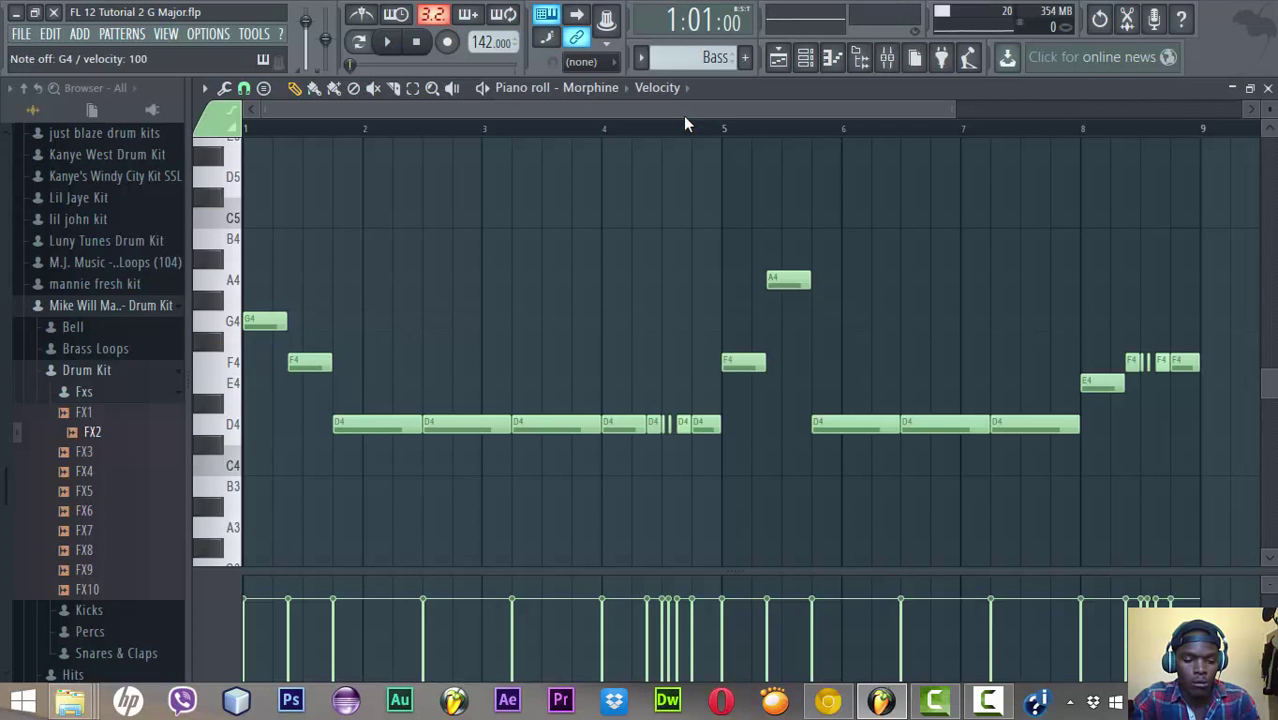
Open the channel rack, preview the FX3 sample, and add the FX2 sample from the Fxs folder as a new channel
key(x)
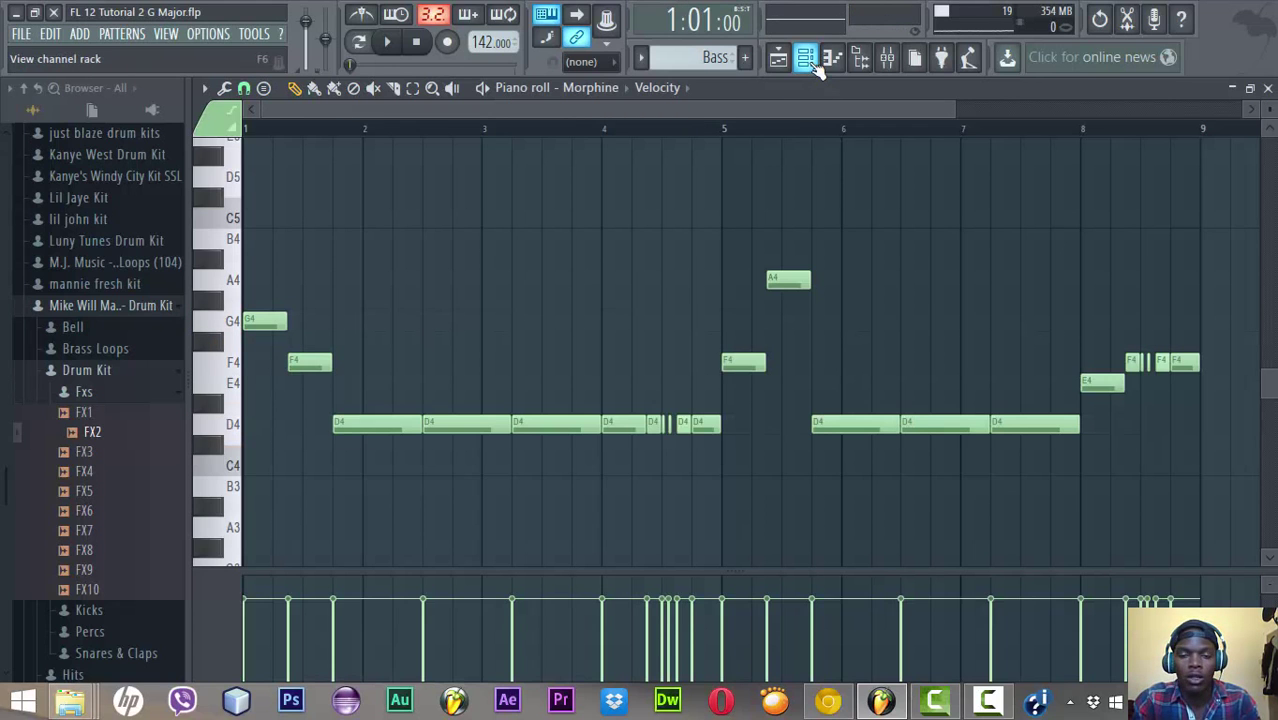
click(778, 57)
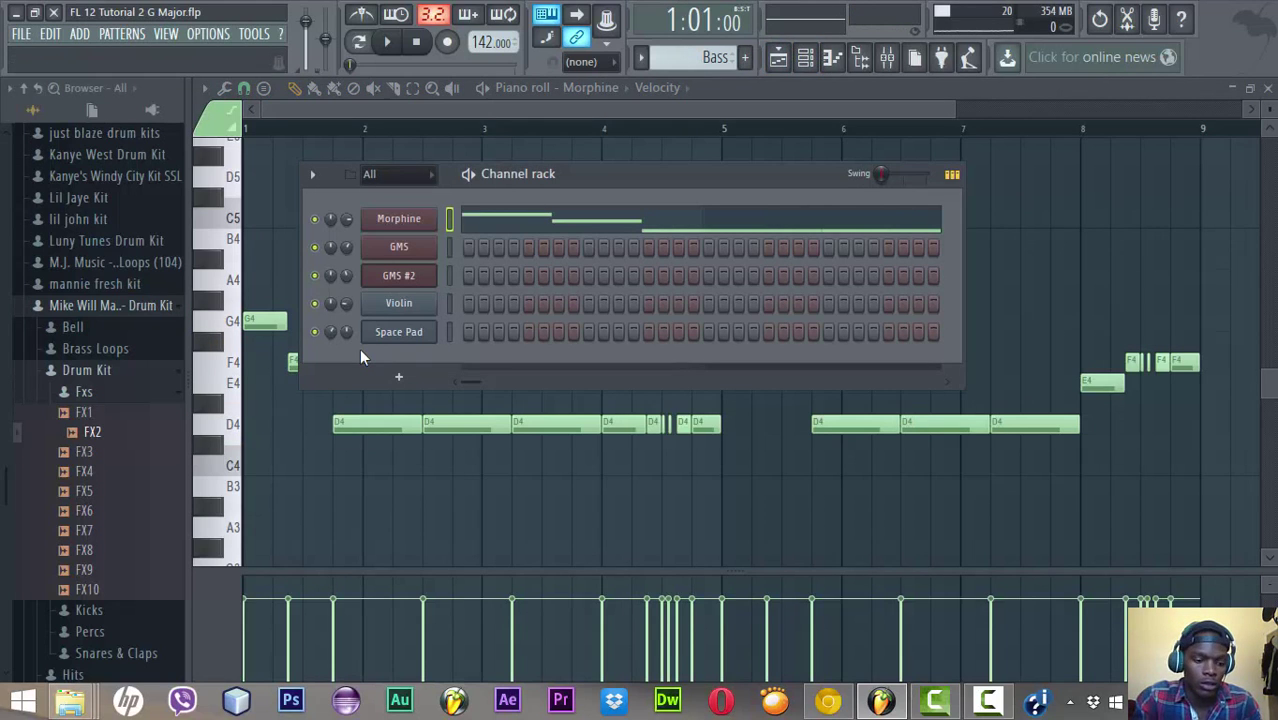
click(97, 458)
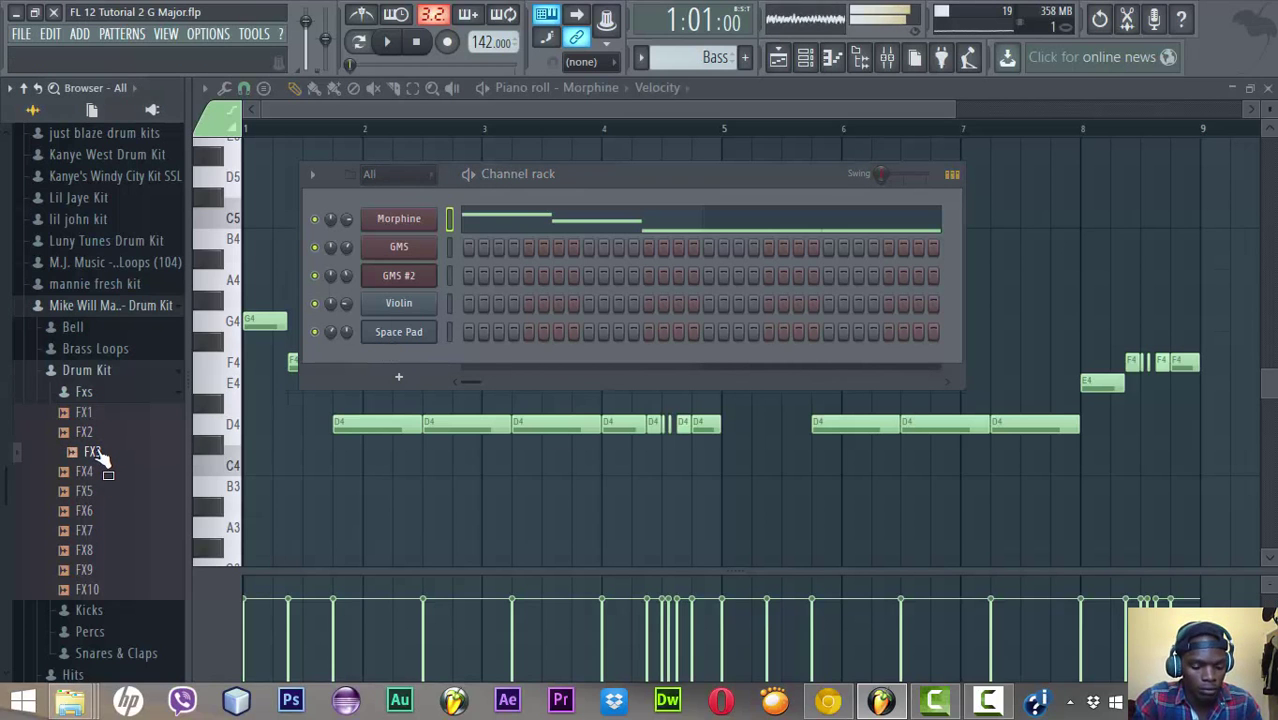
key(XF86AudioLowerVolume)
key(XF86AudioLowerVolume)
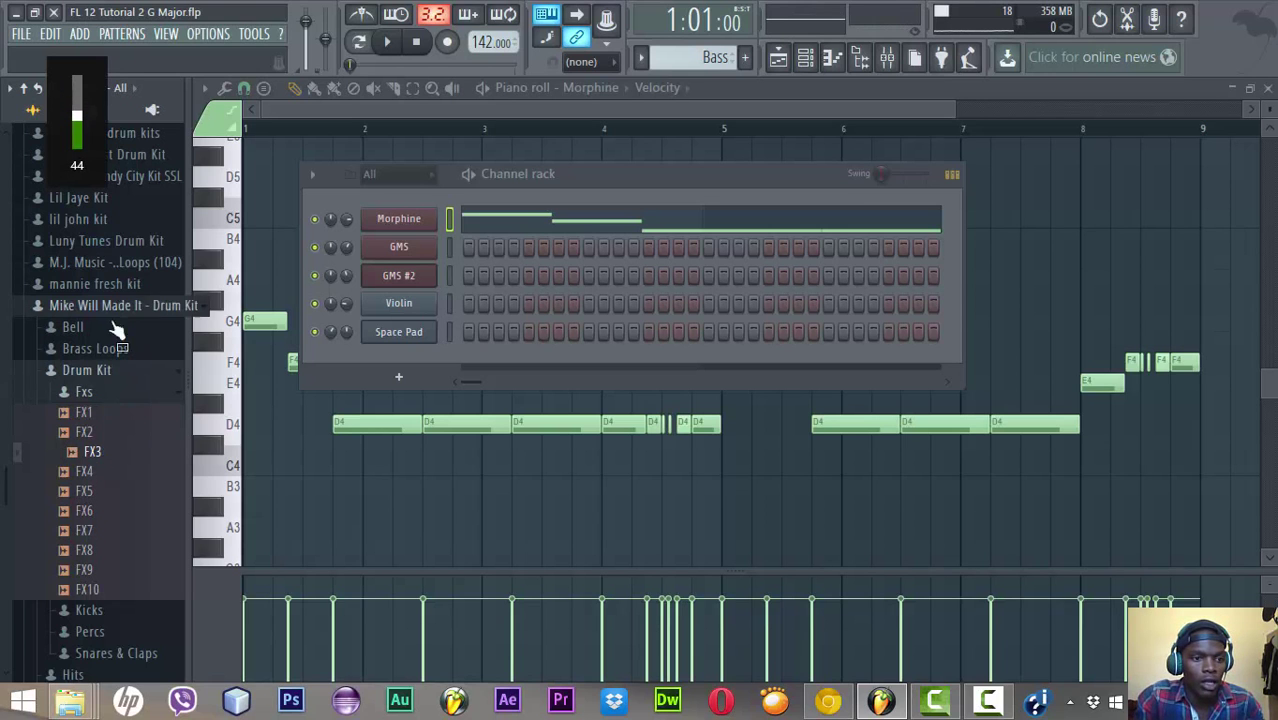
drag(88, 432, 334, 351)
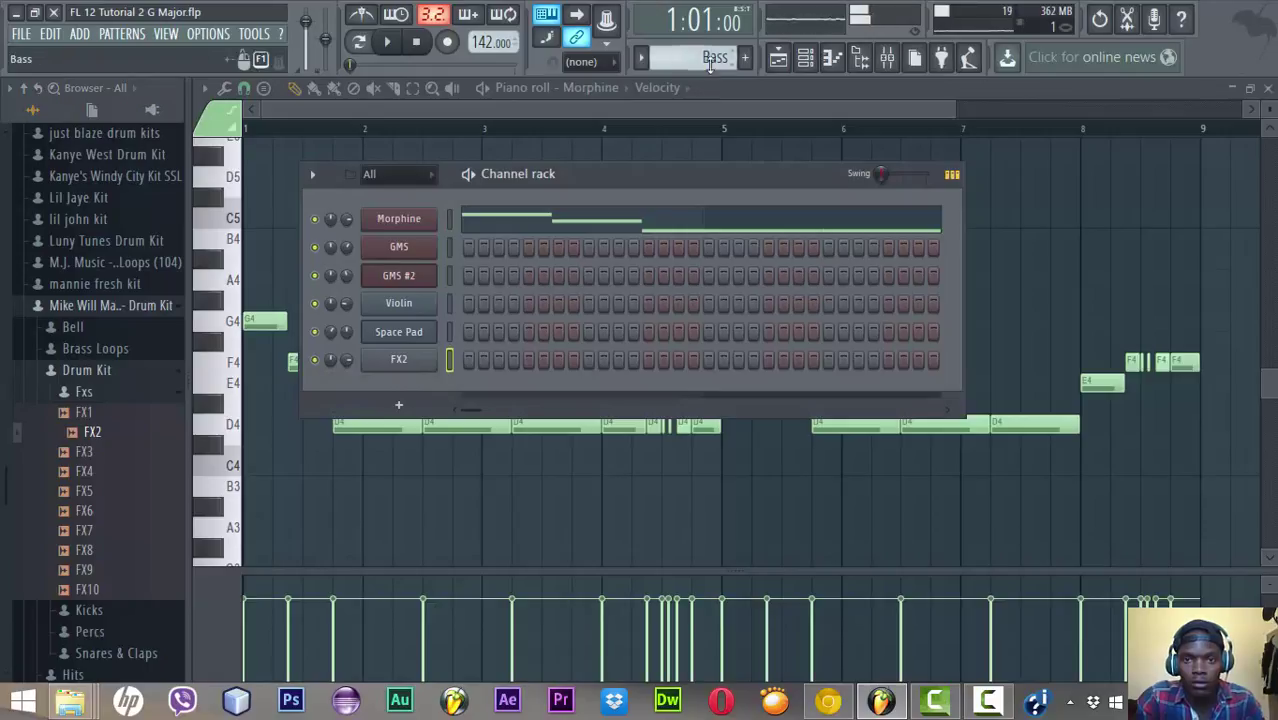
Name the fifth pattern "Space pad" and give it a purple color
scroll(705, 57, down, 4)
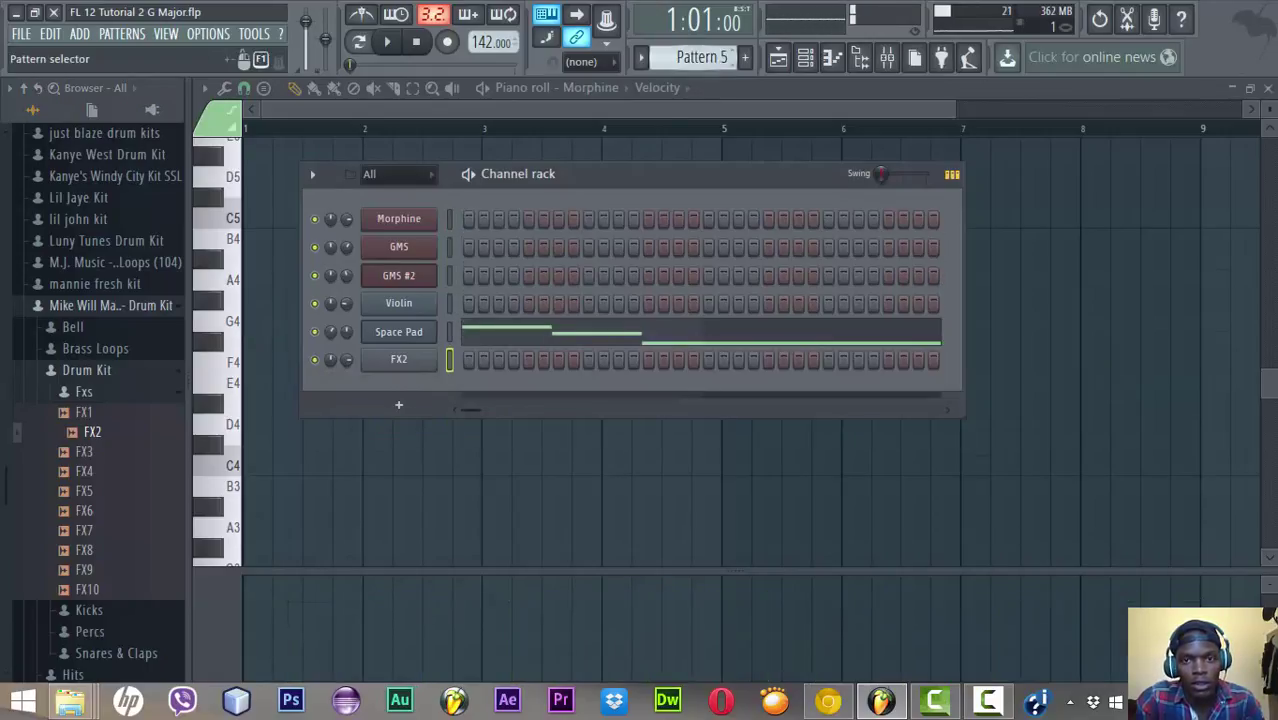
scroll(705, 57, down, 1)
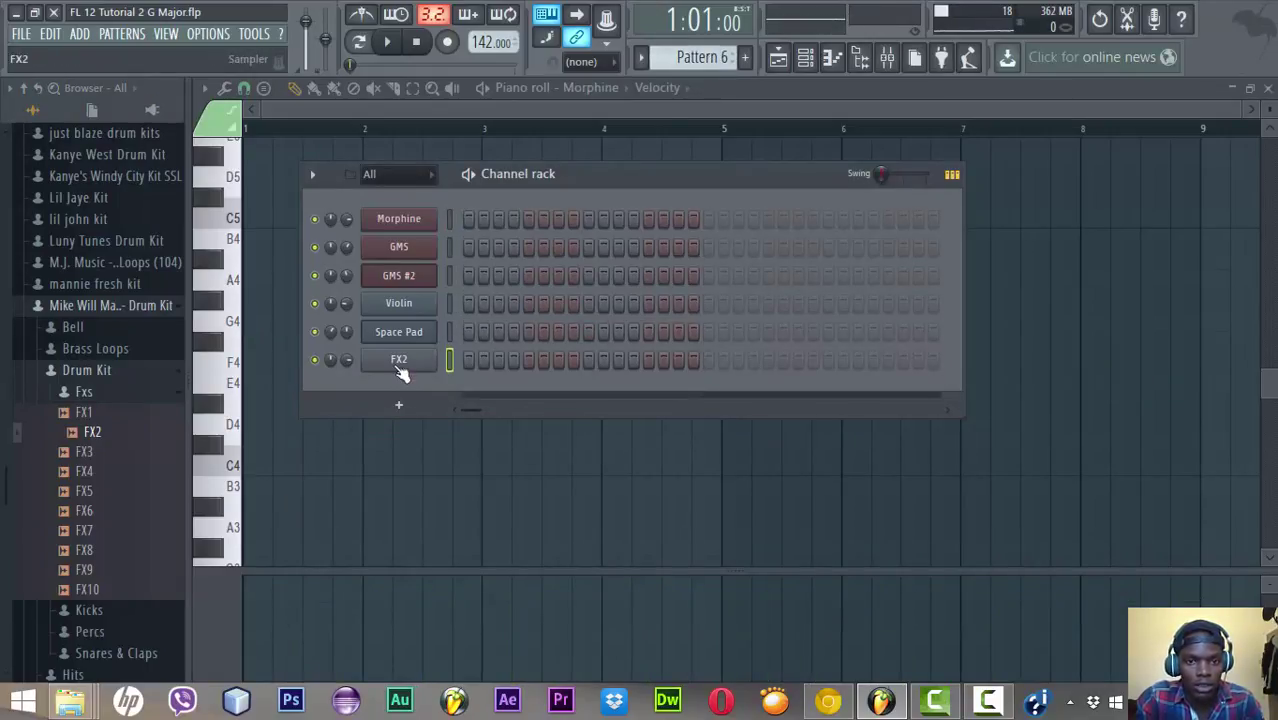
scroll(700, 55, up, 1)
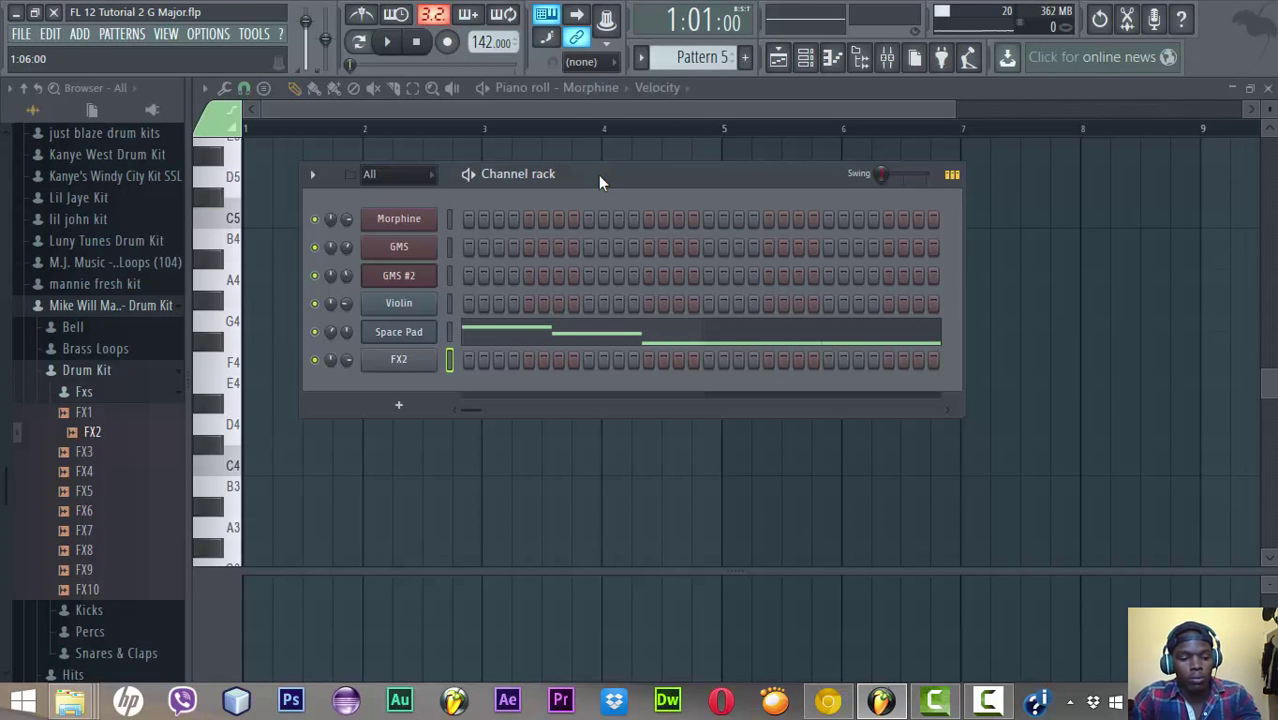
key(F2)
text(Sp)
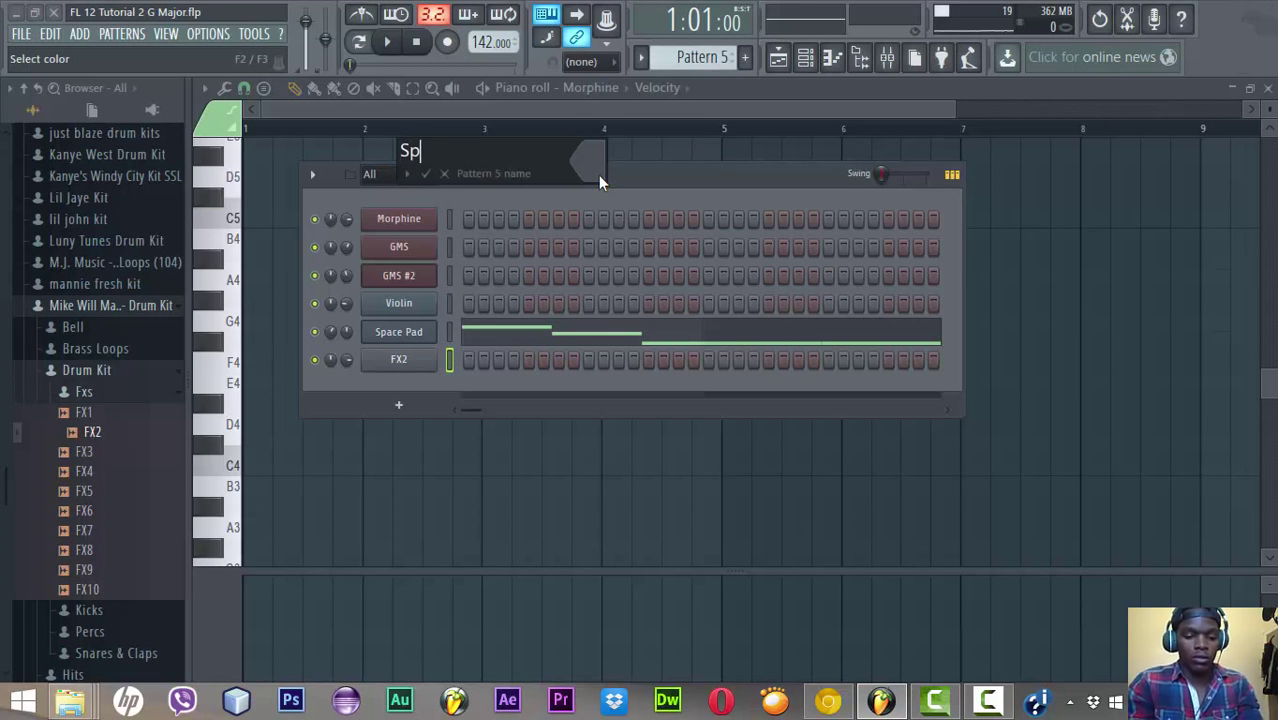
text(ace pad)
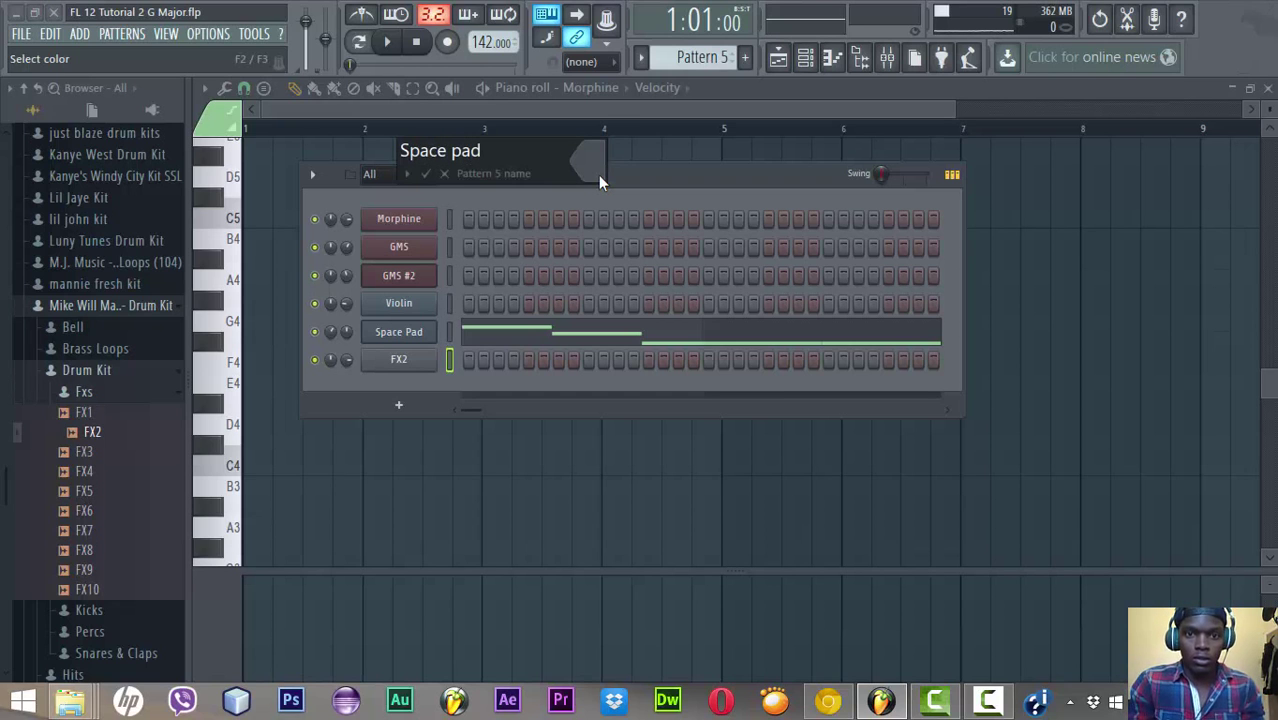
click(598, 175)
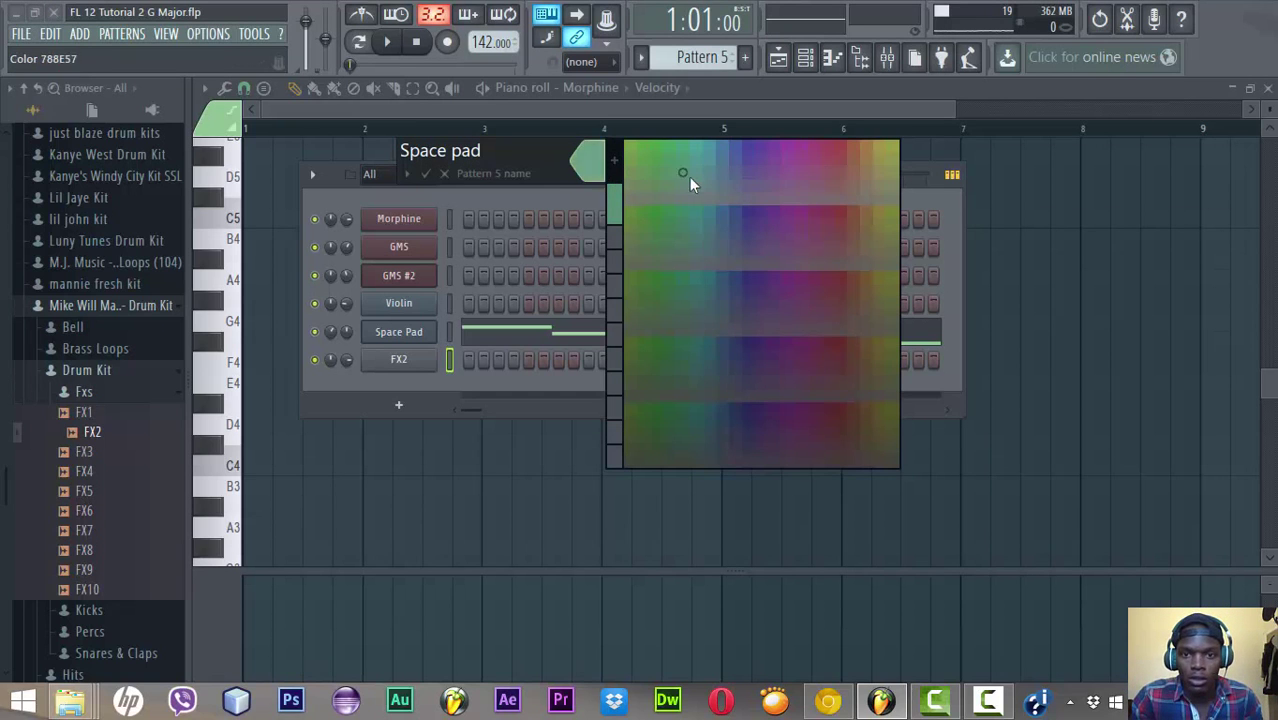
click(769, 170)
key(Return)
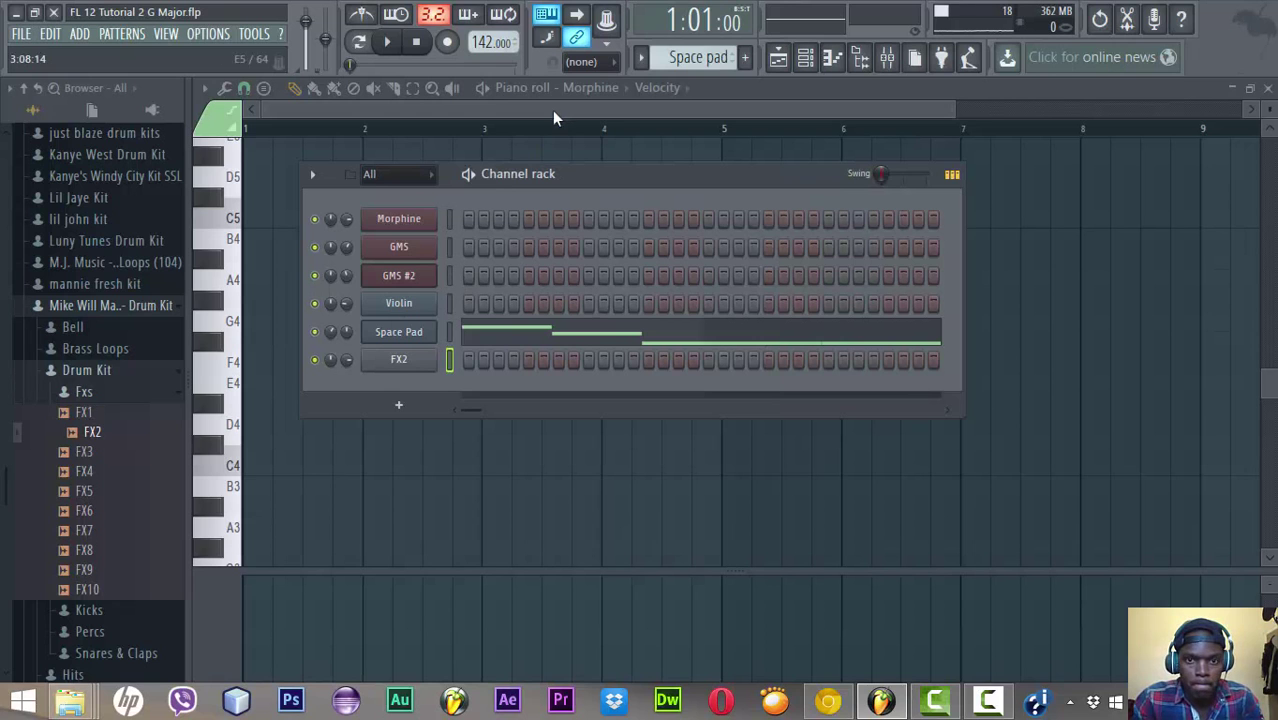
Select the empty Pattern 6 and replace the FX2 sampler channel with the Harmless synth
scroll(718, 55, down, 1)
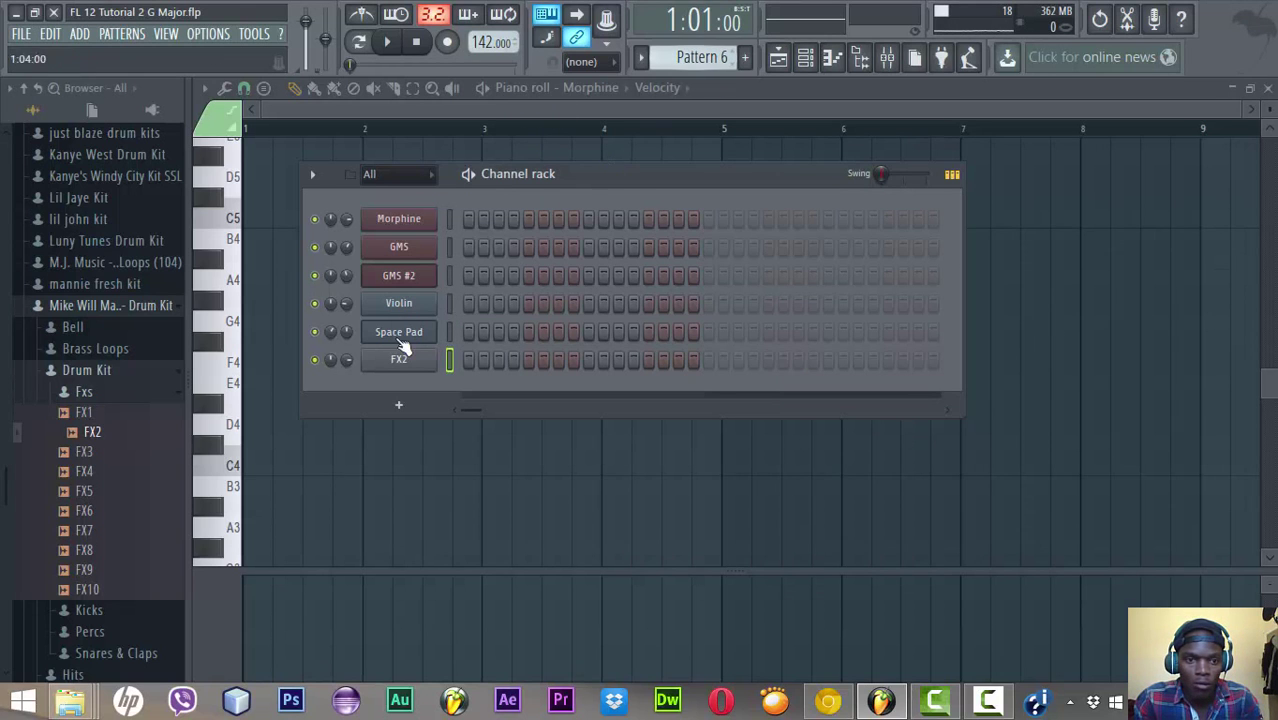
right_click(408, 360)
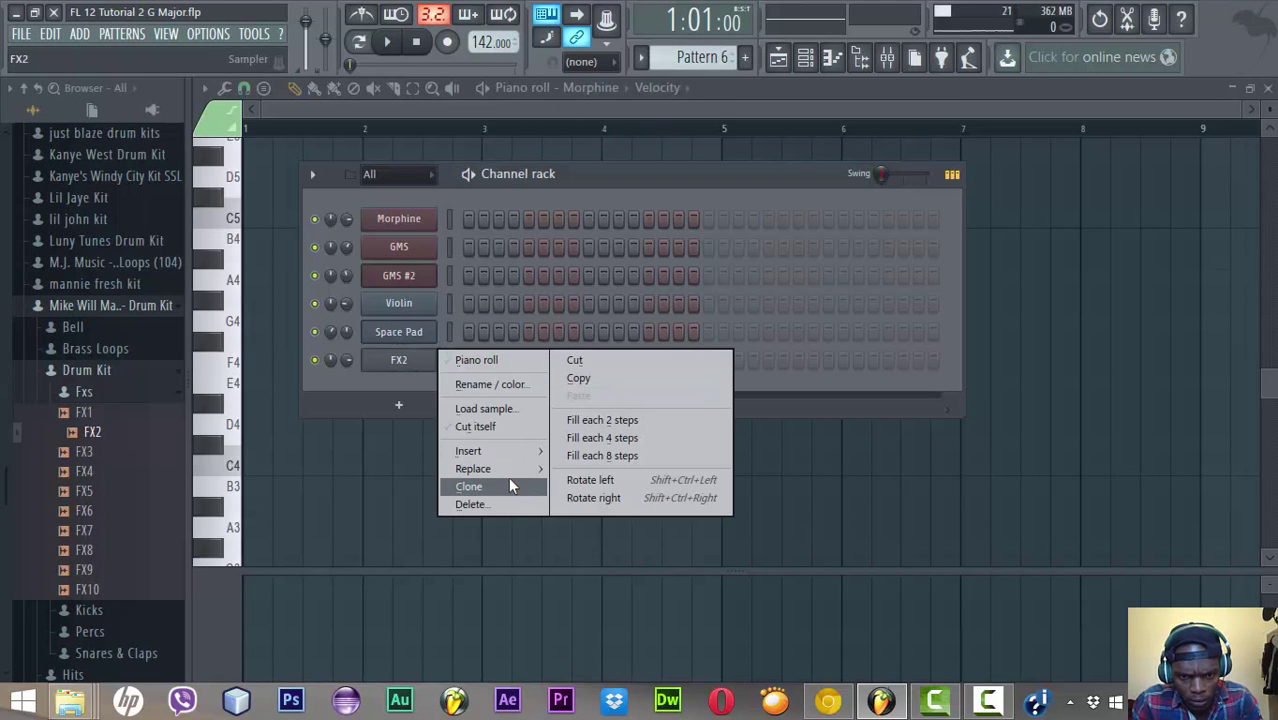
mouse_move(516, 475)
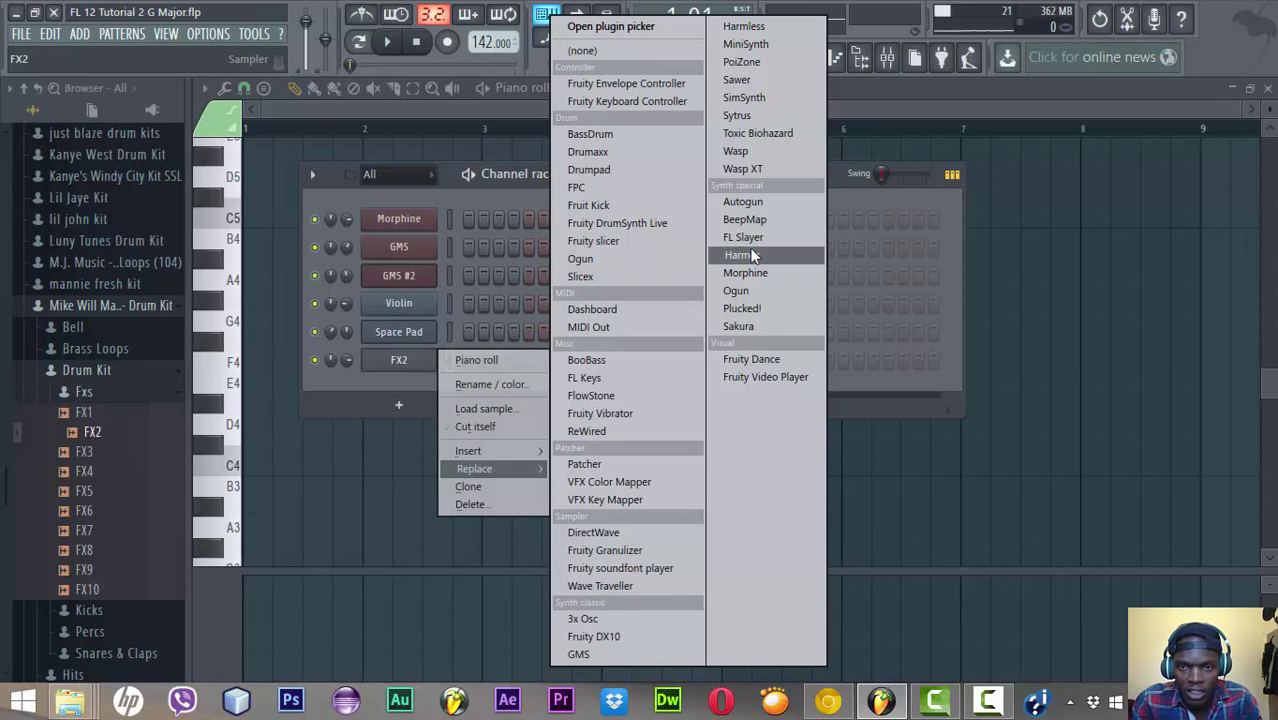
click(766, 30)
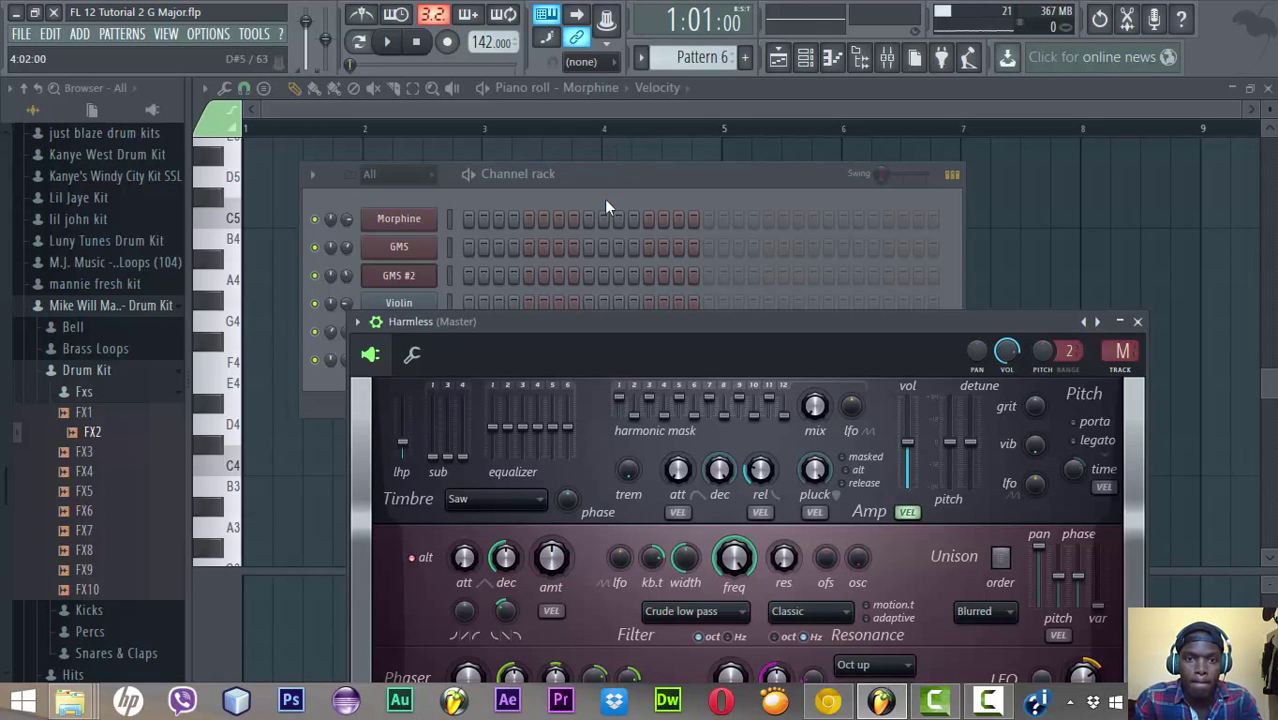
Delete the stray D#5 note from the piano roll and bring up the playlist with the channel rack
click(652, 155)
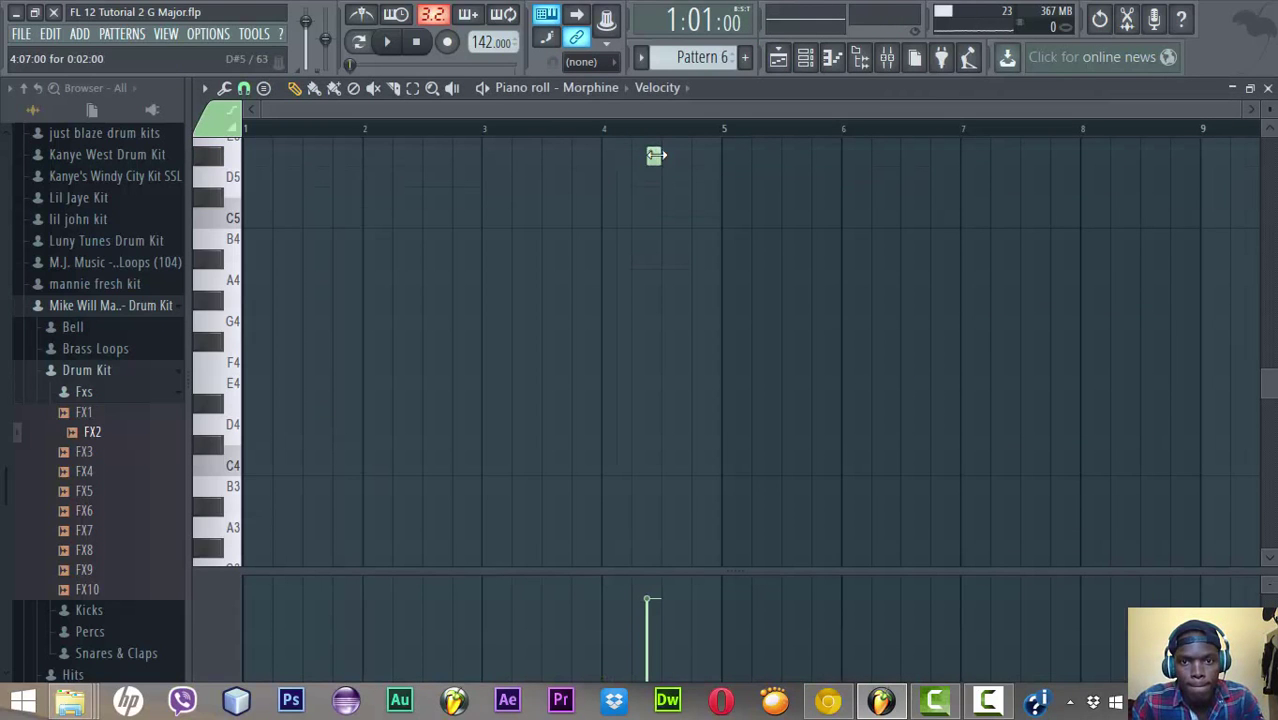
right_click(655, 156)
click(885, 58)
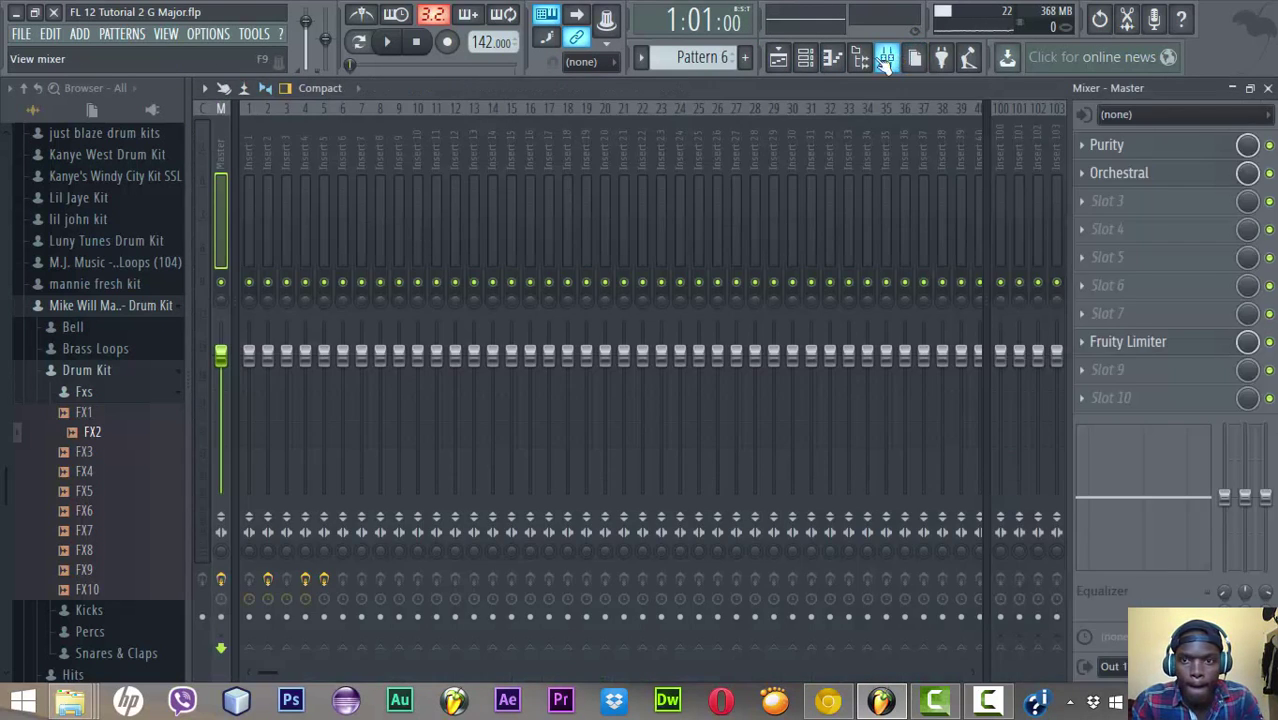
click(778, 57)
click(805, 57)
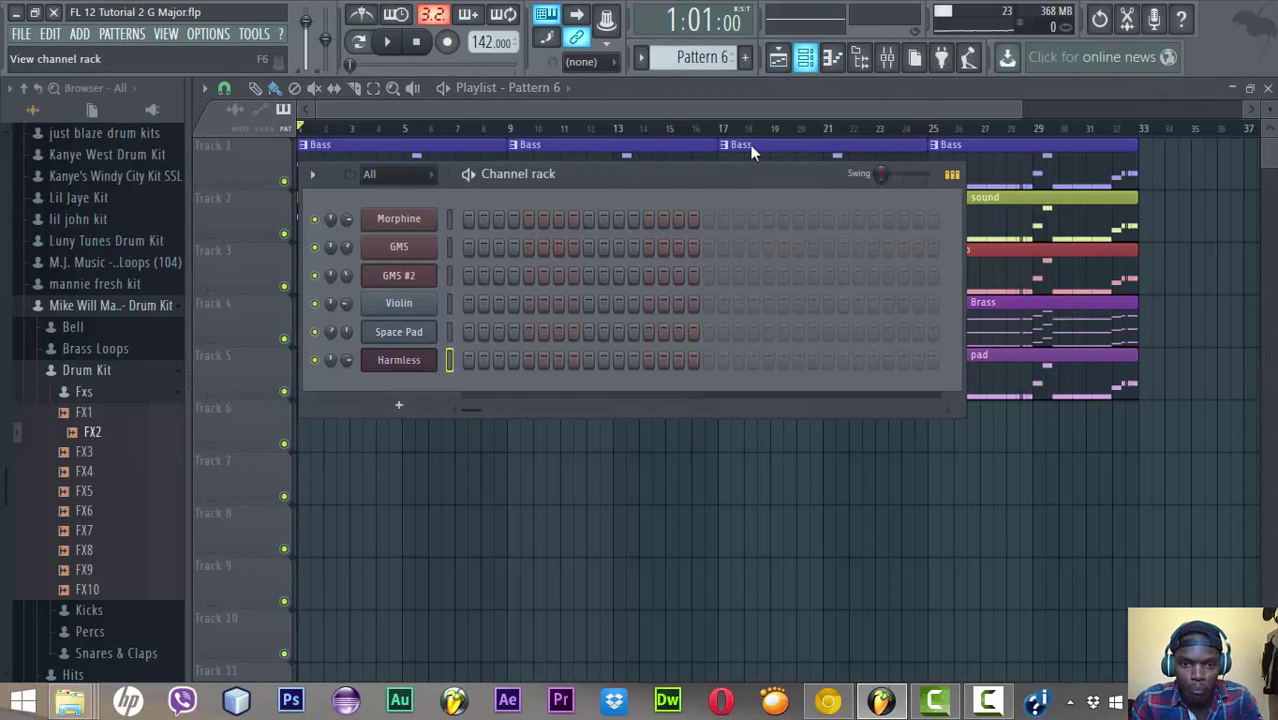
Reopen the Harmless synth, move its window up to show all controls, and load the Arpinator SF lead preset
click(416, 362)
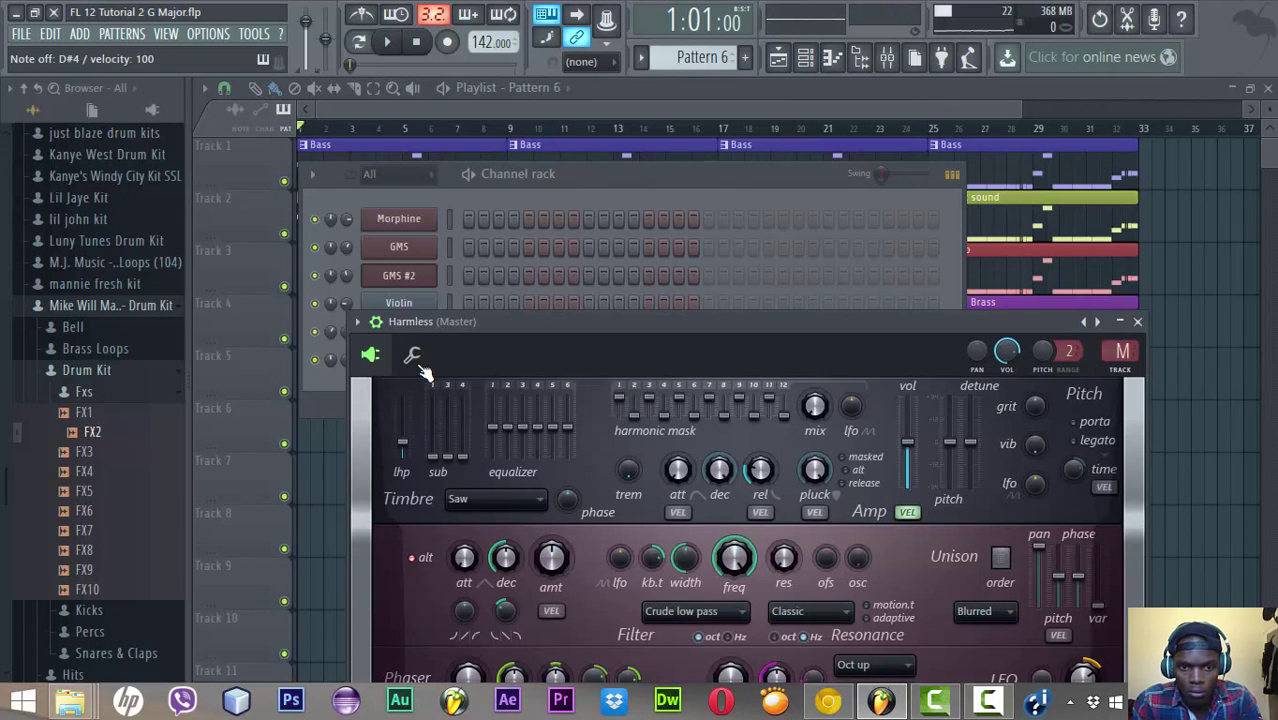
drag(473, 321, 480, 183)
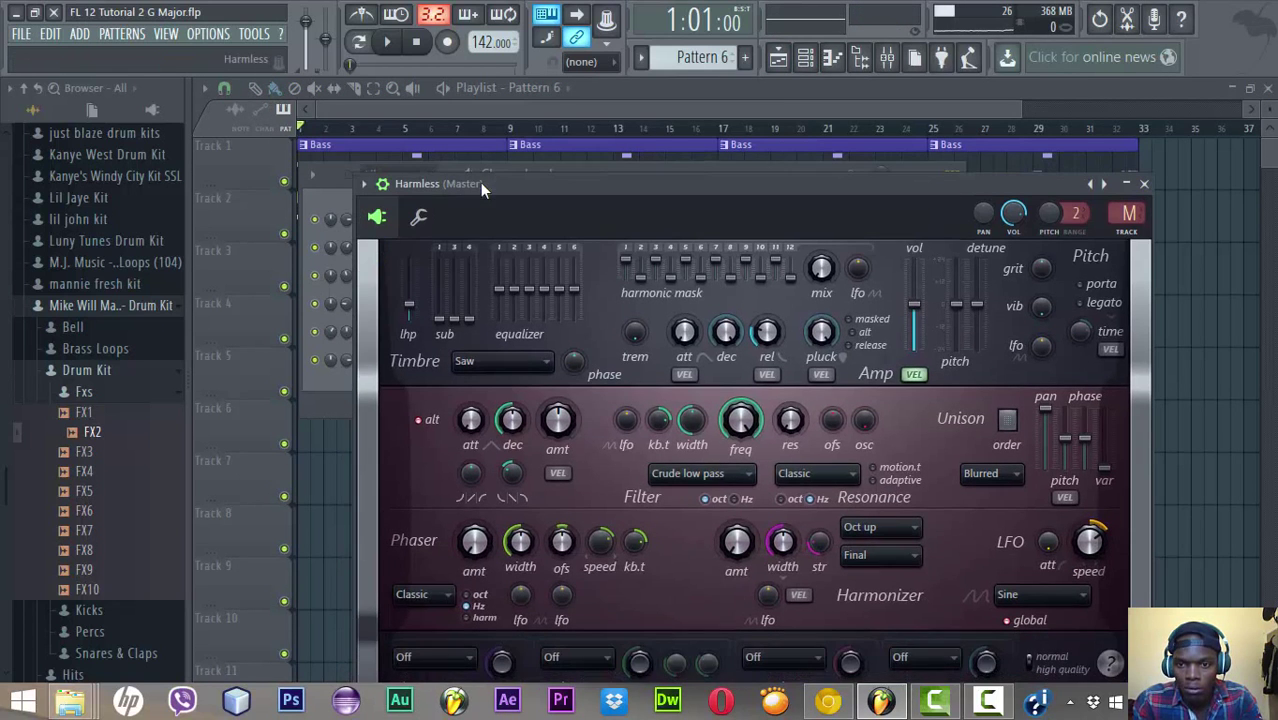
click(366, 186)
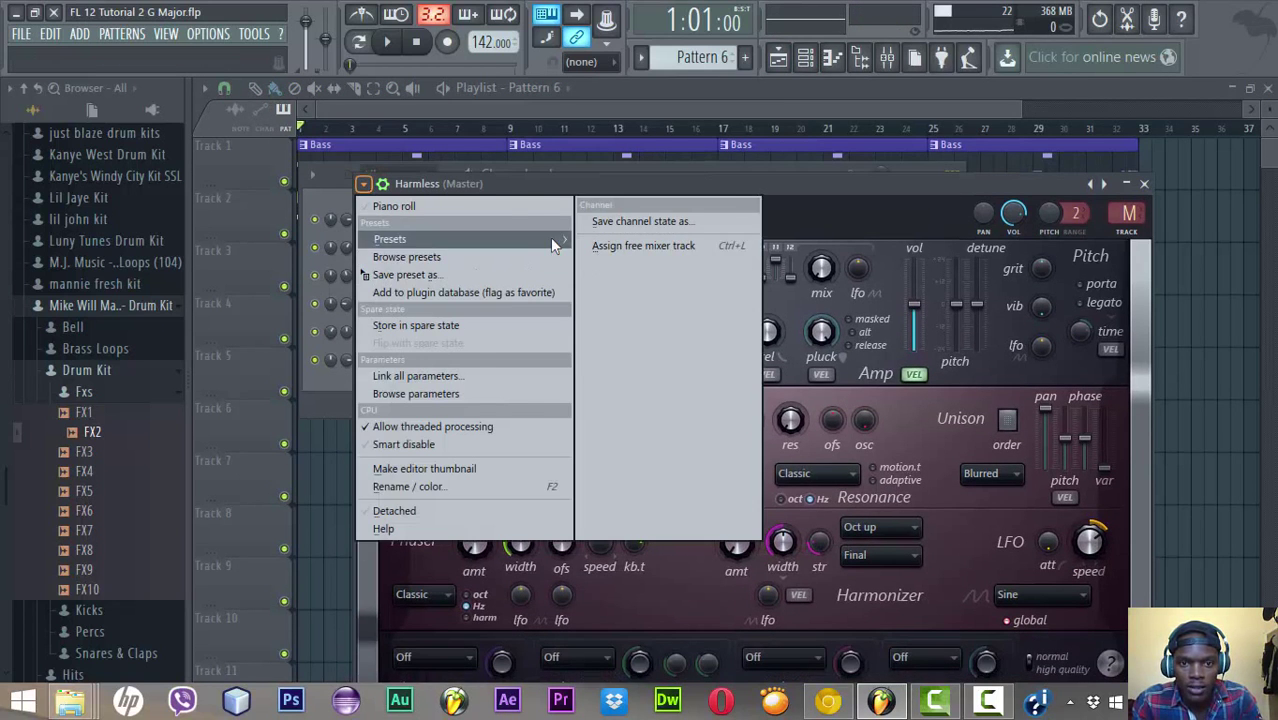
mouse_move(550, 237)
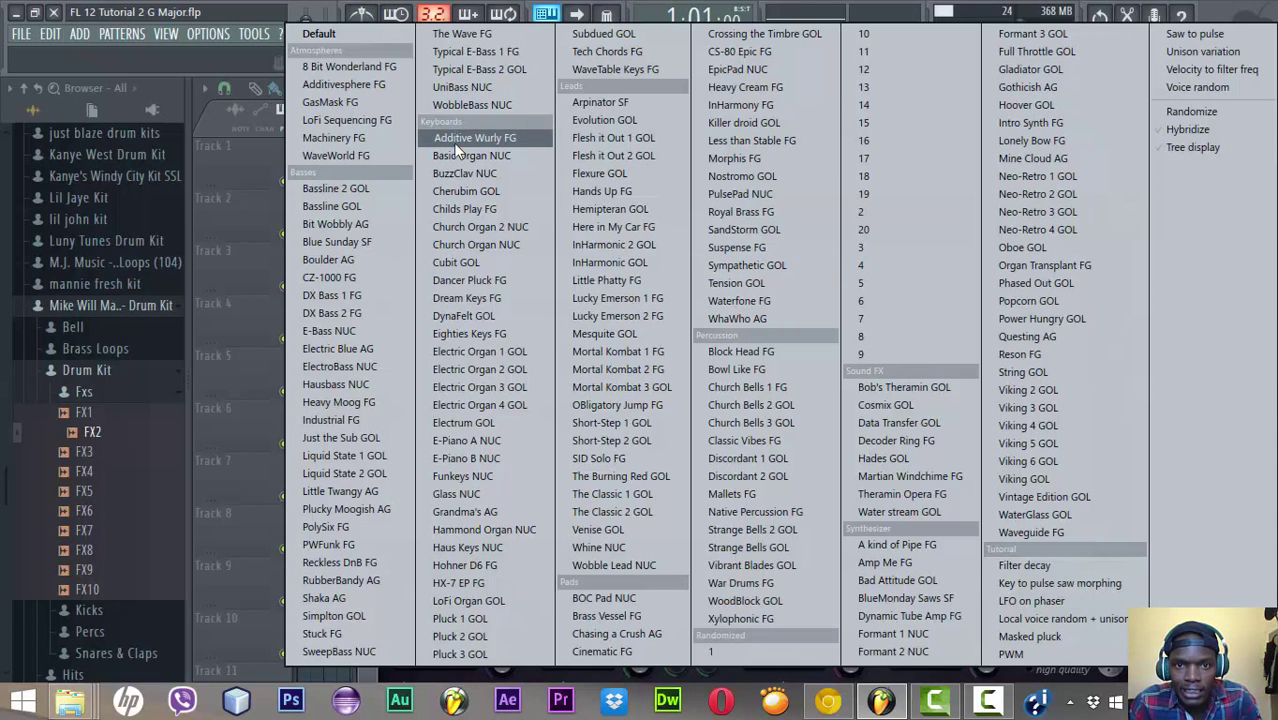
click(584, 106)
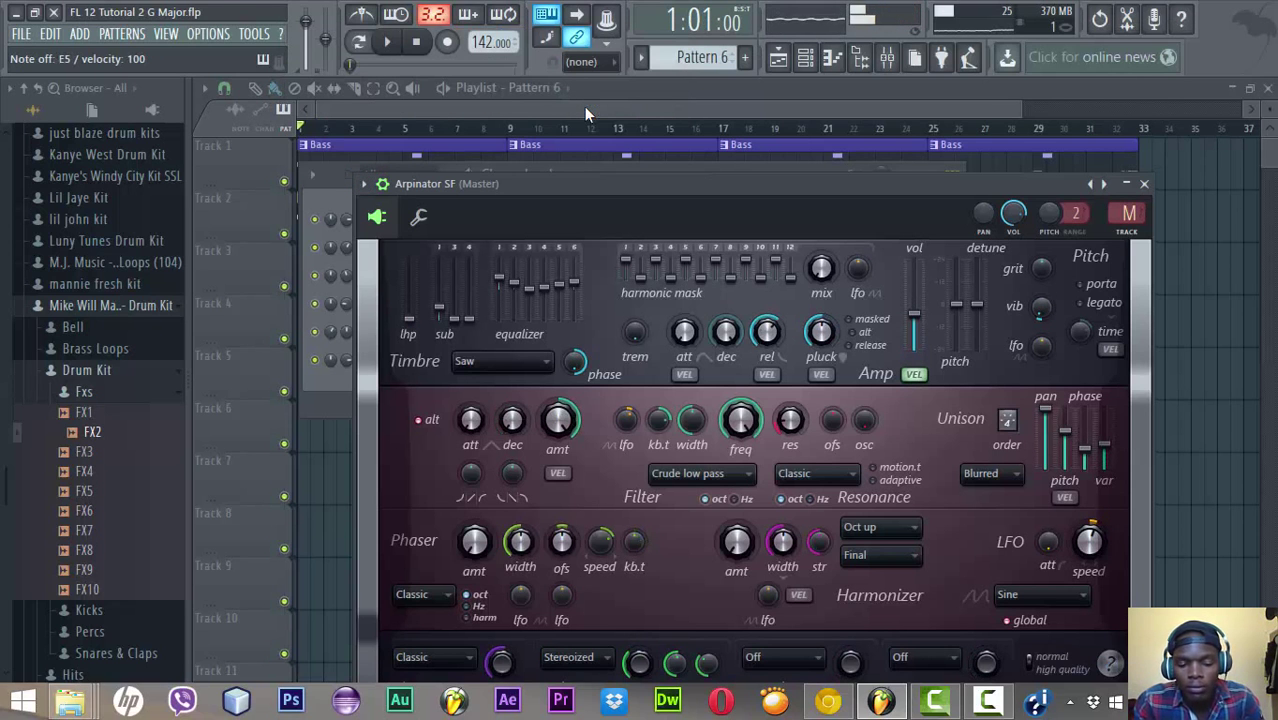
Audition the Harmless presets one after another and load Mortal Kombat 2 FG for the lead
click(1105, 190)
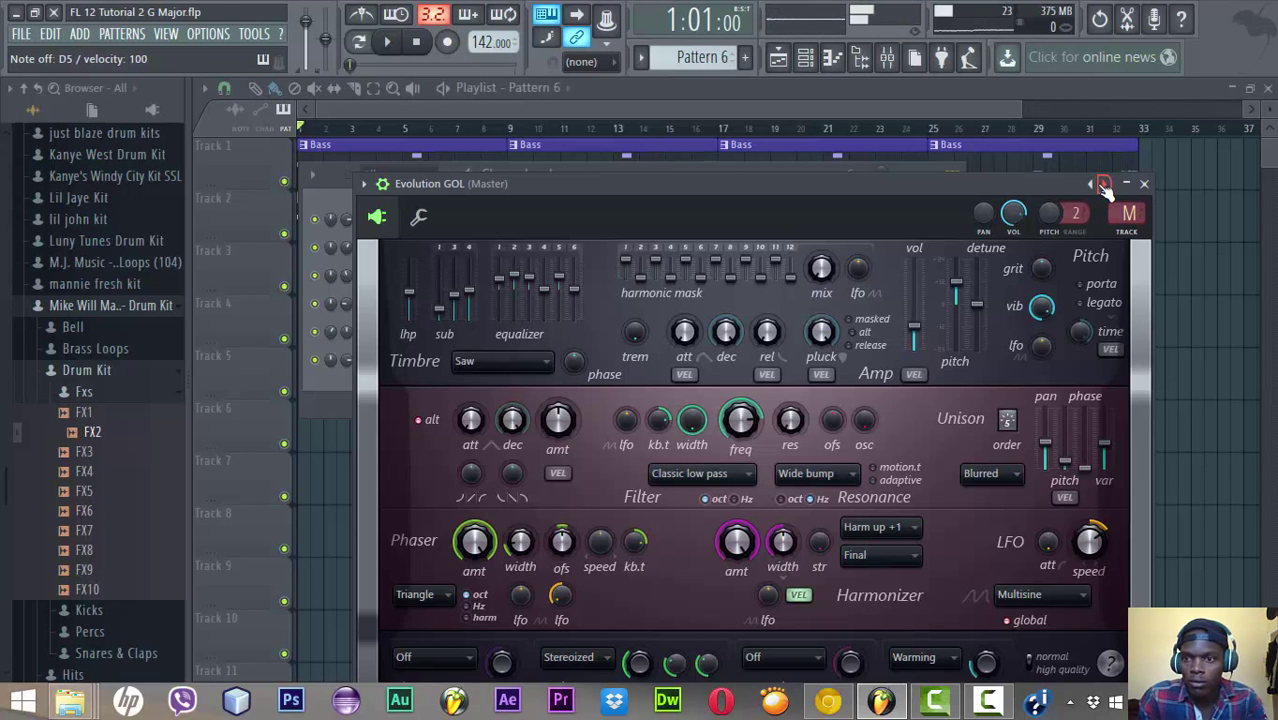
click(1104, 185)
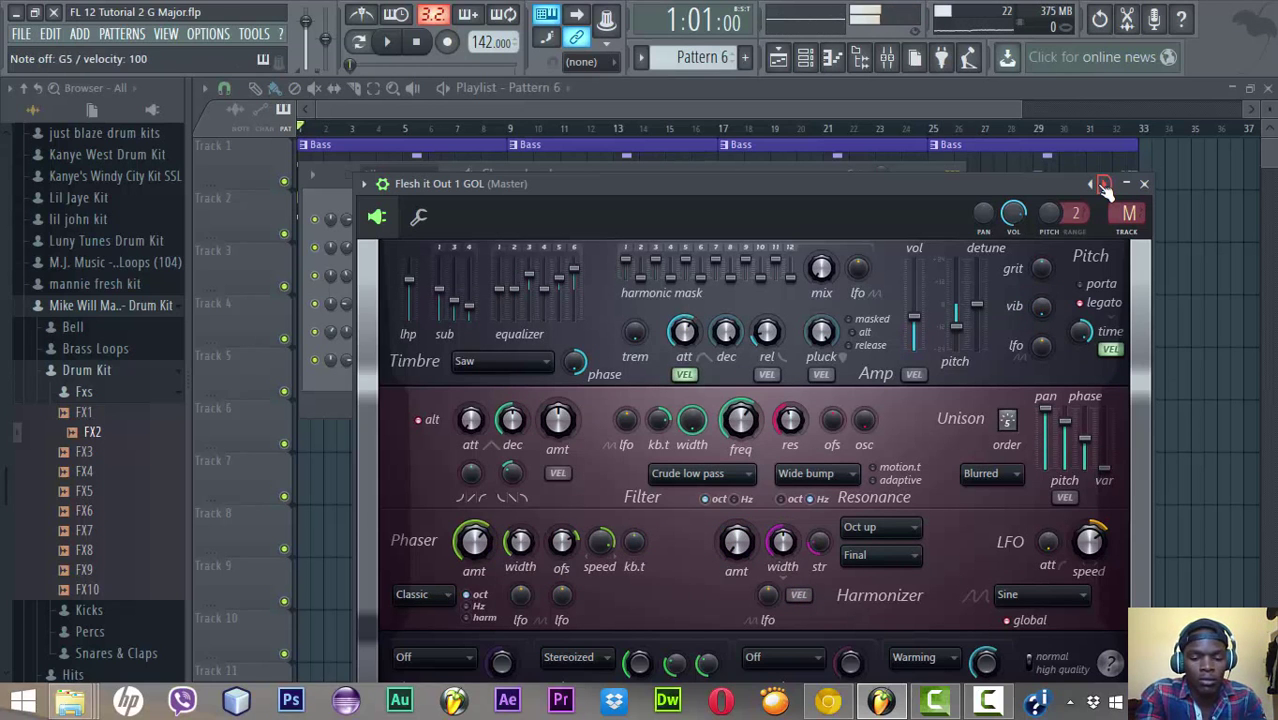
click(1104, 185)
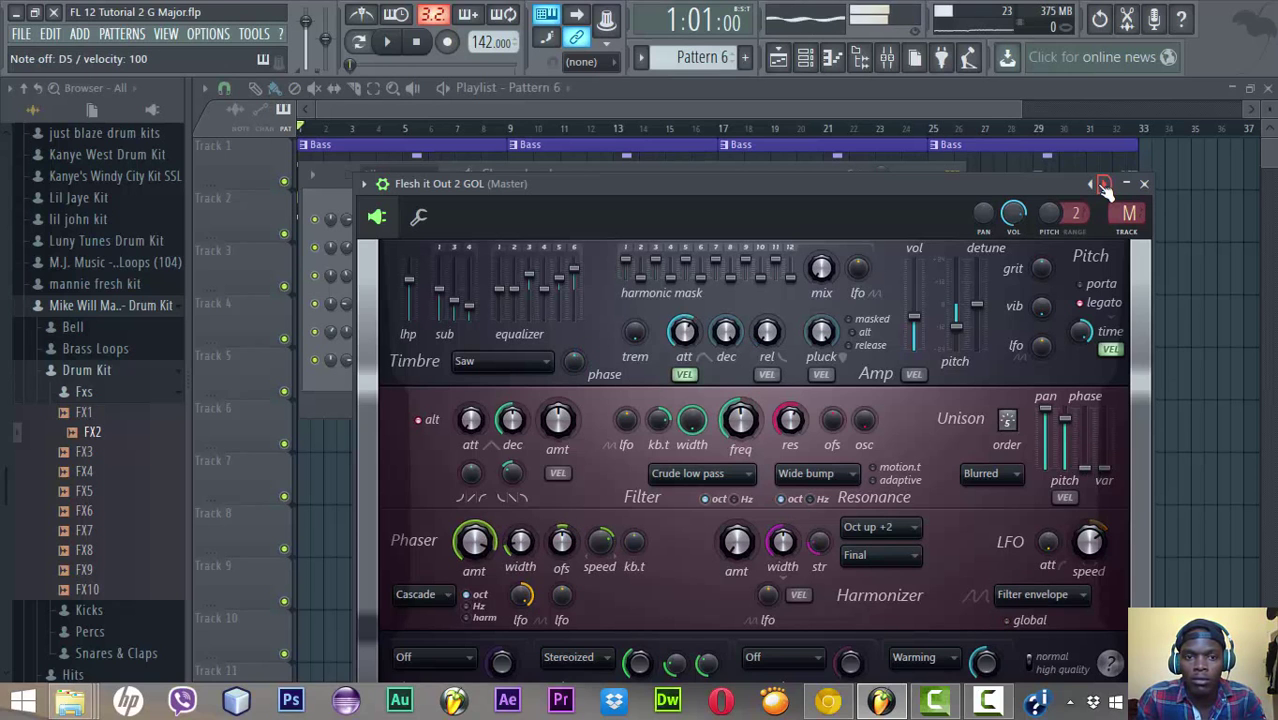
click(1104, 185)
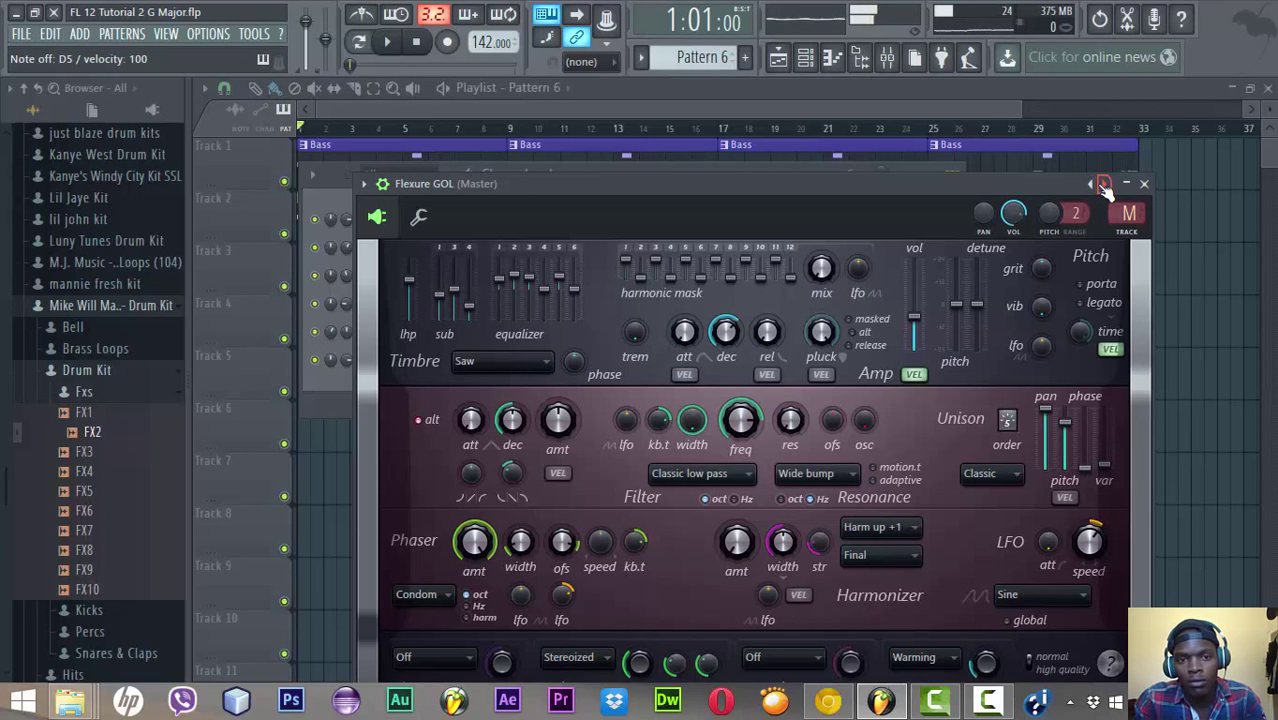
click(1104, 185)
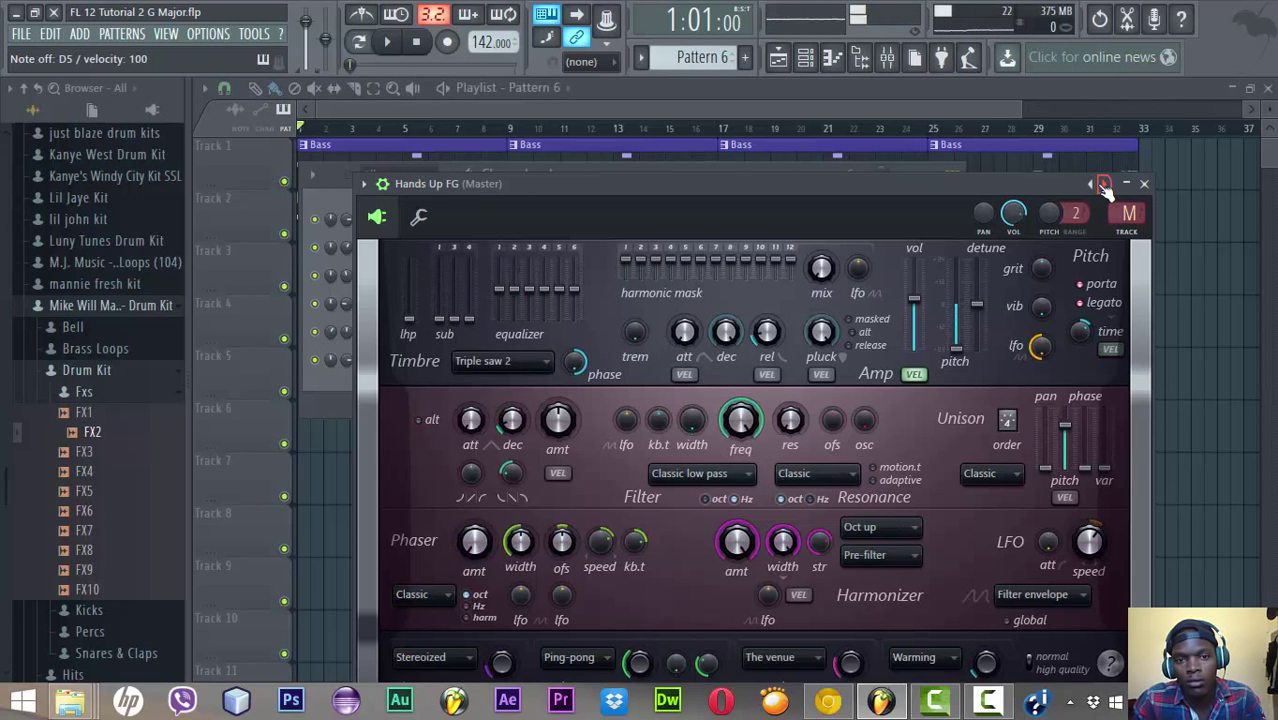
click(1104, 185)
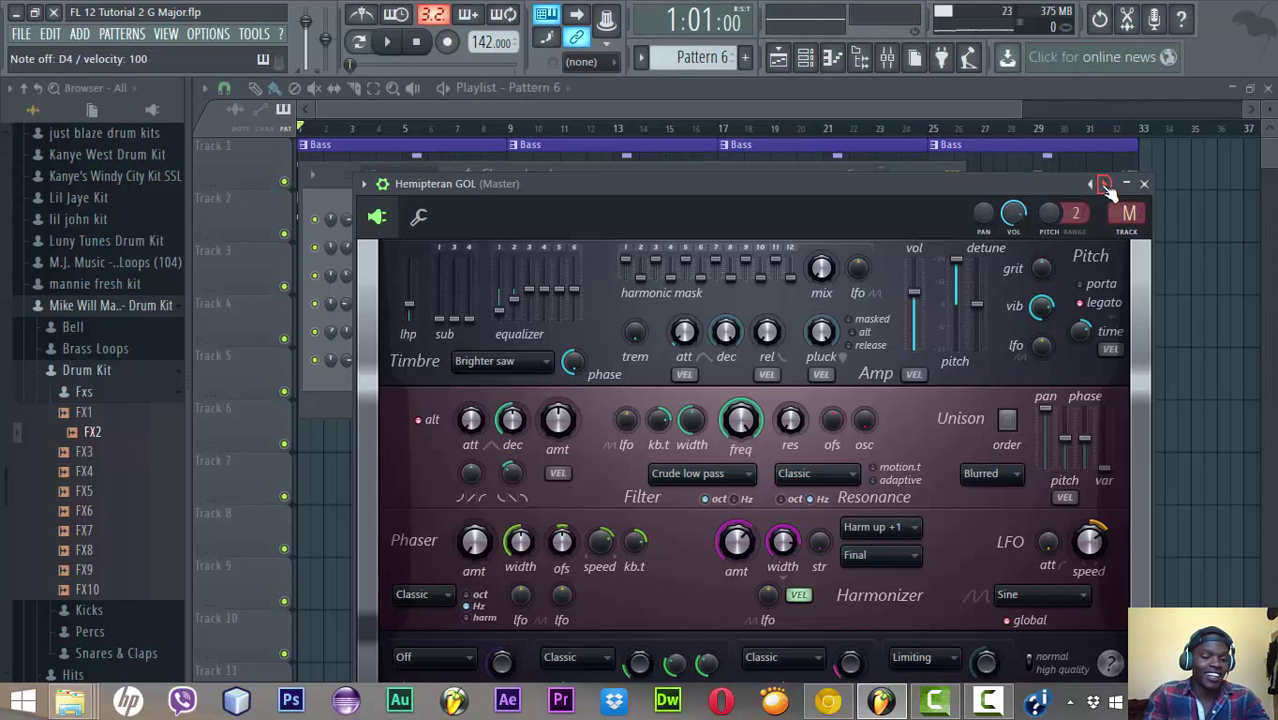
click(1106, 186)
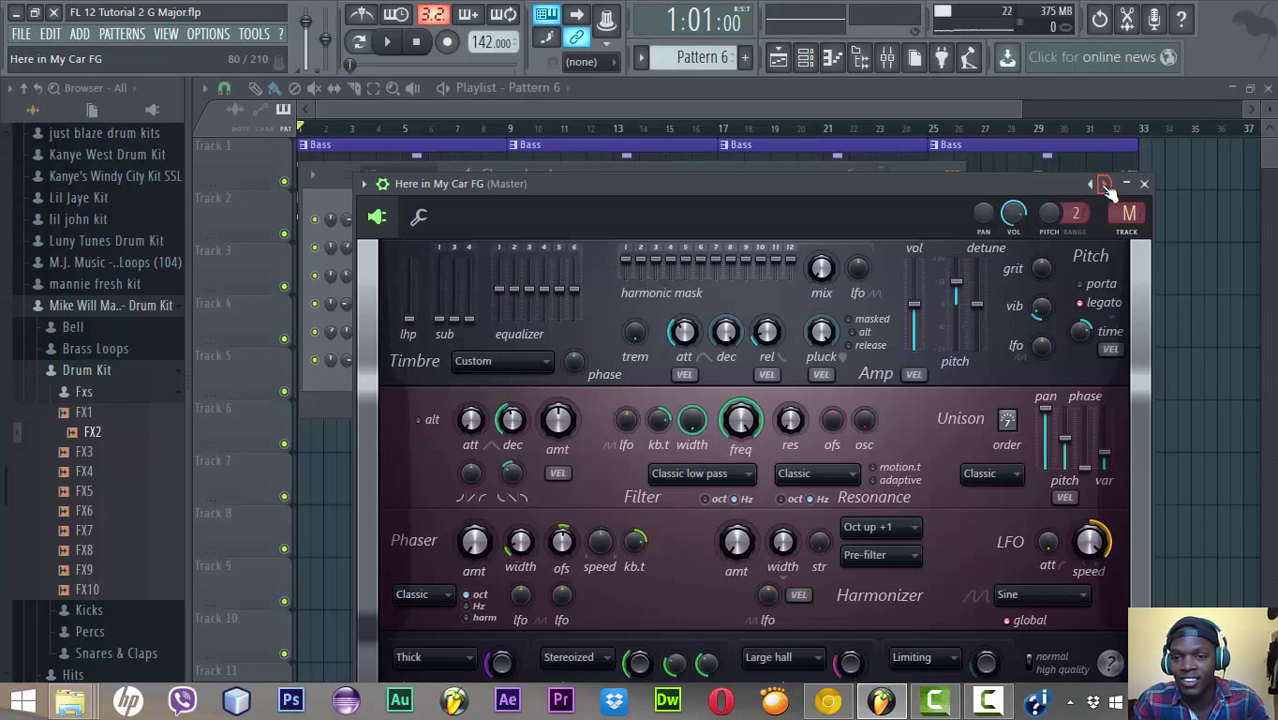
click(1106, 186)
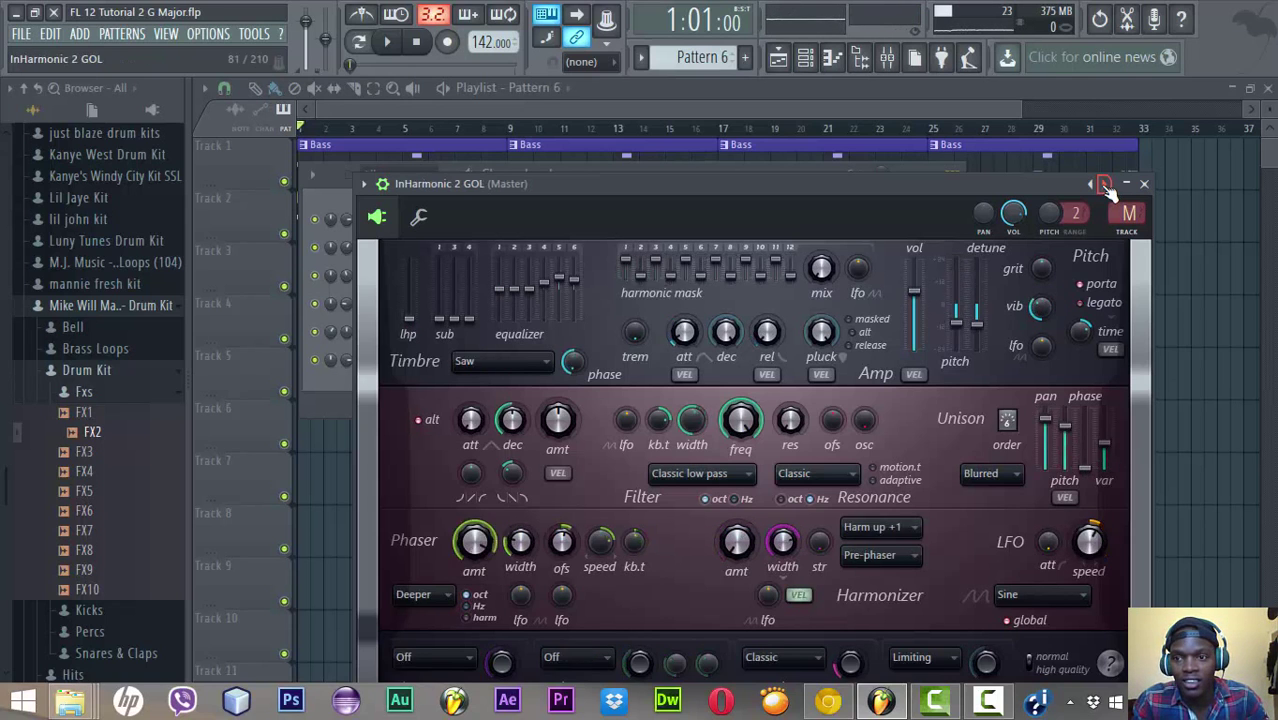
click(1106, 186)
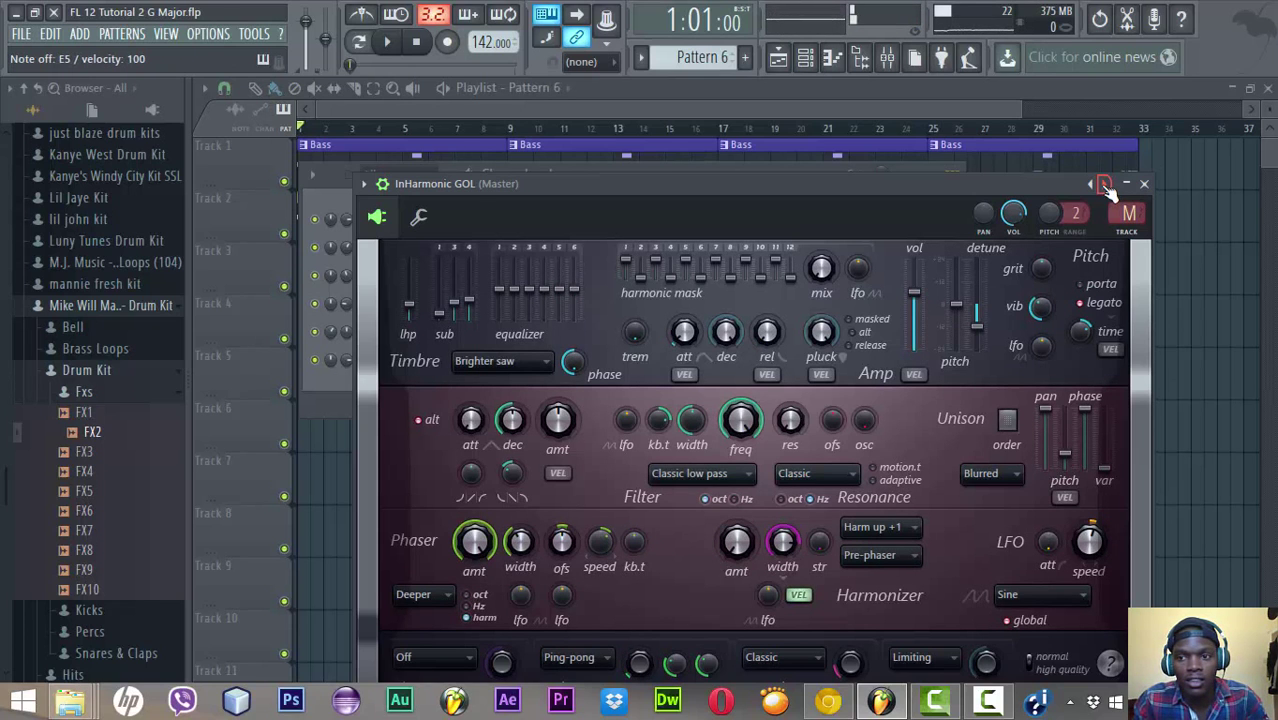
click(1106, 186)
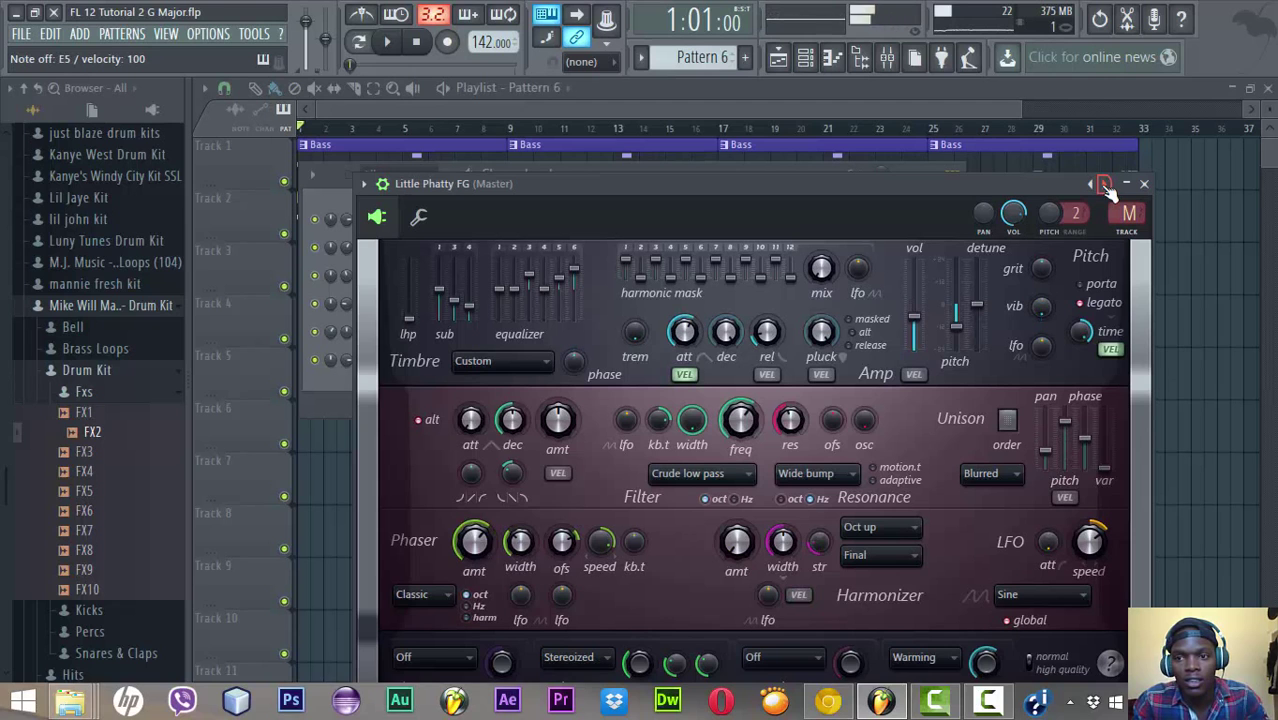
click(1106, 186)
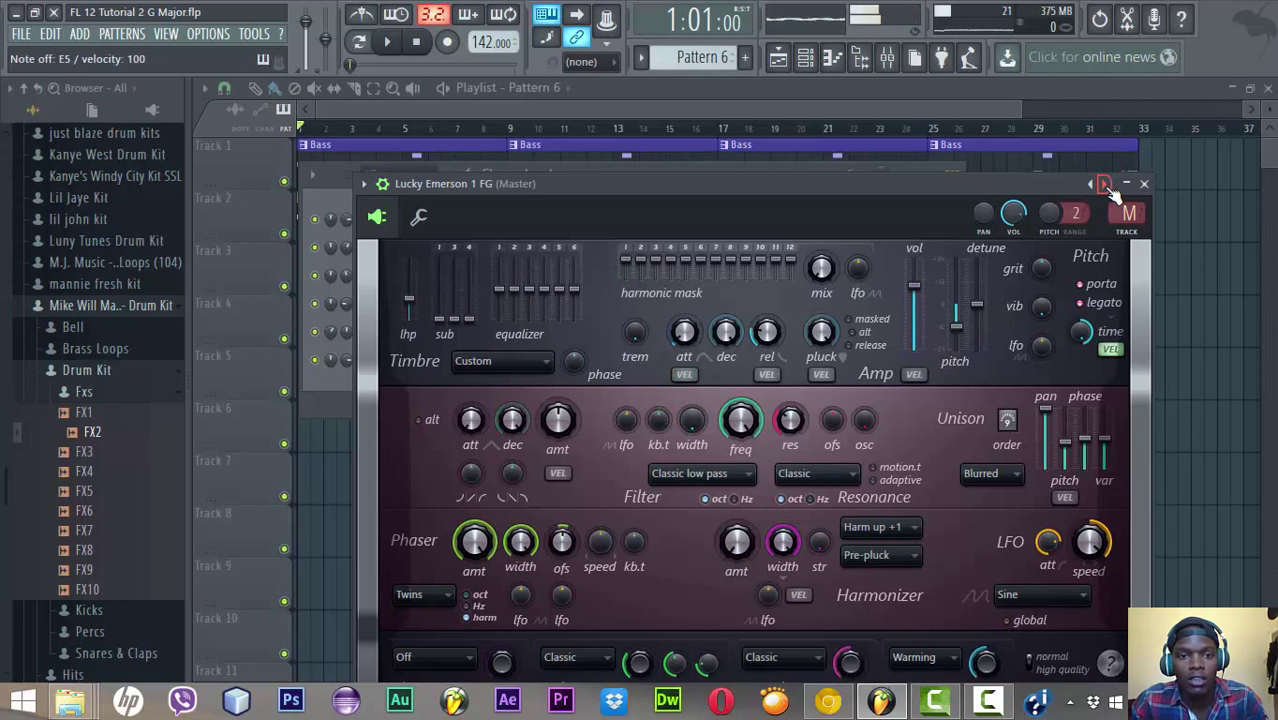
click(1106, 186)
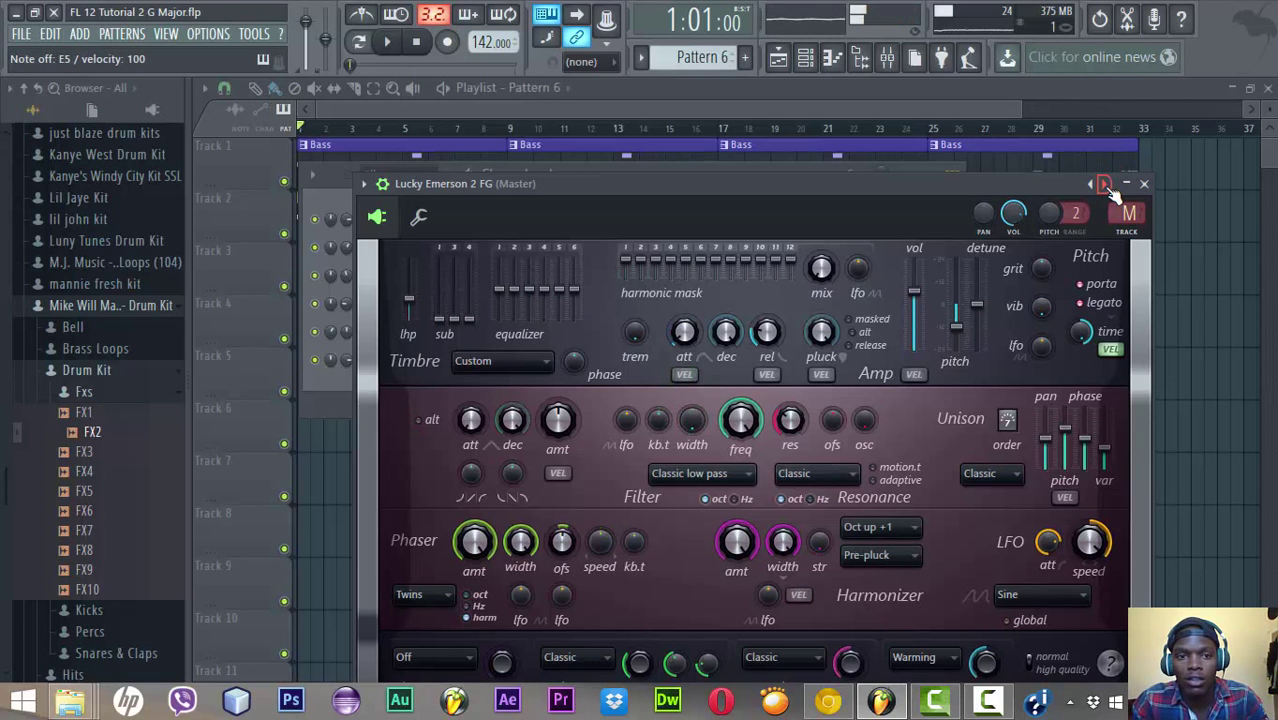
click(1106, 186)
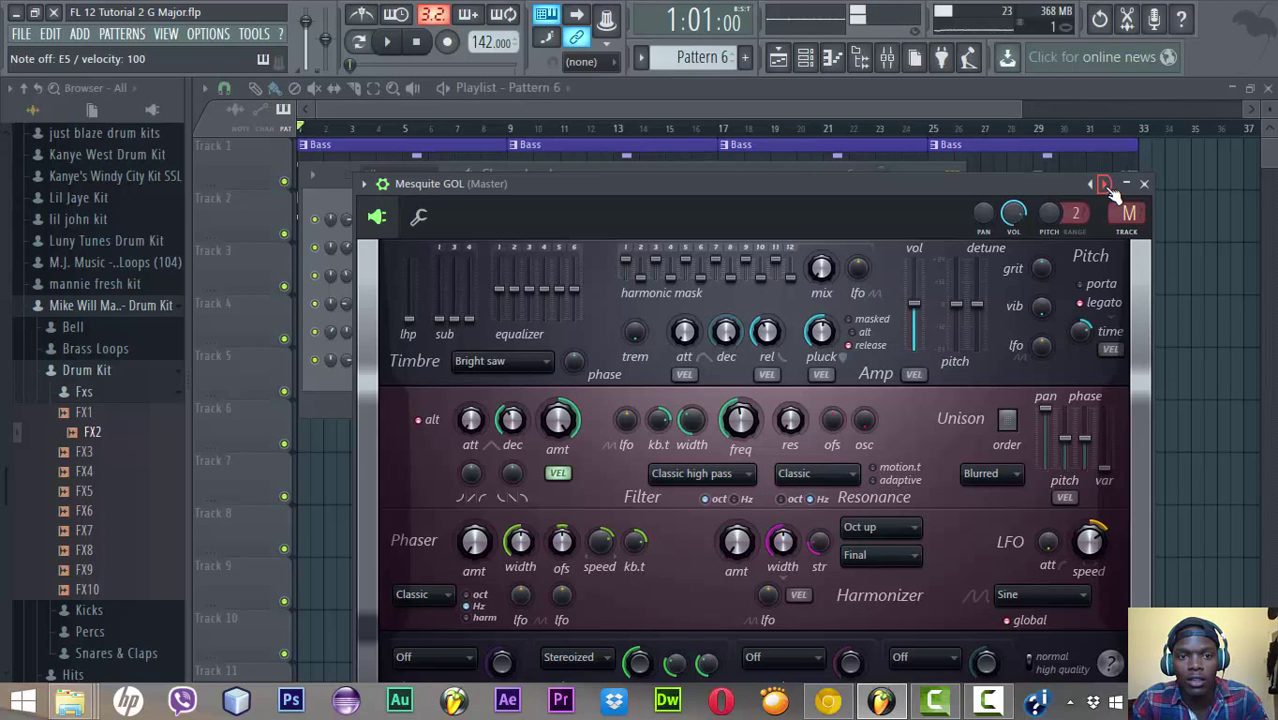
click(1106, 186)
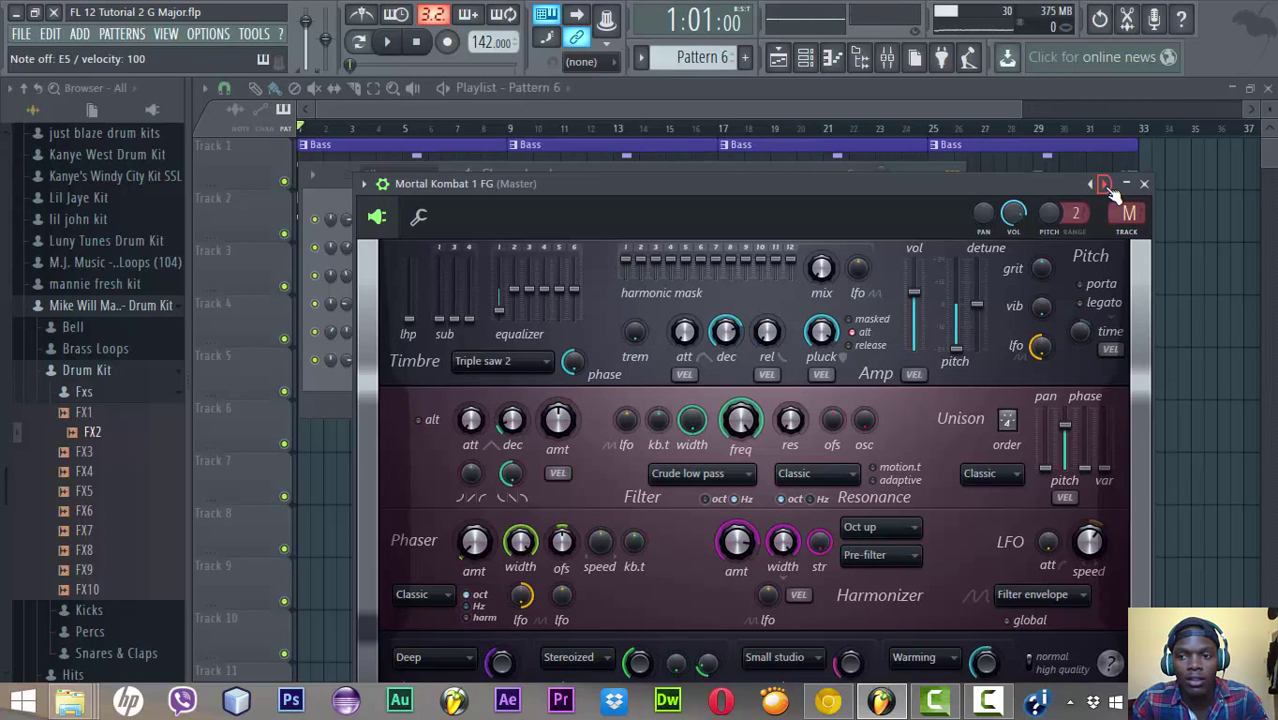
click(1106, 186)
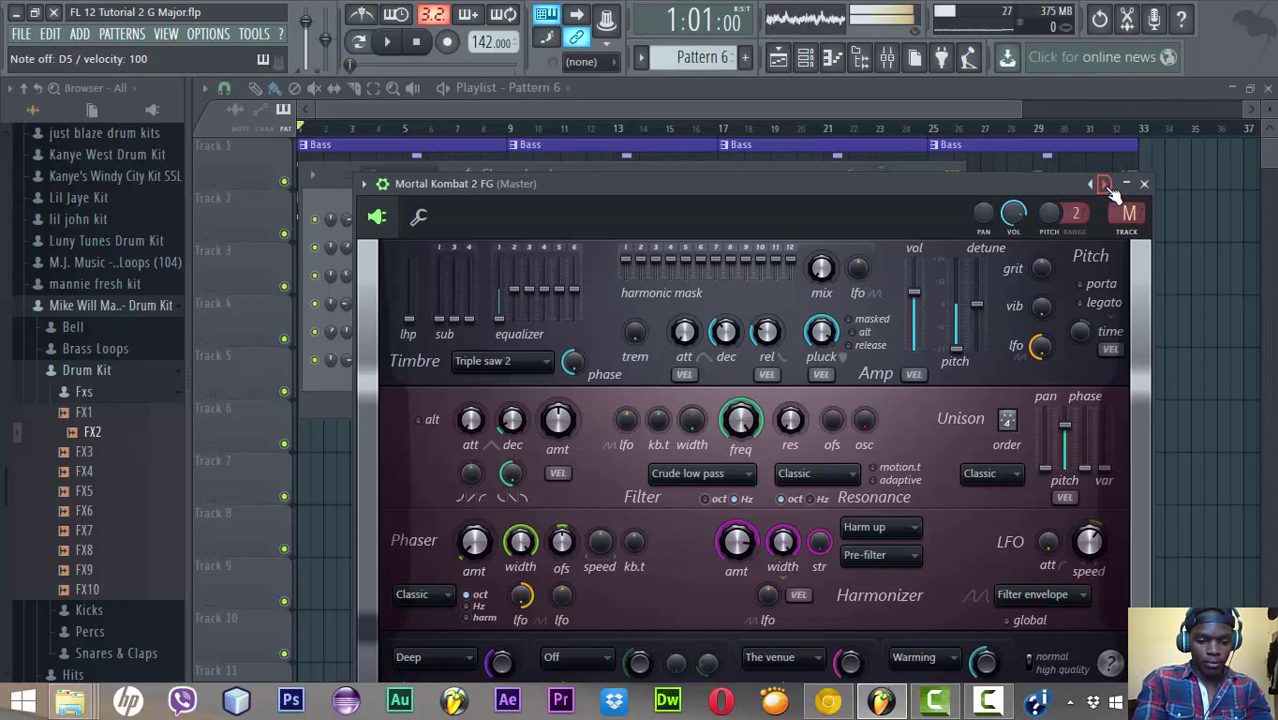
Record a lead melody into Pattern 6 while the song plays from the start, and stop the recording after bar 19
click(328, 193)
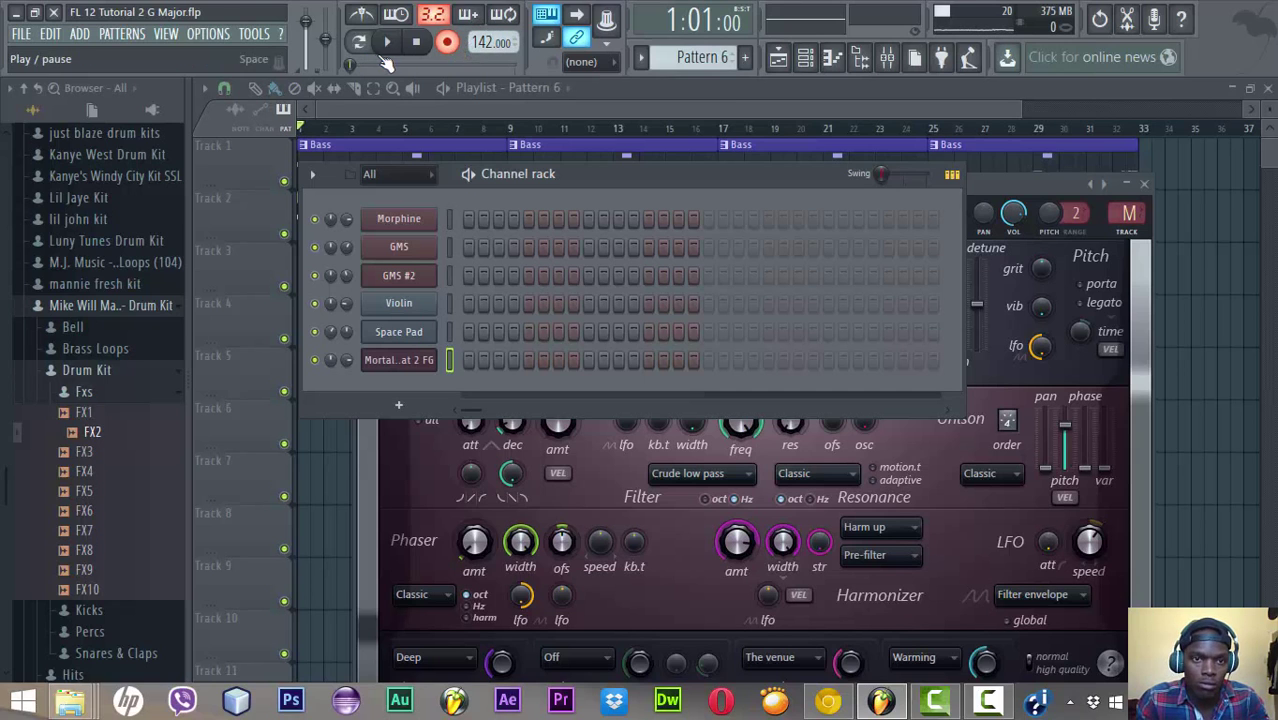
click(734, 100)
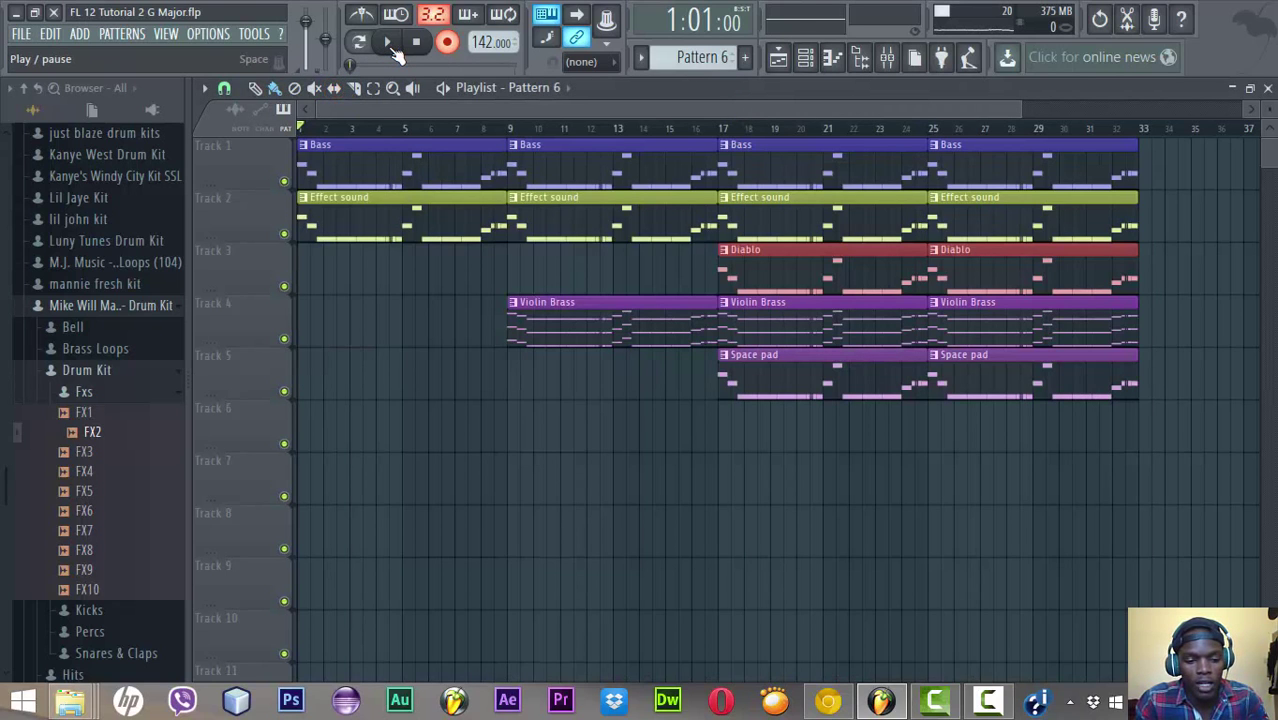
click(389, 43)
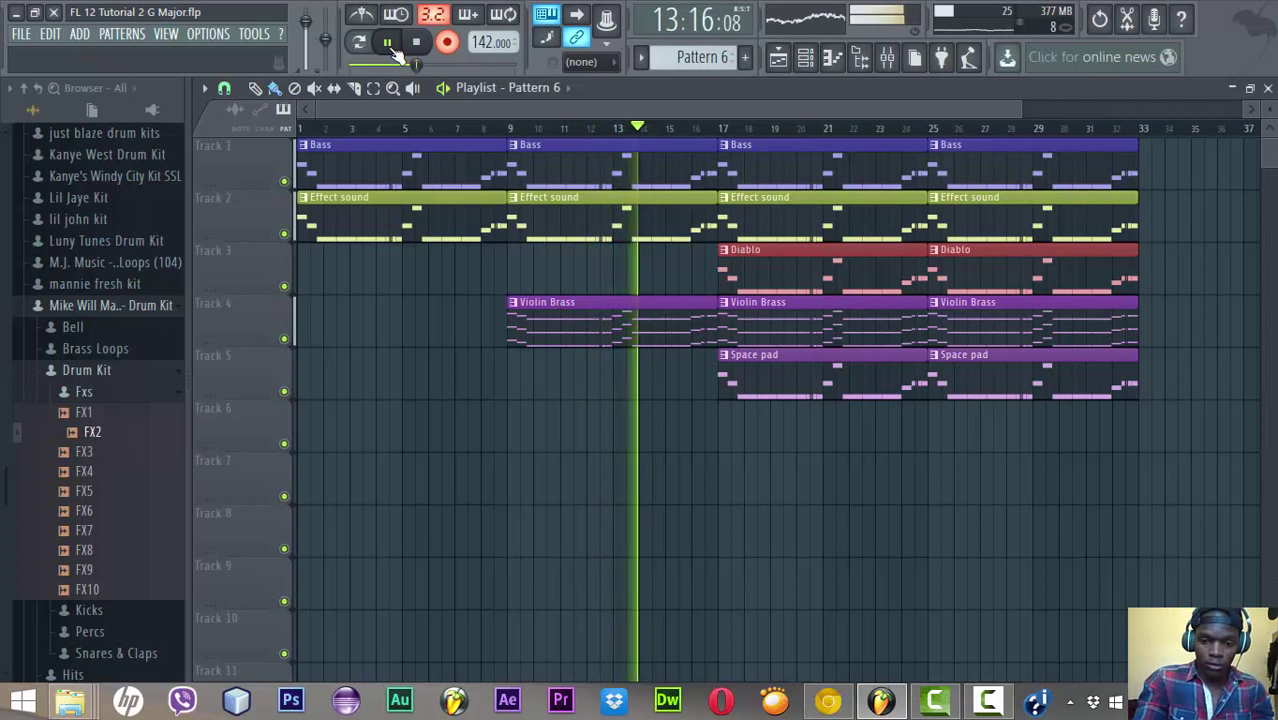
key(XF86AudioLowerVolume)
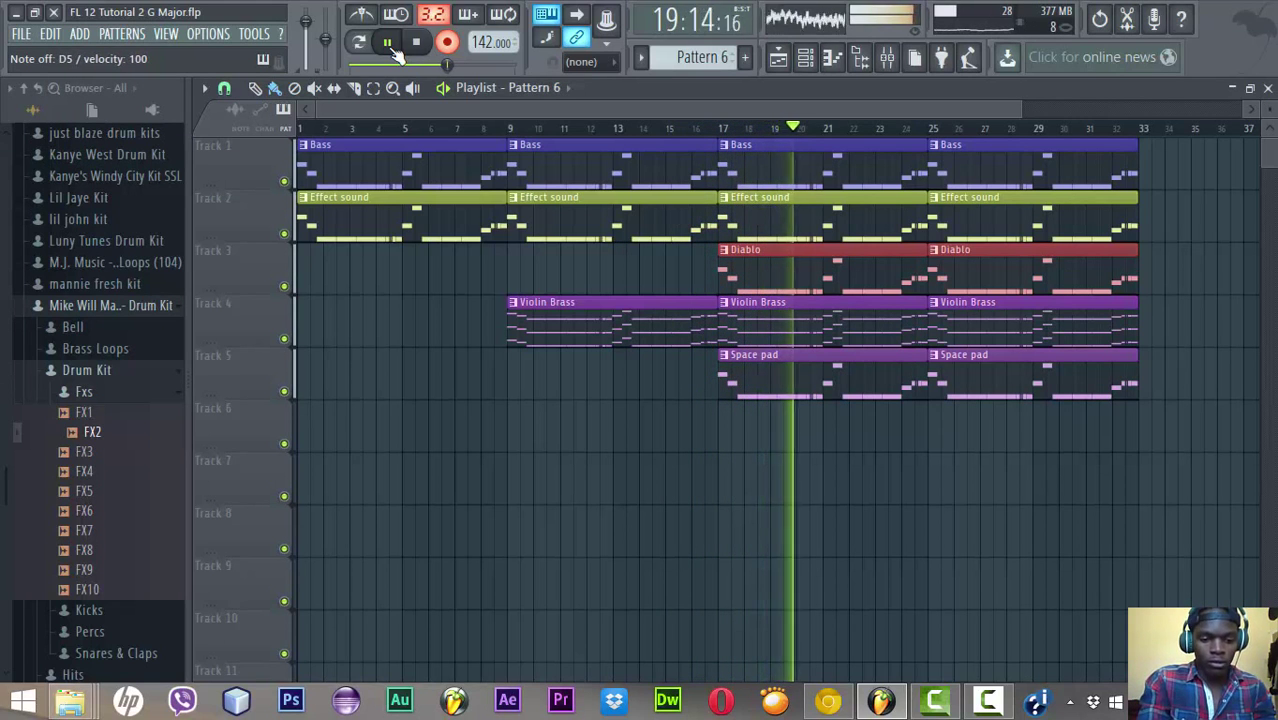
click(416, 42)
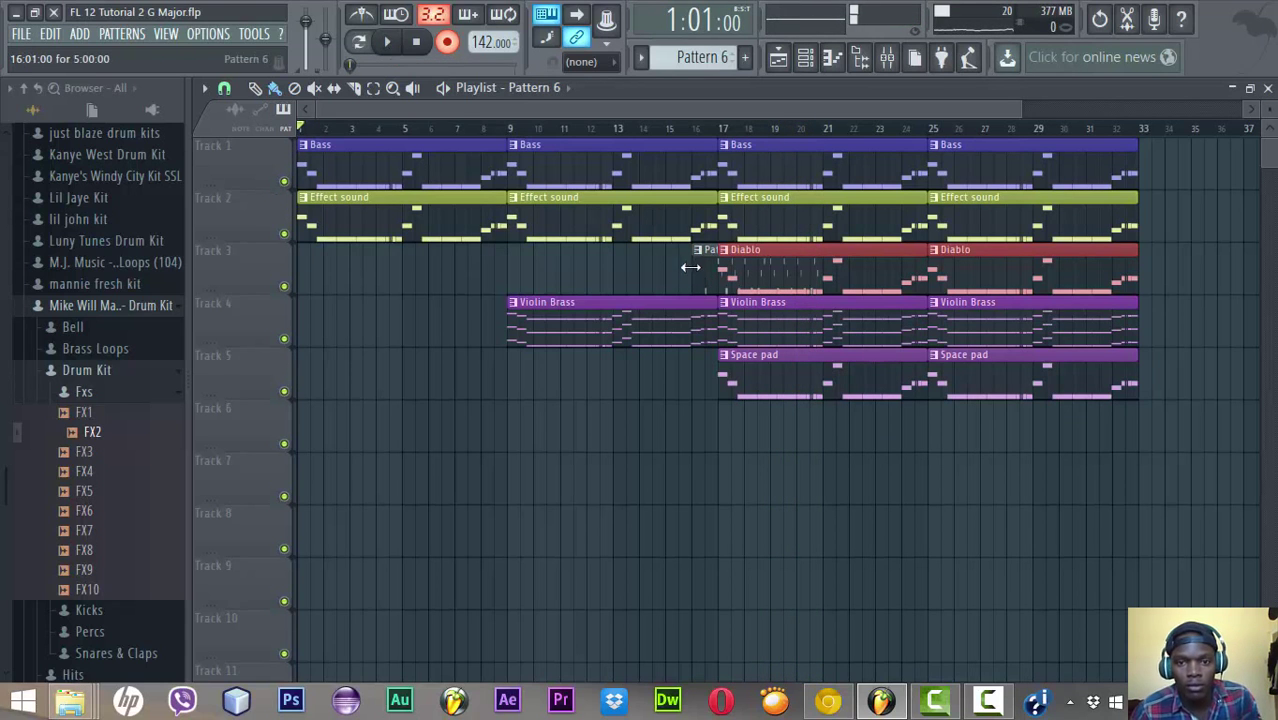
Place the Pattern 6 clip on Track 6 starting at bar 17, and open its notes in the piano roll
drag(707, 384, 718, 421)
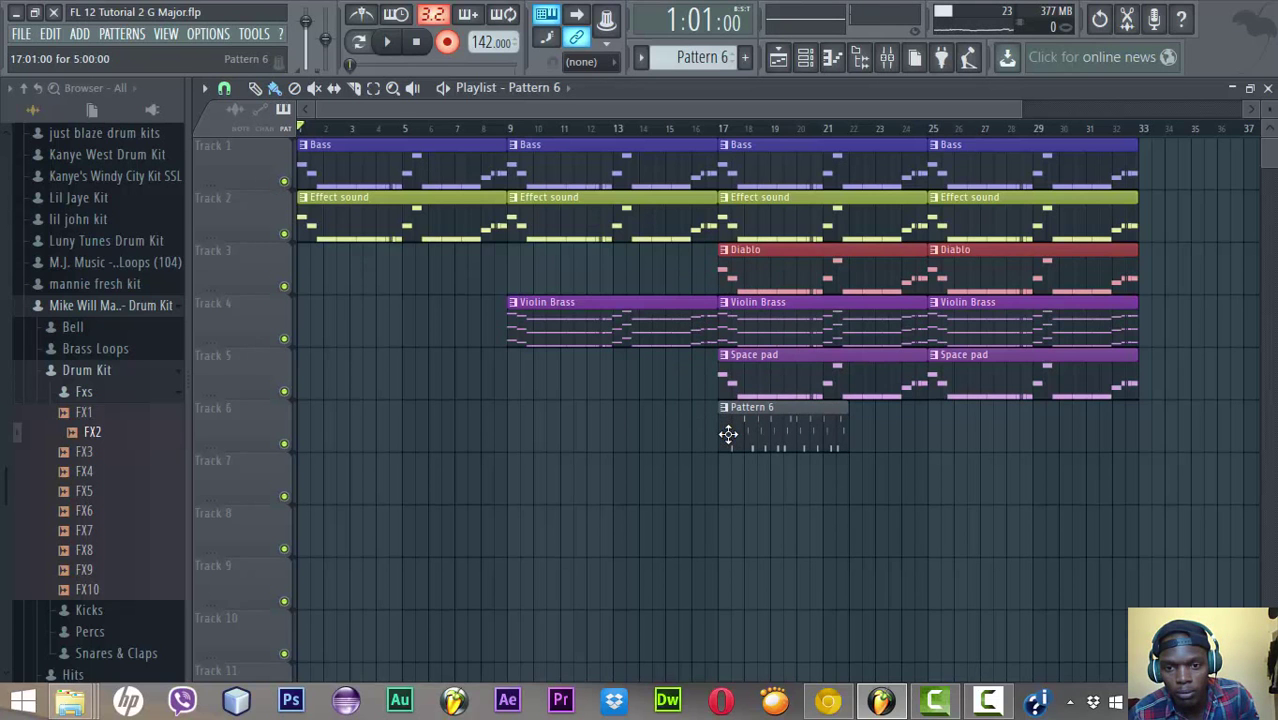
double_click(759, 433)
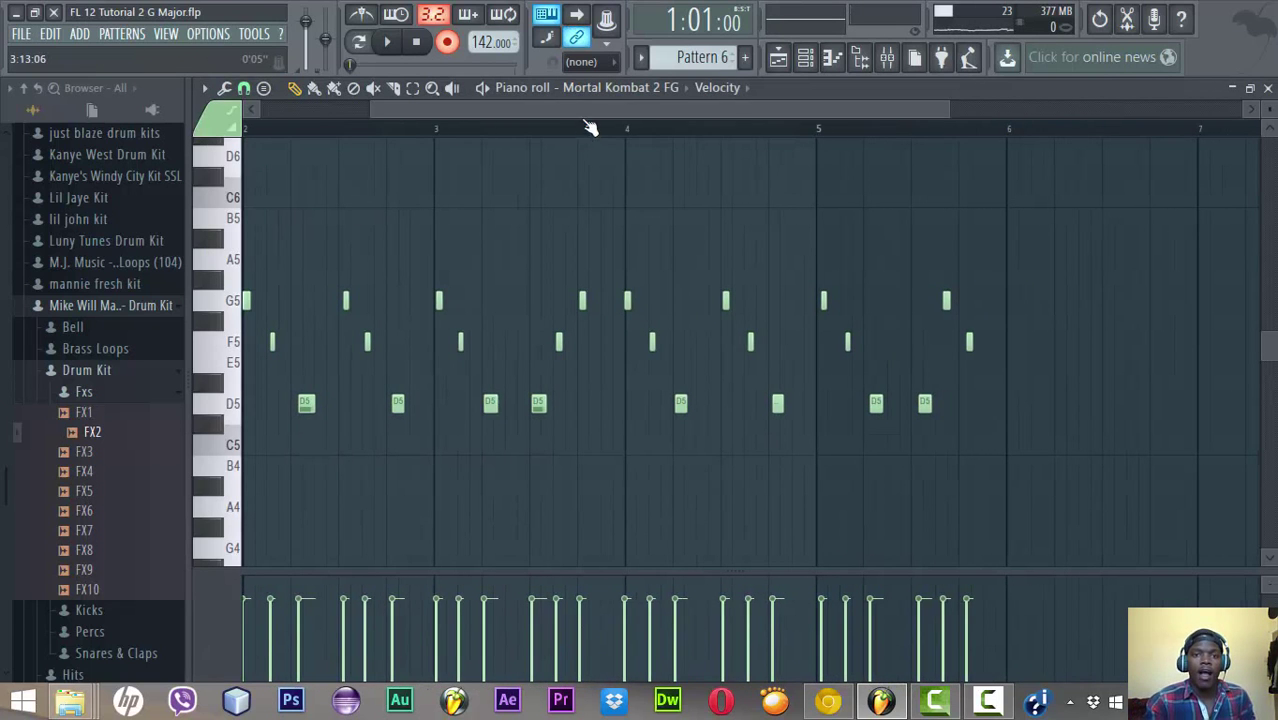
Remove the stray first D5 note and shift all recorded notes earlier until the first G5 starts at bar 1
drag(587, 110, 180, 175)
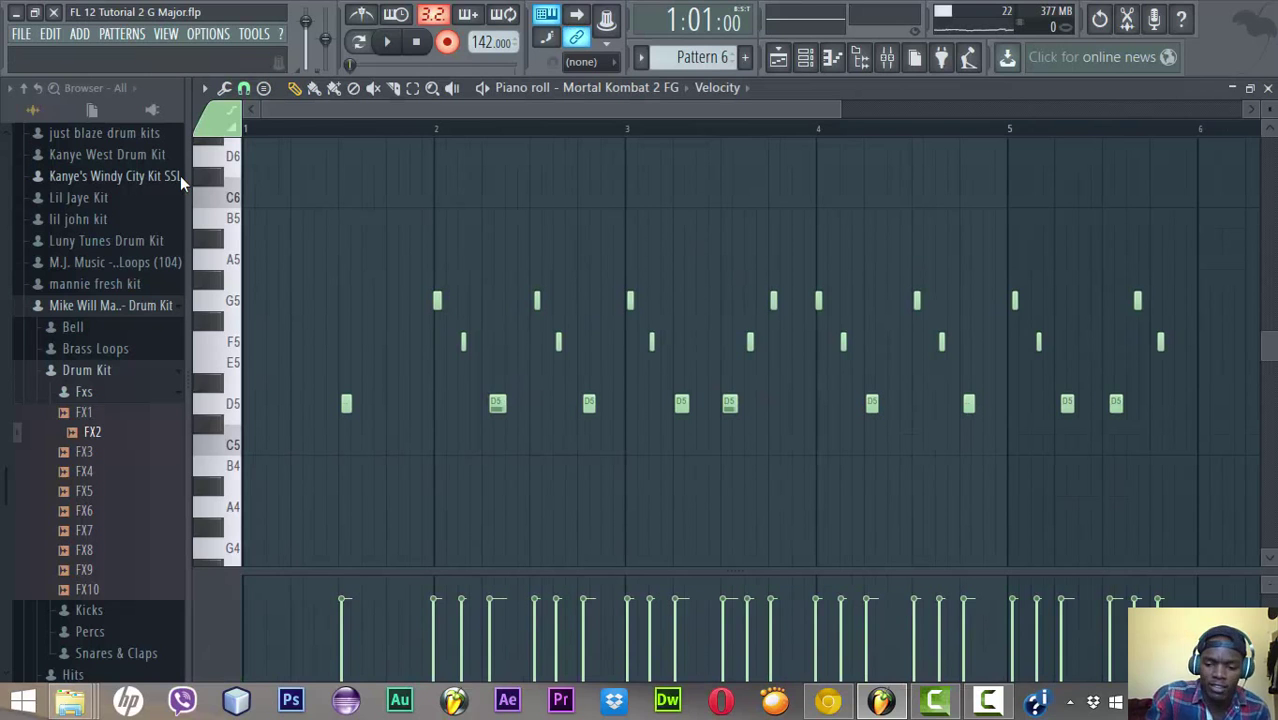
key(shift+Left)
key(shift+Left)
key(shift+Left)
key(shift+Left)
key(shift+Left)
key(shift+Left)
key(shift+Left)
key(shift+Left)
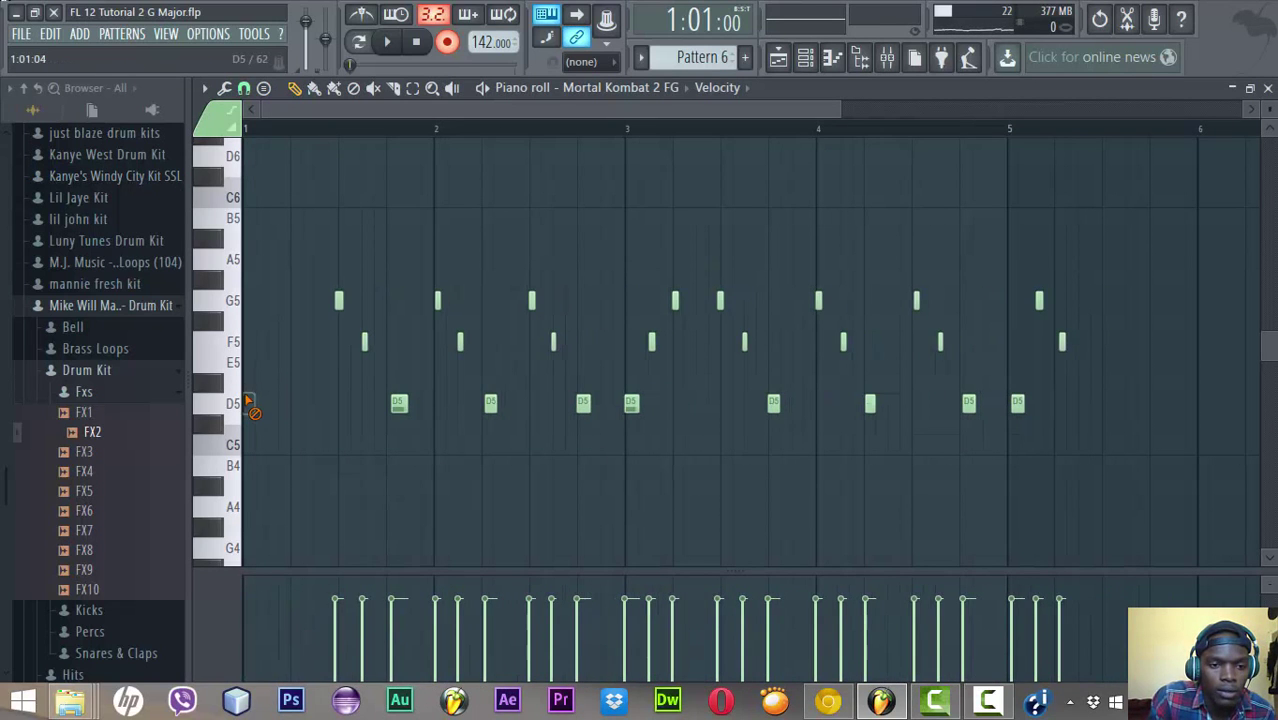
key(shift+Left)
key(shift+Left)
key(shift+Left)
key(shift+Left)
key(shift+Left)
key(shift+Left)
key(shift+Left)
key(shift+Left)
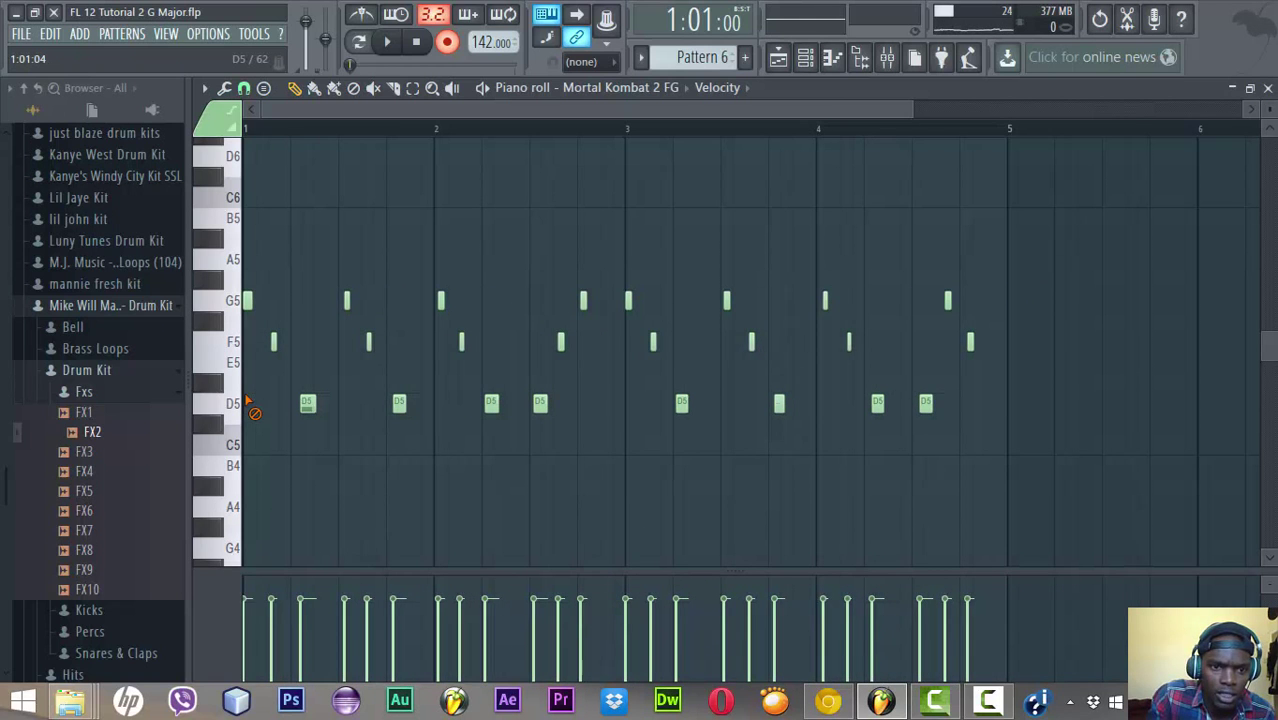
Set the piano roll snap to Line, quantize the recorded notes and play the pattern back
click(244, 90)
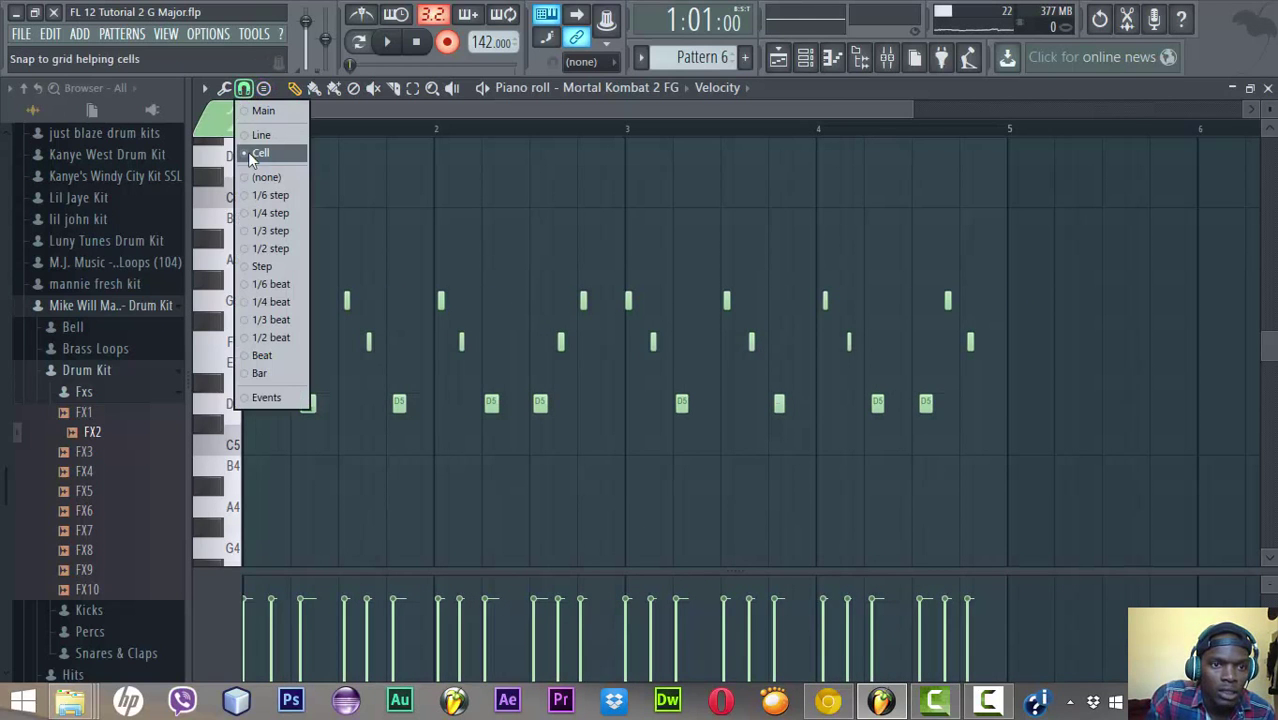
click(267, 138)
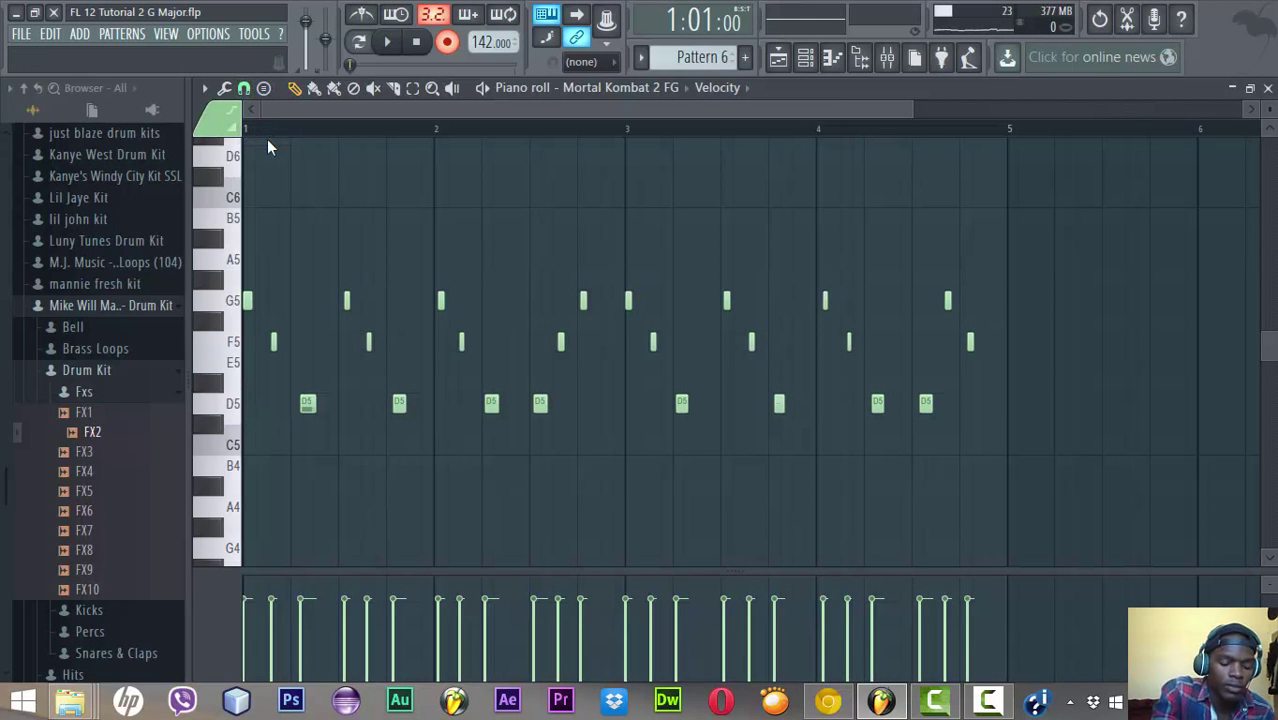
key(ctrl+q)
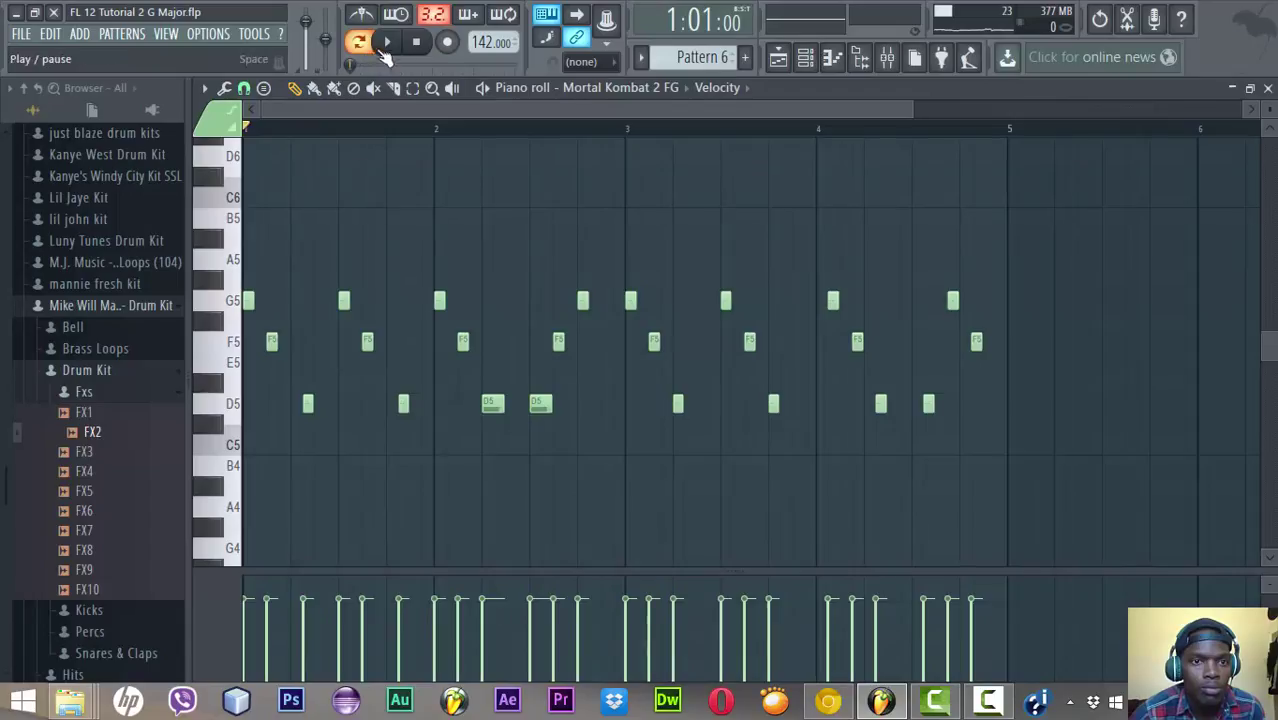
key(space)
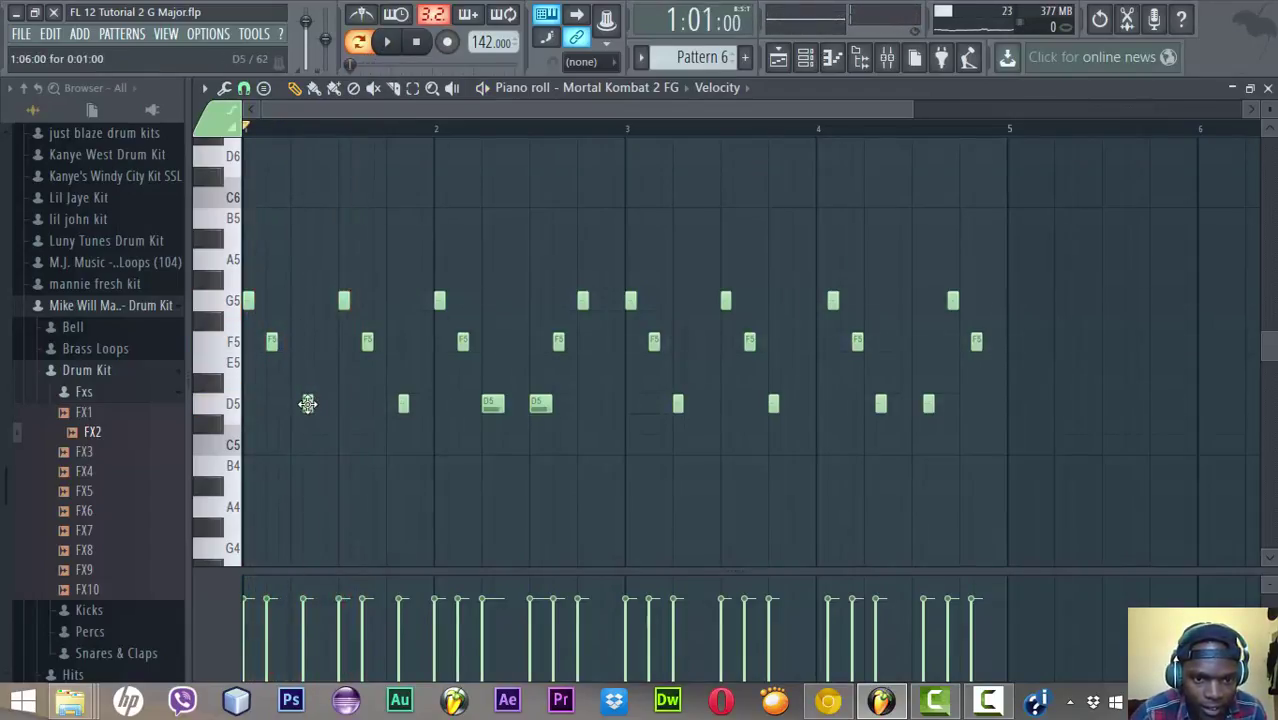
Move the late D5 notes in bar 1 one step earlier, shorten those in bar 2 to one step, and replay
click(303, 403)
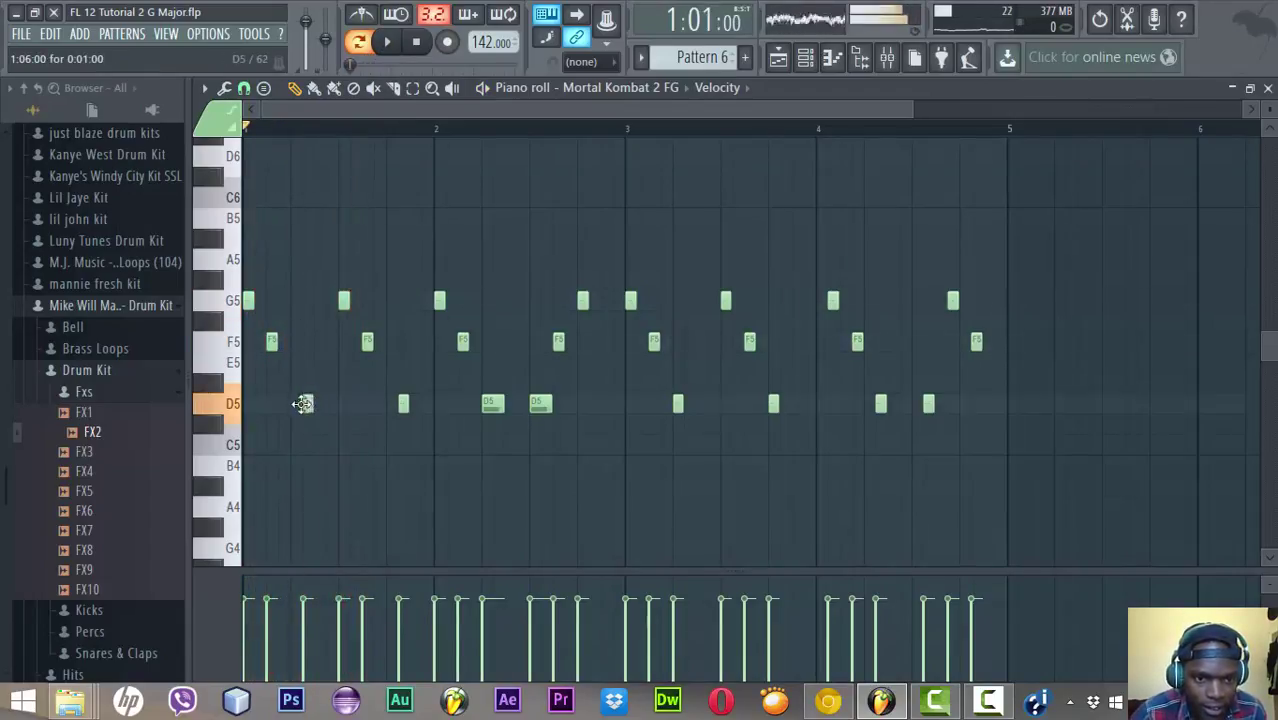
click(396, 403)
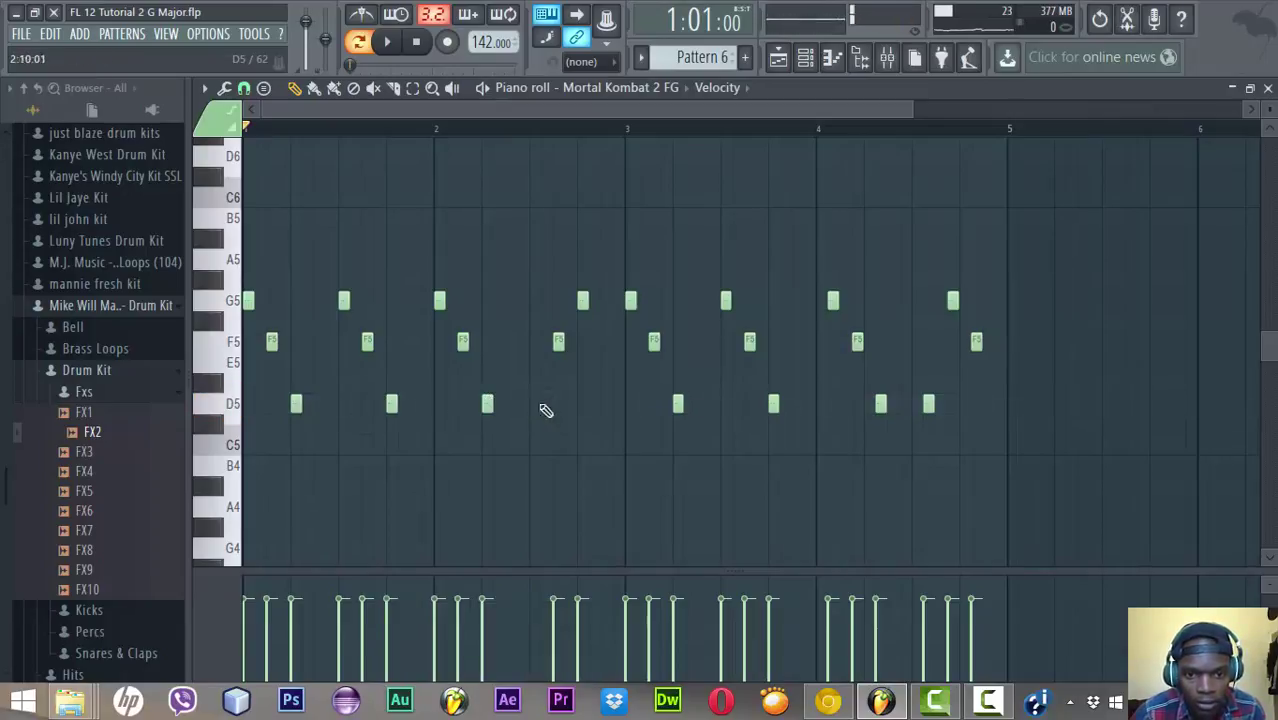
key(space)
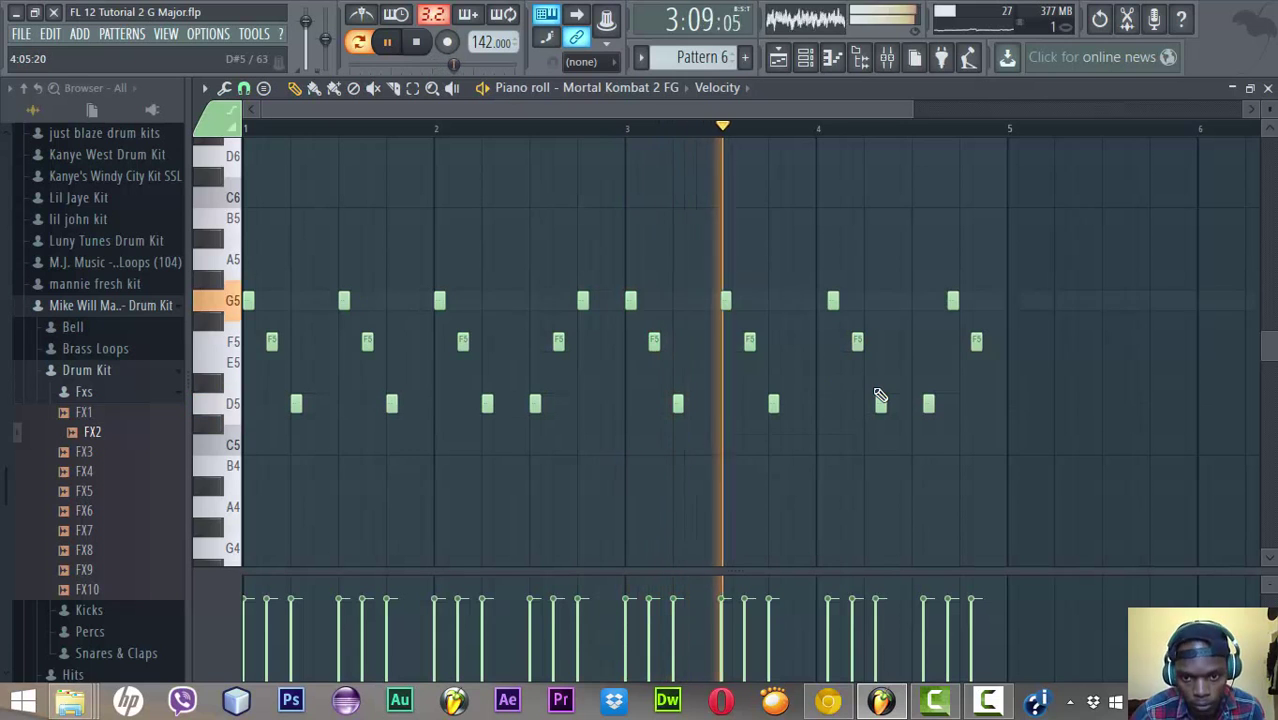
Move all the G5, F5 and D5 notes in bar 4 one step earlier and play the pattern
key(space)
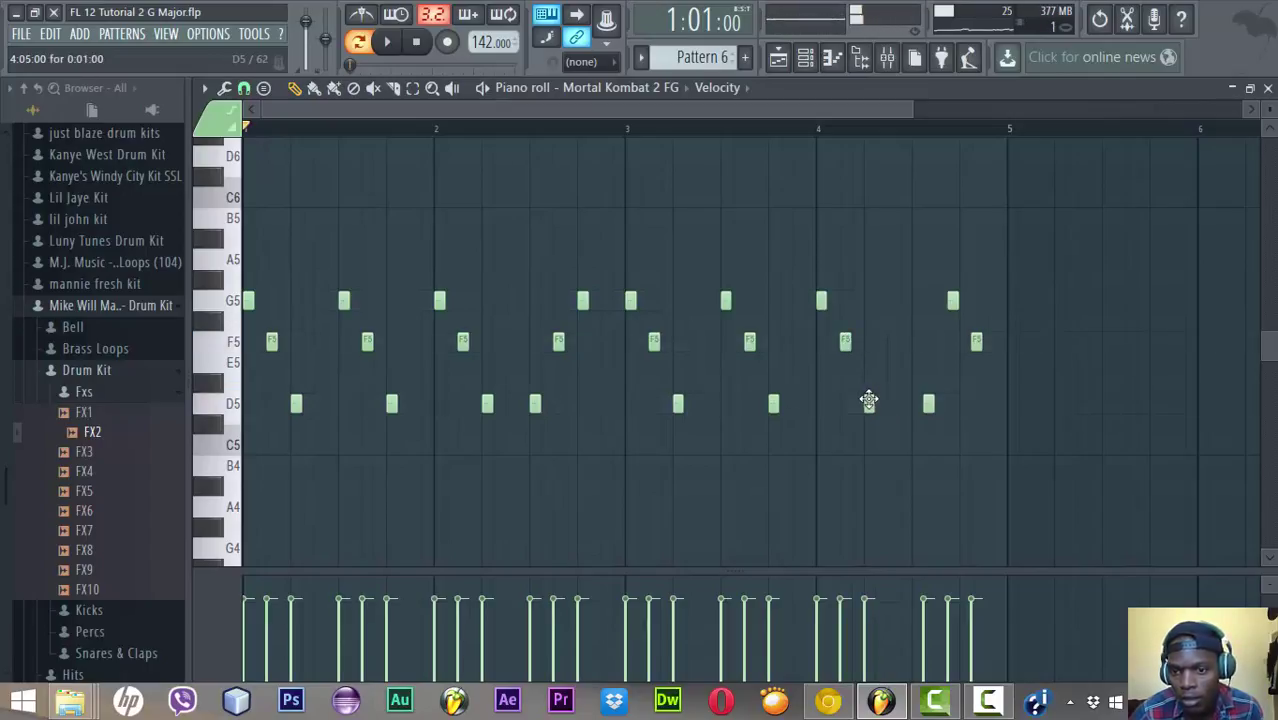
double_click(929, 403)
click(759, 222)
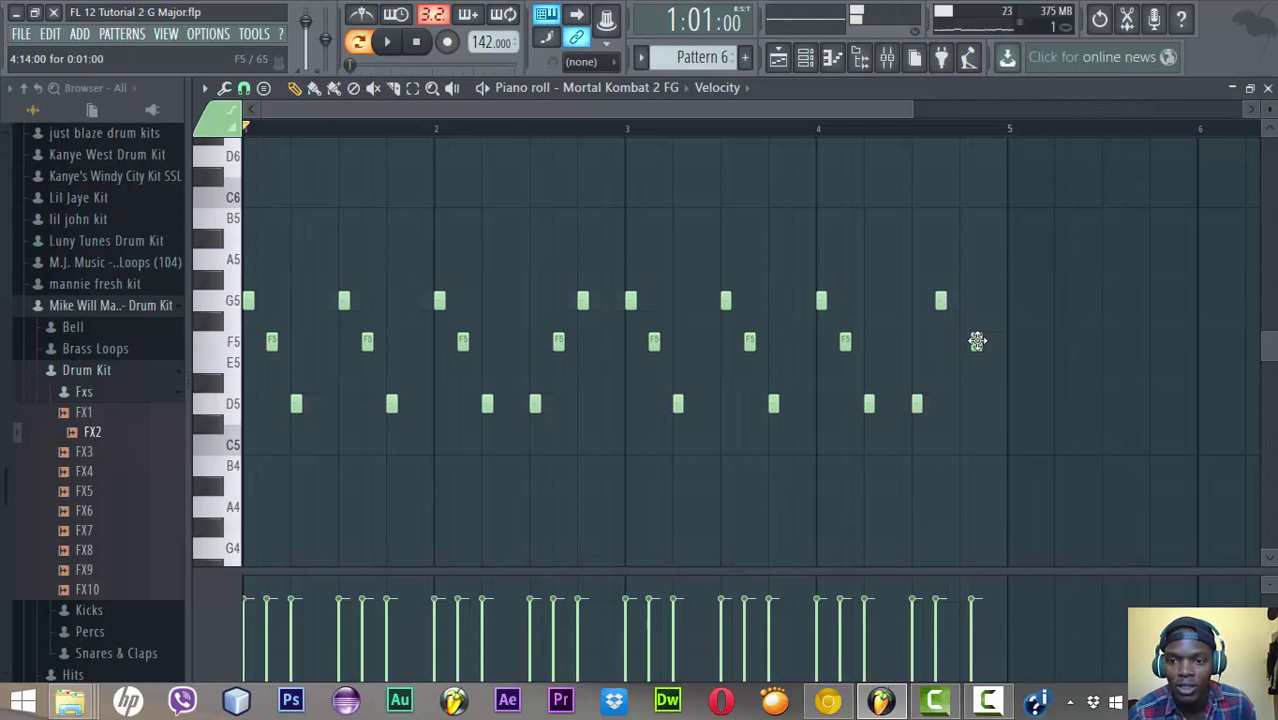
key(space)
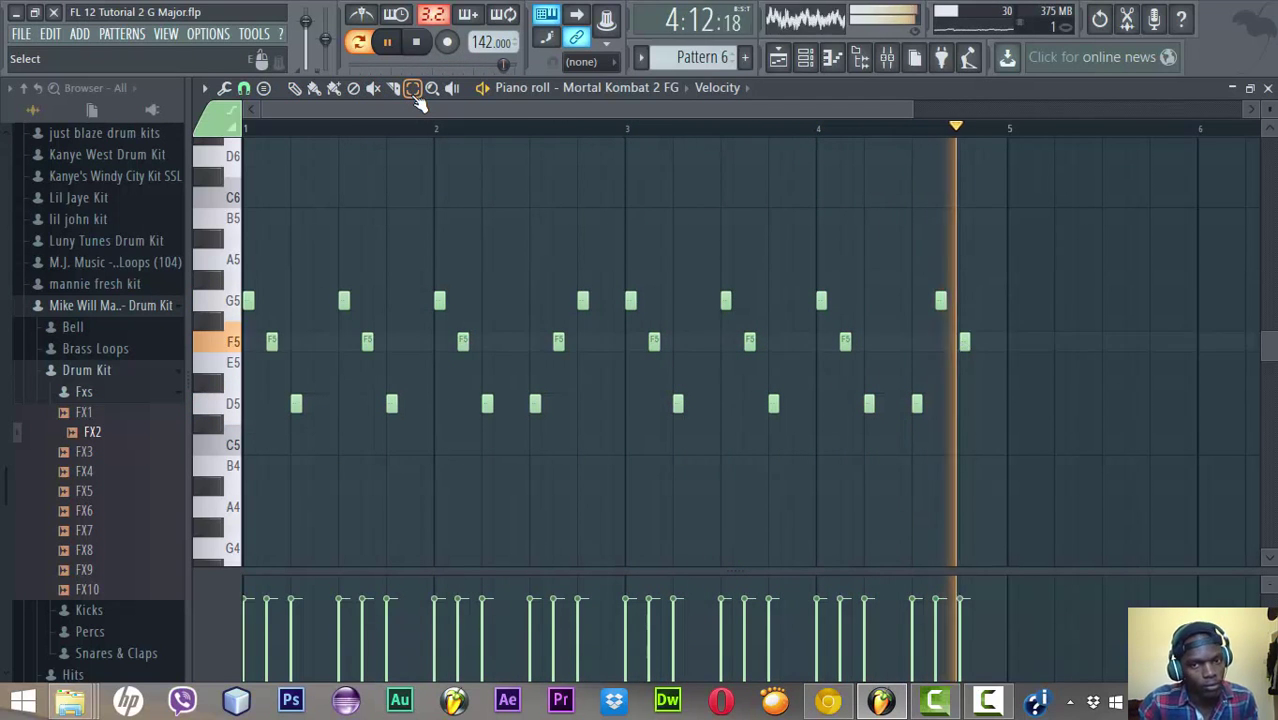
Fill Track 6 of the playlist with Pattern 6 clips from bar 17 to bar 33 and play the song from bar 17
click(779, 60)
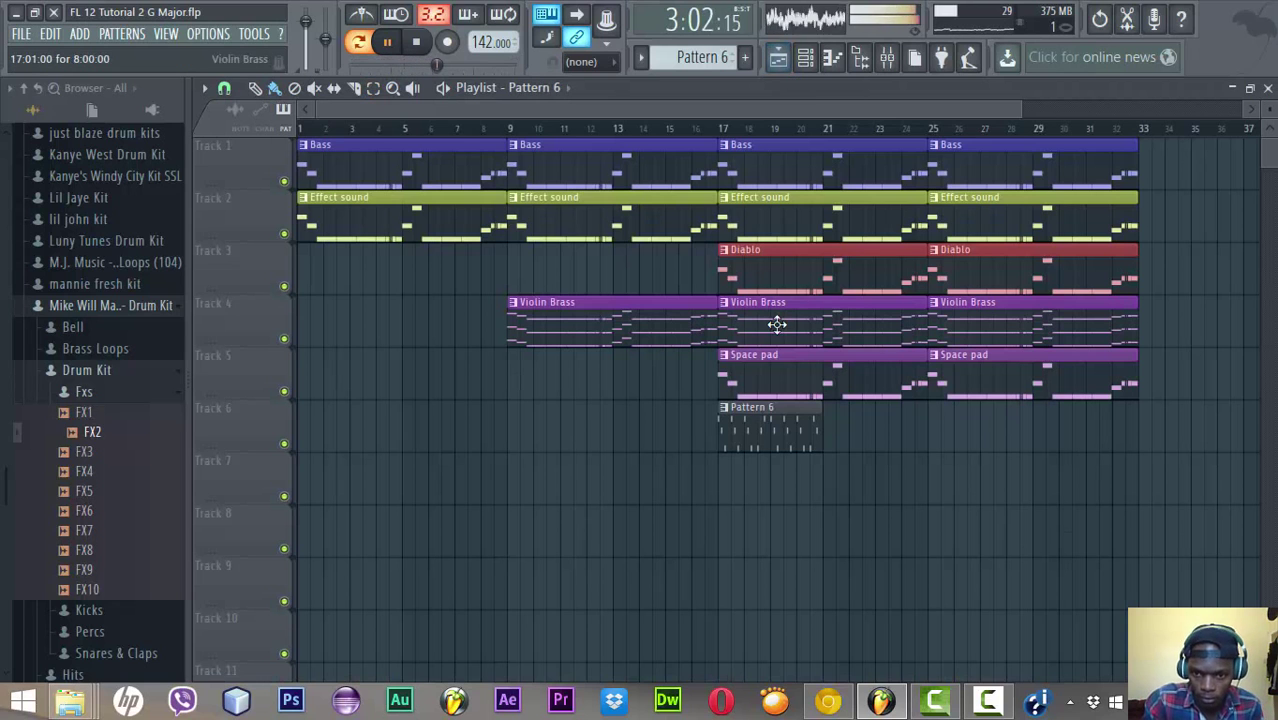
drag(831, 441, 1062, 438)
click(729, 133)
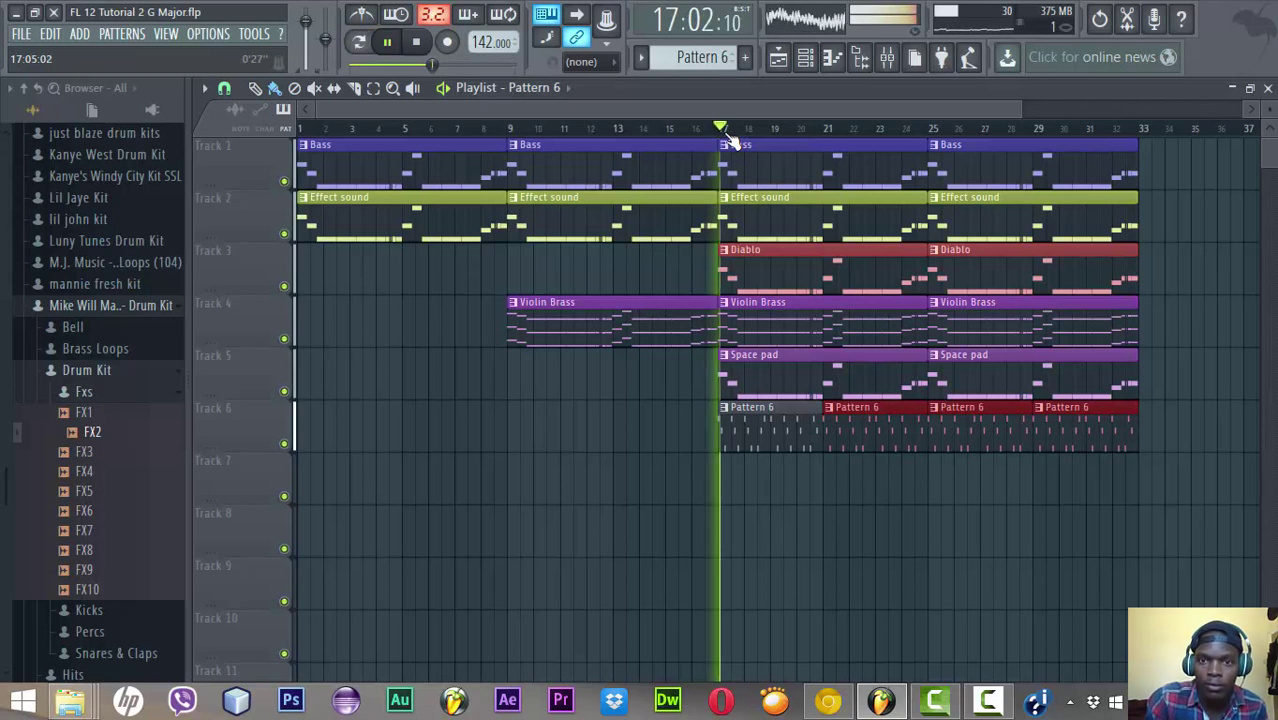
Raise the system volume to 100 and save the project during playback
key(XF86AudioRaiseVolume)
key(XF86AudioRaiseVolume)
key(XF86AudioRaiseVolume)
key(XF86AudioRaiseVolume)
key(XF86AudioRaiseVolume)
key(XF86AudioRaiseVolume)
key(XF86AudioRaiseVolume)
key(XF86AudioRaiseVolume)
key(XF86AudioRaiseVolume)
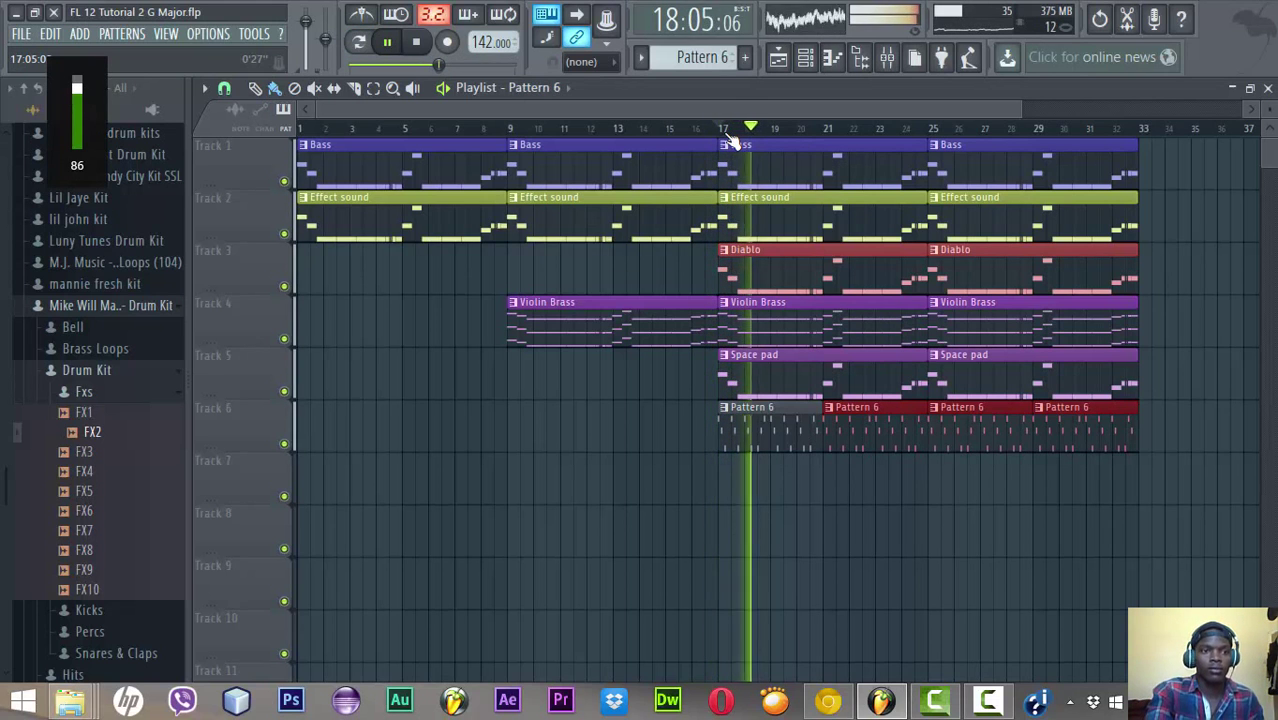
key(ctrl+s)
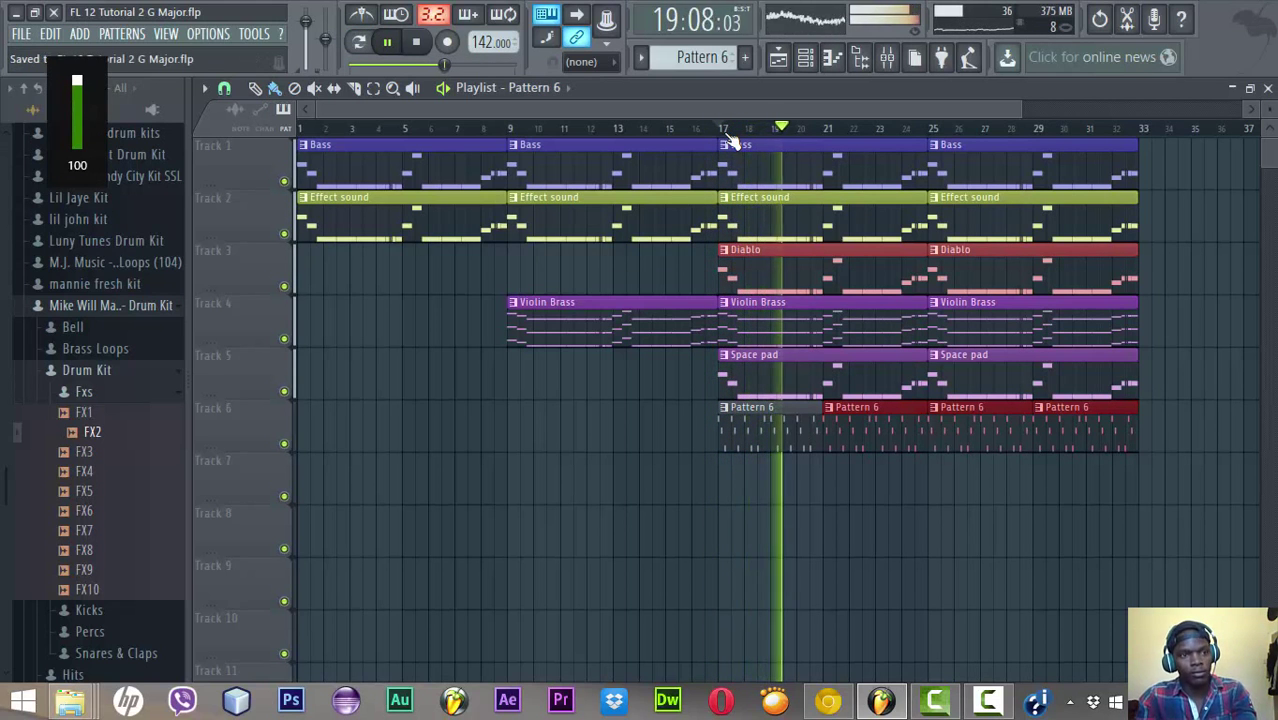
key(XF86AudioRaiseVolume)
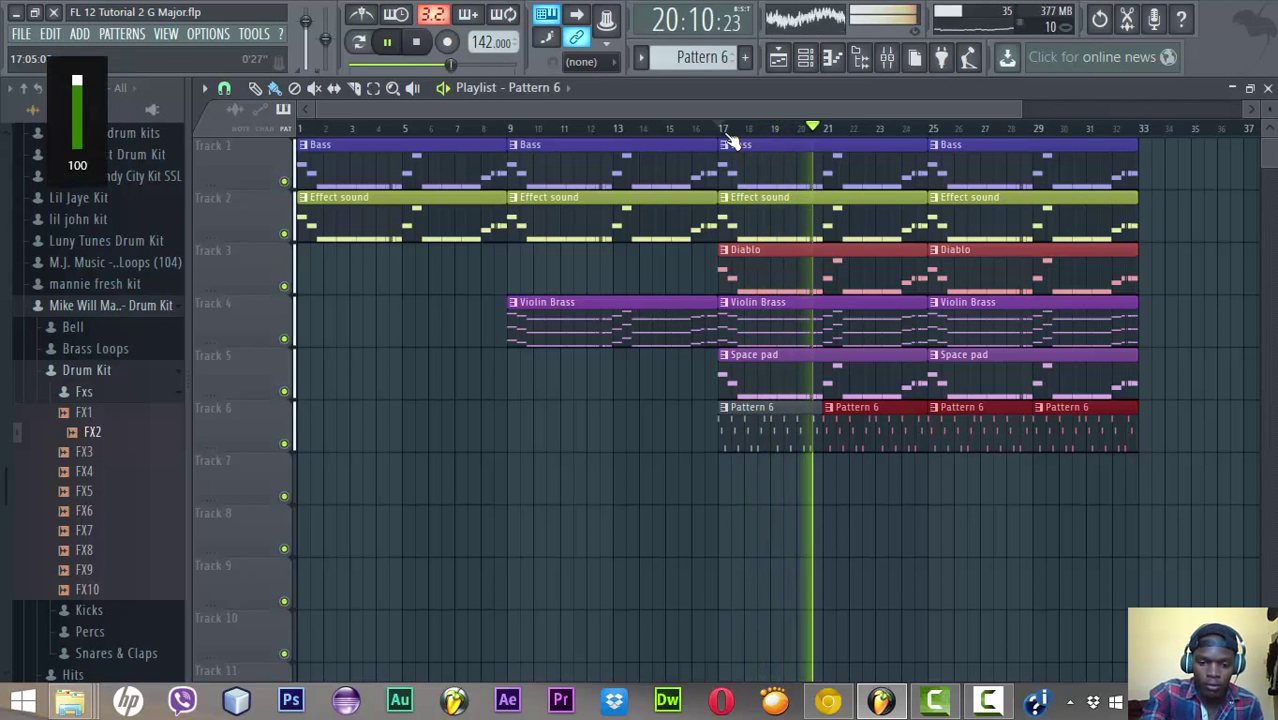
Show the channel rack, set the Mortal Kombat 2 FG channel volume to 65%, and save the project
click(806, 57)
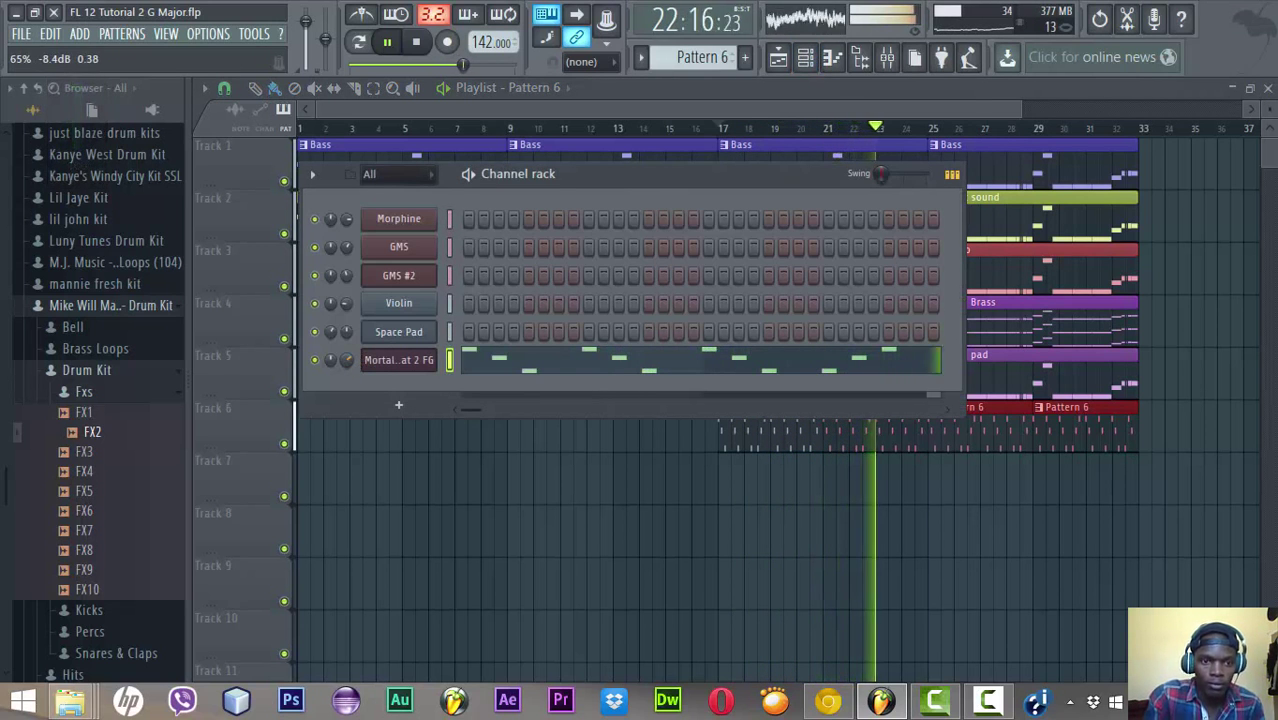
key(ctrl+s)
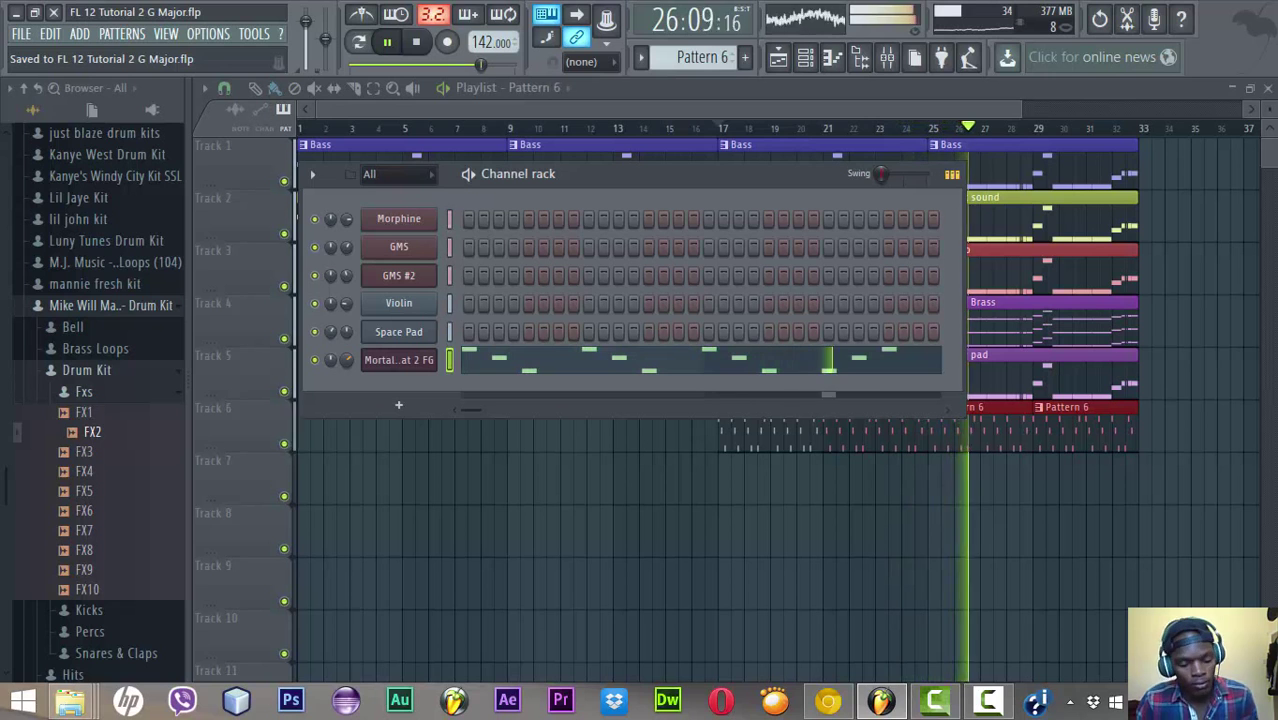
key(XF86AudioRaiseVolume)
key(XF86AudioRaiseVolume)
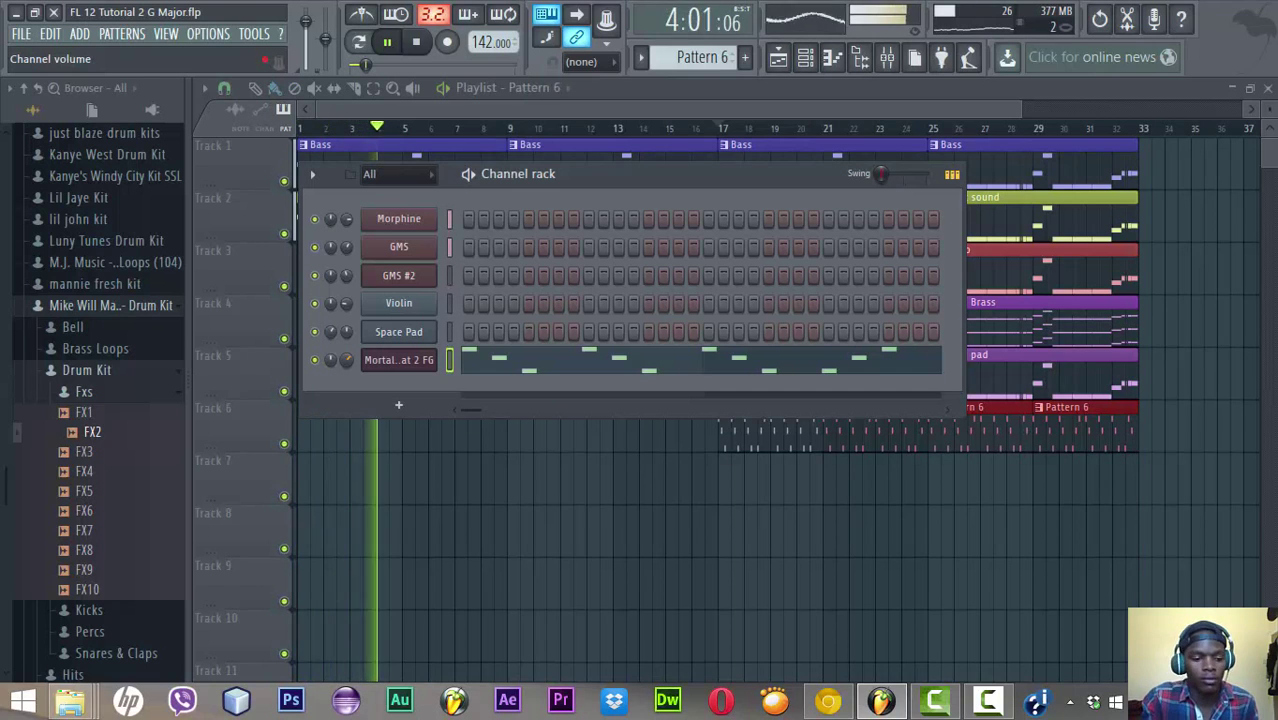
key(ctrl+s)
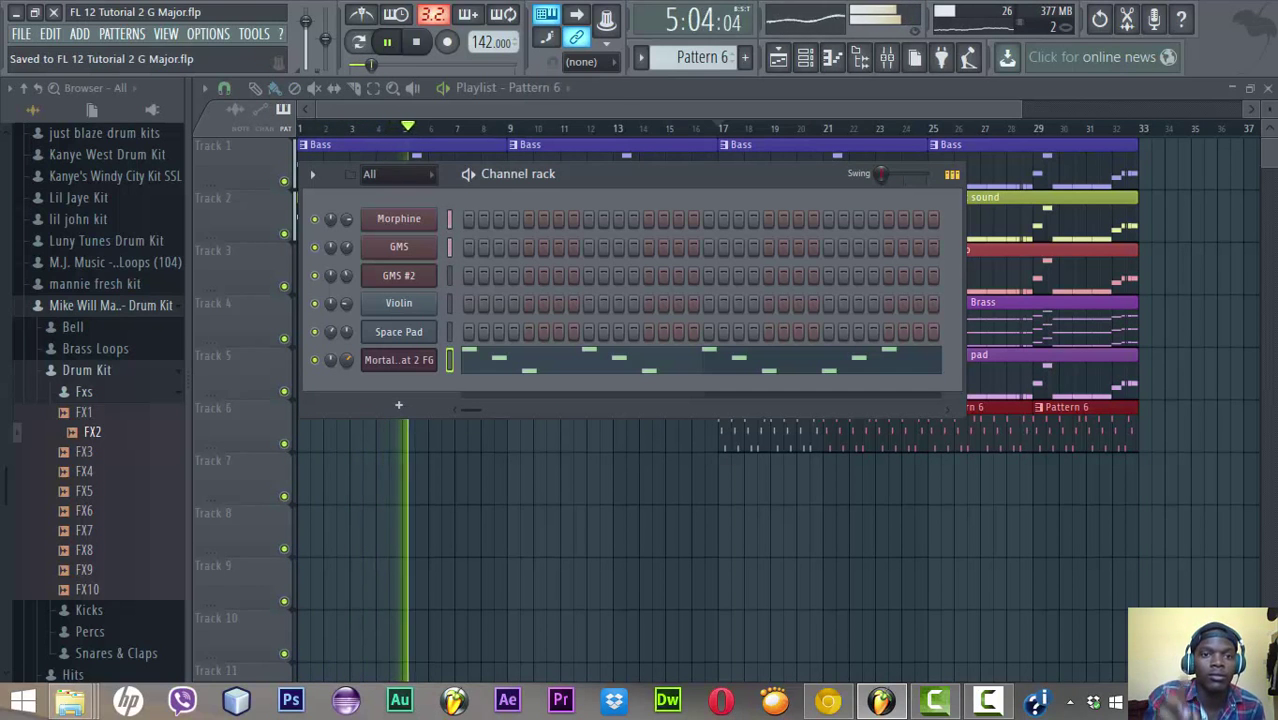
key(XF86AudioRaiseVolume)
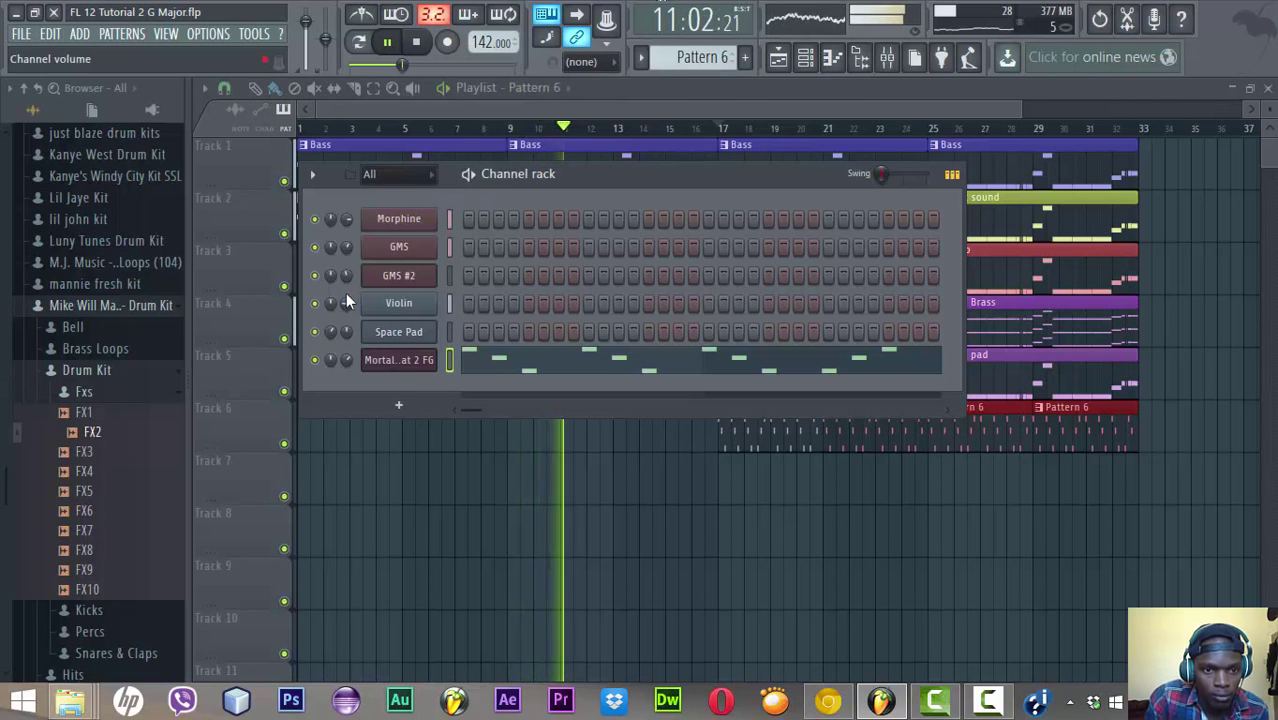
Adjust the Violin and GMS channel volumes, set Mortal Kombat 2 FG to 52%, then save the project and stop playback
drag(345, 305, 345, 340)
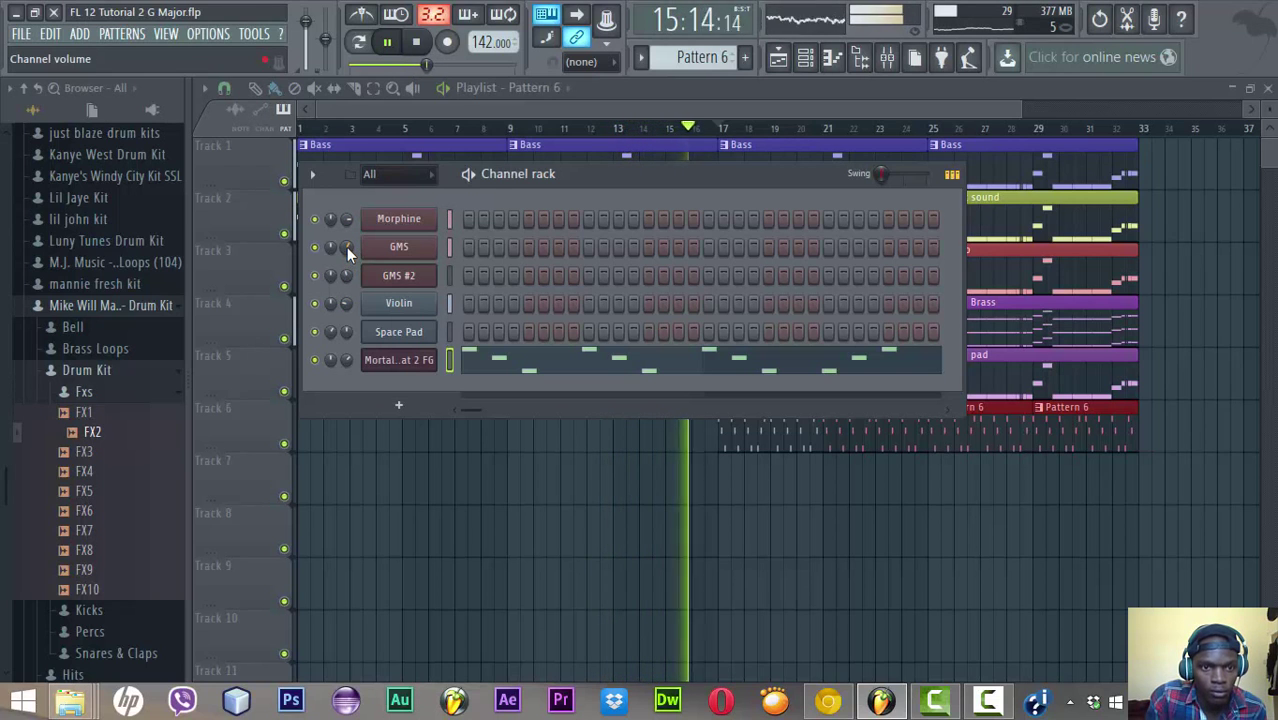
drag(346, 247, 346, 264)
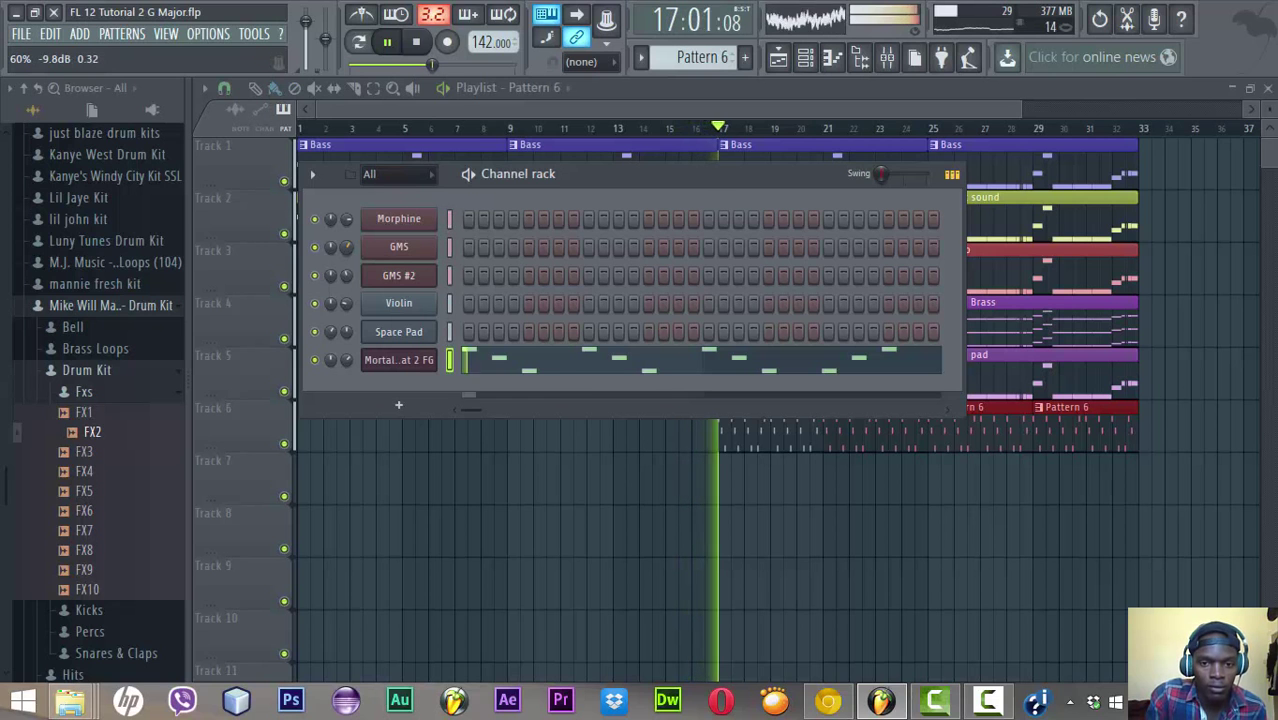
mouse_move(344, 357)
mouse_down()
mouse_move(347, 335)
mouse_move(348, 370)
mouse_up()
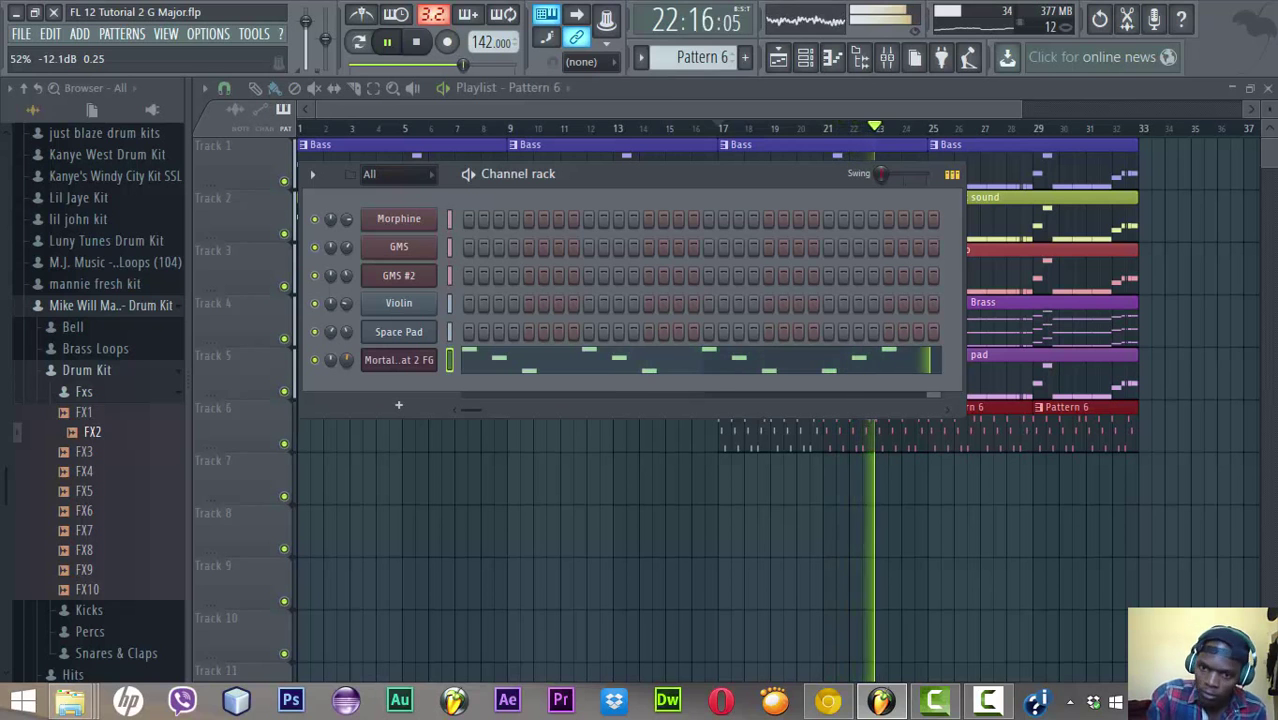
click(671, 110)
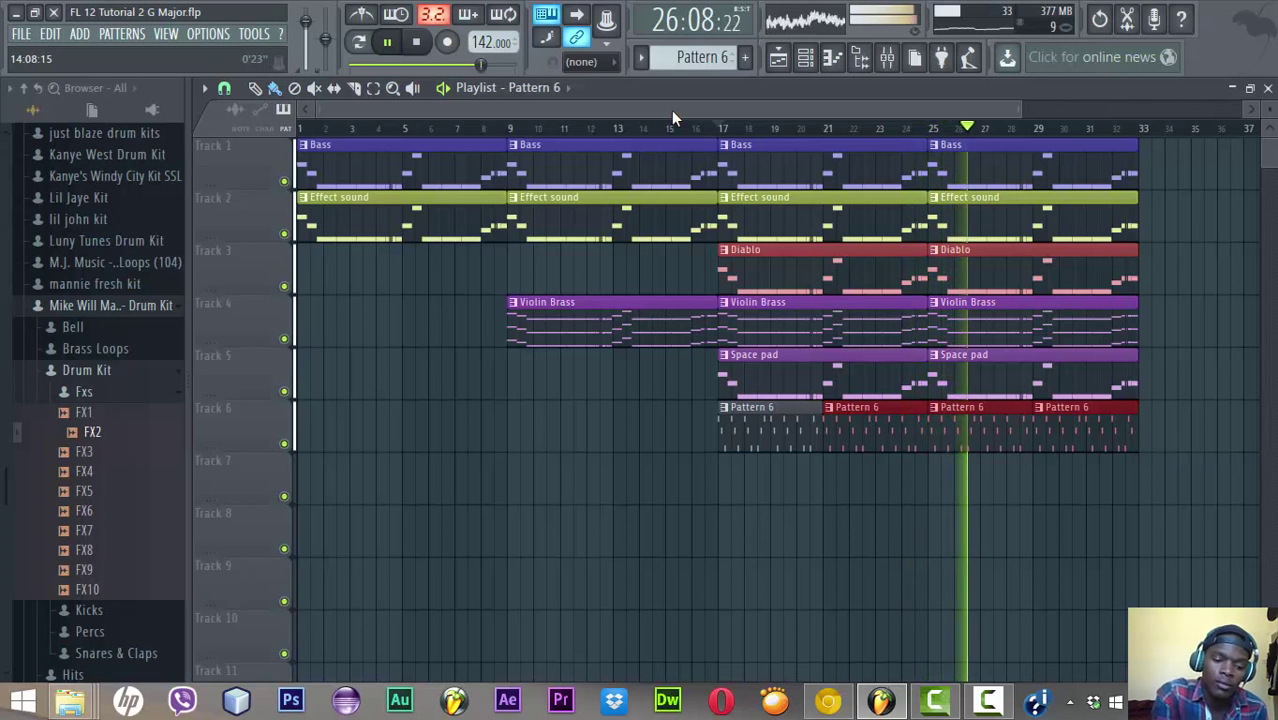
key(ctrl+s)
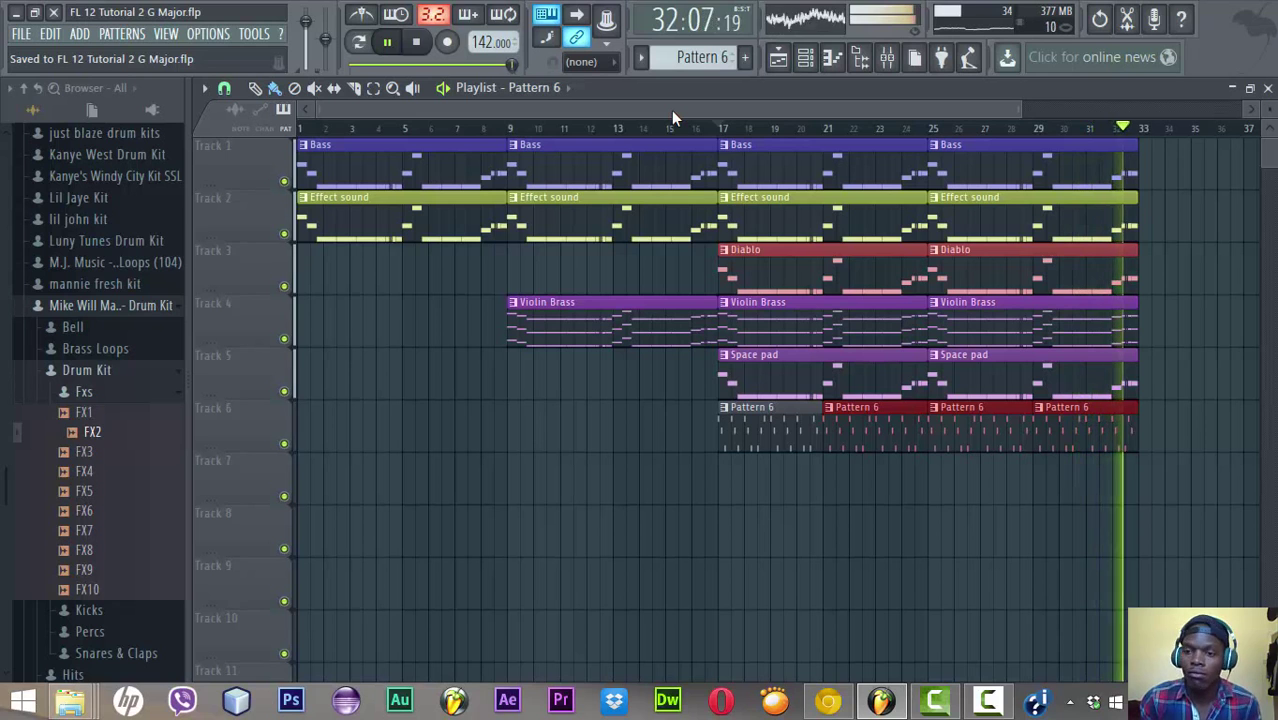
key(space)
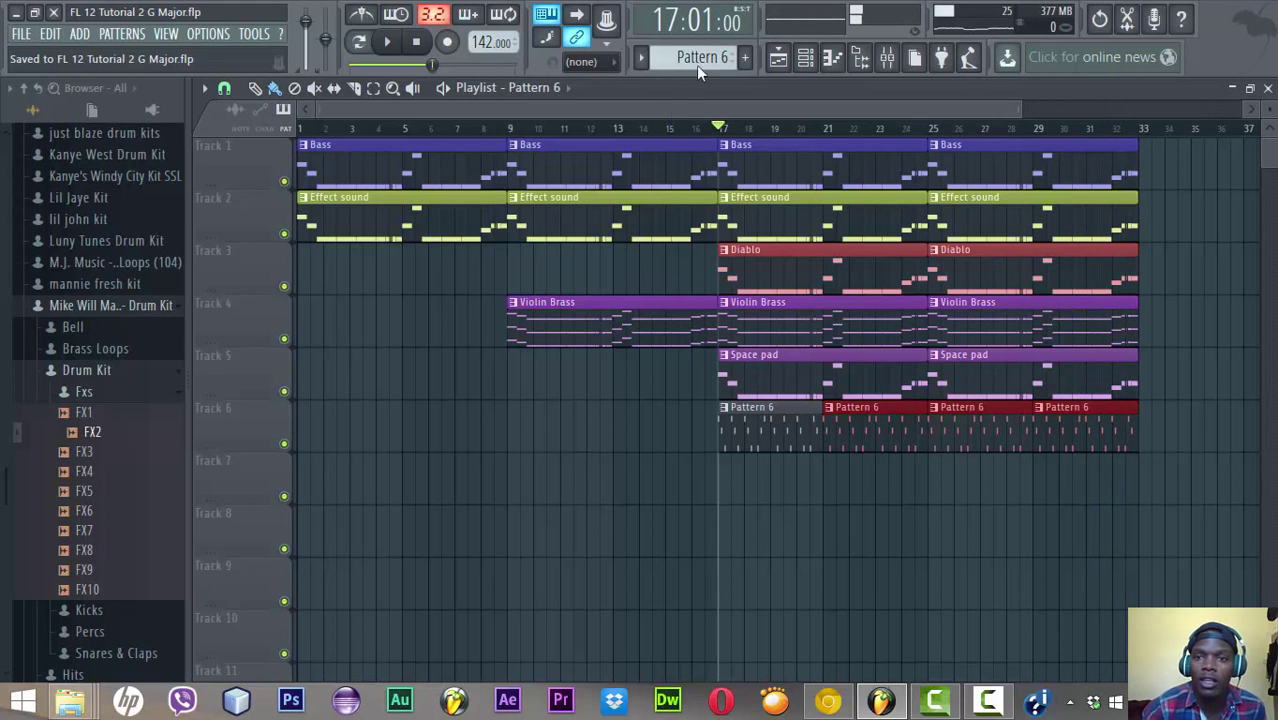
Clone the Mortal Kombat 2 FG channel in the channel rack
click(805, 57)
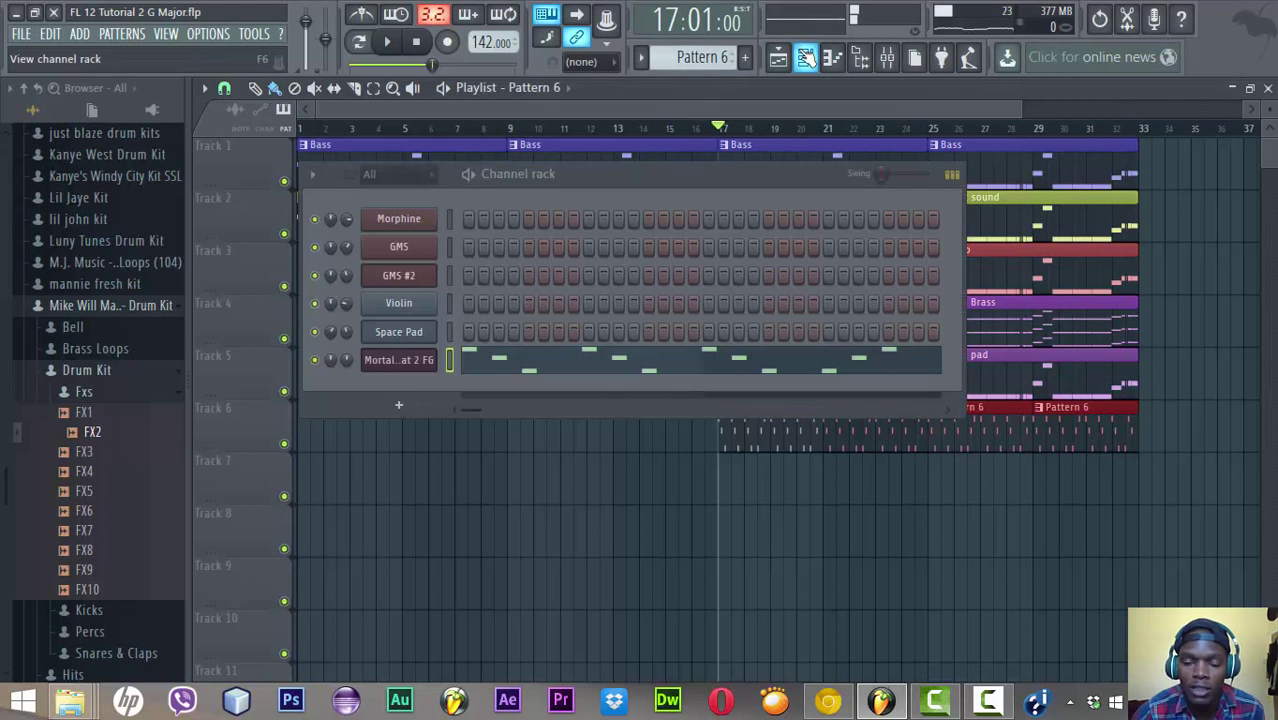
right_click(418, 374)
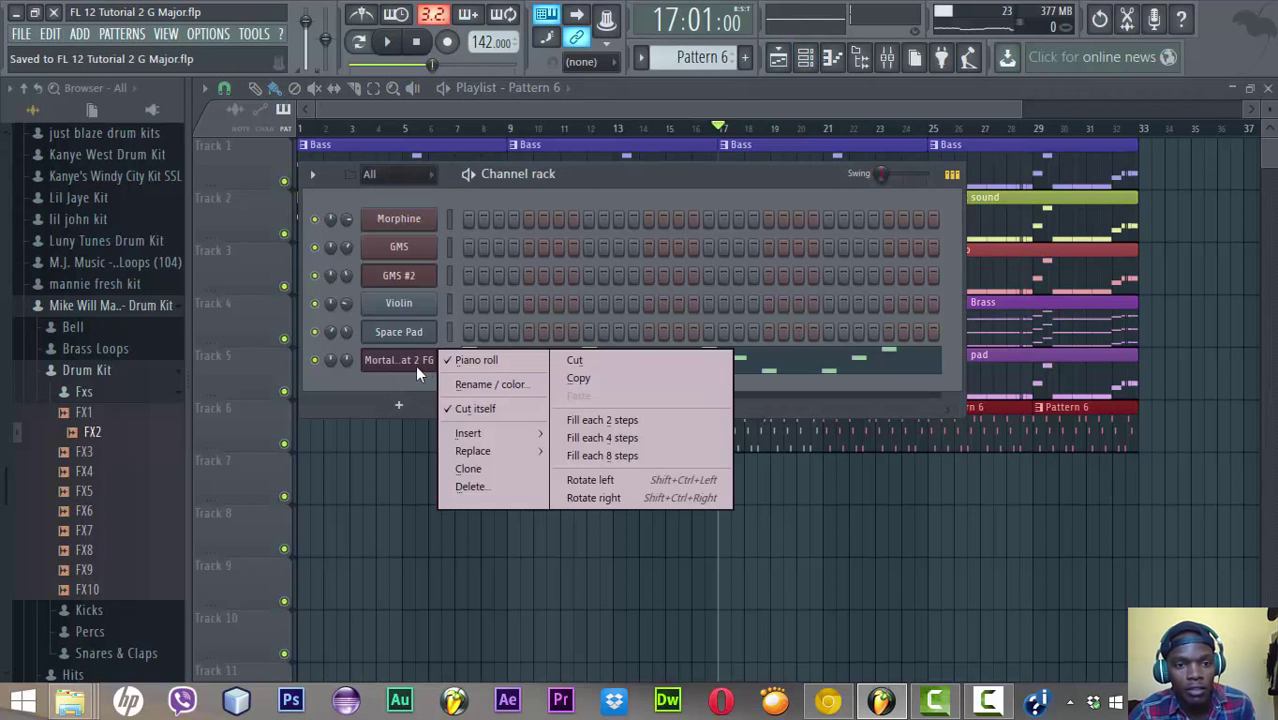
click(493, 466)
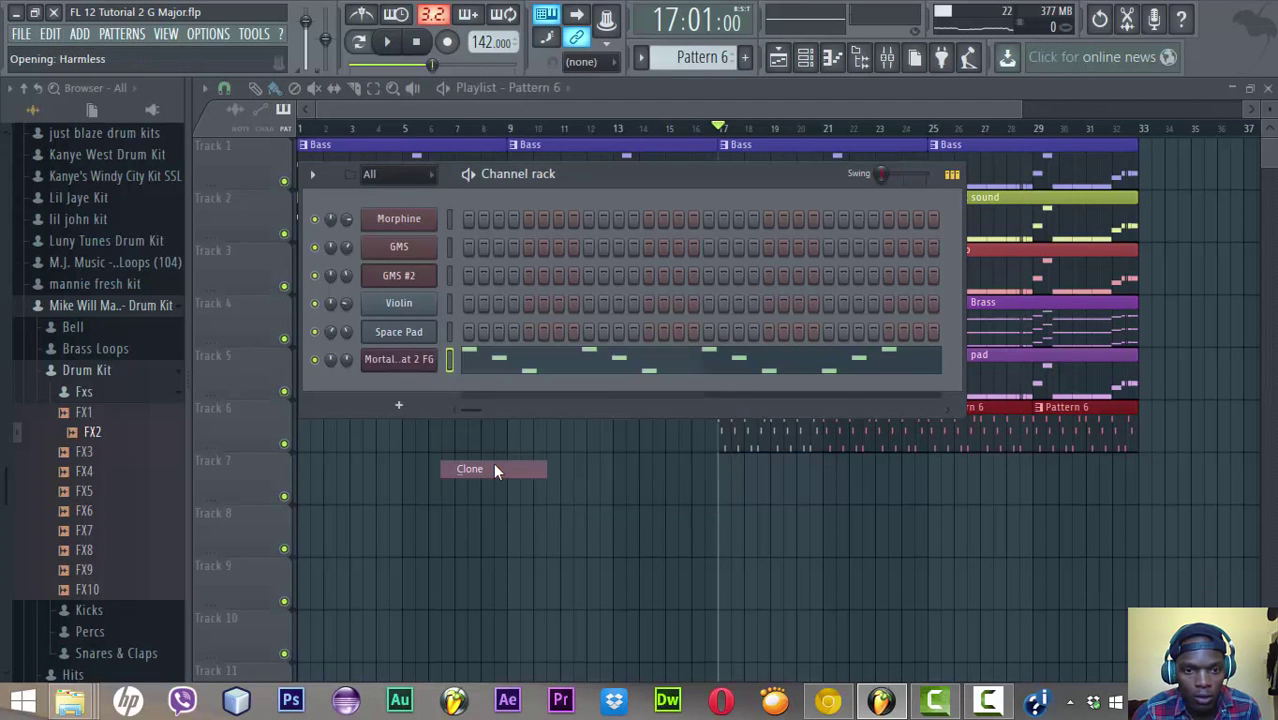
Assign a mixer insert to the original Mortal Kombat 2 FG channel and route its clone to insert 7
click(374, 362)
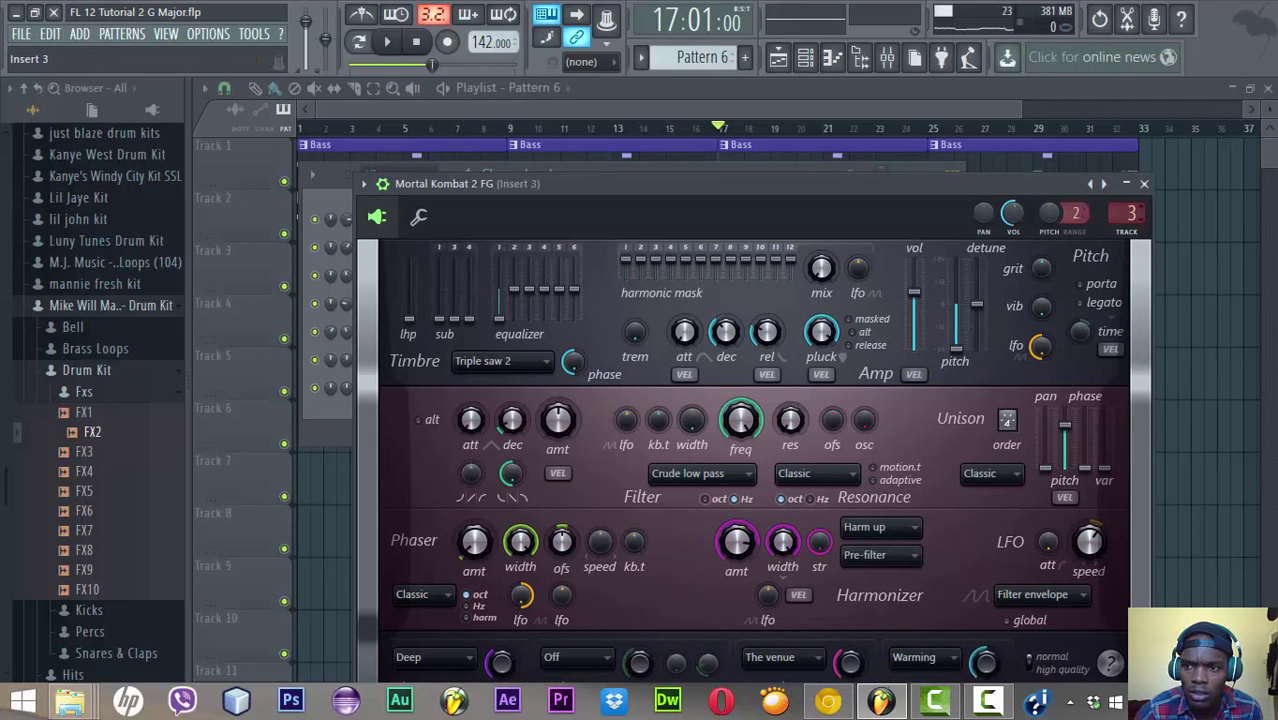
click(332, 416)
click(418, 396)
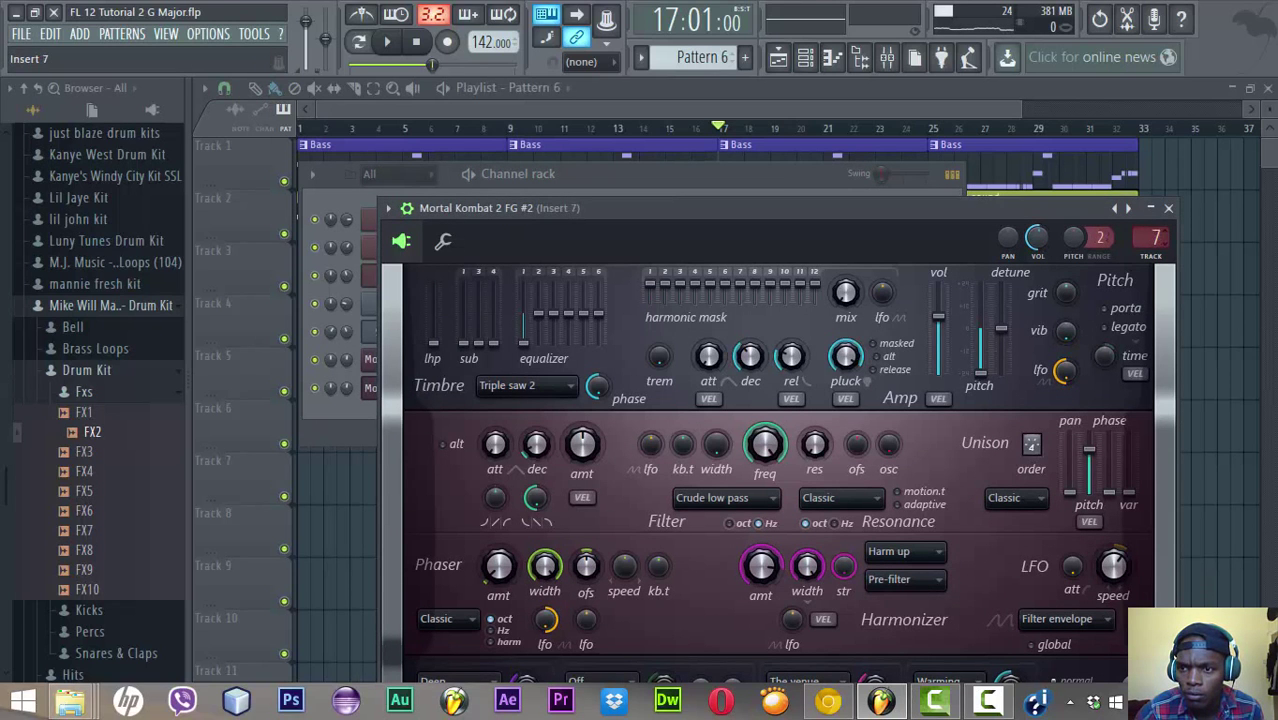
click(590, 178)
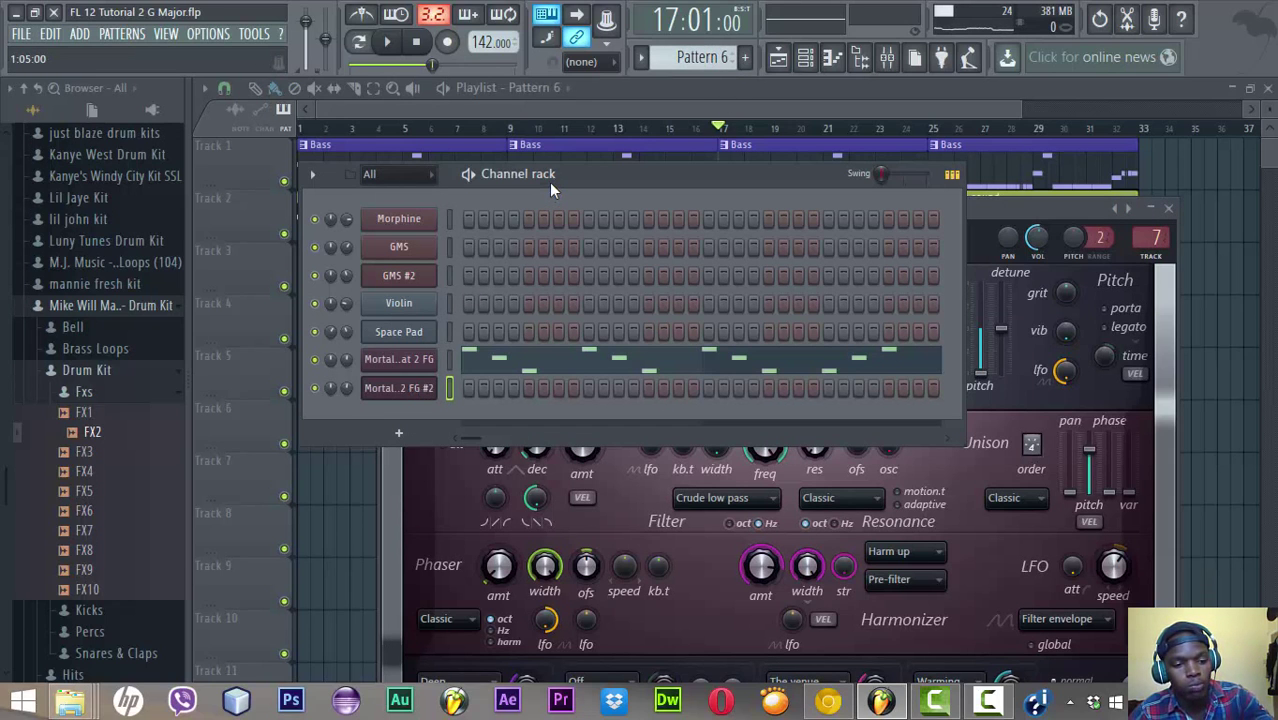
Rename Pattern 6 as "Lead 1" and give it a warm orange-red pattern color
key(F2)
text(Lead)
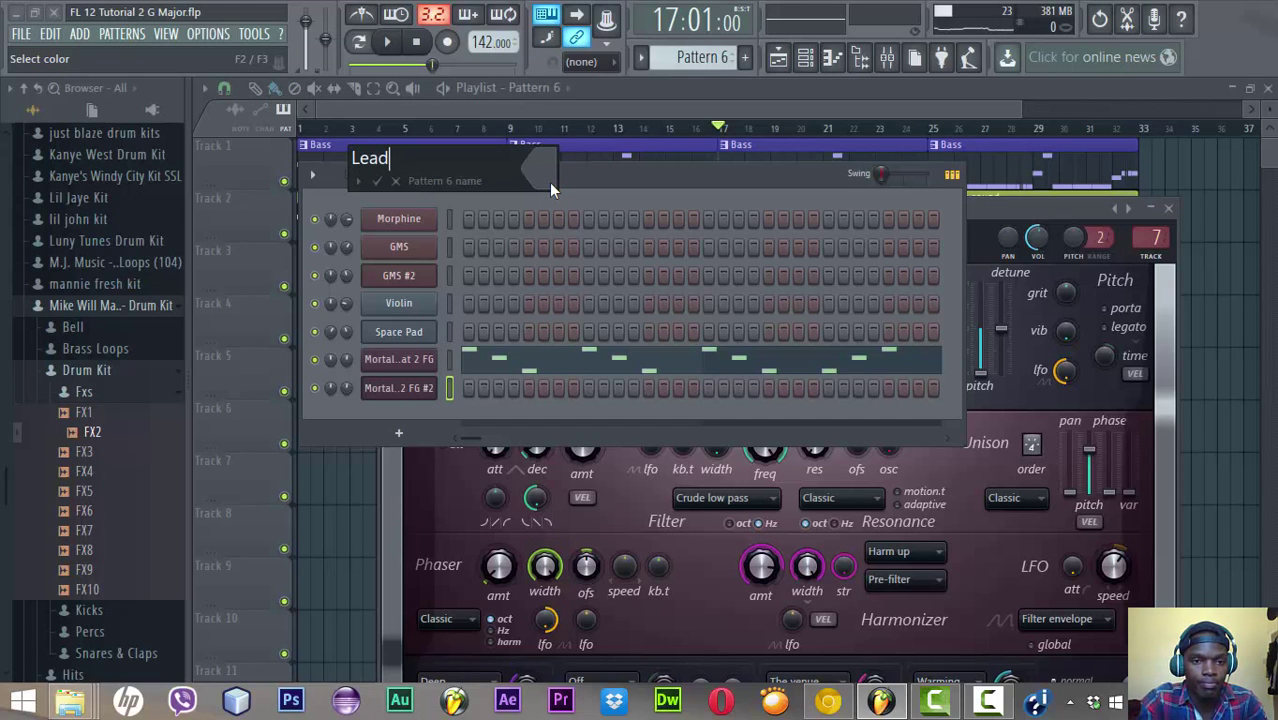
text( 1)
click(549, 182)
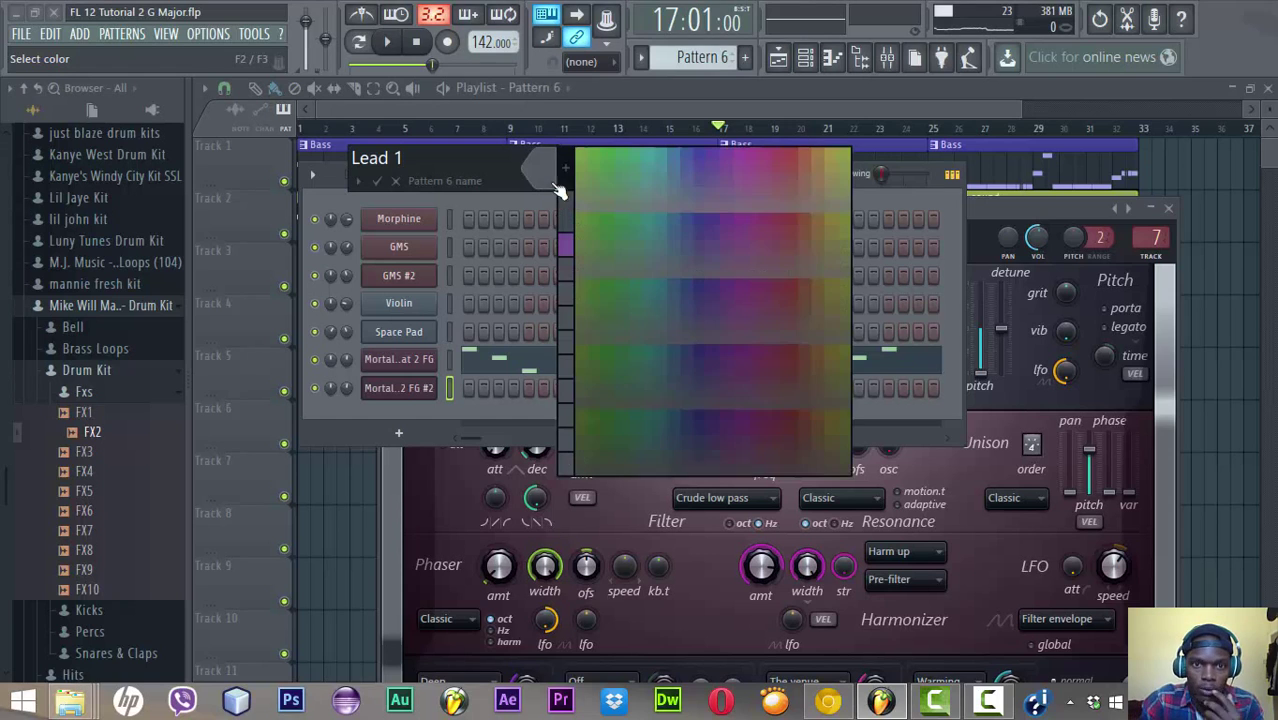
click(701, 157)
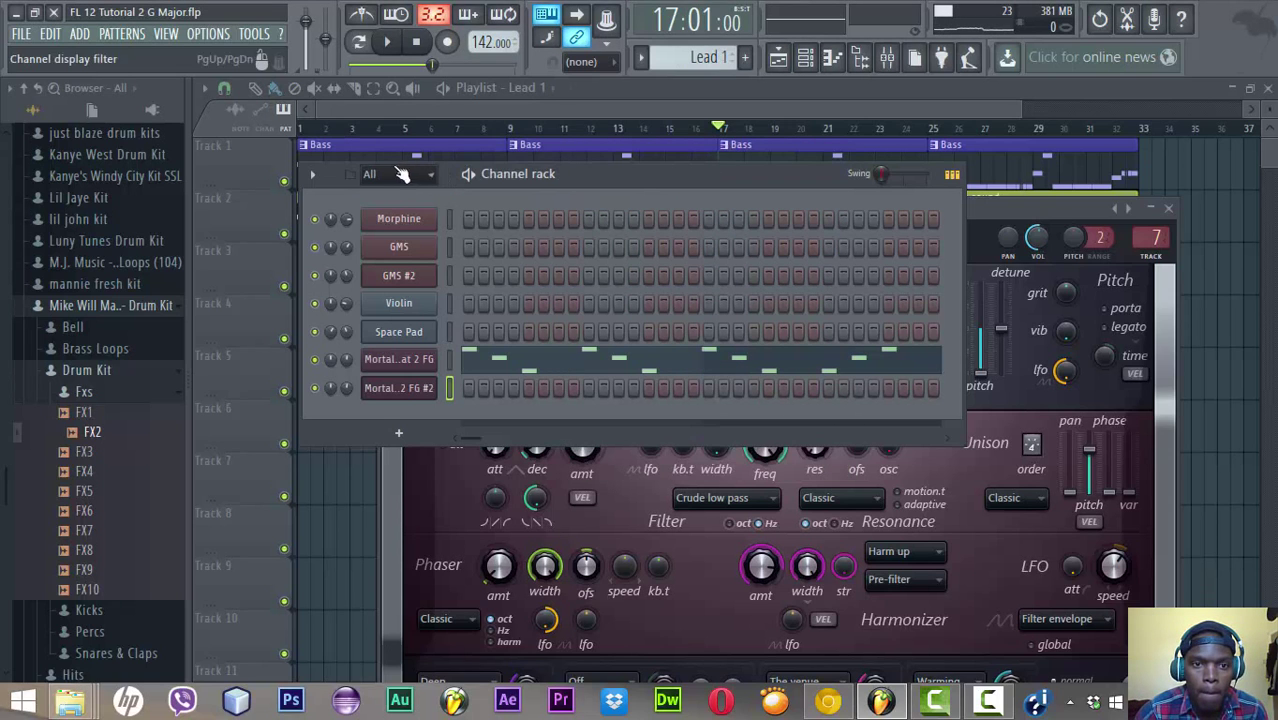
key(F2)
click(467, 182)
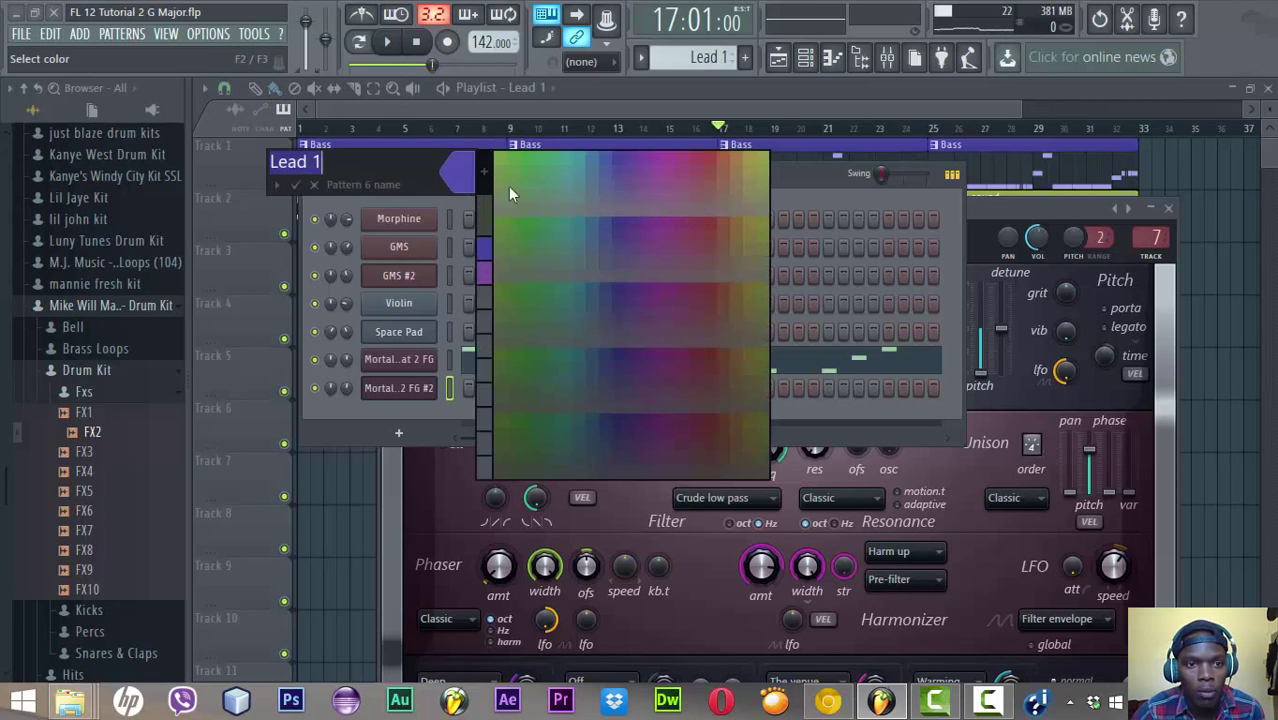
click(733, 158)
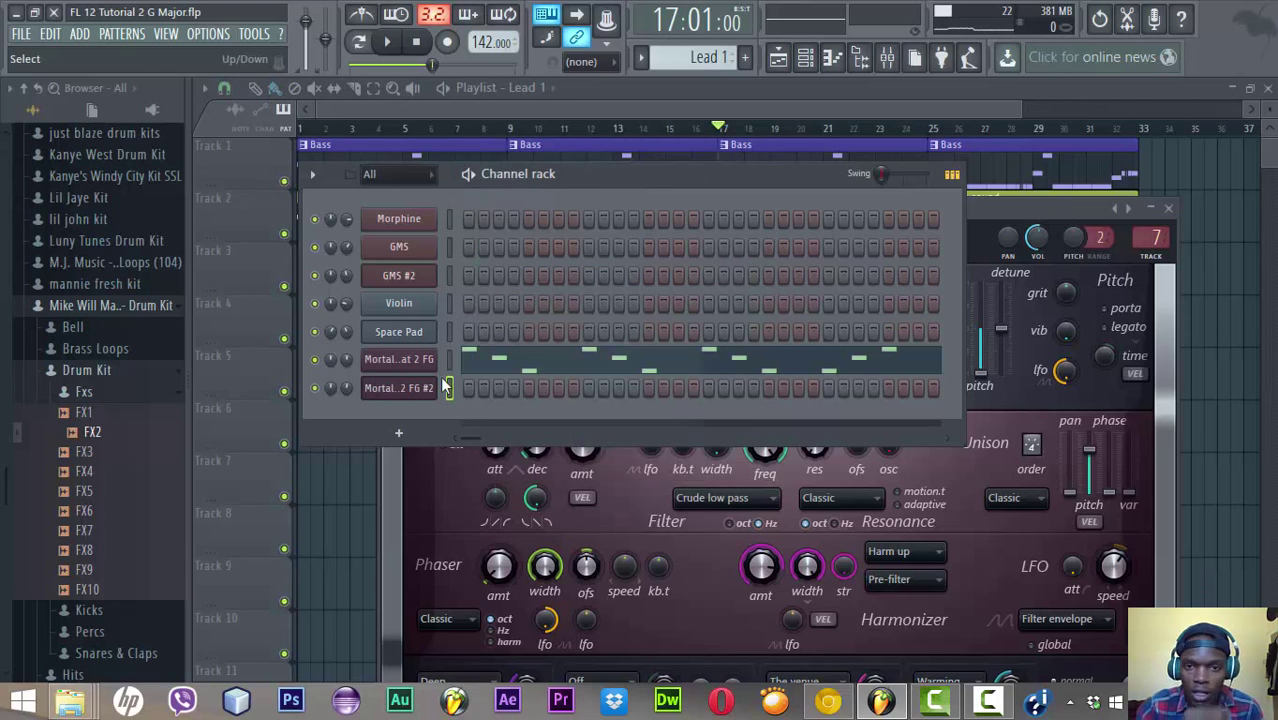
Create Pattern 7 and paste the Mortal Kombat 2 FG notes from Lead 1 into the Mortal Kombat 2 FG #2 channel
click(745, 57)
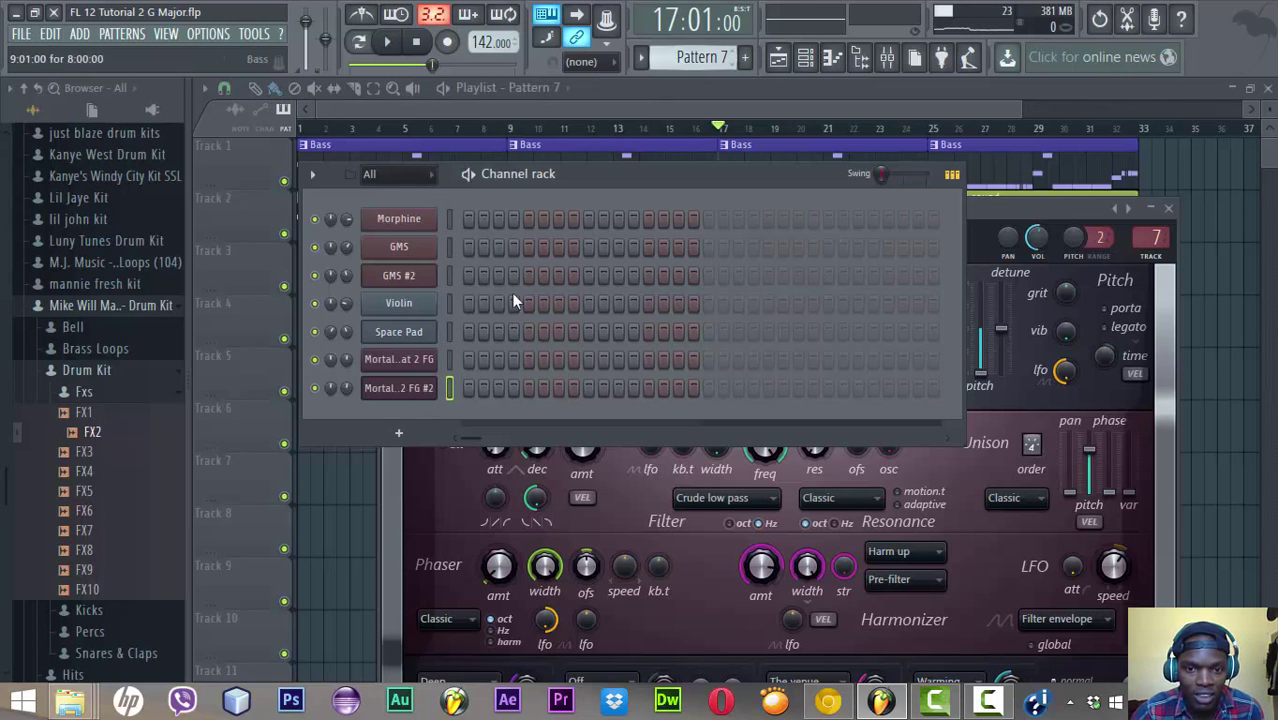
right_click(423, 389)
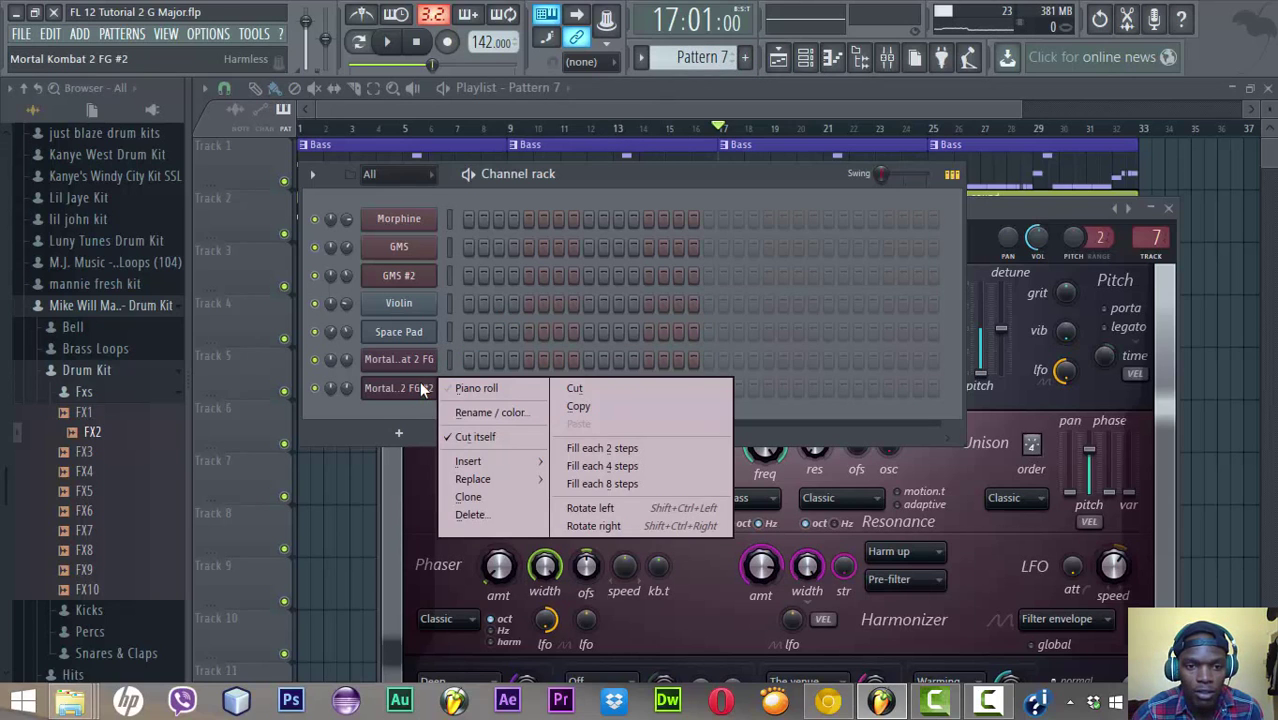
click(599, 191)
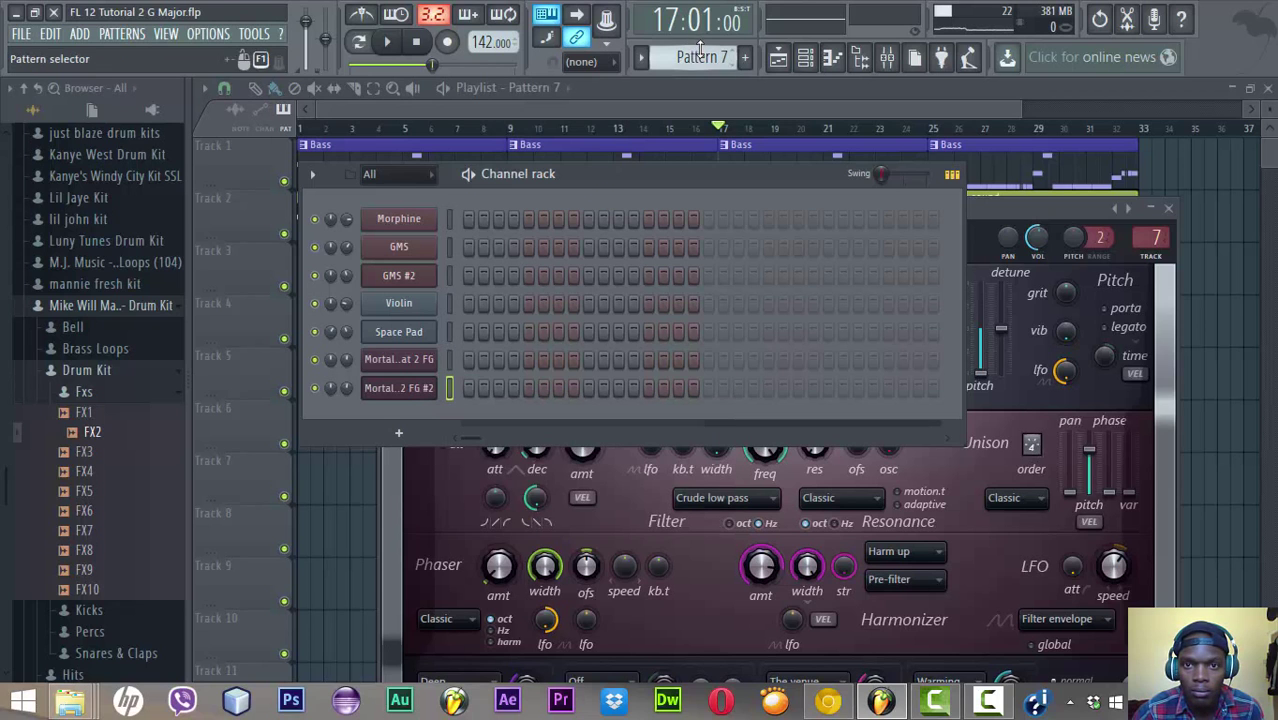
scroll(700, 57, down, 1)
right_click(396, 359)
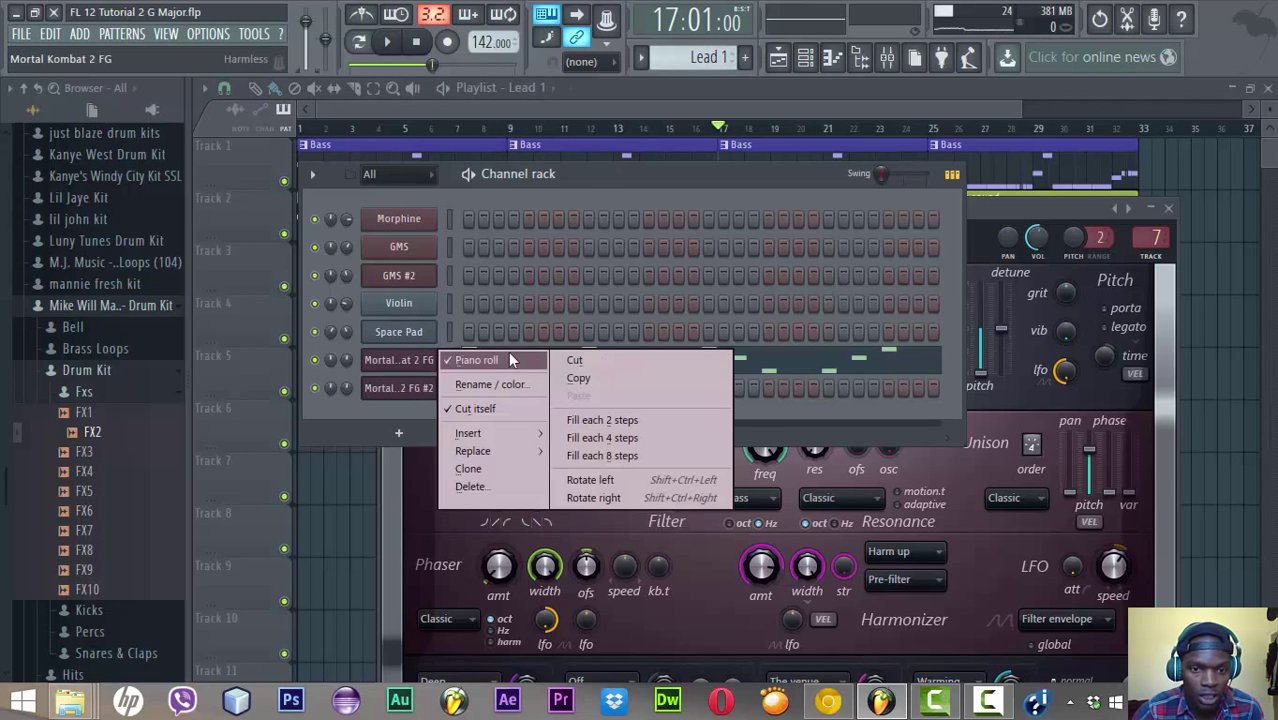
click(580, 381)
scroll(706, 57, up, 1)
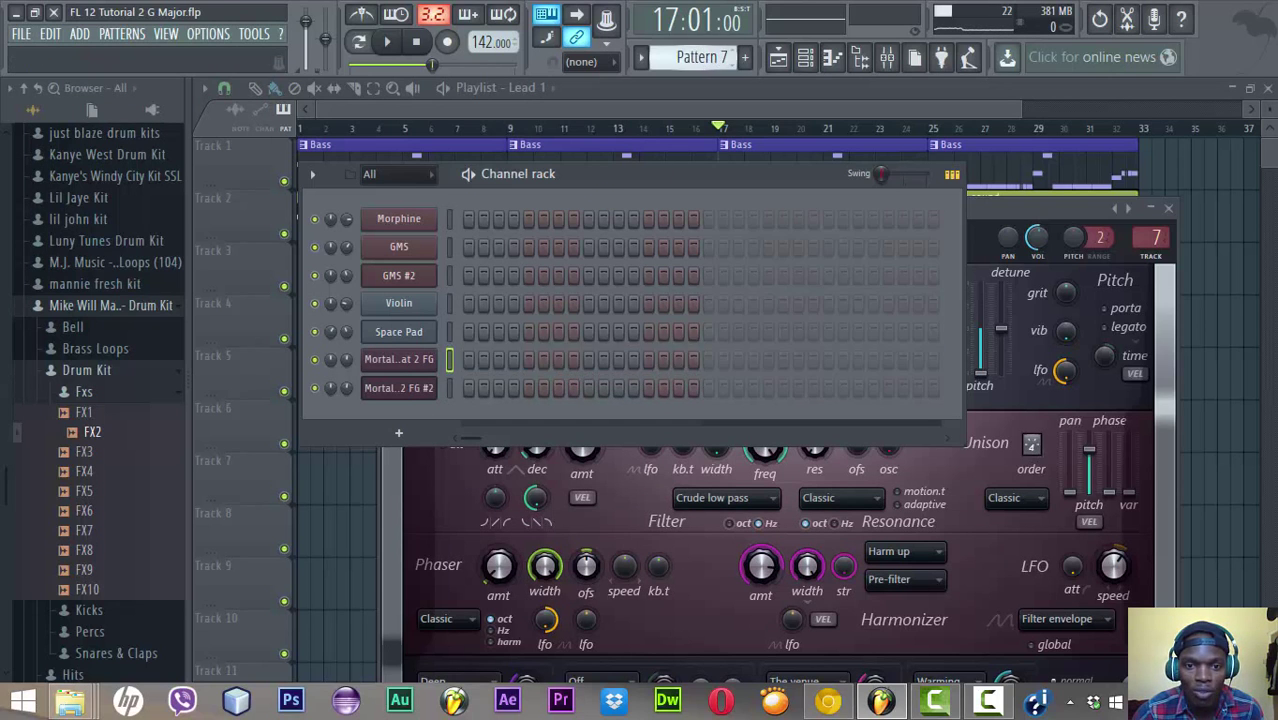
right_click(434, 386)
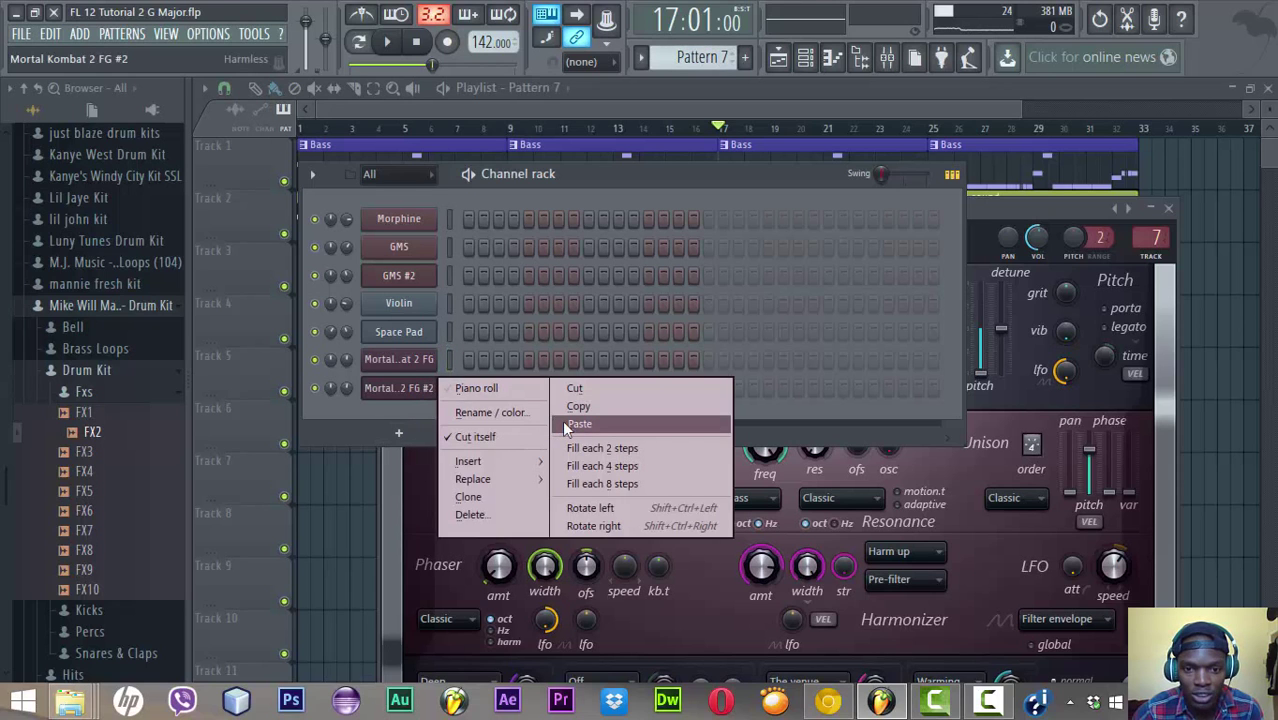
click(562, 422)
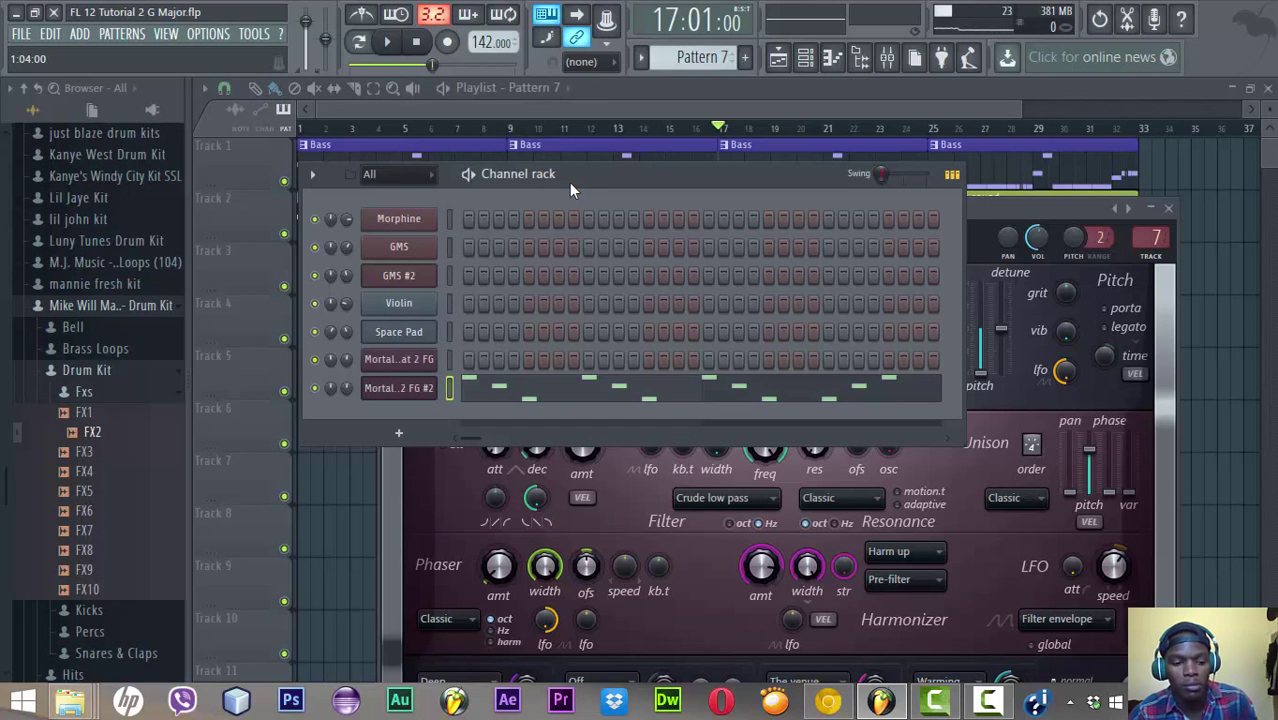
Rename Pattern 7 as "Lead 2" and give it a green pattern color
key(F2)
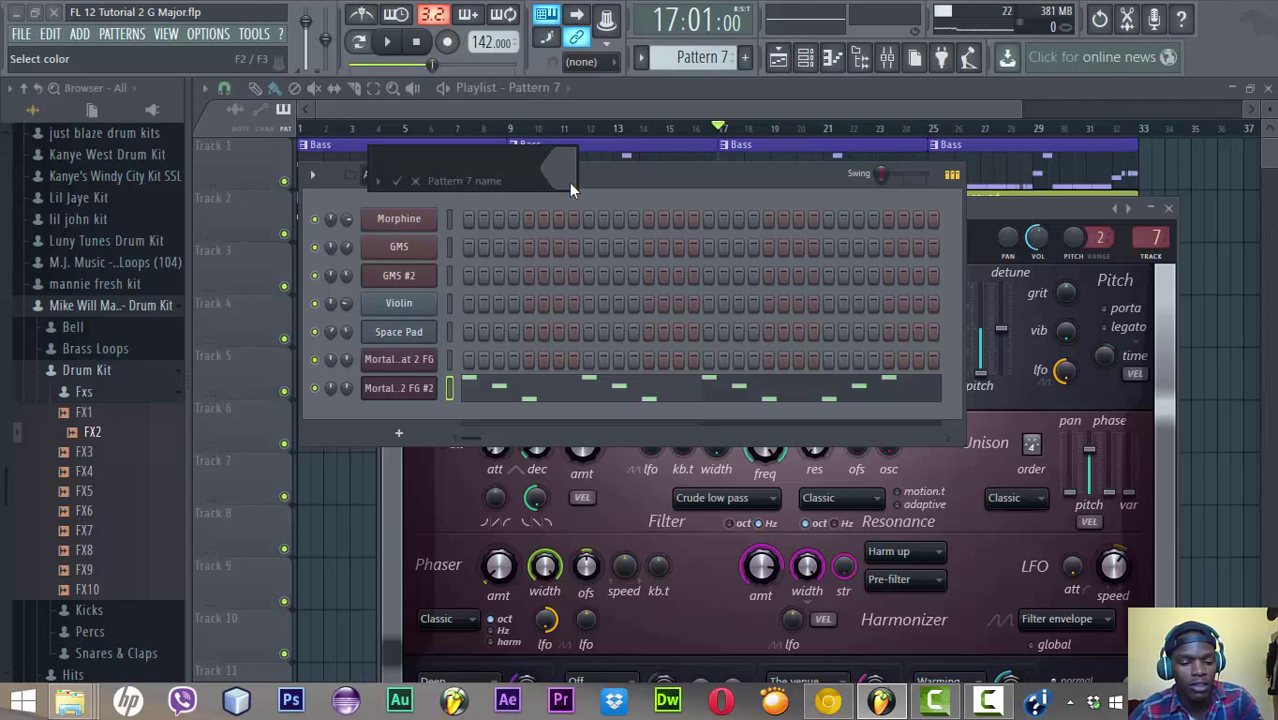
text(Lead )
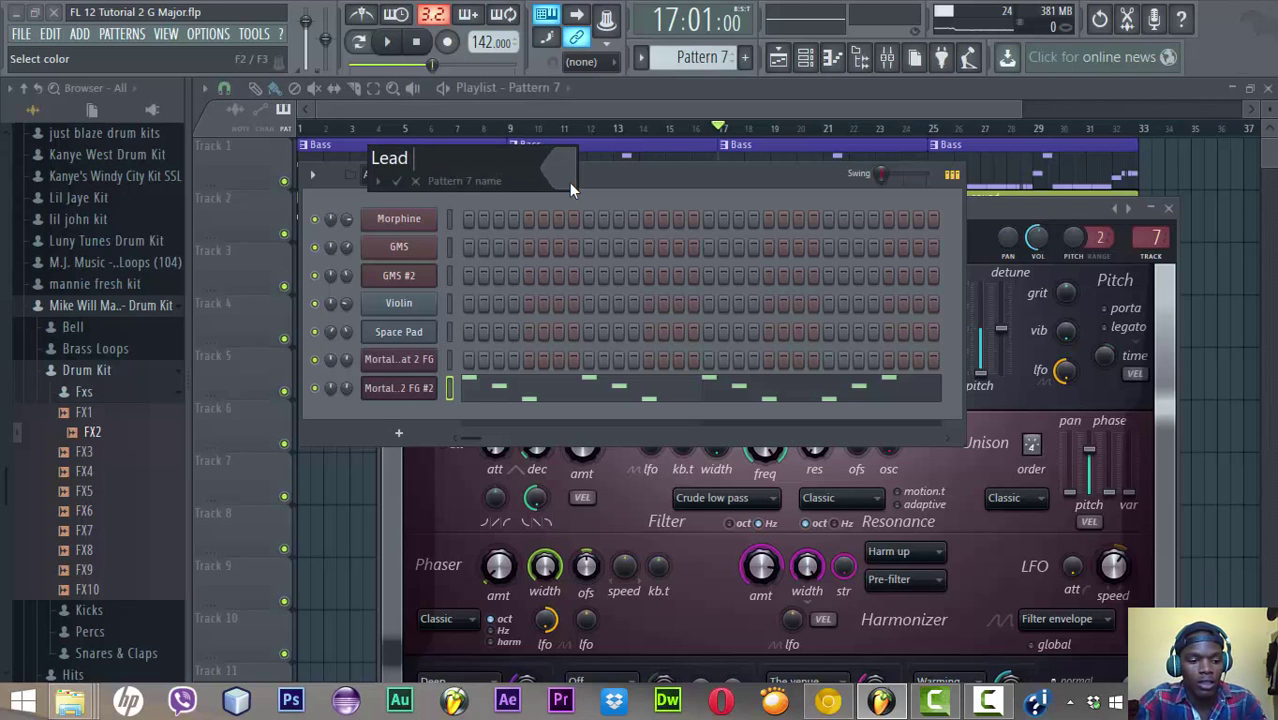
text(2)
click(569, 182)
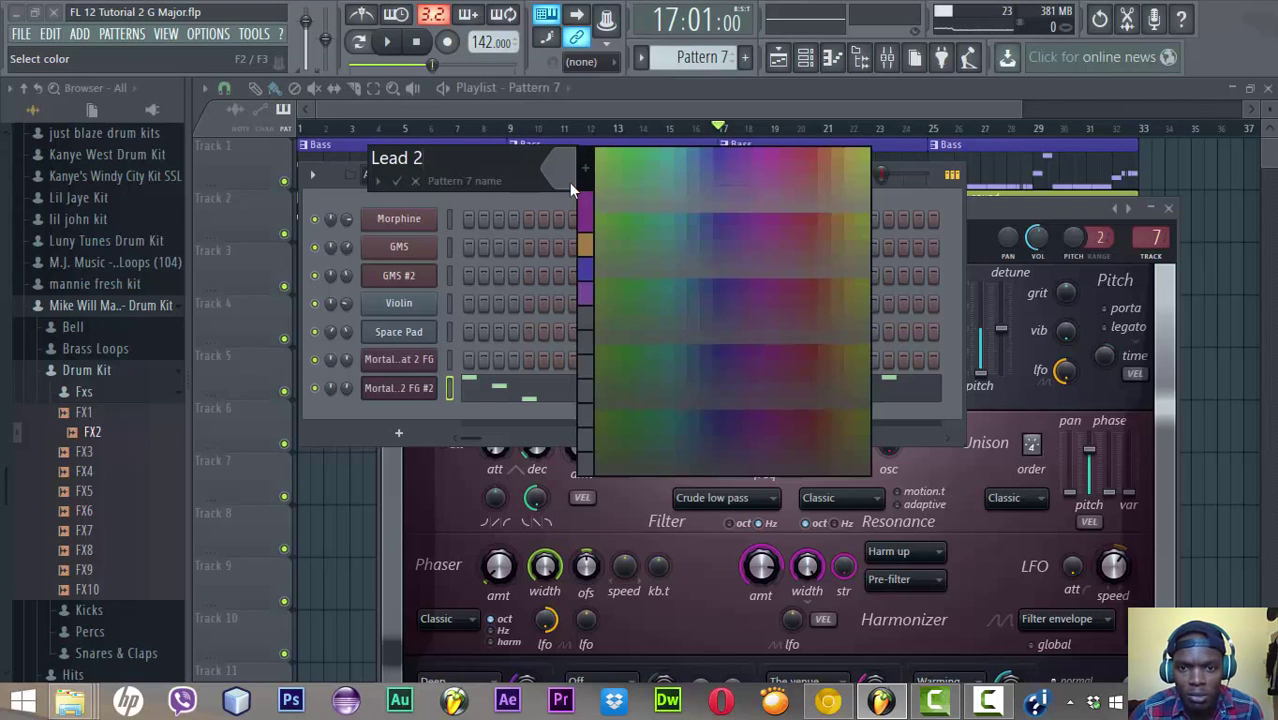
click(630, 220)
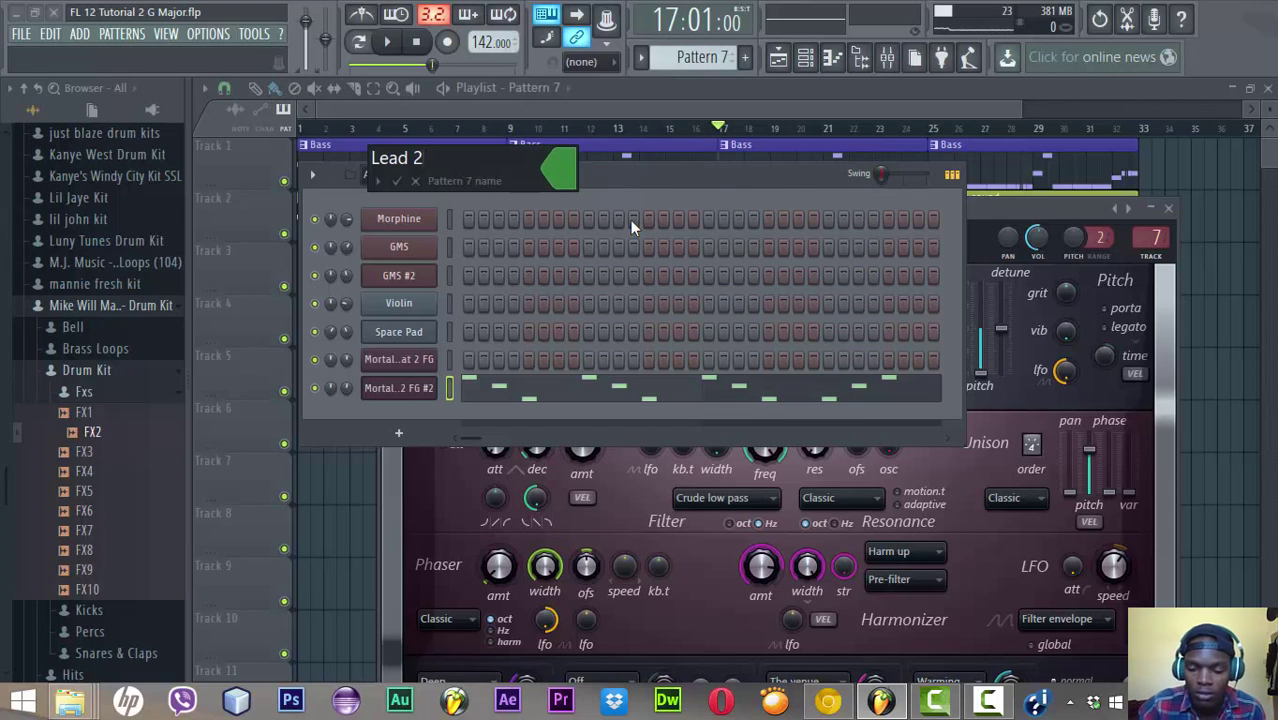
key(Return)
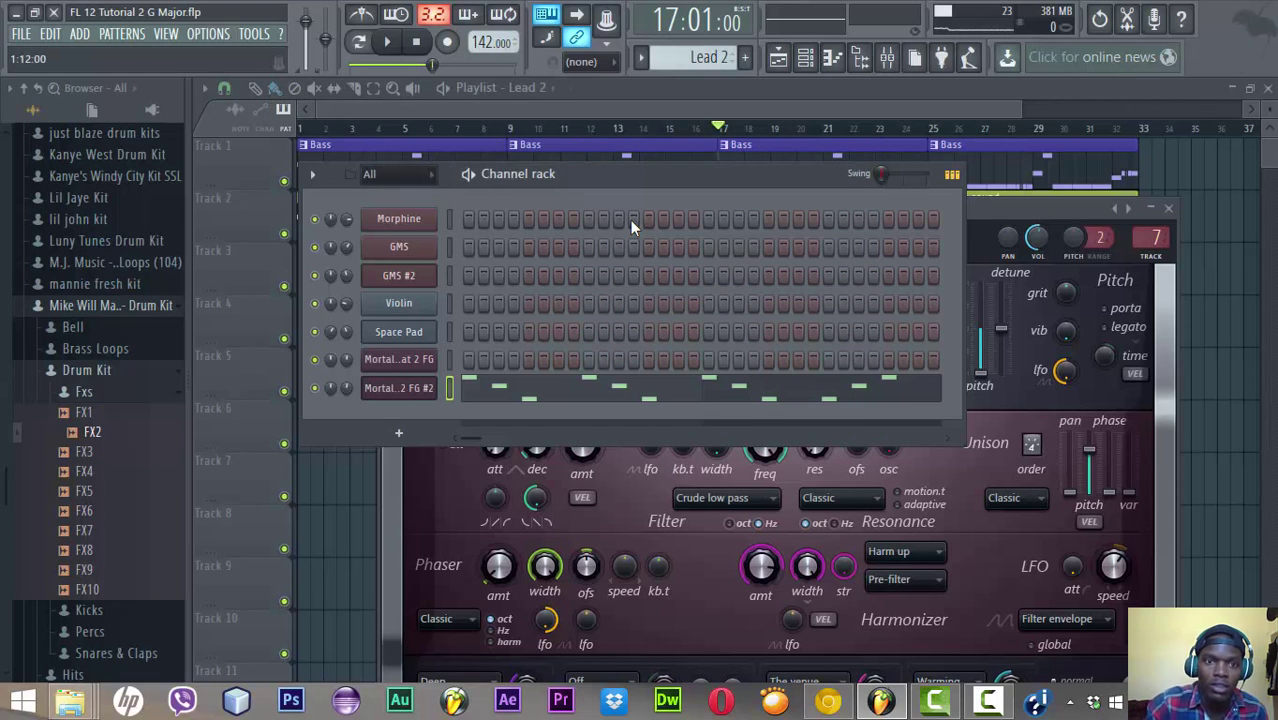
Open the Mortal Kombat 2 FG #2 synth and audition the 8 Bit Wonderland FG preset with the pattern
click(425, 388)
click(425, 388)
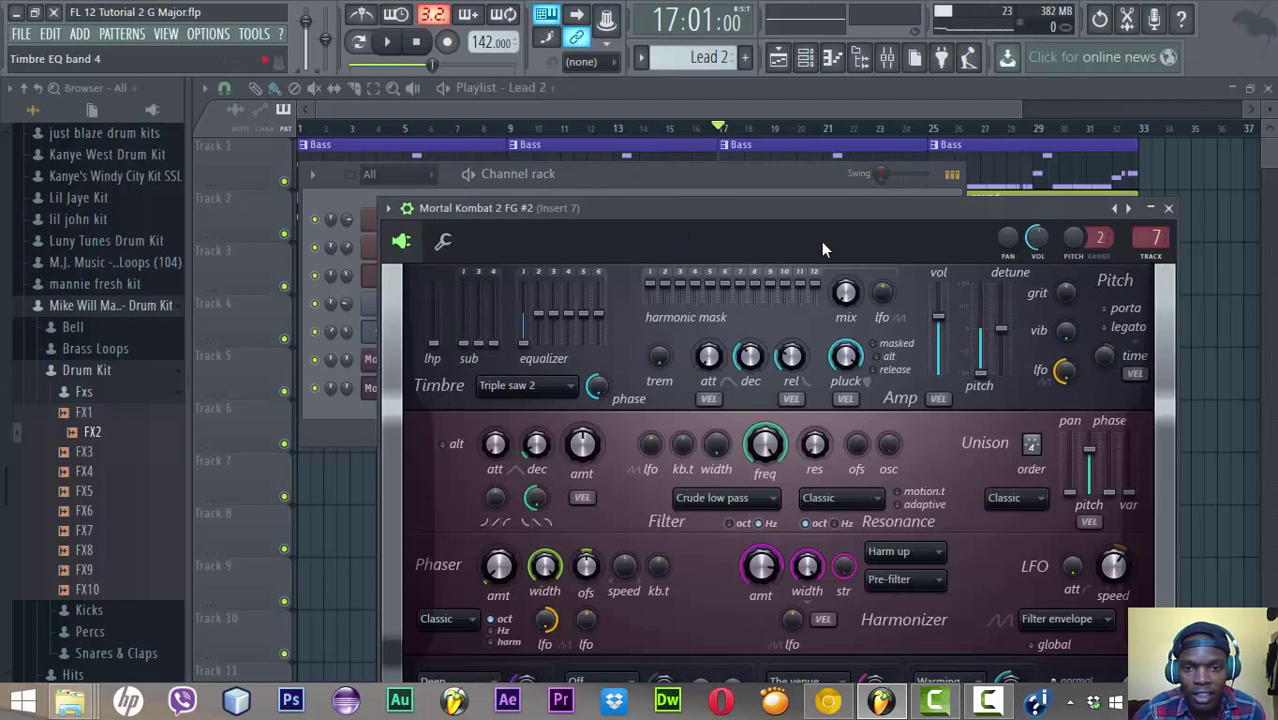
click(1128, 210)
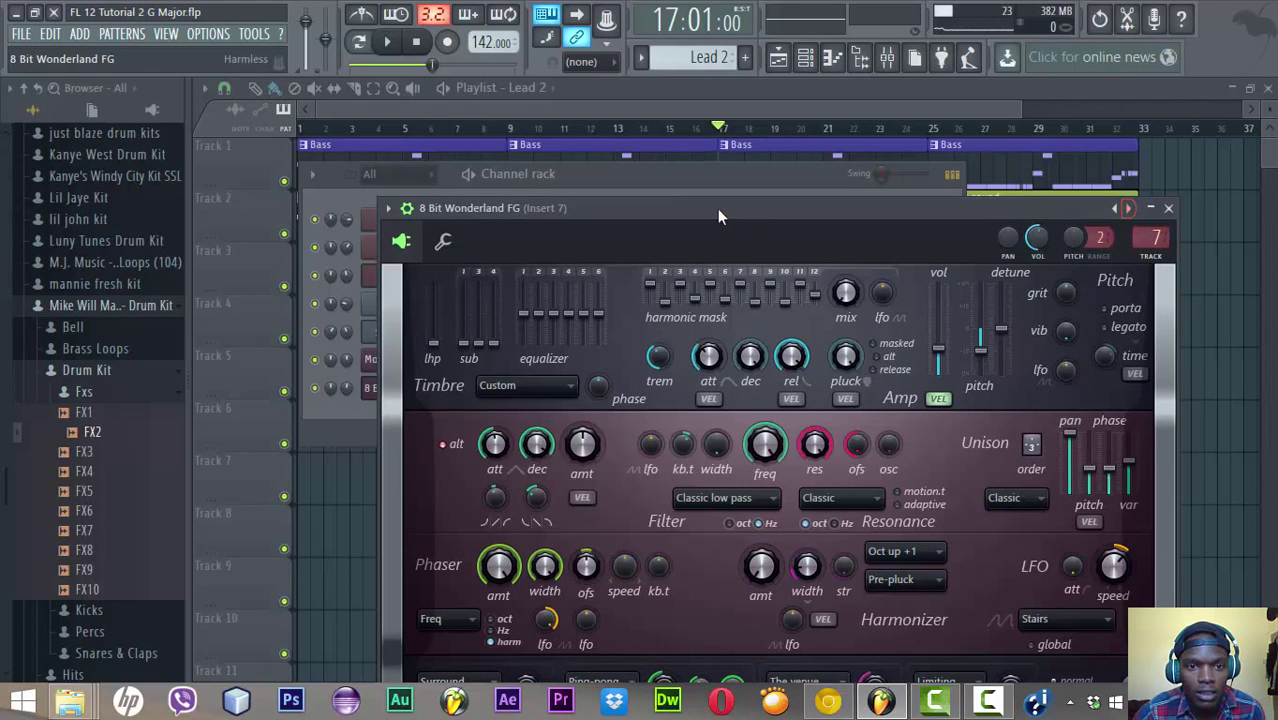
click(386, 42)
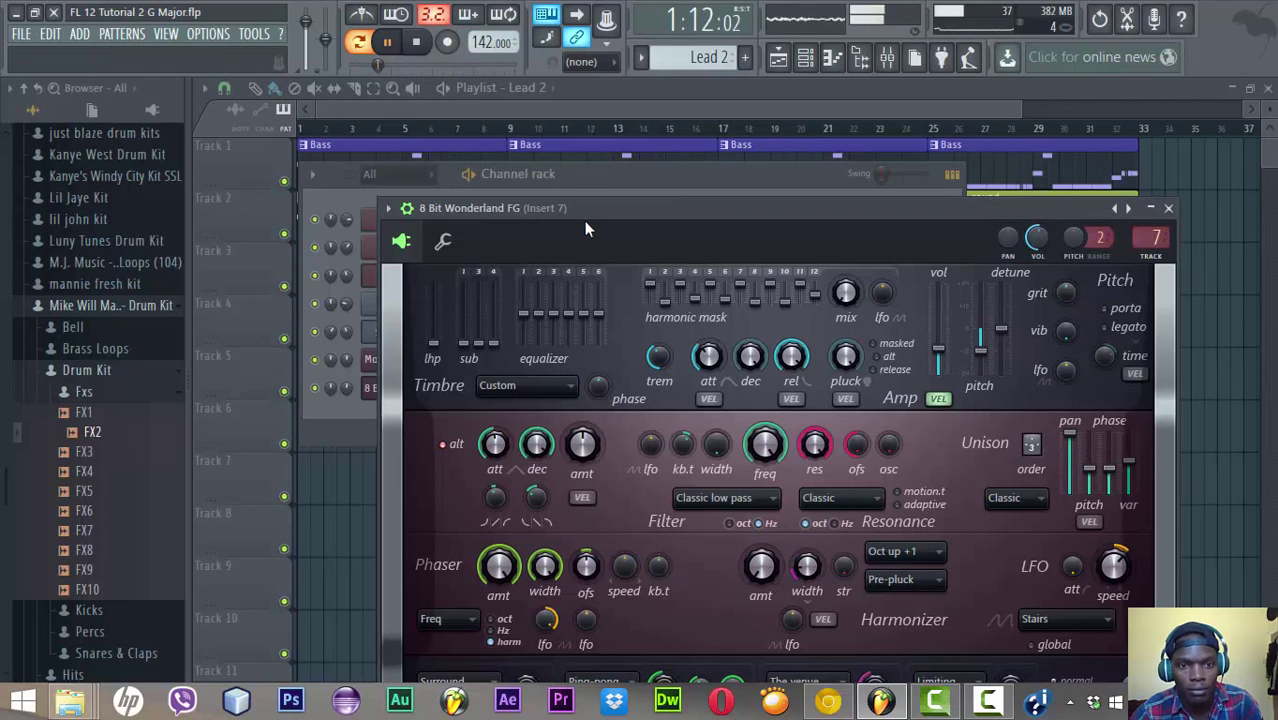
key(space)
Load the Additivesphere FG preset and audition the presets following it, up to Bassline 2 GOL
click(390, 209)
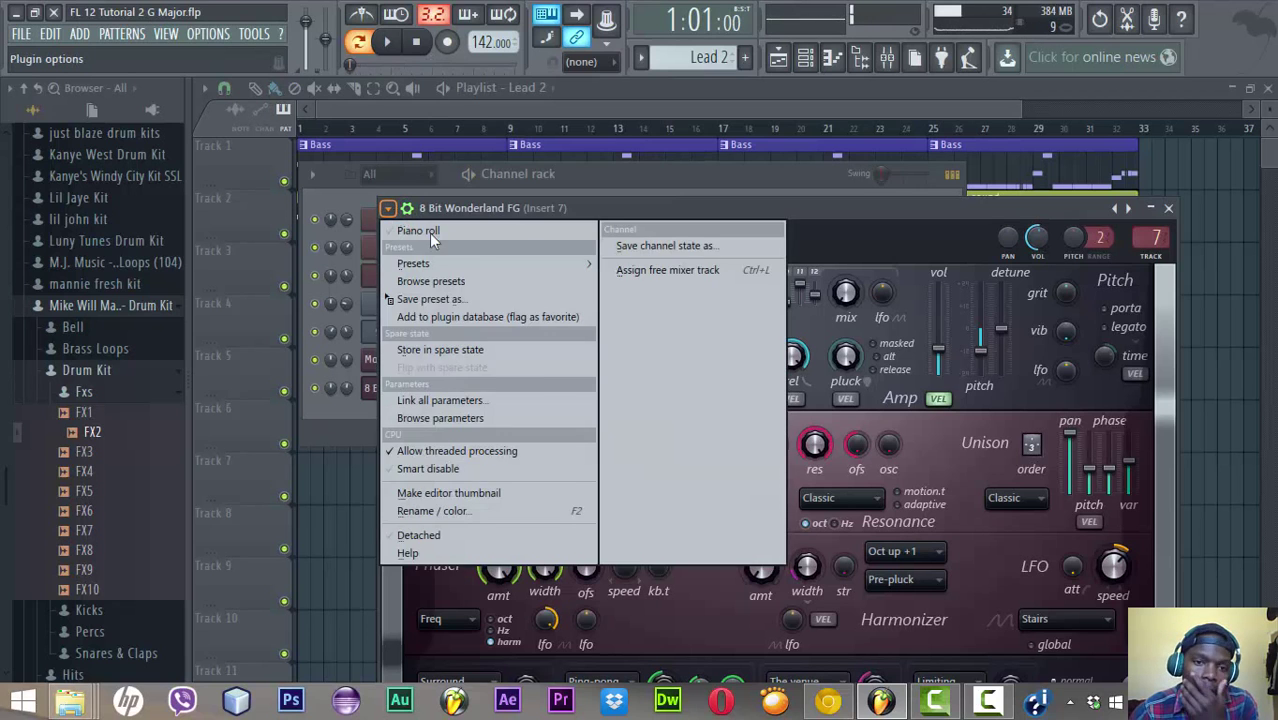
click(499, 259)
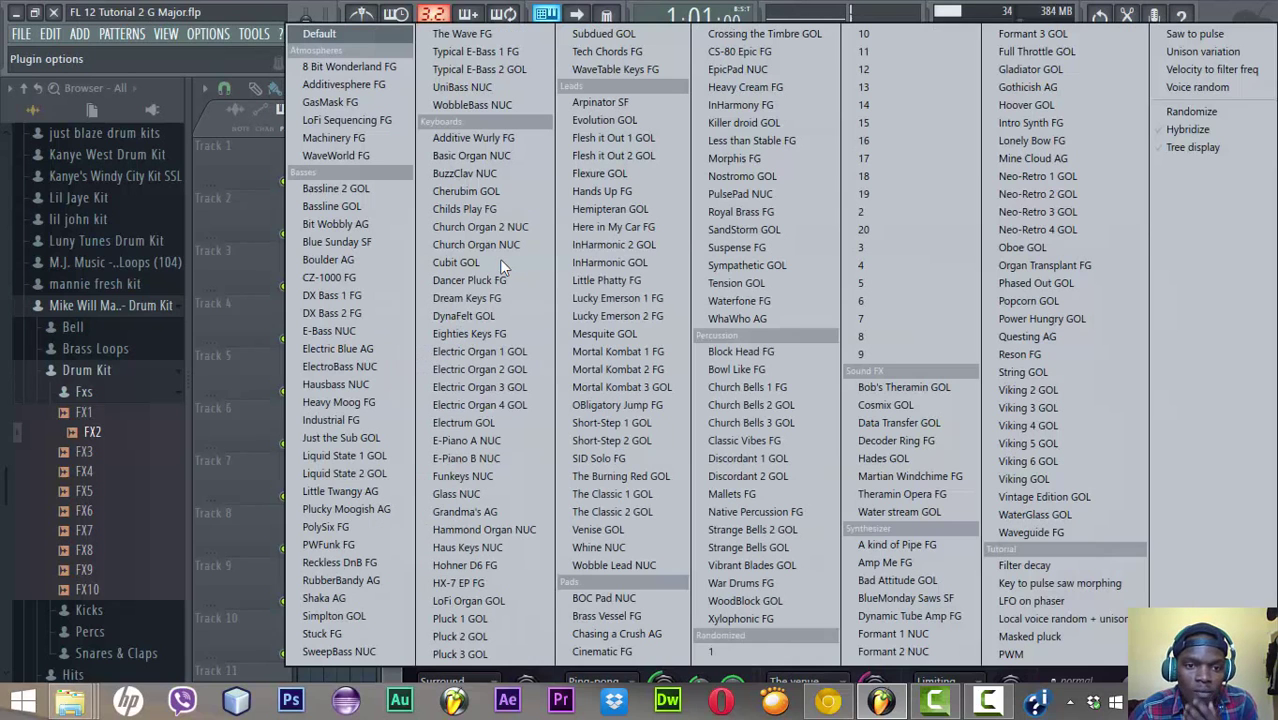
click(364, 88)
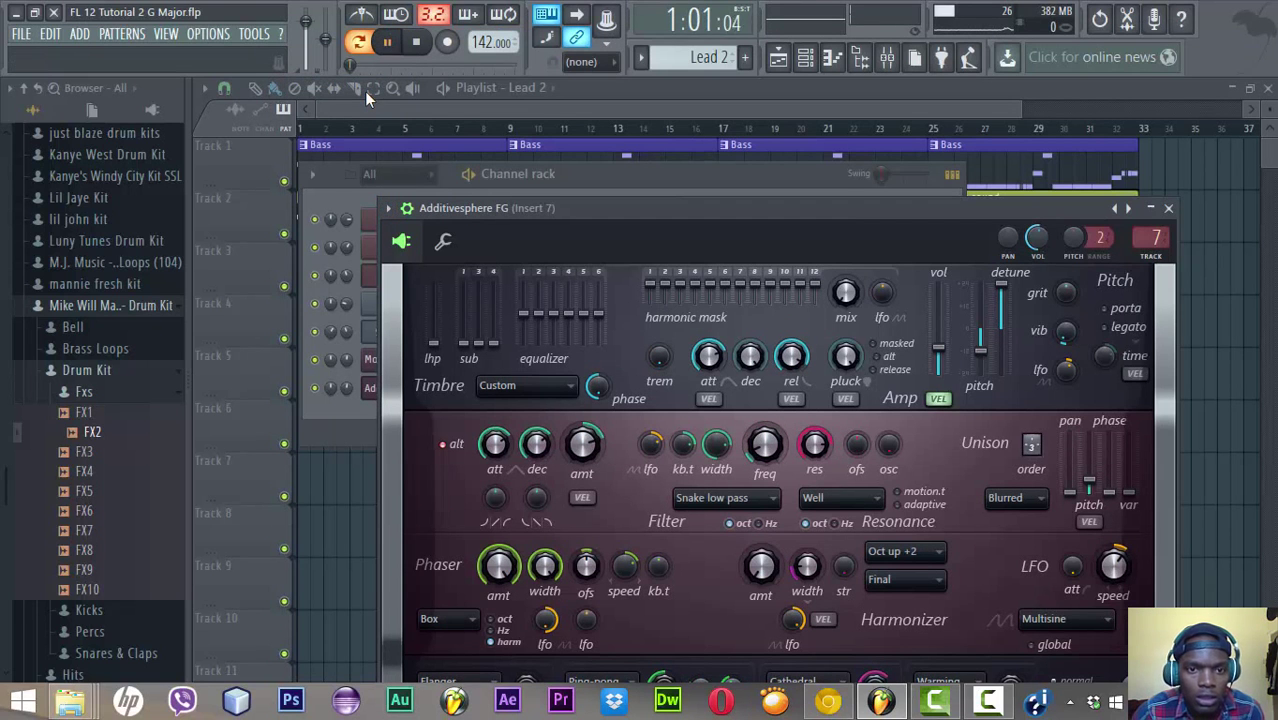
click(1129, 208)
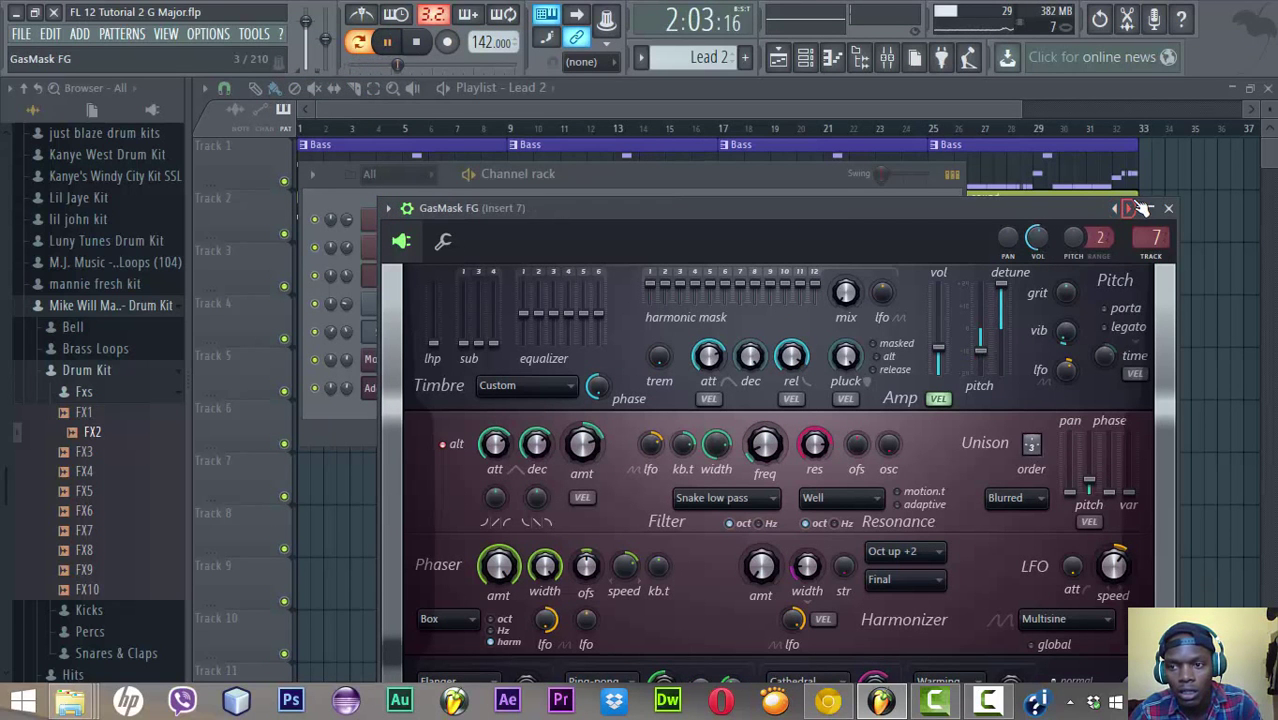
click(1129, 208)
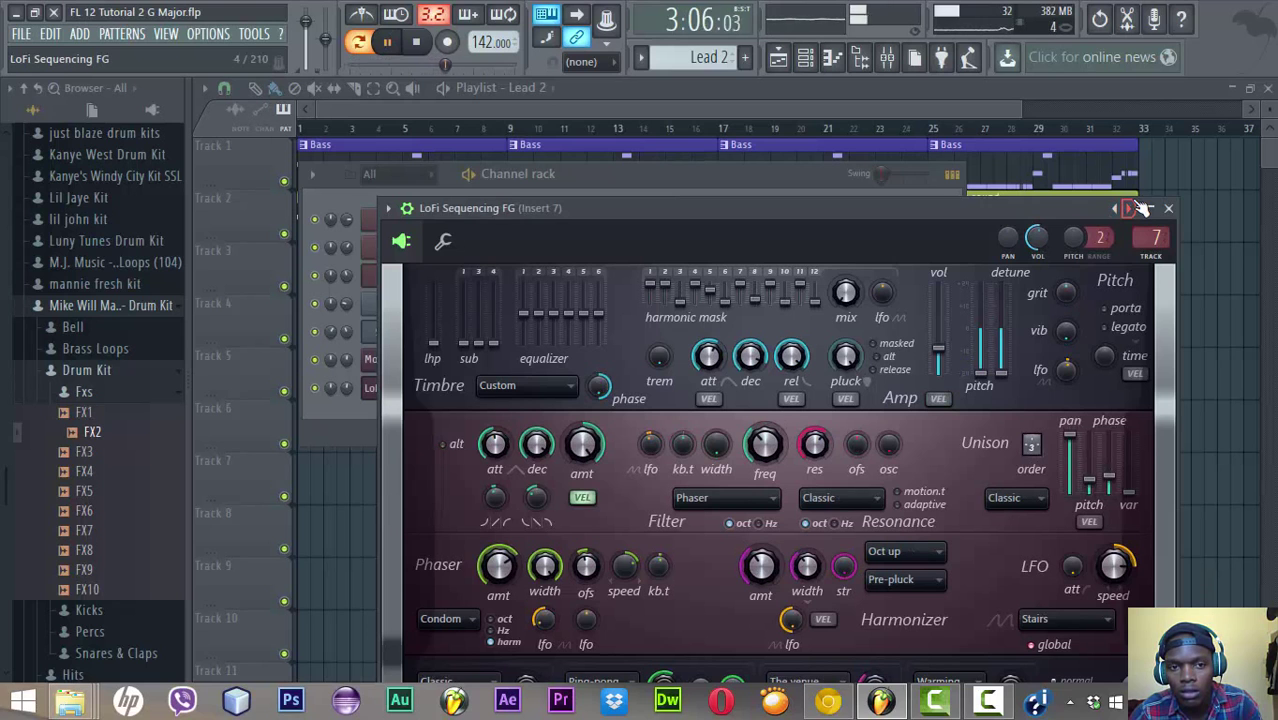
click(1129, 208)
click(1129, 208)
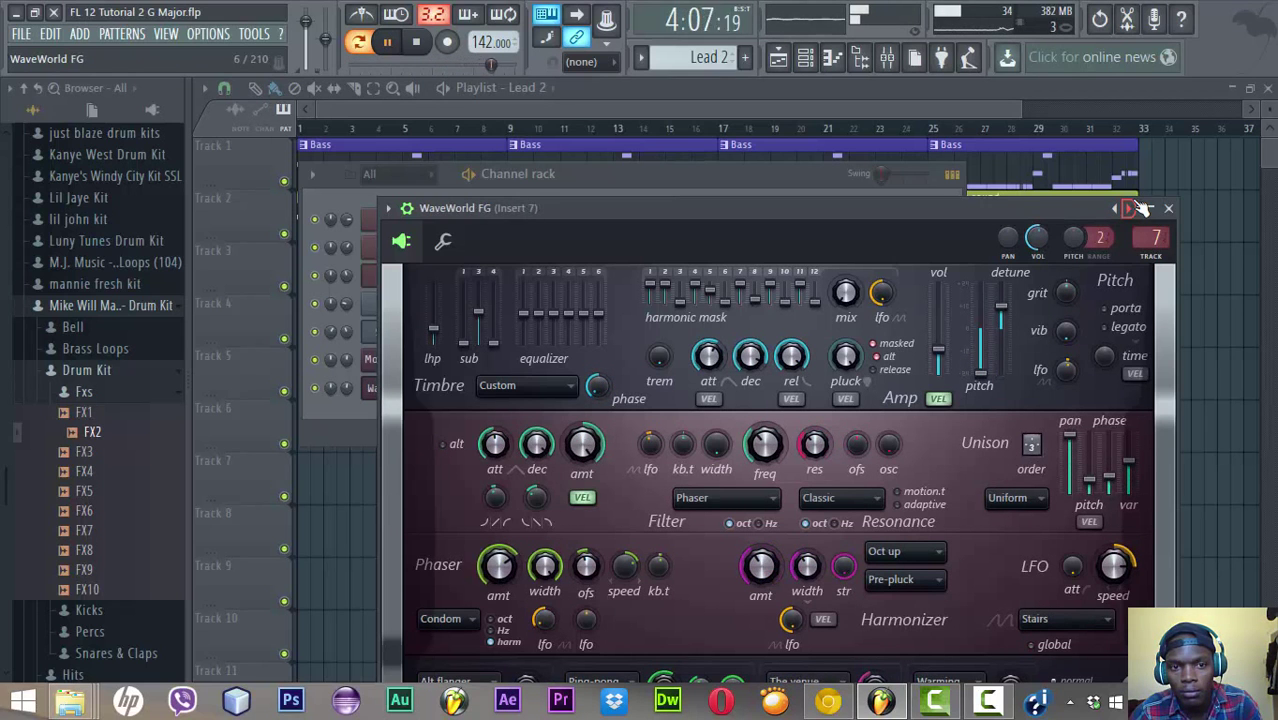
click(1129, 208)
key(space)
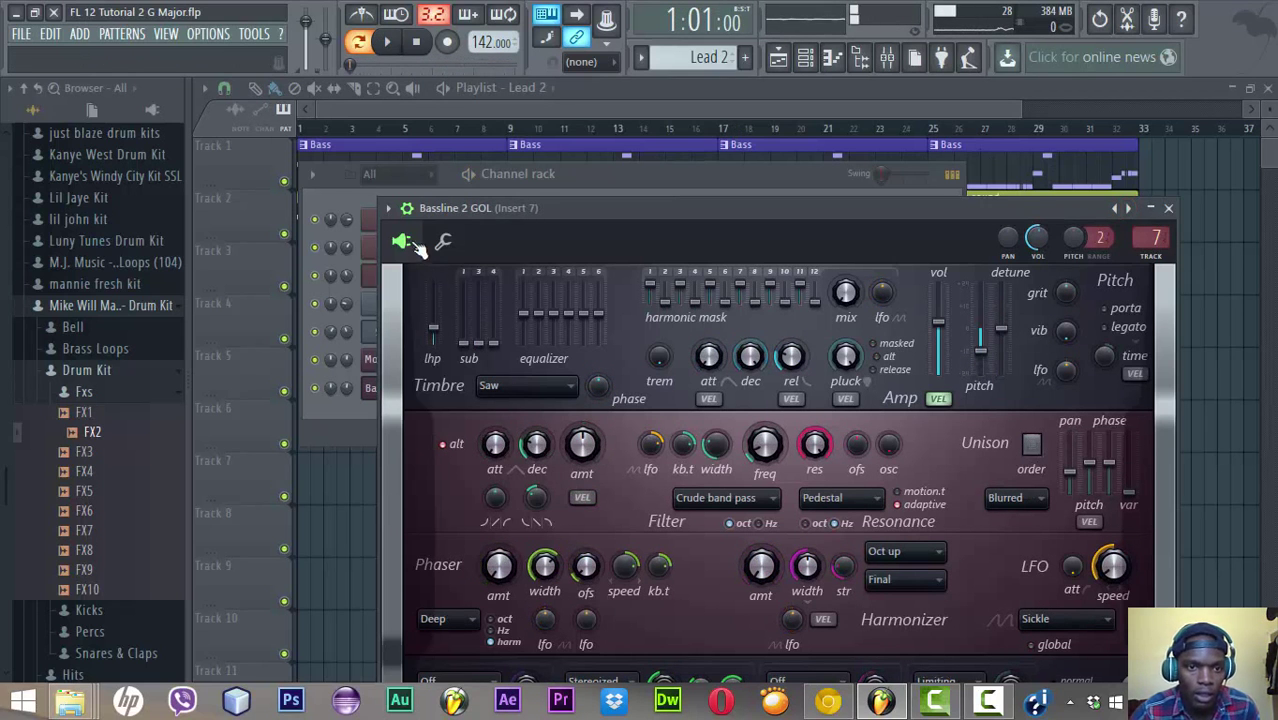
Load the Short-Step 1 GOL lead preset, move the synth window fully into view and play the pattern
click(389, 209)
mouse_move(560, 264)
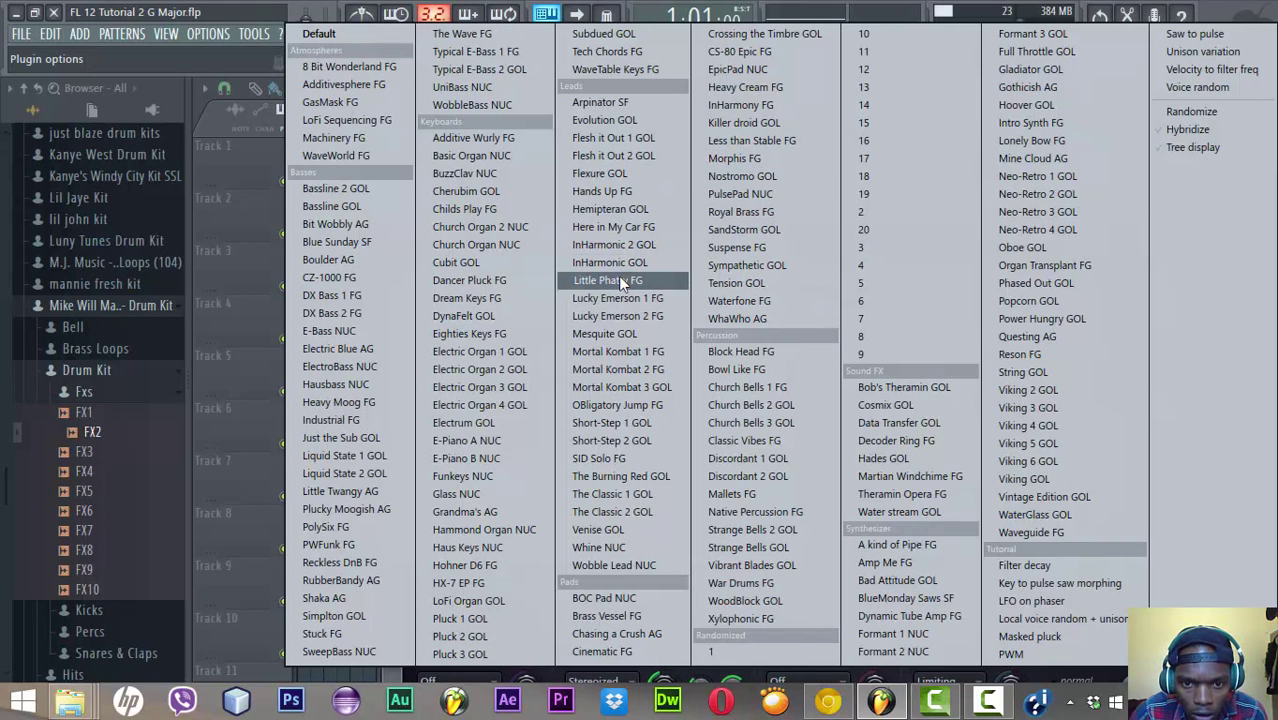
click(619, 421)
drag(1035, 201, 868, 95)
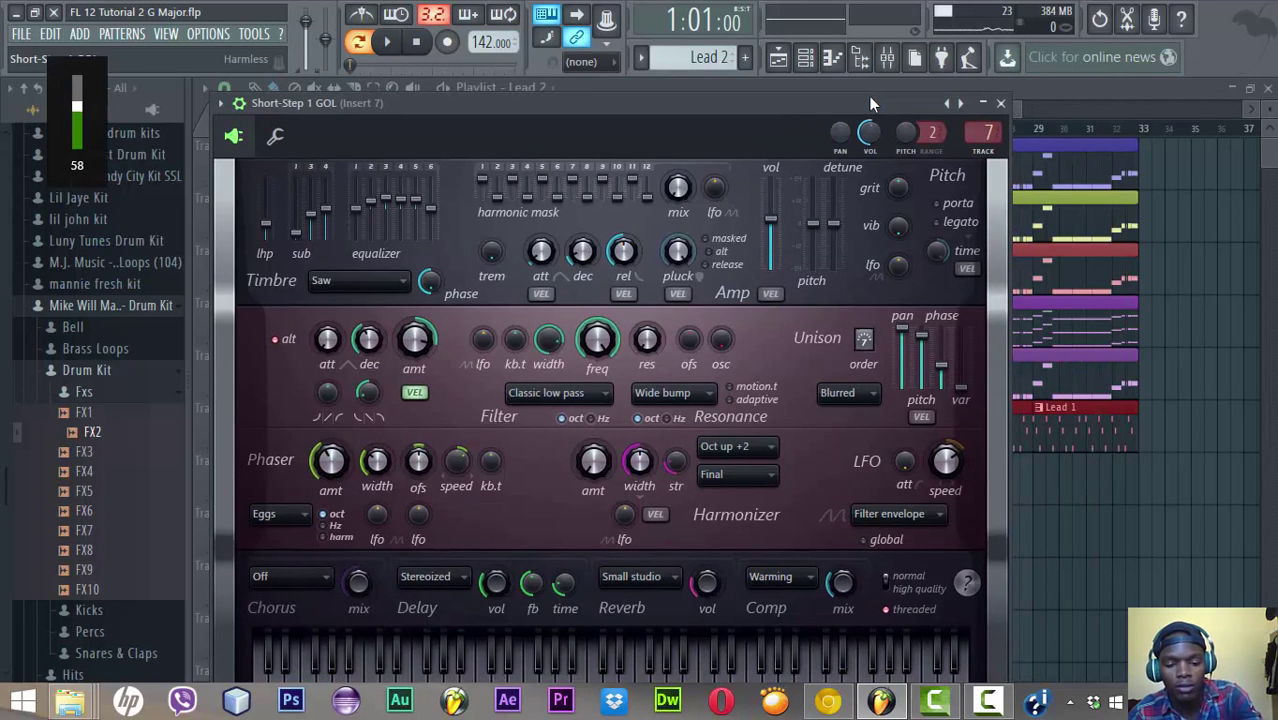
key(space)
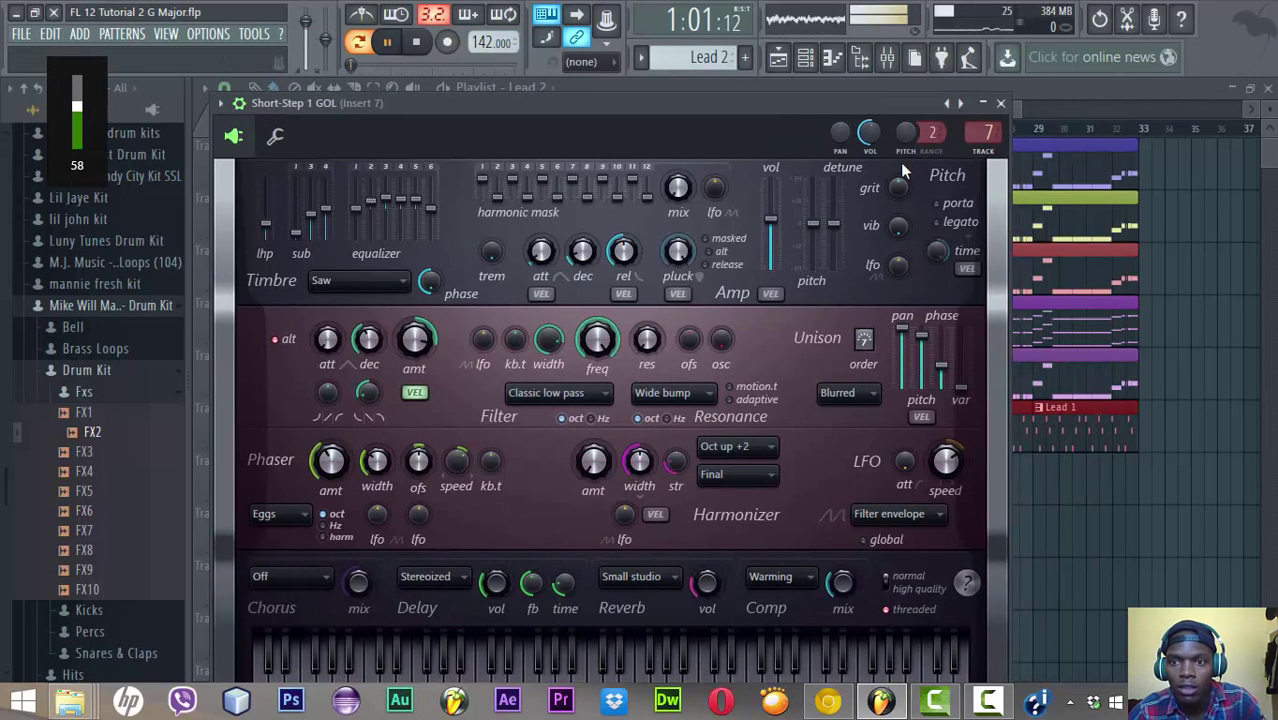
Audition the following lead presets until Whine NUC is loaded, saving the project along the way, and close the synth
click(960, 103)
click(962, 104)
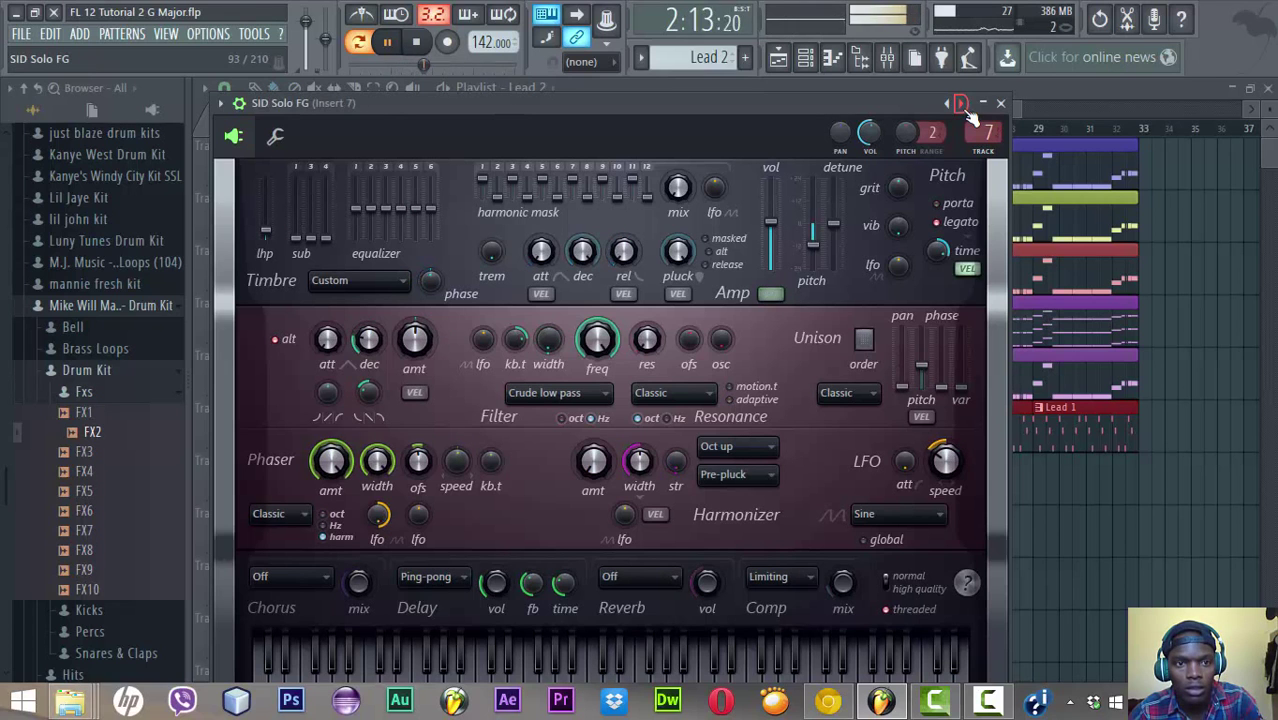
click(962, 104)
click(962, 104)
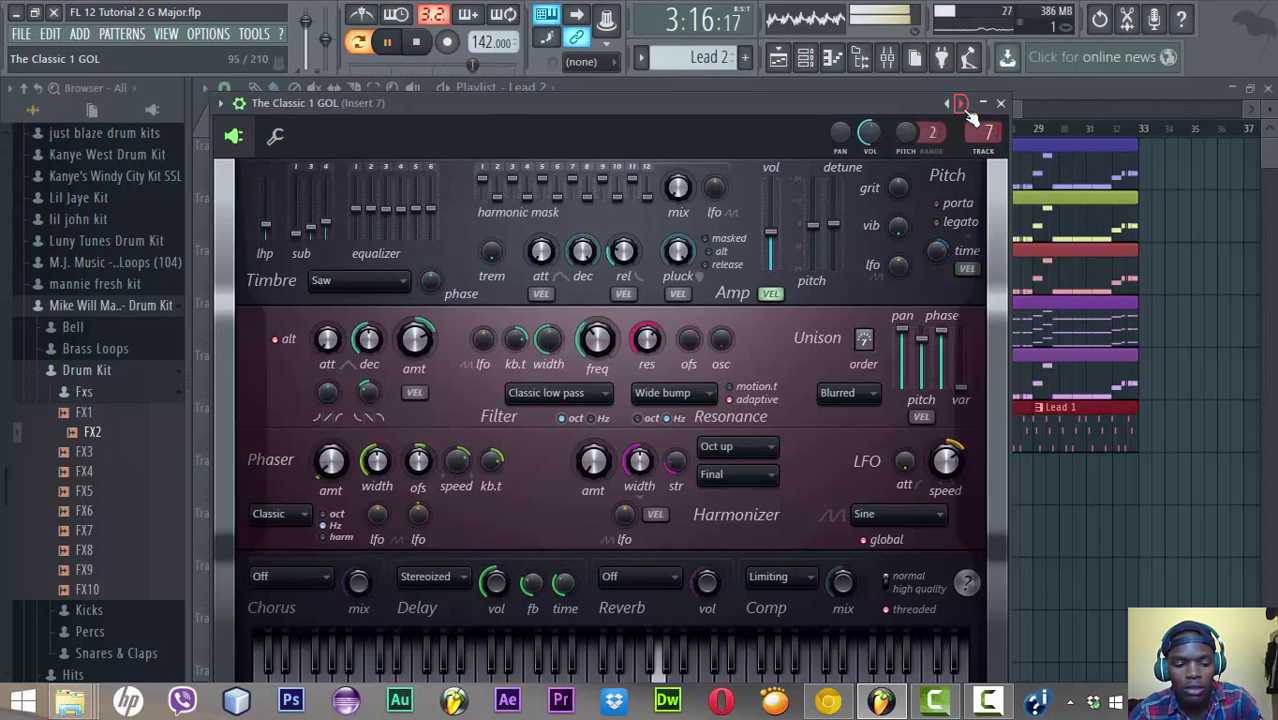
key(ctrl+s)
click(962, 104)
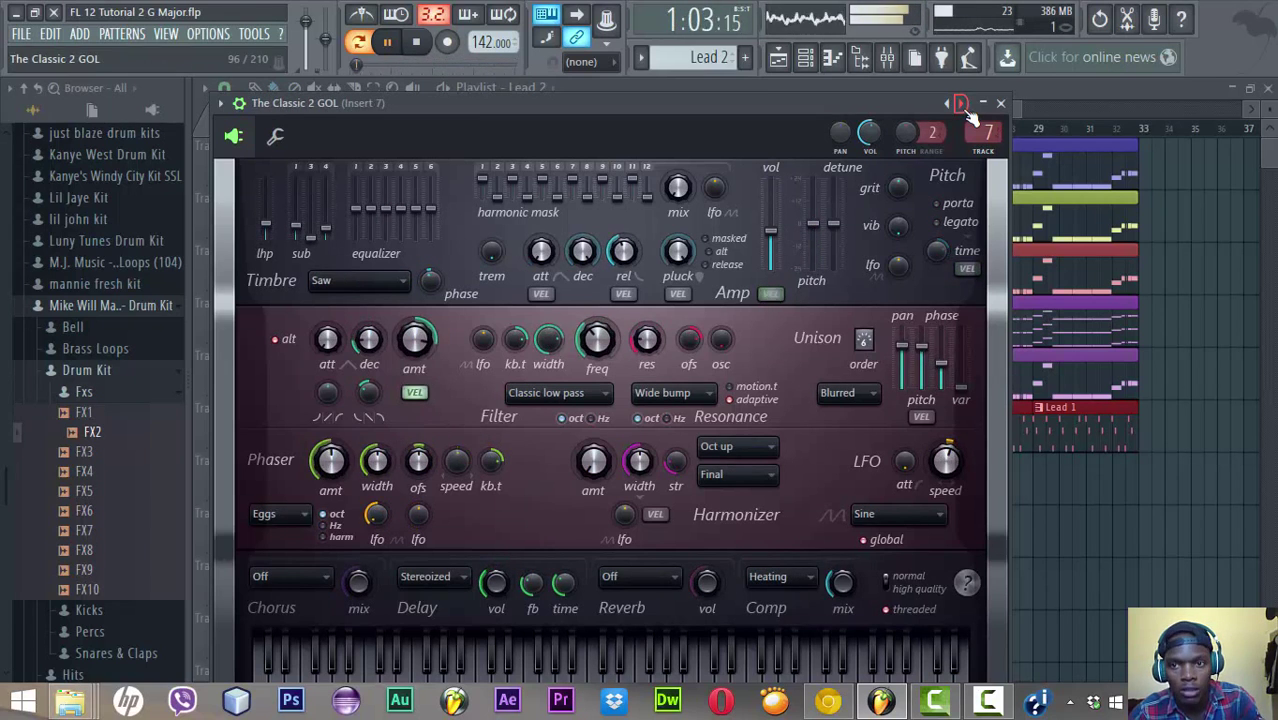
click(962, 104)
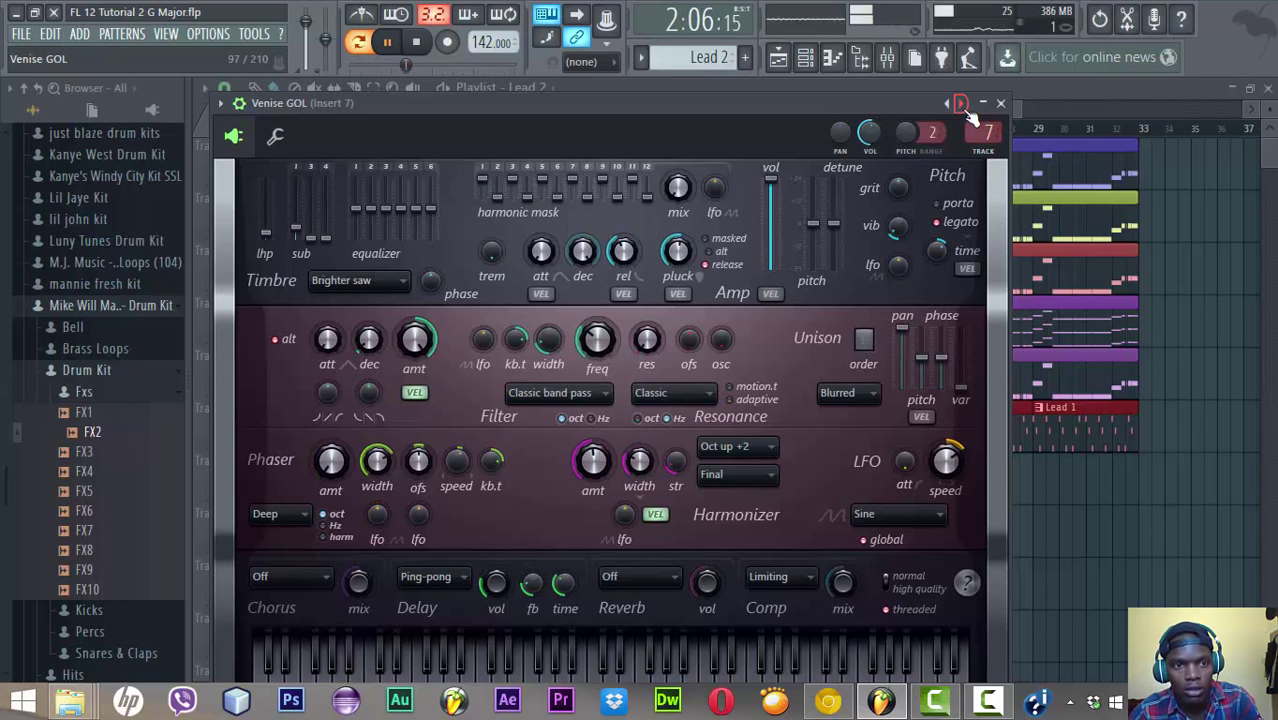
click(962, 104)
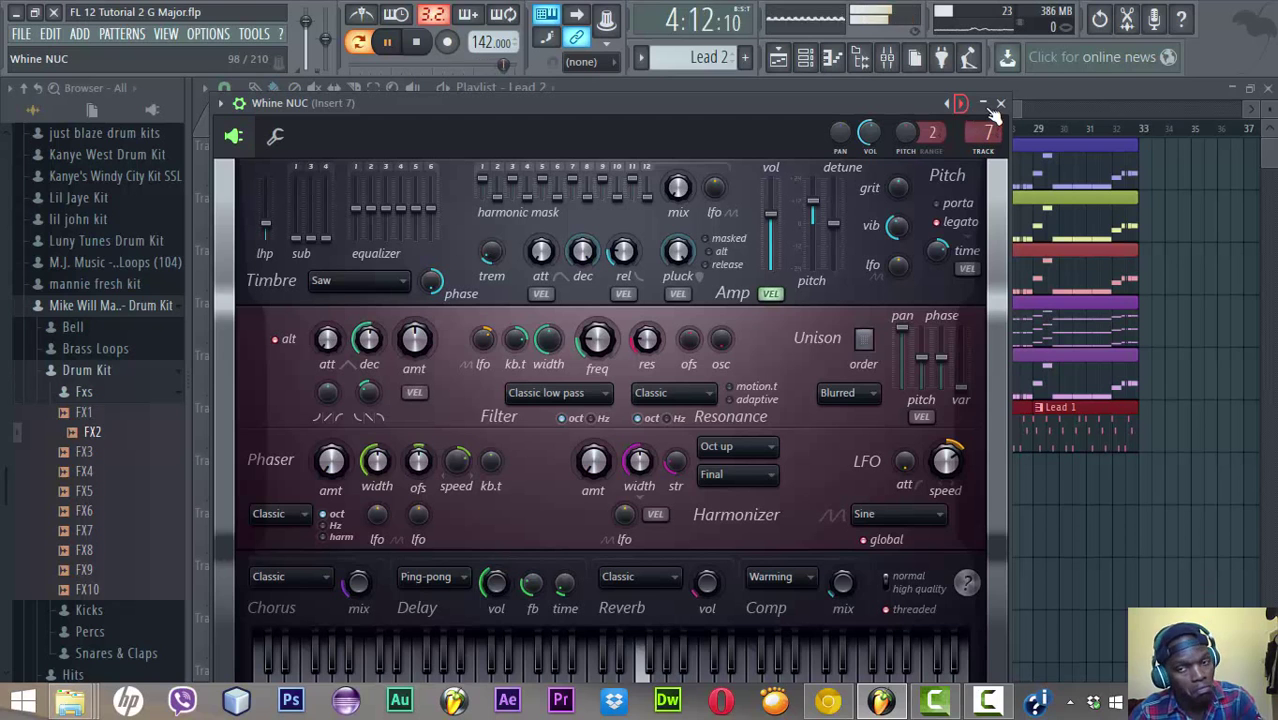
click(1000, 104)
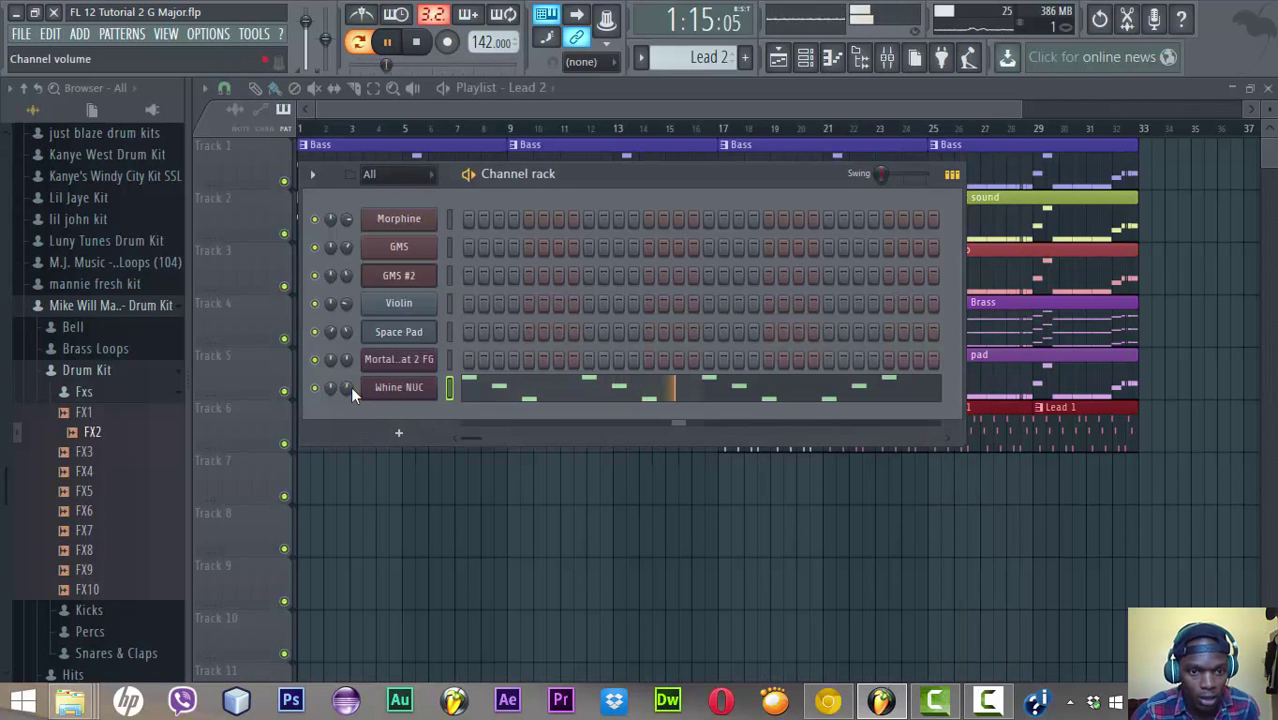
Lower the Whine NUC channel volume to about 50% and return to the playlist with playback stopped
drag(347, 387, 347, 416)
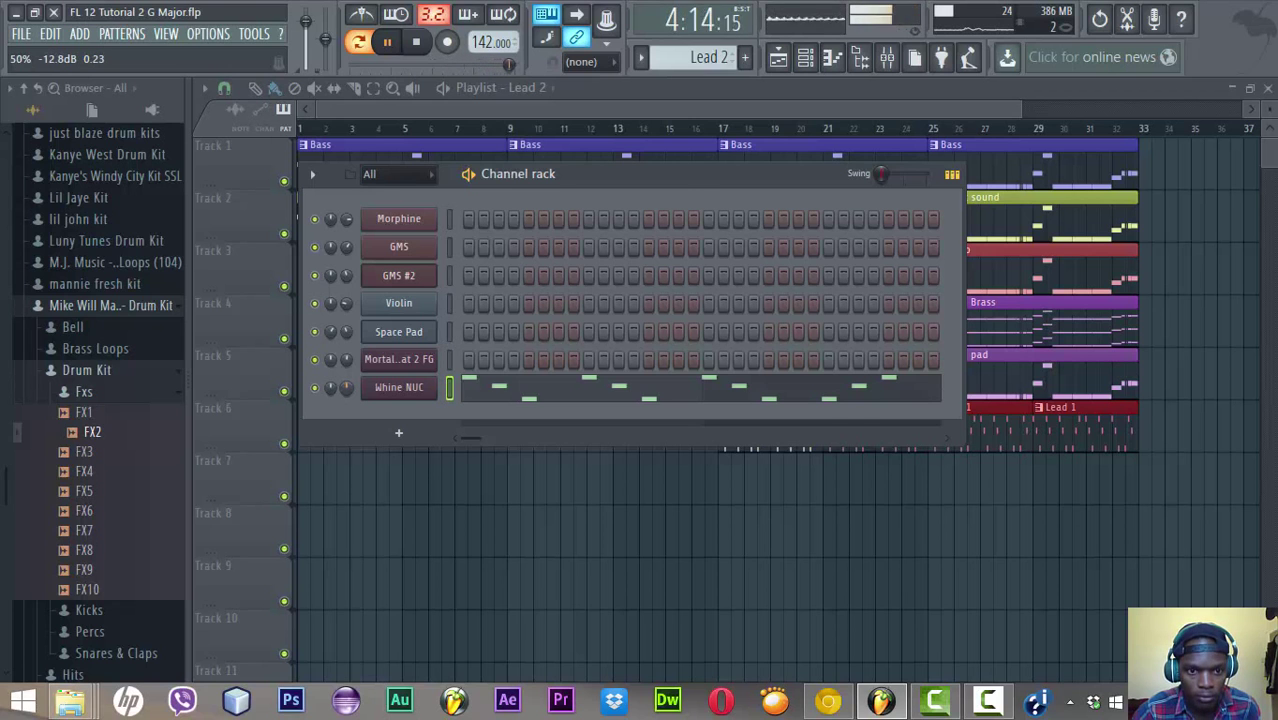
click(651, 104)
key(space)
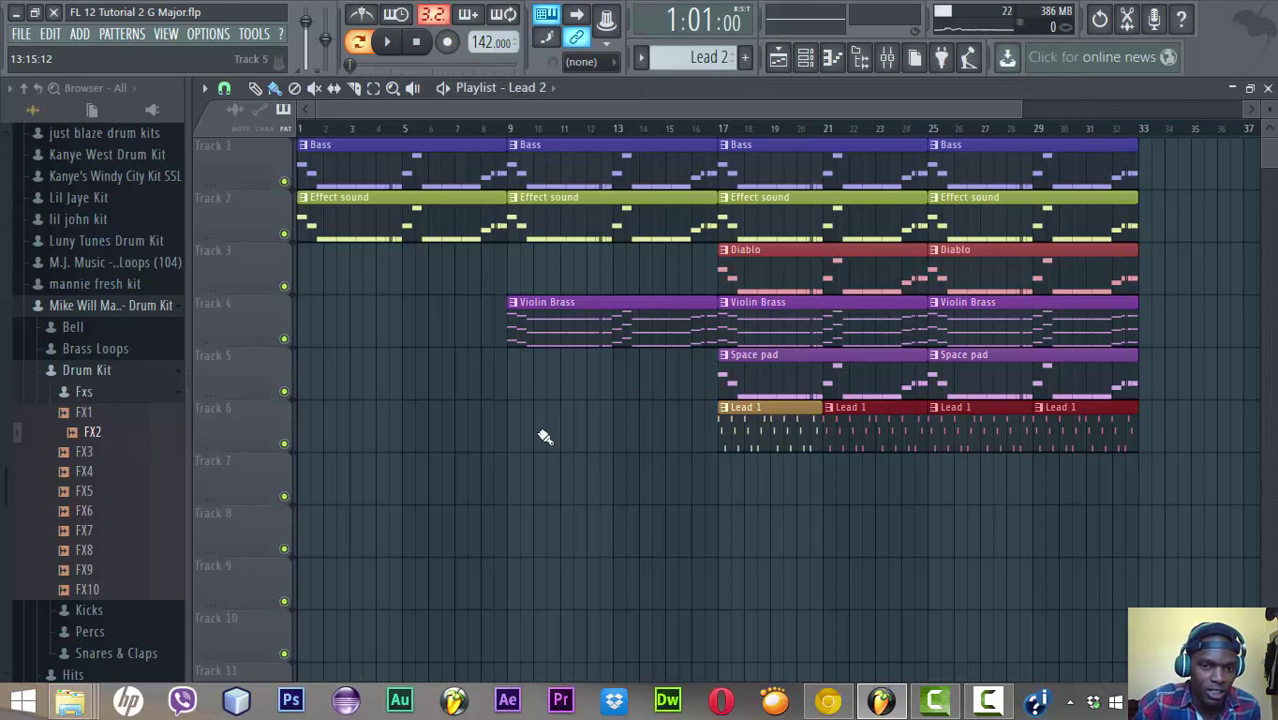
Fill Track 7 with Lead 2 clips from bar 1 to bar 33 and play the arrangement in song mode
click(305, 492)
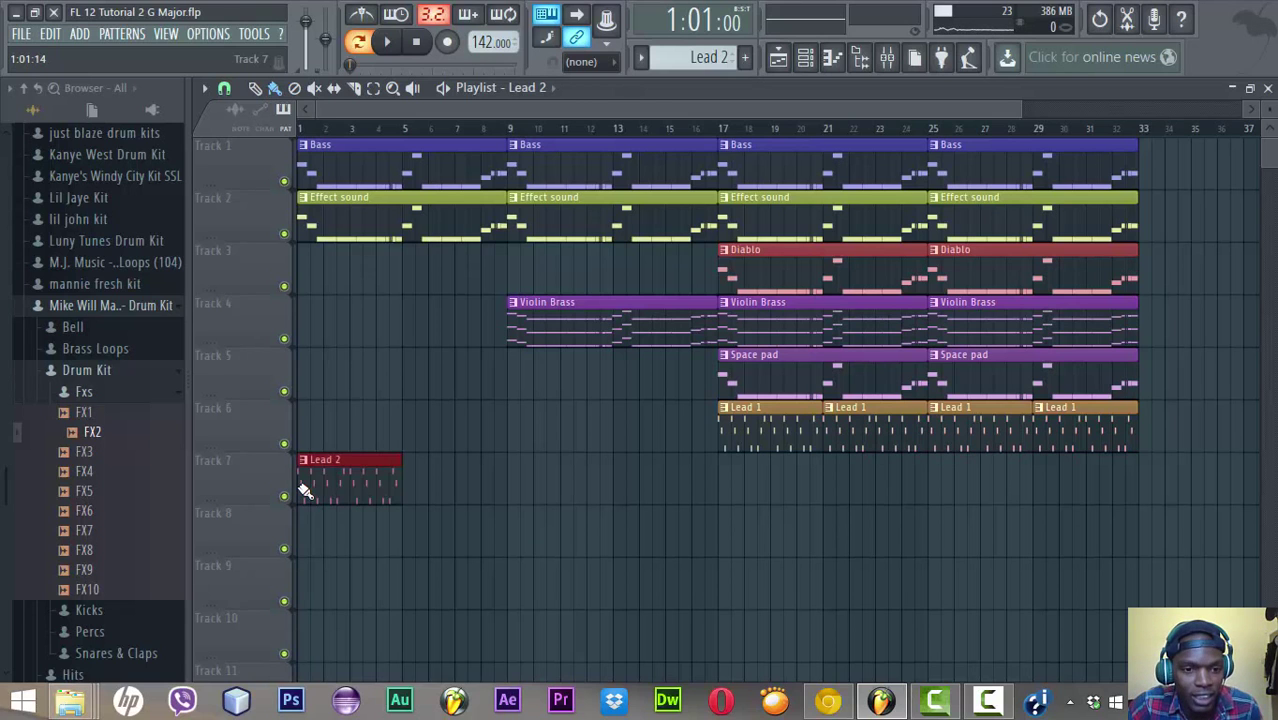
mouse_move(415, 497)
mouse_down()
mouse_move(627, 505)
mouse_move(1008, 471)
mouse_move(1110, 495)
mouse_up()
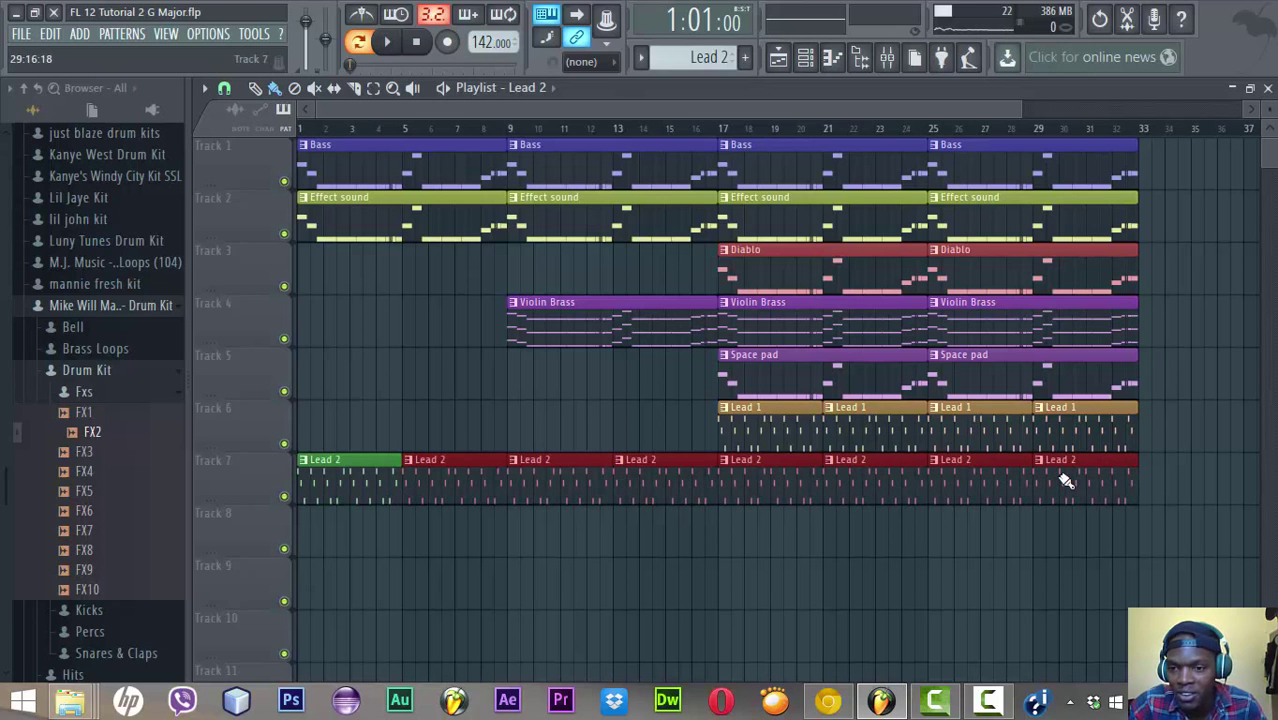
click(368, 45)
key(space)
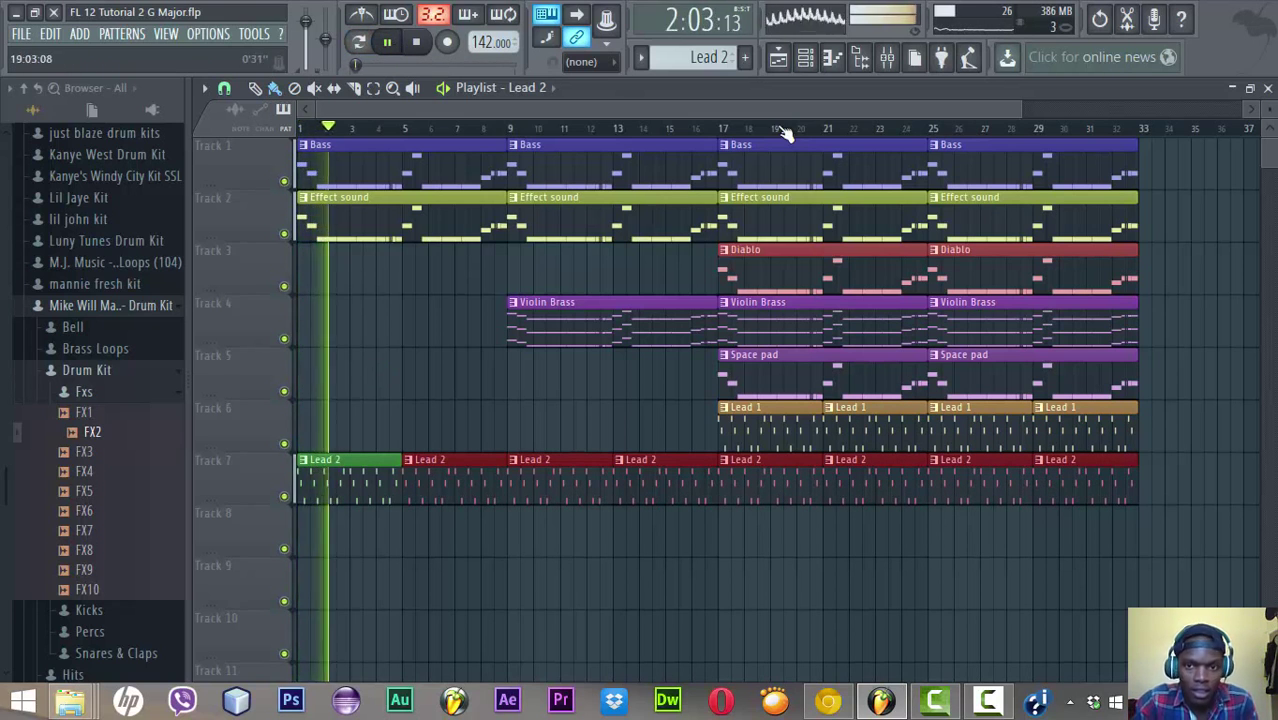
Lower the Whine NUC channel volume to about 40% in the channel rack while the song plays
click(806, 57)
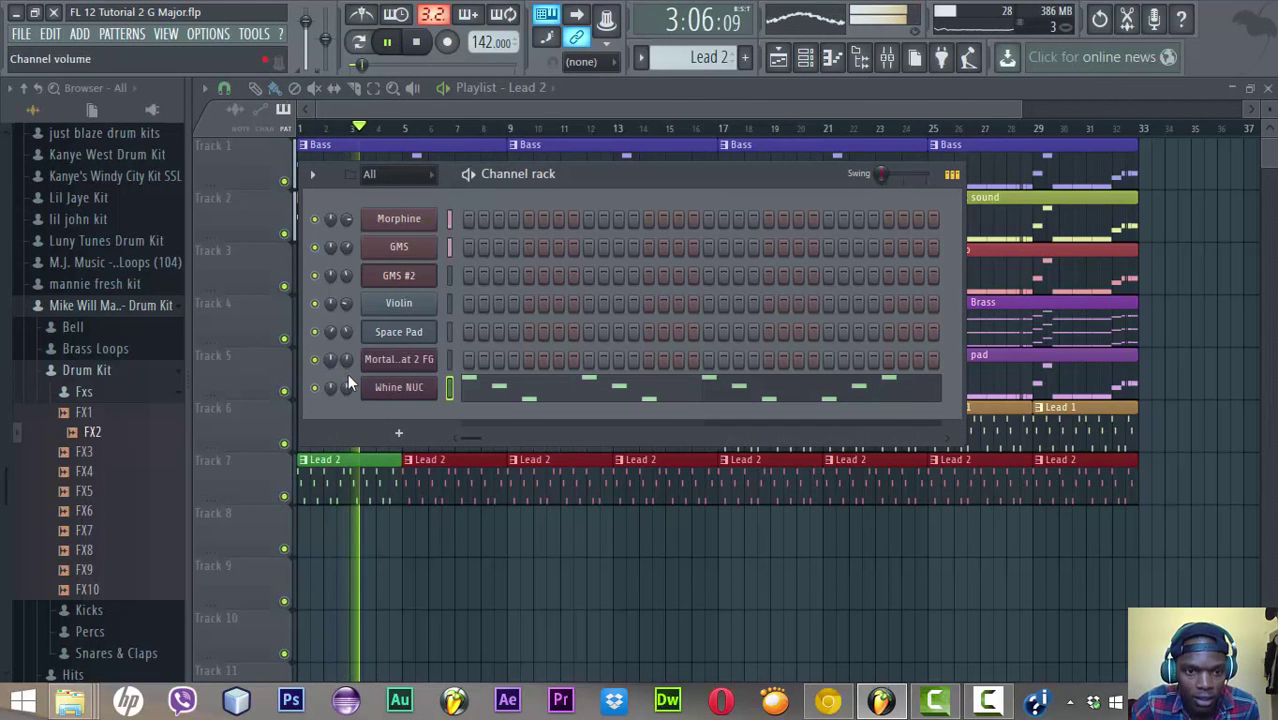
drag(347, 382, 347, 400)
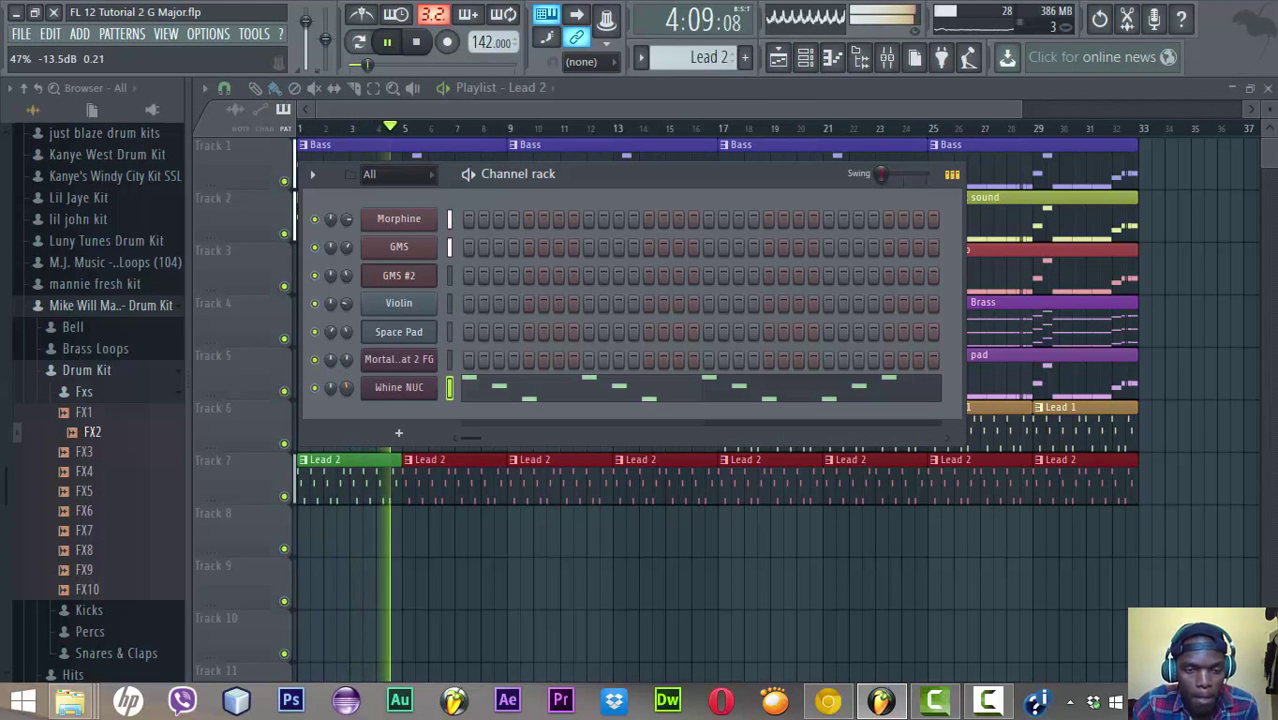
key(XF86AudioLowerVolume)
key(XF86AudioRaiseVolume)
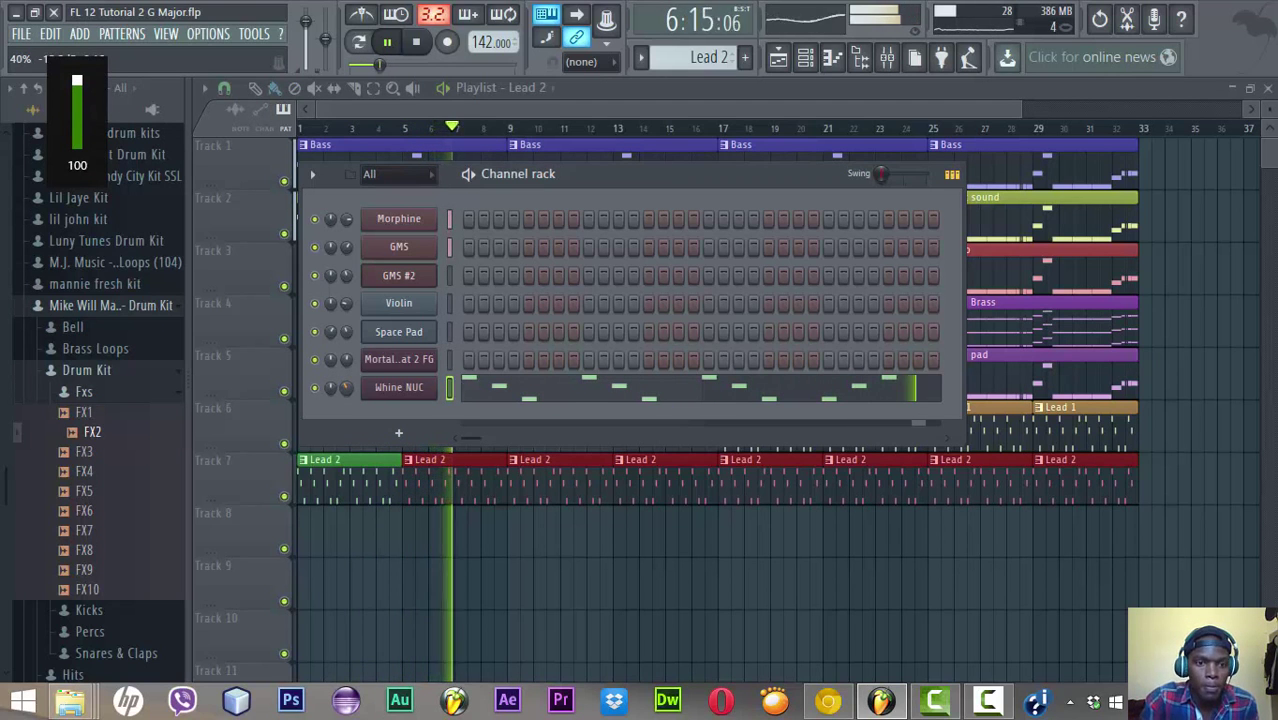
Replay the song from the beginning at full system volume to check the Lead 2 level in the mix
key(space)
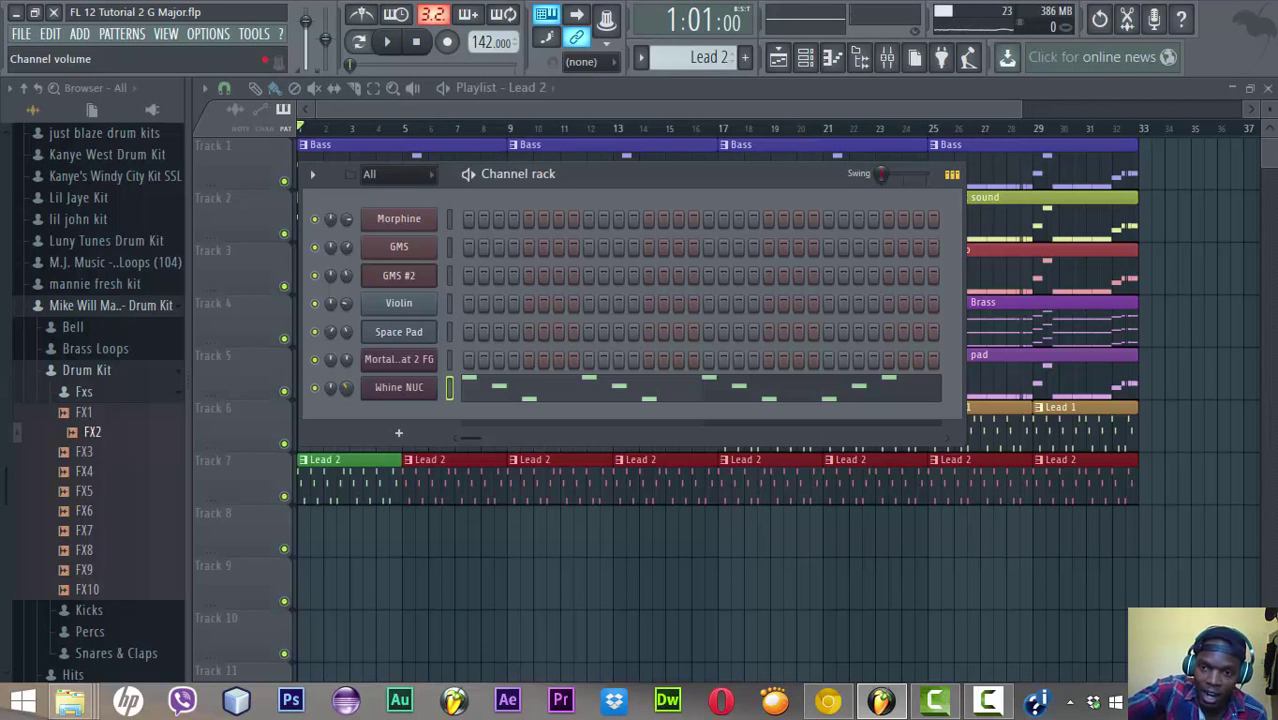
key(space)
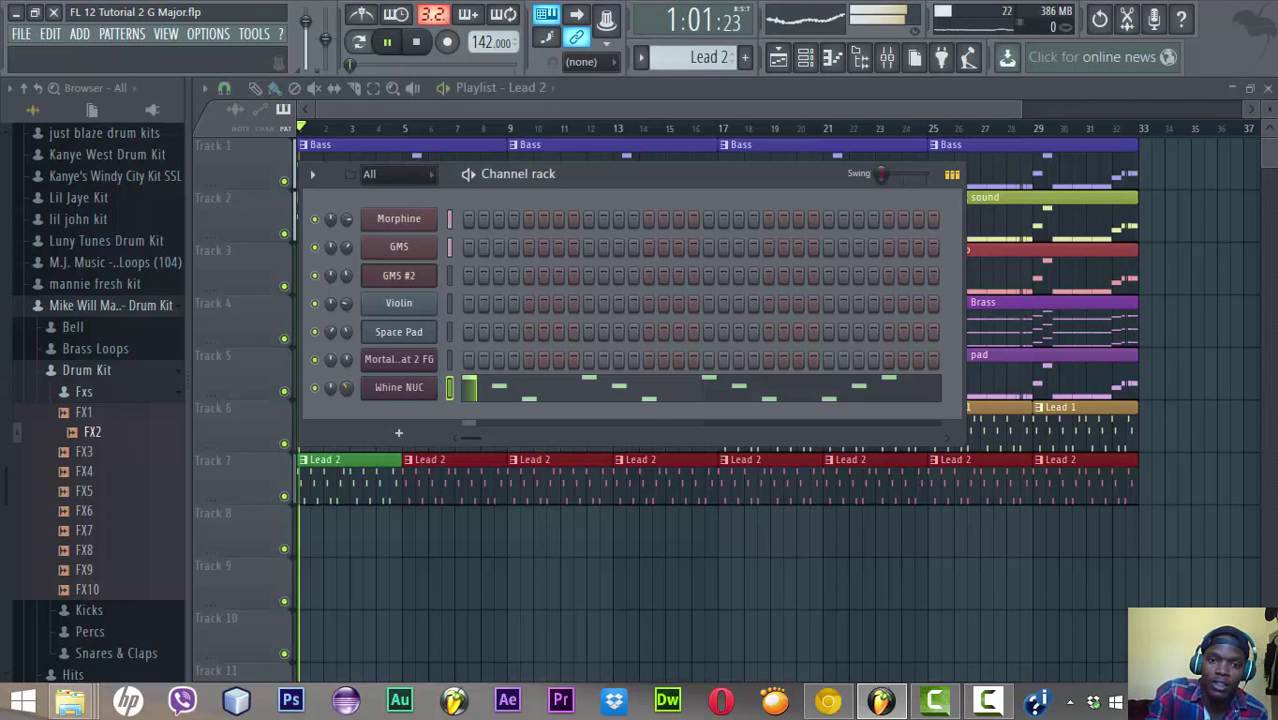
key(XF86AudioRaiseVolume)
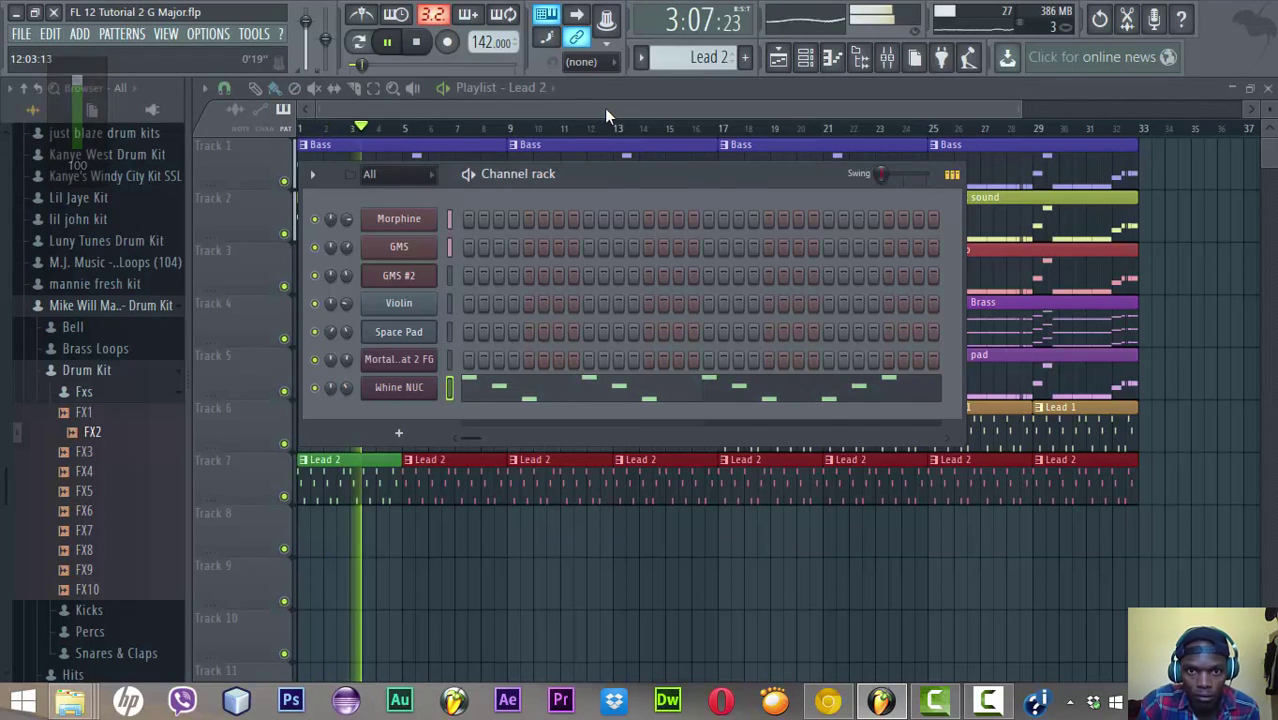
Duplicate all playlist clips between bars 17 and 33 into bars 33 to 49, and stop playback
key(F6)
drag(1018, 108, 1222, 108)
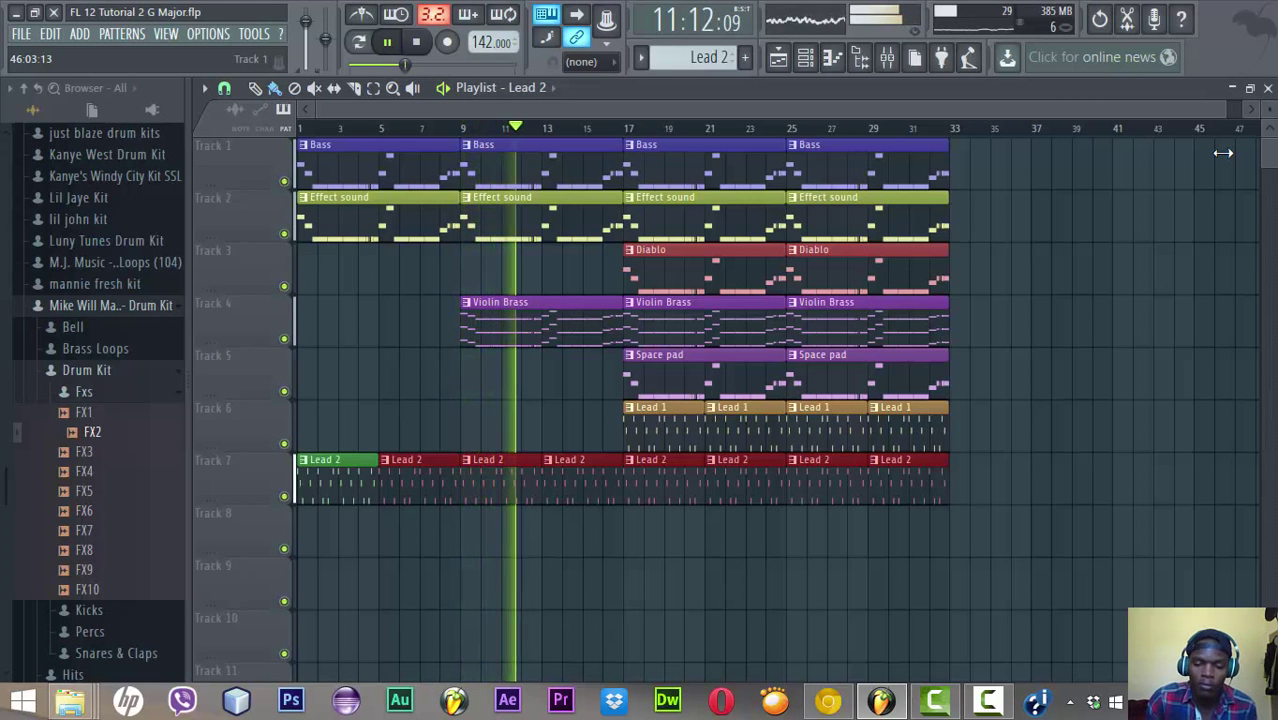
key(XF86AudioRaiseVolume)
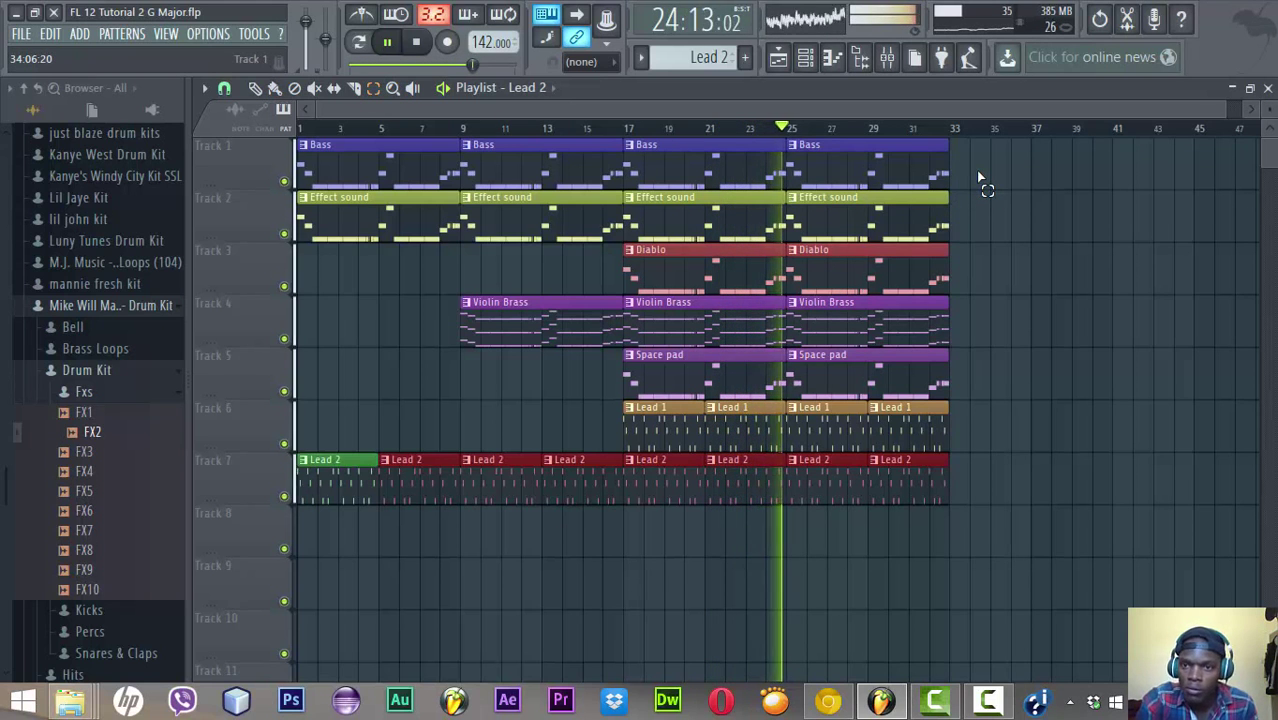
drag(979, 180, 678, 500)
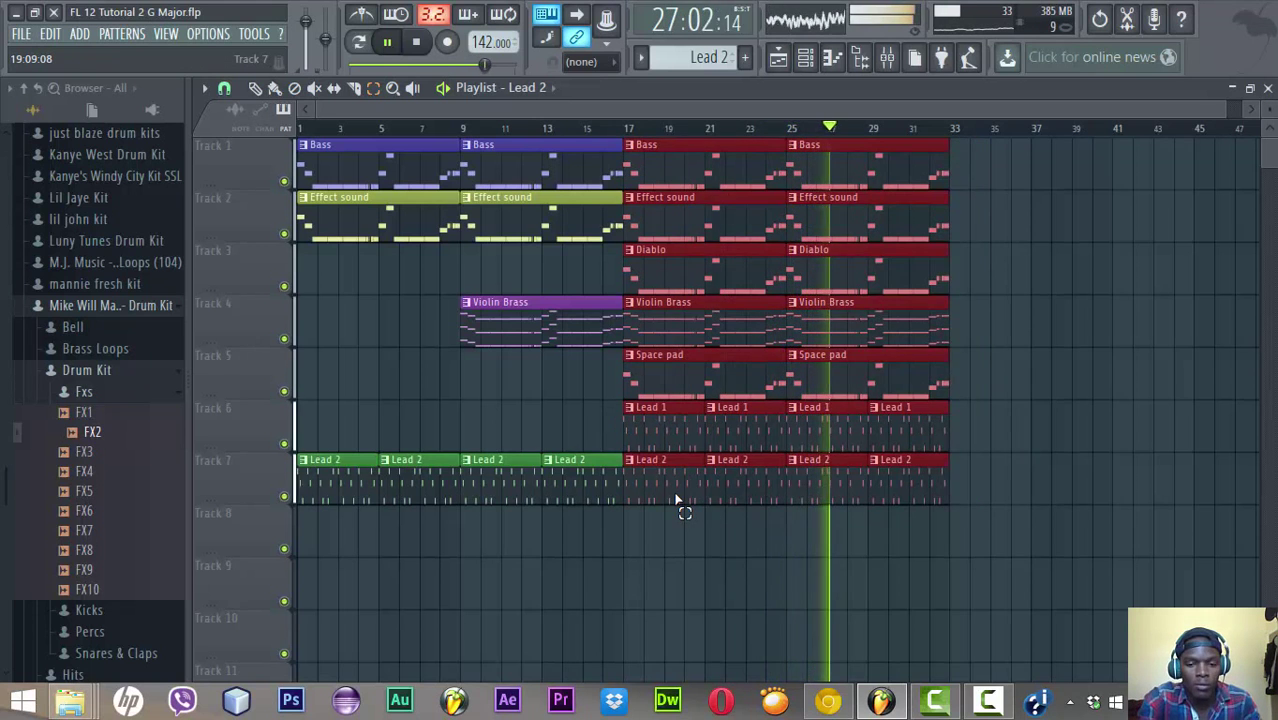
key(ctrl+b)
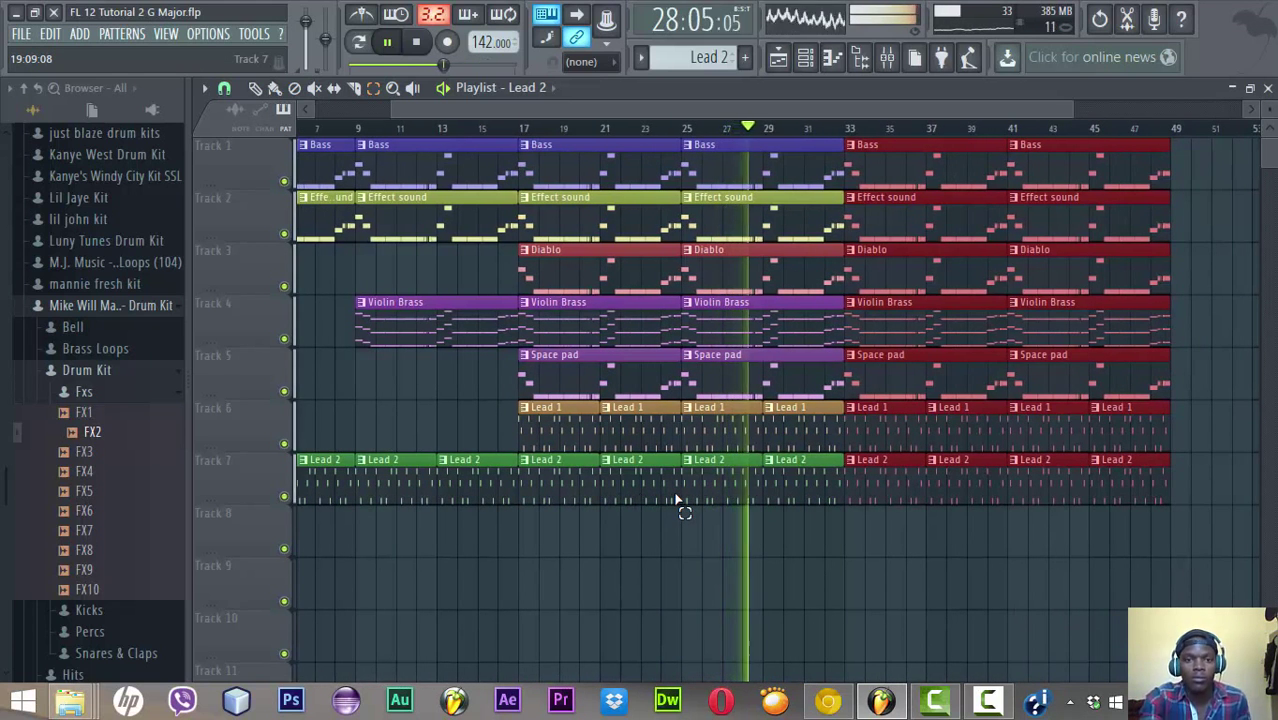
drag(390, 114, 318, 114)
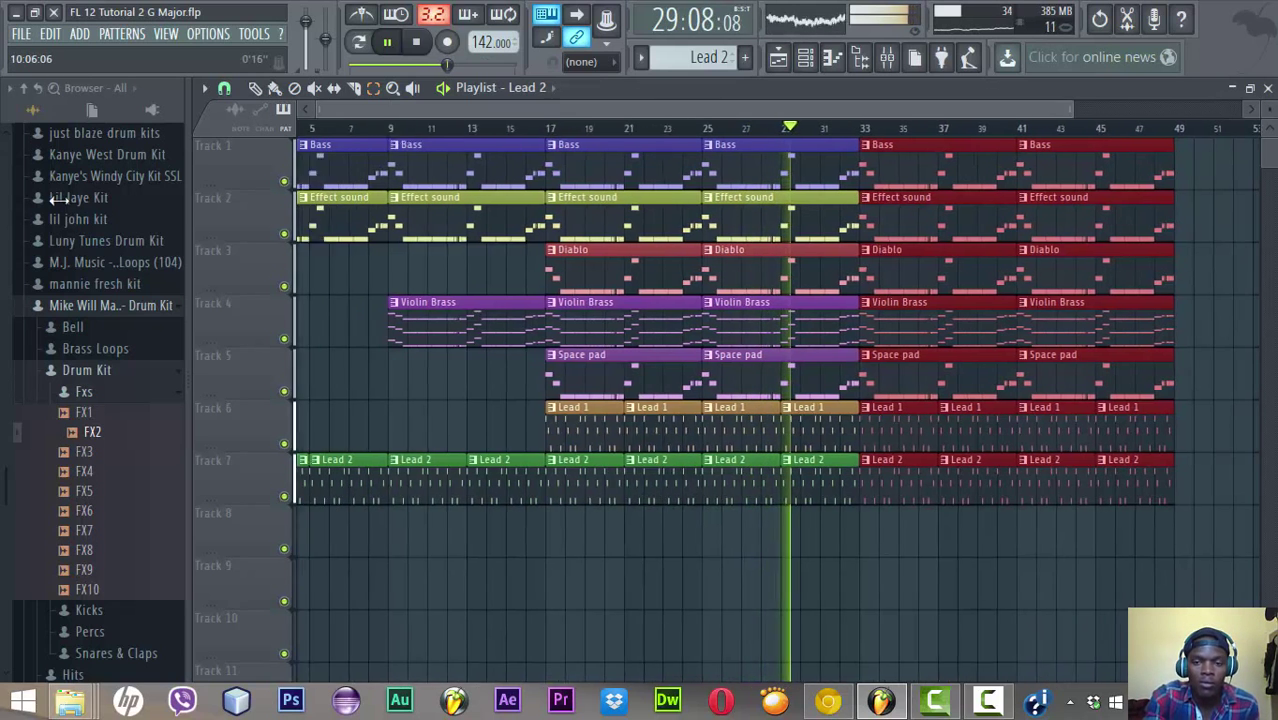
key(space)
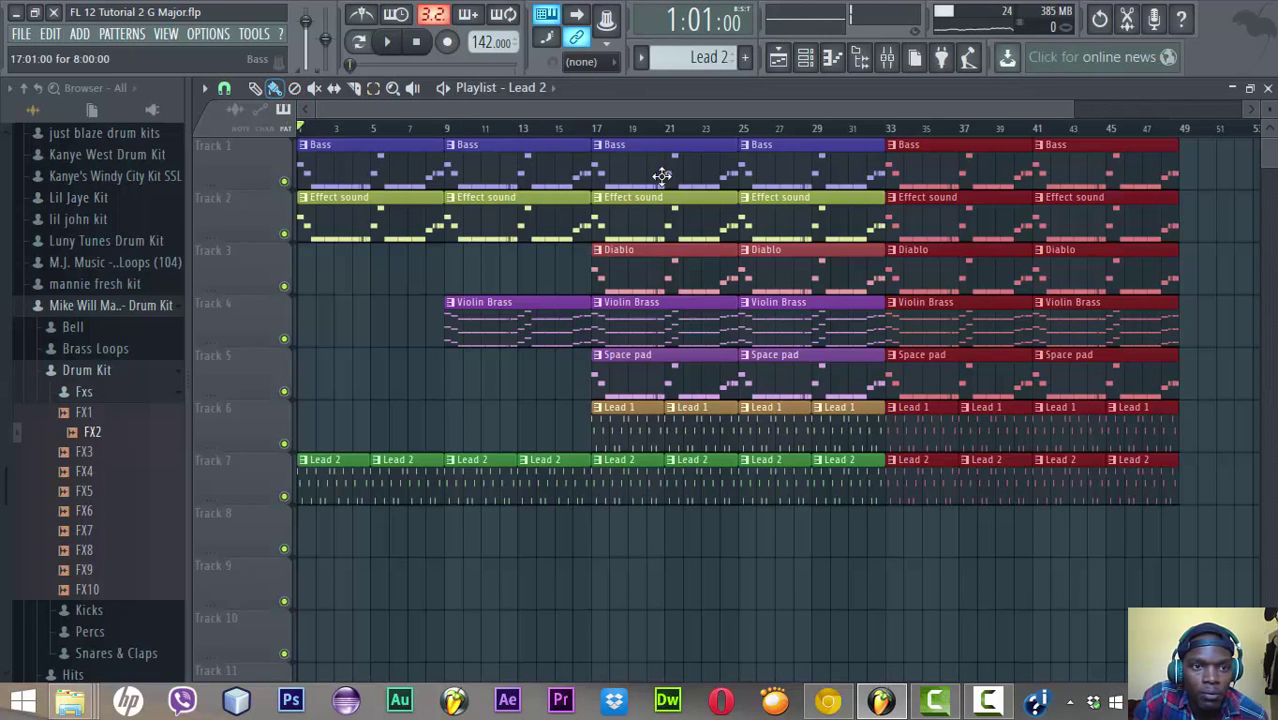
Audition the arrangement from bar 33 and from bar 17 to compare the two sections
click(893, 130)
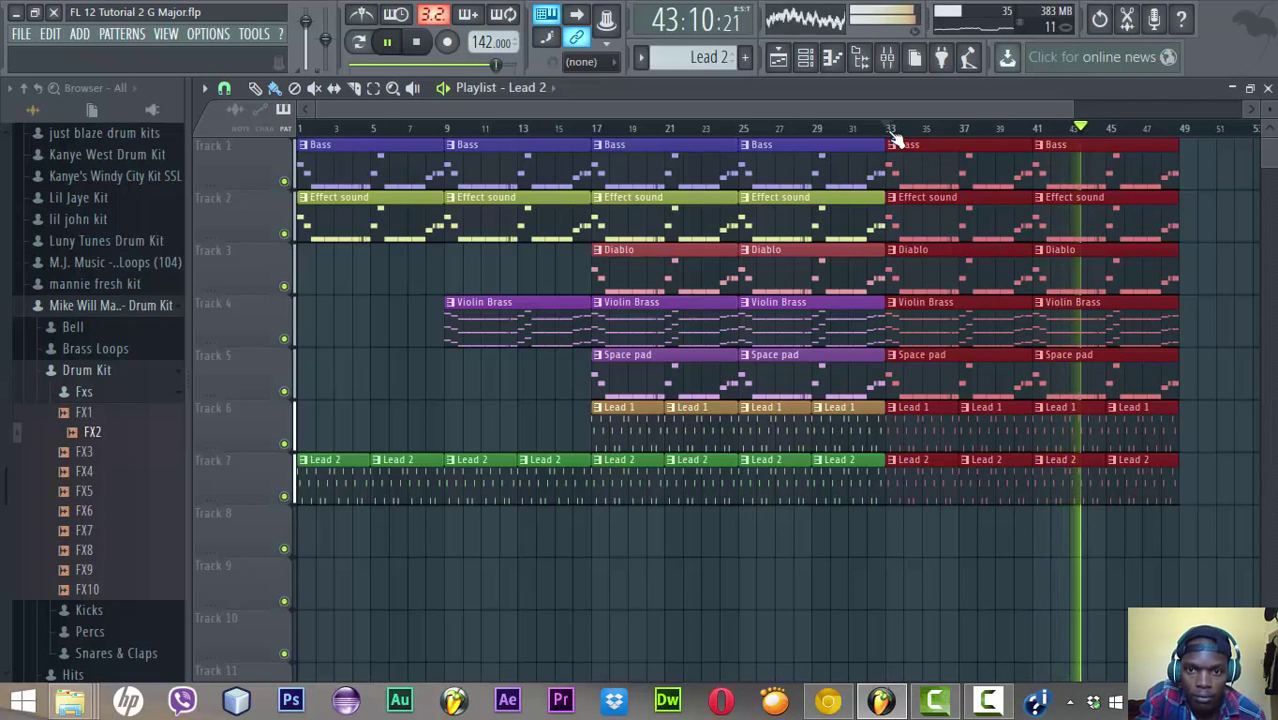
key(space)
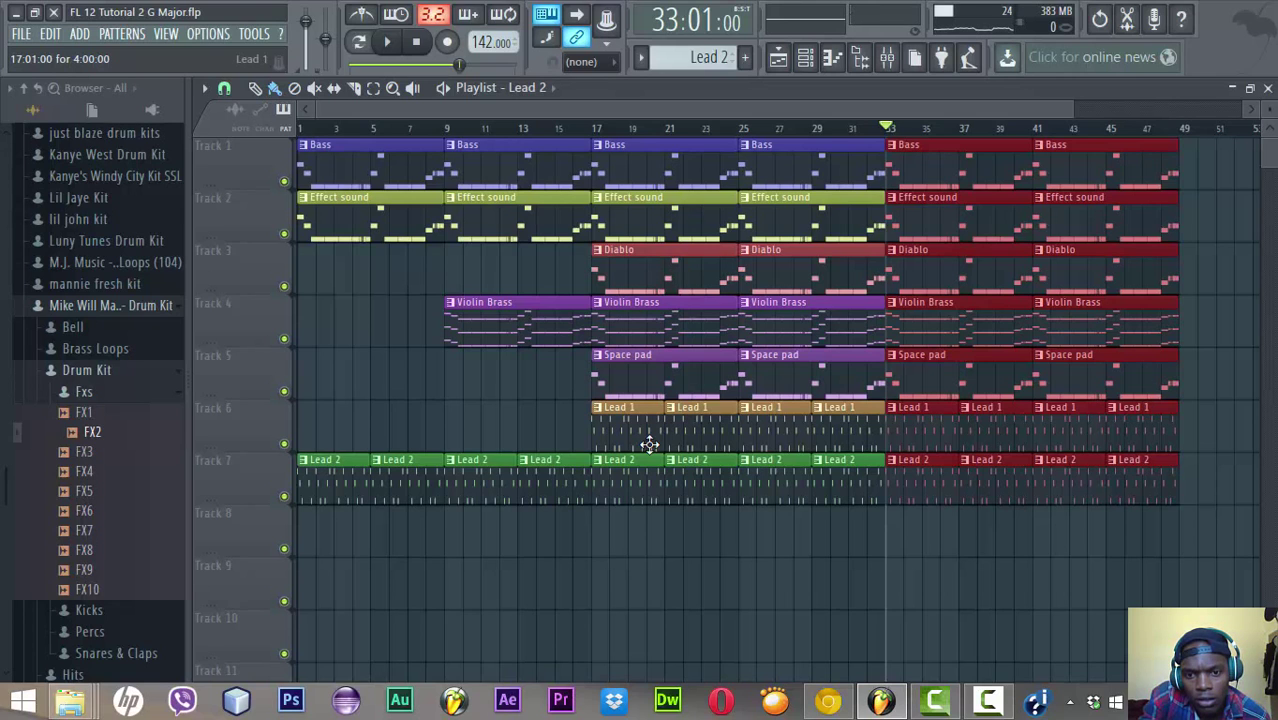
click(598, 131)
key(space)
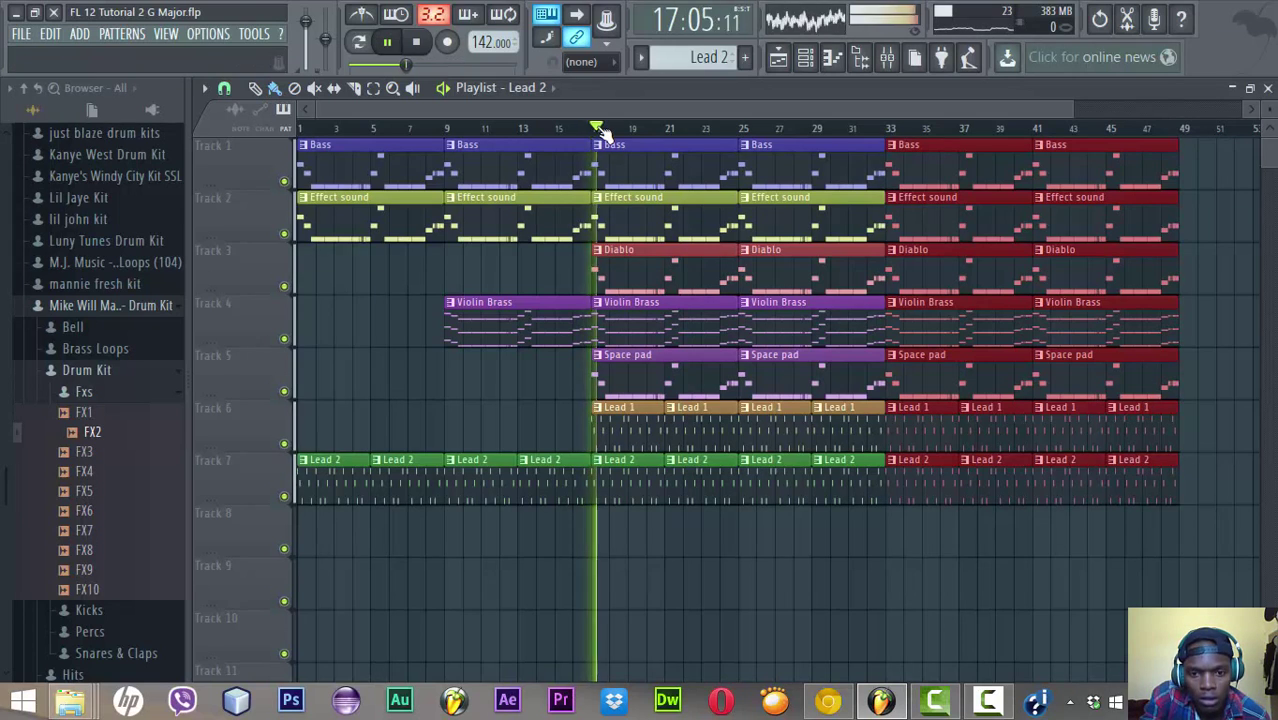
Delete the four Lead 1 clips on Track 6 between bars 17 and 33, and stop playback
right_click(623, 424)
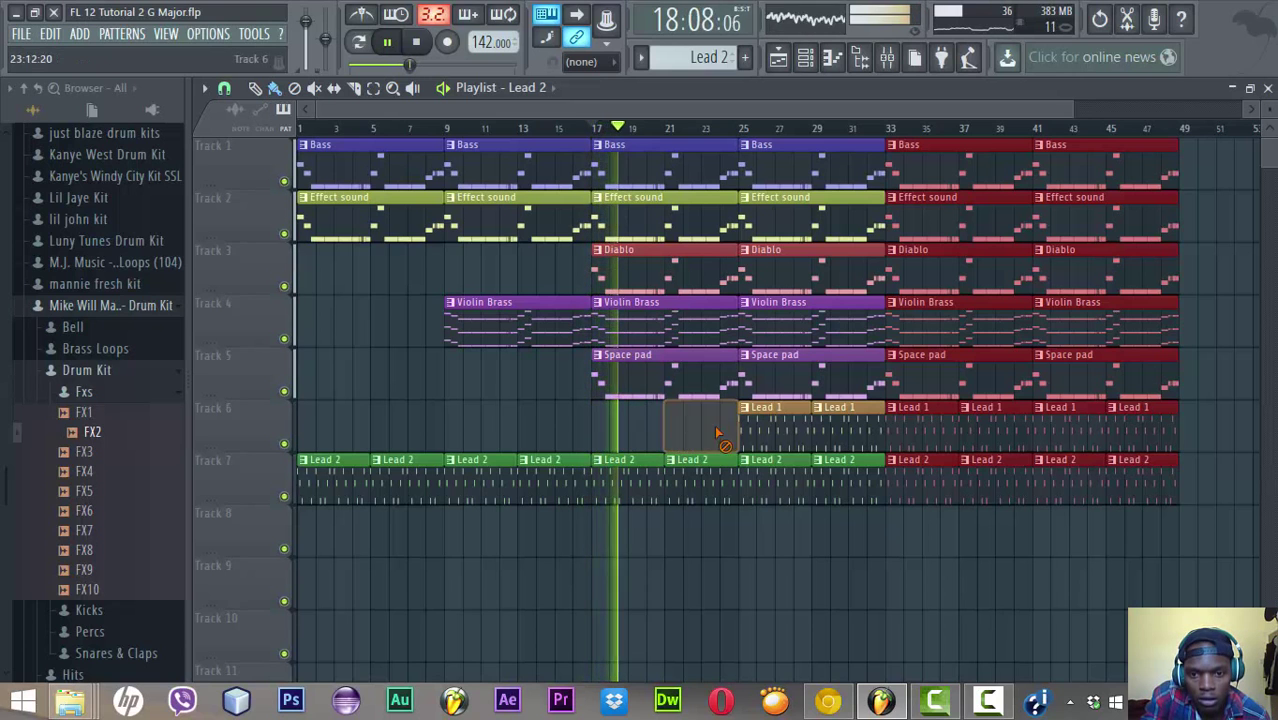
right_click(705, 430)
right_click(776, 428)
right_click(833, 428)
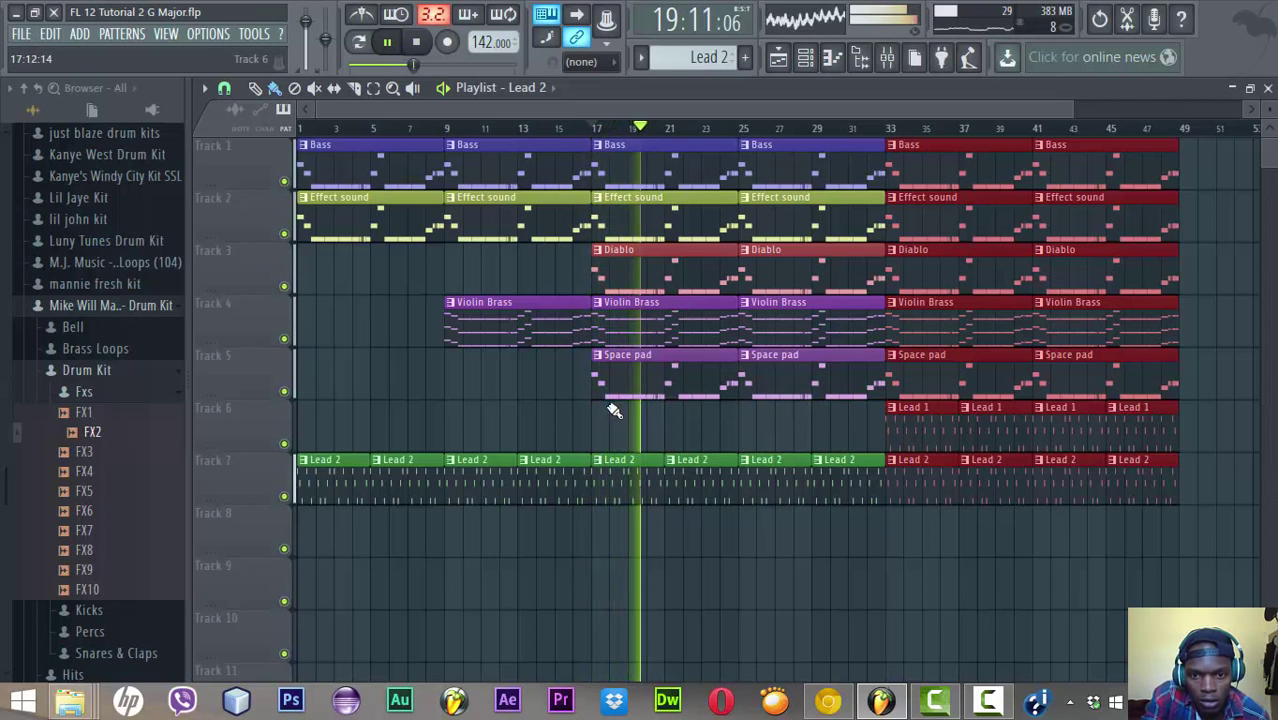
key(space)
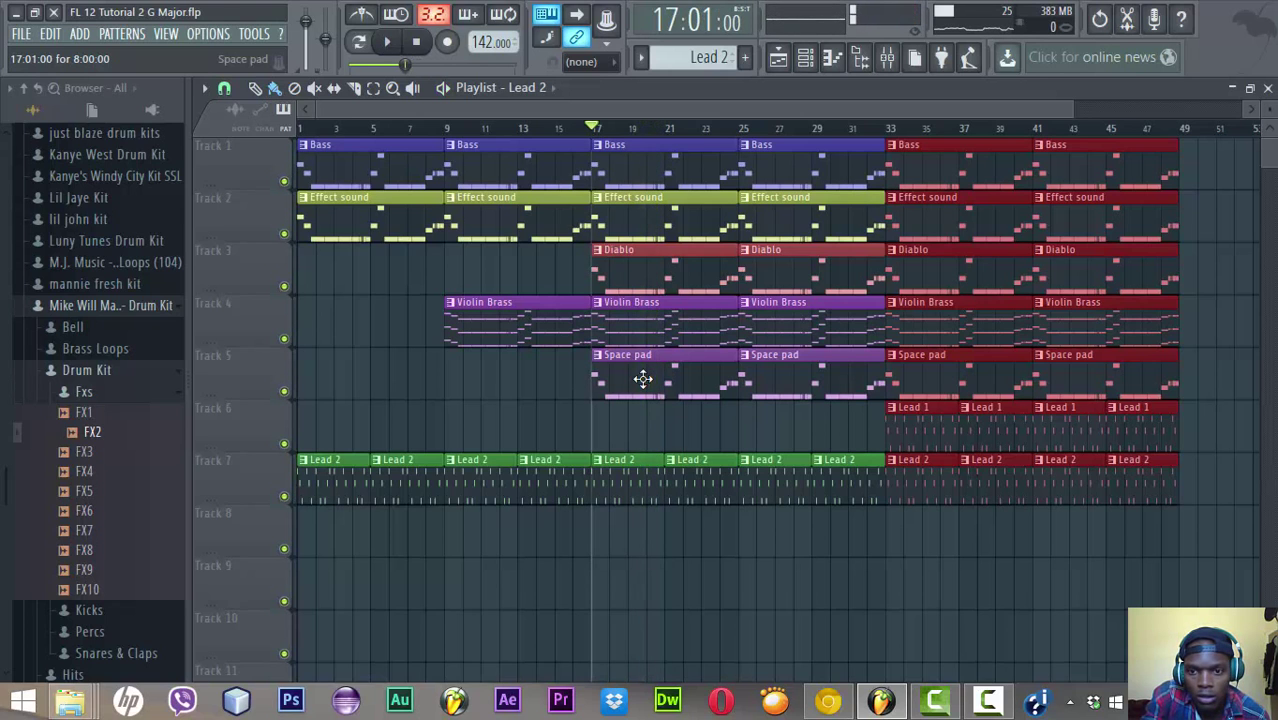
Delete the two Space pad clips on Track 5 between bars 17 and 33, with playback running from bar 17
right_click(643, 378)
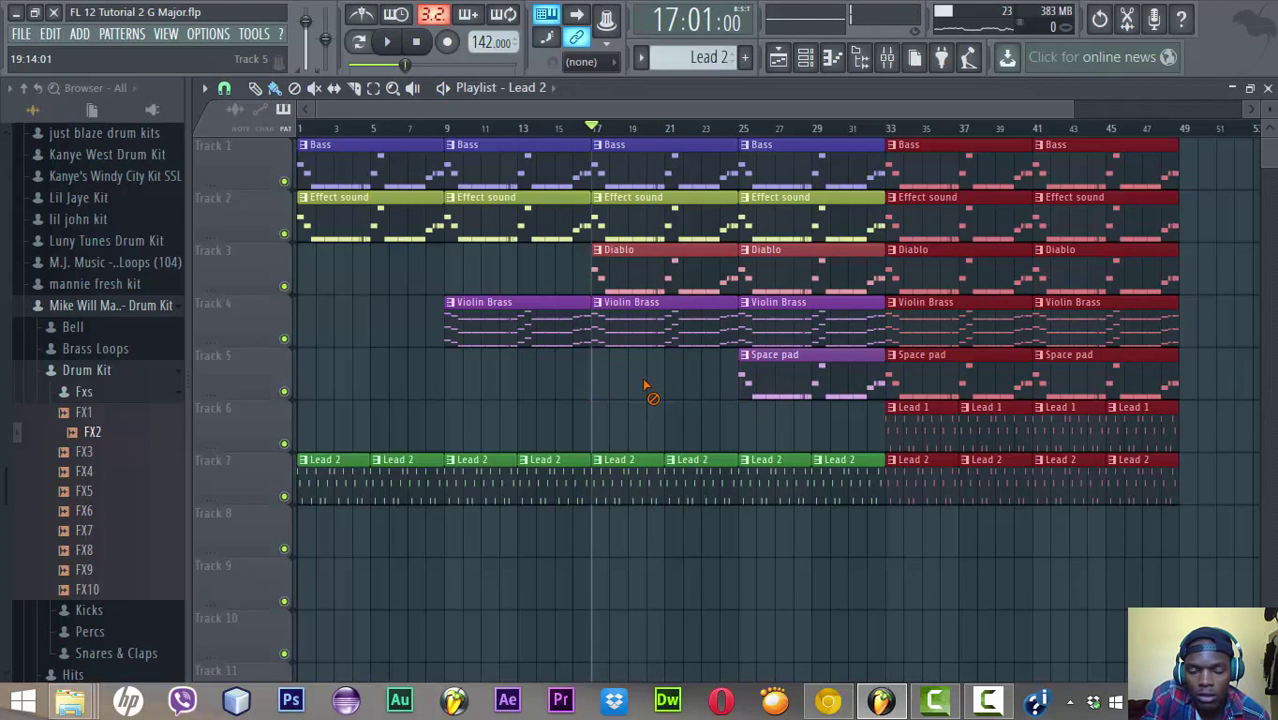
key(space)
right_click(773, 373)
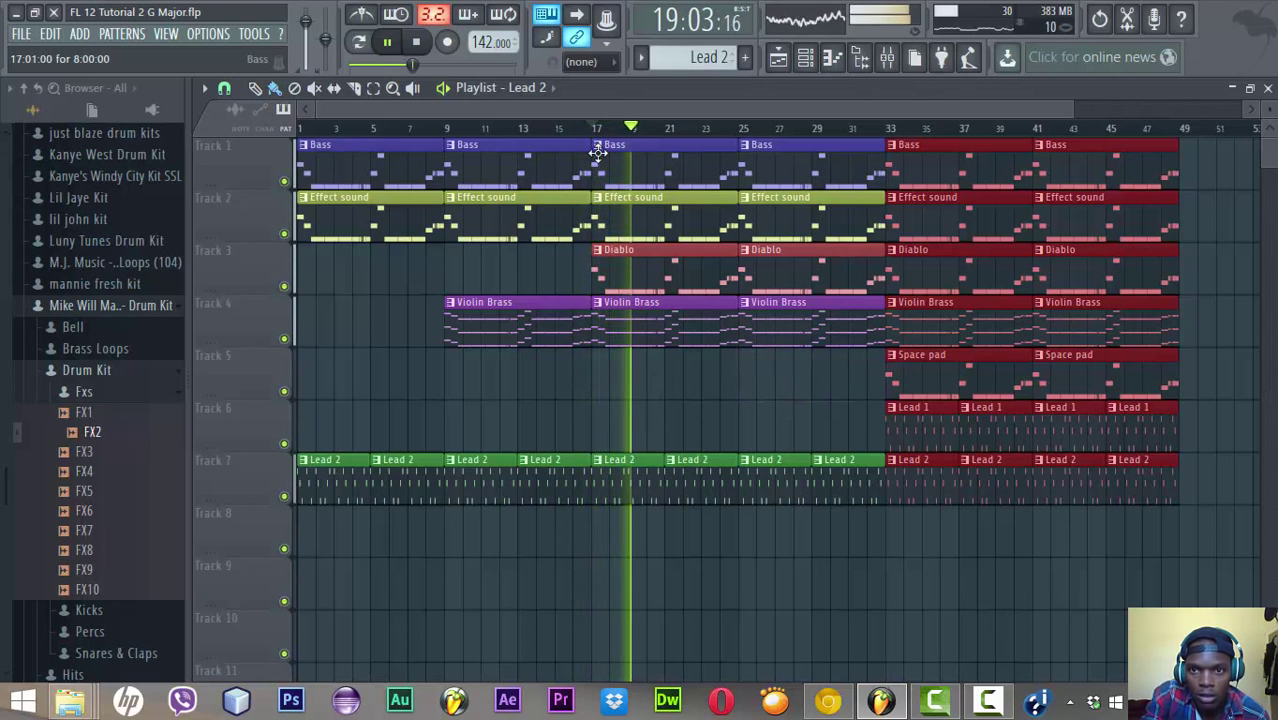
Remove the Violin Brass clip at bar 9 on Track 4 and place a Diablo clip at bar 9 on Track 3
click(480, 133)
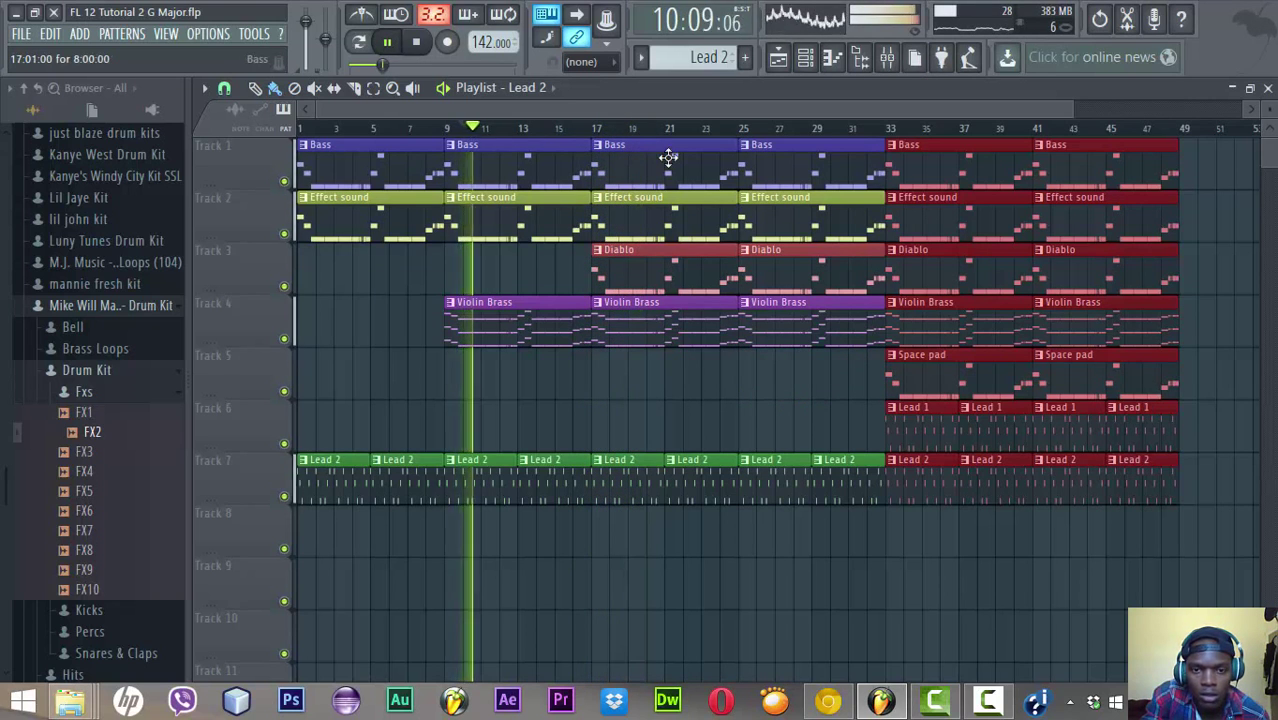
right_click(487, 315)
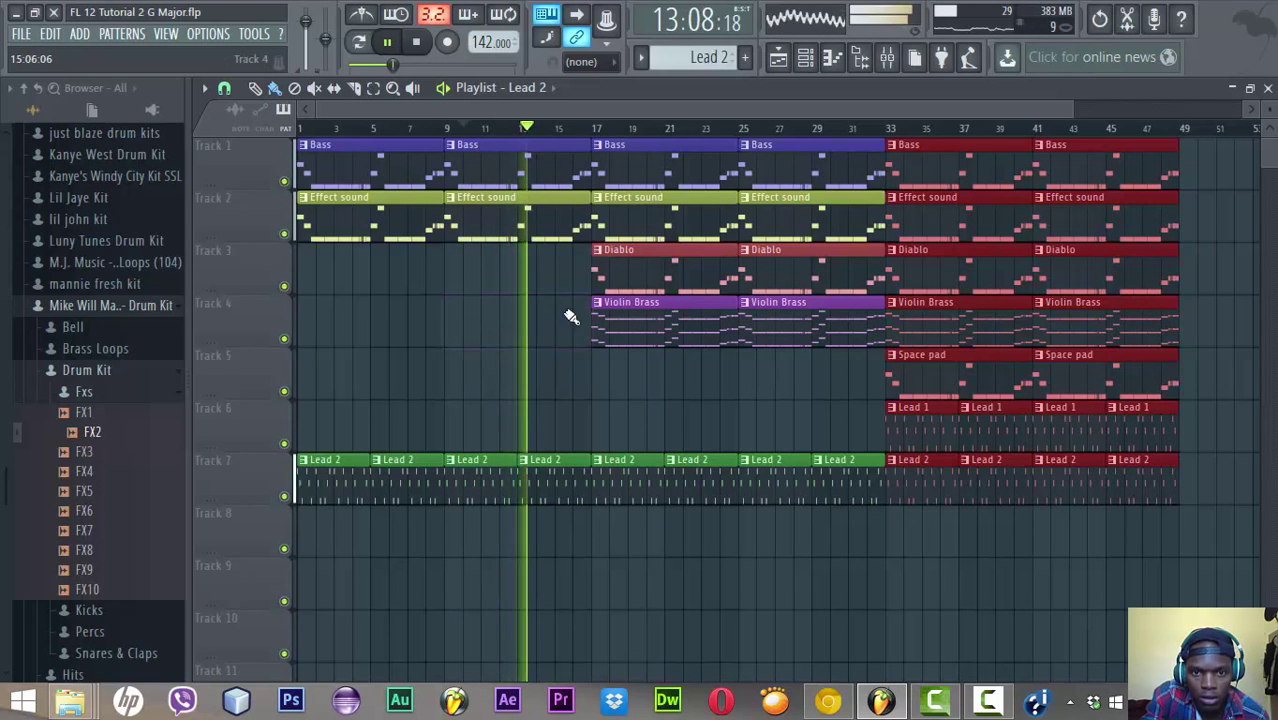
click(455, 276)
click(455, 276)
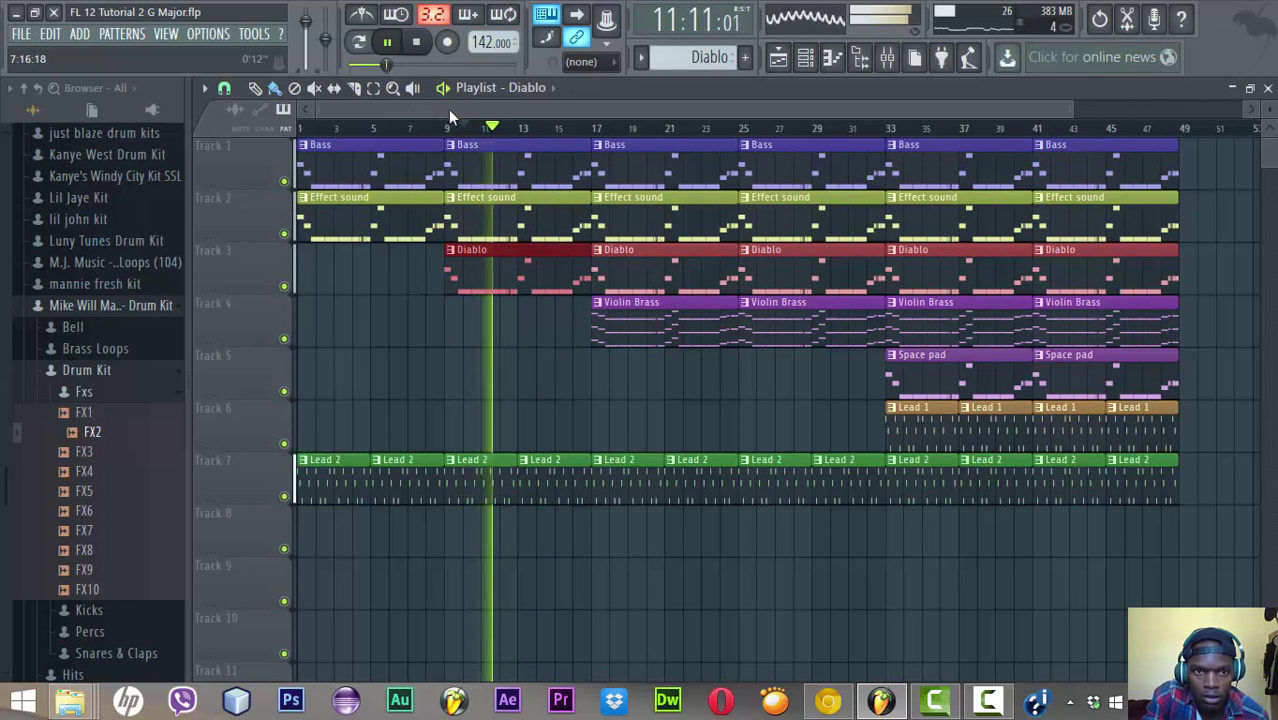
Lower the Violin channel volume to about 37% in the channel rack while the song plays
click(805, 57)
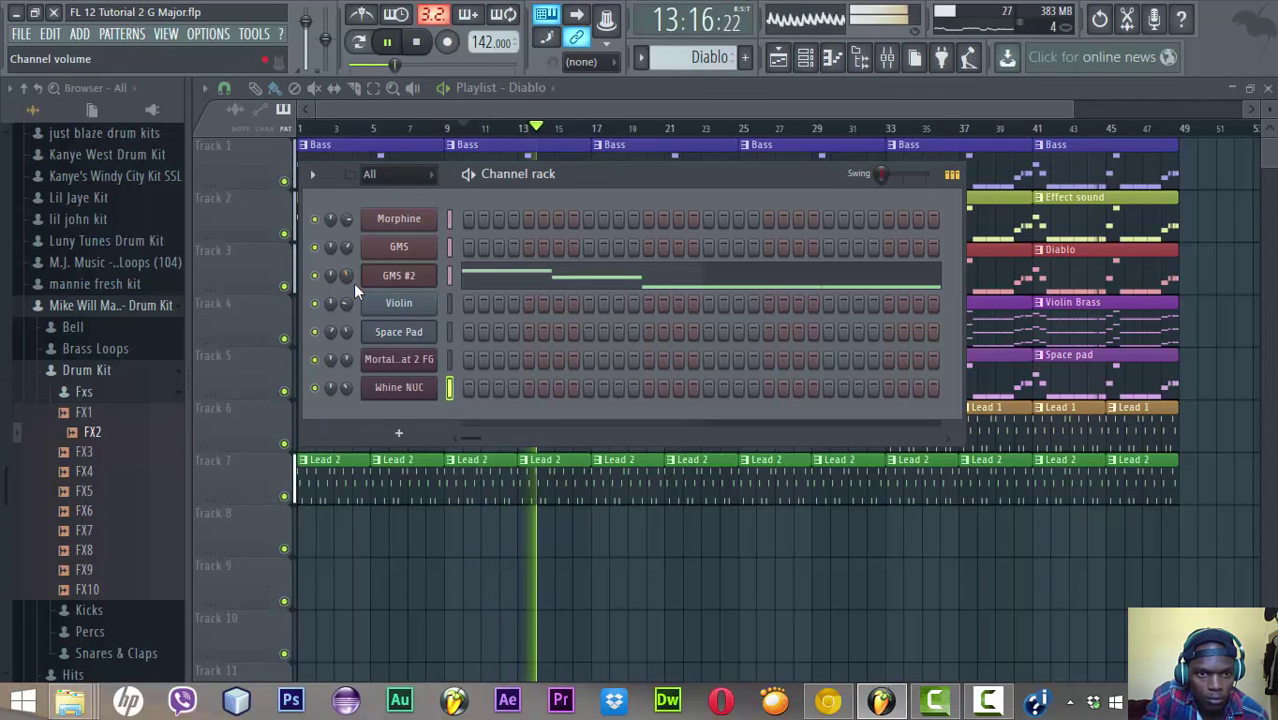
right_click(345, 247)
click(358, 252)
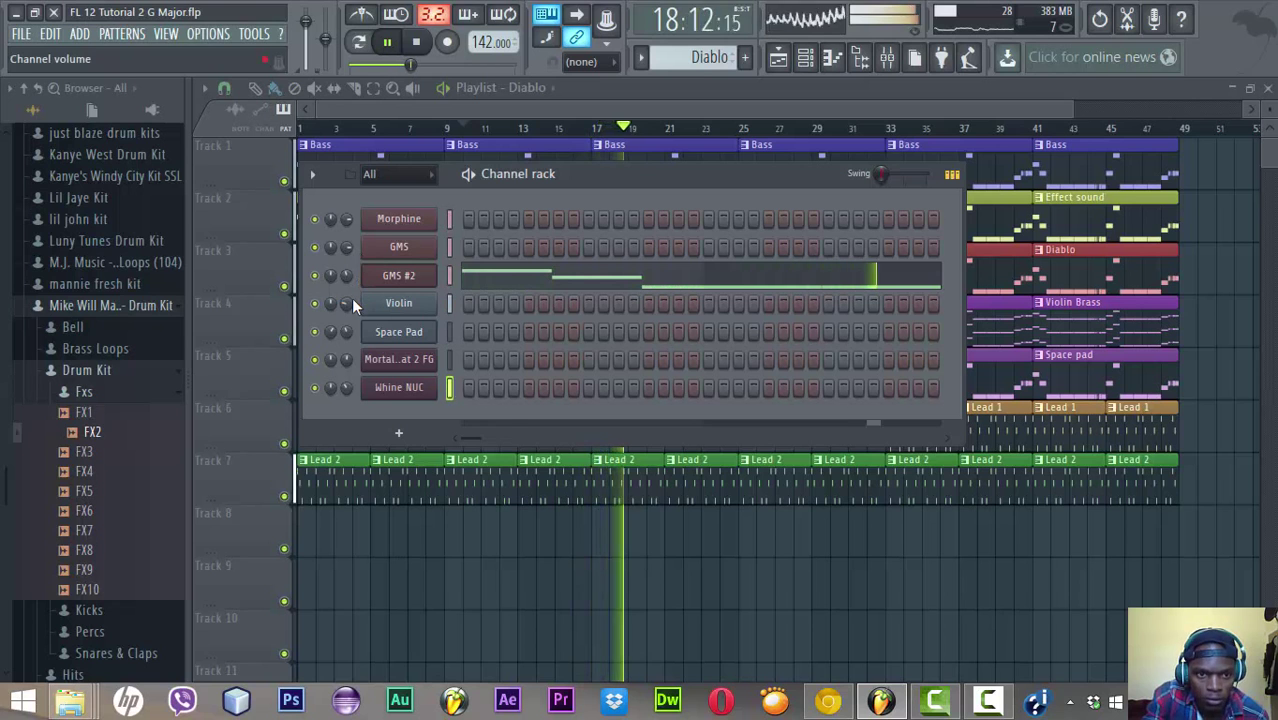
right_click(350, 300)
click(355, 310)
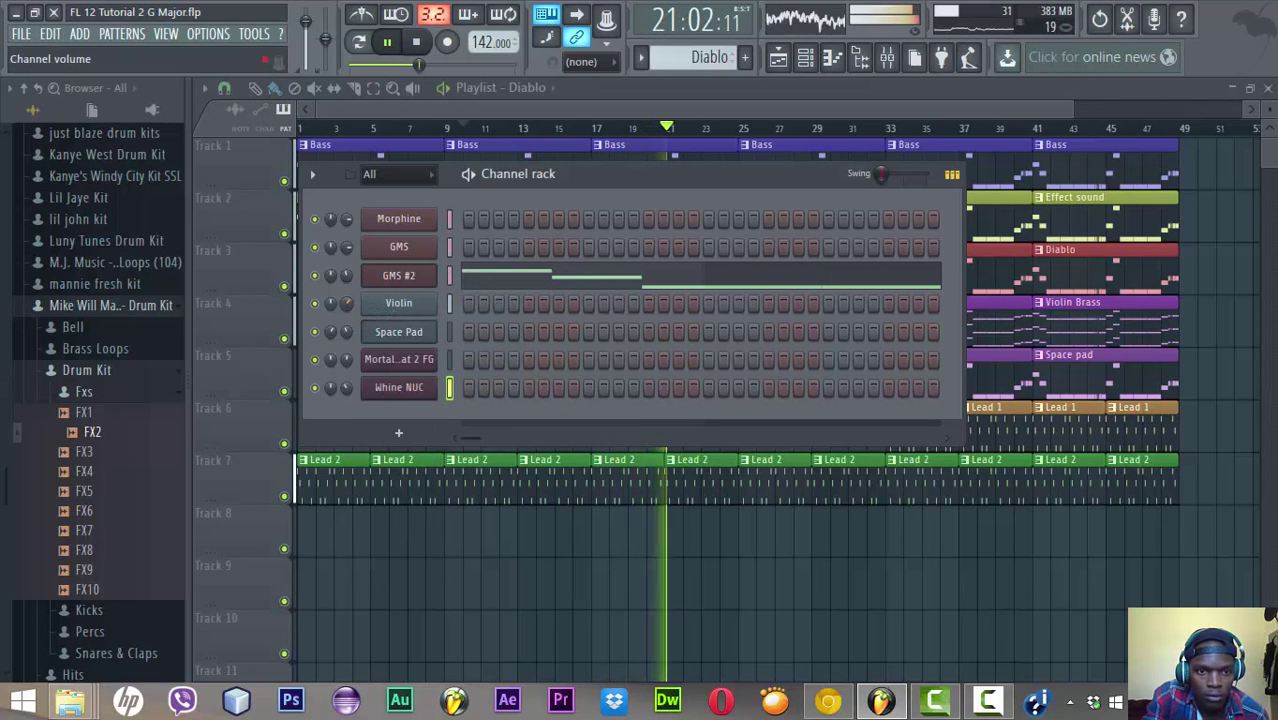
drag(345, 303, 345, 345)
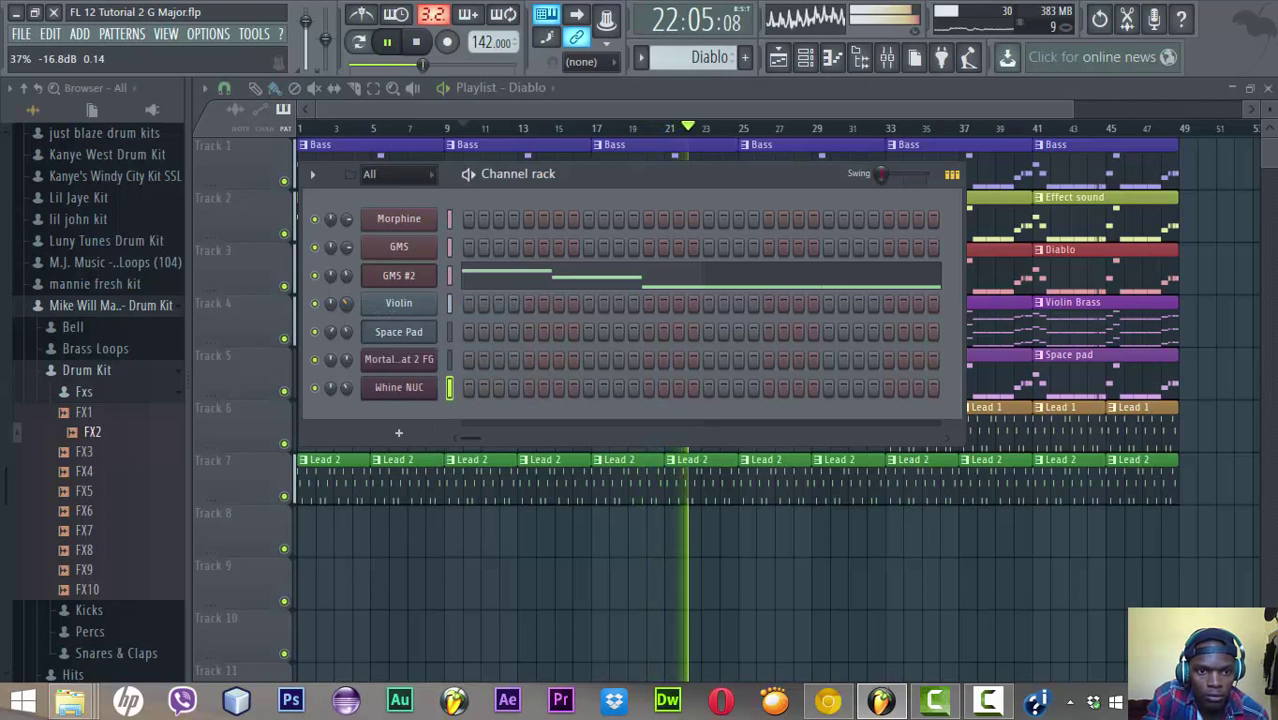
Set the Whine NUC channel volume to about 34% and save the project
drag(346, 220, 346, 242)
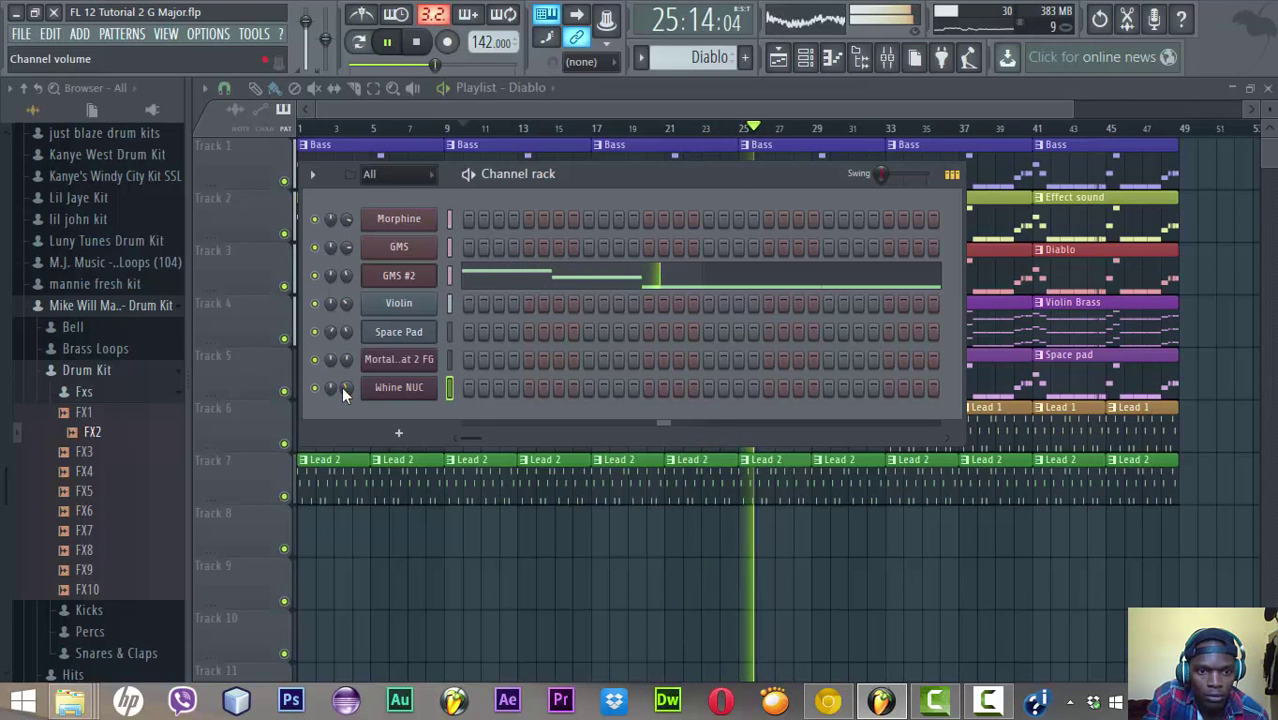
mouse_move(341, 386)
mouse_down()
mouse_move(341, 420)
mouse_move(346, 385)
mouse_up()
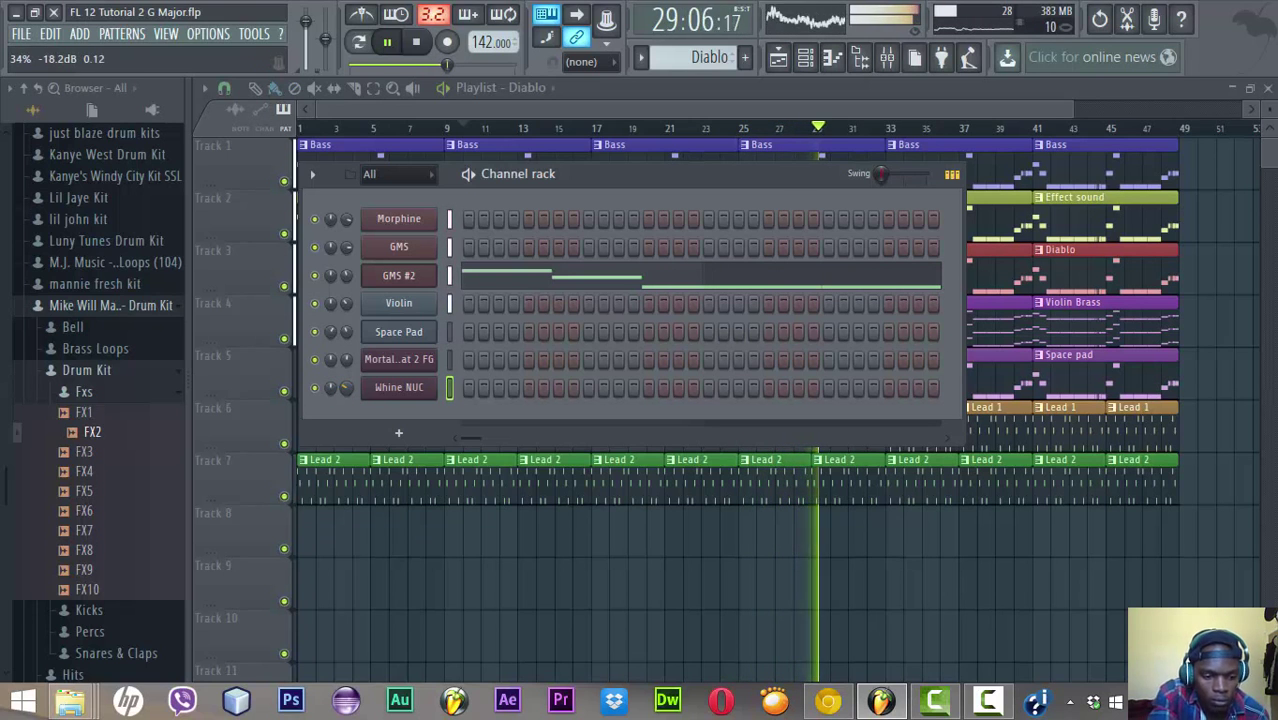
key(ctrl+s)
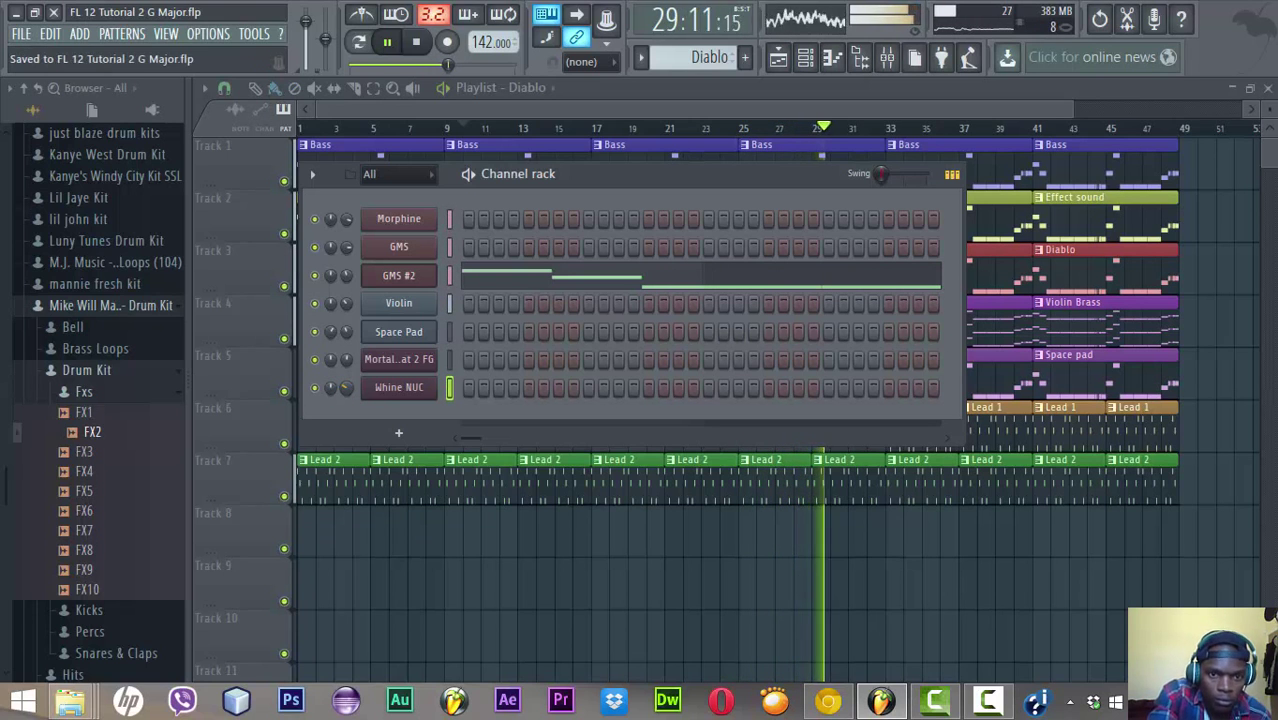
Replay the song from the start while adjusting the Whine NUC volume, and make Bass the current pattern
click(415, 48)
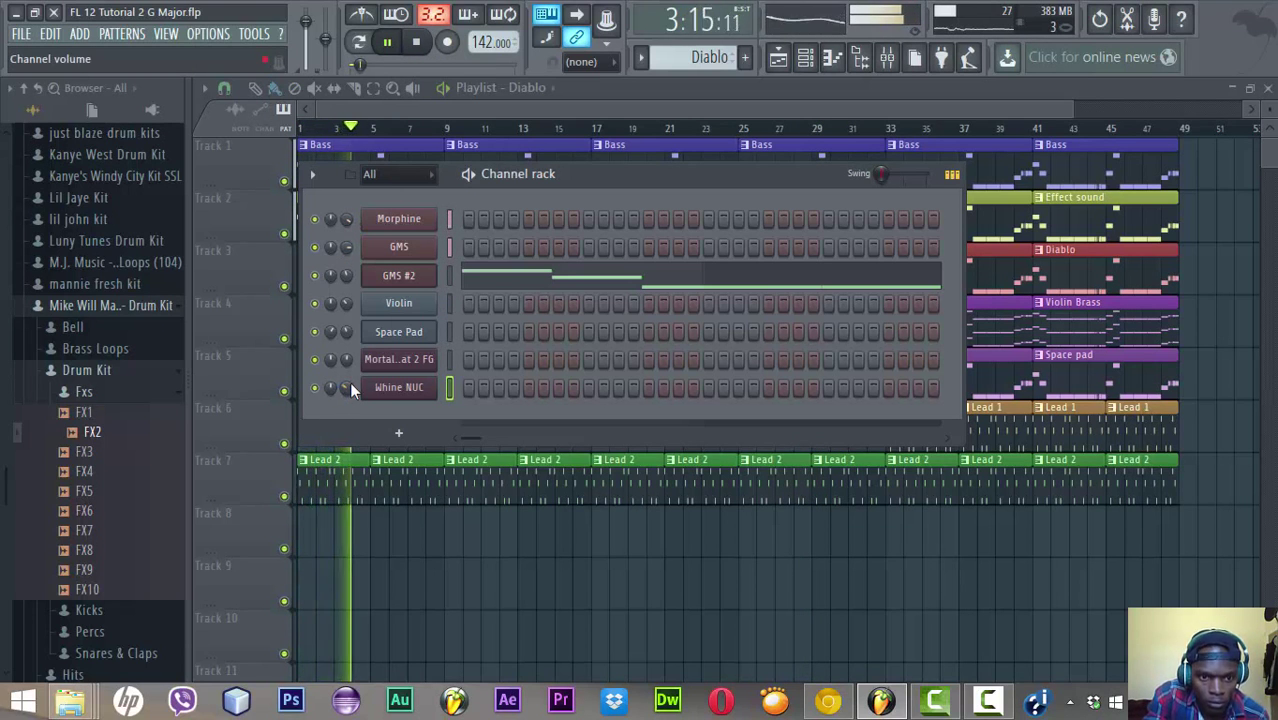
drag(349, 381, 349, 420)
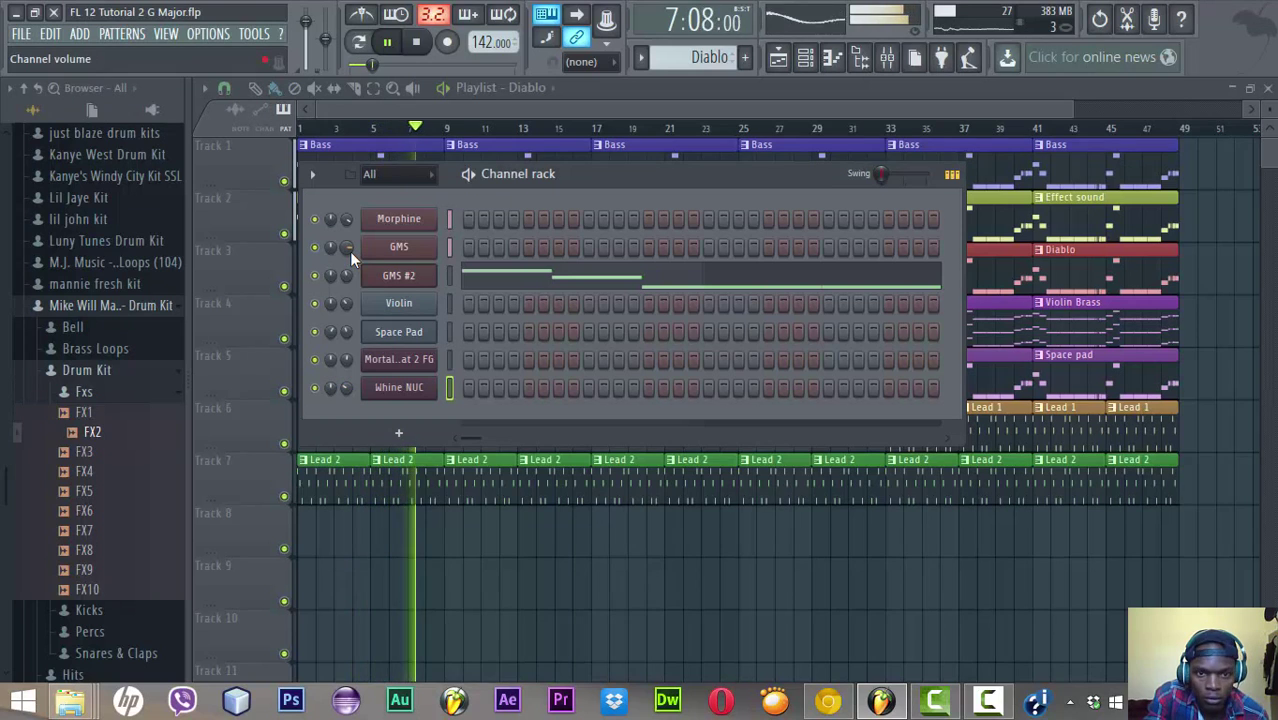
drag(652, 64, 652, 78)
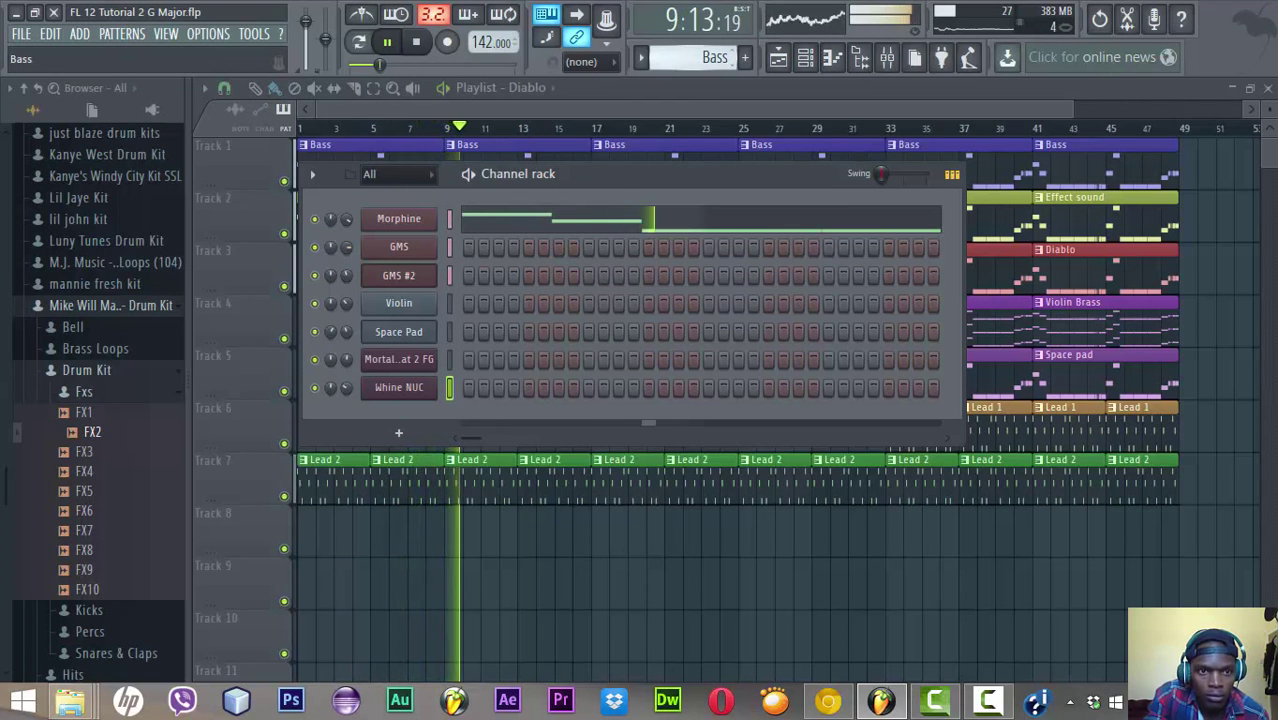
click(619, 110)
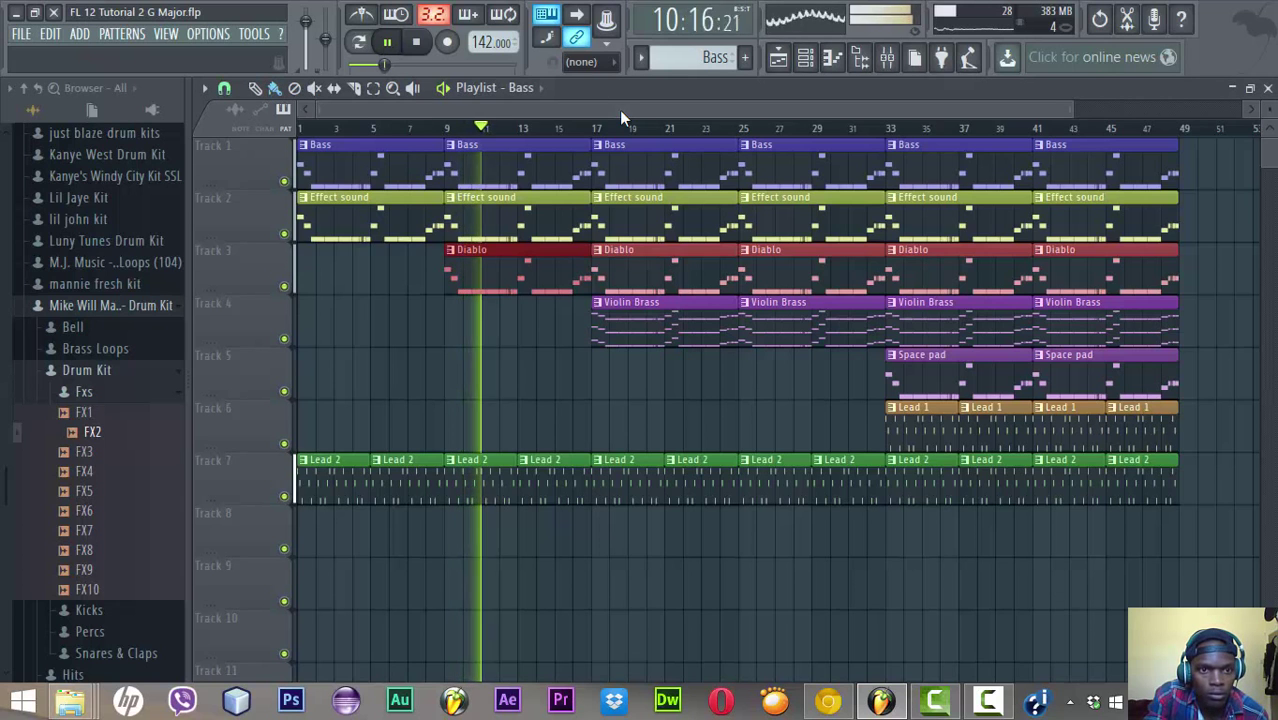
Set the GMS #2 channel volume to about 64% in the channel rack and replay the song from the start
click(778, 57)
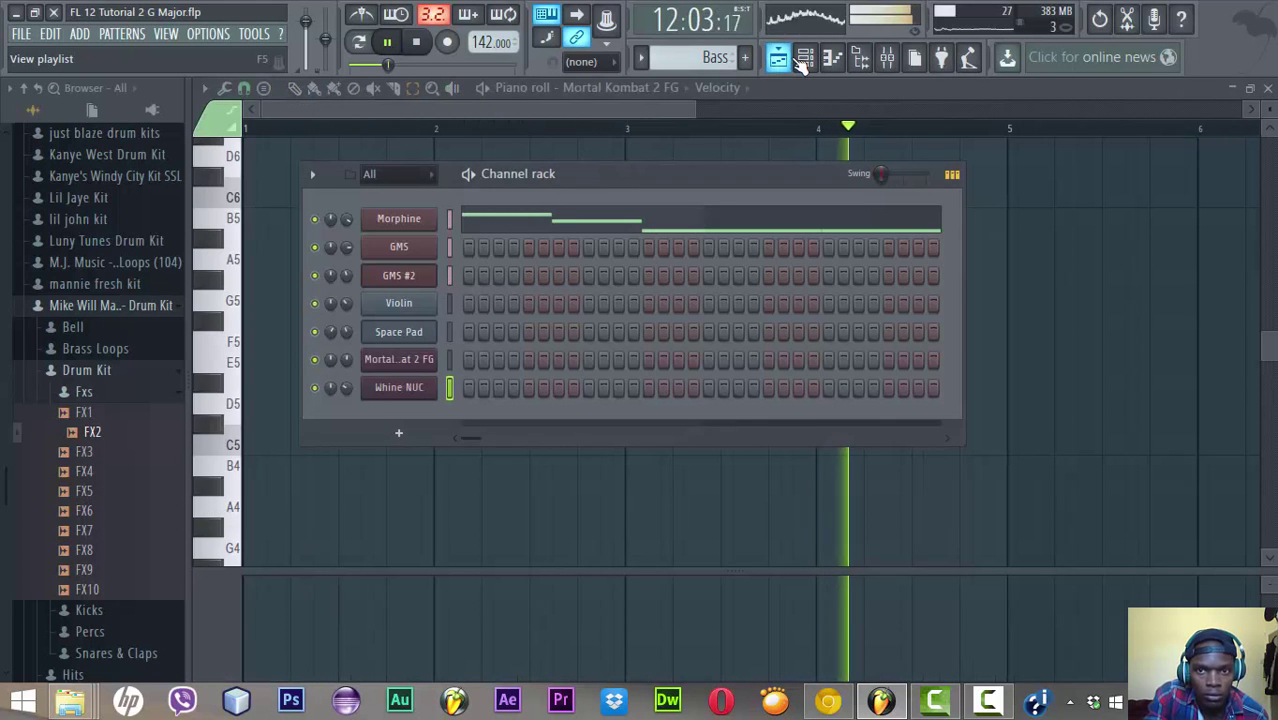
click(806, 58)
click(806, 58)
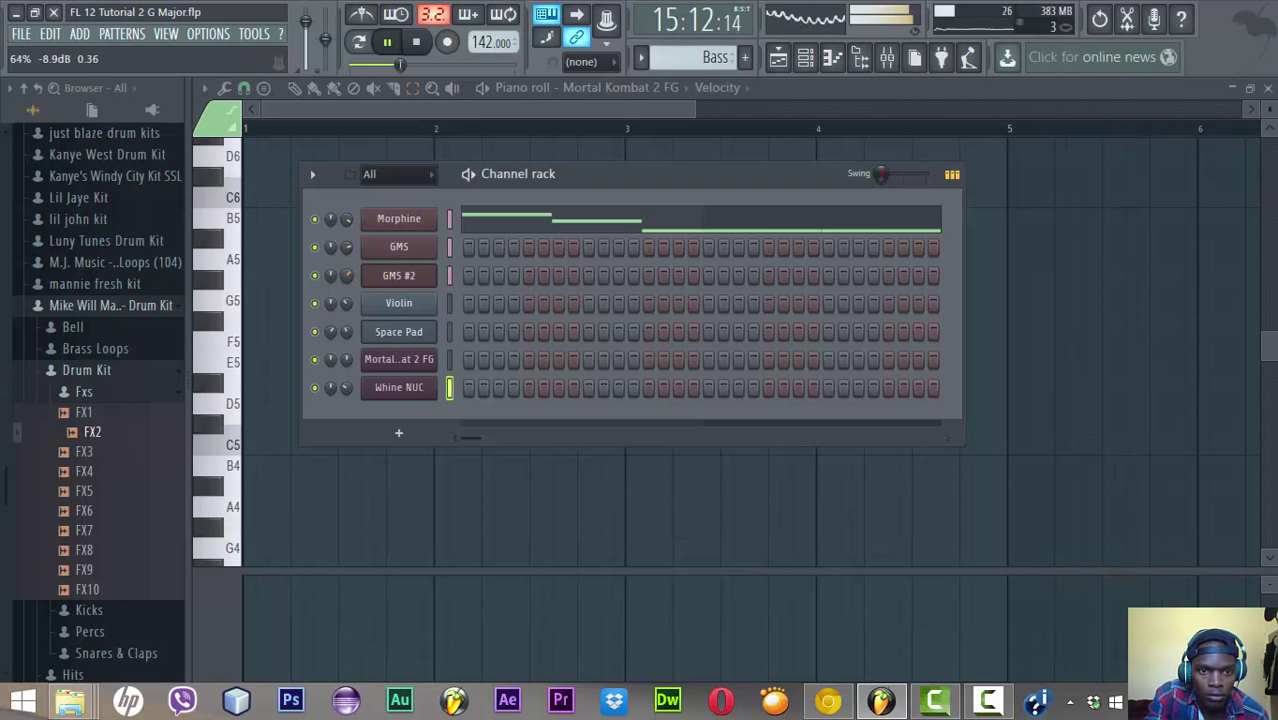
key(space)
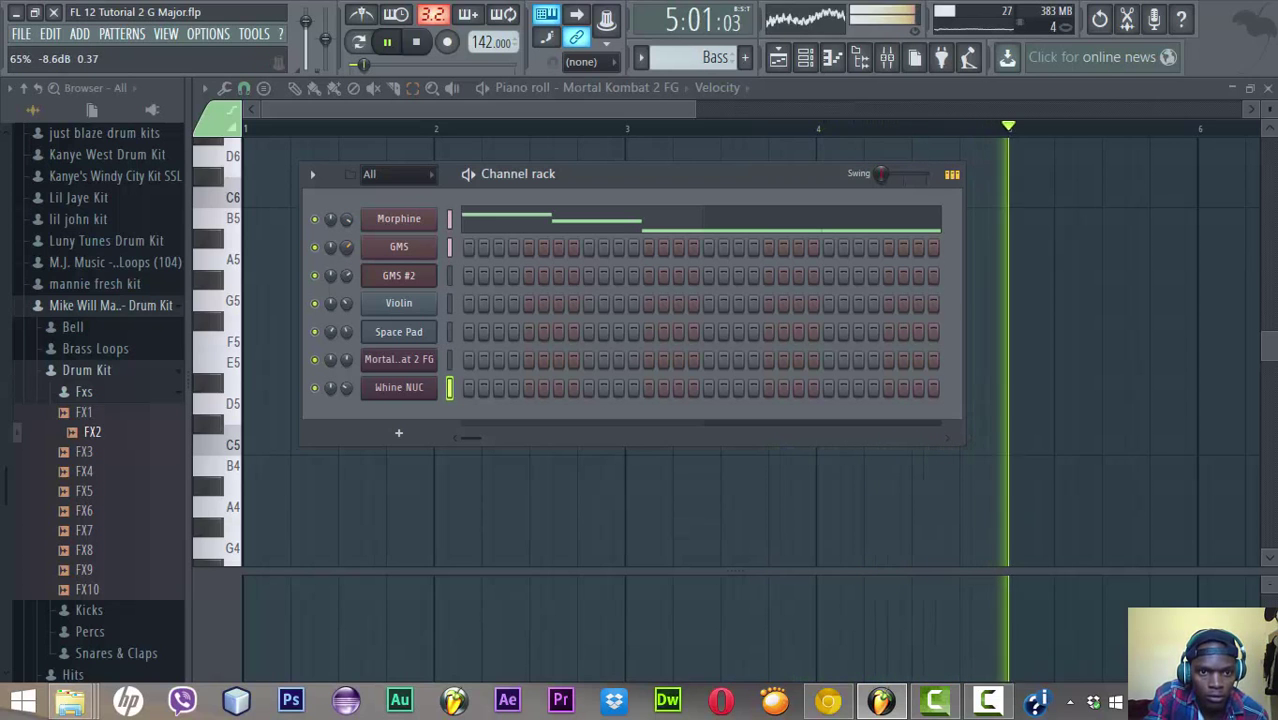
Set the GMS #2 channel volume to about 68% at full system volume and save the project
click(345, 273)
key(ctrl+s)
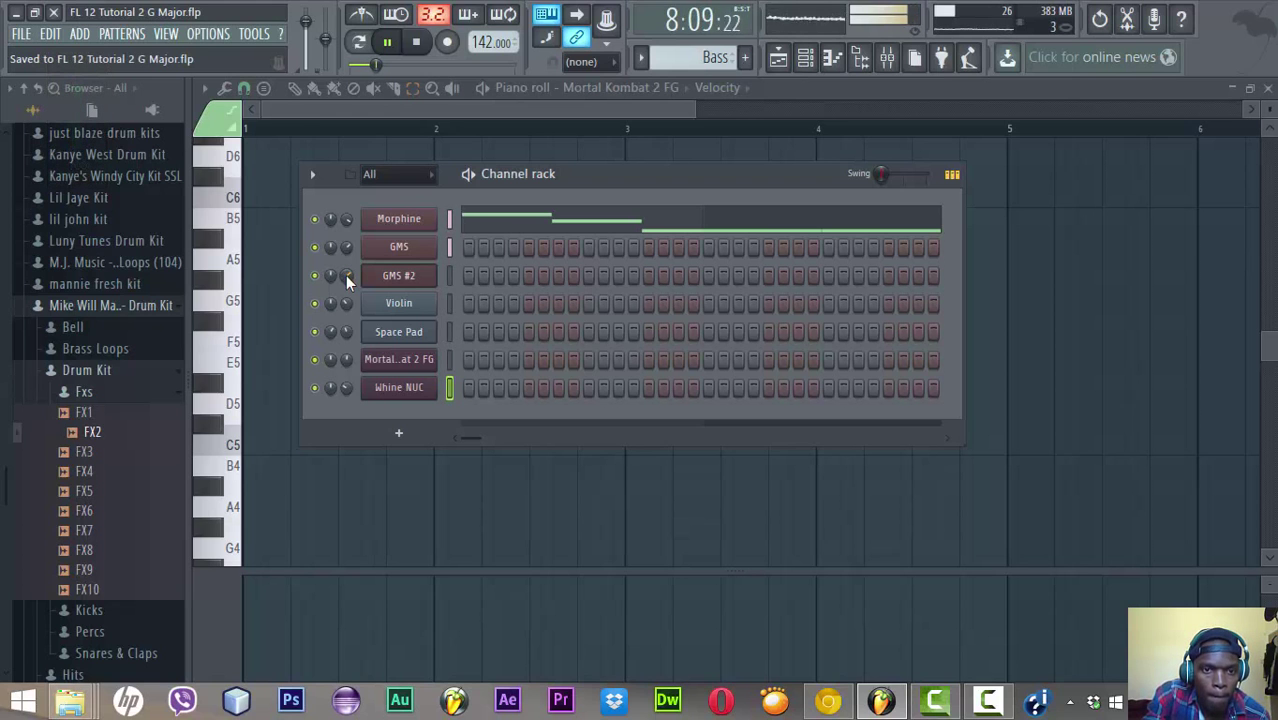
drag(345, 275, 345, 289)
key(XF86AudioRaiseVolume)
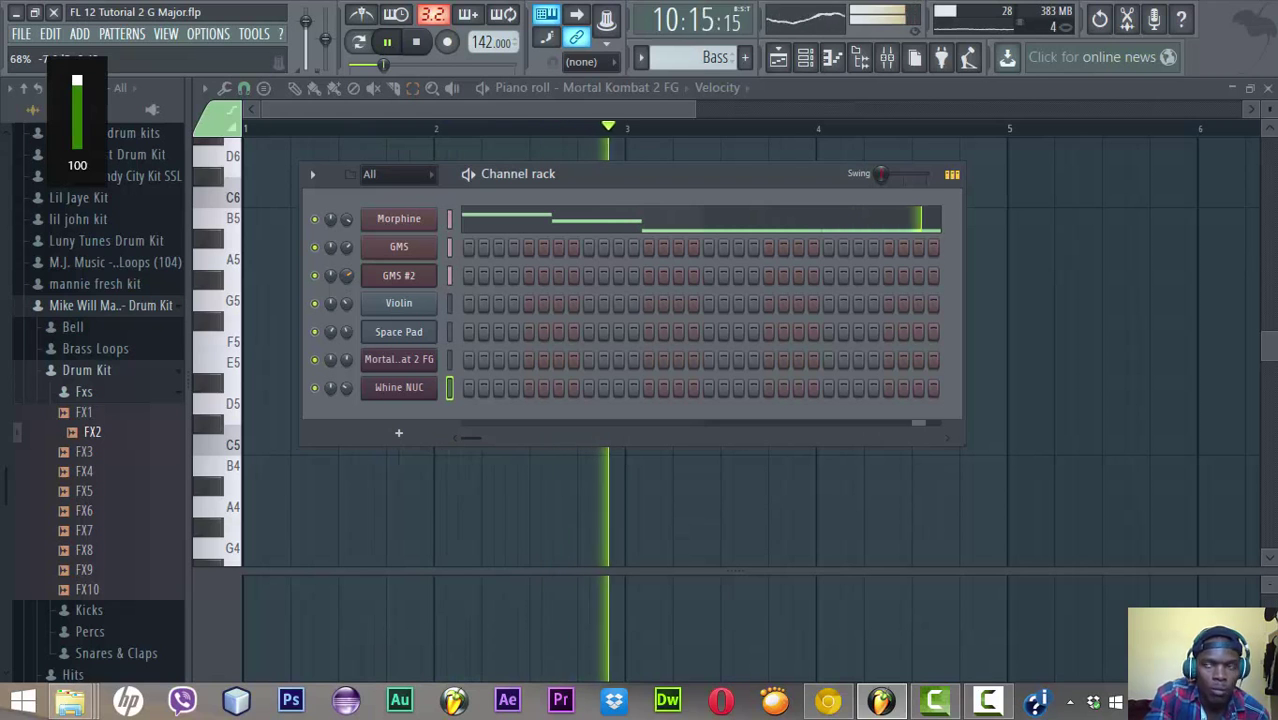
key(ctrl+s)
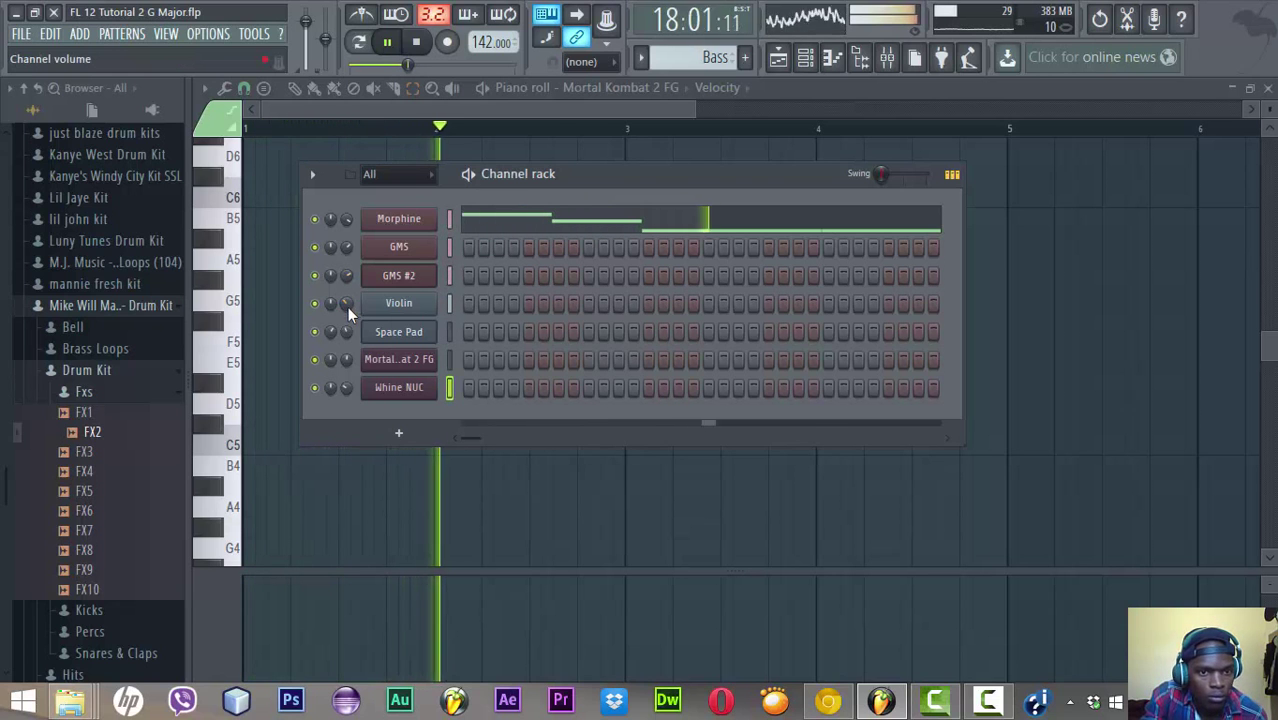
Set the Violin channel volume to about 40% while the song plays
drag(347, 307, 347, 345)
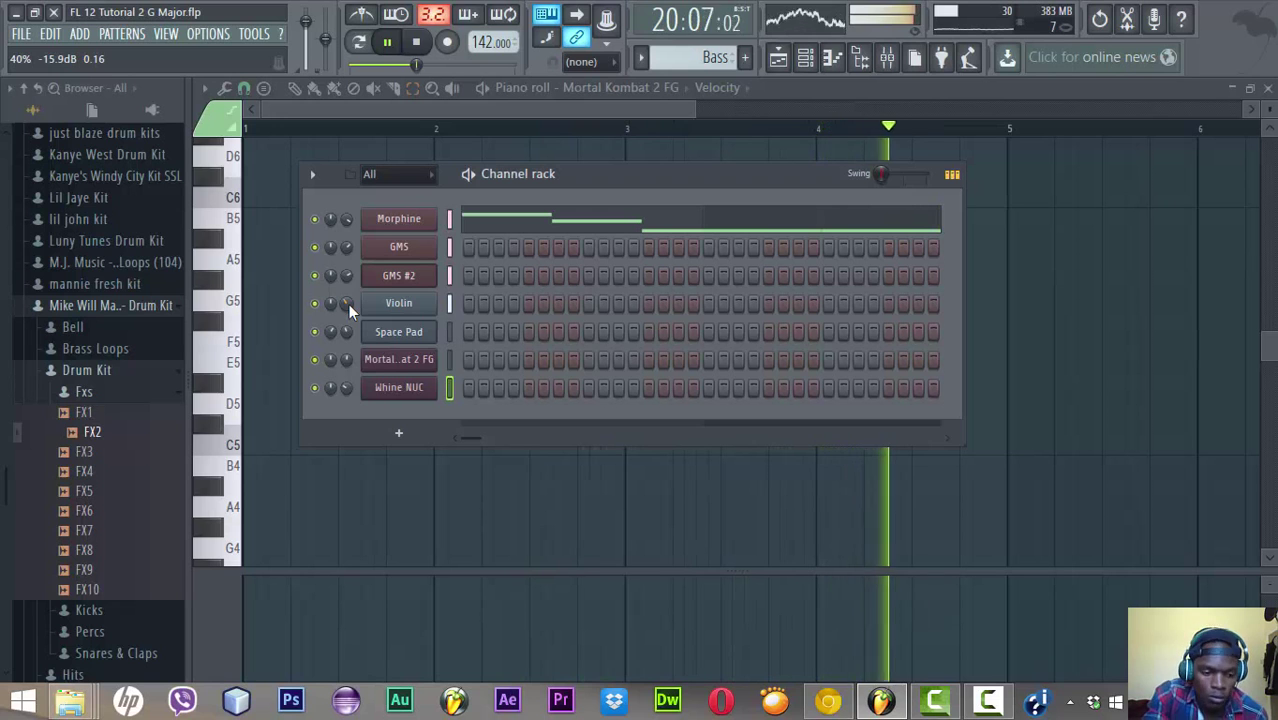
Lower the Violin channel volume to about 33% while the song plays and save the project
key(ctrl+s)
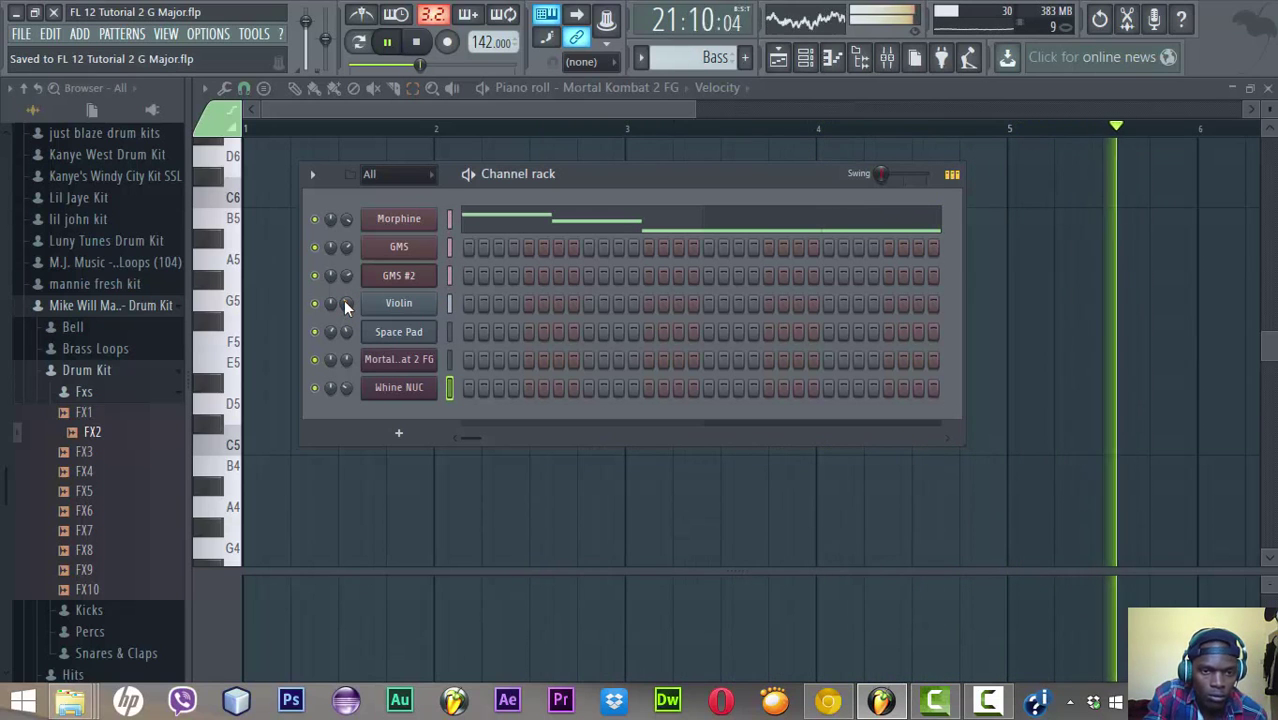
drag(343, 300, 343, 306)
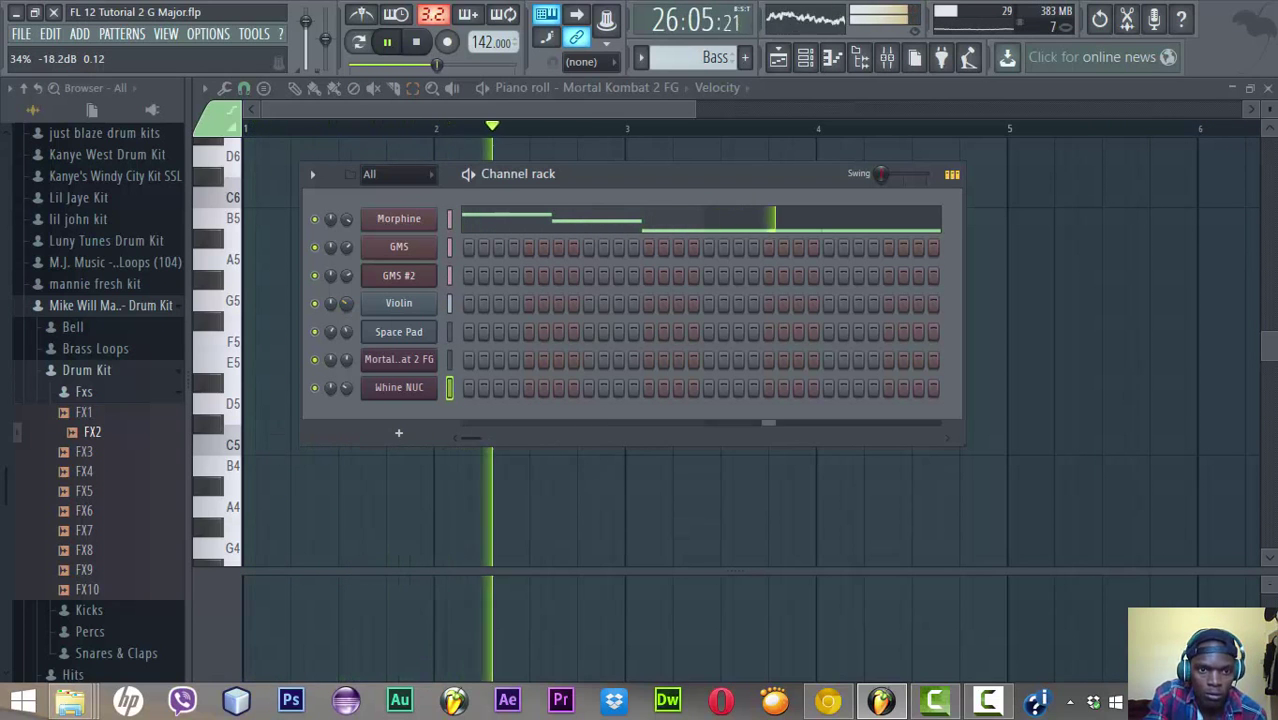
key(ctrl+s)
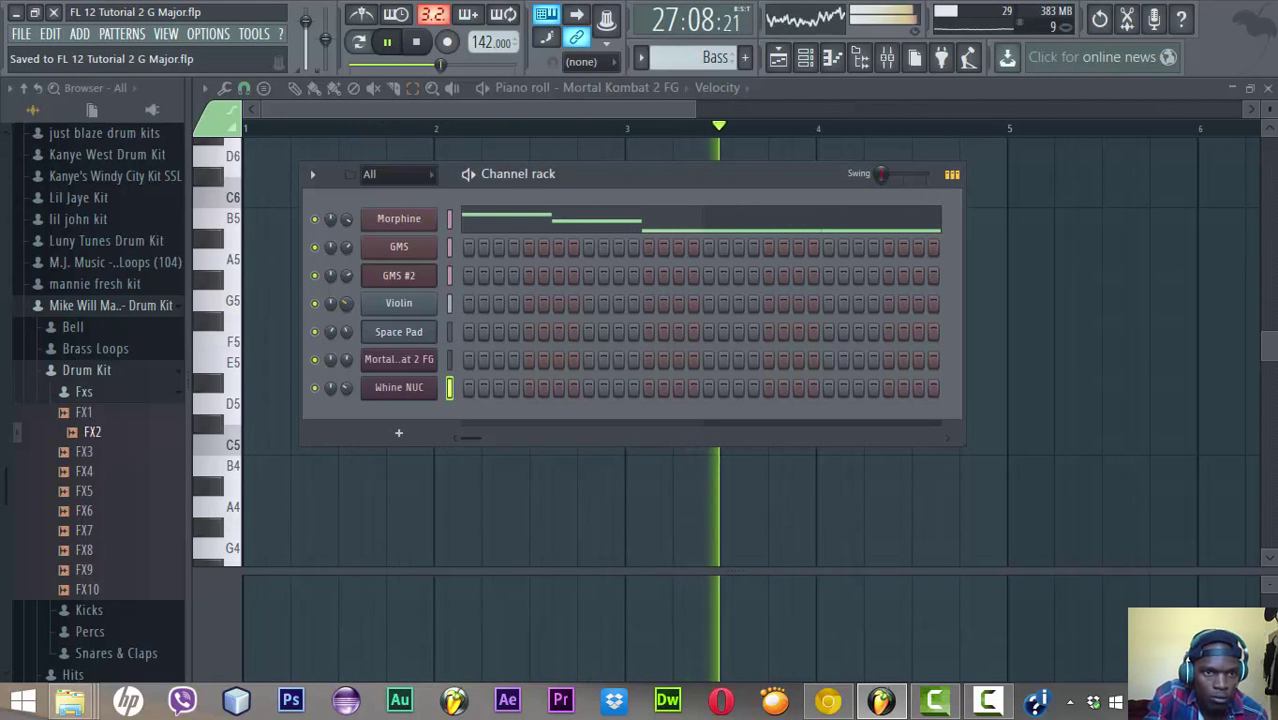
drag(343, 303, 343, 306)
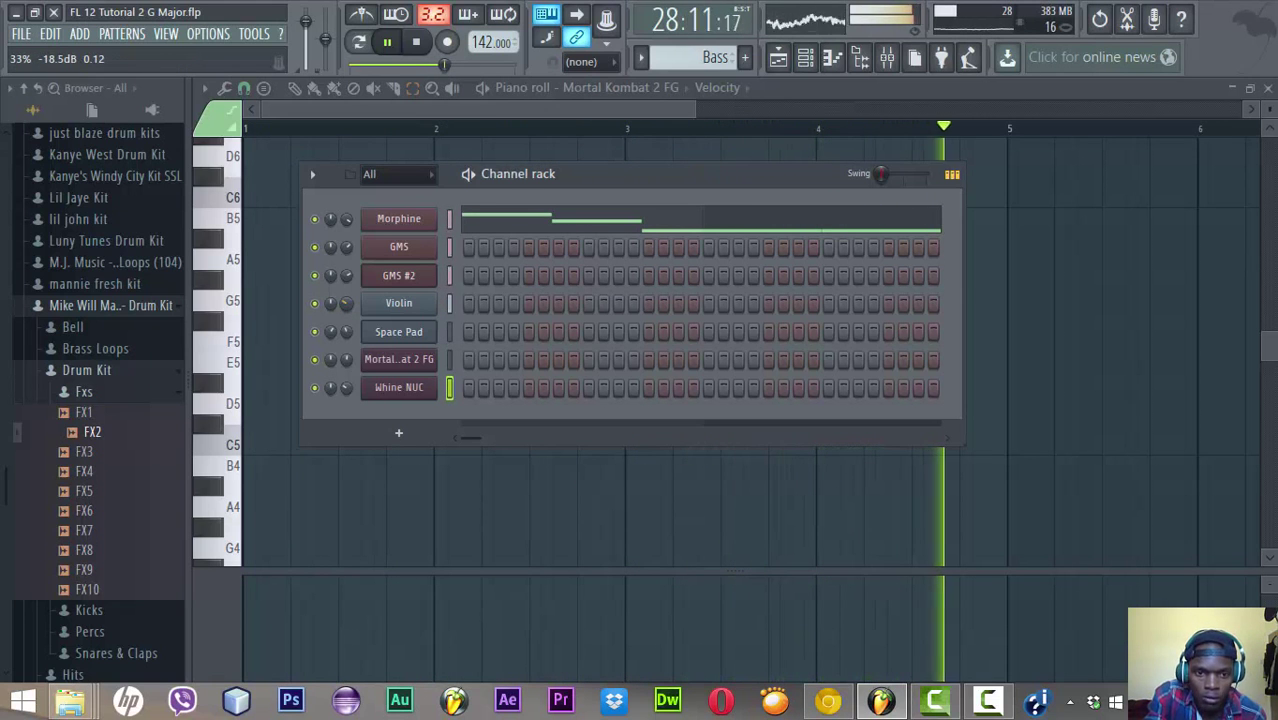
key(ctrl+s)
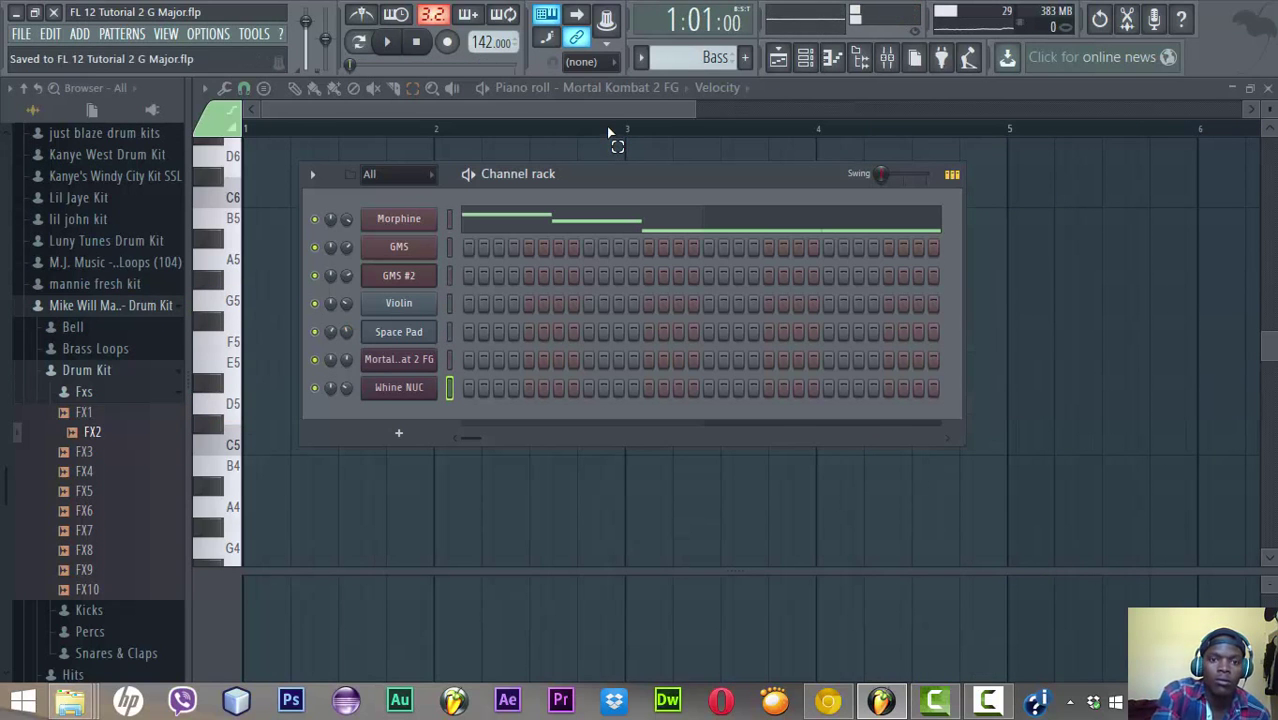
Audition the playlist arrangement briefly from bar 33, bar 25 and the song start, and save the project
click(789, 66)
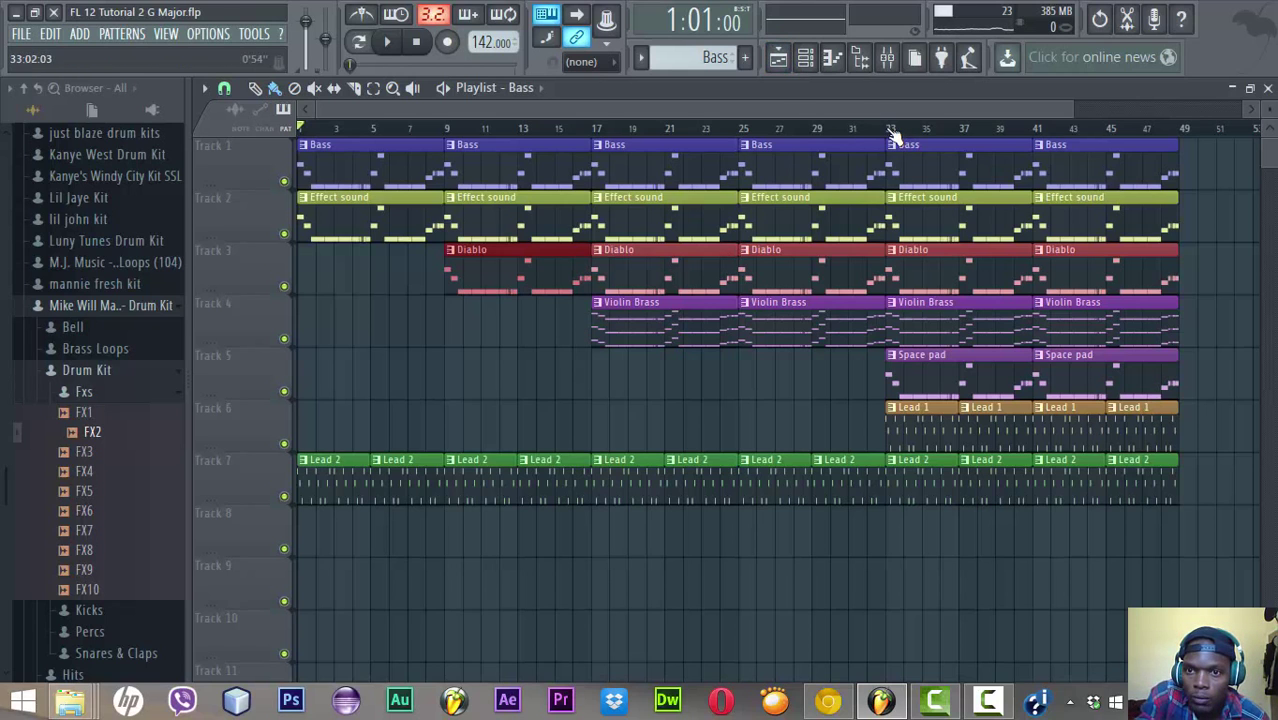
key(space)
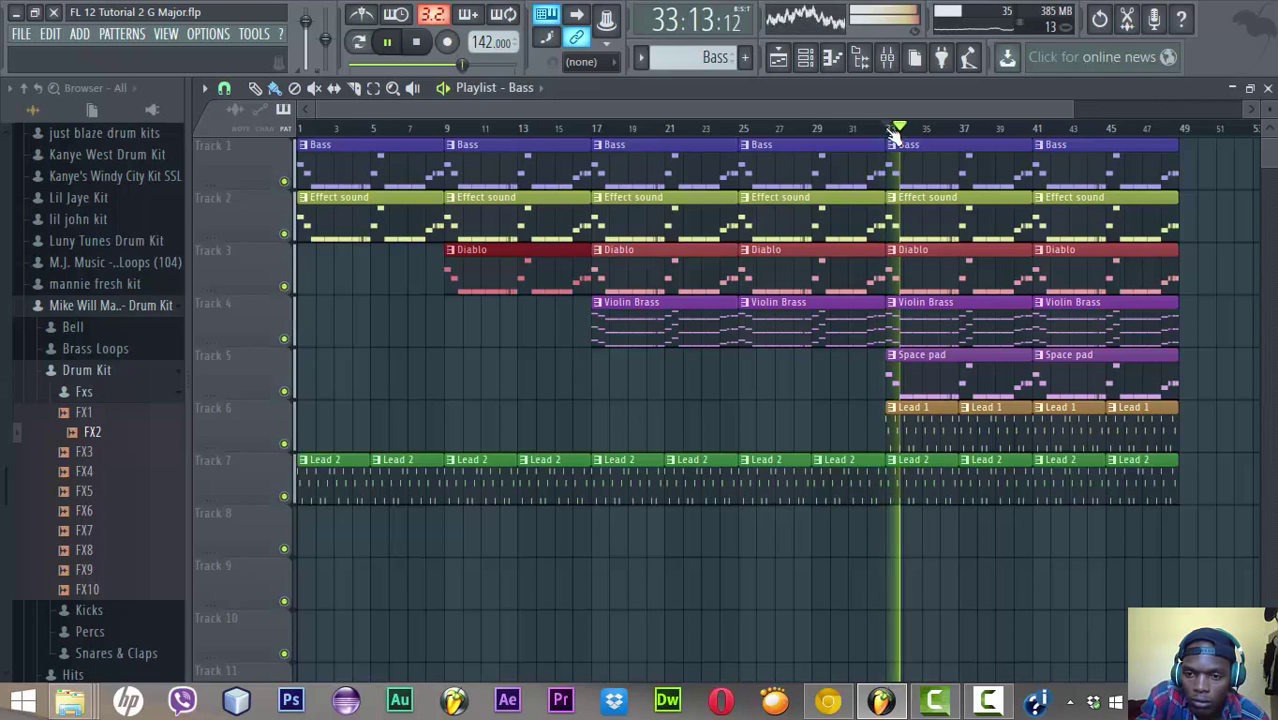
key(space)
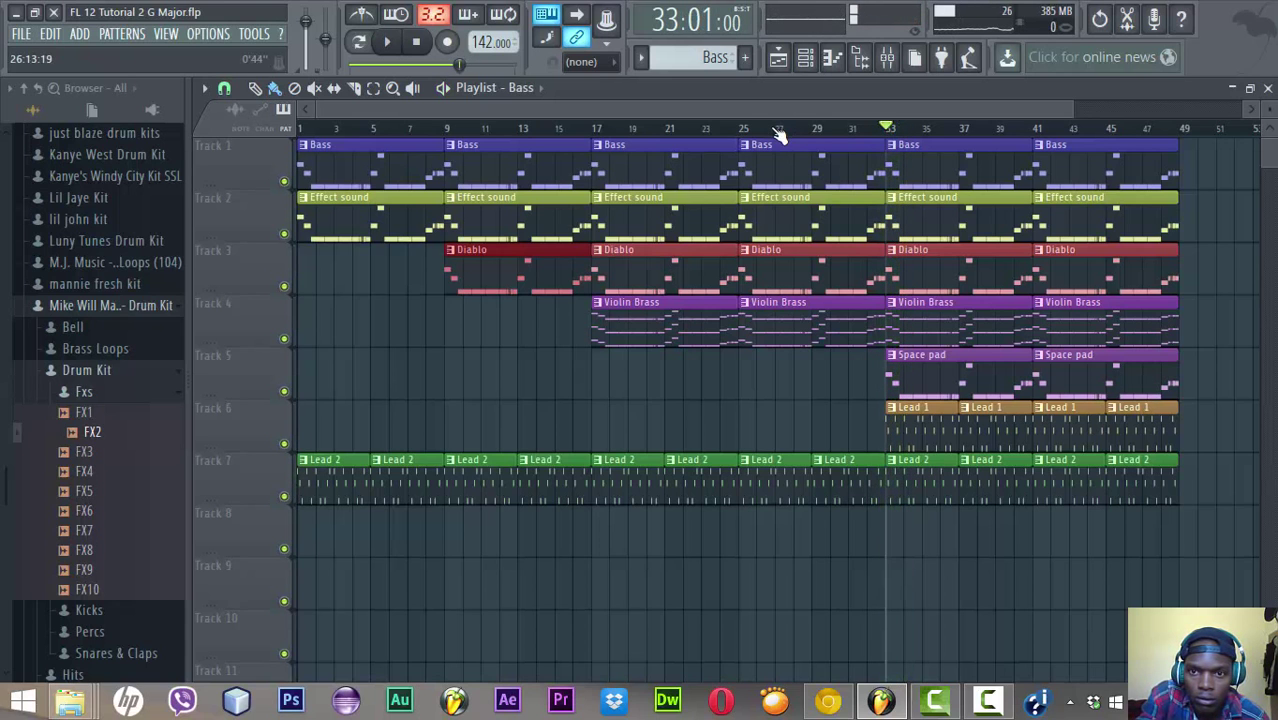
click(744, 130)
key(space)
key(space)
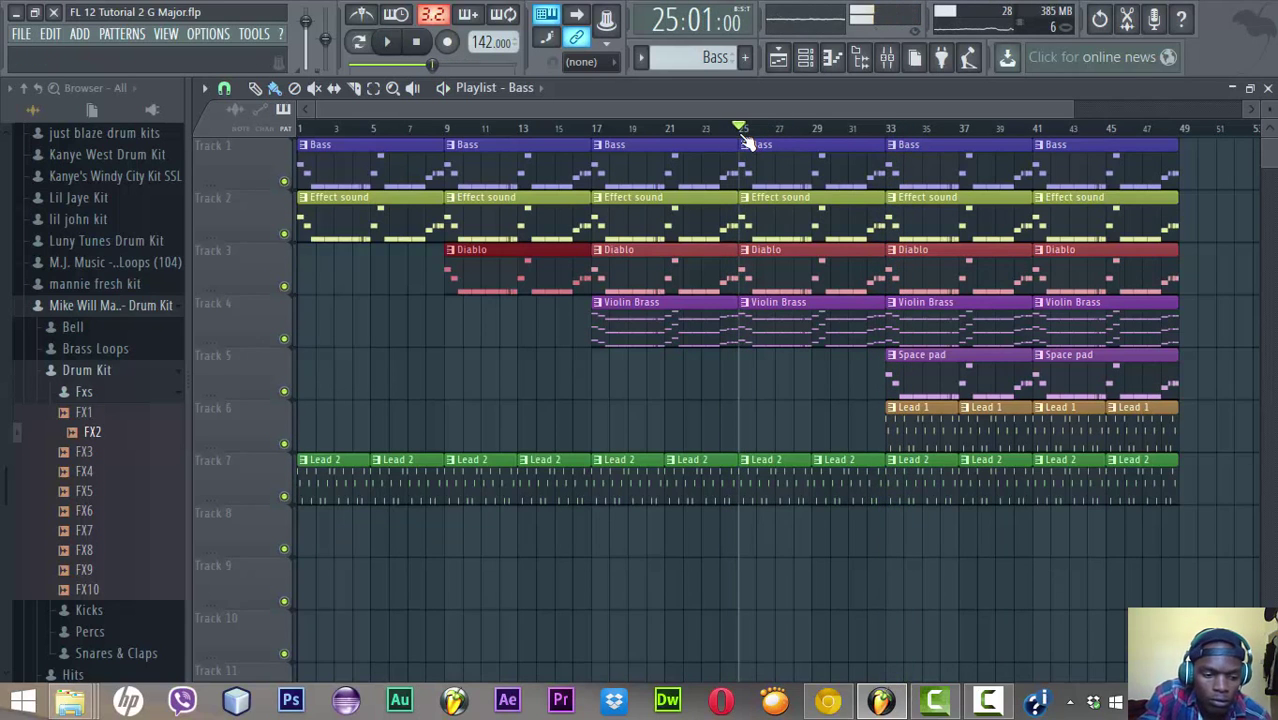
key(ctrl+s)
click(319, 131)
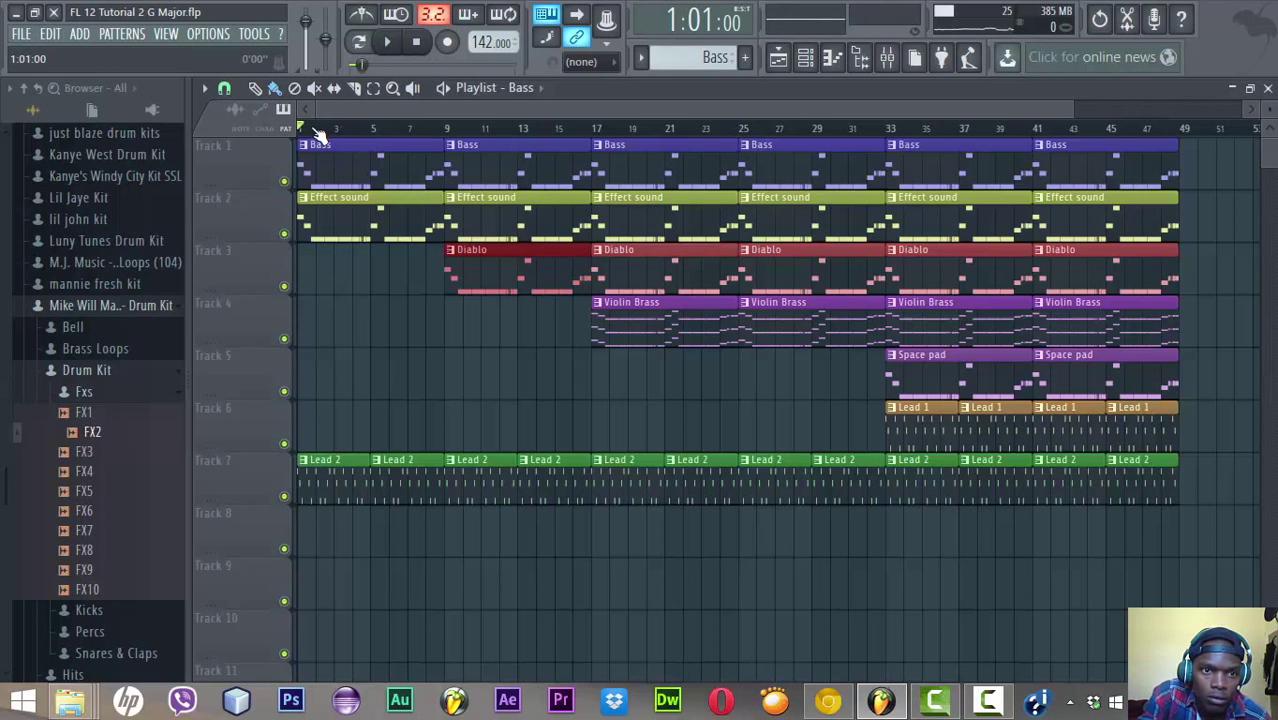
key(space)
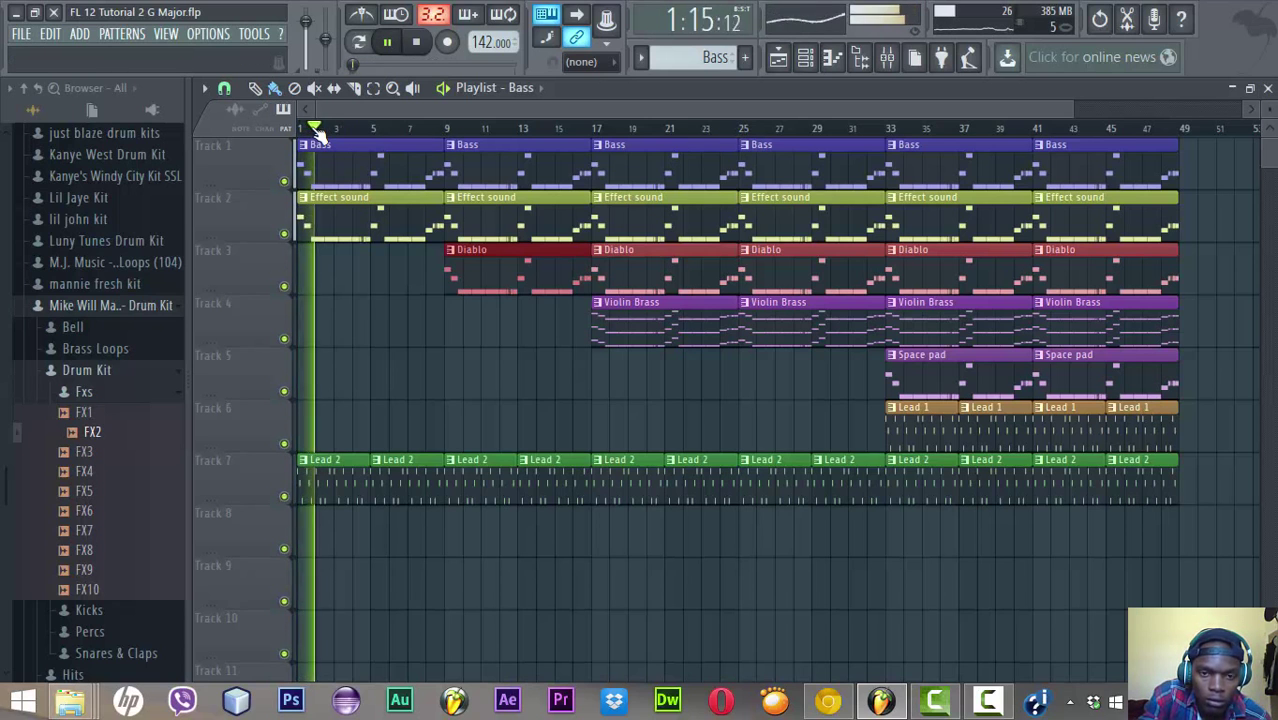
key(space)
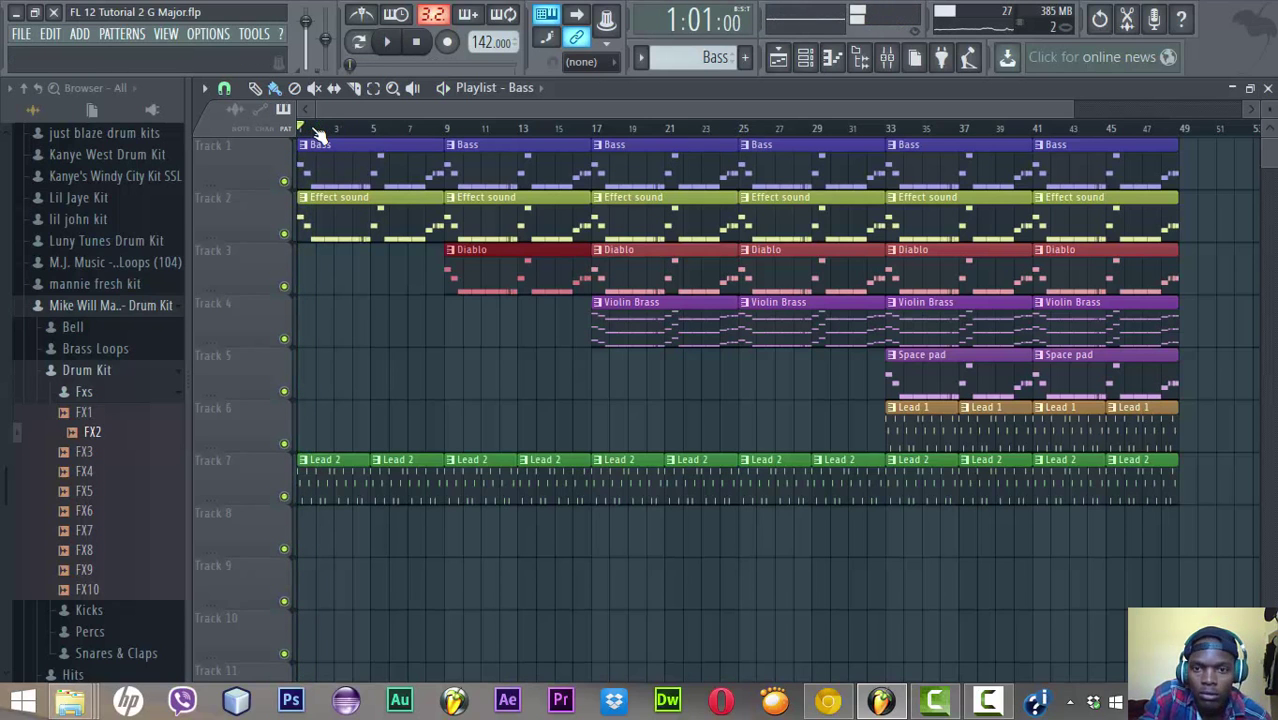
Open the Whine NUC instrument used by the Lead 2 pattern and bring up its mixer track, Insert 7
double_click(351, 486)
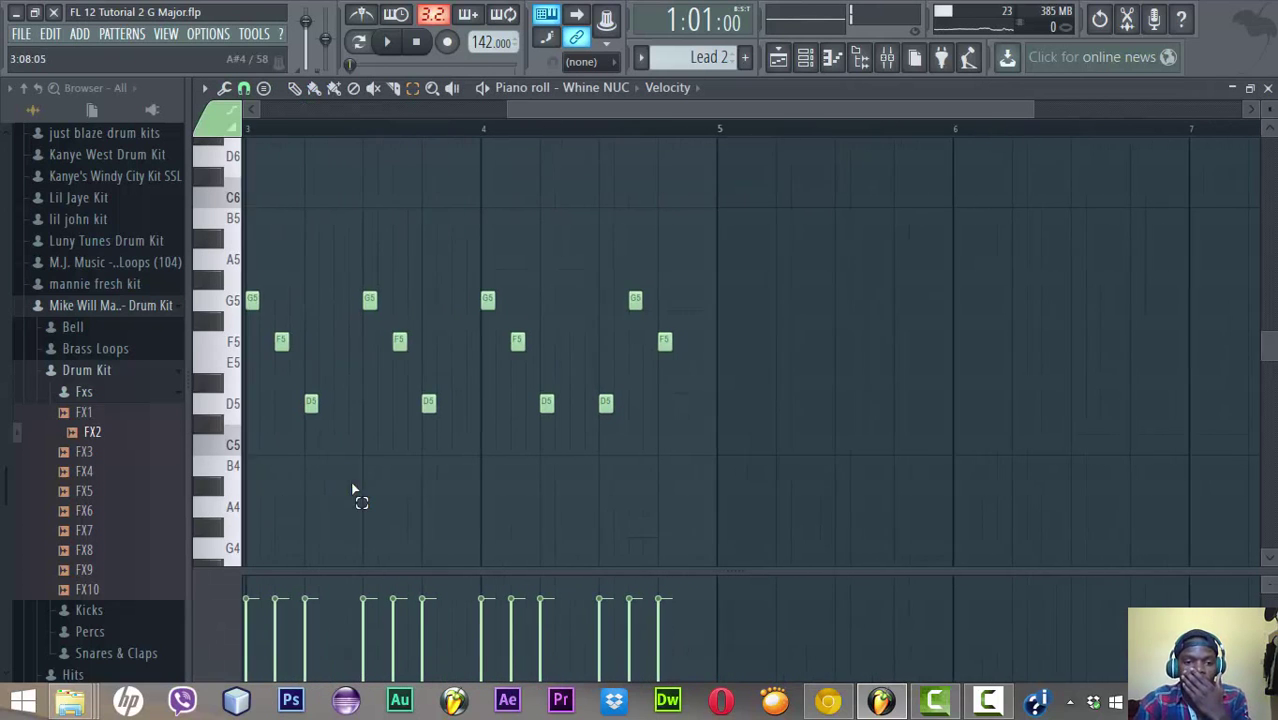
click(810, 66)
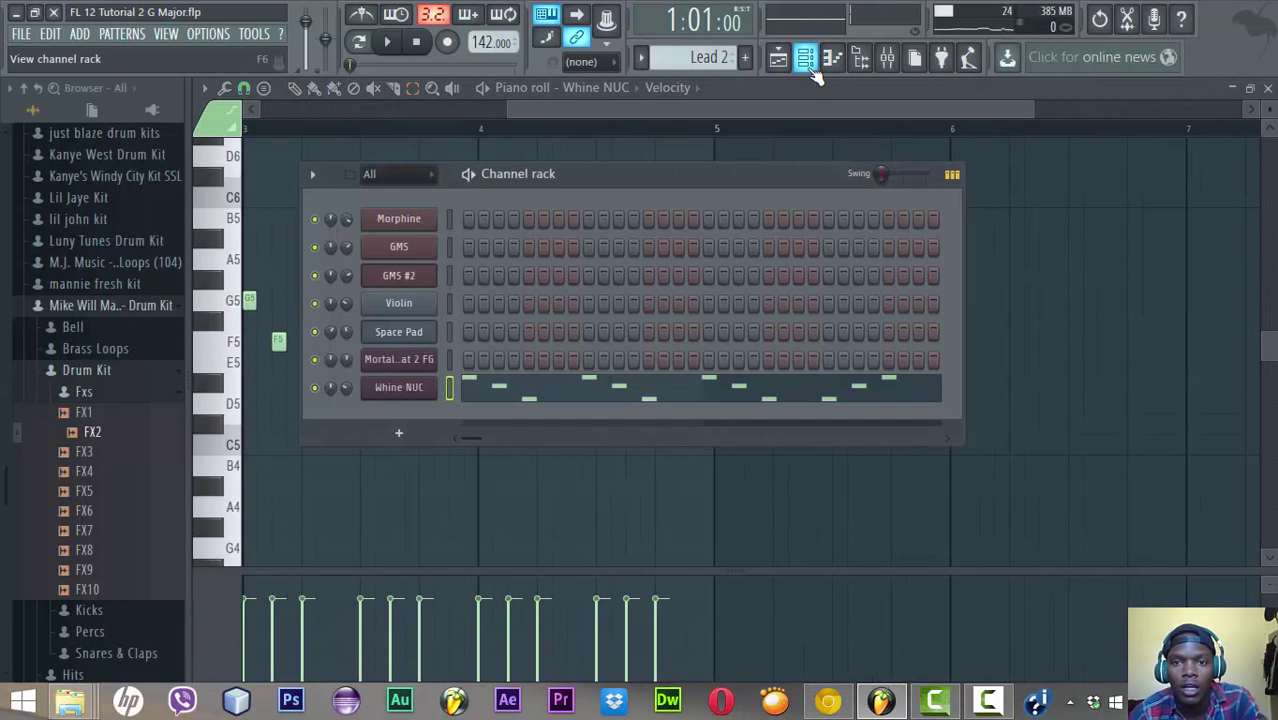
click(395, 384)
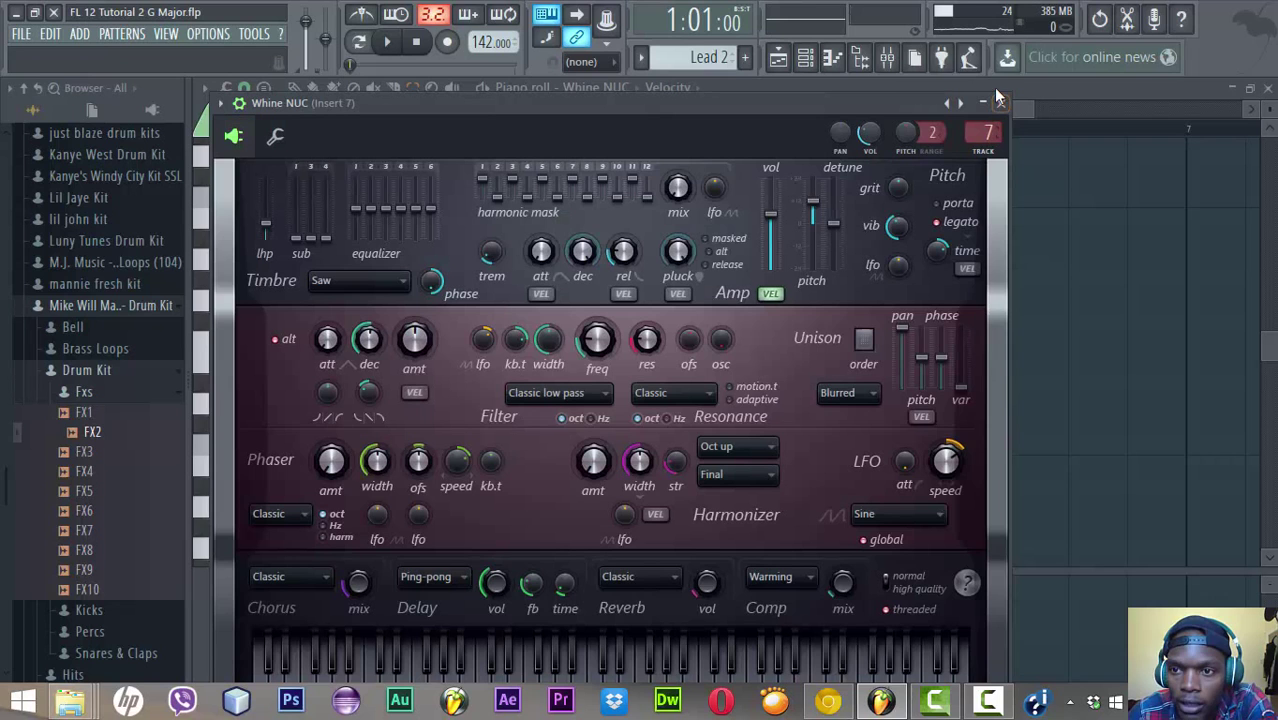
click(887, 57)
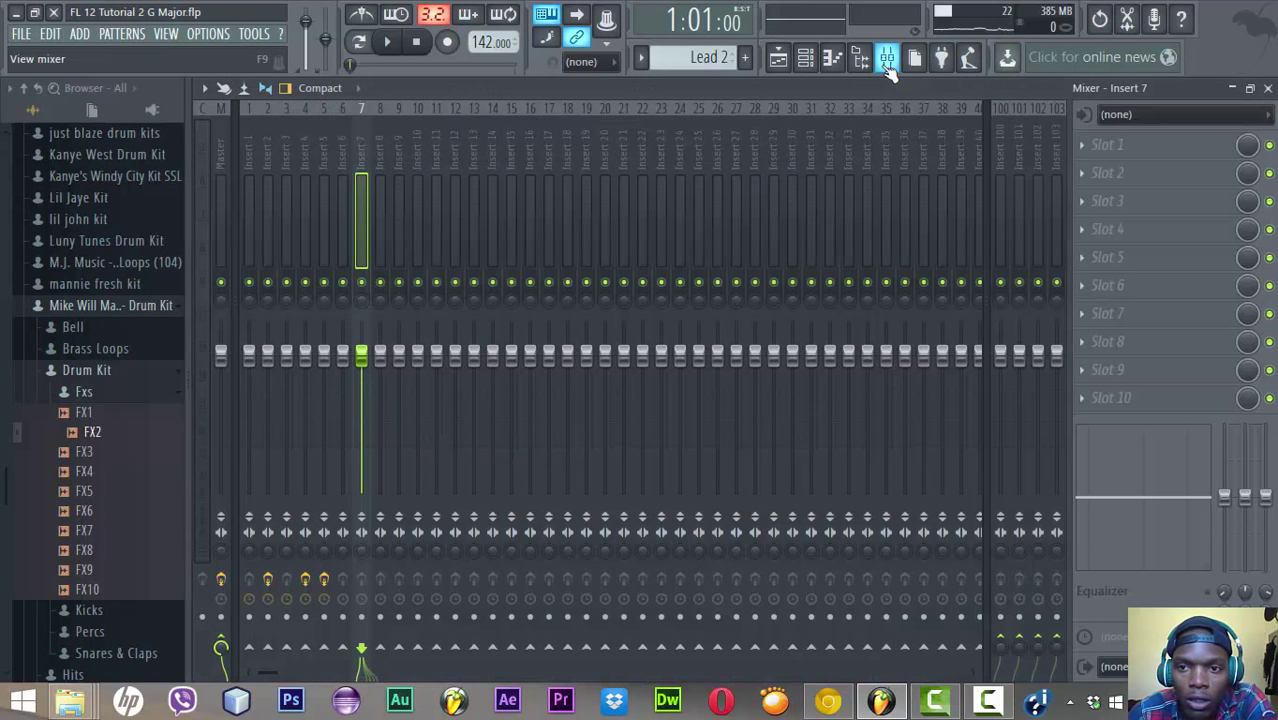
Load Fruity Multiband Compressor into slot 1 of Insert 7, audition it, and apply the Warmer preset
click(1083, 148)
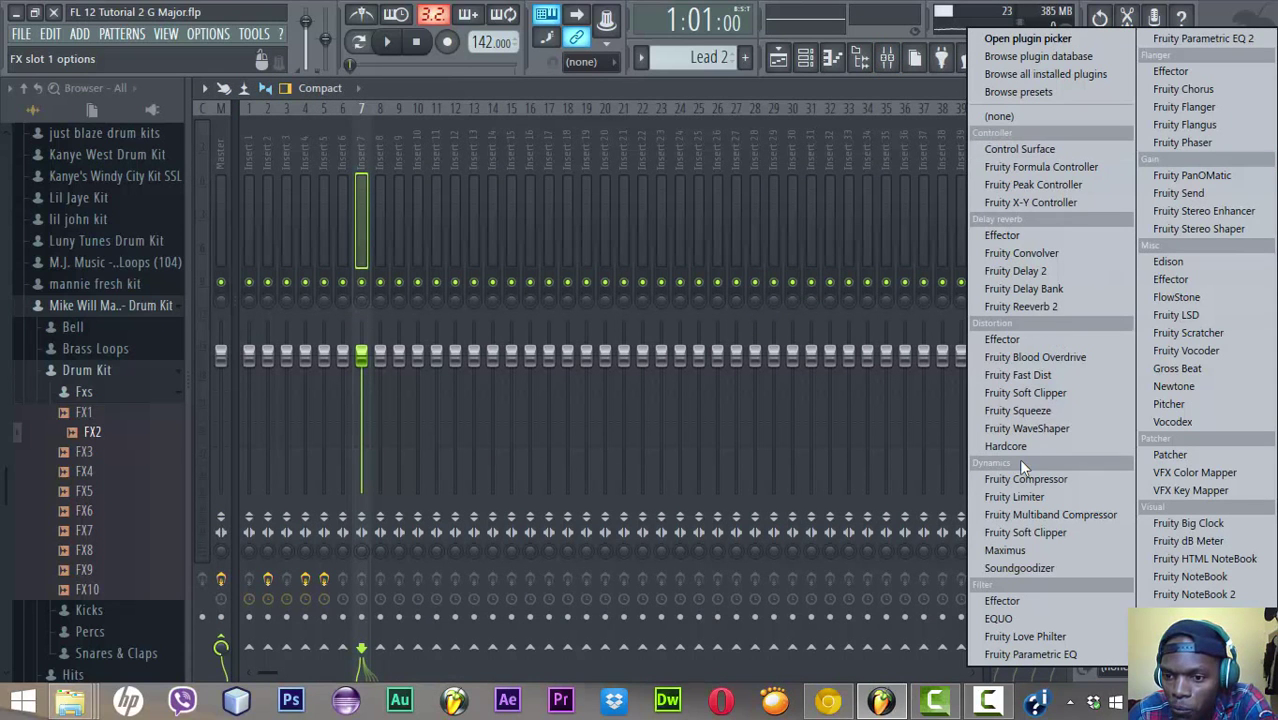
click(1035, 514)
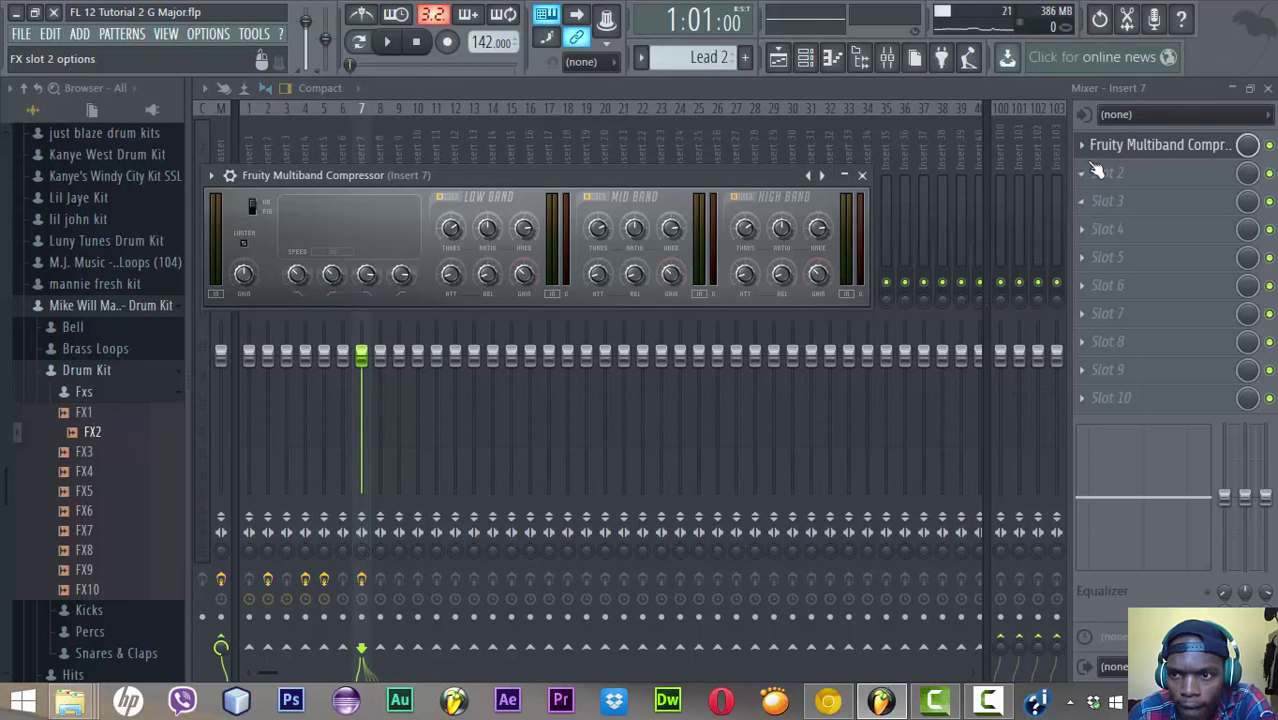
key(space)
key(space)
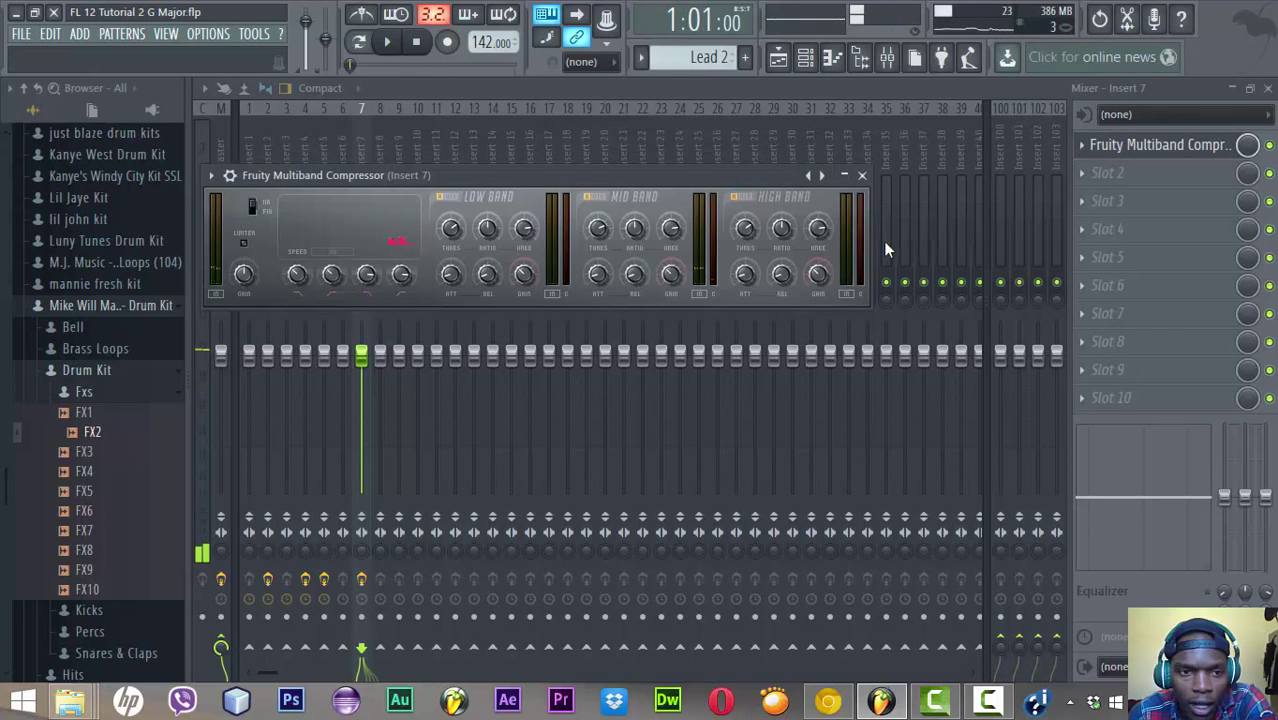
click(212, 180)
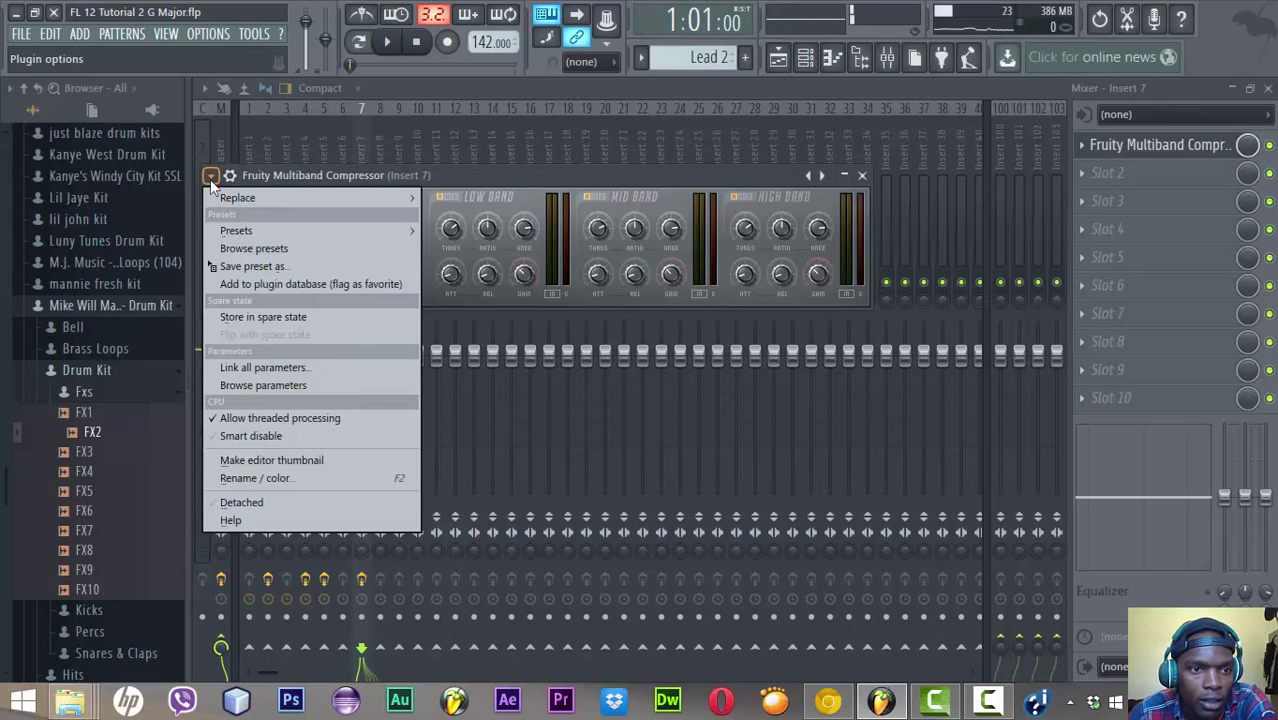
mouse_move(266, 200)
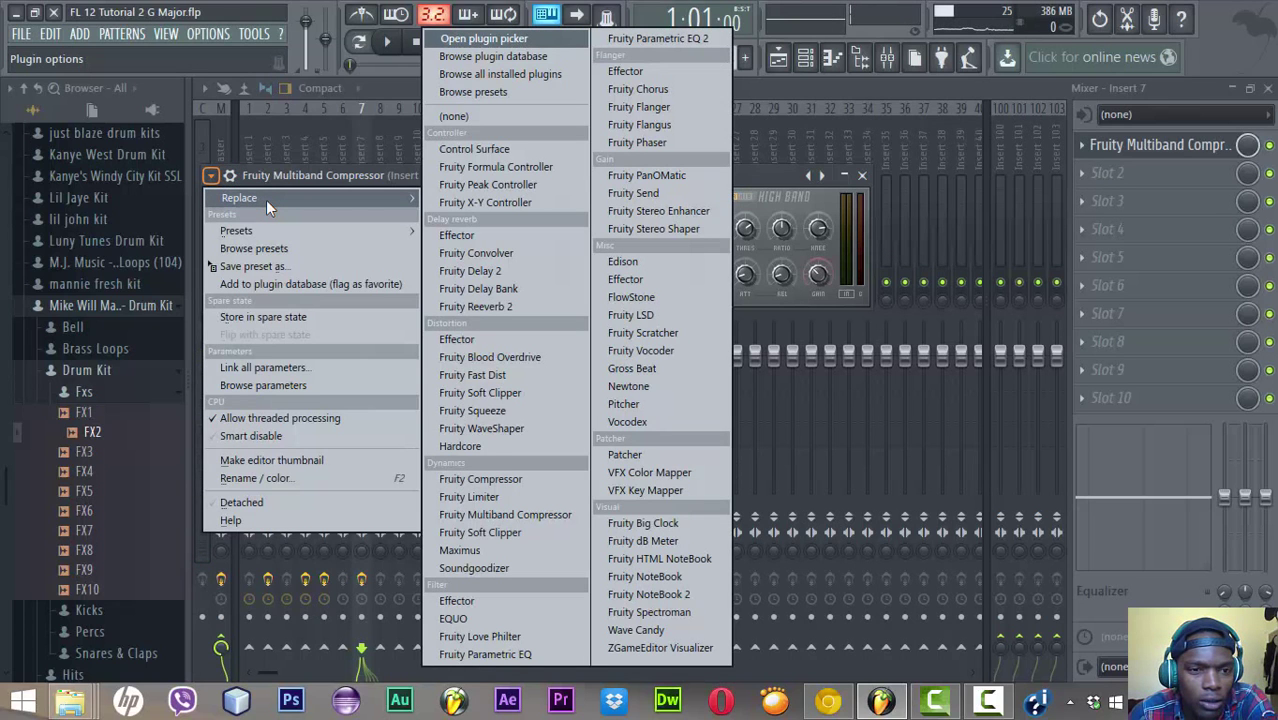
mouse_move(313, 234)
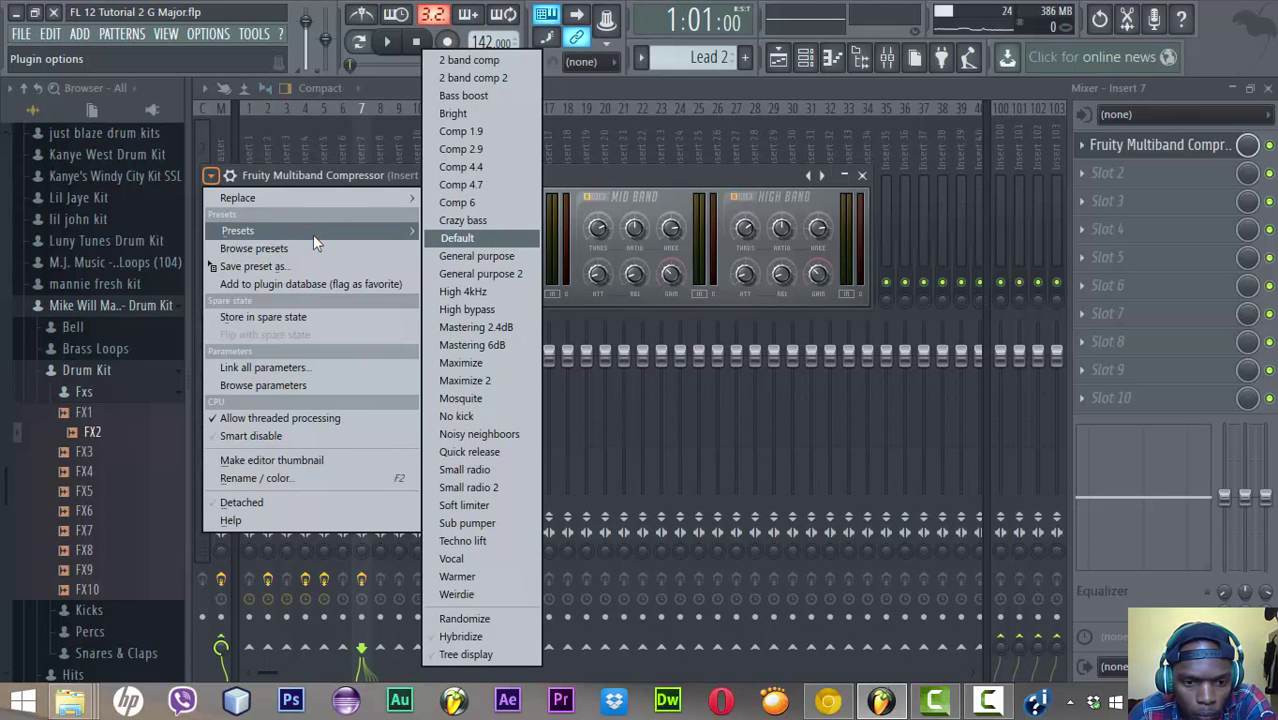
click(466, 576)
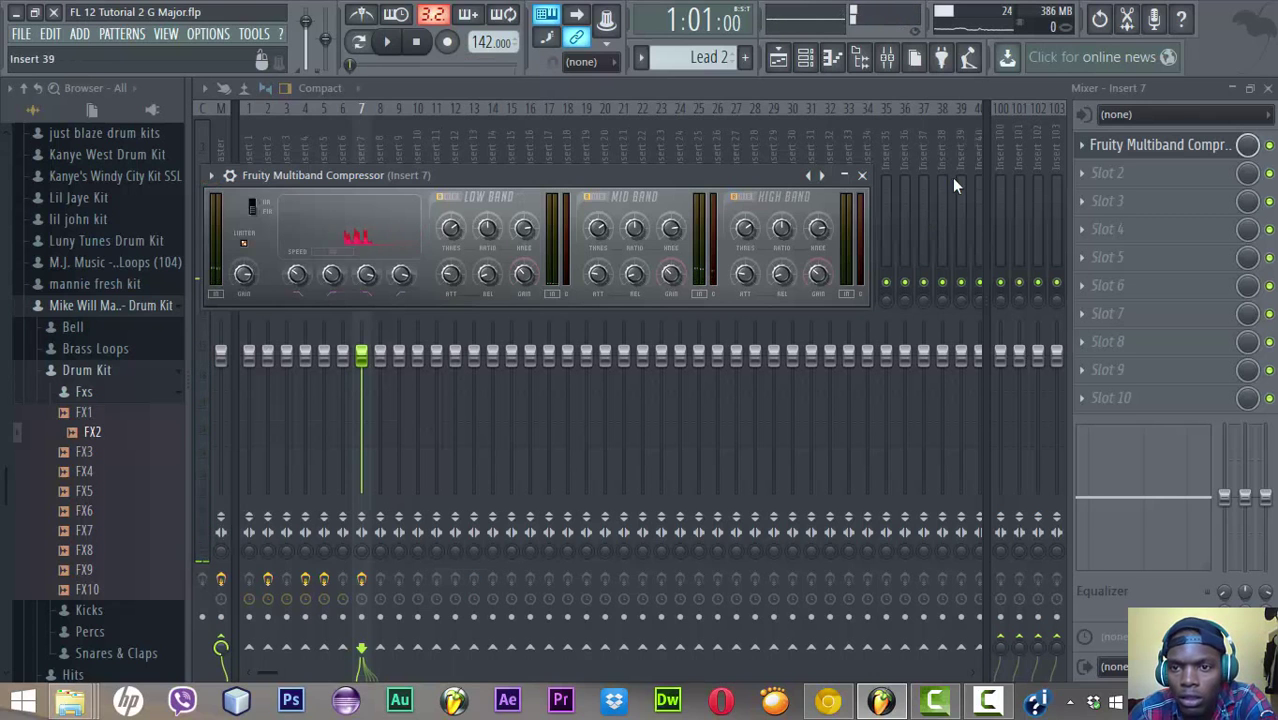
Replace the multiband compressor in slot 1 of Insert 7 with Fruity Parametric EQ 2
click(1098, 148)
click(1082, 146)
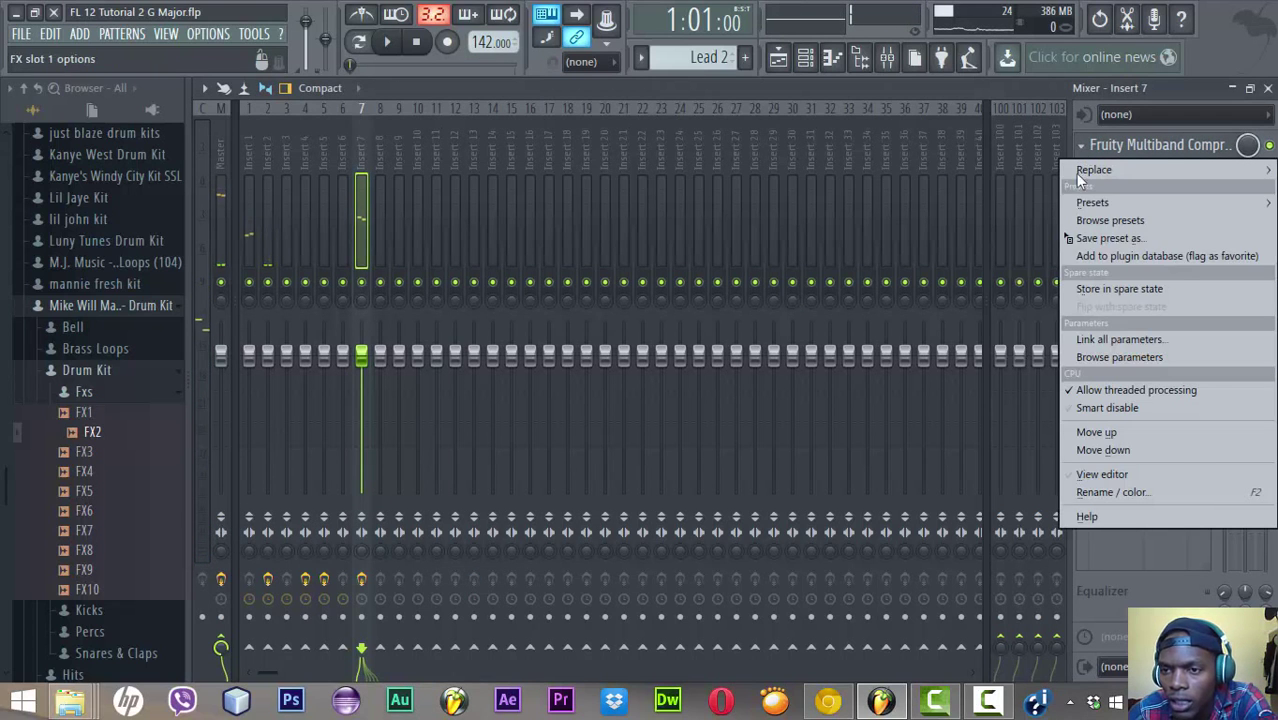
mouse_move(1104, 172)
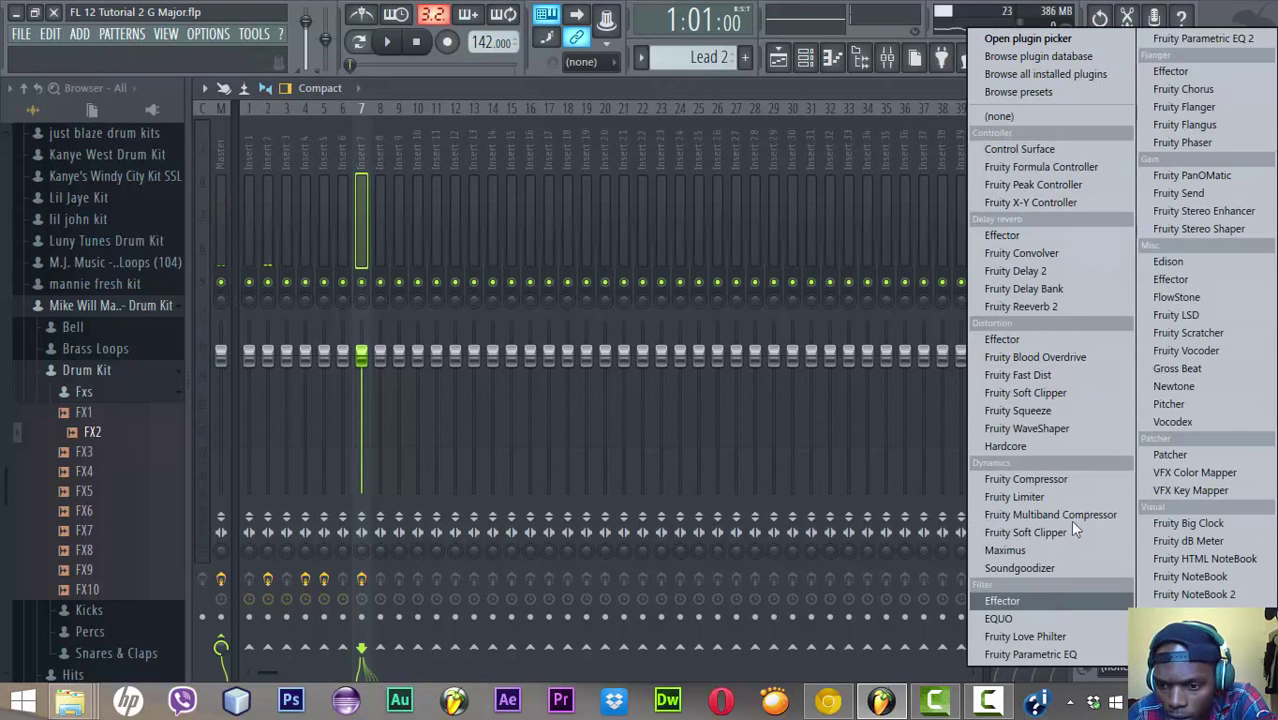
click(1203, 38)
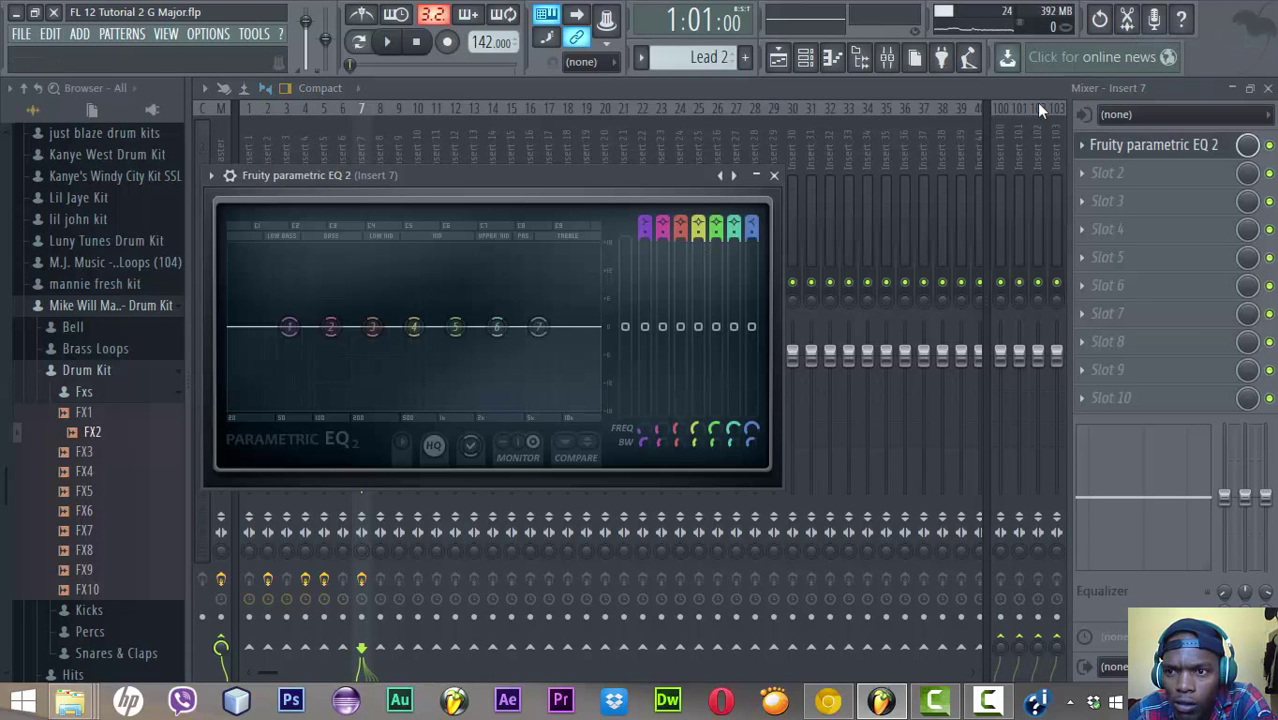
click(1089, 182)
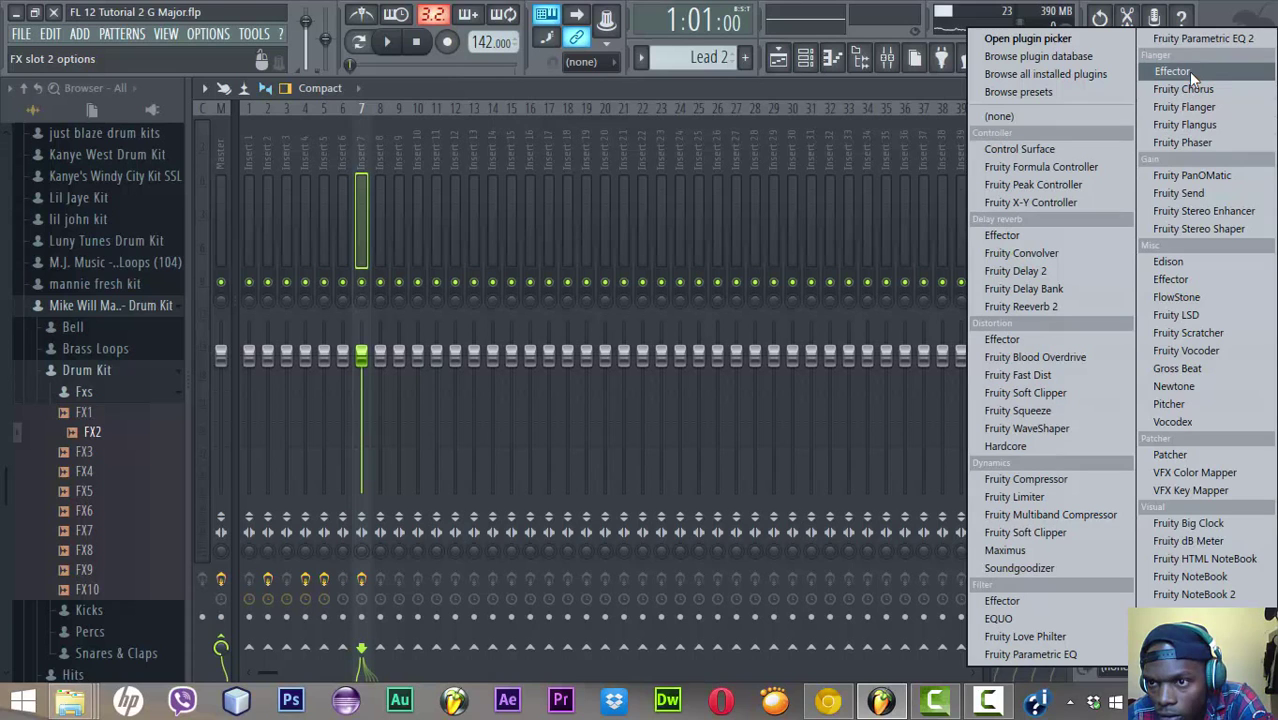
click(902, 81)
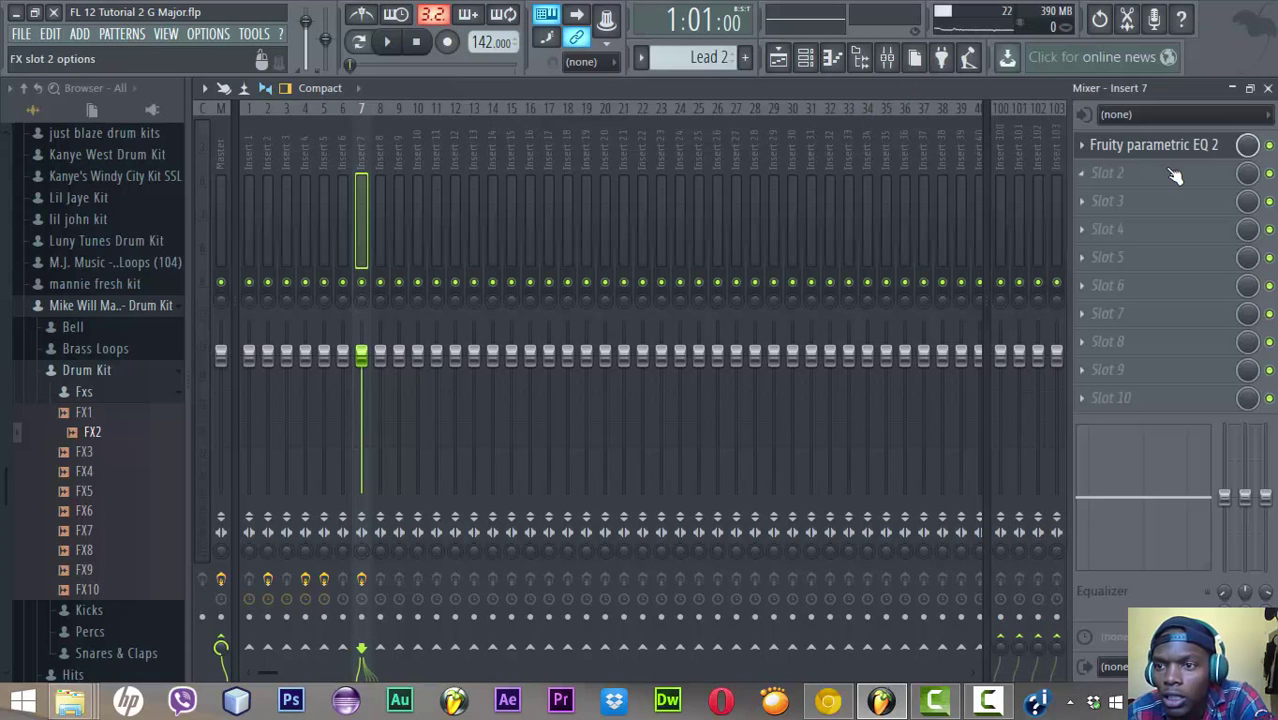
In Insert 7's Parametric EQ 2, cut bands 7 and 6 to minimum and partly lower bands 5 and 1 during playback
click(1175, 158)
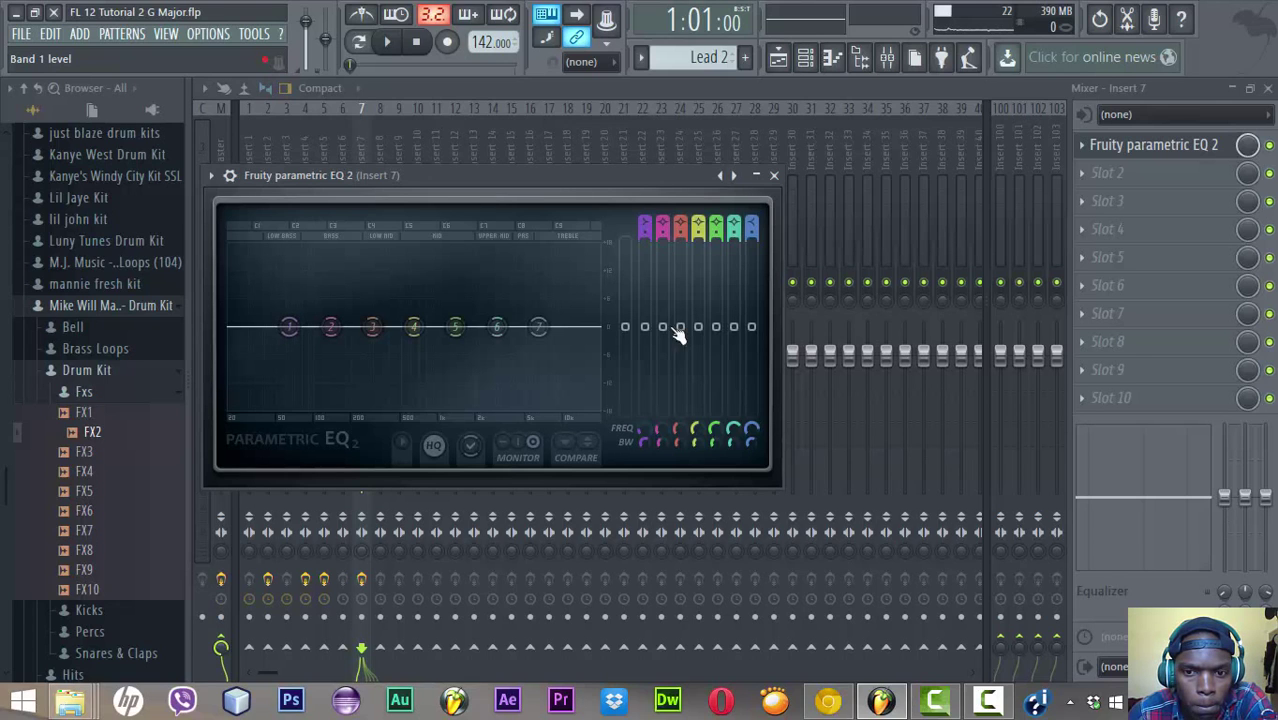
drag(754, 336, 754, 383)
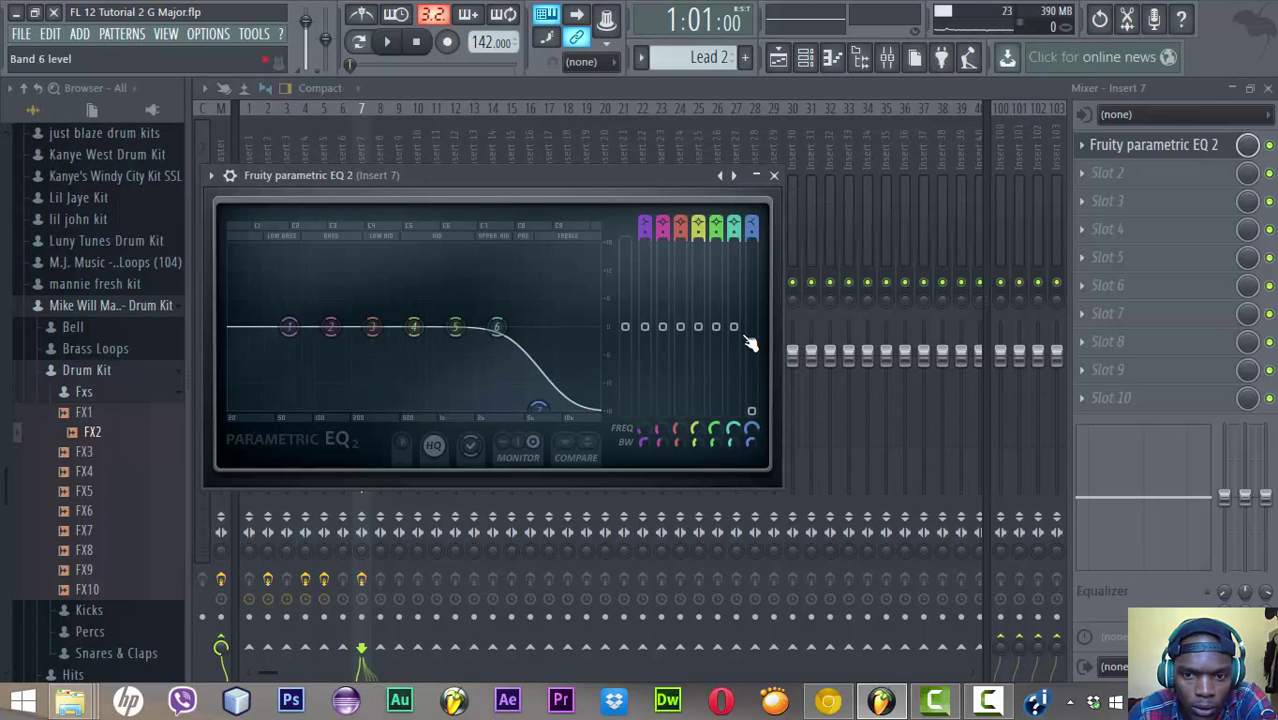
key(space)
drag(736, 328, 736, 380)
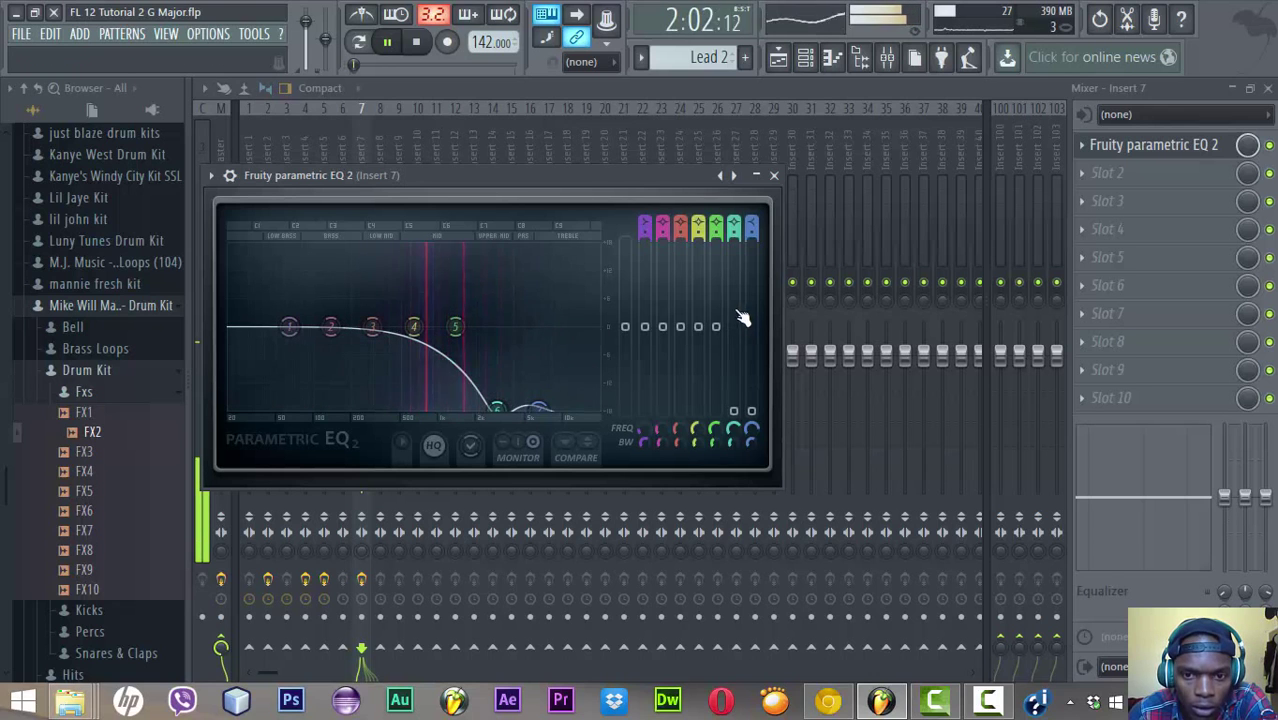
drag(716, 326, 652, 381)
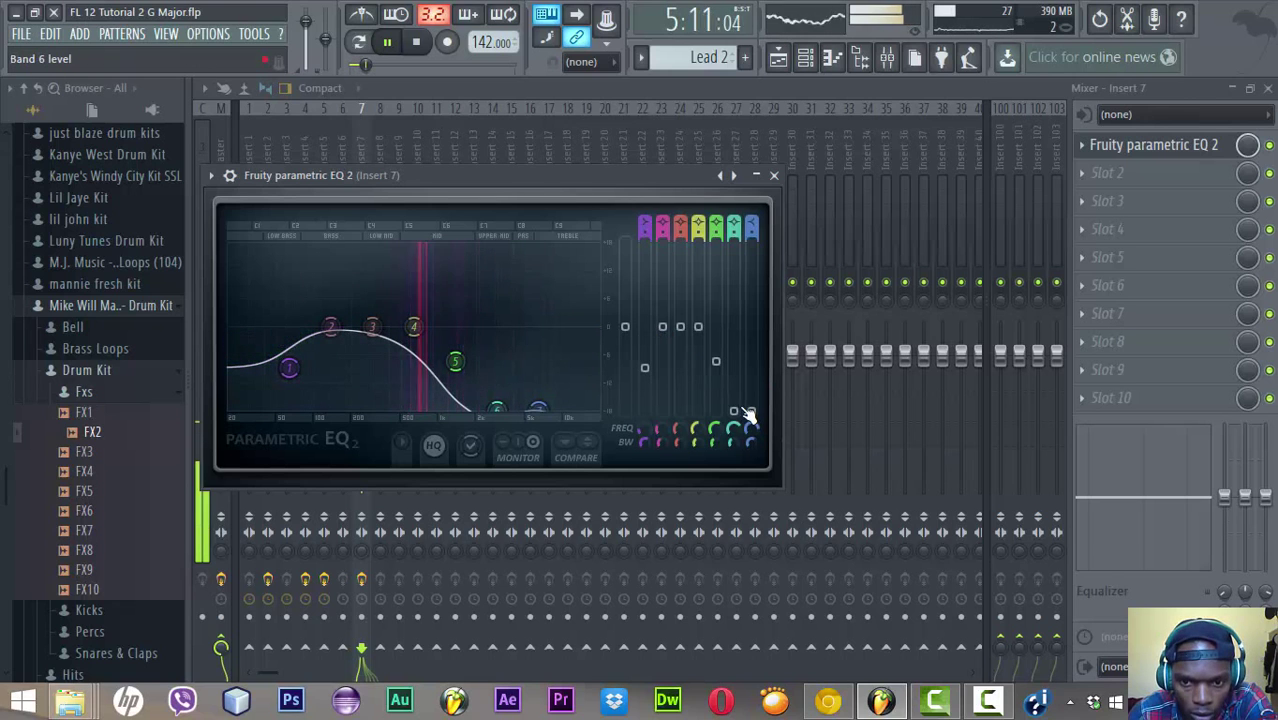
Reshape Insert 7's Parametric EQ 2: band 1 near minimum, bands 2 and 4 lowered, bands 3 and 5 near centre, band 7 slightly boosted
drag(750, 411, 645, 405)
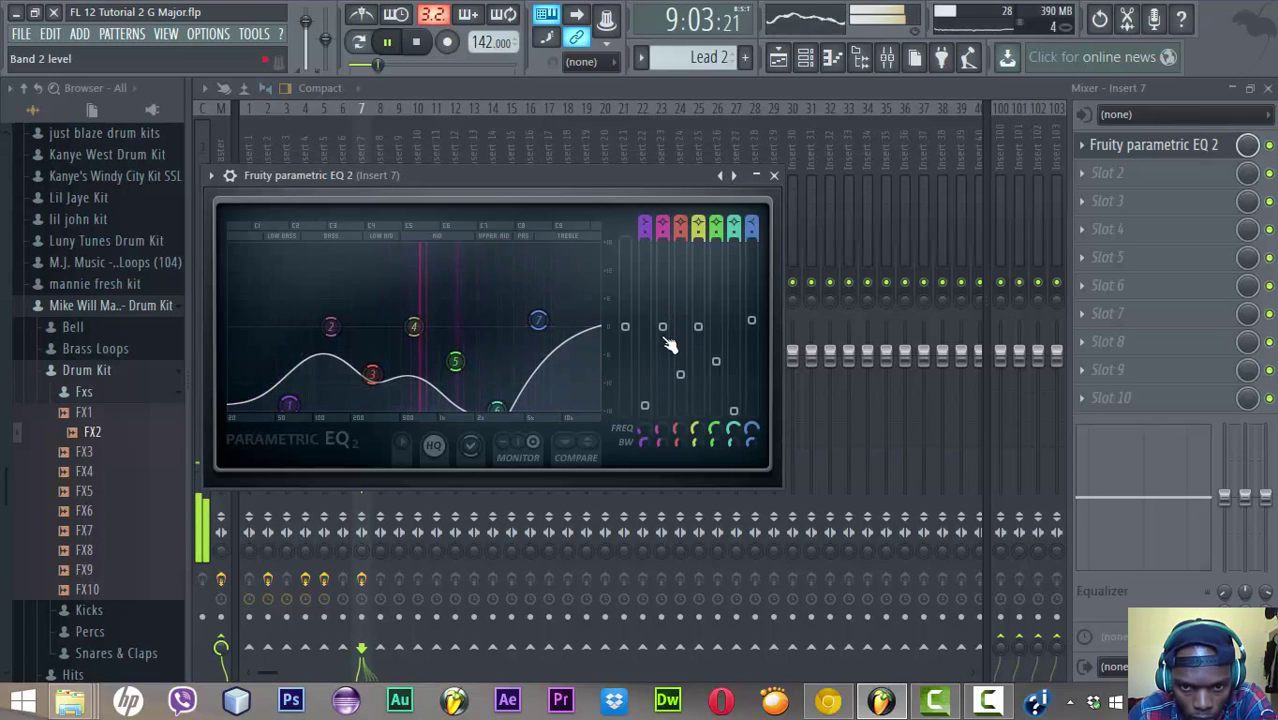
drag(662, 326, 662, 372)
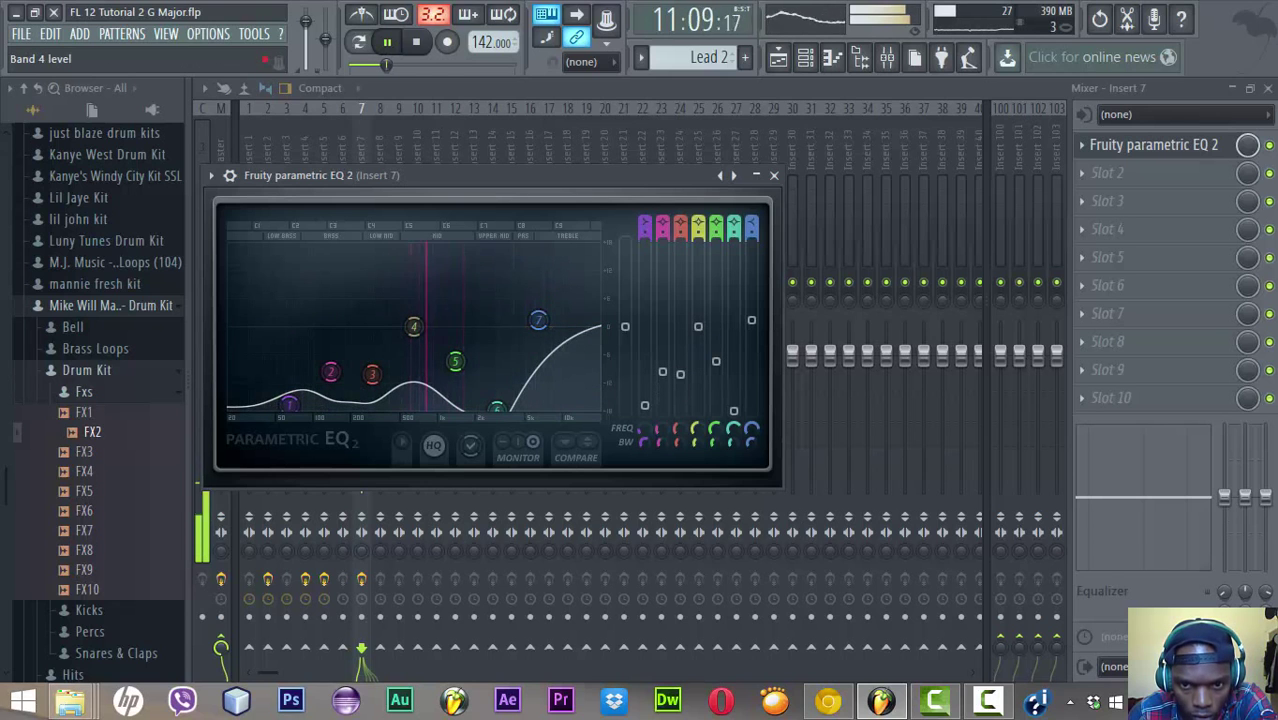
drag(679, 372, 752, 310)
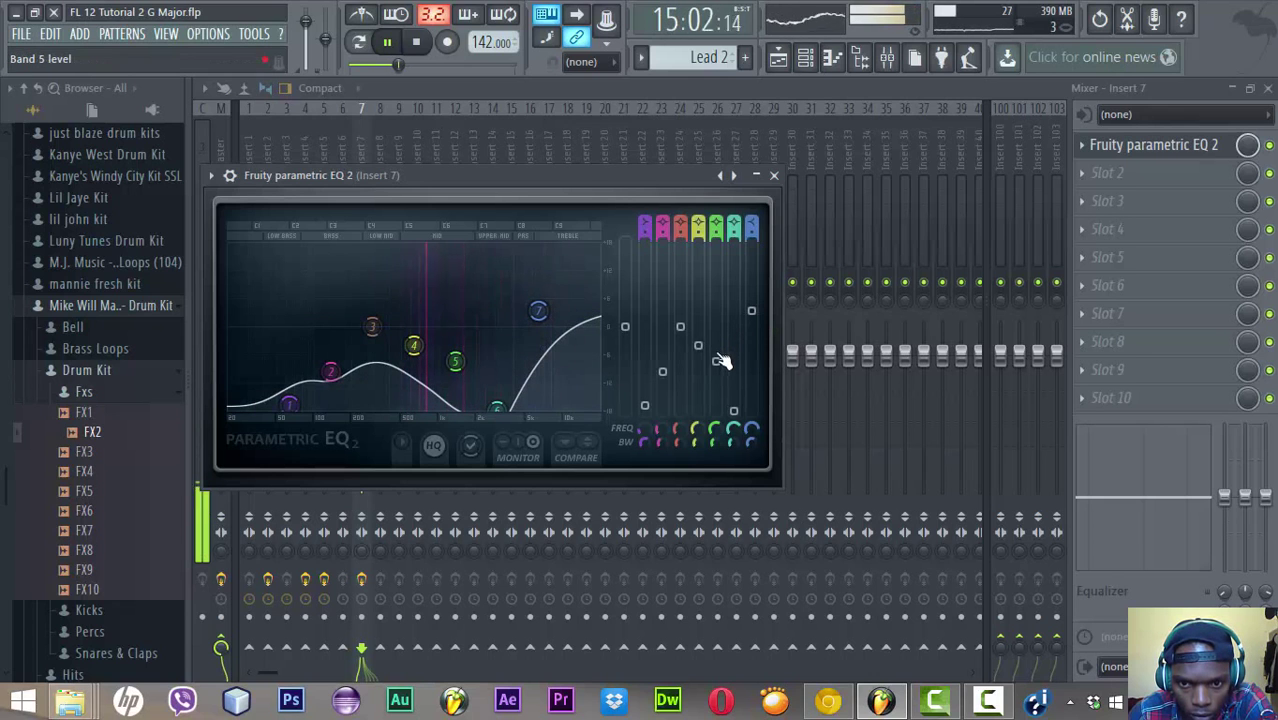
drag(716, 361, 716, 331)
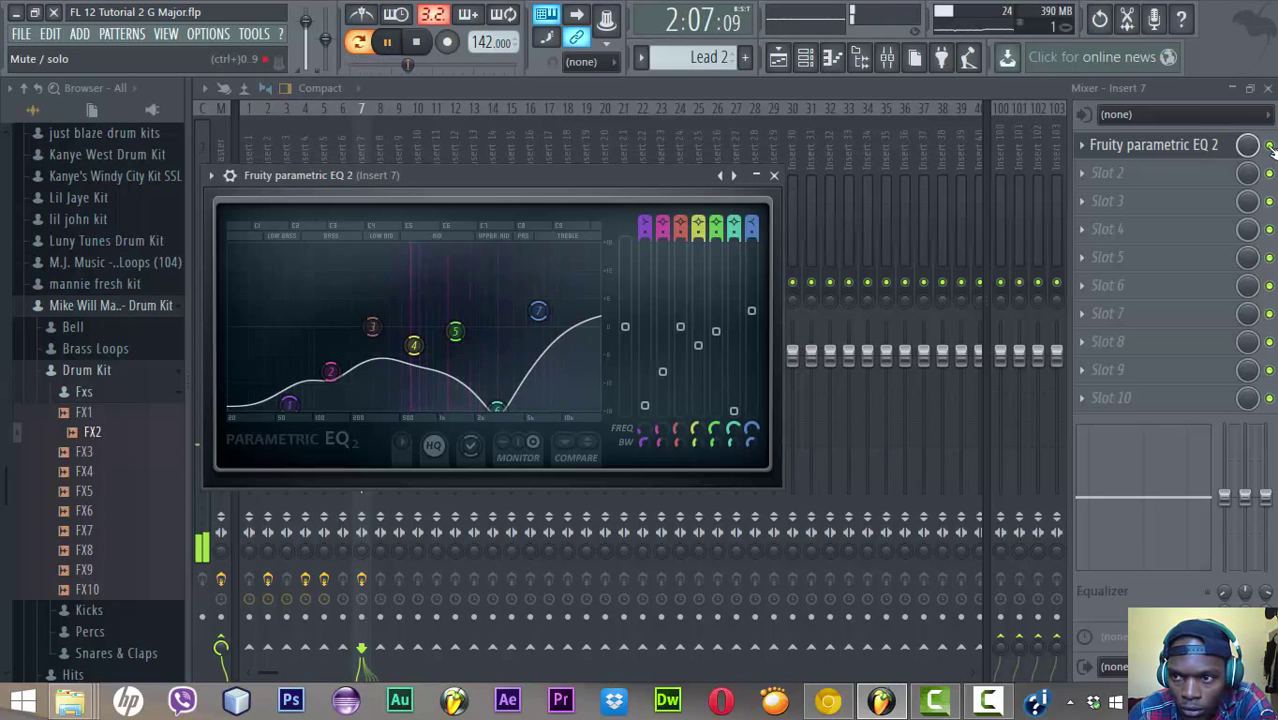
key(Escape)
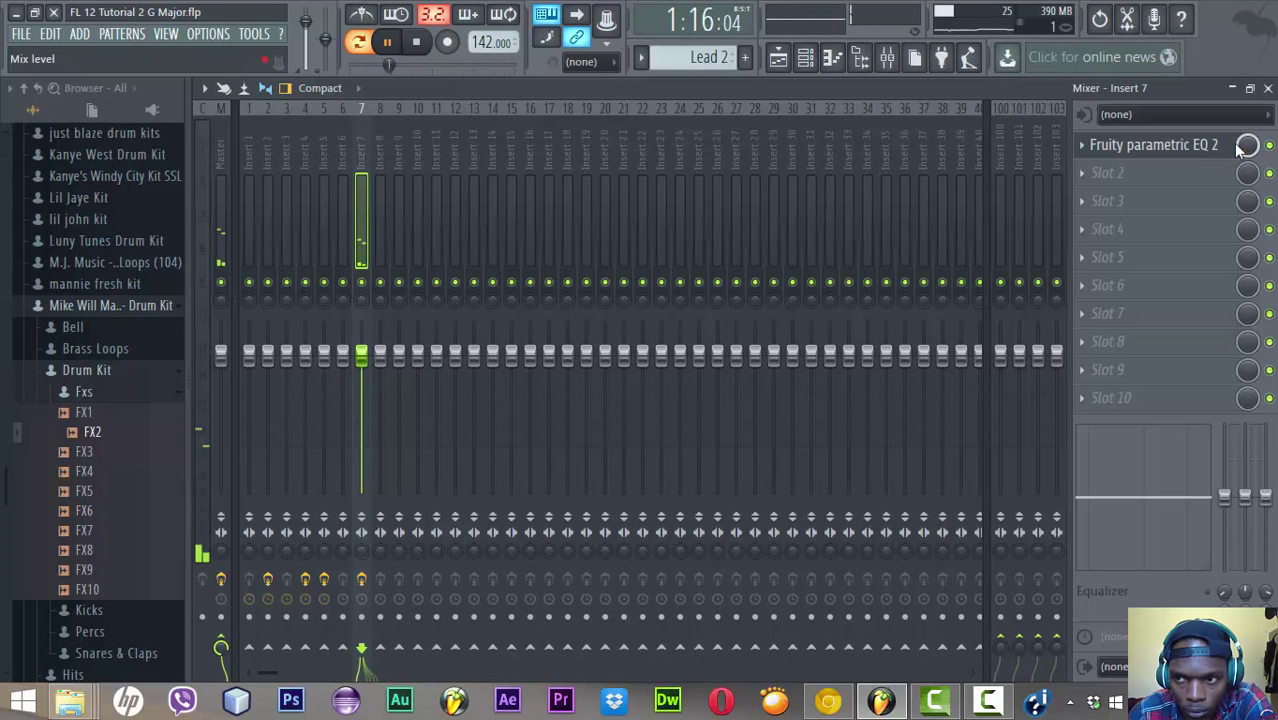
Create an automation clip for the mix level of Insert 7's Parametric EQ 2 and show it in the playlist
right_click(1246, 146)
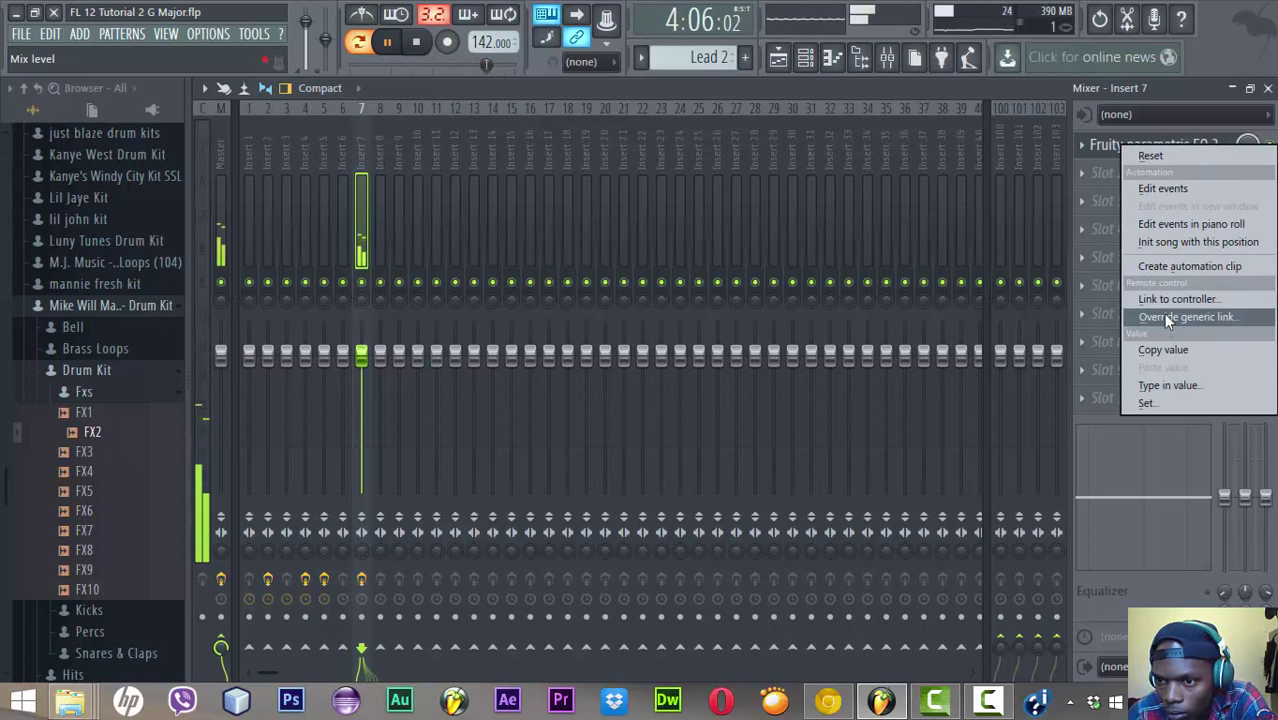
click(1186, 267)
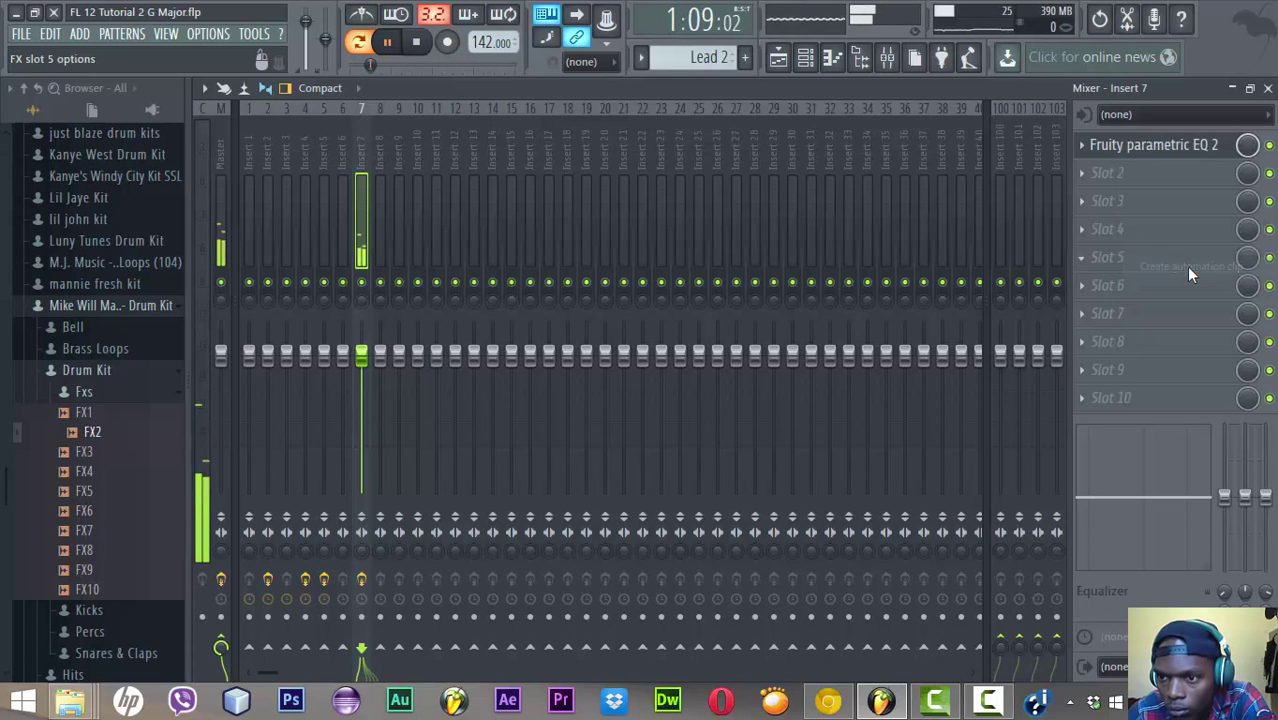
click(779, 58)
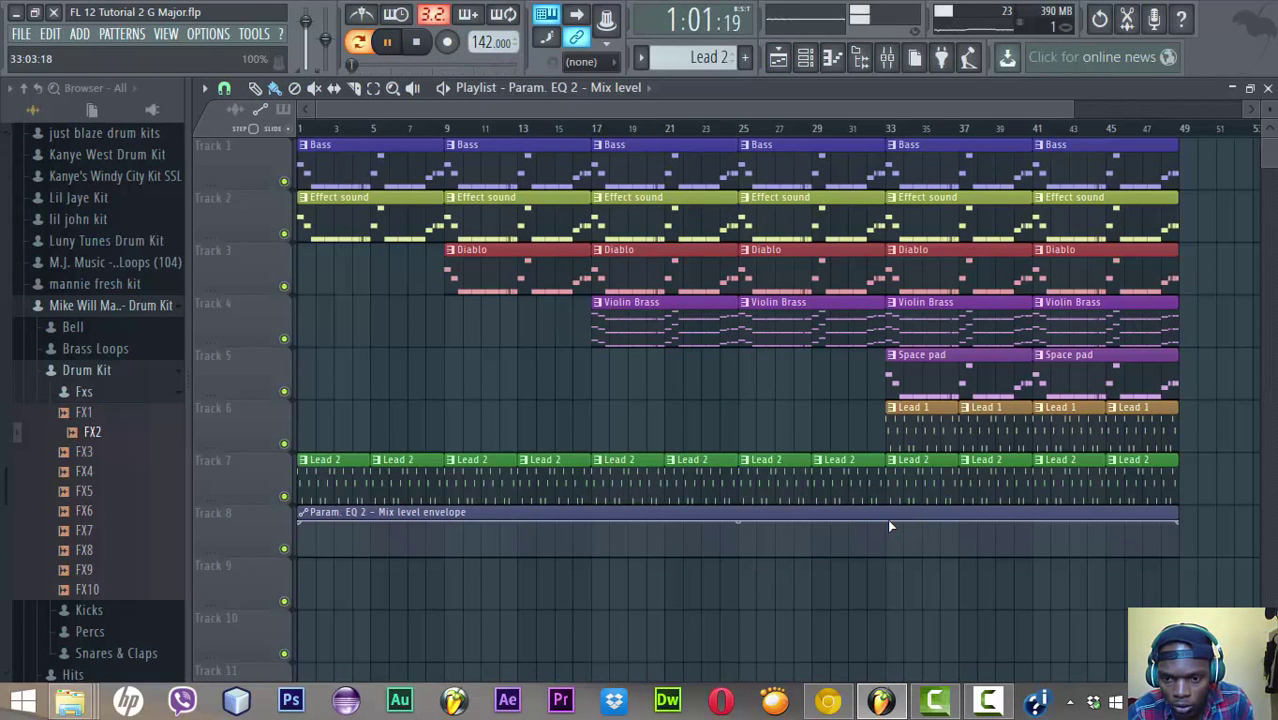
Add mix level envelope points at bars 33 and 17, dropping the level to 0% from bar 33 to bar 49
right_click(886, 519)
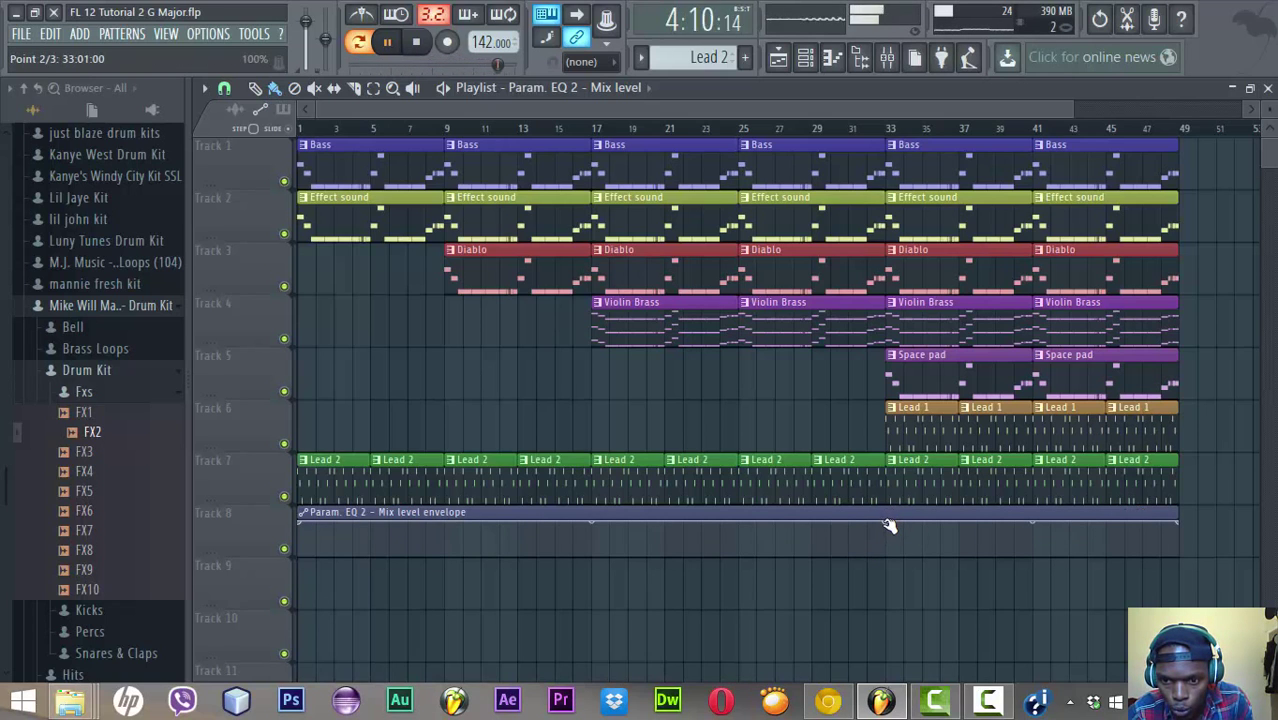
drag(893, 521, 893, 523)
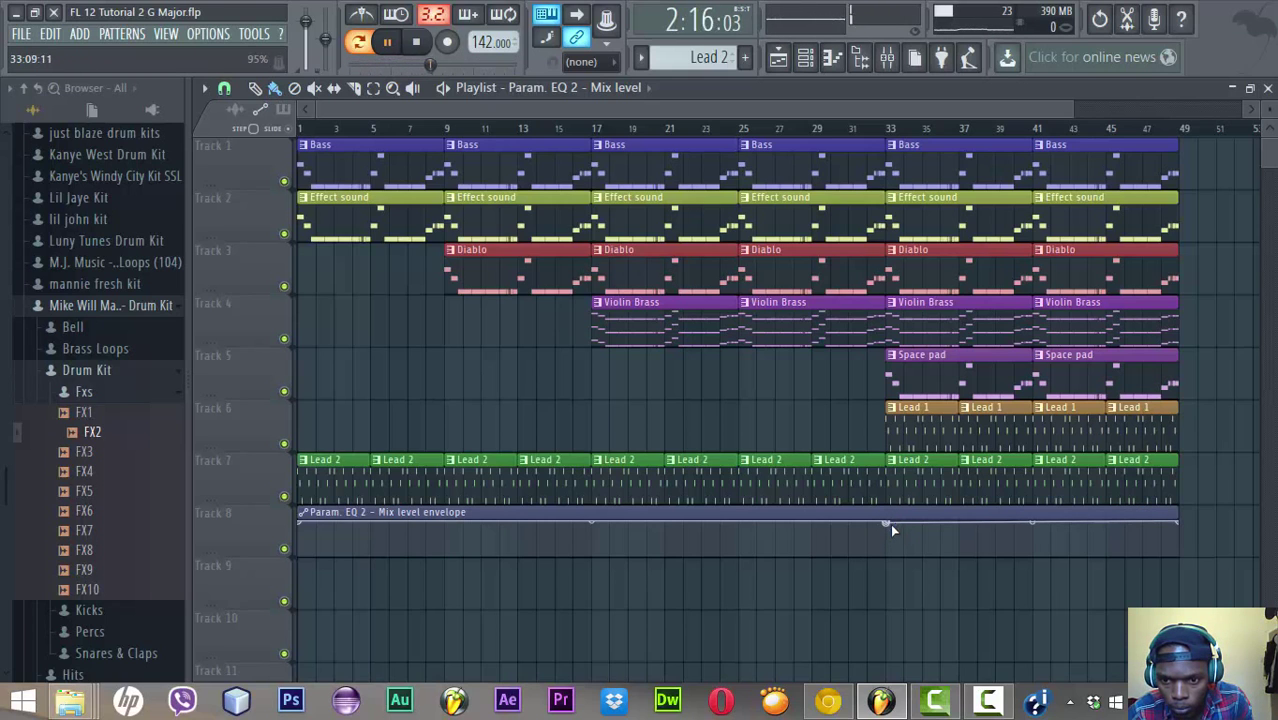
drag(889, 528, 890, 555)
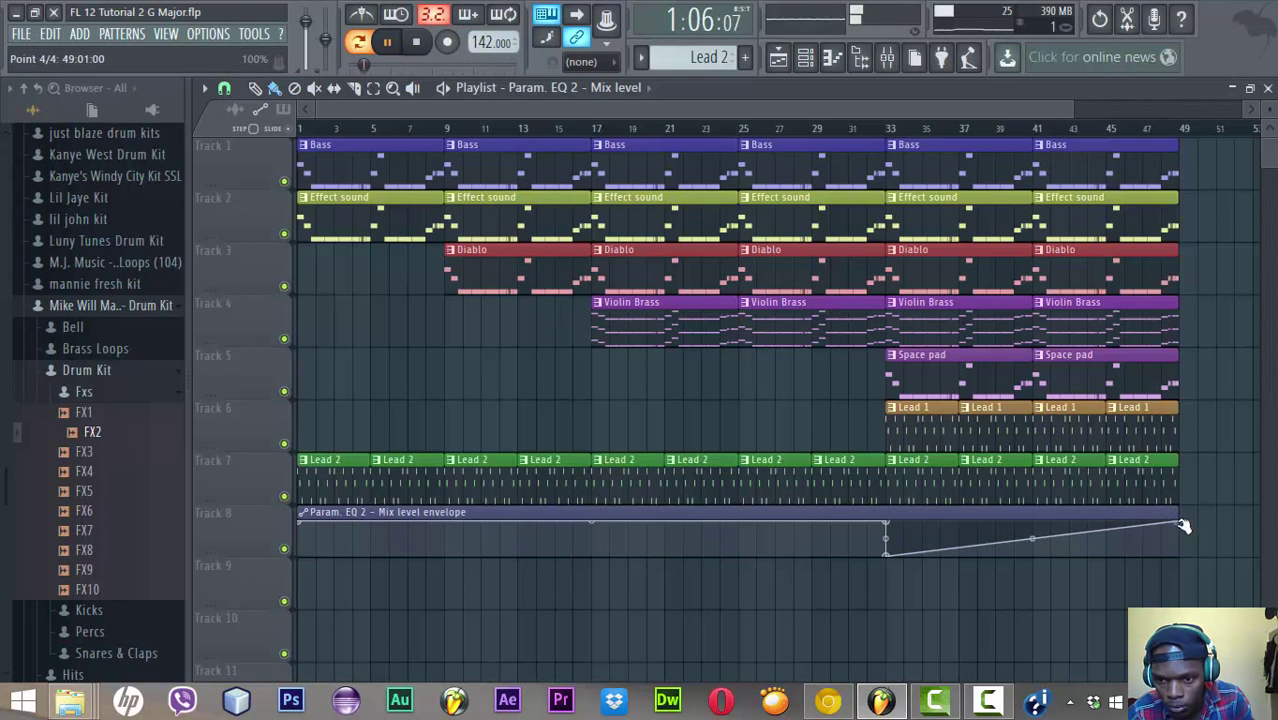
drag(1180, 522, 1180, 556)
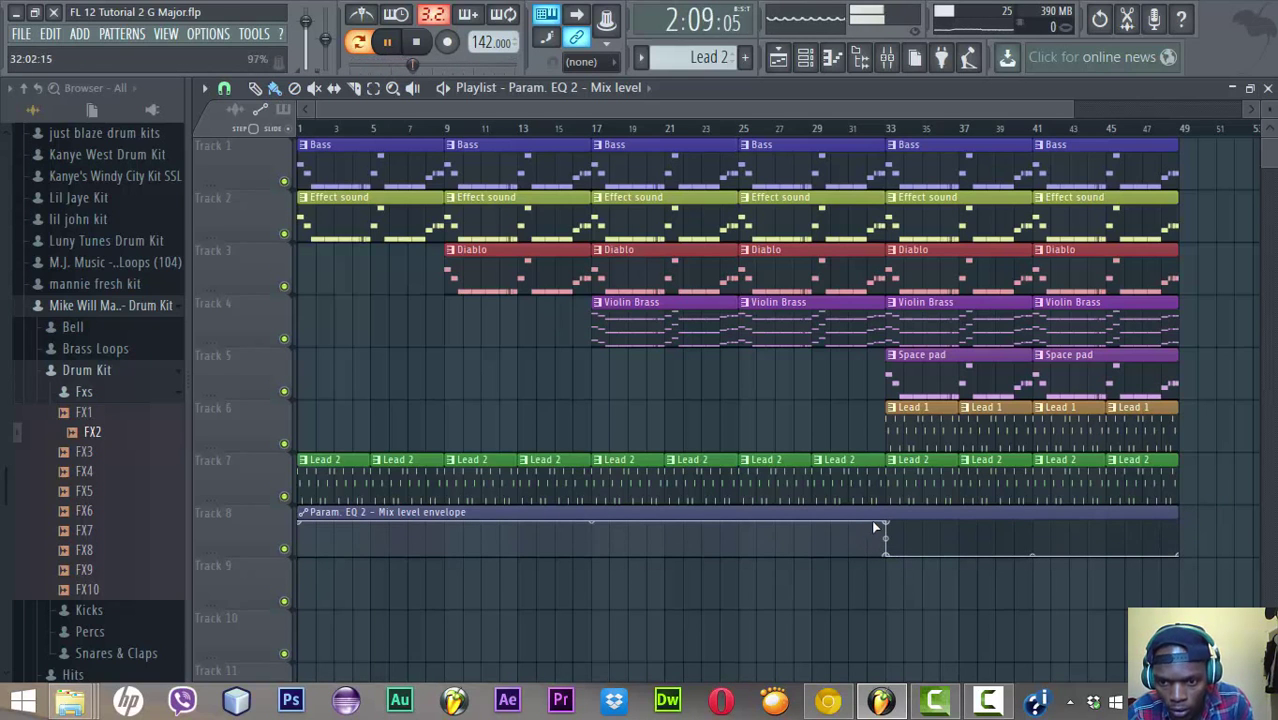
right_click(597, 523)
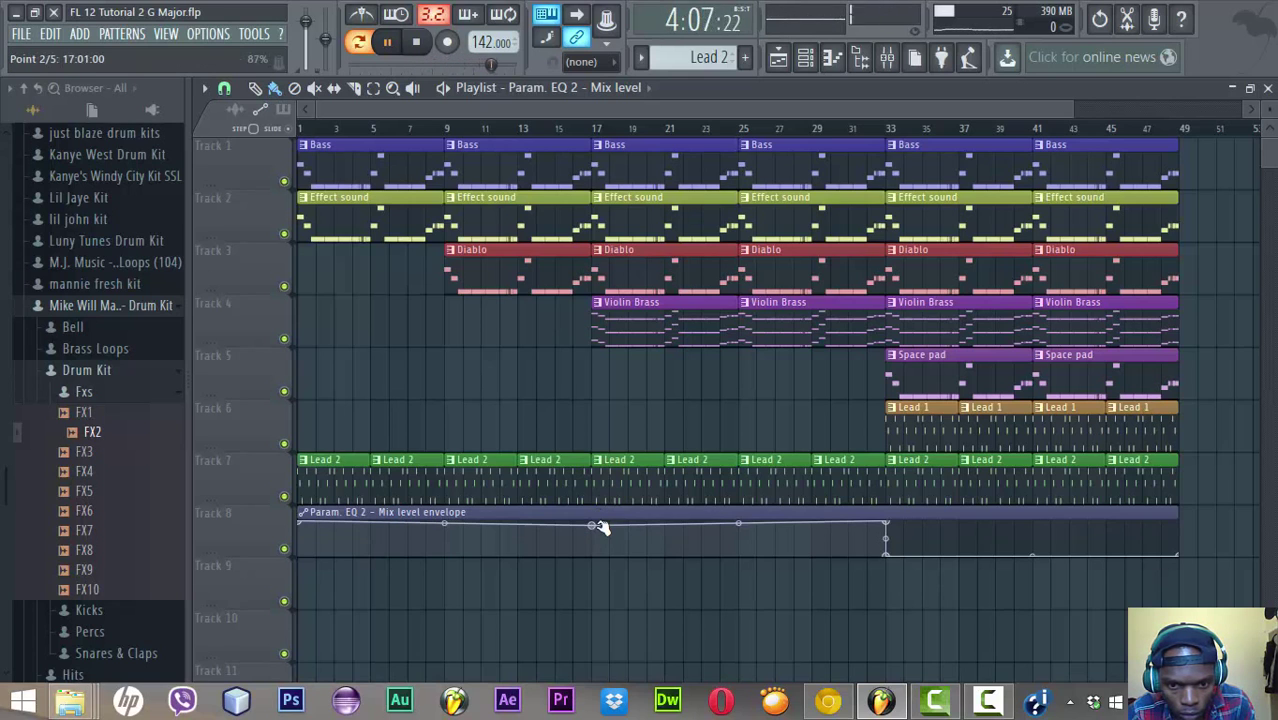
drag(596, 517, 600, 525)
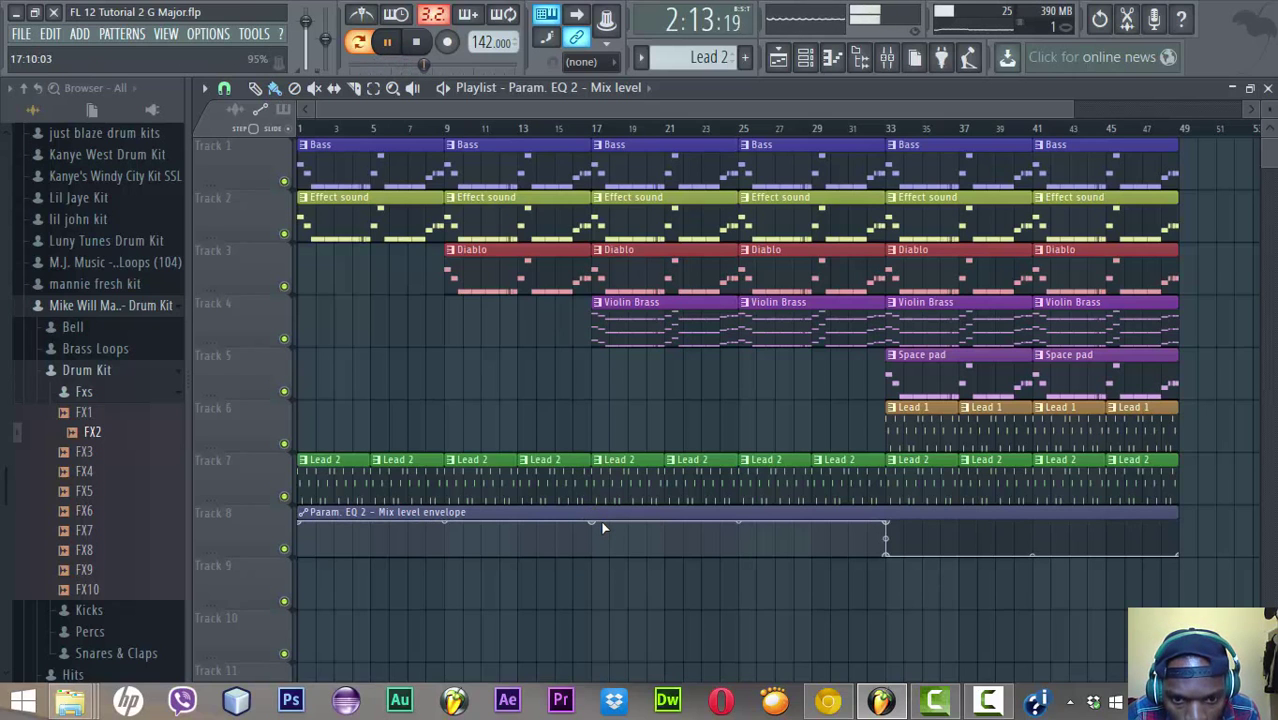
drag(596, 526, 601, 566)
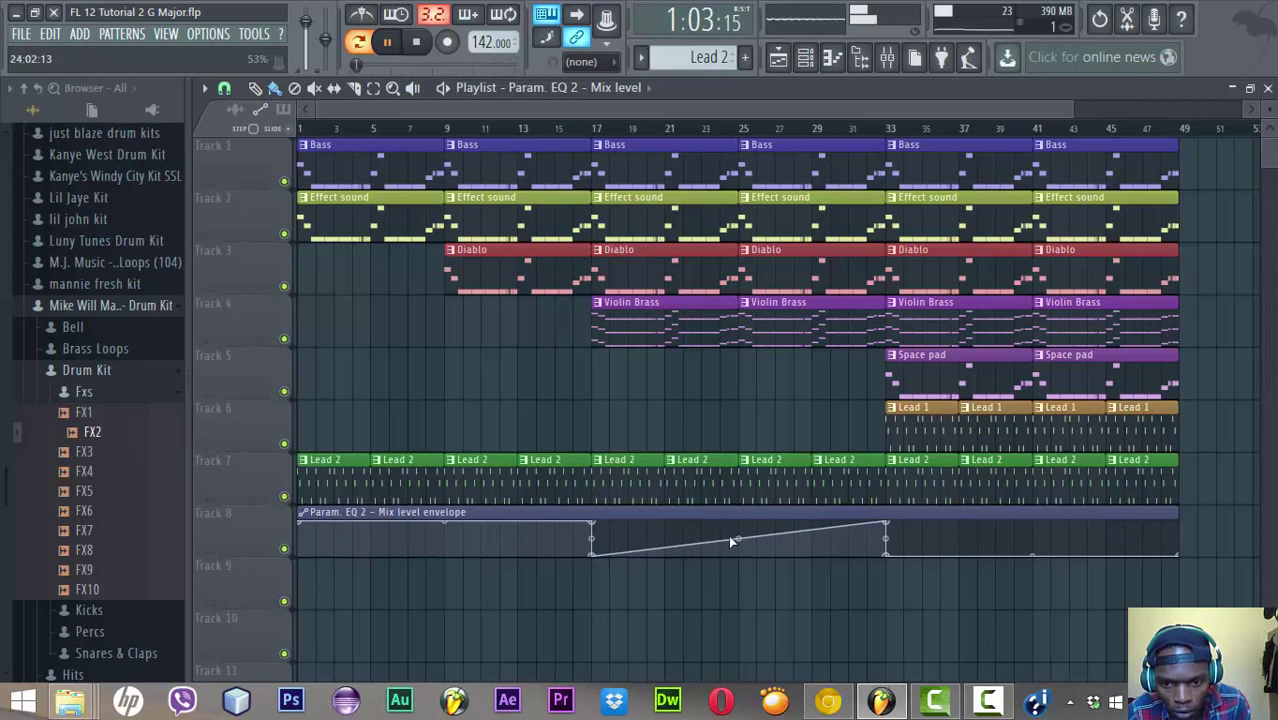
drag(738, 538, 738, 524)
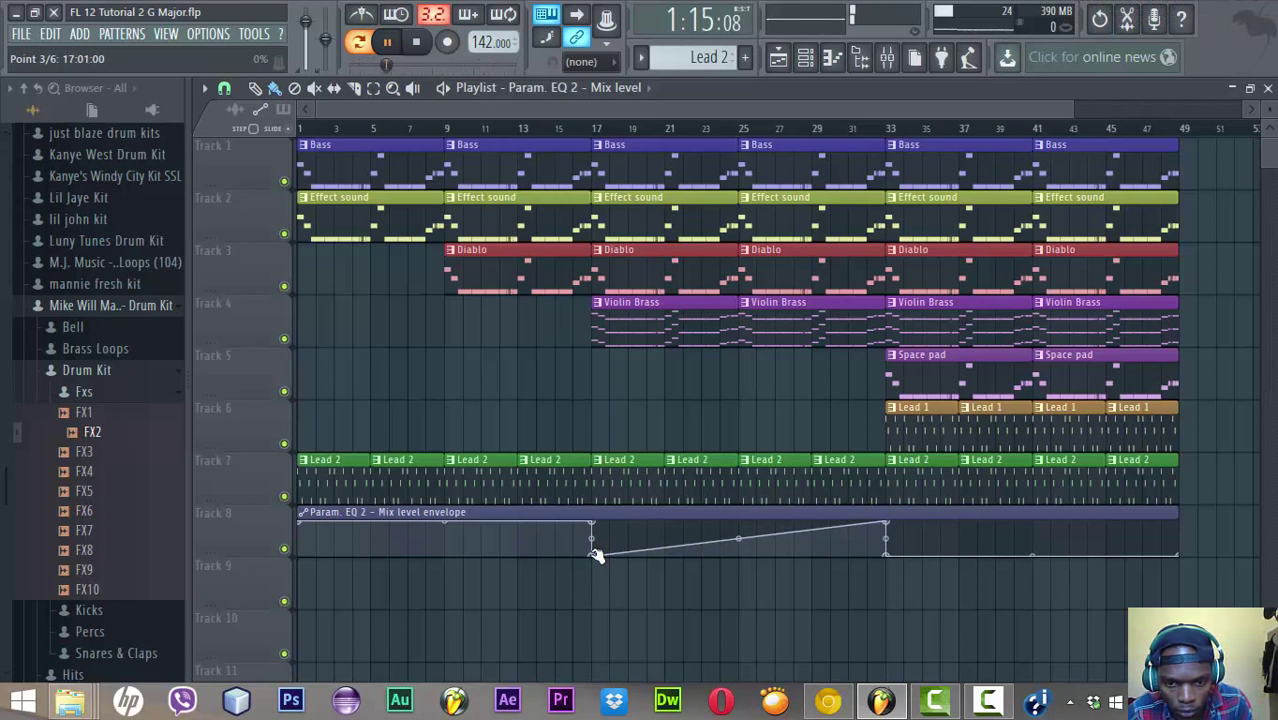
right_click(593, 553)
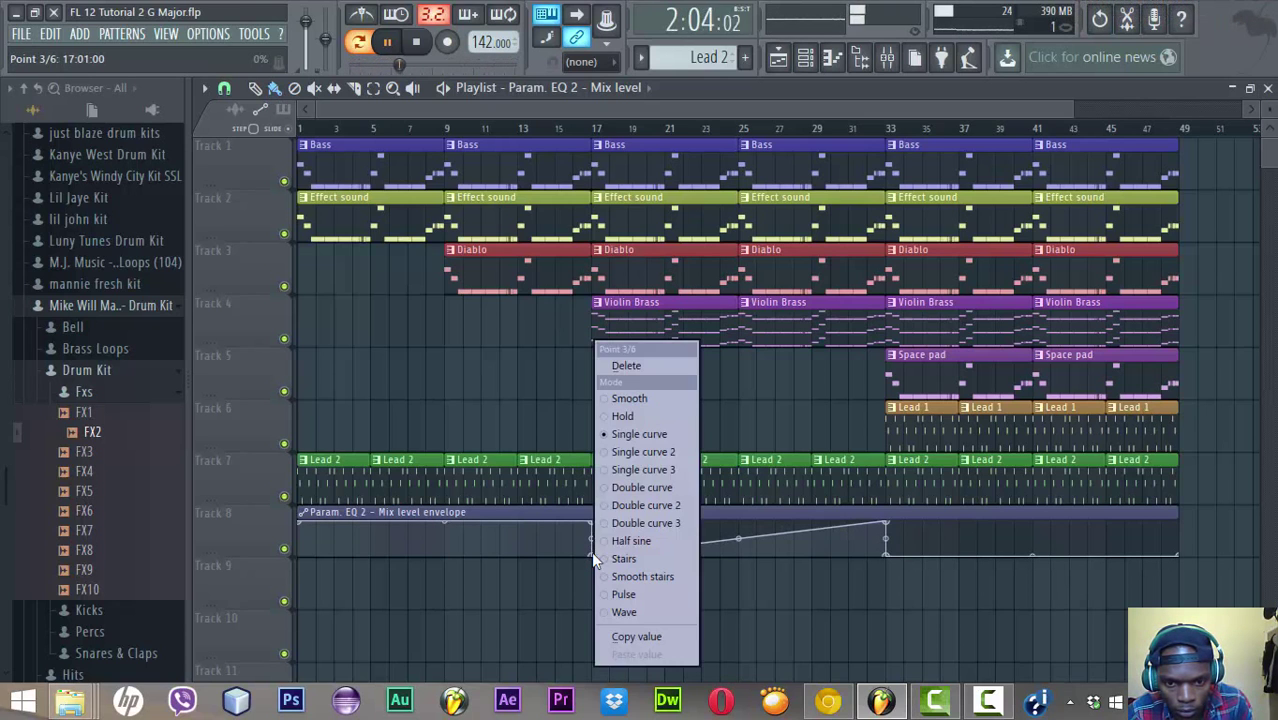
click(643, 368)
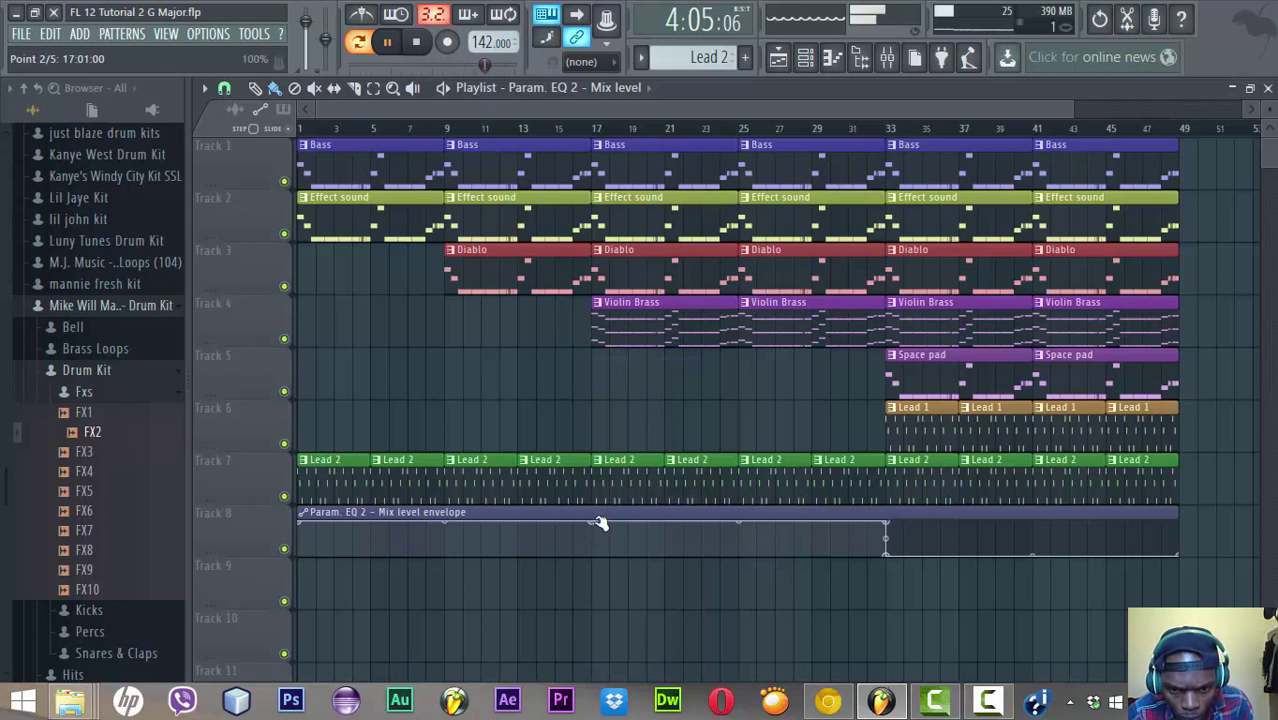
Add a 0% envelope point at bar 32 and bend the descent from bar 17 into a convex curve
right_click(884, 524)
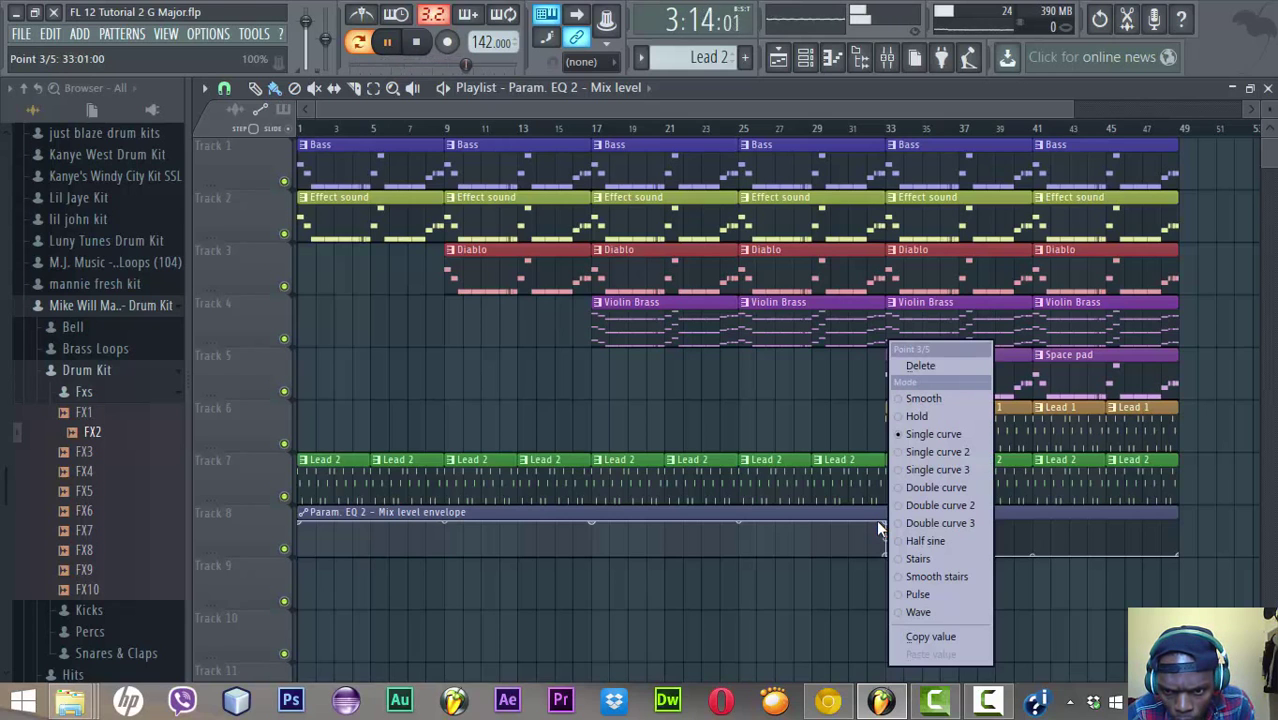
click(878, 521)
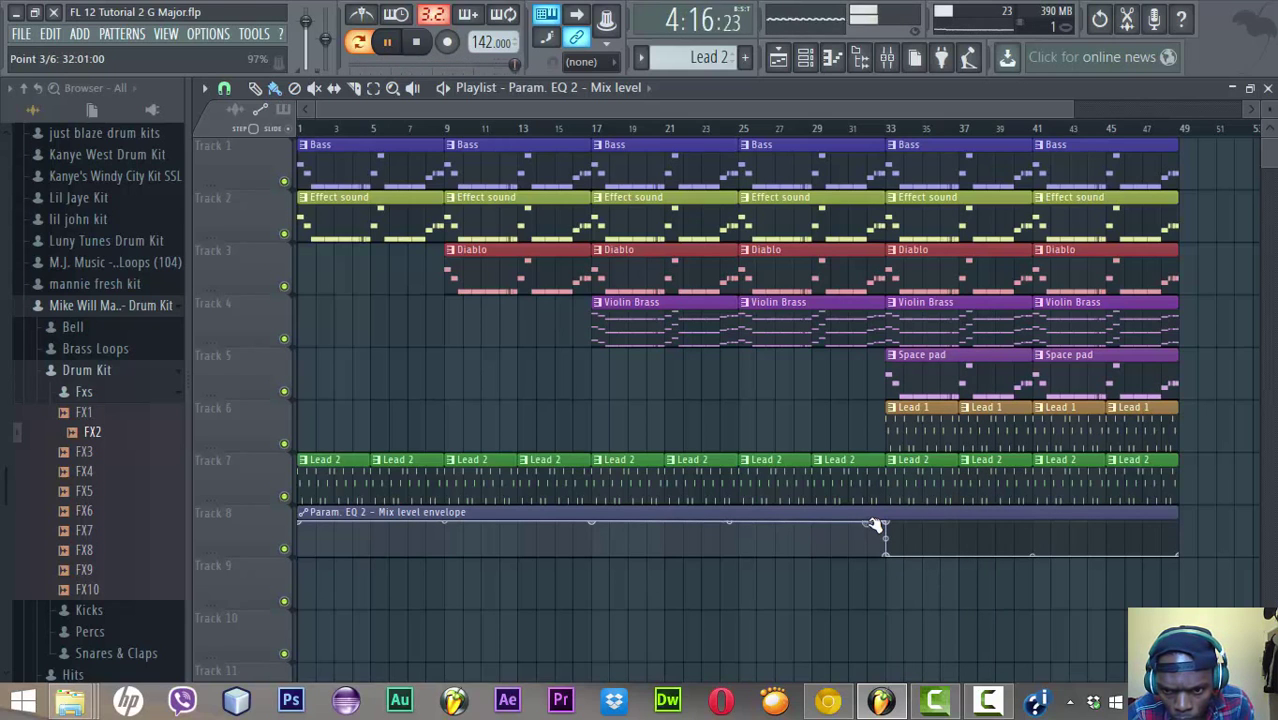
drag(875, 524, 870, 556)
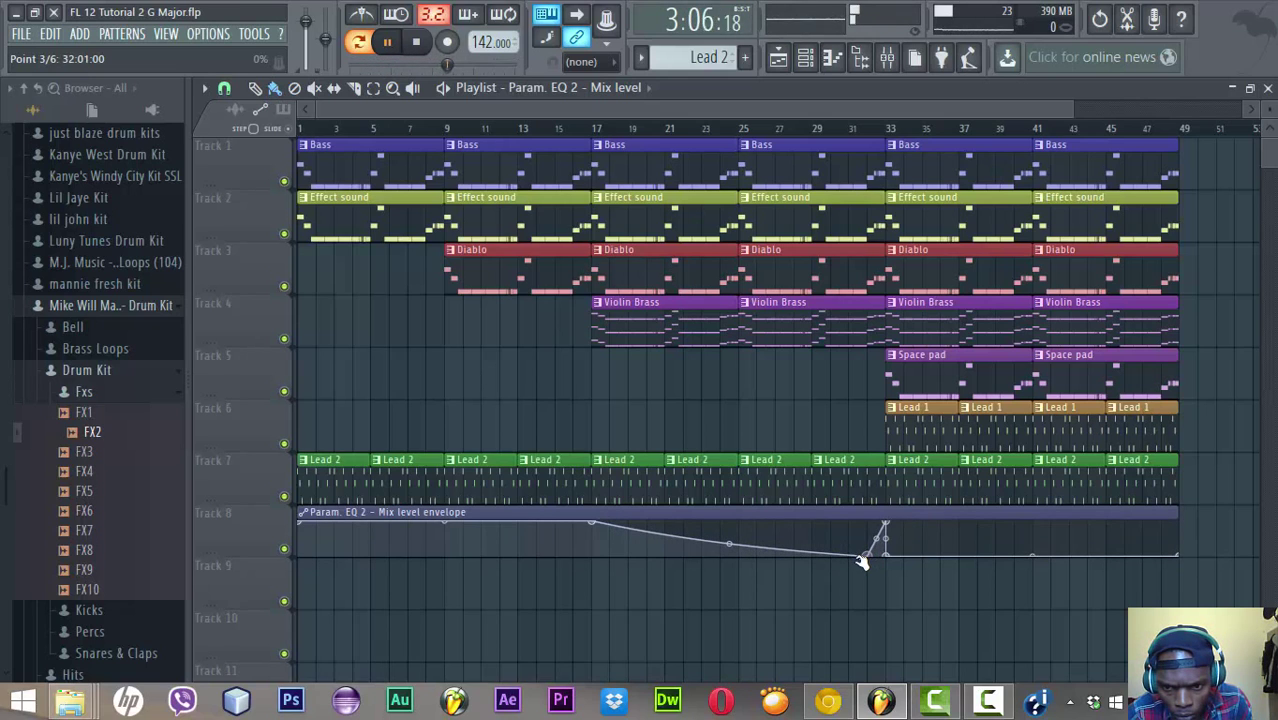
drag(729, 545, 729, 531)
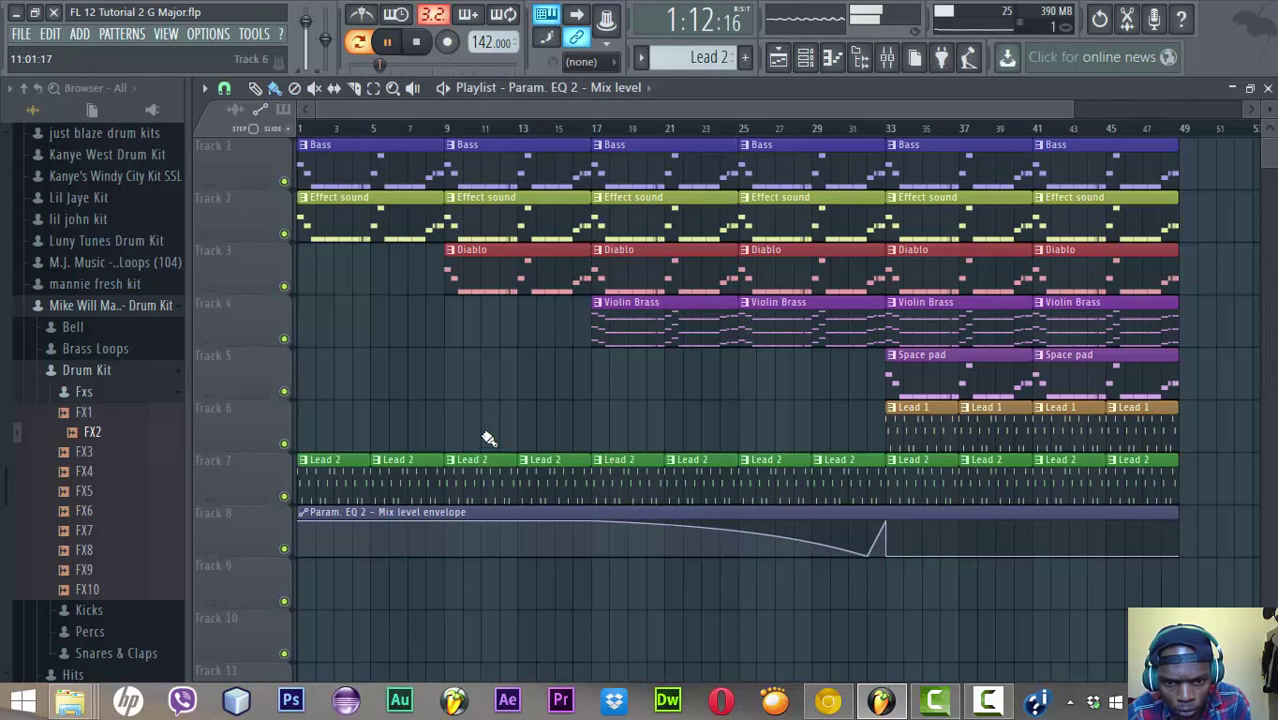
Play the song from bar 6, raise the bar 32 envelope point slightly, and delete the full-level point at bar 33
click(412, 131)
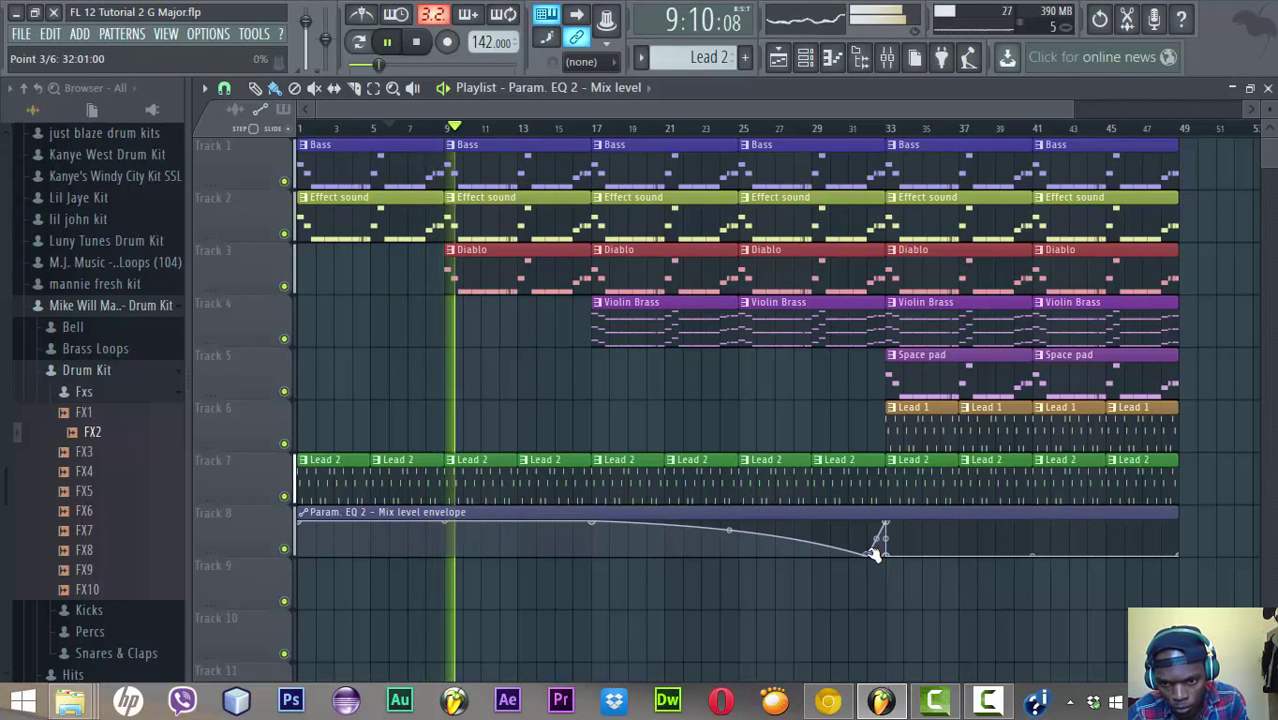
drag(877, 543, 880, 535)
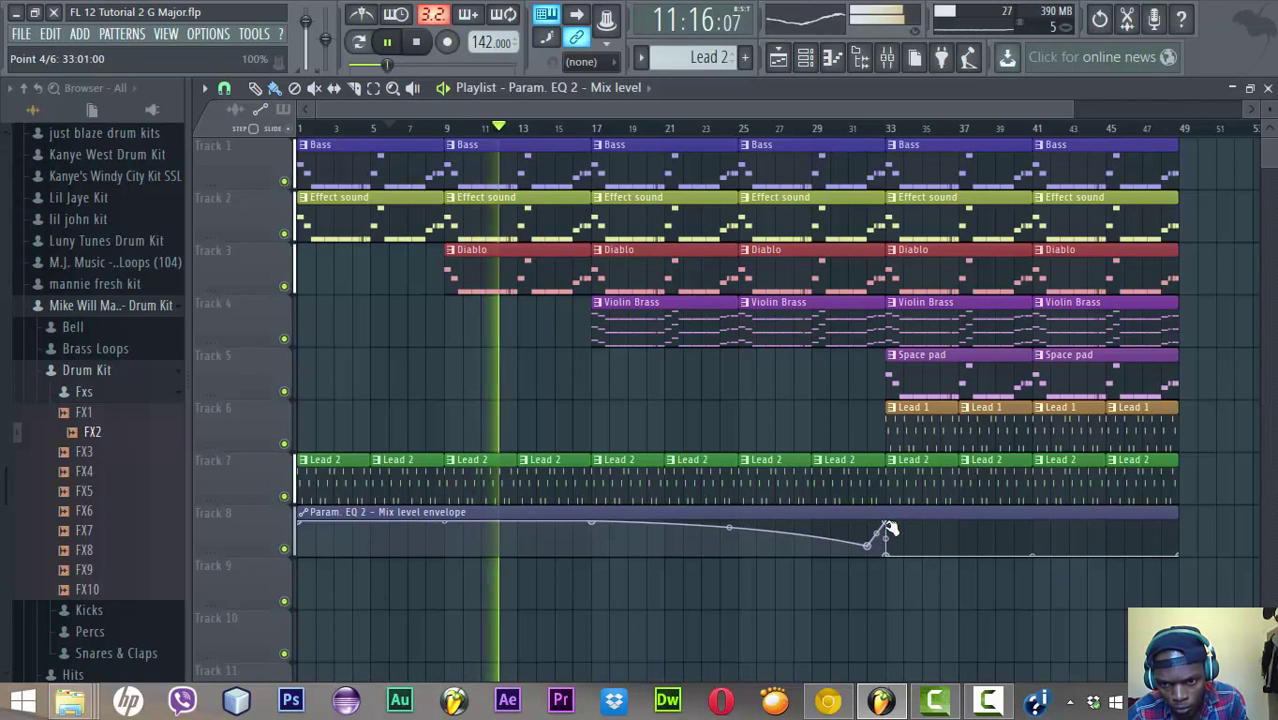
right_click(885, 523)
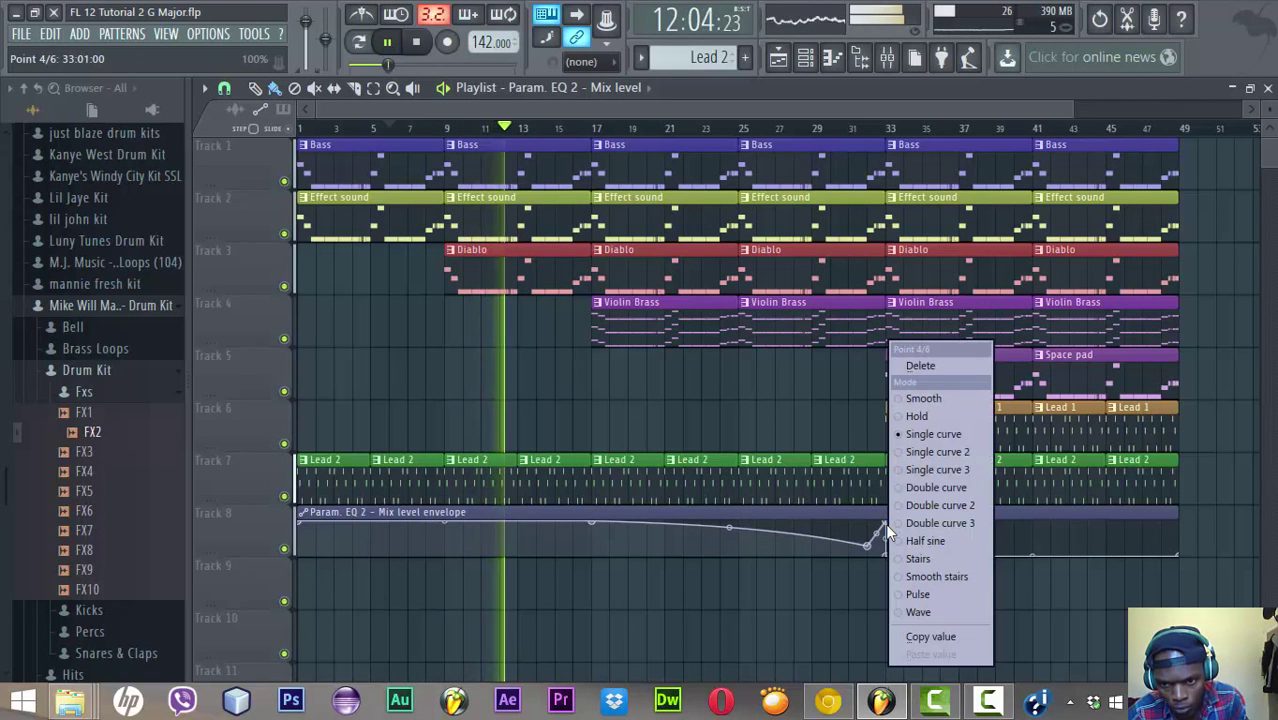
click(929, 366)
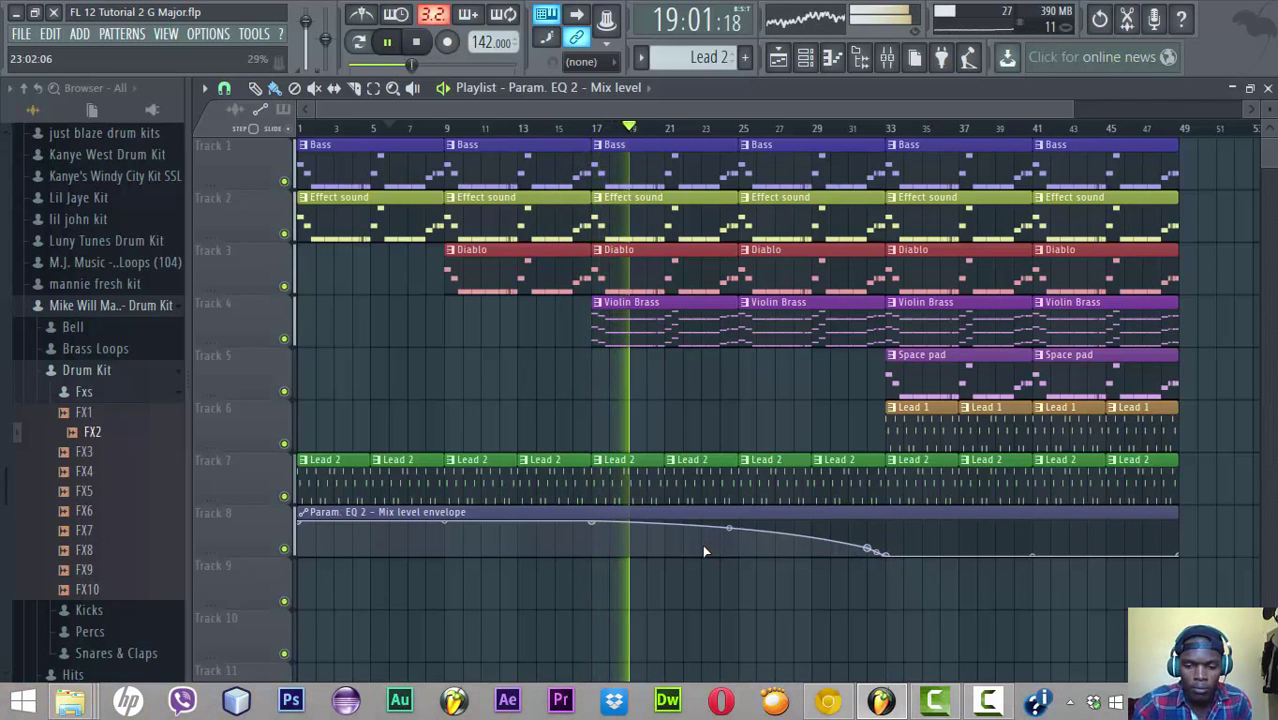
Listen to the automated song while checking the EQ's mix level knob on mixer Insert 7 before and after bar 33, and stop playback
key(XF86AudioRaiseVolume)
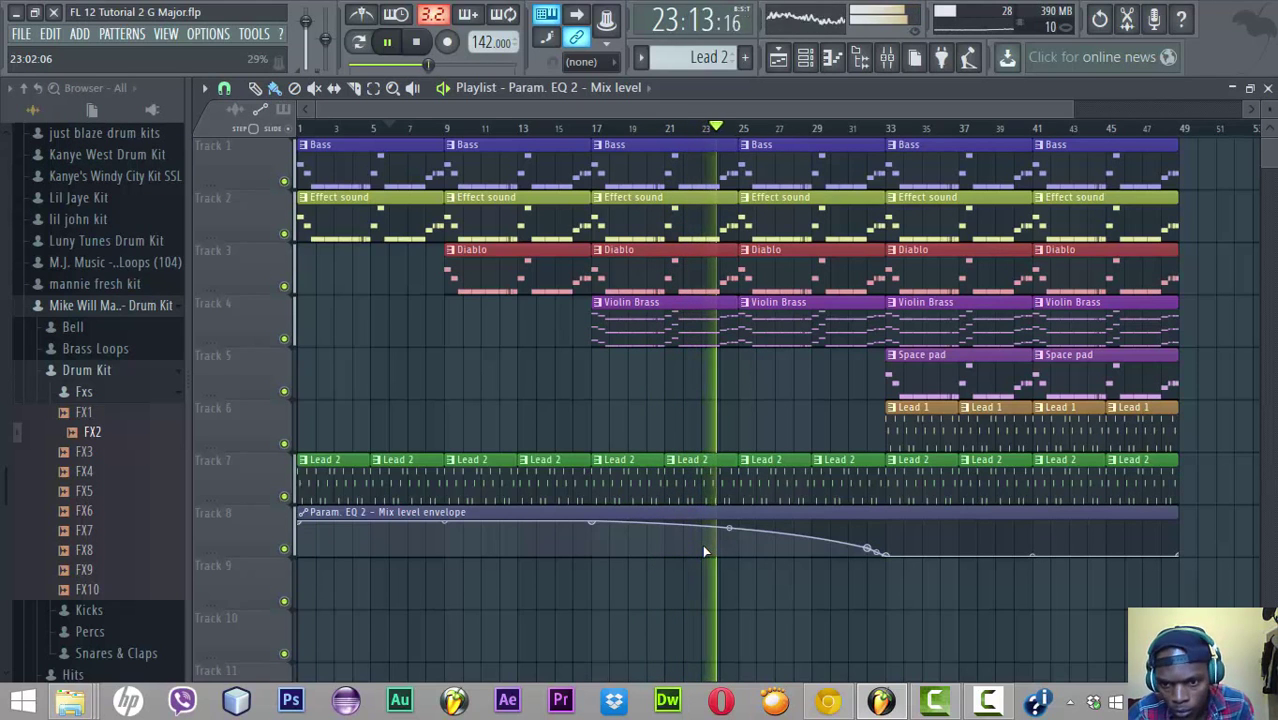
click(888, 60)
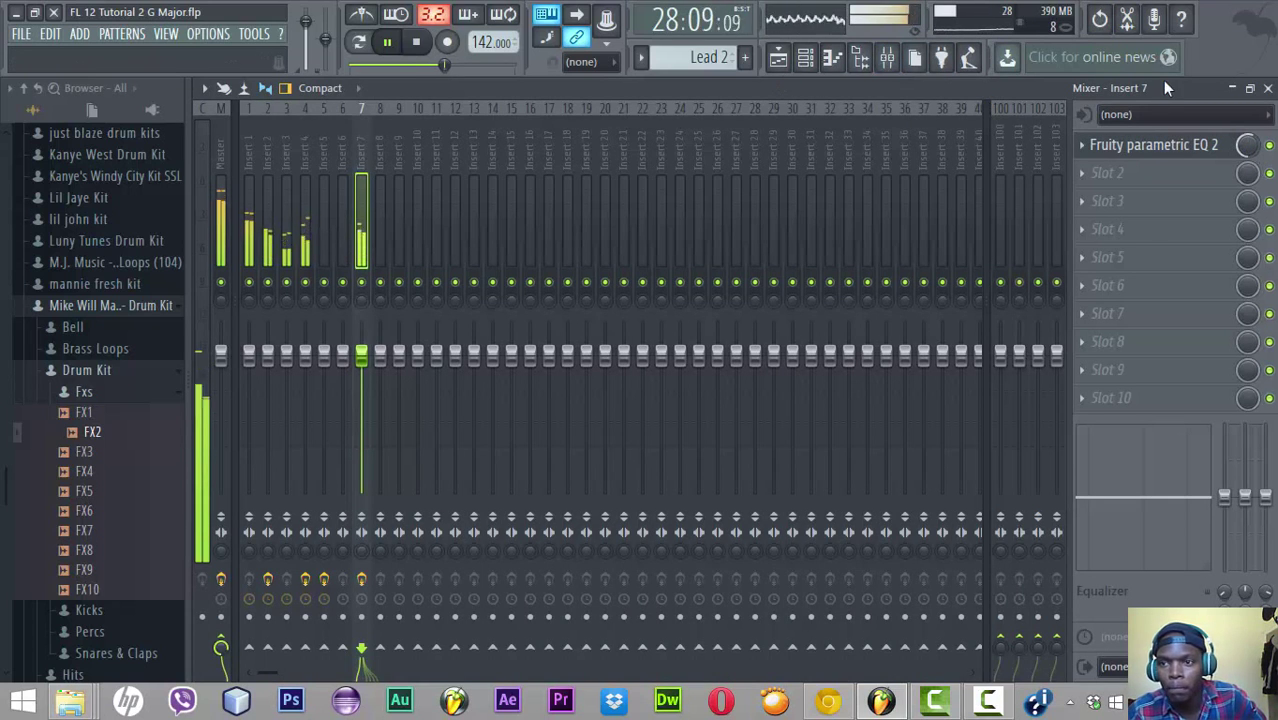
click(1233, 88)
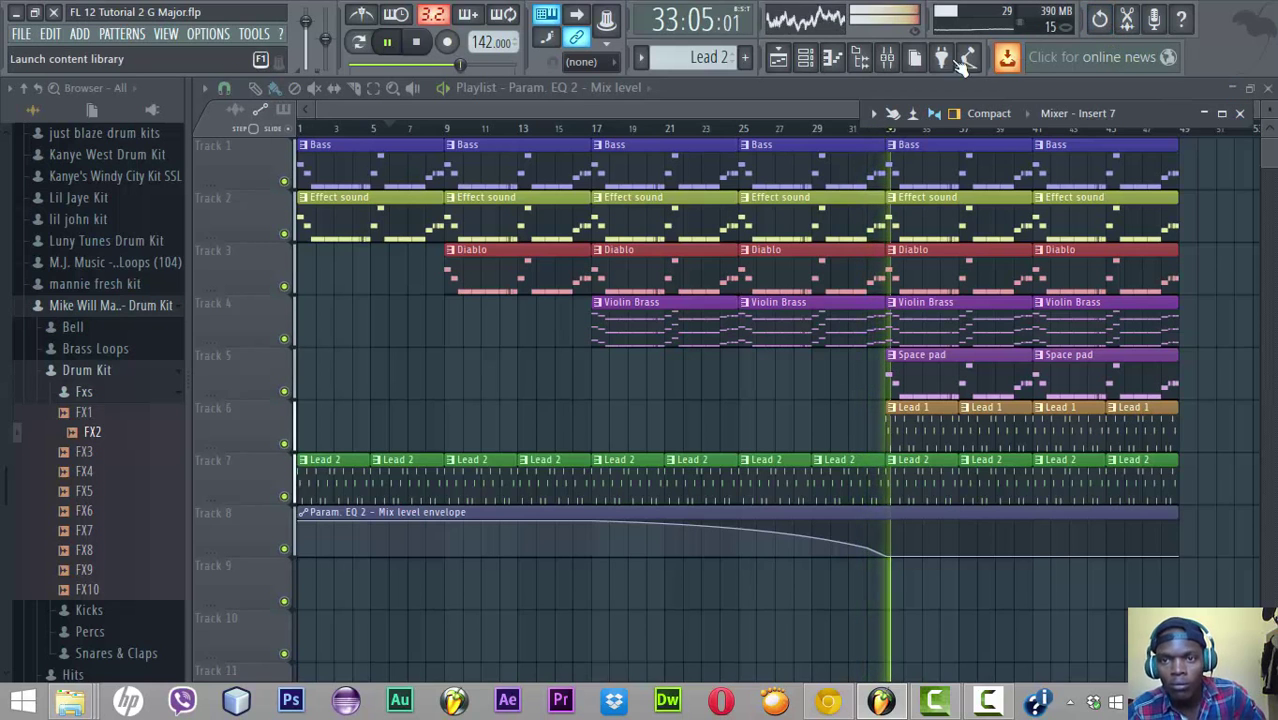
click(887, 58)
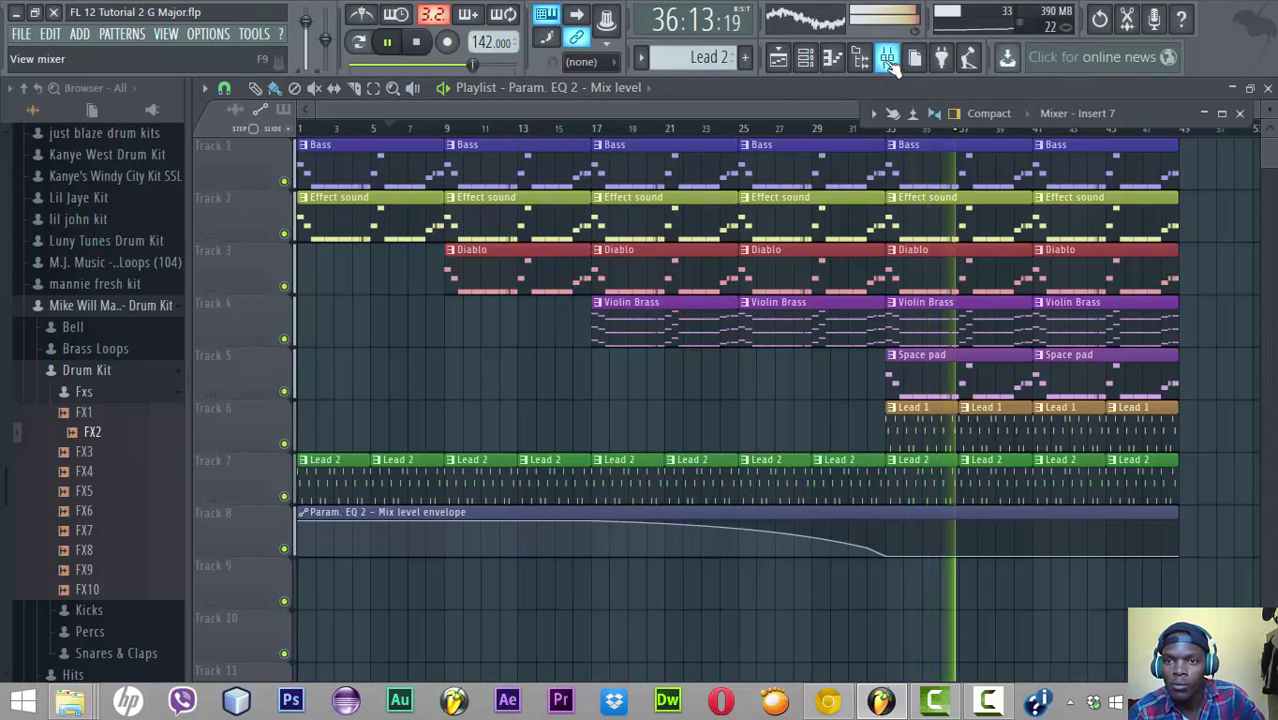
click(887, 58)
double_click(1164, 113)
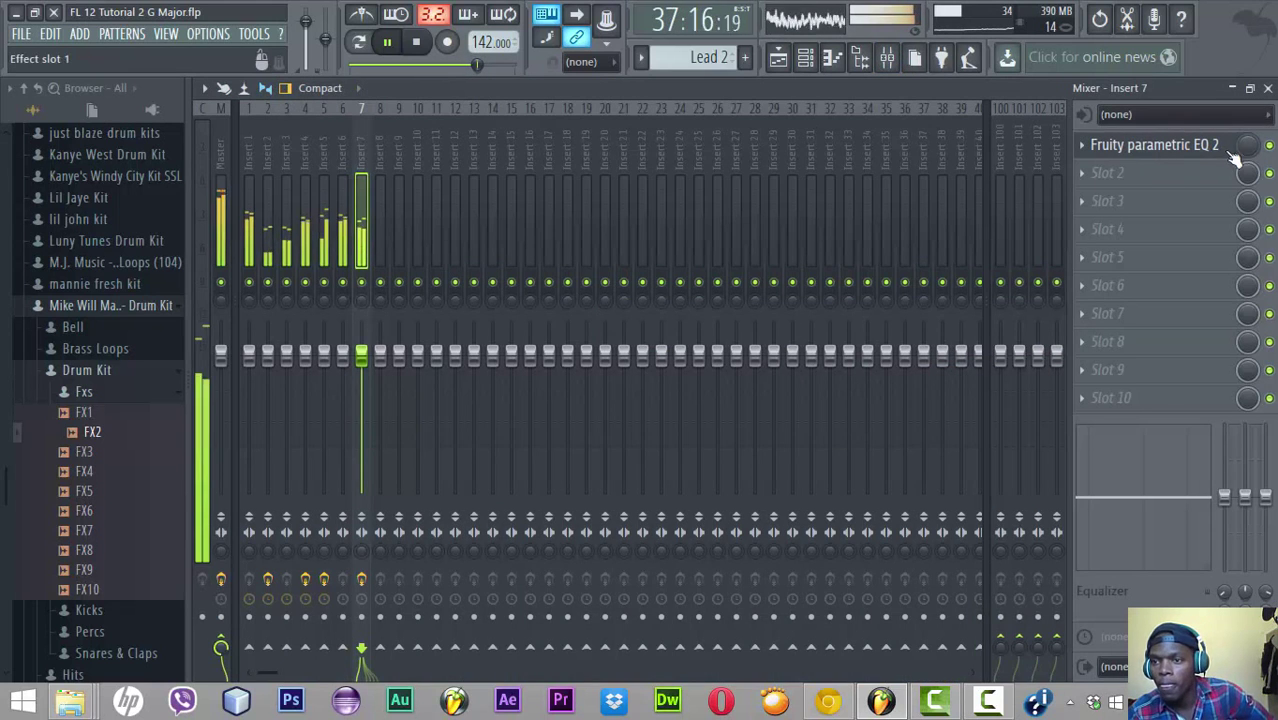
key(space)
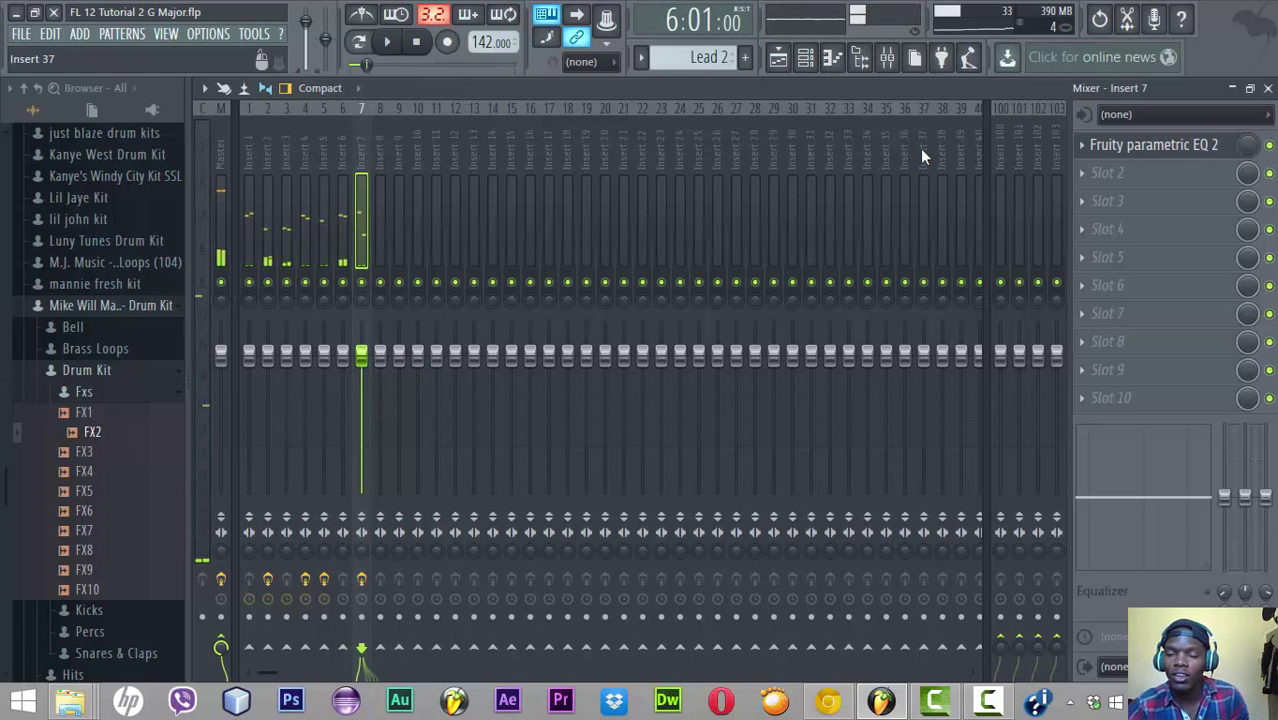
Solo the Lead 2 track together with its mix level envelope track in the playlist and set the playback position to bar 1
click(790, 62)
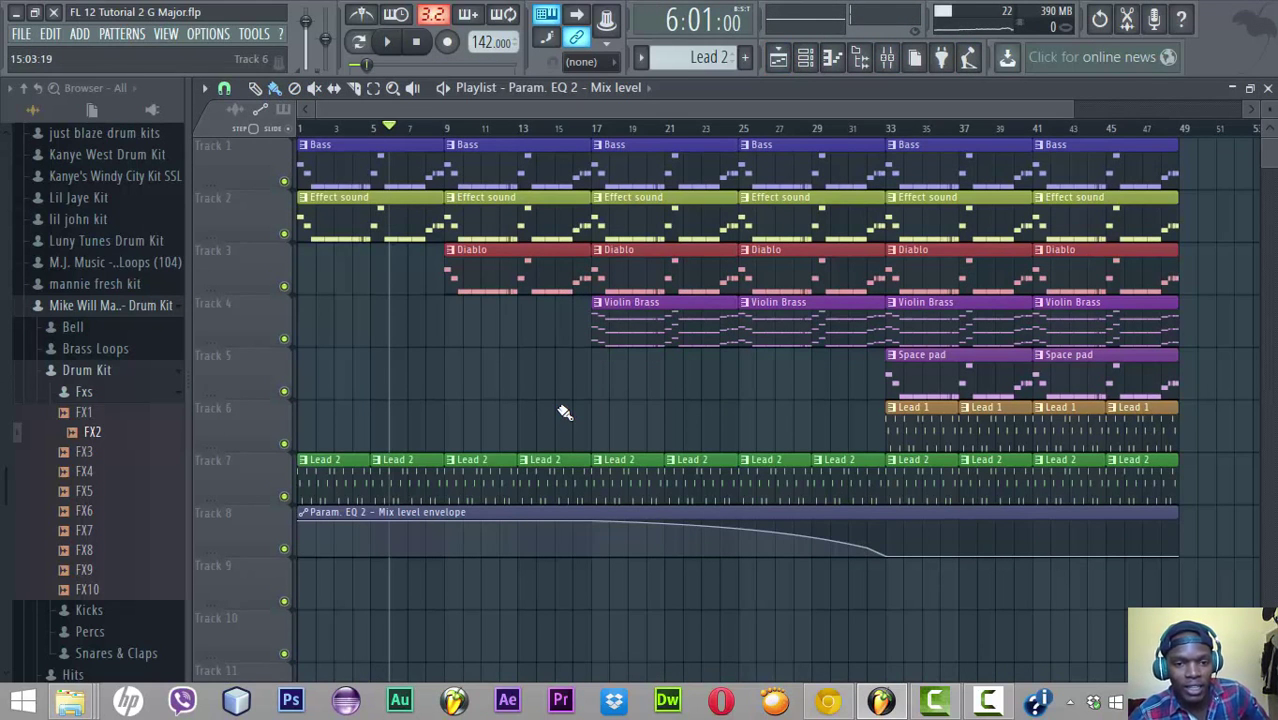
right_click(284, 496)
click(285, 550)
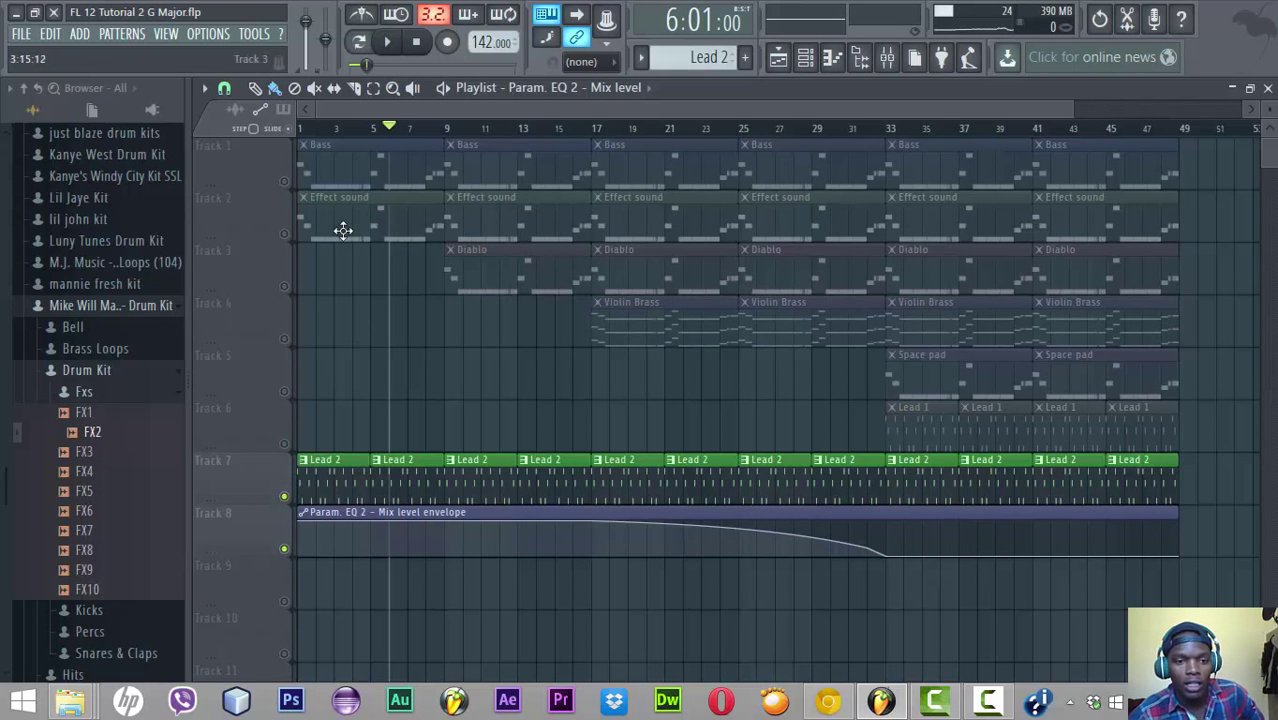
drag(393, 128, 197, 186)
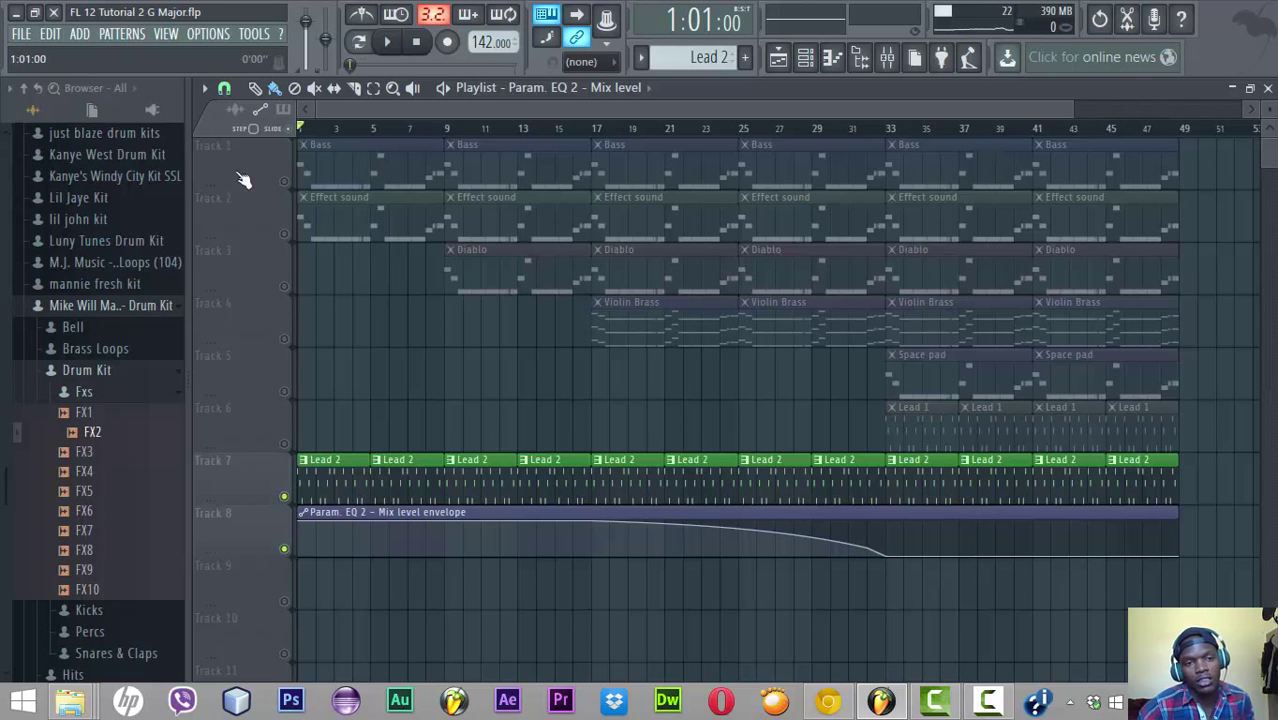
Play the soloed Lead 2 from bar 1, listen to the mix level fade from bar 17 past bar 32, and stop playback
drag(365, 160, 511, 138)
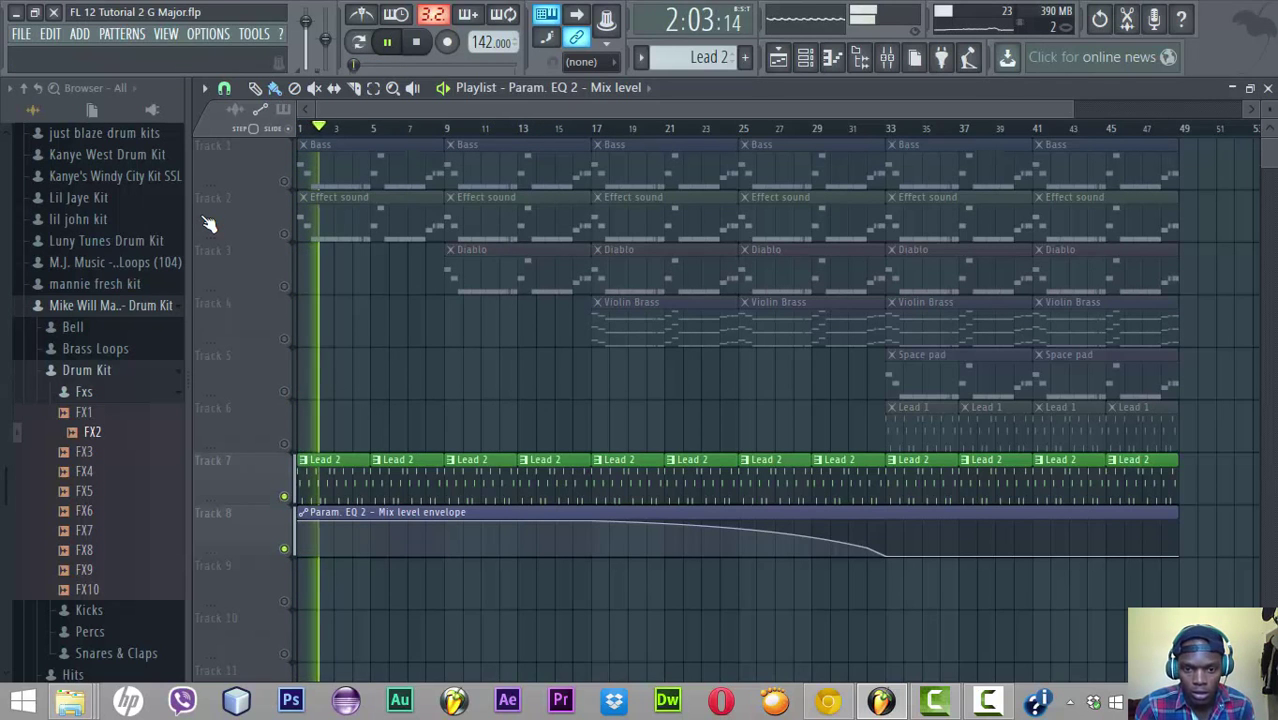
key(space)
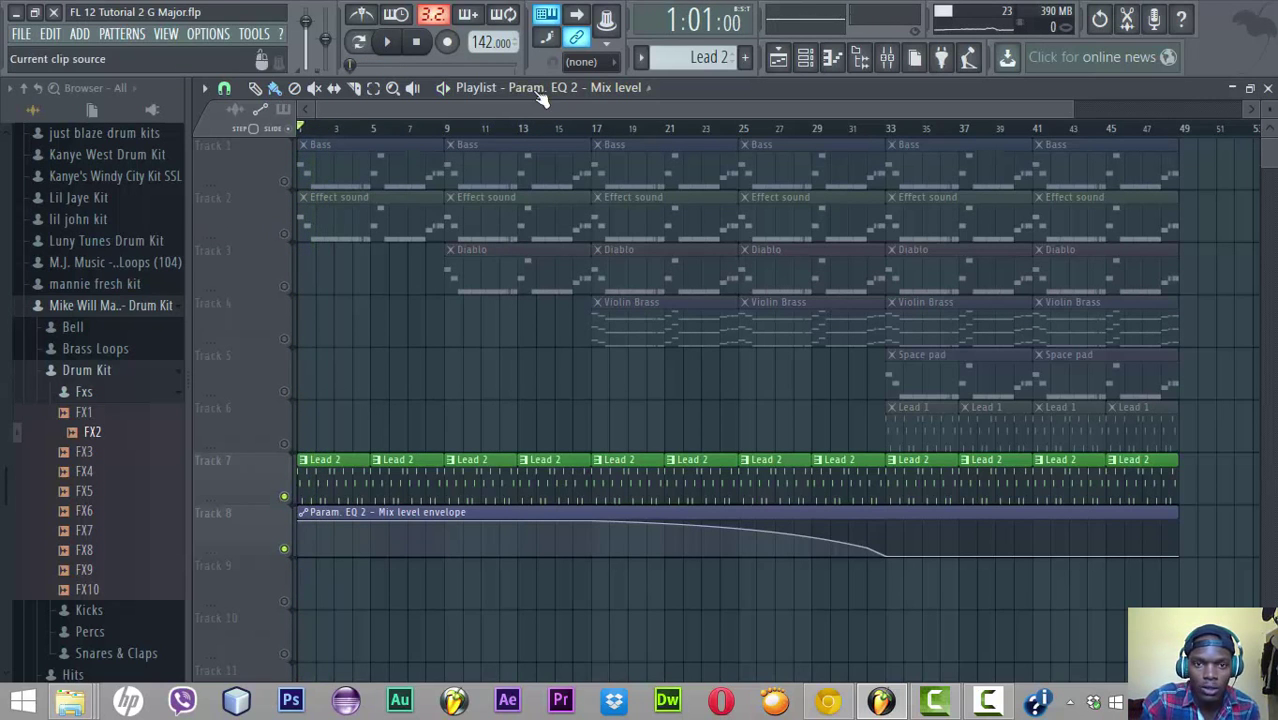
key(space)
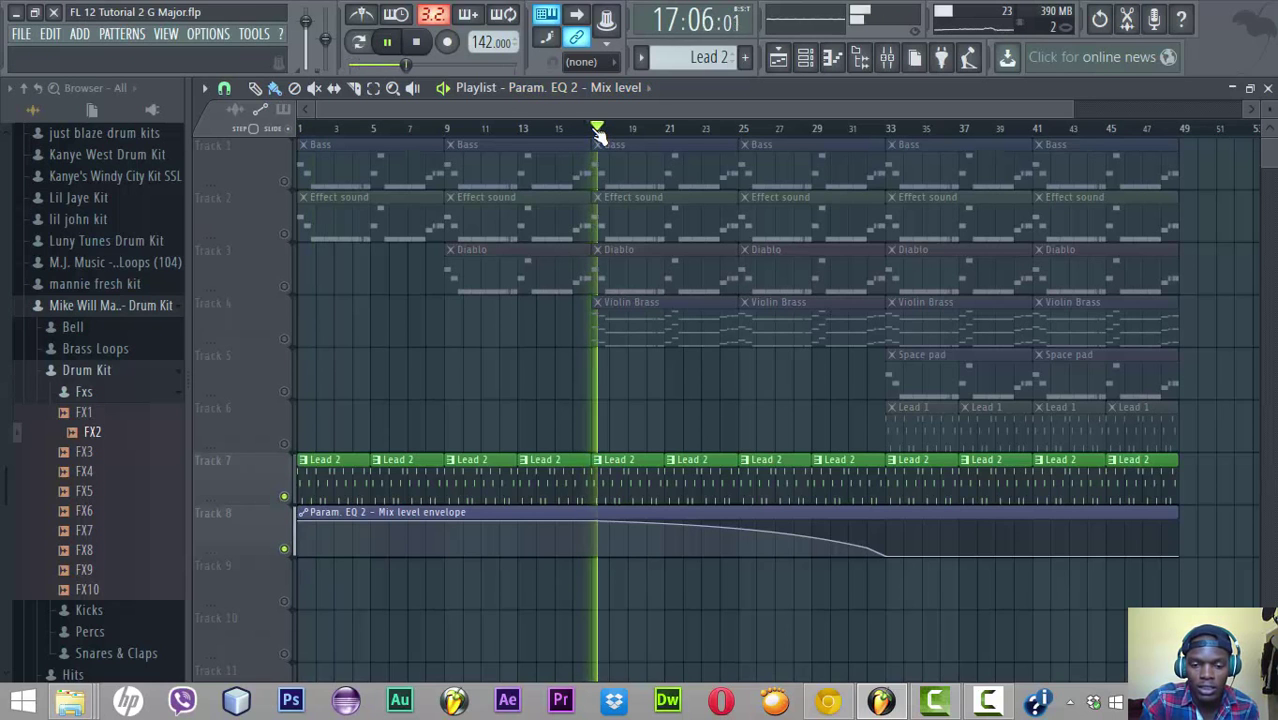
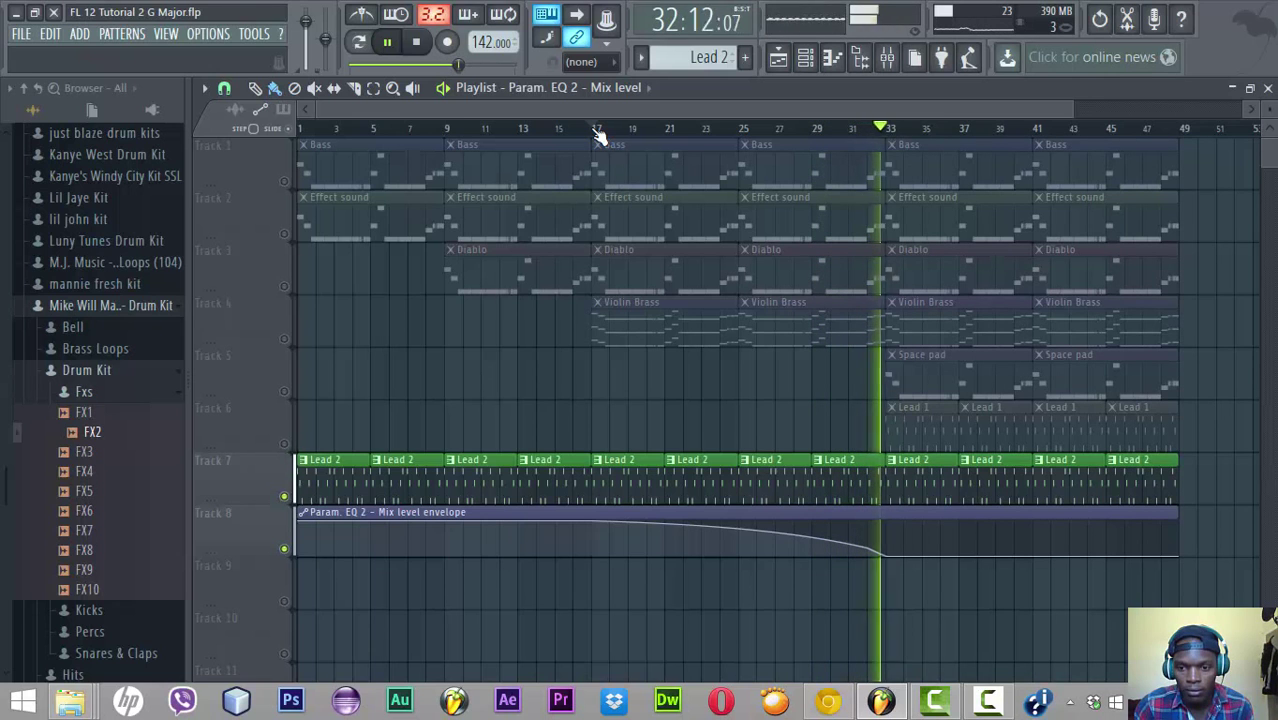
key(space)
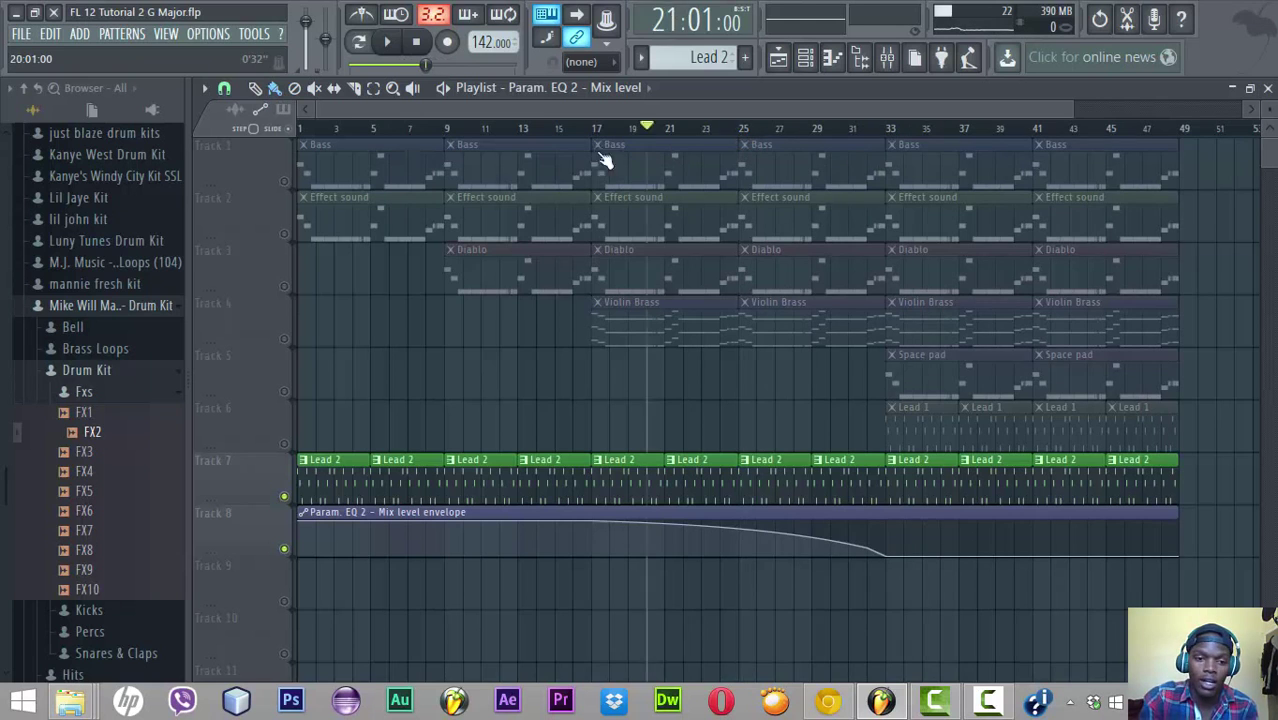
Set playback to bar 15 and slightly lower bands 3, 4 and 5 of Insert 7's Fruity parametric EQ 2, with band 3 at -1.7 dB
click(555, 128)
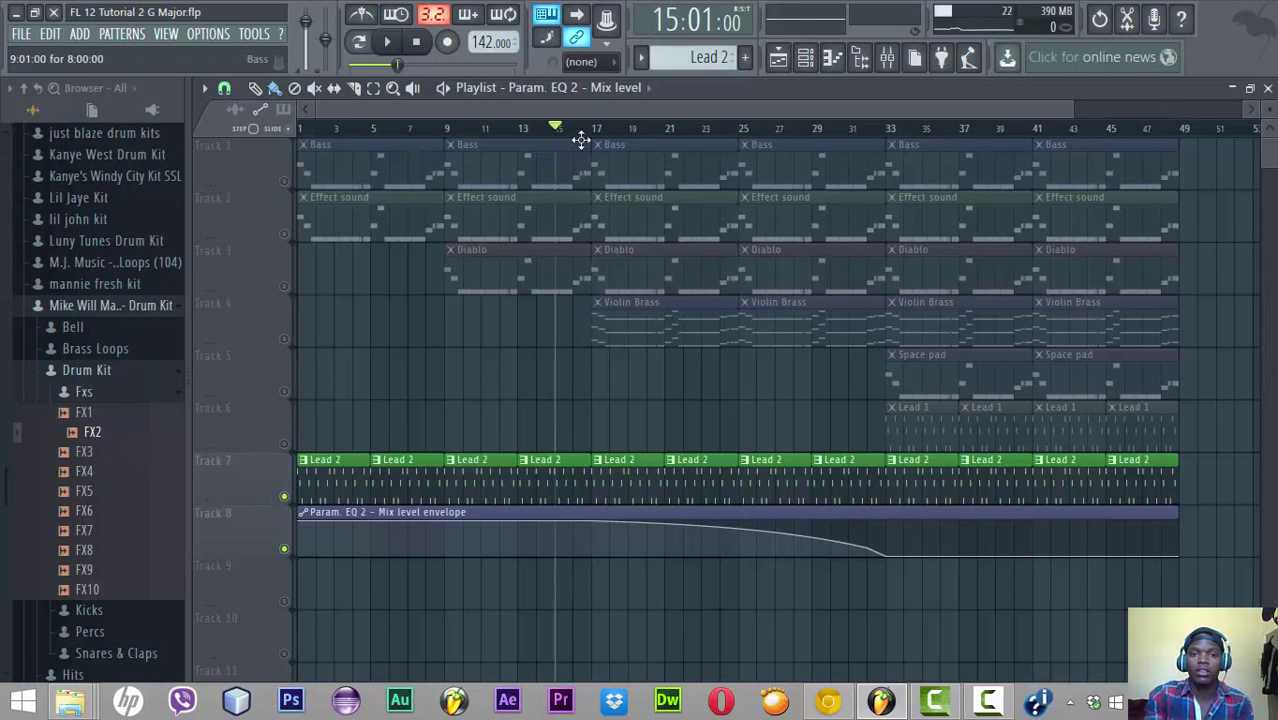
click(887, 57)
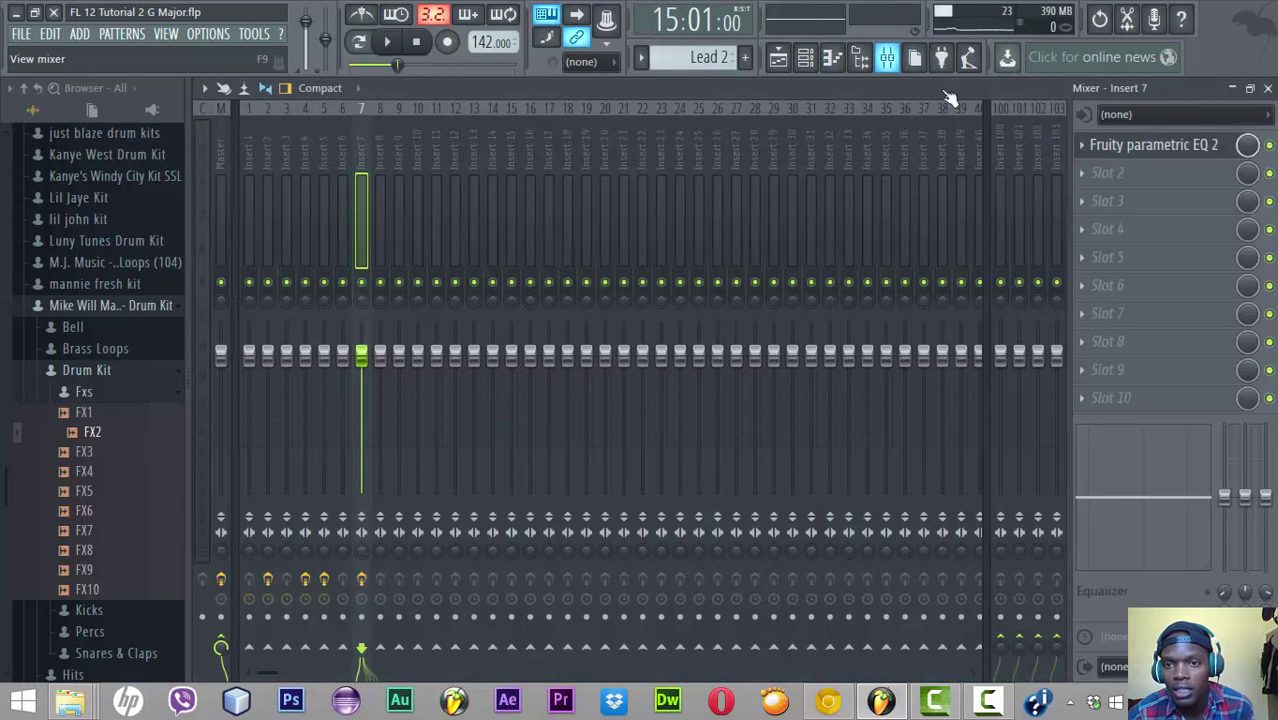
click(1180, 156)
click(1180, 156)
click(1180, 156)
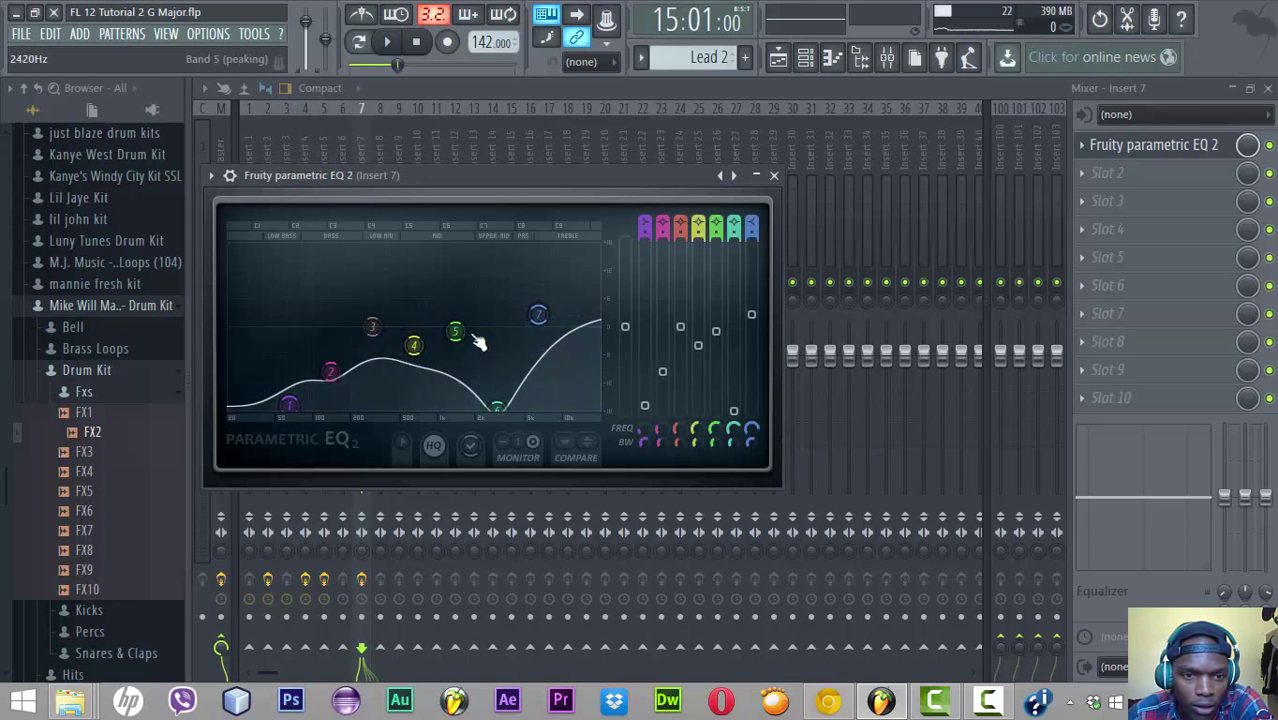
drag(455, 333, 425, 356)
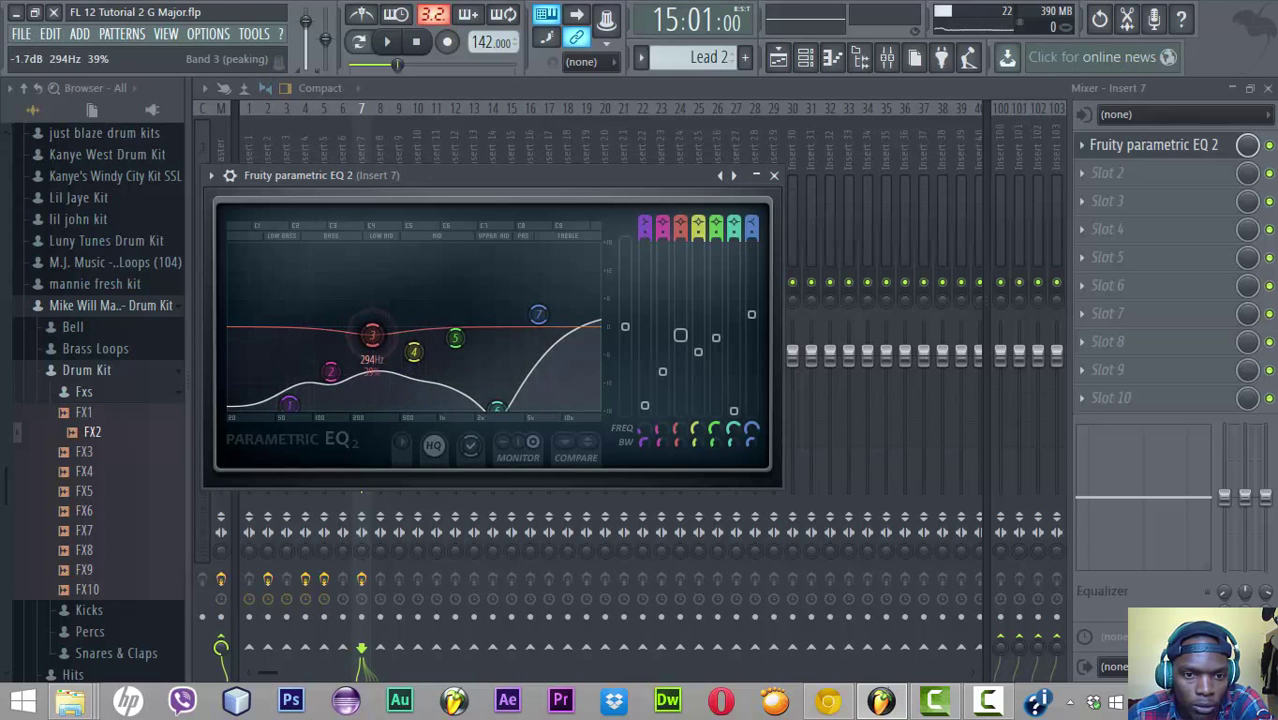
key(space)
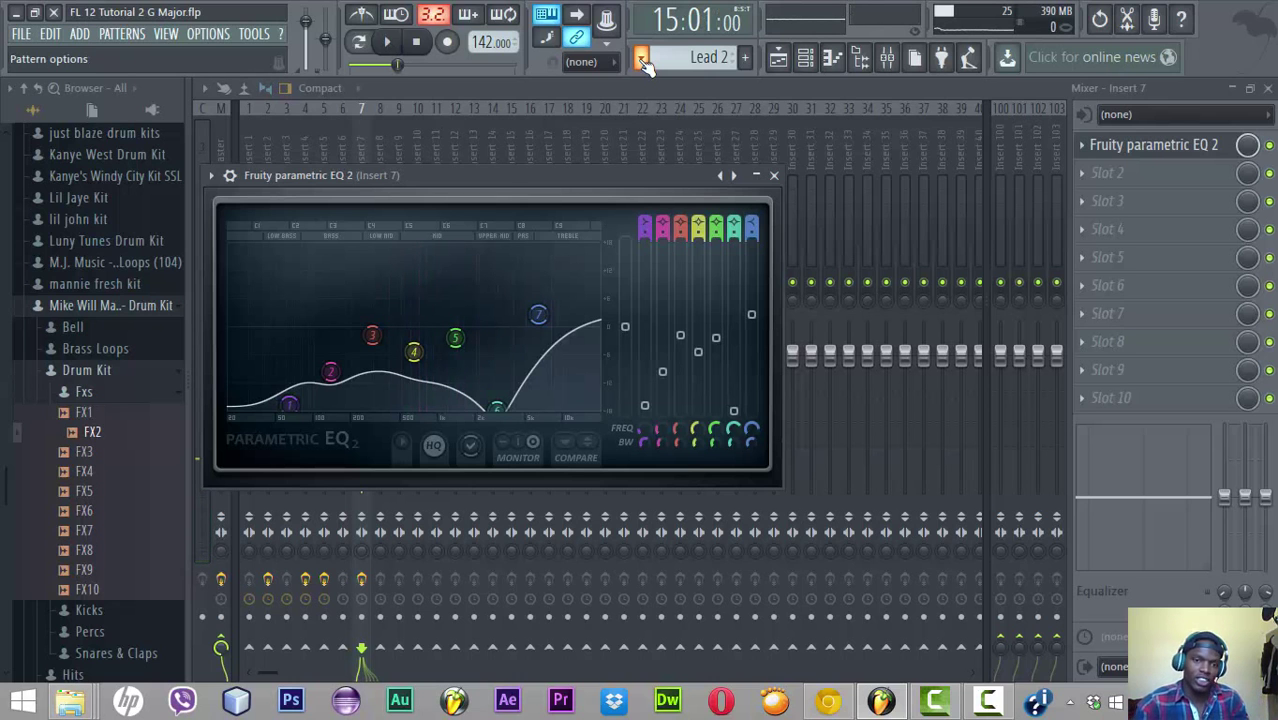
Return to the playlist and unsolo the tracks so that the full arrangement is active
click(815, 57)
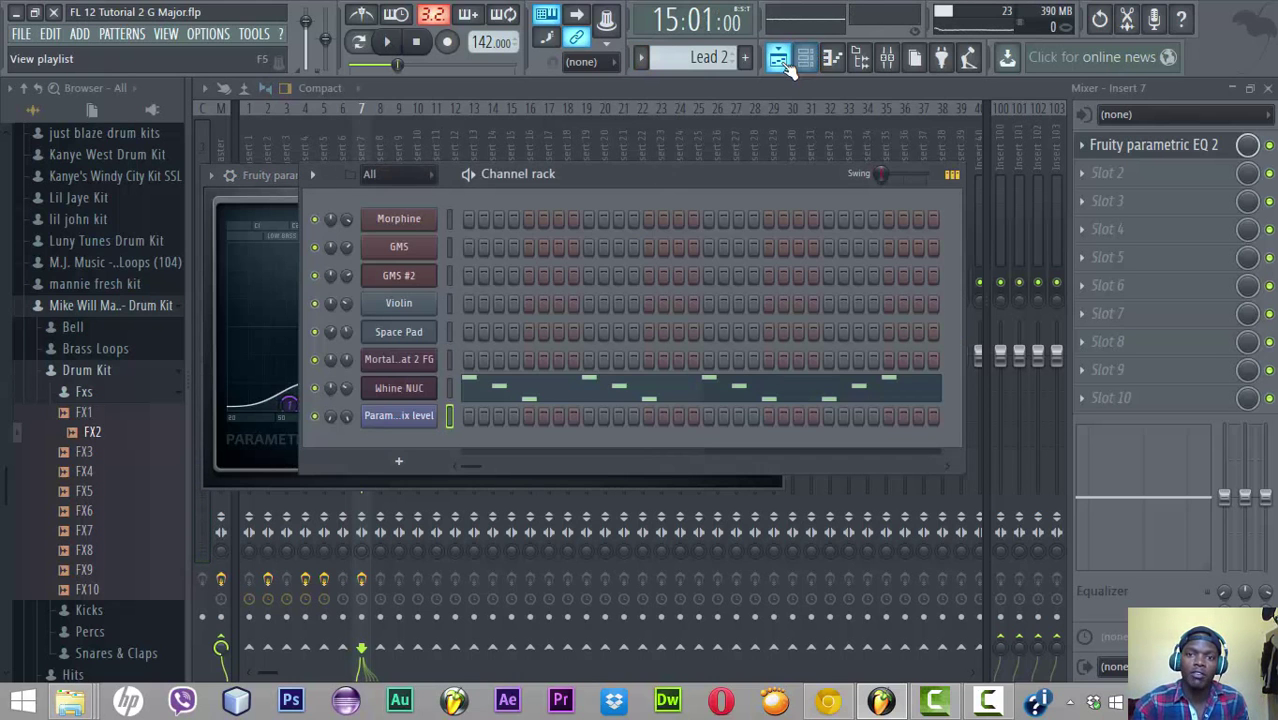
click(787, 65)
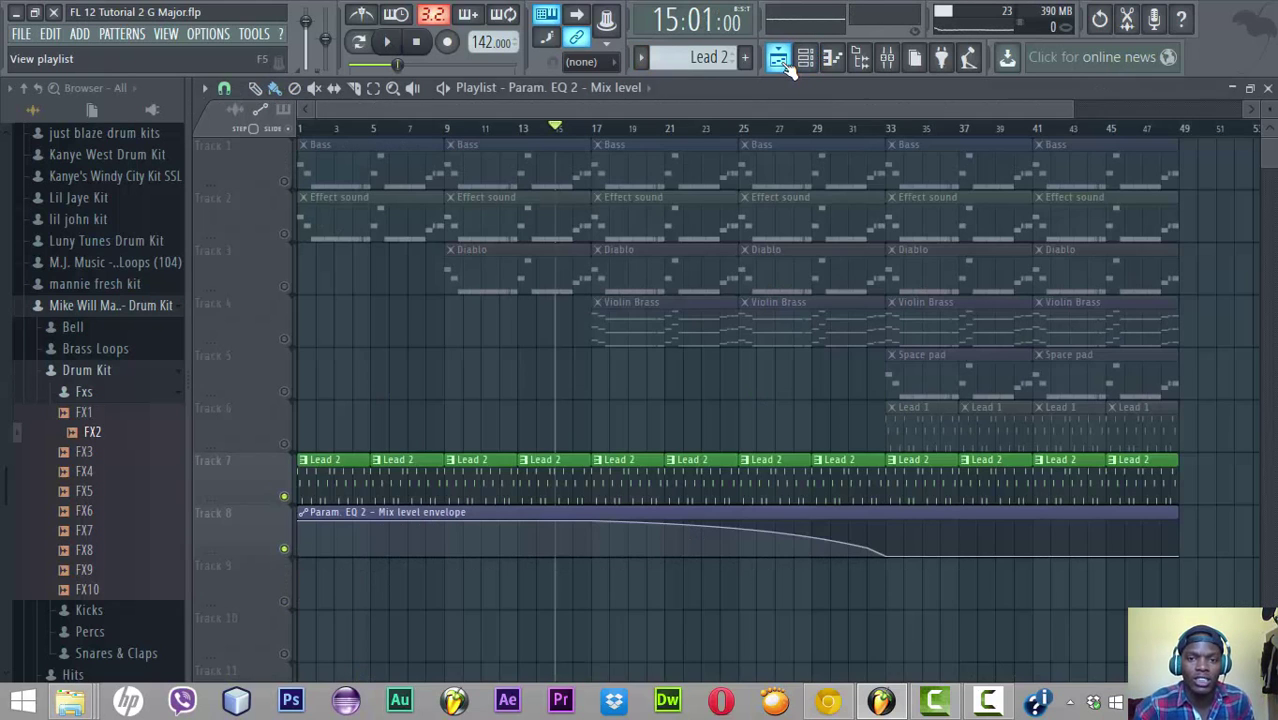
click(285, 392)
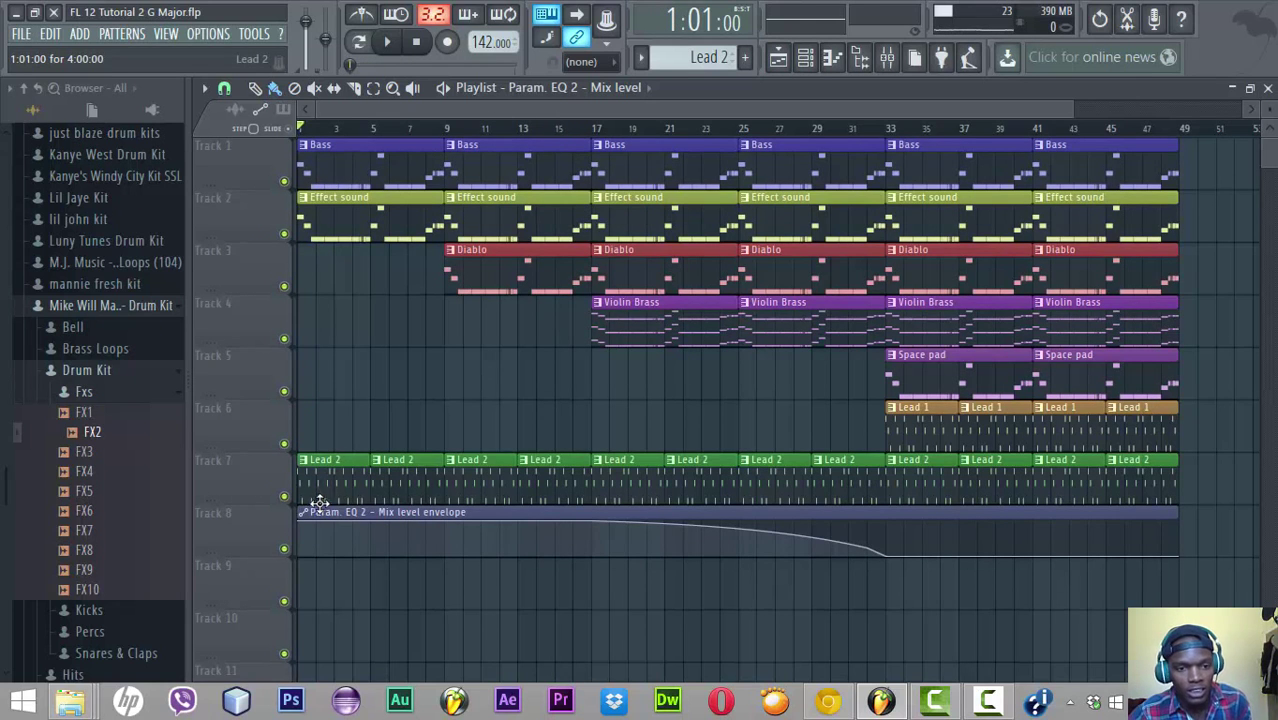
Play the full arrangement from bar 1, skip ahead to about bars 14 and 19, save the project, and stop past bar 35
key(space)
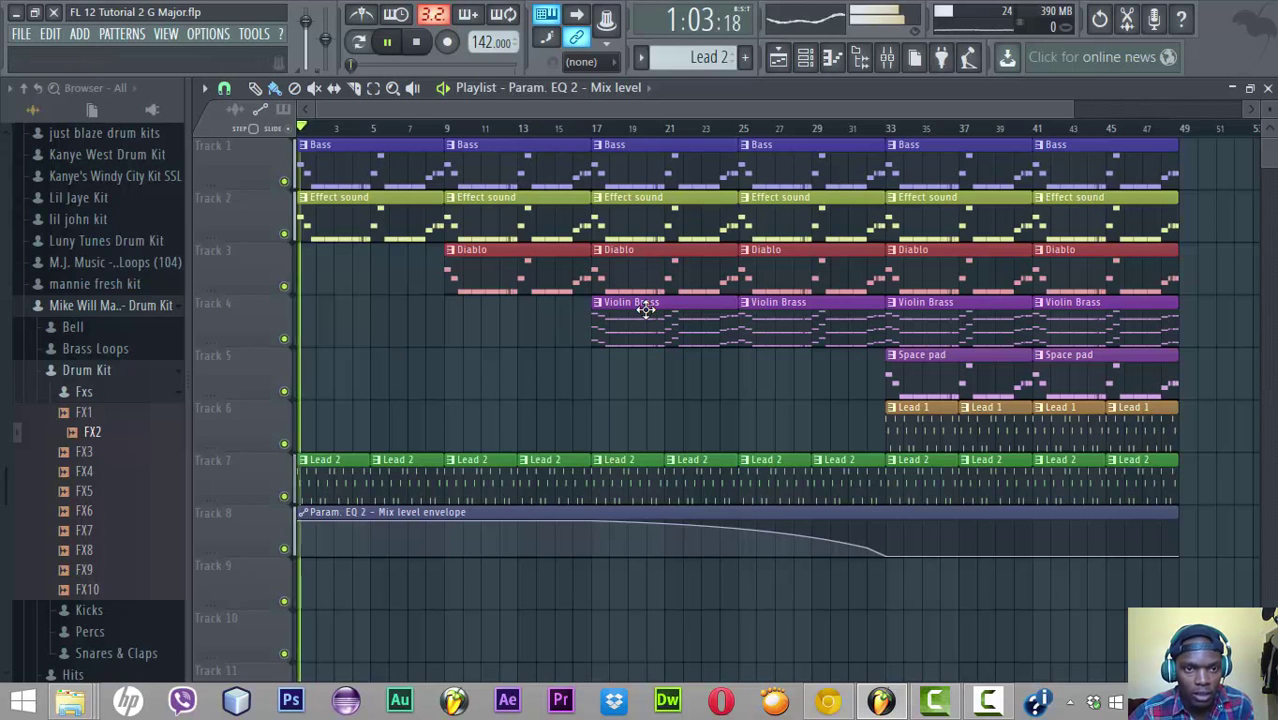
key(space)
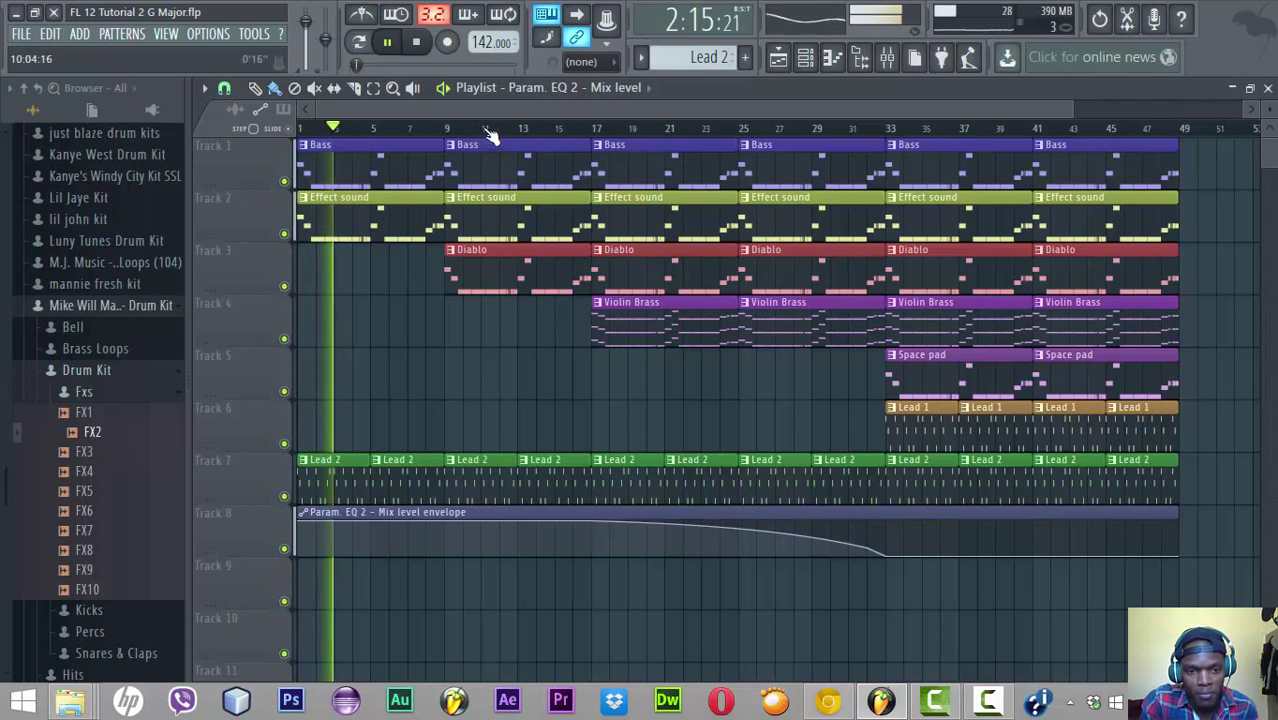
click(556, 130)
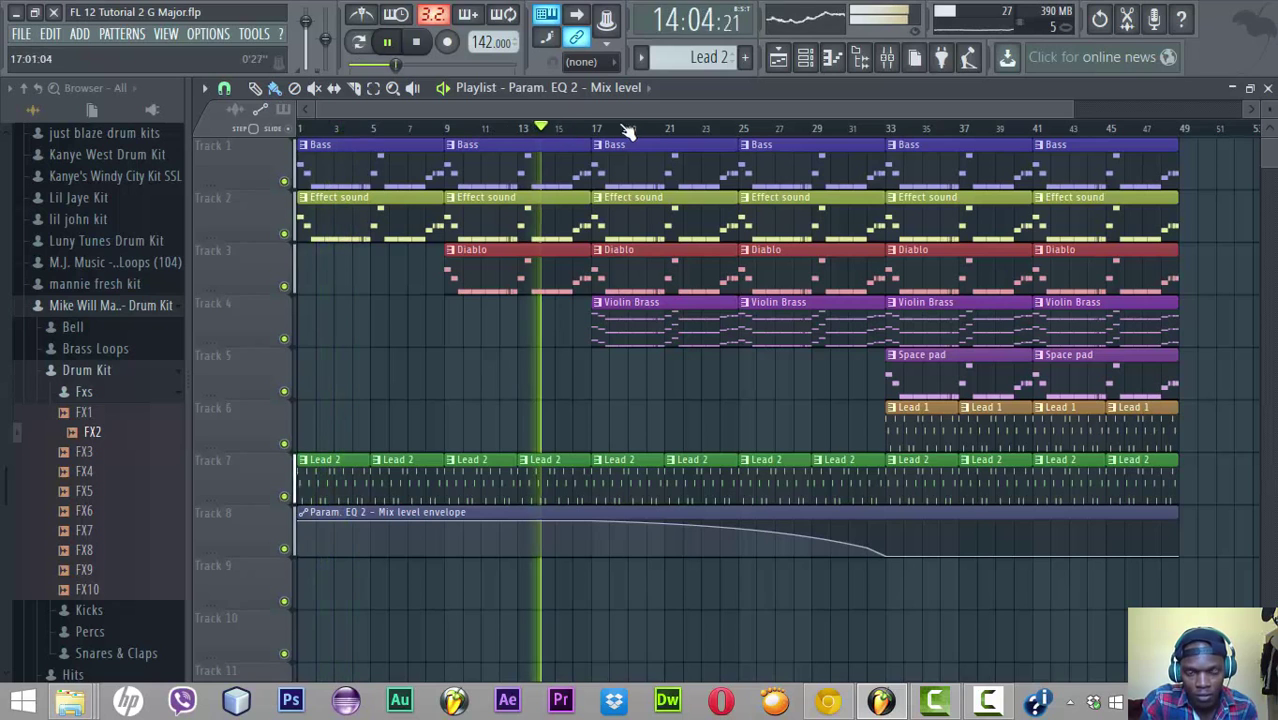
click(652, 131)
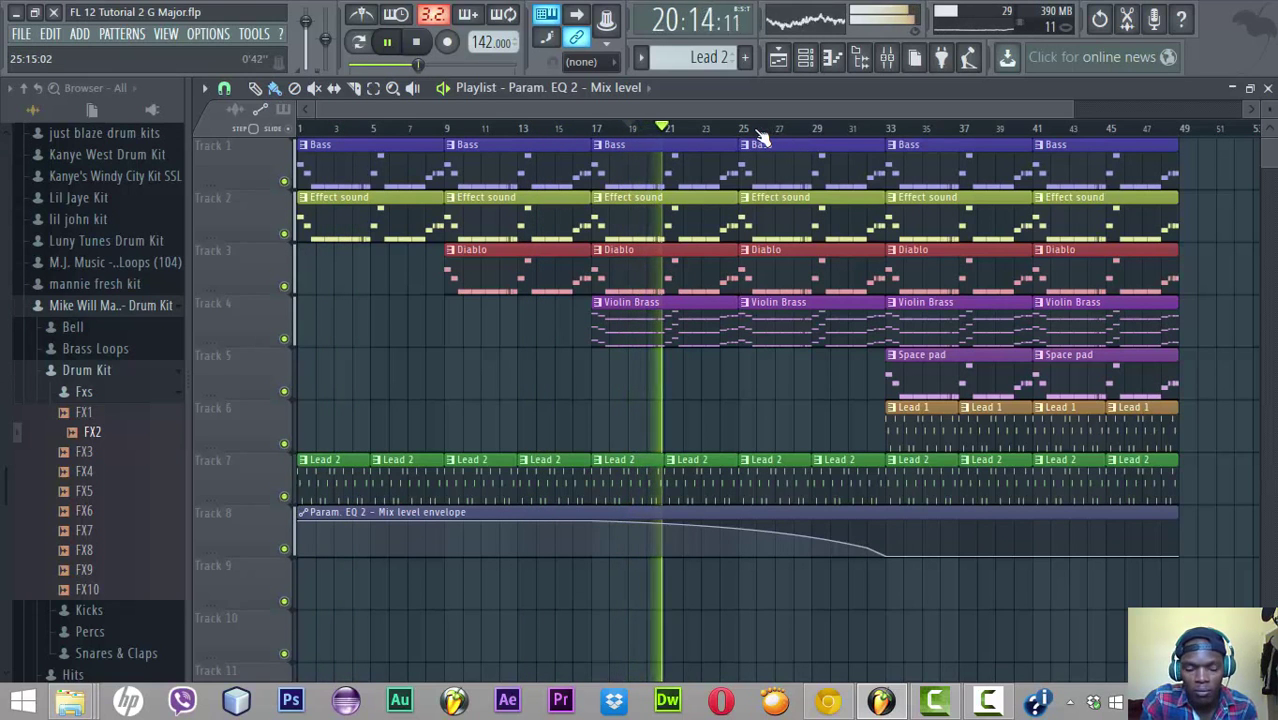
key(ctrl+s)
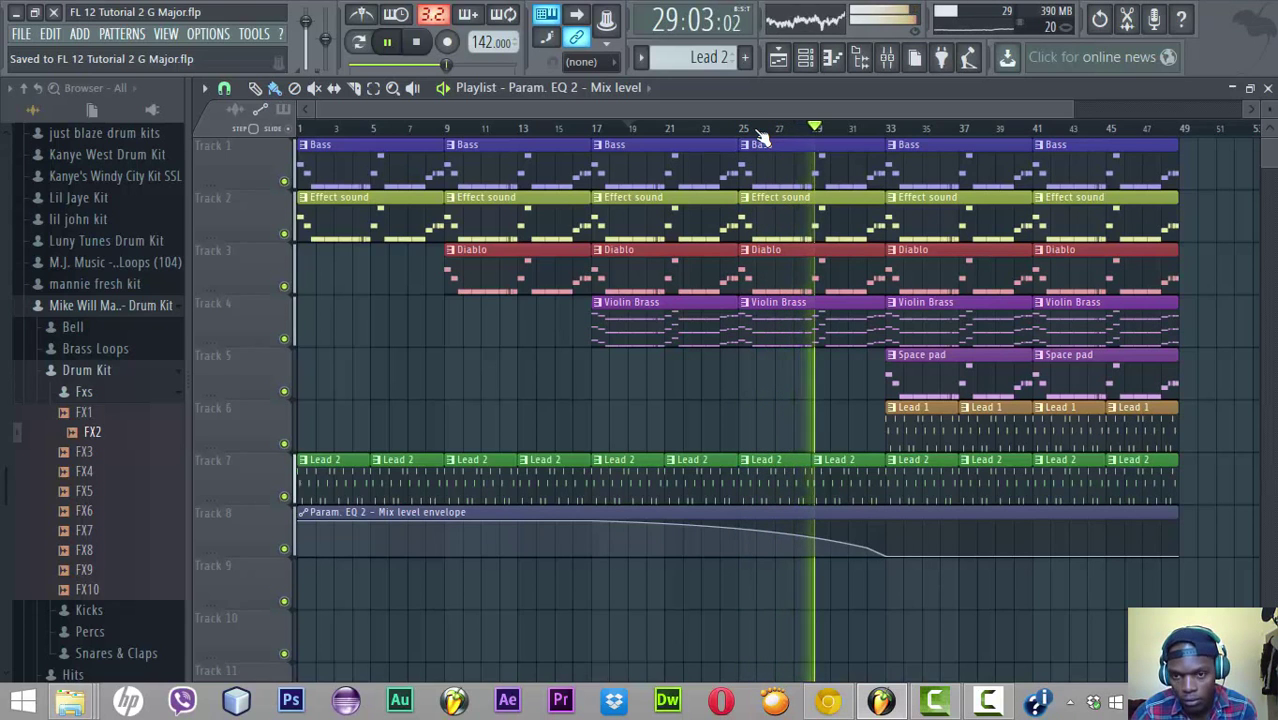
key(XF86AudioRaiseVolume)
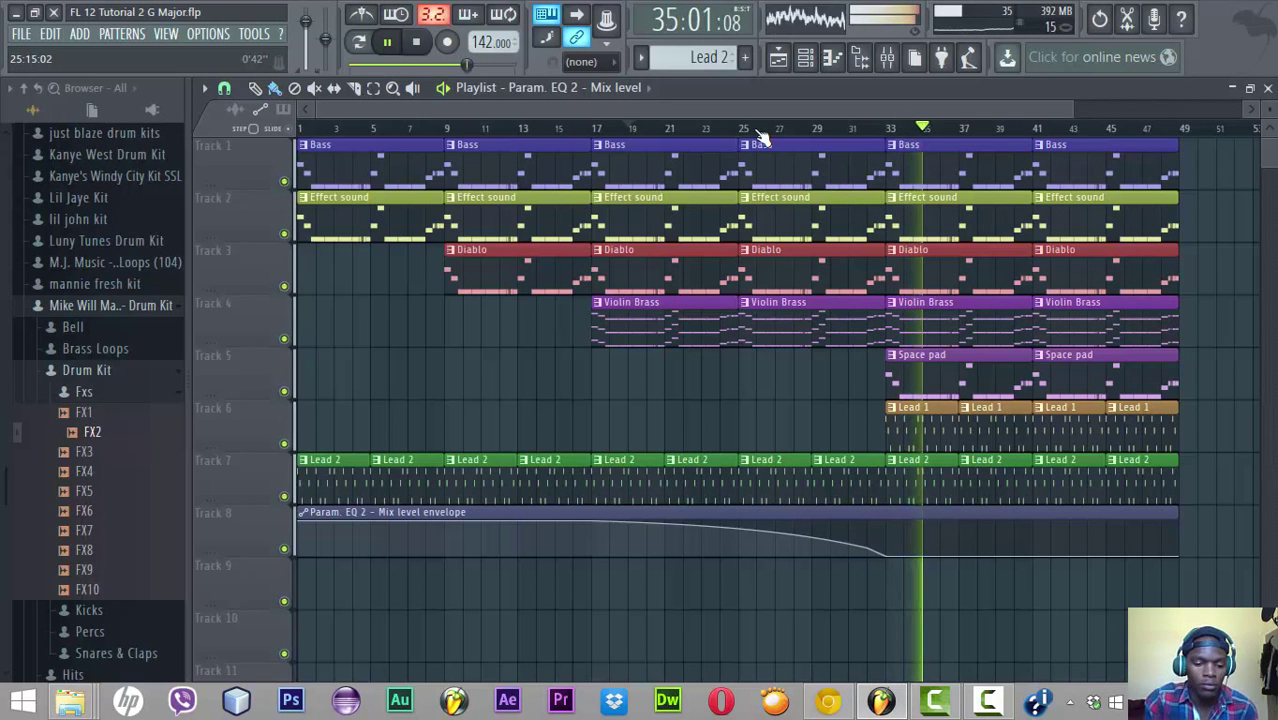
key(space)
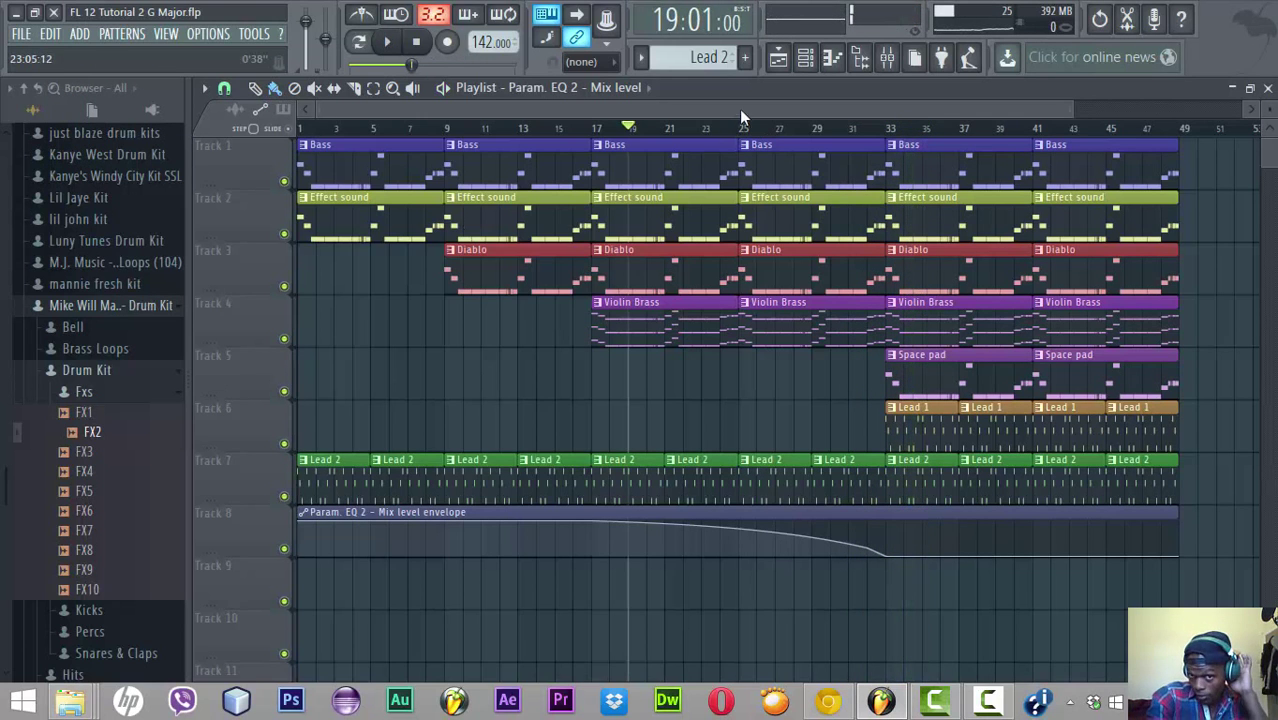
Add the FX3 sample from the Mike Will Made It drum kit as a new channel and create a new empty pattern
click(805, 57)
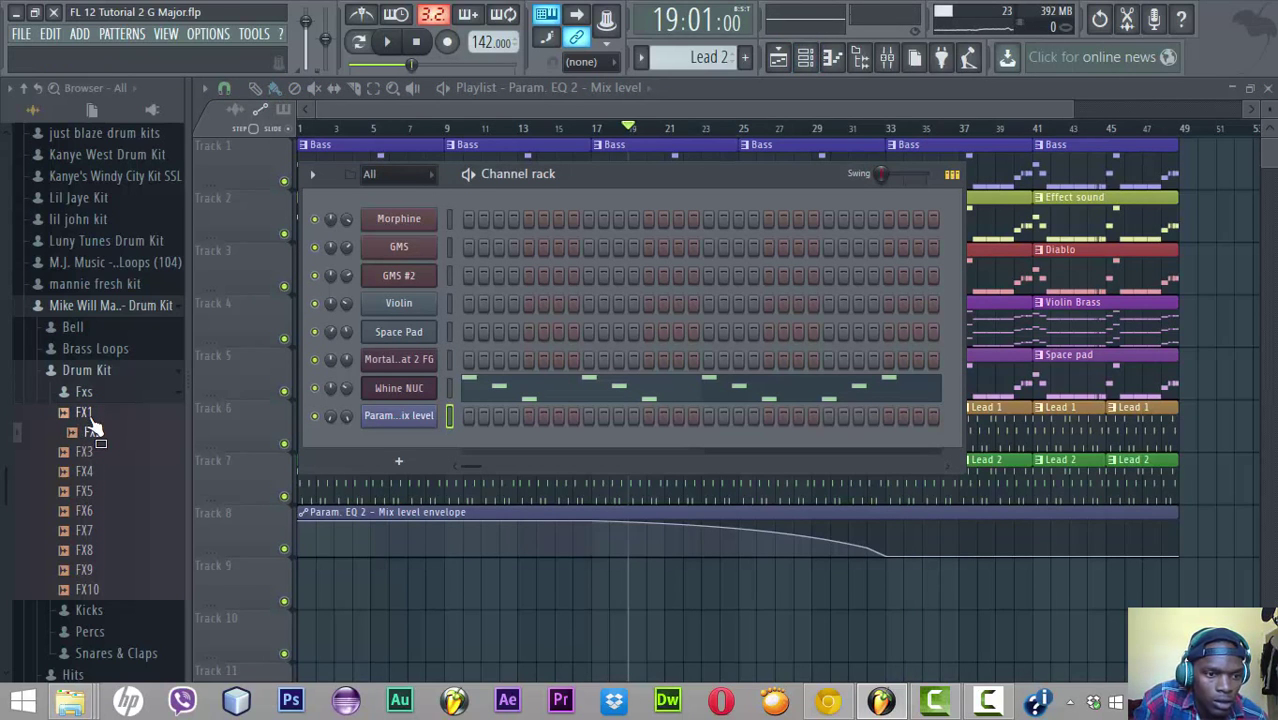
key(XF86AudioRaiseVolume)
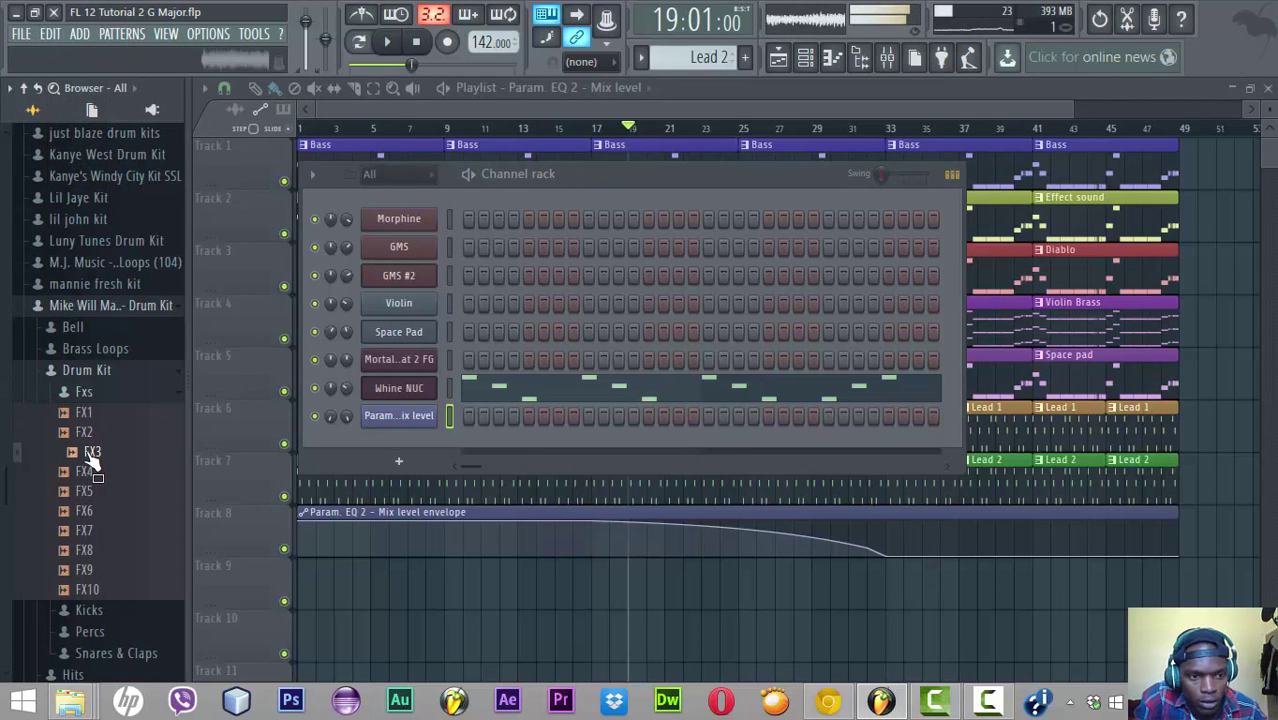
drag(323, 447, 352, 442)
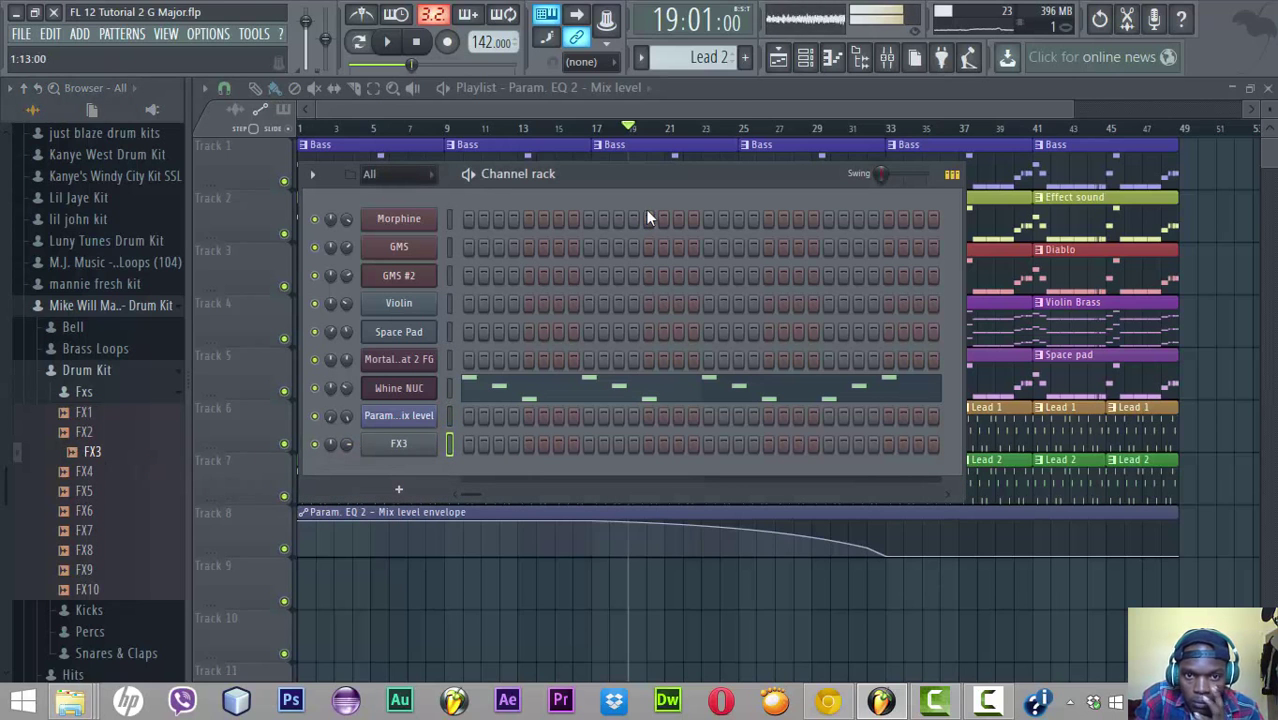
click(744, 57)
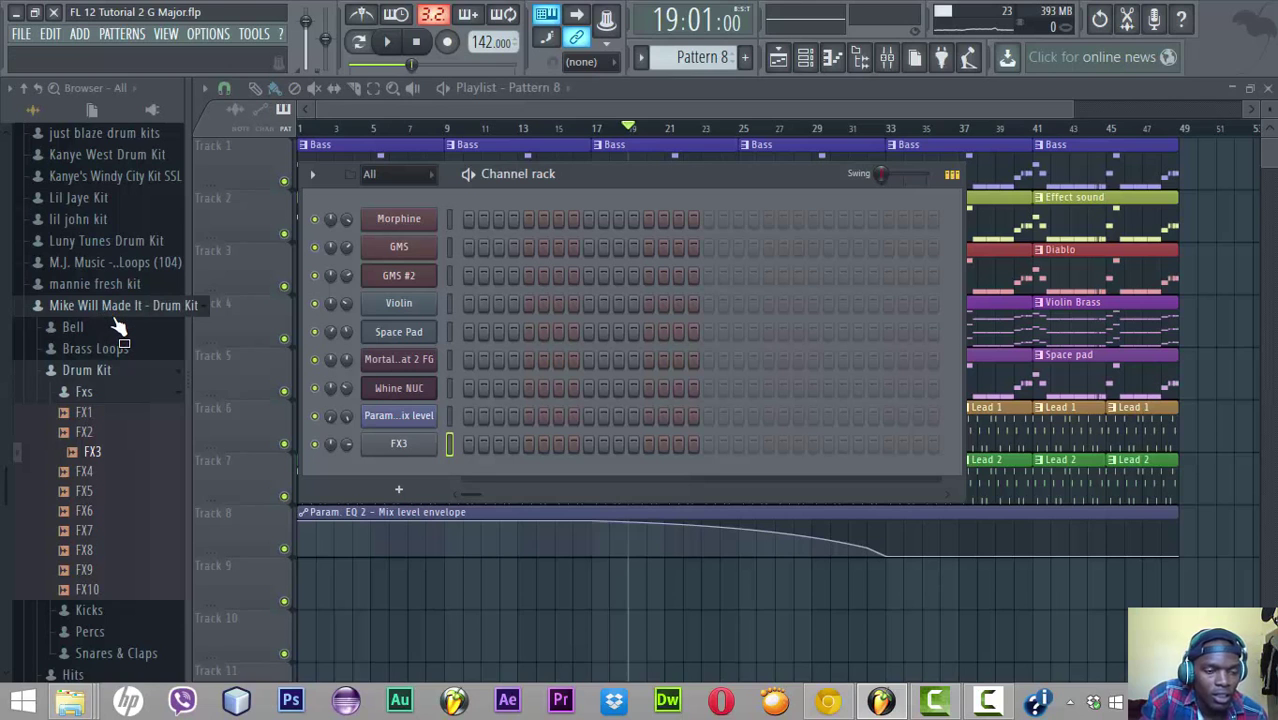
key(ctrl+s)
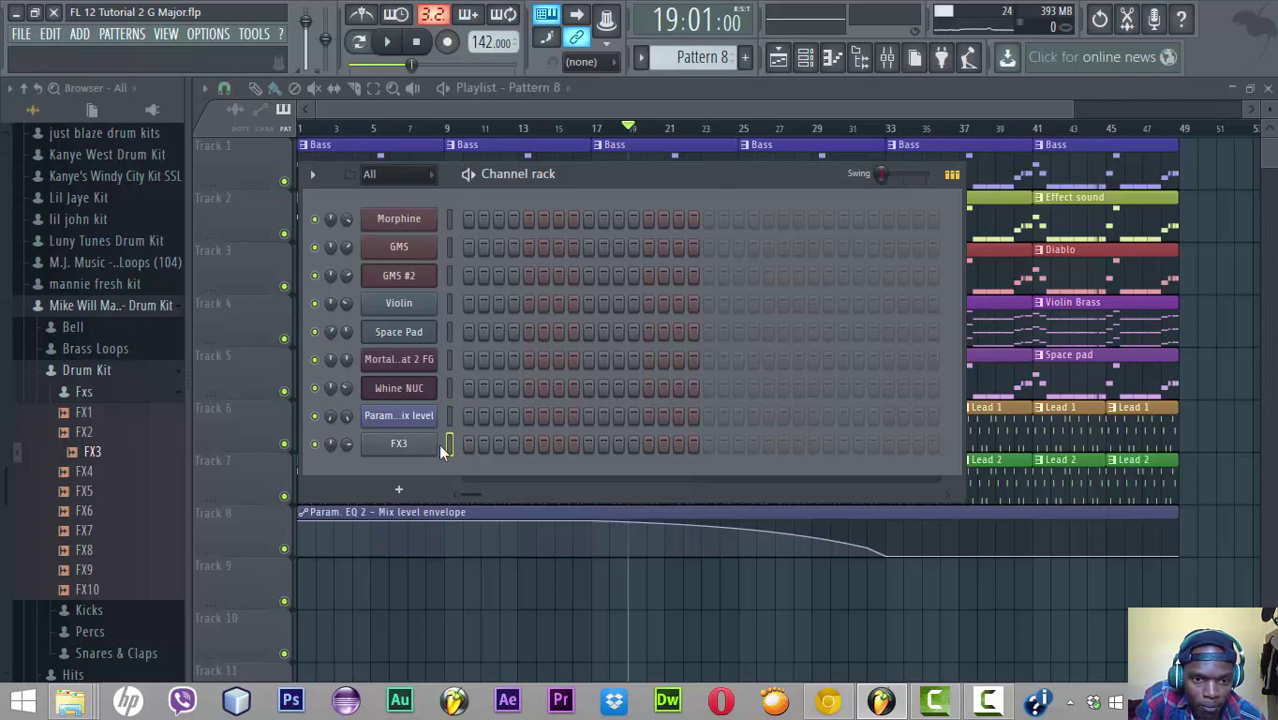
Check the mixer track of the Whine NUC channel and route the FX3 channel to mixer track 8
click(420, 421)
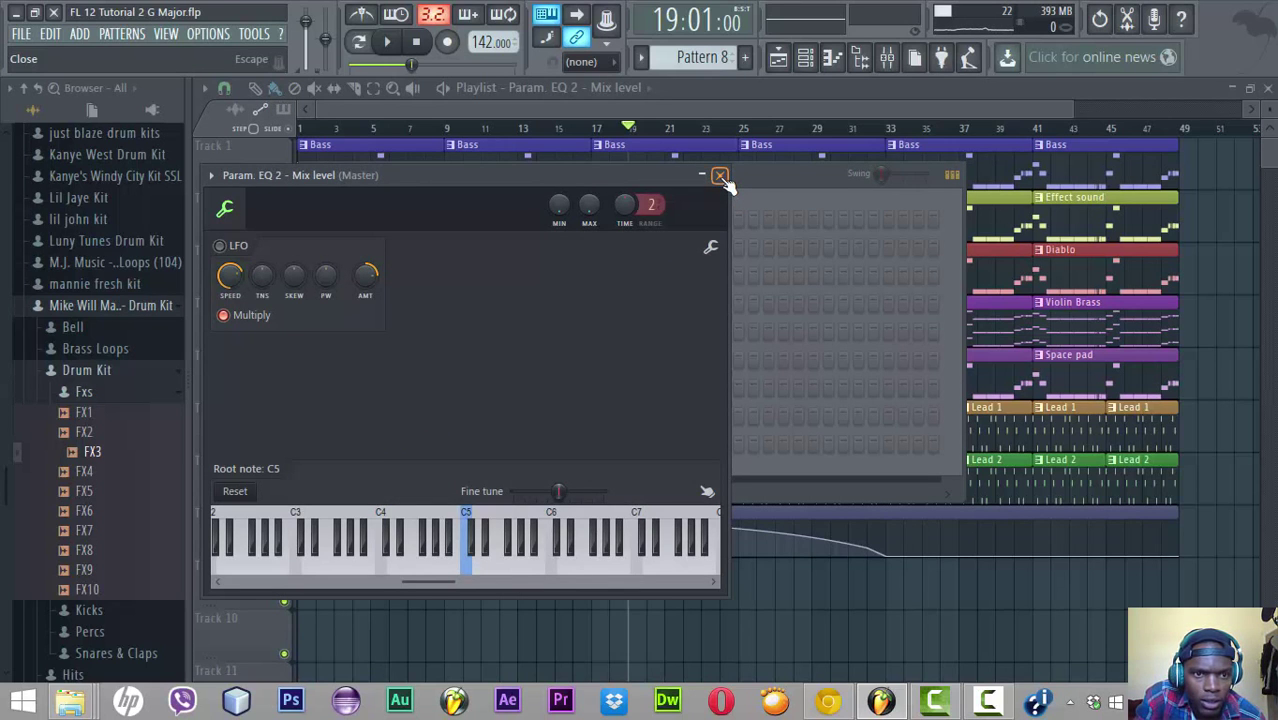
click(720, 177)
click(424, 390)
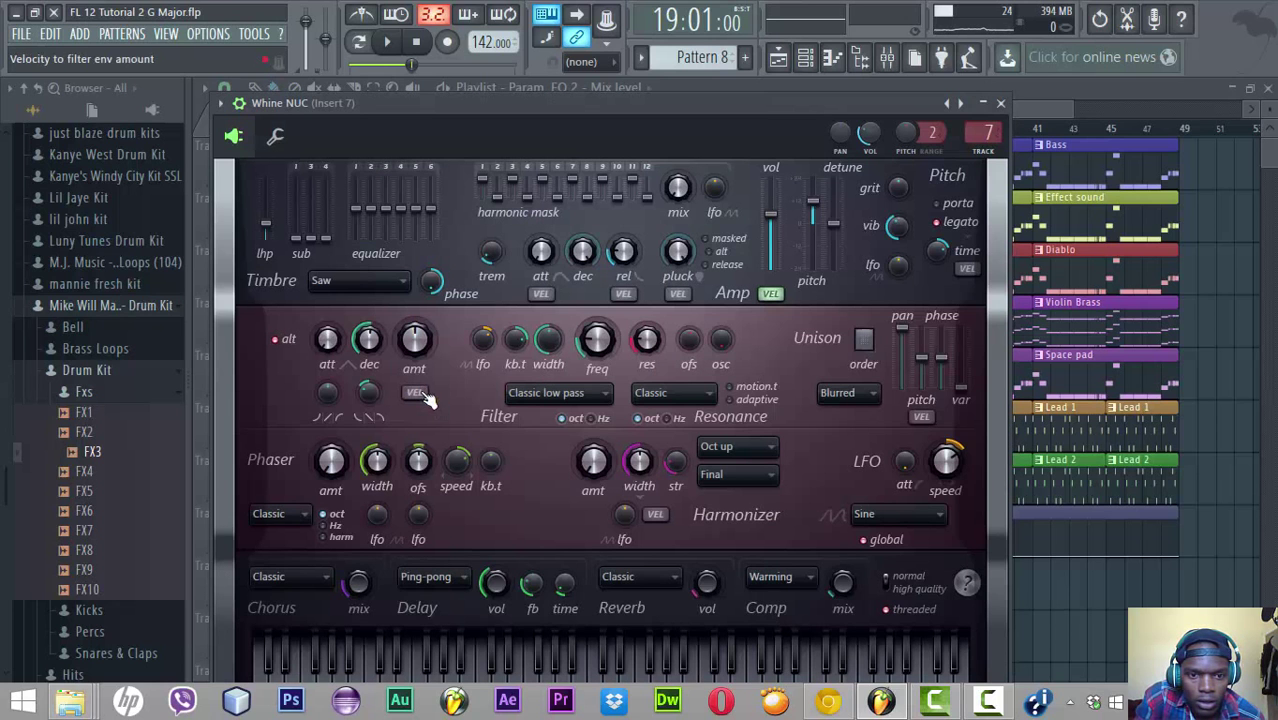
click(1003, 102)
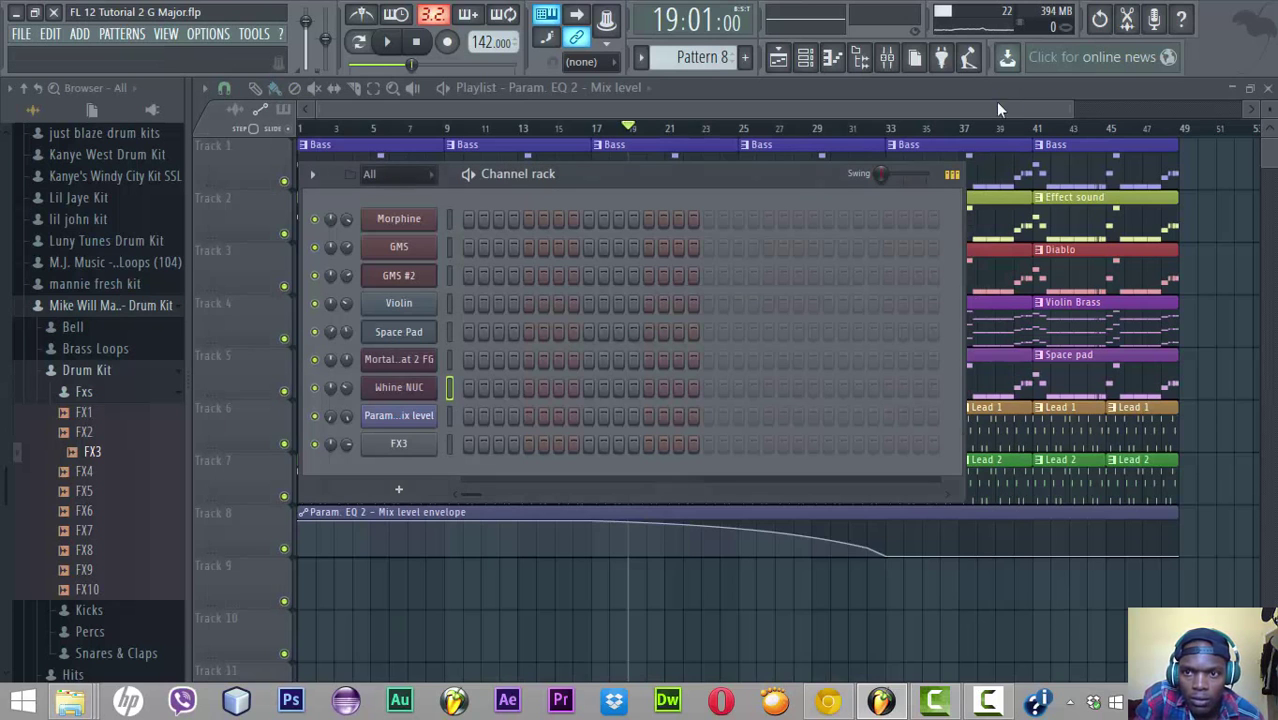
click(420, 444)
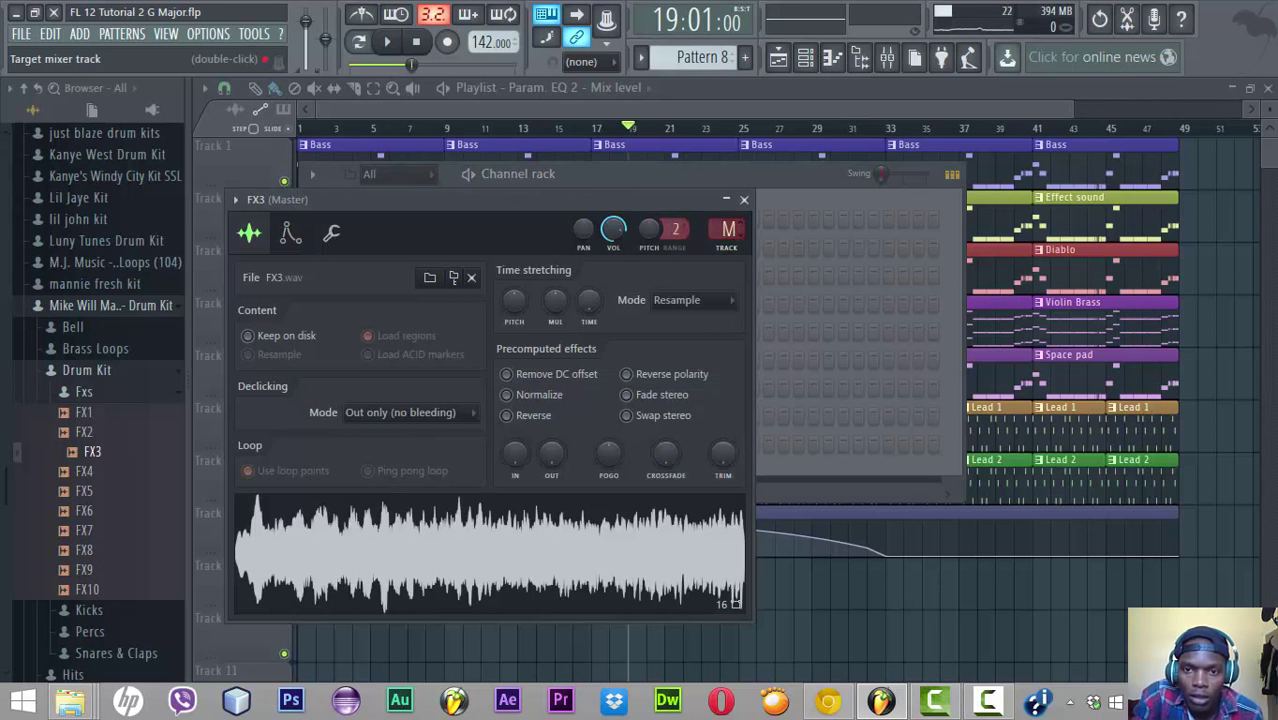
scroll(728, 230, up, 3)
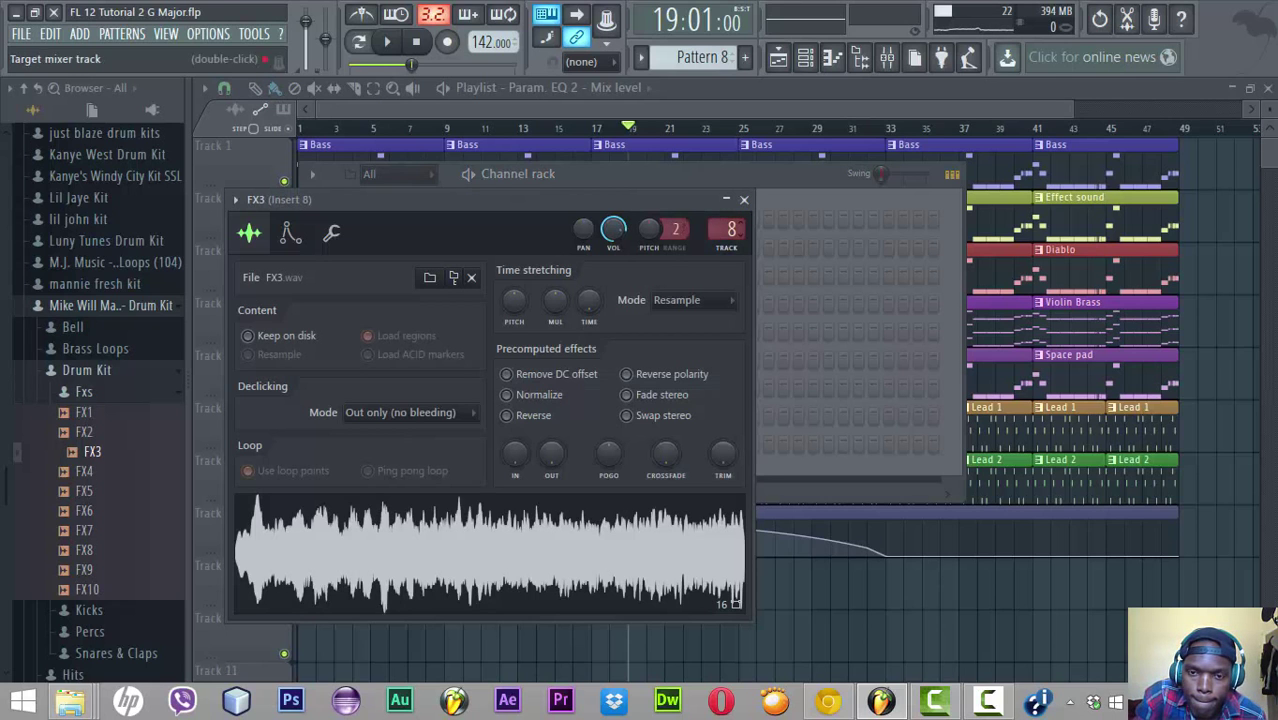
click(783, 176)
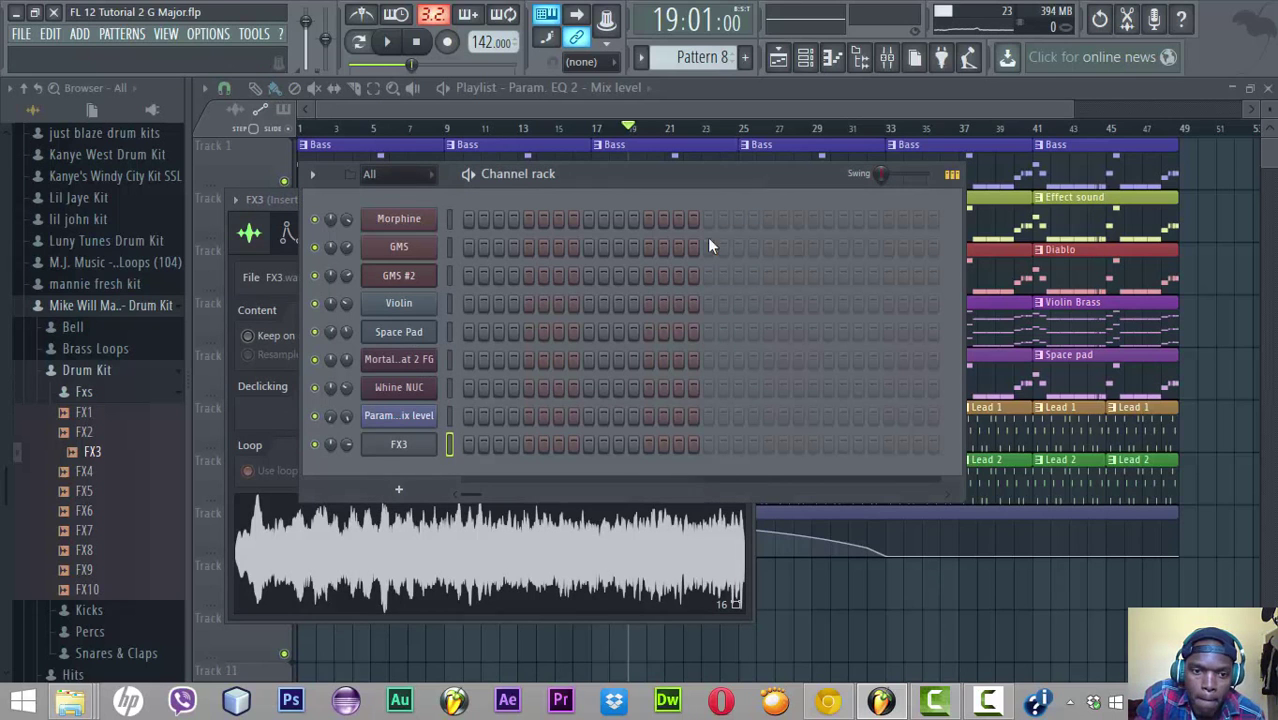
Place an FX3 hit on the first step, switch to pattern mode, and audition the pattern
click(468, 444)
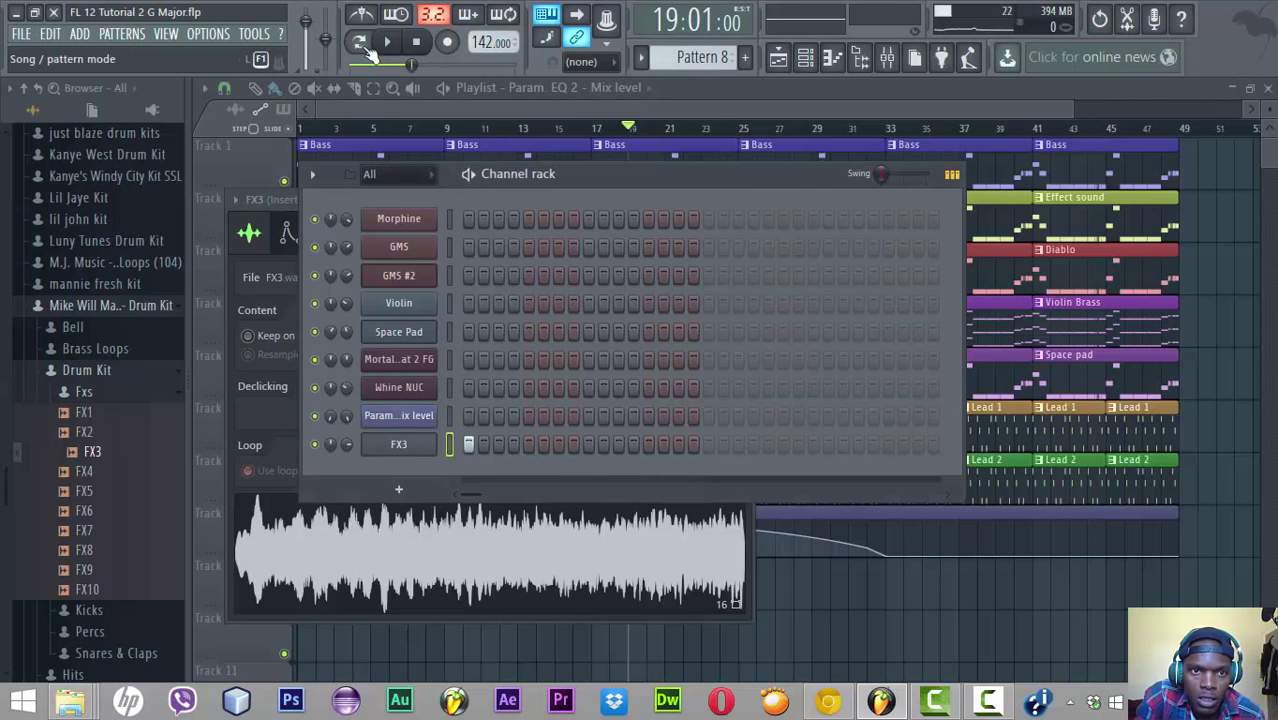
click(359, 42)
key(space)
key(space)
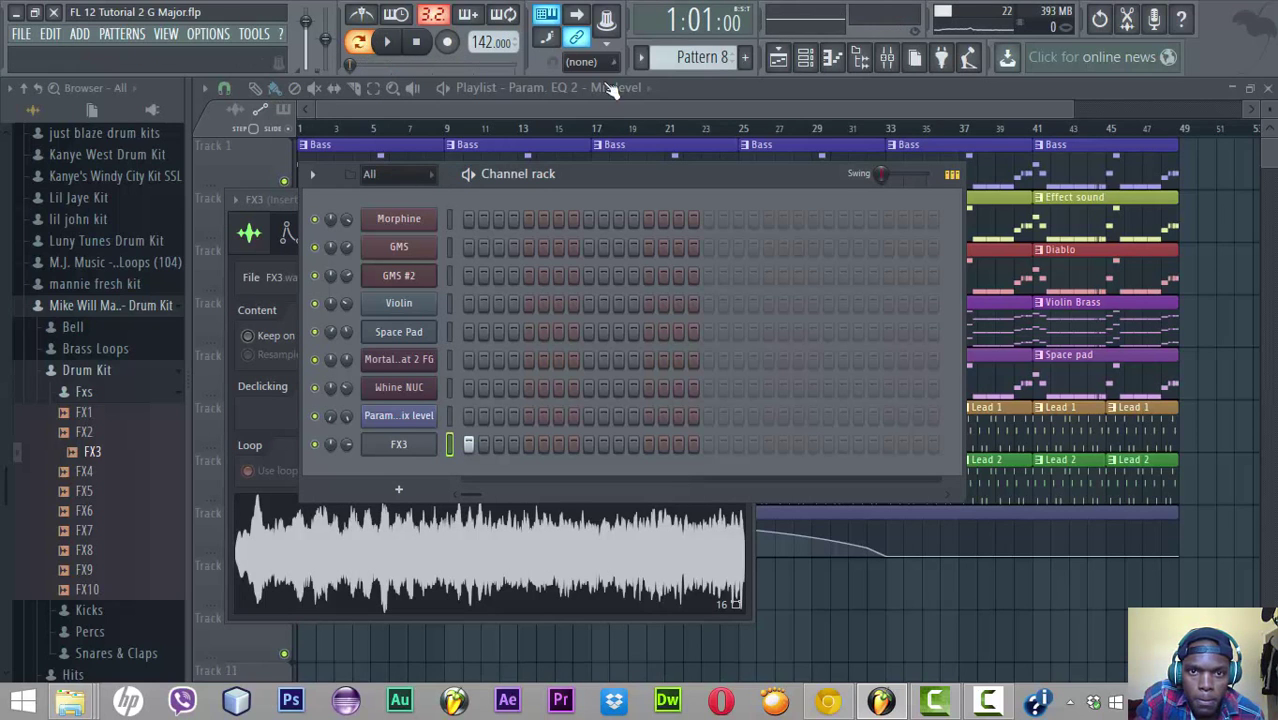
Reverse the FX3 sample in its channel settings and play the pattern to hear it
click(425, 446)
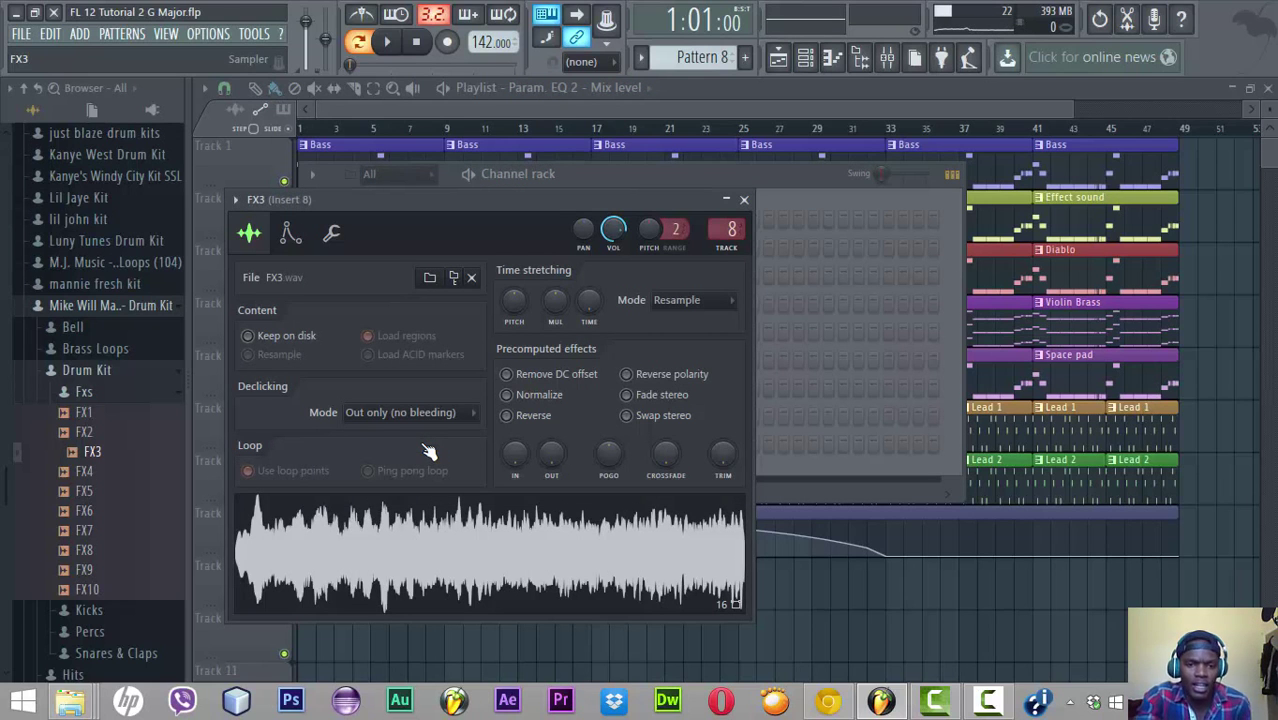
click(507, 415)
key(space)
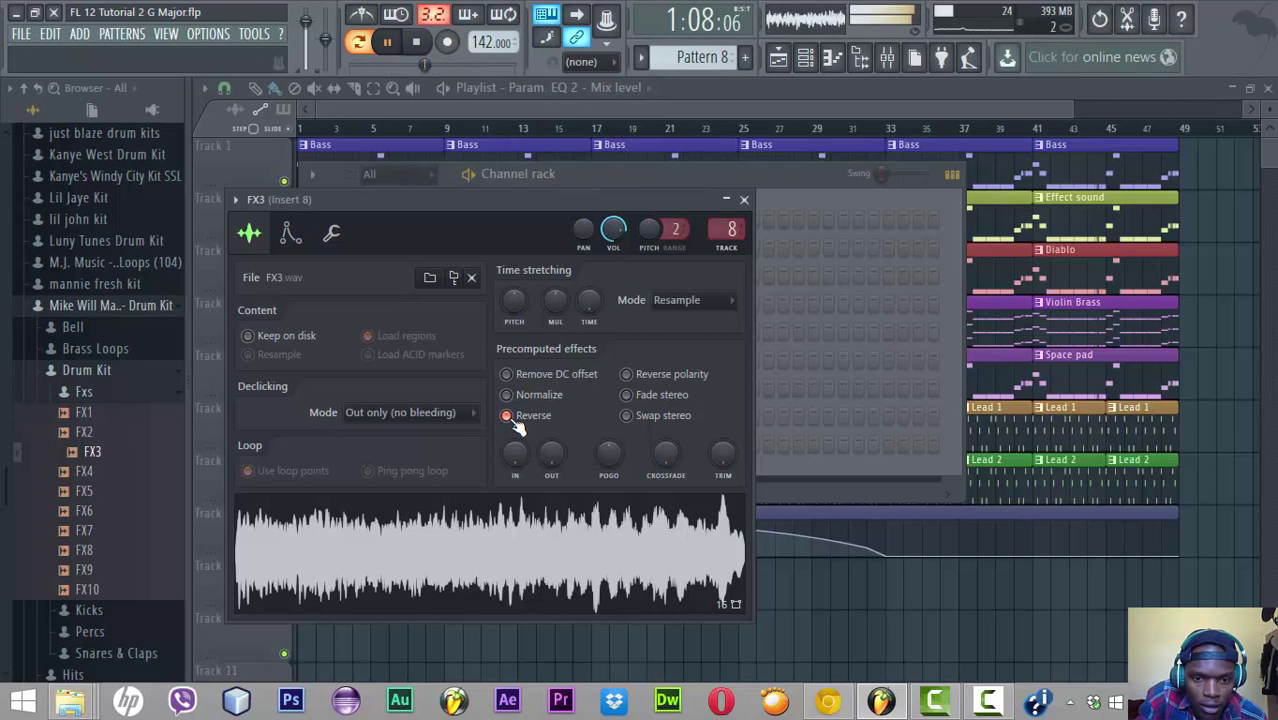
Stop playback, set the playlist snap to Cell, and place a Pattern 8 clip on track 9 at bar 32
key(space)
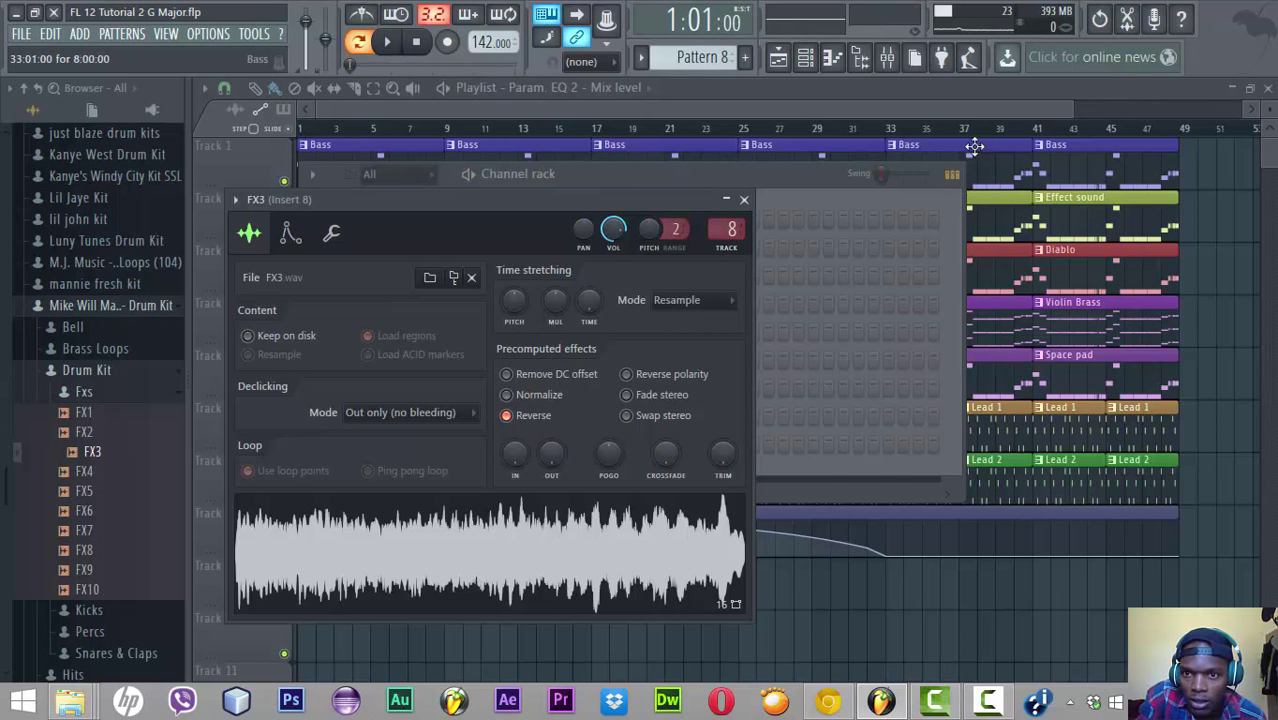
click(992, 113)
drag(1075, 110, 1118, 228)
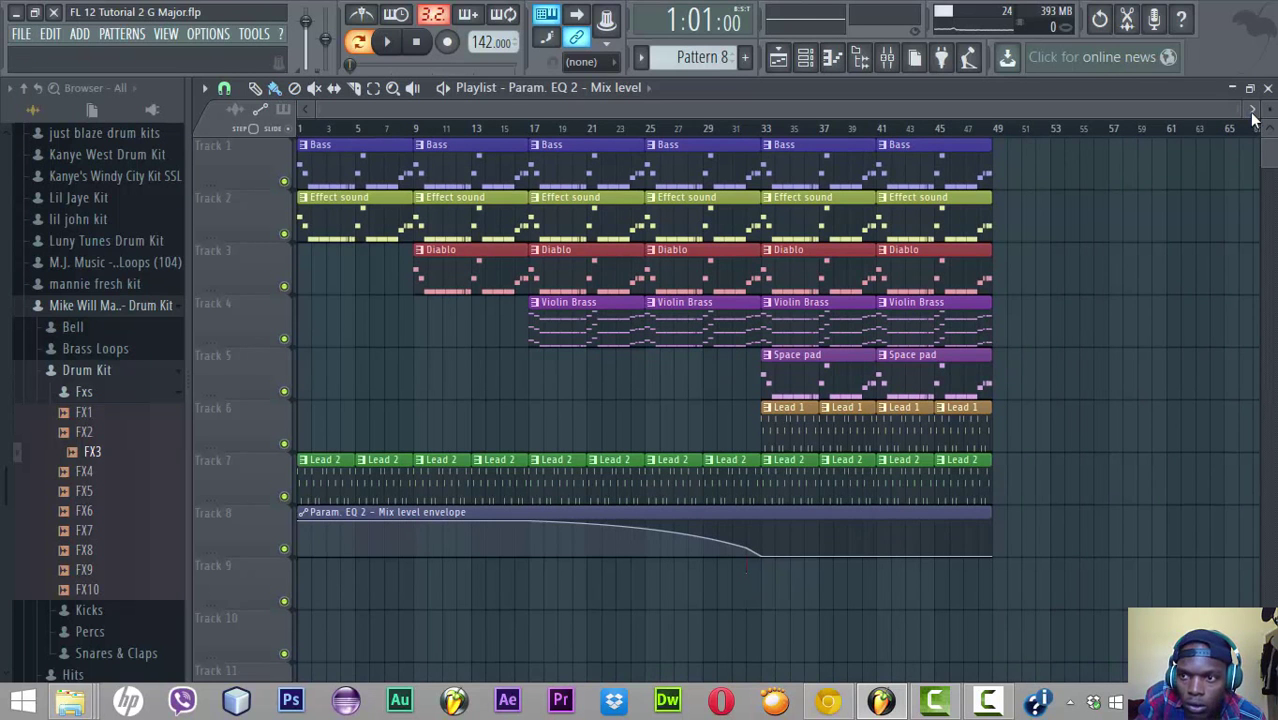
drag(1238, 114, 1047, 108)
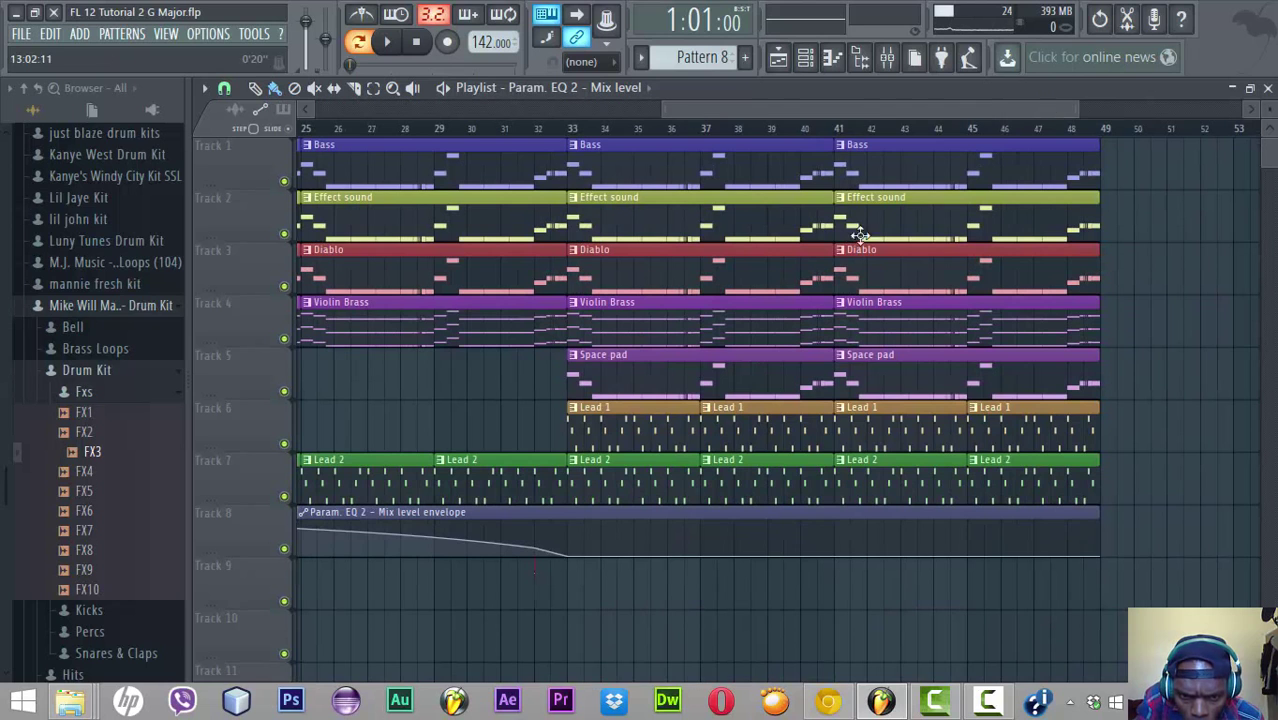
right_click(536, 586)
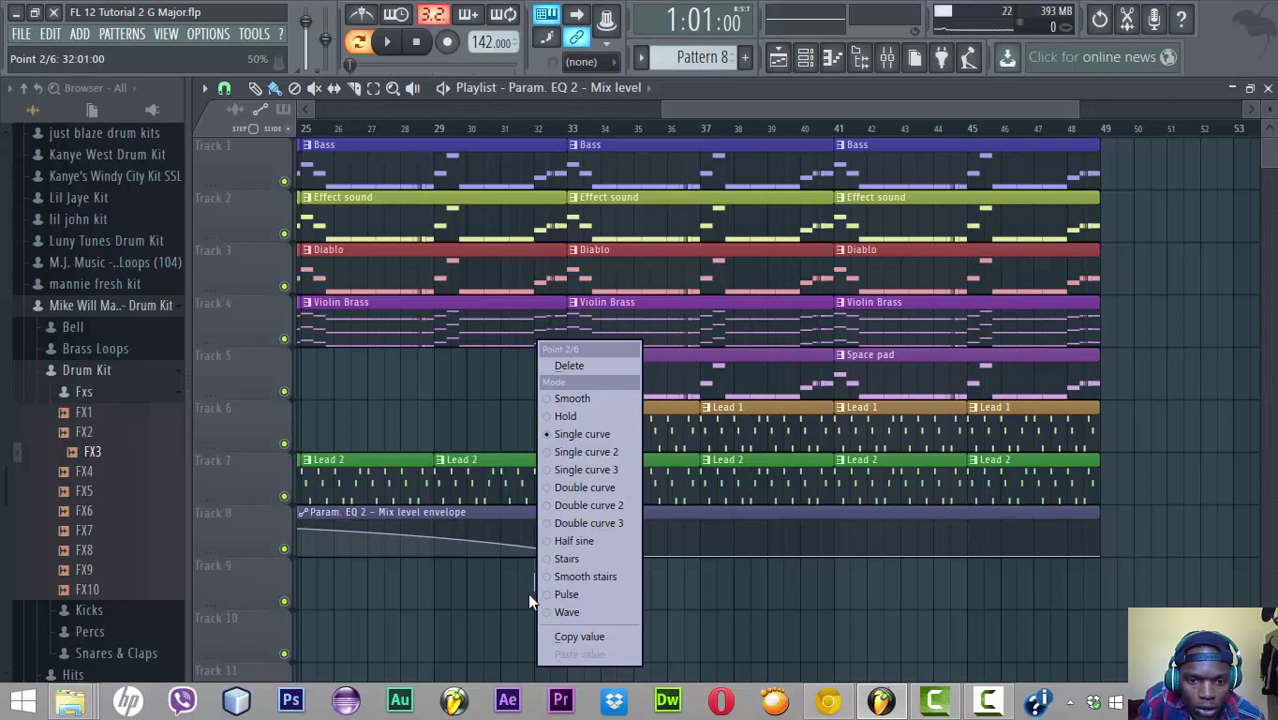
click(531, 594)
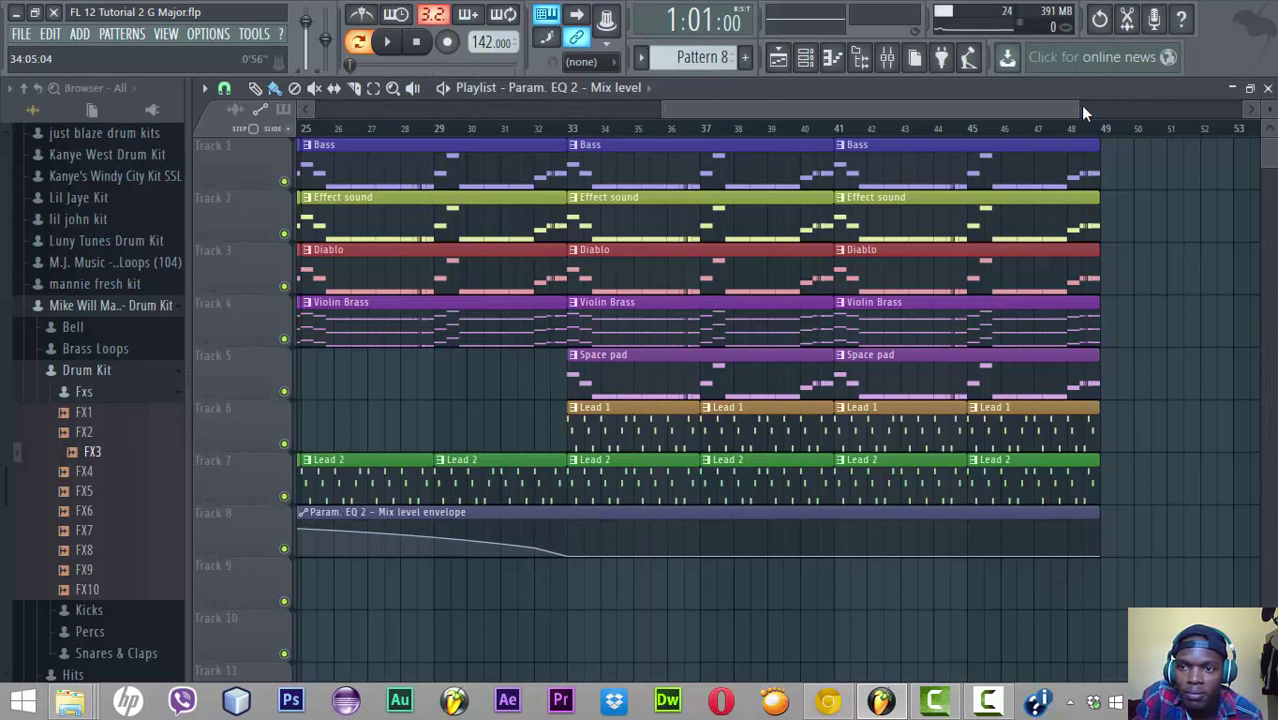
click(226, 92)
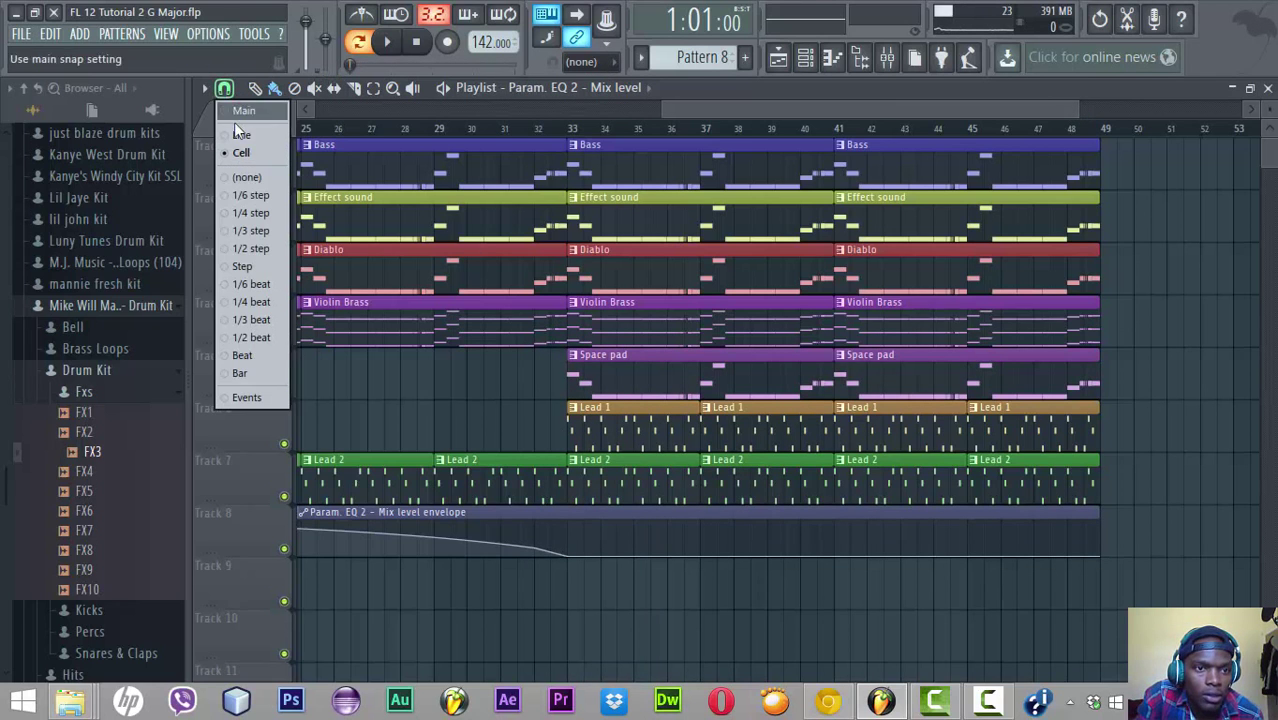
click(238, 151)
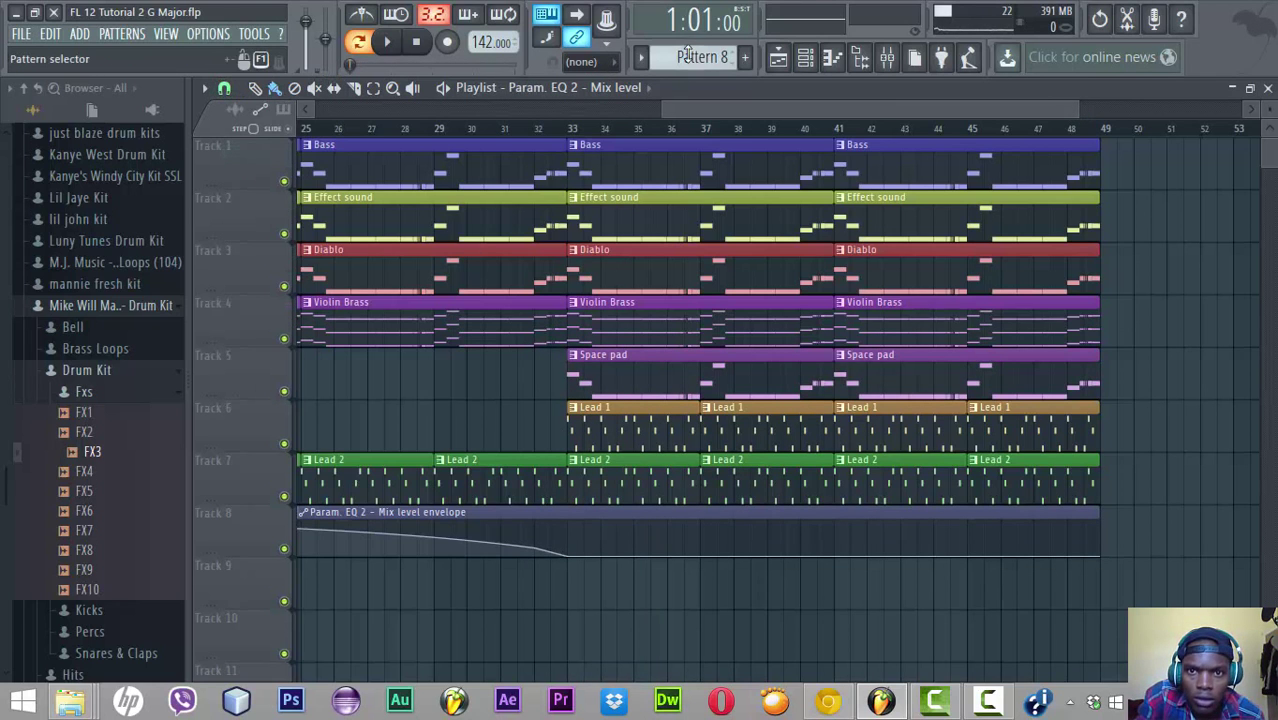
click(679, 484)
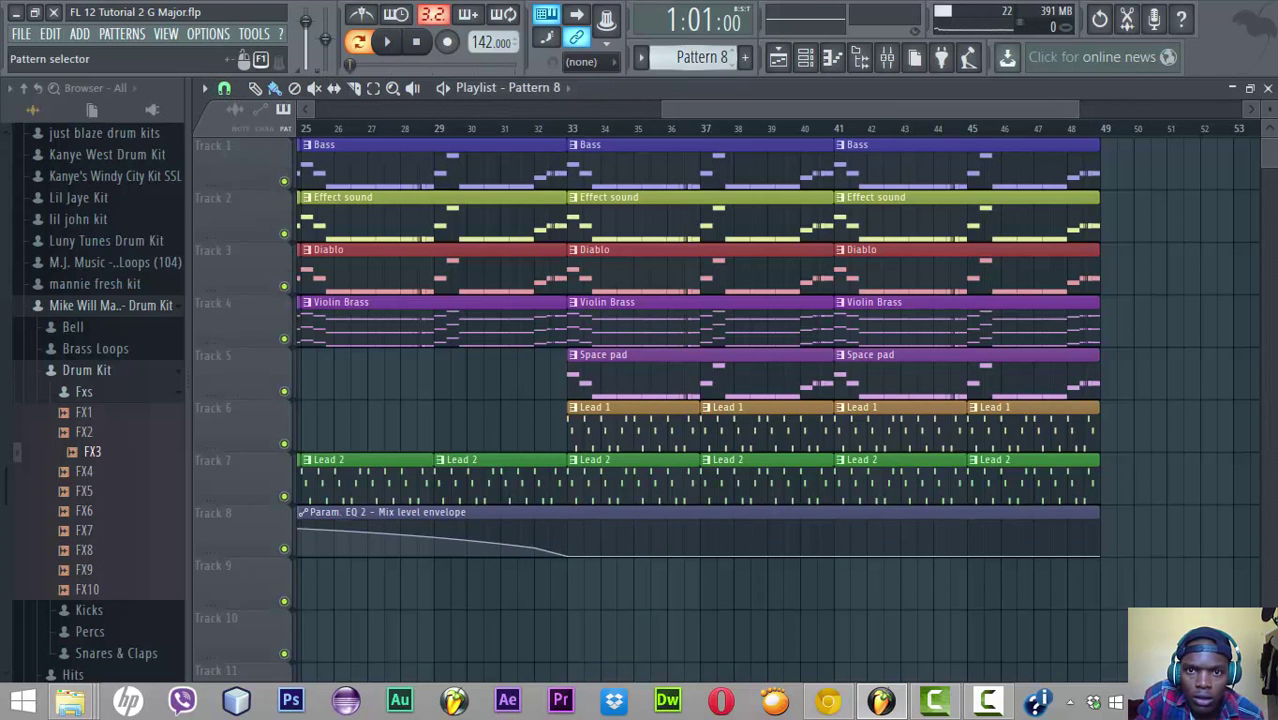
click(578, 581)
drag(590, 573, 563, 573)
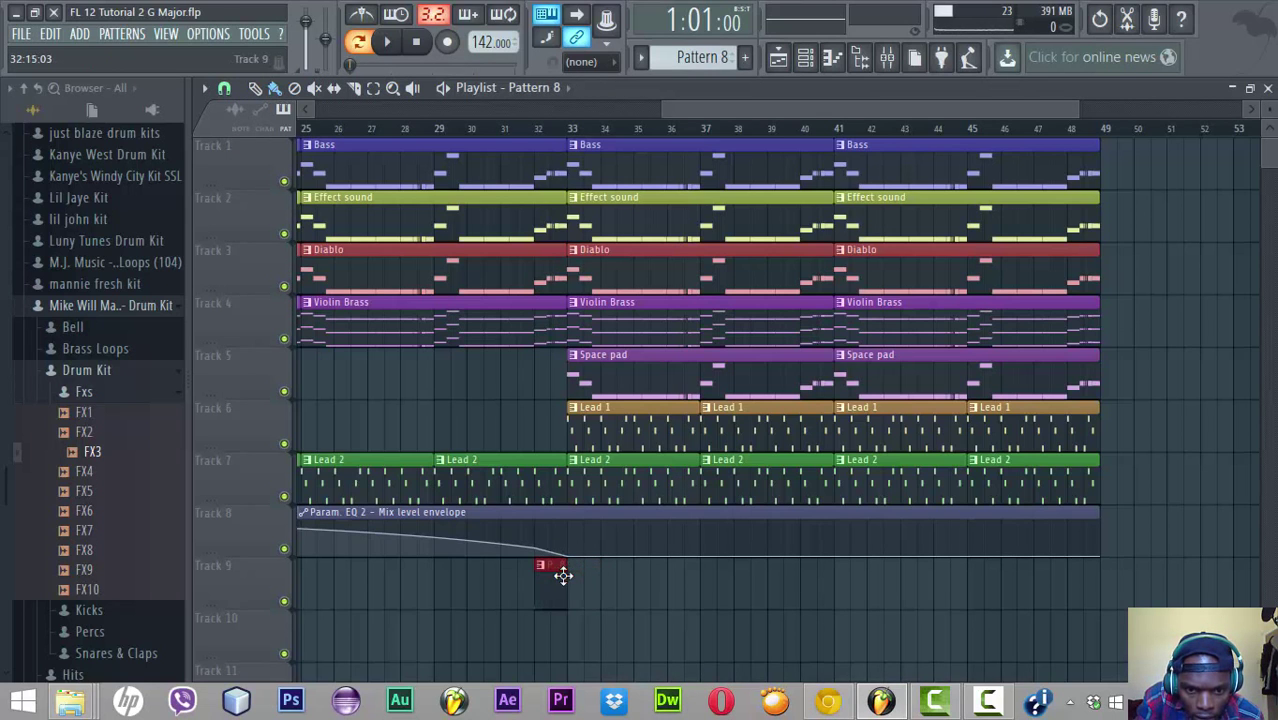
Play the song from about bar 30 to hear the Pattern 8 clip, and inspect its FX3 note in the piano roll
click(478, 128)
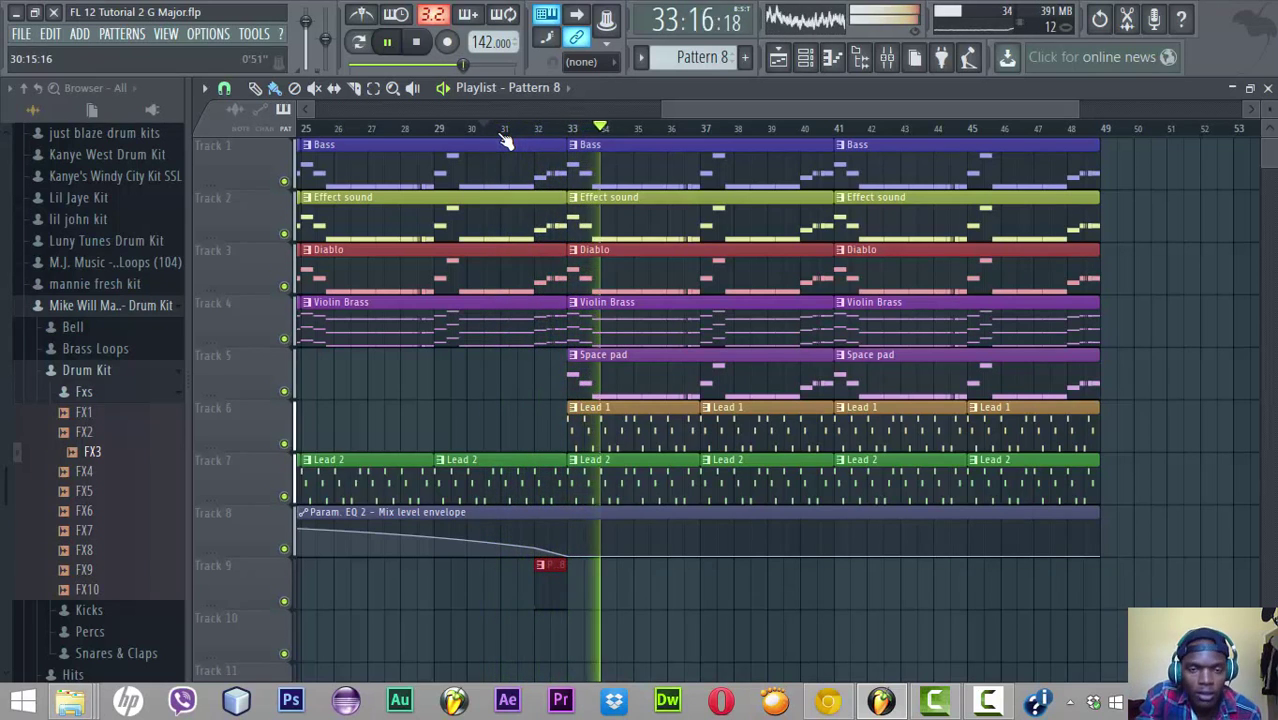
key(space)
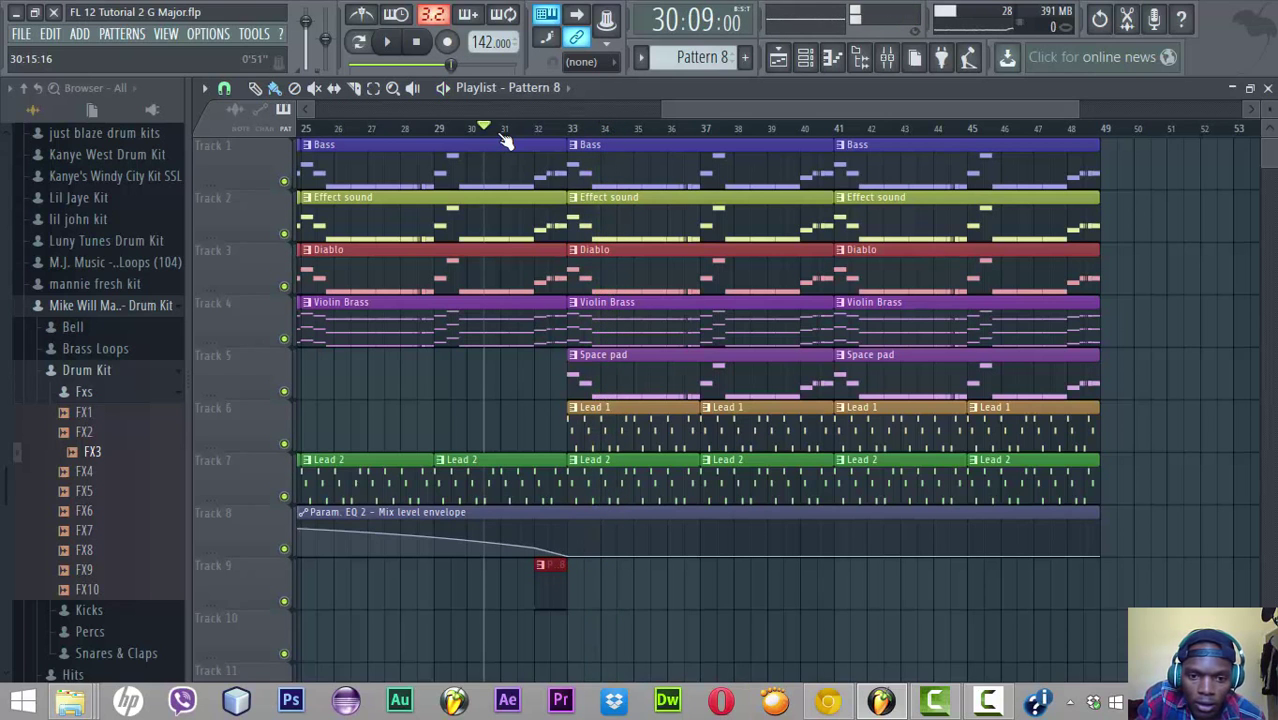
double_click(554, 593)
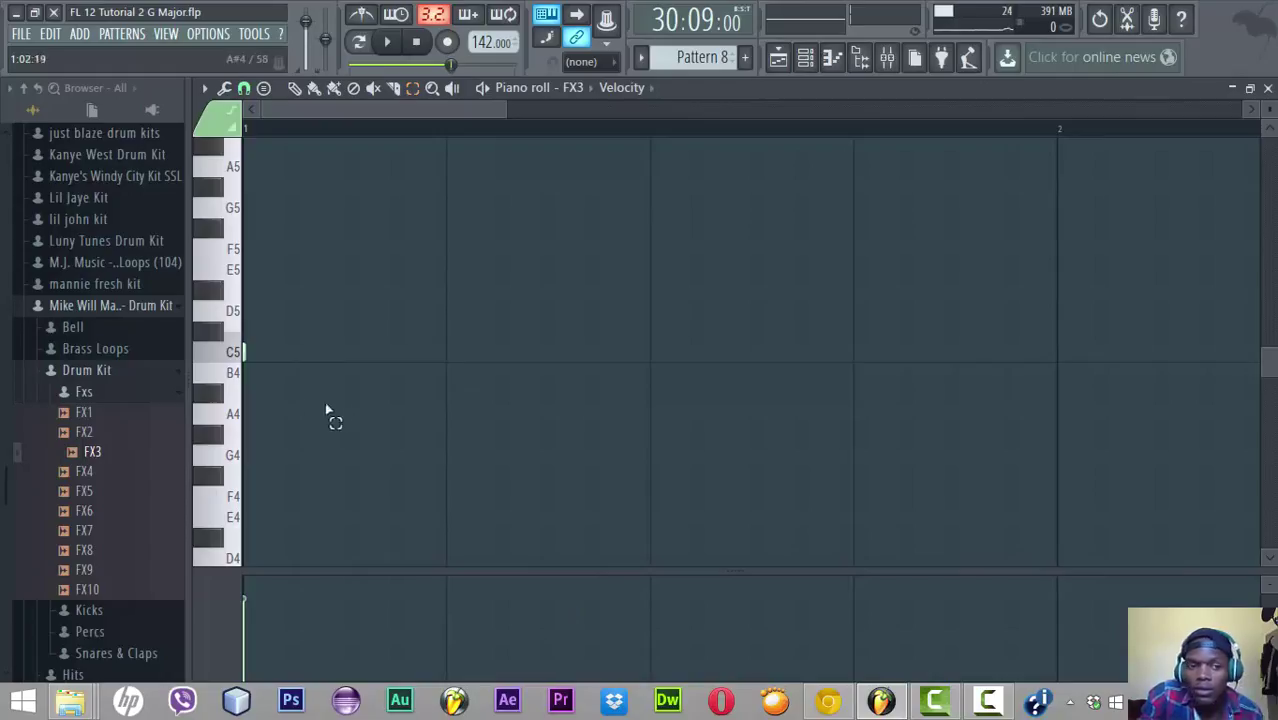
click(313, 89)
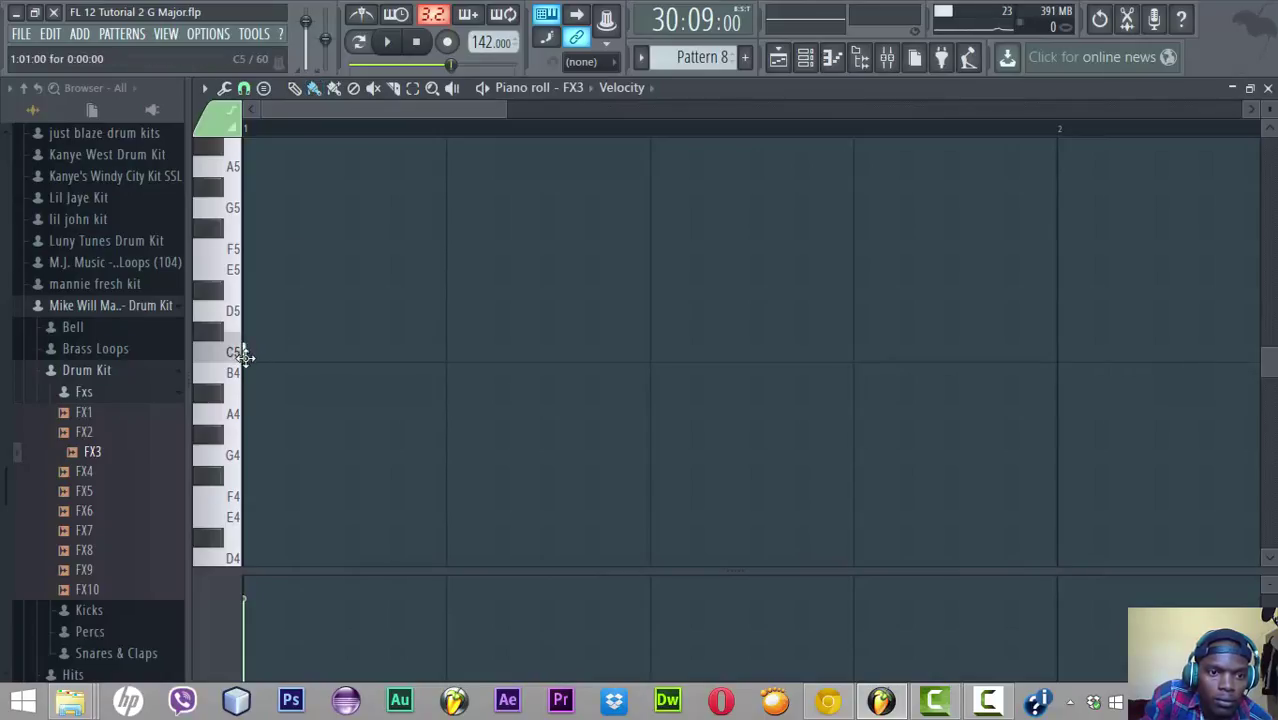
key(space)
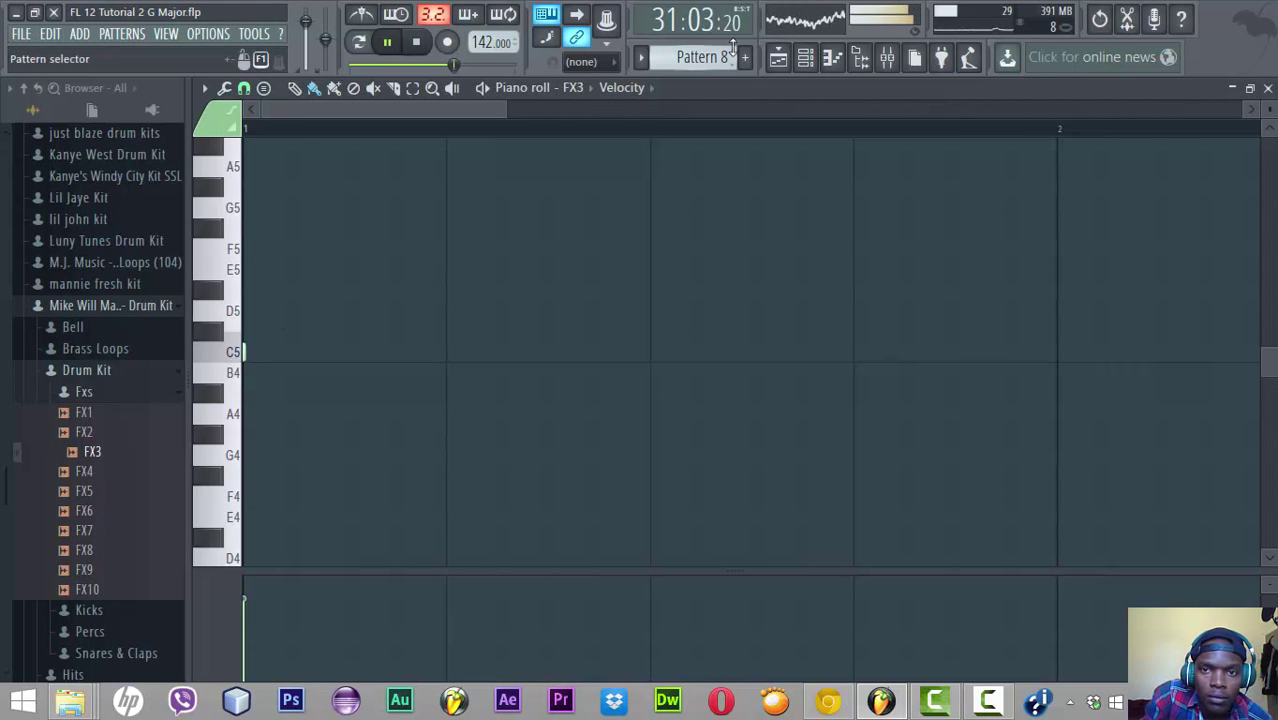
click(778, 57)
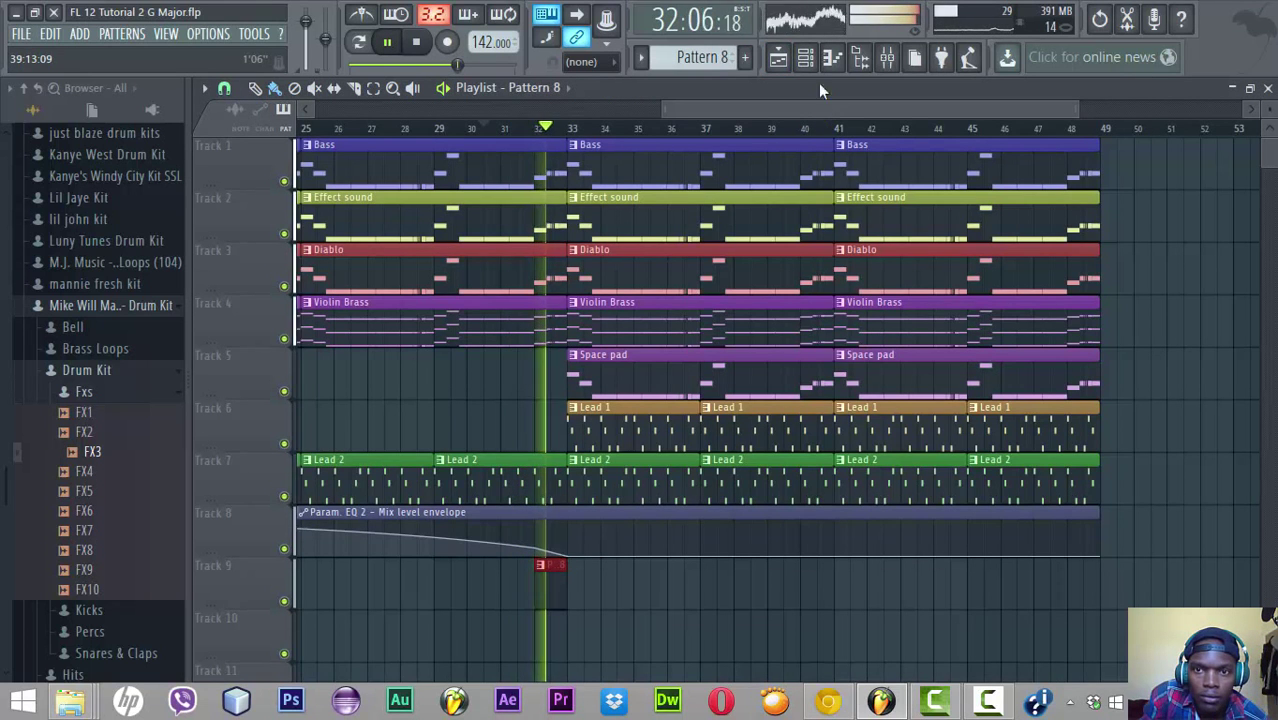
Show the channel rack, switch playback to pattern mode, and audition the FX3 pattern alone
click(805, 57)
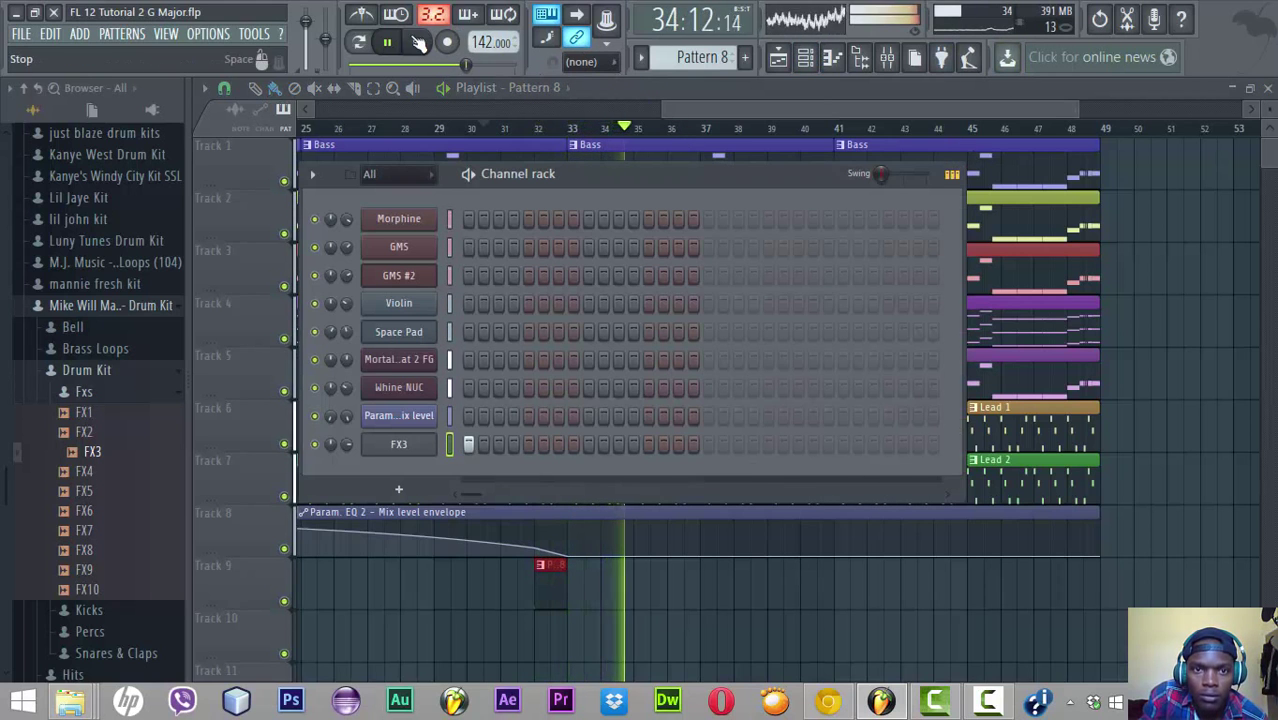
click(358, 41)
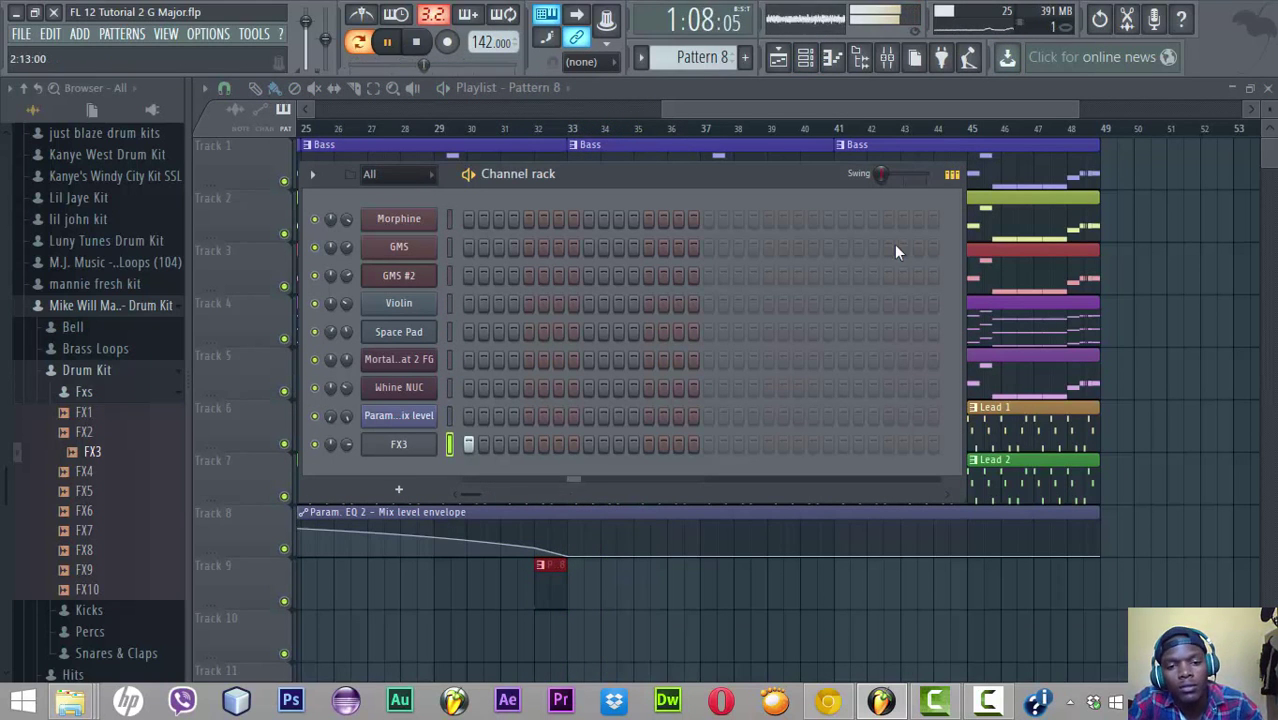
key(space)
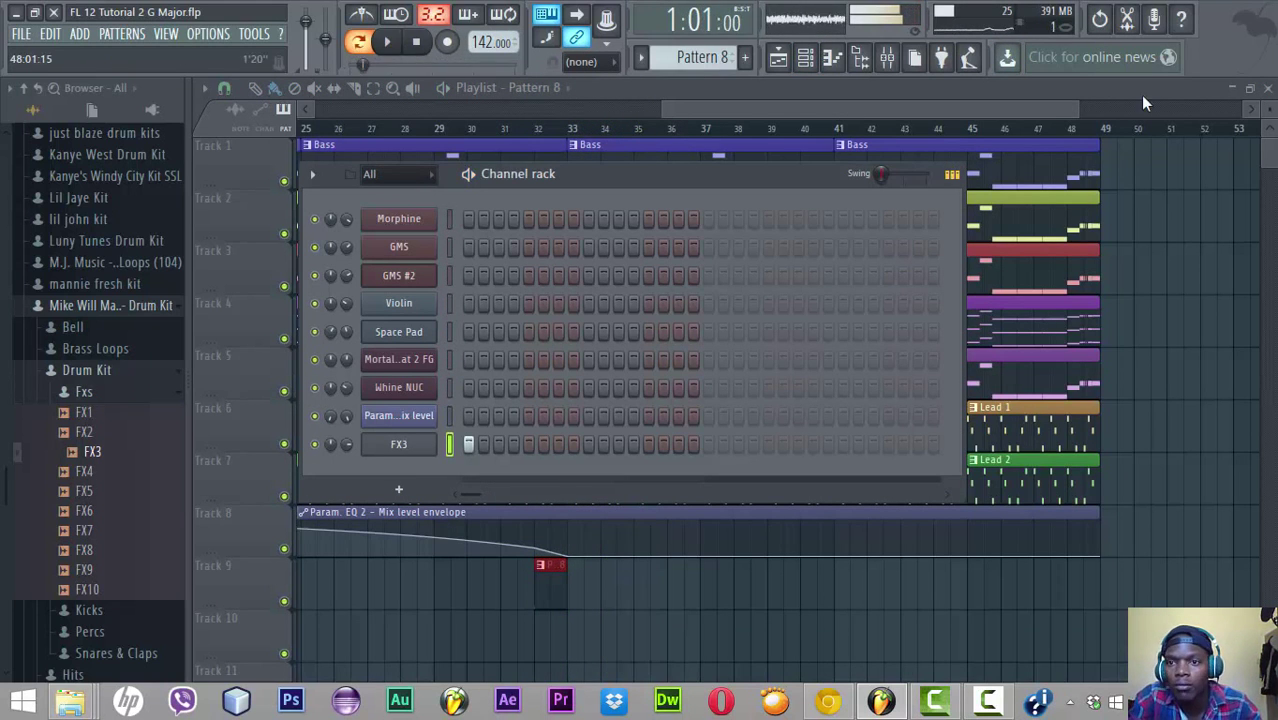
Load Fruity Delay 2 into the first effect slot of mixer Insert 8 and play the FX3 pattern through it
click(888, 60)
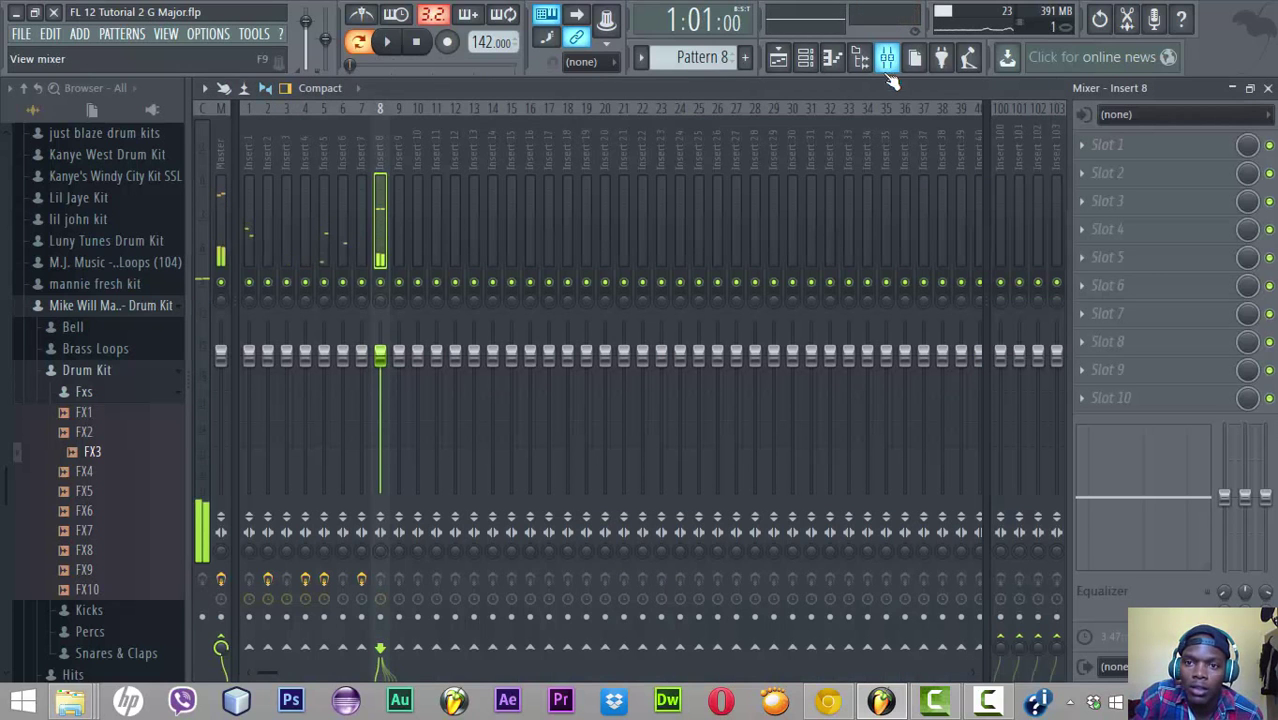
click(1097, 148)
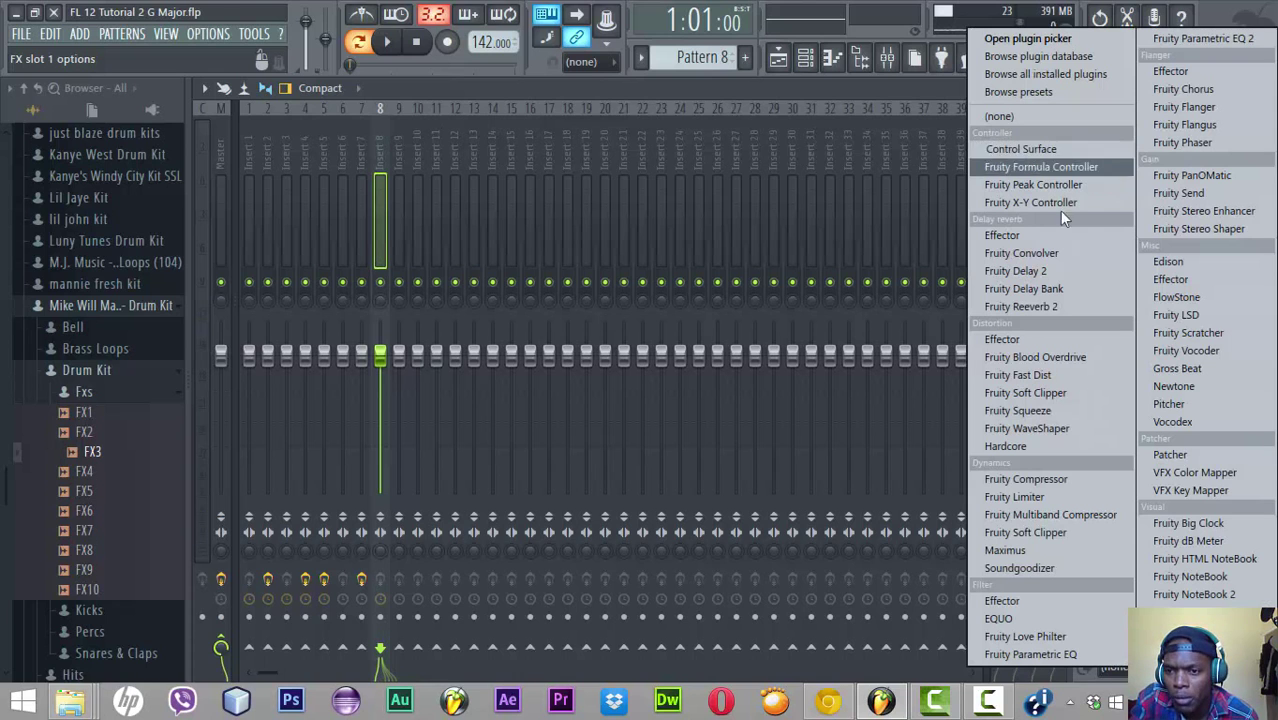
click(1039, 270)
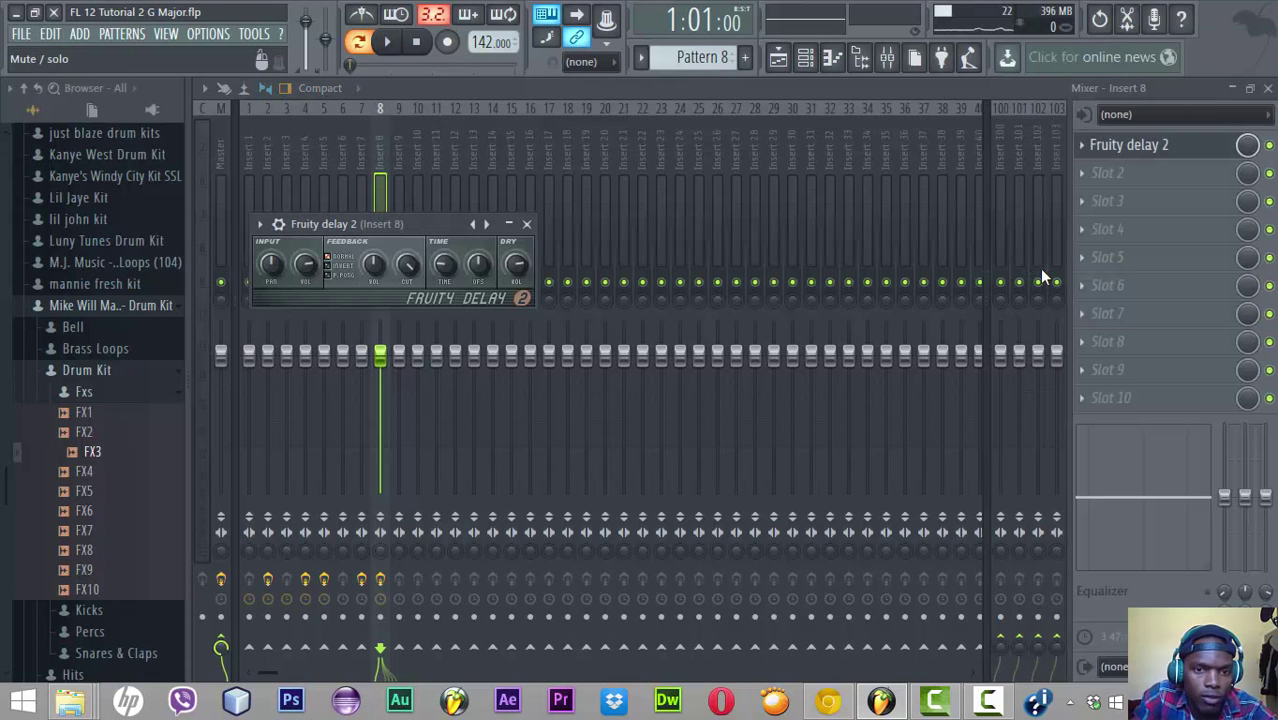
key(space)
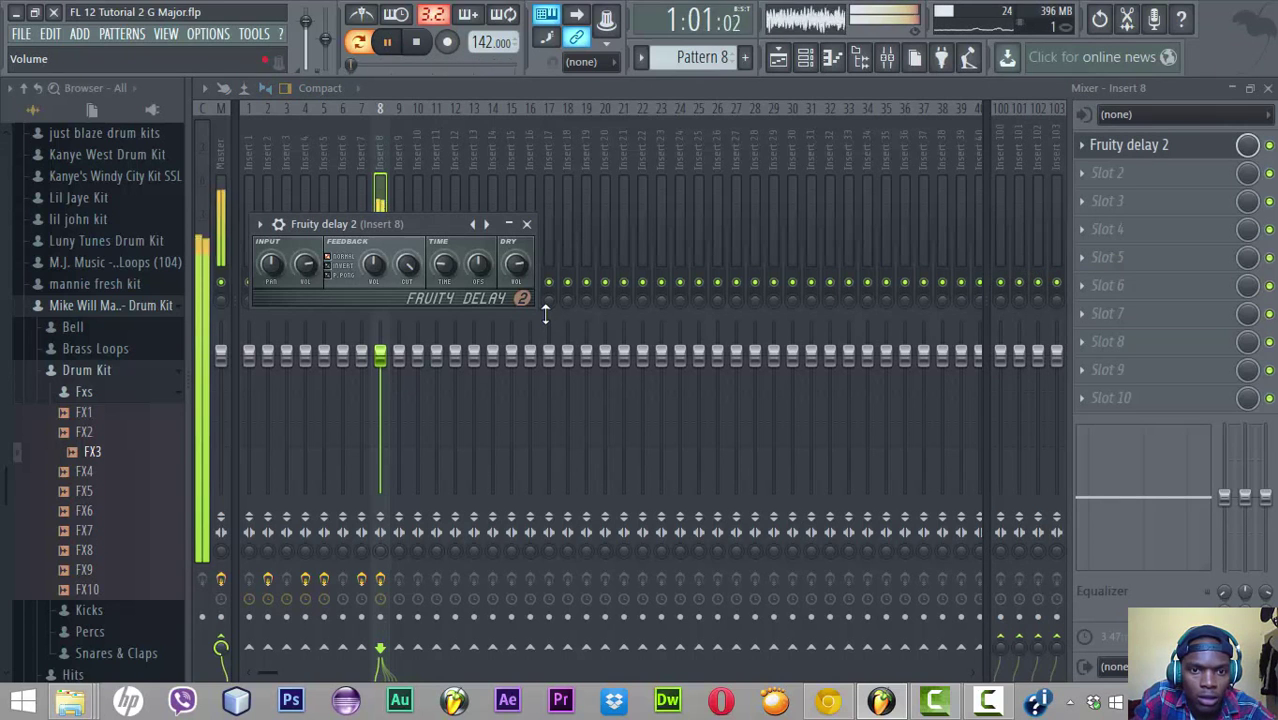
key(space)
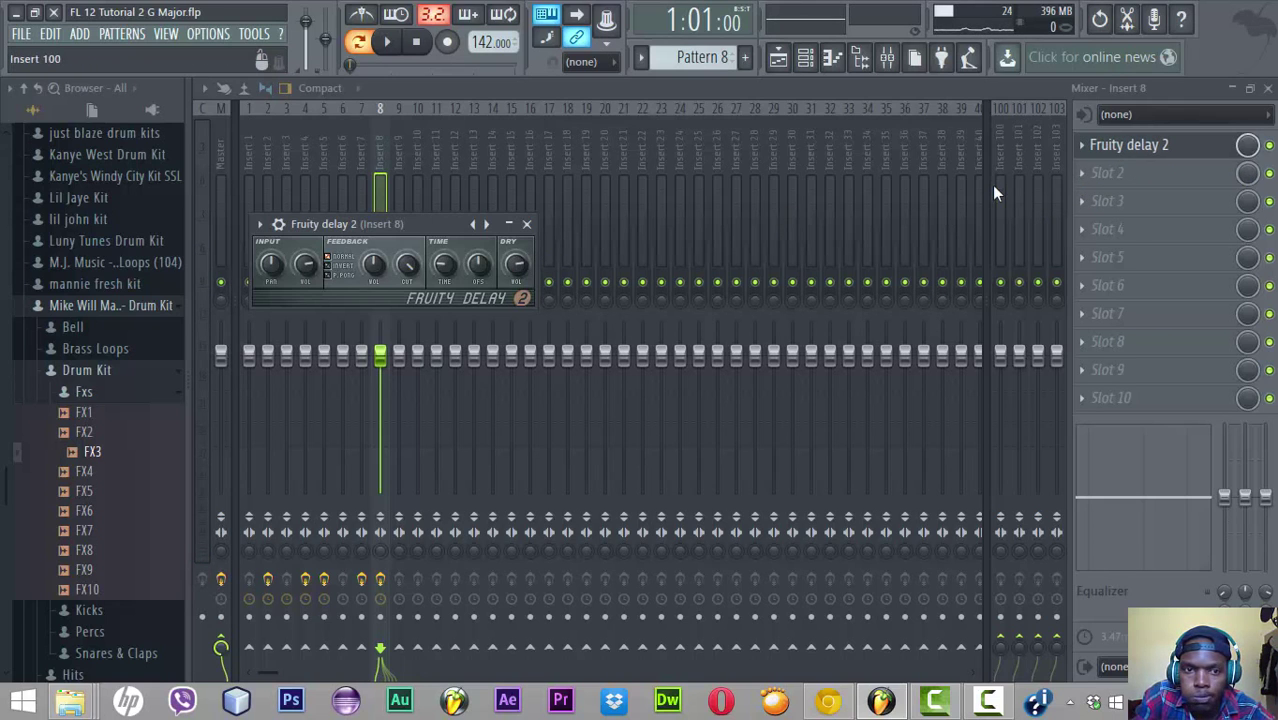
Load Fruity Chorus into the second effect slot of mixer Insert 8 and close its window
click(1085, 173)
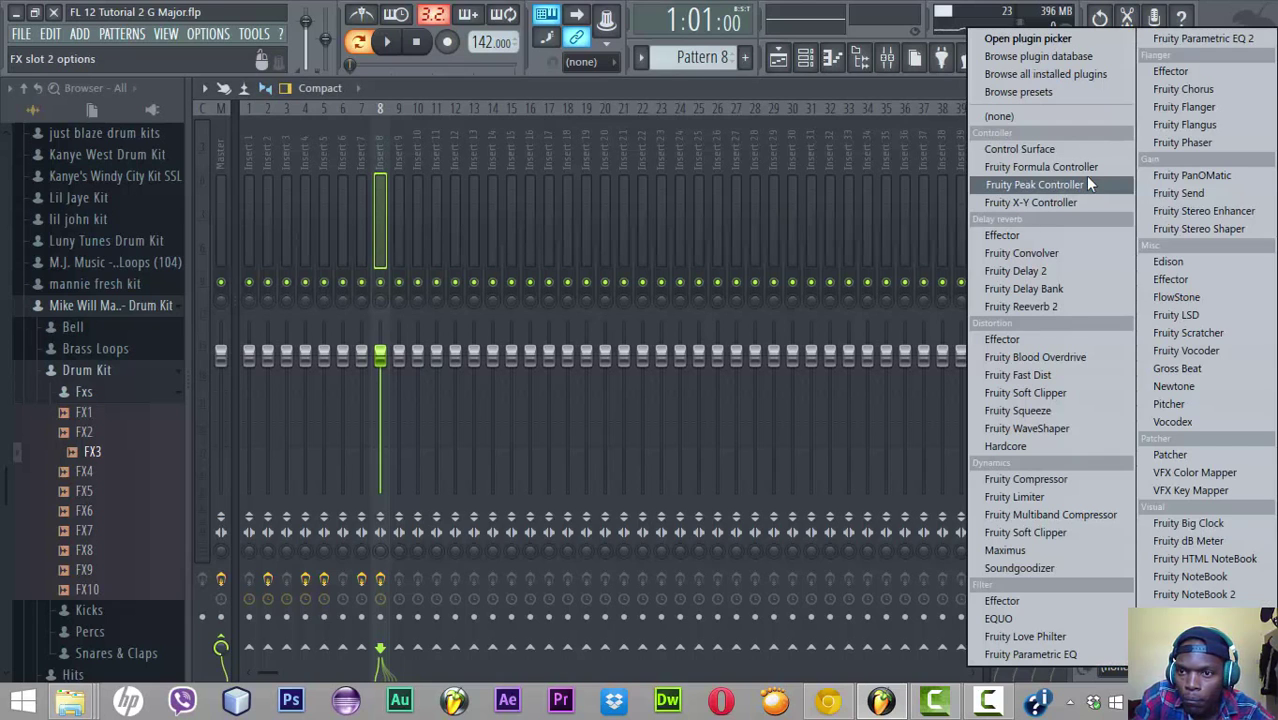
click(1176, 89)
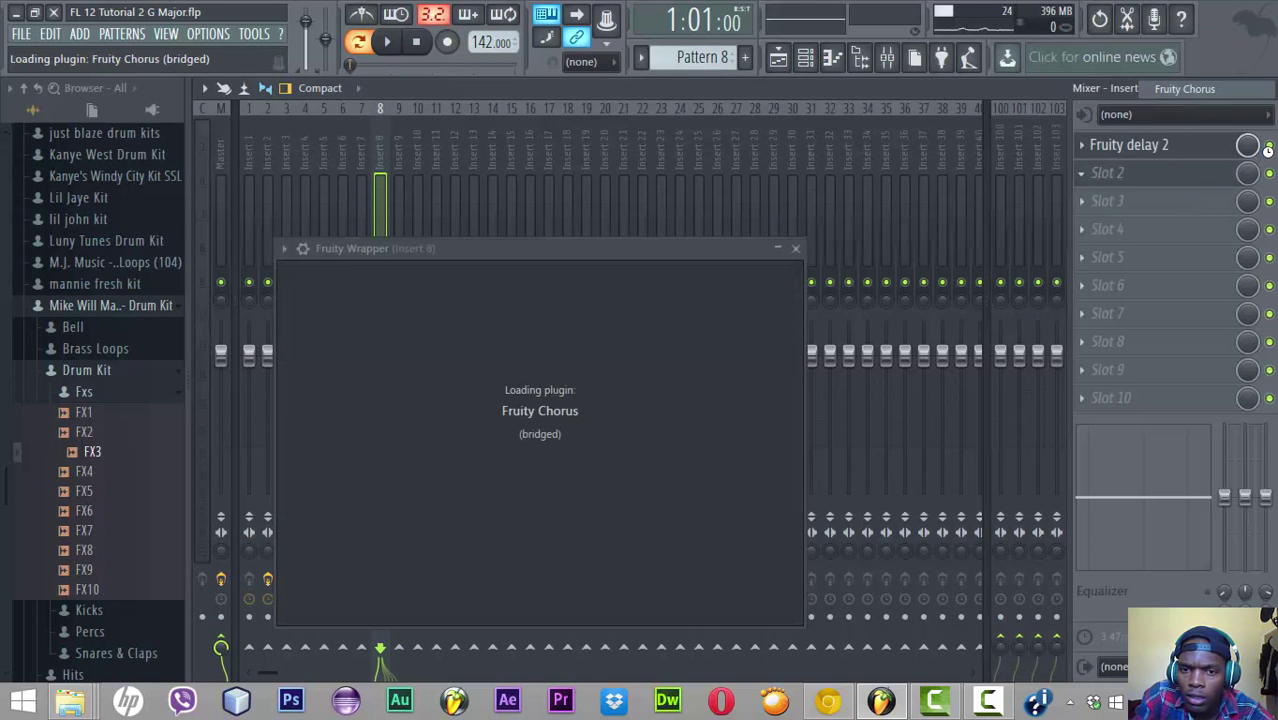
key(Escape)
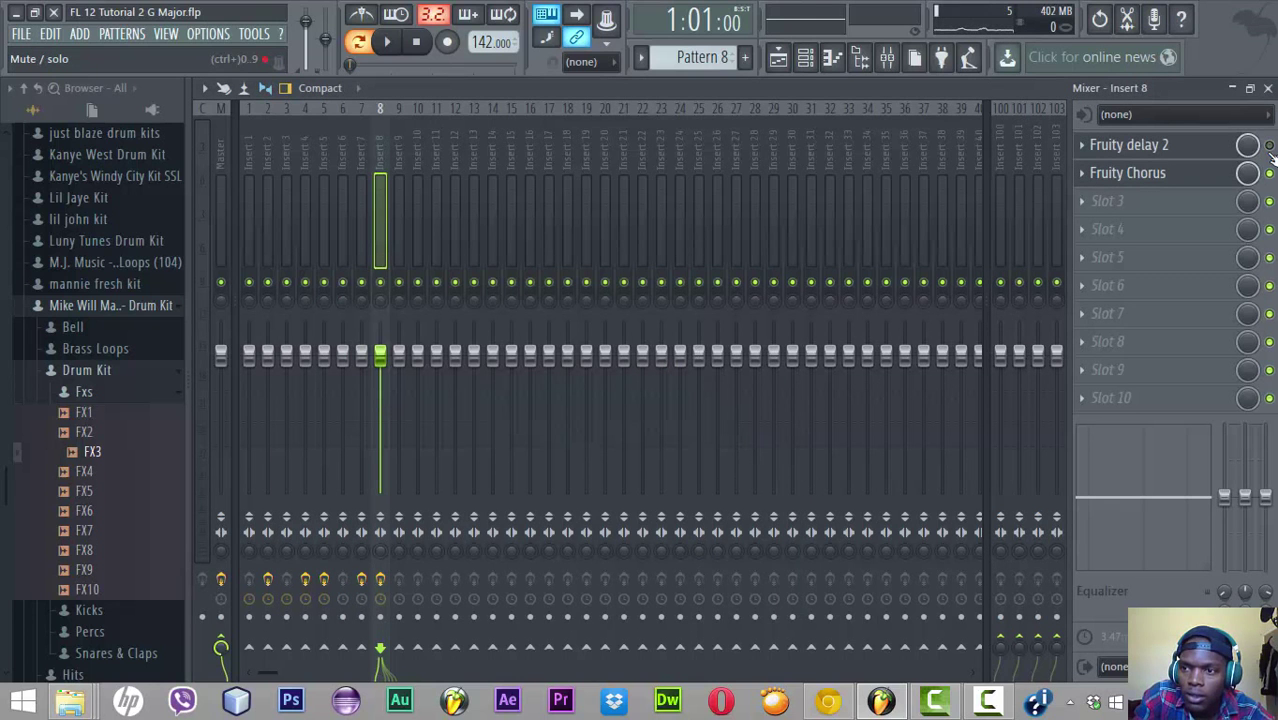
Bypass Fruity Delay 2 and advance Fruity Chorus to another preset while auditioning the FX3 pattern
click(1270, 147)
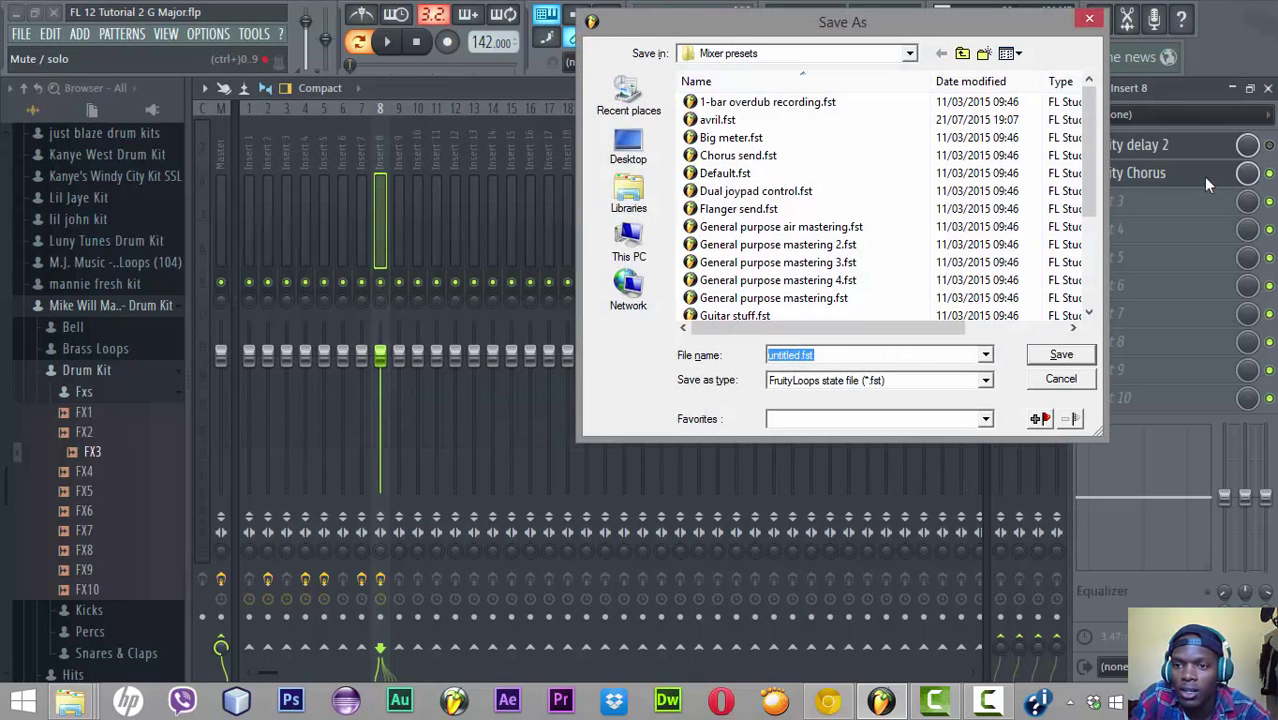
click(1089, 18)
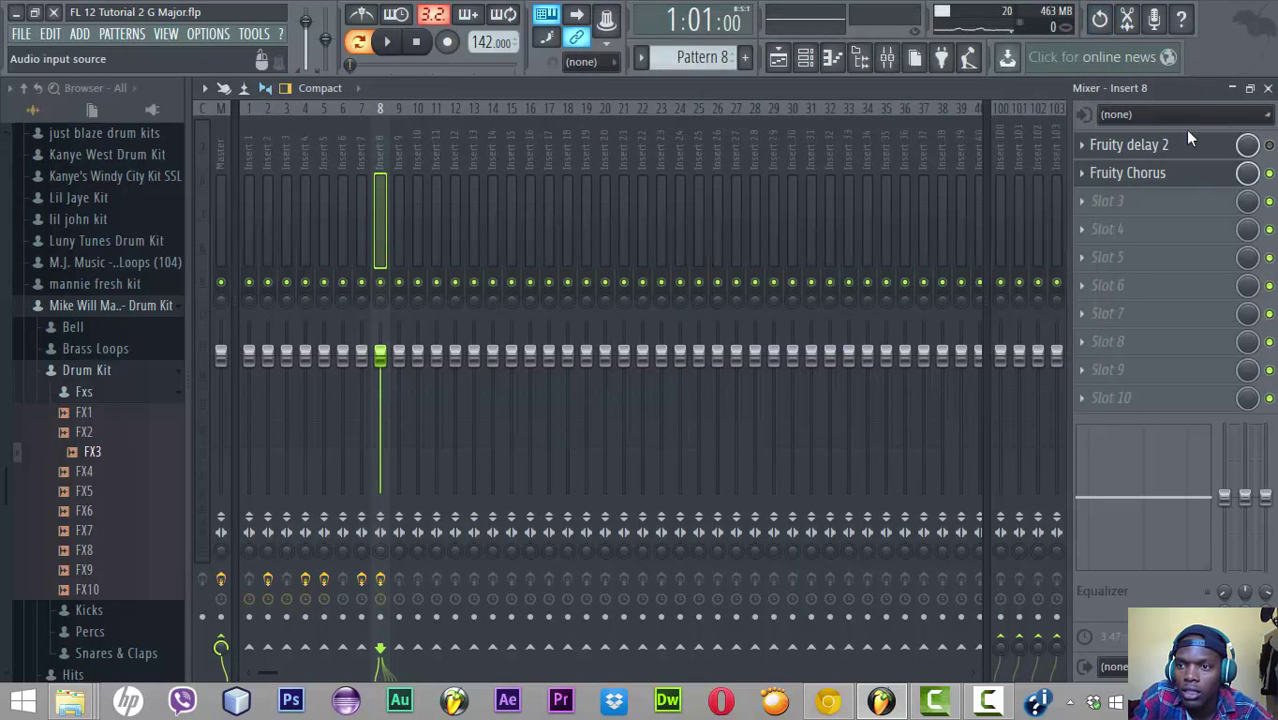
click(1182, 184)
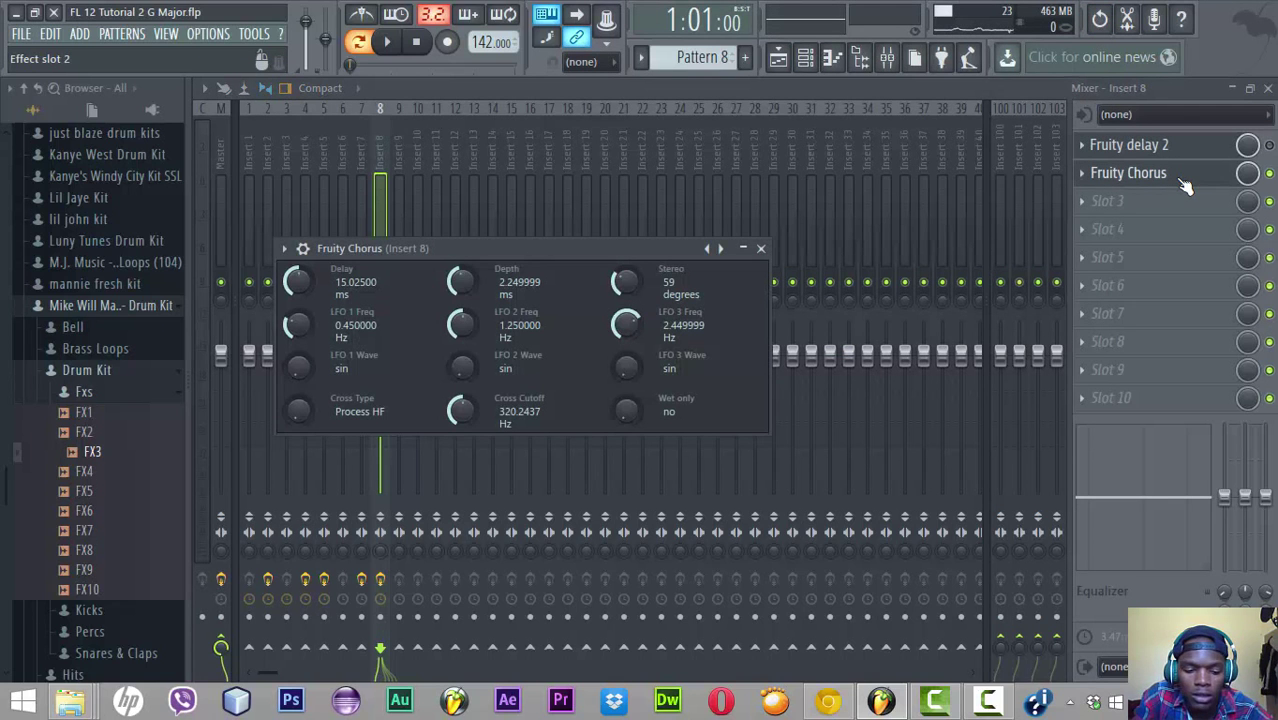
key(space)
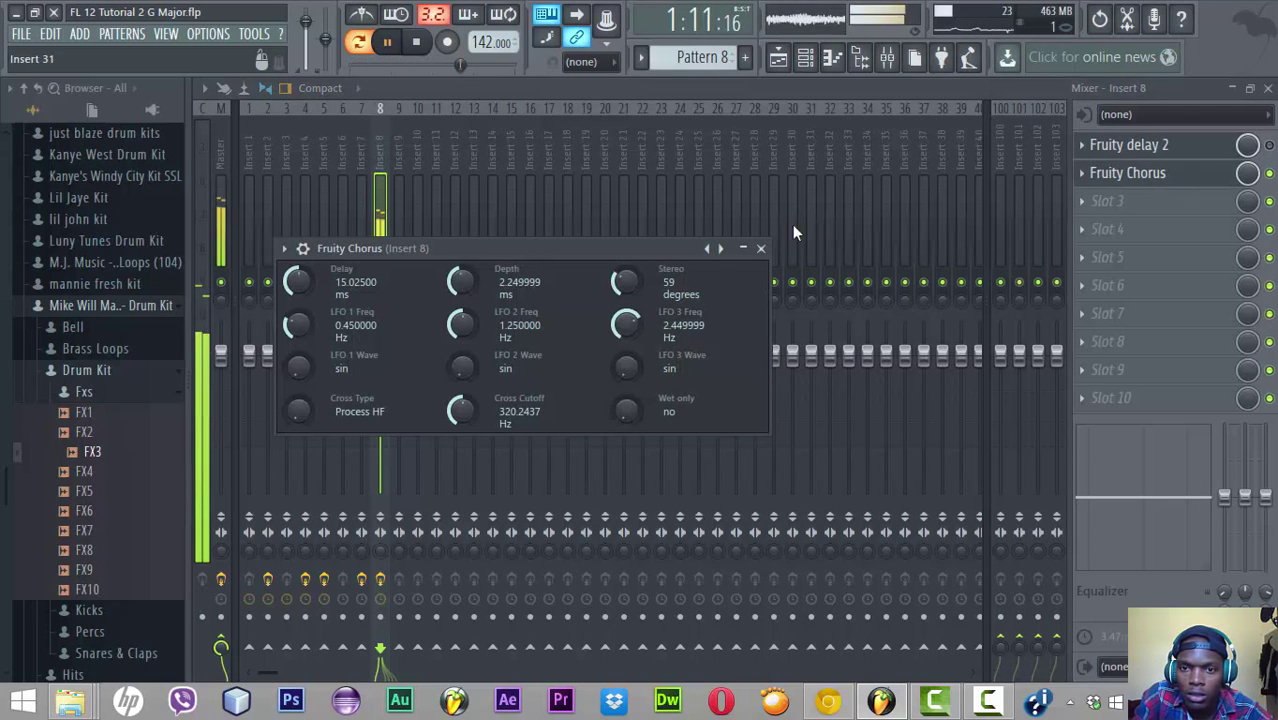
click(721, 248)
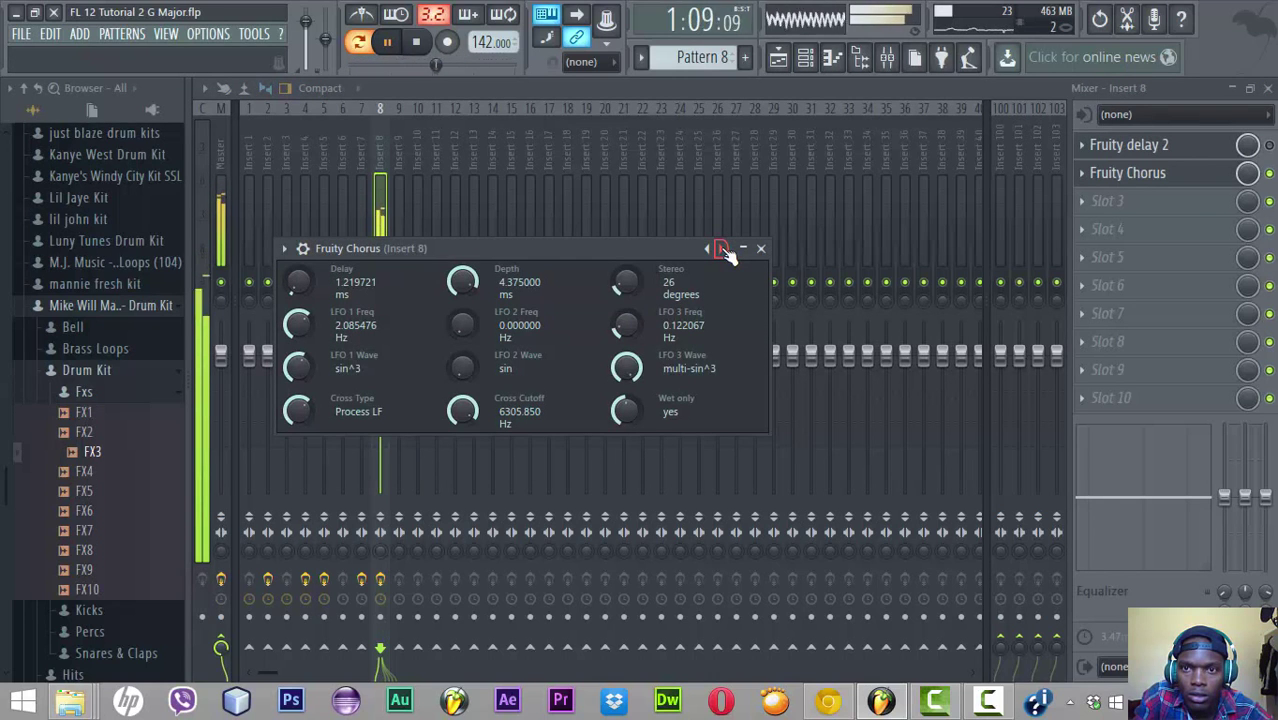
key(space)
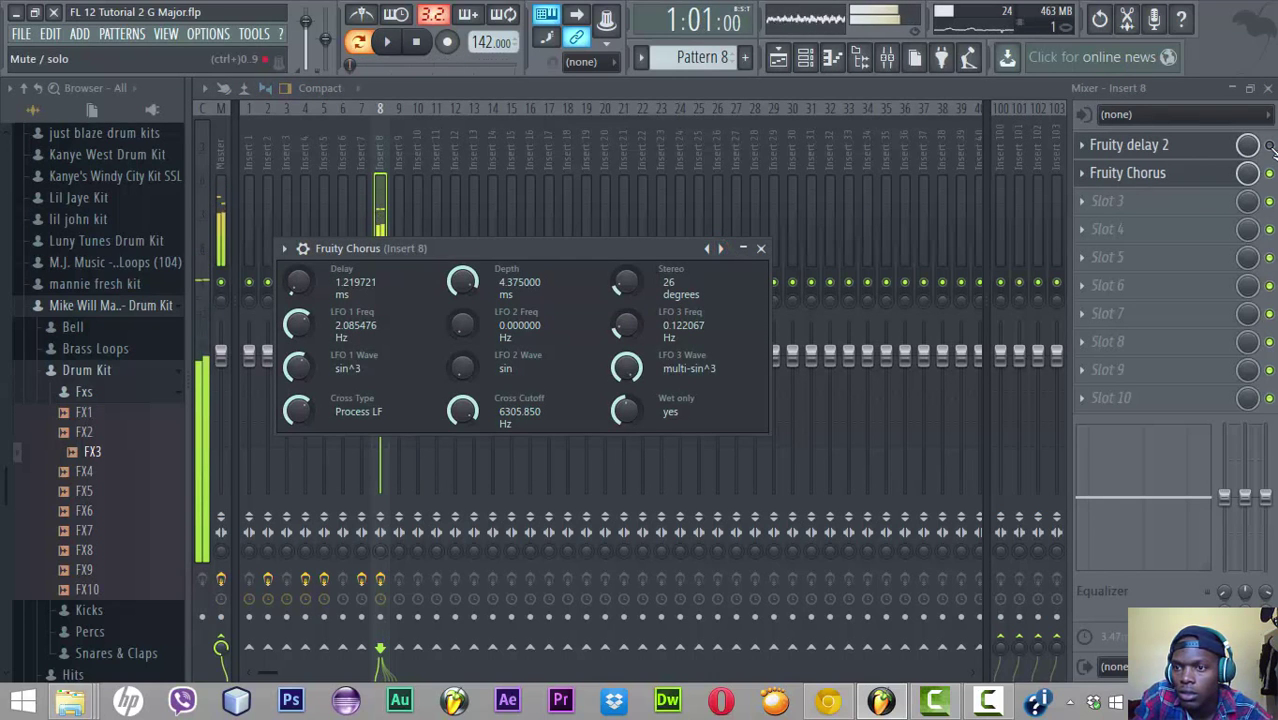
Close Fruity Chorus, re-enable Fruity Delay 2 with a reduced mix level, and audition the FX3 pattern
key(Escape)
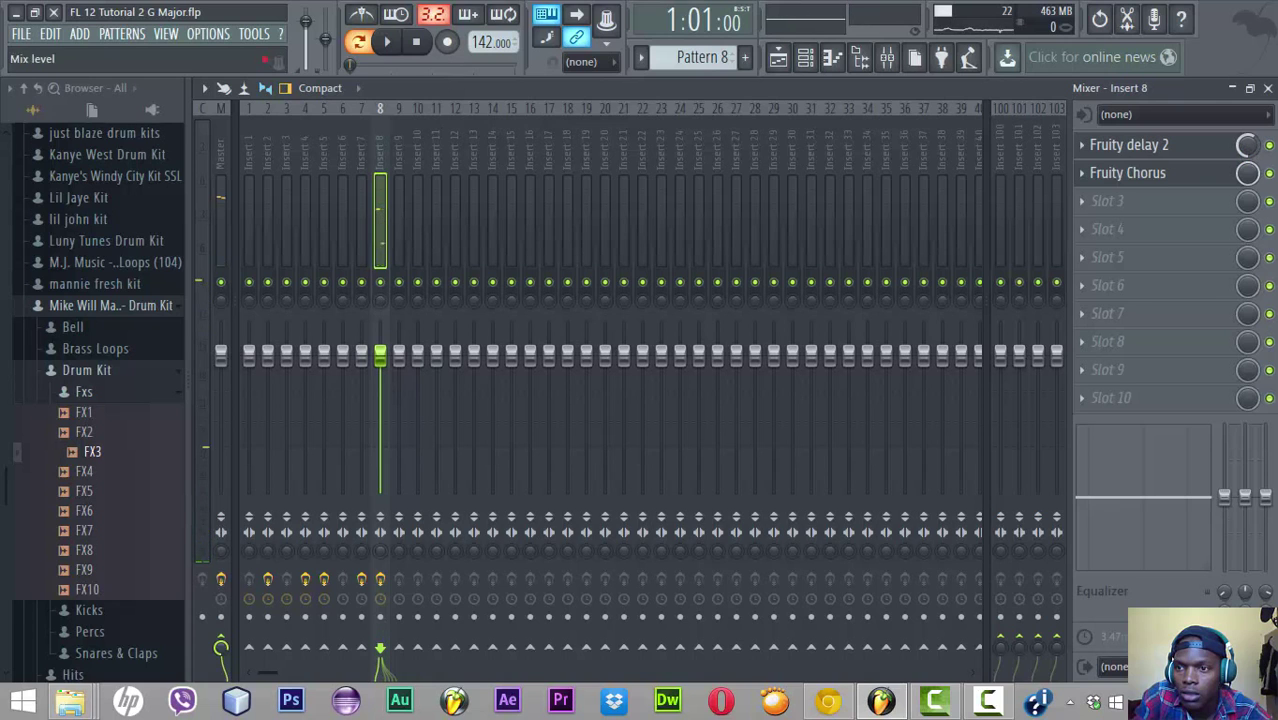
key(space)
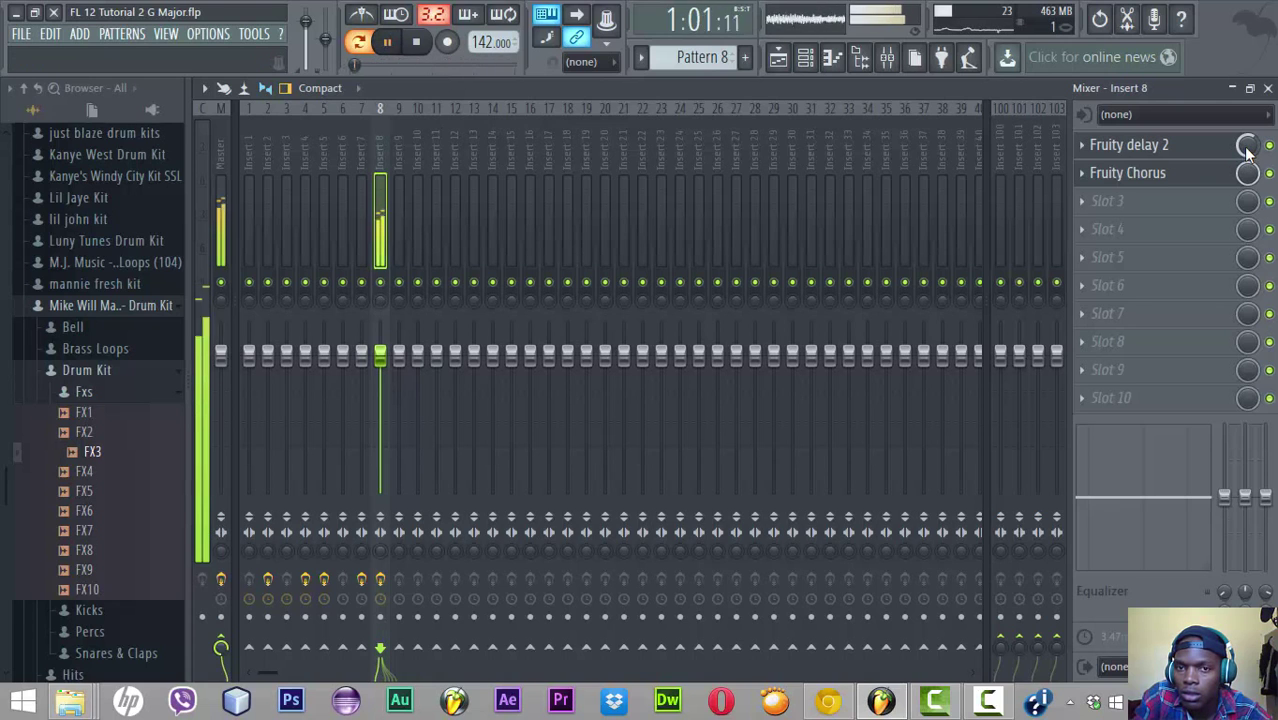
key(space)
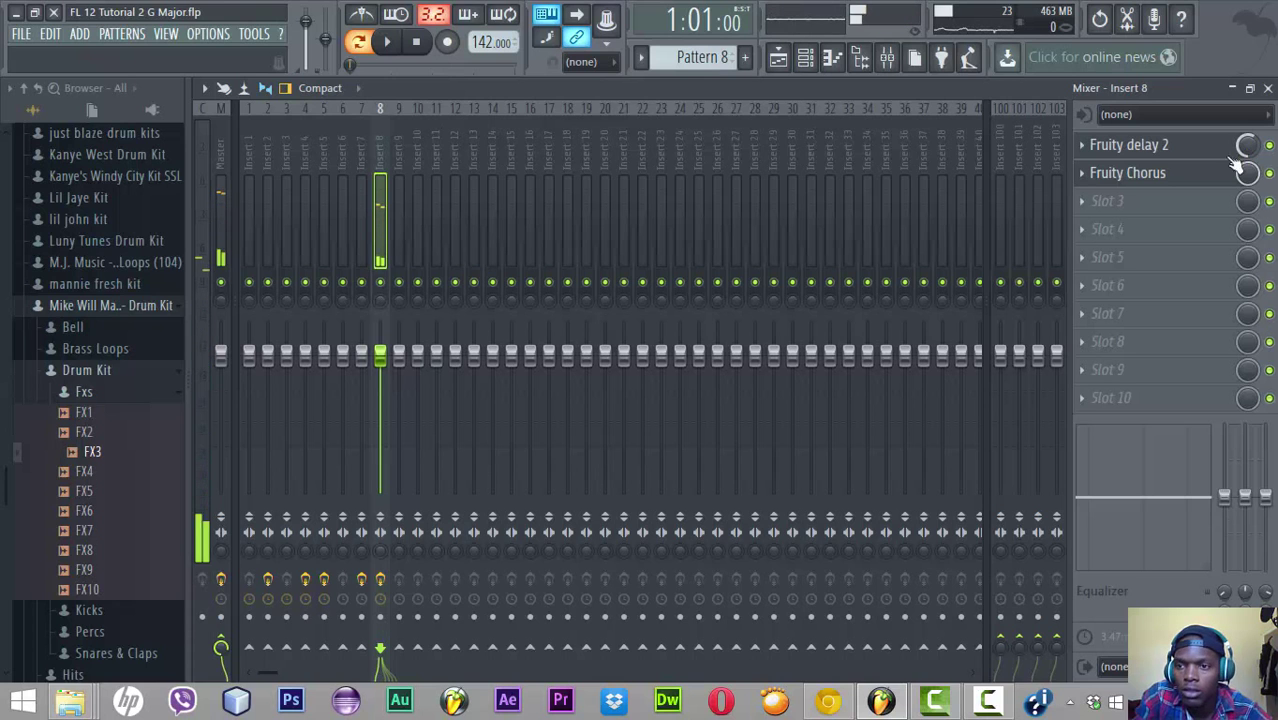
Create an automation clip for the FX3 channel volume and show it in the playlist
click(806, 74)
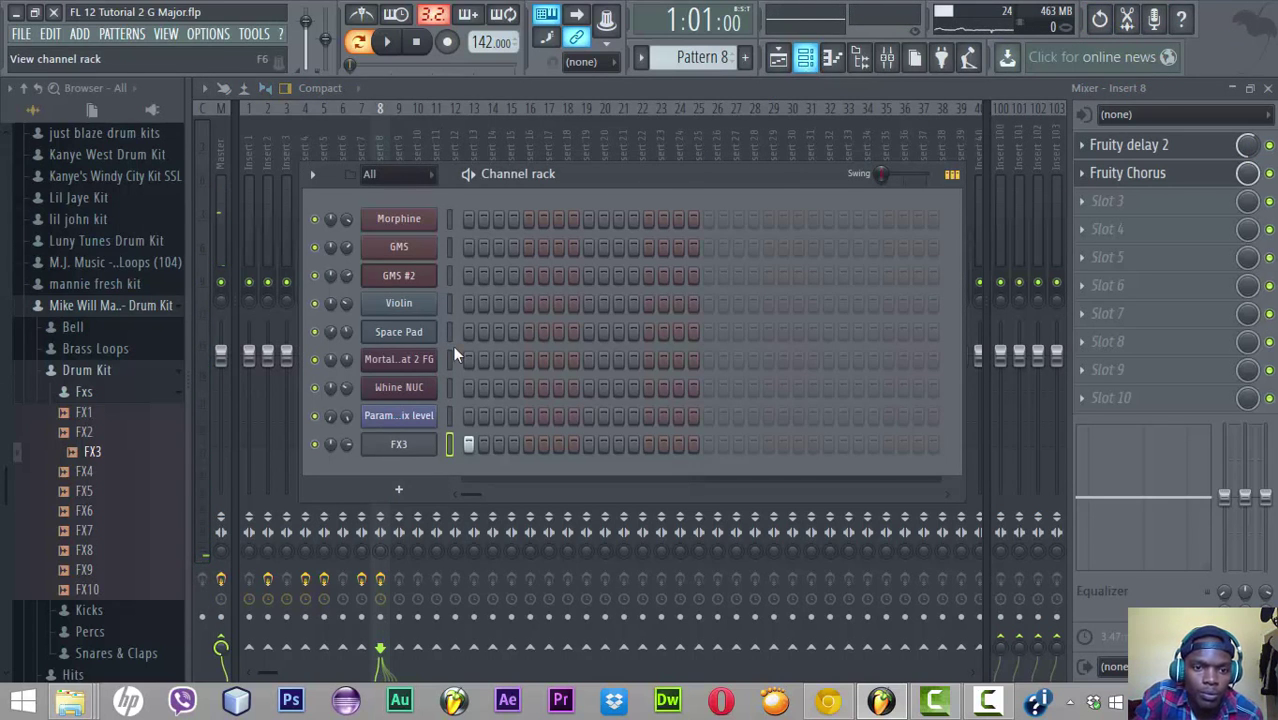
right_click(351, 444)
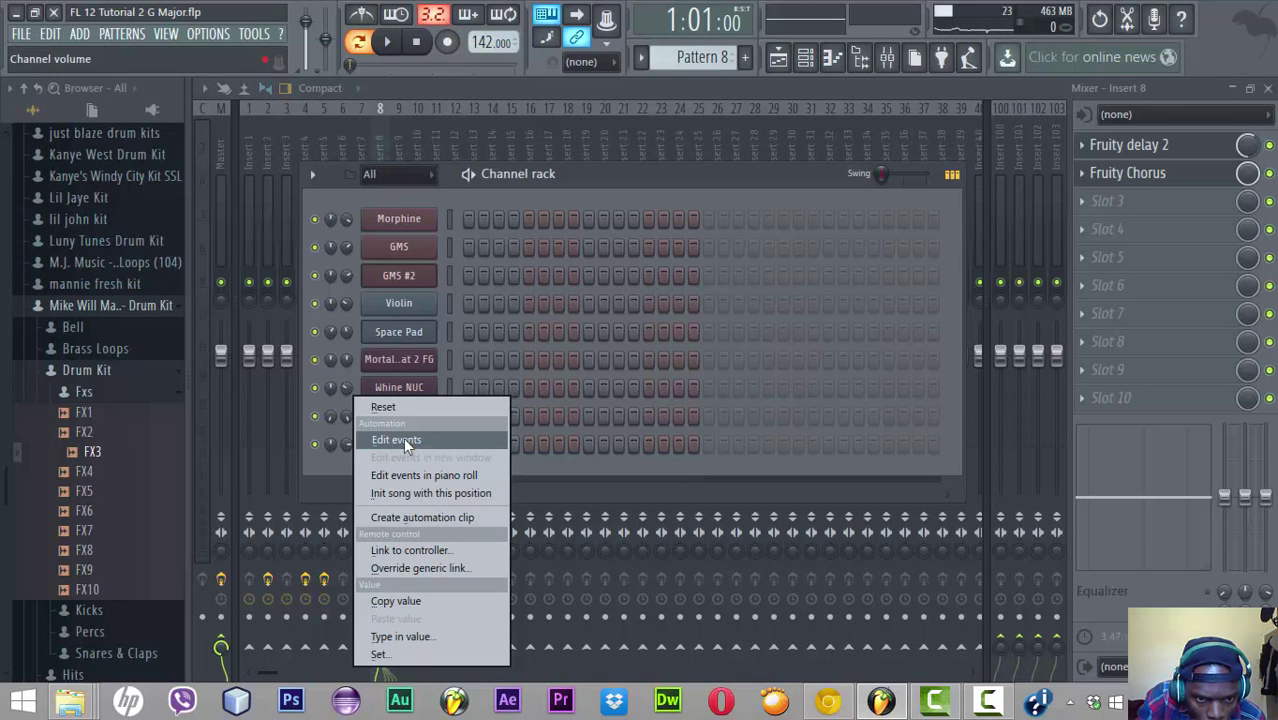
click(408, 519)
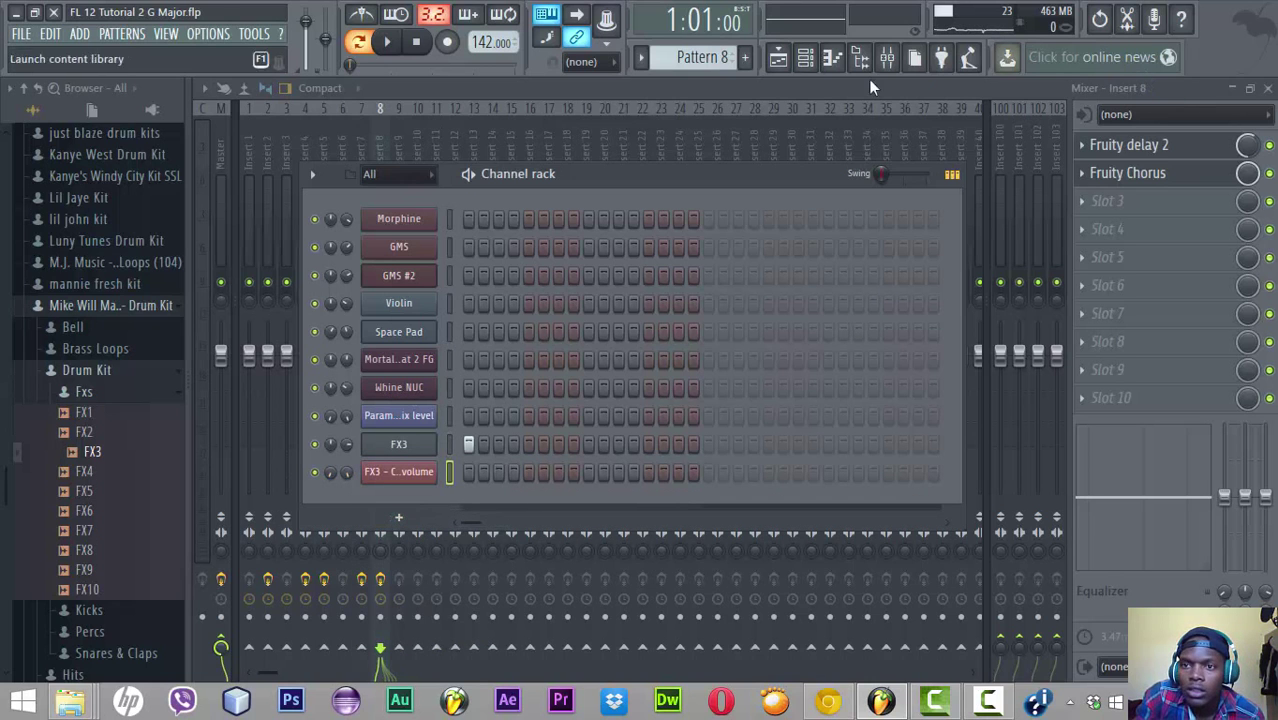
click(805, 57)
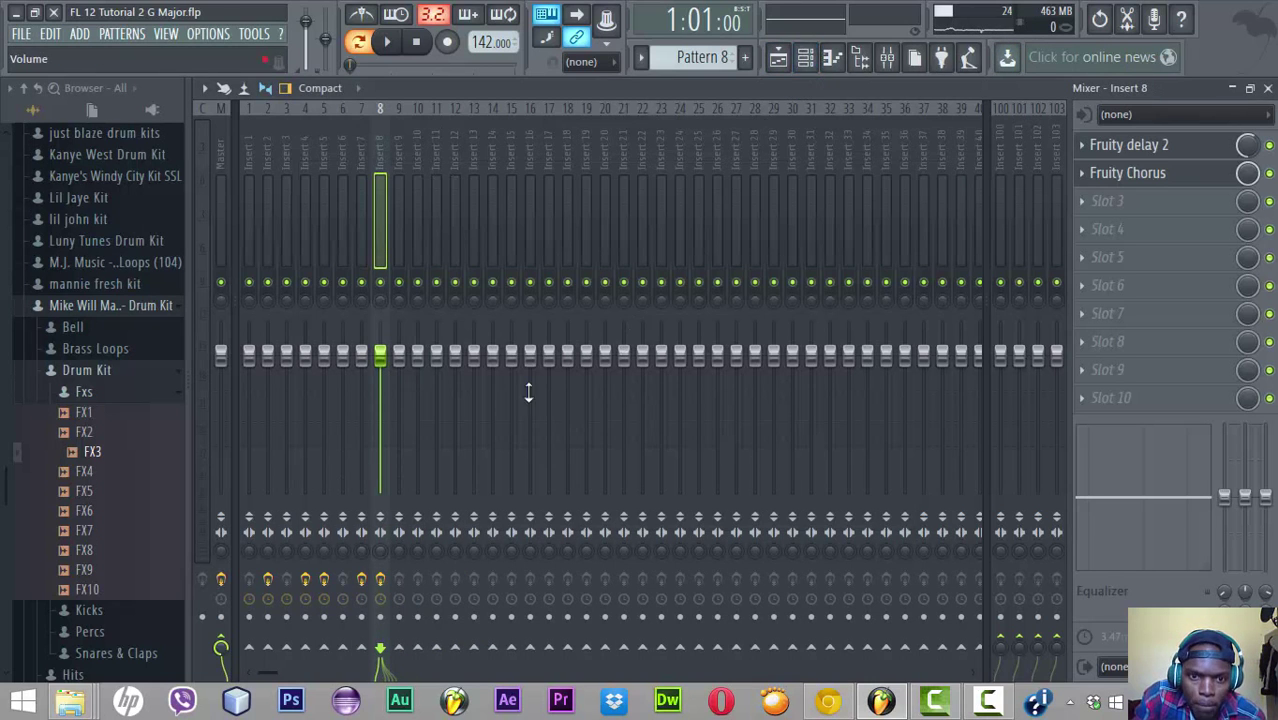
click(778, 57)
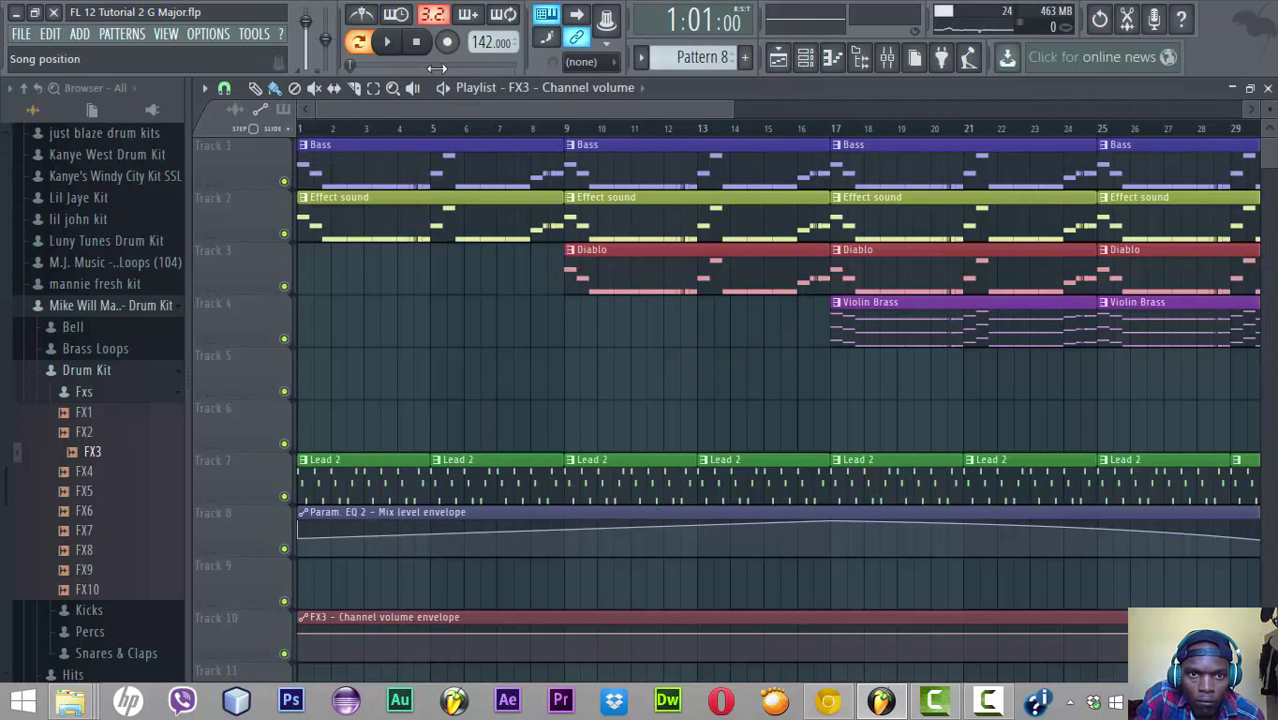
Move the FX3 channel volume clip on Track 10 to bar 32 and cut it to one bar beneath Pattern 8
drag(734, 111, 1176, 111)
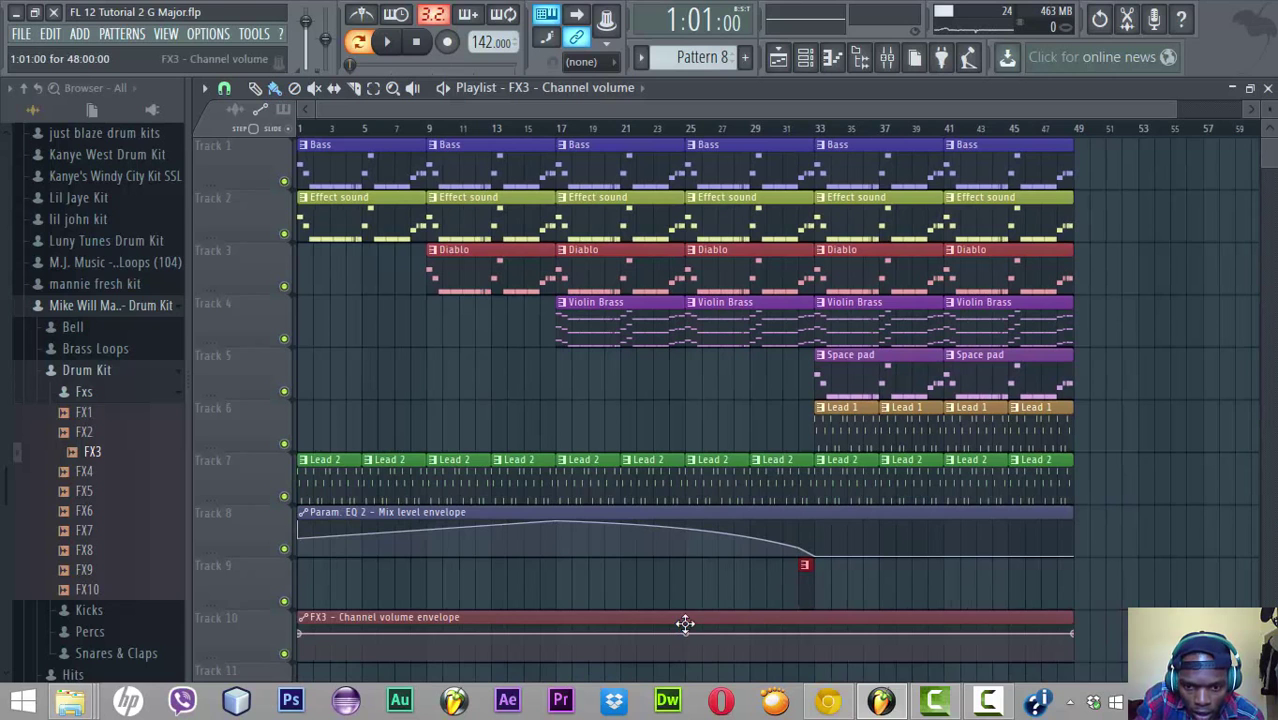
drag(684, 622, 1123, 604)
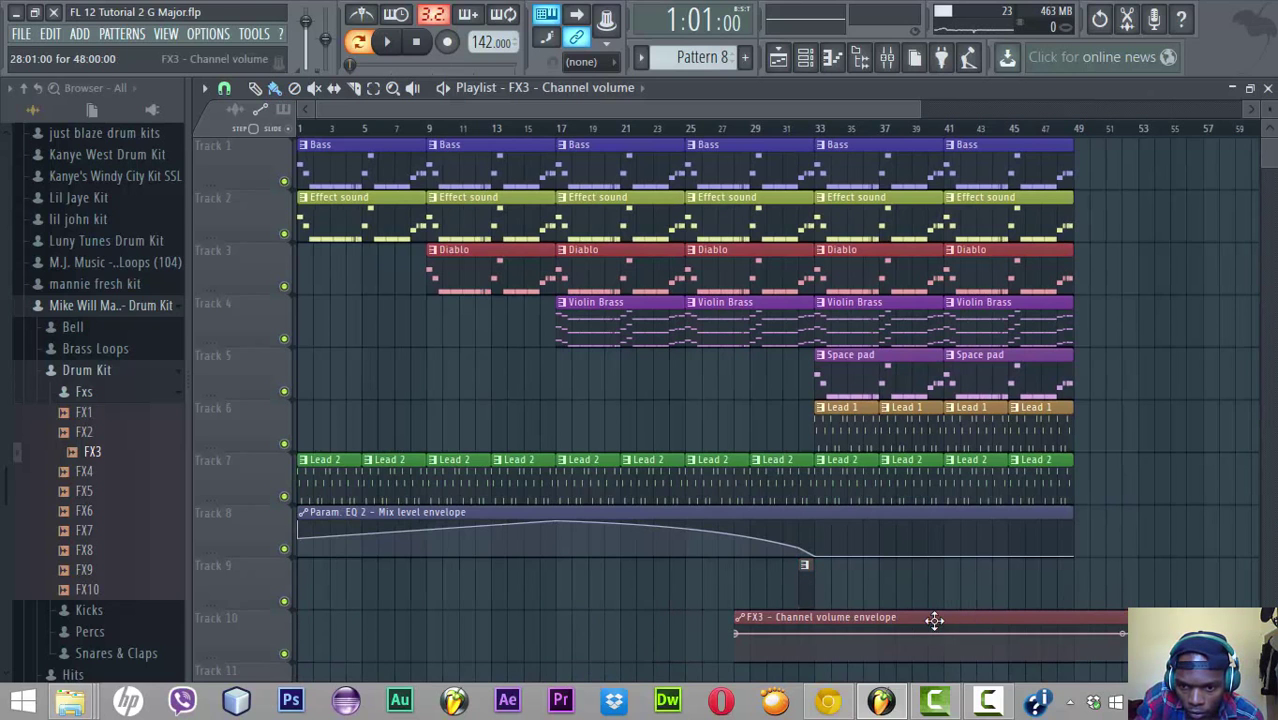
drag(930, 612, 993, 610)
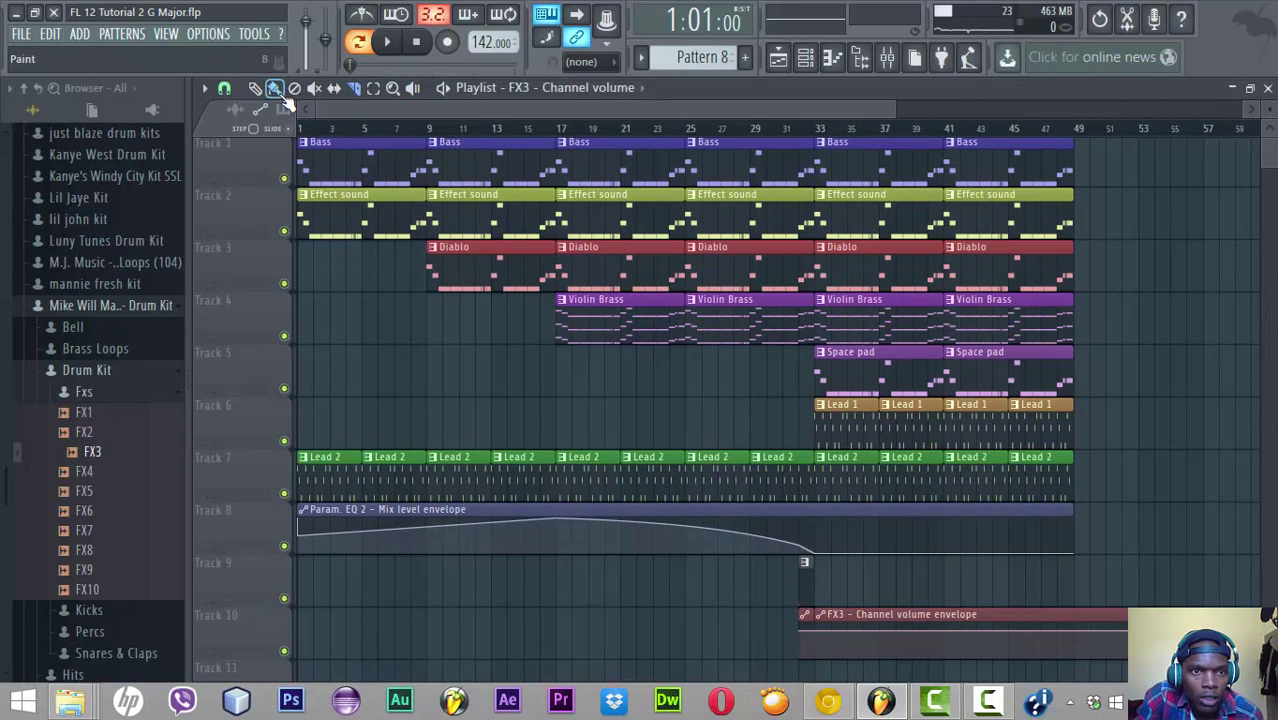
click(276, 89)
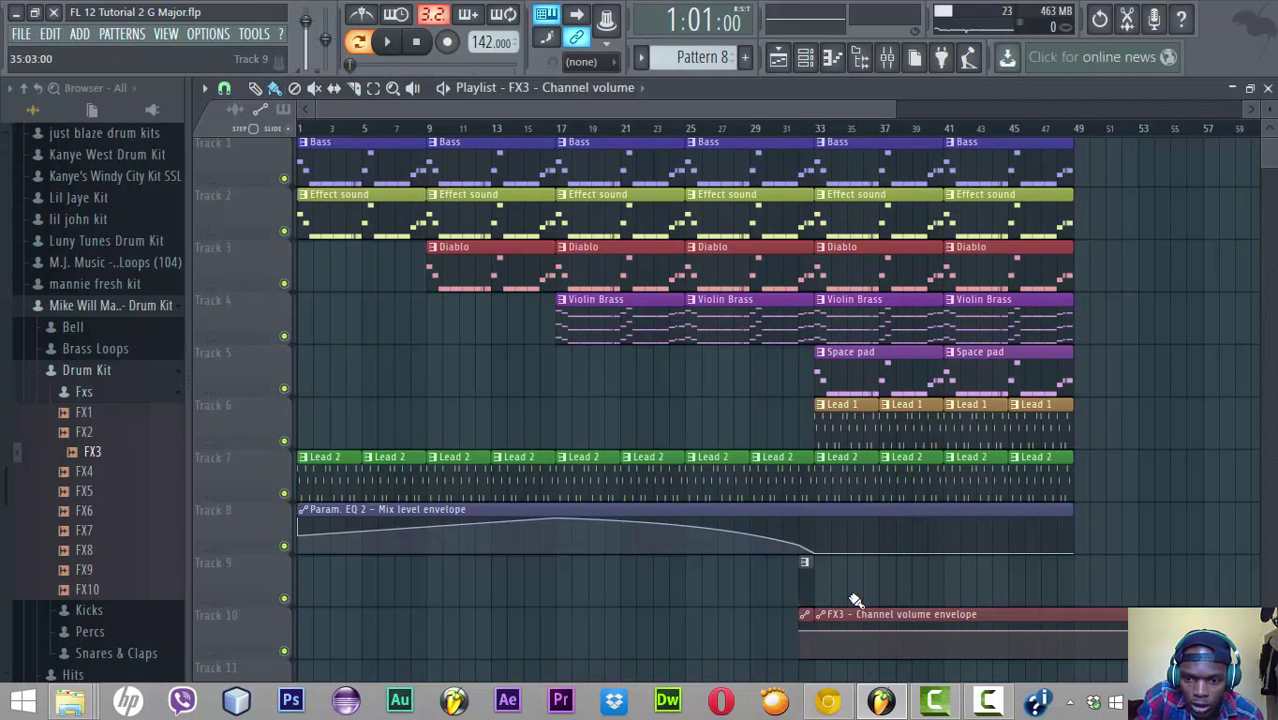
drag(847, 610, 807, 621)
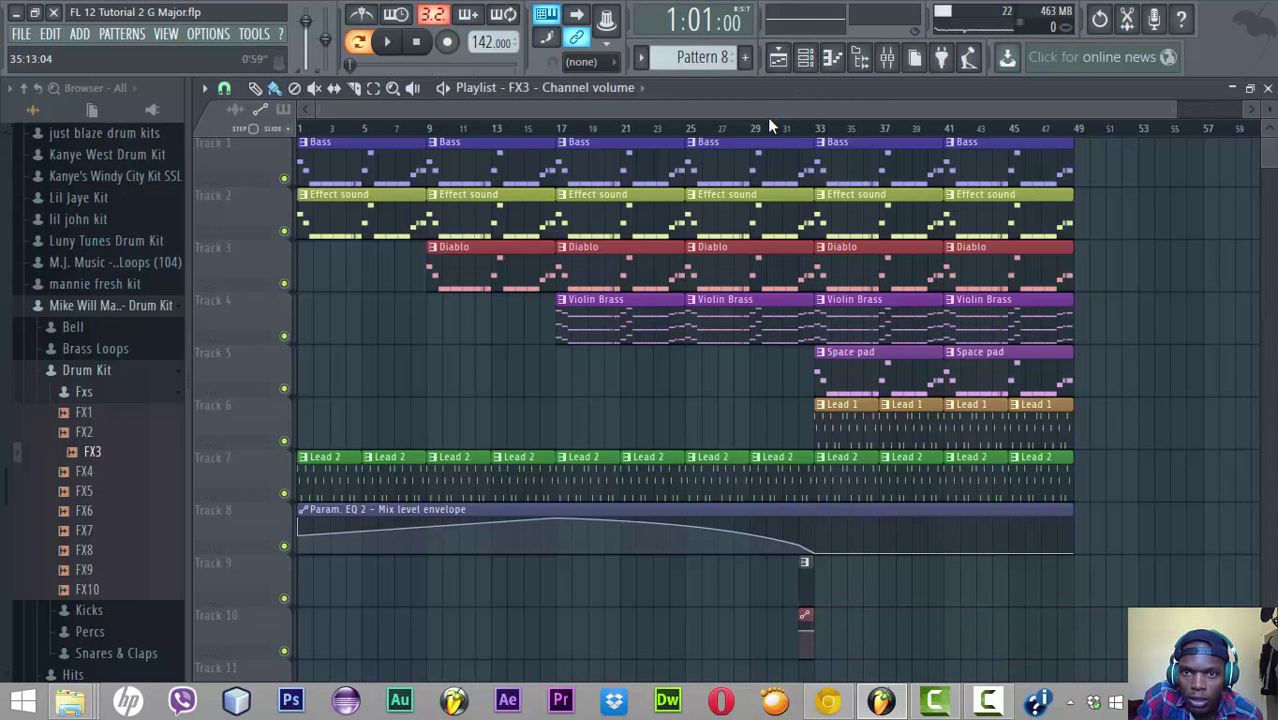
Extend the FX3 volume clip to bar 34 and shape its envelope as a curved fade-out from 58% at bar 32
scroll(777, 133, up, 10)
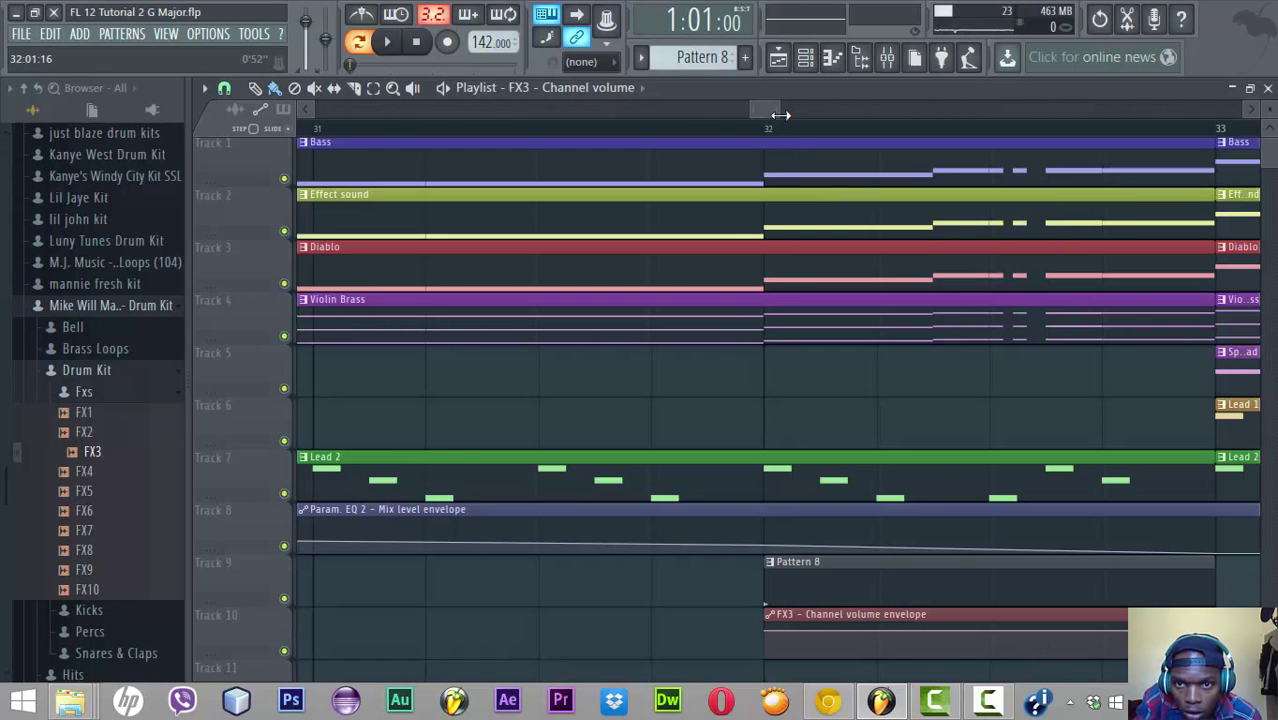
scroll(780, 115, down, 5)
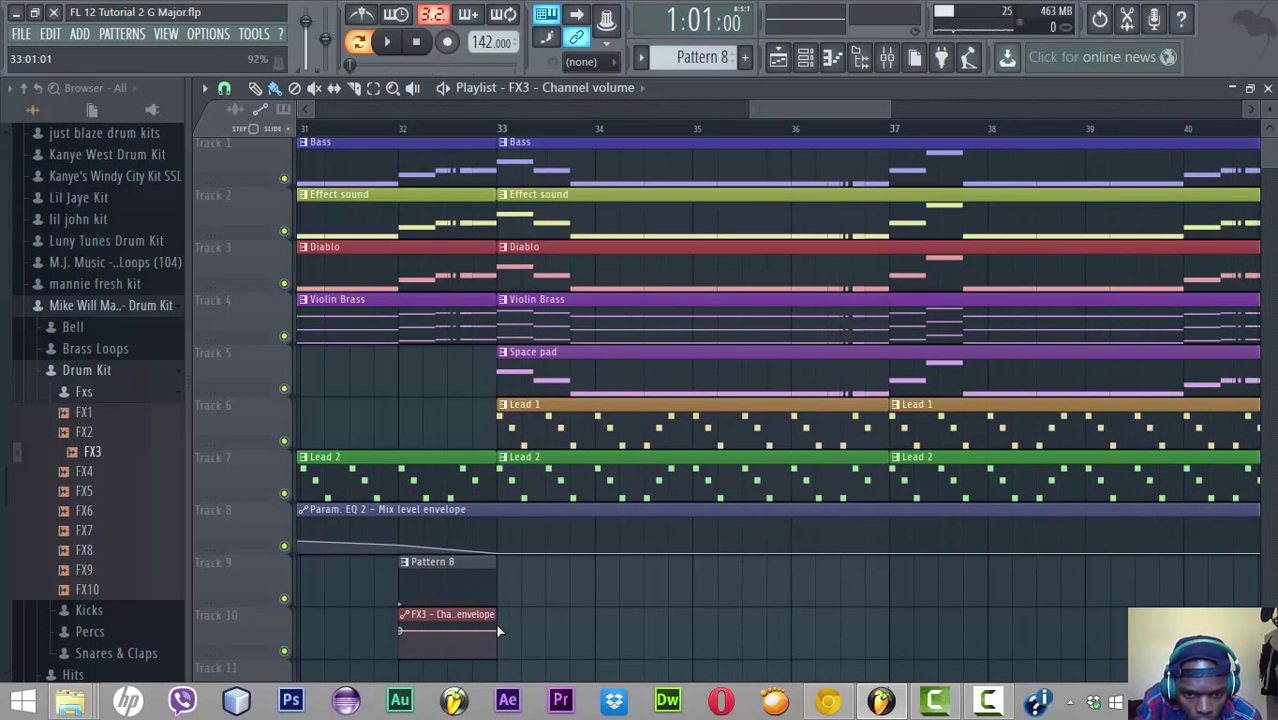
drag(500, 616, 595, 616)
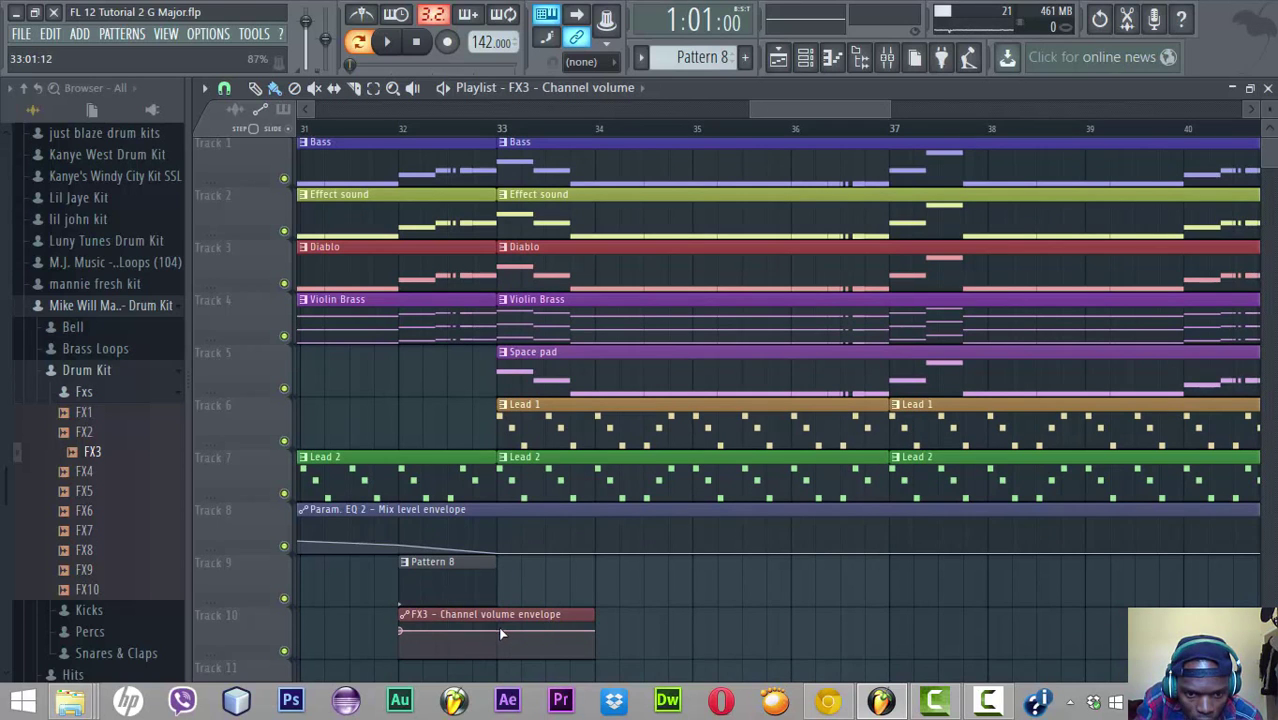
right_click(590, 631)
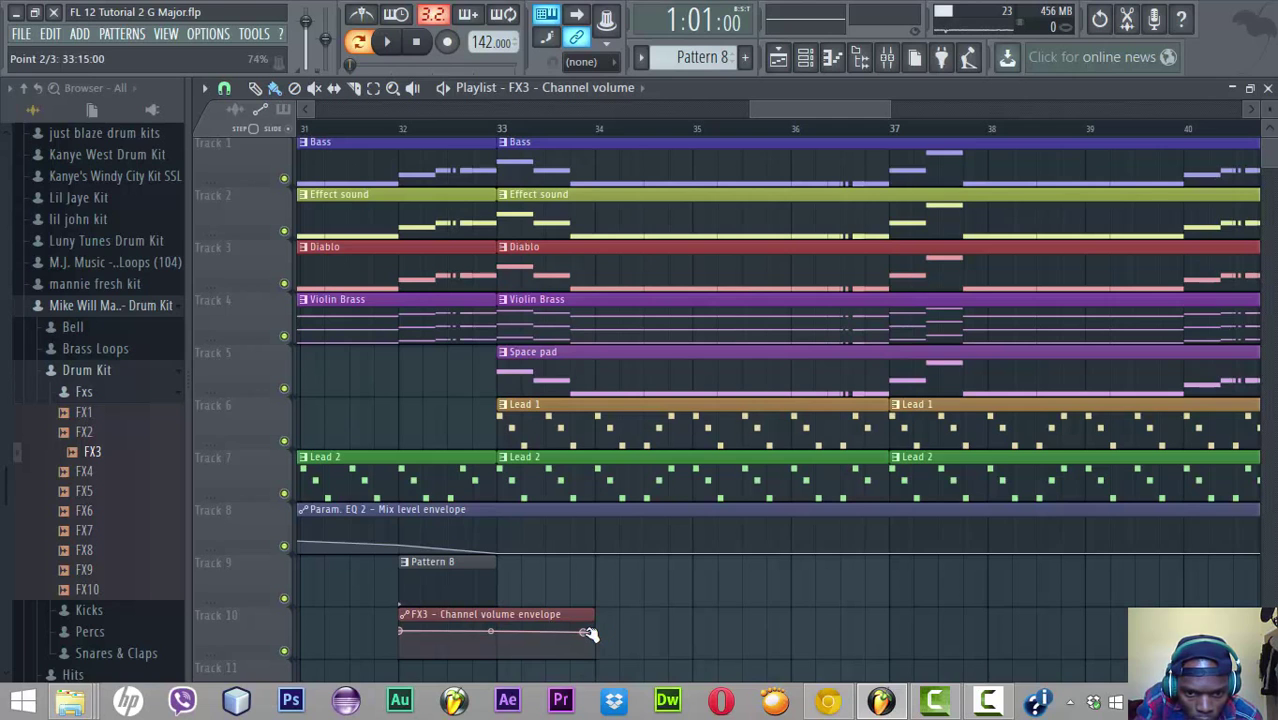
drag(590, 642, 600, 652)
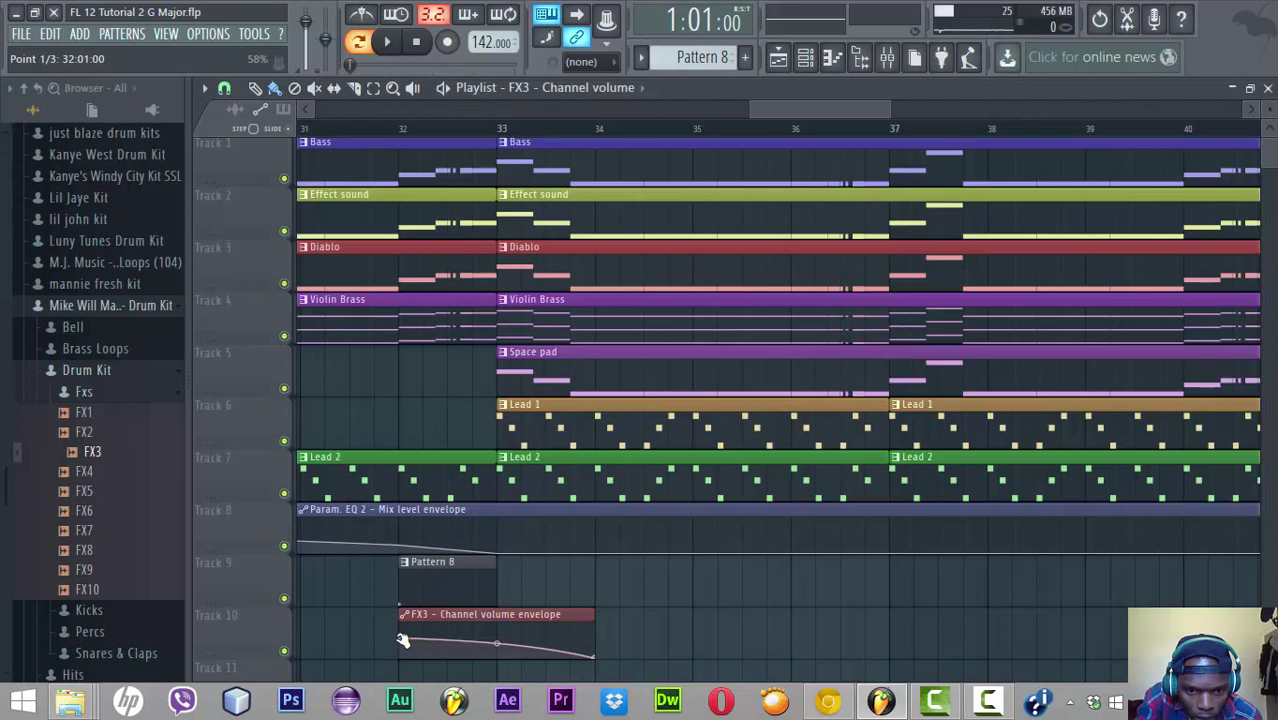
Audition the transition from bar 31 and raise the FX3 volume envelope's starting point to 74%, with the system volume lowered to 62
click(300, 128)
key(space)
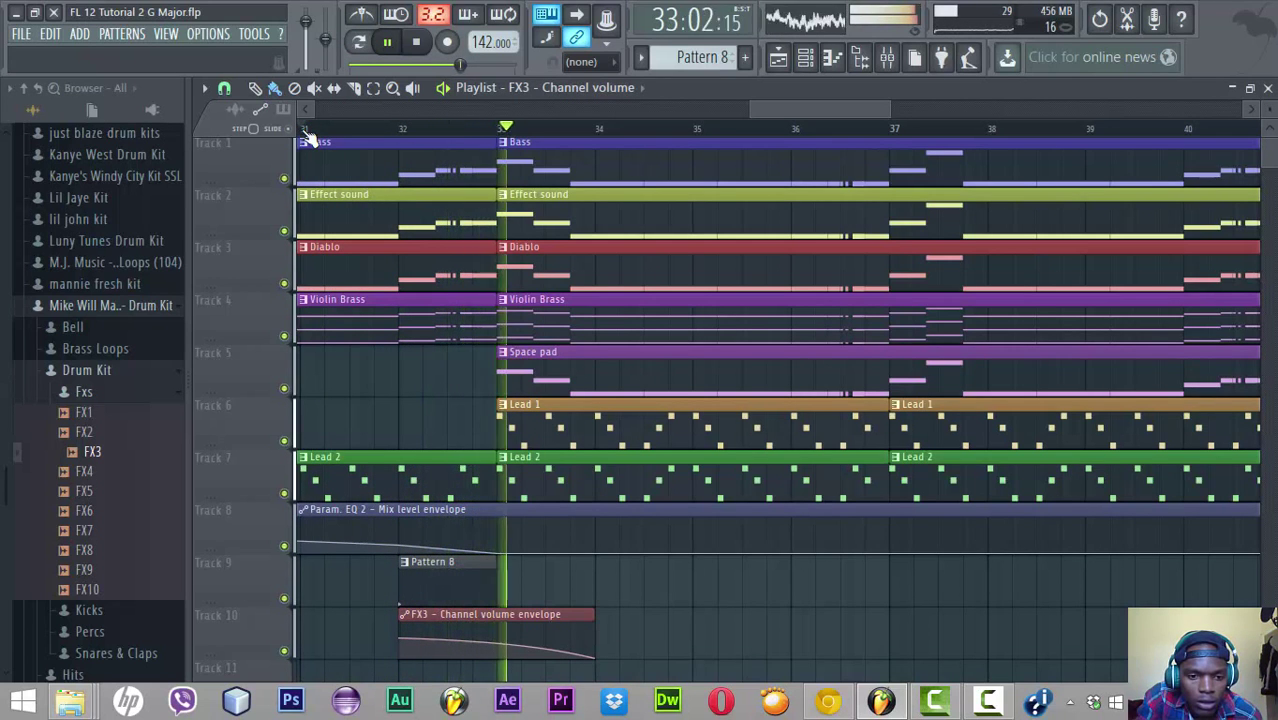
key(space)
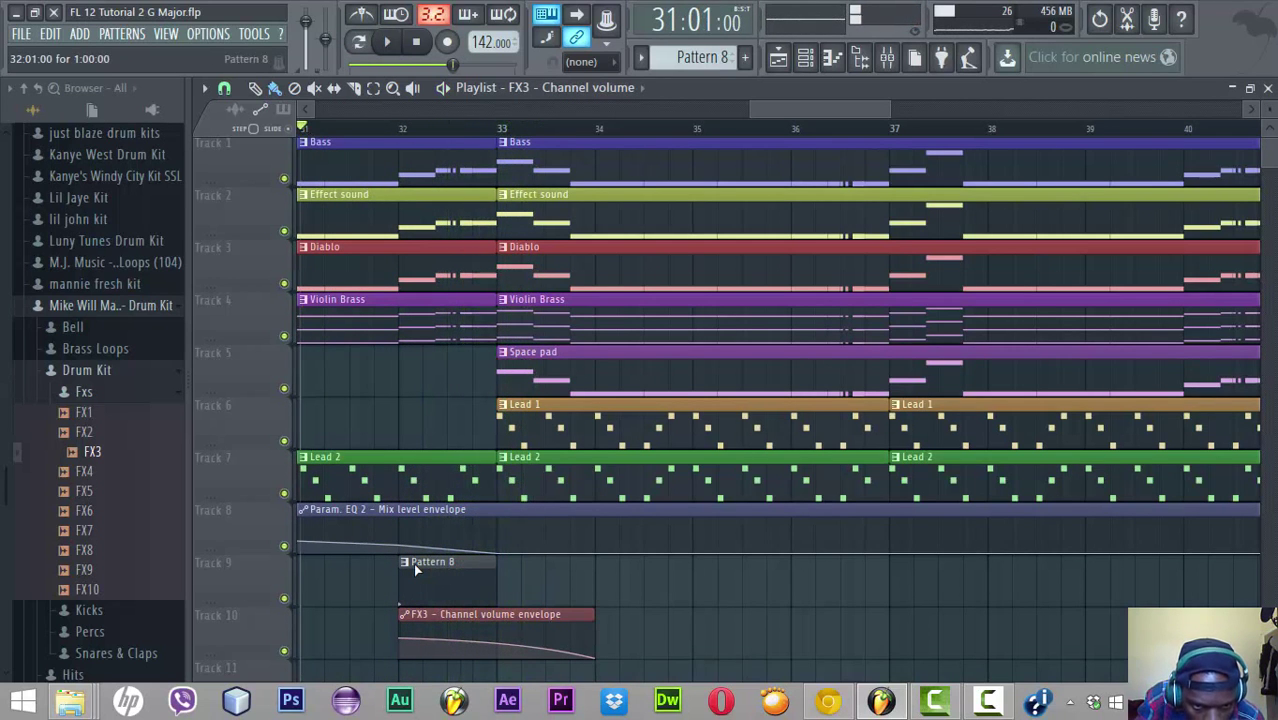
key(space)
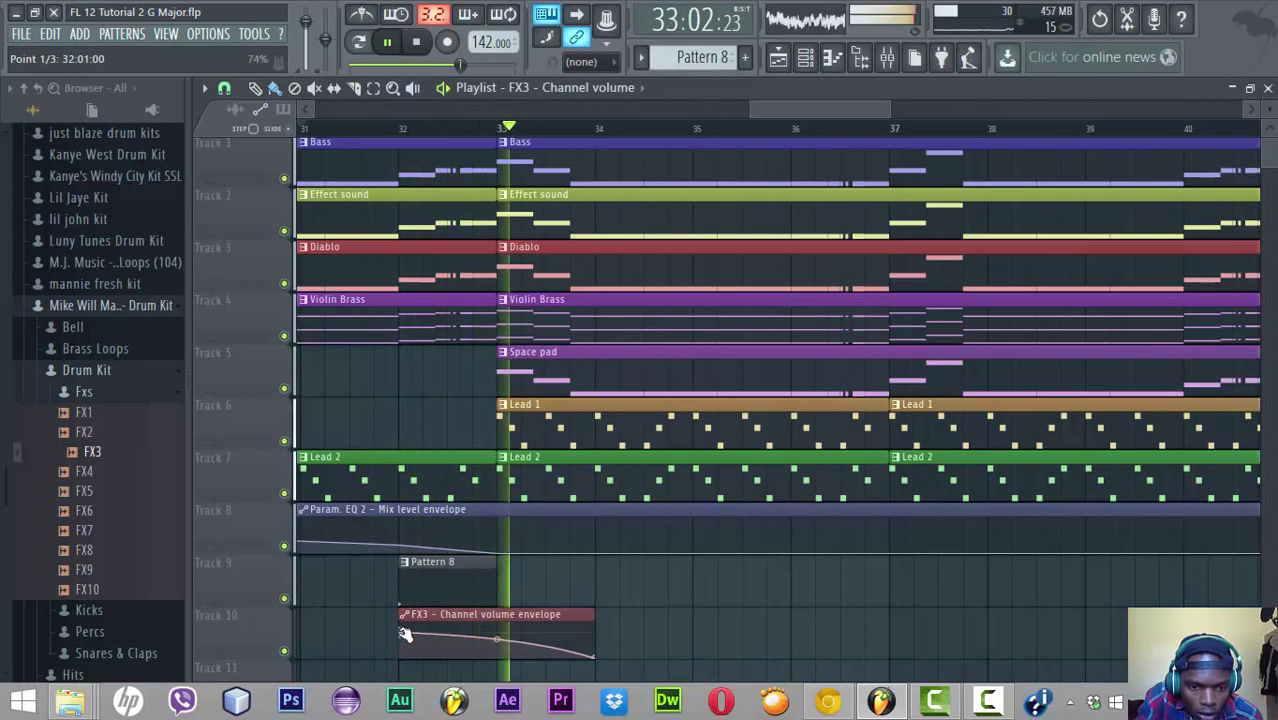
key(XF86AudioLowerVolume)
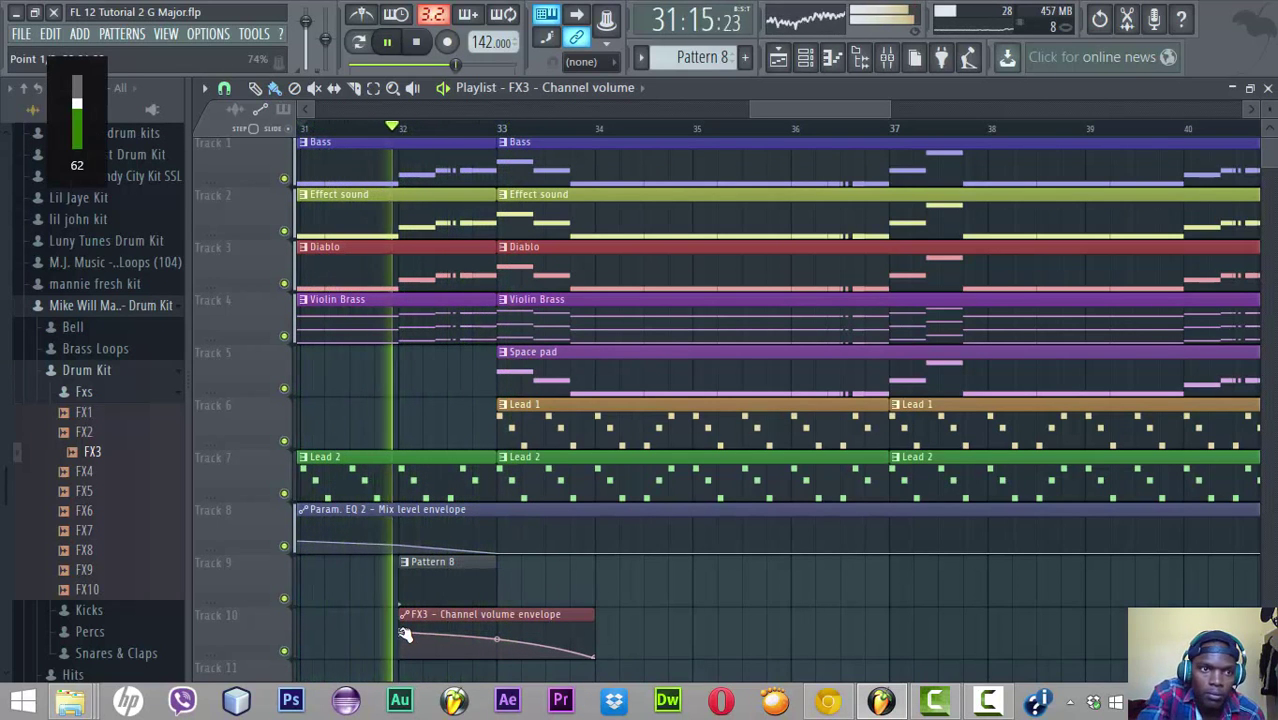
Raise the computer's system volume during song playback and save the project
key(XF86AudioRaiseVolume)
key(XF86AudioRaiseVolume)
key(XF86AudioRaiseVolume)
key(XF86AudioRaiseVolume)
key(XF86AudioRaiseVolume)
key(XF86AudioRaiseVolume)
key(XF86AudioRaiseVolume)
key(XF86AudioRaiseVolume)
key(XF86AudioRaiseVolume)
key(XF86AudioRaiseVolume)
key(XF86AudioRaiseVolume)
key(XF86AudioRaiseVolume)
key(XF86AudioRaiseVolume)
key(XF86AudioRaiseVolume)
key(XF86AudioRaiseVolume)
key(XF86AudioRaiseVolume)
key(XF86AudioRaiseVolume)
key(XF86AudioRaiseVolume)
key(XF86AudioRaiseVolume)
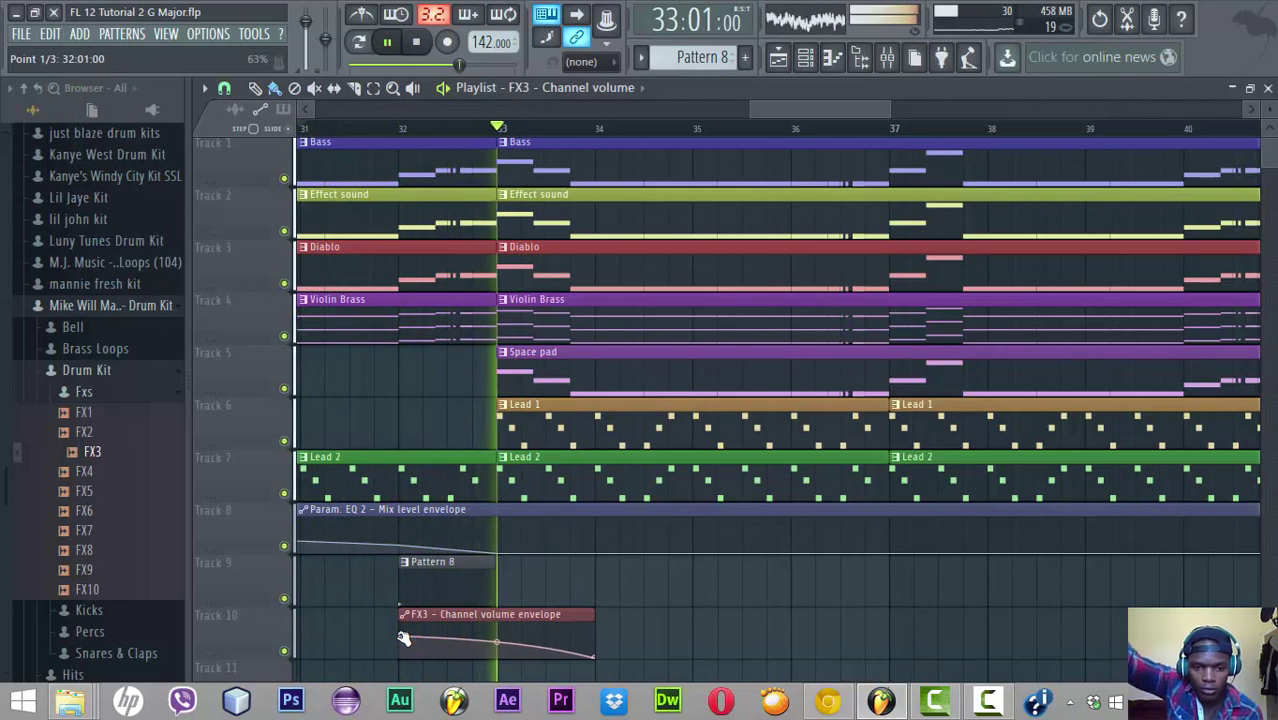
key(ctrl+s)
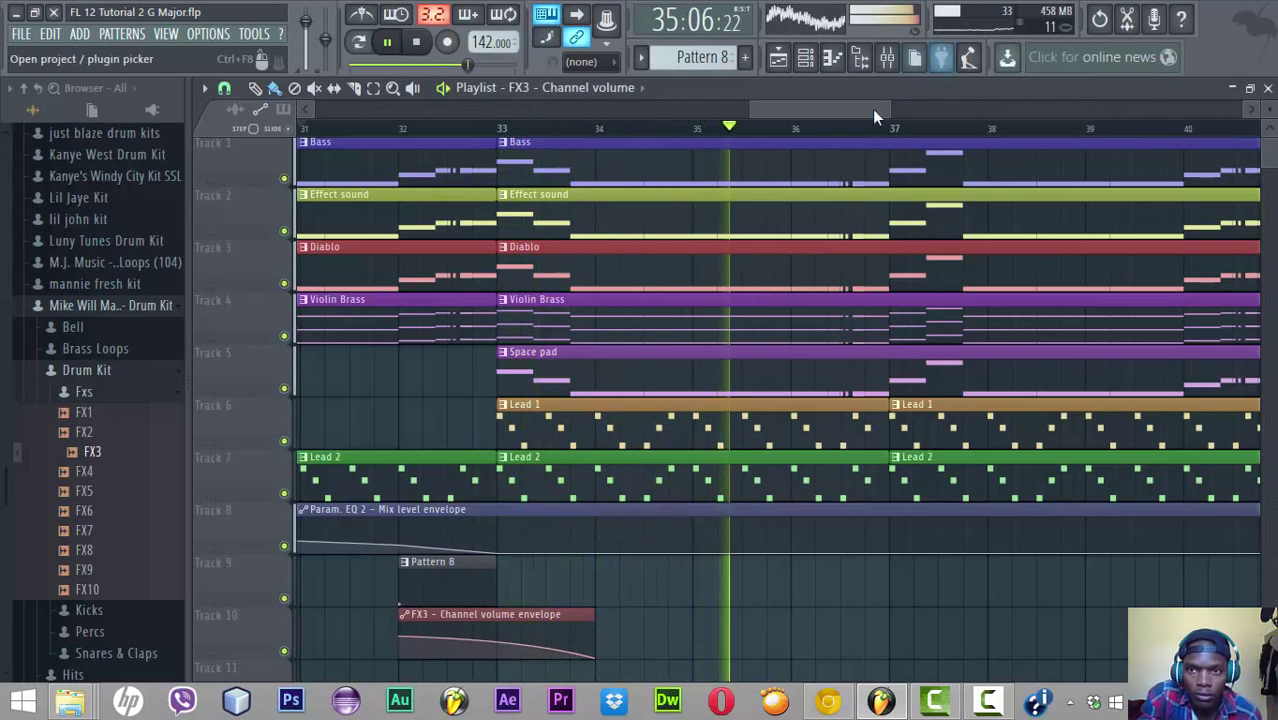
Play Pattern 8 on its own in pattern mode and view its channels in the channel rack
click(362, 44)
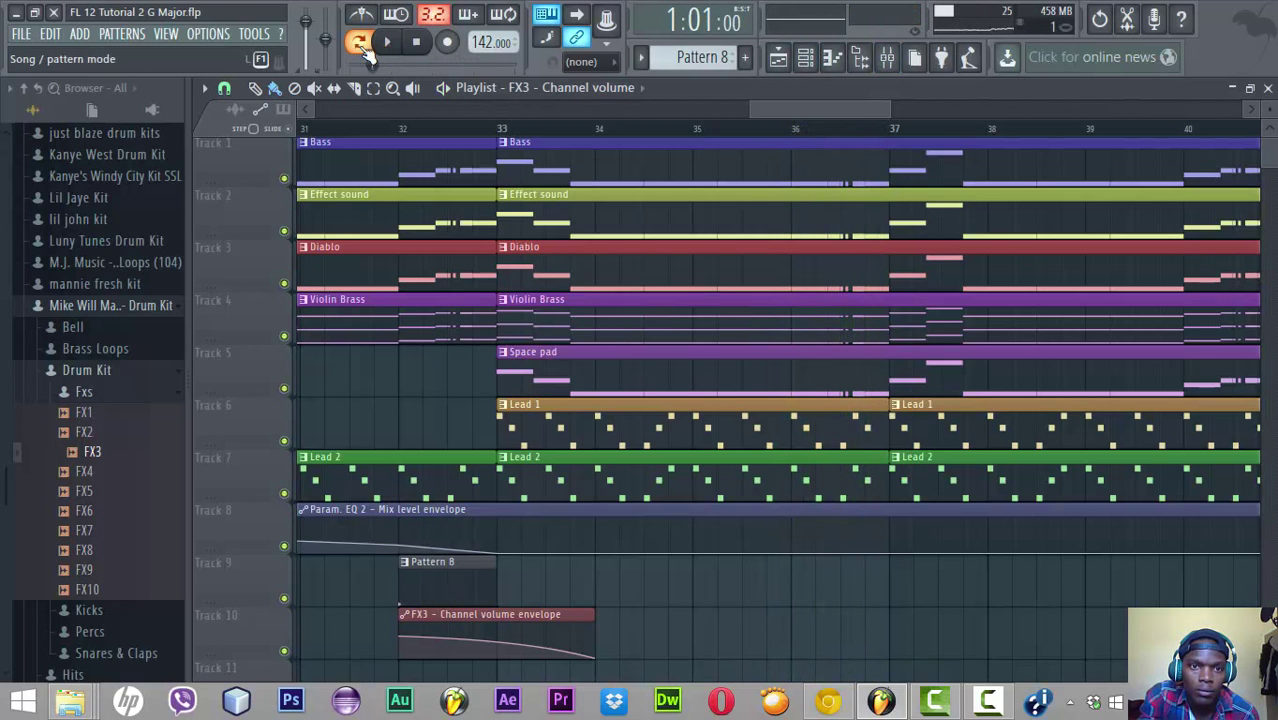
key(space)
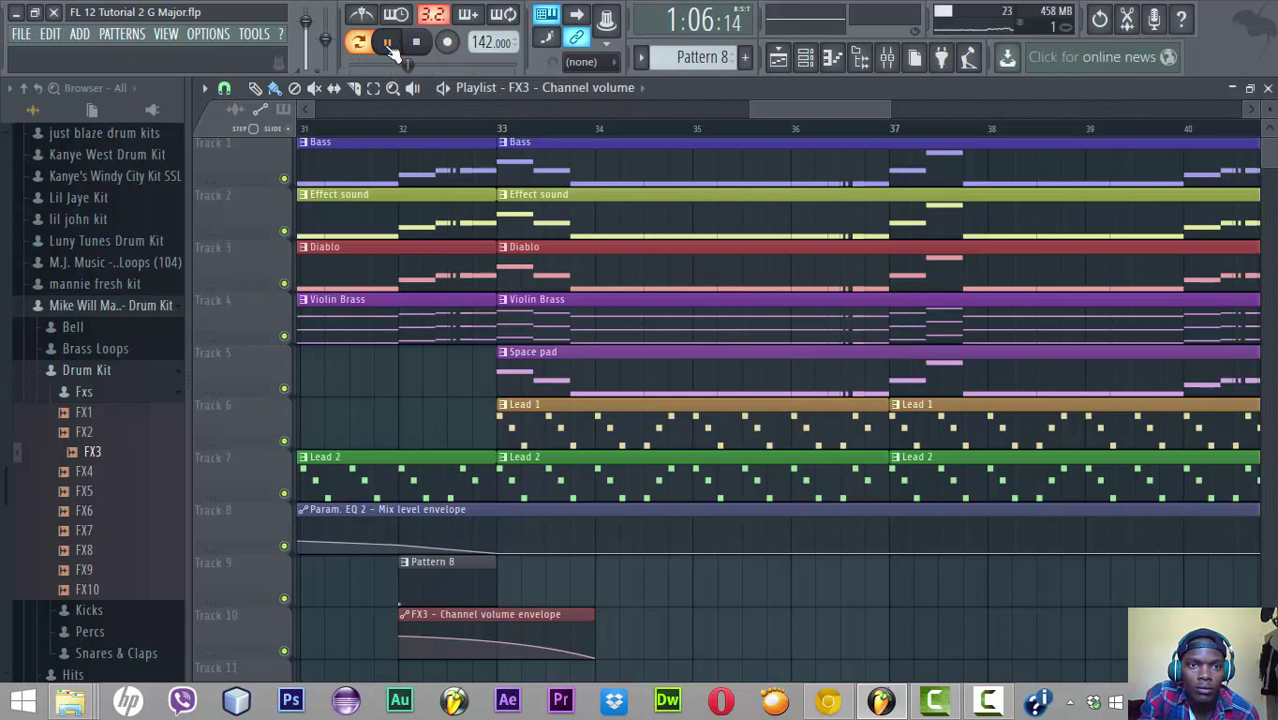
click(808, 60)
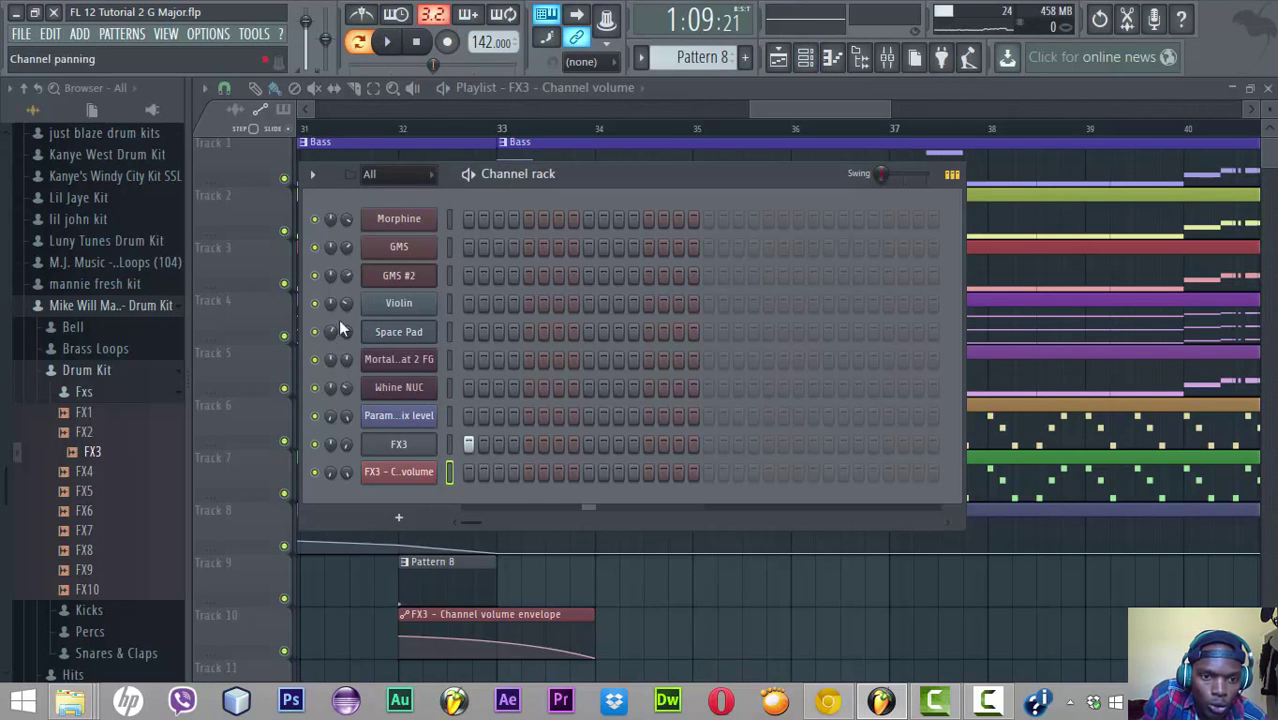
click(400, 45)
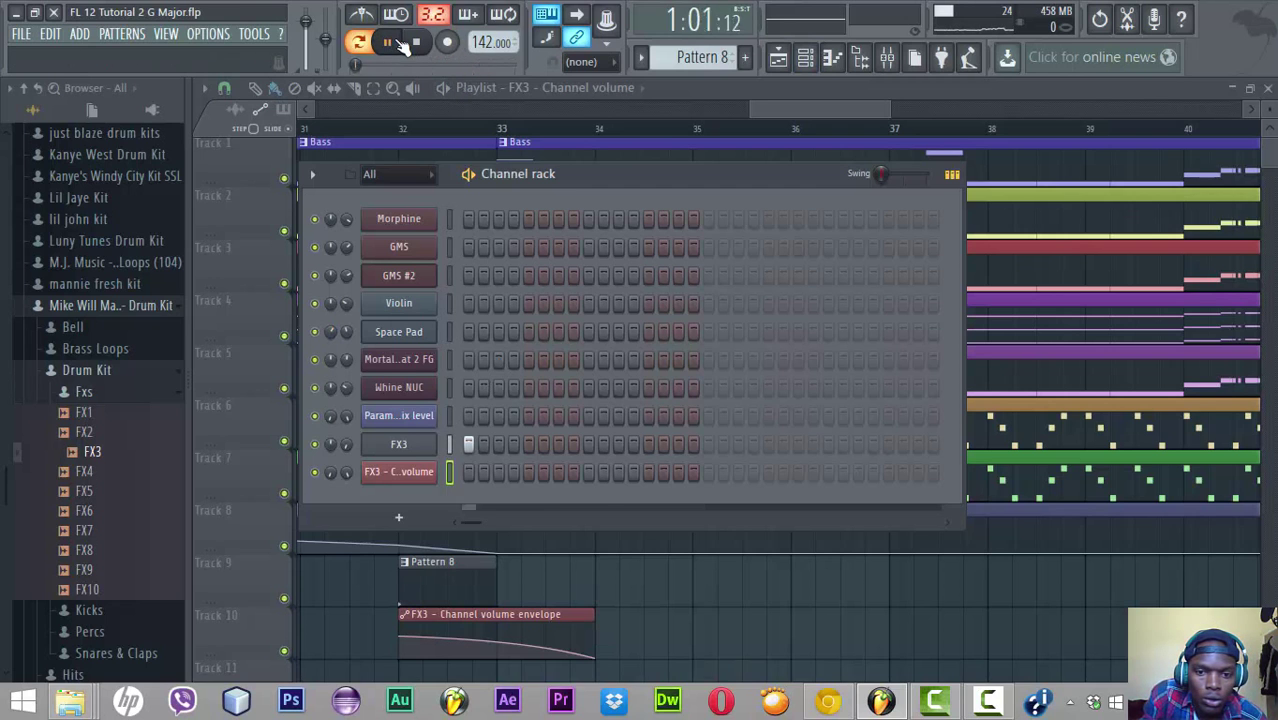
click(400, 45)
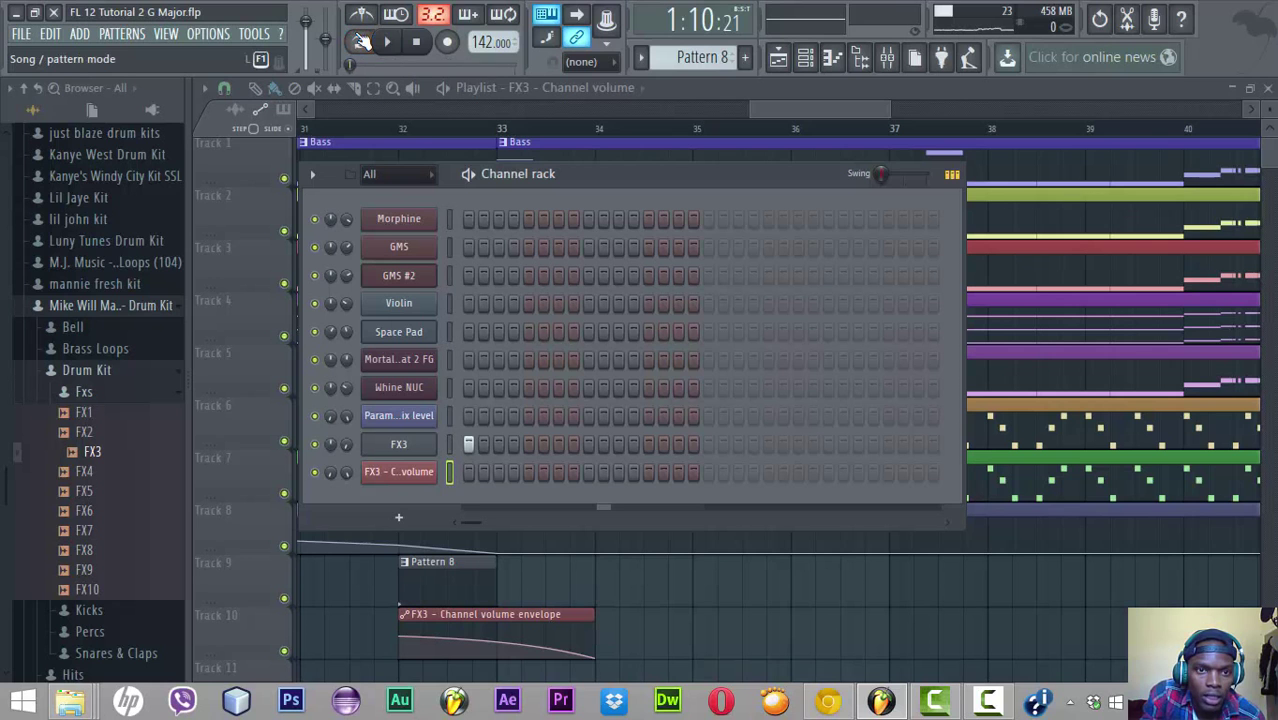
Play the arrangement in song mode from around bar 32 and again from bar 31 to check the FX3 transition
key(space)
click(425, 131)
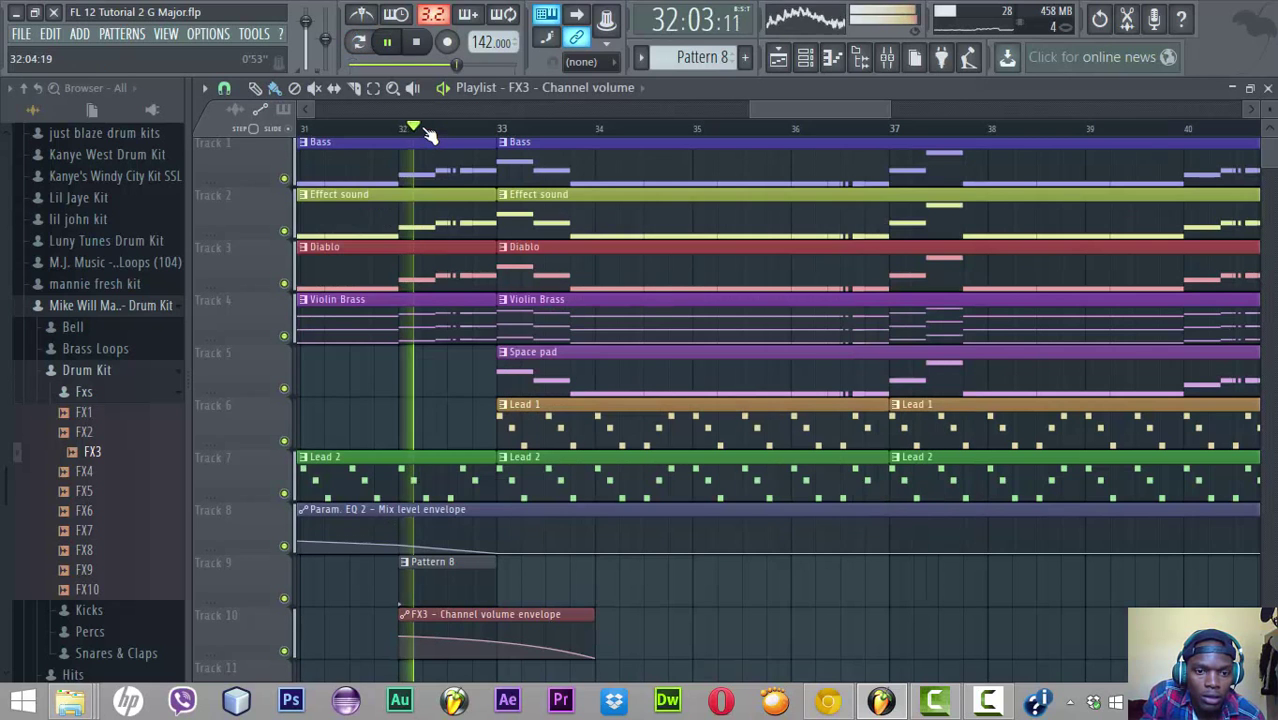
click(342, 128)
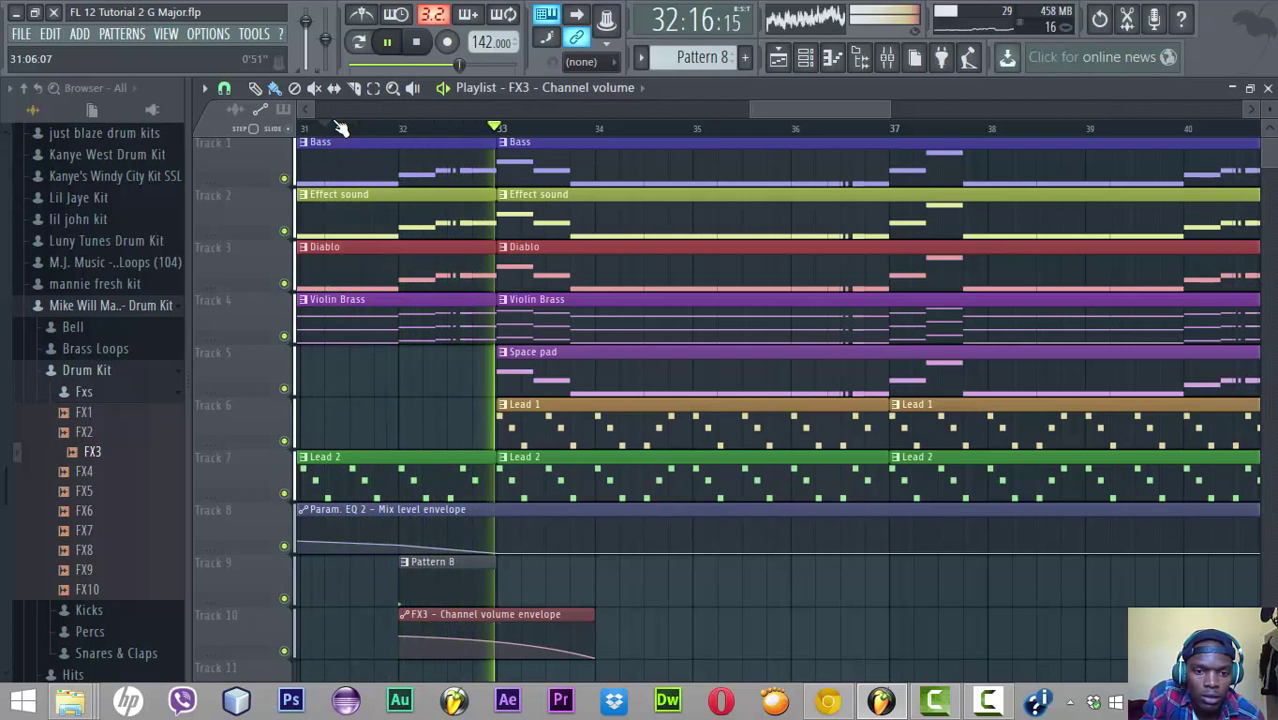
key(space)
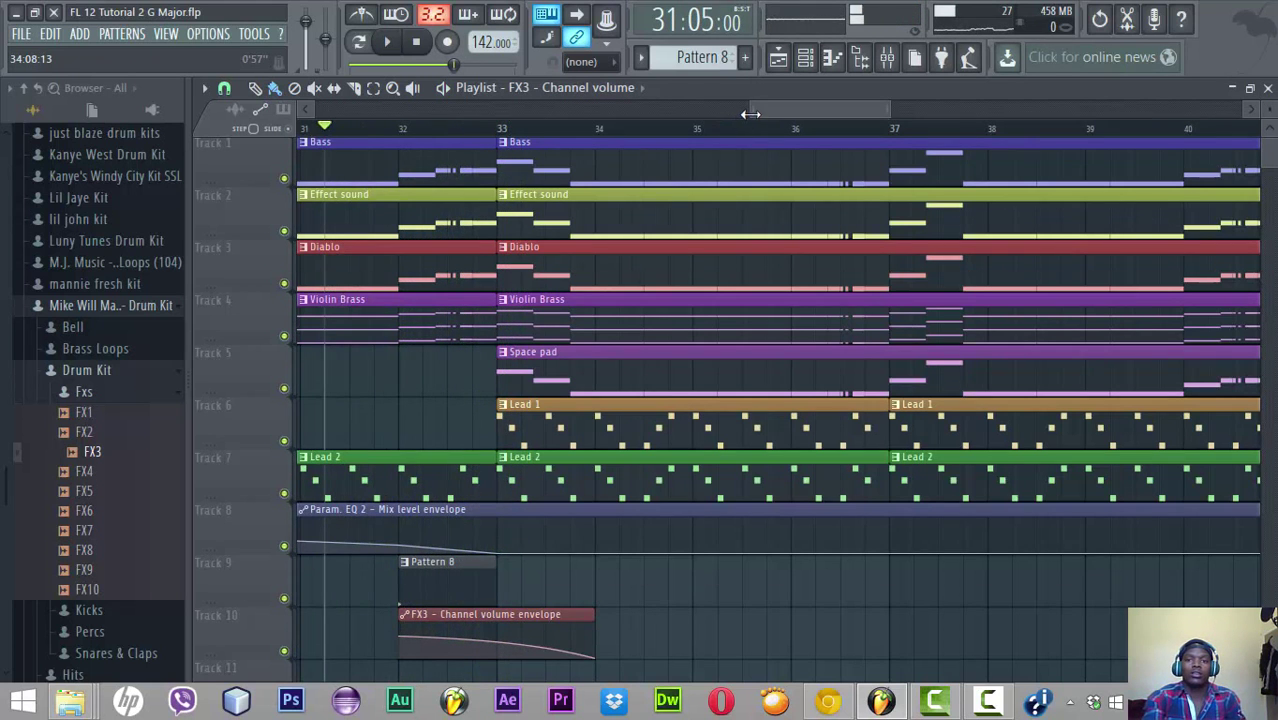
Move the Pattern 8 clip and the FX3 channel volume envelope clip together 16 bars later, to bar 48
drag(750, 114, 300, 114)
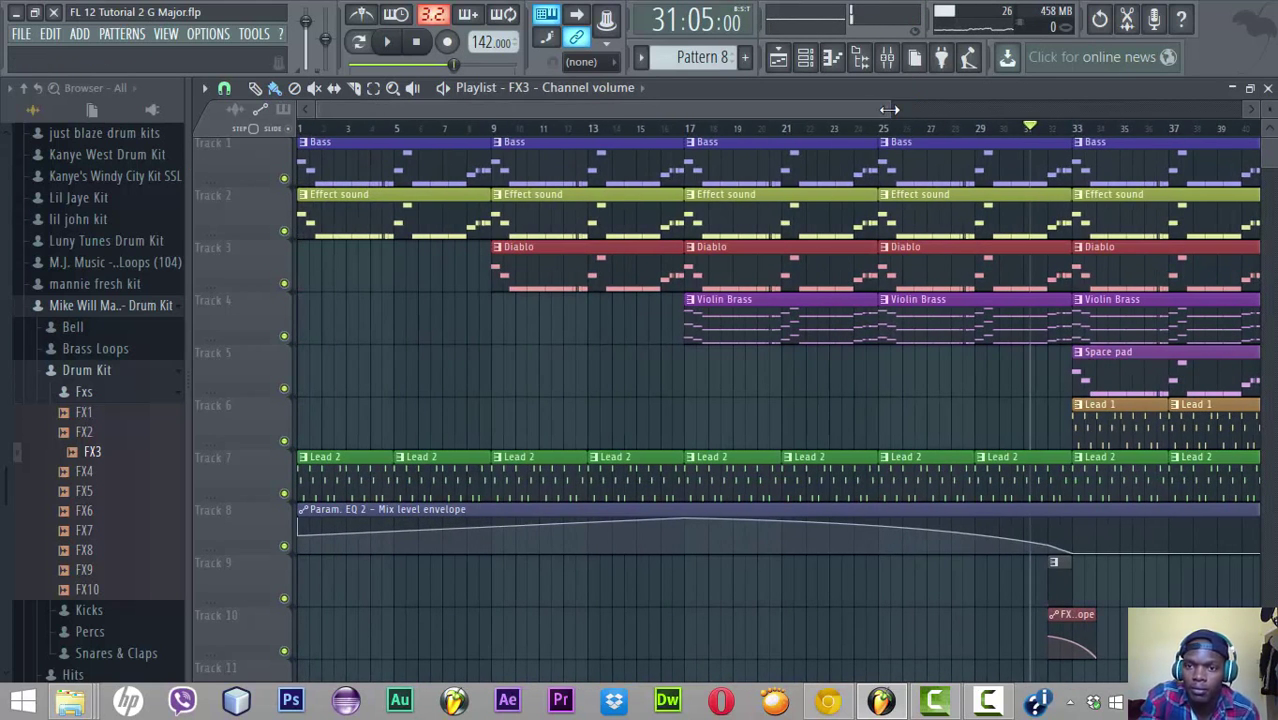
drag(889, 109, 1271, 175)
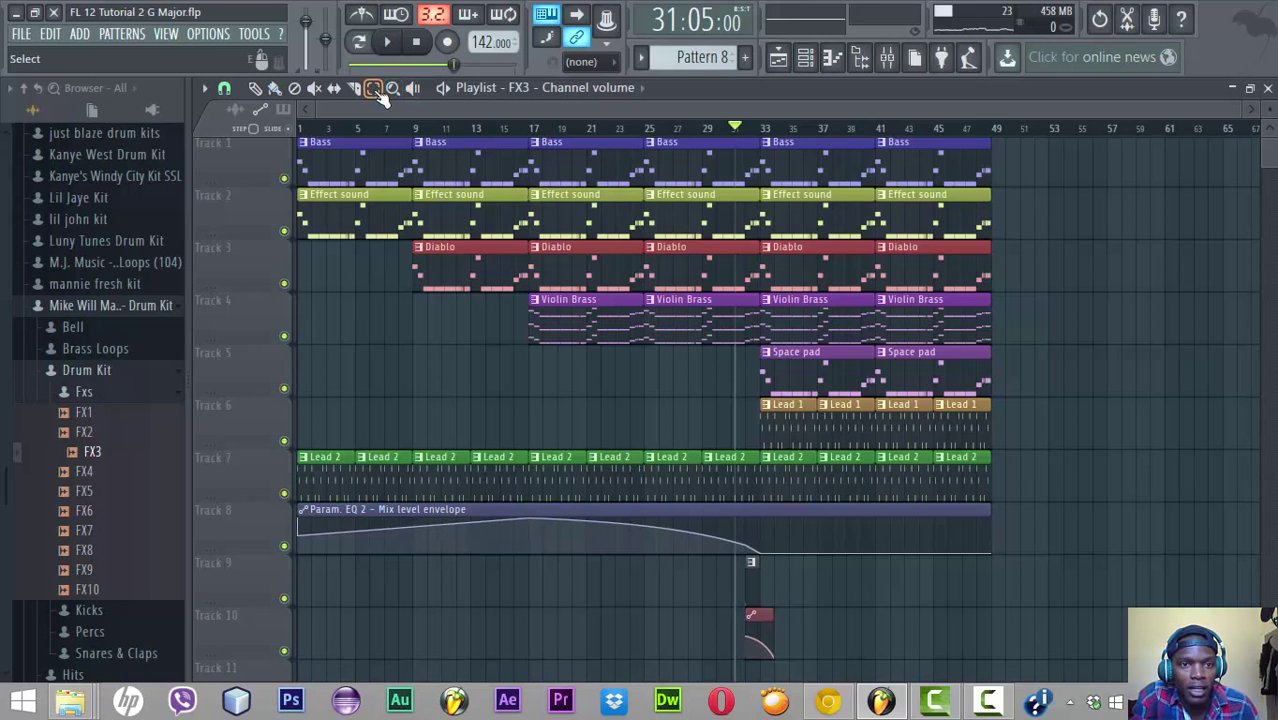
drag(792, 556, 757, 645)
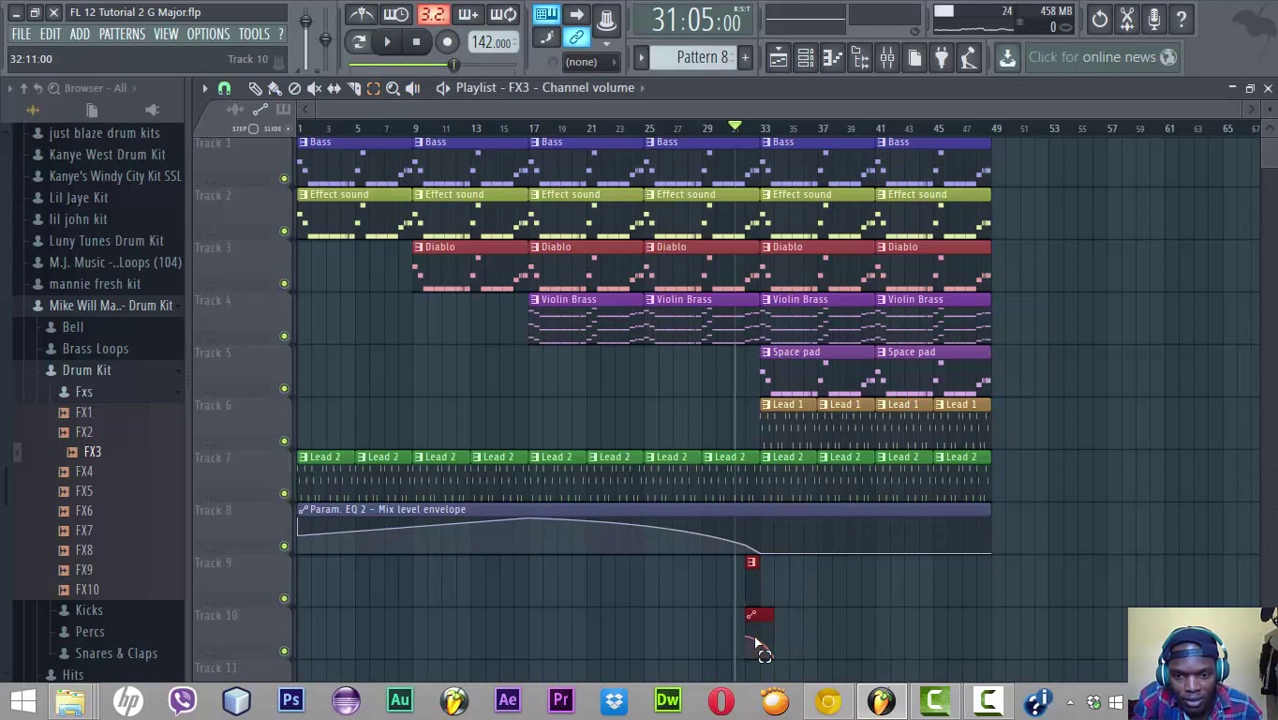
key(shift+Right)
key(shift+Right)
key(shift+Right)
key(shift+Right)
key(shift+Right)
key(shift+Right)
key(shift+Right)
key(shift+Right)
key(shift+Right)
key(shift+Right)
key(shift+Right)
key(shift+Right)
key(shift+Right)
key(shift+Right)
key(shift+Right)
key(shift+Right)
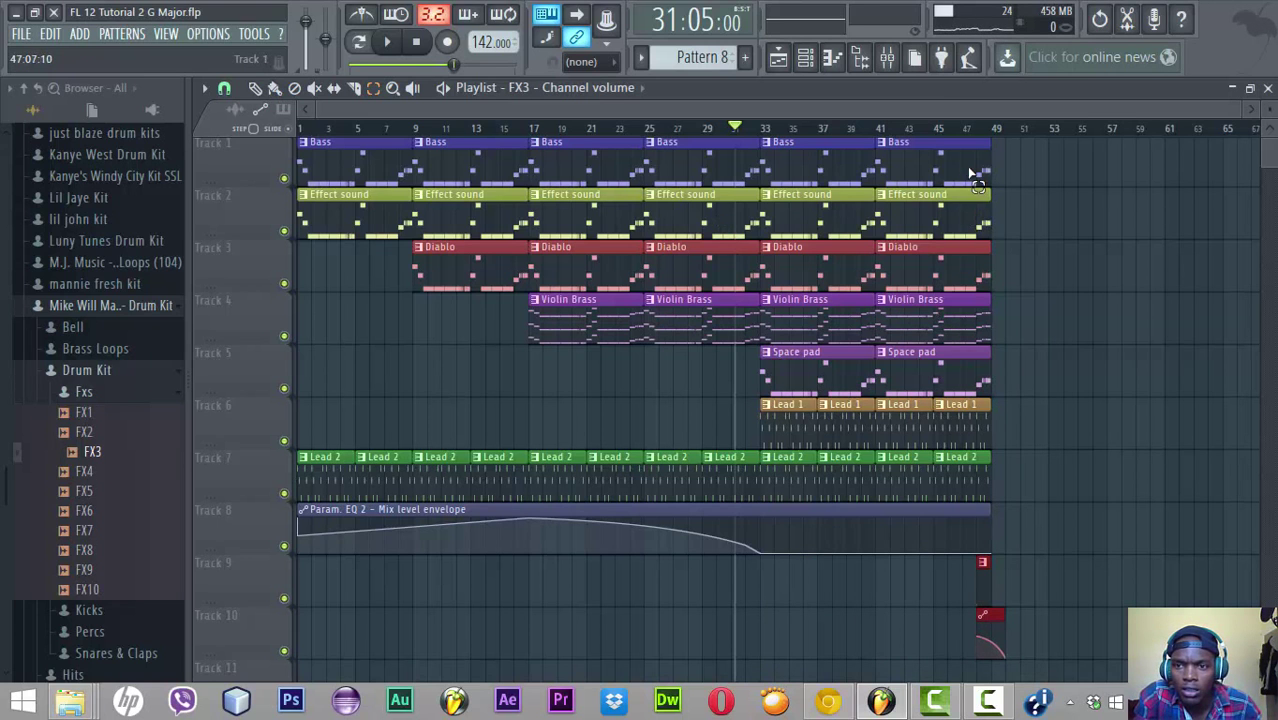
Duplicate all clips on Tracks 1 to 8 so the copied section starts at bar 49
drag(968, 140, 194, 537)
key(ctrl+b)
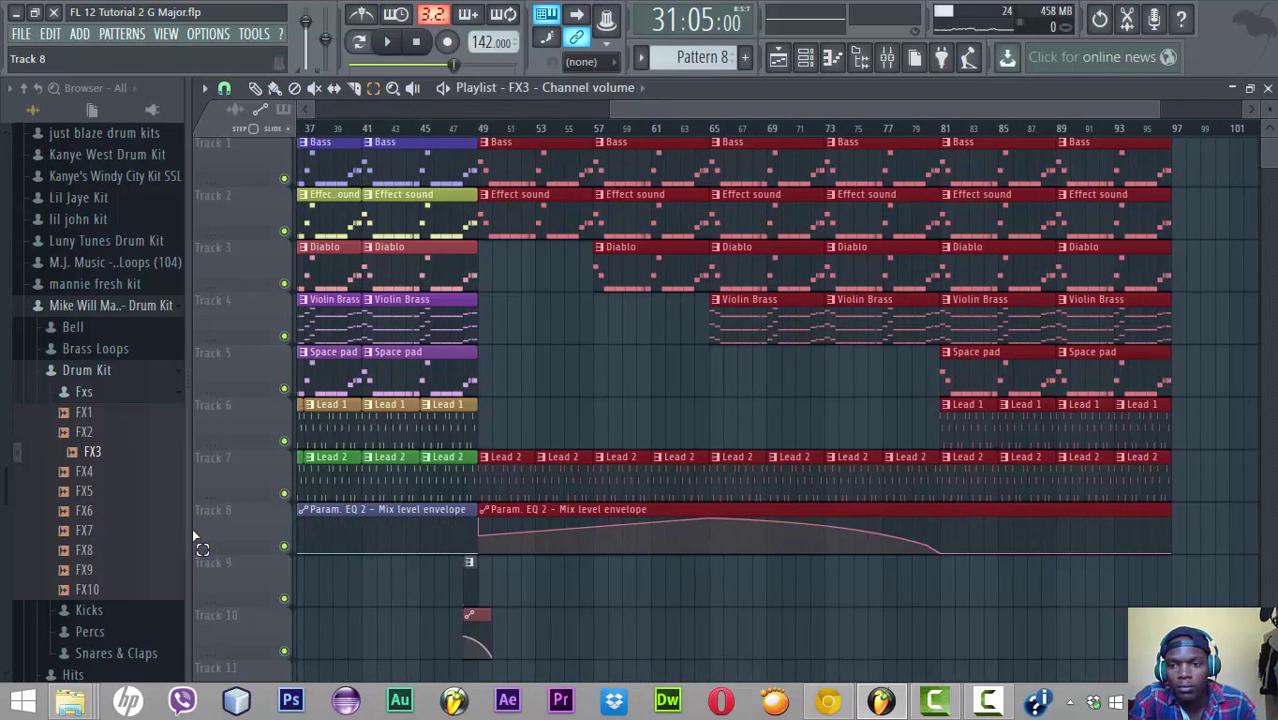
drag(612, 113, 232, 110)
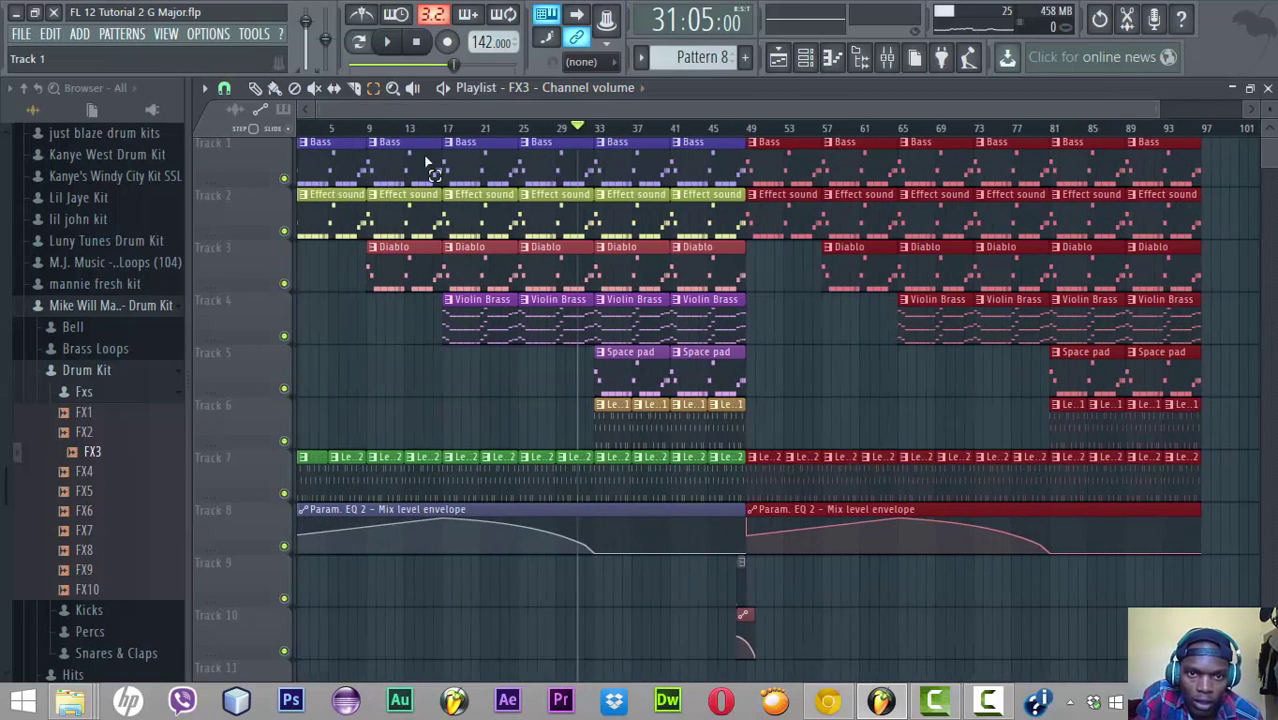
Listen to the song from bar 31 and from bar 46 to check both section changes
key(space)
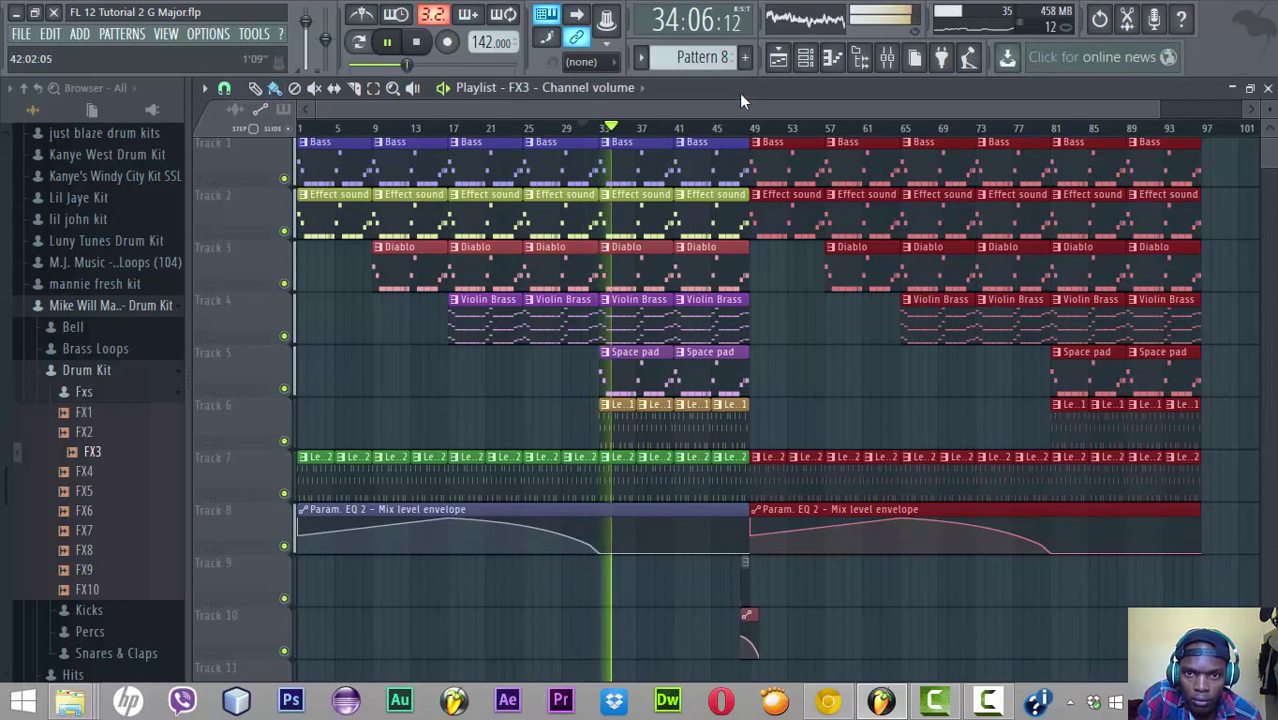
click(725, 130)
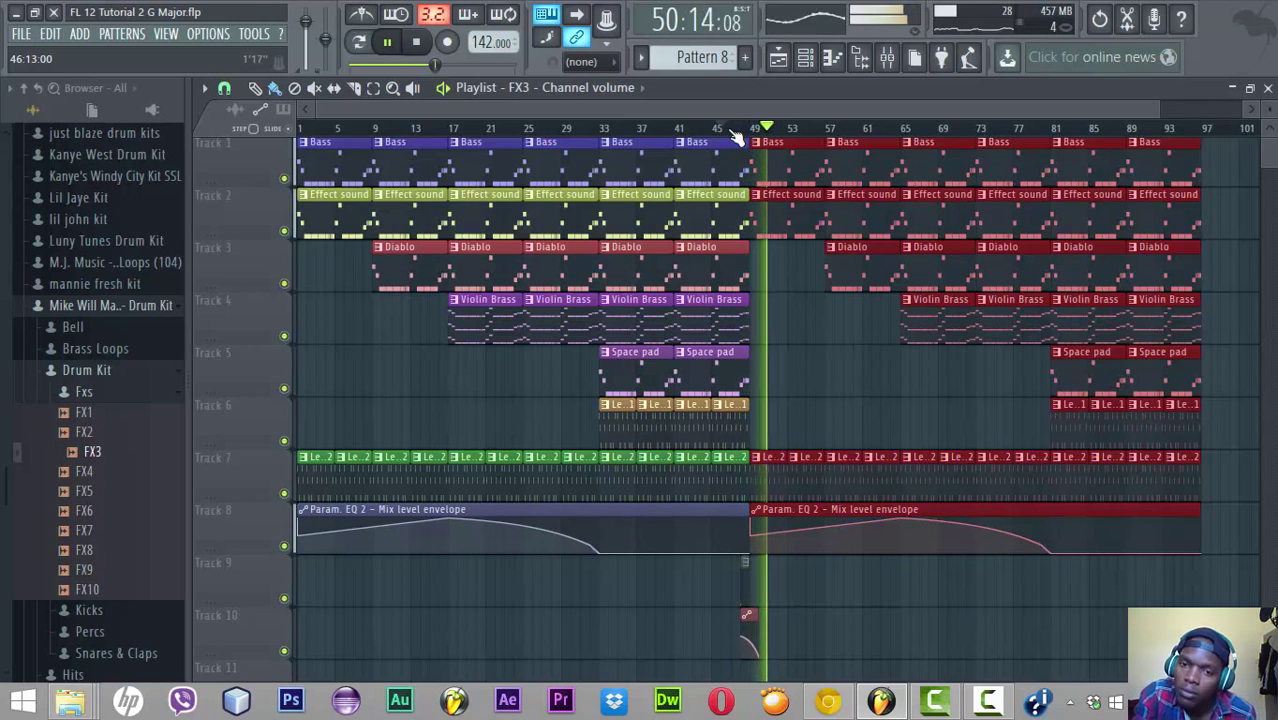
key(space)
Add the FX3 sample as a second, non-reversed channel in the channel rack, assigned to mixer track 8
click(805, 57)
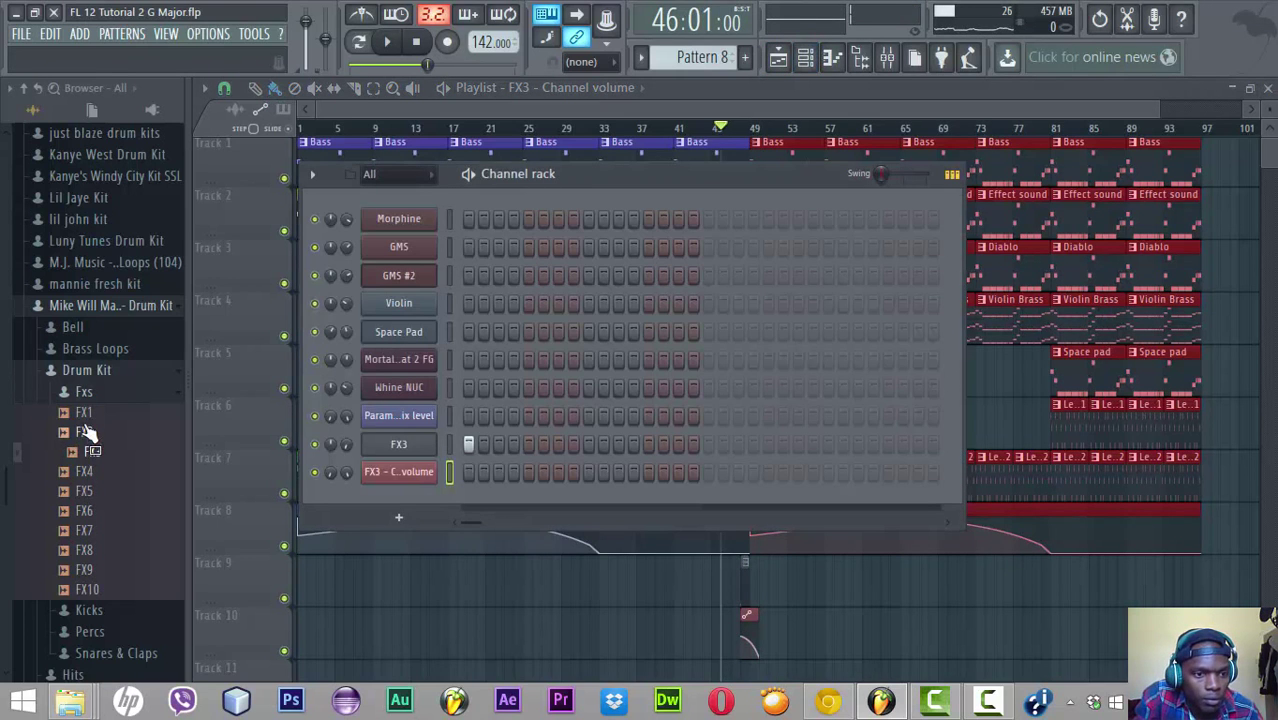
drag(87, 452, 346, 462)
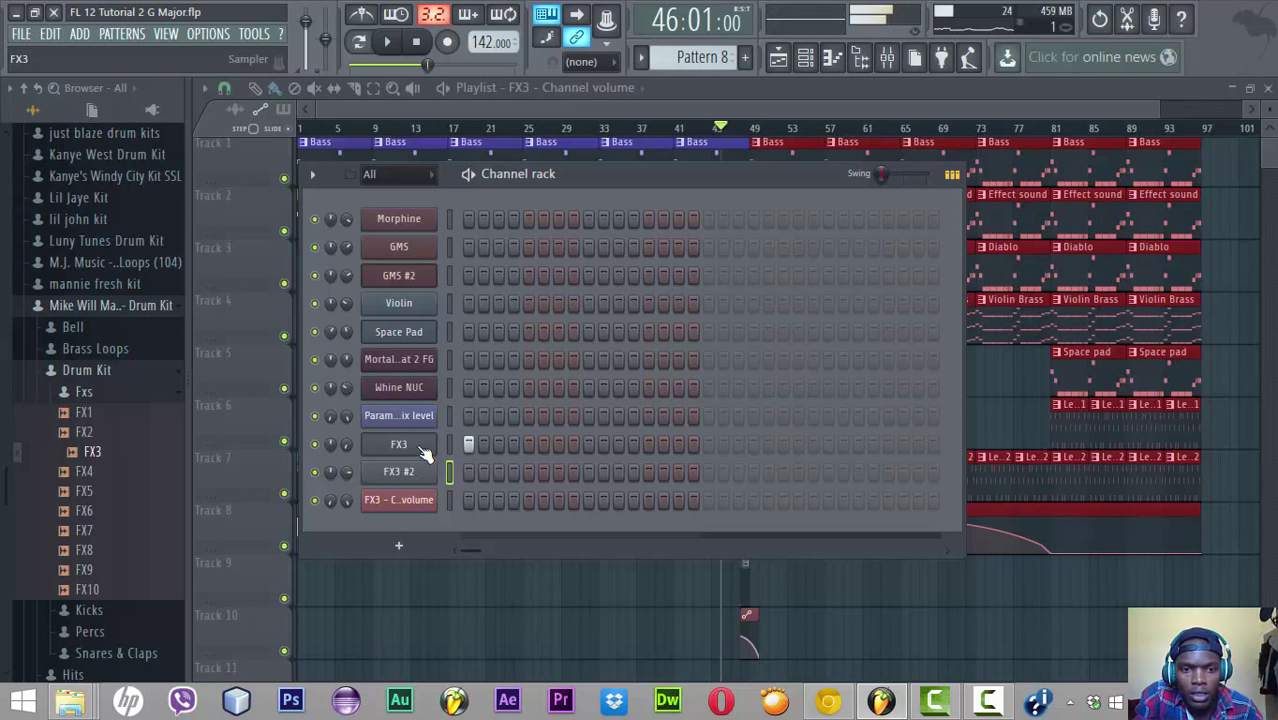
click(425, 452)
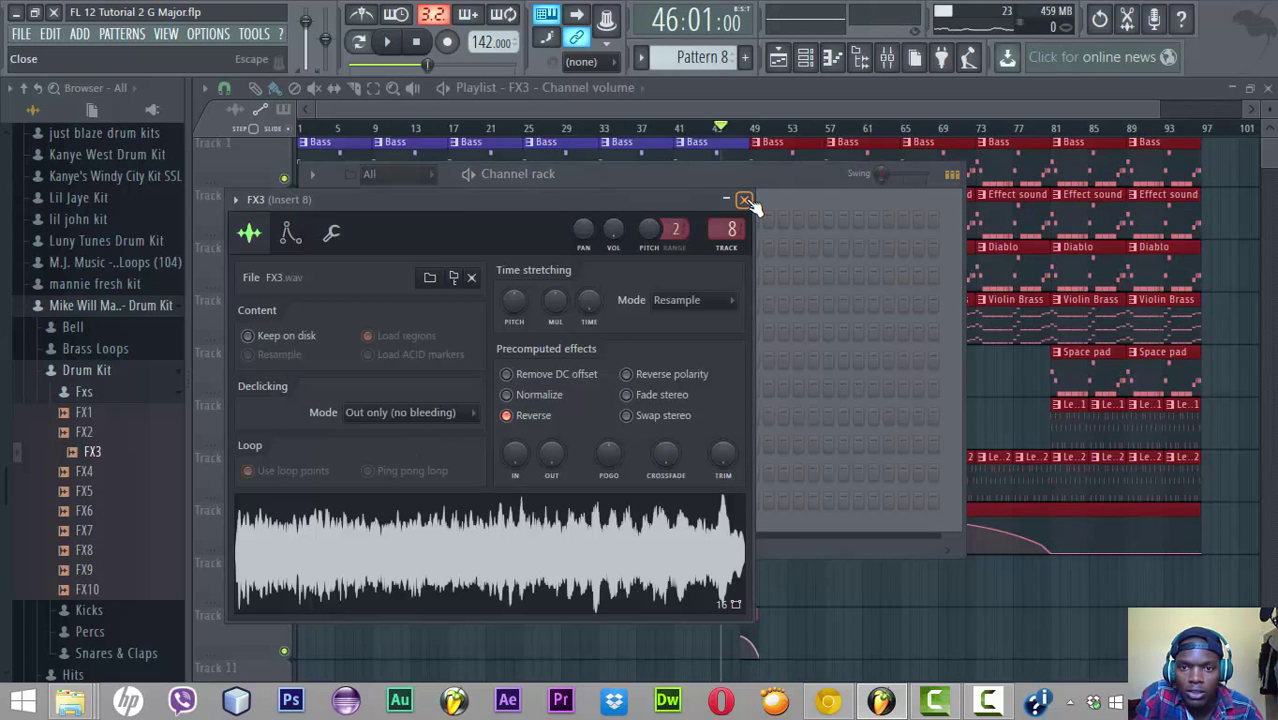
click(744, 200)
click(420, 475)
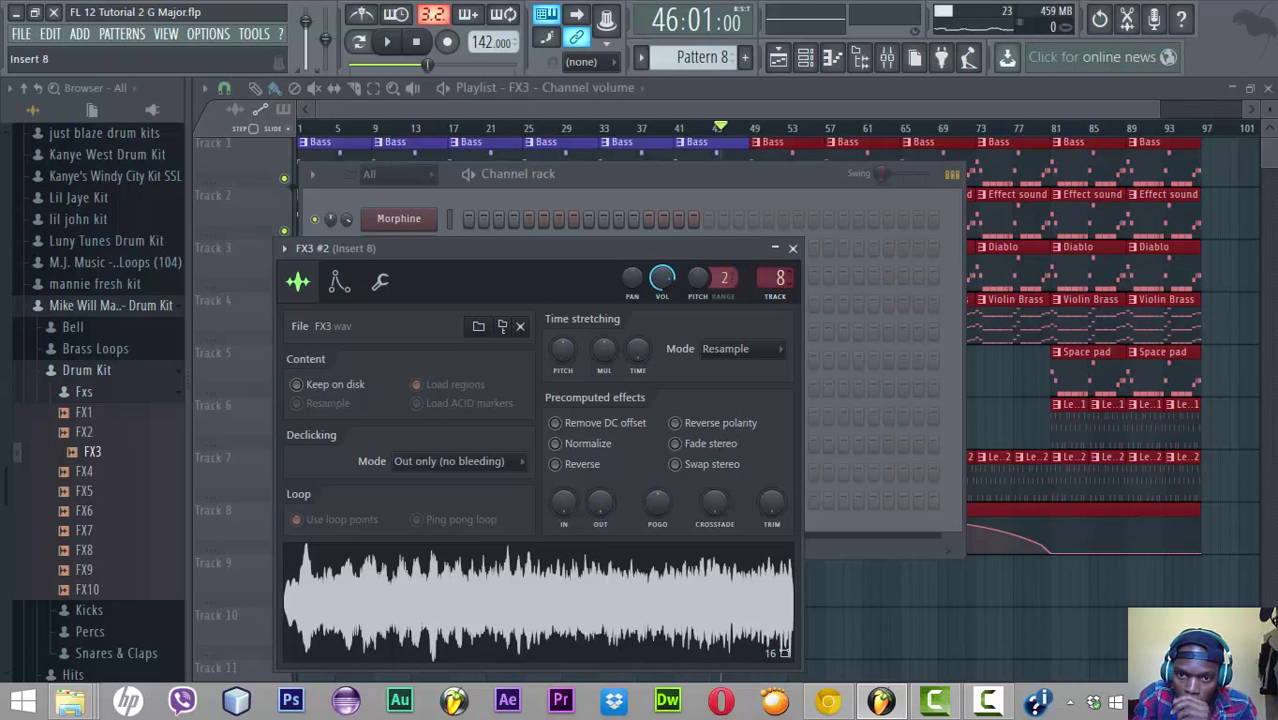
click(890, 57)
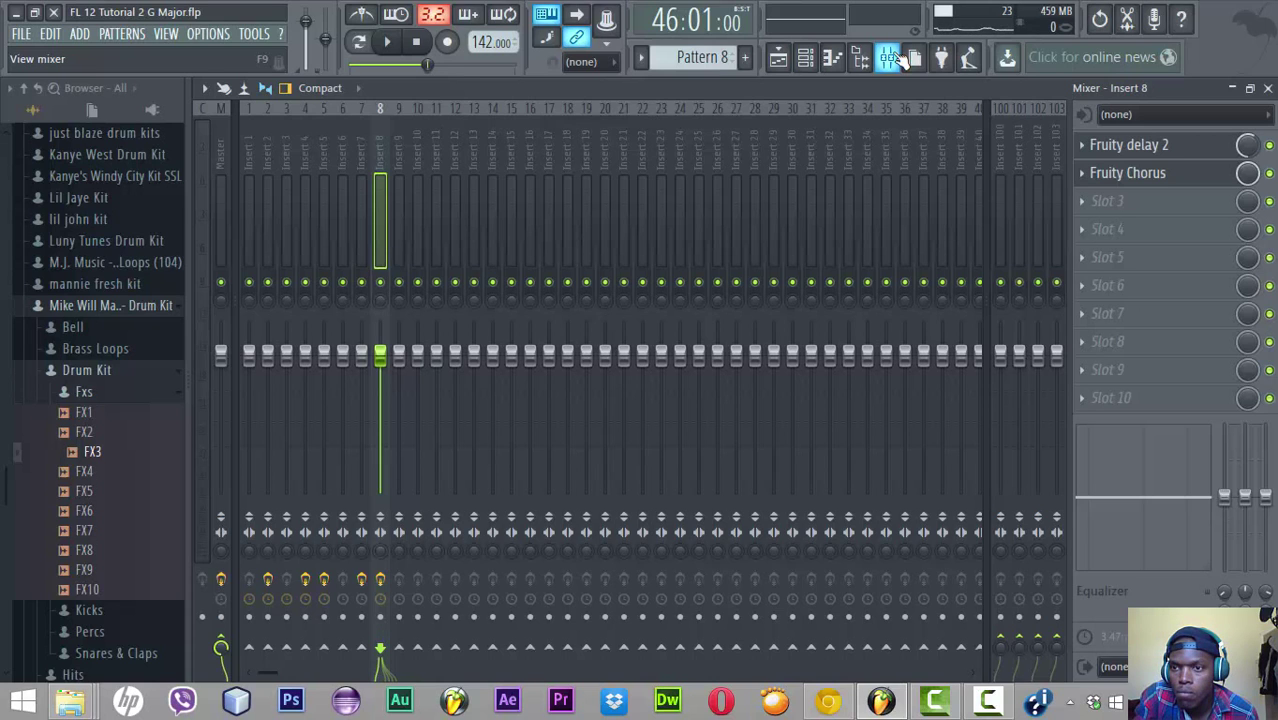
click(779, 60)
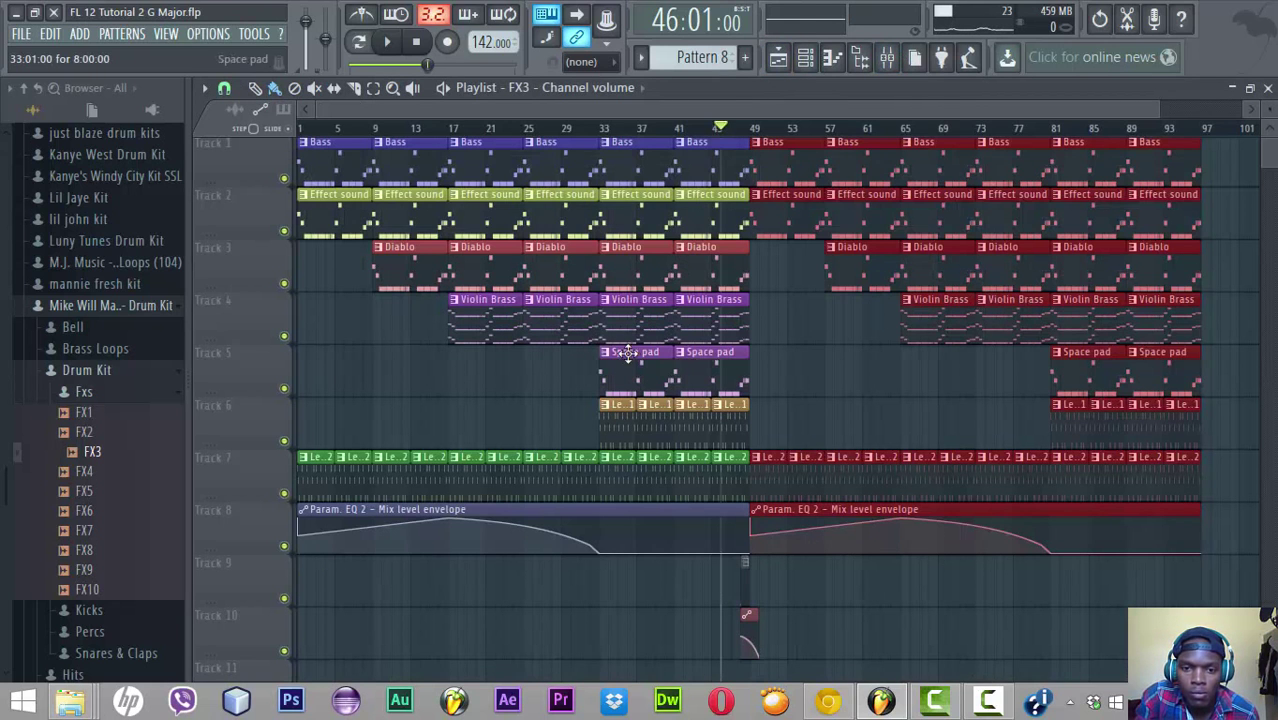
click(598, 597)
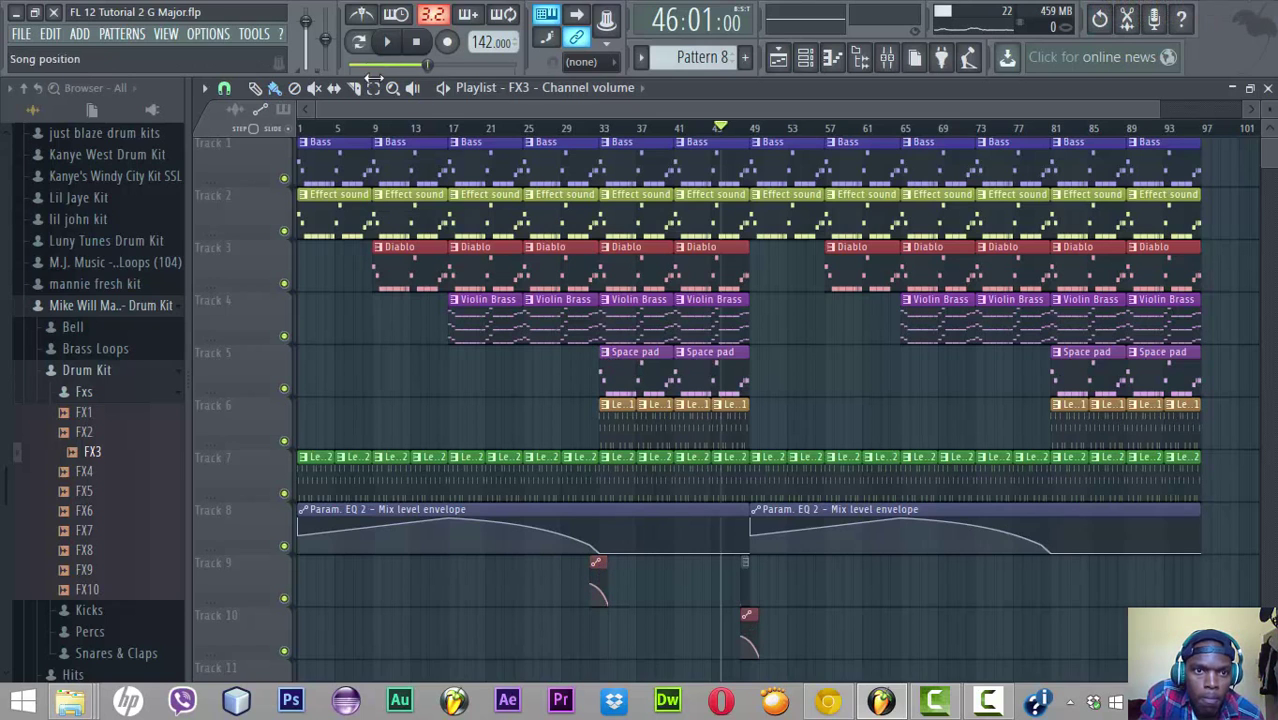
click(597, 575)
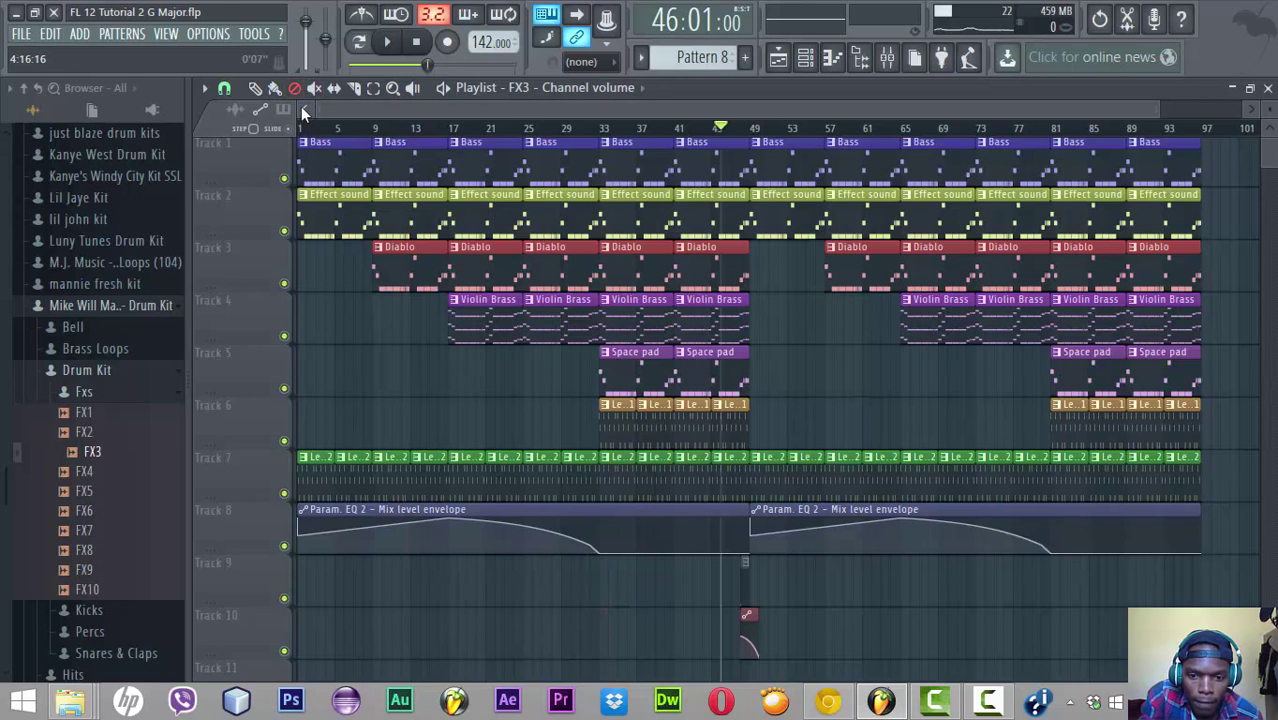
Activate the first step of FX3 #2 in Pattern 9 and place that pattern on Track 9 at bar 32
click(275, 88)
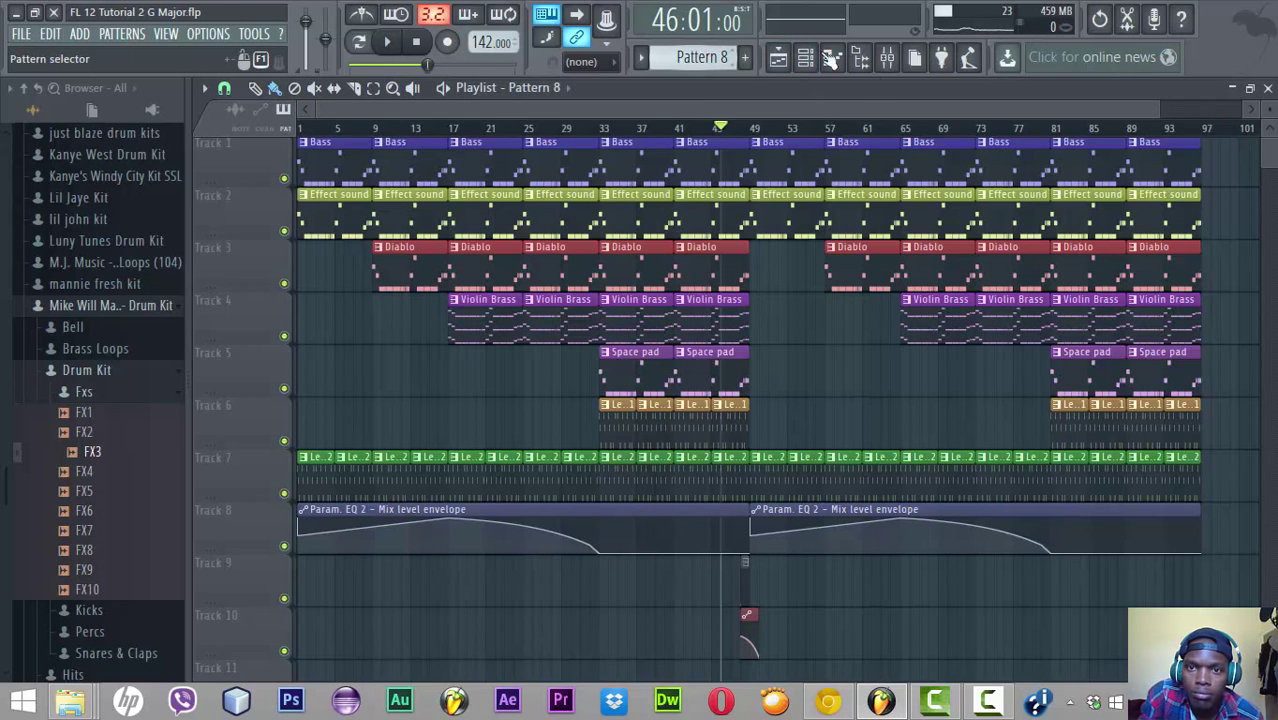
key(F9)
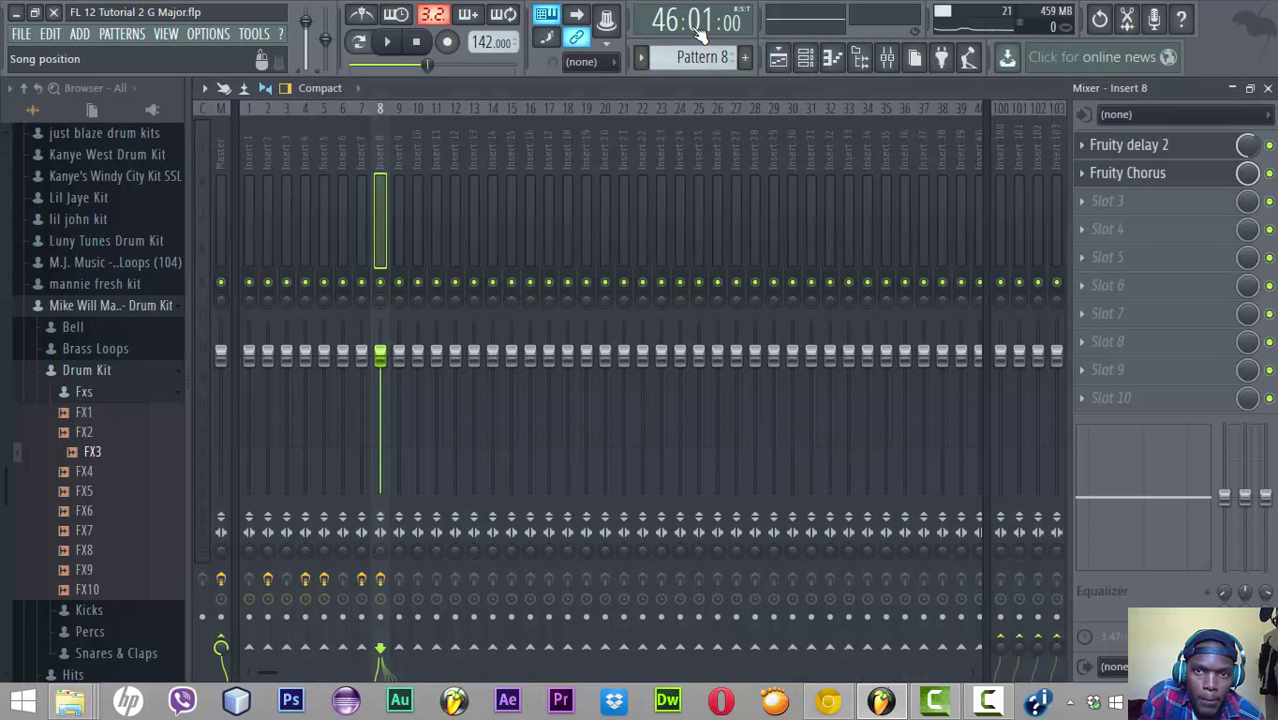
click(804, 57)
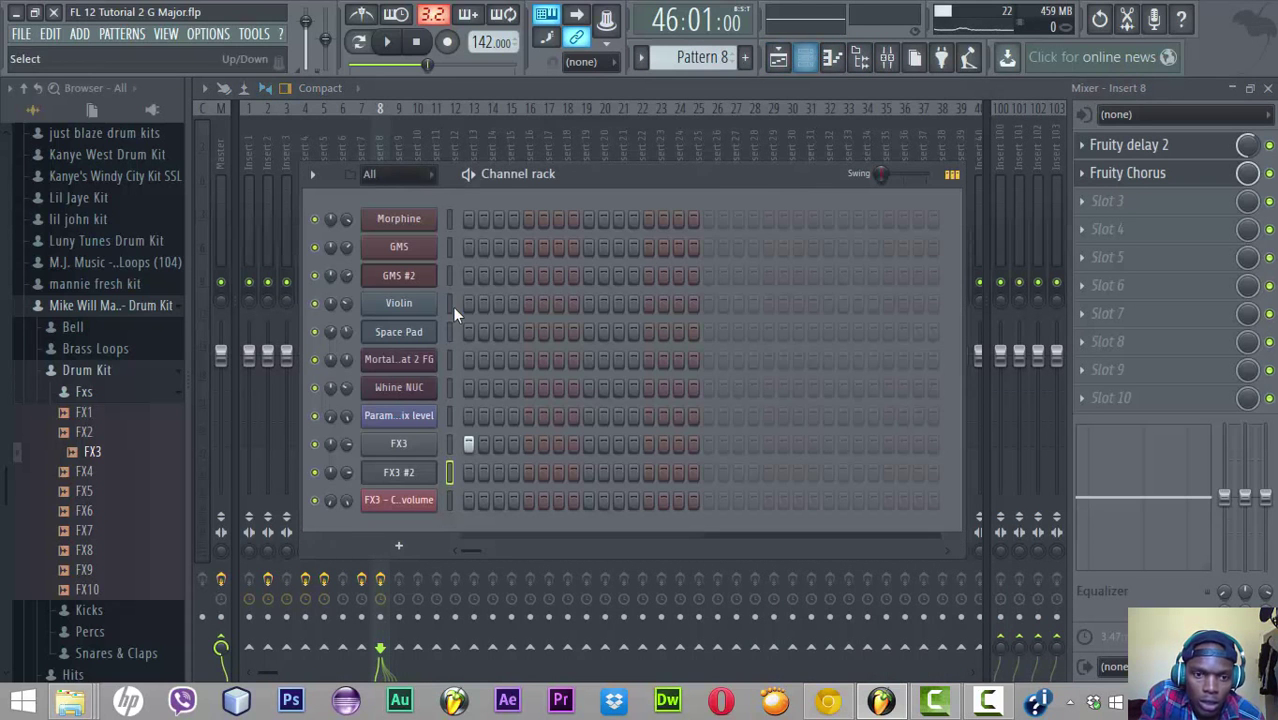
scroll(700, 57, down, 1)
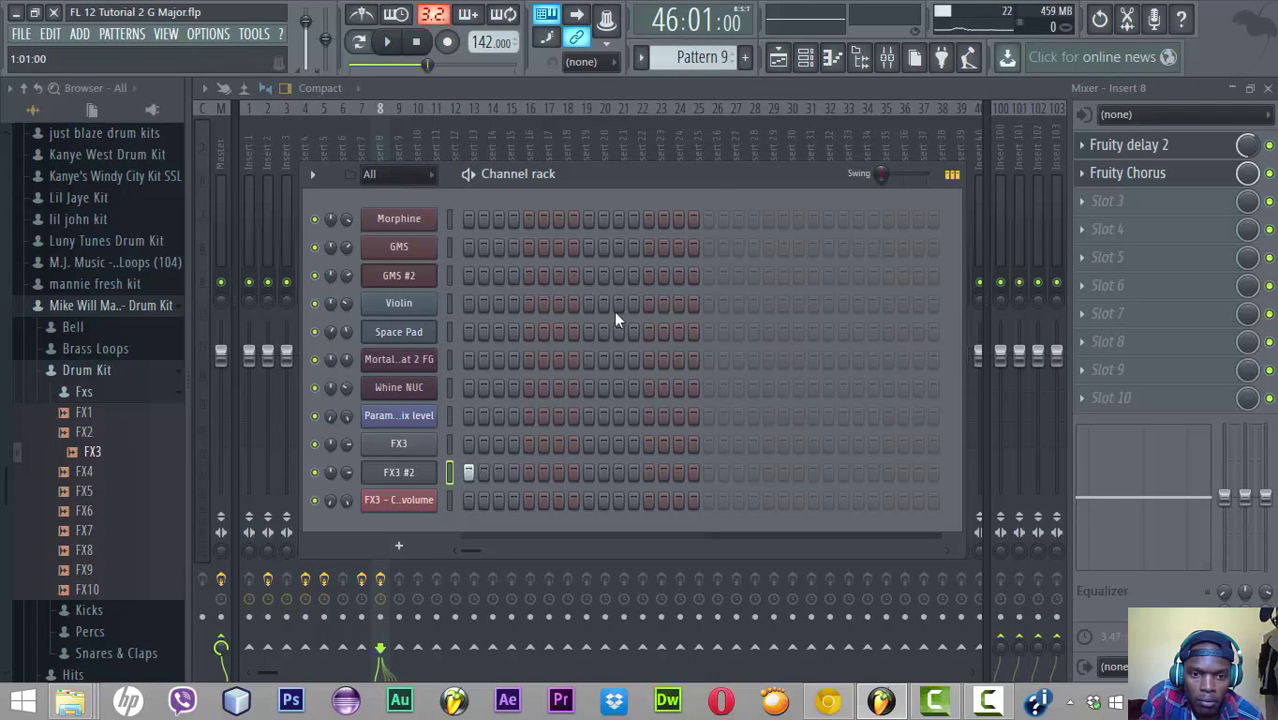
click(775, 60)
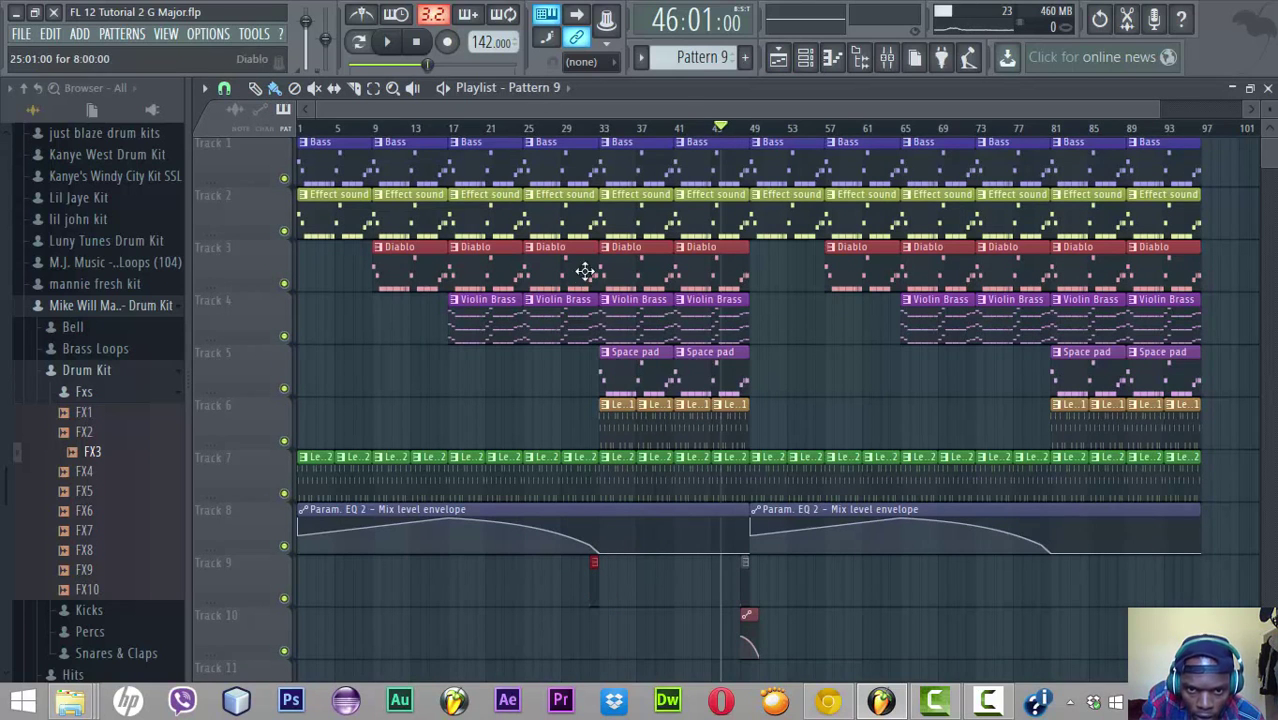
Play from bar 31 and place a copy of the FX3 channel volume envelope on Track 10 at bar 32
click(591, 130)
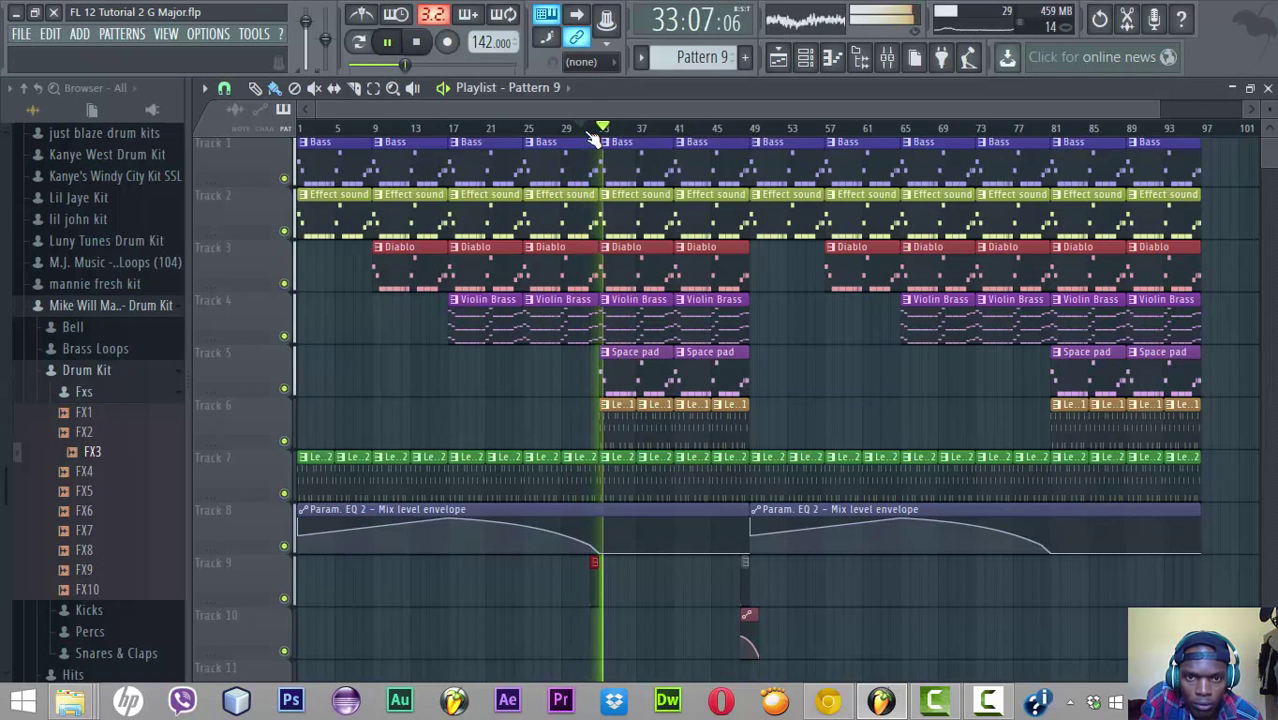
click(750, 618)
click(597, 636)
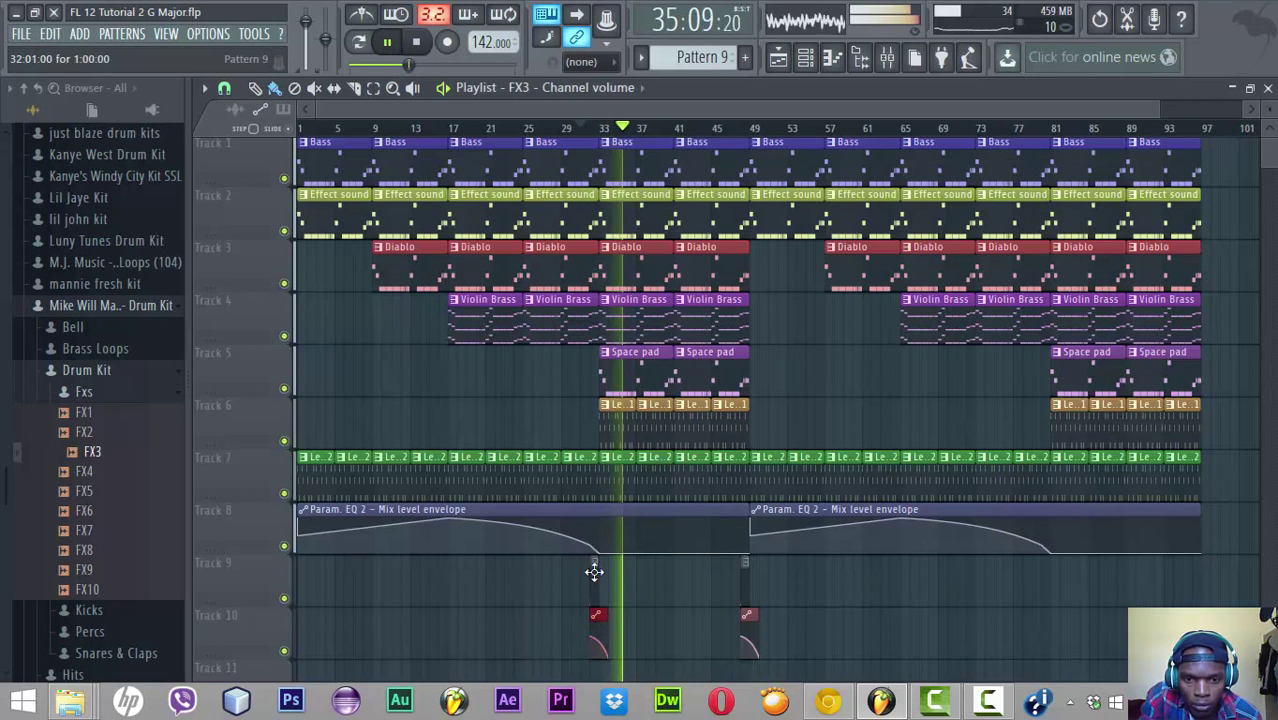
Adjust the FX3 #2 channel volume in the channel rack while listening to the section change from bar 31
click(886, 60)
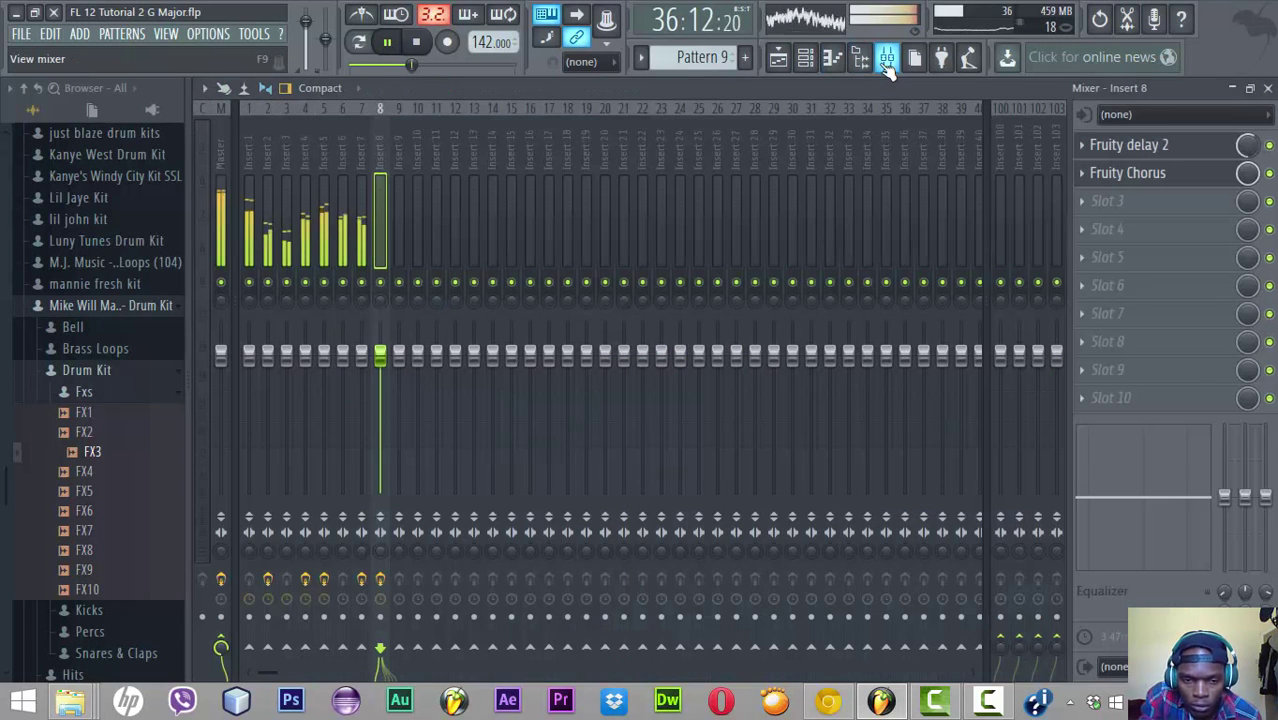
click(832, 57)
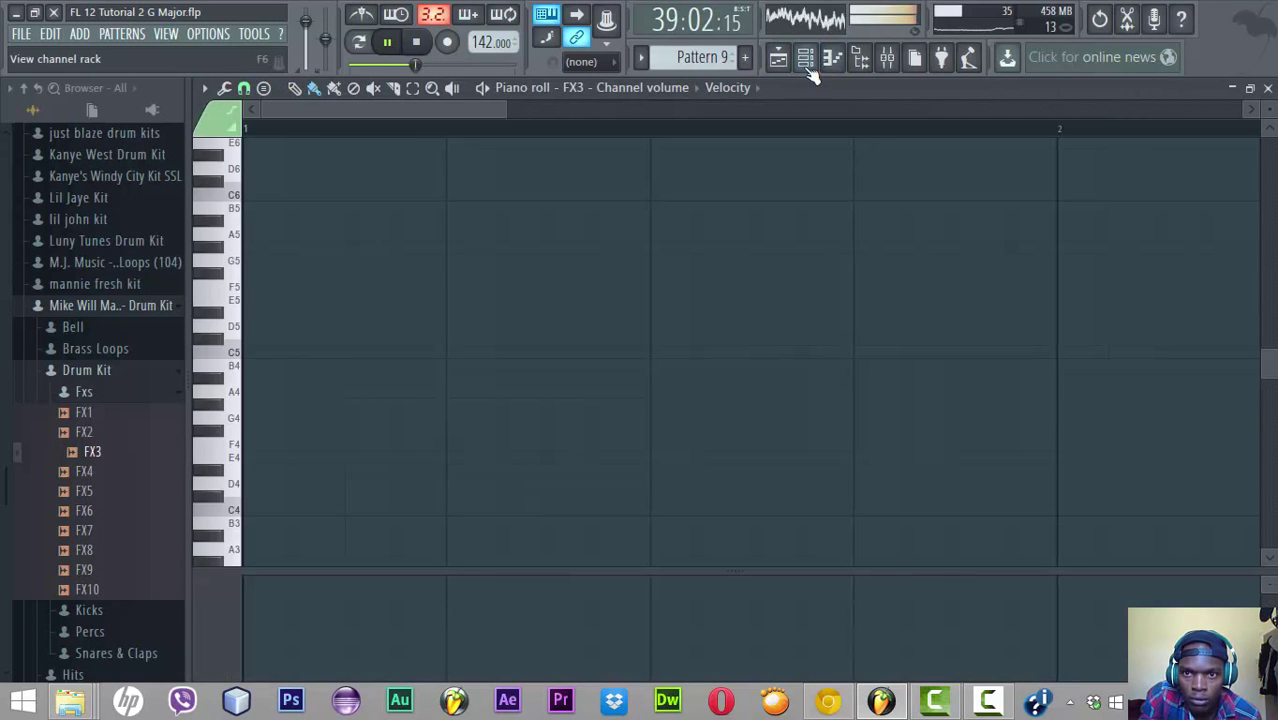
click(805, 57)
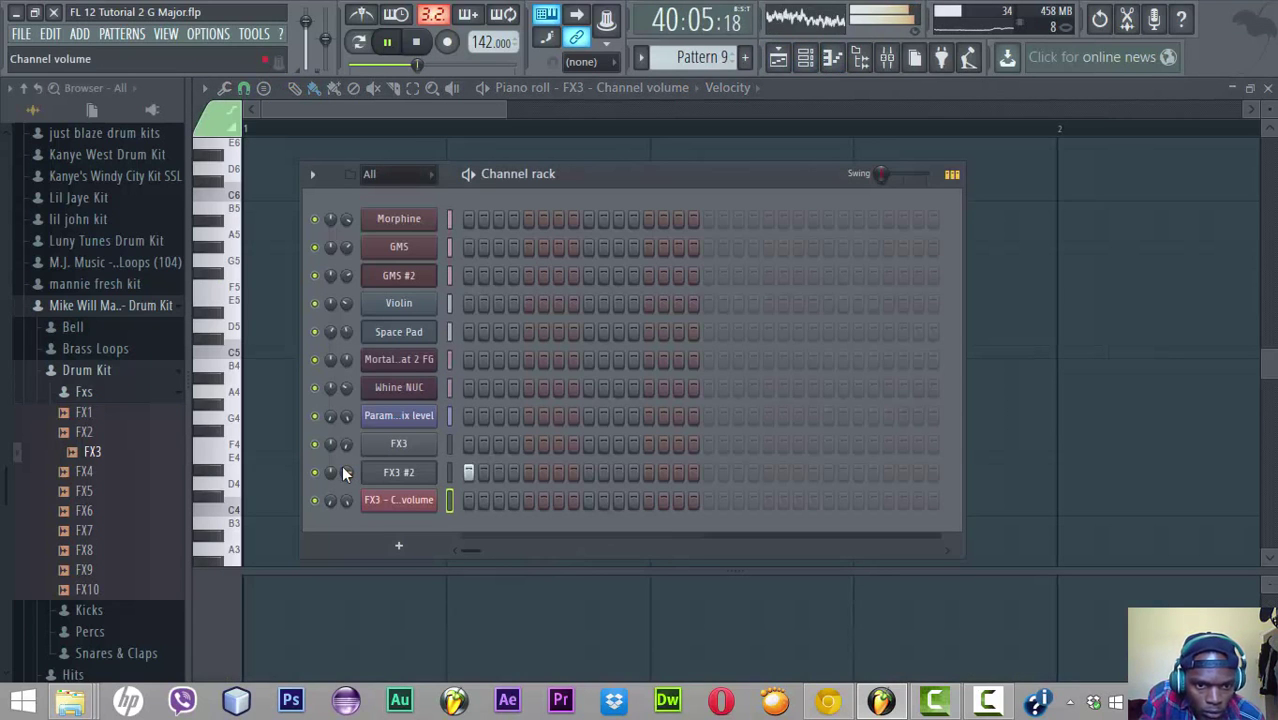
drag(345, 472, 345, 450)
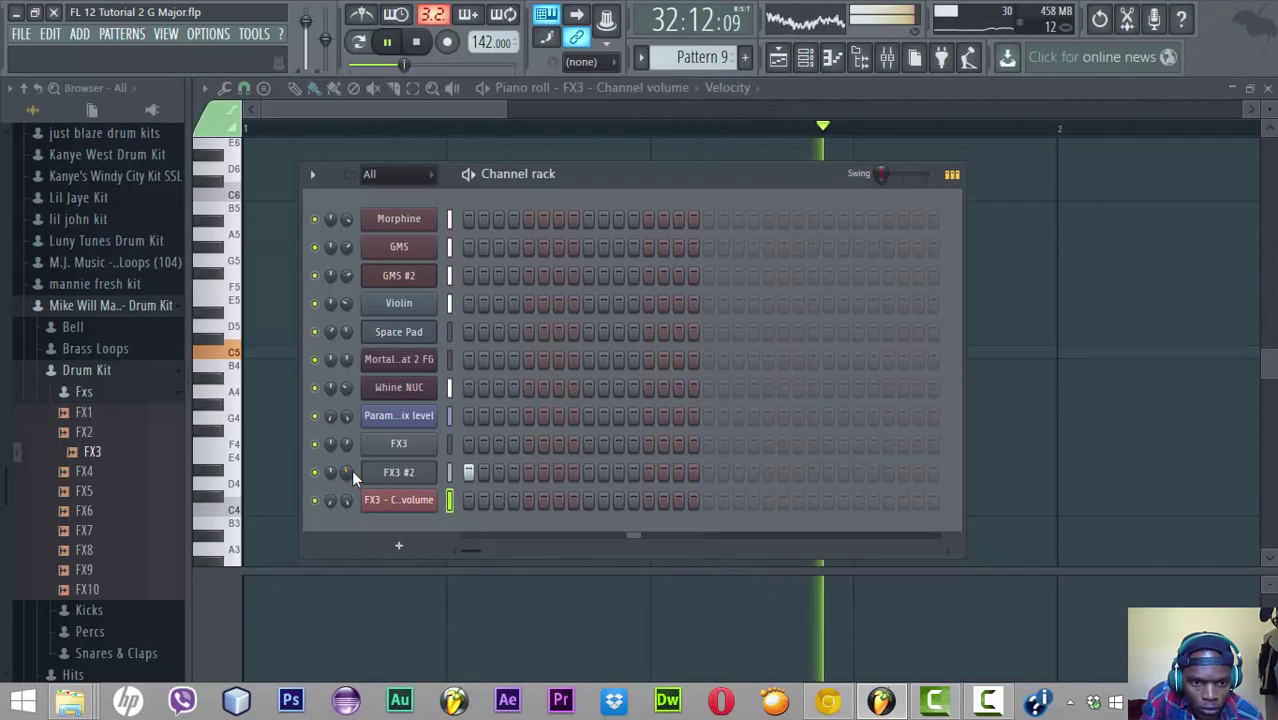
drag(344, 472, 344, 470)
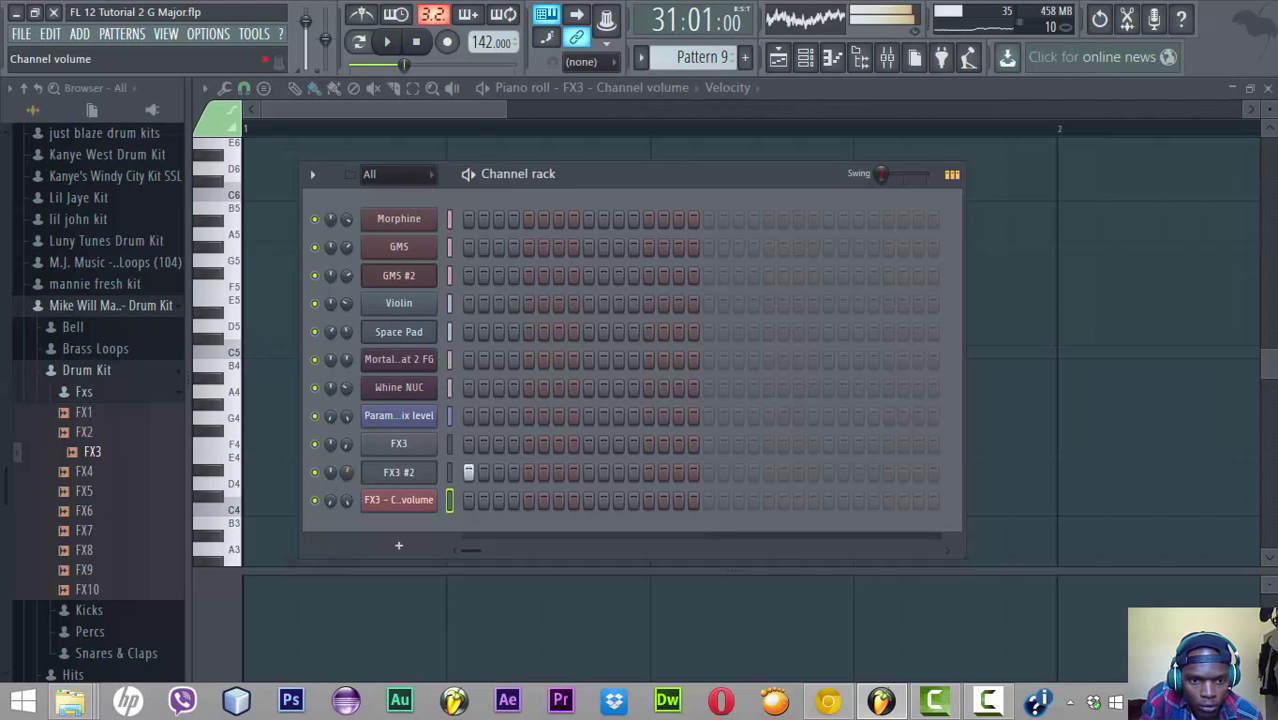
key(XF86AudioRaiseVolume)
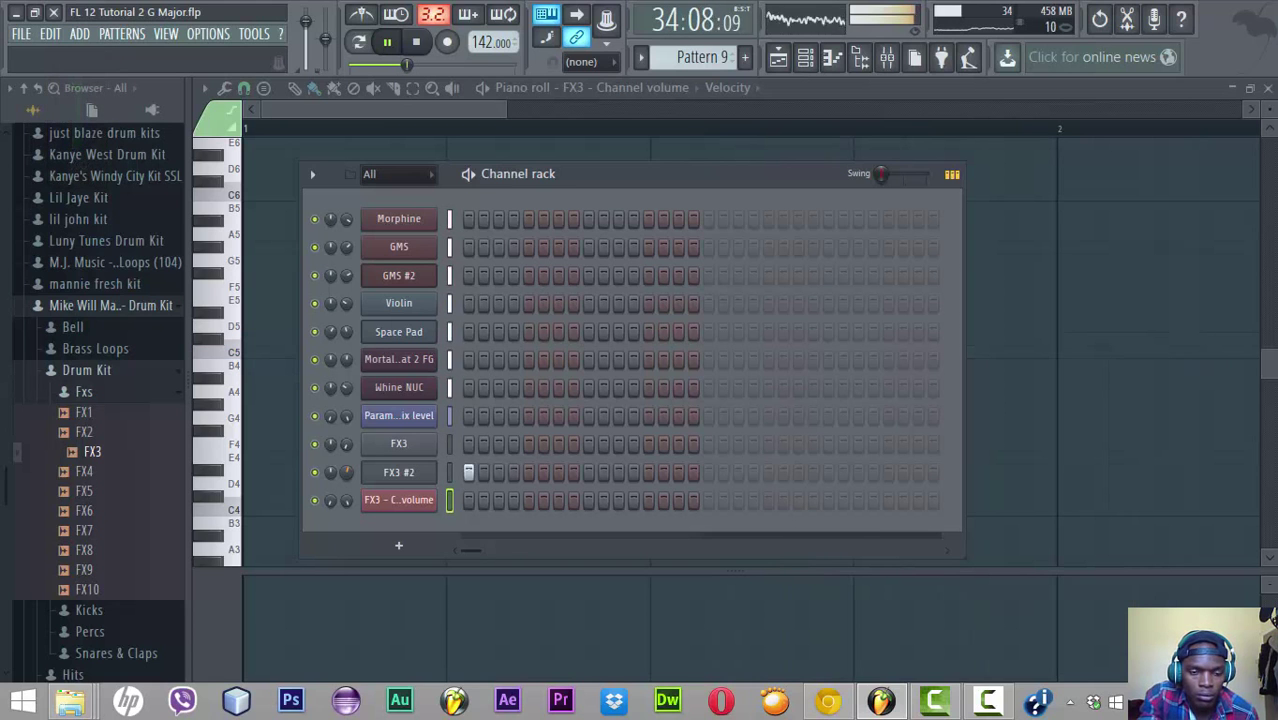
Assign the FX3 #2 channel to mixer track 9
click(405, 472)
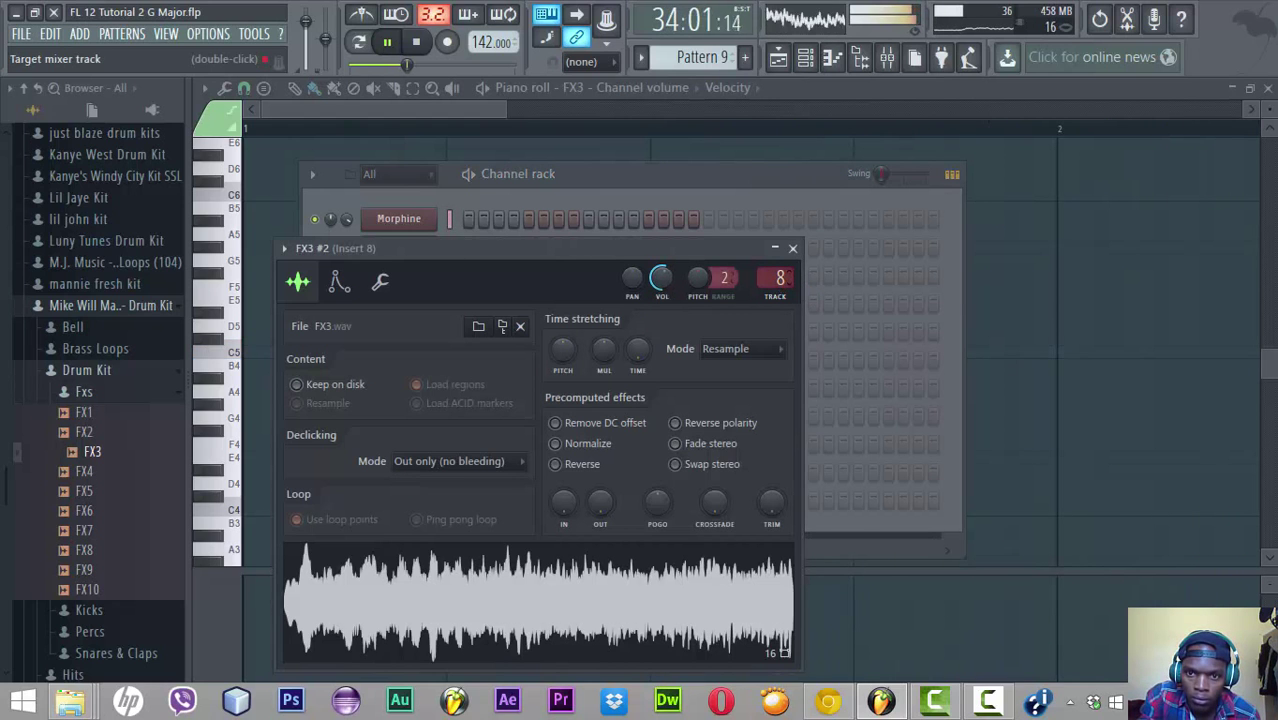
scroll(780, 278, up, 1)
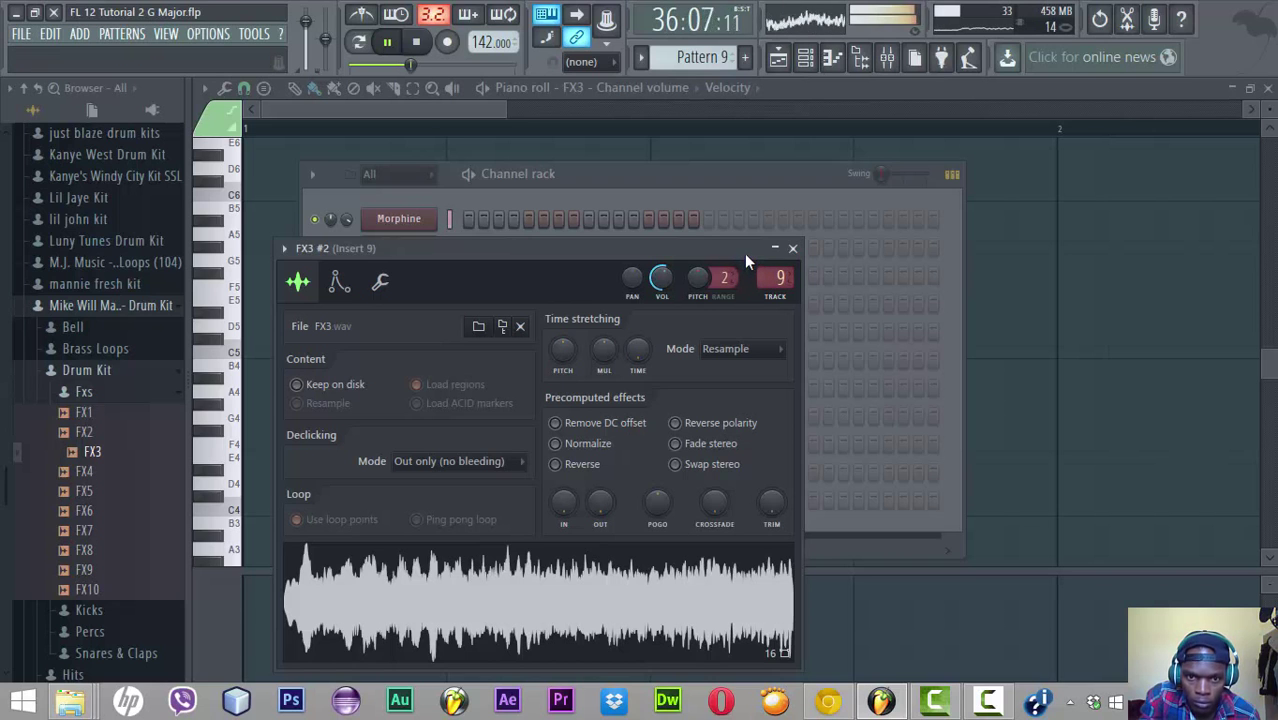
click(792, 249)
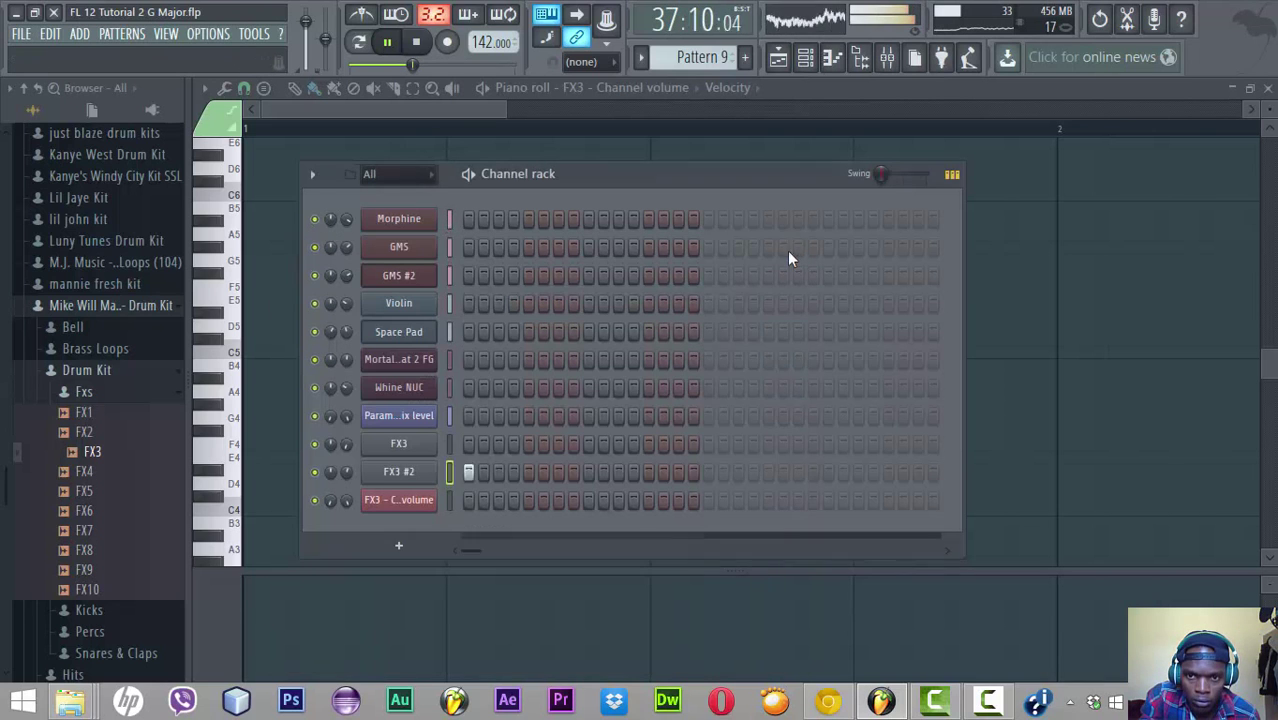
Create an automation clip for the FX3 #2 channel volume and delete the FX3 volume envelope at bar 32 on Track 10
right_click(347, 470)
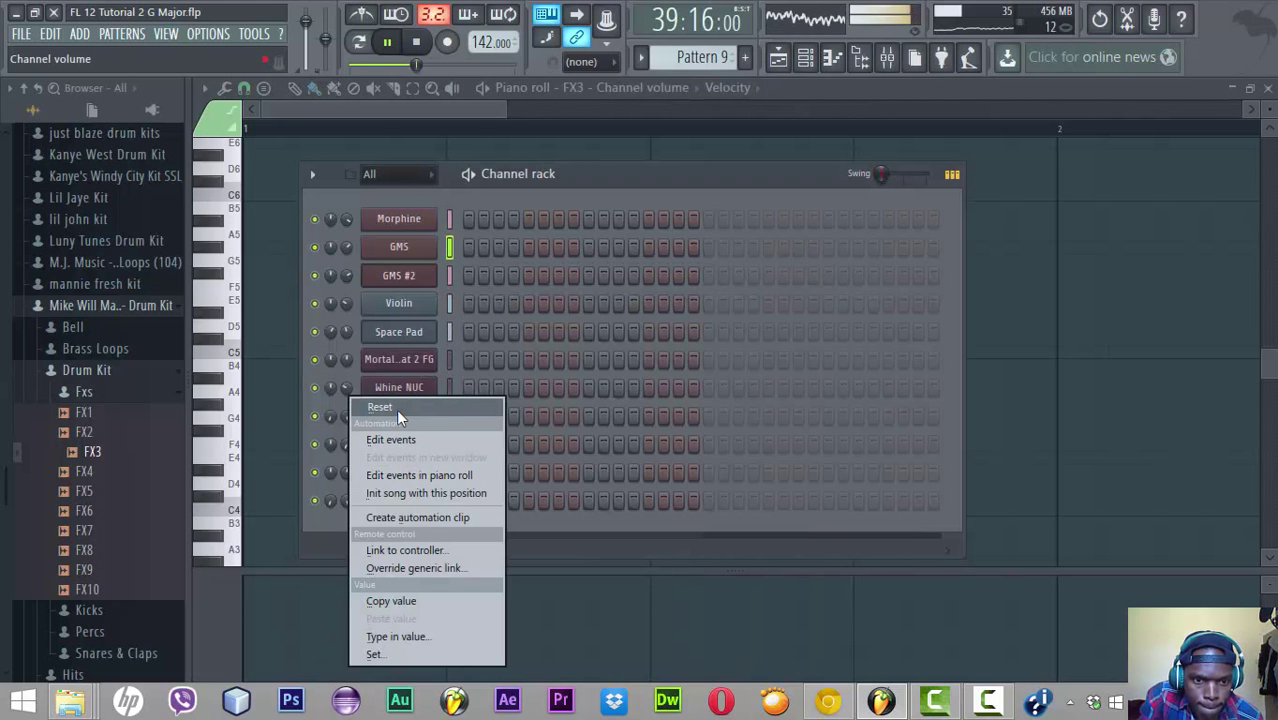
click(413, 517)
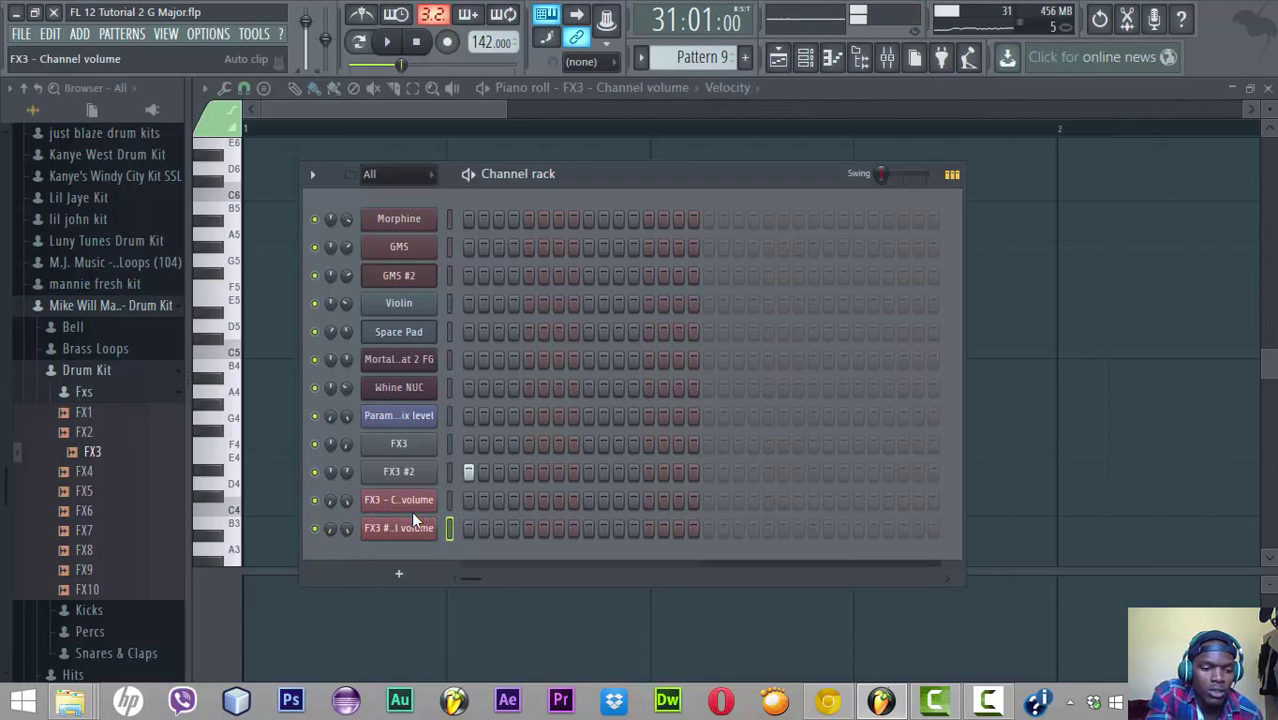
click(778, 57)
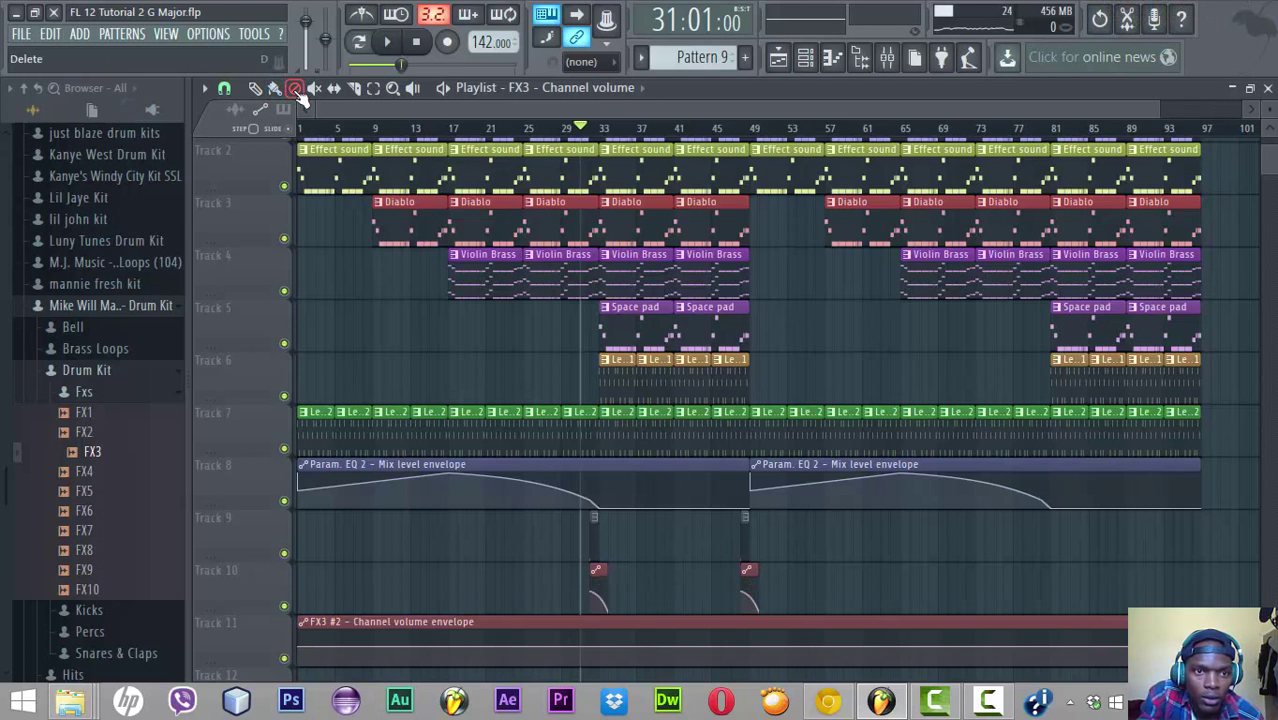
right_click(597, 577)
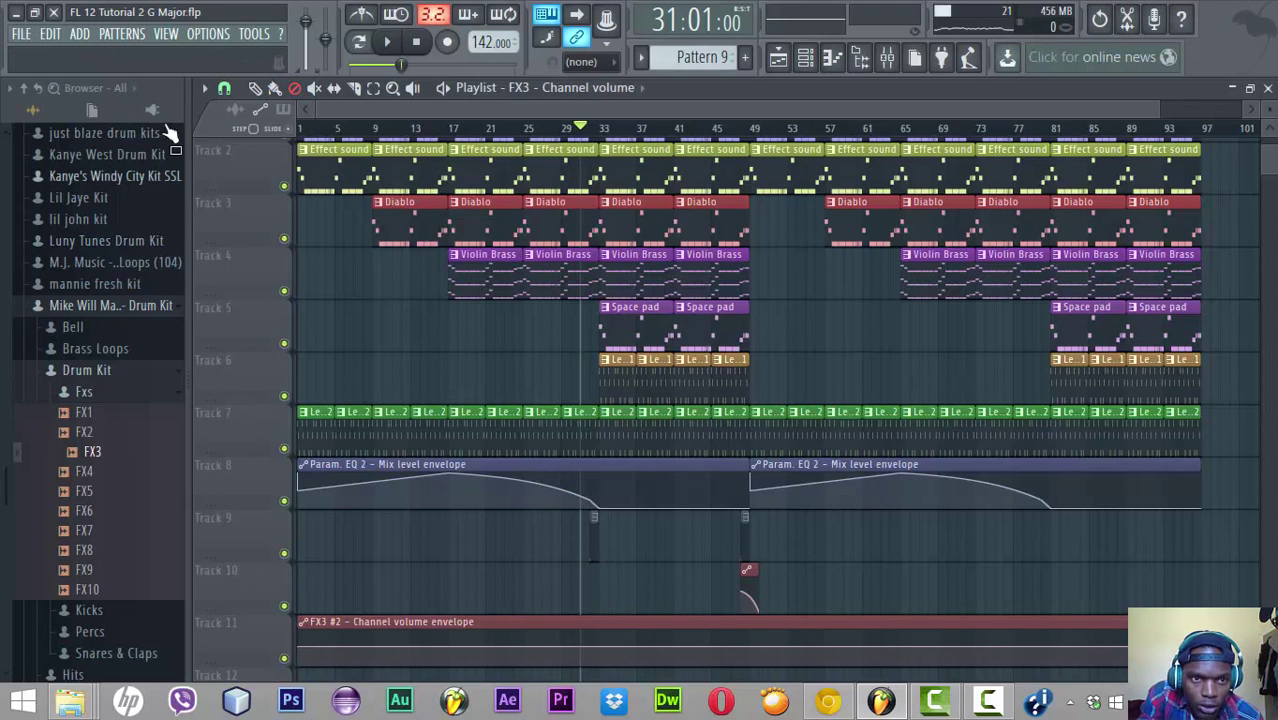
click(274, 88)
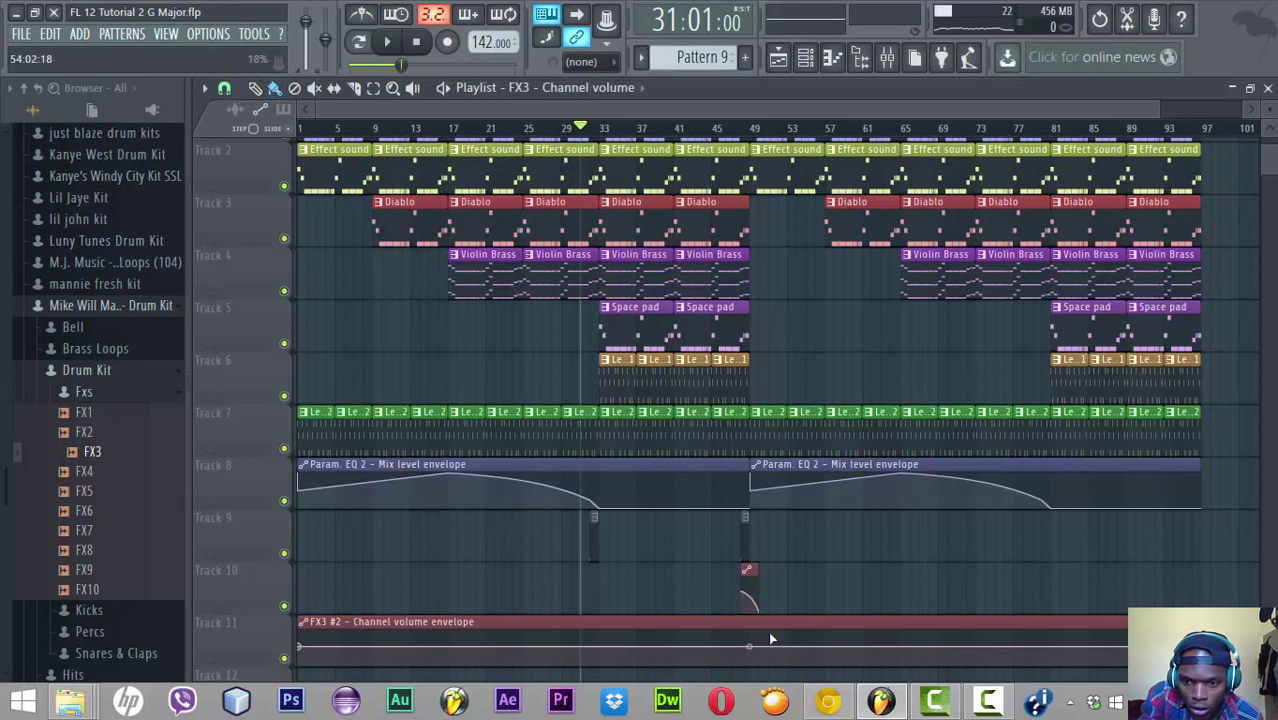
Move the FX3 #2 volume envelope to bar 32 on Track 11 and slice it to one bar, removing the remainder
drag(704, 627, 990, 631)
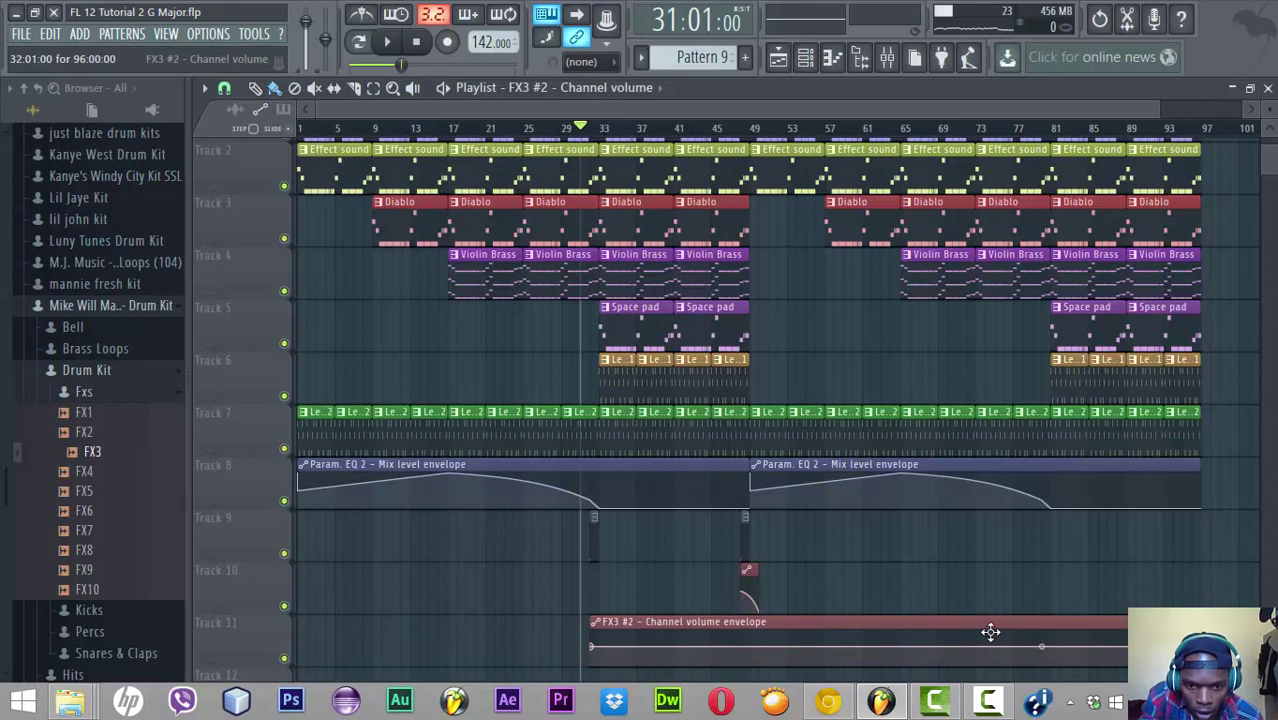
click(358, 92)
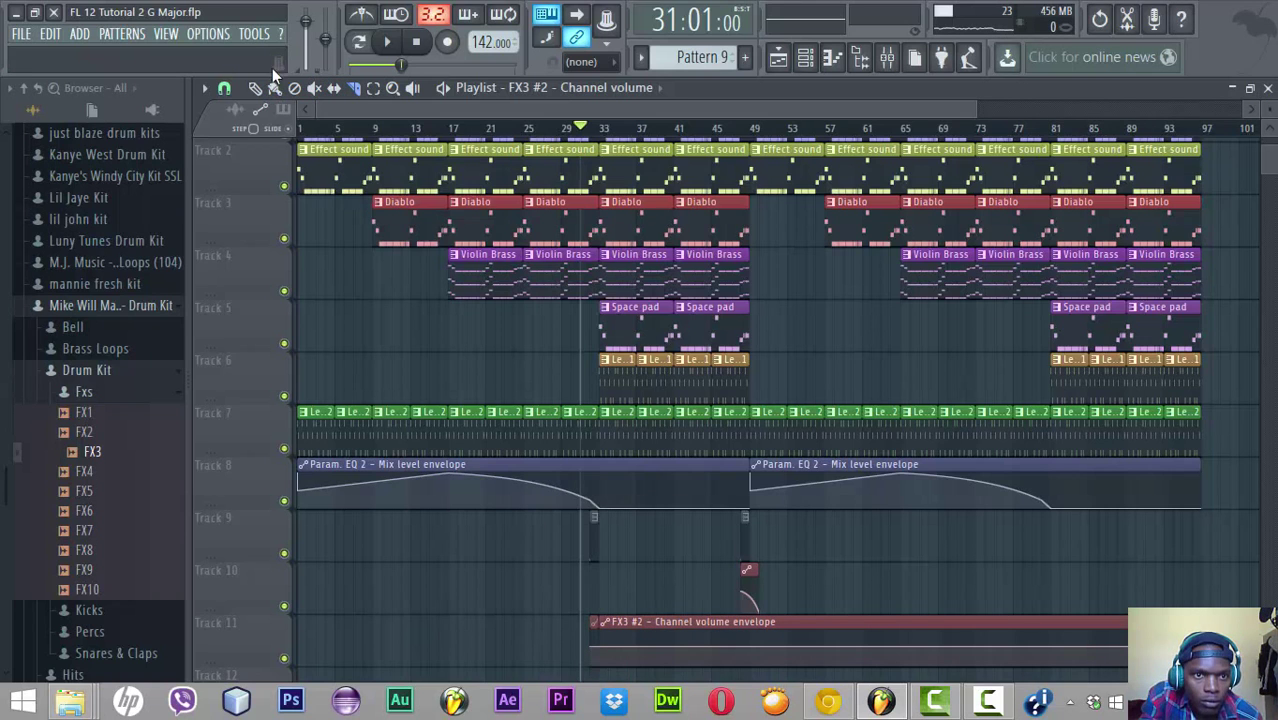
click(700, 640)
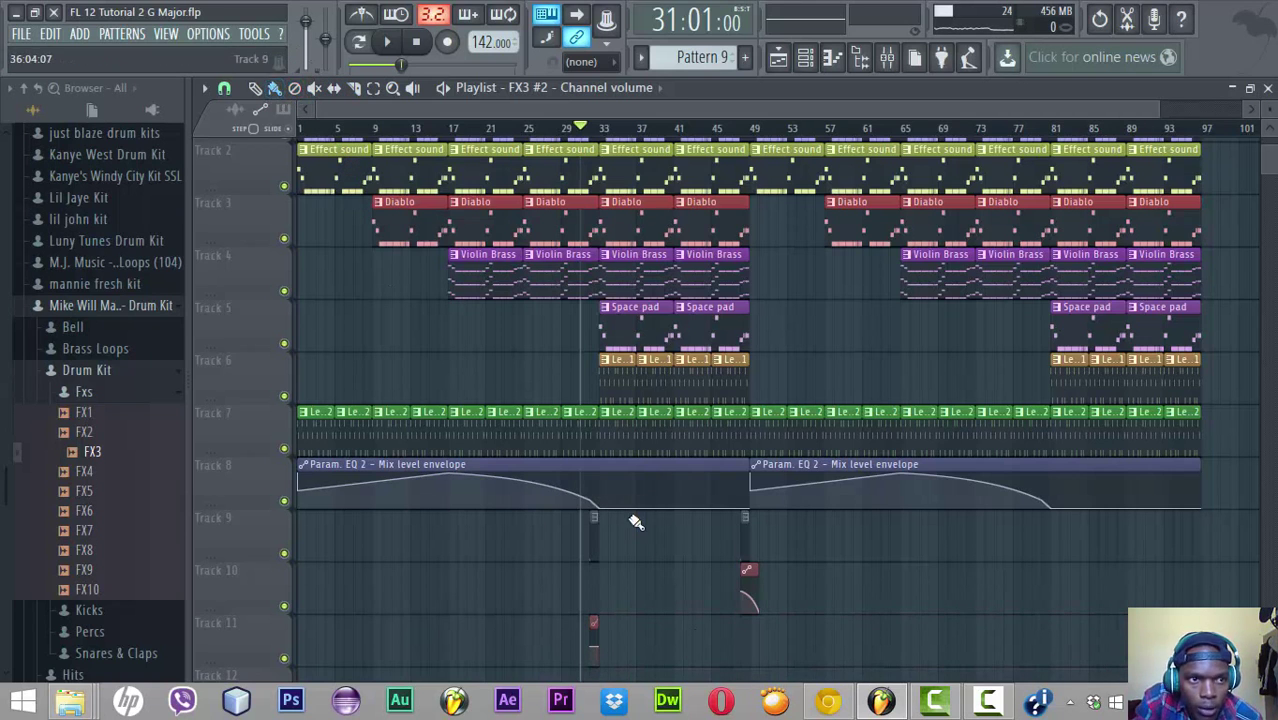
Move the Pattern 9 clip at bar 32 to Track 10 and the FX3 #2 volume envelope to Track 9 above it
click(334, 89)
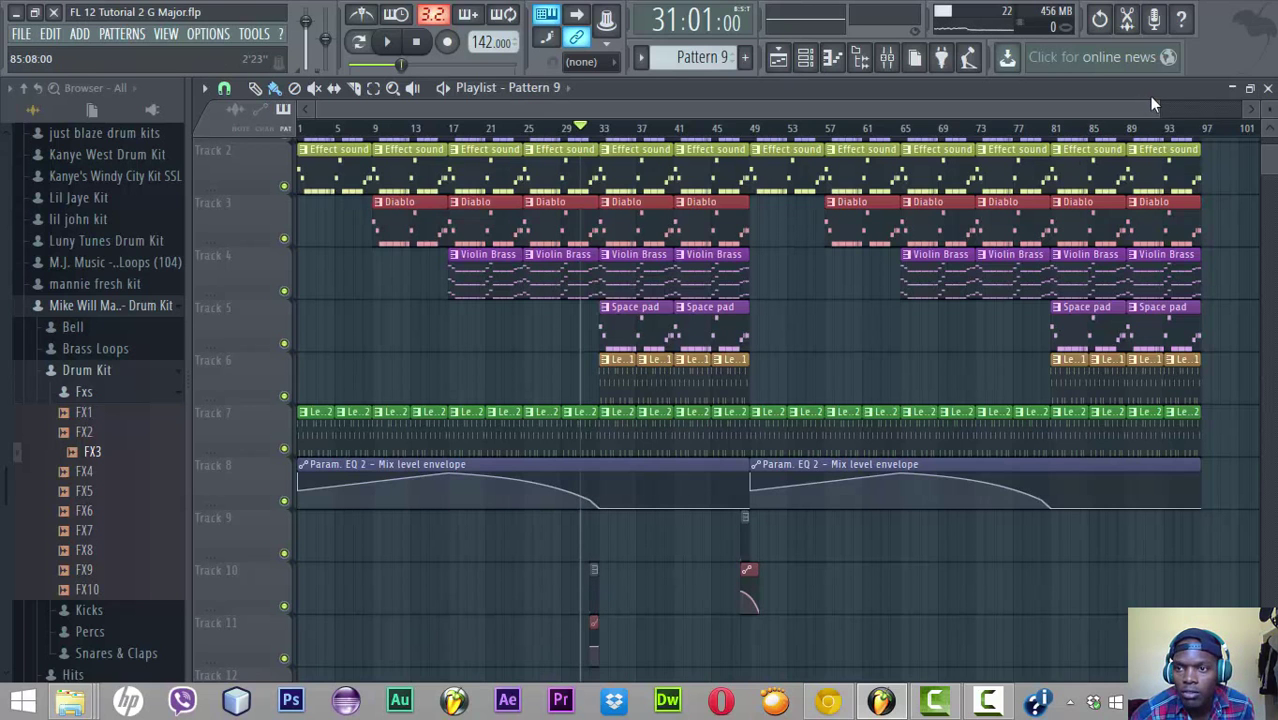
drag(1155, 106, 1185, 106)
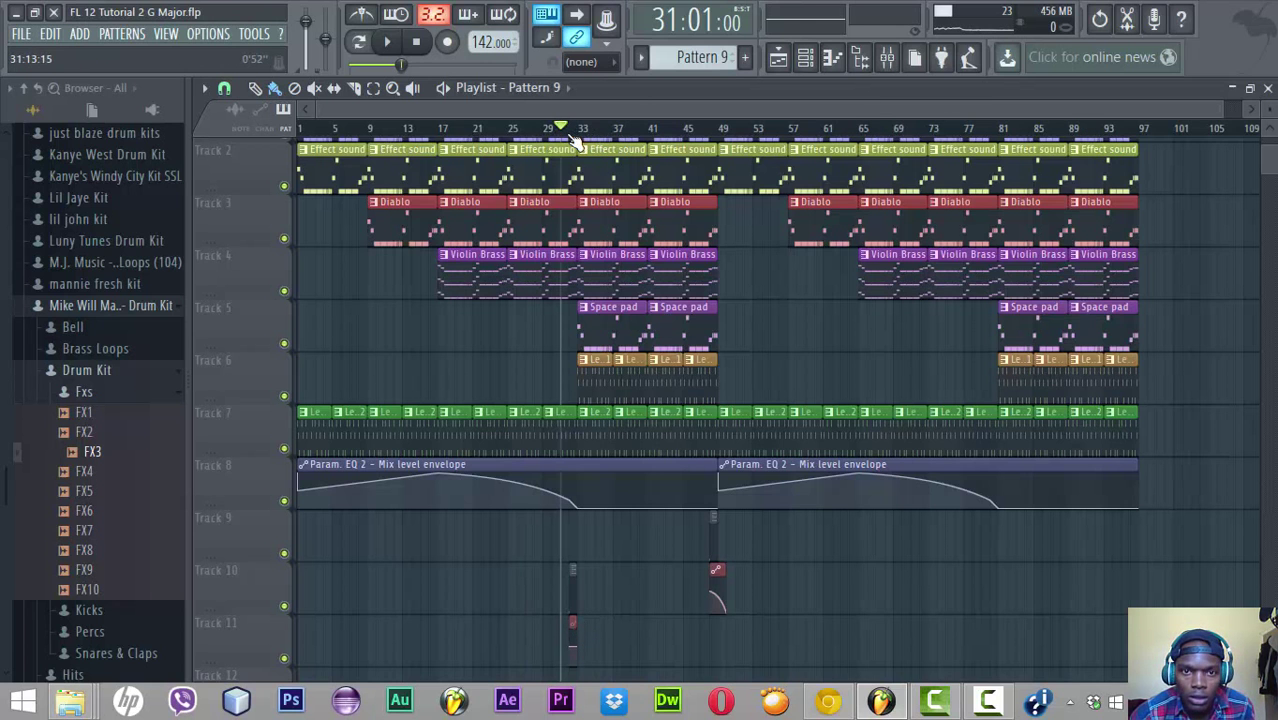
scroll(575, 135, up, 8)
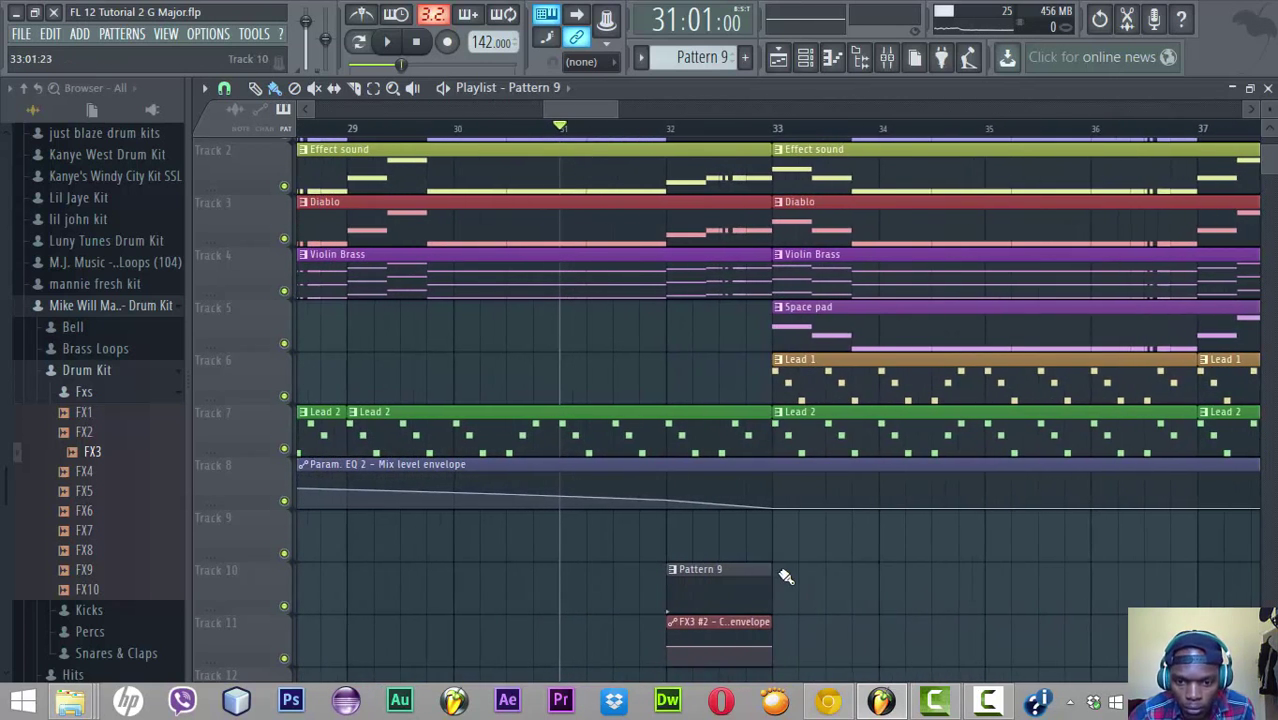
drag(723, 622, 723, 513)
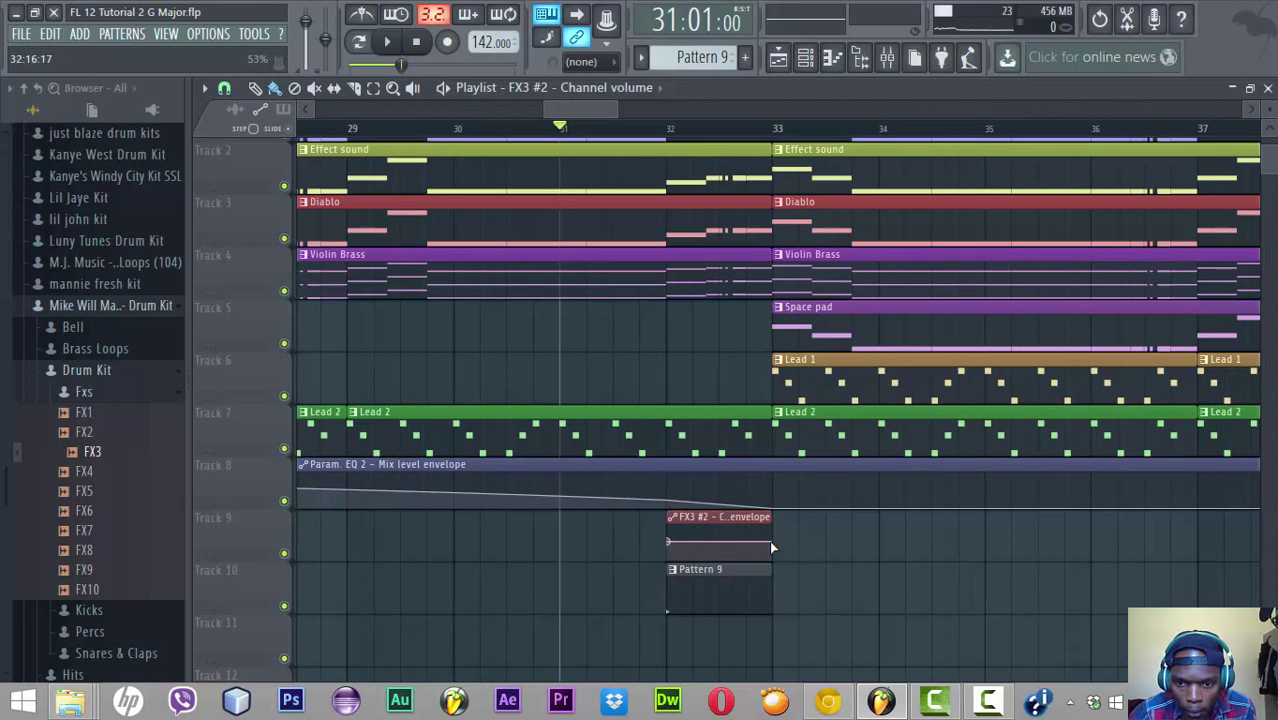
Shape the FX3 #2 volume envelope as a falling curve and lengthen it to two bars, ending at zero at bar 34
mouse_move(776, 543)
drag(765, 543, 671, 557)
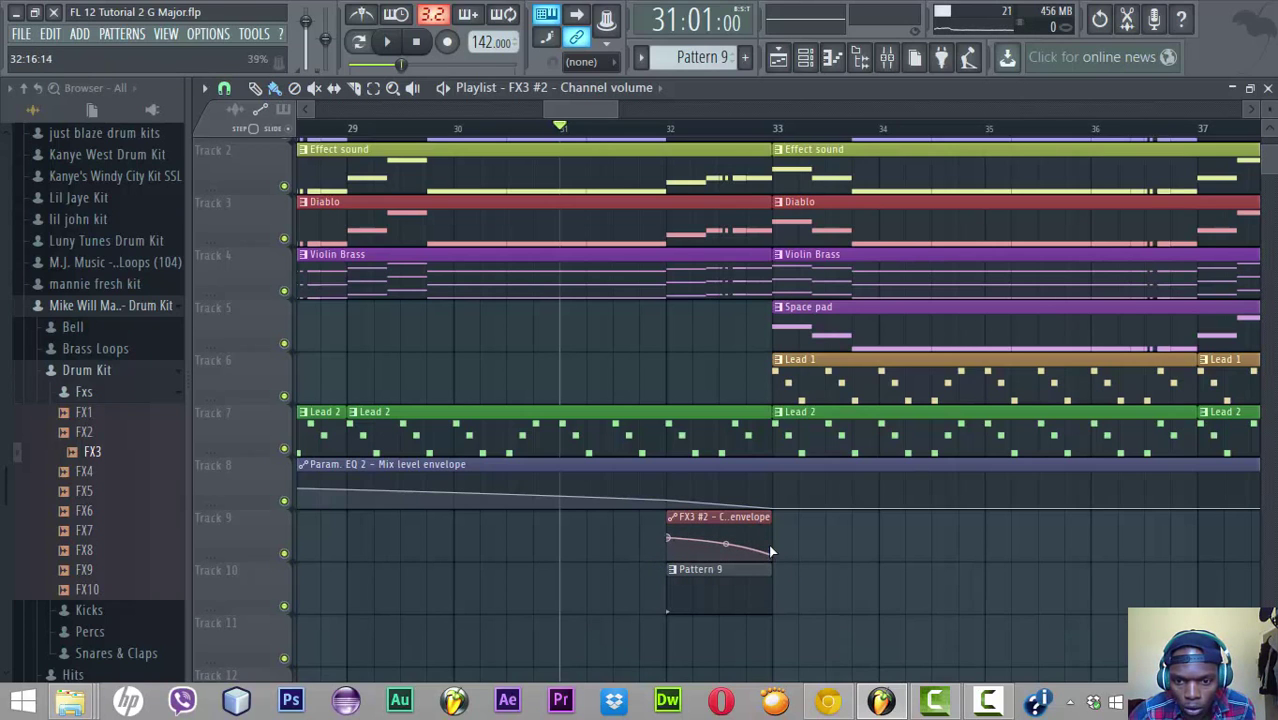
drag(773, 517, 878, 517)
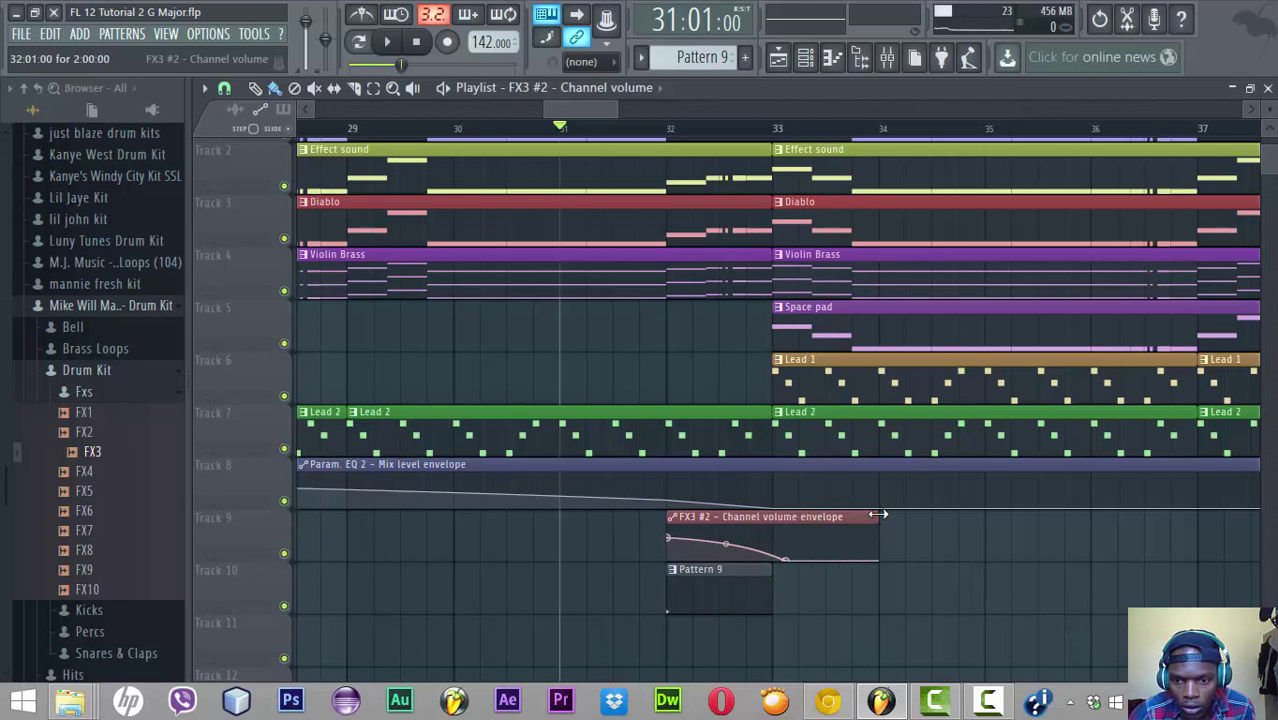
drag(793, 563, 871, 567)
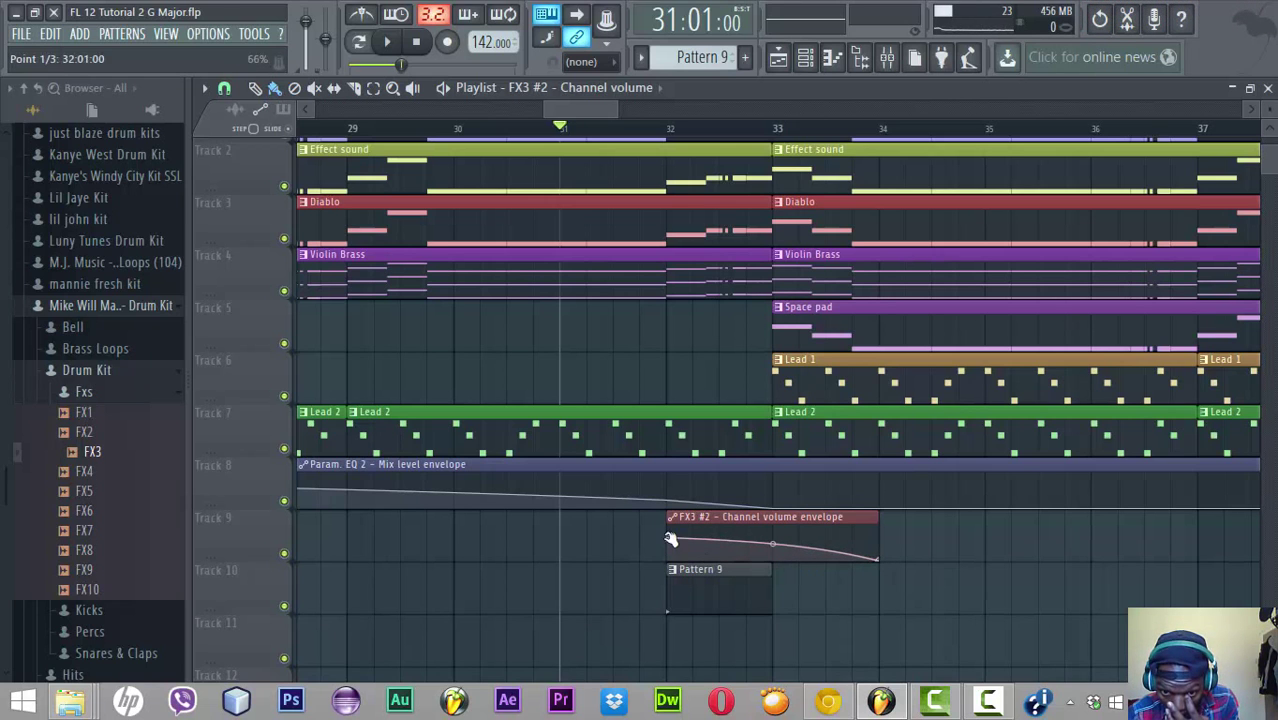
Listen to the FX3 #2 transition around bar 32, soloed with its volume envelope and with all tracks enabled
click(654, 128)
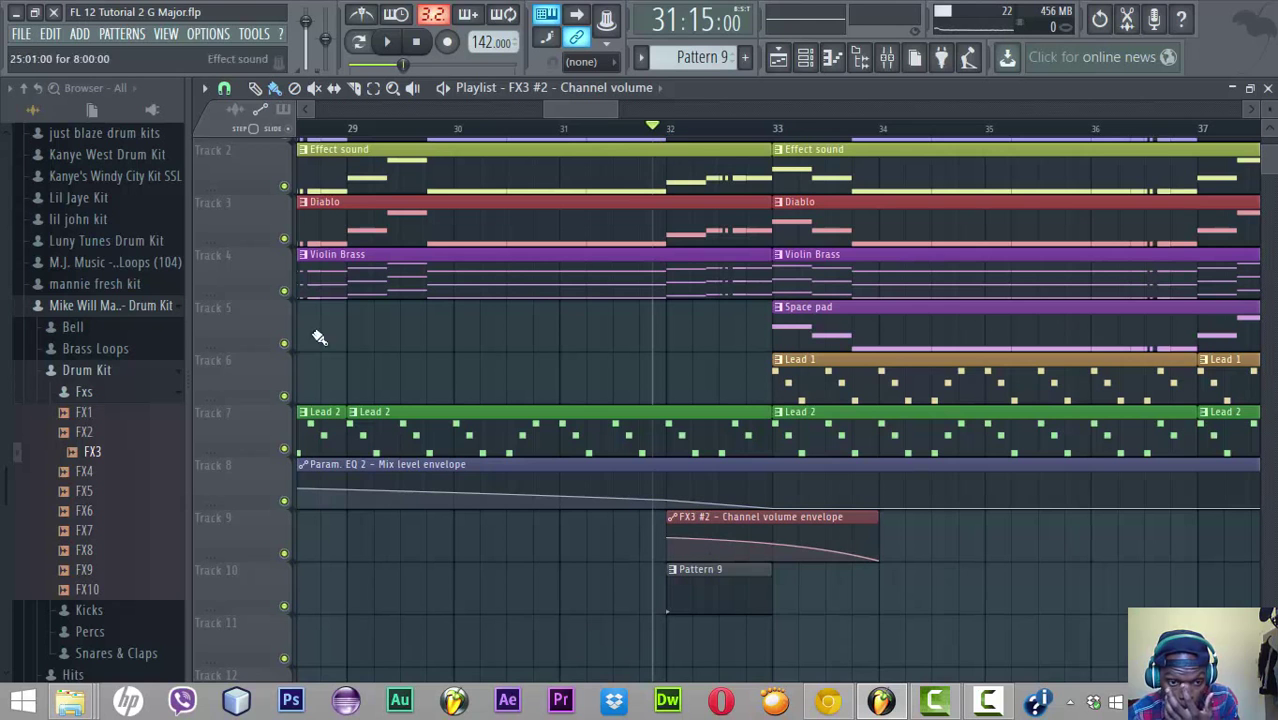
right_click(284, 608)
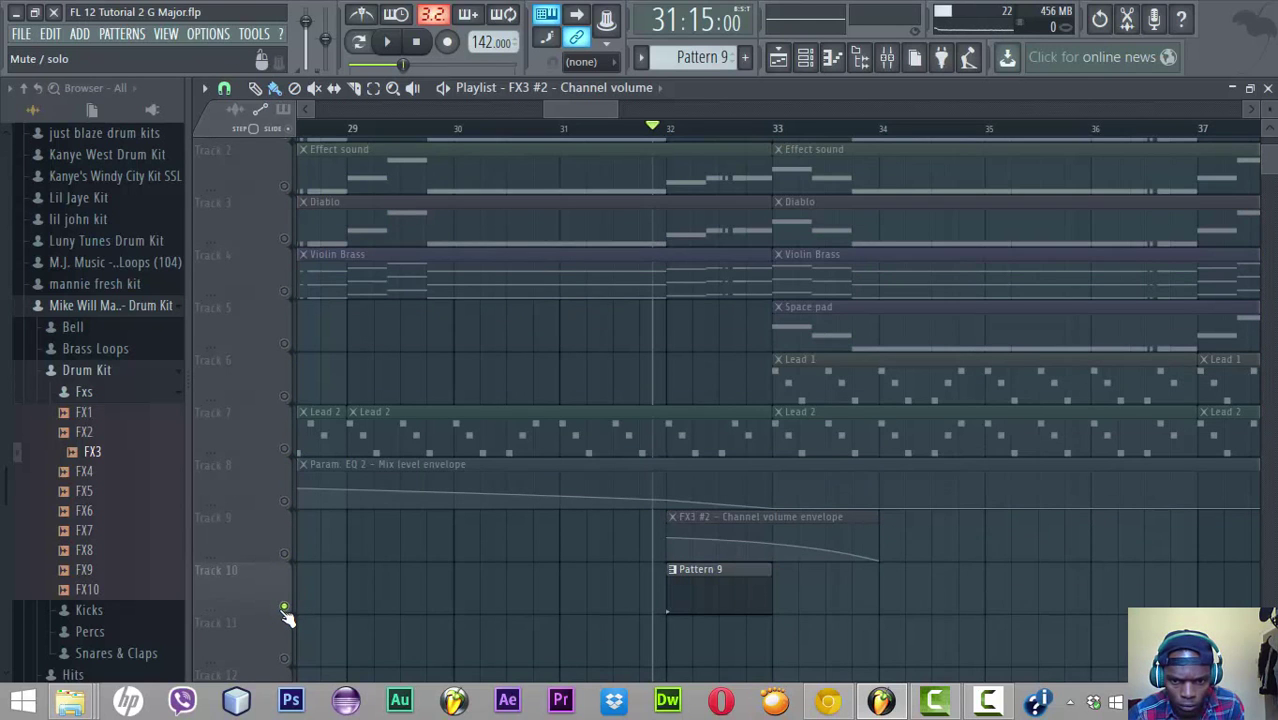
click(284, 556)
key(space)
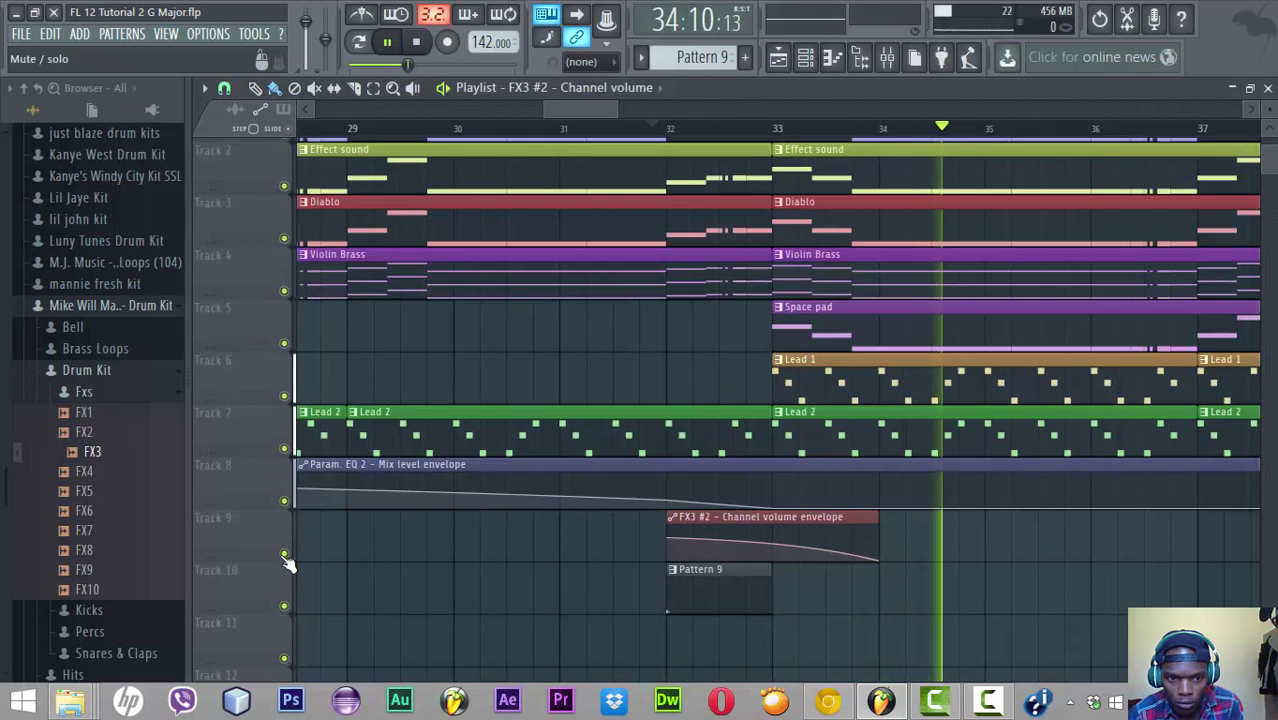
right_click(285, 556)
click(455, 137)
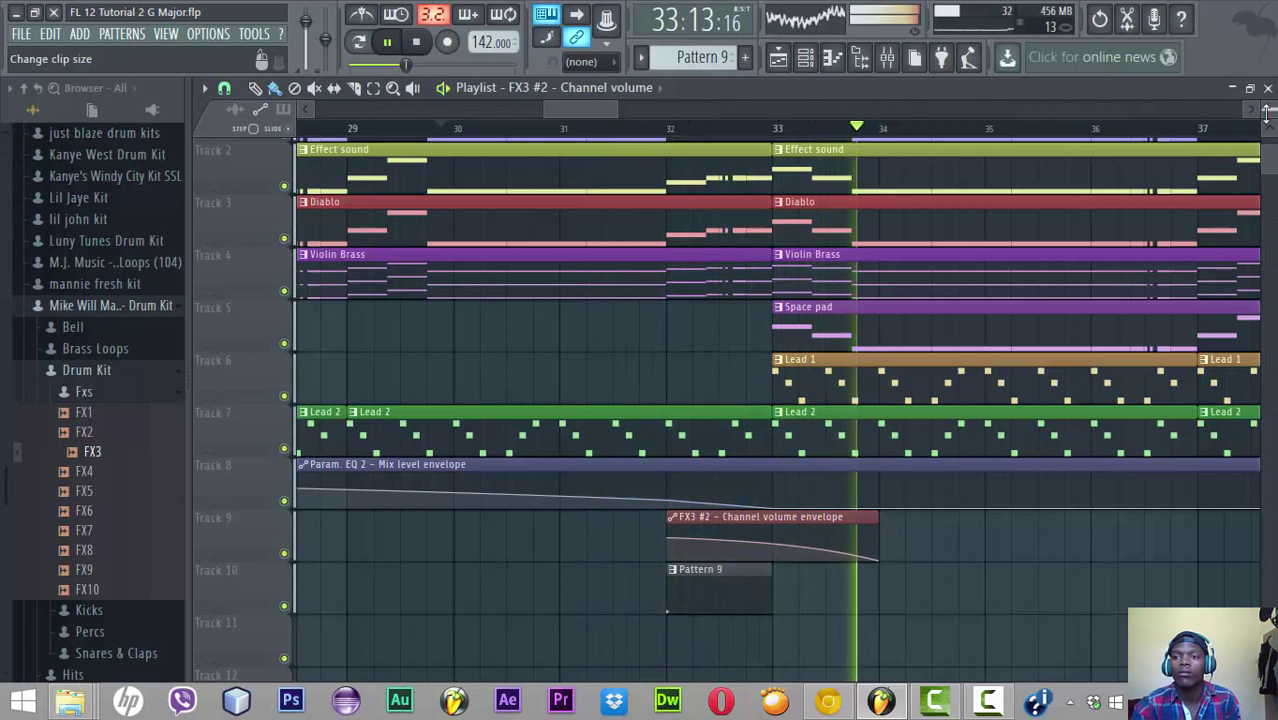
Save the project while playing the arrangement through the section change at bar 49
scroll(1272, 138, up, 1)
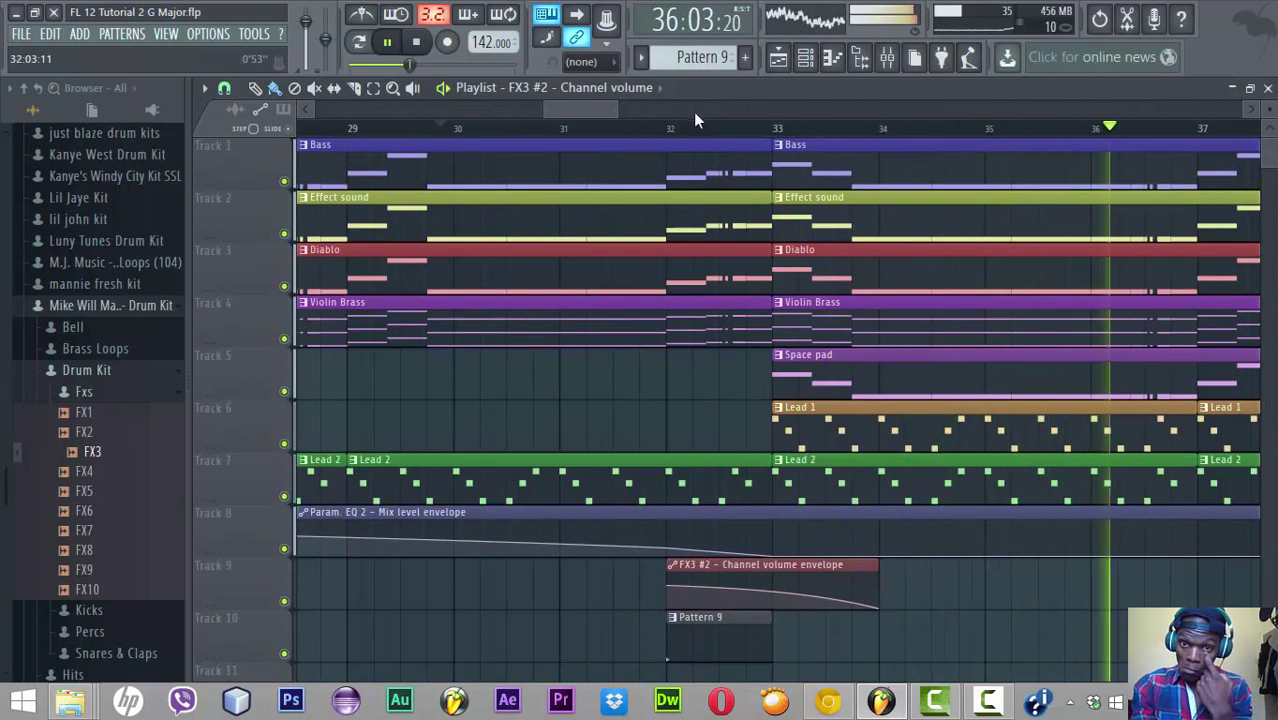
scroll(700, 130, down, 2)
scroll(703, 130, down, 4)
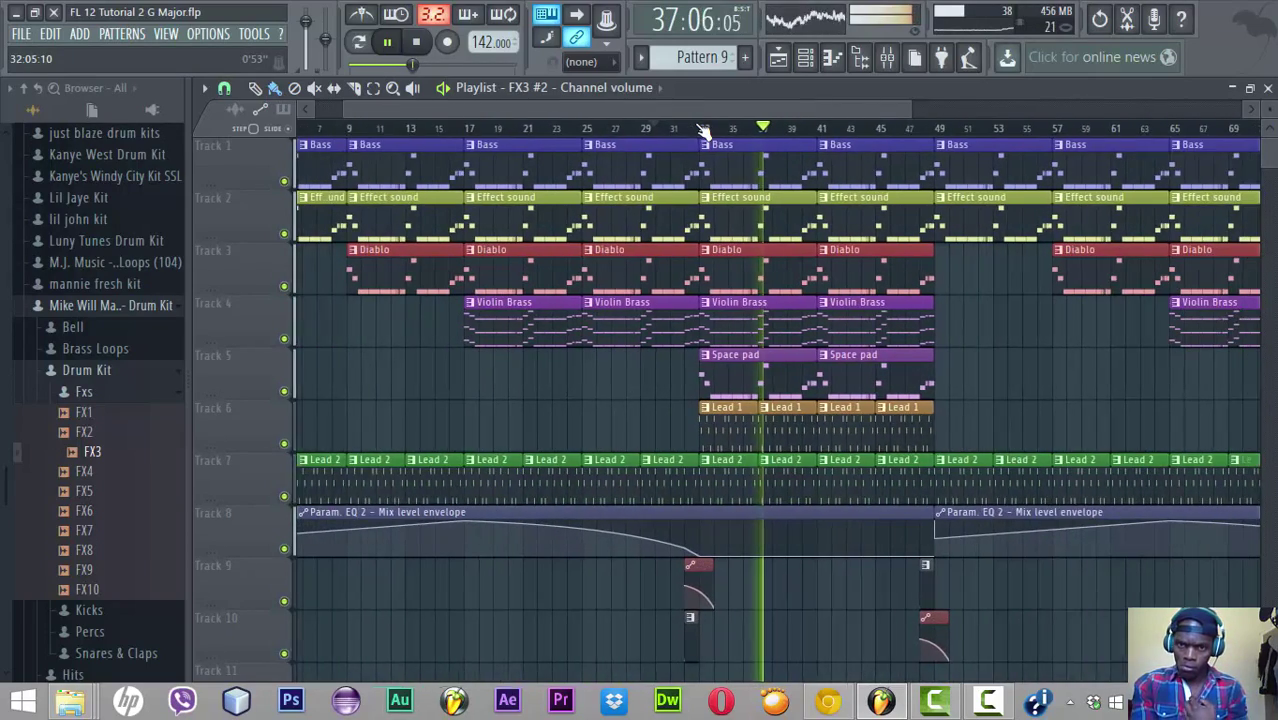
drag(909, 112, 1064, 106)
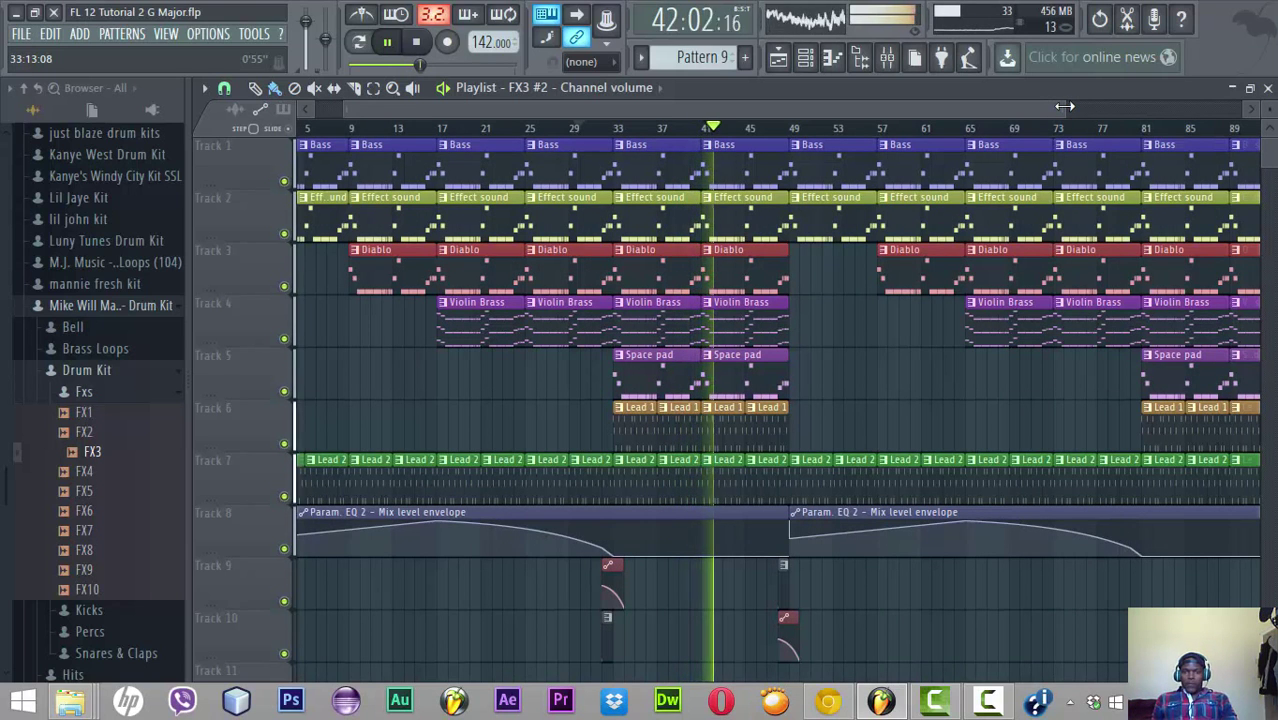
drag(1065, 106, 1243, 106)
key(ctrl+s)
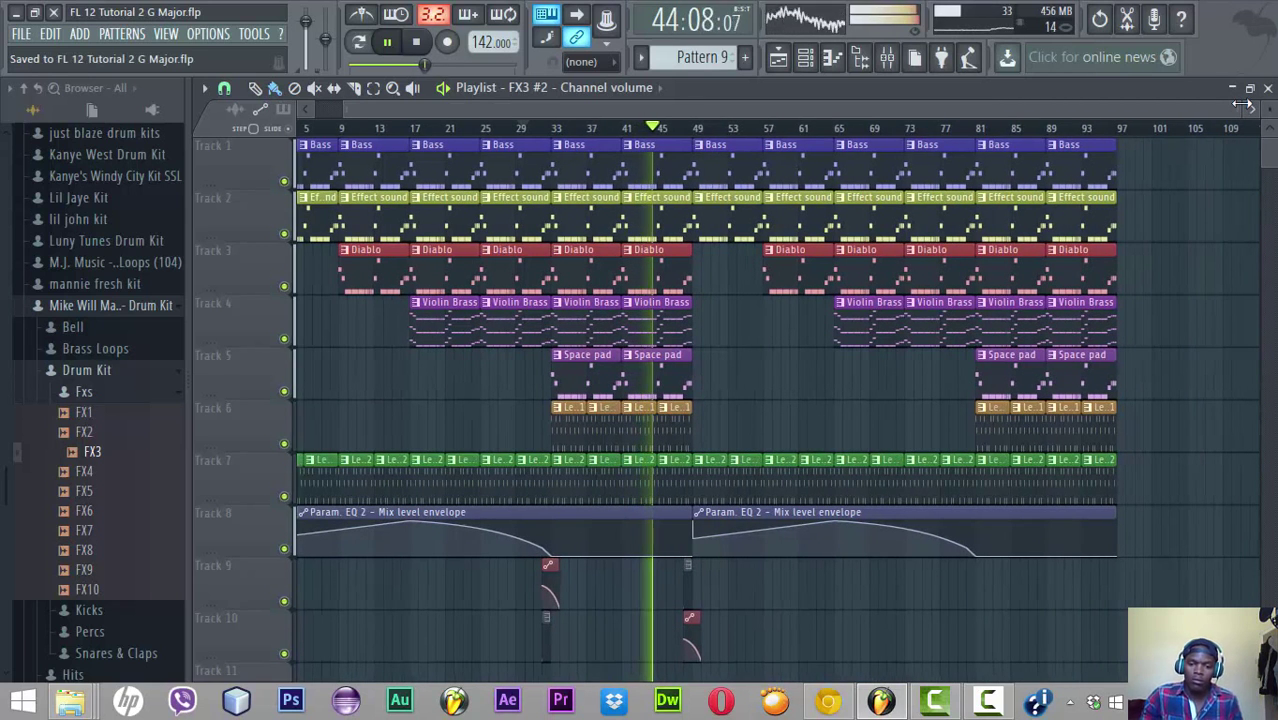
key(XF86AudioRaiseVolume)
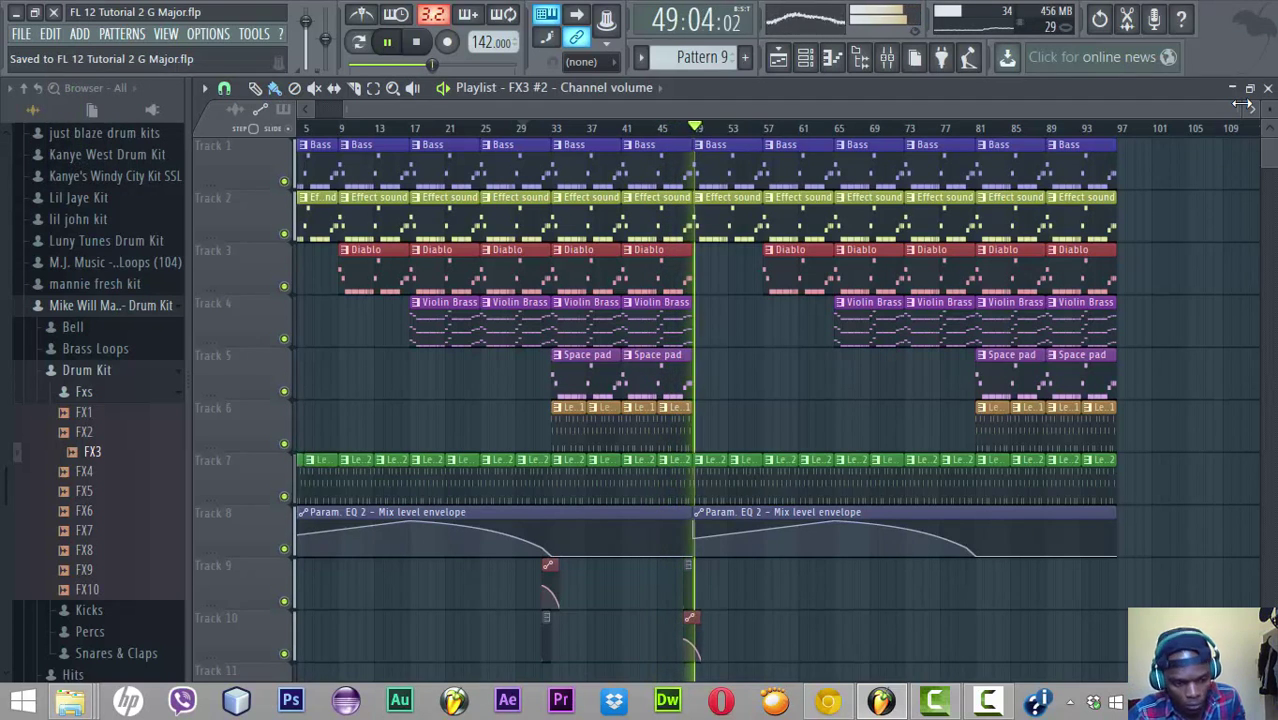
key(space)
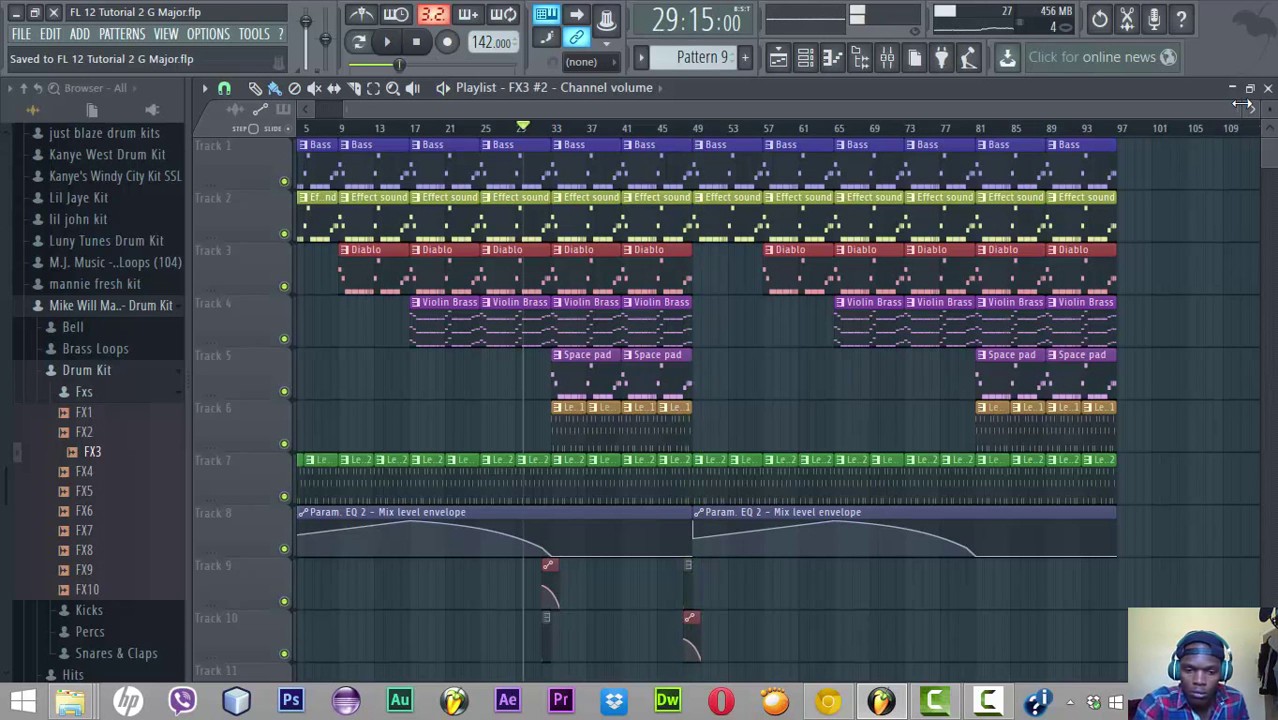
Audition the kick samples CTS_Kick1 through CTS_Kick4 in the drum kit's Kicks folder
click(112, 395)
click(98, 415)
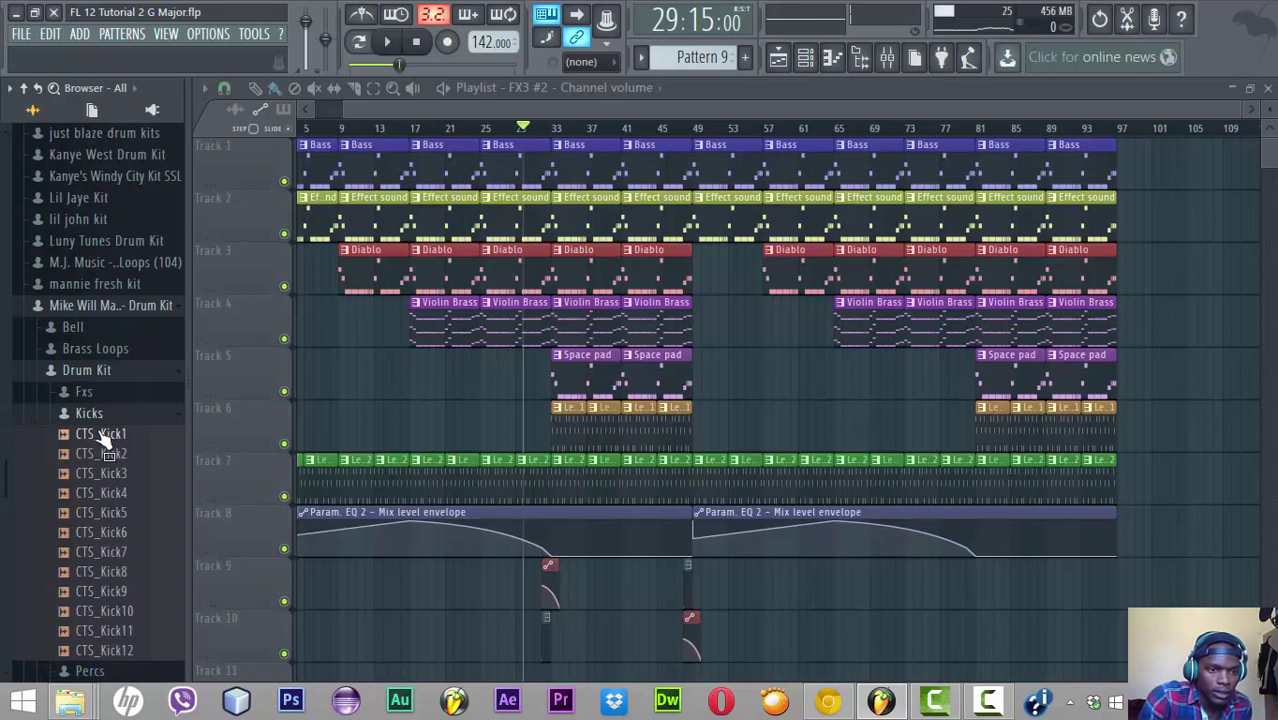
click(104, 436)
key(Down)
key(Down)
key(Down)
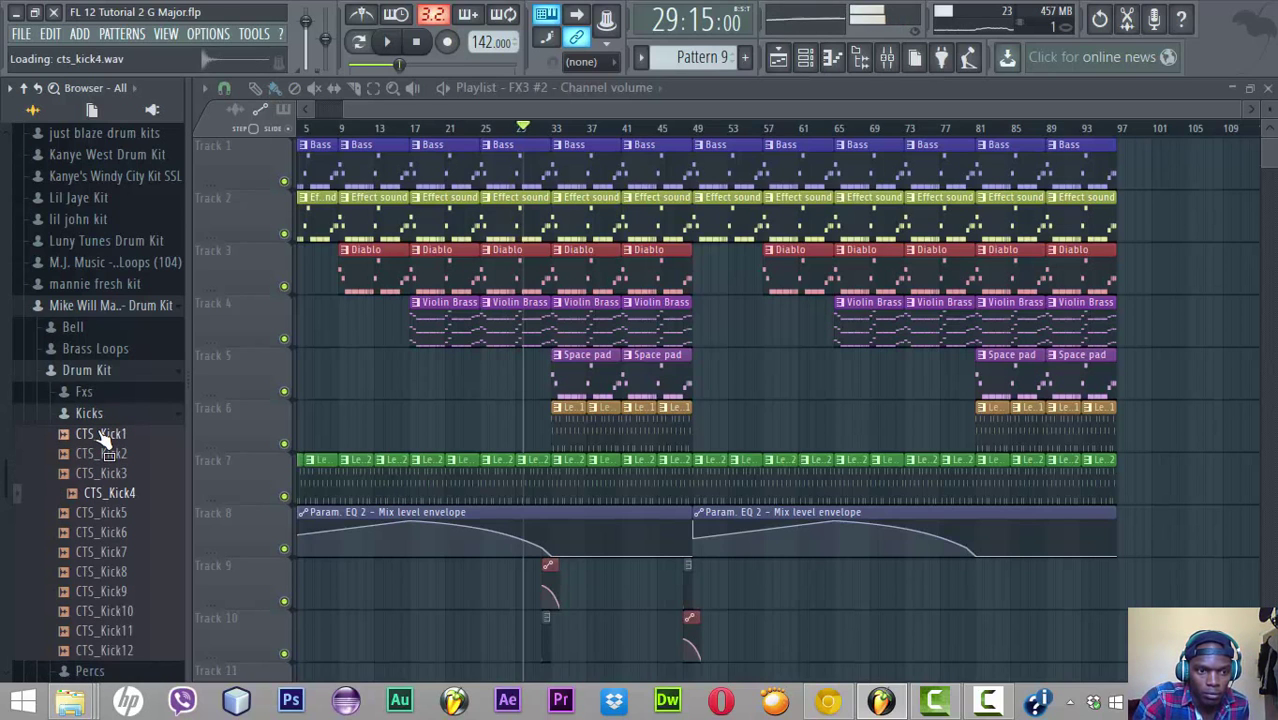
key(Up)
key(Up)
key(Up)
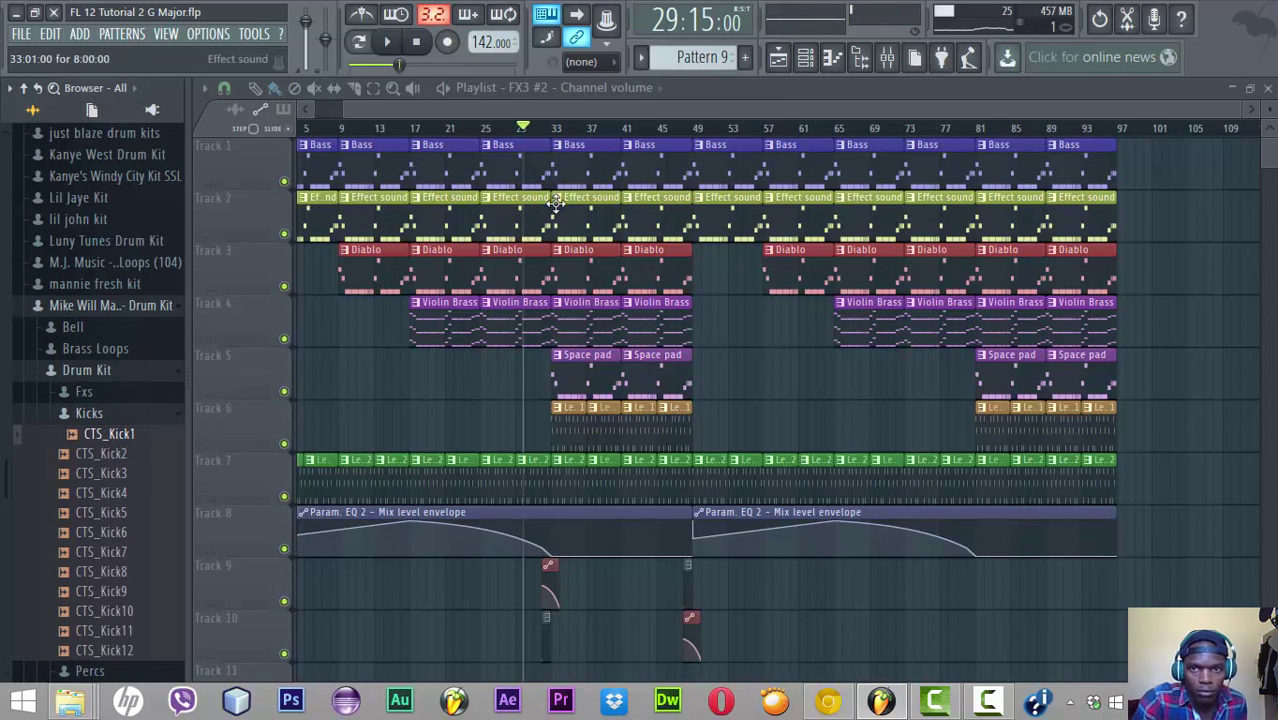
Add the CTS_Kick1 sample as a new channel in the channel rack and switch to the empty Pattern 10
click(806, 58)
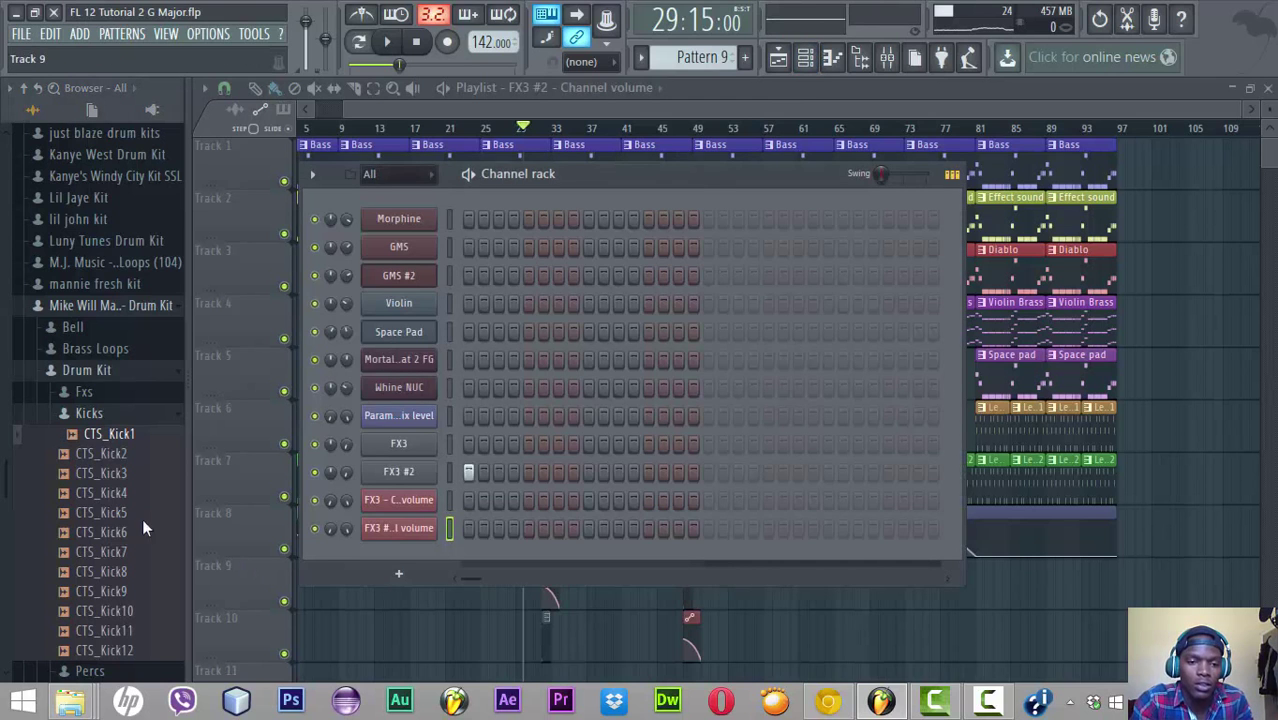
drag(122, 443, 390, 551)
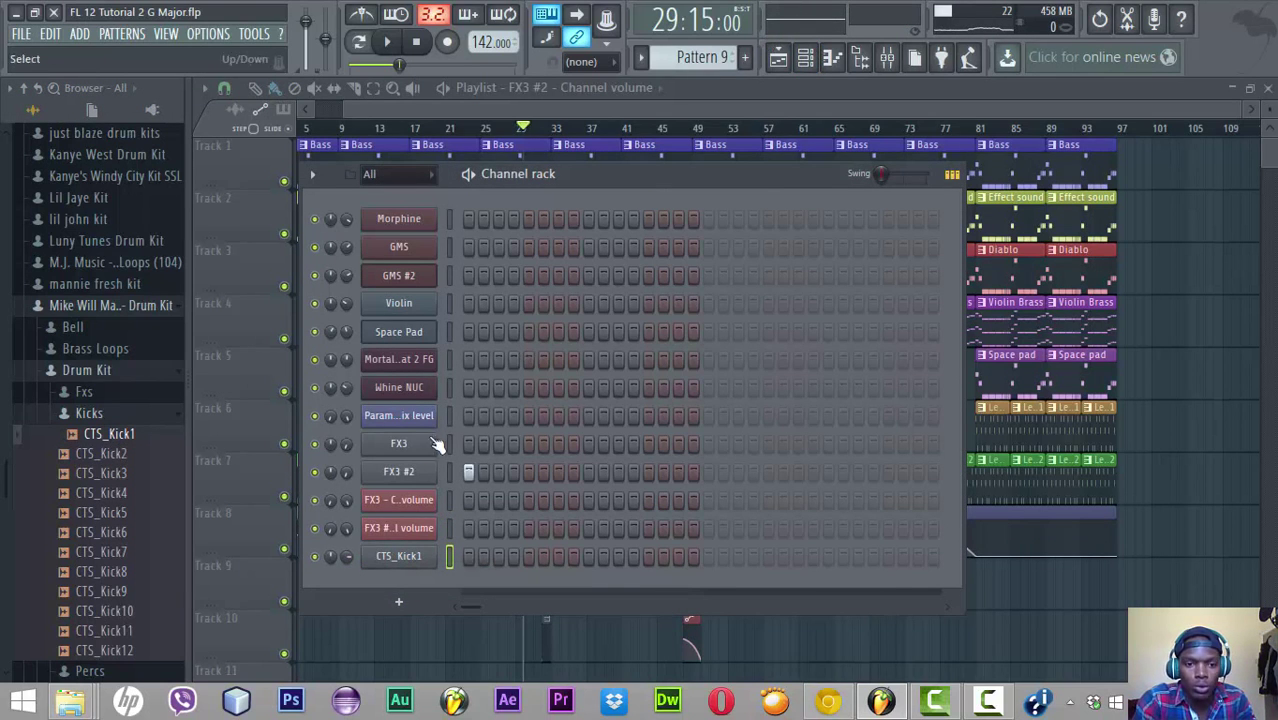
click(420, 477)
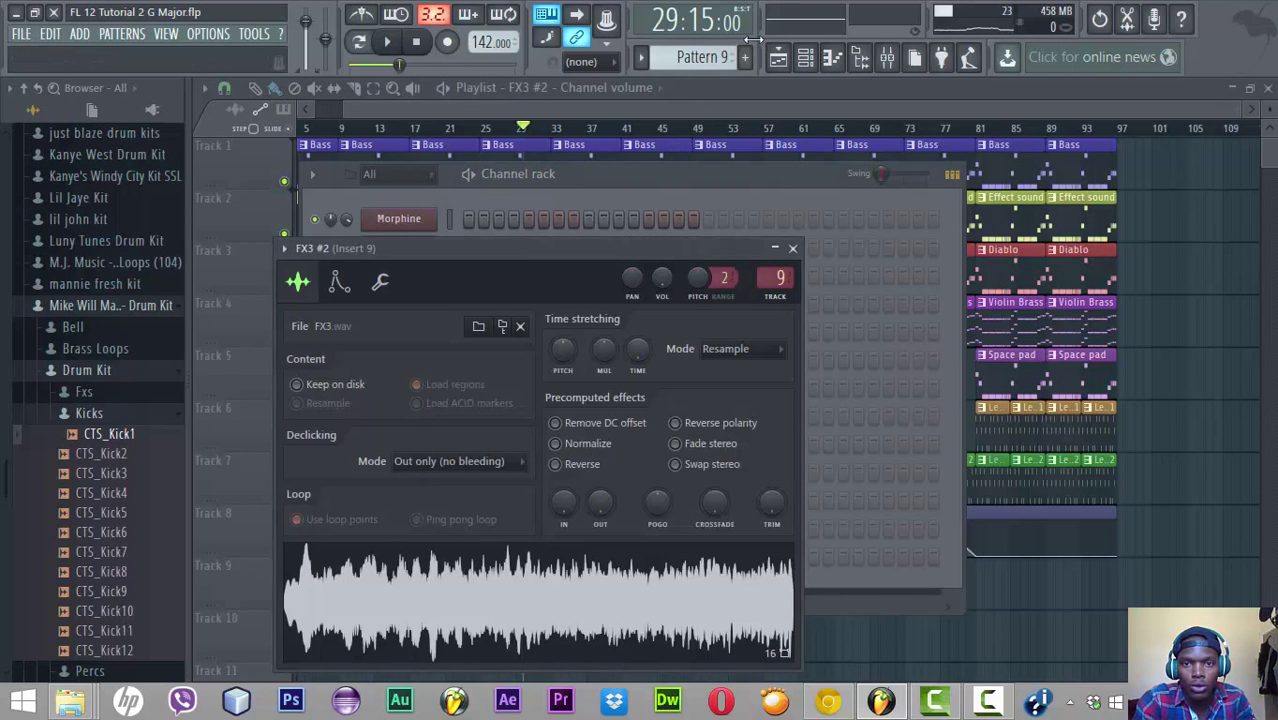
scroll(700, 57, down, 1)
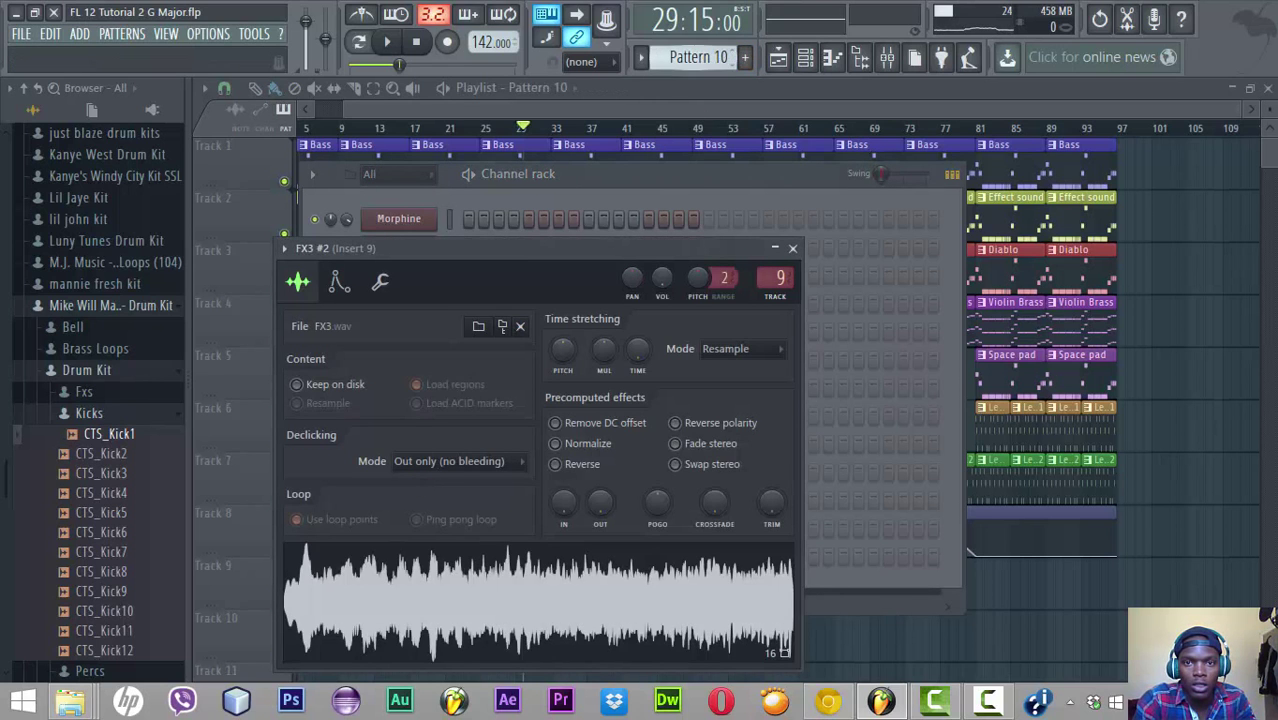
Route the CTS_Kick1 channel to mixer track 10
click(691, 173)
click(399, 558)
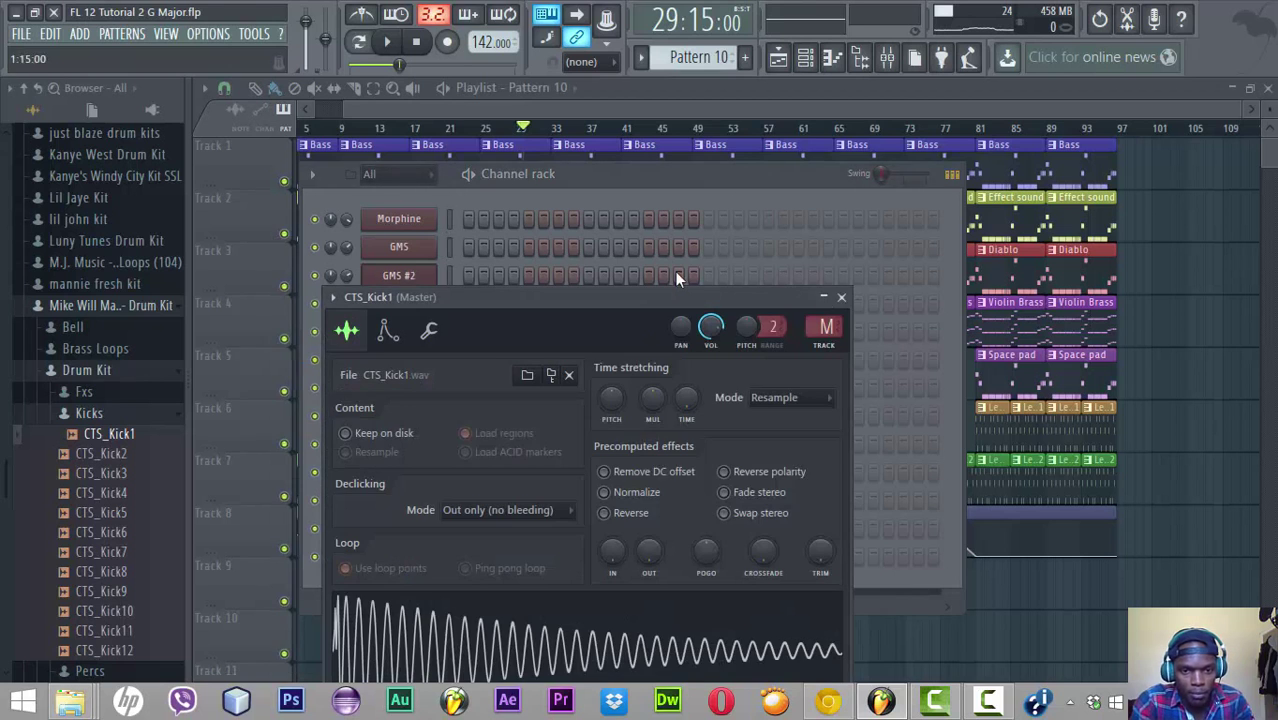
drag(826, 325, 826, 300)
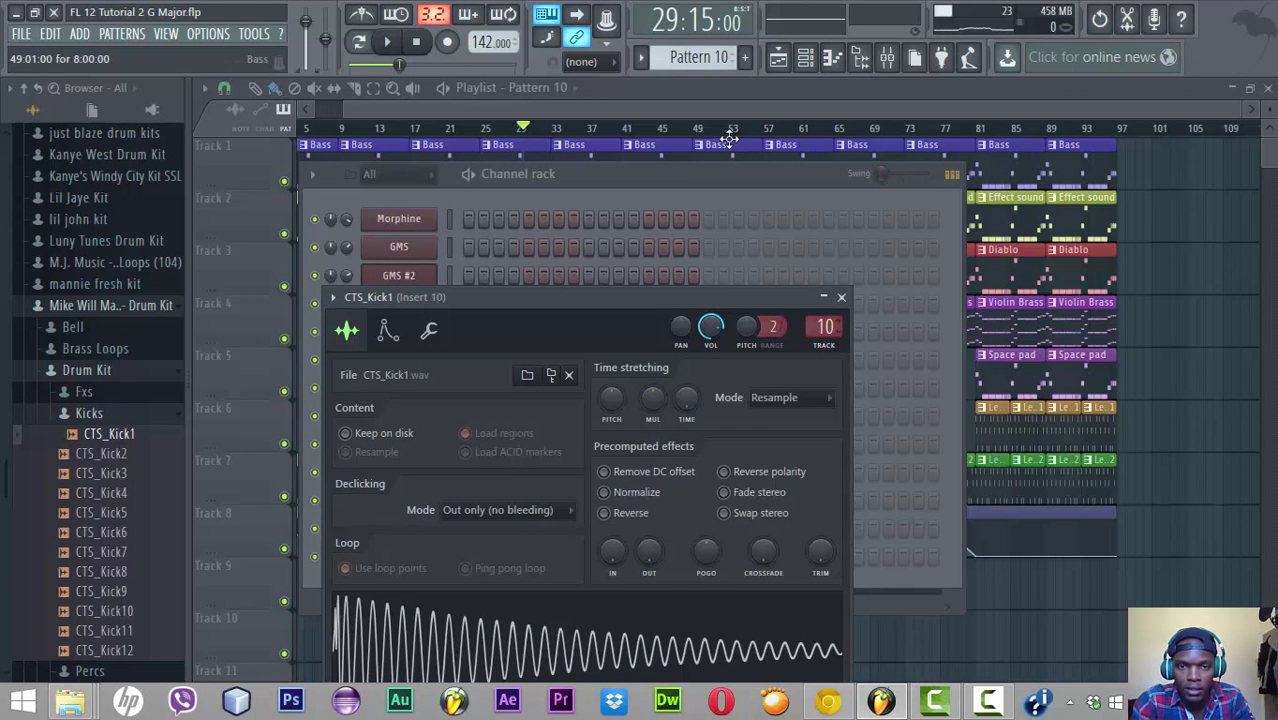
Try out the CTS_Kick1 channel by playing it live at several pitches, including B5, D5 and E5
click(711, 180)
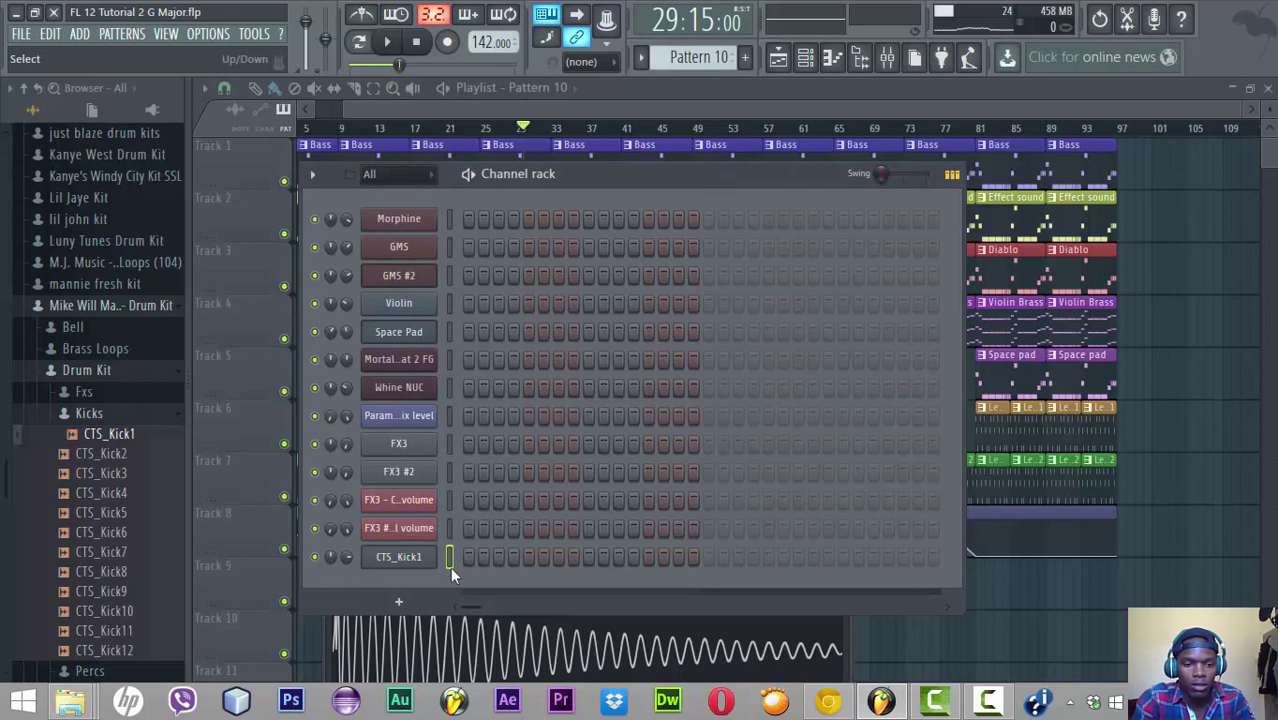
key(m)
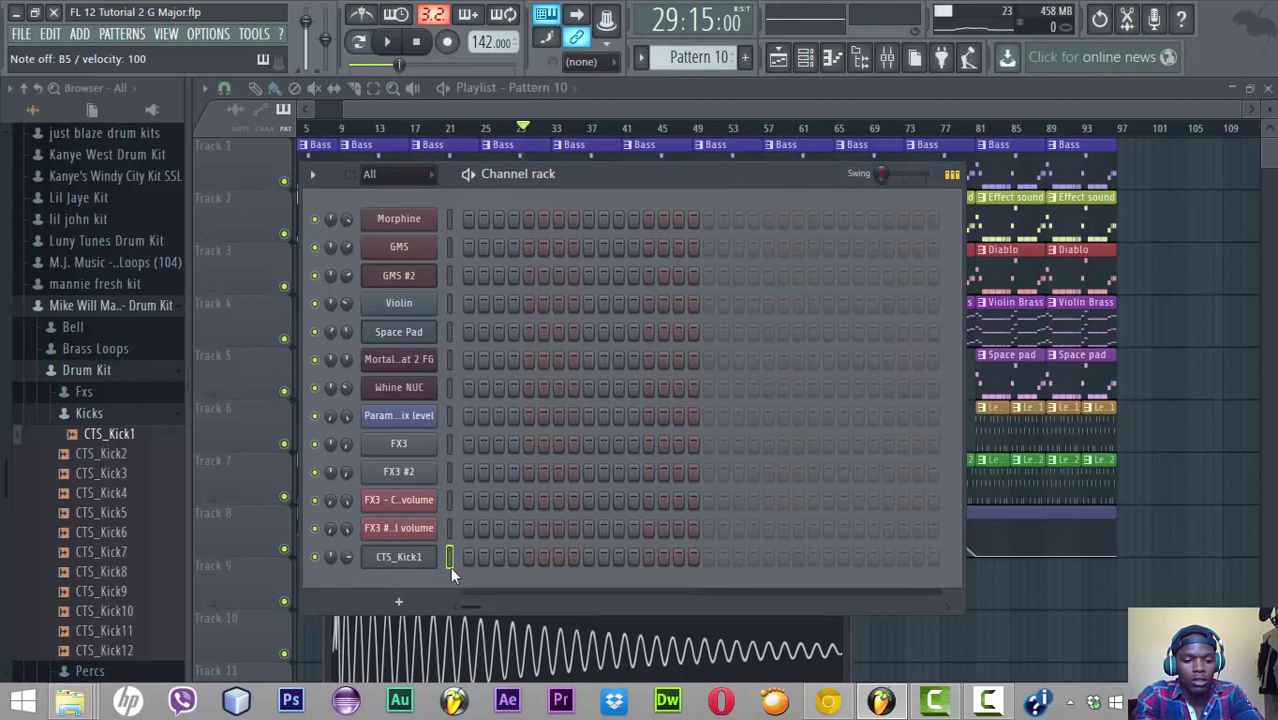
key(x)
key(x)
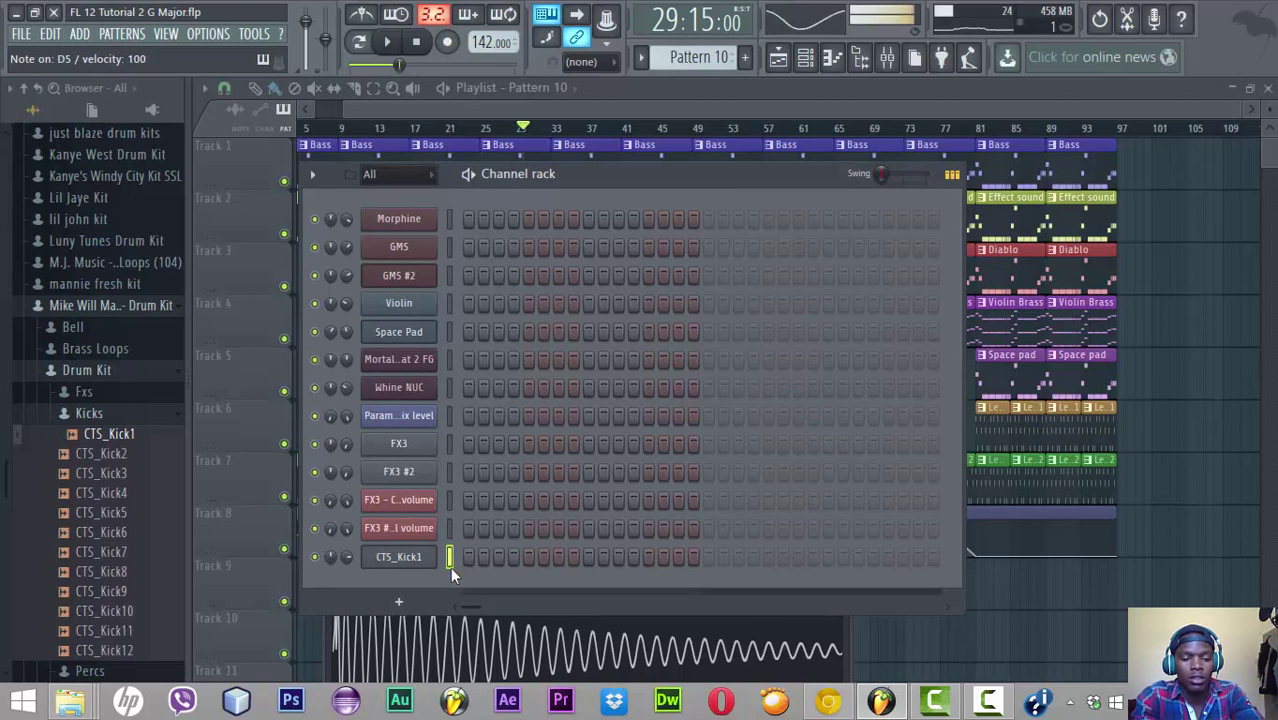
key(c)
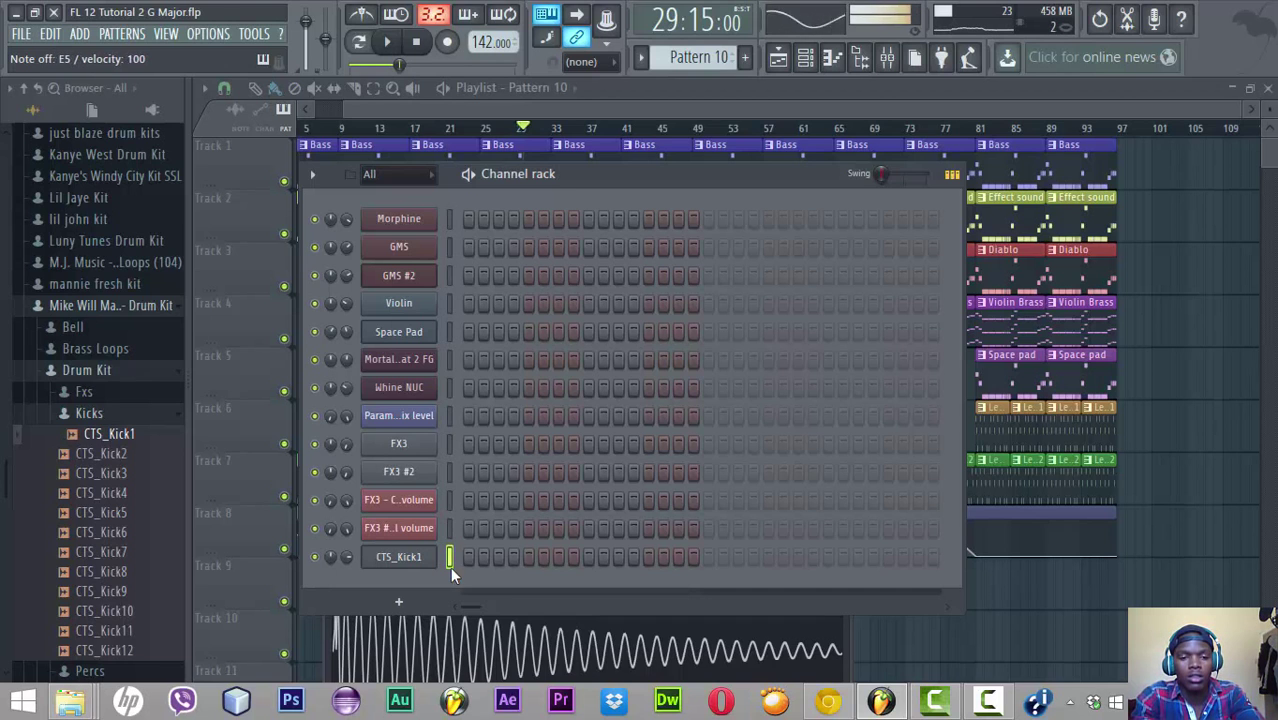
key(x)
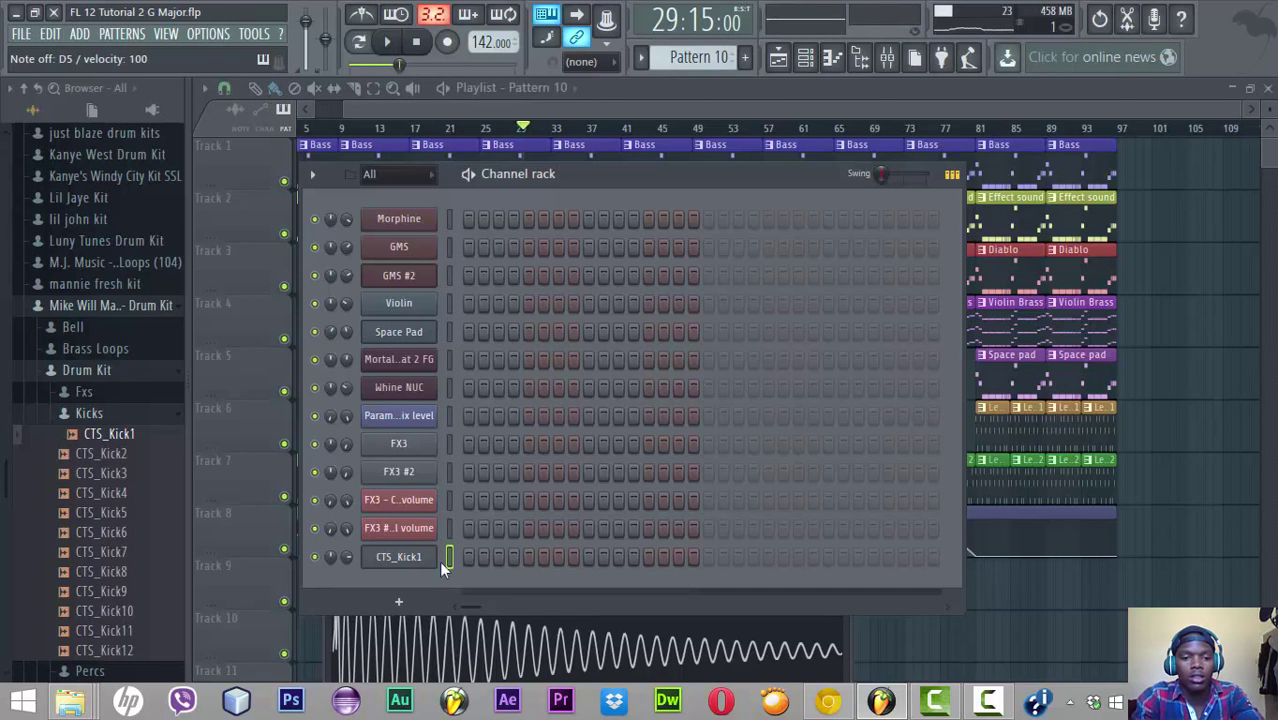
key(c)
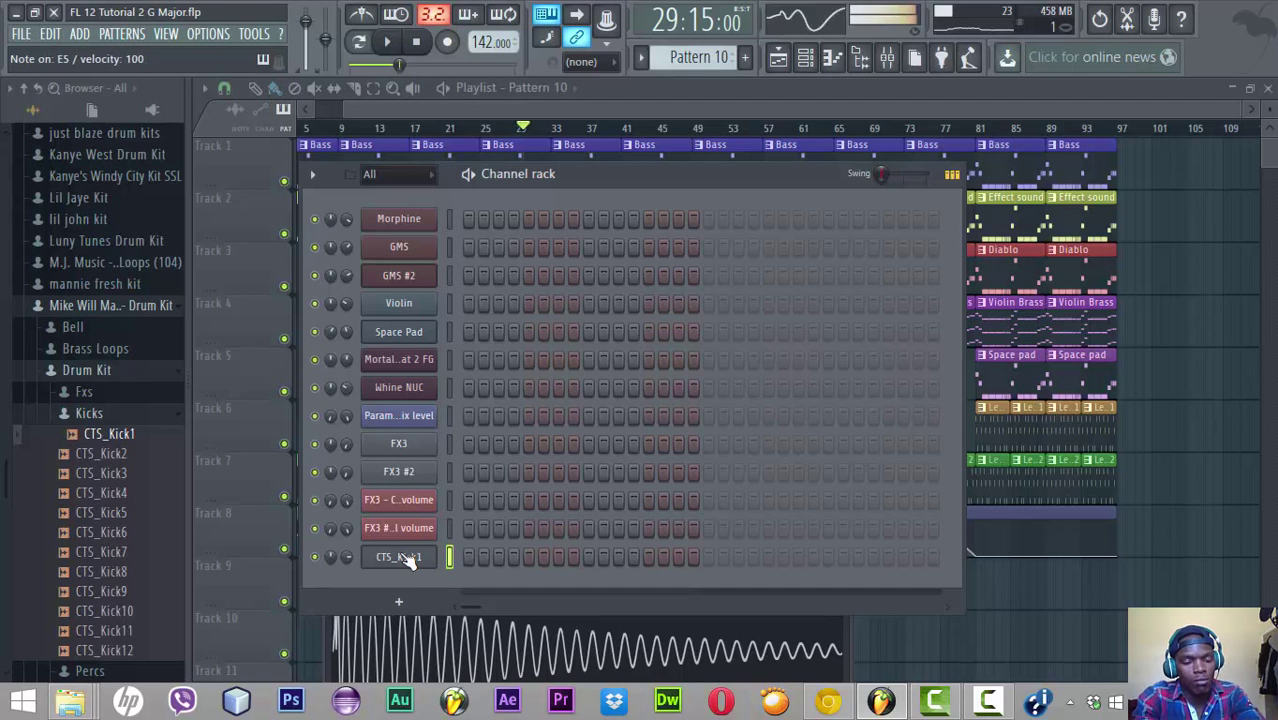
key(x)
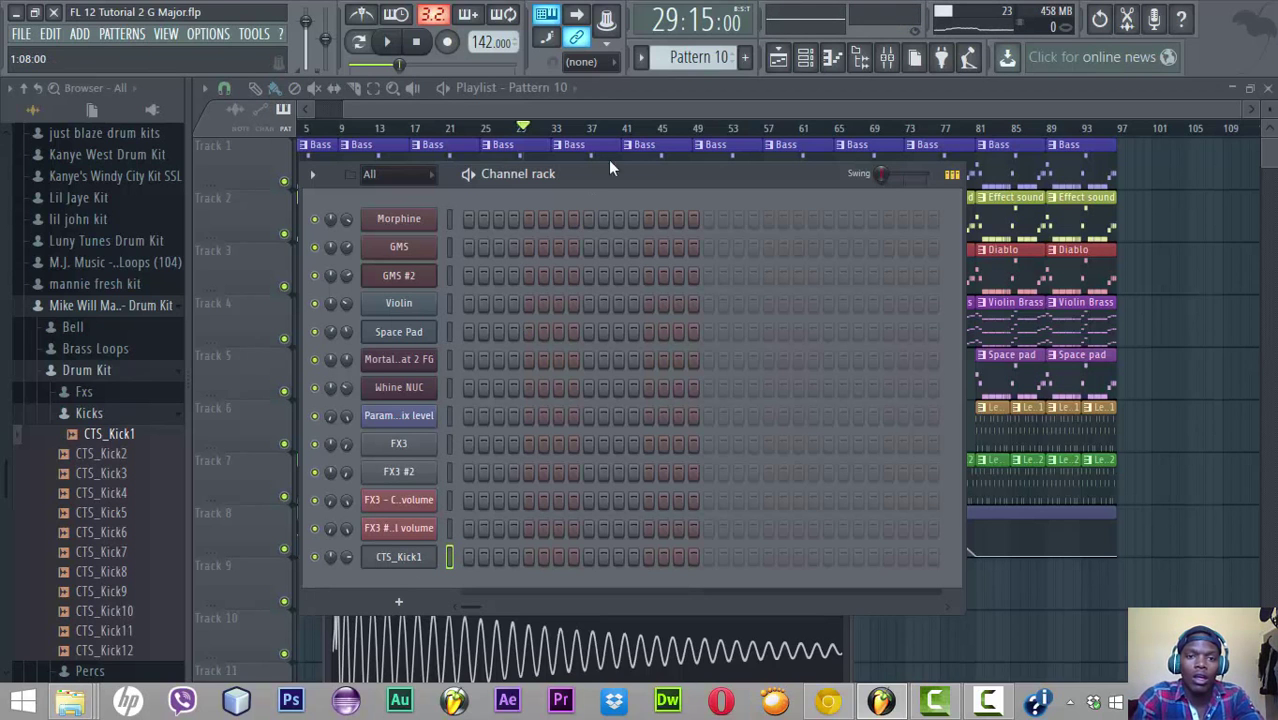
Copy the GMS #2 channel's notes from the Diablo pattern
scroll(665, 57, up, 2)
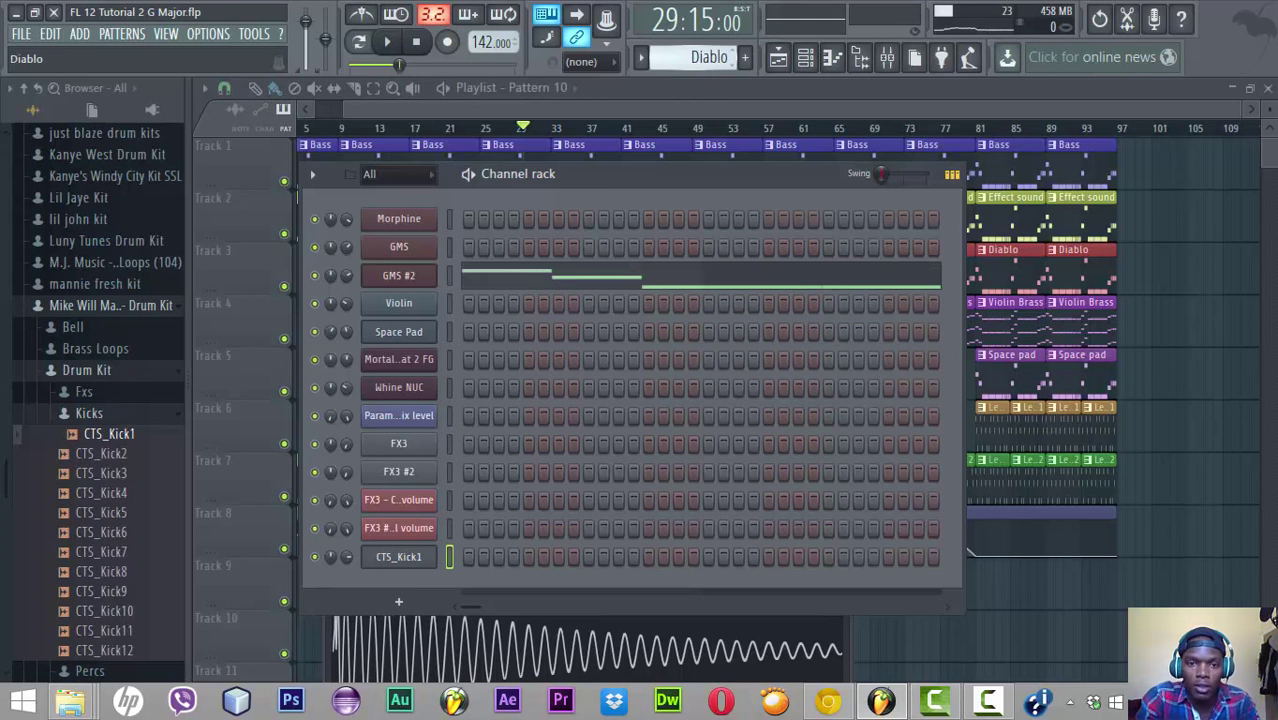
scroll(665, 57, up, 1)
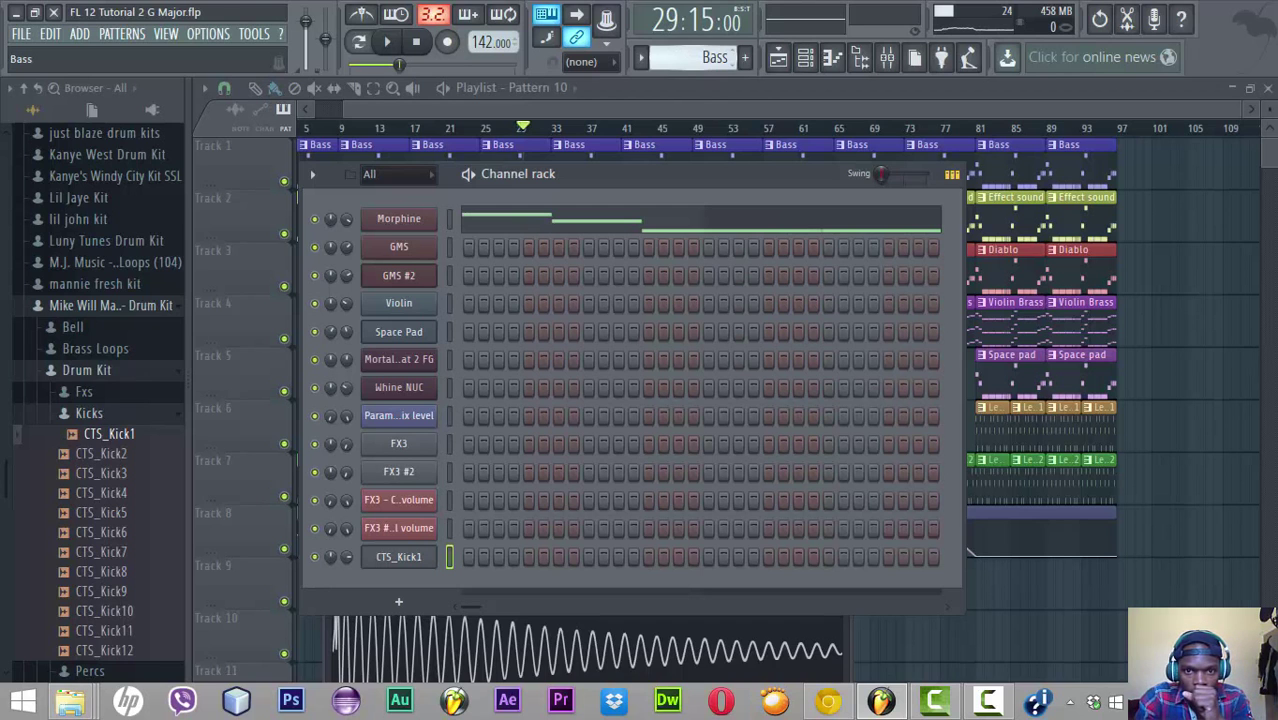
scroll(665, 57, up, 3)
key(KP_Subtract)
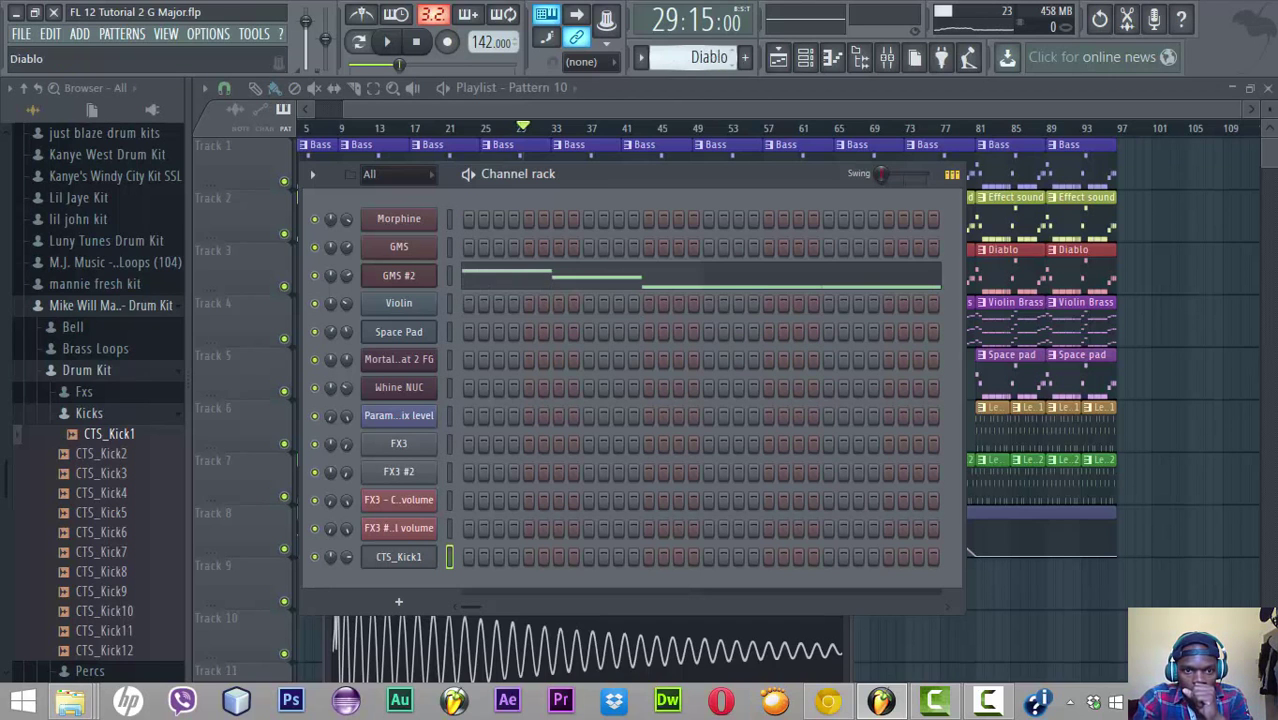
right_click(435, 285)
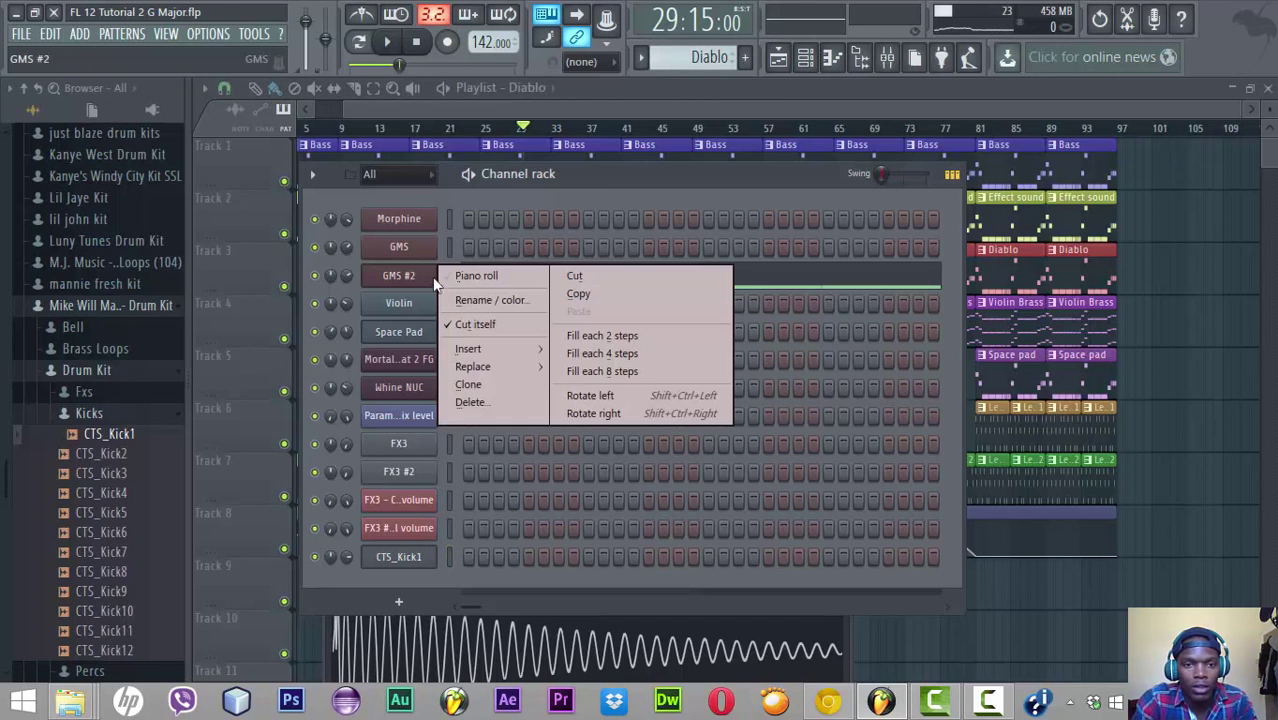
click(575, 296)
Paste the copied notes into the CTS_Kick1 channel of Pattern 10 and show them in the piano roll
scroll(711, 52, down, 2)
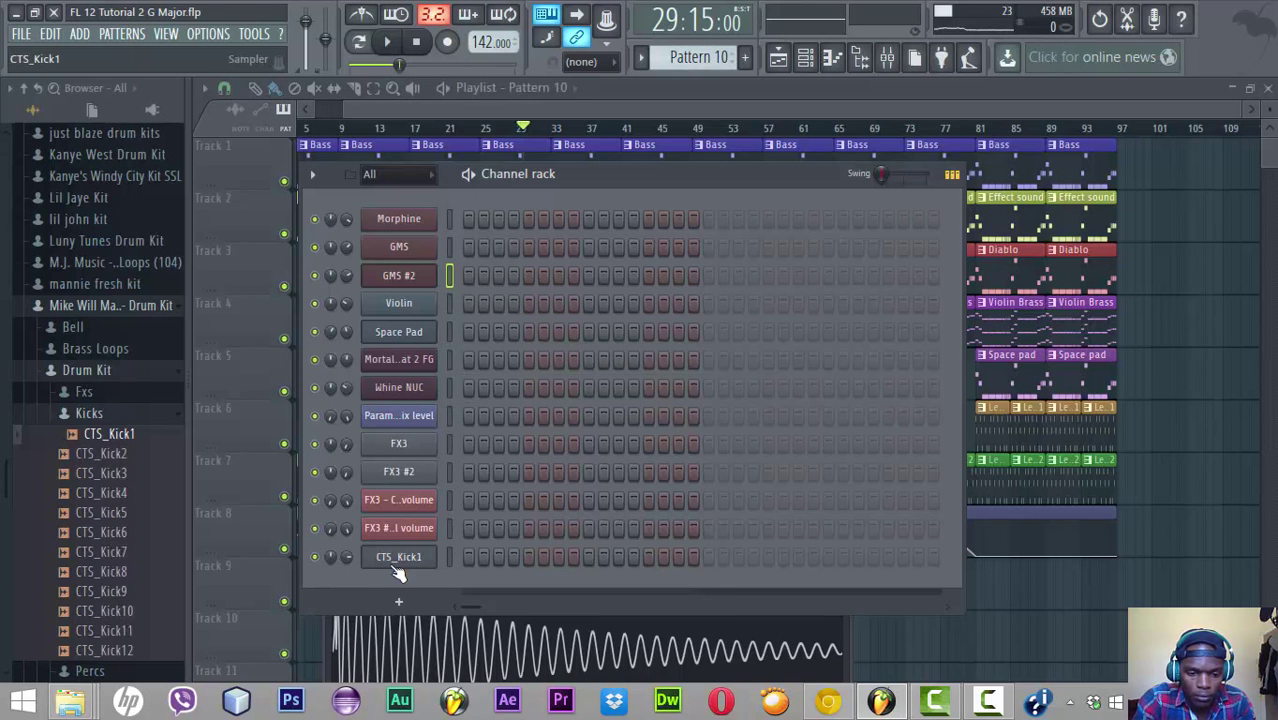
right_click(436, 557)
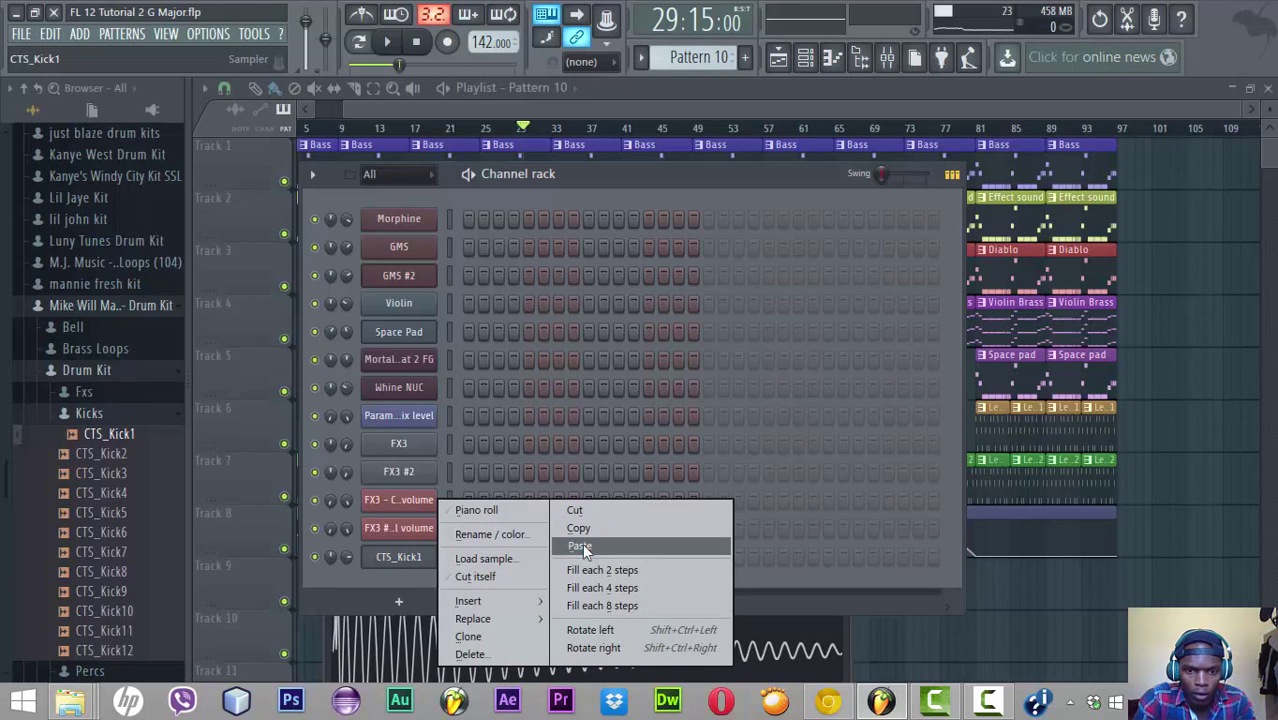
click(582, 547)
click(601, 569)
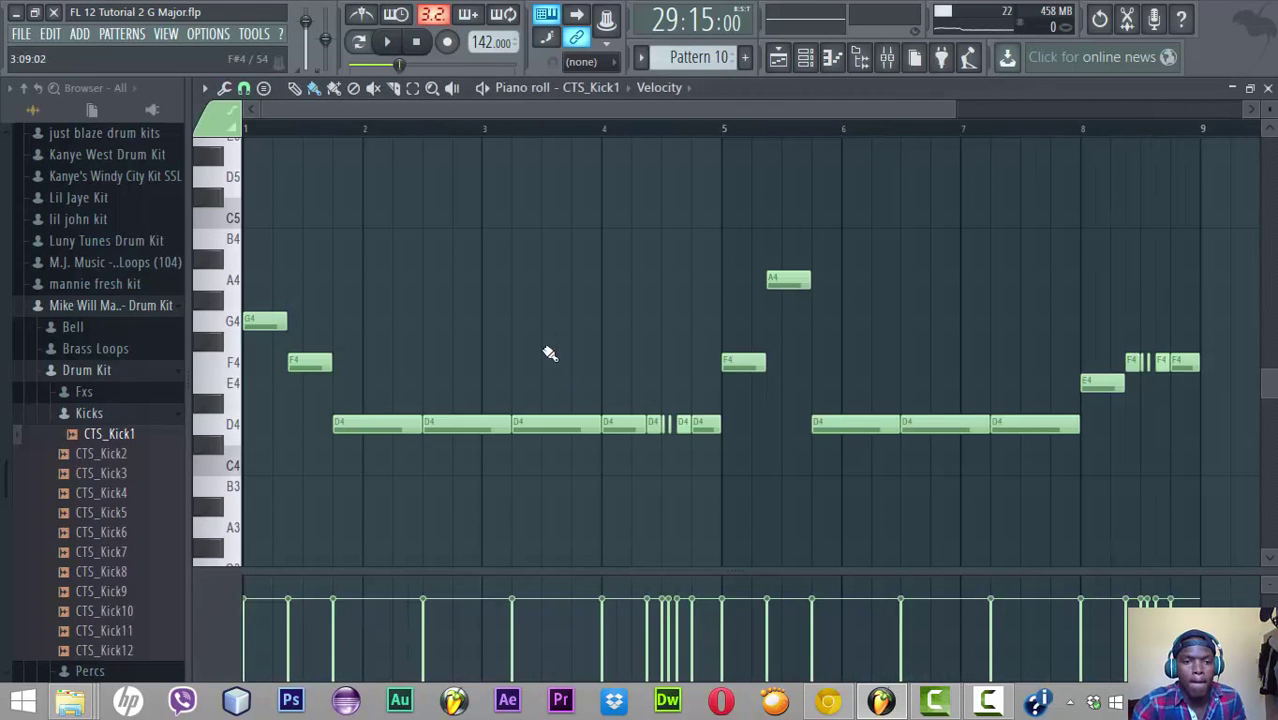
Listen to Pattern 10 and transpose all of the CTS_Kick1 notes up one octave
click(387, 41)
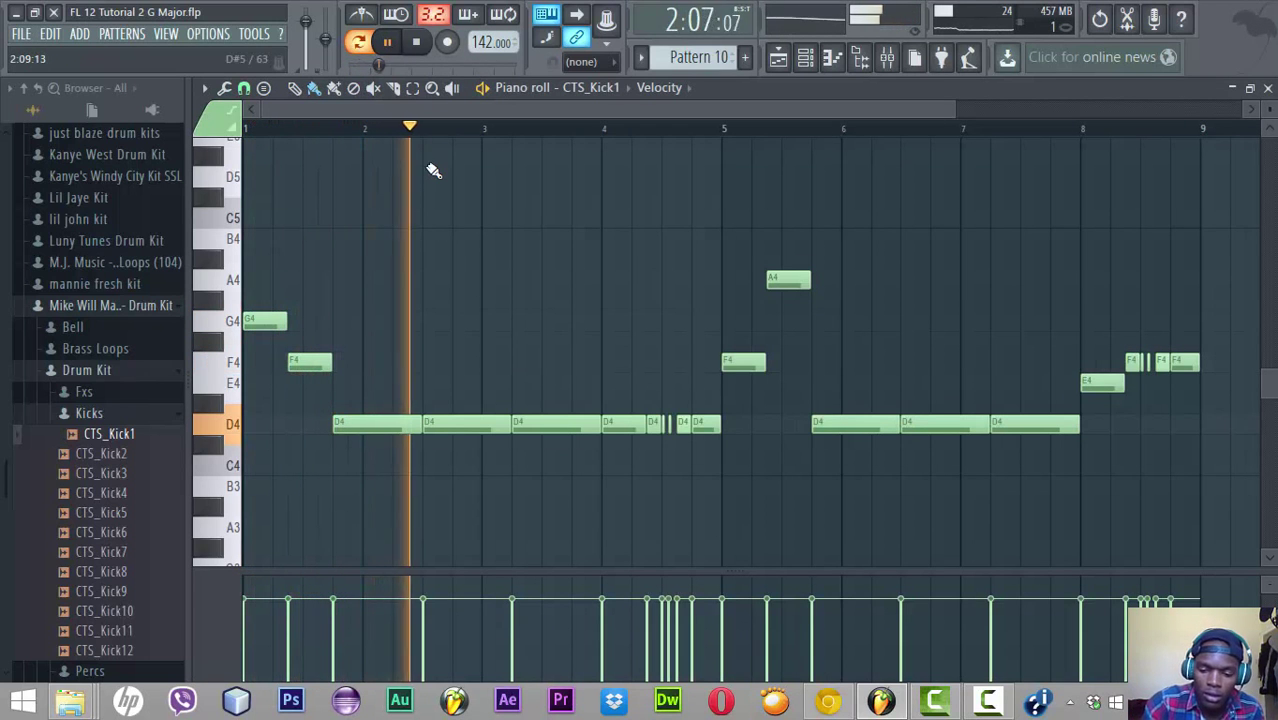
key(ctrl+Up)
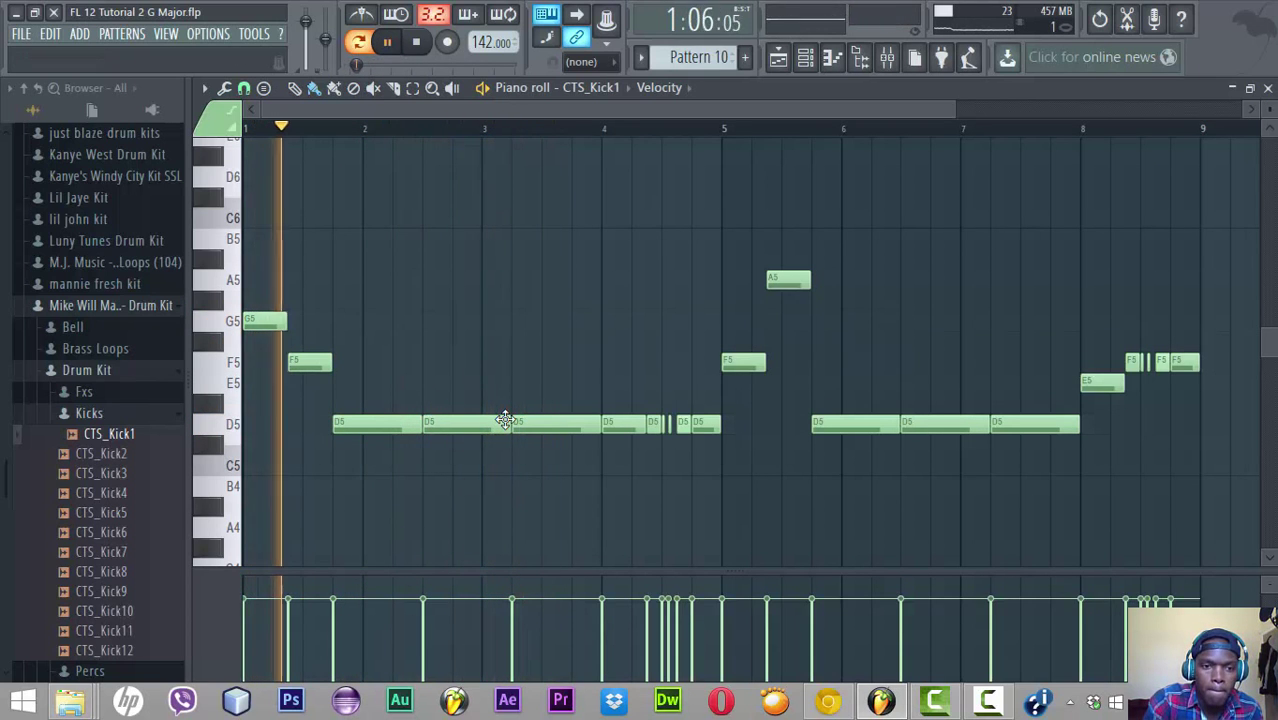
key(space)
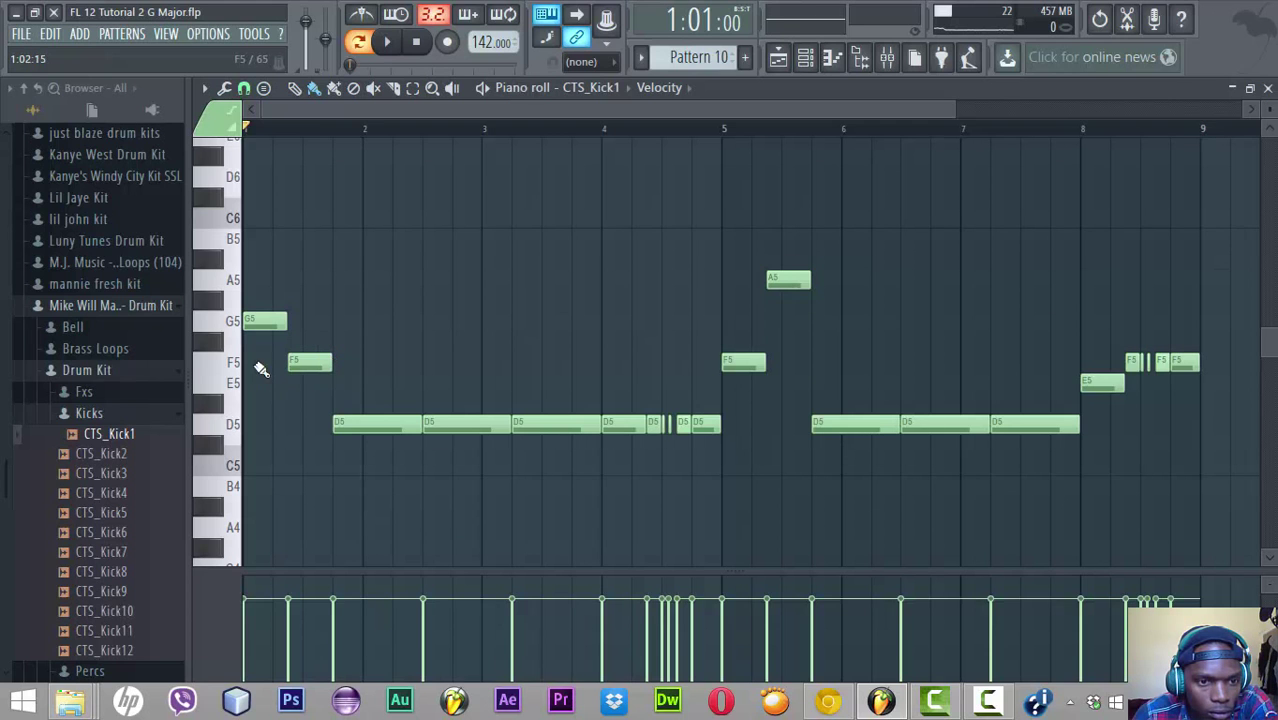
Play the kick melody and try lowering the opening G5 note to D5 and the F5 note to C#5, undoing each move
key(space)
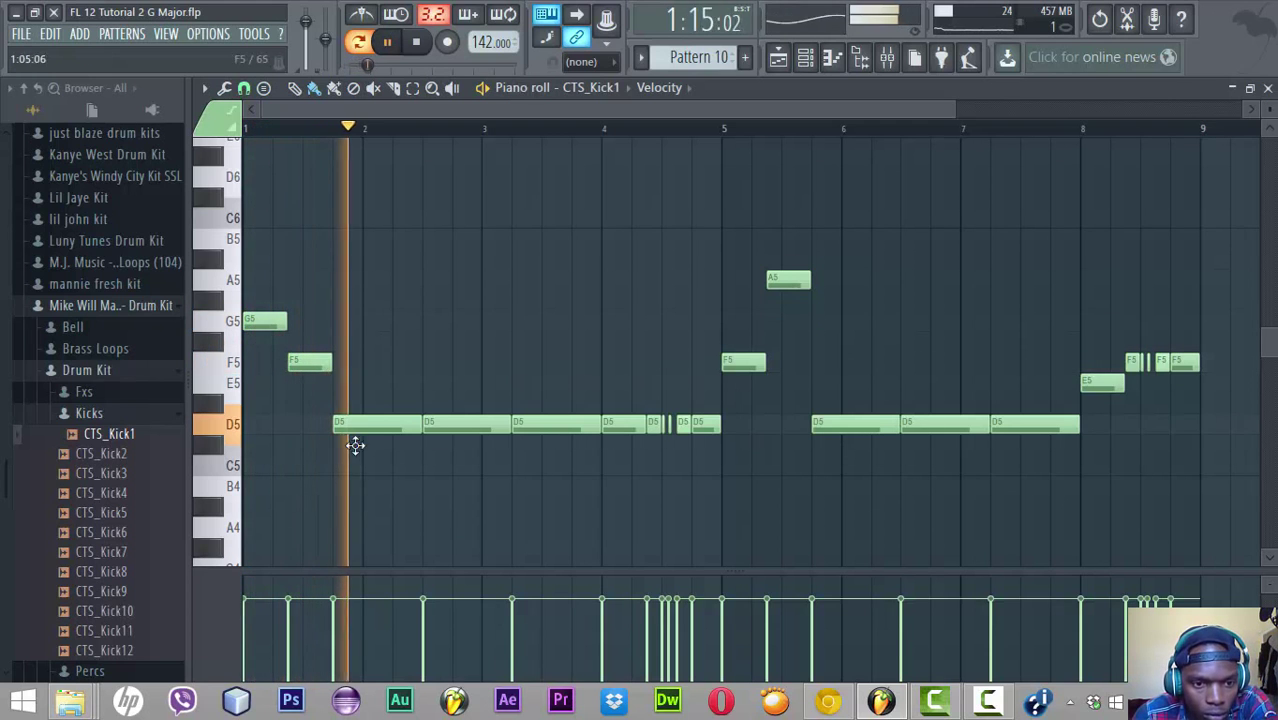
key(space)
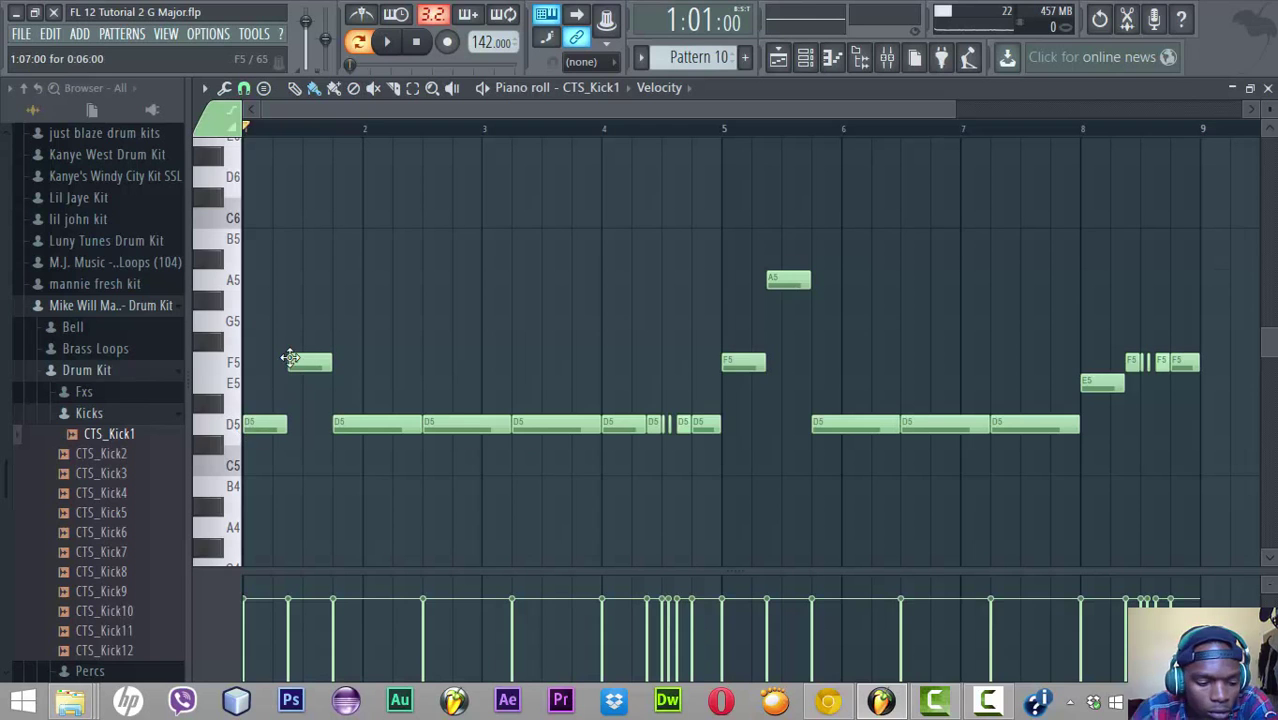
key(ctrl+z)
drag(288, 358, 311, 434)
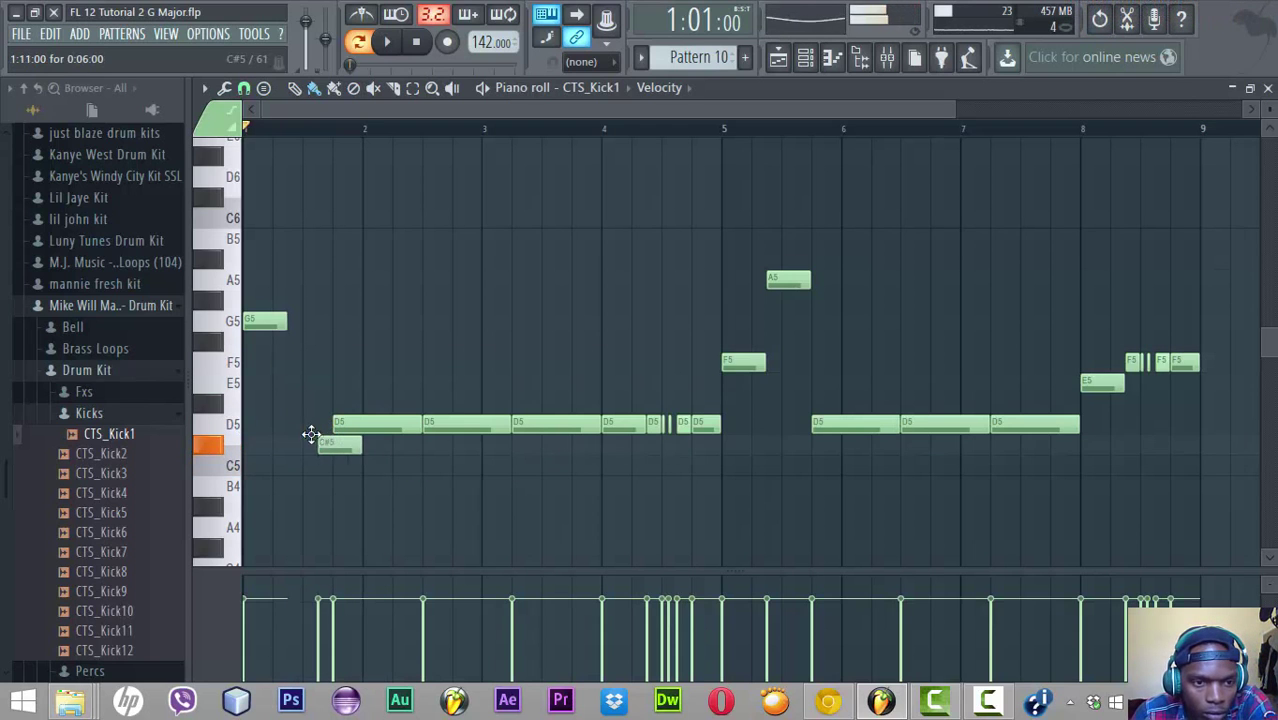
key(ctrl+z)
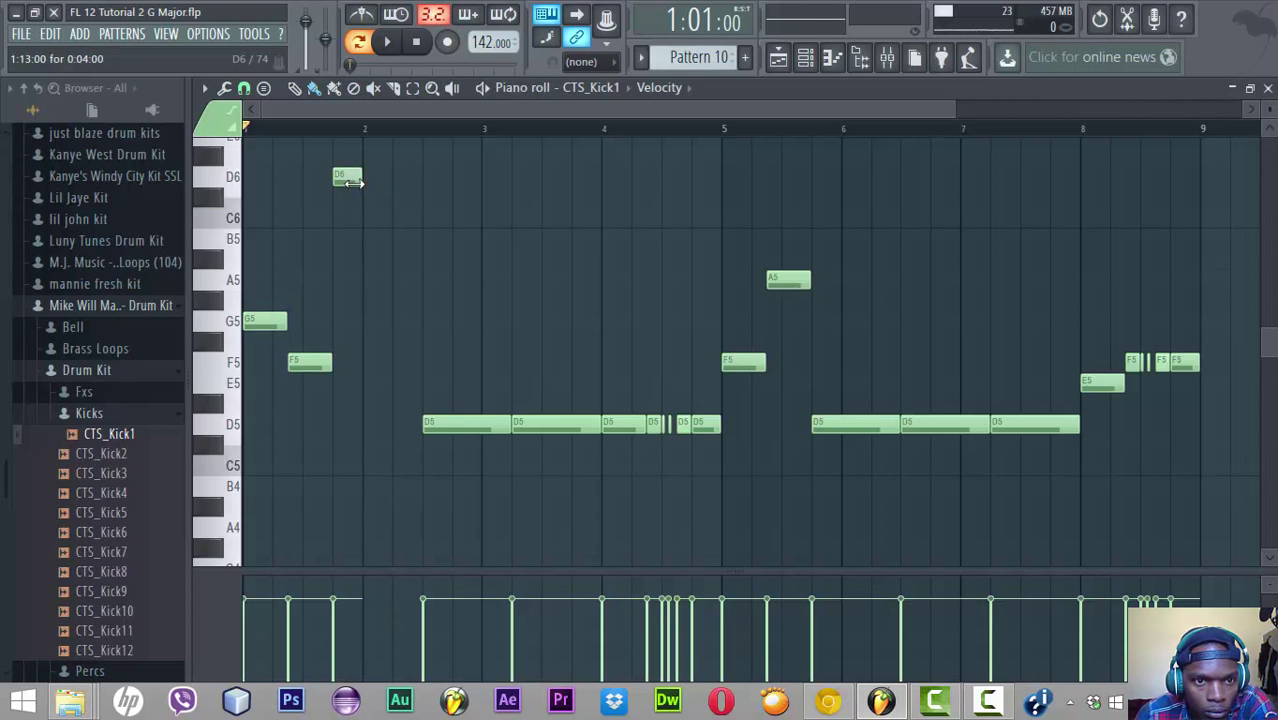
Raise the D5 note late in bar 1 to D6, shorten it to two steps and play the result
key(space)
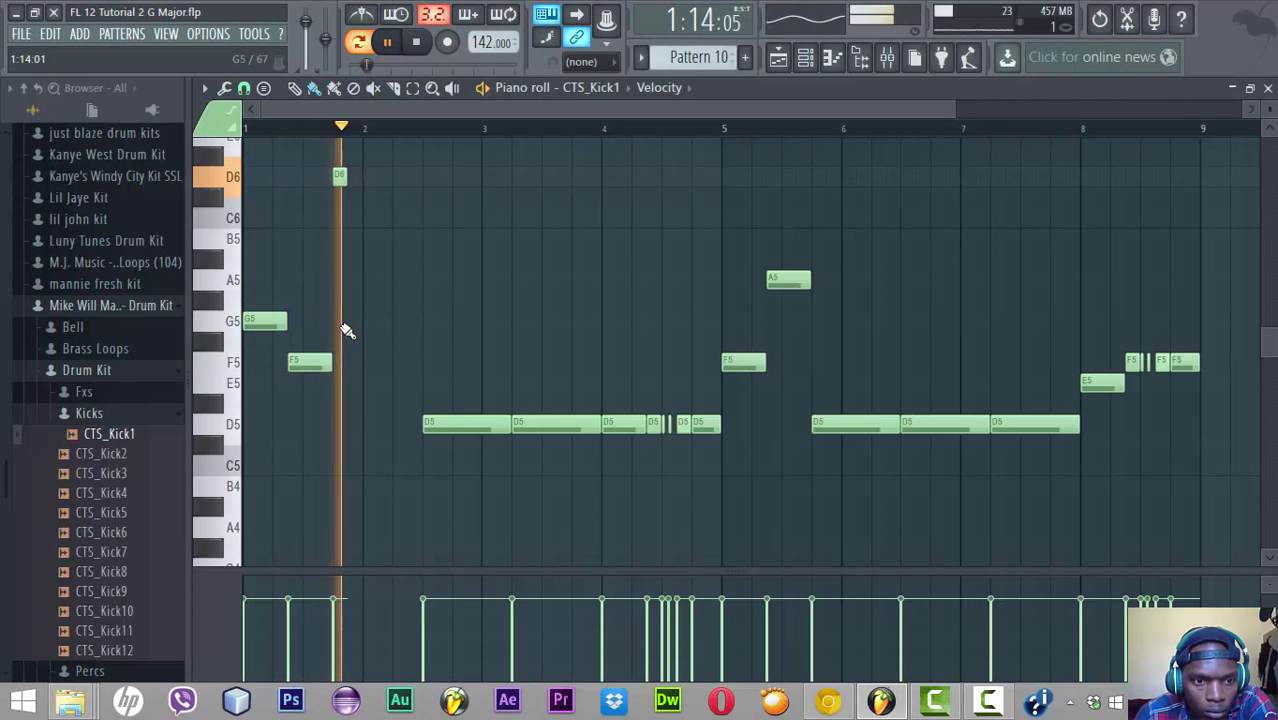
key(space)
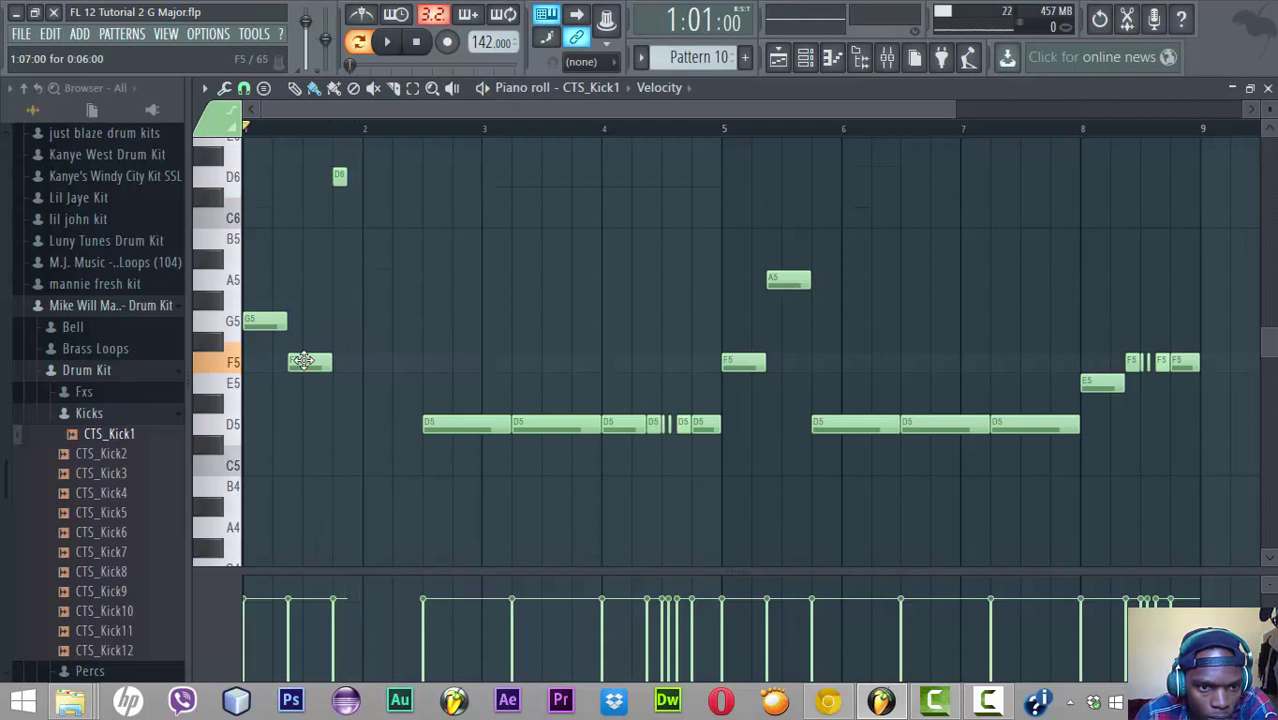
Try the F5 note in bar 1 two steps earlier and a shorter opening G5 note during playback, then restore both
key(space)
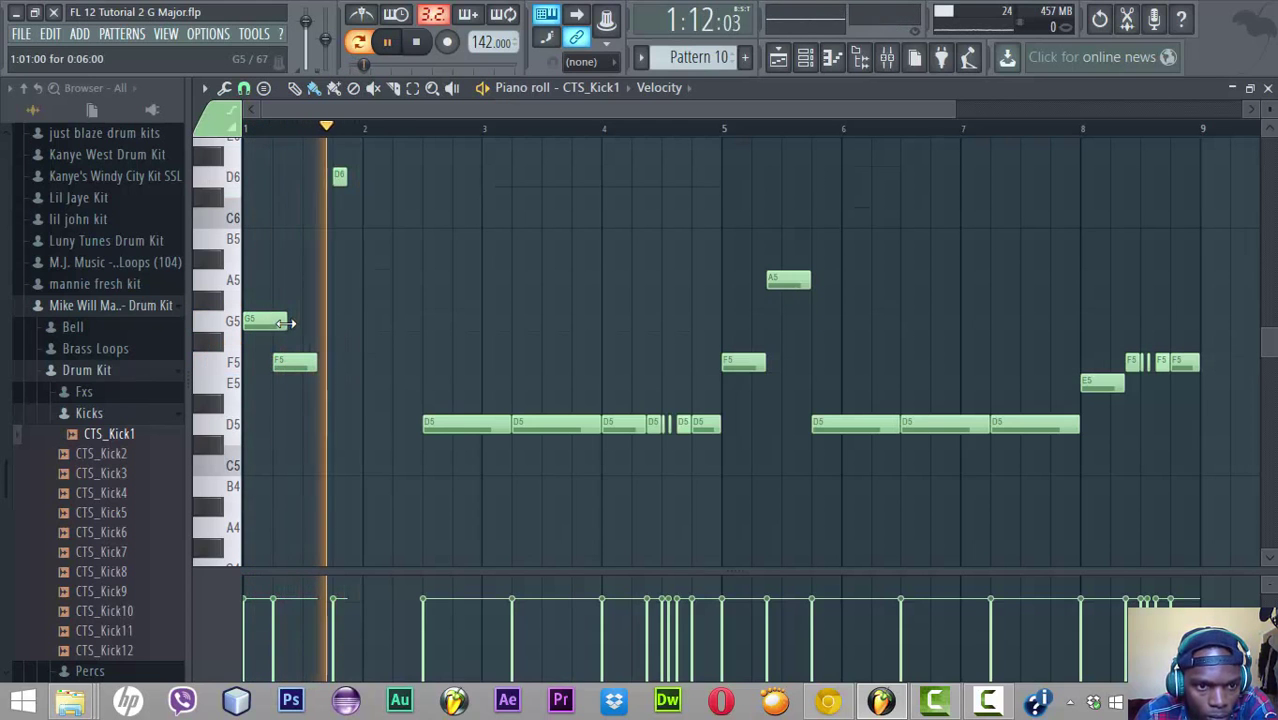
drag(286, 321, 305, 360)
key(space)
key(space)
key(space)
key(space)
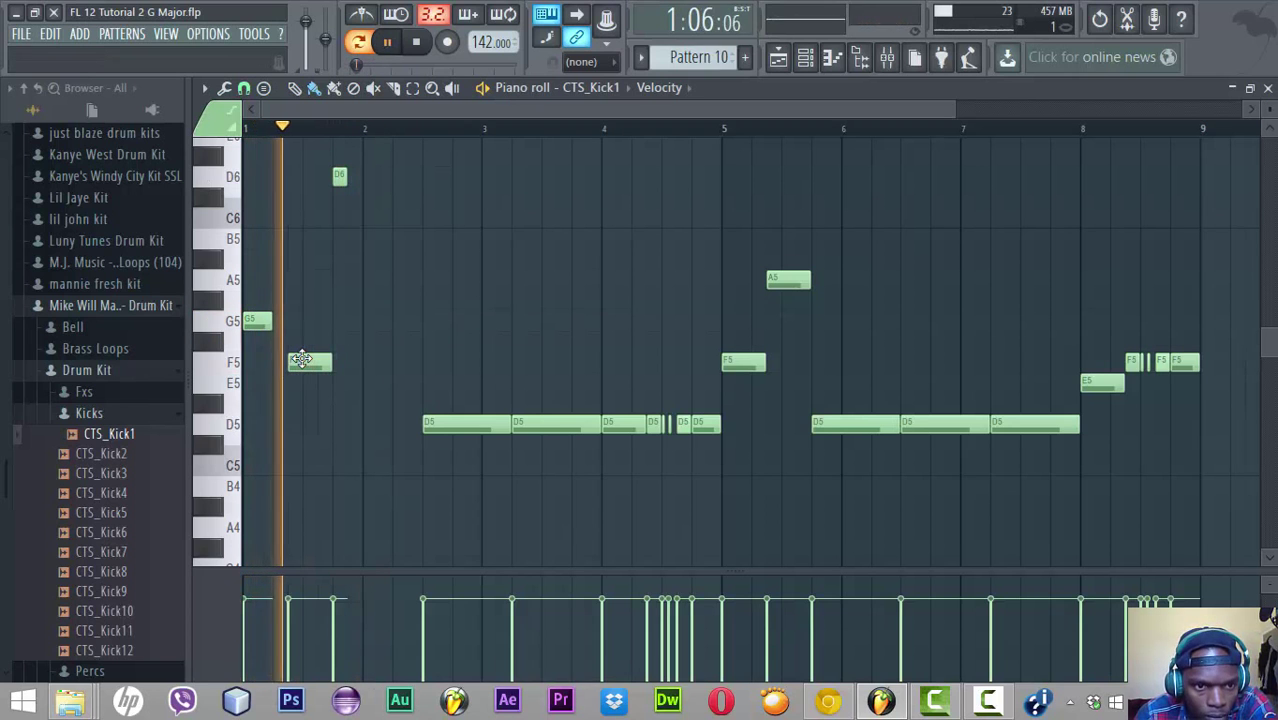
drag(264, 320, 278, 320)
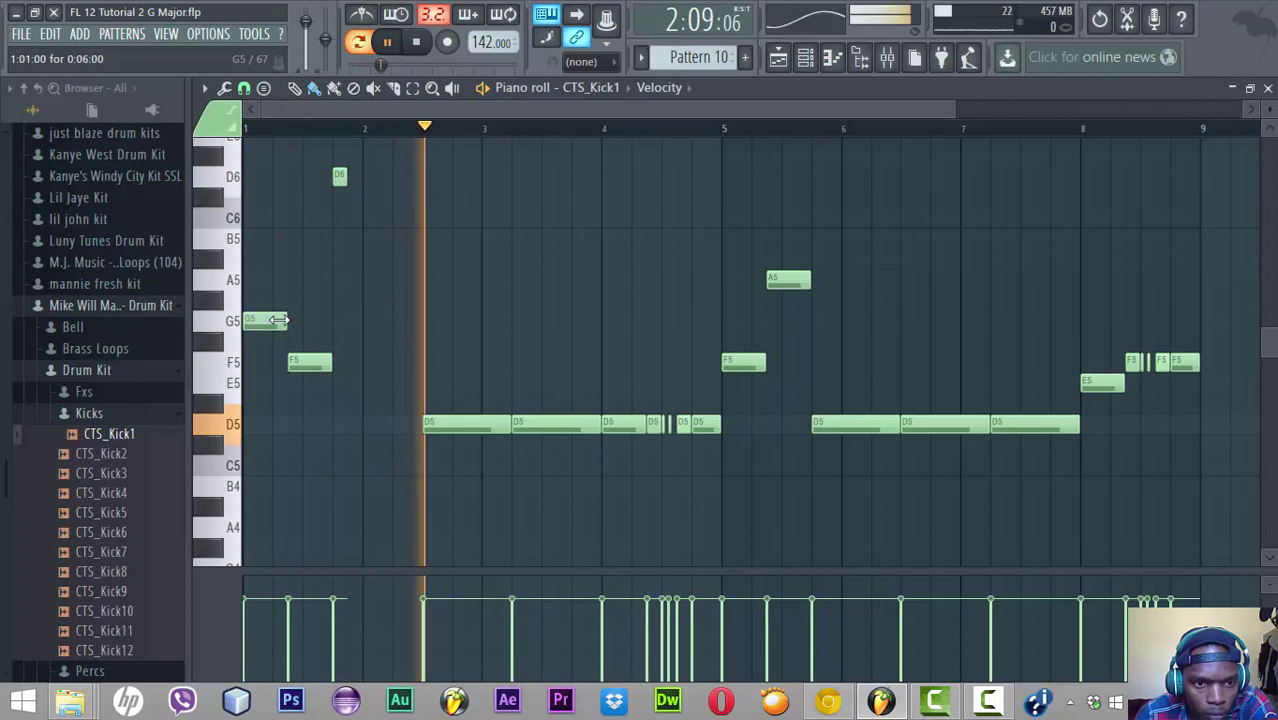
Lengthen the D6 note in bar 1 to four steps, fill the first half of bar 2 with two four-step D5 notes and play the result
key(space)
key(space)
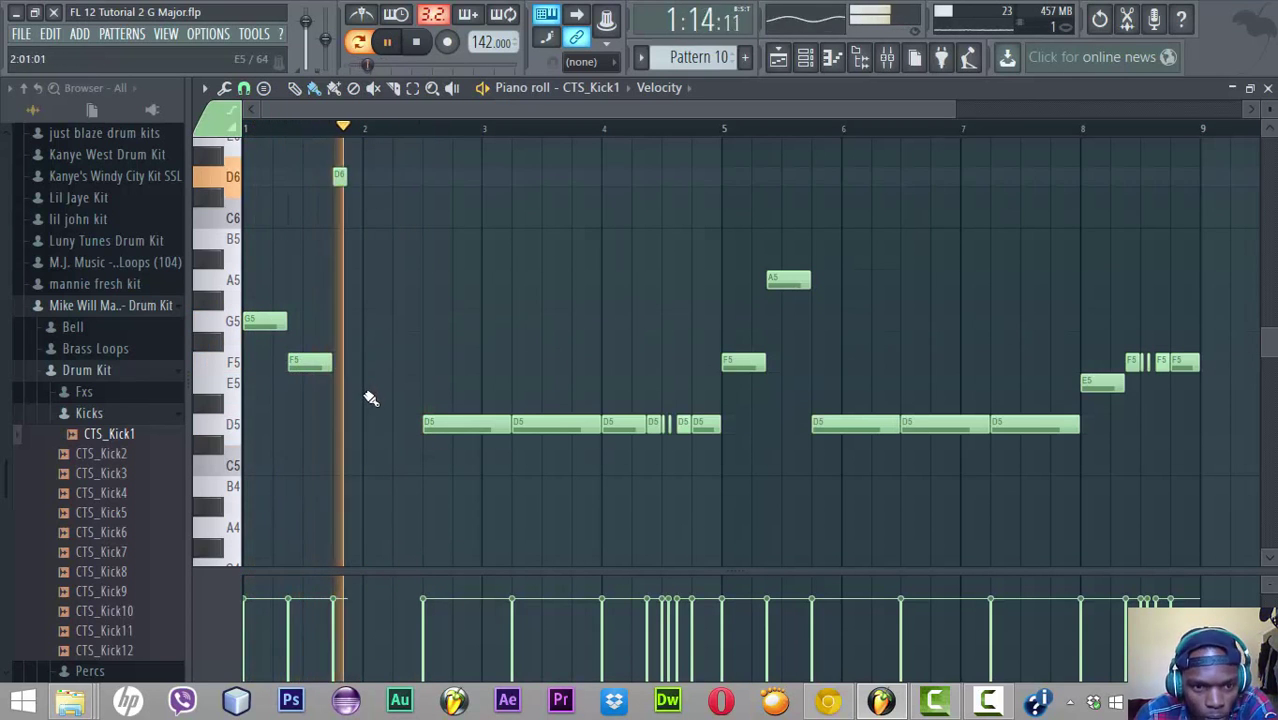
key(space)
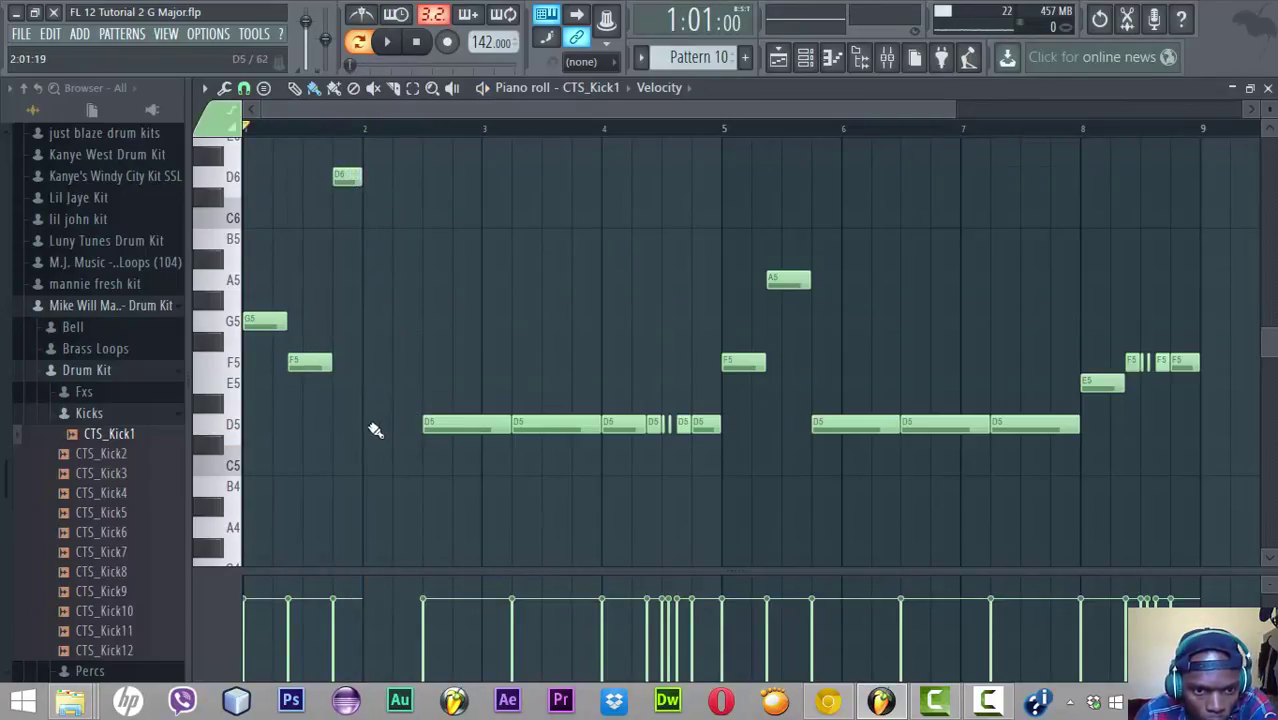
key(space)
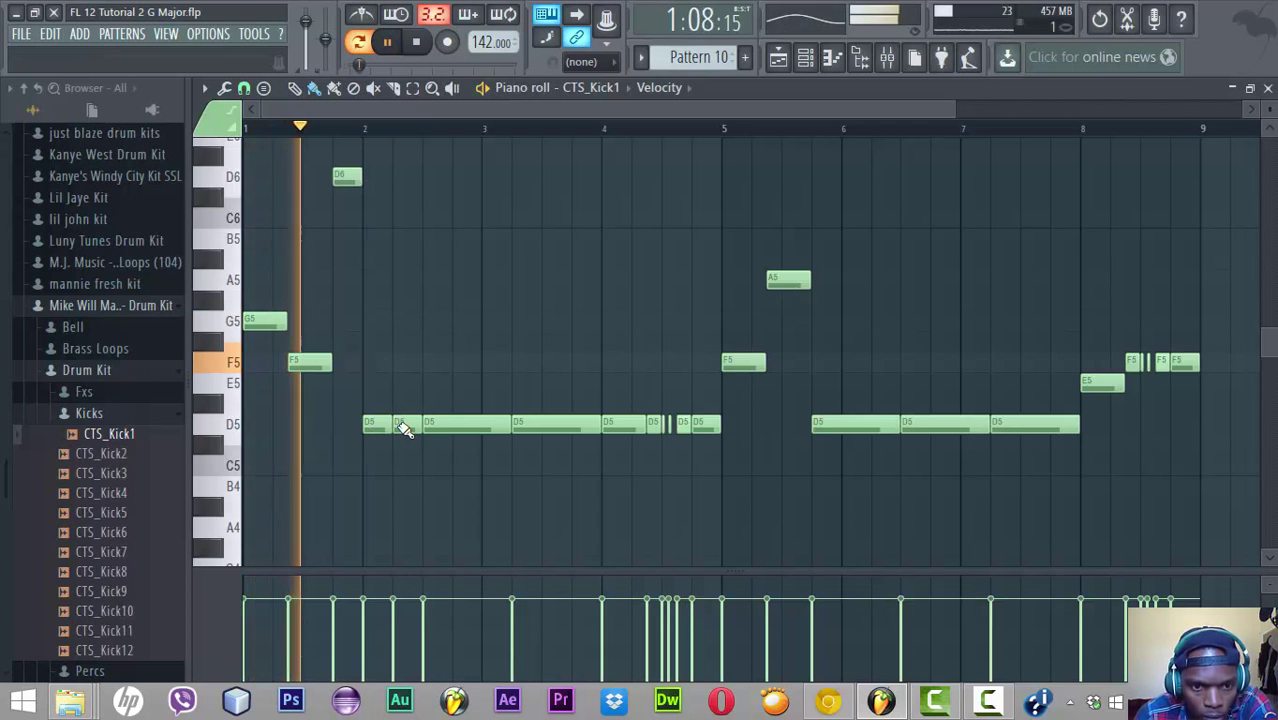
key(space)
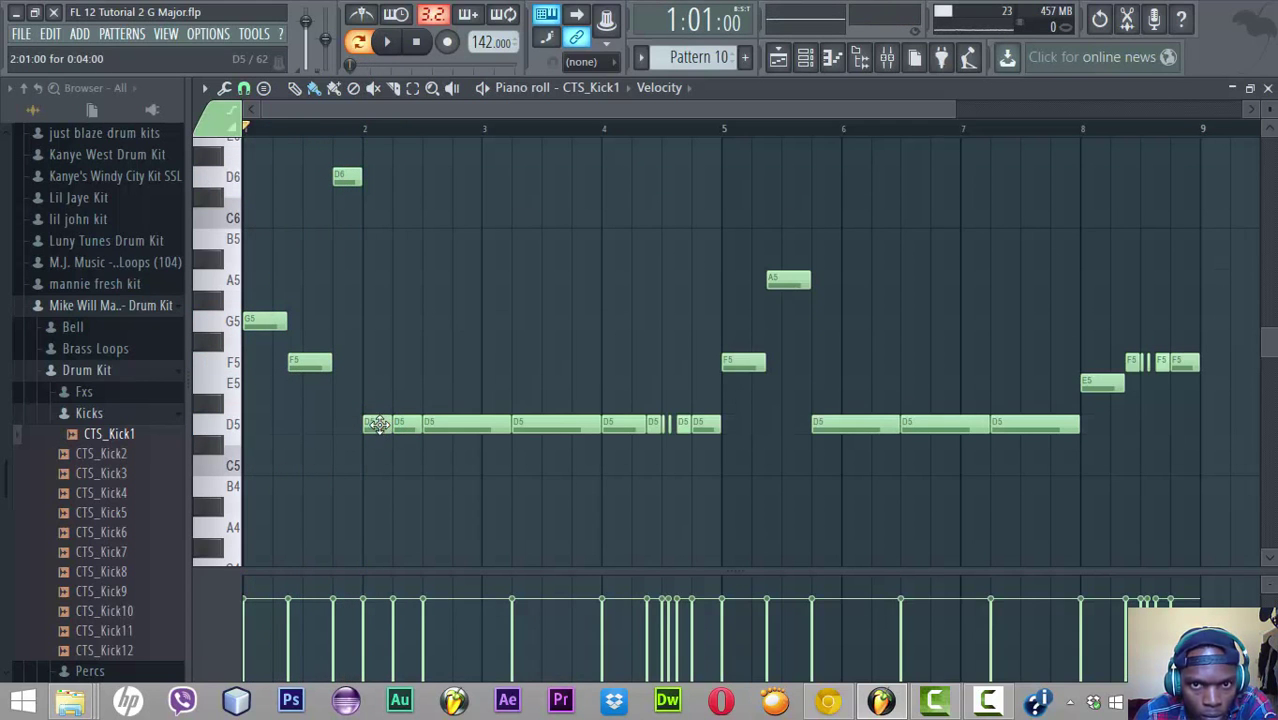
Place a Pattern 10 clip at bar 1 of Track 11 in the playlist and play it with the full song
click(778, 59)
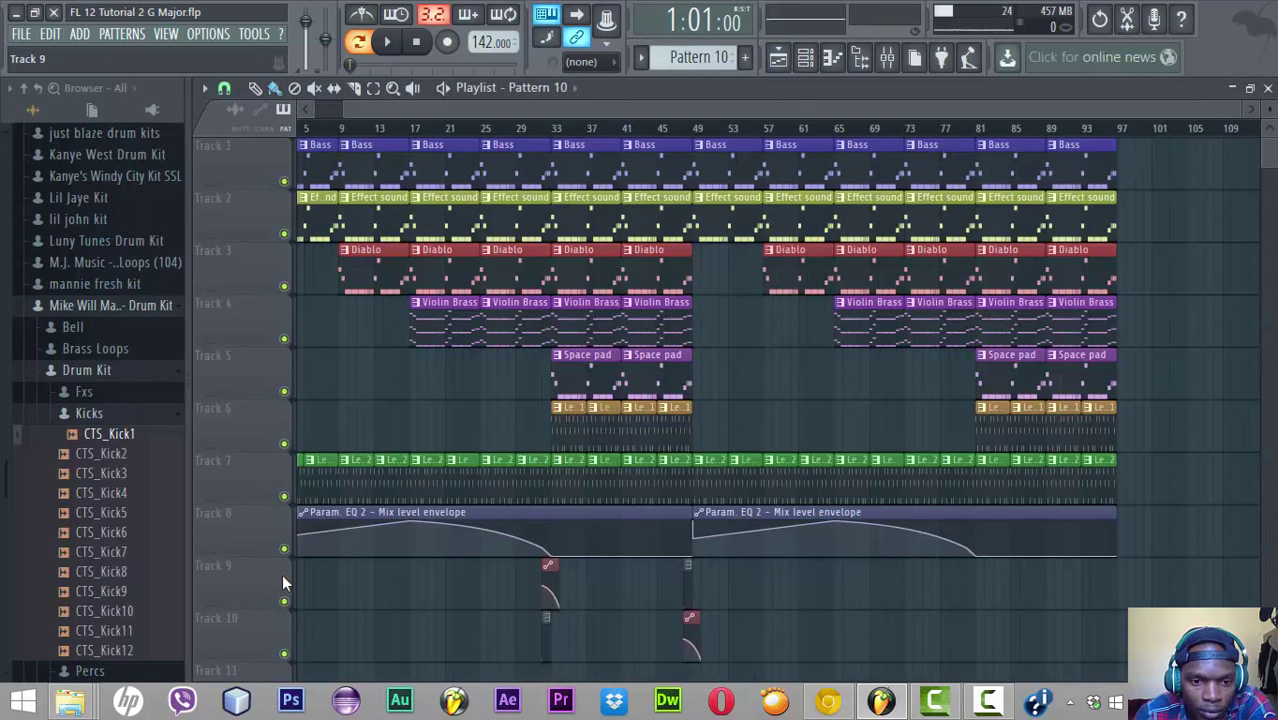
scroll(308, 640, down, 5)
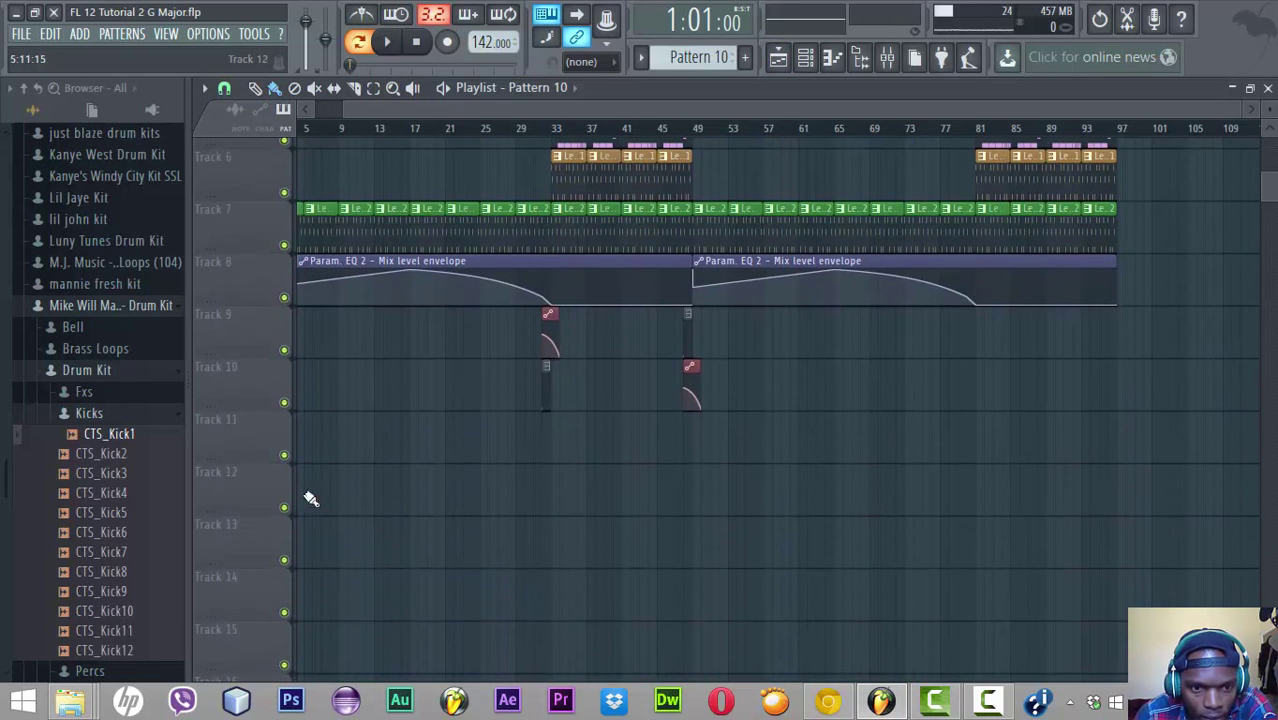
click(305, 450)
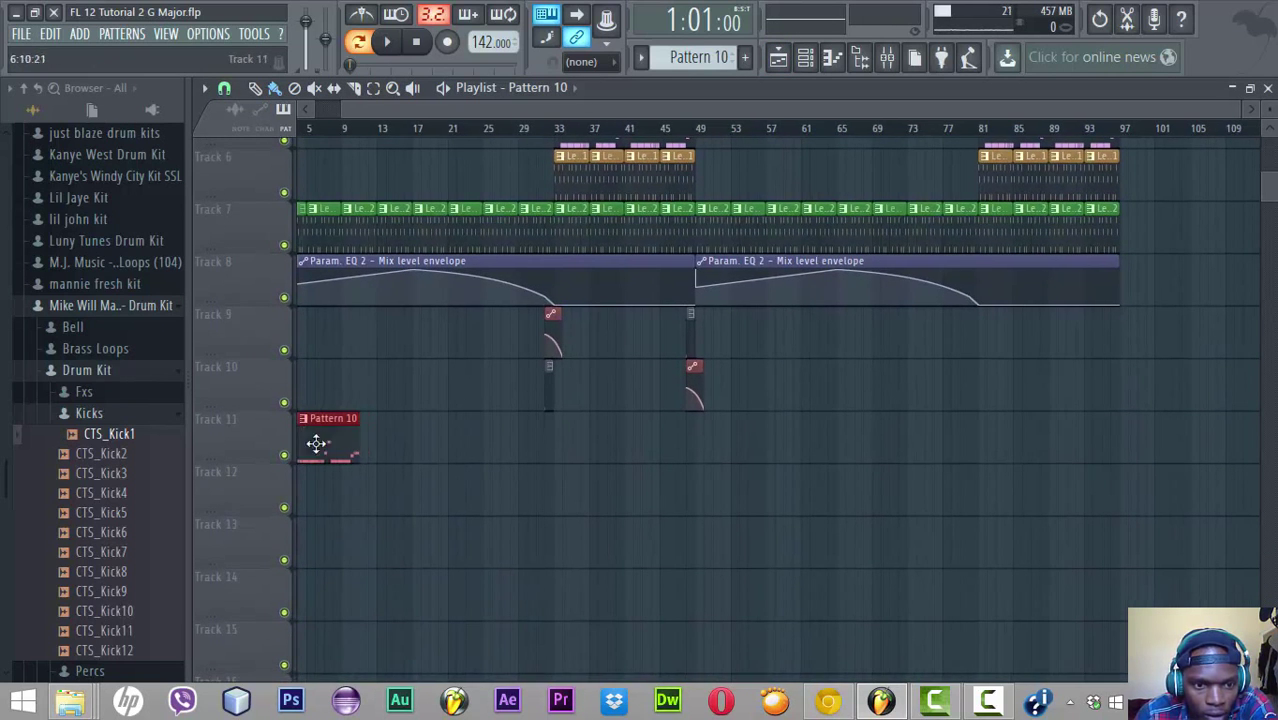
scroll(285, 444, left, 2)
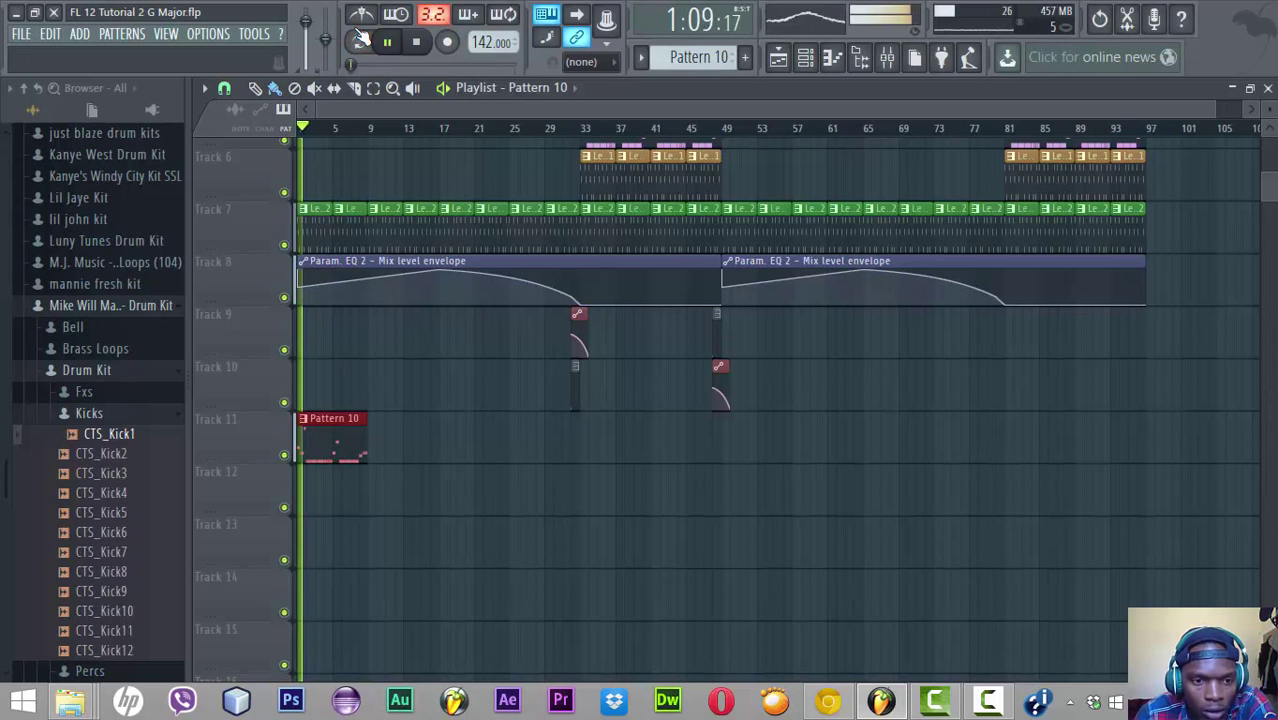
Reopen Pattern 10's kick notes, delete the long D5 in mid-bar 2 and move the short D5 before it two steps later
double_click(314, 447)
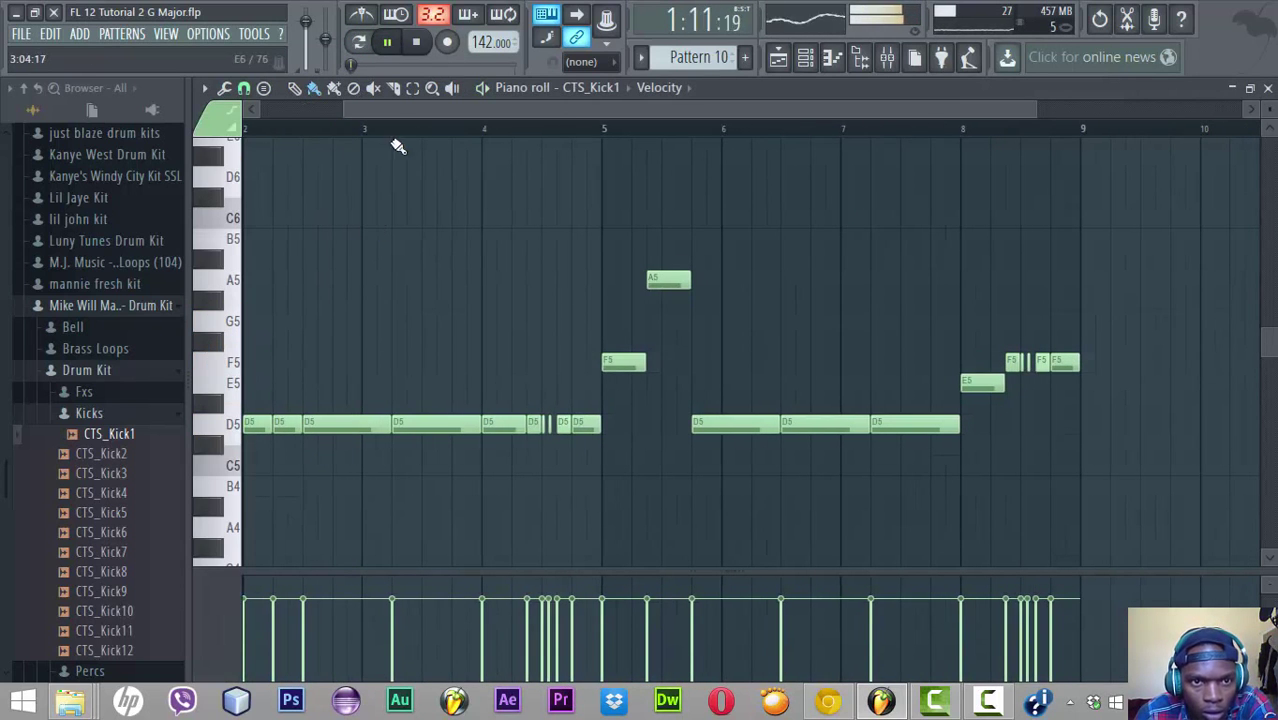
key(space)
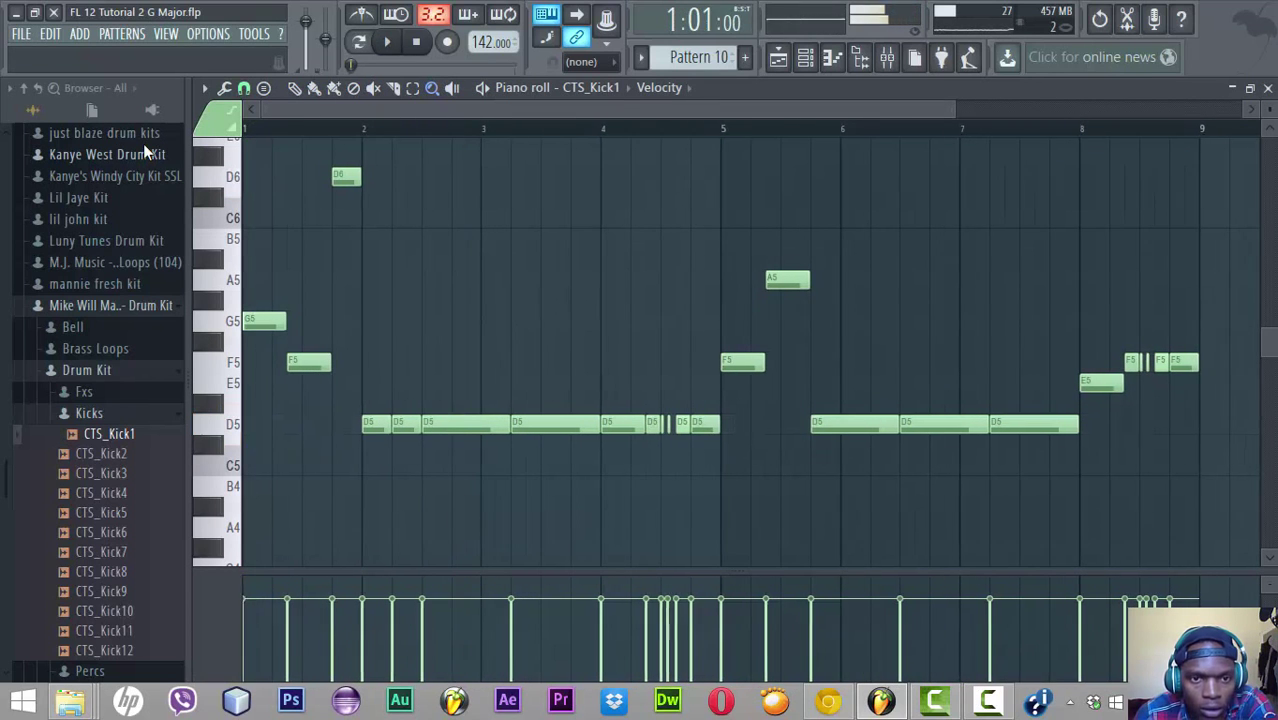
key(space)
scroll(456, 430, up, 2)
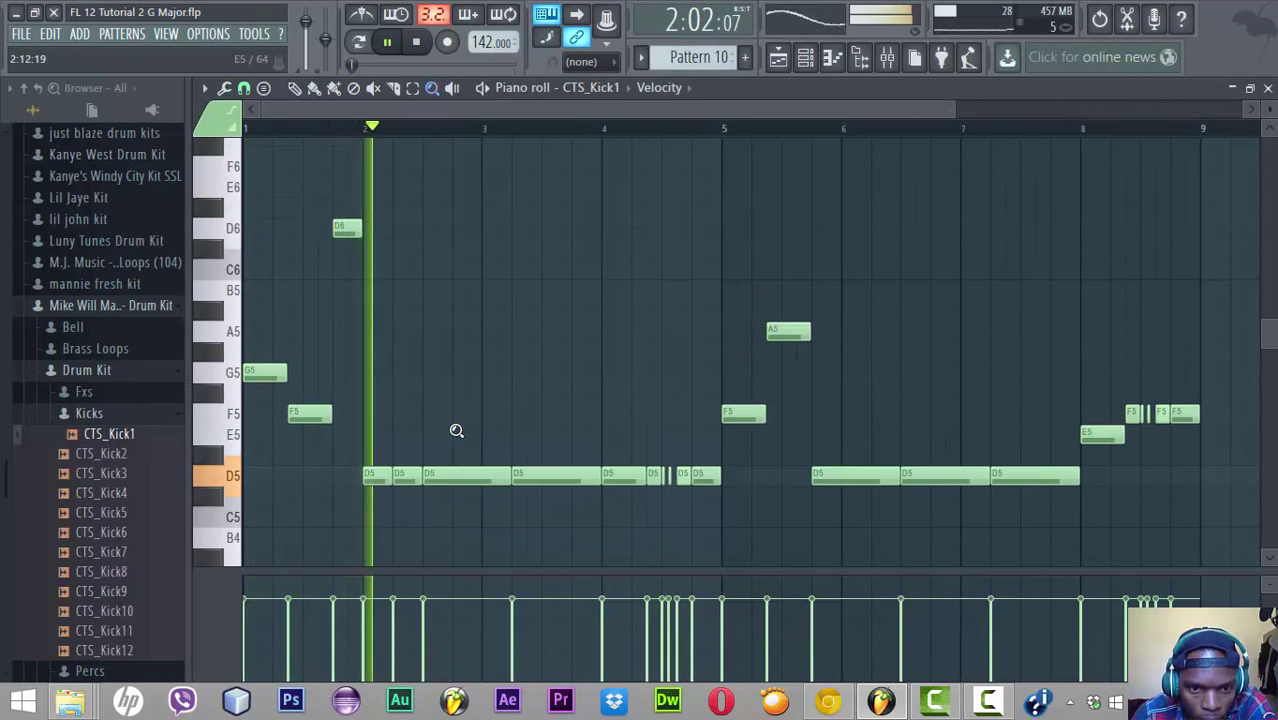
key(space)
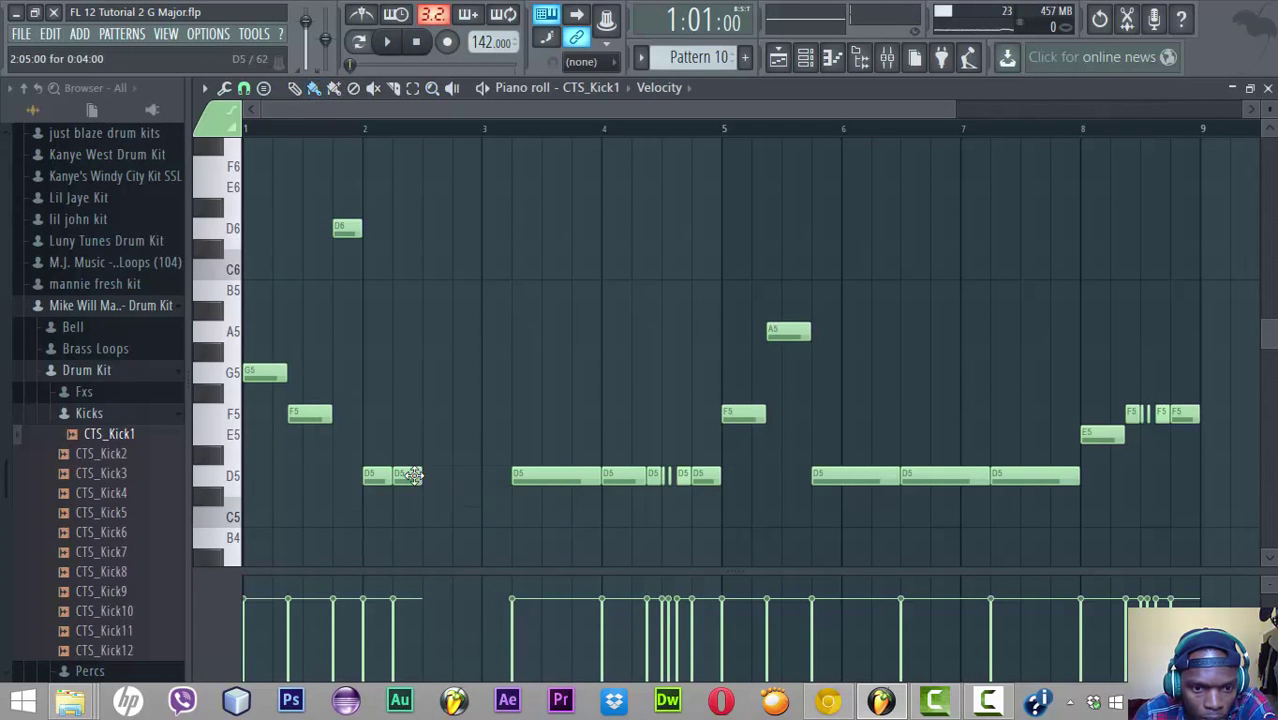
drag(413, 475, 428, 475)
key(space)
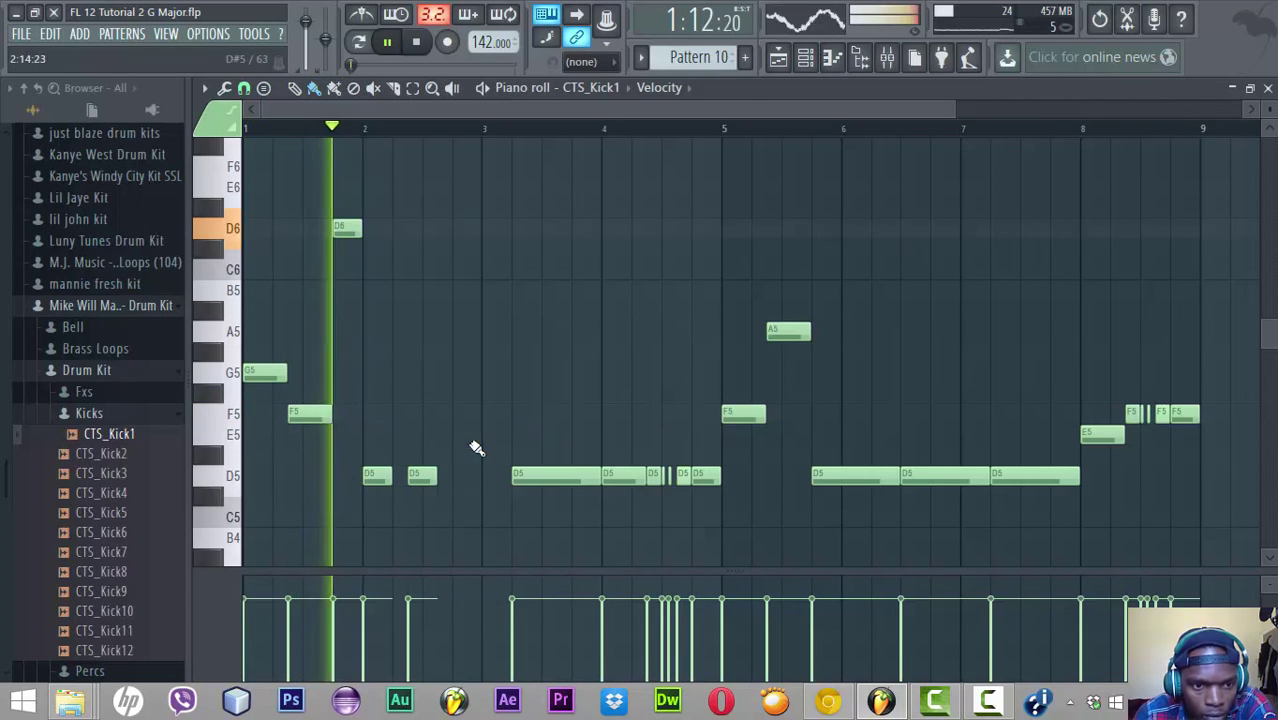
key(space)
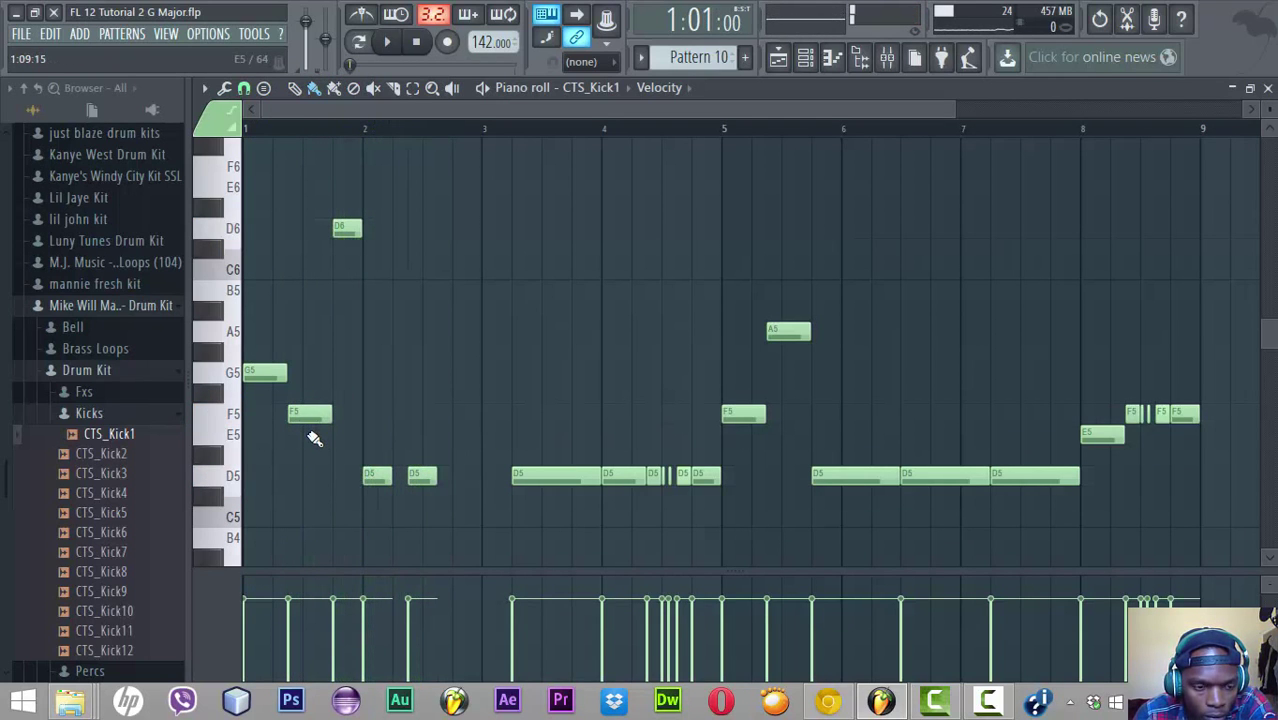
Lower all the kick notes in bars 1 and 2 to C5 and play the result
drag(263, 381, 258, 514)
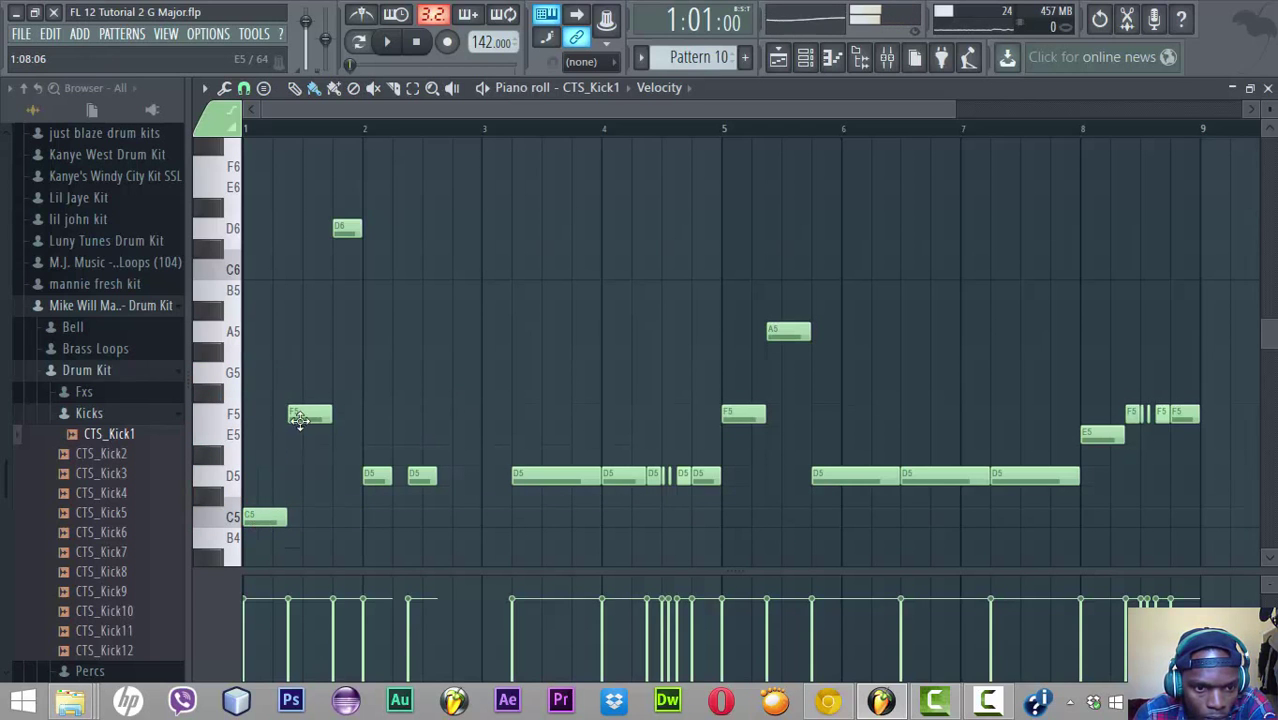
drag(300, 434, 296, 537)
key(space)
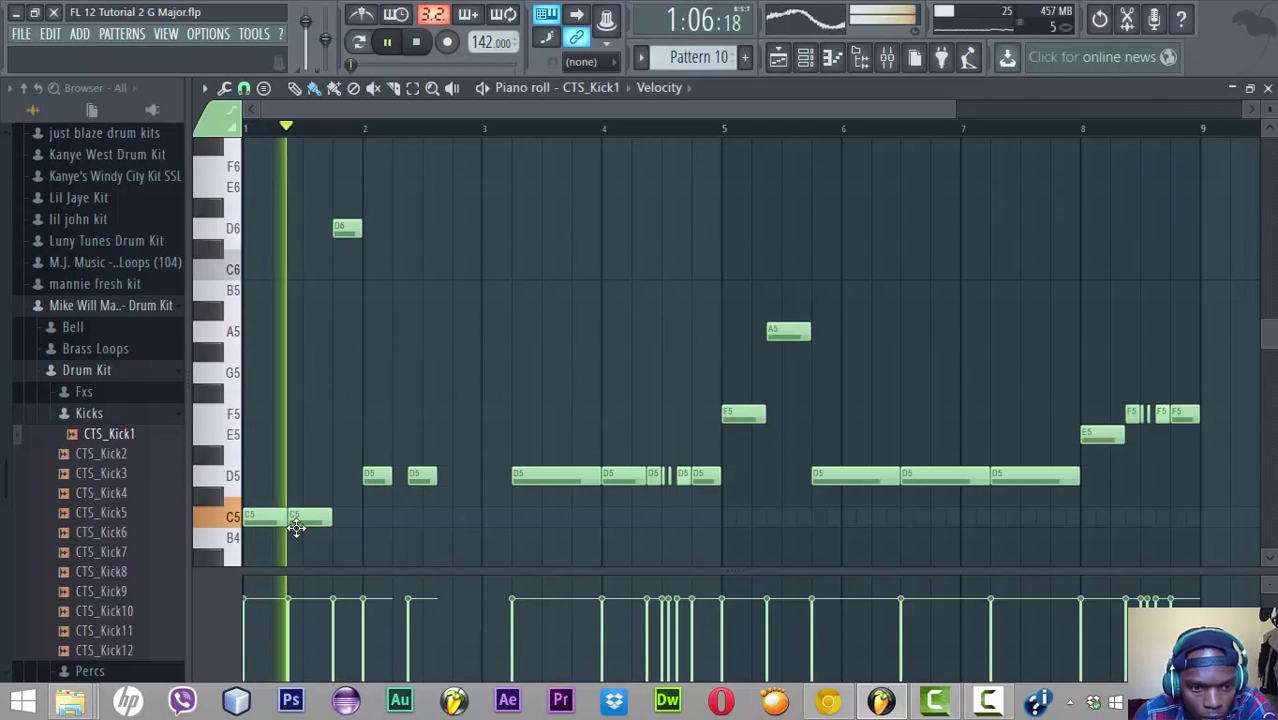
key(space)
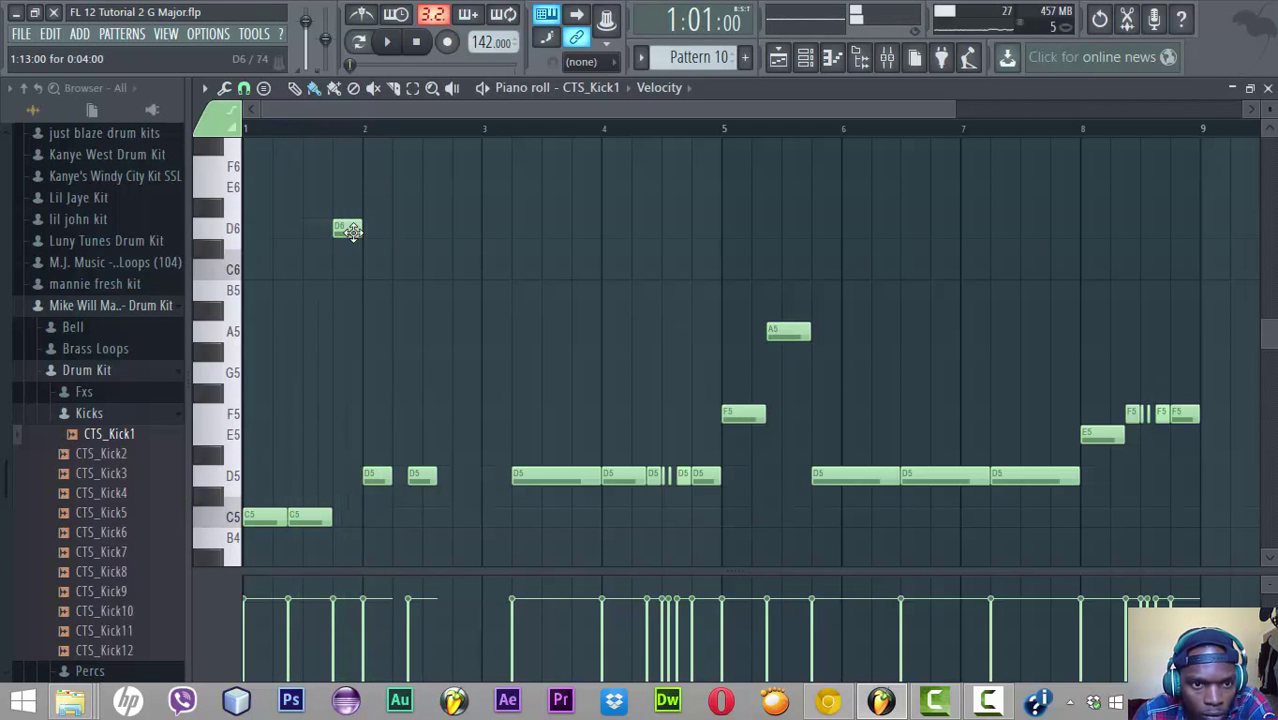
drag(350, 232, 349, 525)
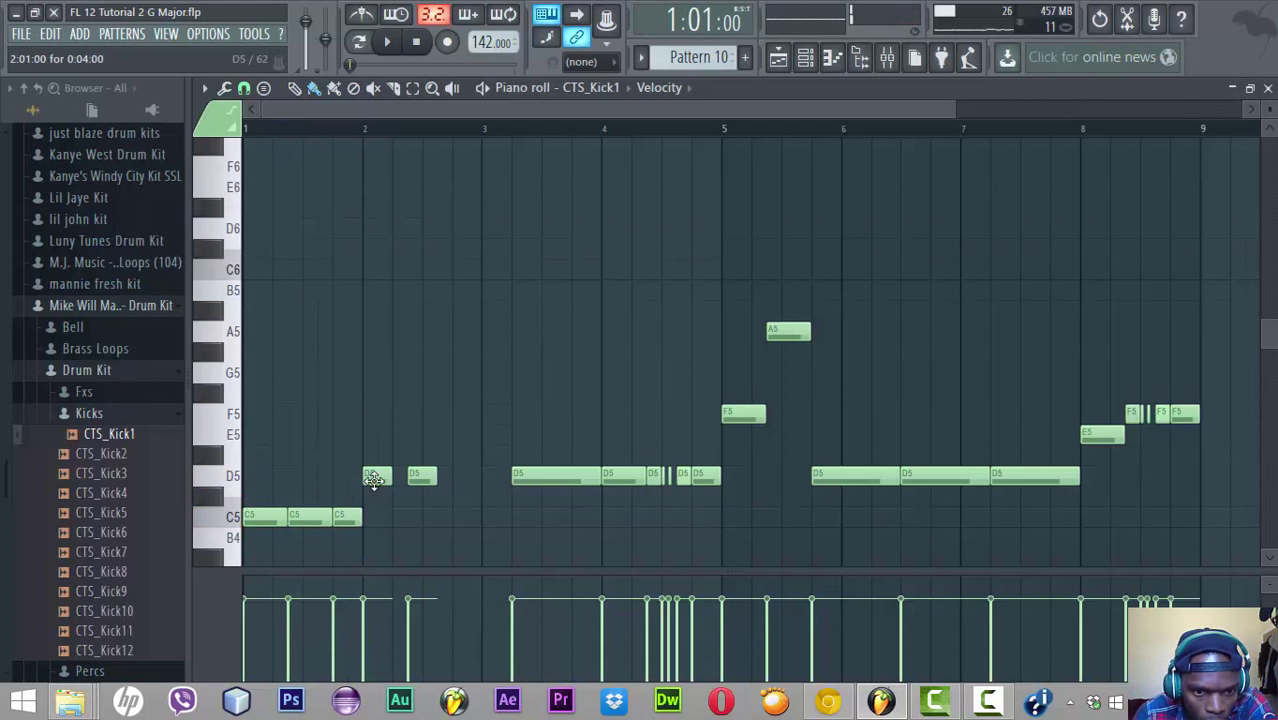
drag(377, 478, 379, 522)
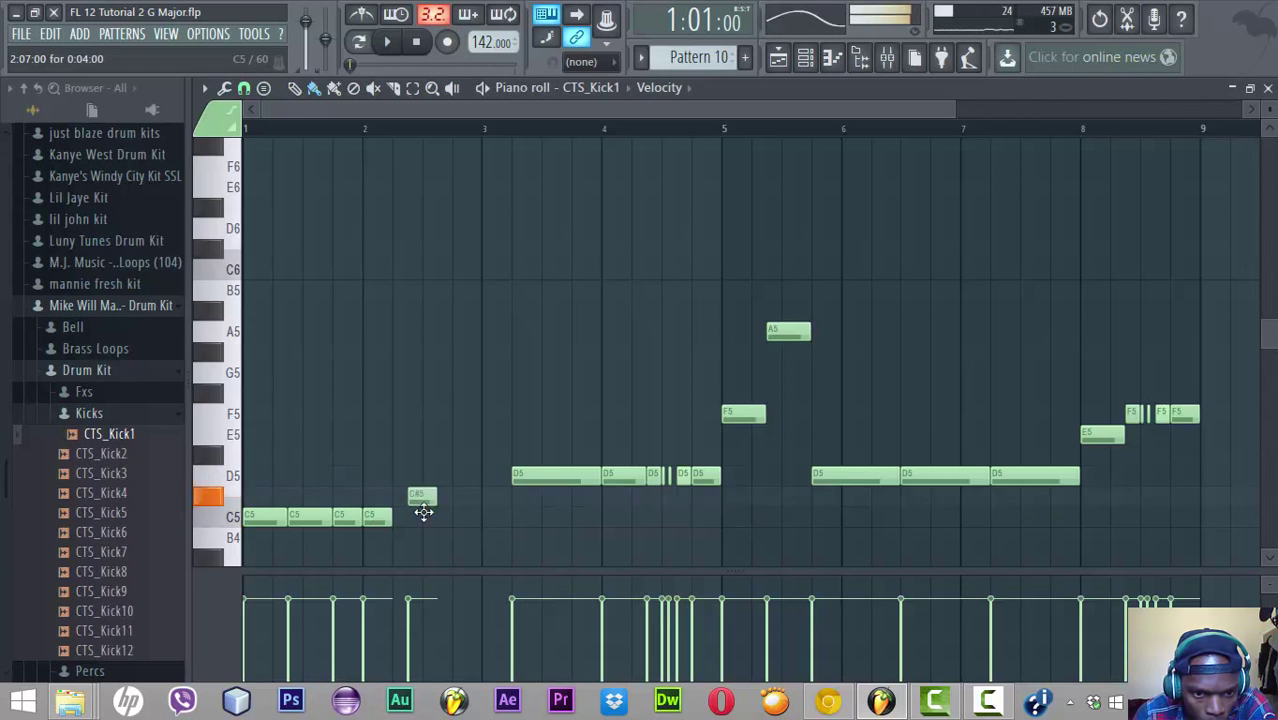
key(space)
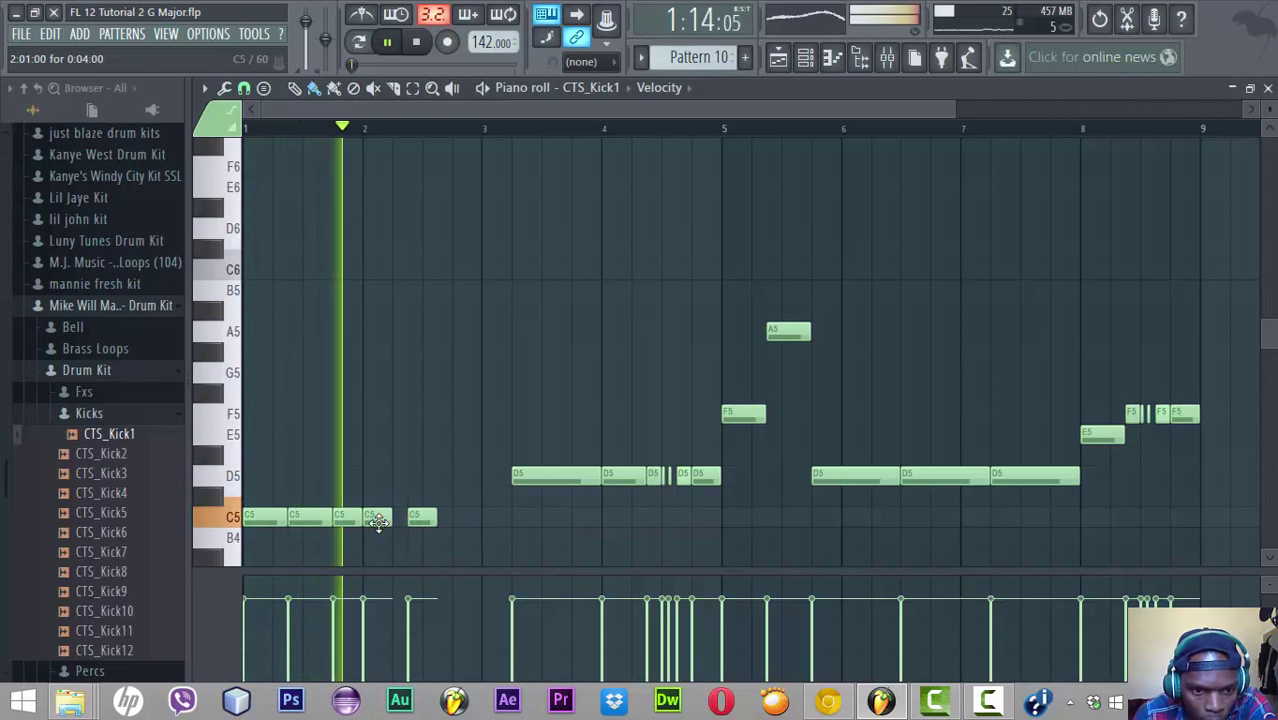
Delete the C5 at the start of bar 2 and build a run of three two-step C5 notes from step 7
right_click(379, 522)
mouse_move(419, 517)
mouse_down()
mouse_move(403, 518)
mouse_move(418, 518)
mouse_up()
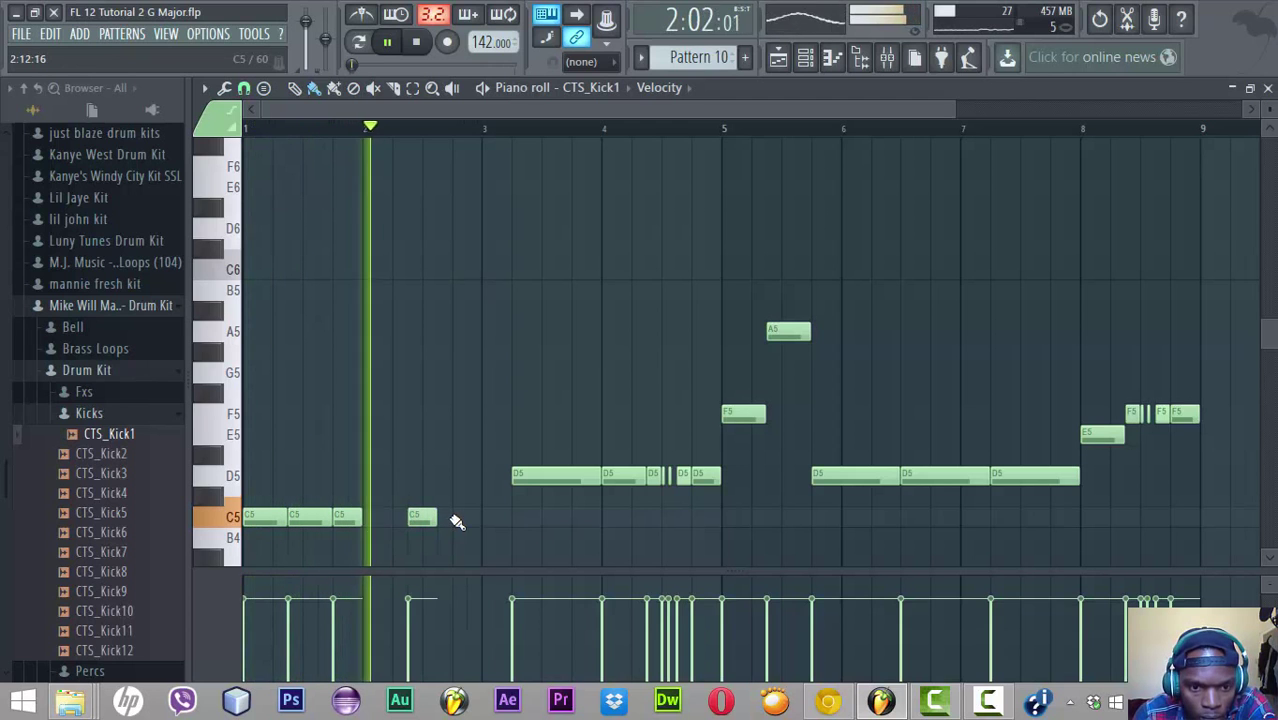
click(448, 520)
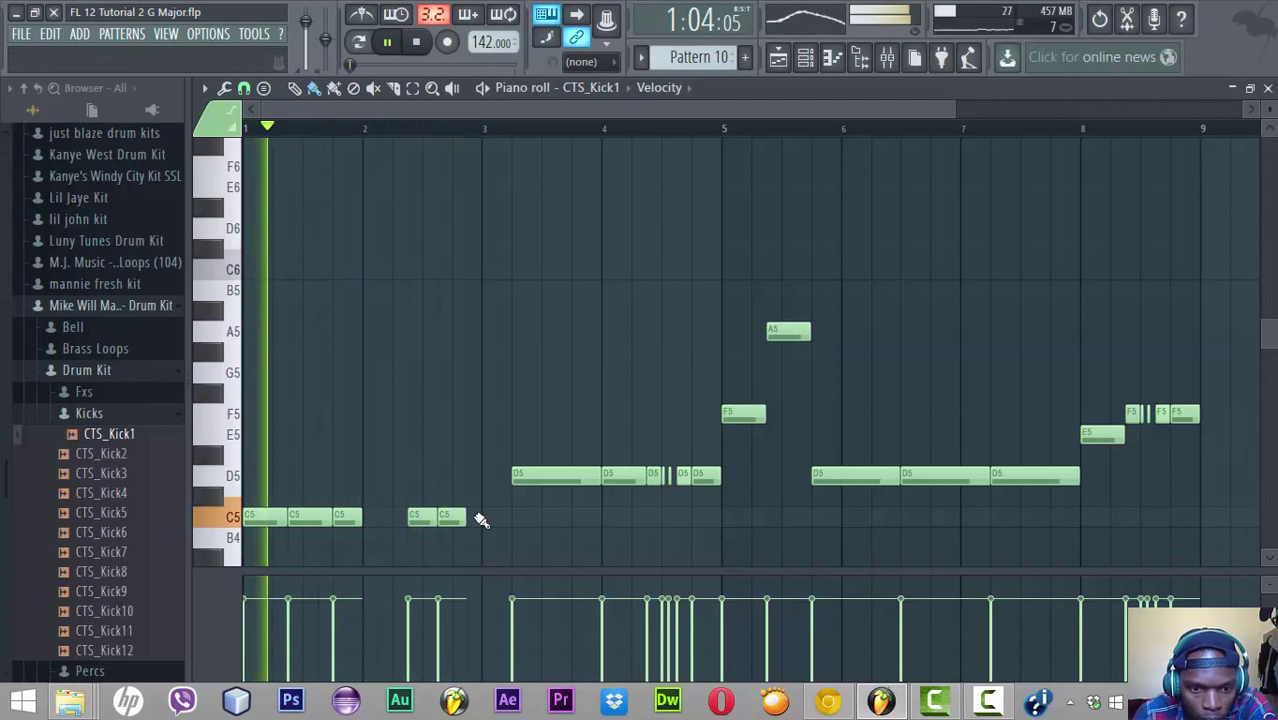
drag(437, 518, 417, 518)
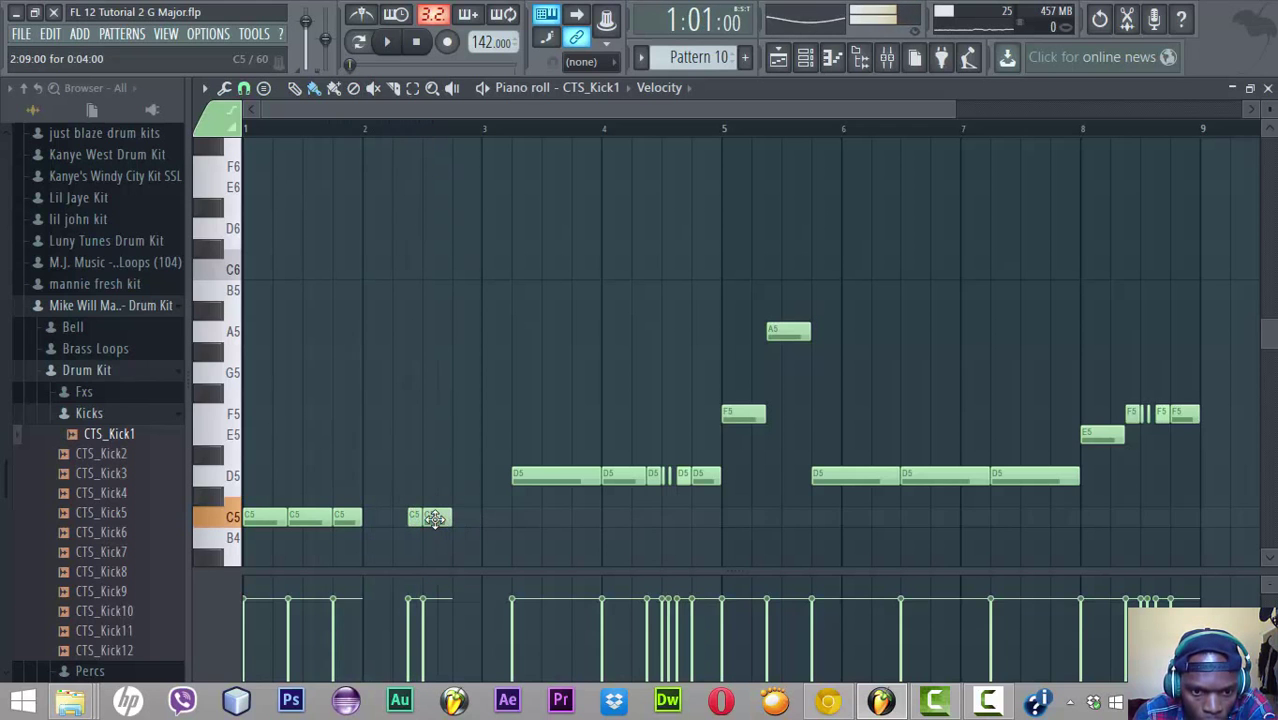
key(space)
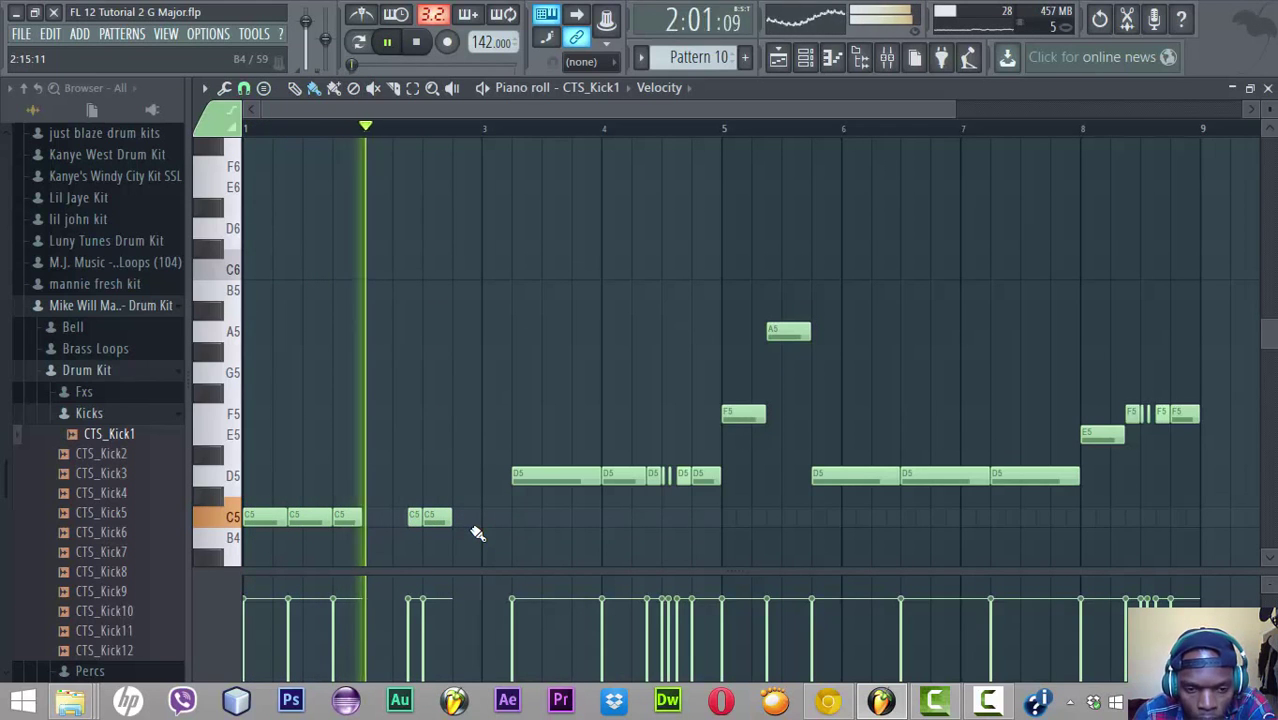
key(space)
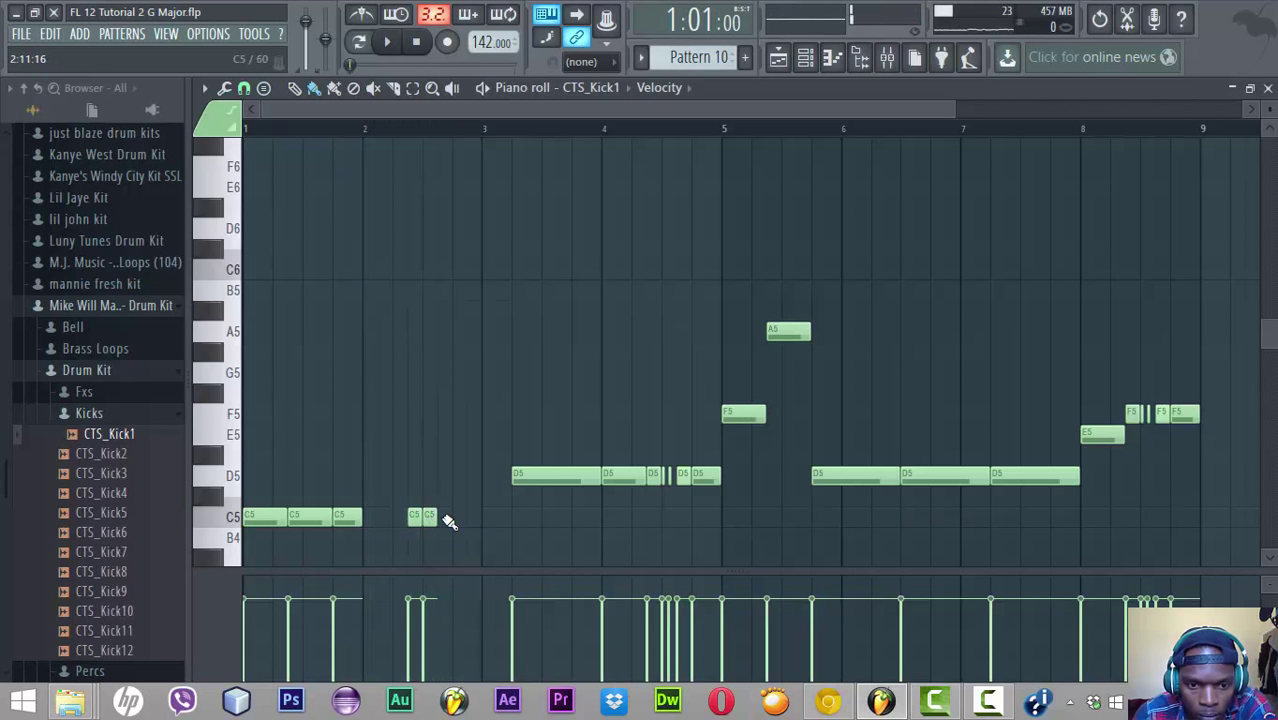
key(space)
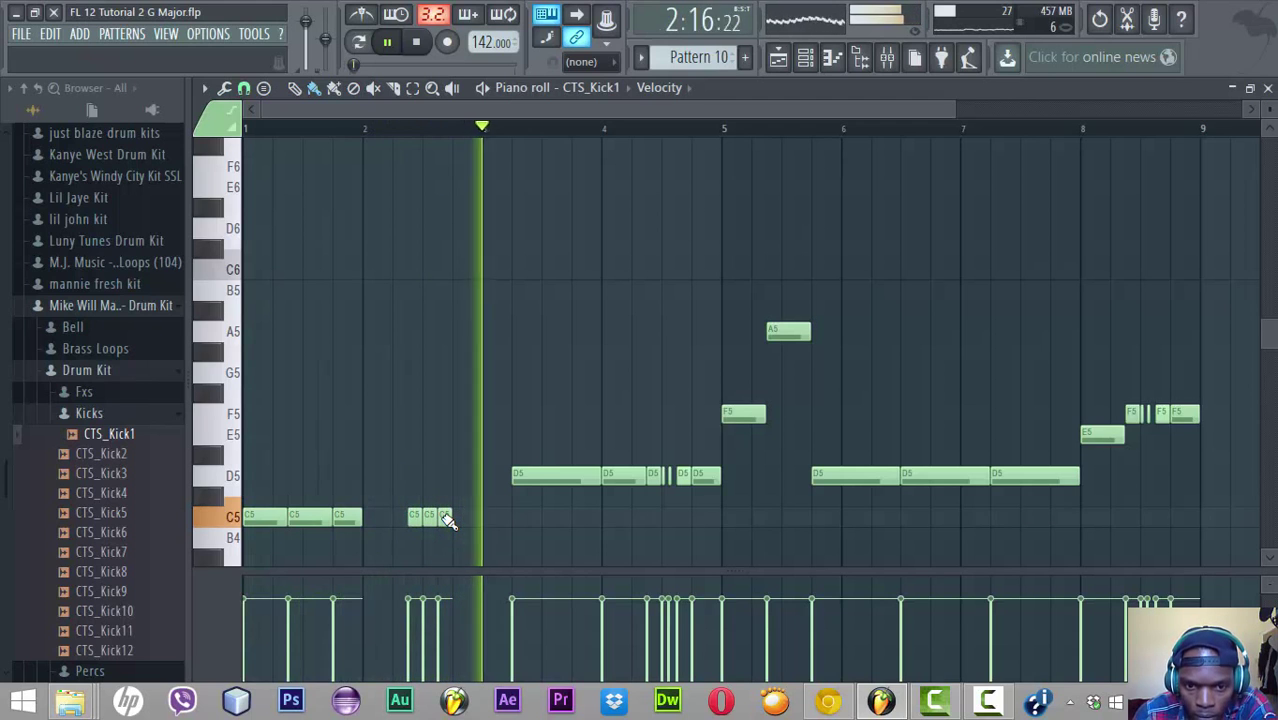
key(space)
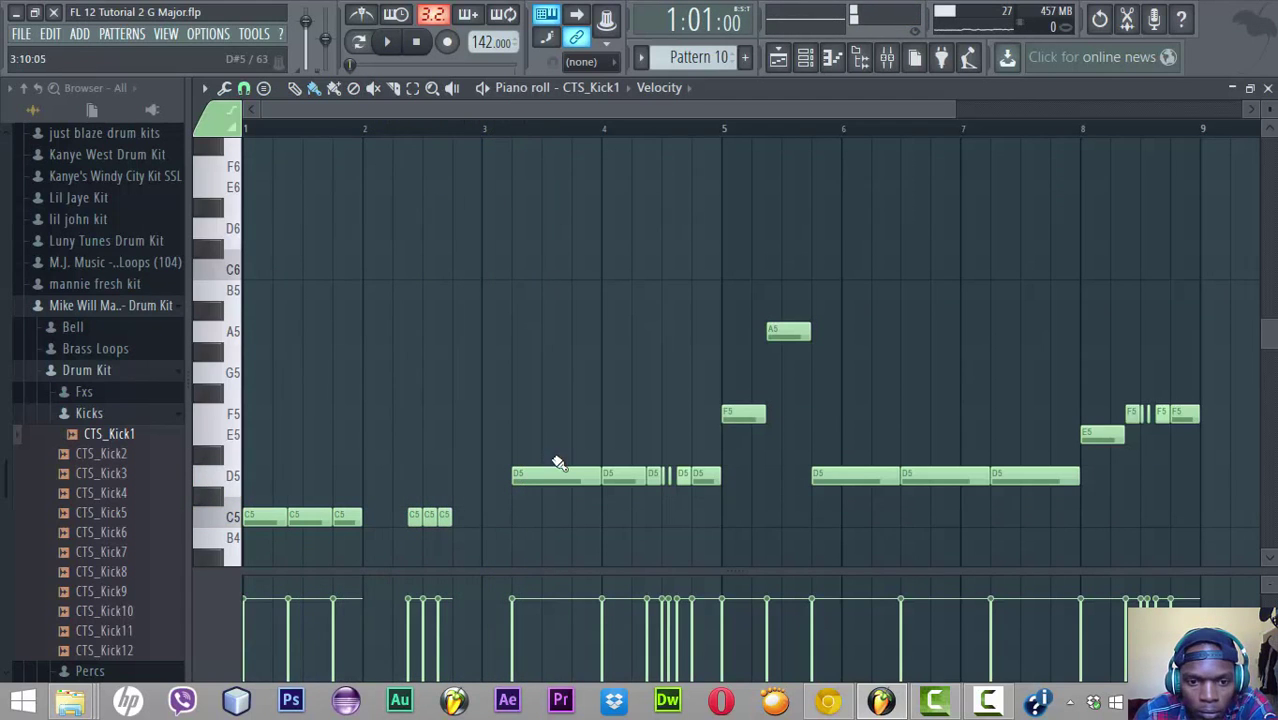
Lower the long D5 note in bar 3 to C5 and replace the D5 opening bar 4 with a two-step C5
drag(543, 474, 543, 517)
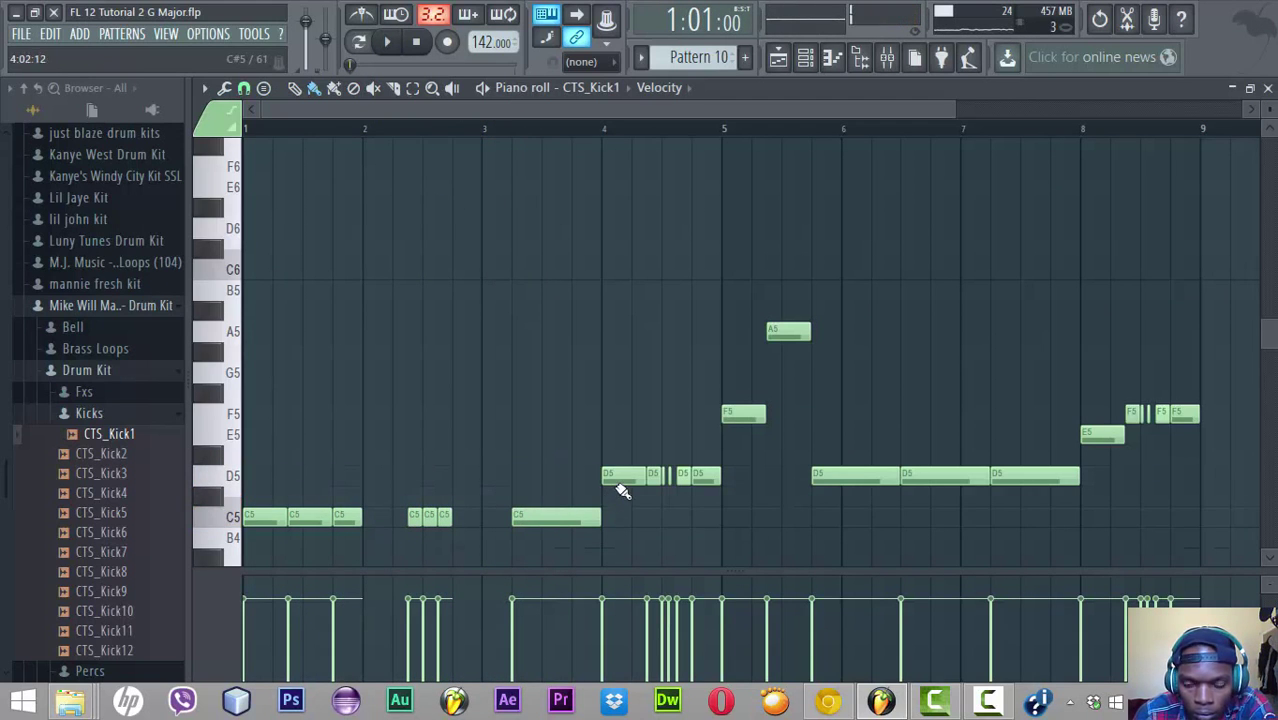
key(space)
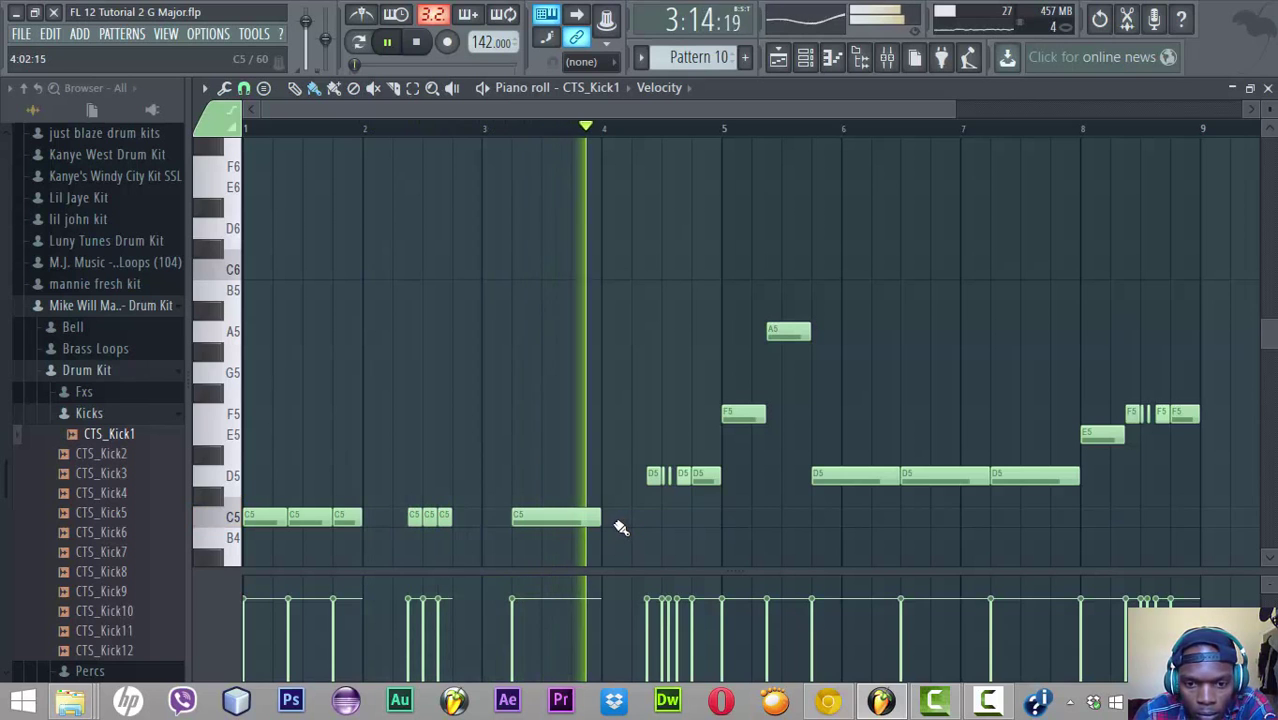
click(608, 517)
key(space)
key(space)
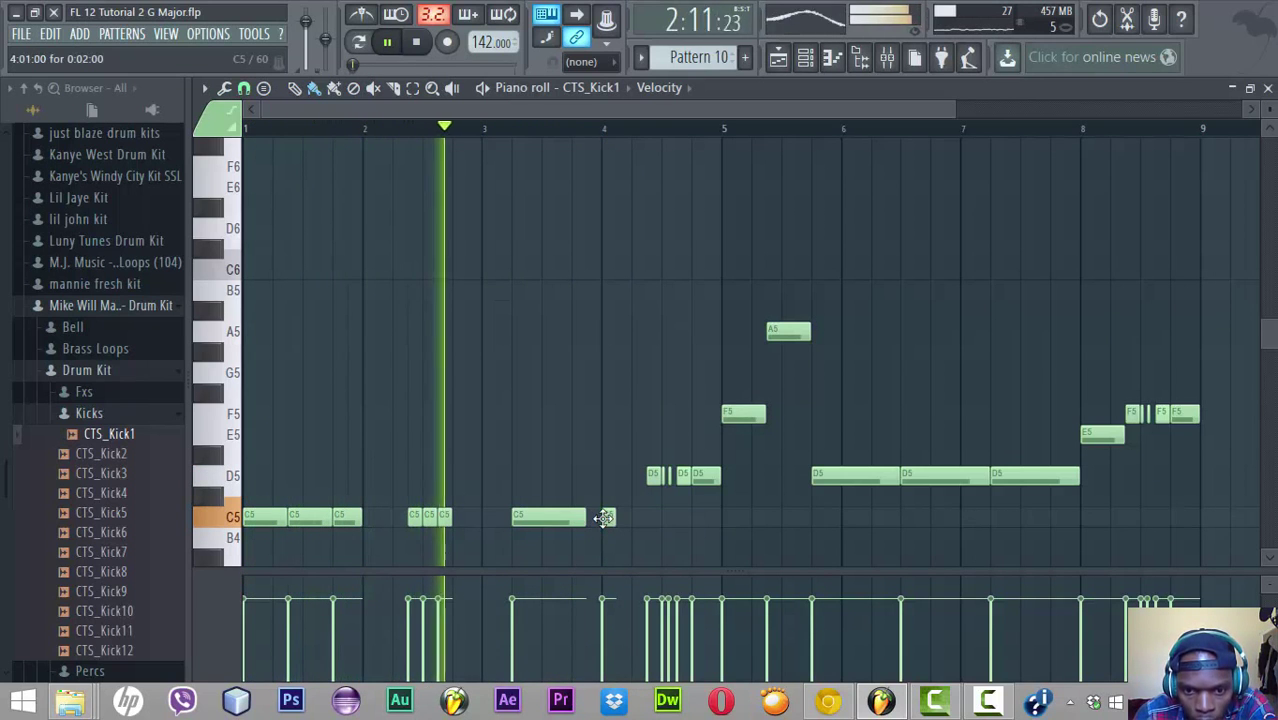
Extend the bar 4 C5 to eight steps and the bar 3 C5 to bar 4, deleting the short D5 at bar 4 step 7
drag(585, 519, 645, 518)
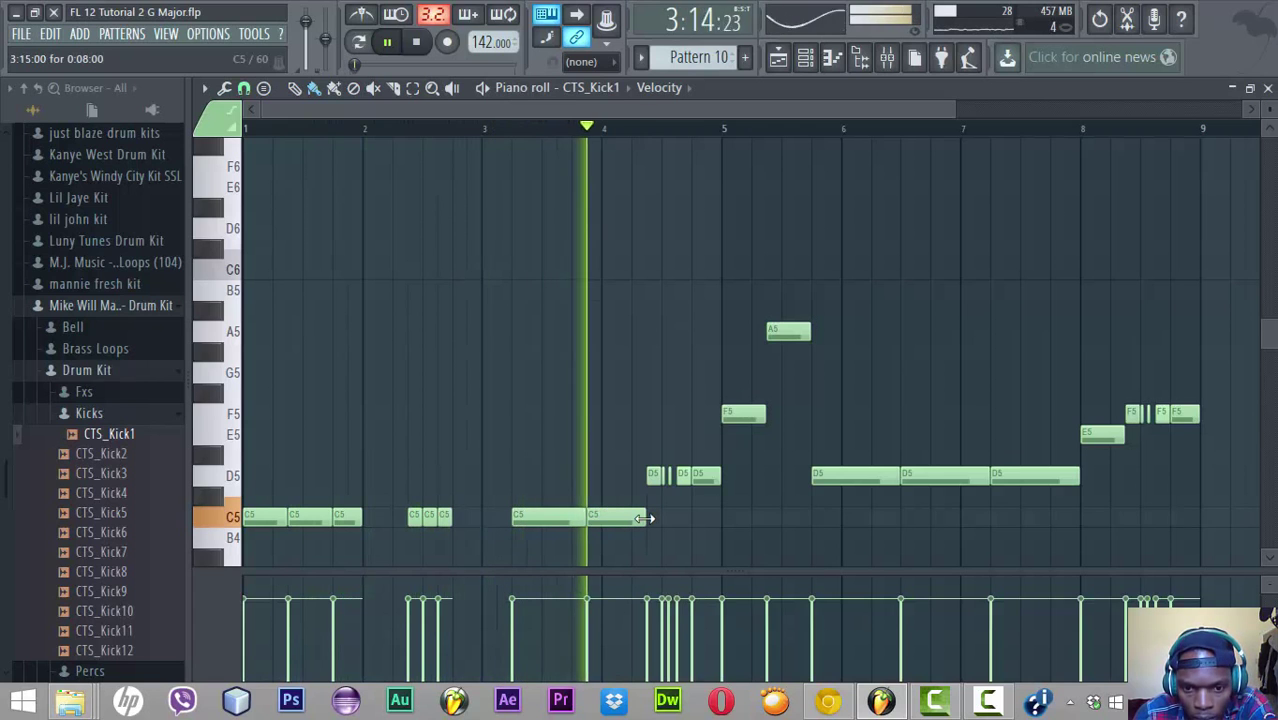
key(space)
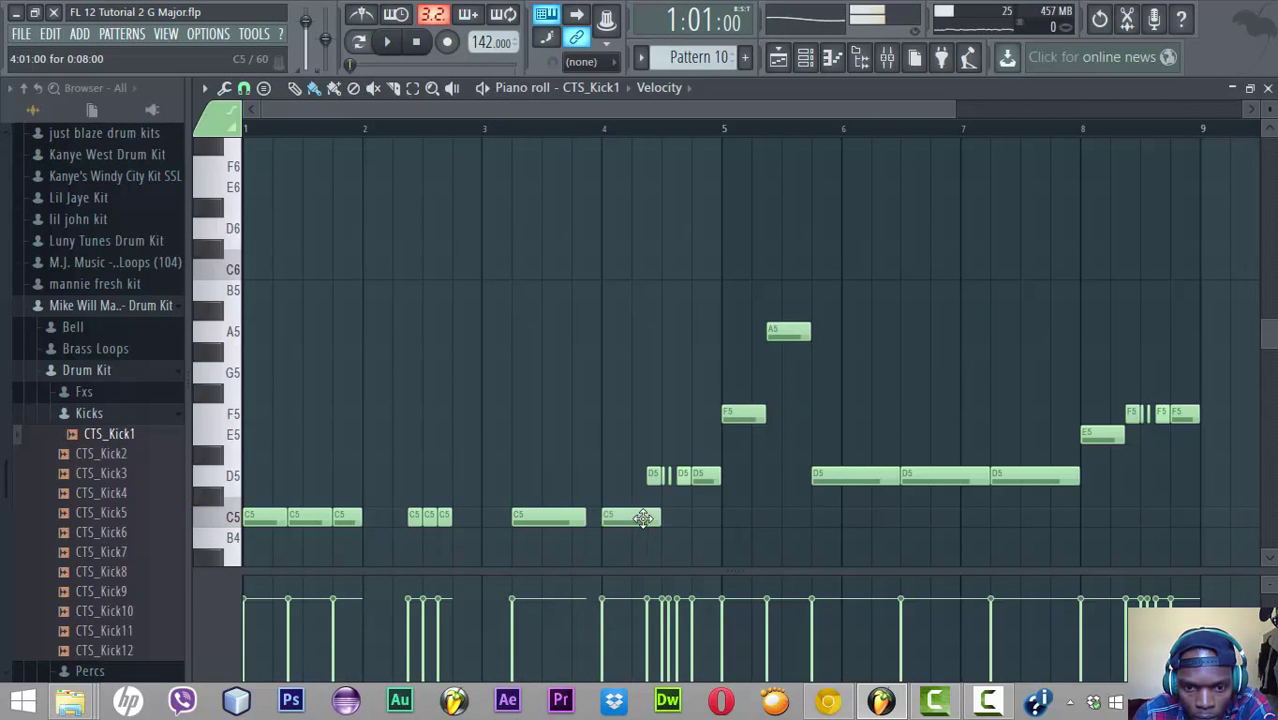
key(space)
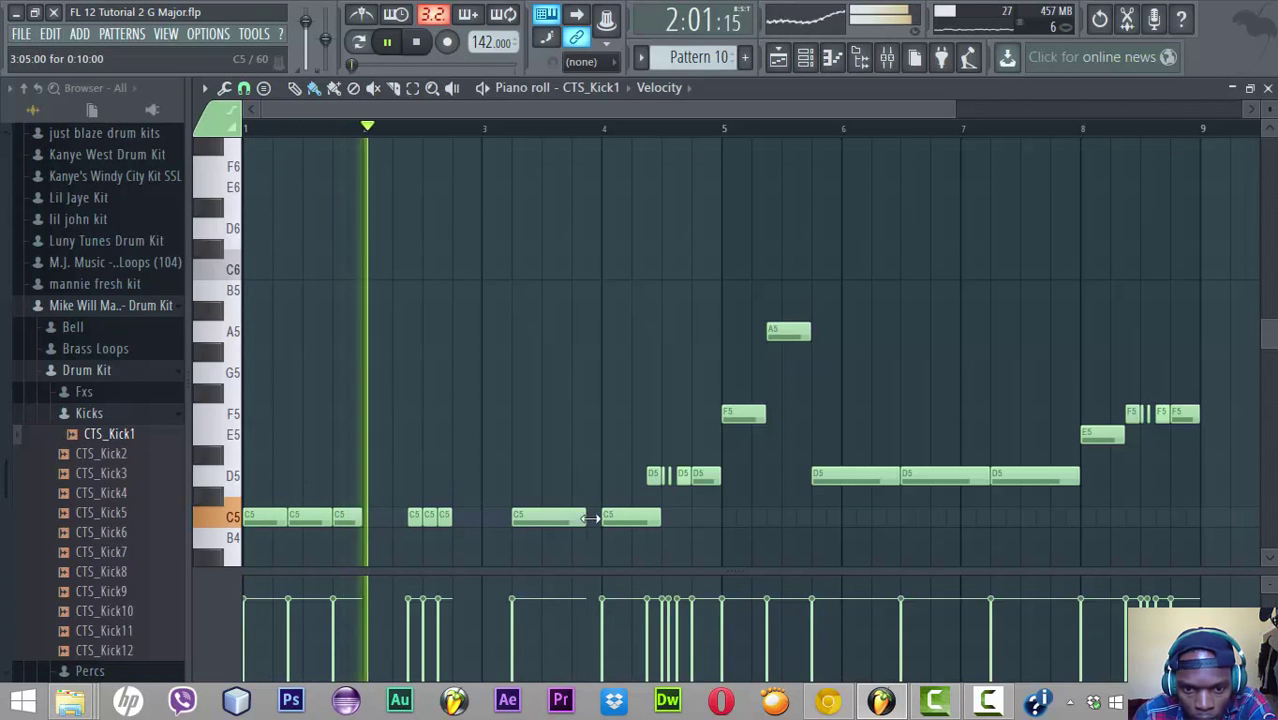
drag(590, 518, 601, 517)
drag(665, 491, 651, 483)
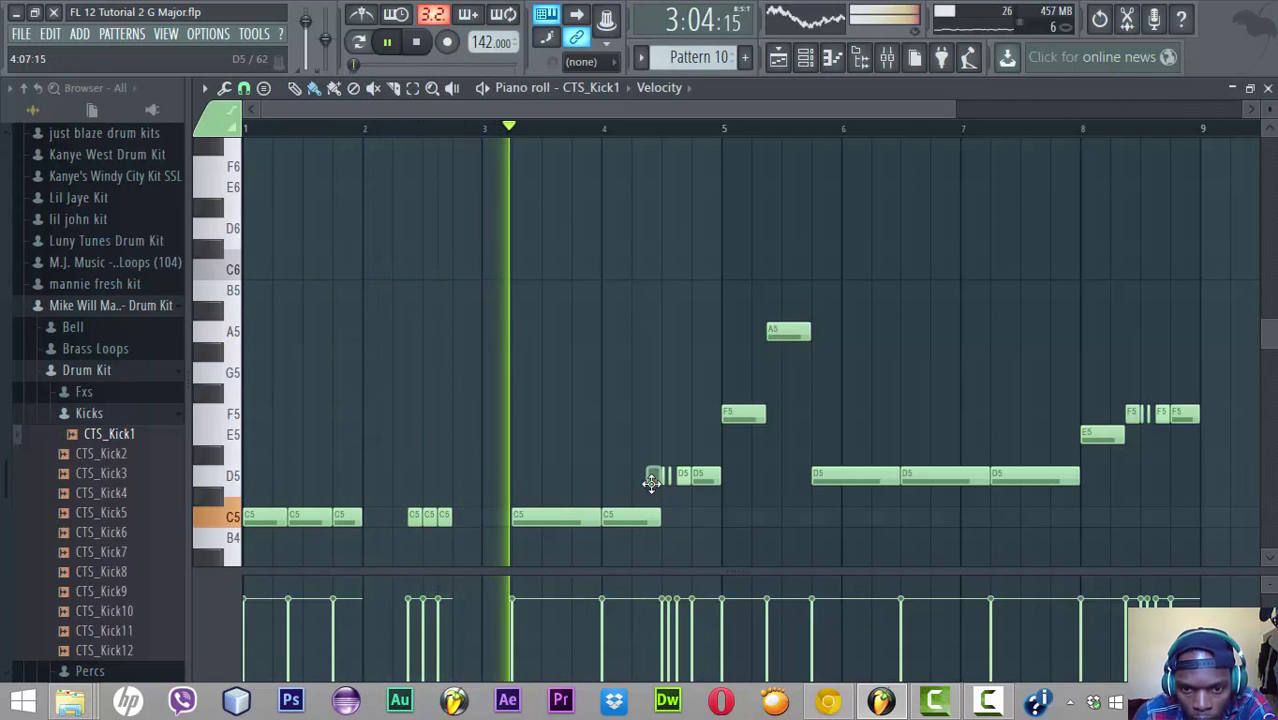
right_click(651, 483)
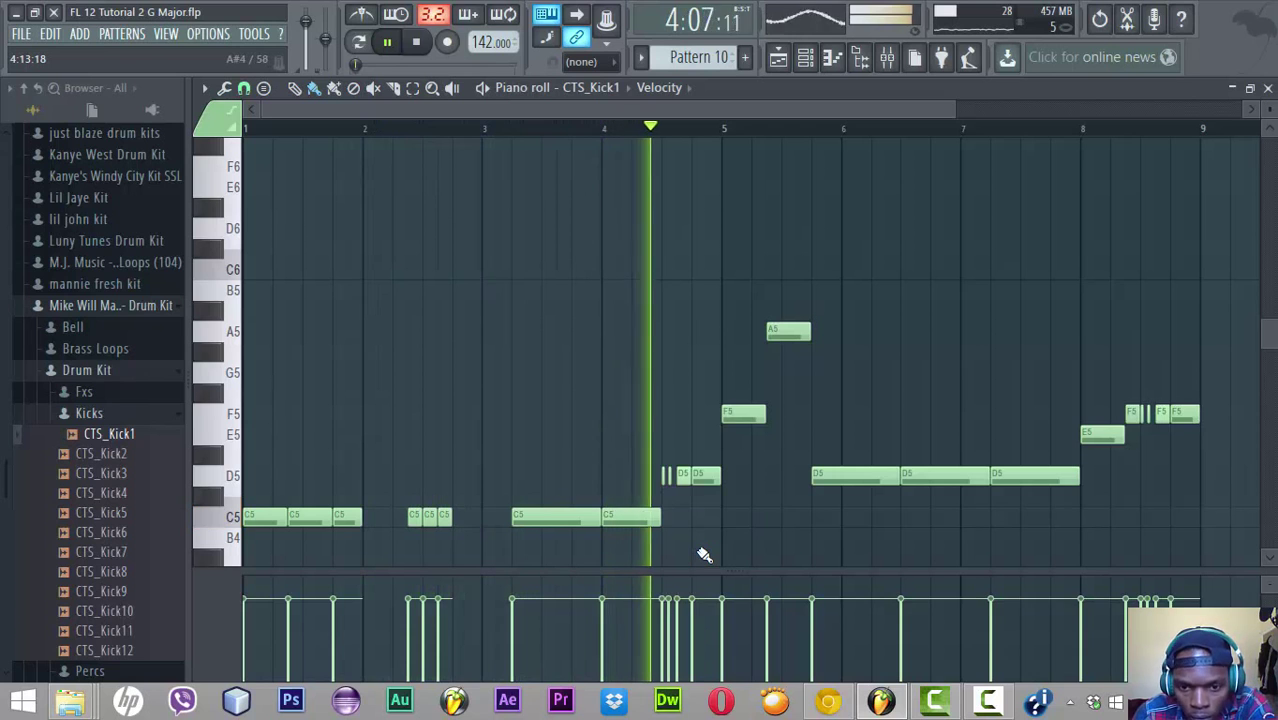
Switch playback to pattern mode and delete every kick note in bars 5 to 8 of Pattern 10
key(space)
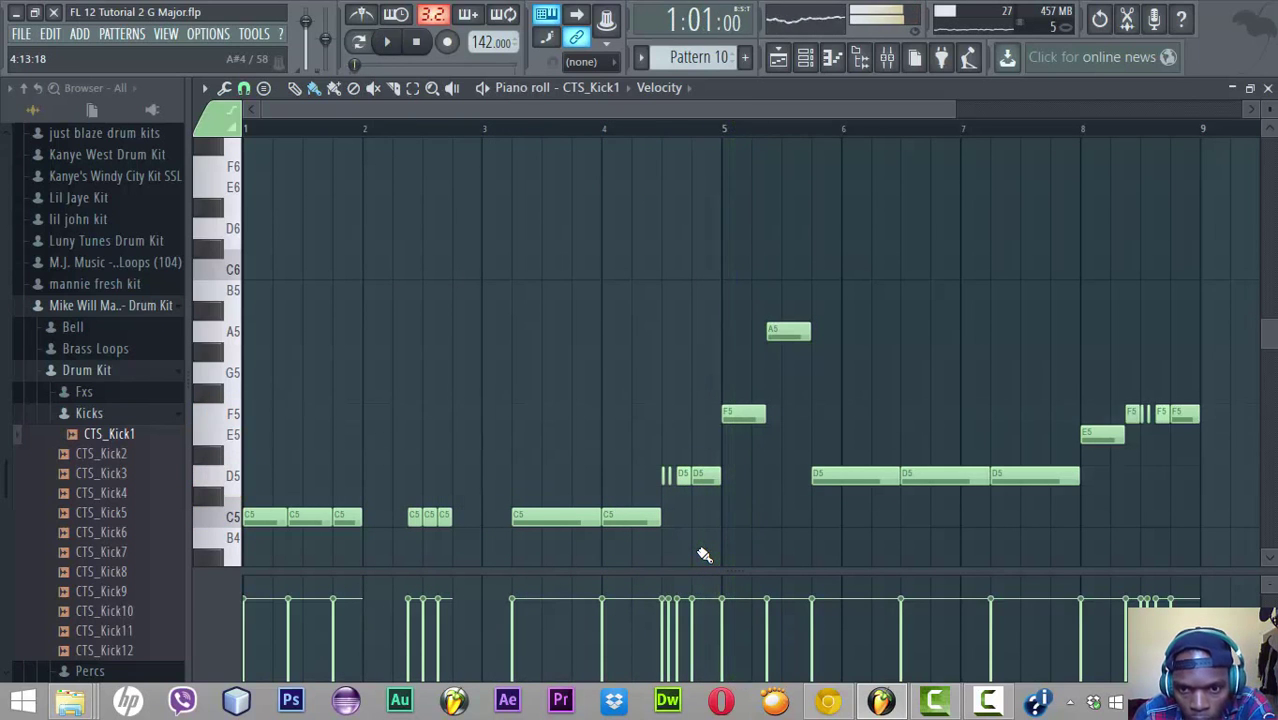
click(386, 41)
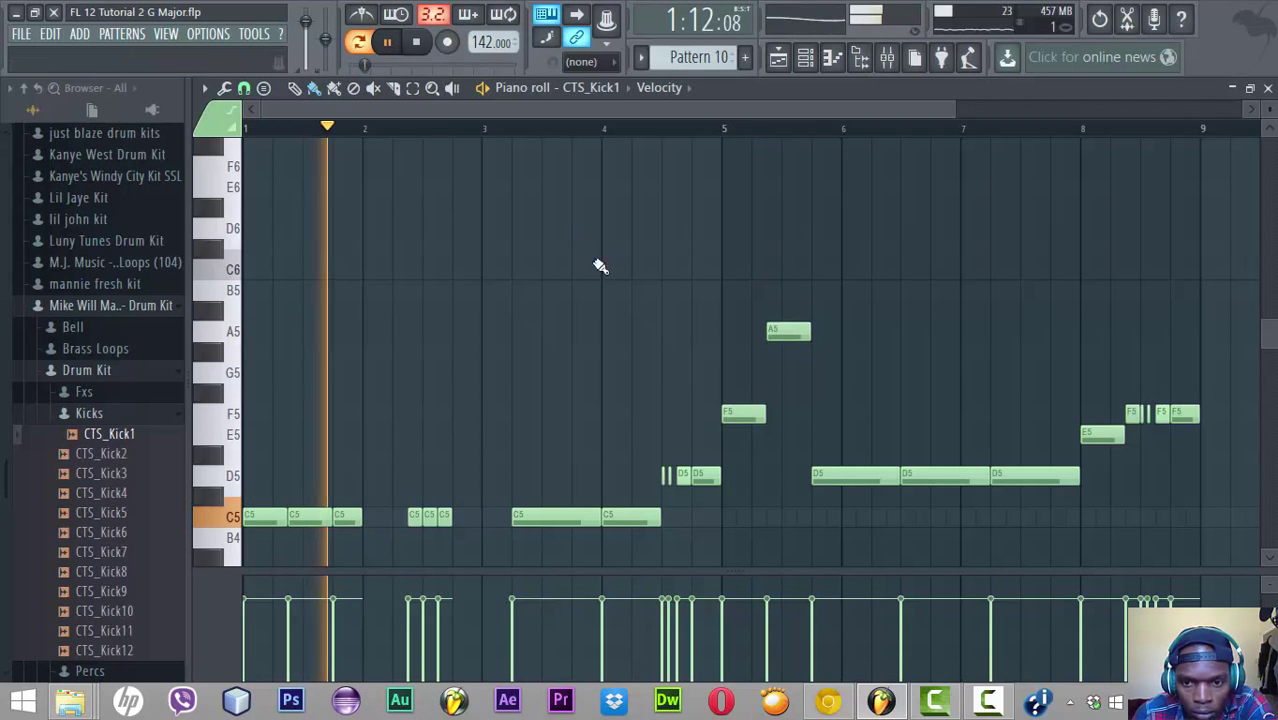
right_click(722, 414)
right_click(778, 331)
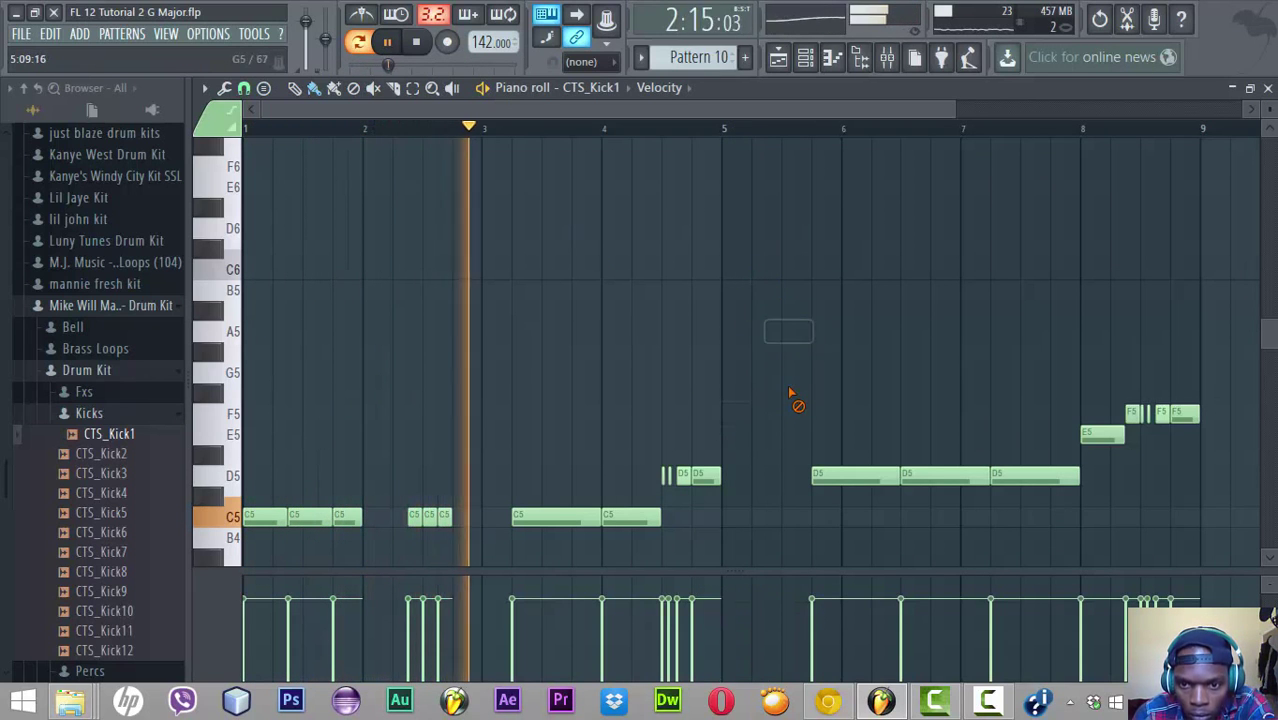
drag(867, 478, 1005, 482)
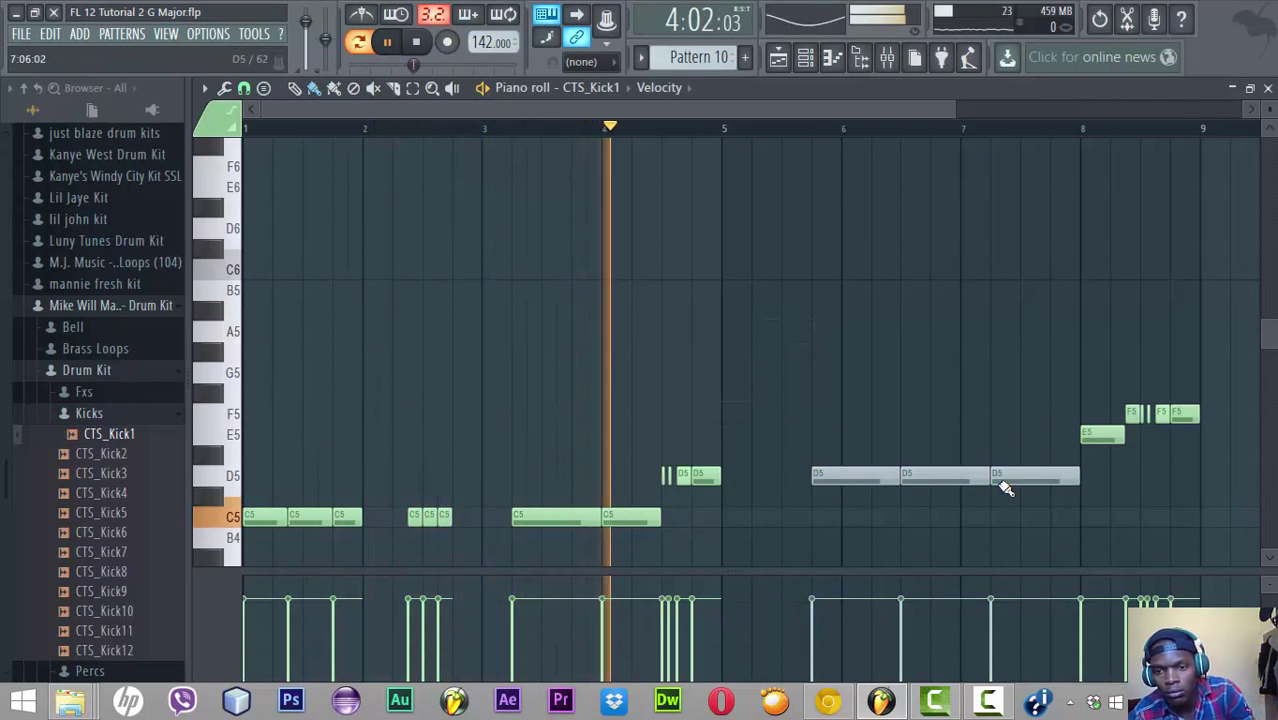
right_click(867, 476)
right_click(945, 478)
right_click(1035, 478)
right_click(1100, 434)
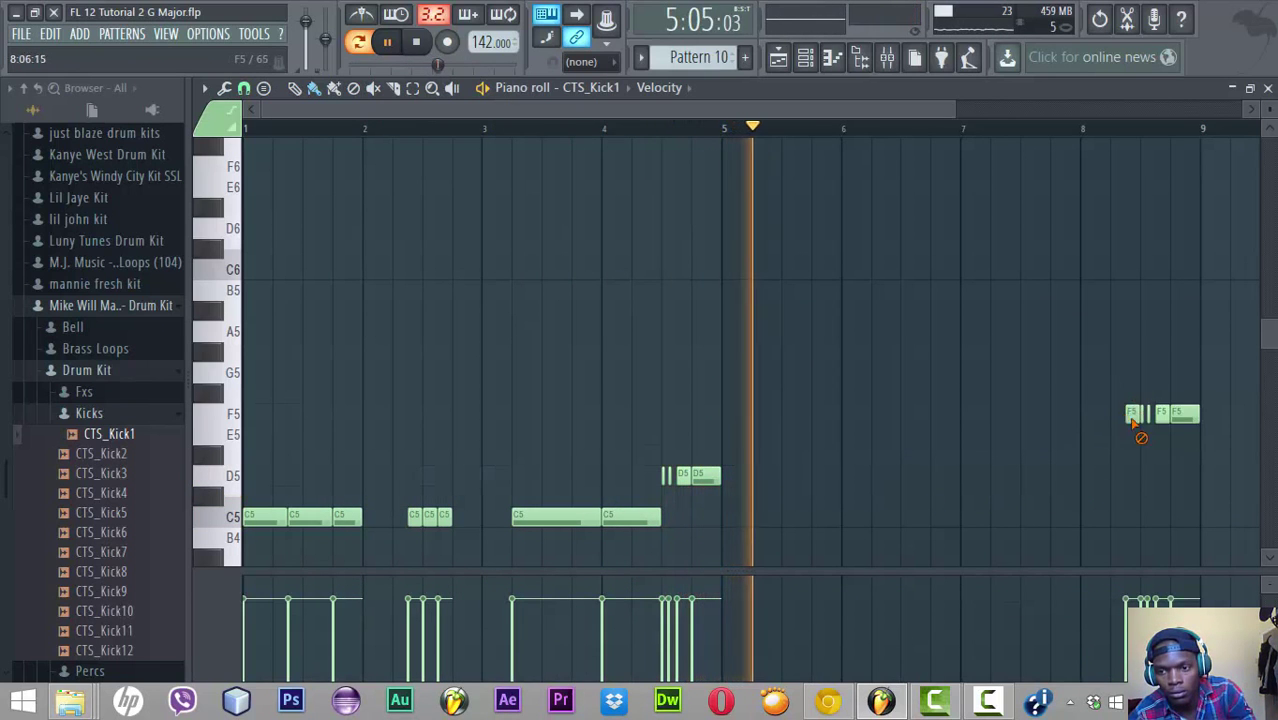
right_click(1170, 413)
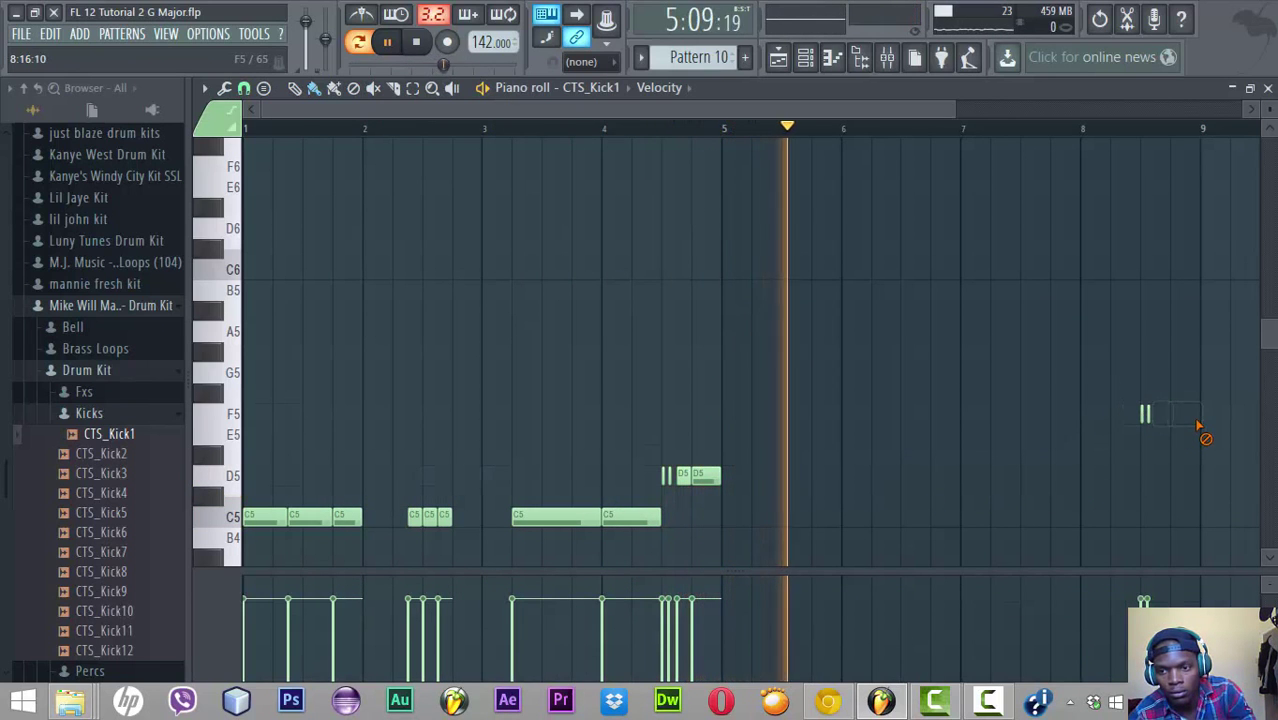
right_click(1145, 415)
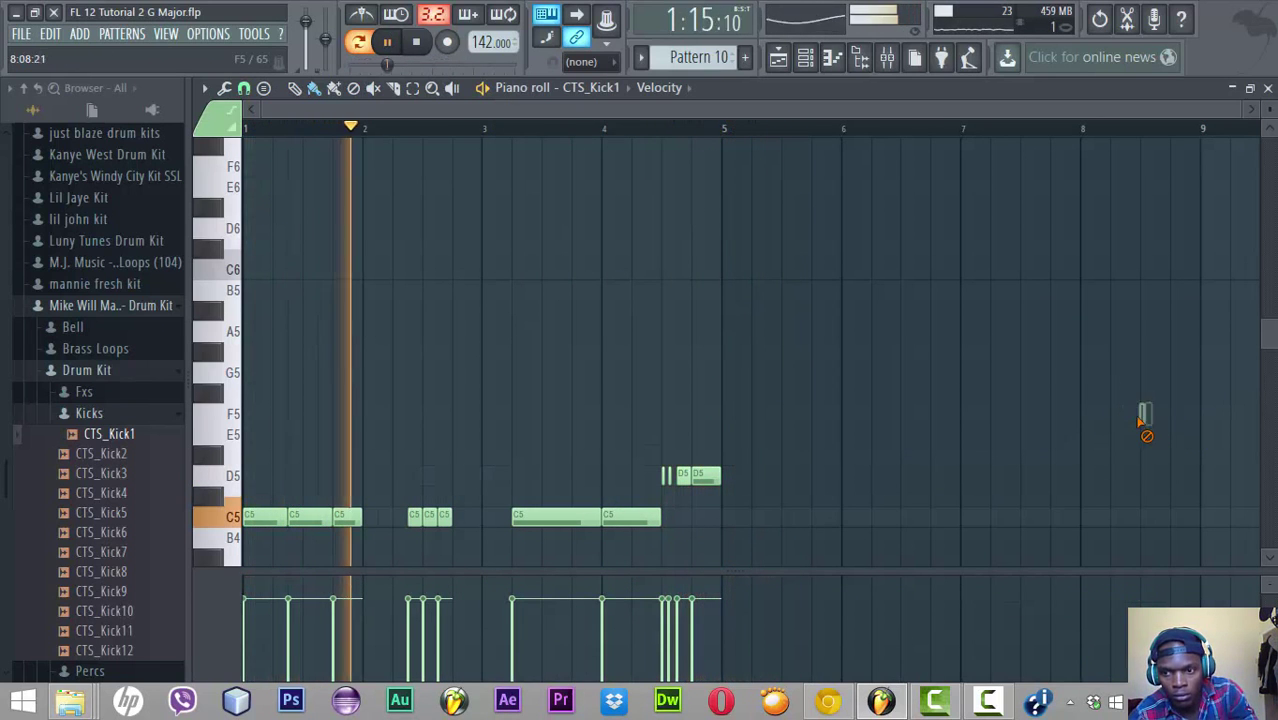
Raise the three C5 notes in bar 1 to D5 and play the result
click(412, 87)
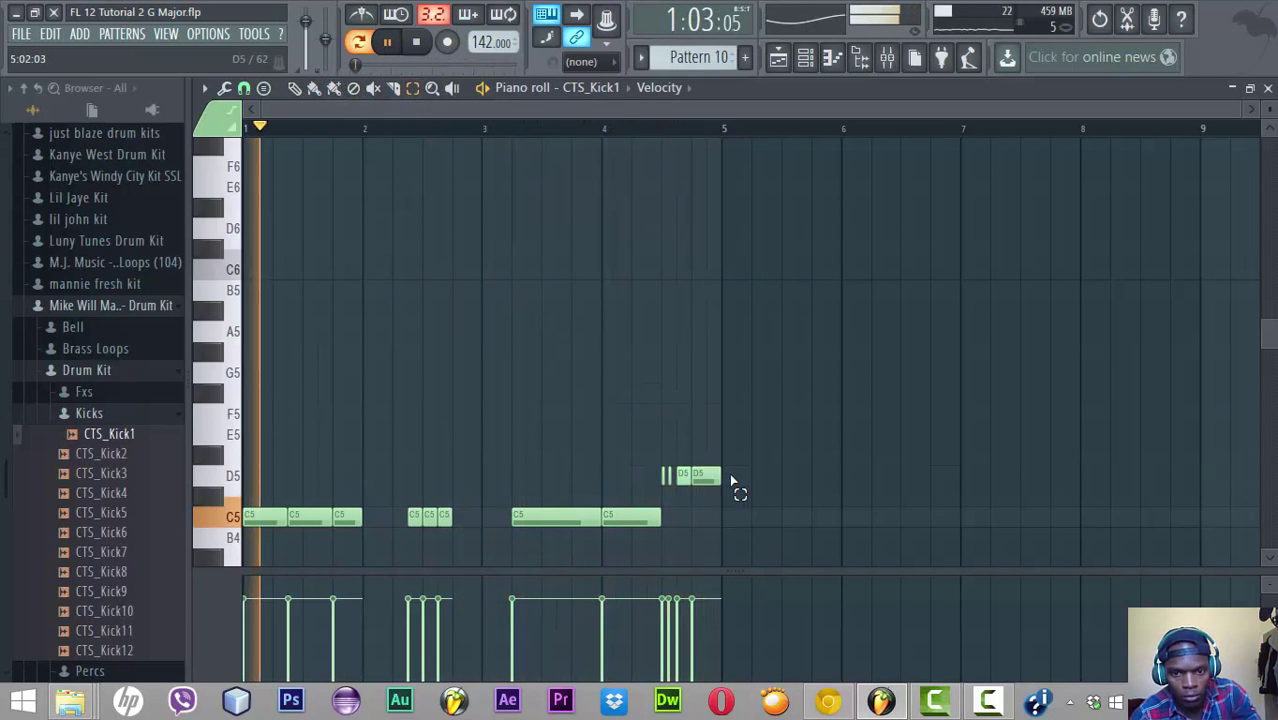
key(space)
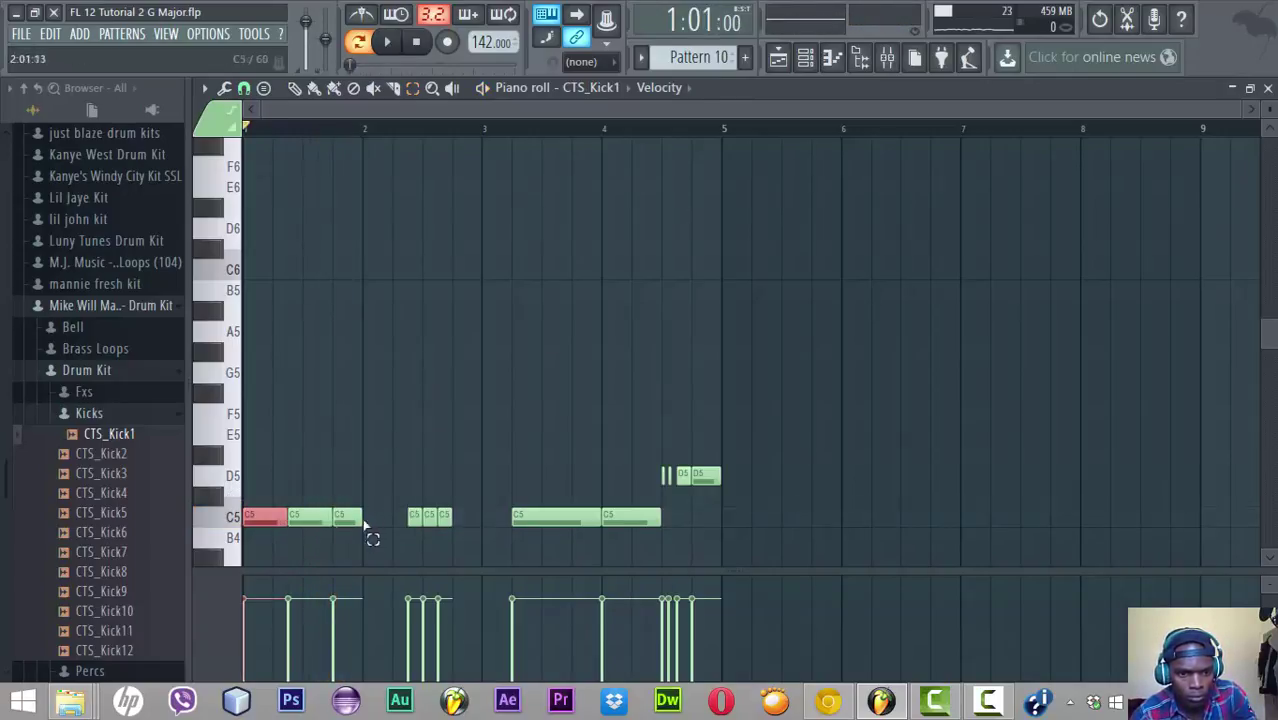
drag(365, 525, 257, 521)
key(Up)
scroll(257, 524, down, 2)
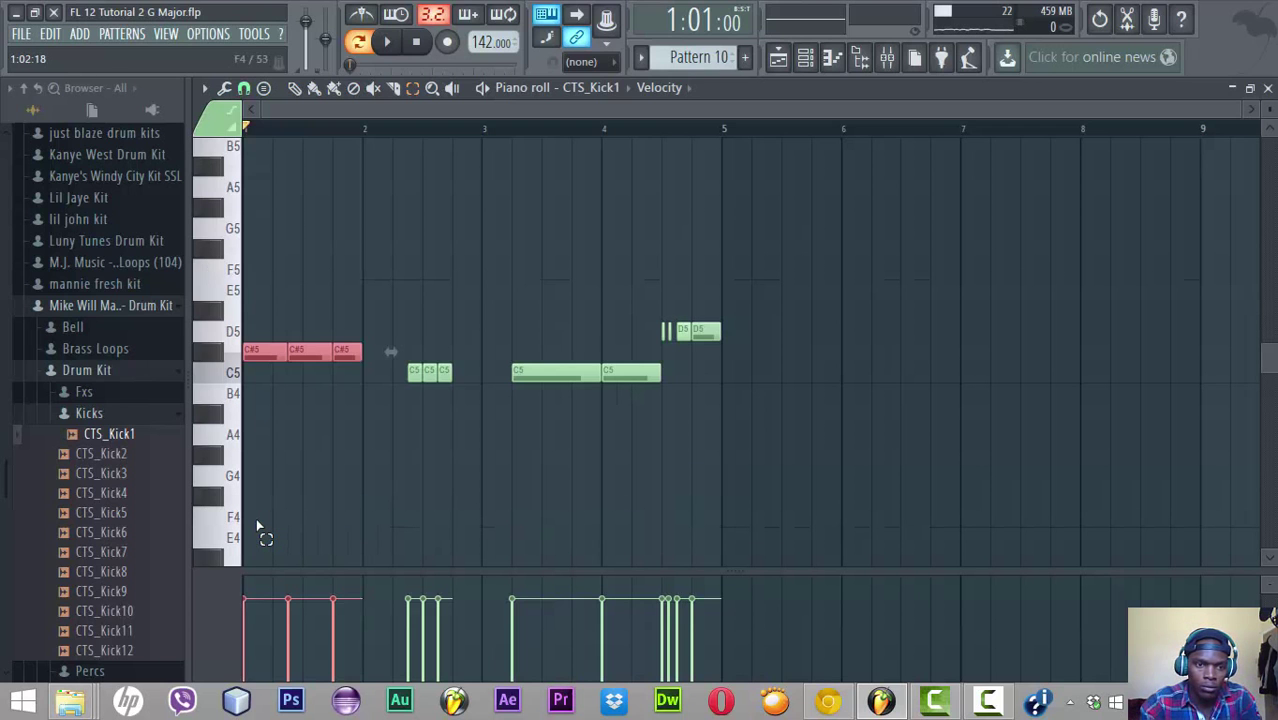
key(Up)
key(space)
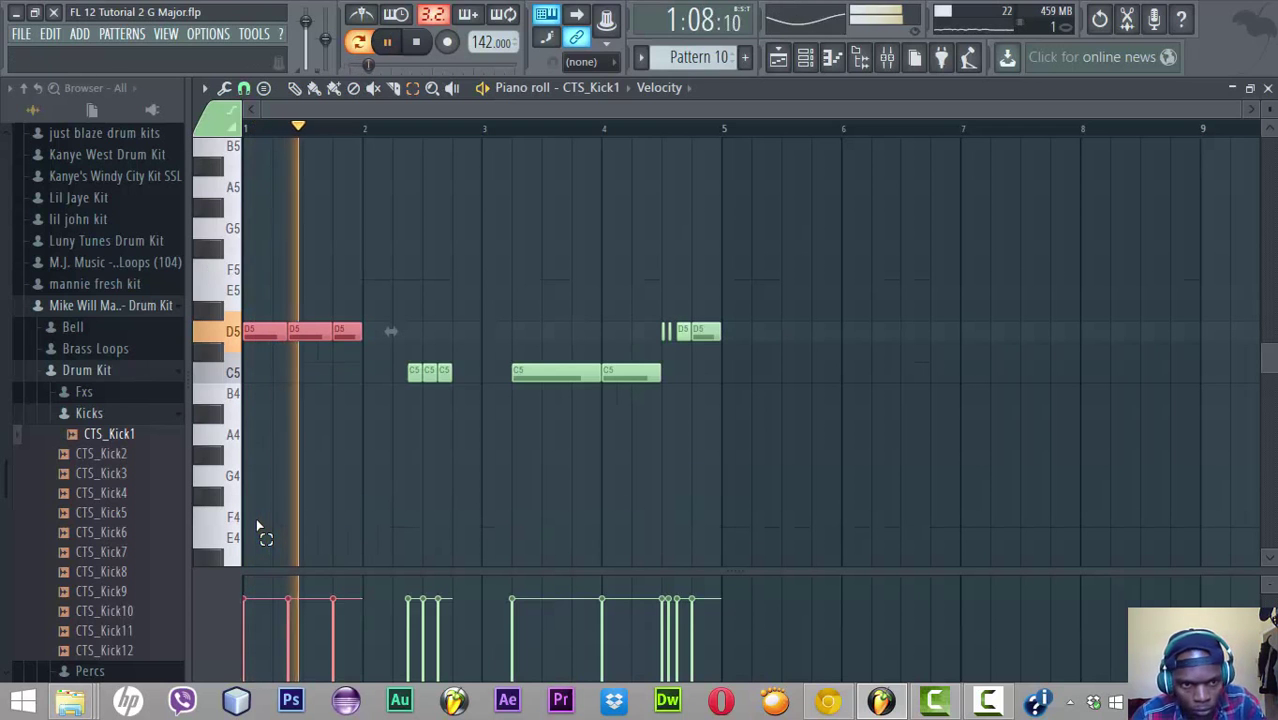
key(space)
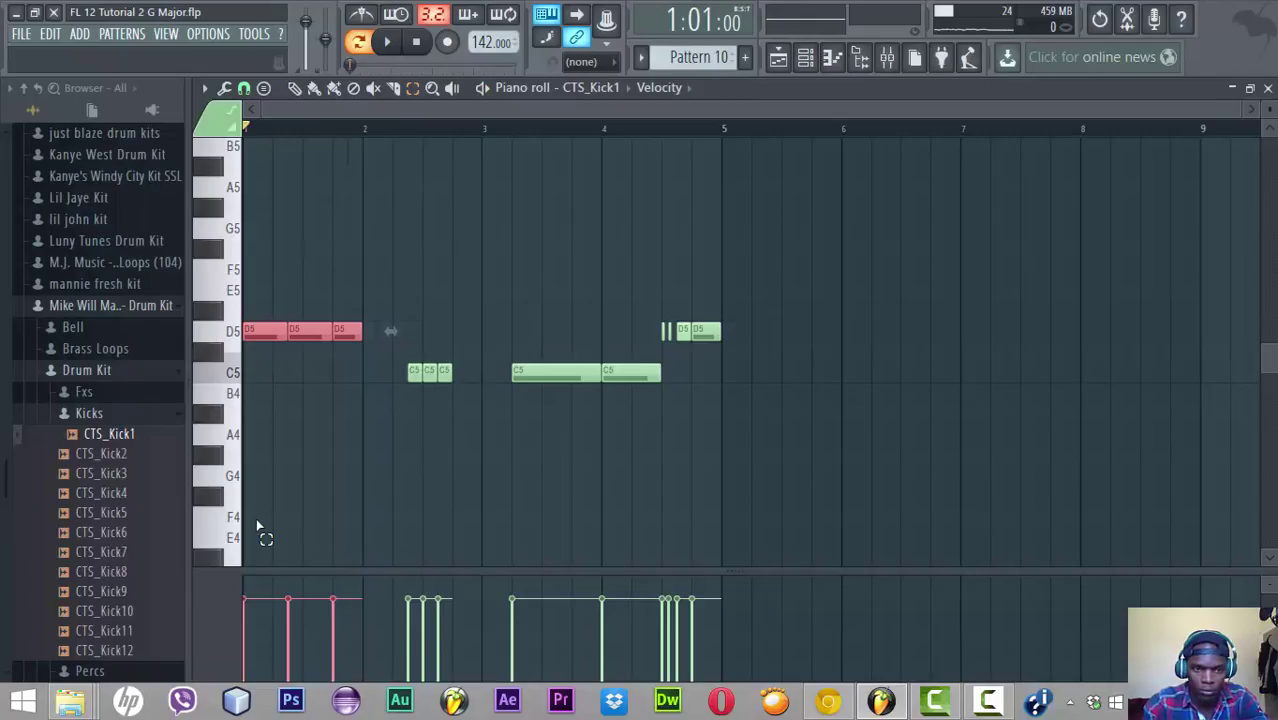
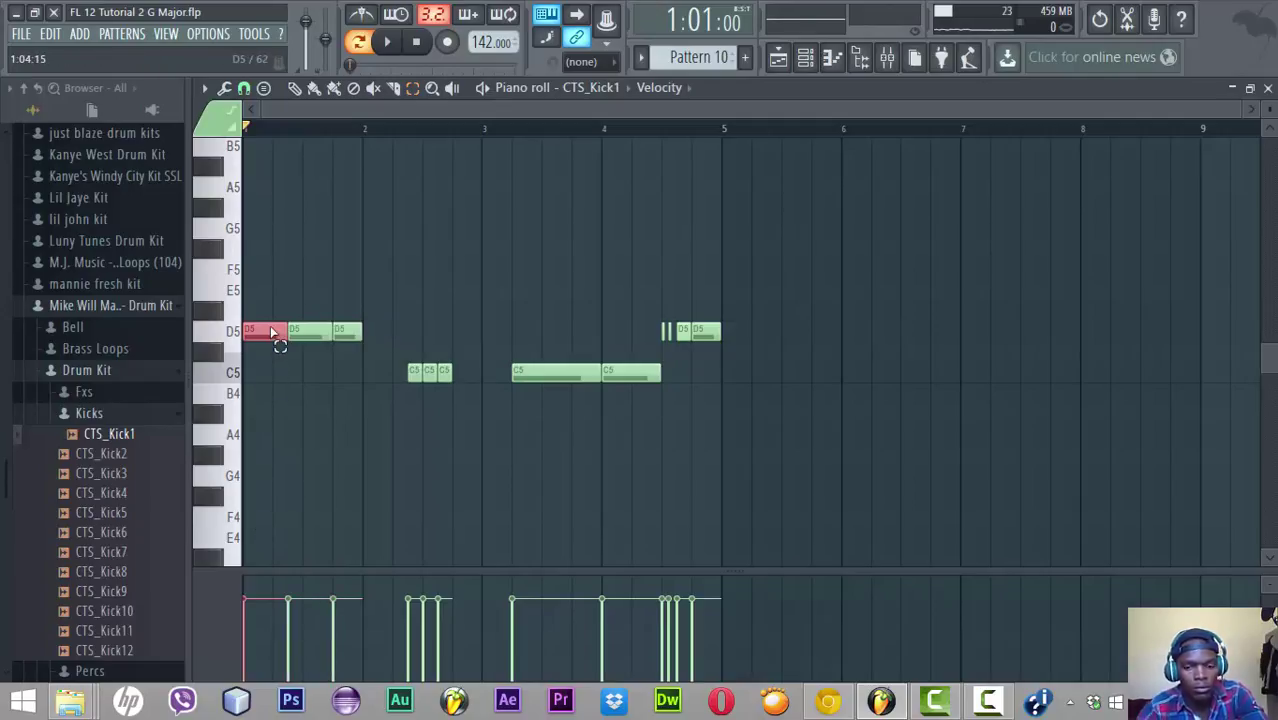
Raise the first note of bar 1 to G5 and the second to F5, and play the pattern
key(Up)
key(Up)
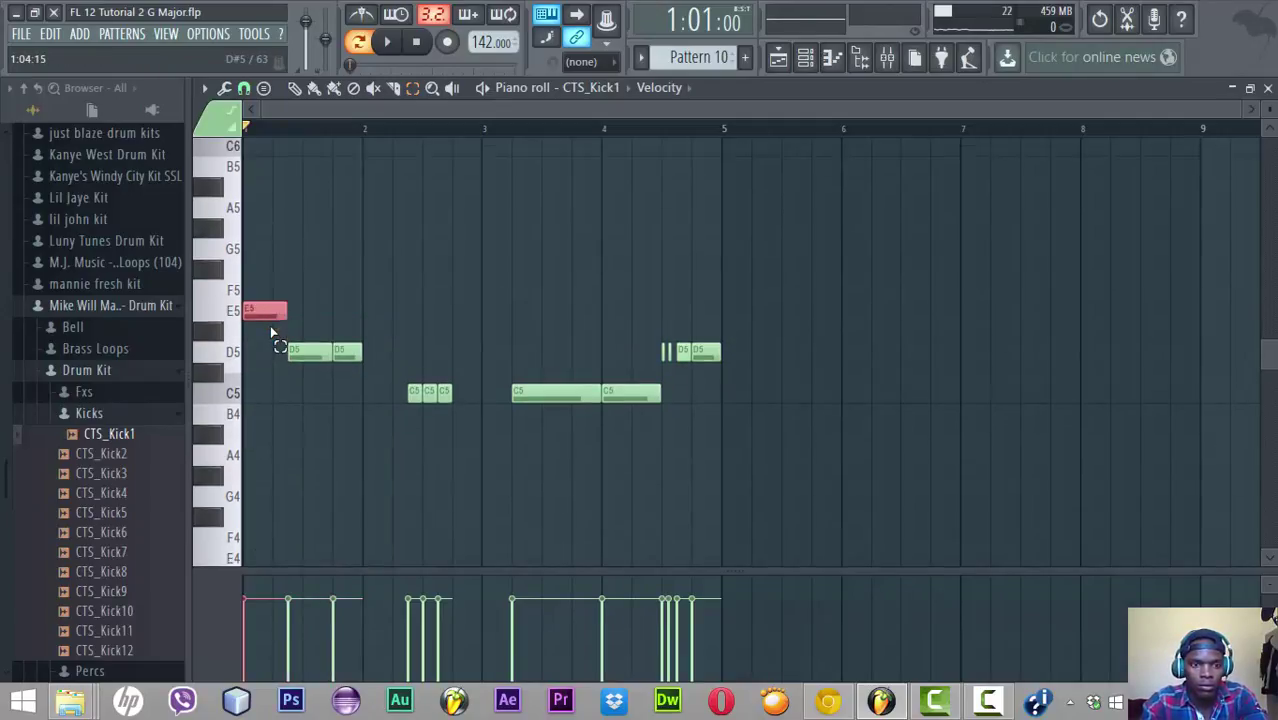
key(Up)
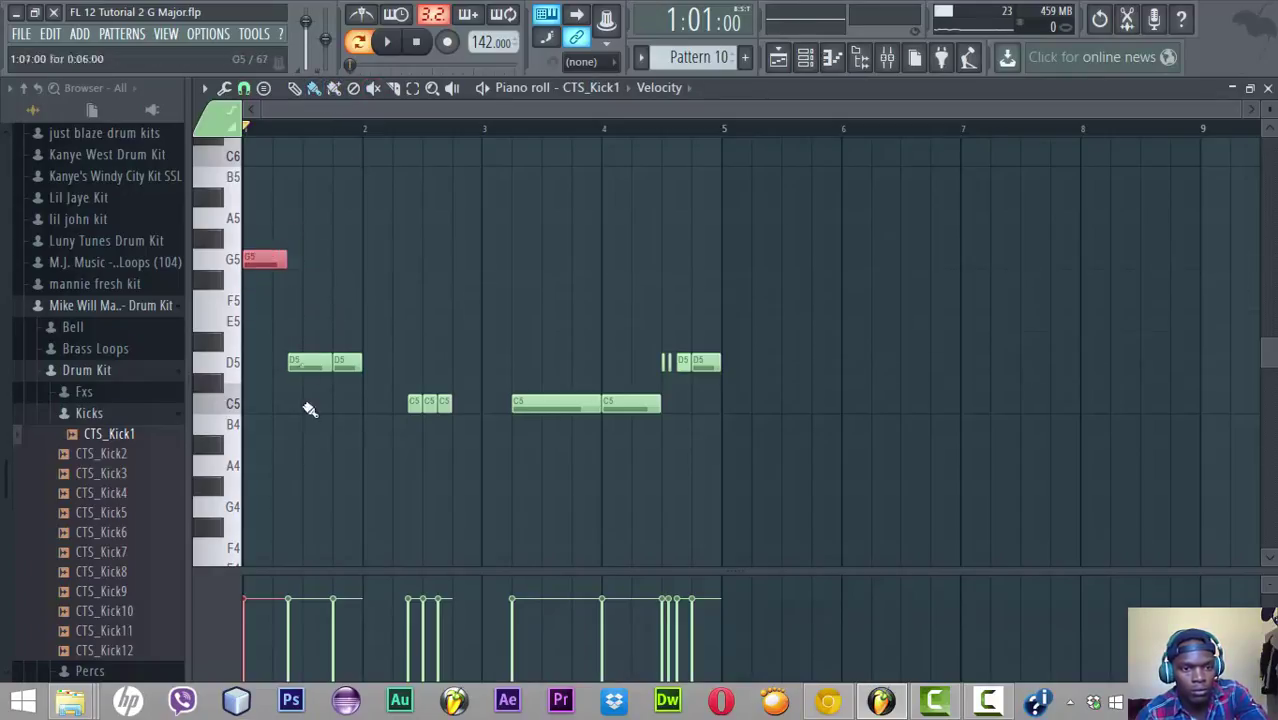
drag(303, 362, 305, 300)
key(space)
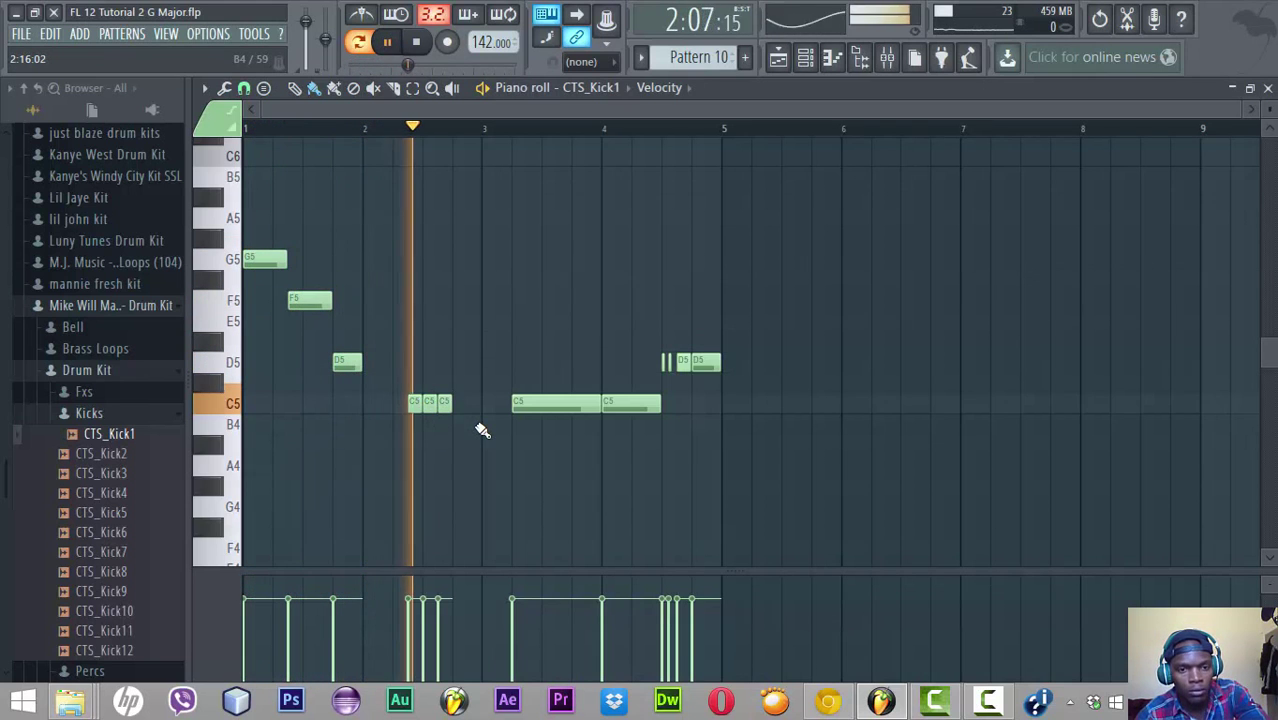
key(space)
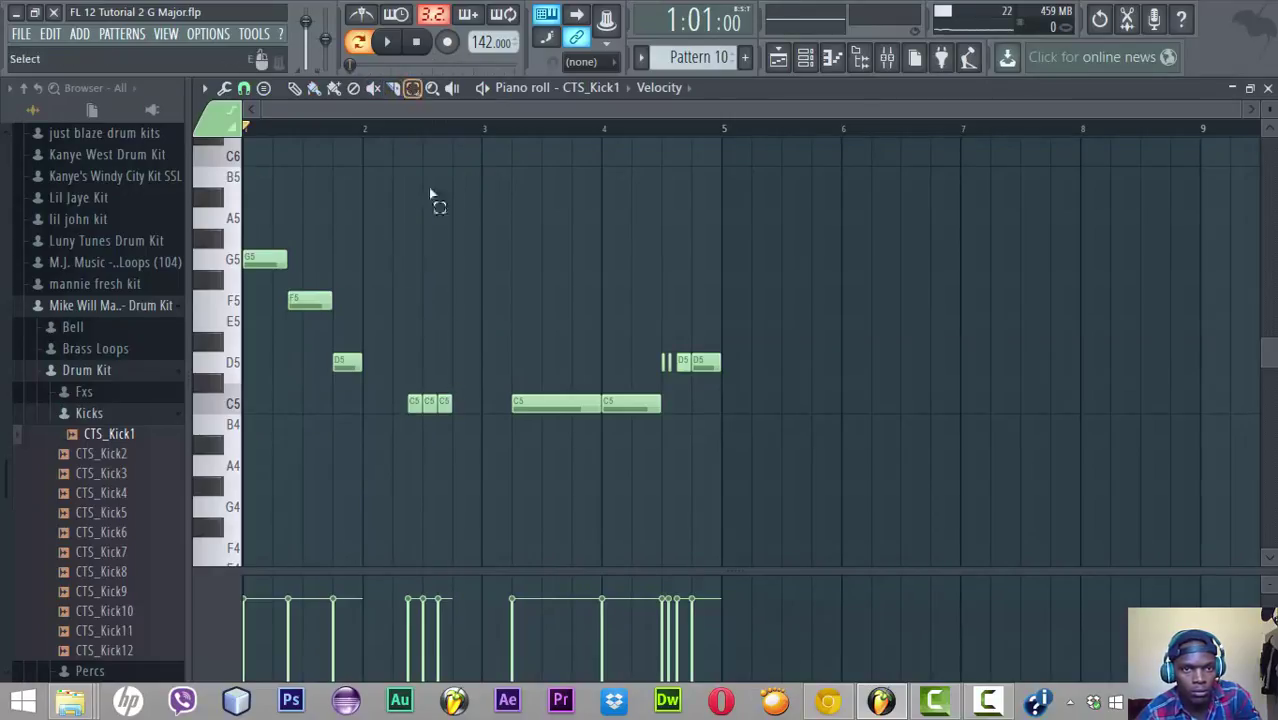
Raise the three short notes in bar 2 and the two long notes in bars 3 and 4 to D5 during playback
drag(460, 403, 402, 410)
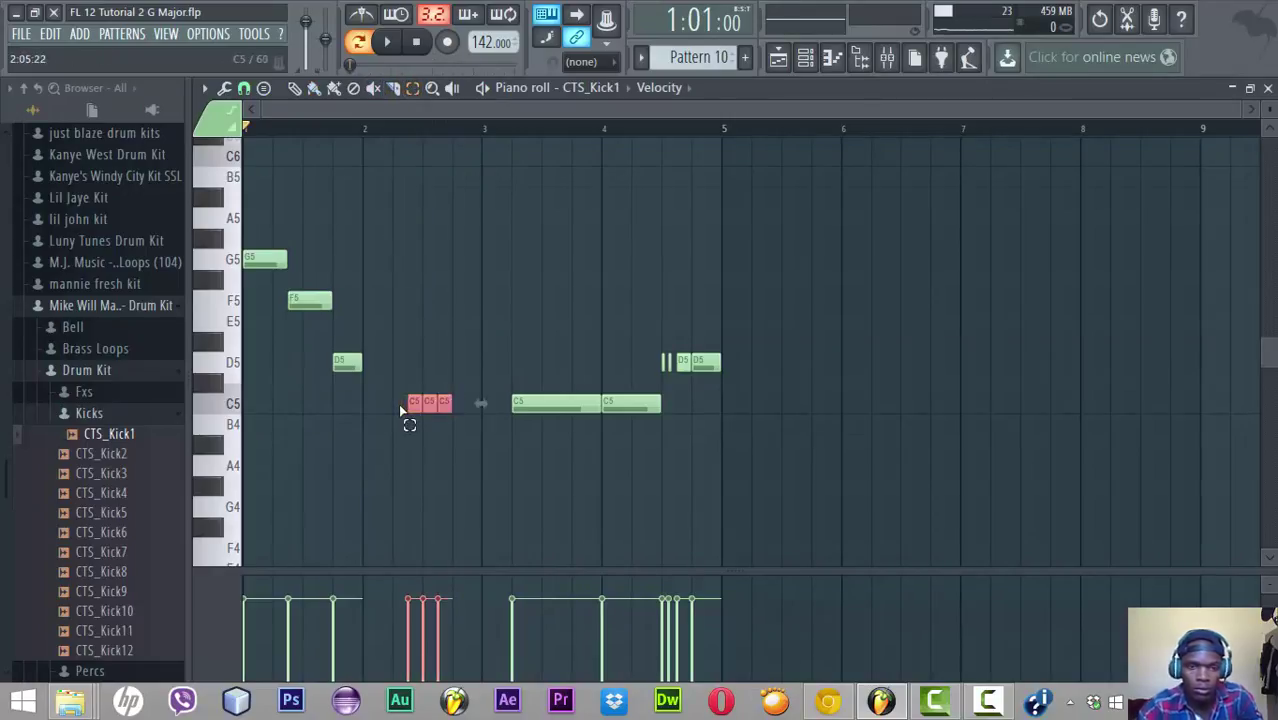
key(shift+Up)
key(shift+Up)
key(space)
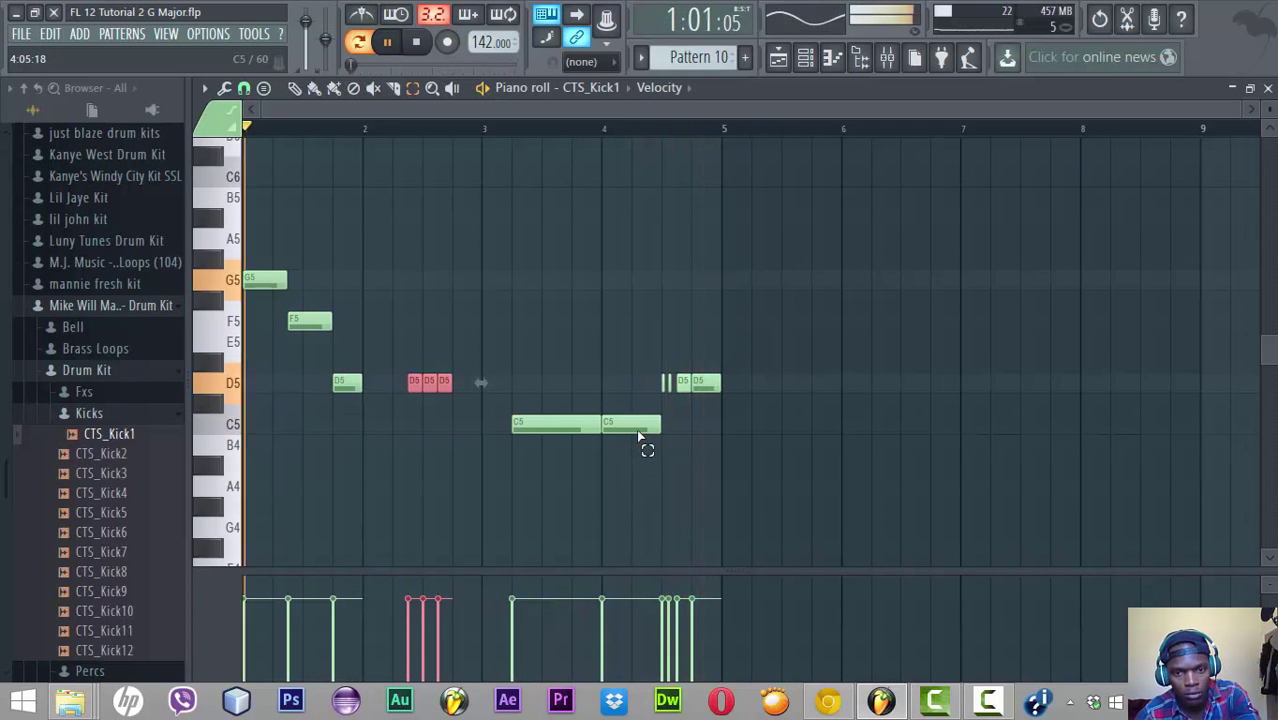
click(585, 426)
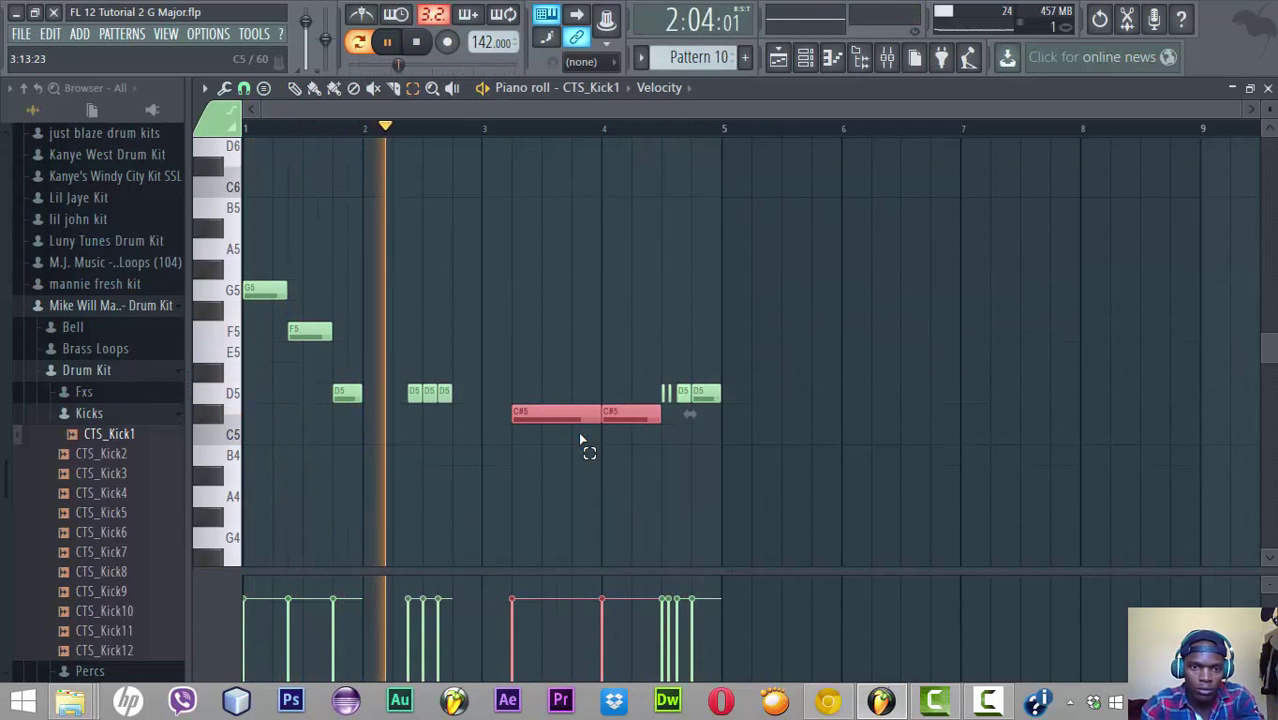
key(shift+Up)
key(shift+Up)
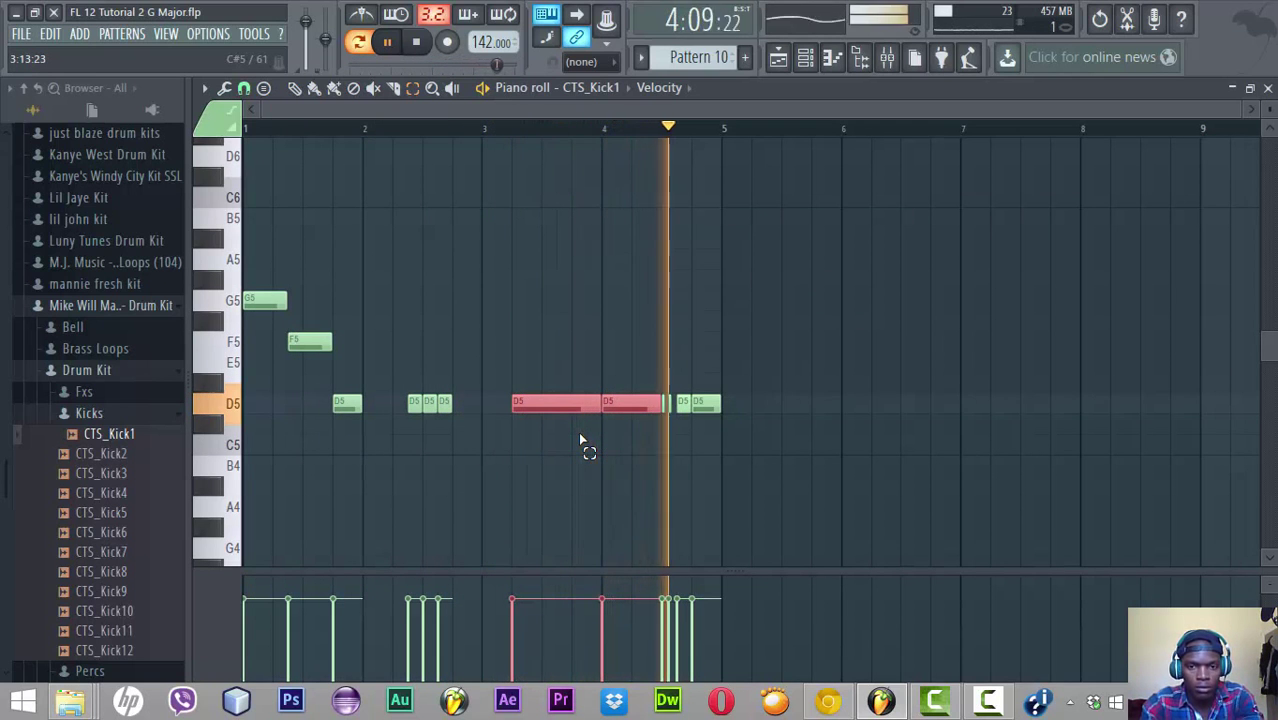
Delete the short D5 at bar 4 step 11, put it back at the same spot, and stop playback
click(685, 415)
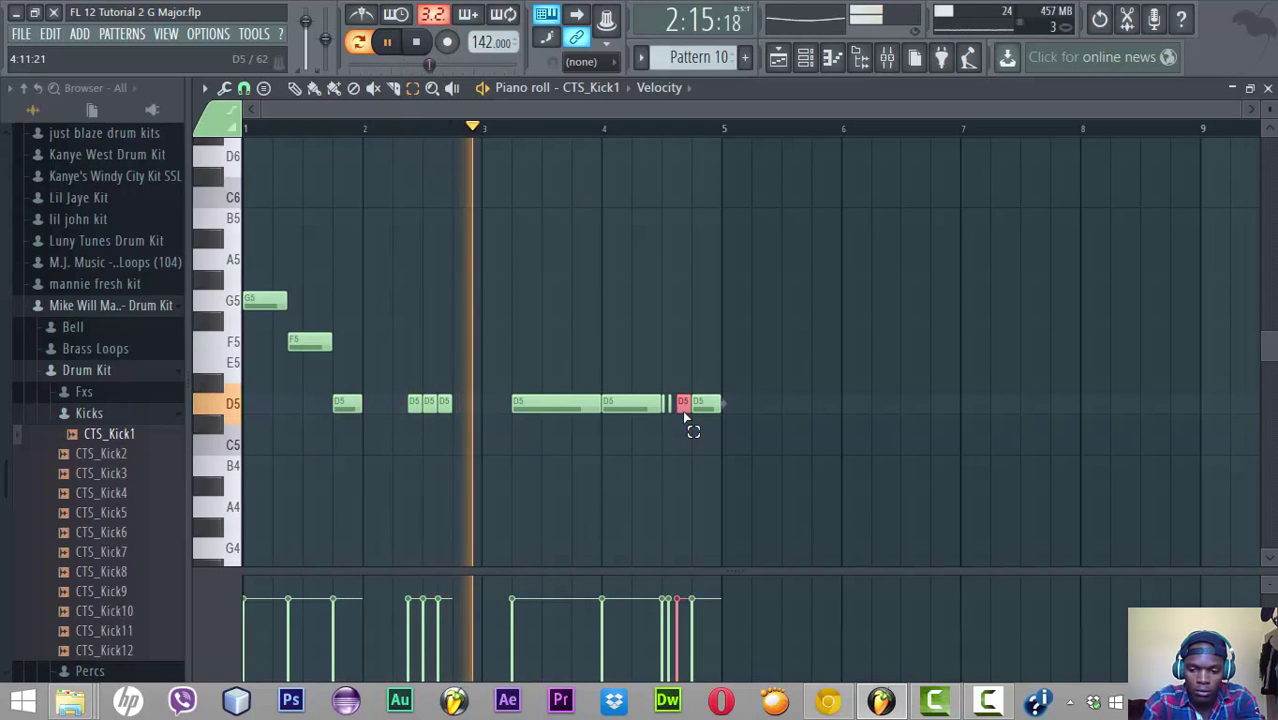
right_click(684, 410)
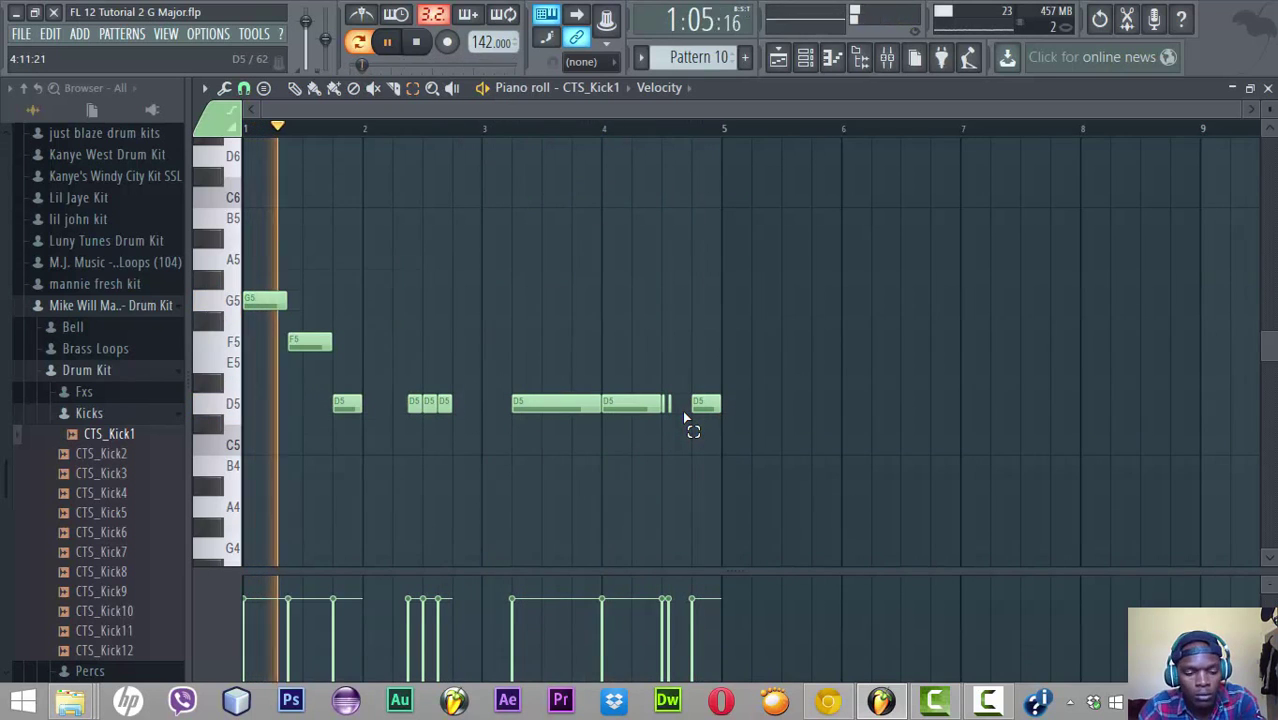
click(684, 410)
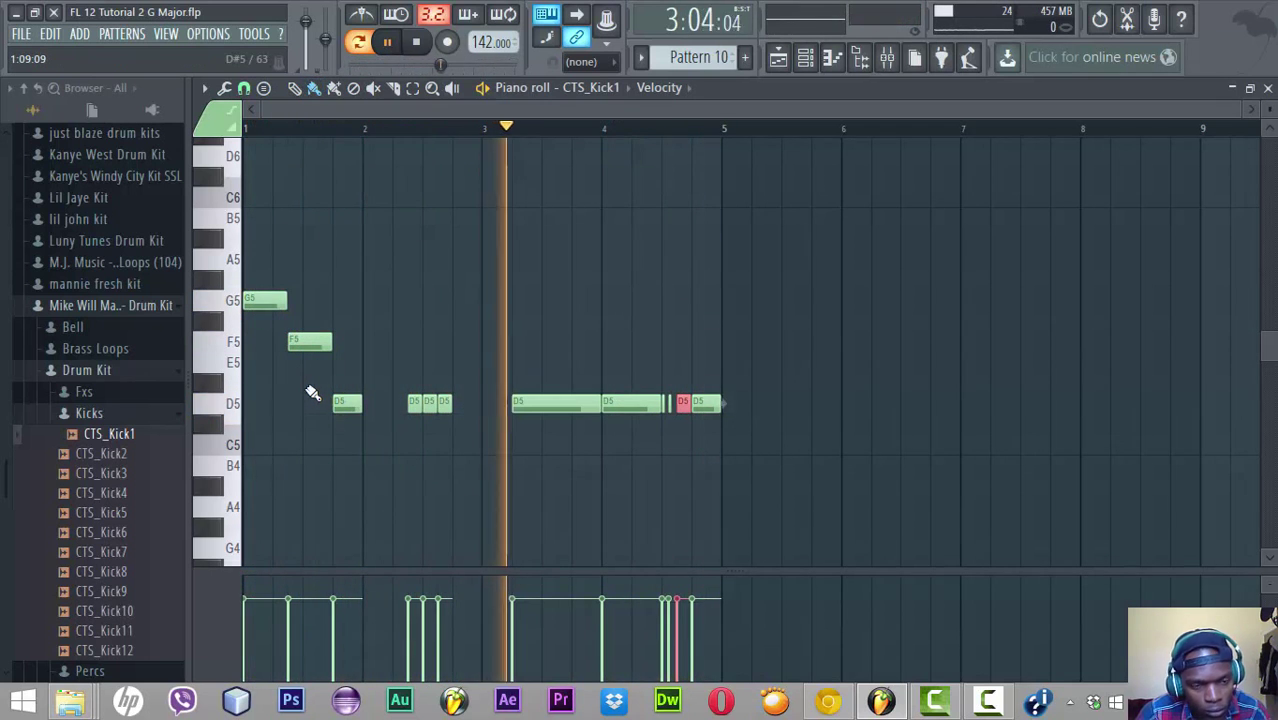
key(space)
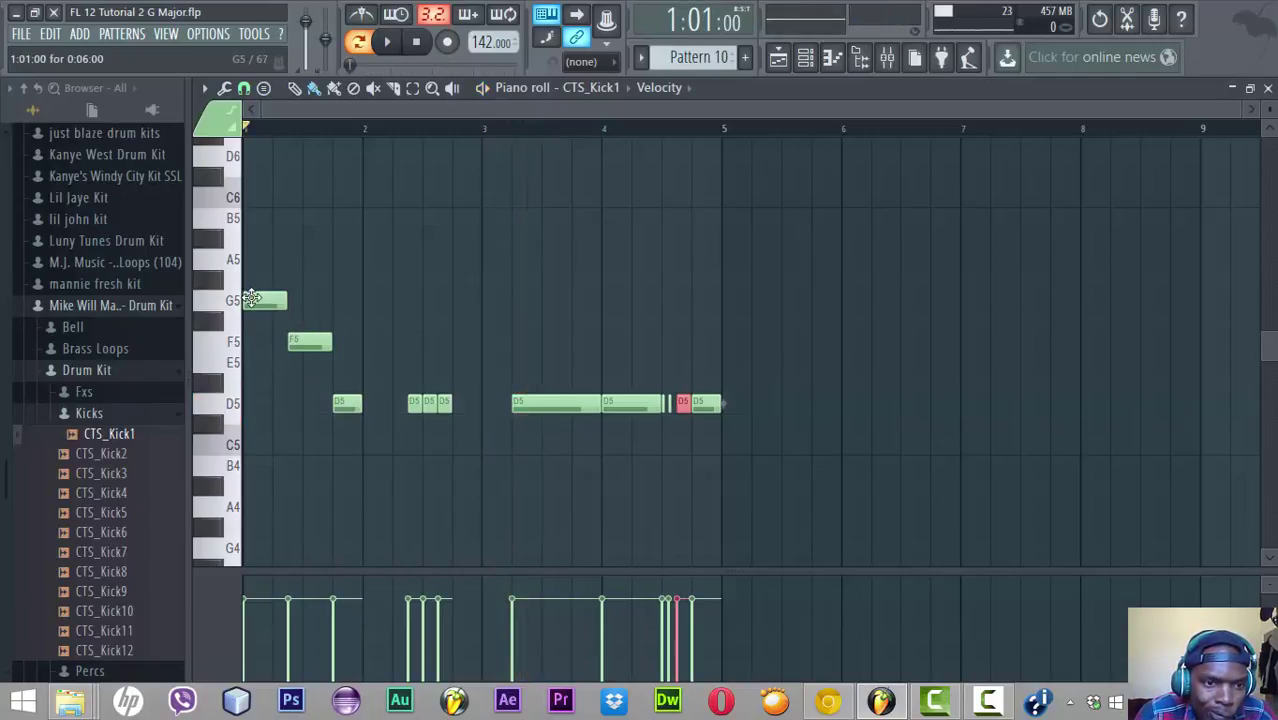
Lower all kick notes in bars 1 to 4 to C5, remove the leftover D5 in bar 4, and play the pattern
click(251, 298)
drag(251, 298, 228, 453)
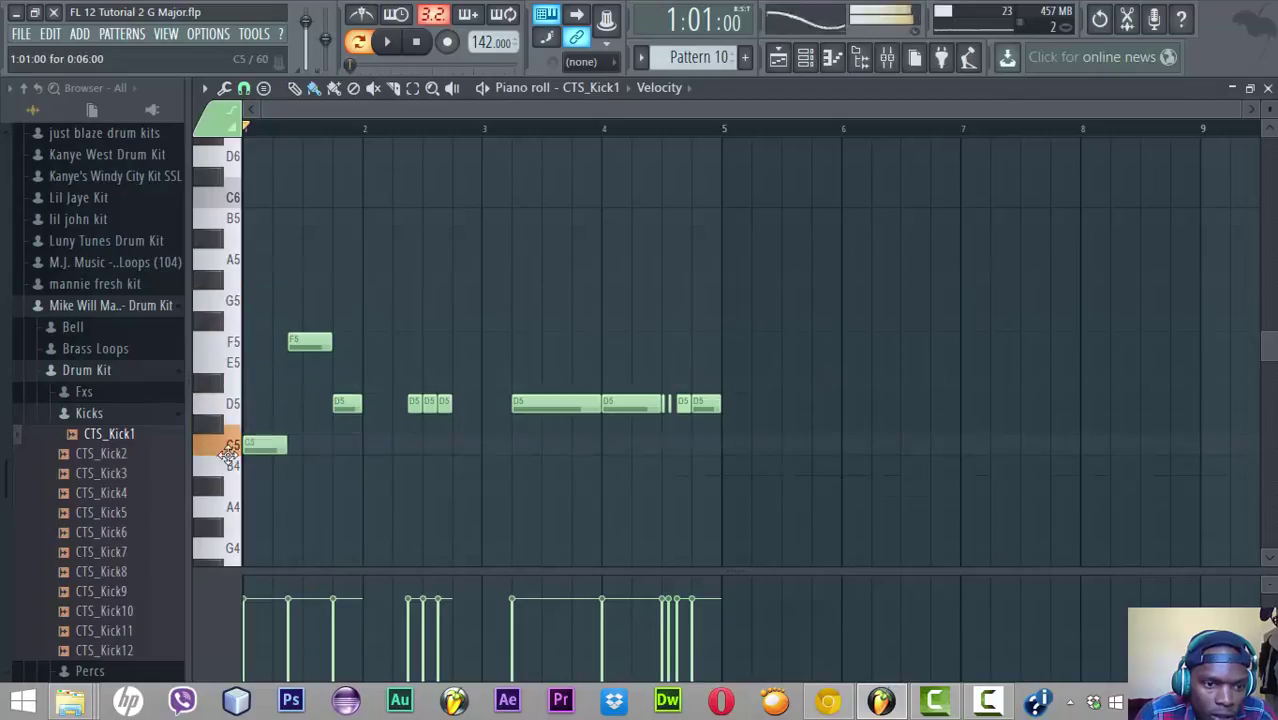
drag(301, 347, 300, 450)
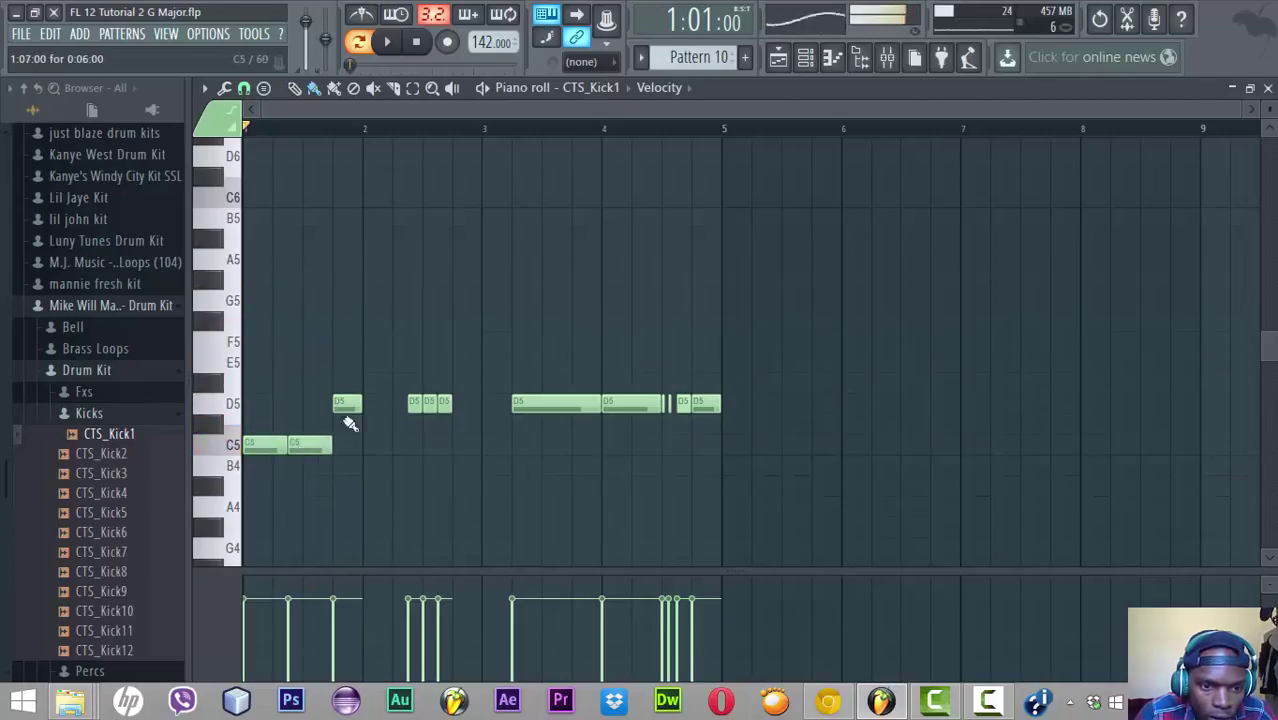
drag(349, 410, 350, 451)
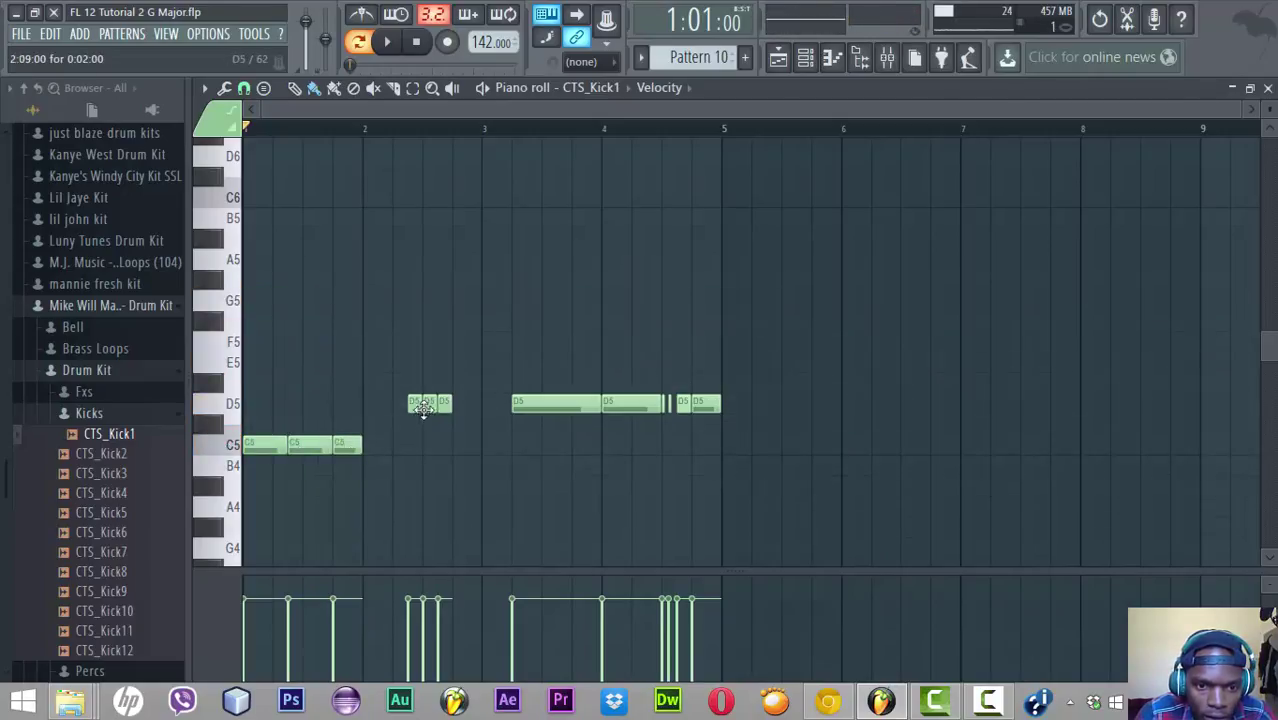
drag(416, 405, 414, 448)
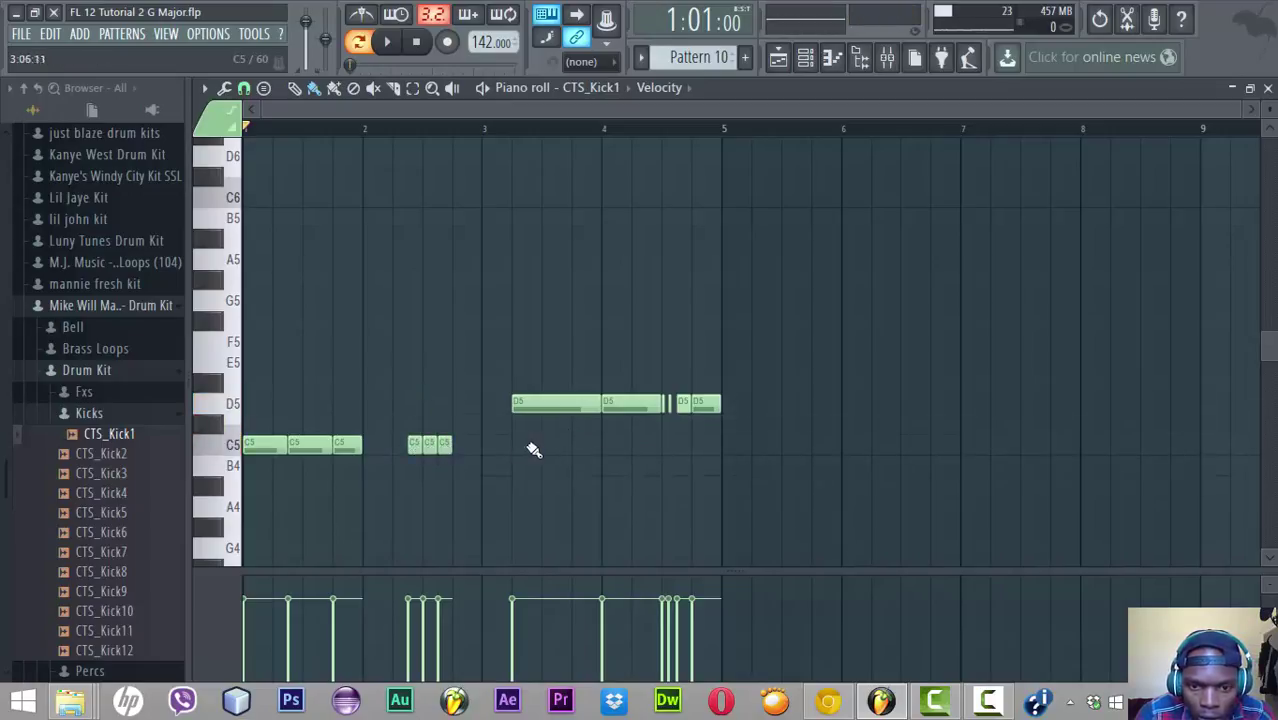
drag(540, 404, 548, 449)
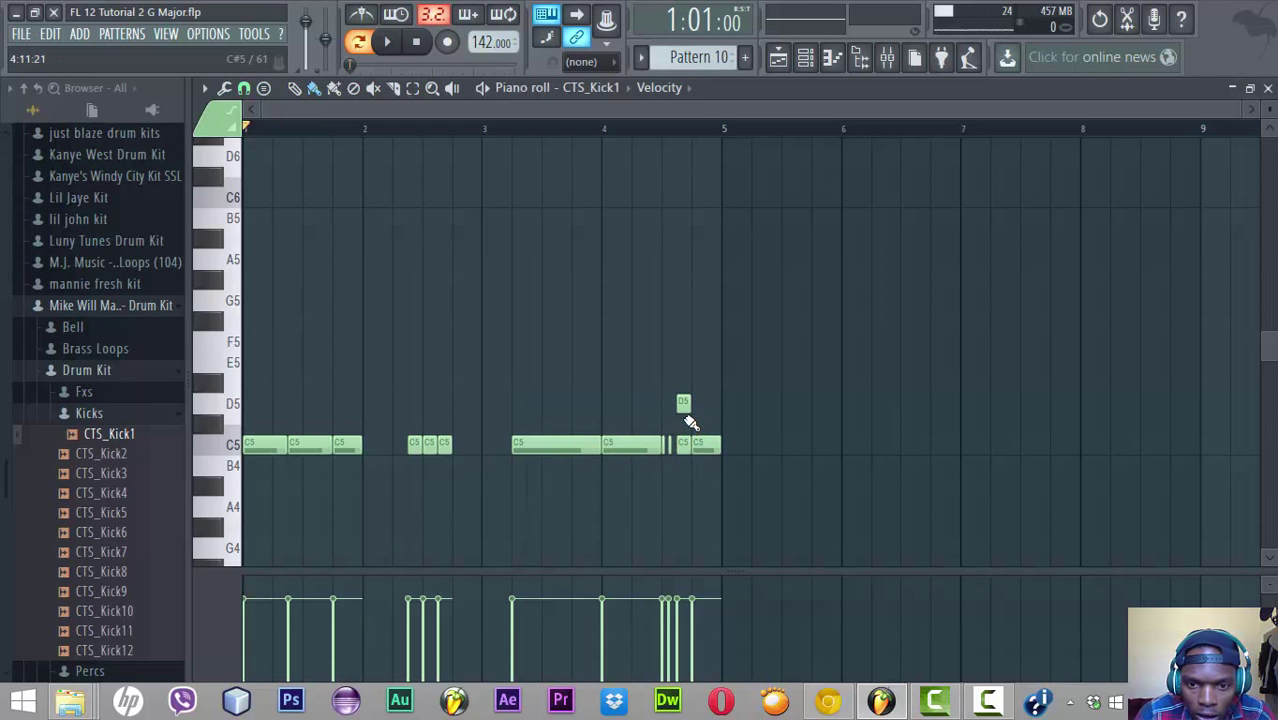
key(space)
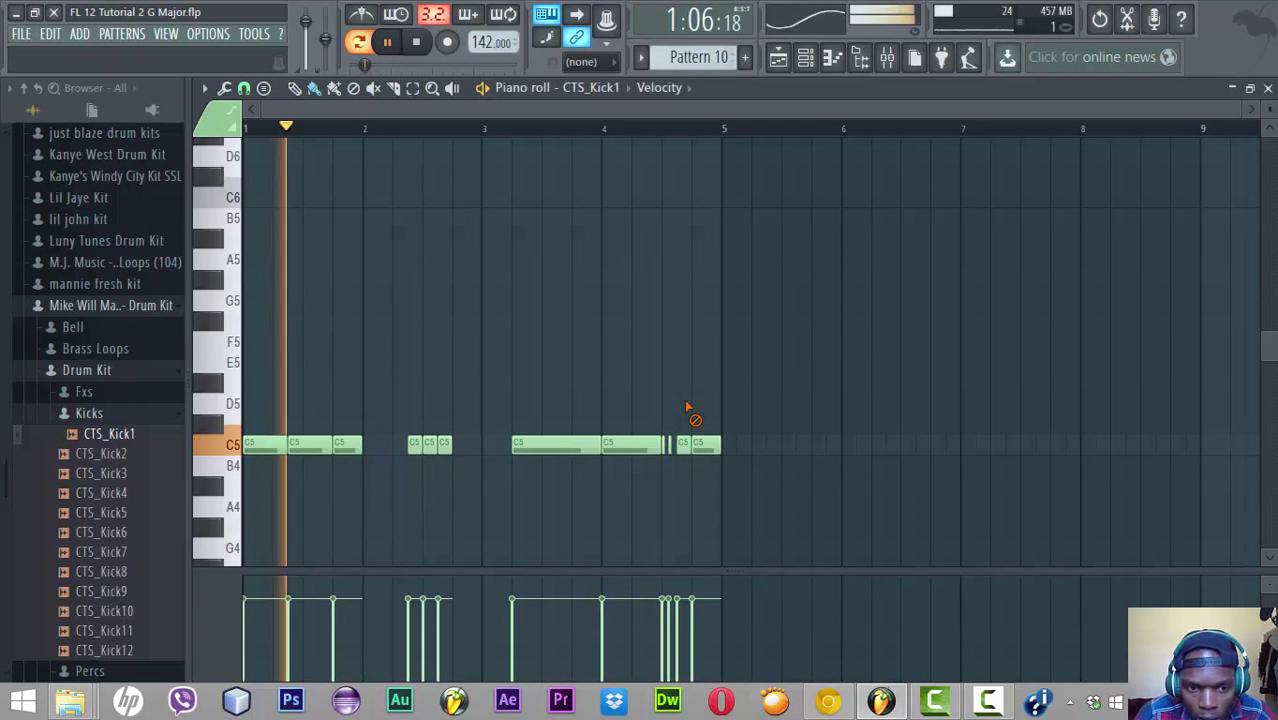
In the playlist, play the song and fill Track 11 with Pattern 10 clips through bar 28, deleting the clip at bar 5
click(784, 66)
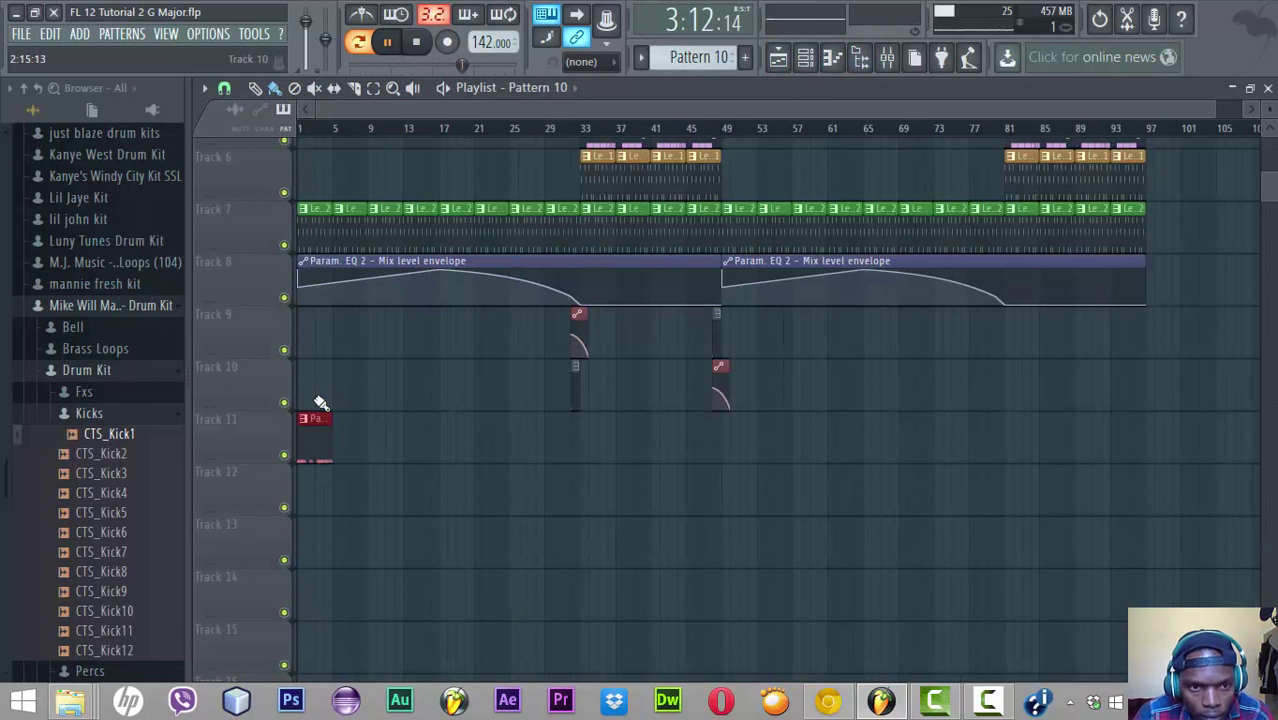
click(357, 50)
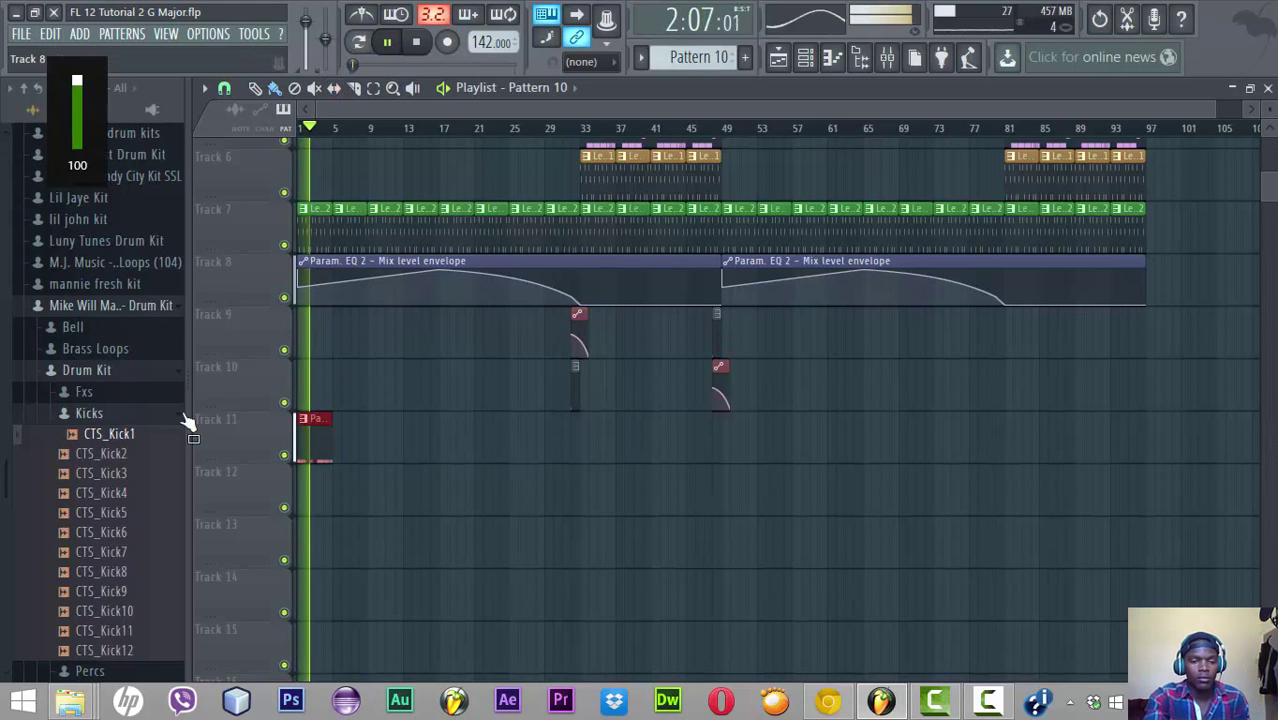
click(343, 456)
drag(343, 456, 528, 462)
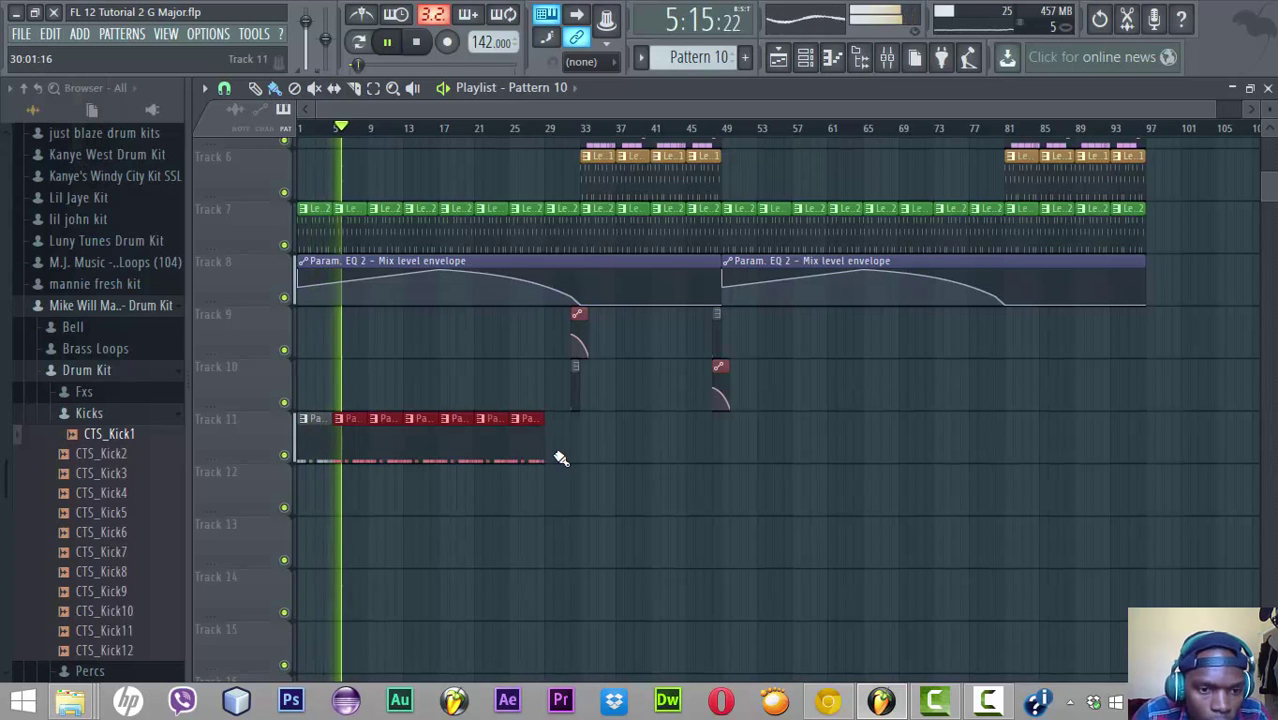
right_click(350, 432)
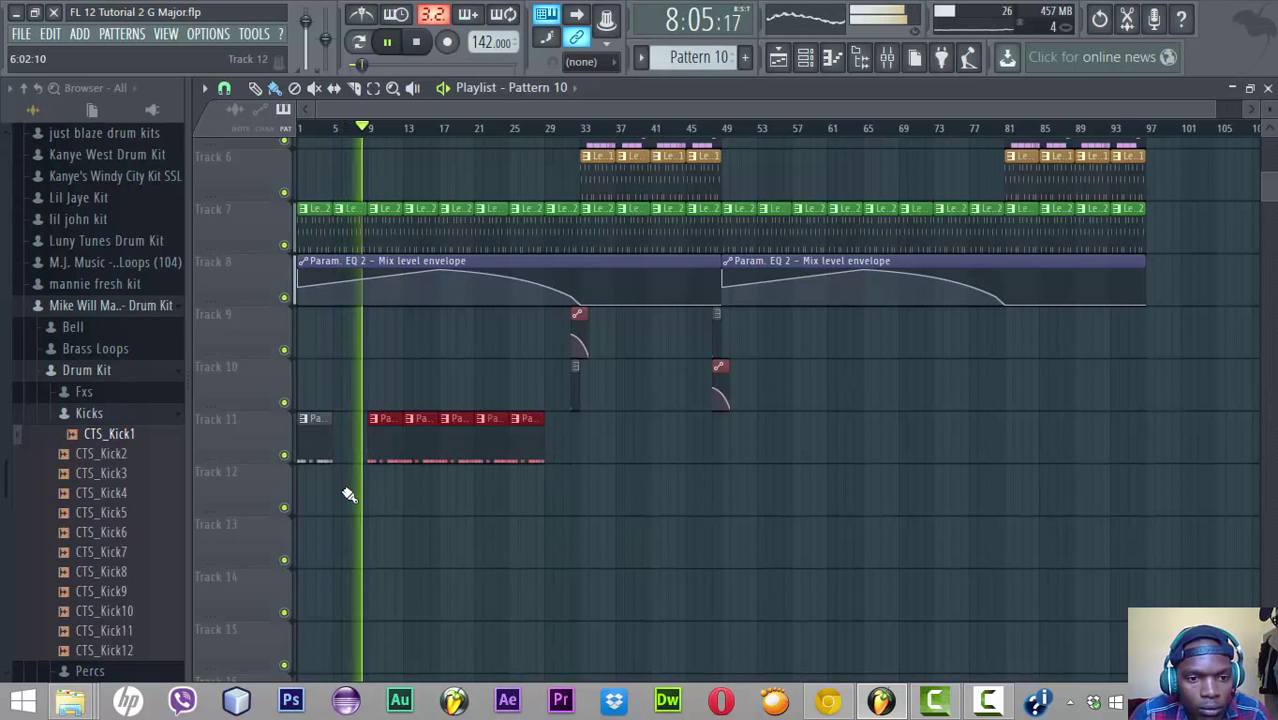
Stop playback and delete the Pattern 10 clips on Track 11 from bar 9 through bar 28, leaving the clip at bar 1
key(space)
right_click(420, 440)
right_click(455, 440)
right_click(490, 440)
right_click(525, 440)
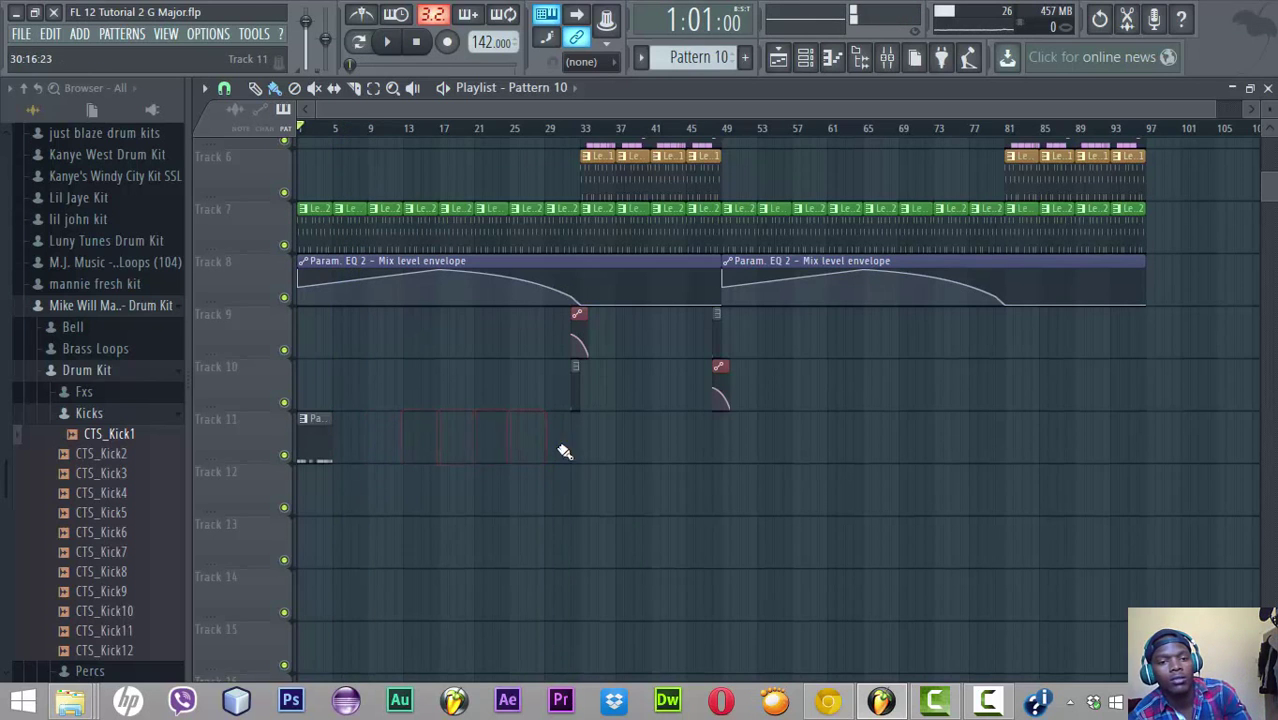
Open Pattern 10's CTS_Kick1 notes in the piano roll, duplicate the four-bar phrase into bars 5 to 8, and deselect the notes
double_click(310, 436)
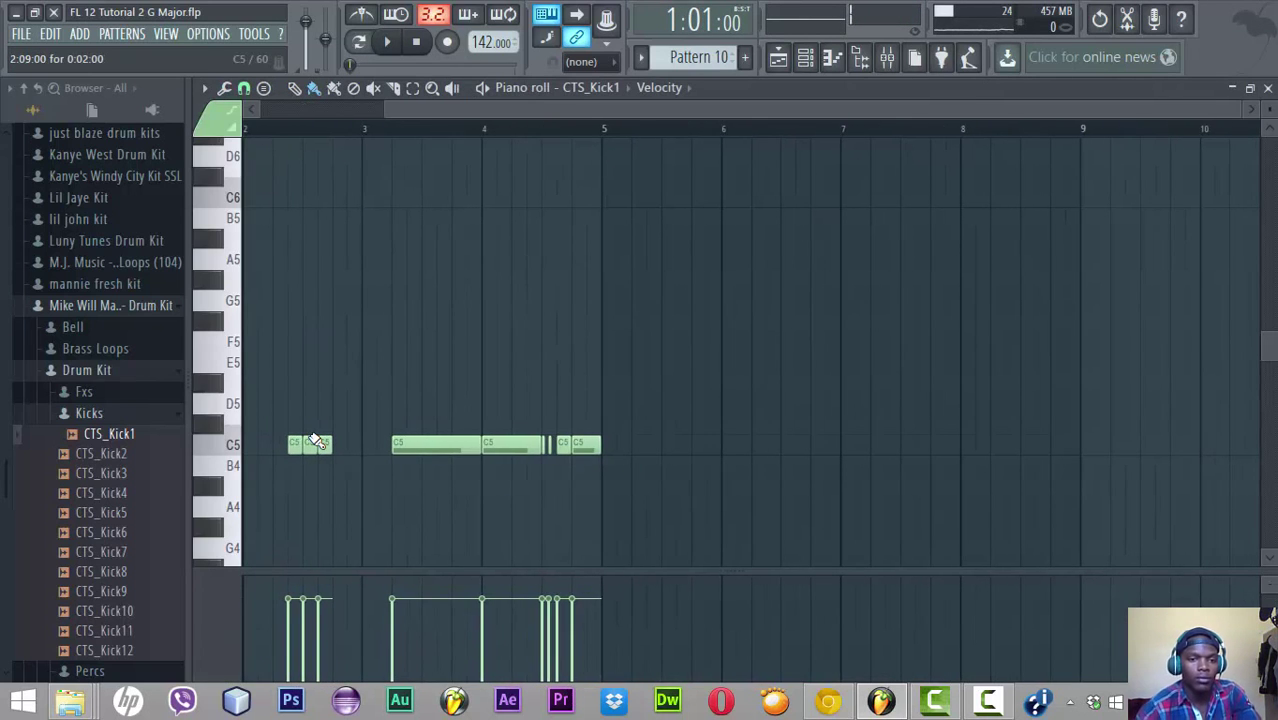
key(ctrl+b)
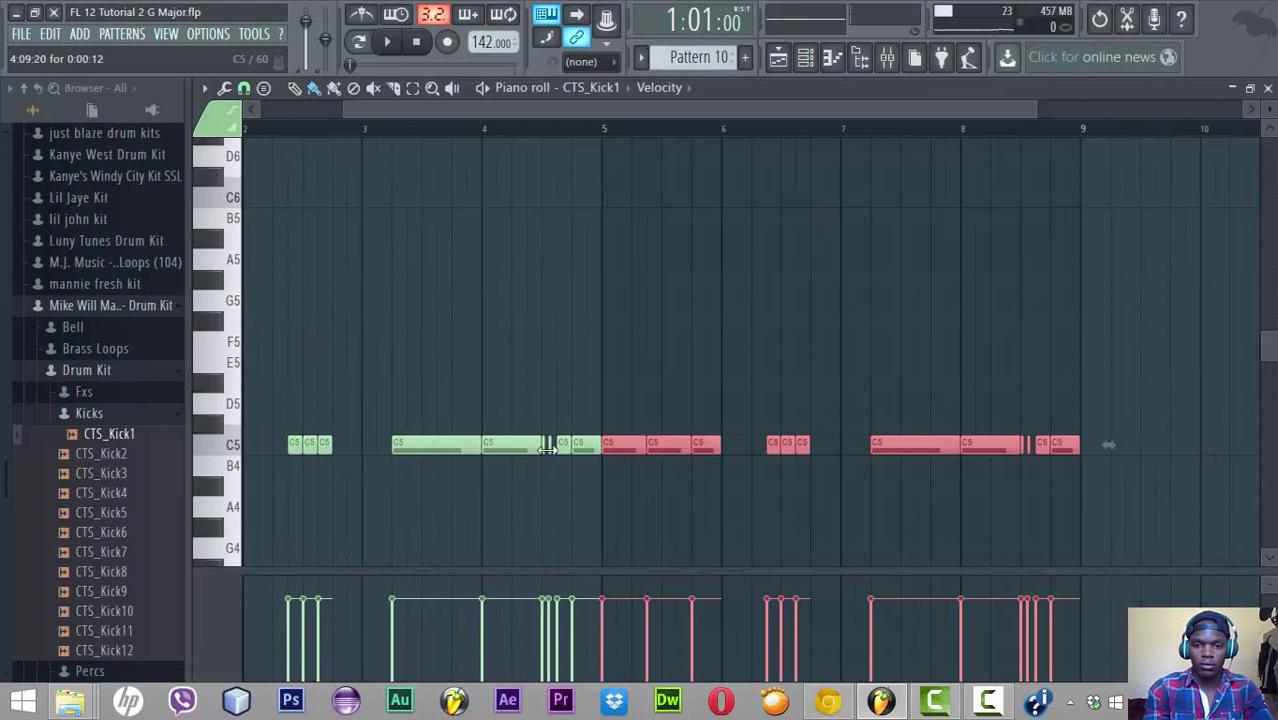
key(ctrl+d)
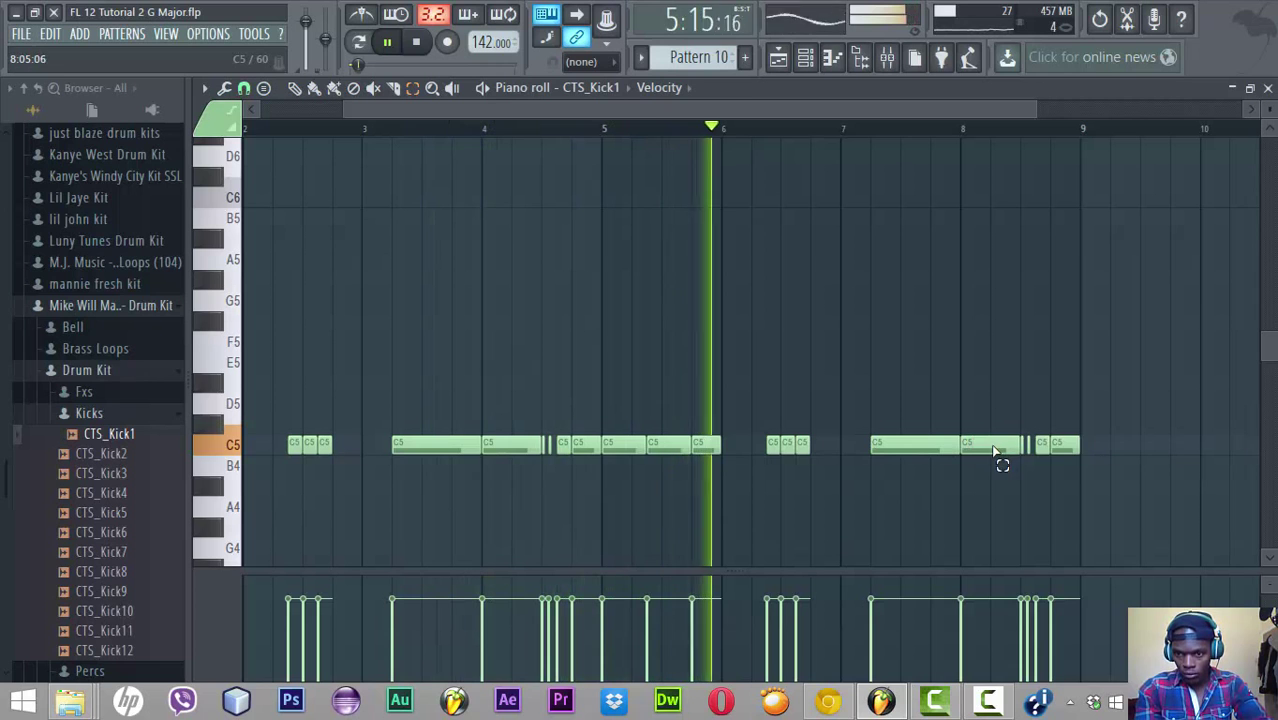
Raise all kick notes in bar 8 to D5, listen to the pattern, and stop playback
drag(1004, 458, 1068, 452)
scroll(1068, 452, down, 1)
key(shift+Up)
key(shift+Up)
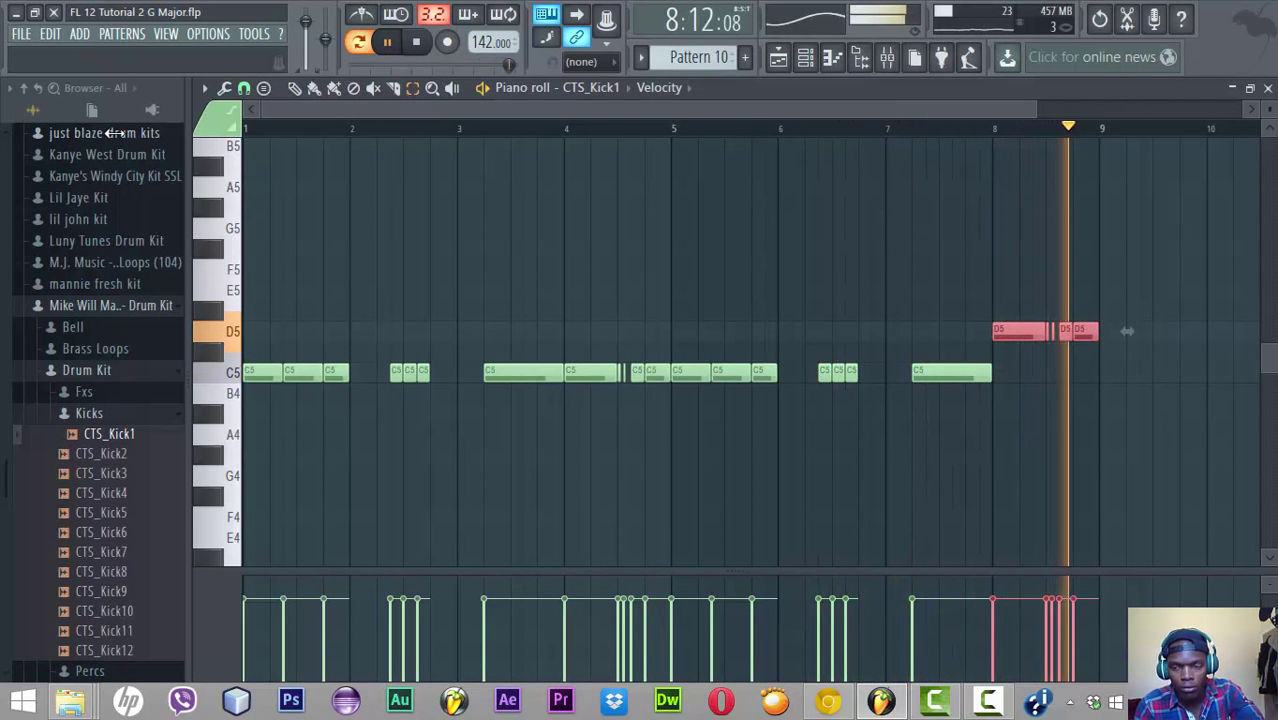
key(space)
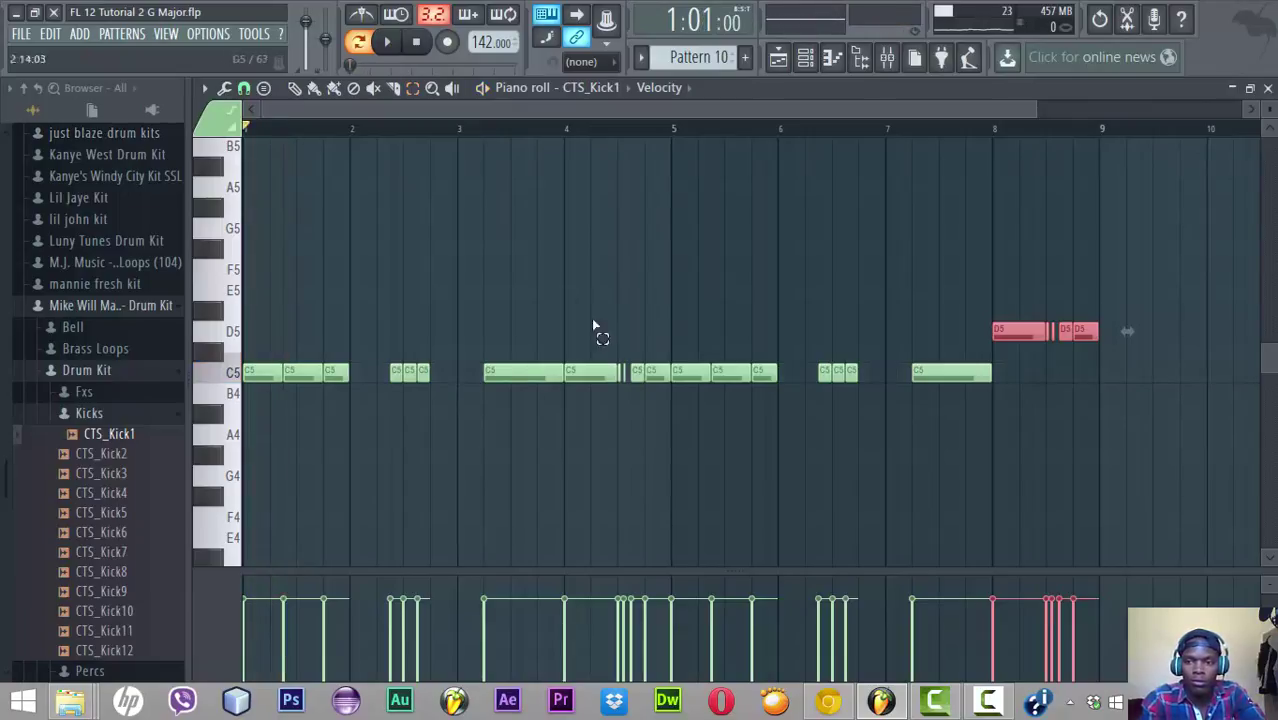
Select the two very short notes in the middle of bar 8 and raise them to G#5
ctrl+click(1049, 338)
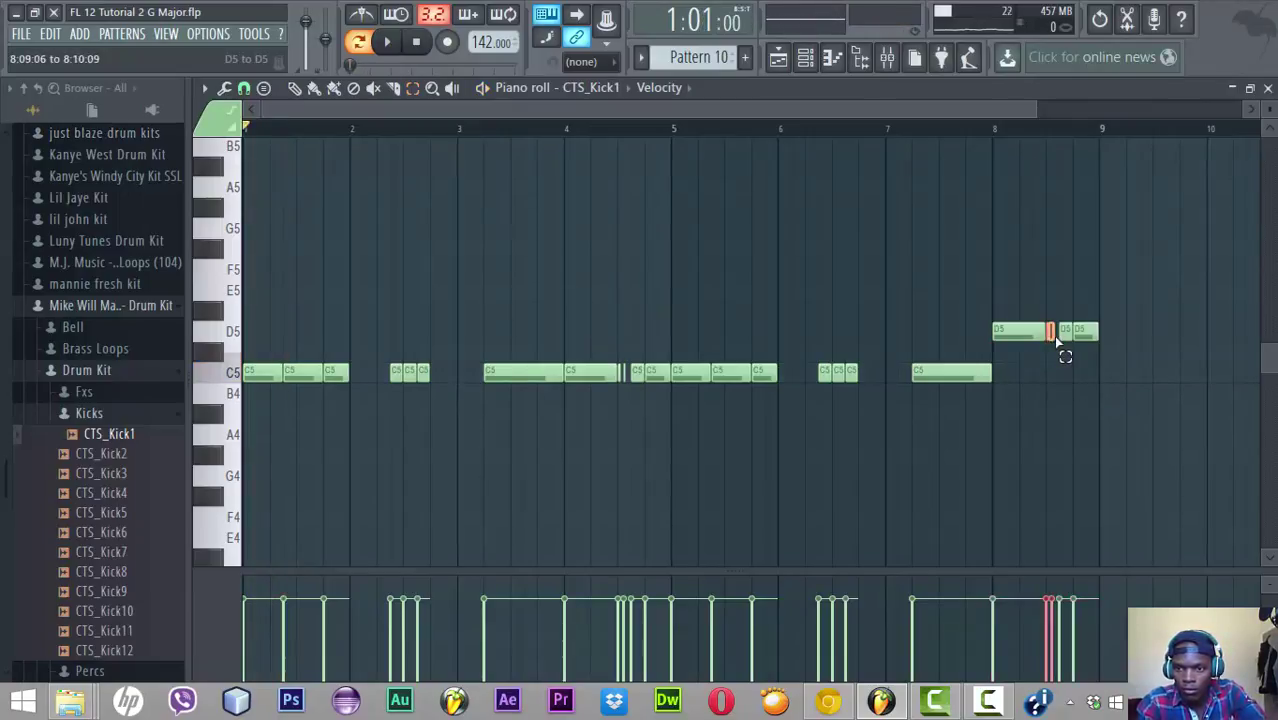
scroll(1058, 341, up, 1)
key(Up)
key(Up)
key(Up)
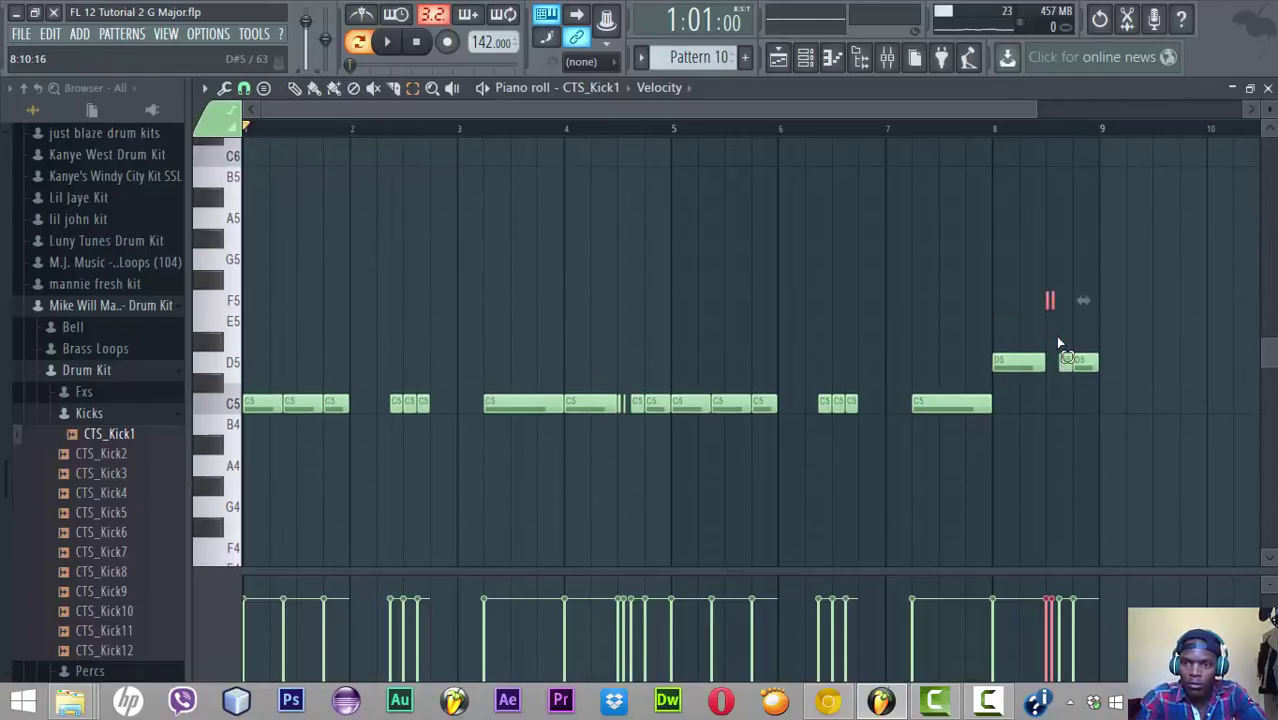
scroll(1059, 343, up, 1)
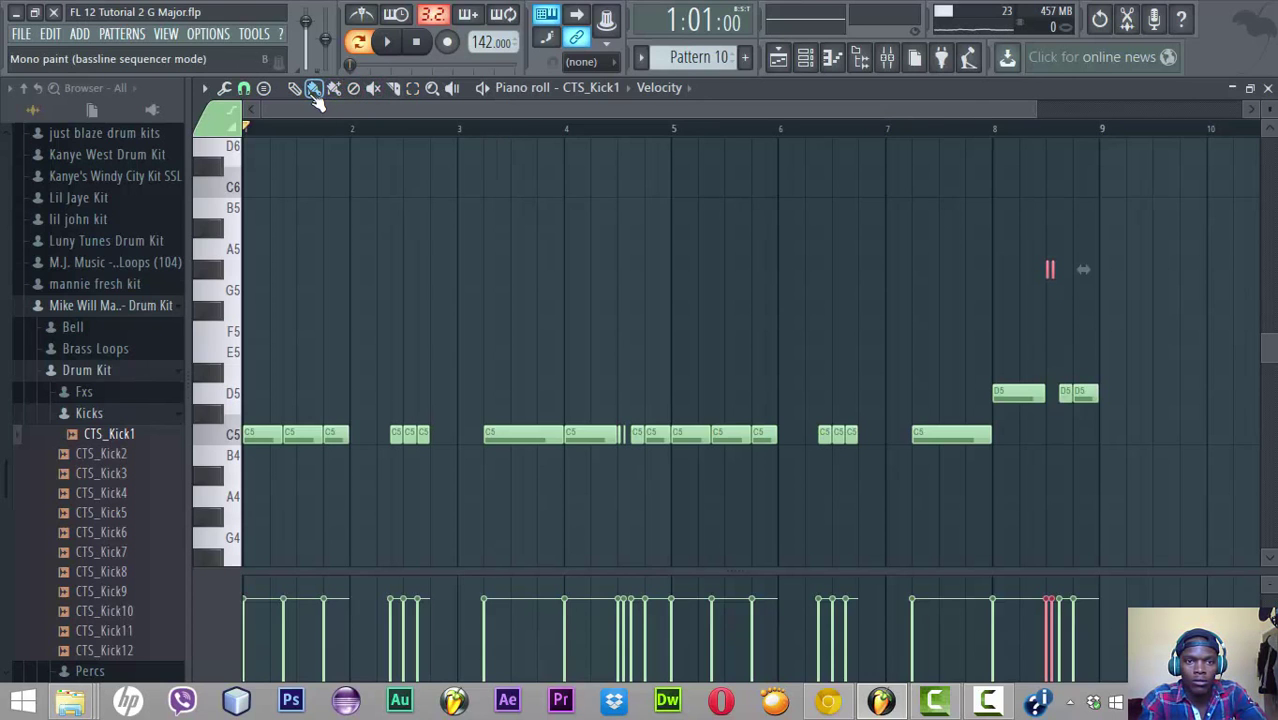
Lower the two very short bar 8 notes to E5 while replaying the pattern from bar 7, and stop playback
click(903, 134)
key(space)
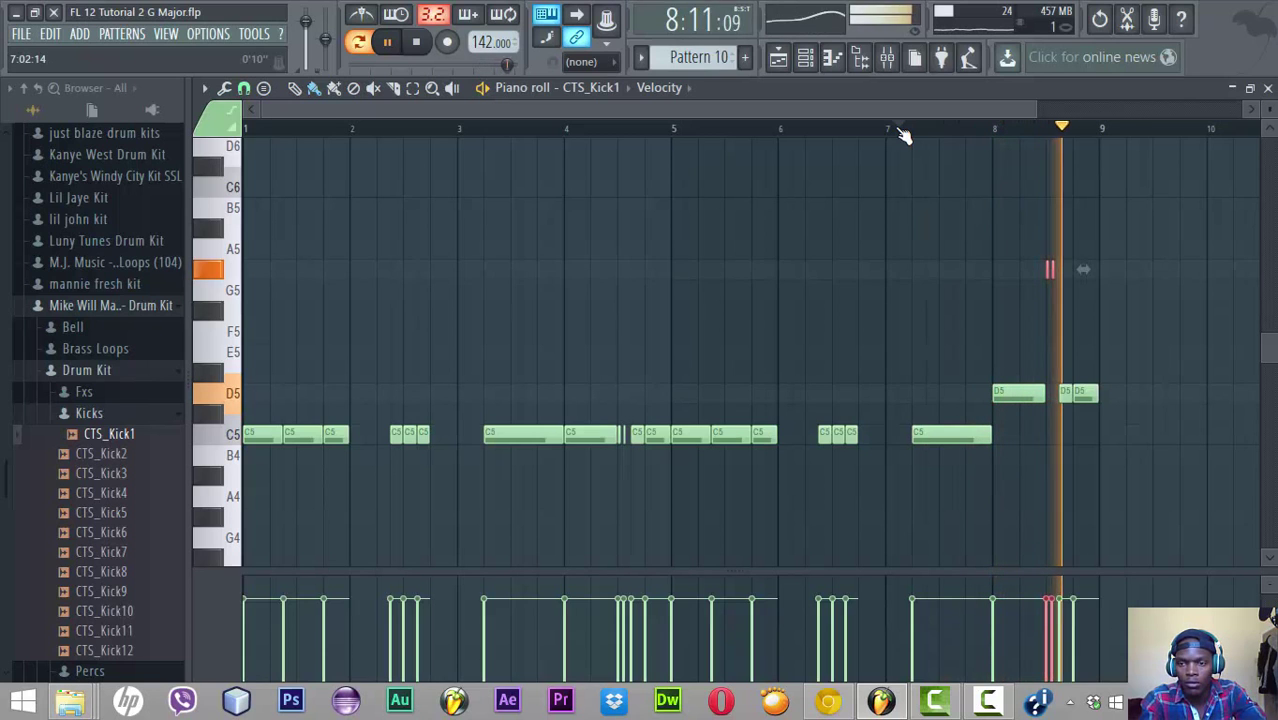
click(903, 134)
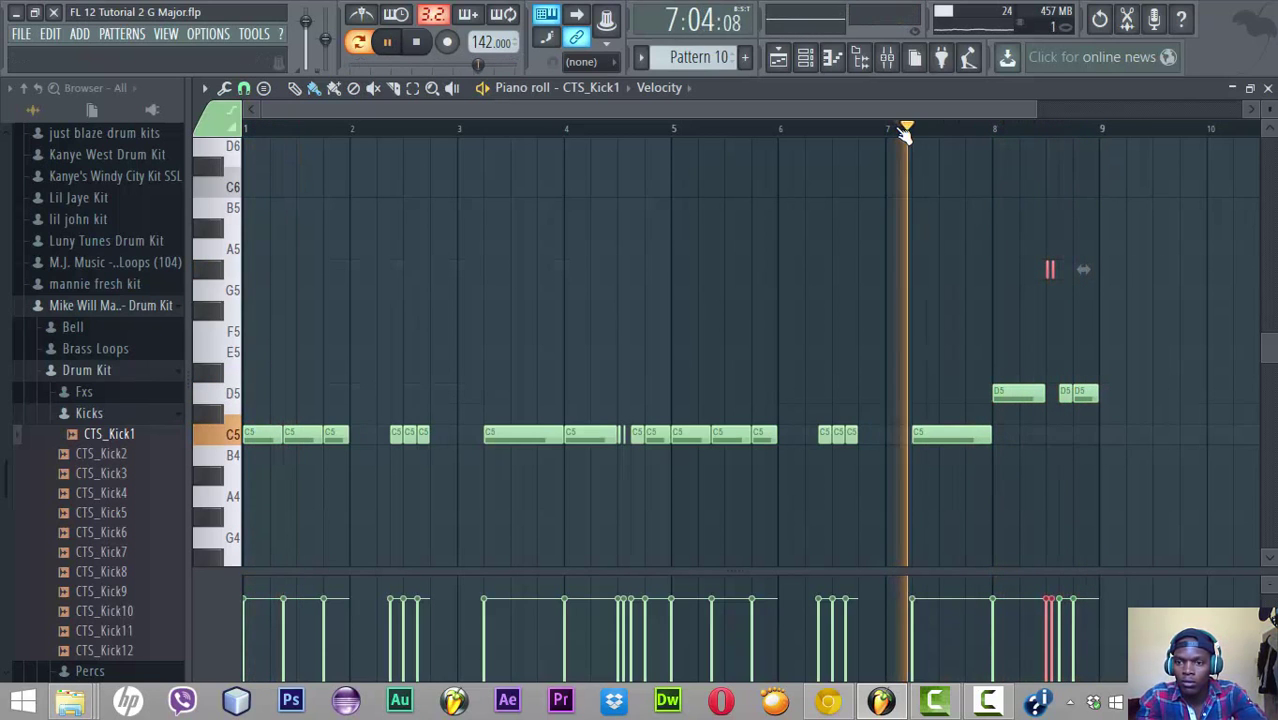
scroll(903, 134, down, 1)
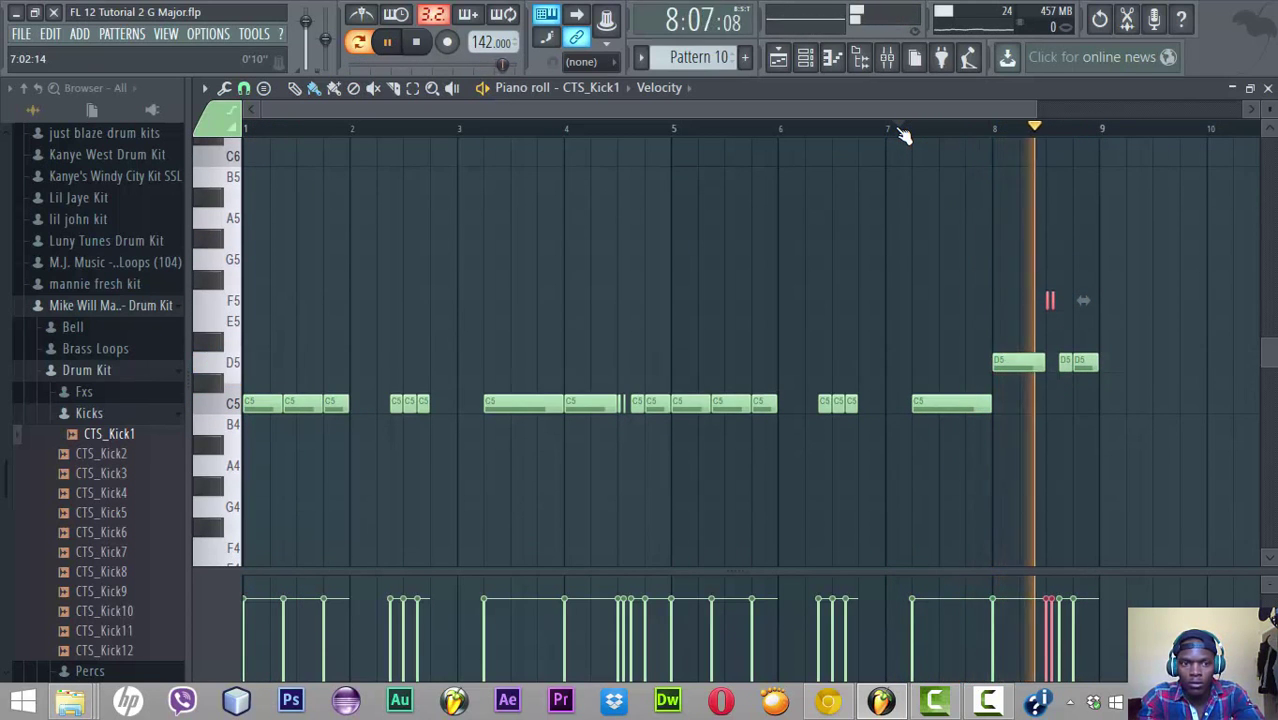
click(903, 134)
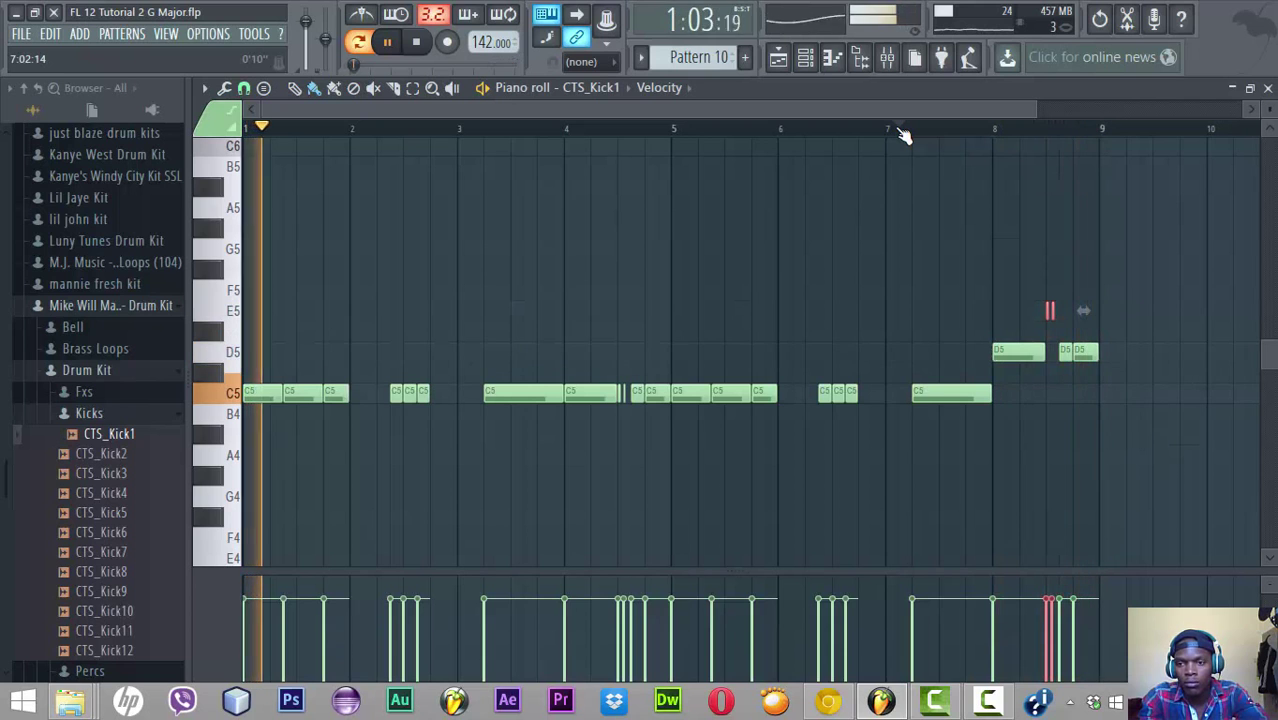
key(space)
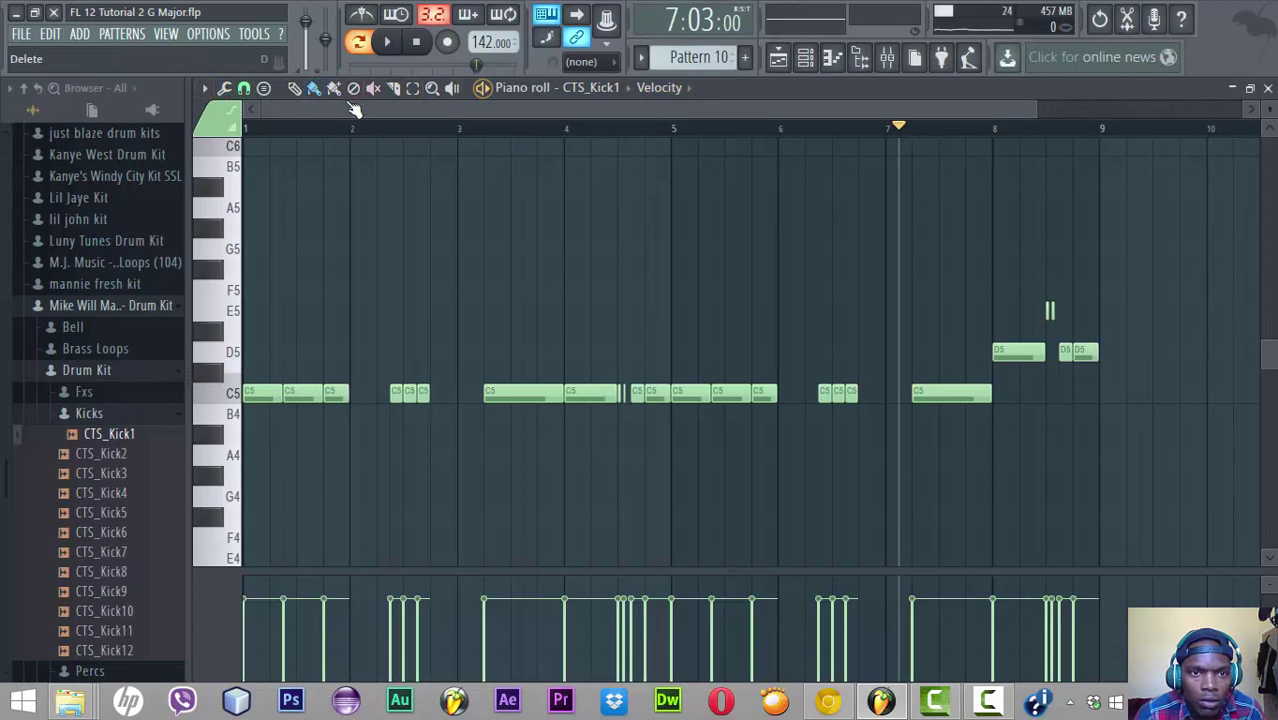
In the playlist, fill Track 11 with Pattern 10 clips from bar 9 through bar 48 during song playback, and stop playback
click(781, 59)
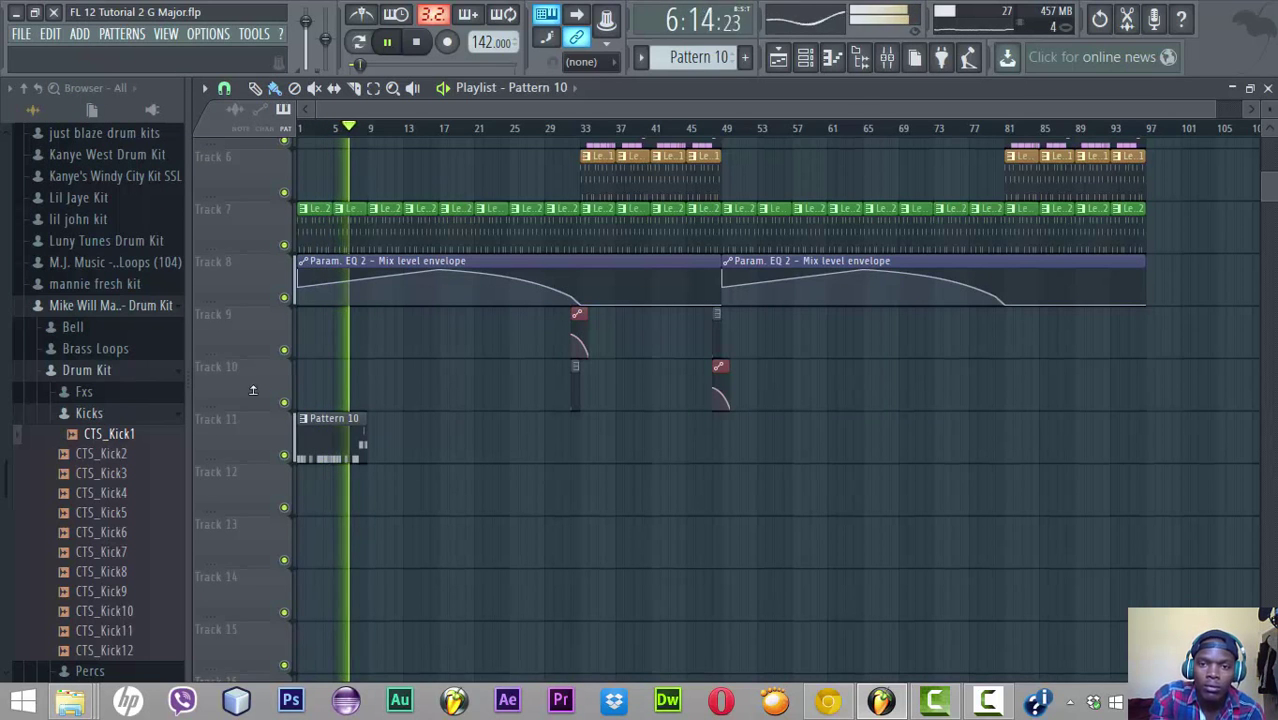
scroll(380, 372, up, 5)
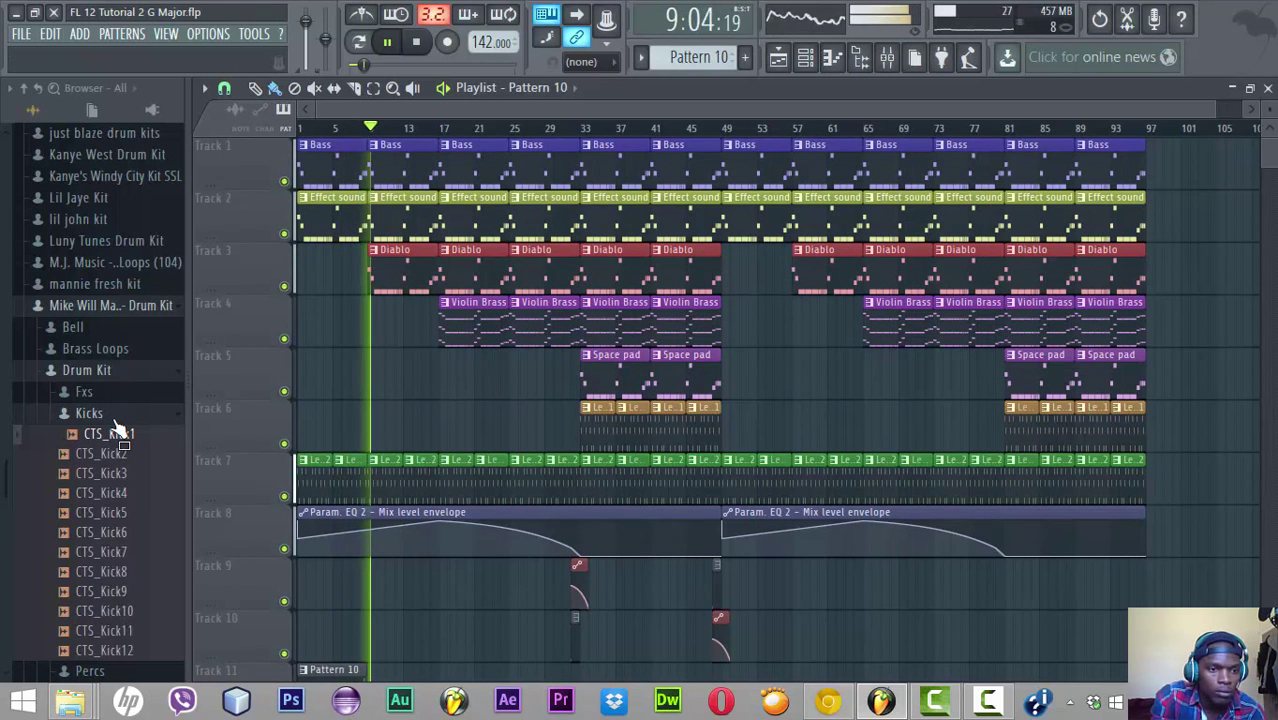
drag(114, 428, 355, 568)
scroll(355, 568, down, 3)
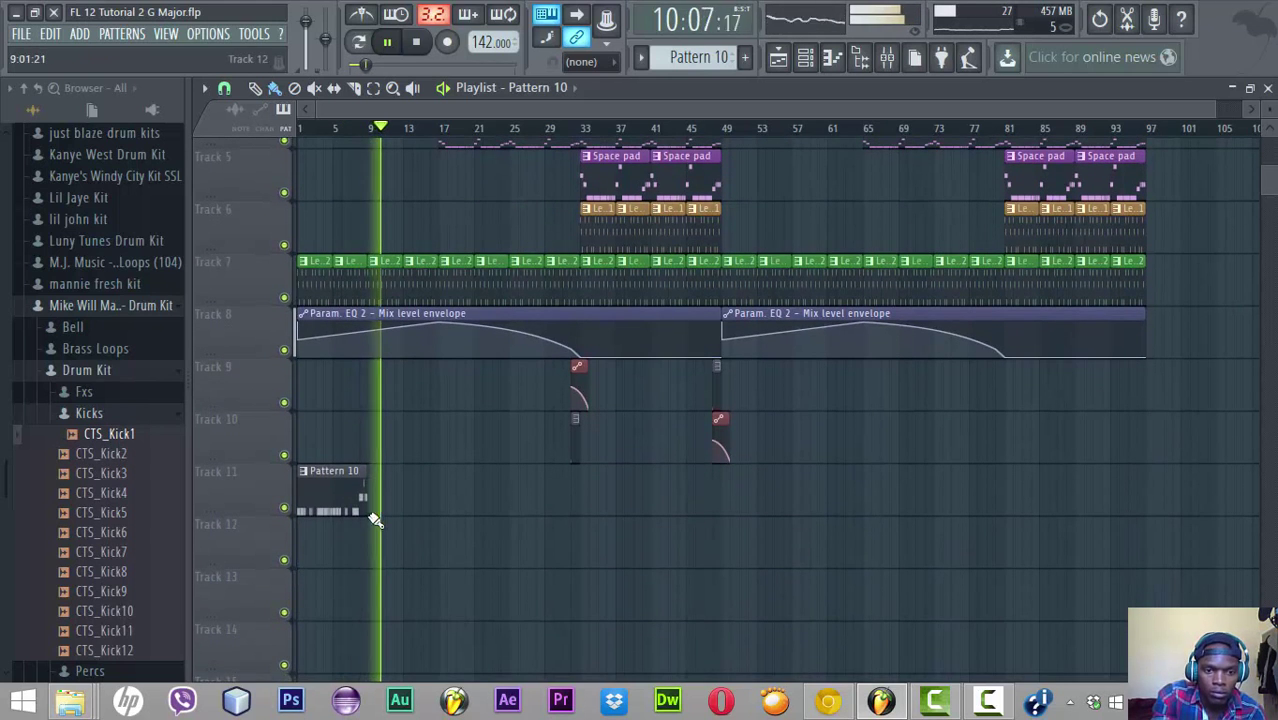
mouse_move(374, 508)
mouse_down()
mouse_move(500, 517)
mouse_move(660, 503)
mouse_up()
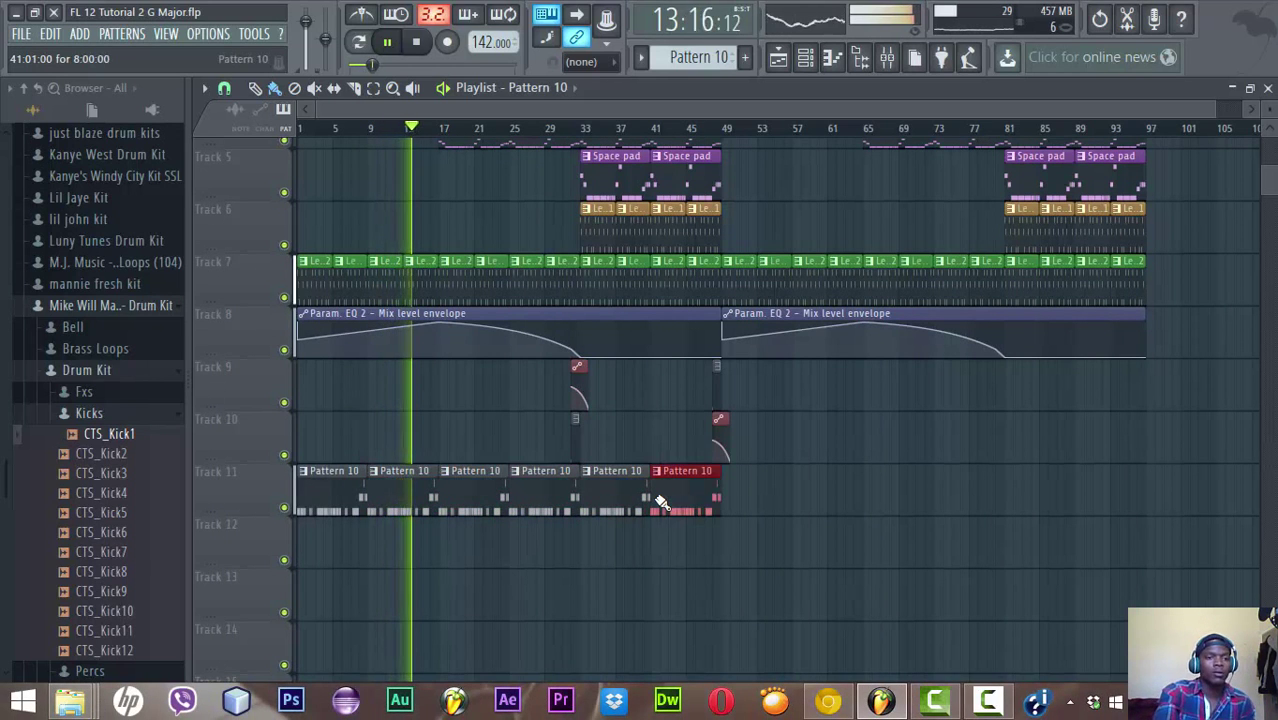
key(space)
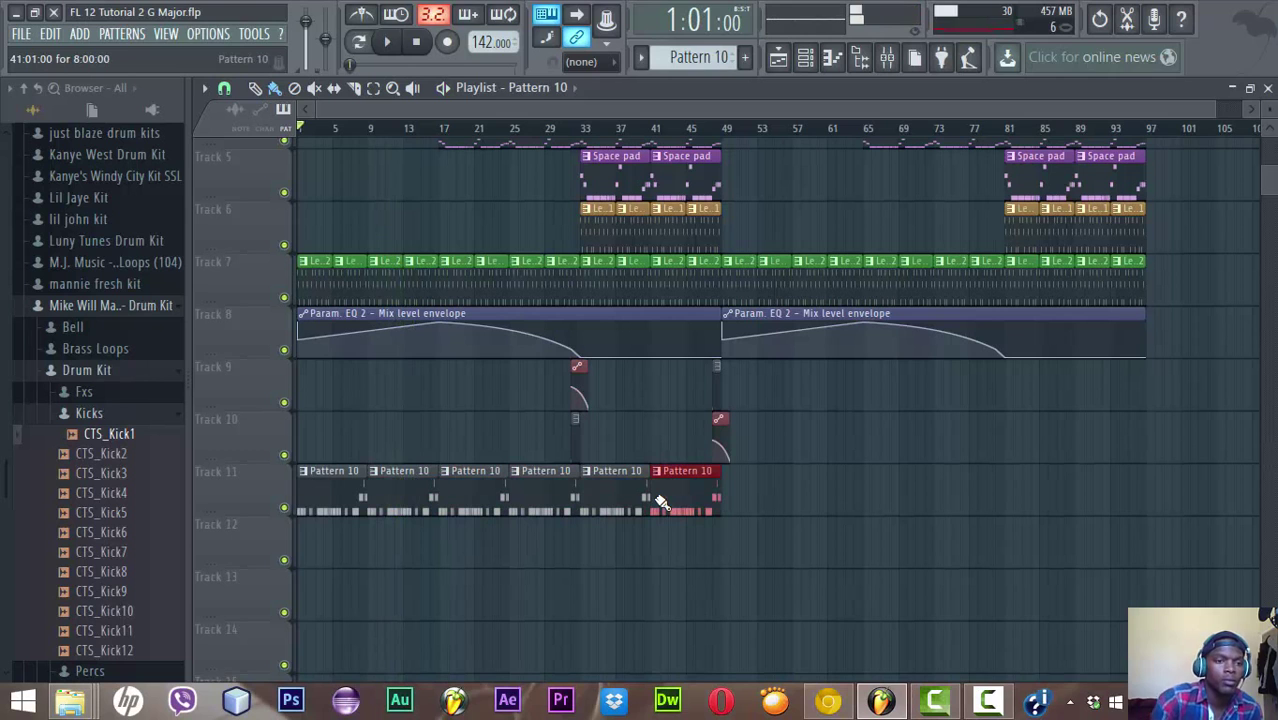
Collapse the Kicks folder, expand Snares & Claps in the same drum kit, and audition S&C1 to S&C3
drag(100, 434, 97, 425)
click(93, 415)
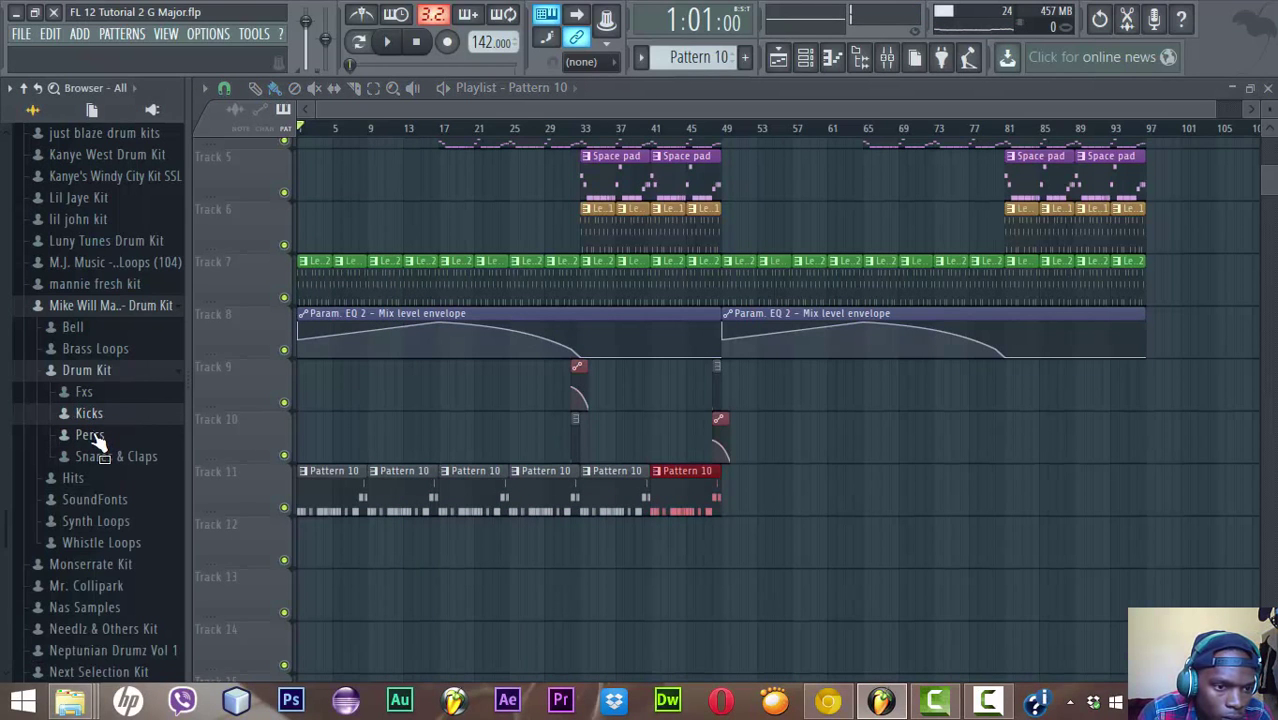
click(100, 457)
click(98, 477)
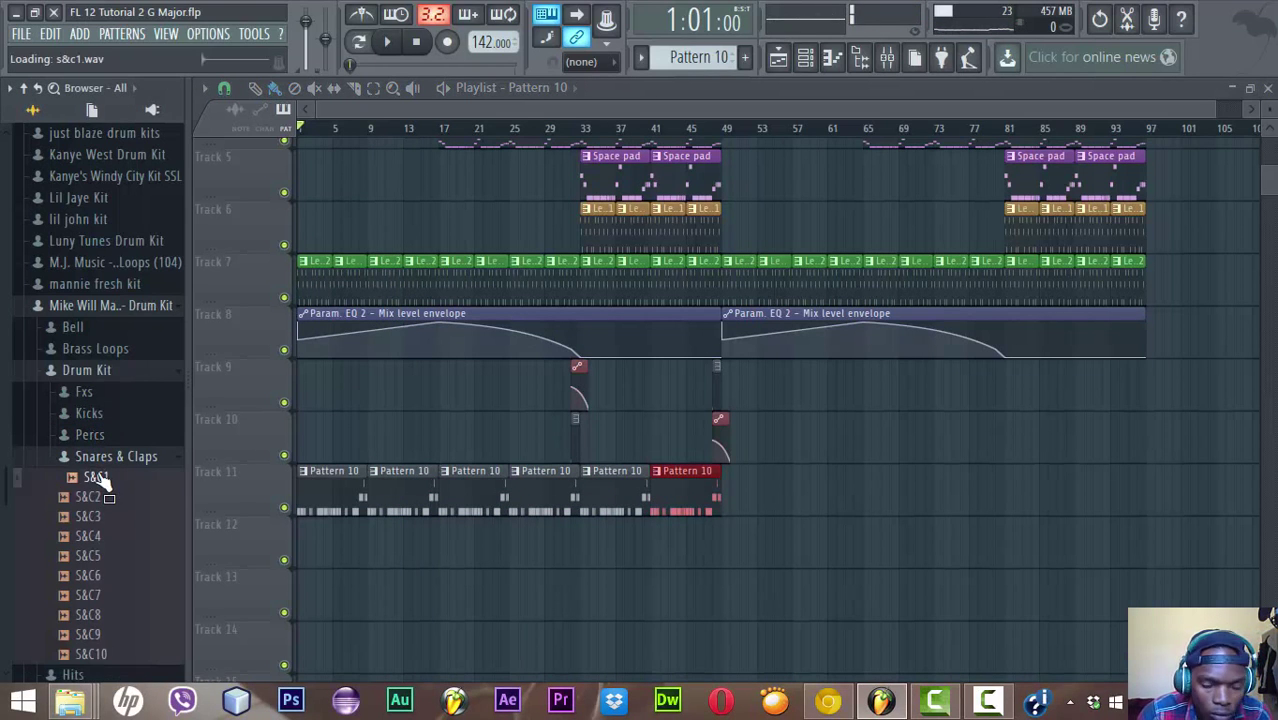
key(Down)
key(Down)
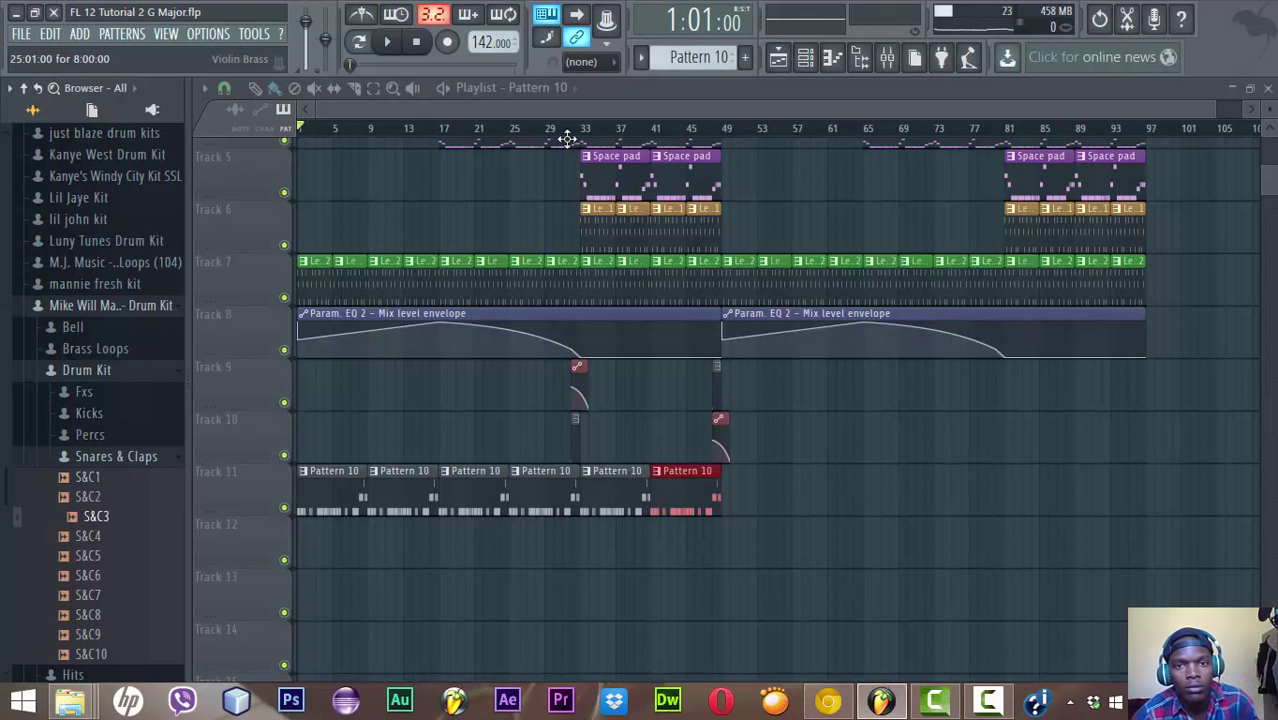
Show the channel rack, audition the samples up to S&C5, and add S&C5 as a new channel below CTS_Kick1
click(805, 57)
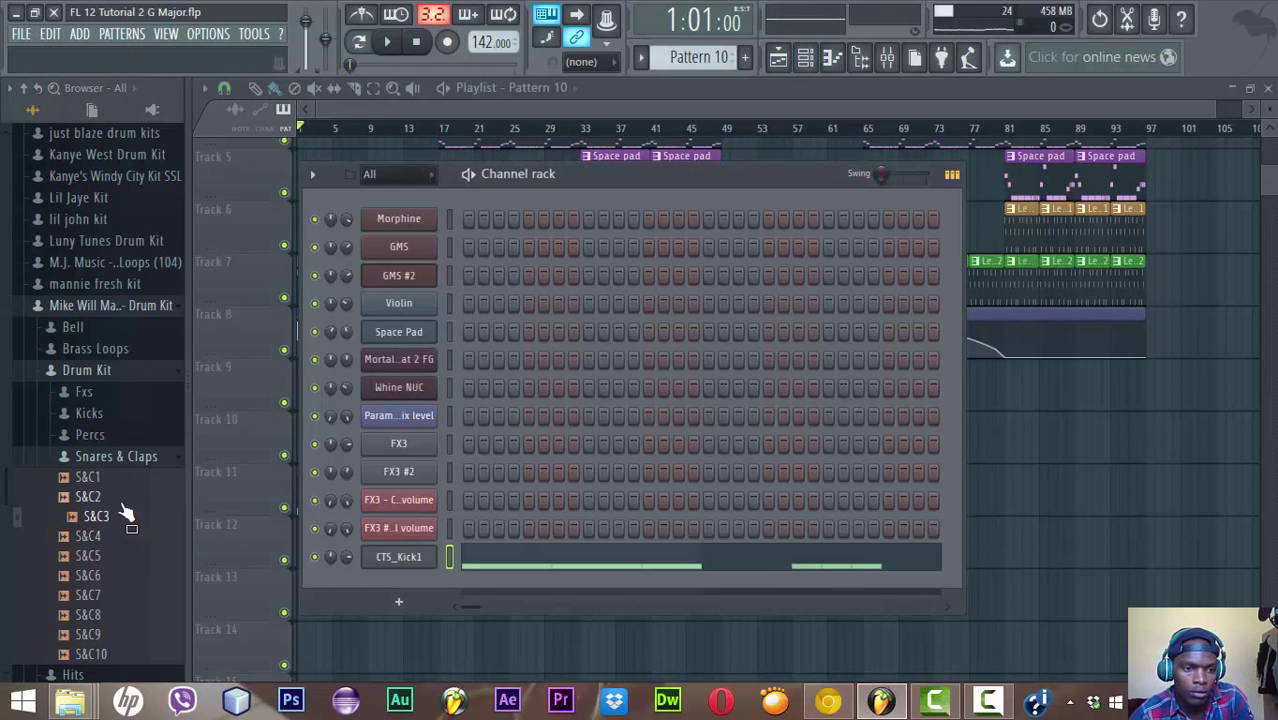
key(Down)
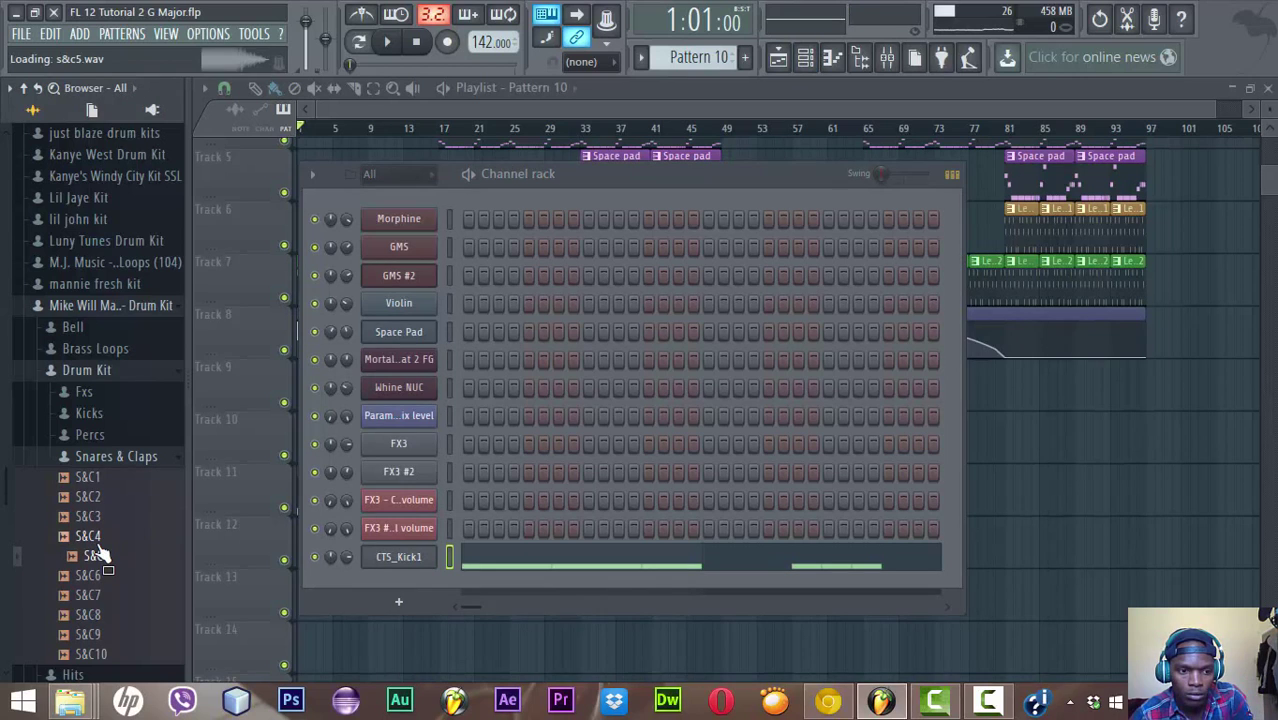
drag(97, 555, 366, 576)
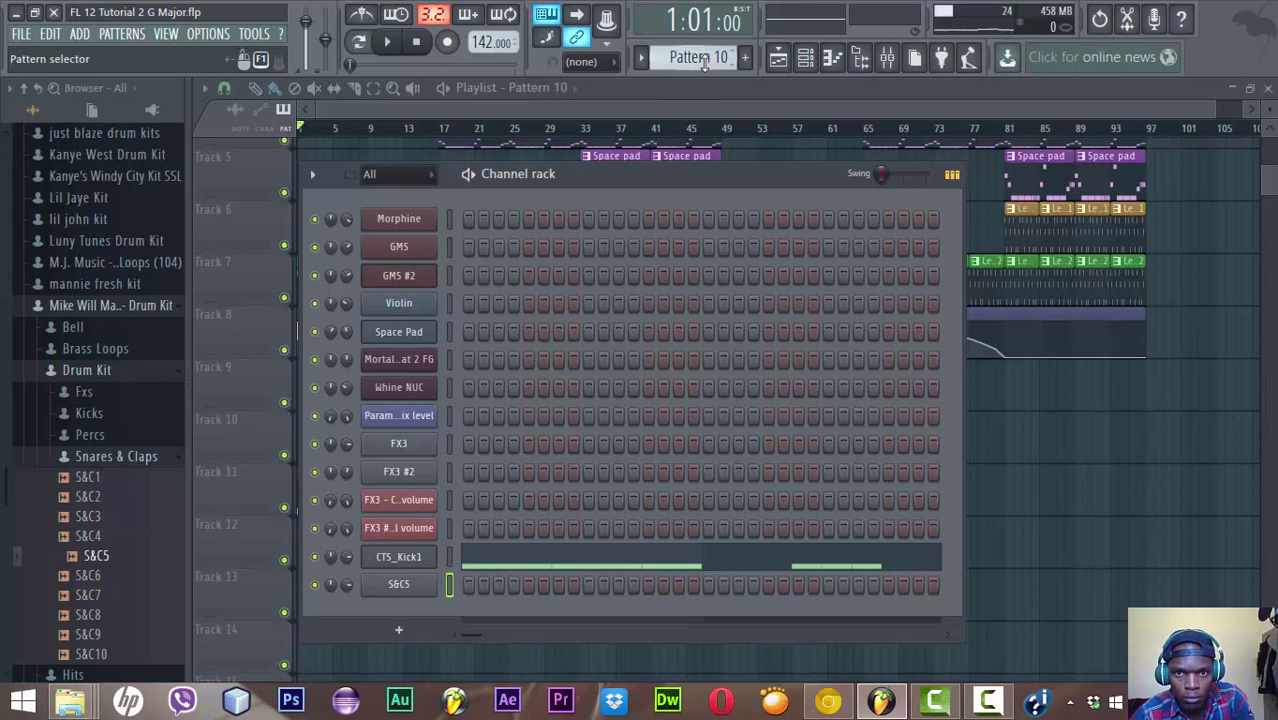
In Pattern 11, add S&C5 hits on steps 5 and 13 and place the pattern at bar 1 of Track 12
scroll(700, 60, down, 1)
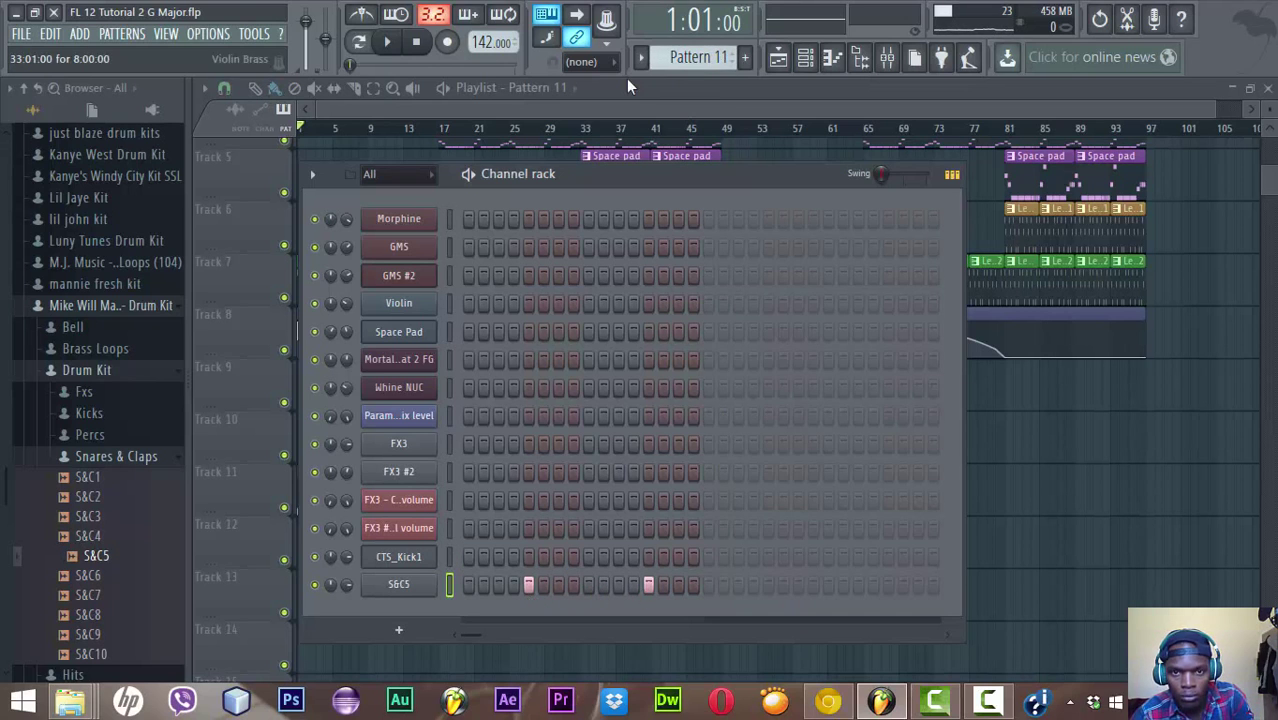
click(646, 109)
click(309, 544)
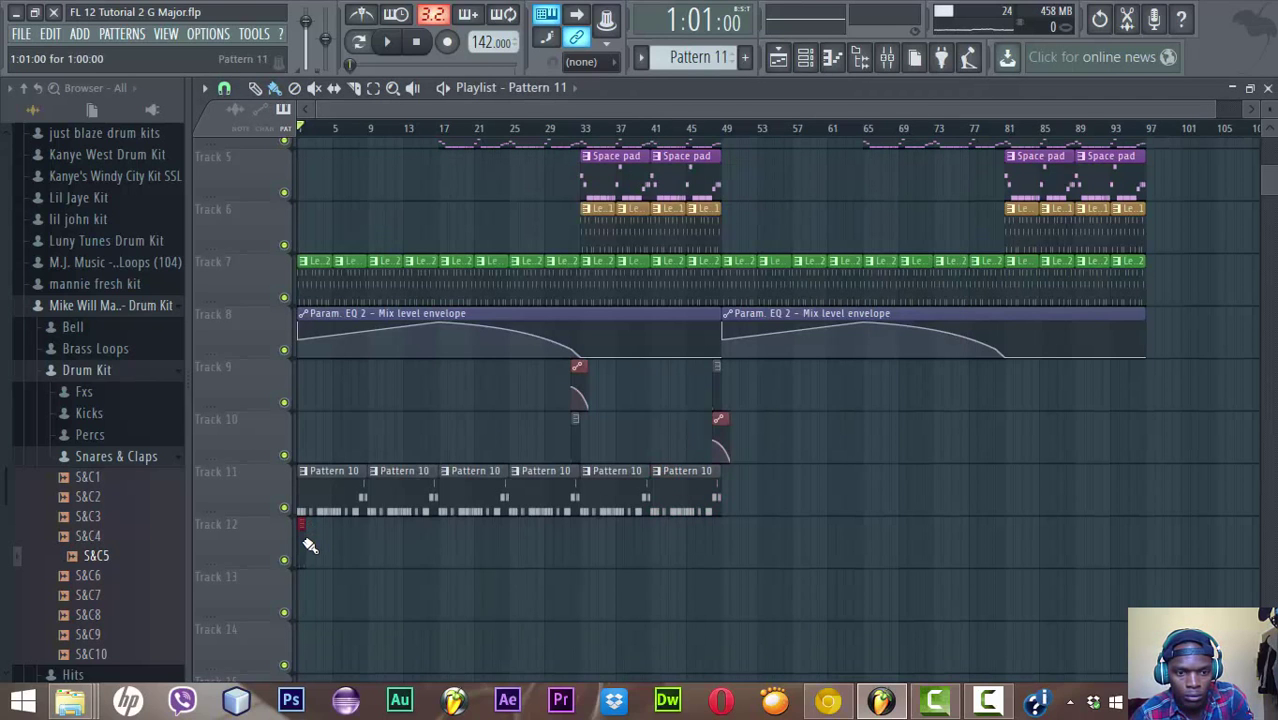
Open Pattern 11 in the piano roll, audition it, and replace the S&C5 hits on steps 5 and 13 with one on step 9
double_click(300, 544)
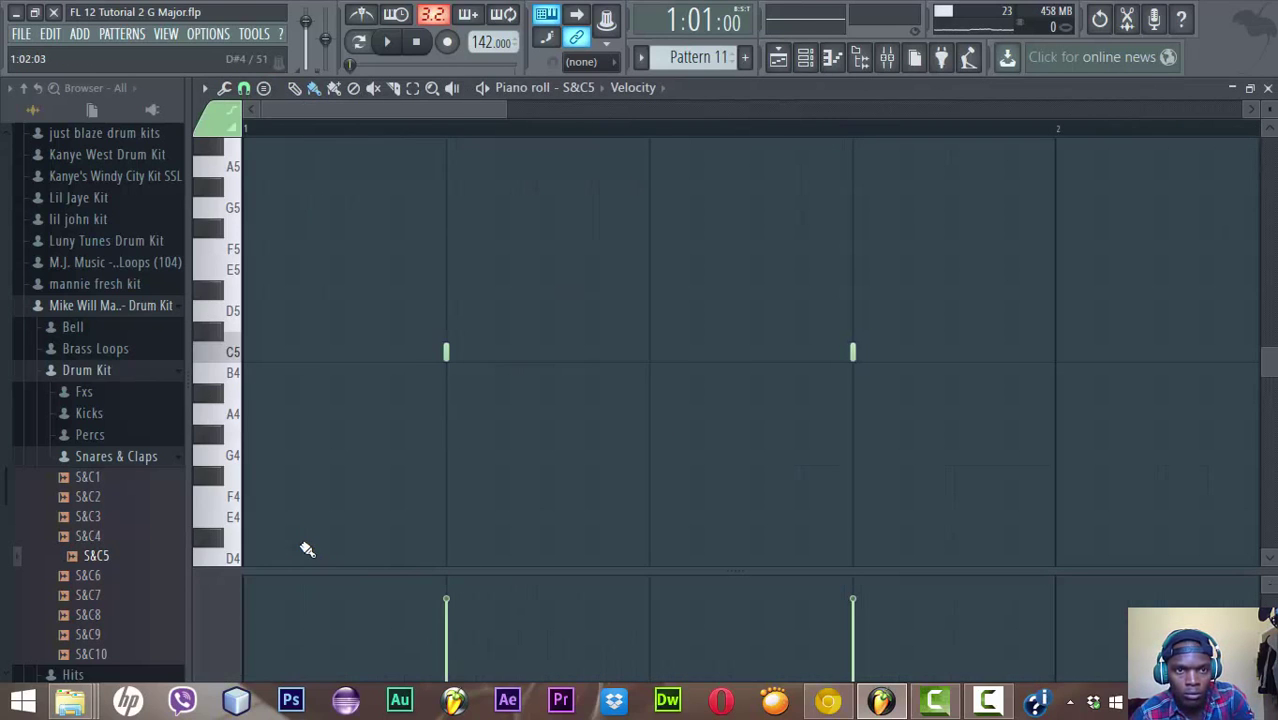
key(space)
key(space)
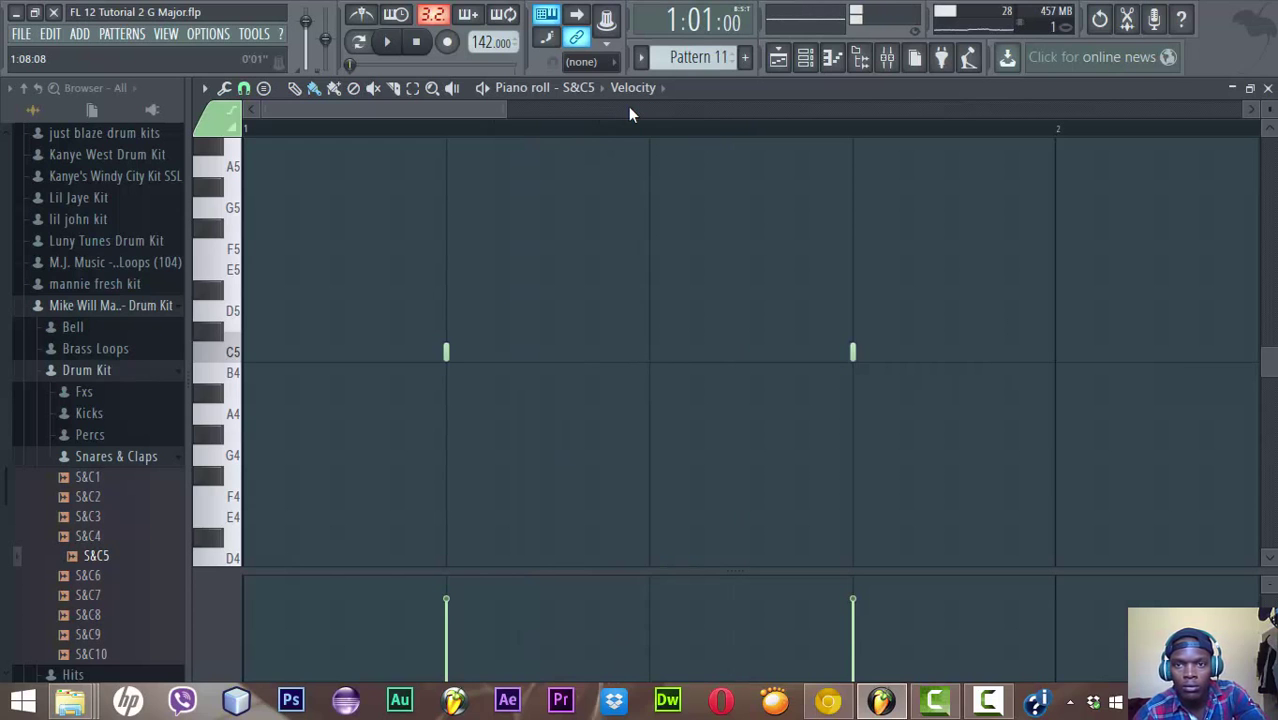
click(805, 57)
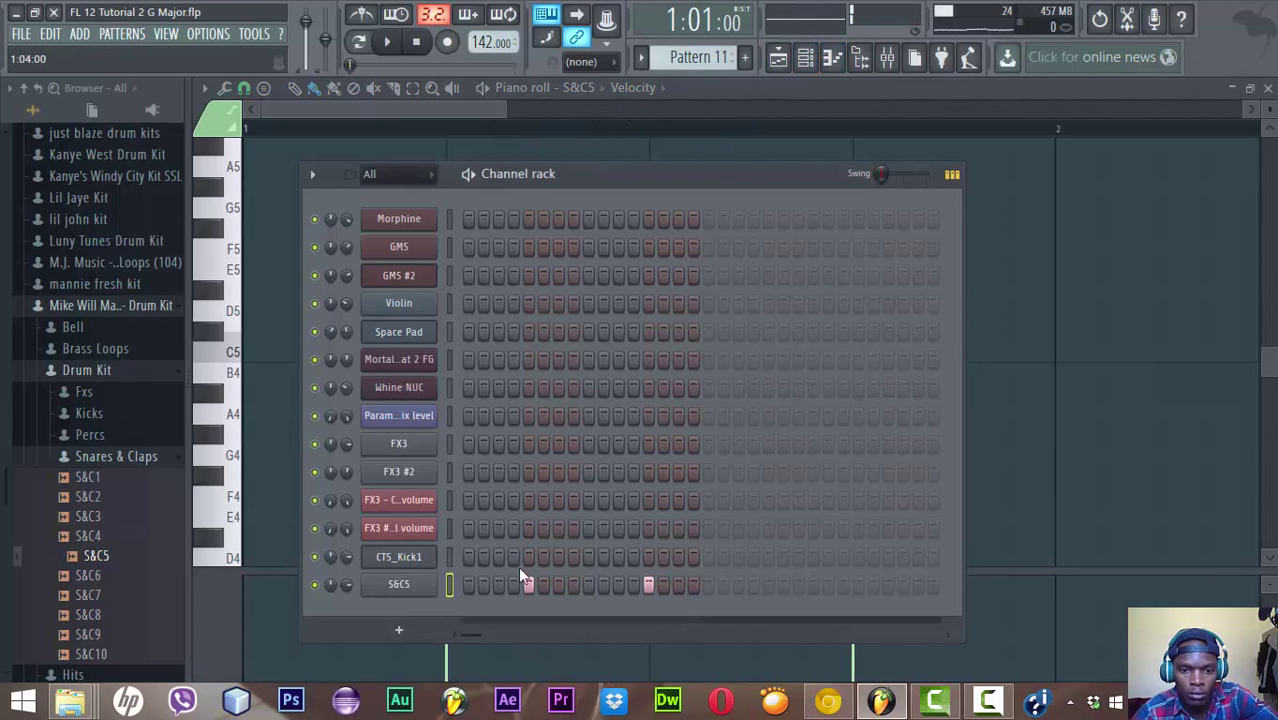
click(588, 586)
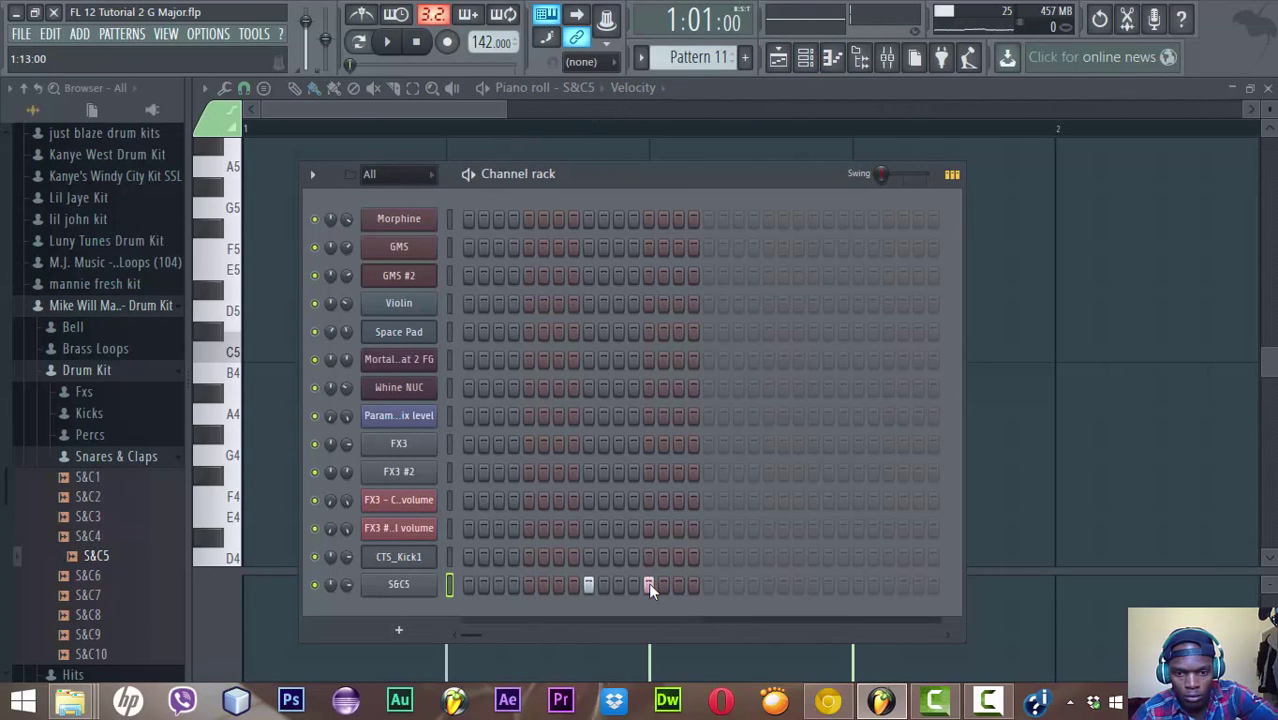
key(space)
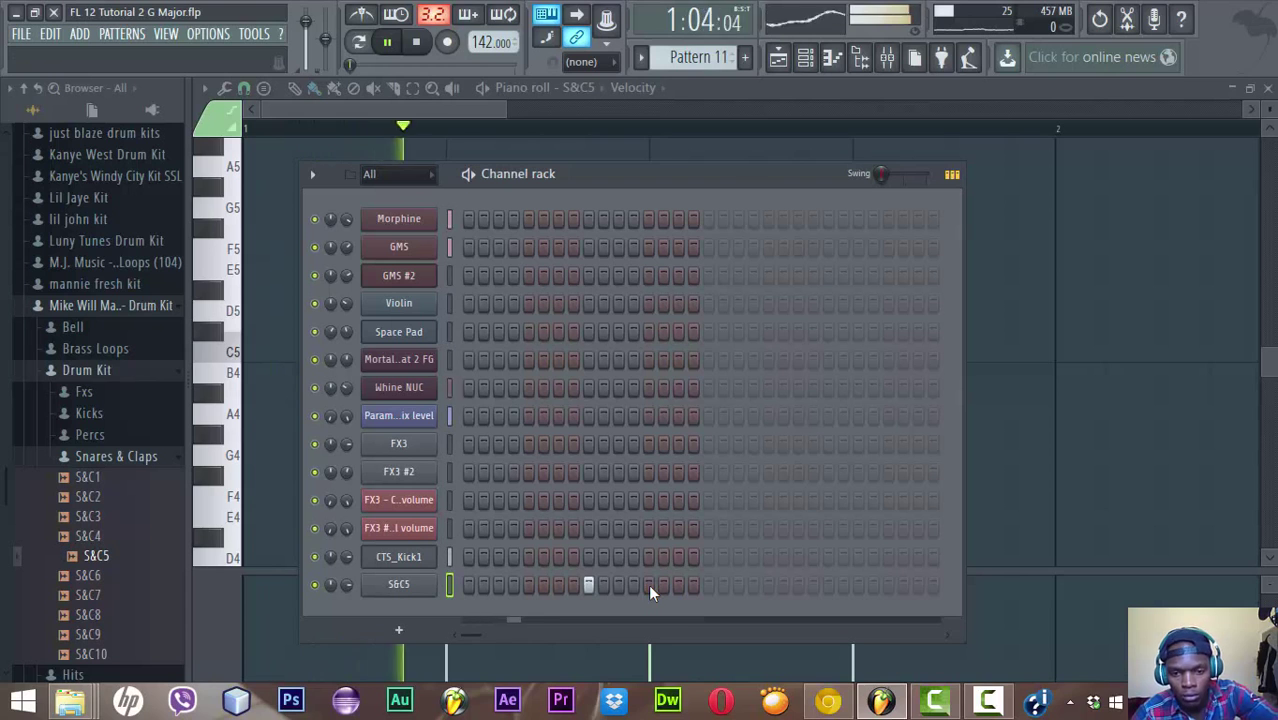
key(space)
Add S&C5 hits on steps 20, 23 and 25 of Pattern 11 while playing it back
click(752, 586)
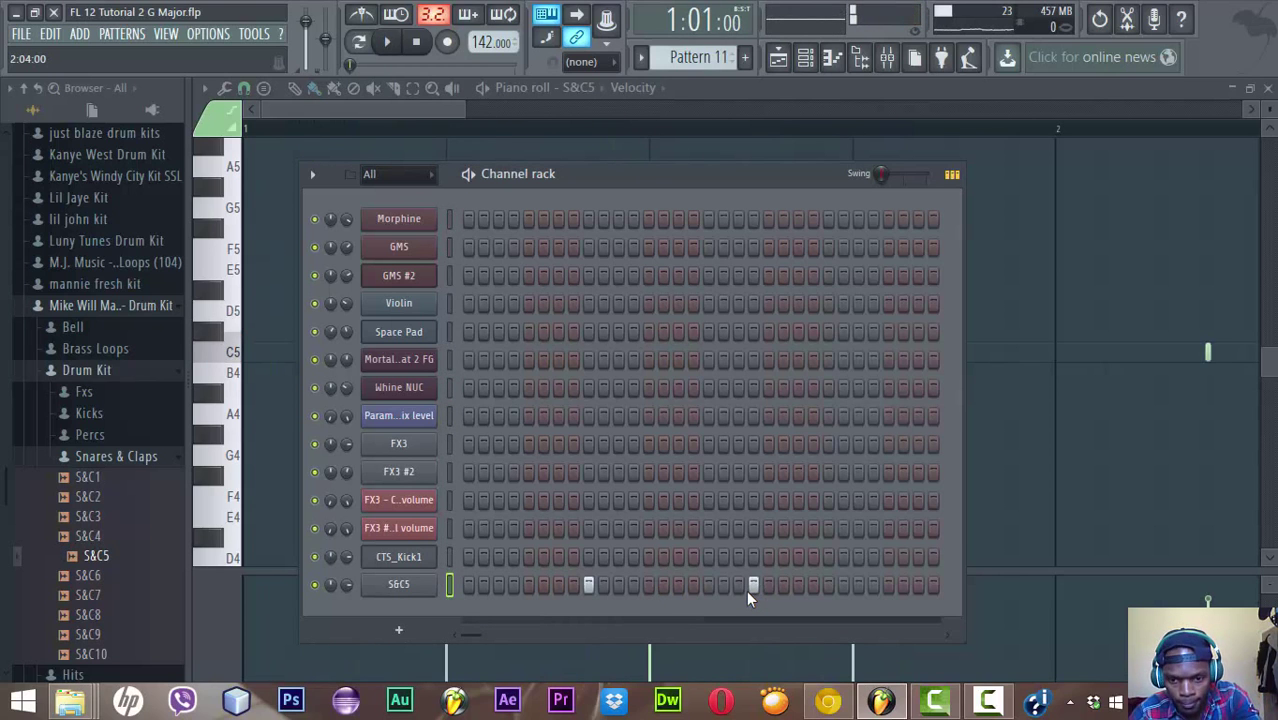
key(space)
click(798, 586)
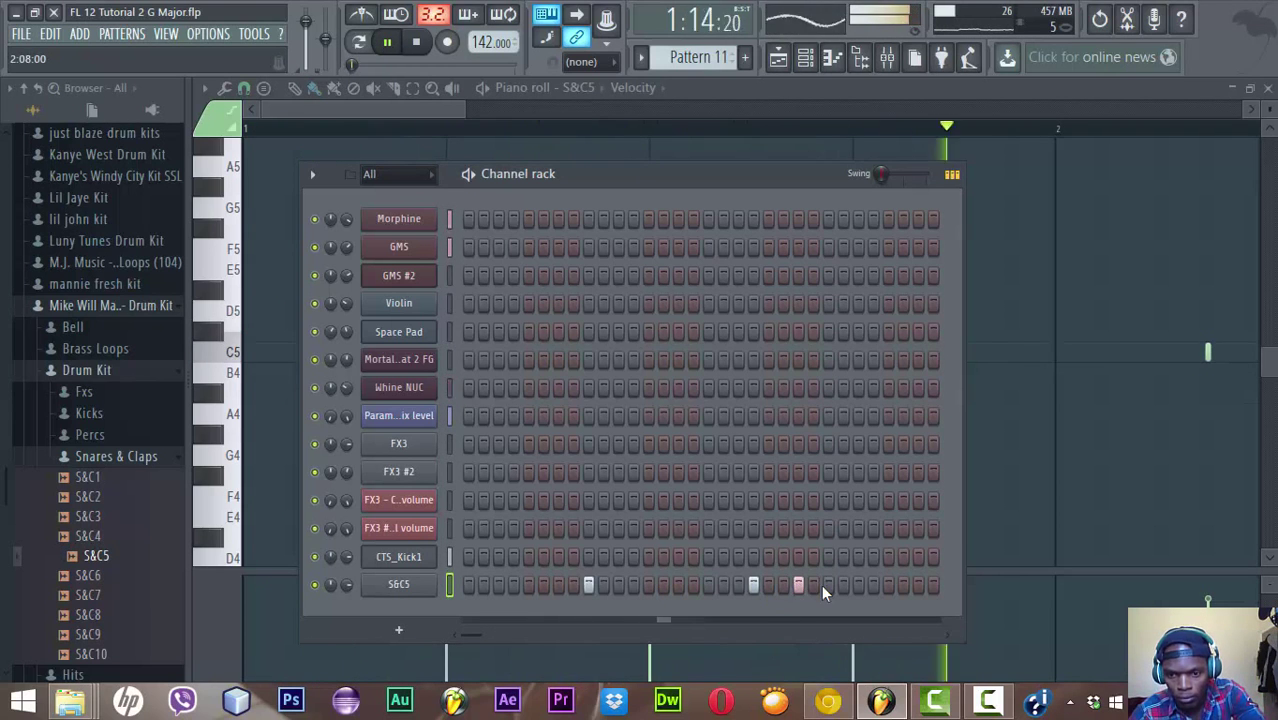
click(828, 586)
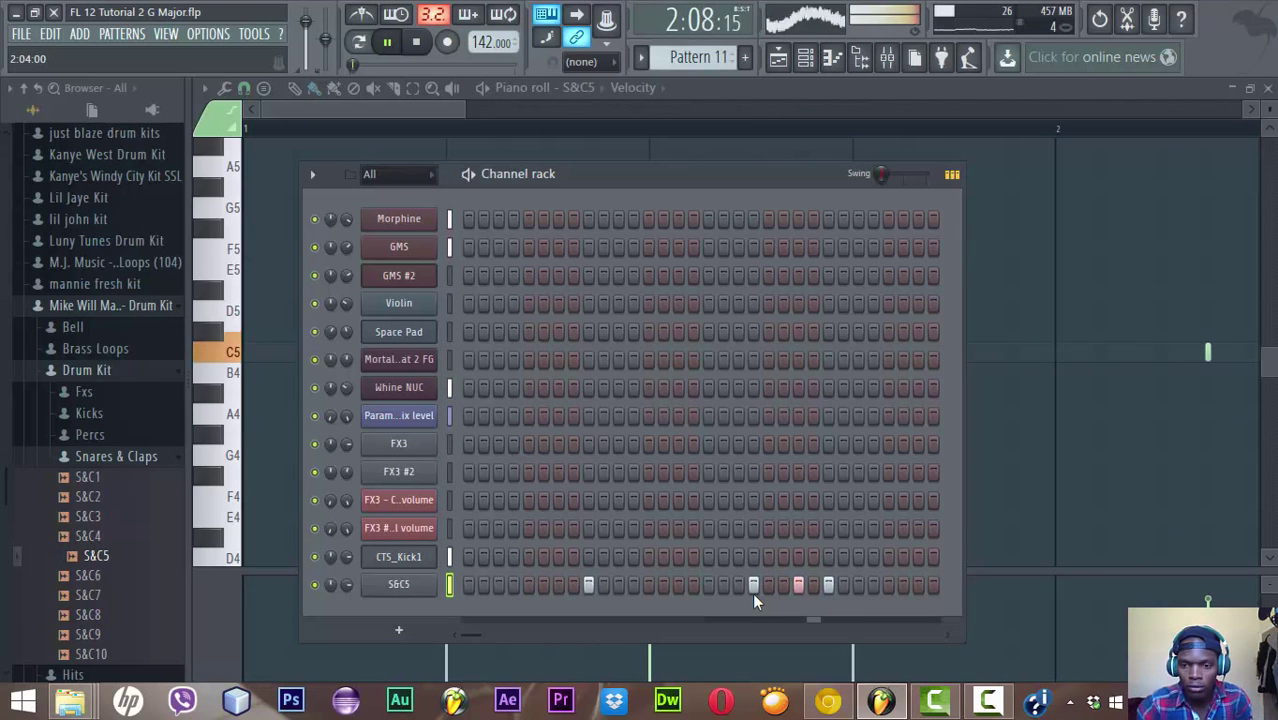
Reposition and widen the channel rack to show more steps and add an S&C5 hit on step 41 of Pattern 11
key(space)
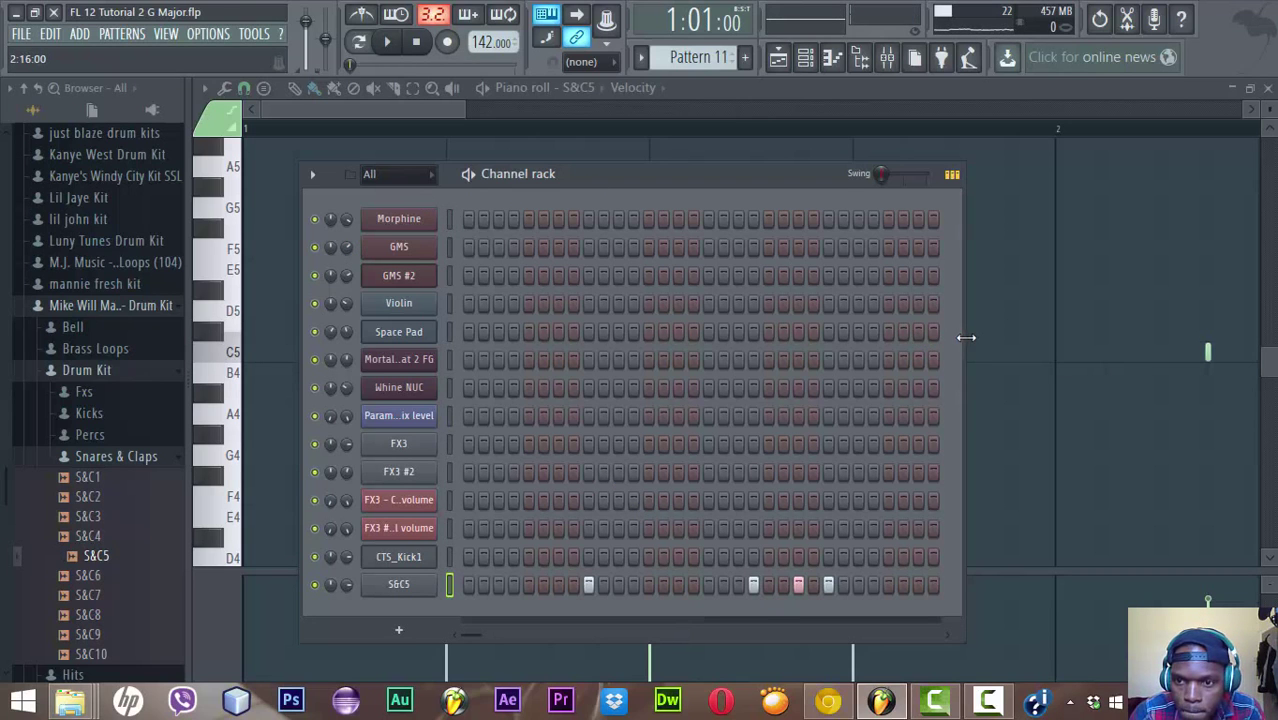
drag(966, 337, 1262, 337)
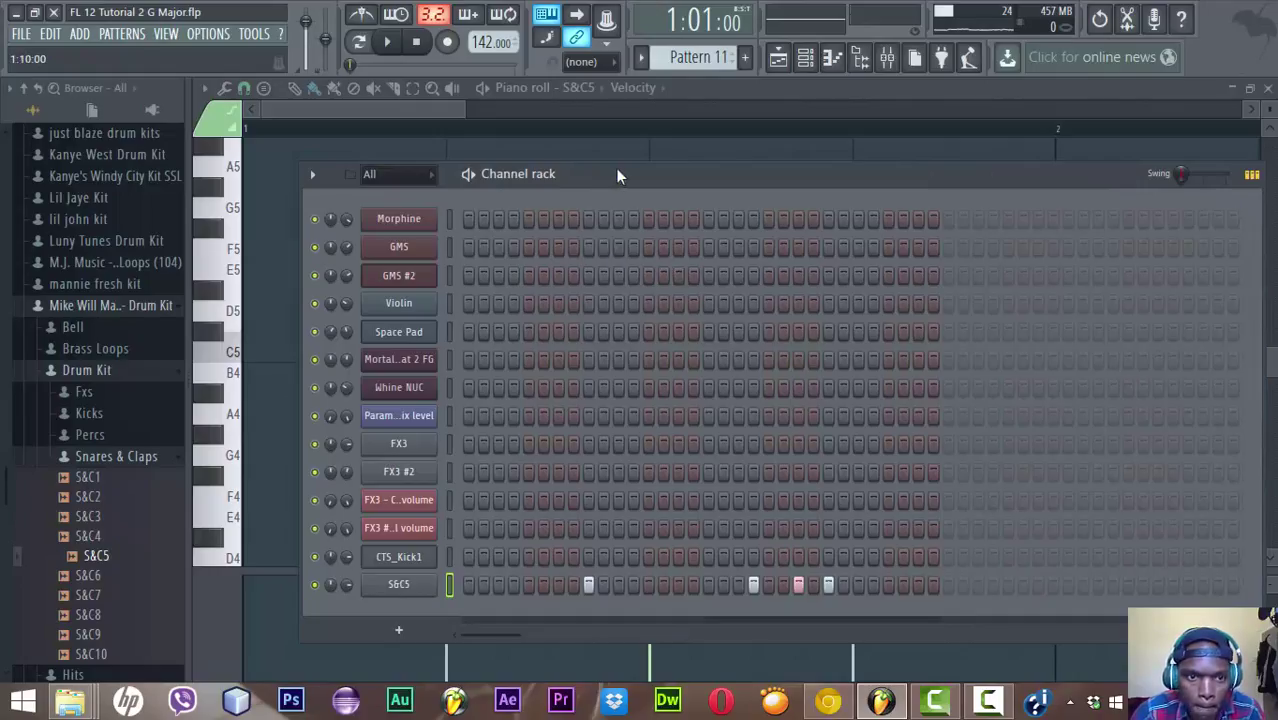
double_click(551, 174)
drag(556, 177, 452, 181)
double_click(1010, 192)
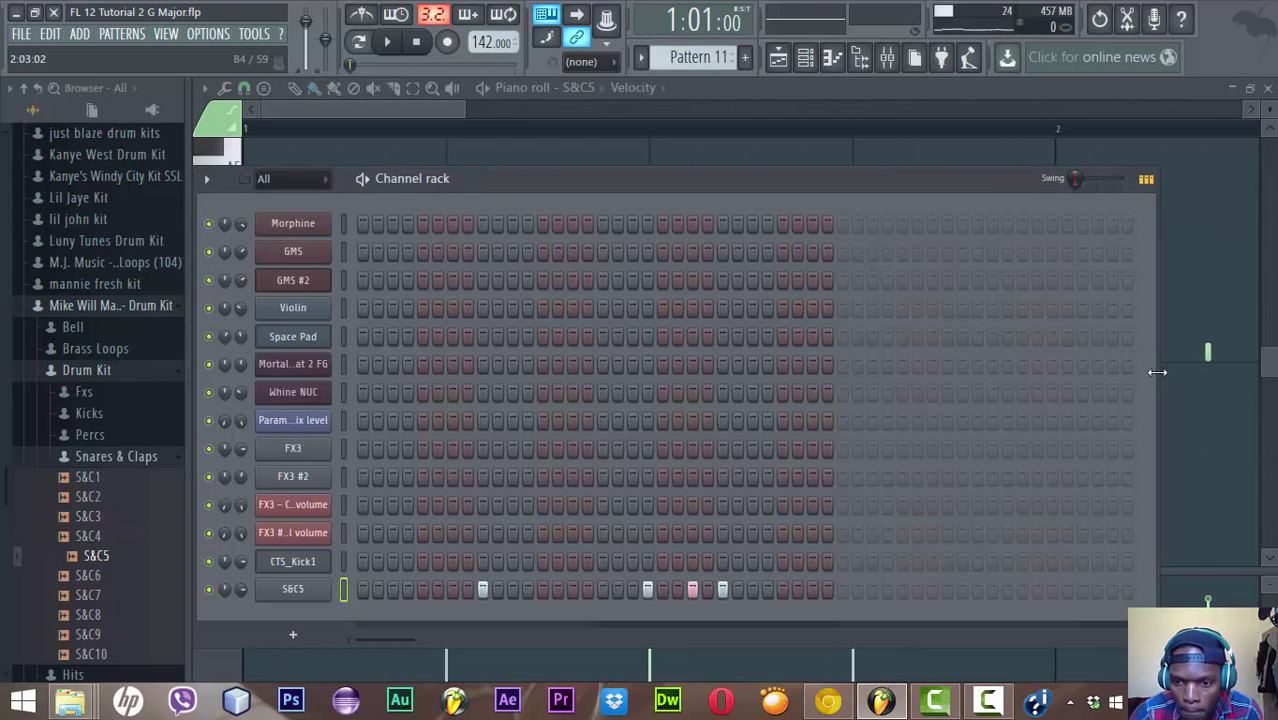
drag(1156, 369, 1273, 355)
click(961, 589)
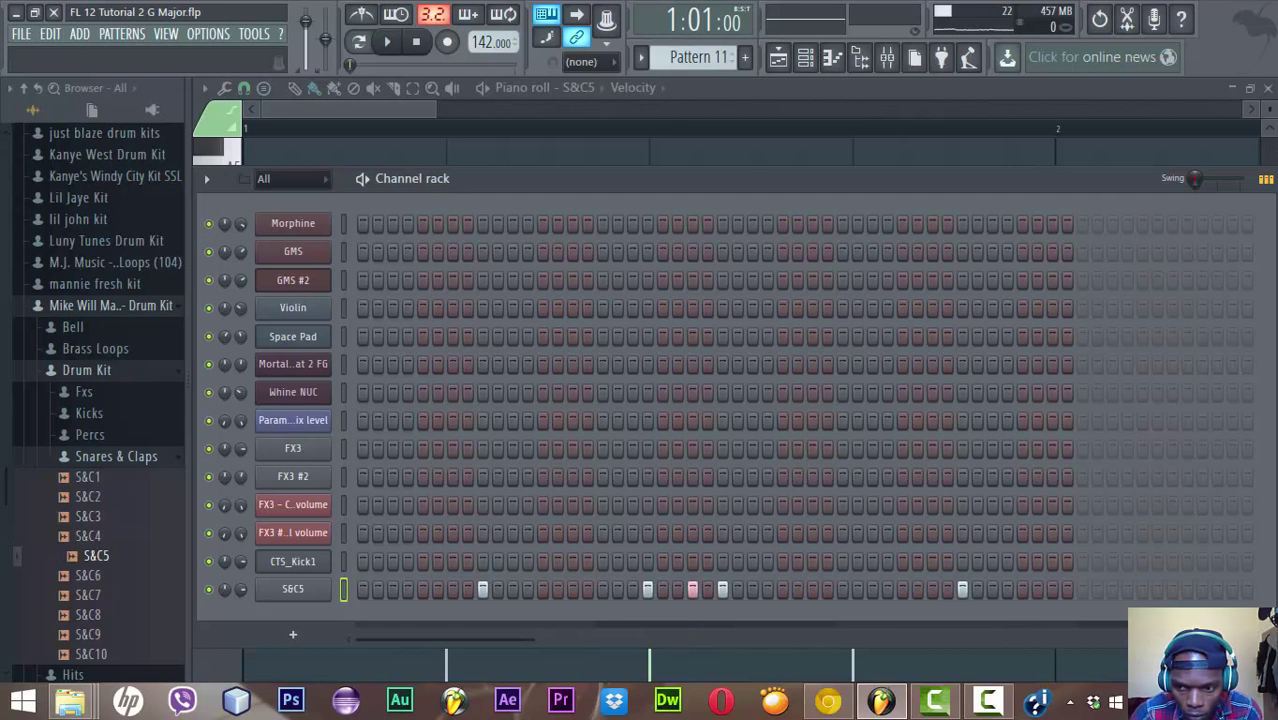
Add S&C5 hits on steps 57, 60 and 63 of Pattern 11 while playing it back
scroll(705, 405, right, 3)
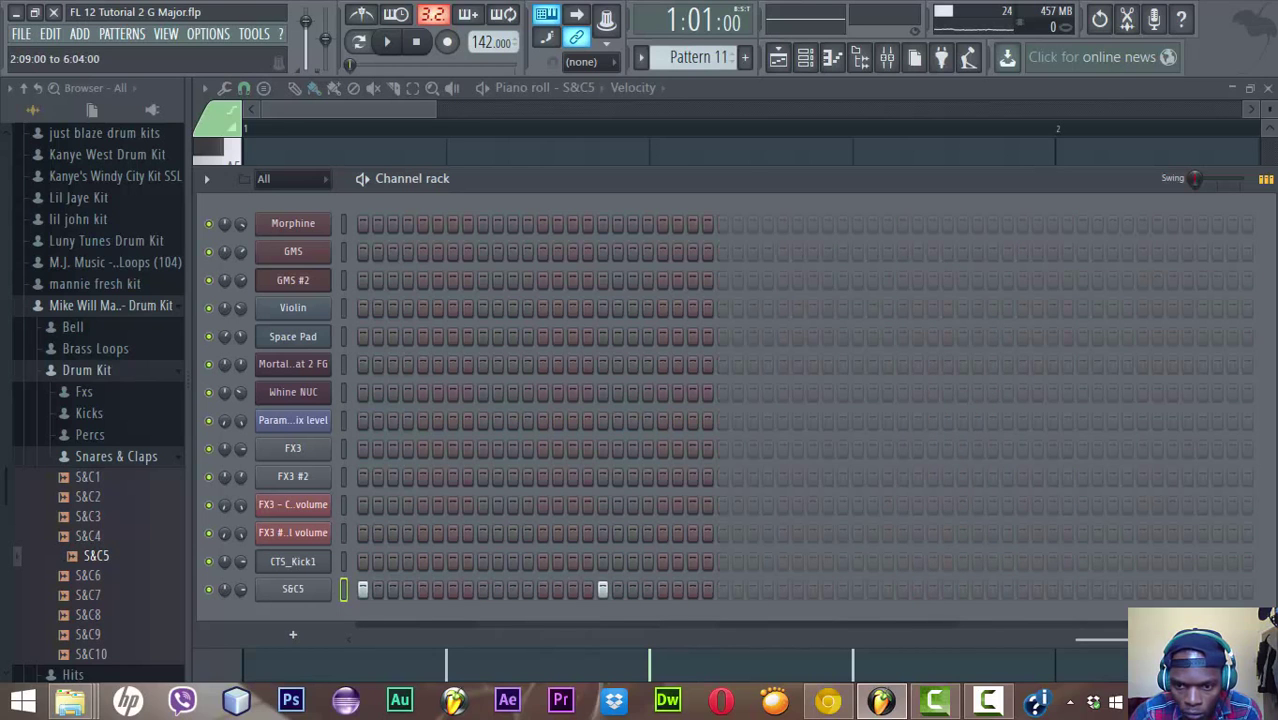
key(space)
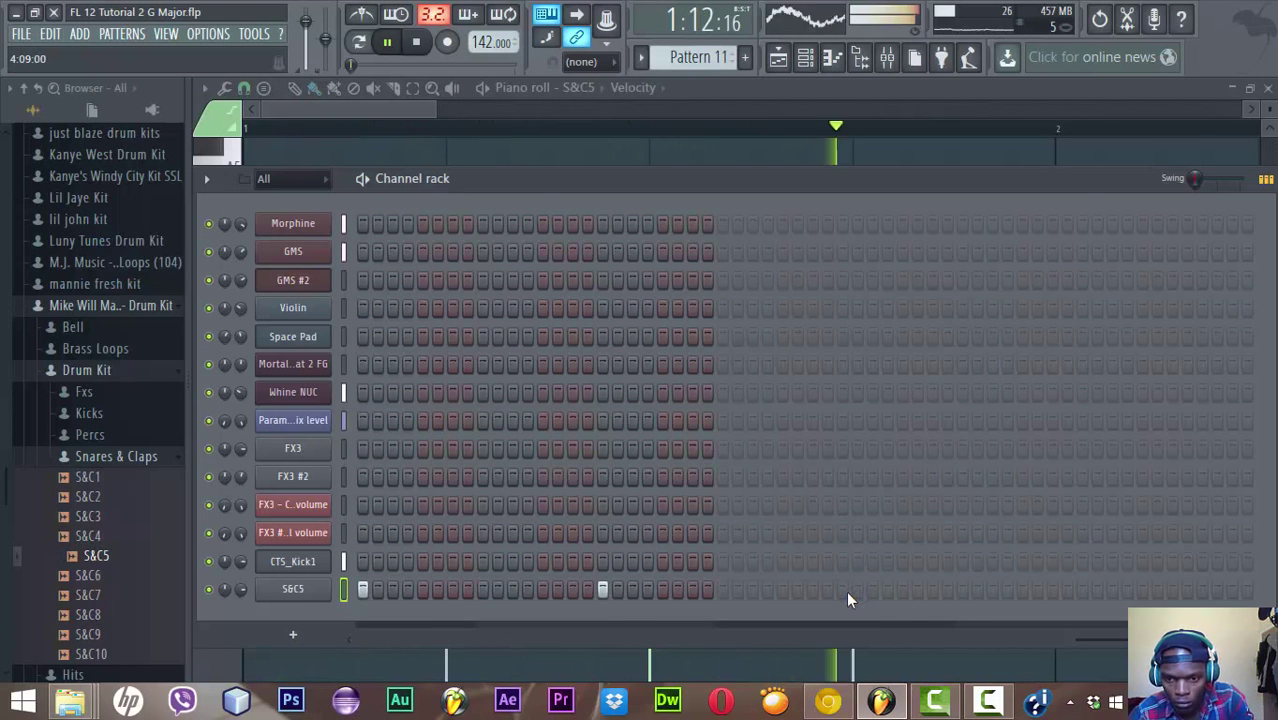
click(843, 590)
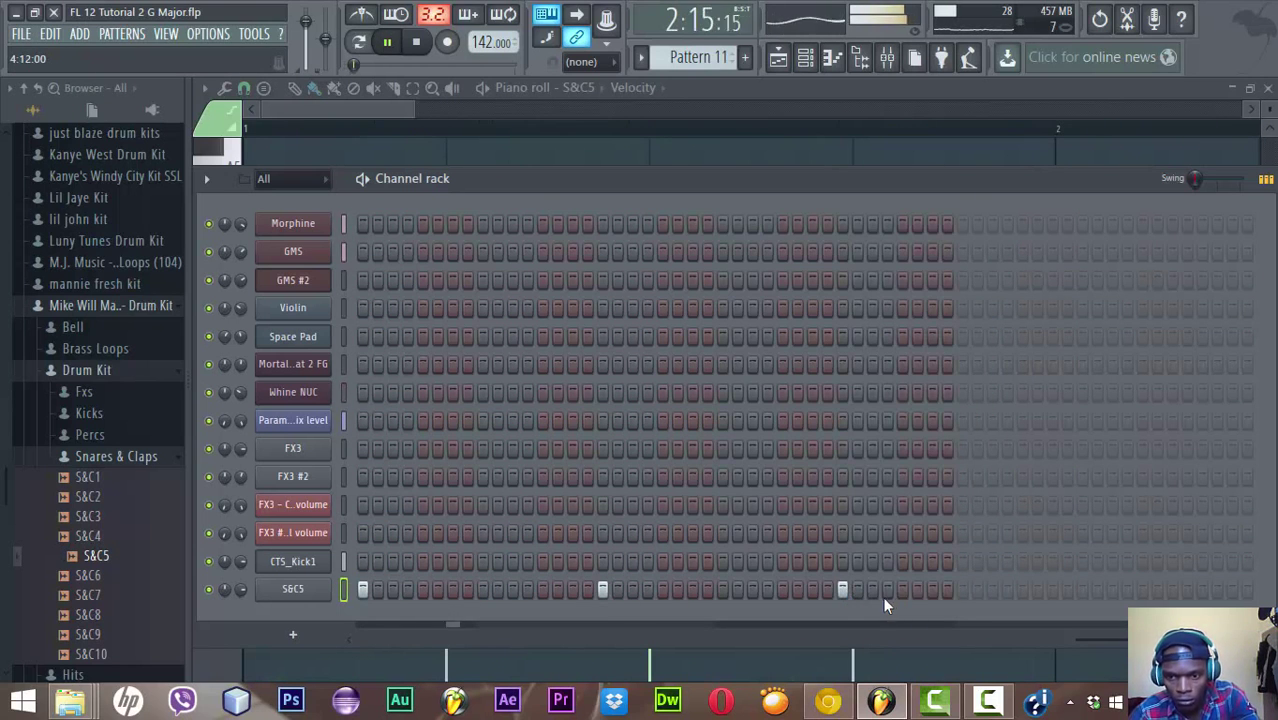
click(886, 590)
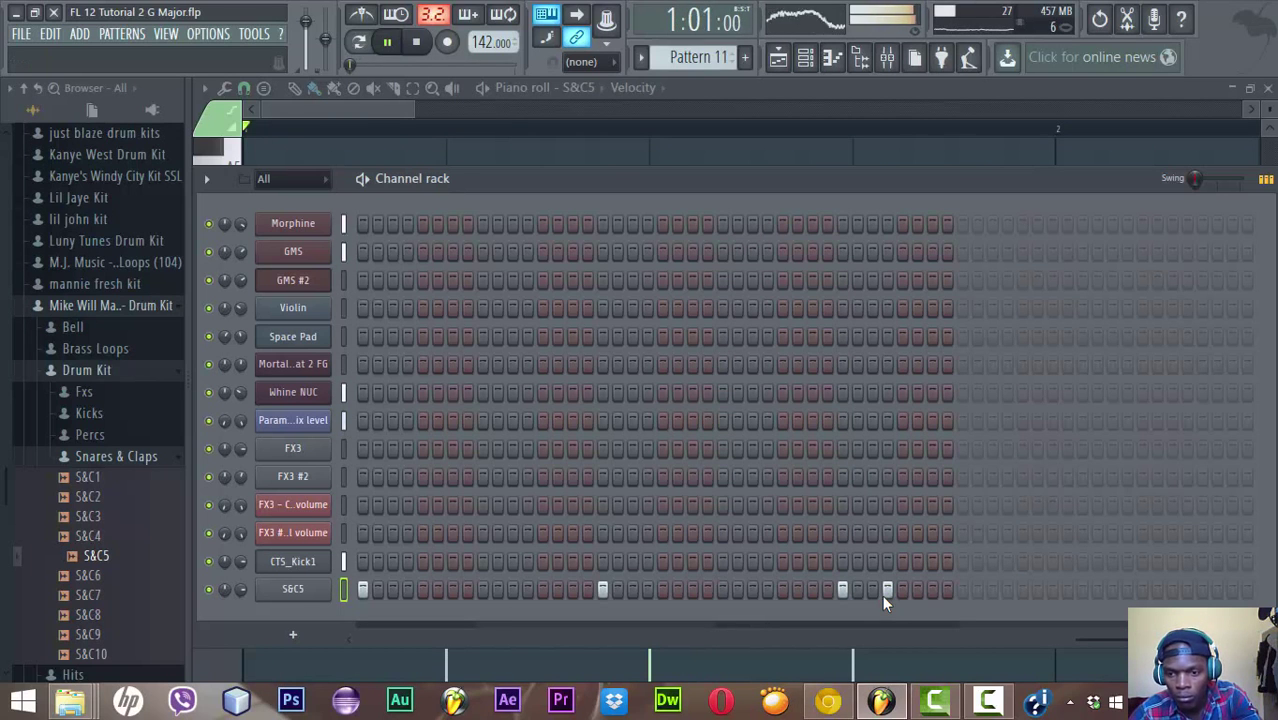
click(930, 590)
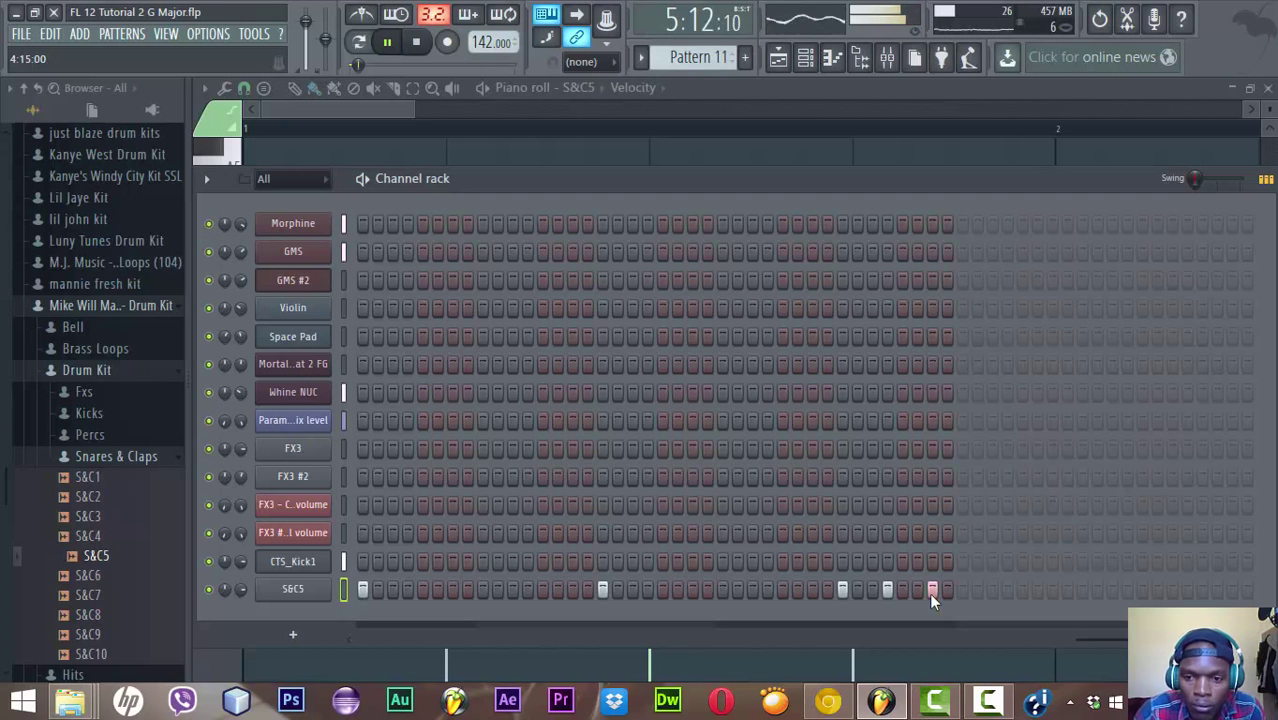
key(space)
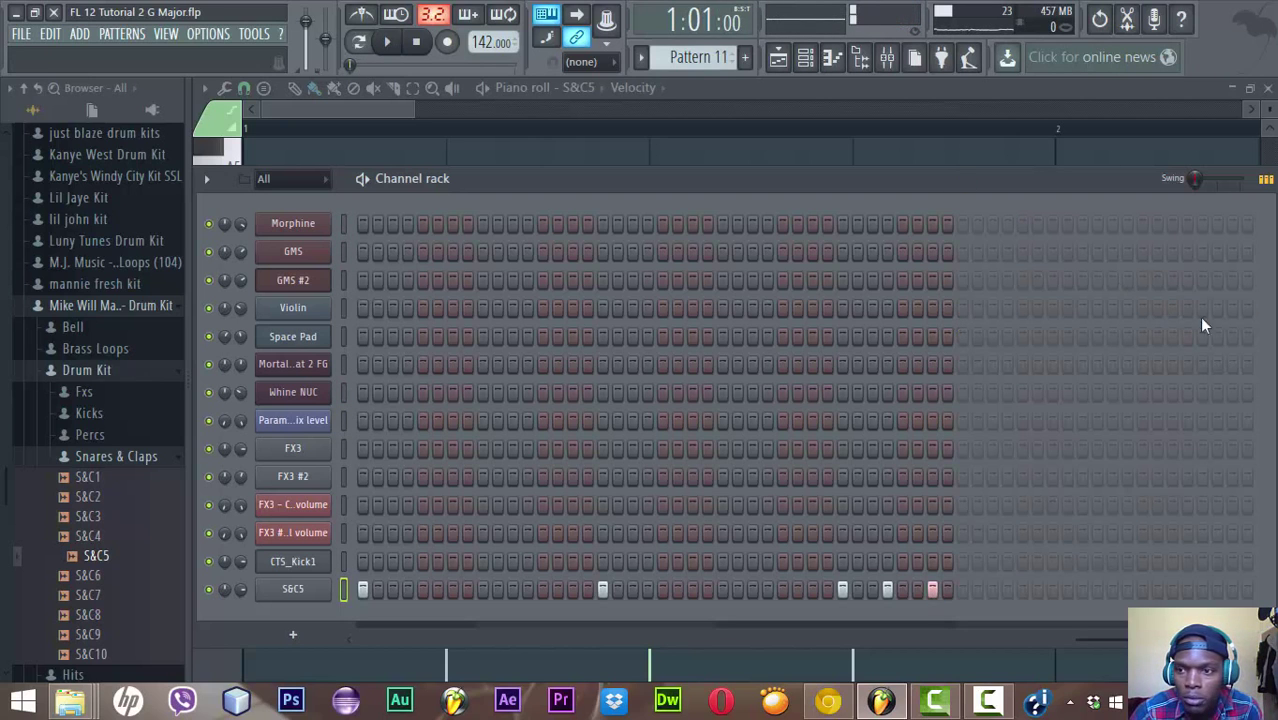
Repeat Pattern 11 along Track 12 from bar 5 to the end of bar 48 and play back the arrangement
drag(1272, 291, 978, 330)
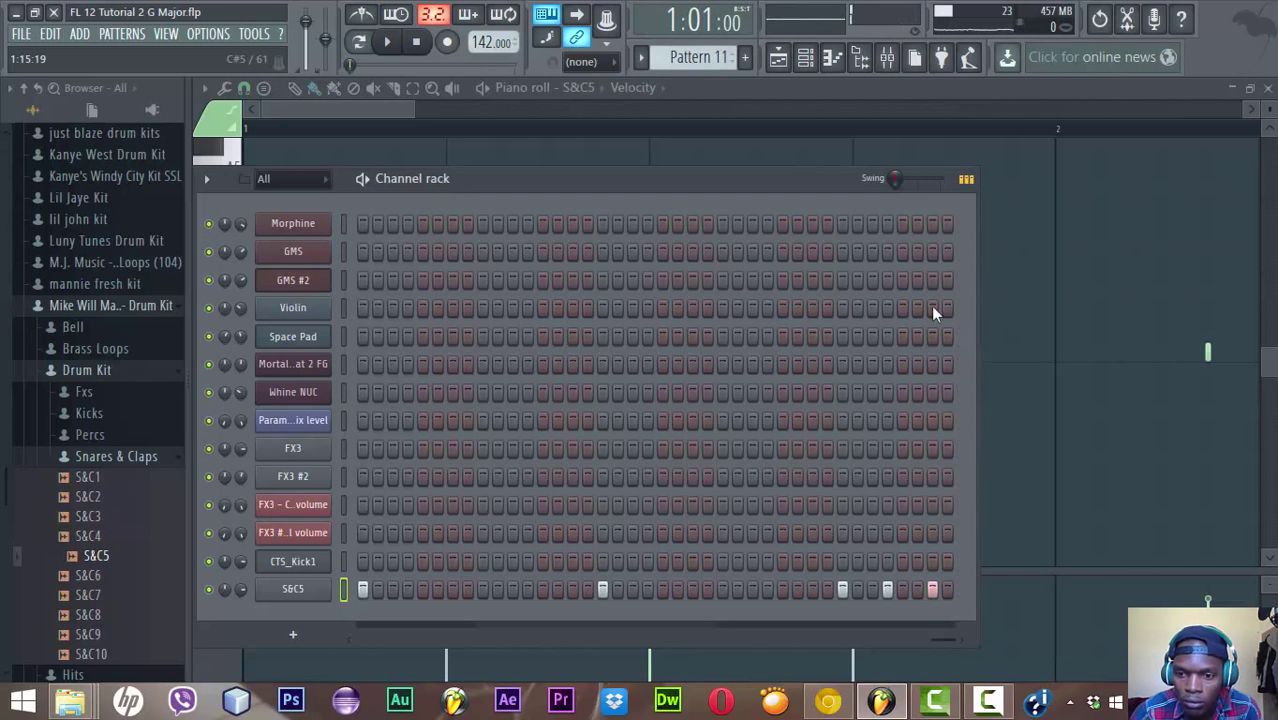
click(777, 57)
drag(342, 560, 693, 527)
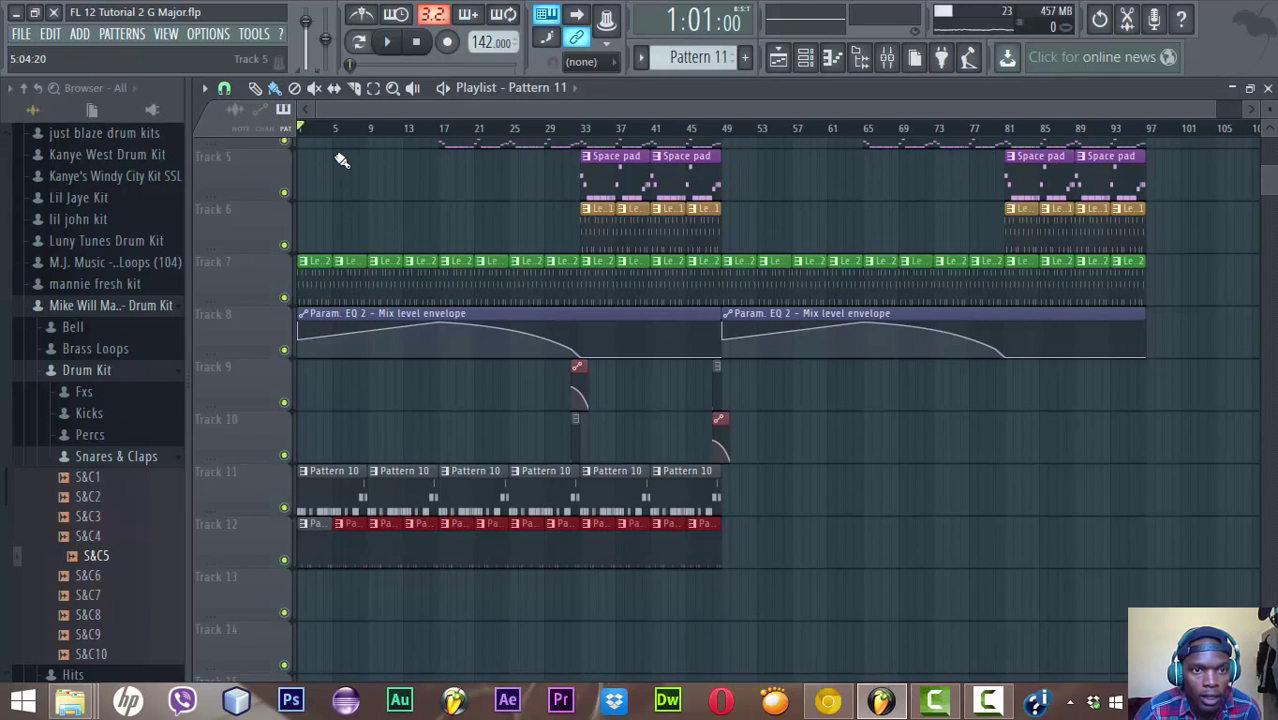
key(space)
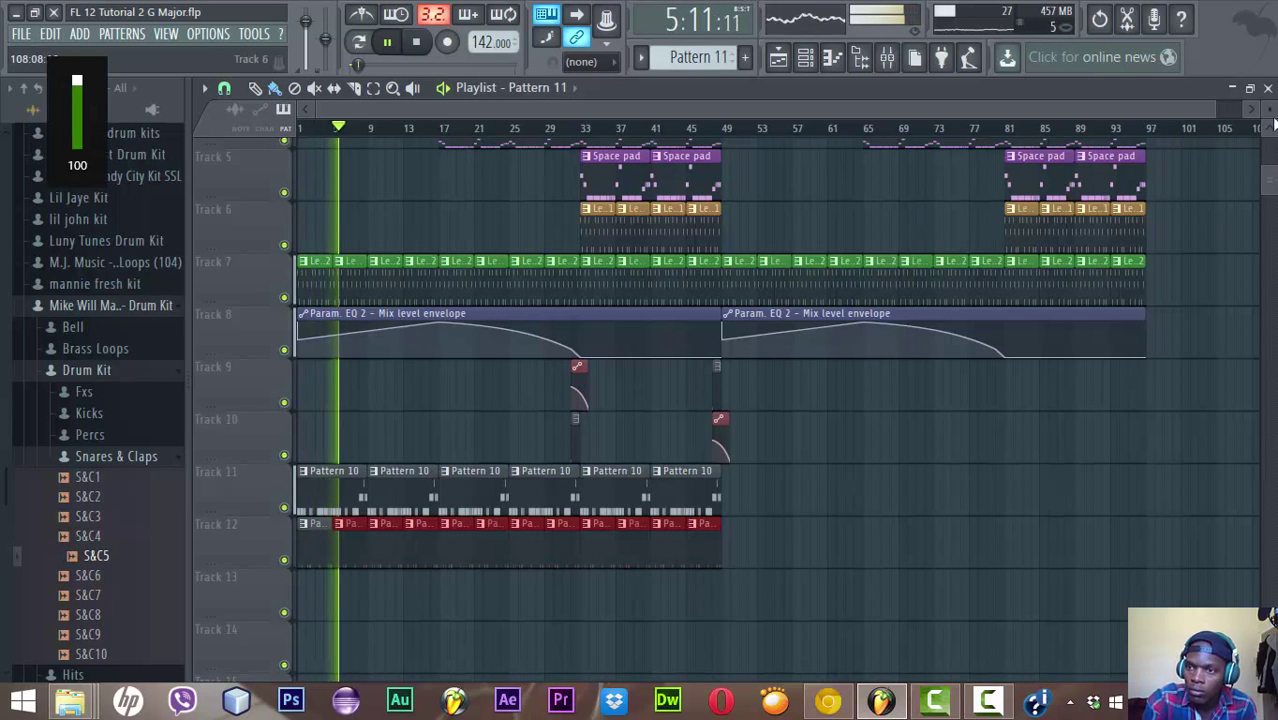
drag(1268, 170, 1268, 130)
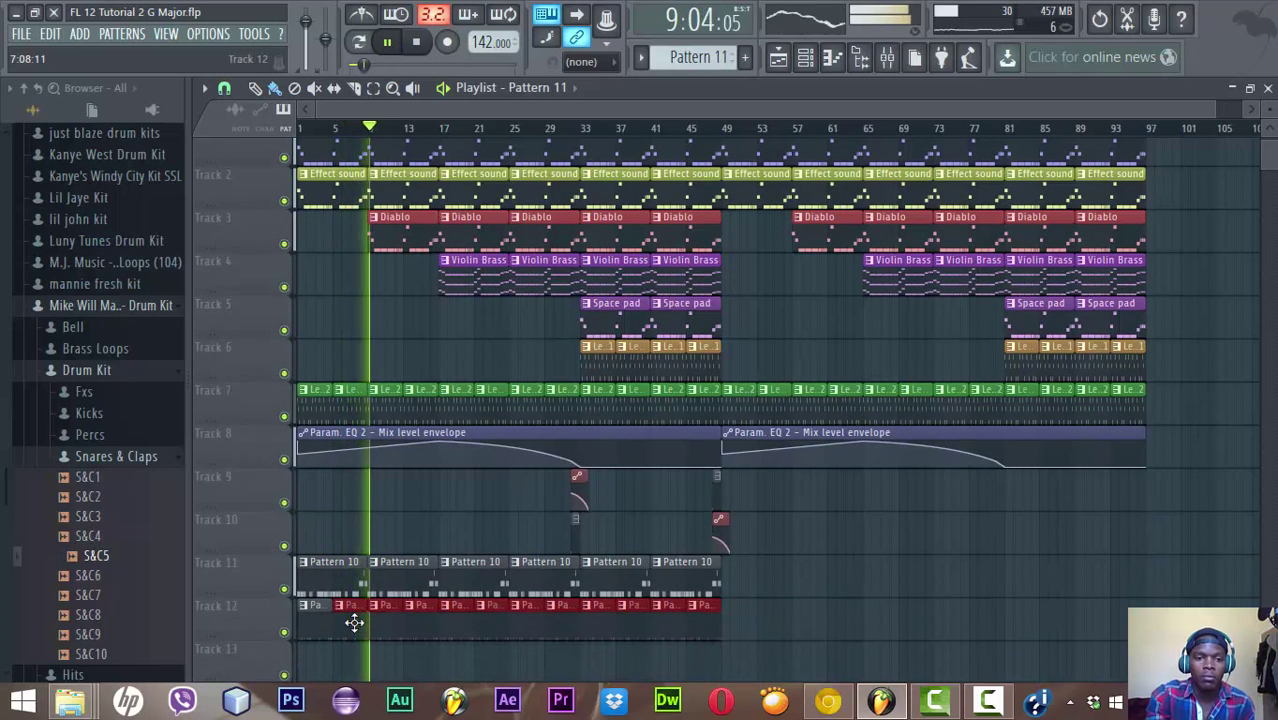
Open Pattern 11 from its bar 5 clip on Track 12 and duplicate it as Pattern 12, showing its steps in the channel rack
double_click(354, 622)
key(space)
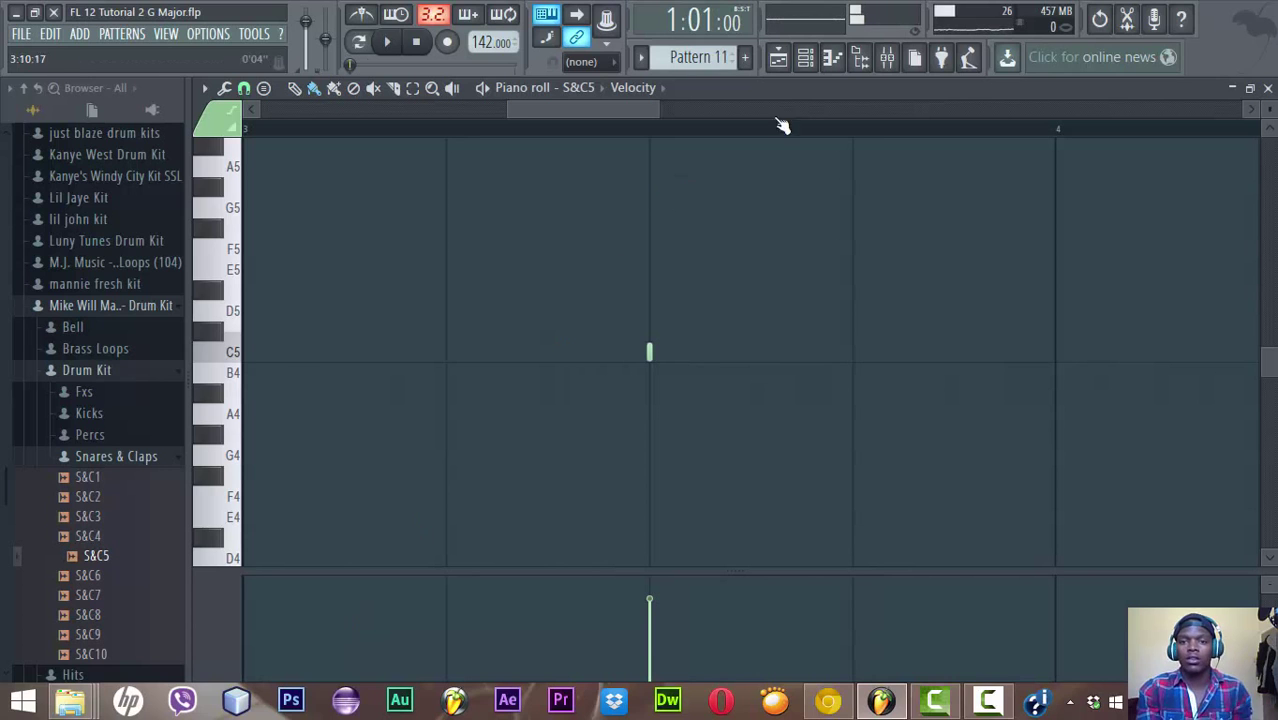
click(805, 58)
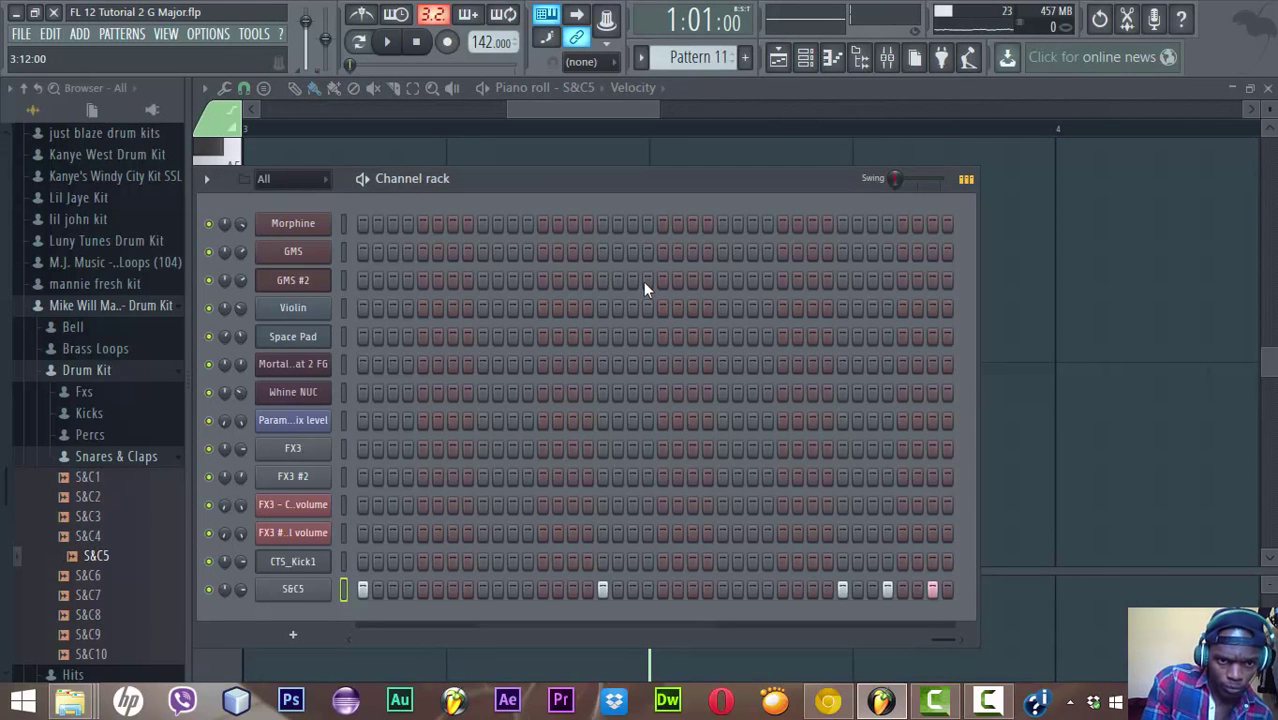
key(F5)
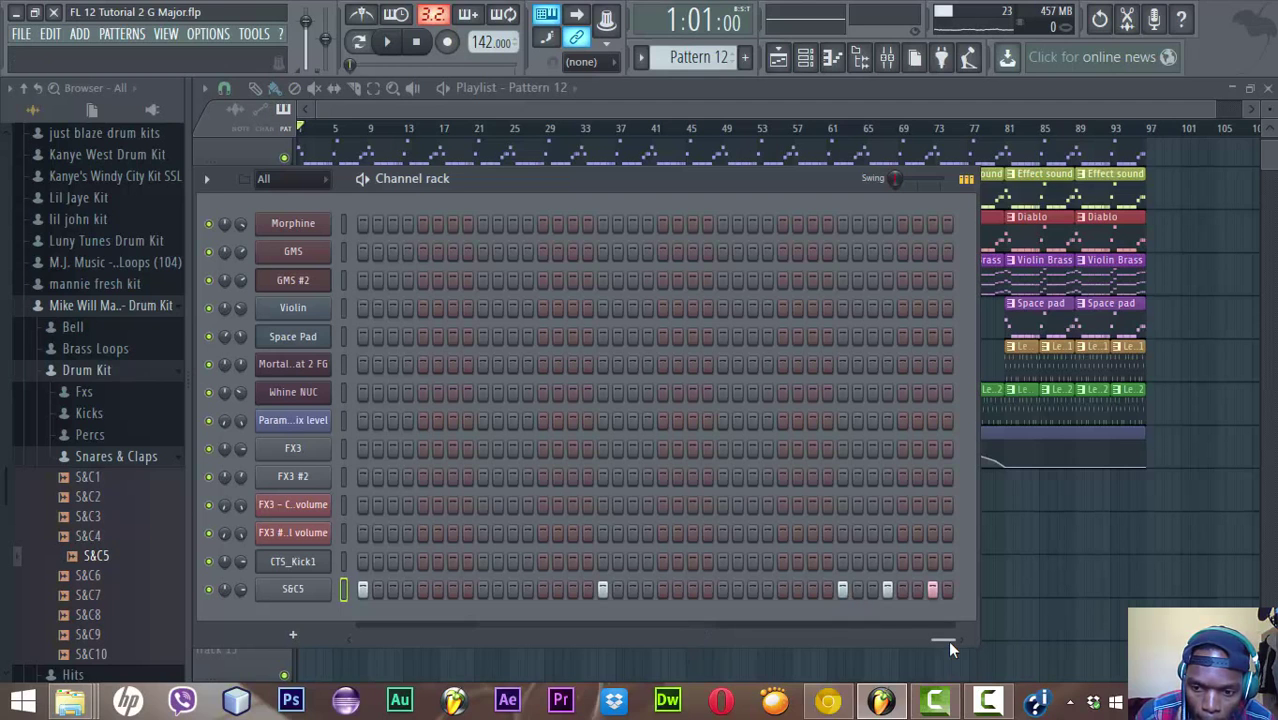
mouse_move(948, 639)
mouse_down()
mouse_move(822, 640)
mouse_move(954, 639)
mouse_up()
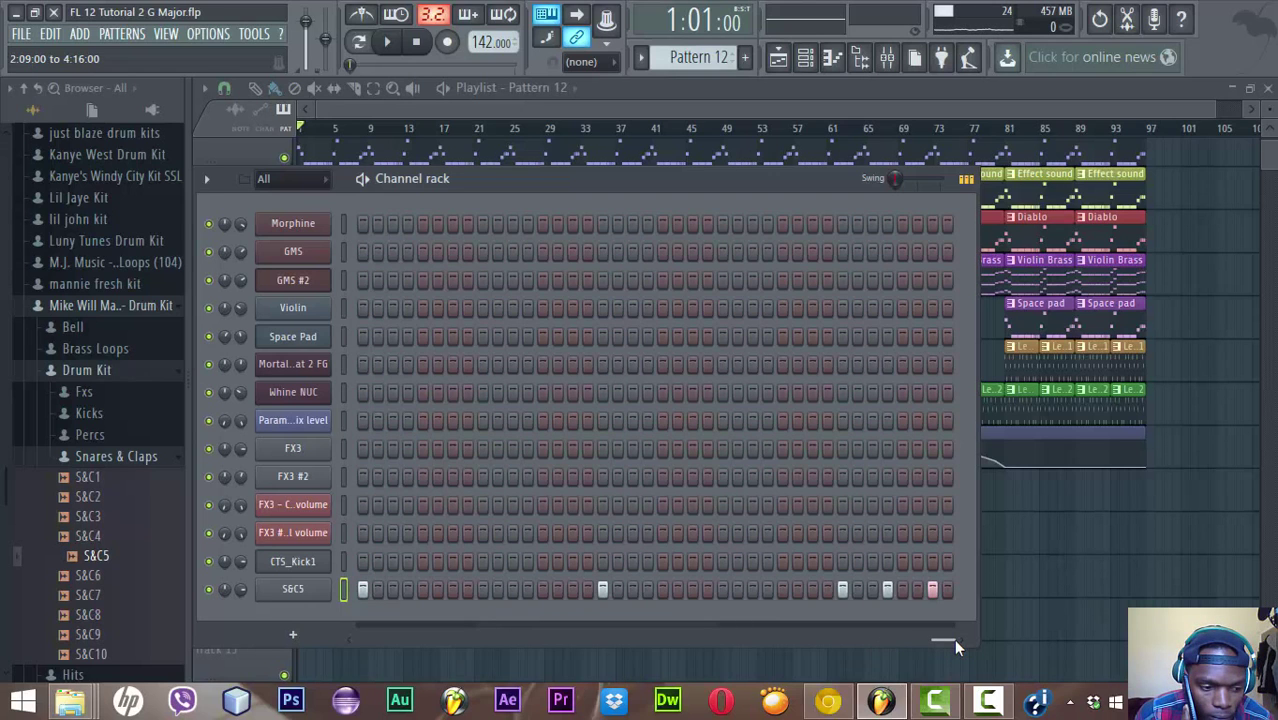
drag(954, 639, 801, 639)
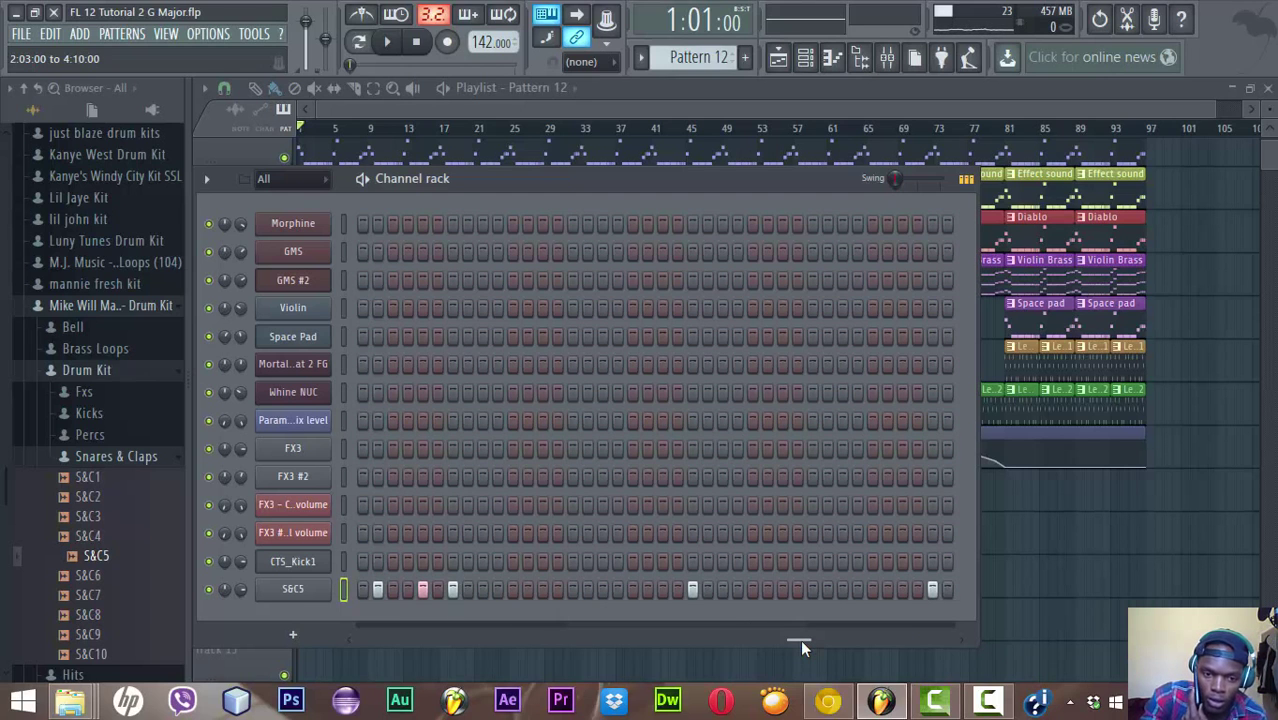
drag(800, 639, 391, 648)
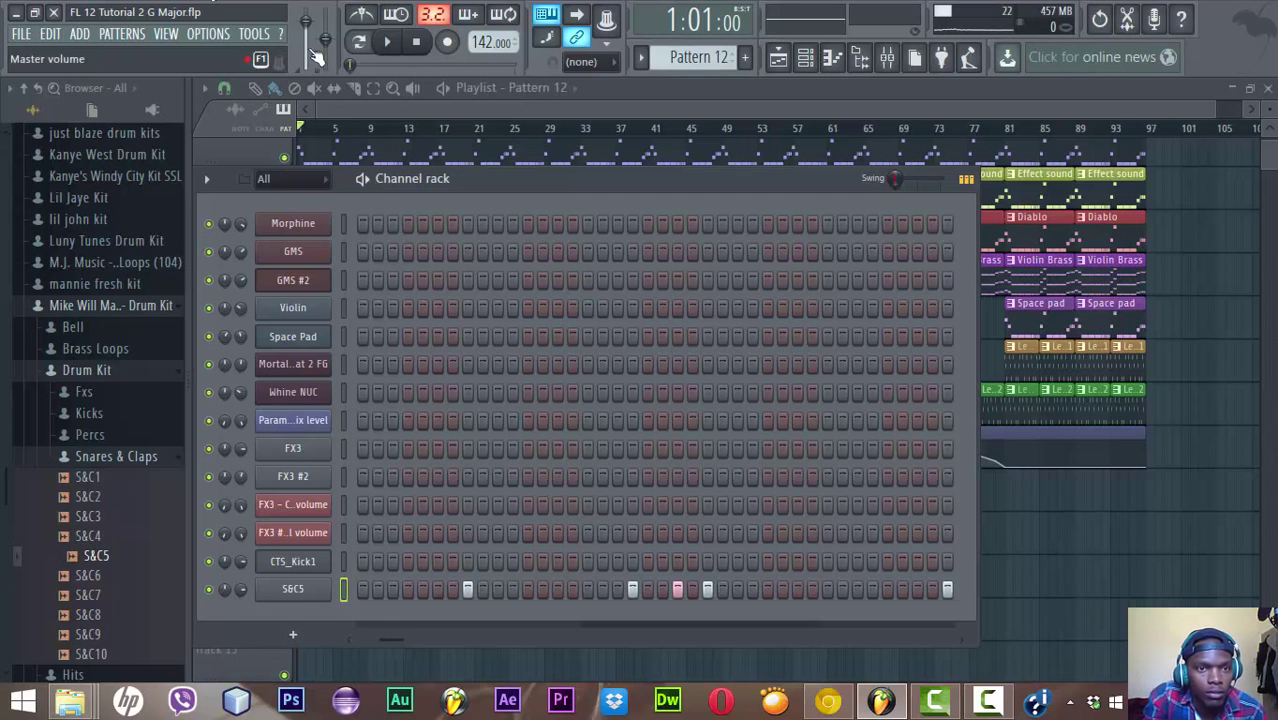
Switch playback to pattern mode and remove the S&C5 hit on step 20 of Pattern 12
key(space)
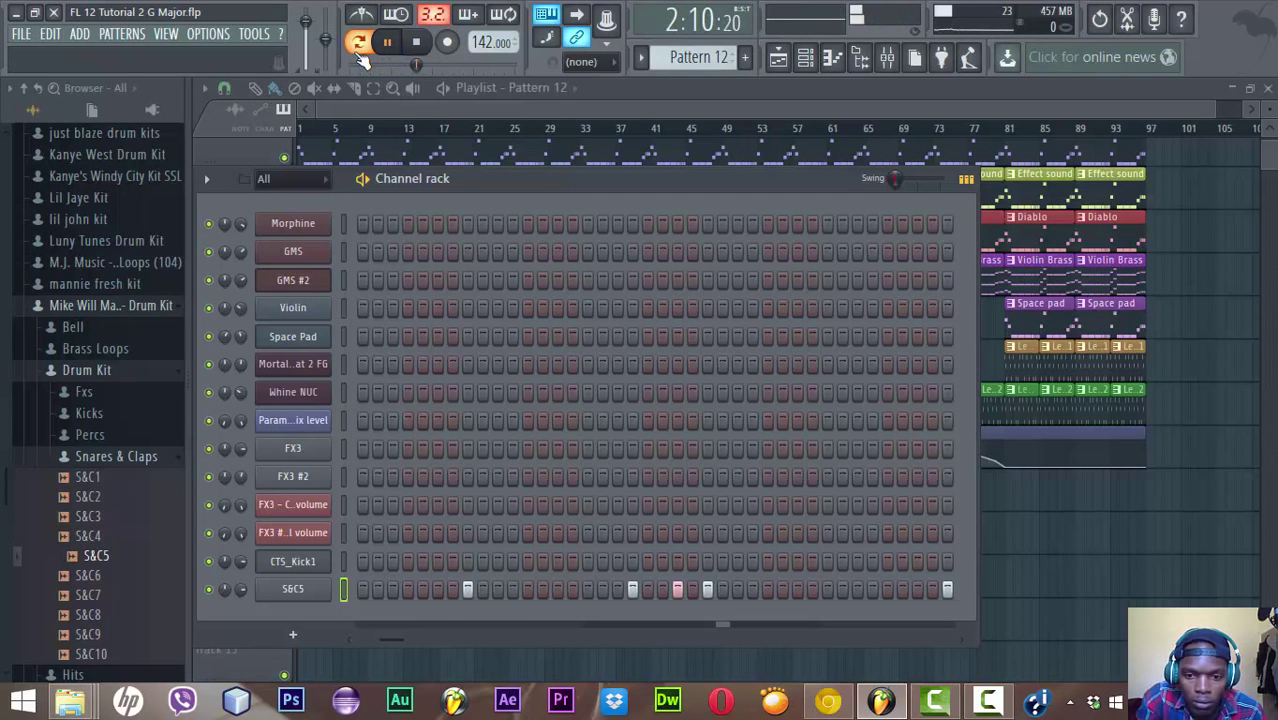
key(space)
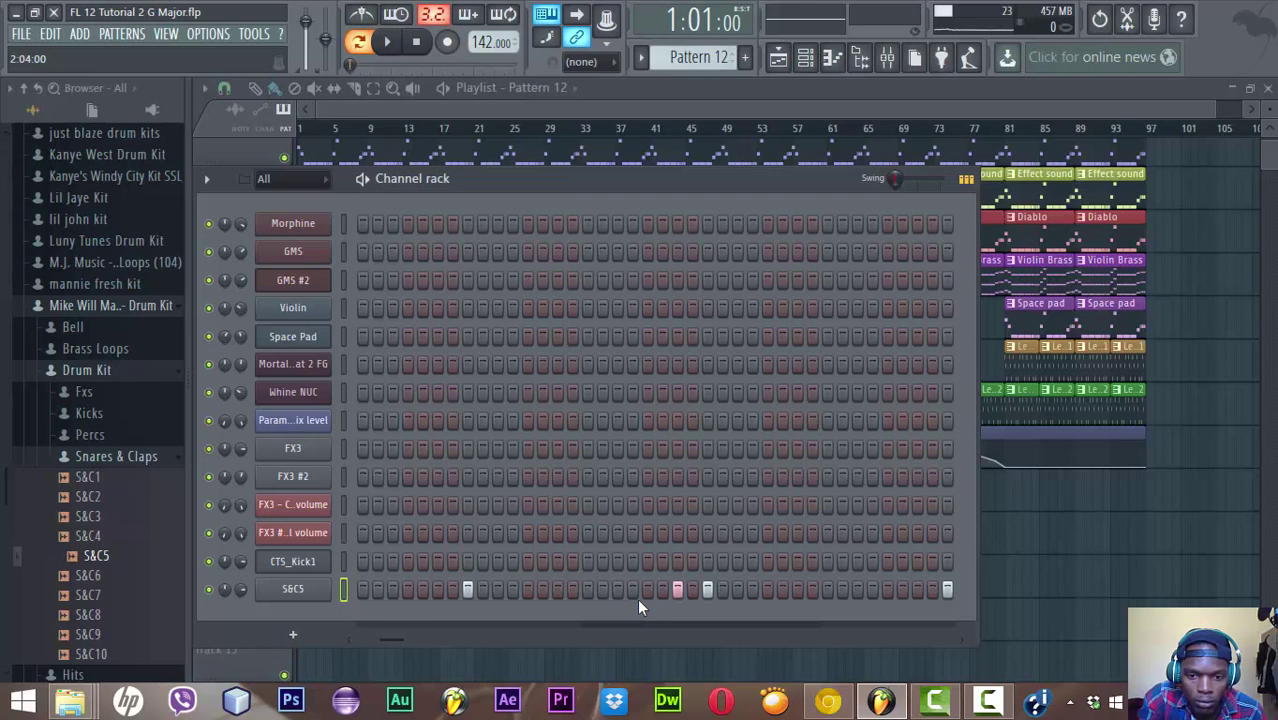
key(space)
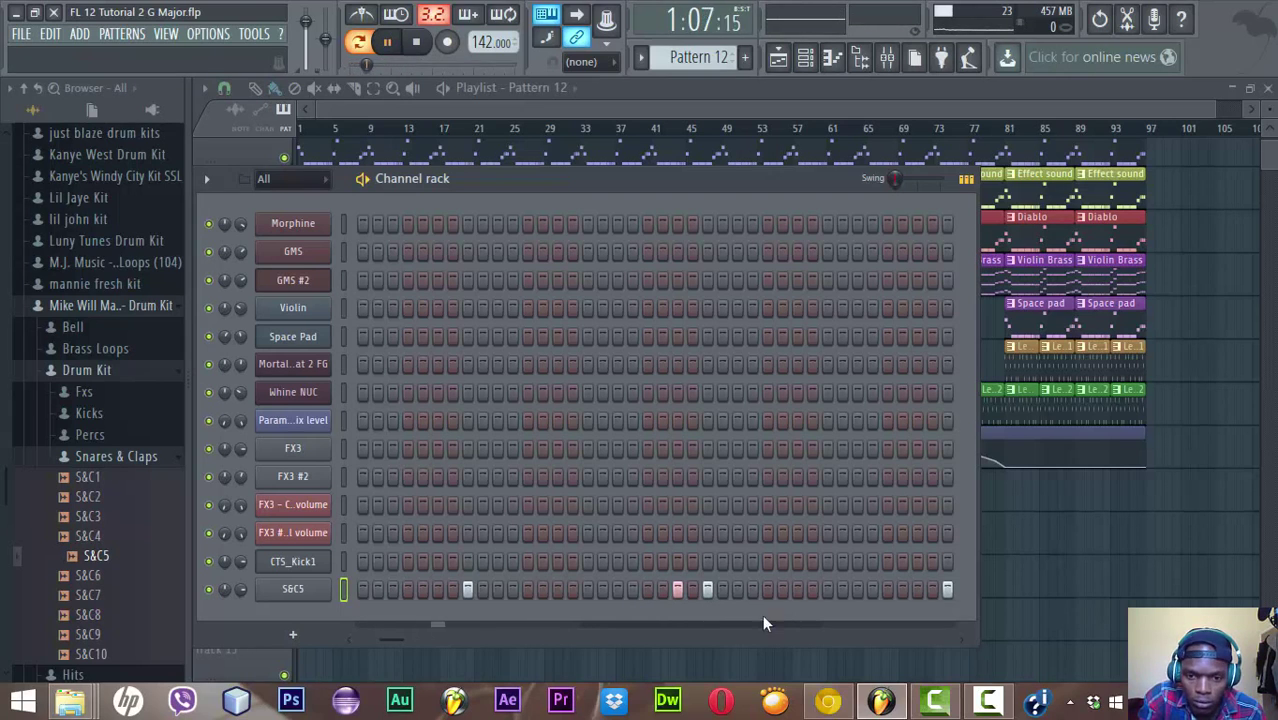
Remove the S&C5 hit on step 23 of Pattern 12, trying hits on steps 24 and 27 and clearing them again
click(691, 592)
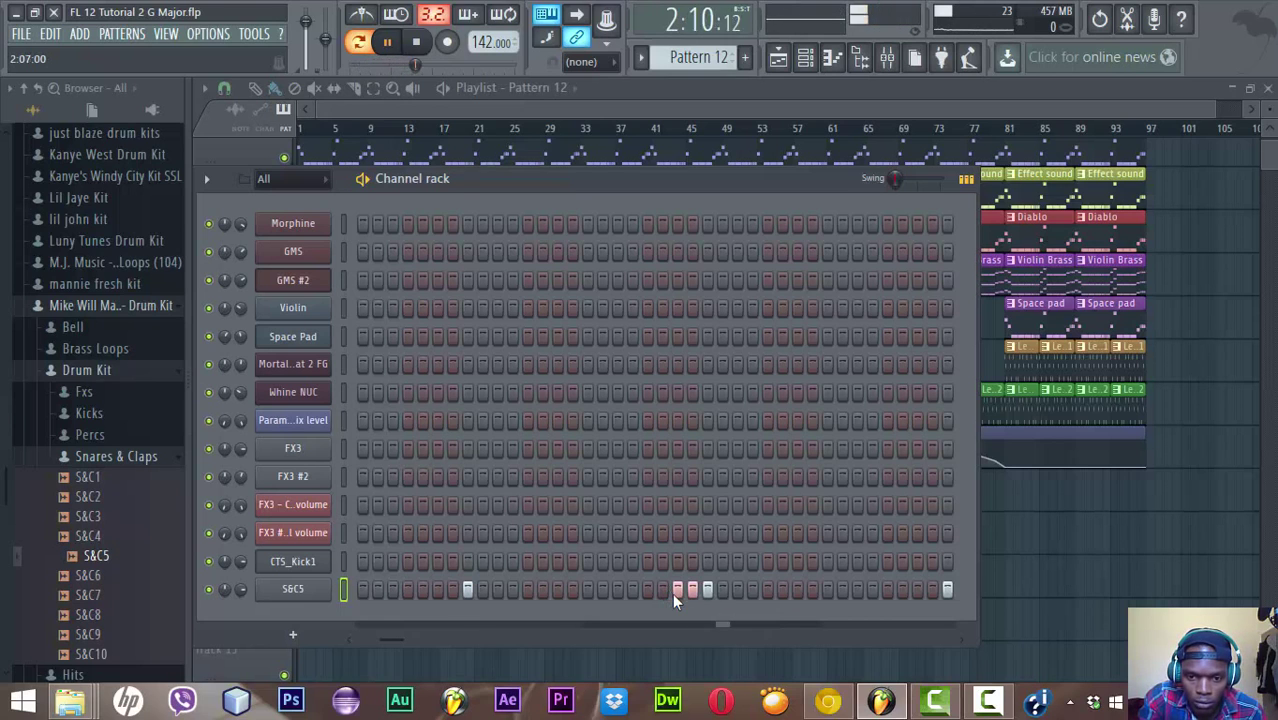
click(677, 590)
key(space)
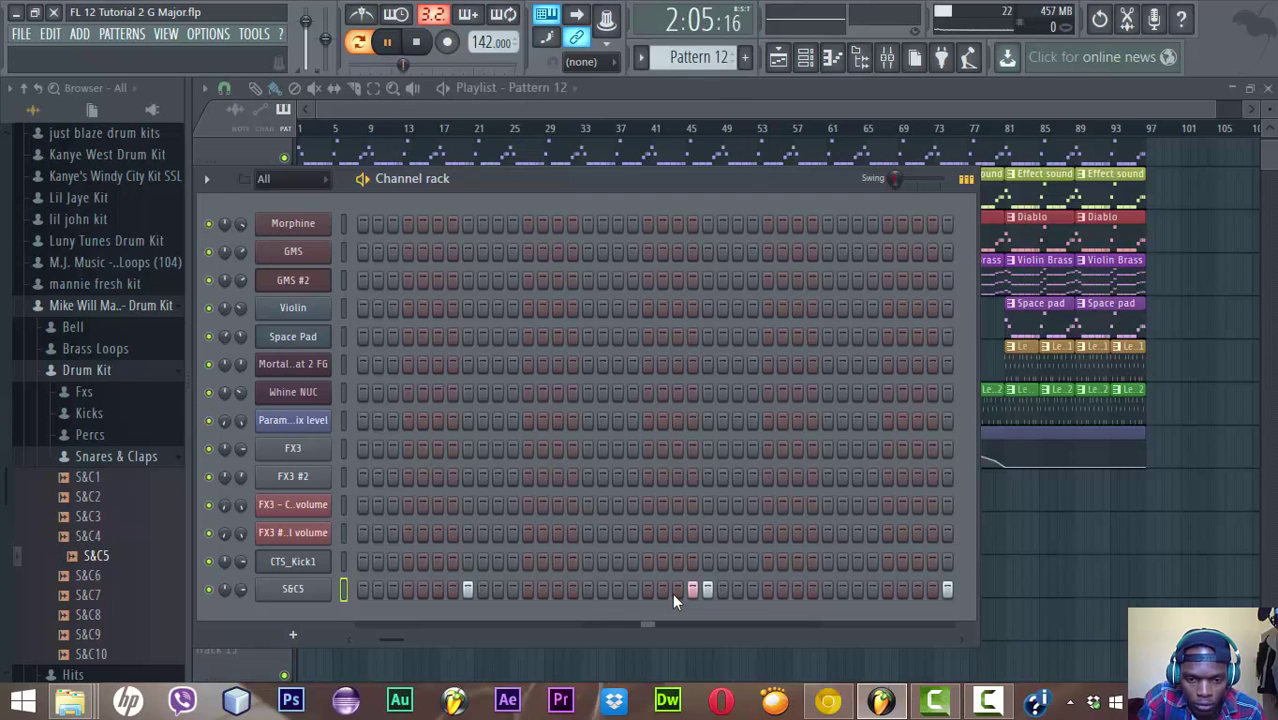
key(space)
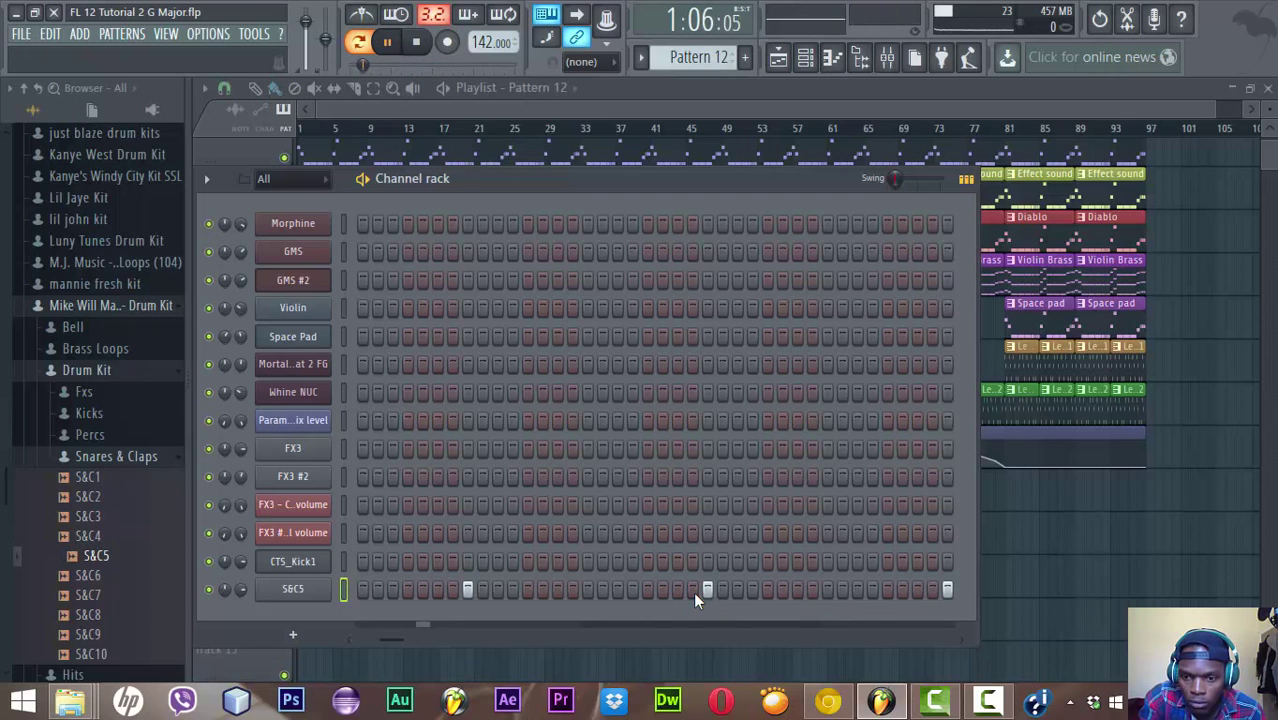
click(737, 590)
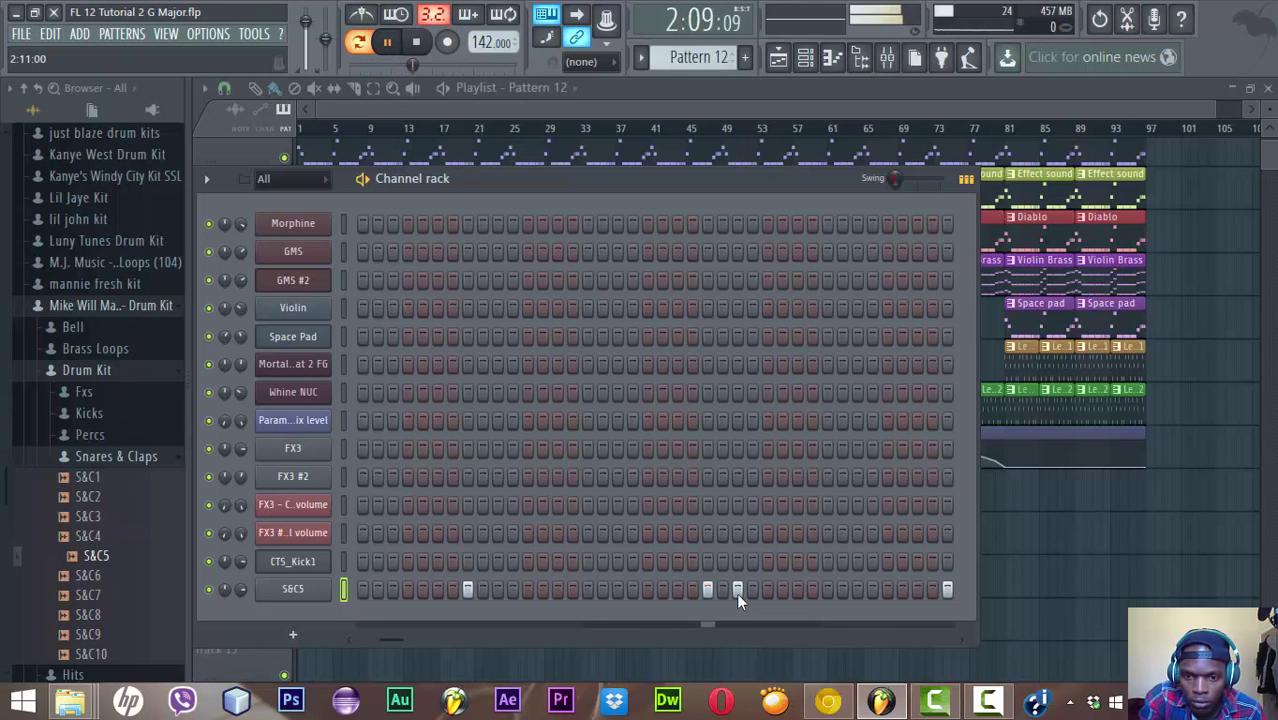
click(737, 590)
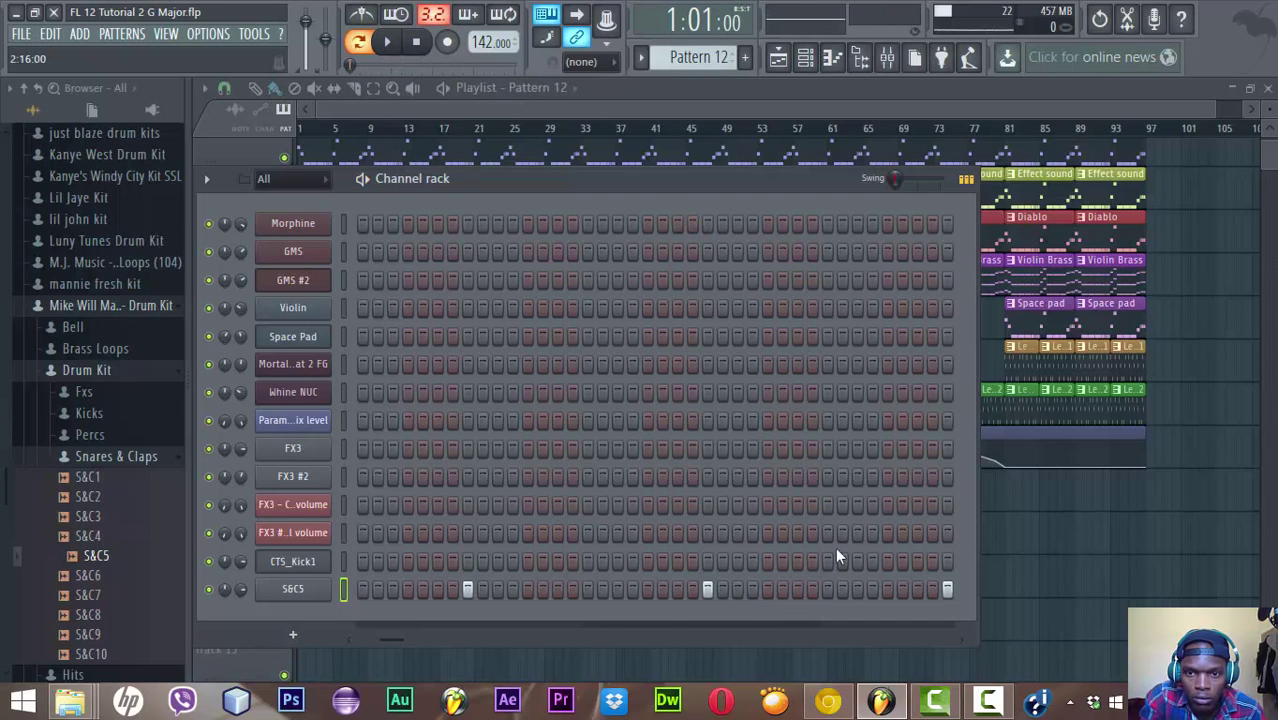
Add an S&C5 hit on step 56 of Pattern 12, play the pattern and hide the channel rack
click(958, 641)
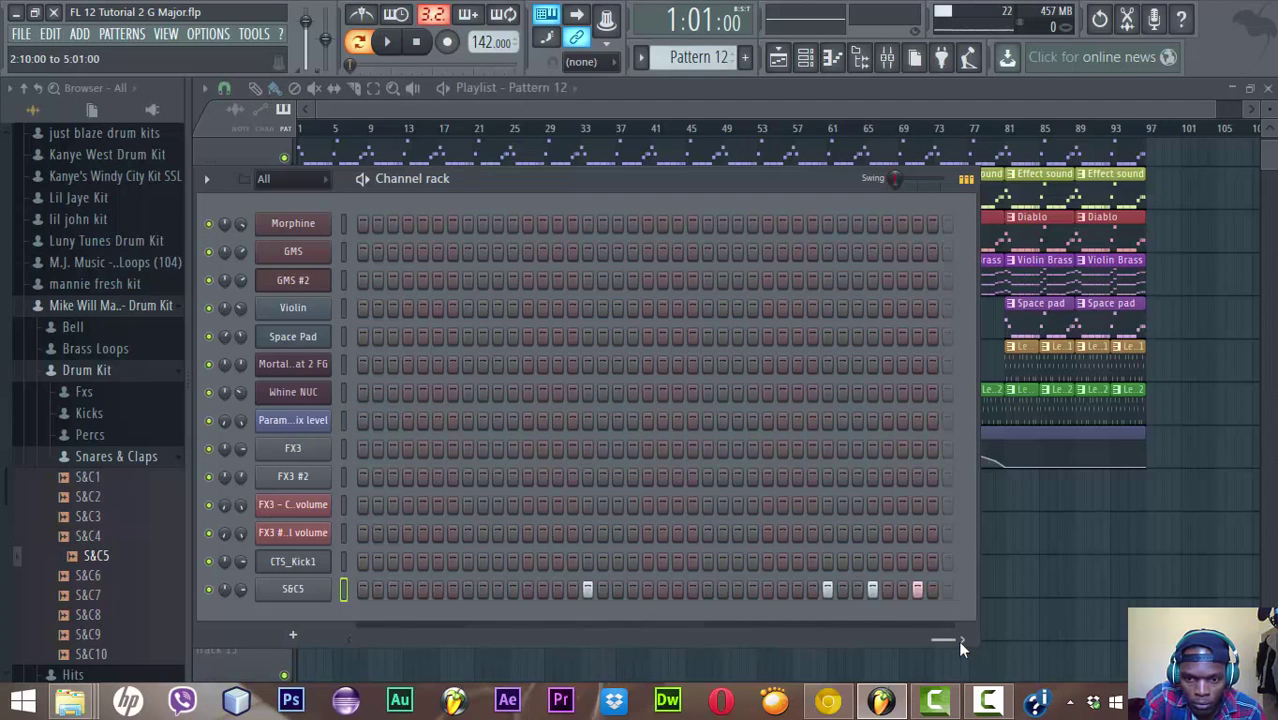
click(958, 640)
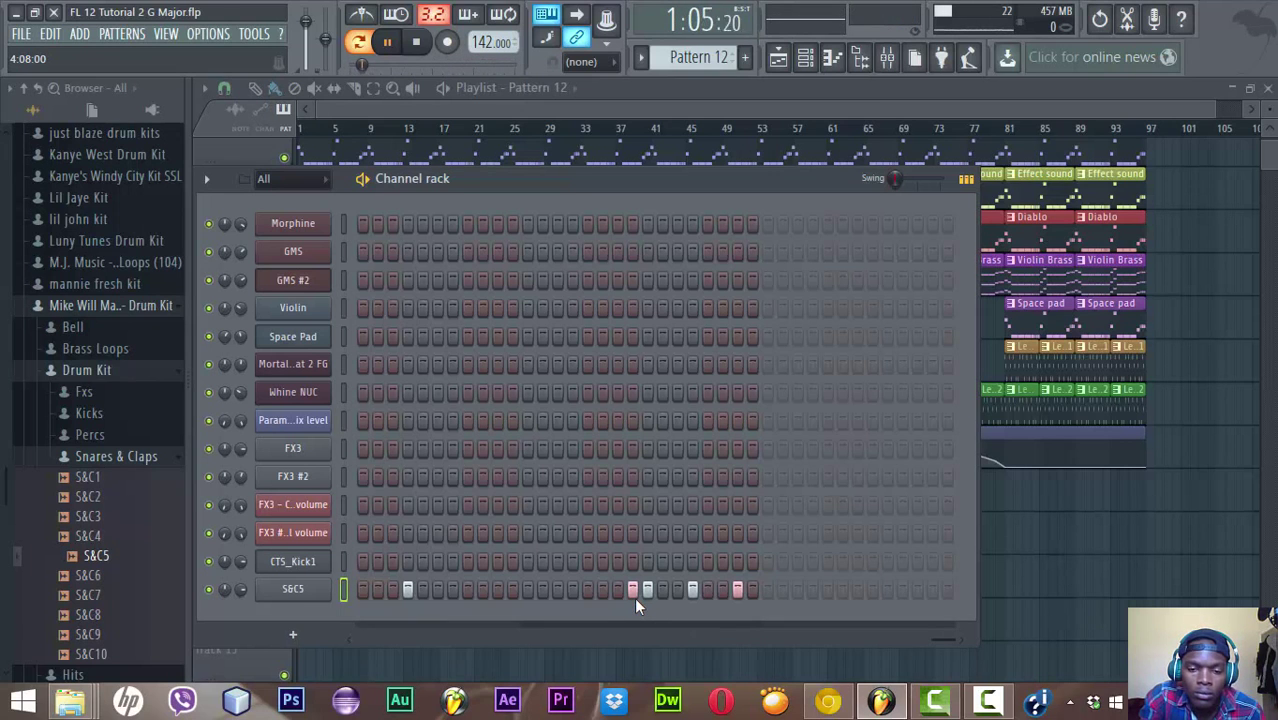
key(F6)
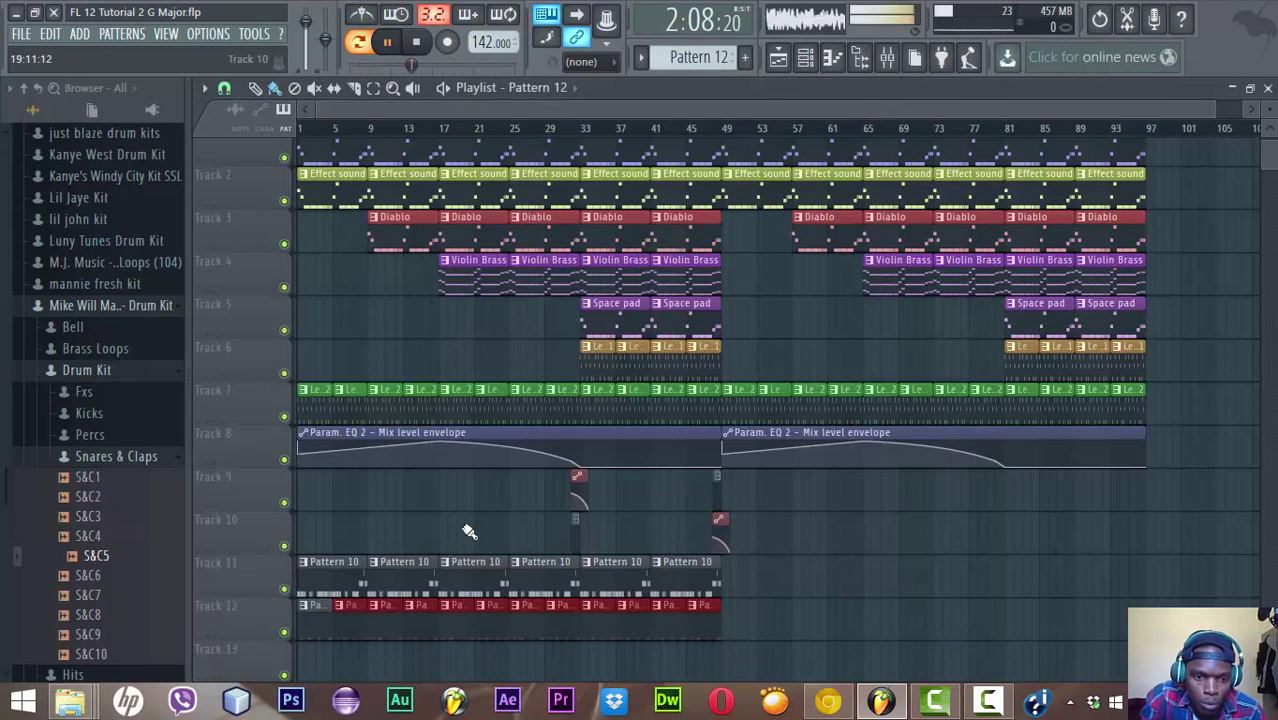
Move the Pattern 12 clip from Track 12 down to Track 13, aligned to bar 5
drag(354, 628, 349, 664)
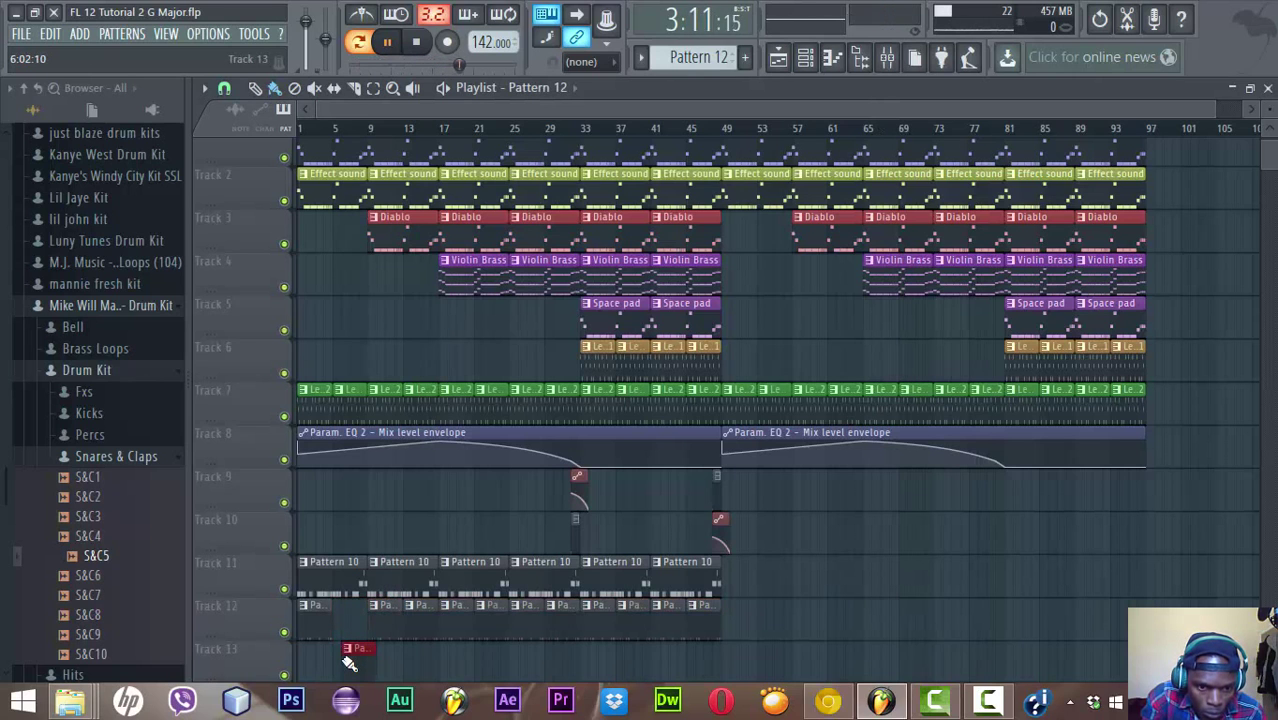
right_click(358, 663)
mouse_move(355, 656)
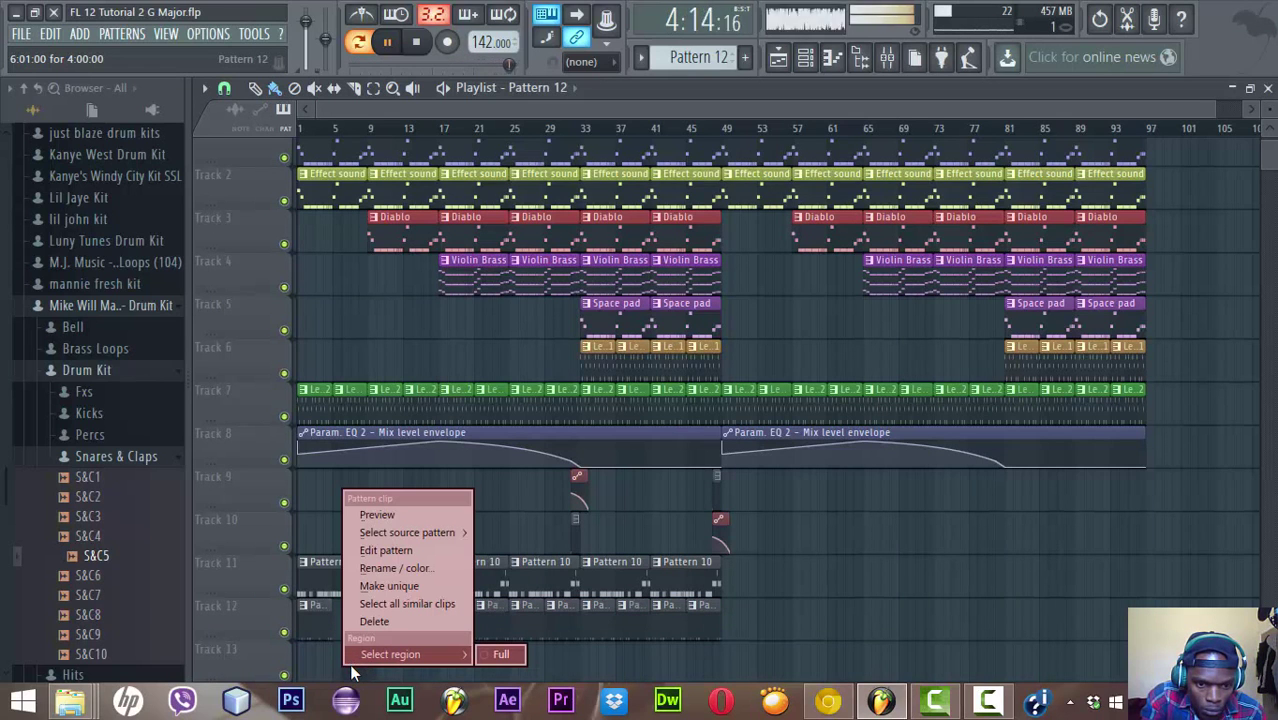
click(352, 677)
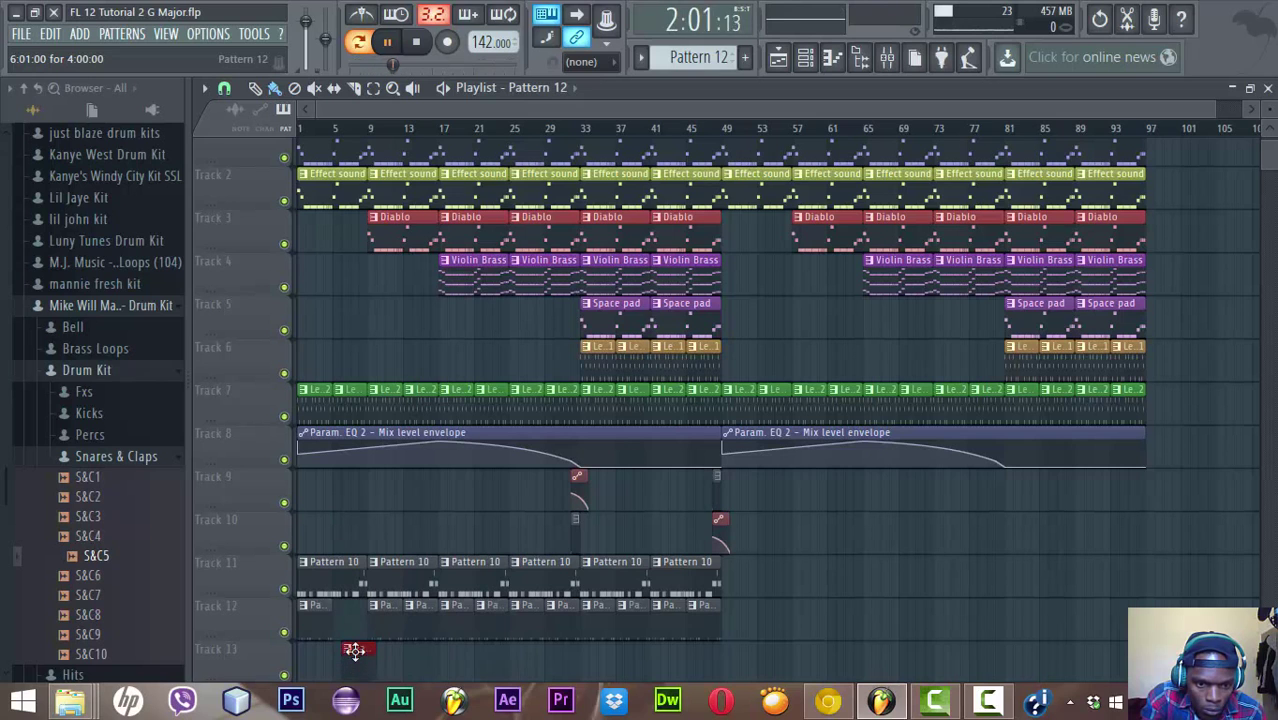
drag(353, 652, 344, 652)
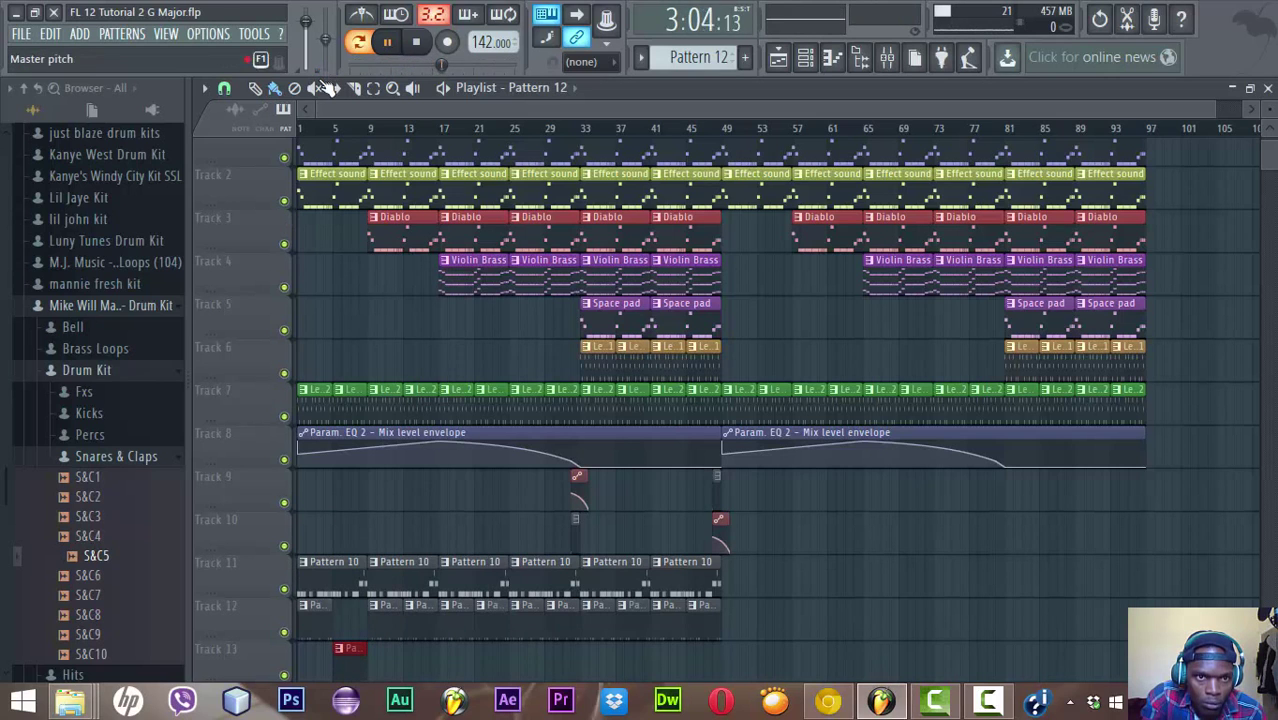
Play in song mode and replace the Pattern 11 clips at bars 13 and 21 of Track 12 with Pattern 12 clips on Track 13
click(364, 46)
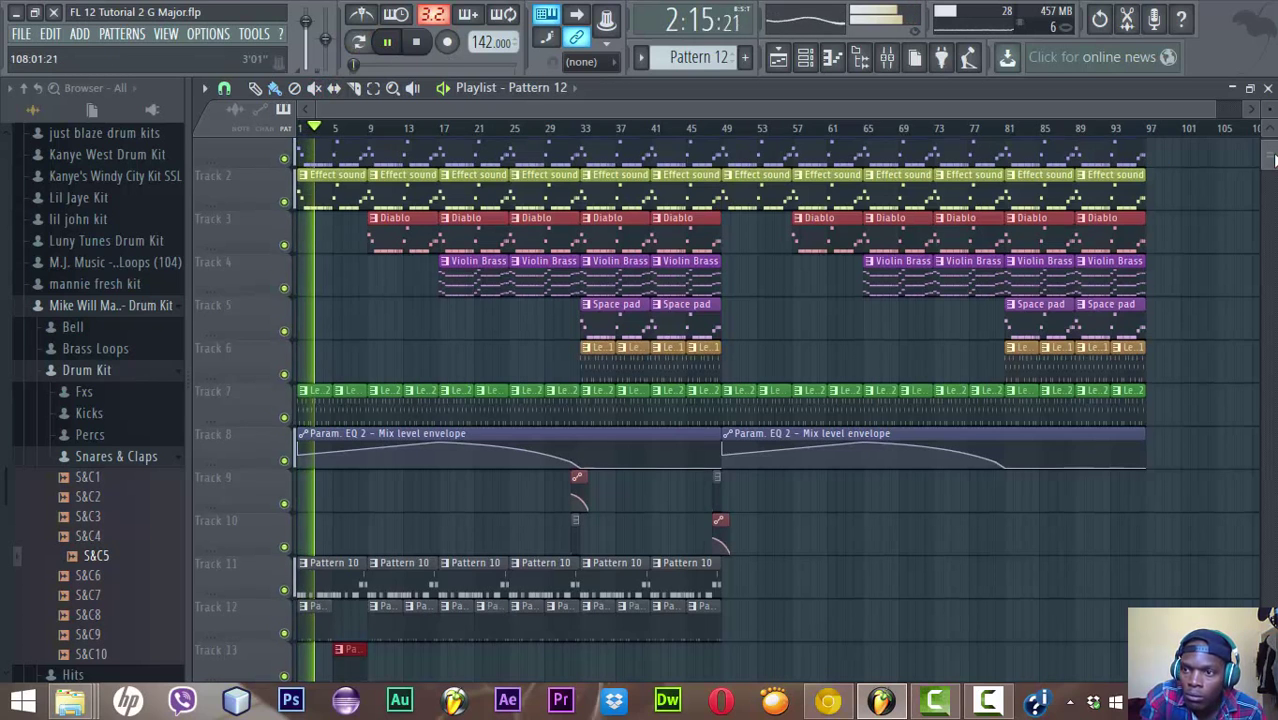
scroll(1270, 160, up, 1)
scroll(1270, 160, down, 5)
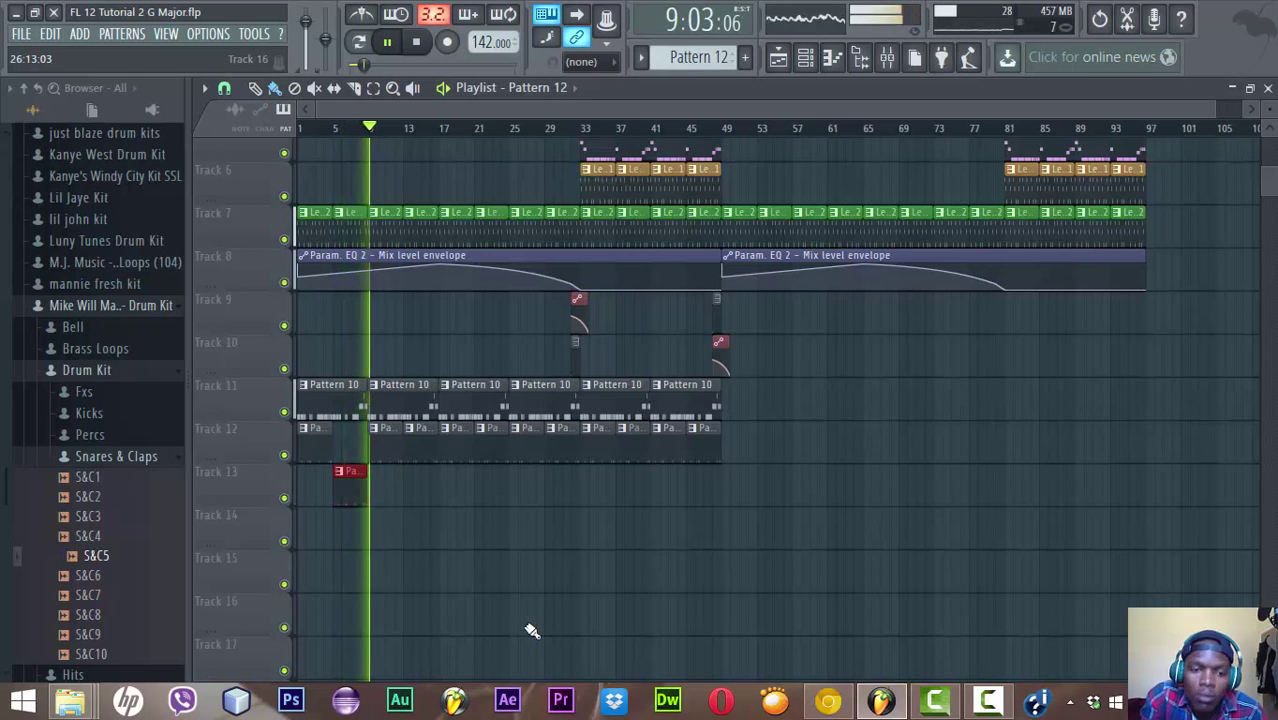
right_click(420, 446)
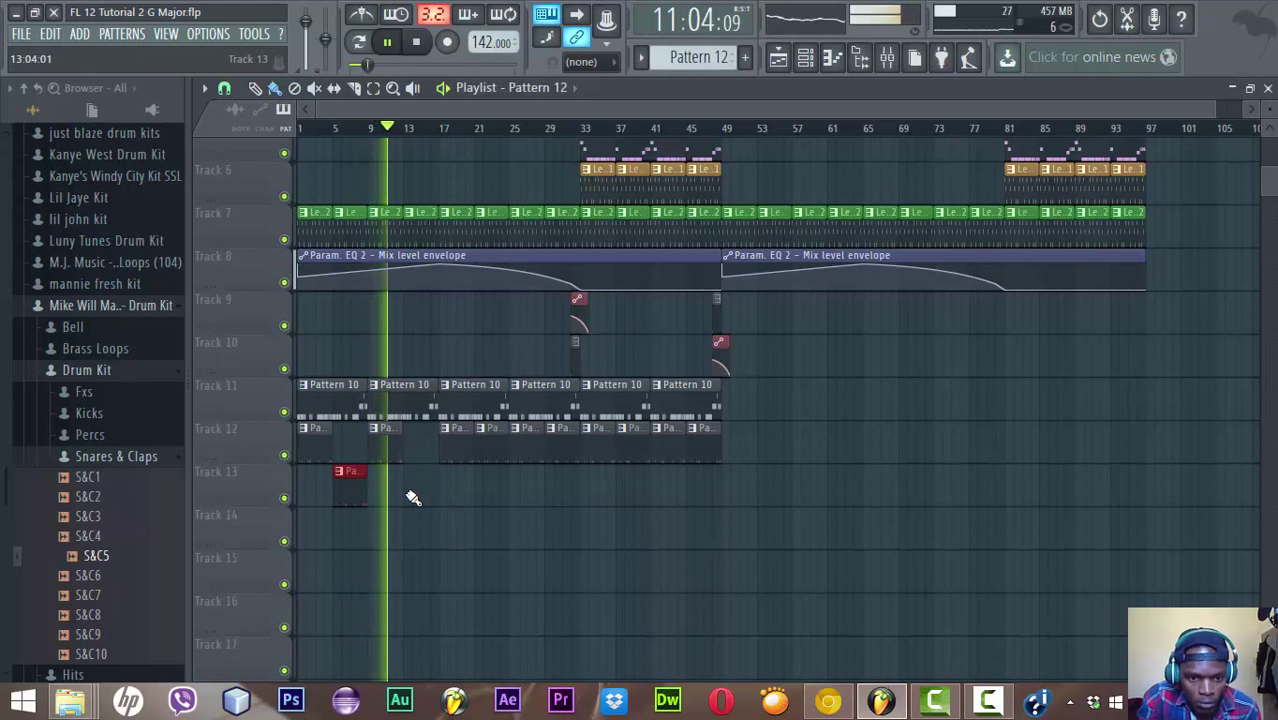
click(410, 489)
right_click(491, 448)
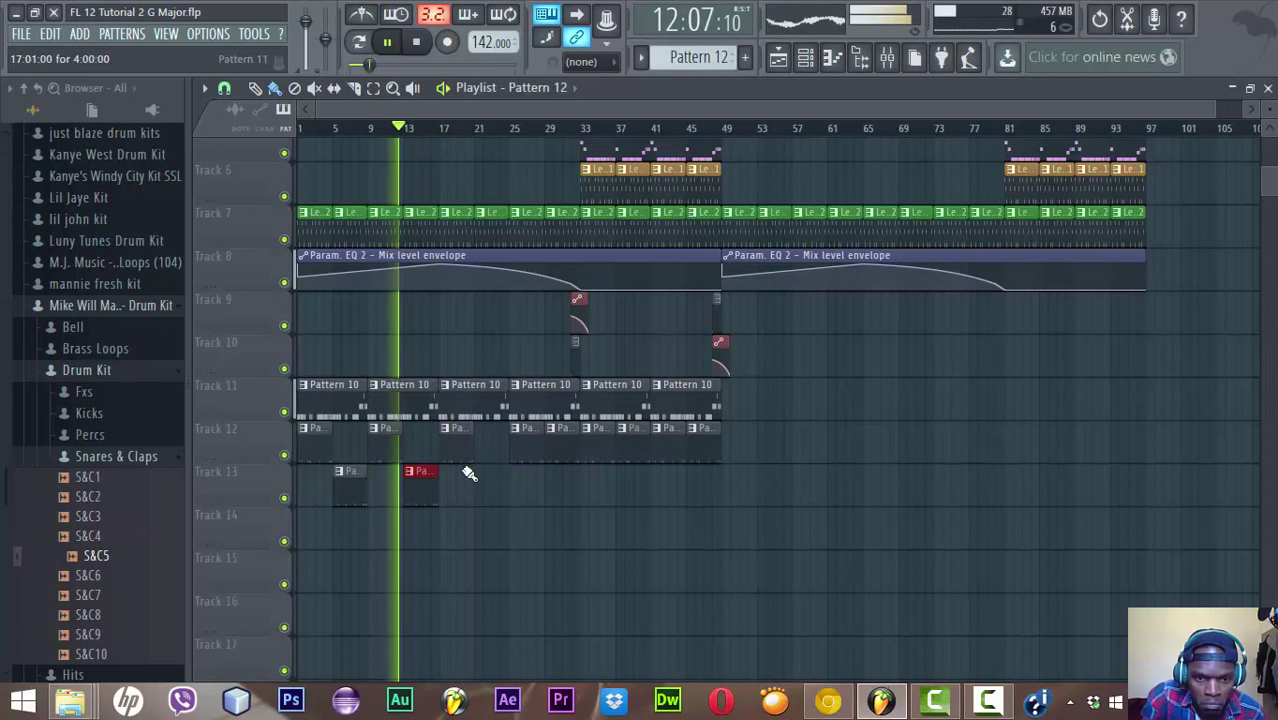
click(486, 492)
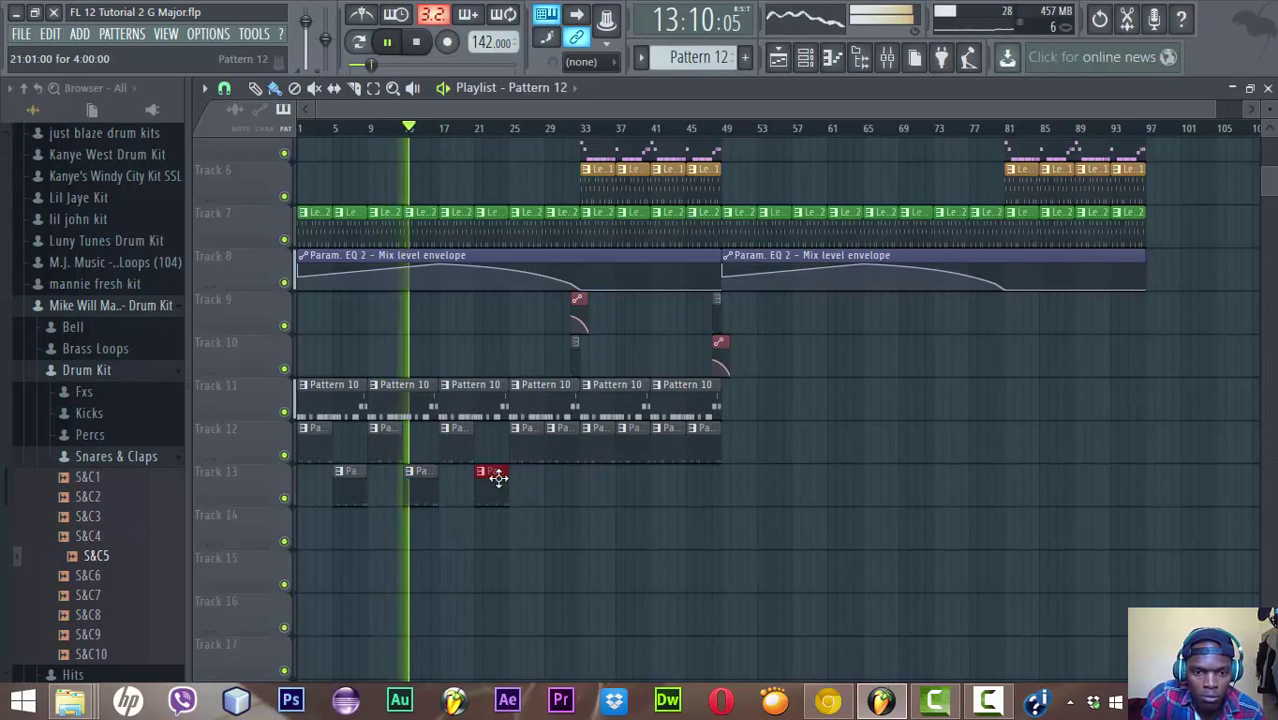
Replace Track 12's clips at bars 29, 37 and 45 with Pattern 12 clips on Track 13, and raise the system volume to 100
right_click(555, 456)
click(565, 489)
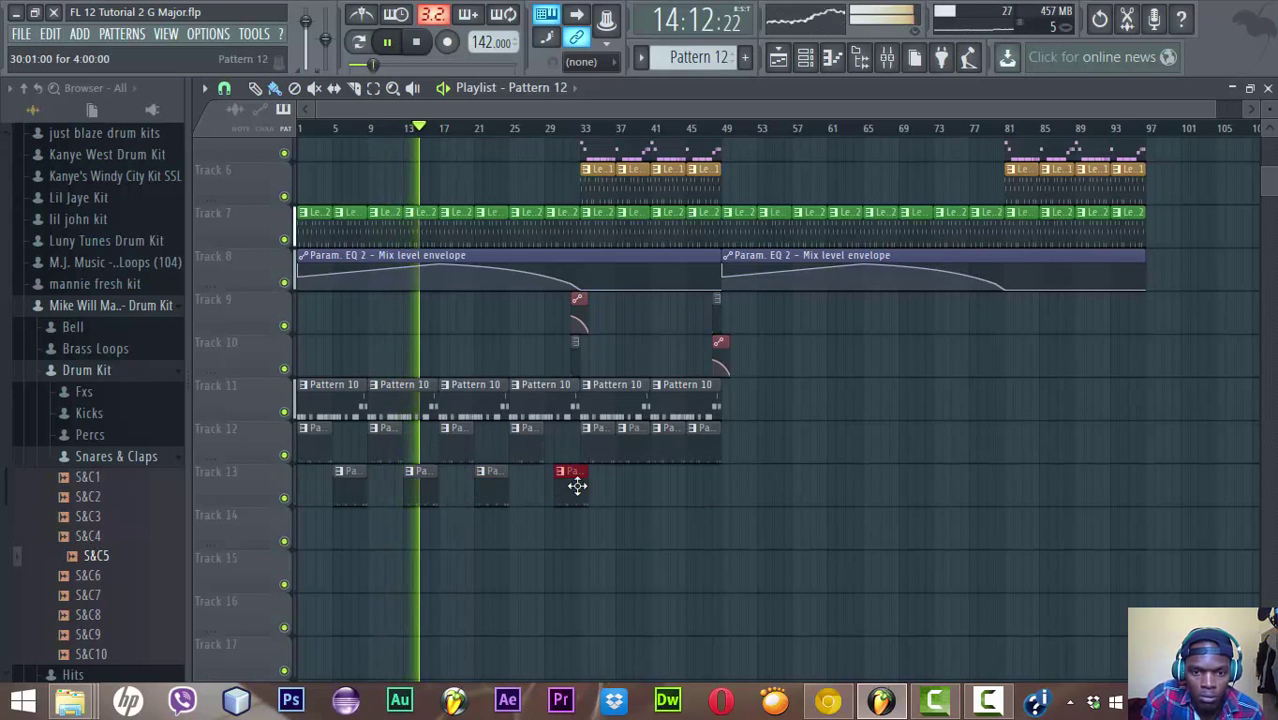
drag(569, 485, 563, 485)
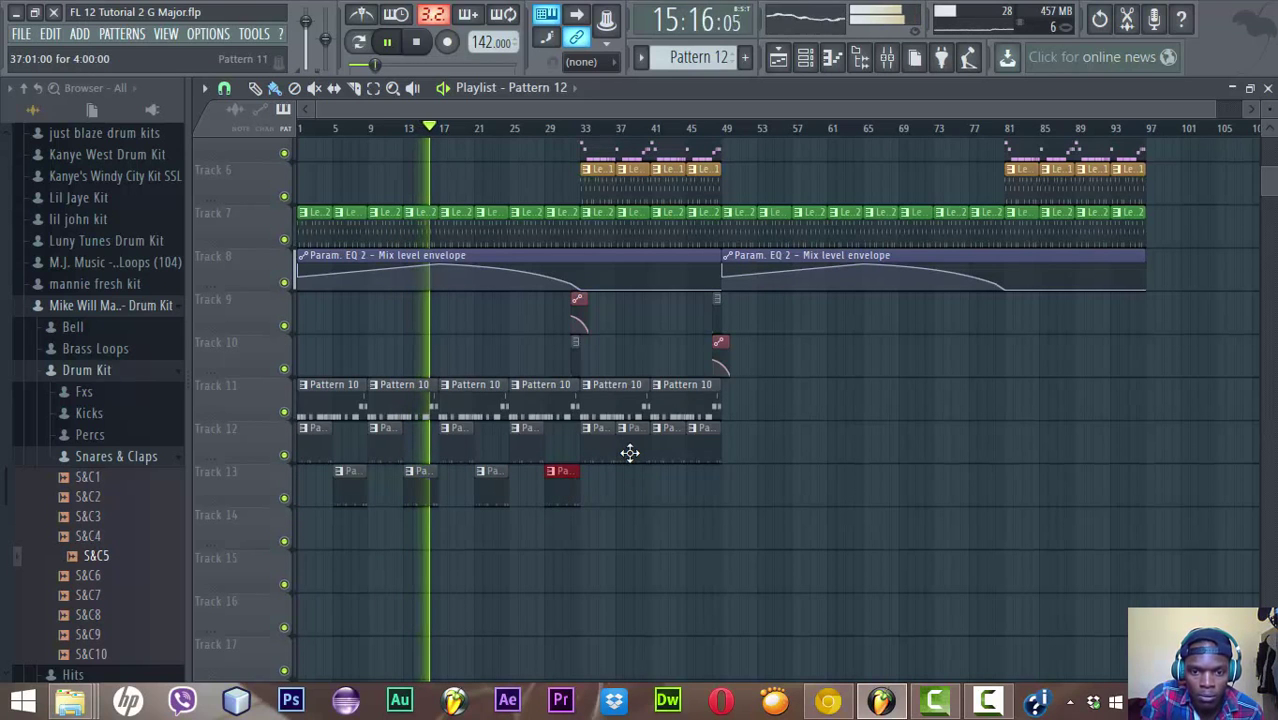
right_click(628, 448)
click(626, 490)
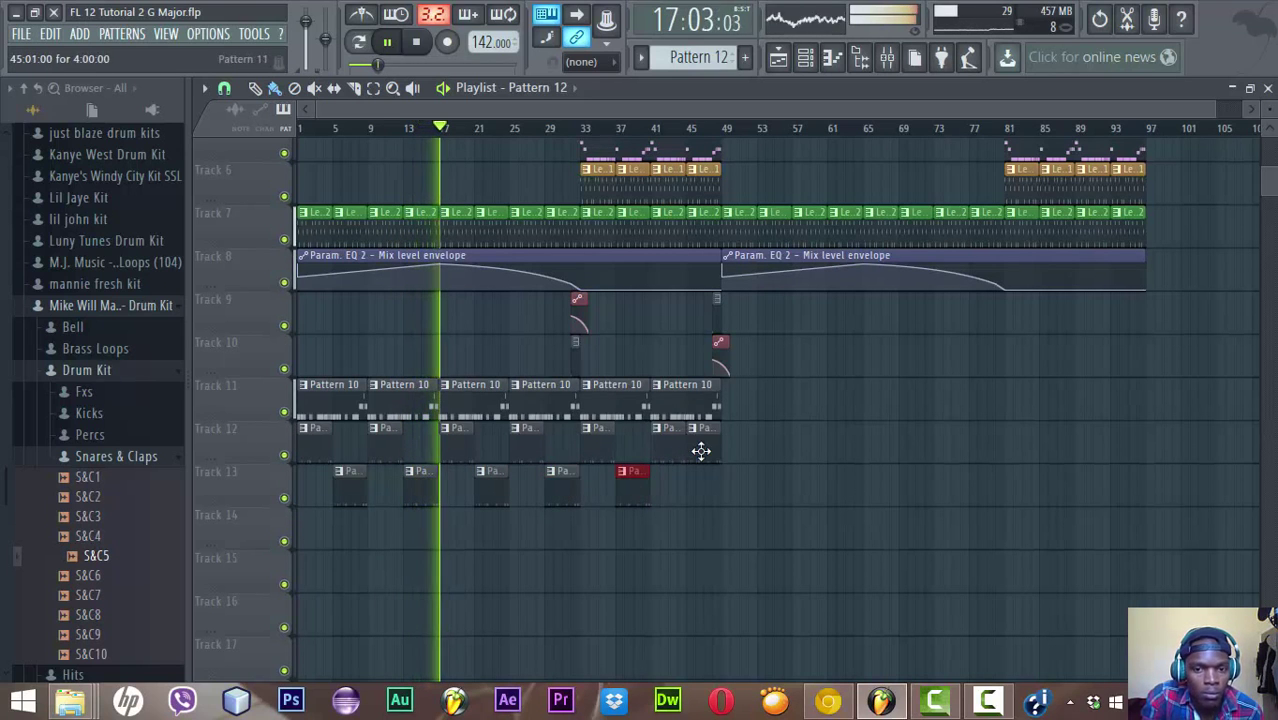
right_click(699, 450)
click(694, 490)
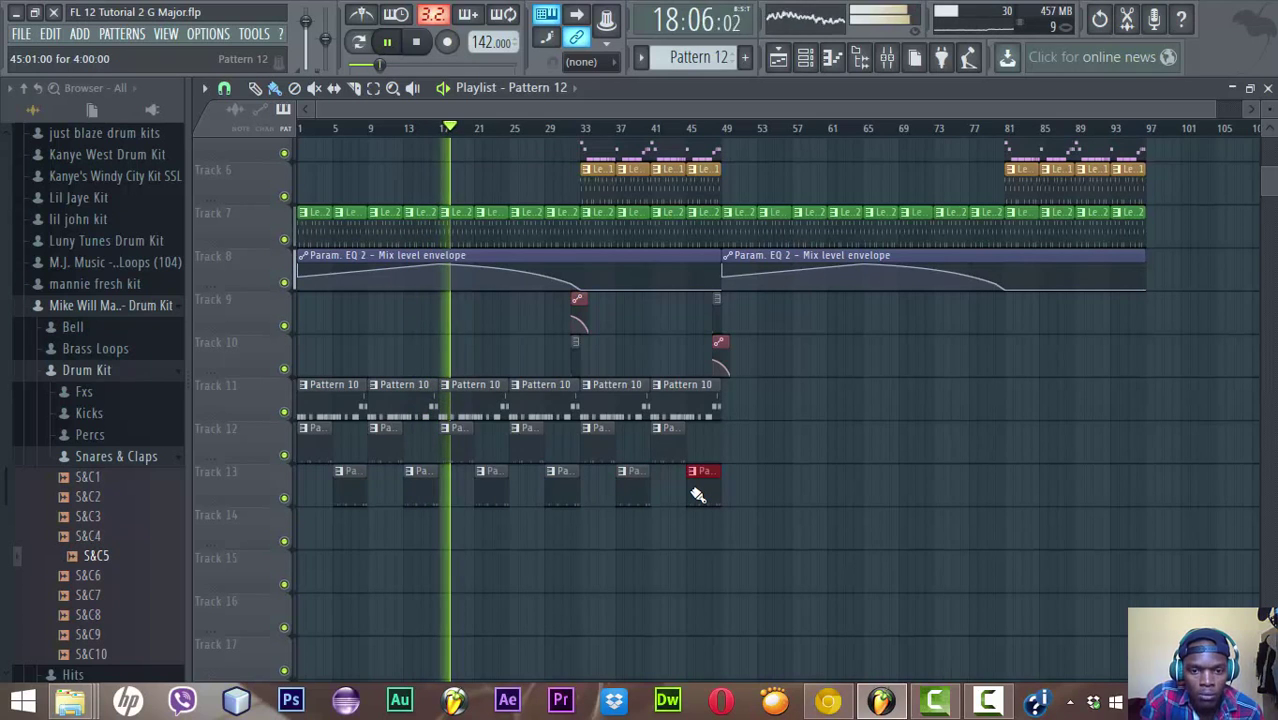
key(XF86AudioRaiseVolume)
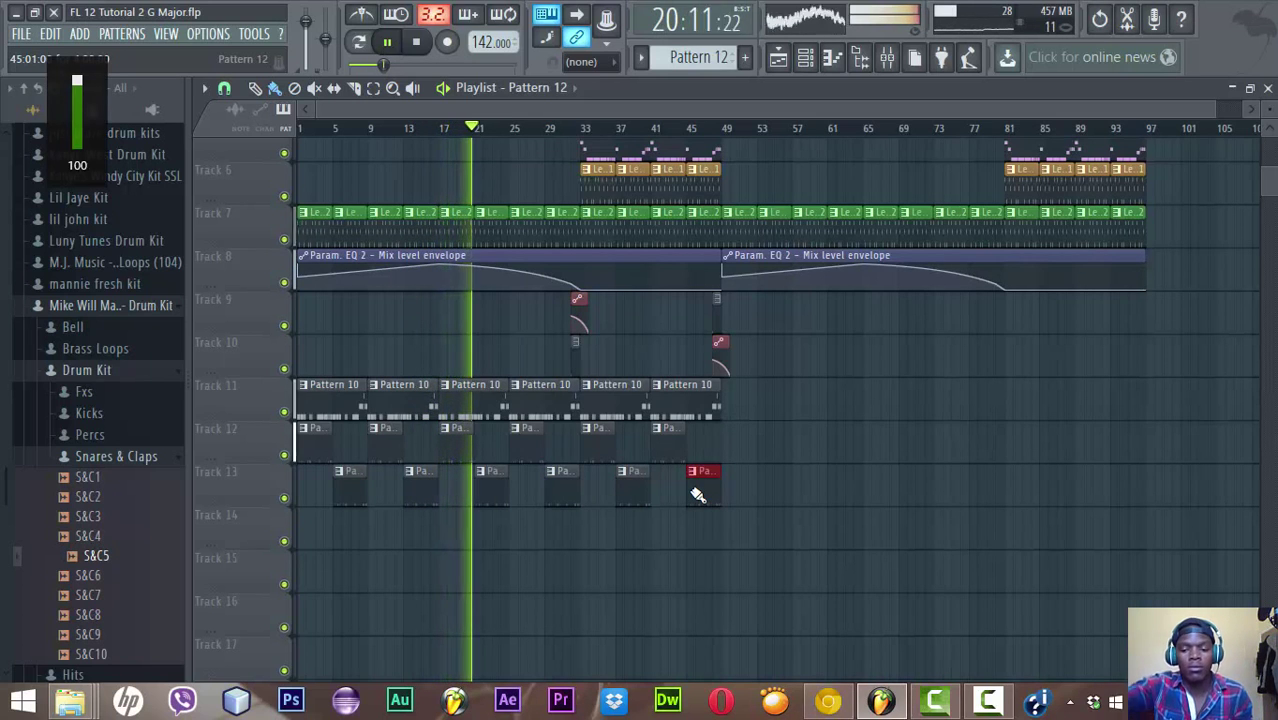
key(XF86AudioRaiseVolume)
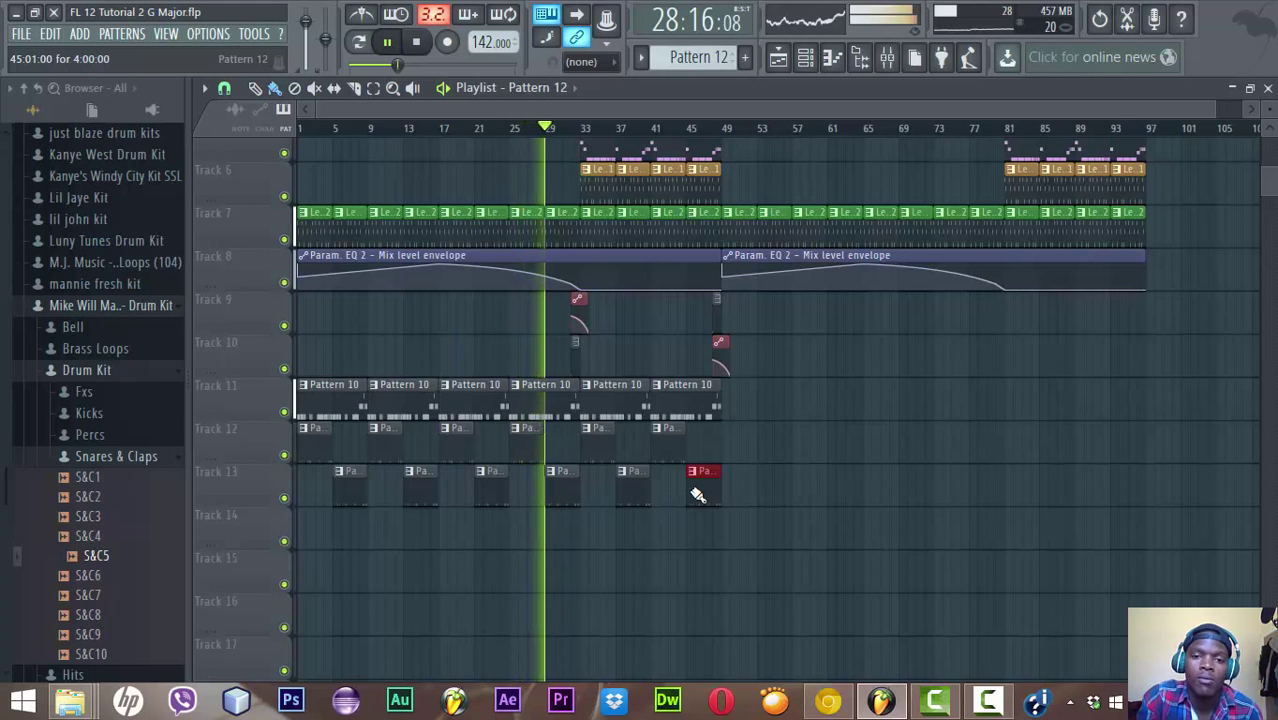
Show the channel rack and audition Percs2, Percs4, Percs5 and Percs6 from the drum kit's Percs folder against the playing song
click(805, 57)
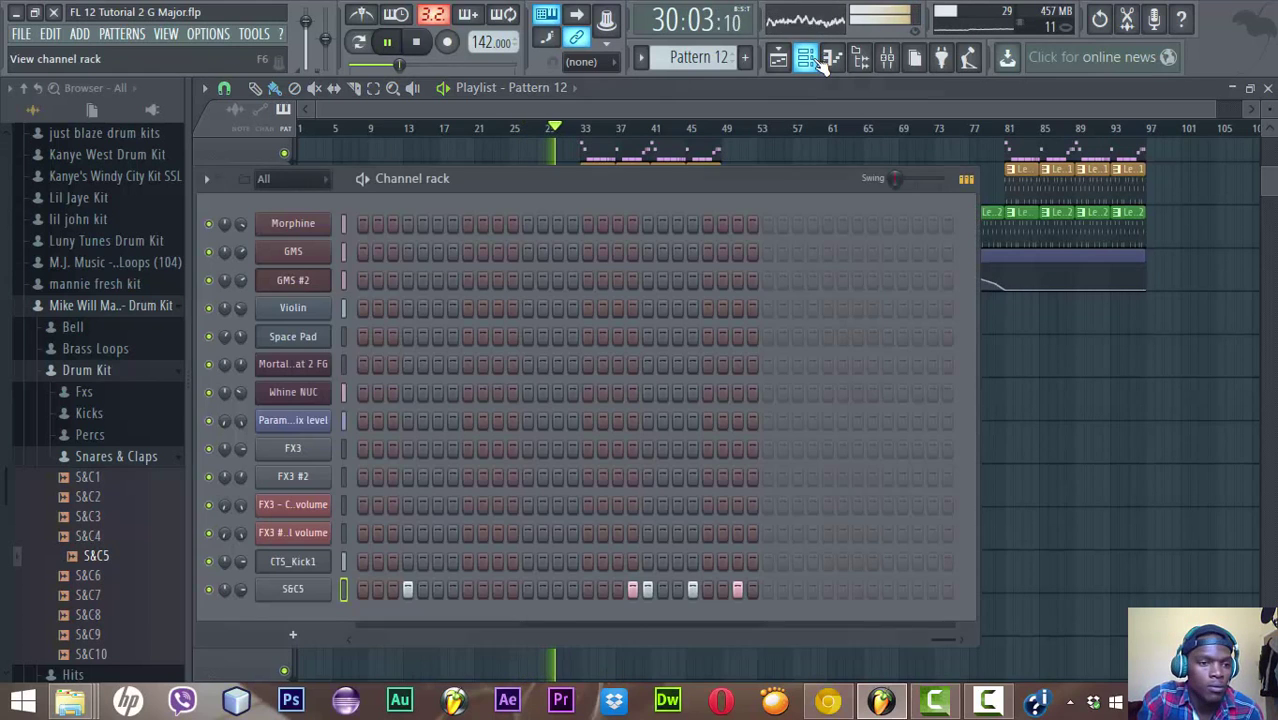
click(120, 456)
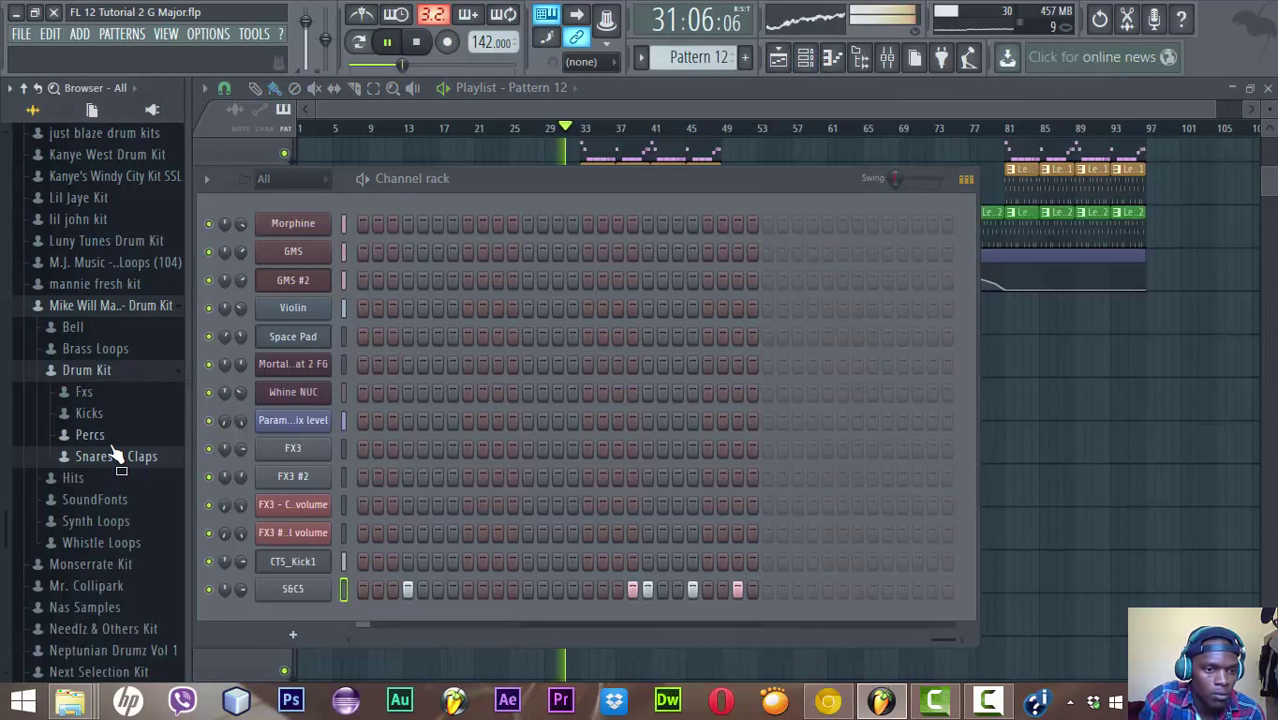
click(89, 434)
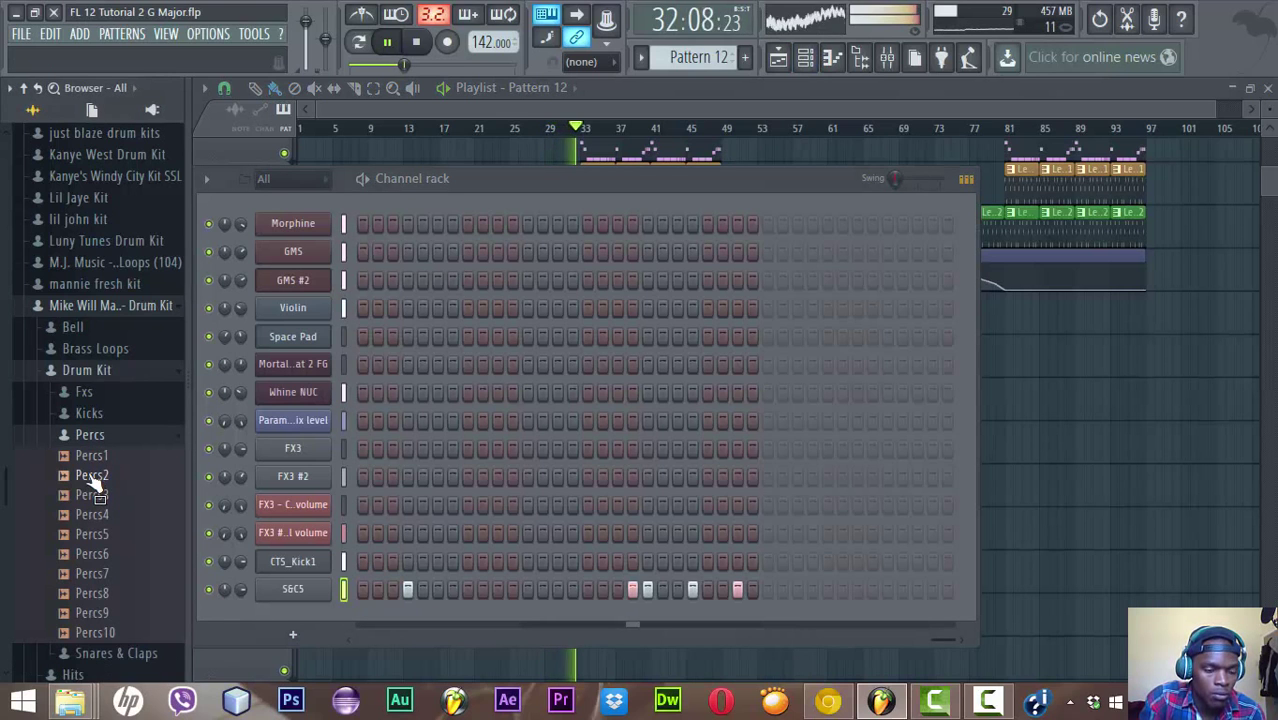
click(90, 478)
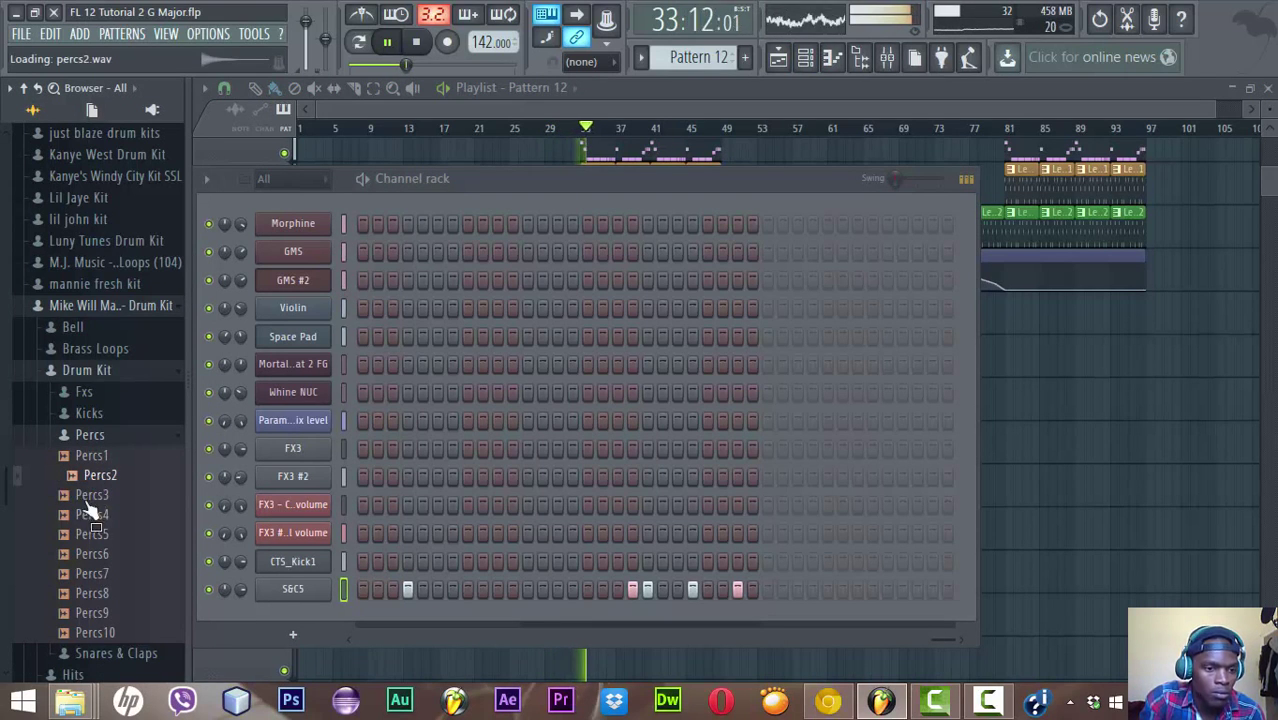
click(82, 515)
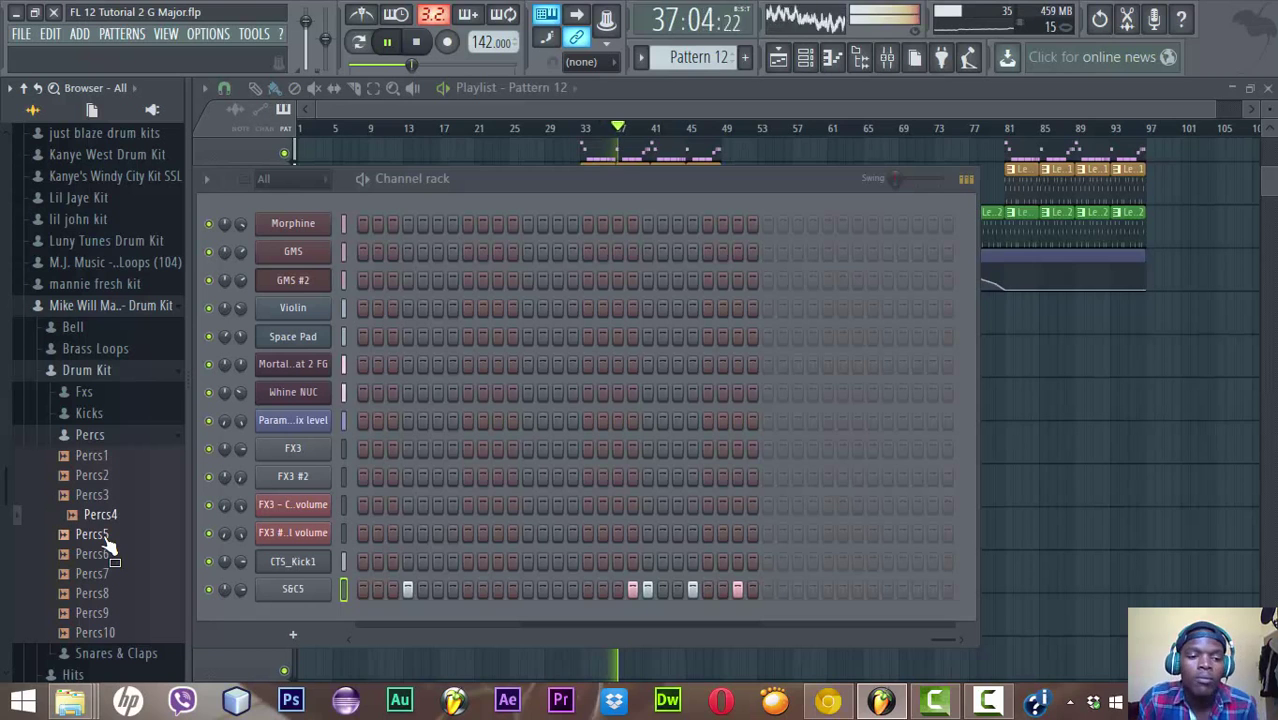
click(104, 536)
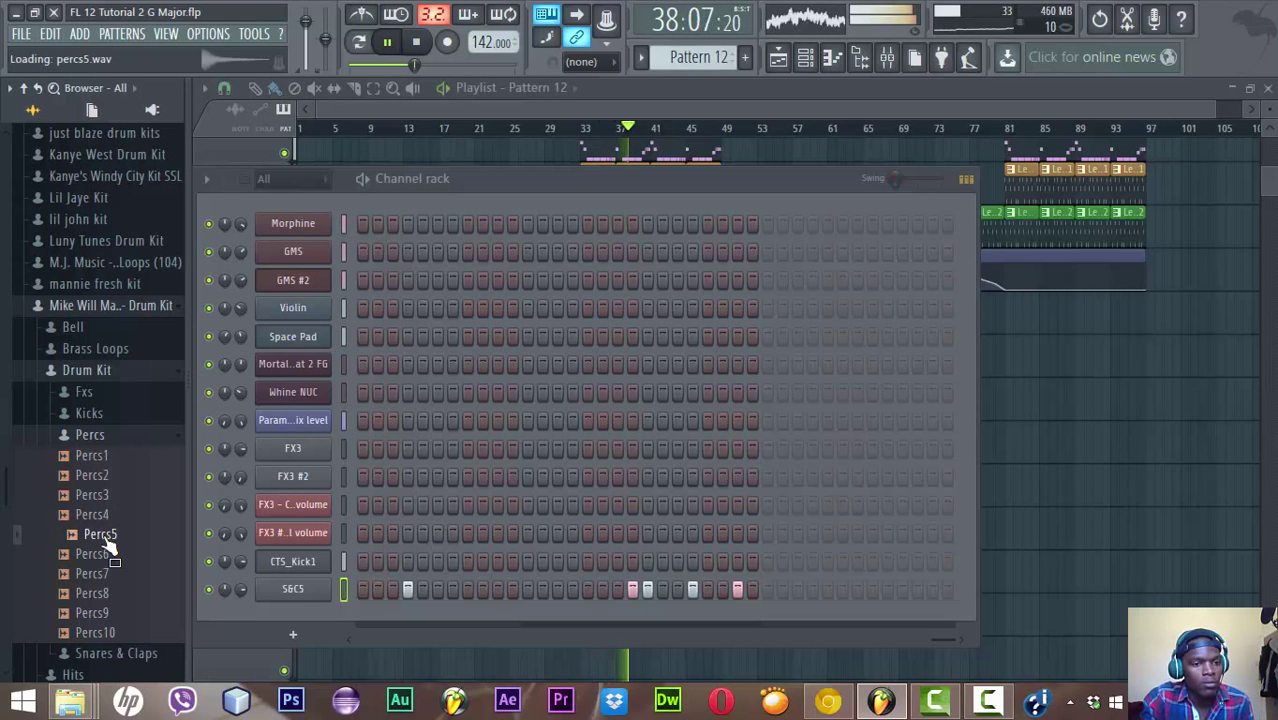
click(102, 556)
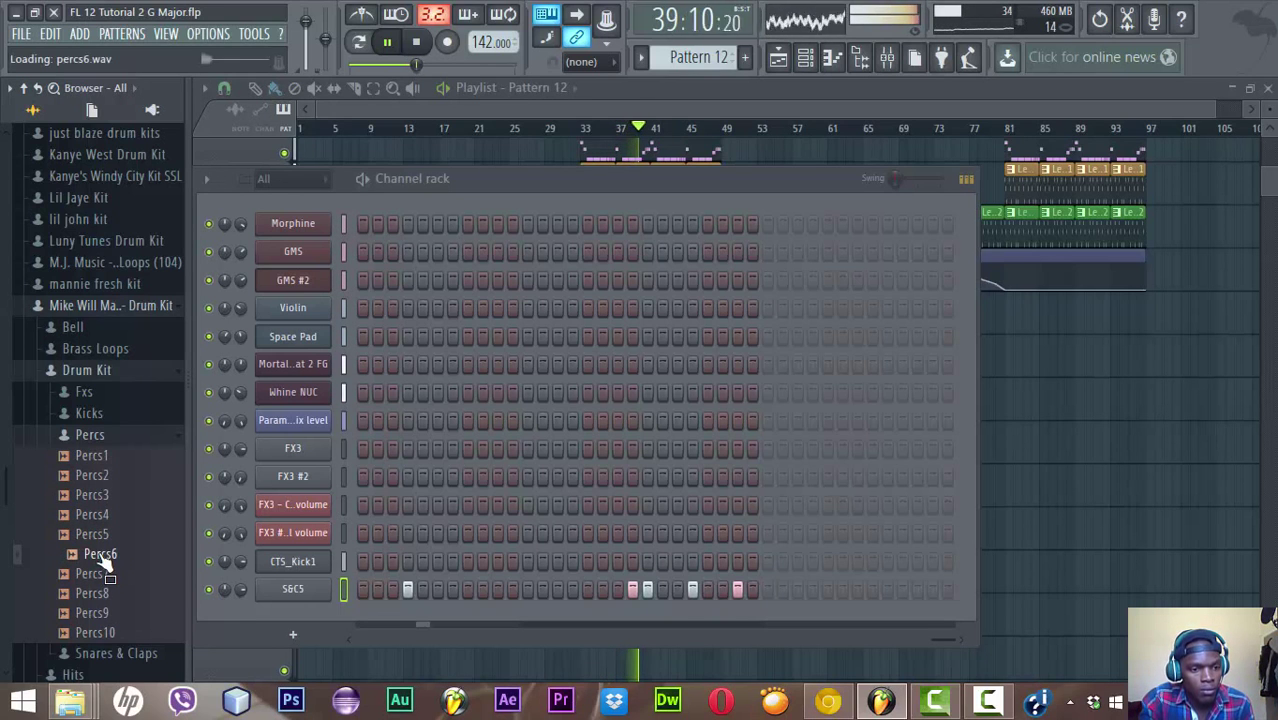
click(103, 516)
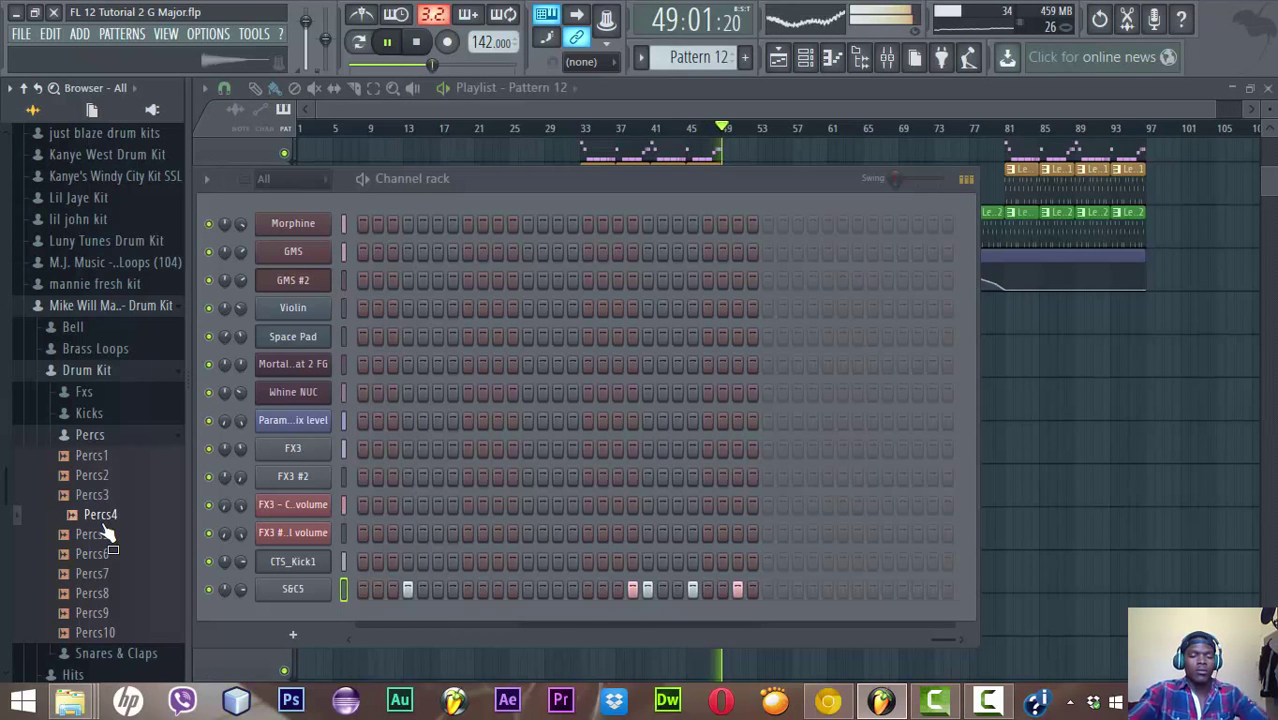
Stop playback and add the Percs4 sample as a new channel below S&C5 in the channel rack
click(459, 107)
key(space)
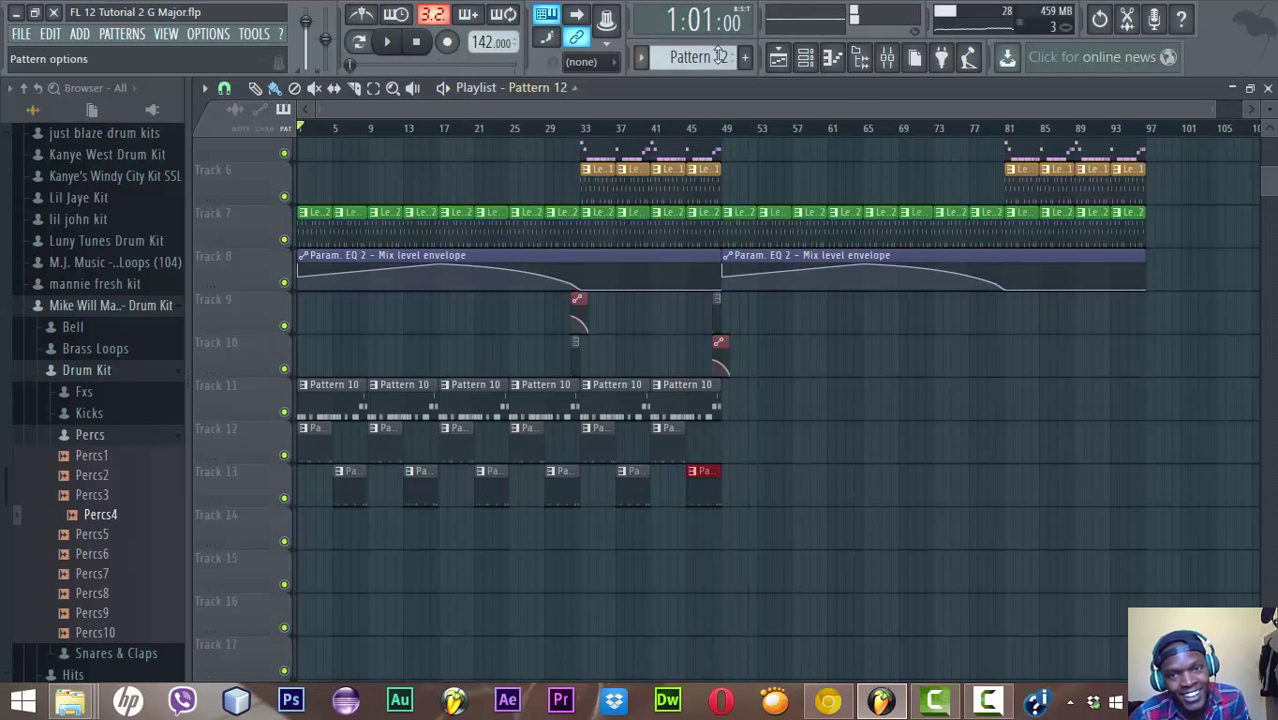
click(836, 62)
click(805, 57)
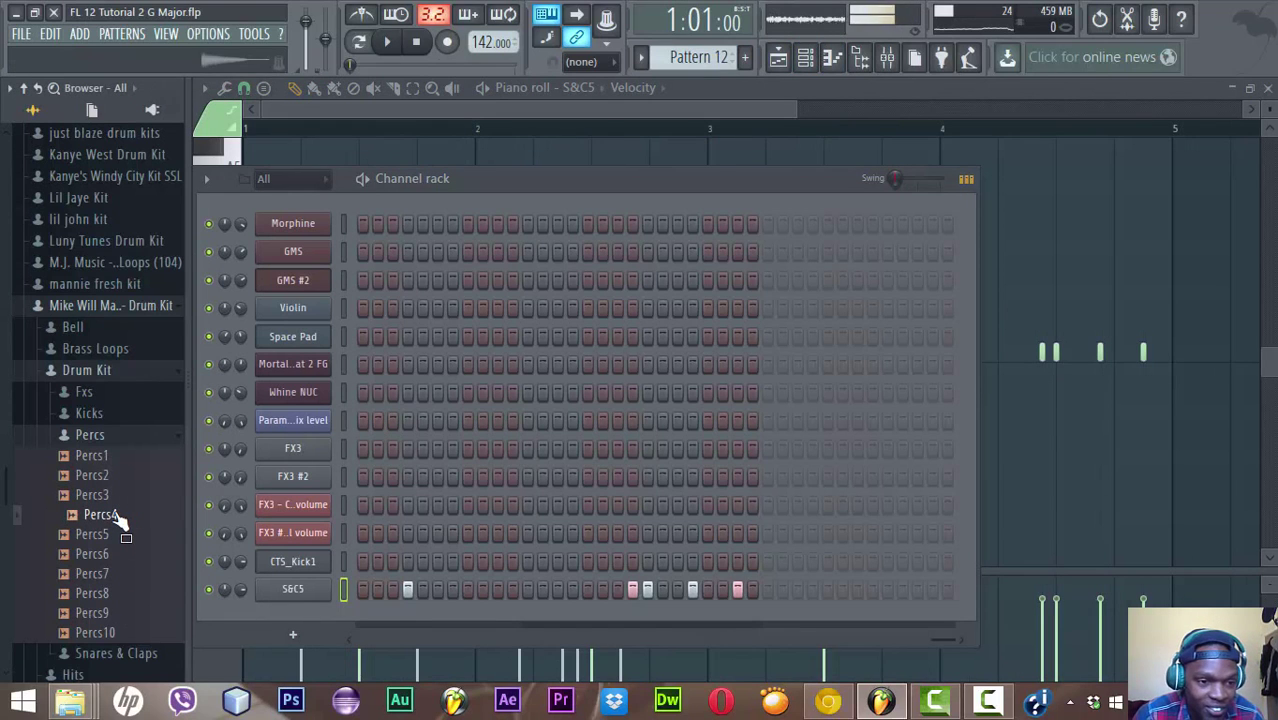
drag(115, 514, 280, 612)
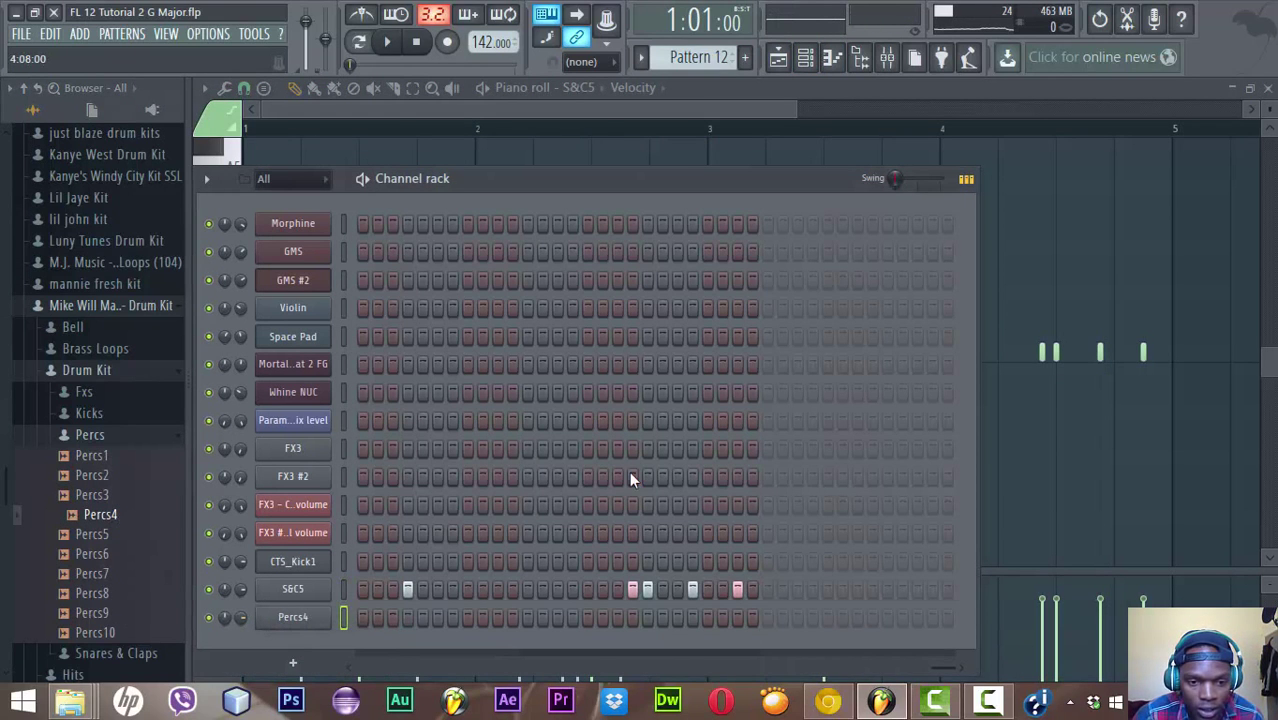
Check which mixer track CTS_Kick1 uses and route the S&C5 channel to mixer track 12
click(295, 590)
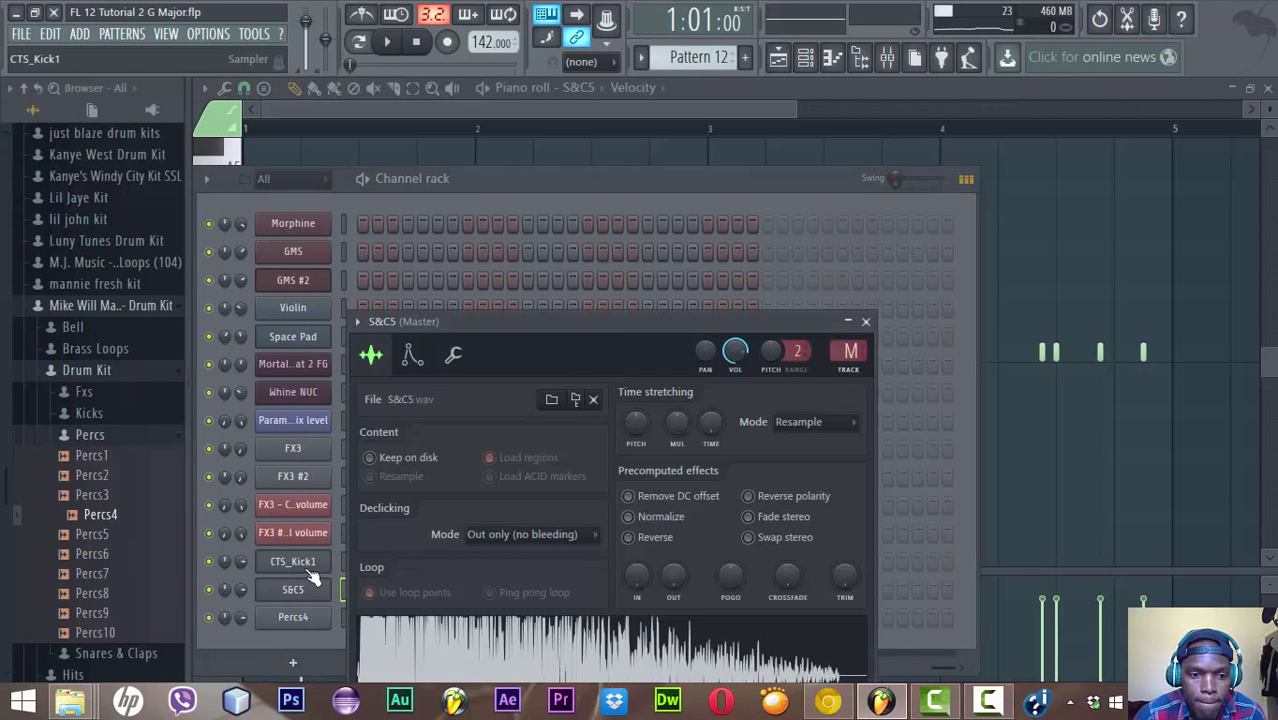
click(310, 568)
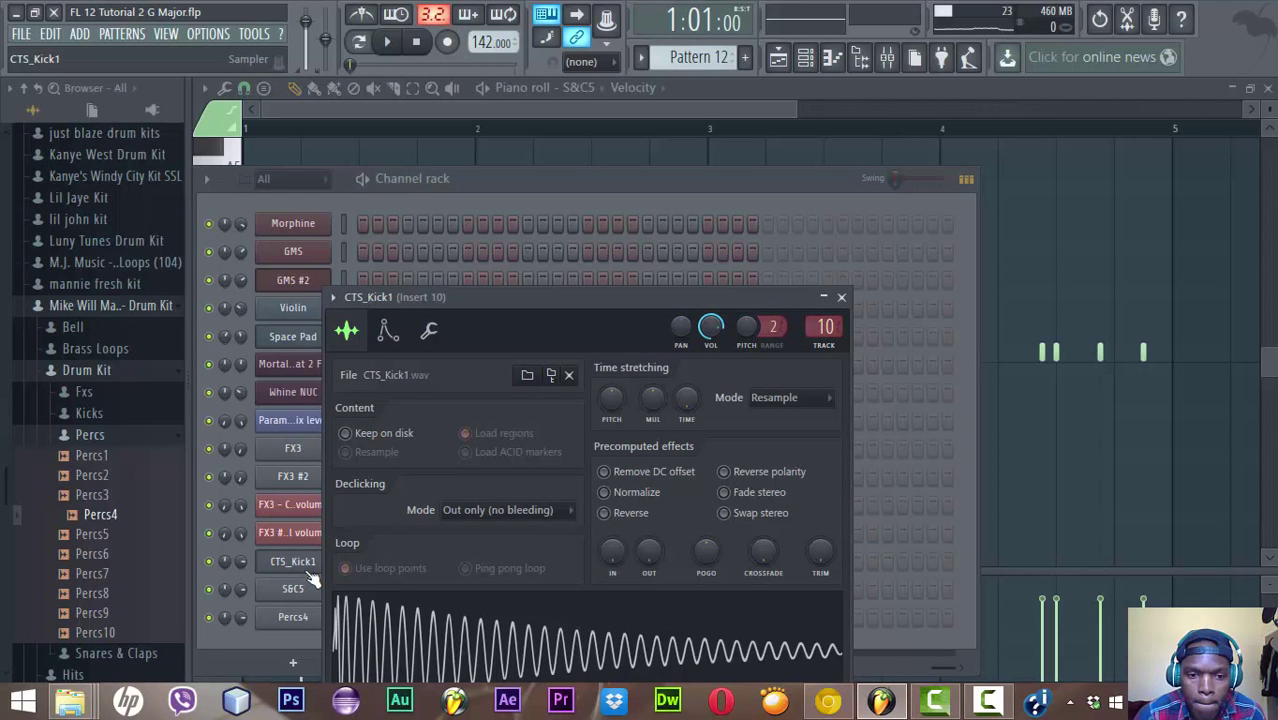
click(295, 590)
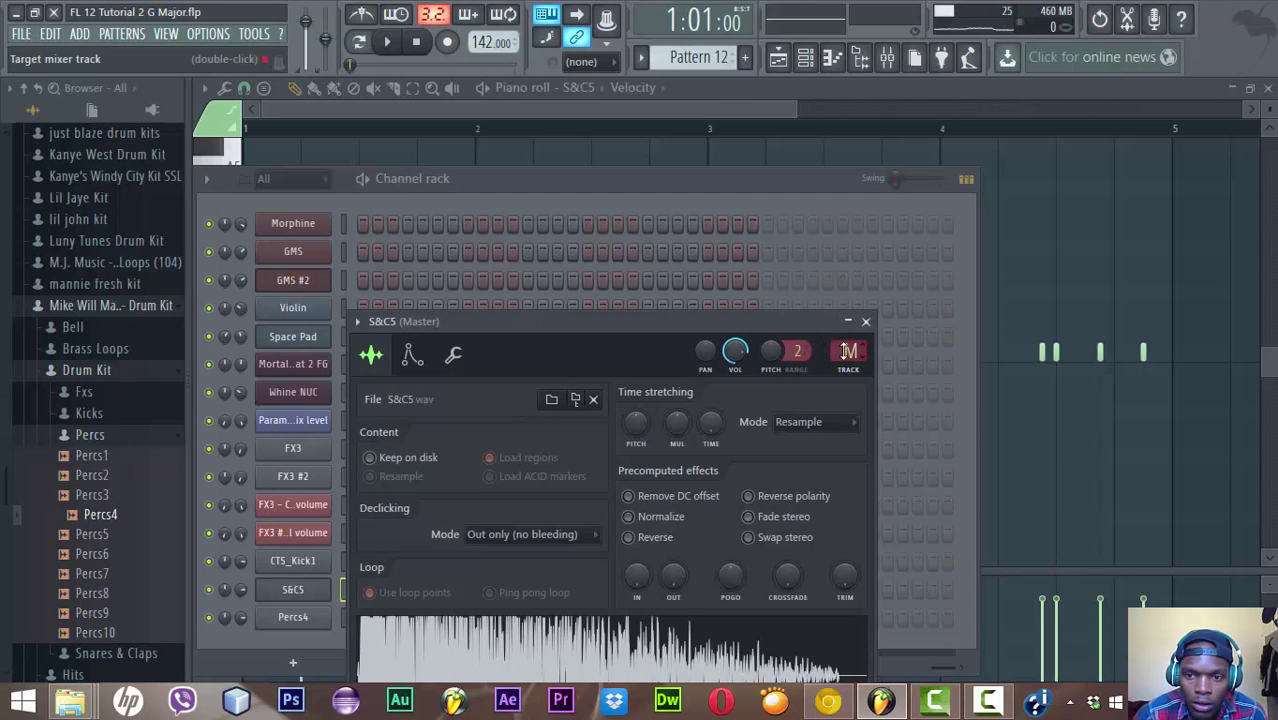
drag(847, 352, 849, 350)
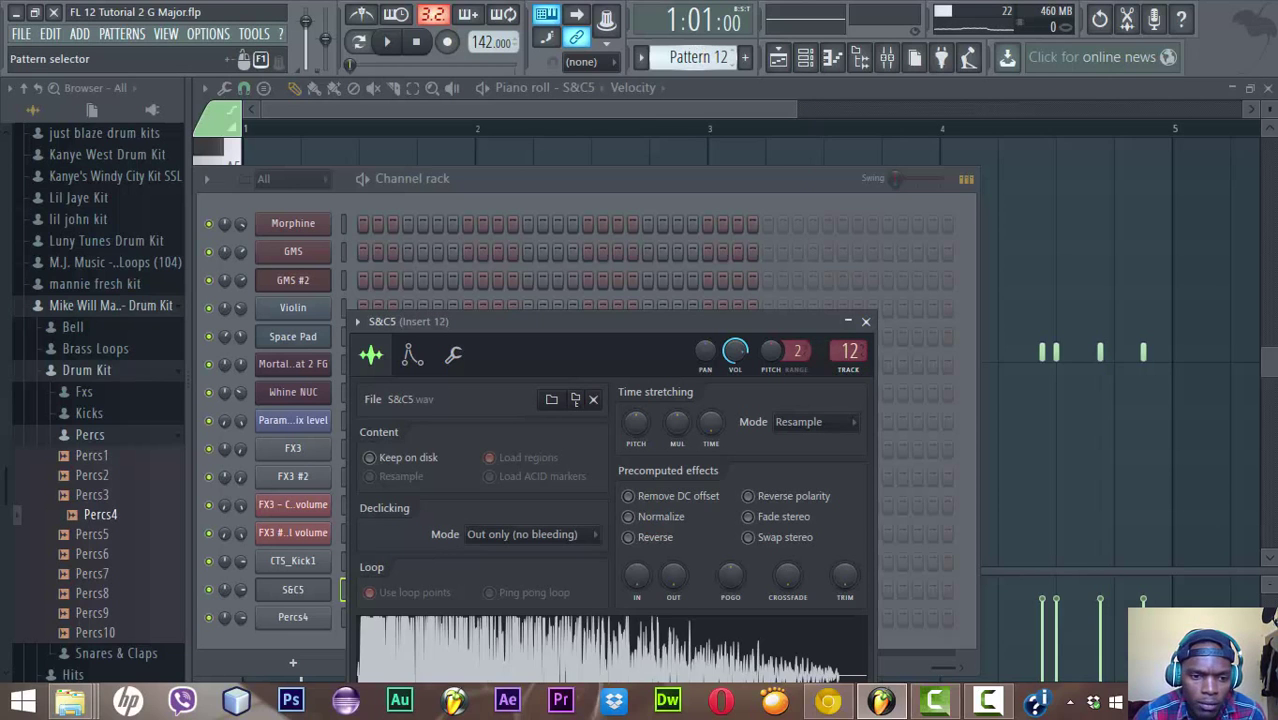
Switch to Pattern 11 and route the S&C5 channel to mixer track 11
scroll(702, 57, down, 1)
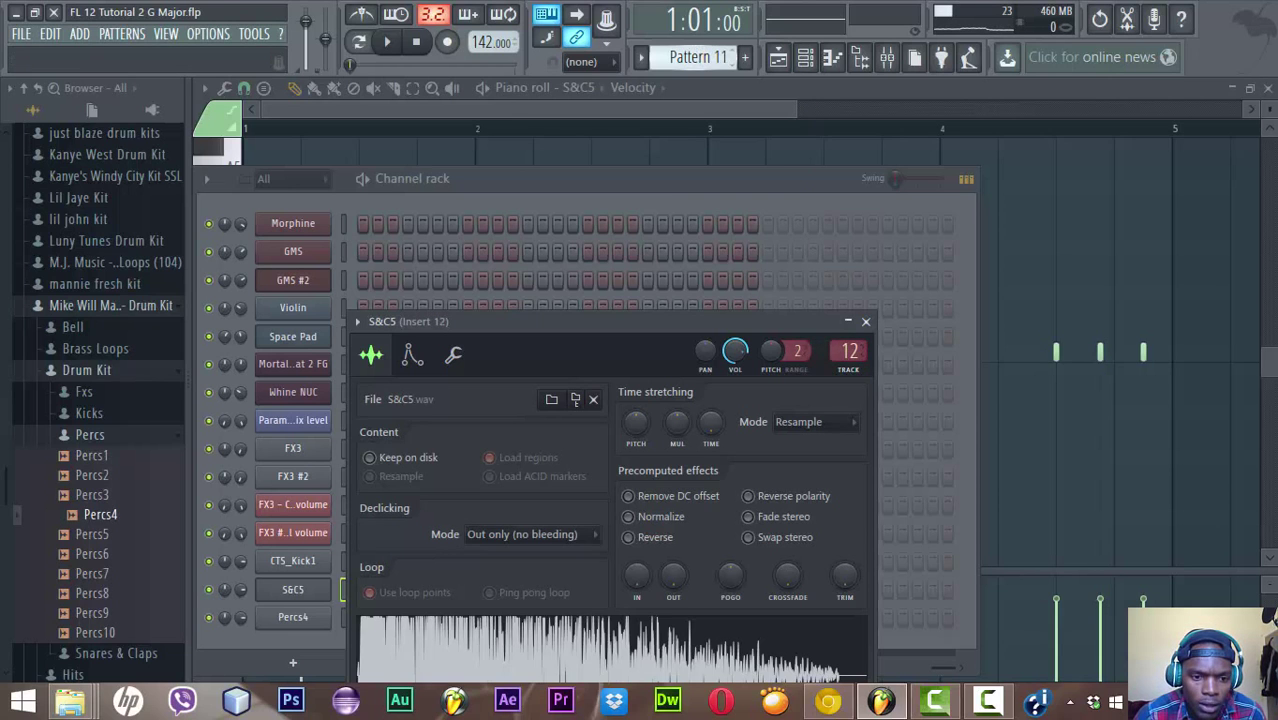
click(665, 179)
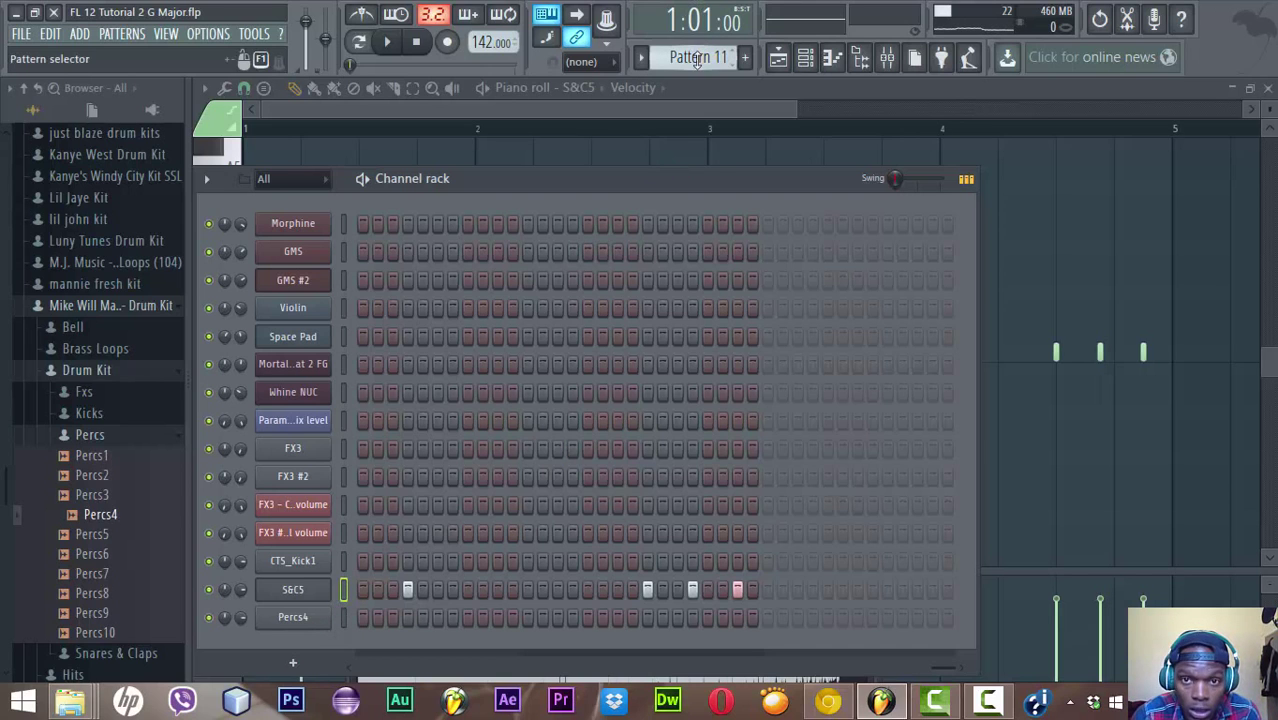
click(295, 590)
drag(848, 352, 848, 360)
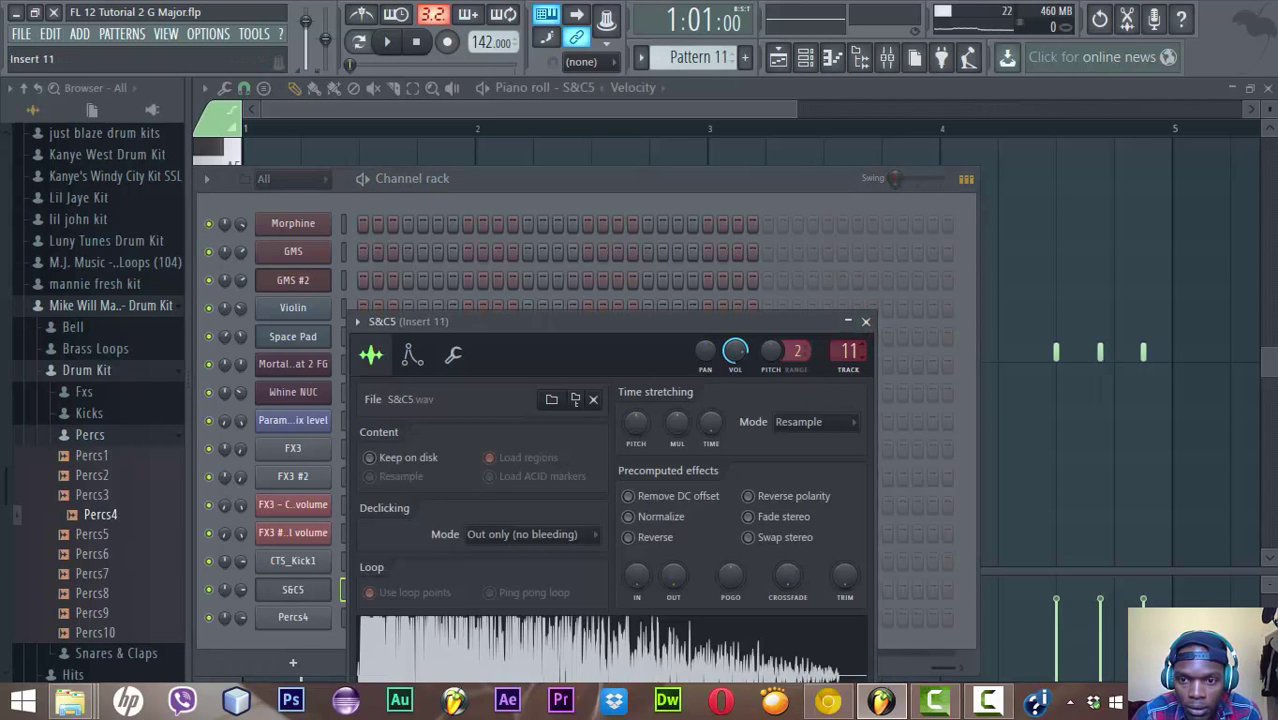
Select the empty Pattern 13 and fill every fourth step of the Percs4 channel
scroll(698, 57, down, 2)
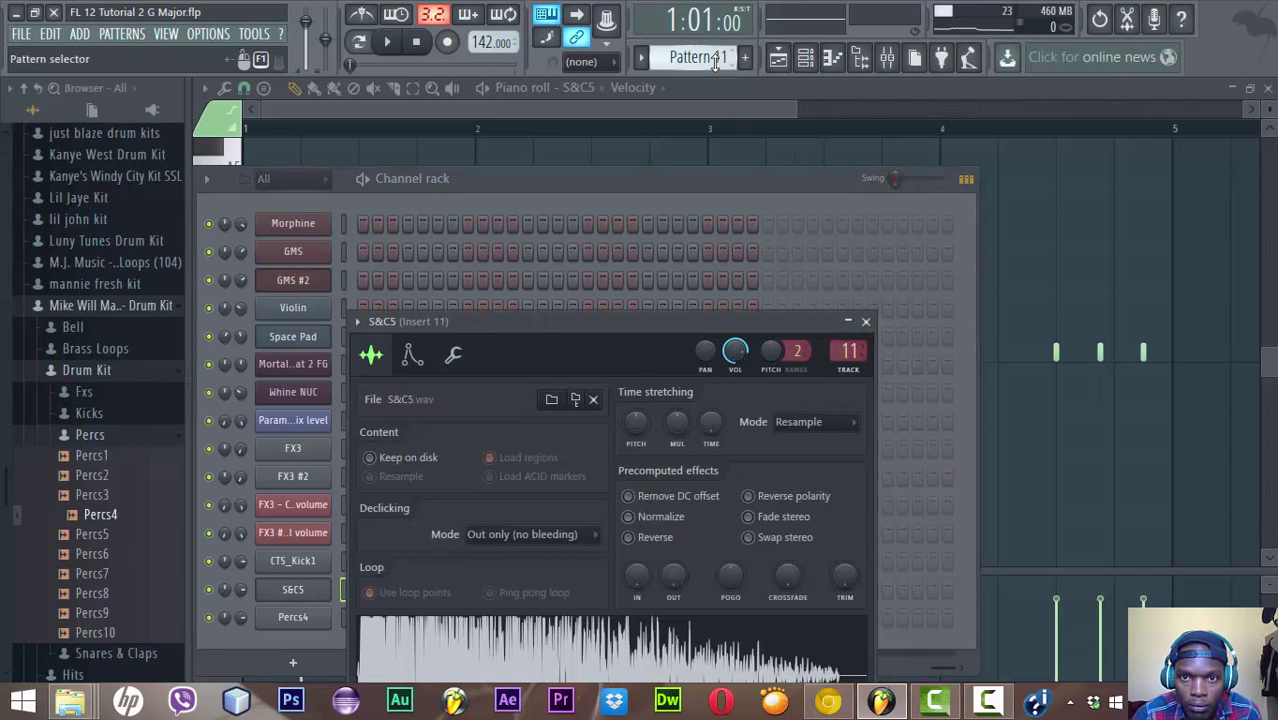
right_click(294, 622)
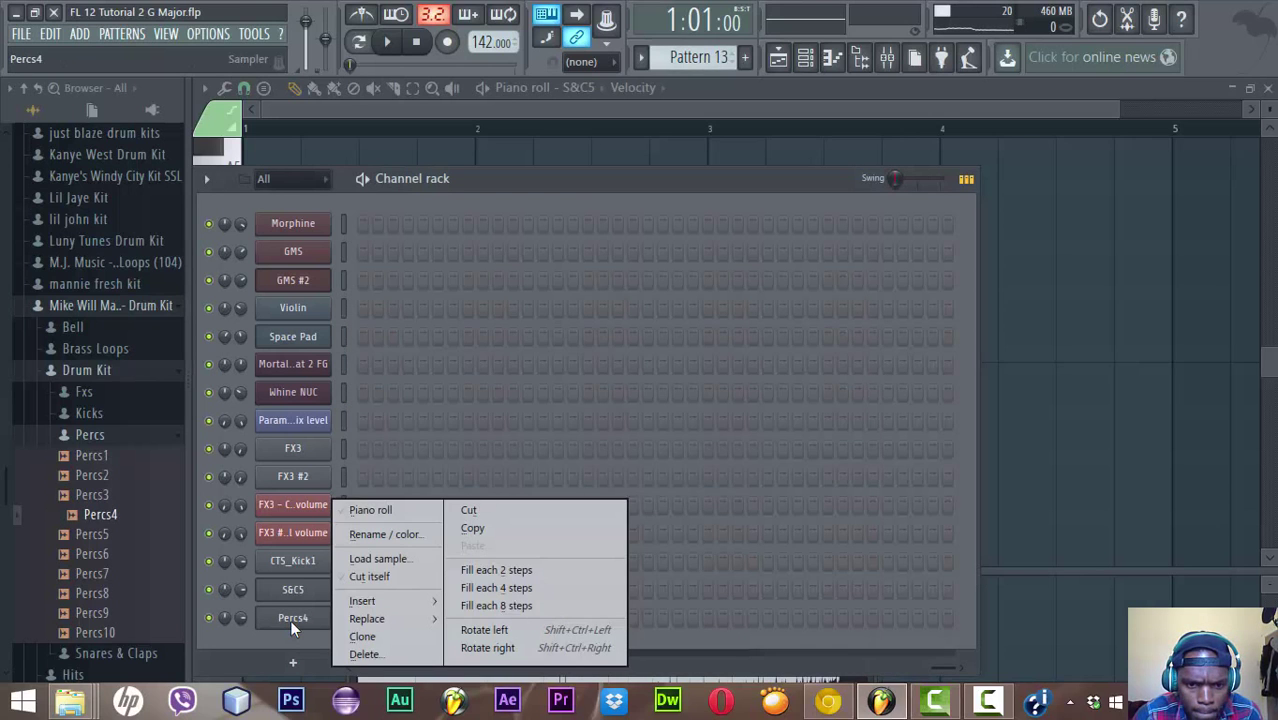
click(467, 589)
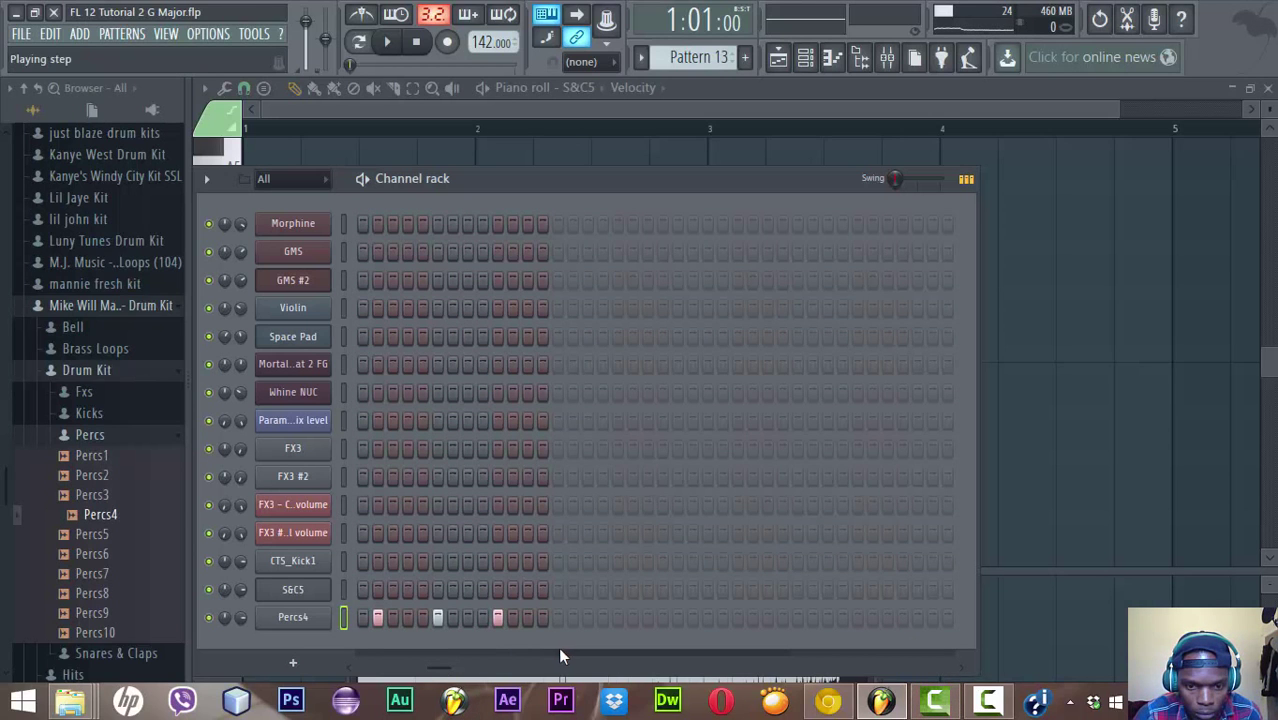
click(352, 668)
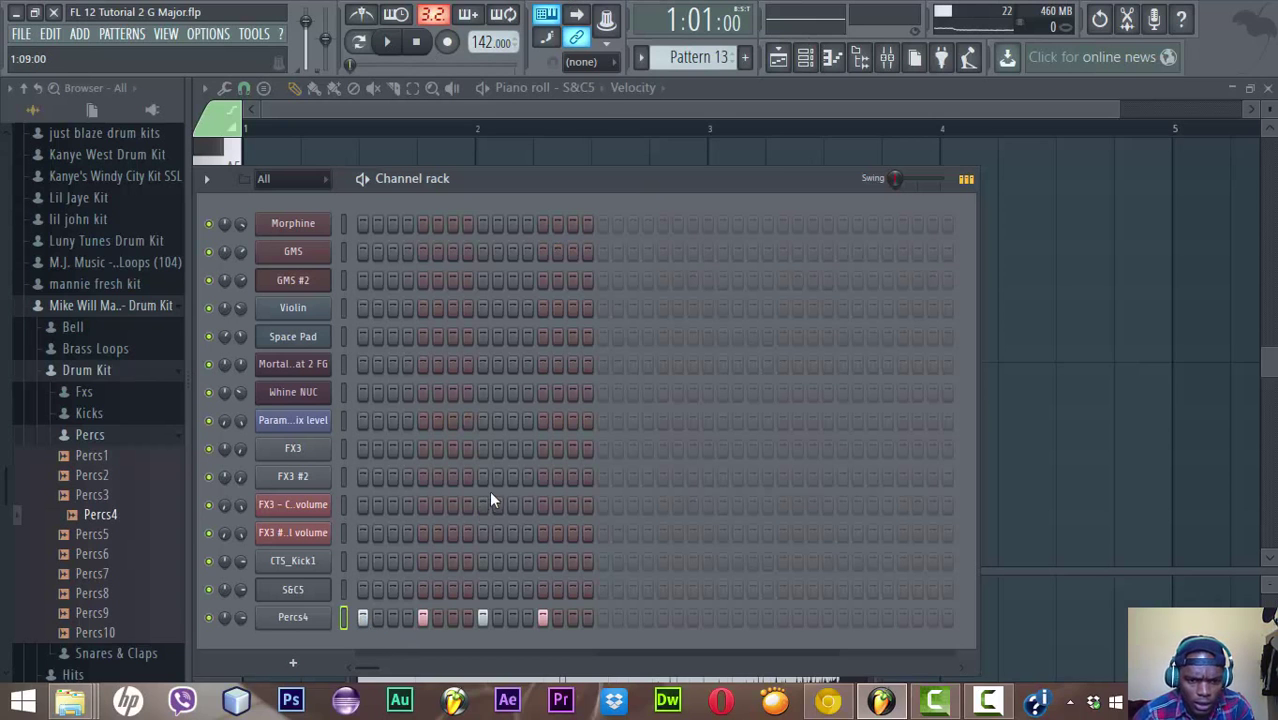
Place Pattern 13 at bar 1 of playlist Track 14 and play the start of the song to hear it
click(807, 57)
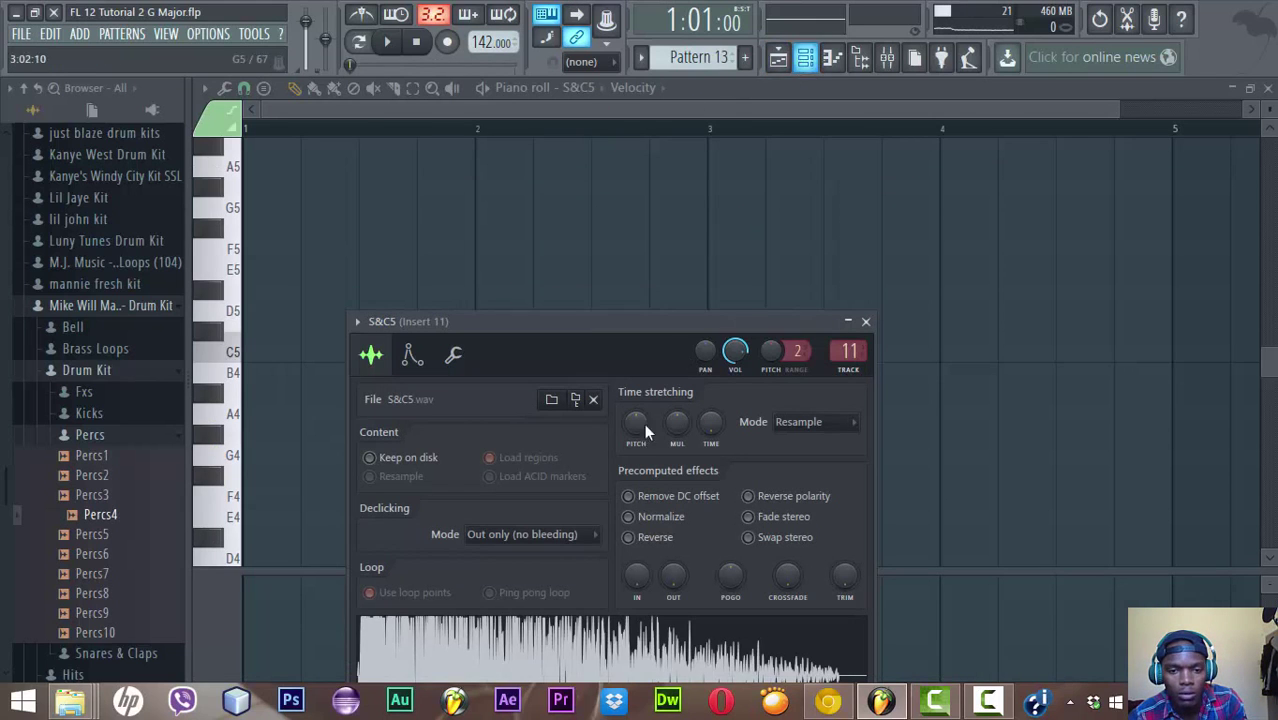
click(777, 57)
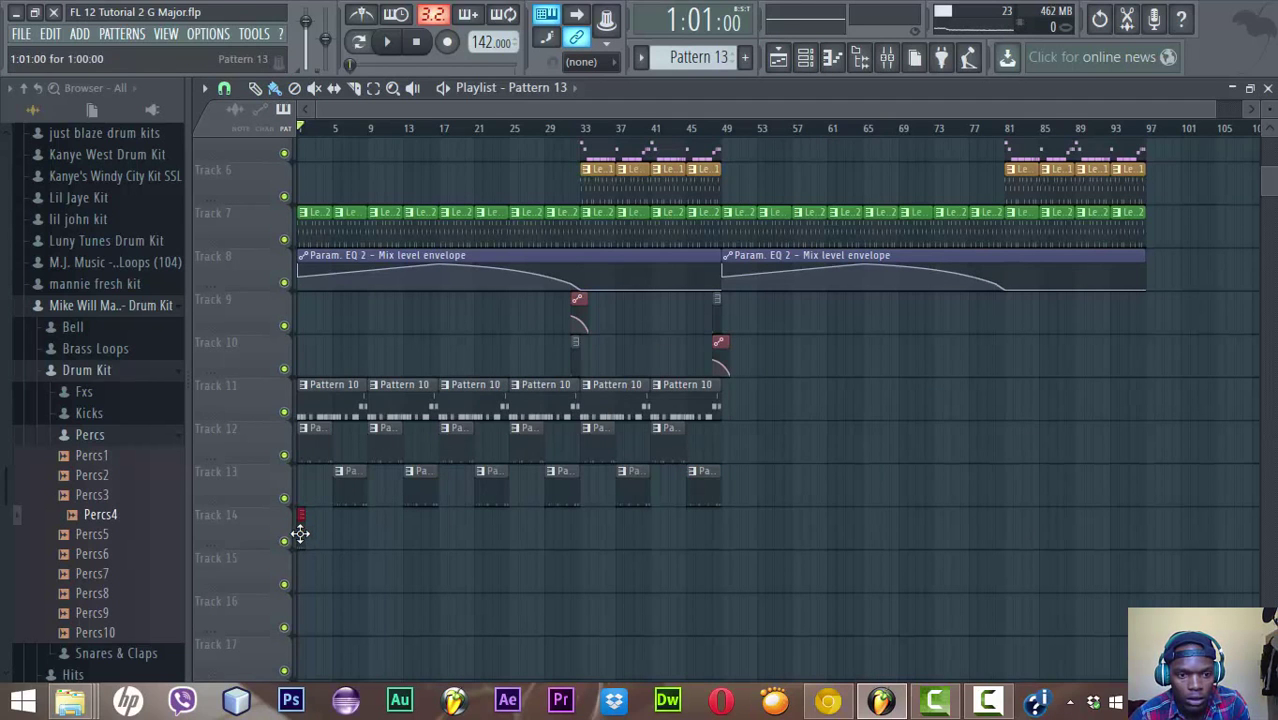
drag(300, 533, 535, 525)
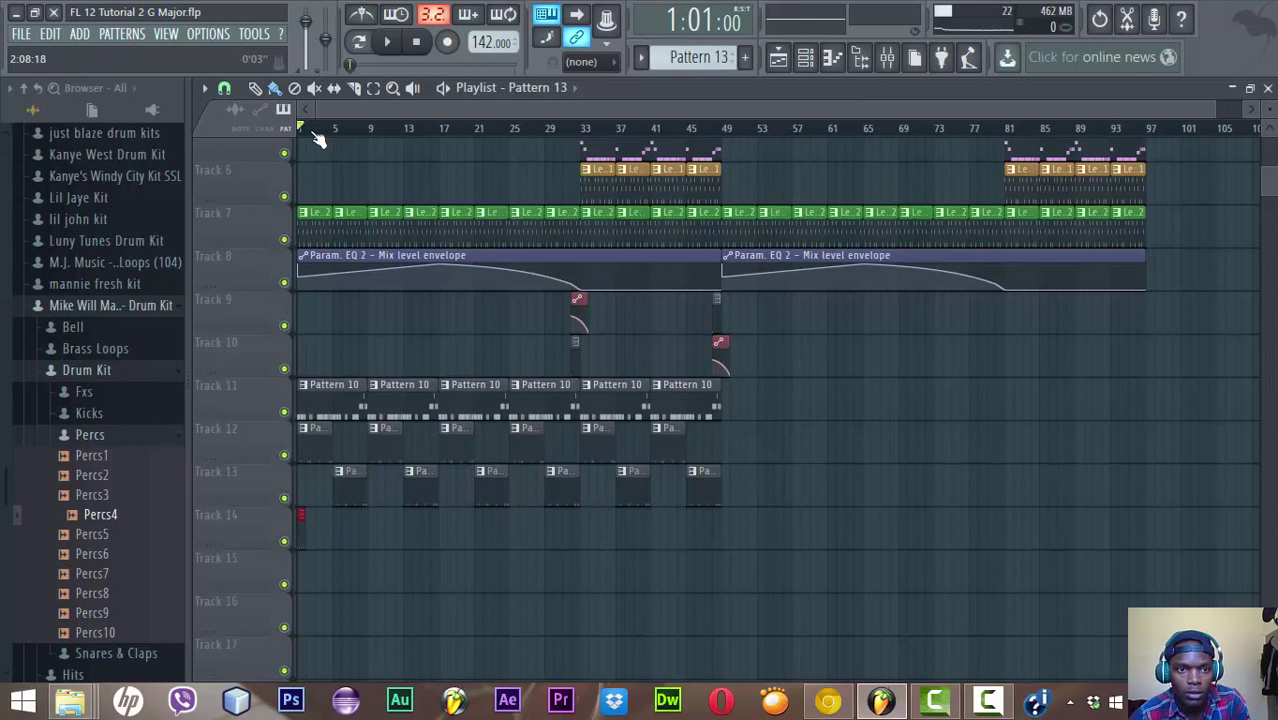
scroll(310, 138, up, 6)
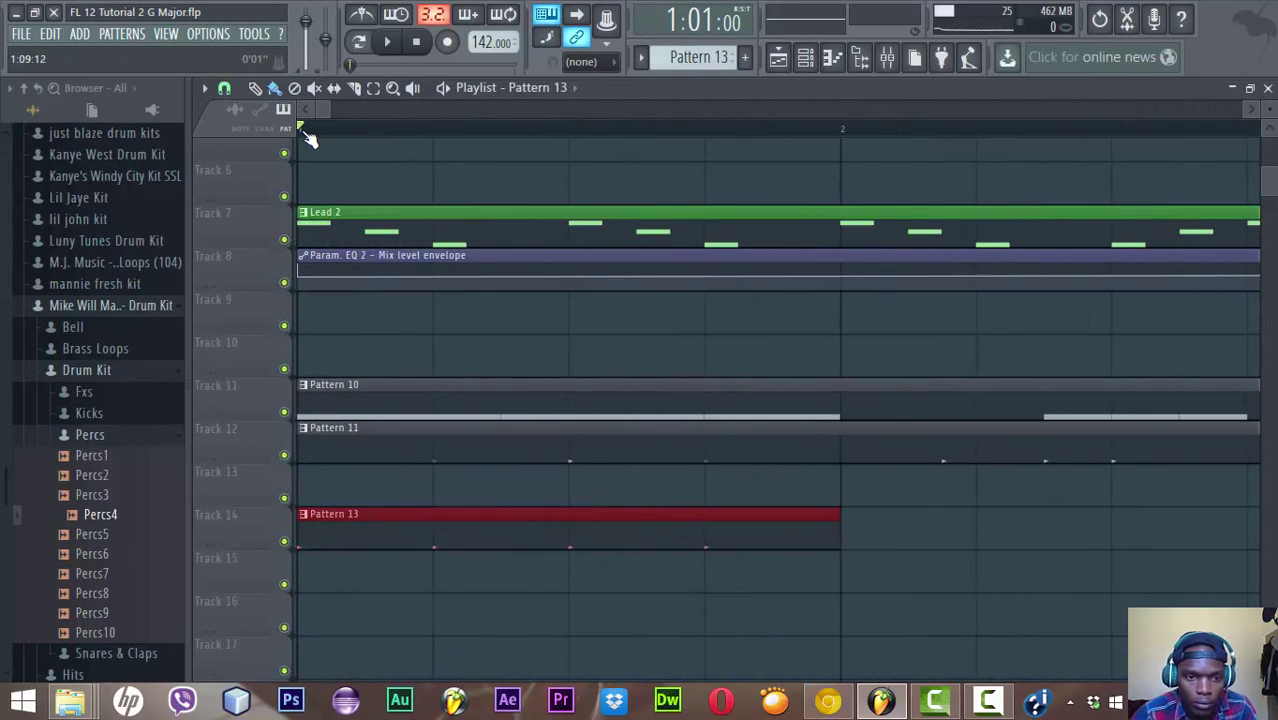
scroll(310, 138, down, 5)
key(space)
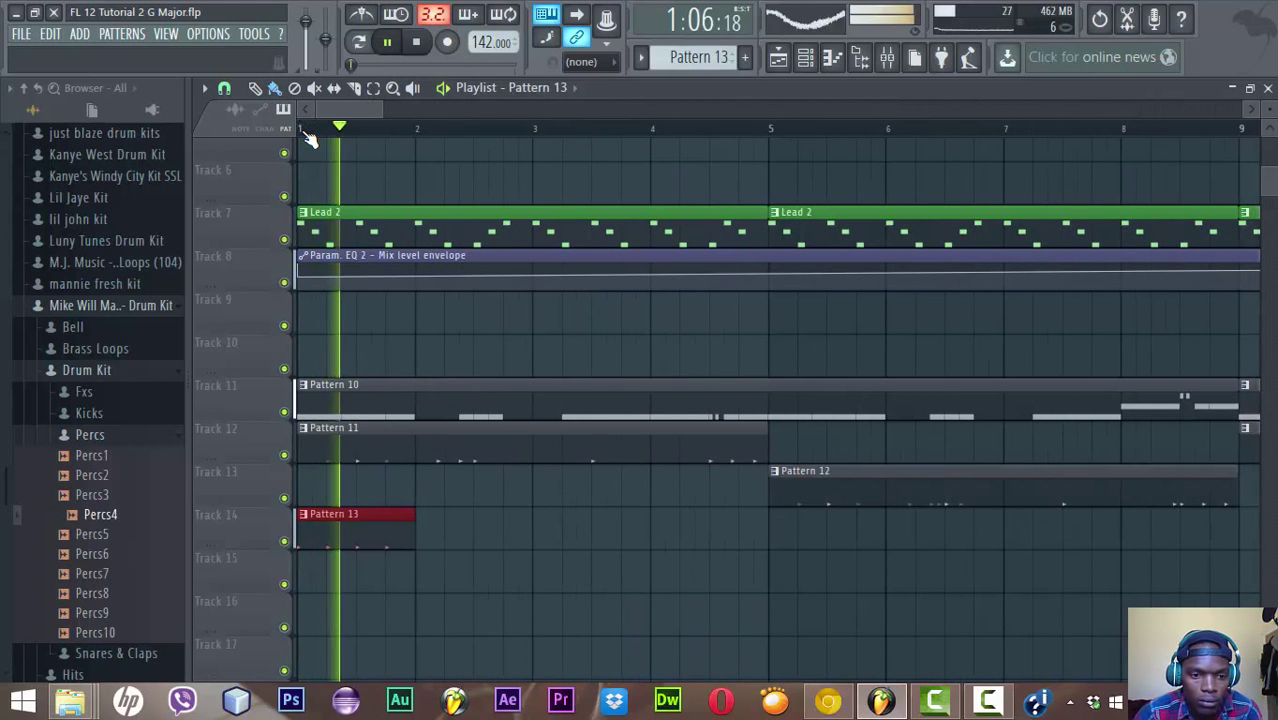
key(space)
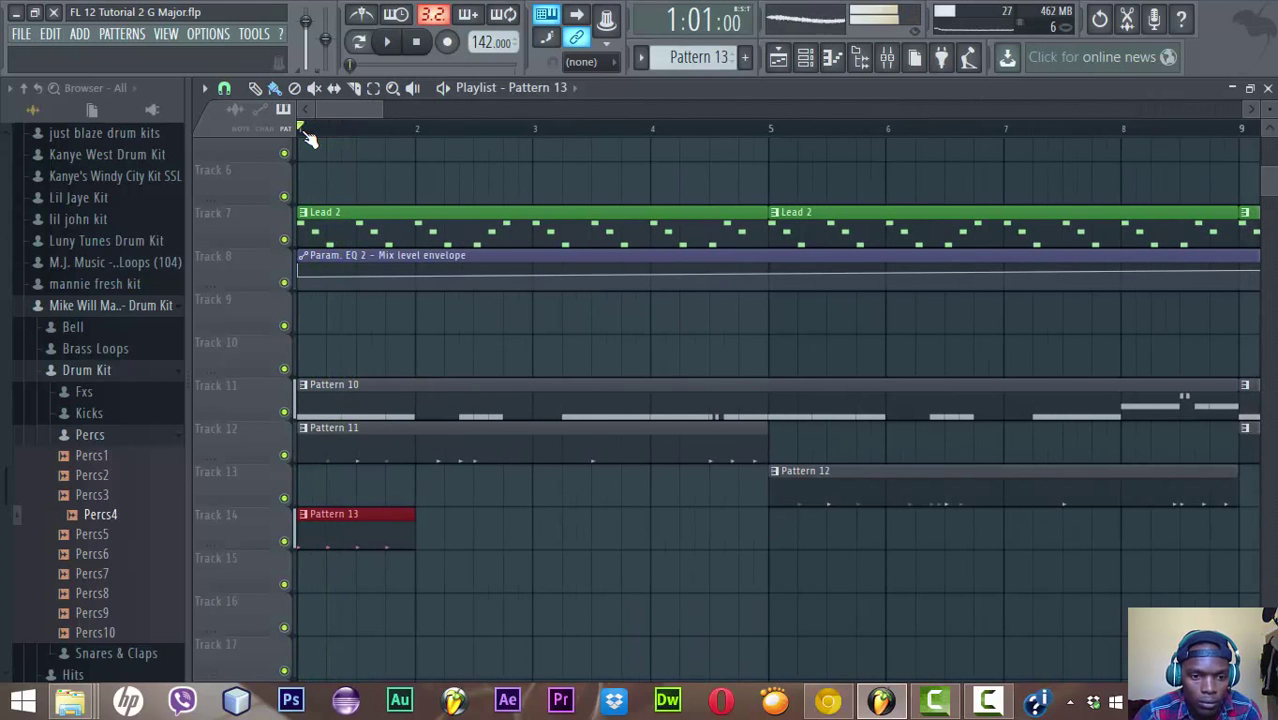
Clear Pattern 13's Percs4 hits on steps 1 and 9, keep hits on steps 5 and 13, and preview the pattern
double_click(328, 524)
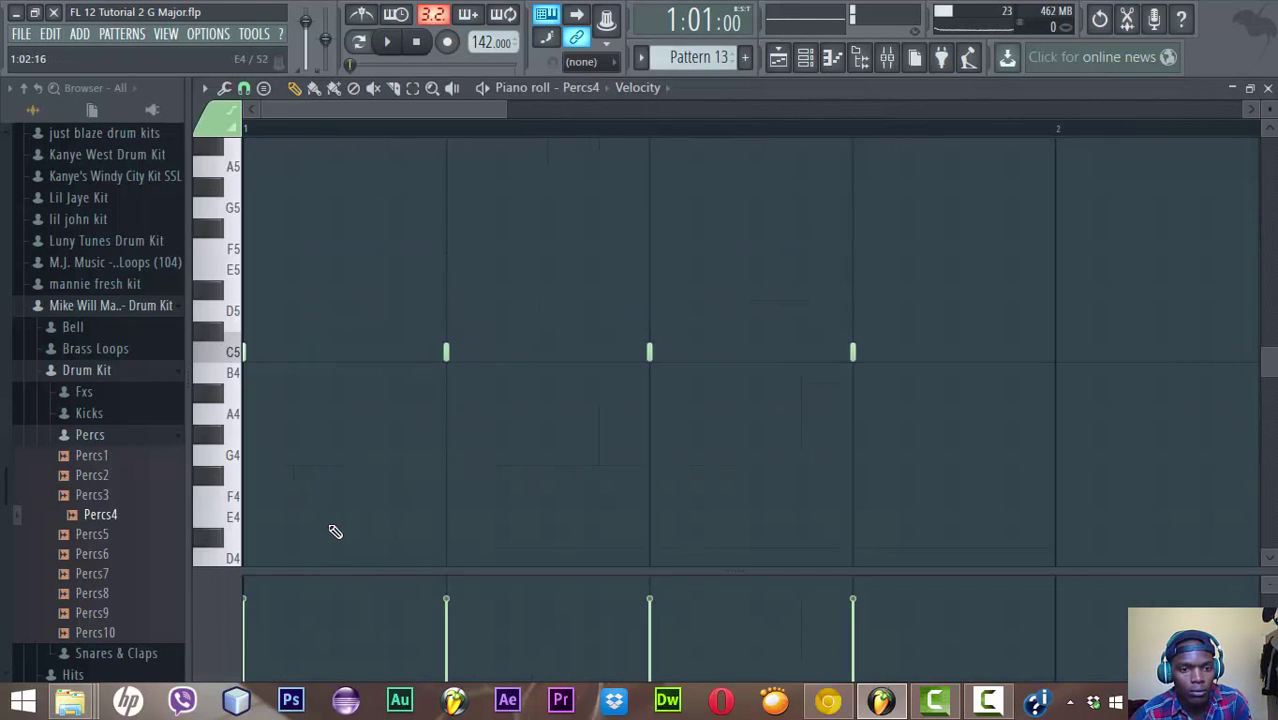
click(806, 58)
right_click(542, 619)
right_click(482, 619)
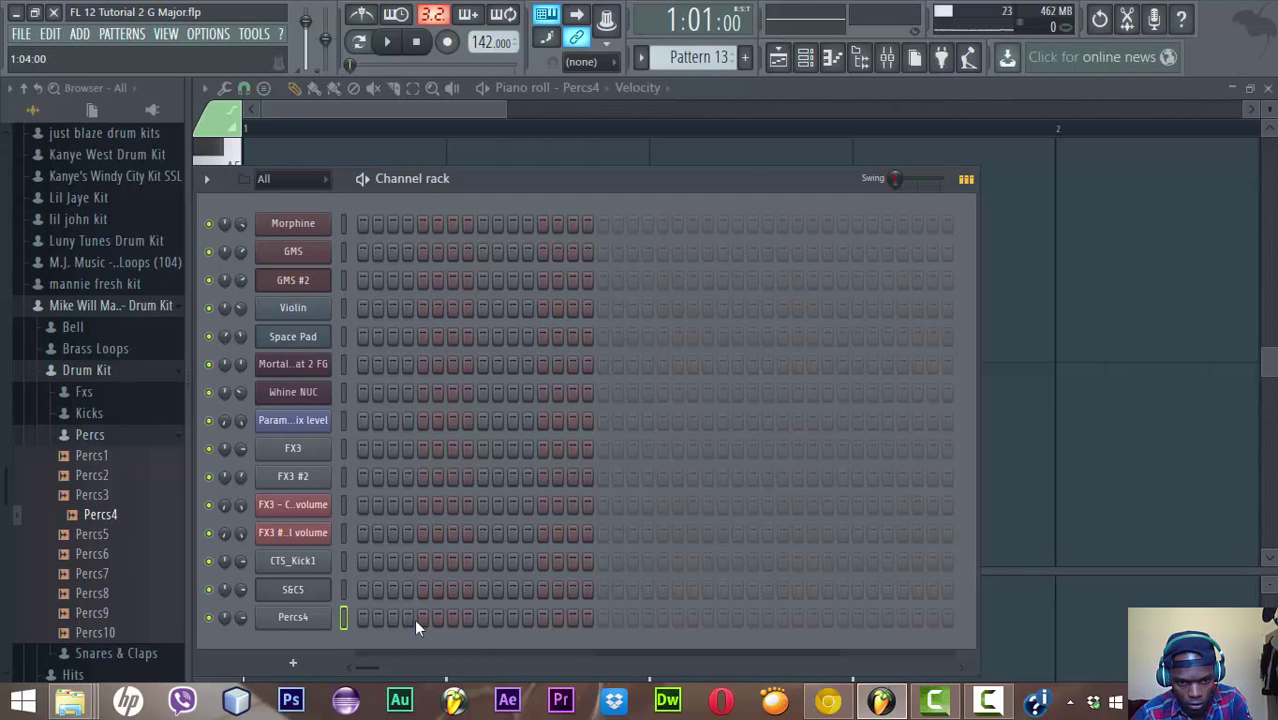
click(542, 619)
key(space)
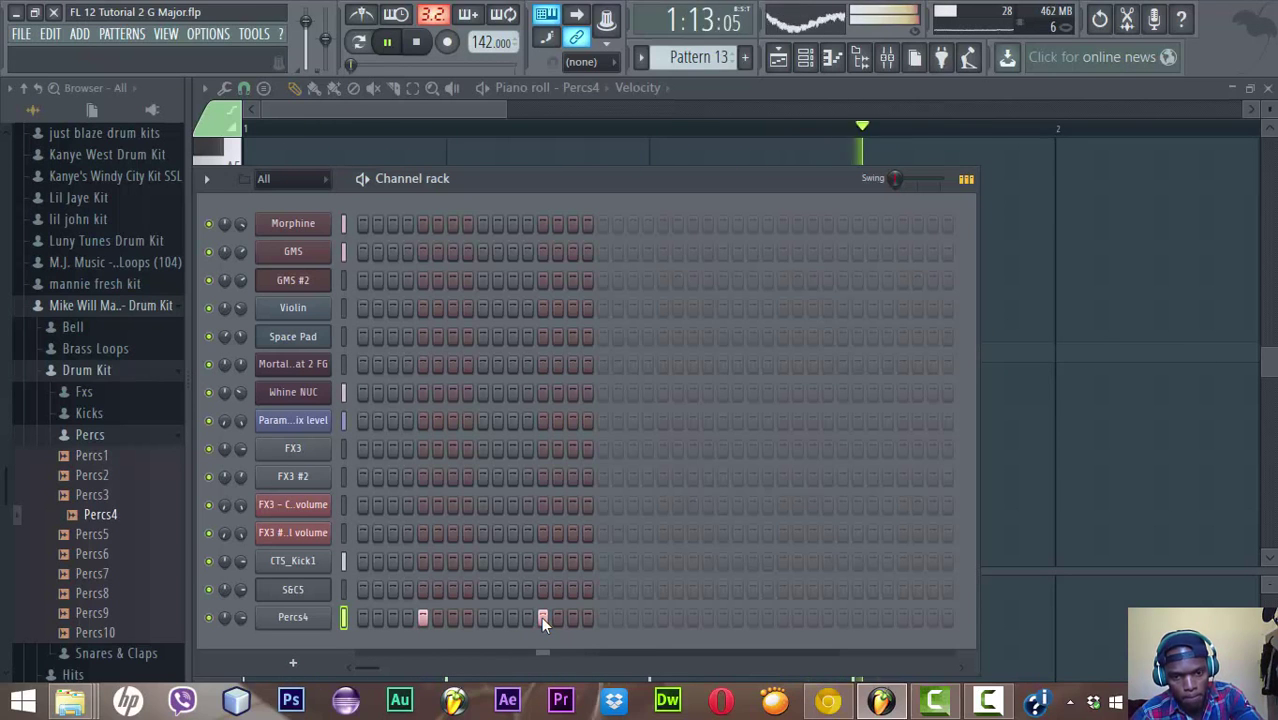
key(space)
Continue the Percs4 hits on steps 5 and 13 of each following bar until Pattern 13 is four bars long
click(663, 618)
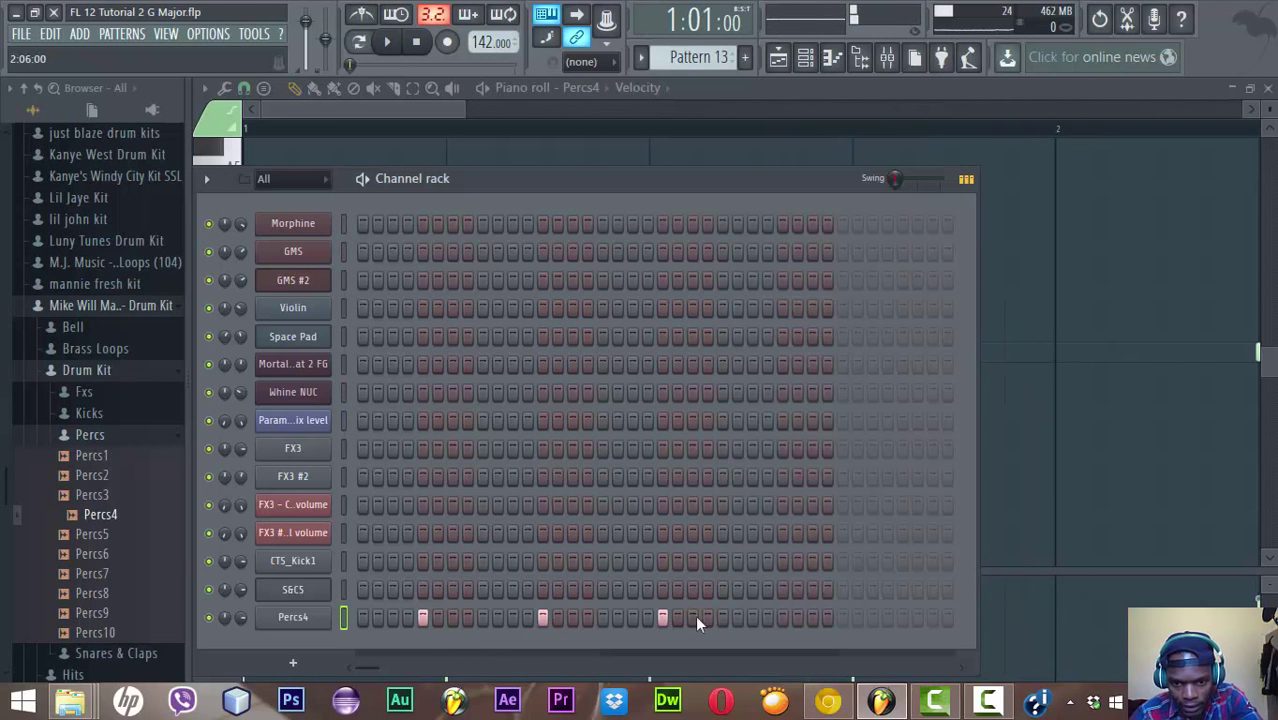
click(903, 619)
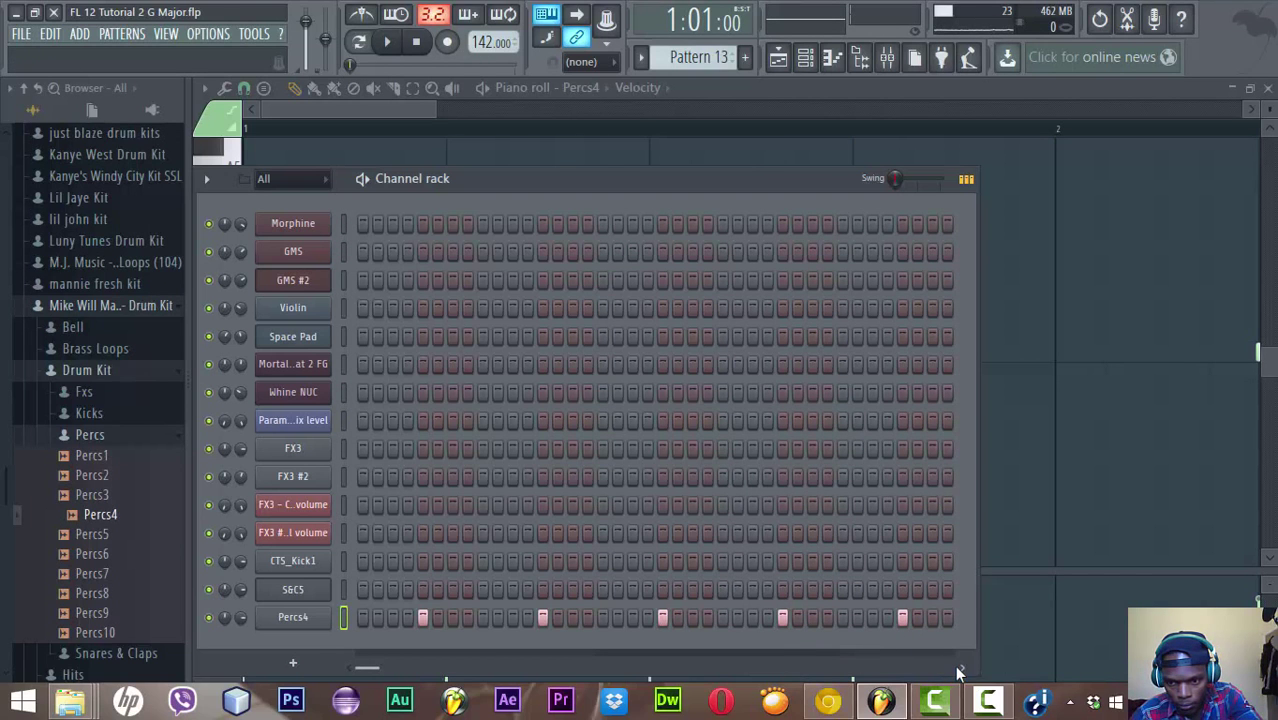
key(ctrl+alt+z)
key(ctrl+alt+z)
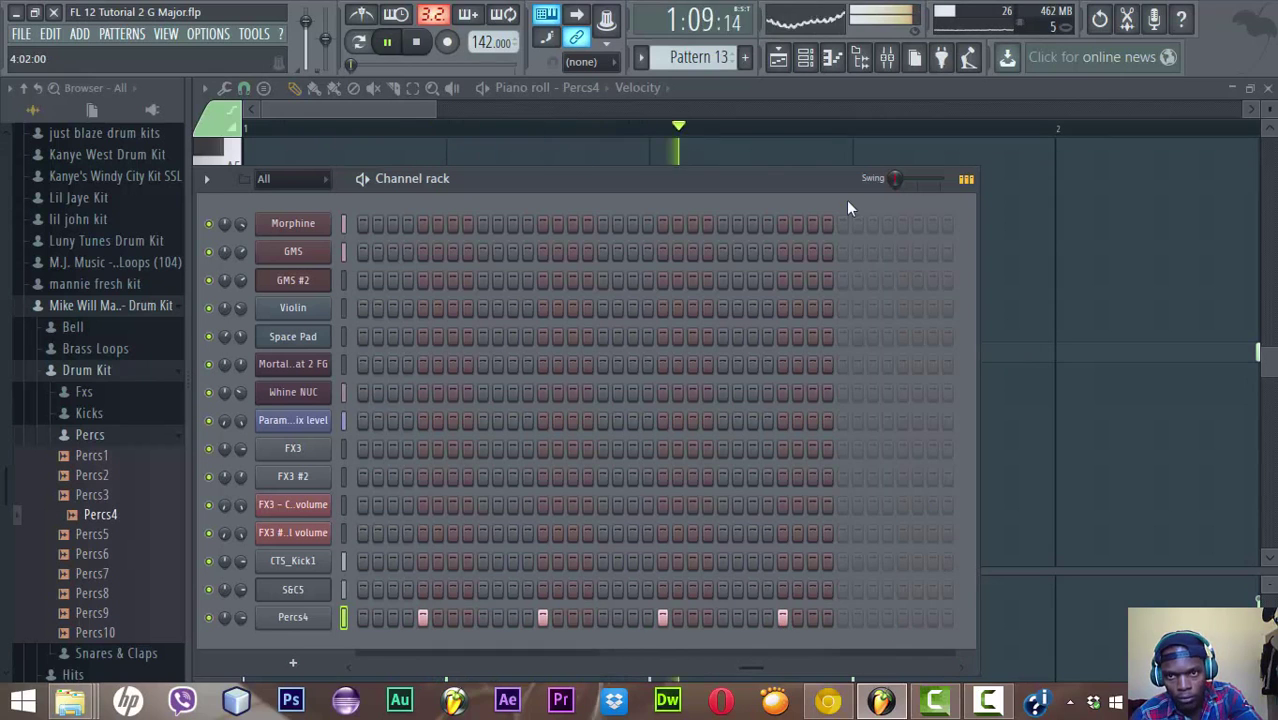
click(779, 60)
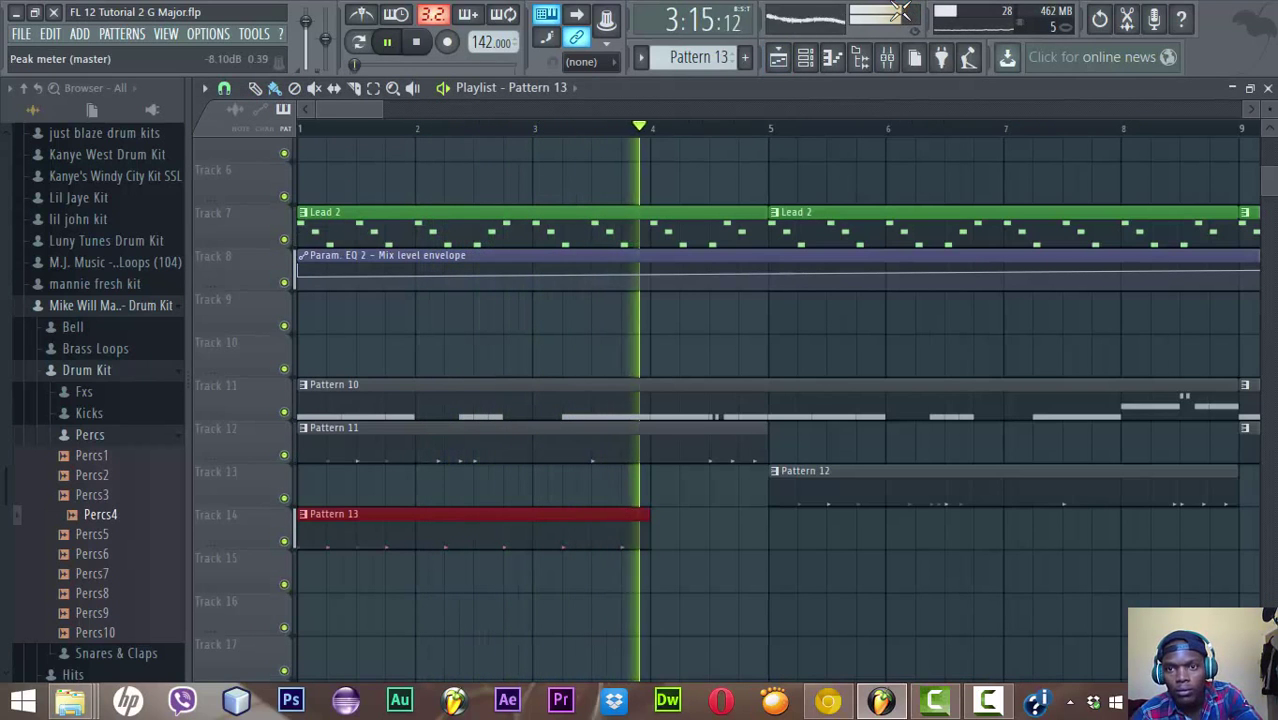
click(808, 57)
key(space)
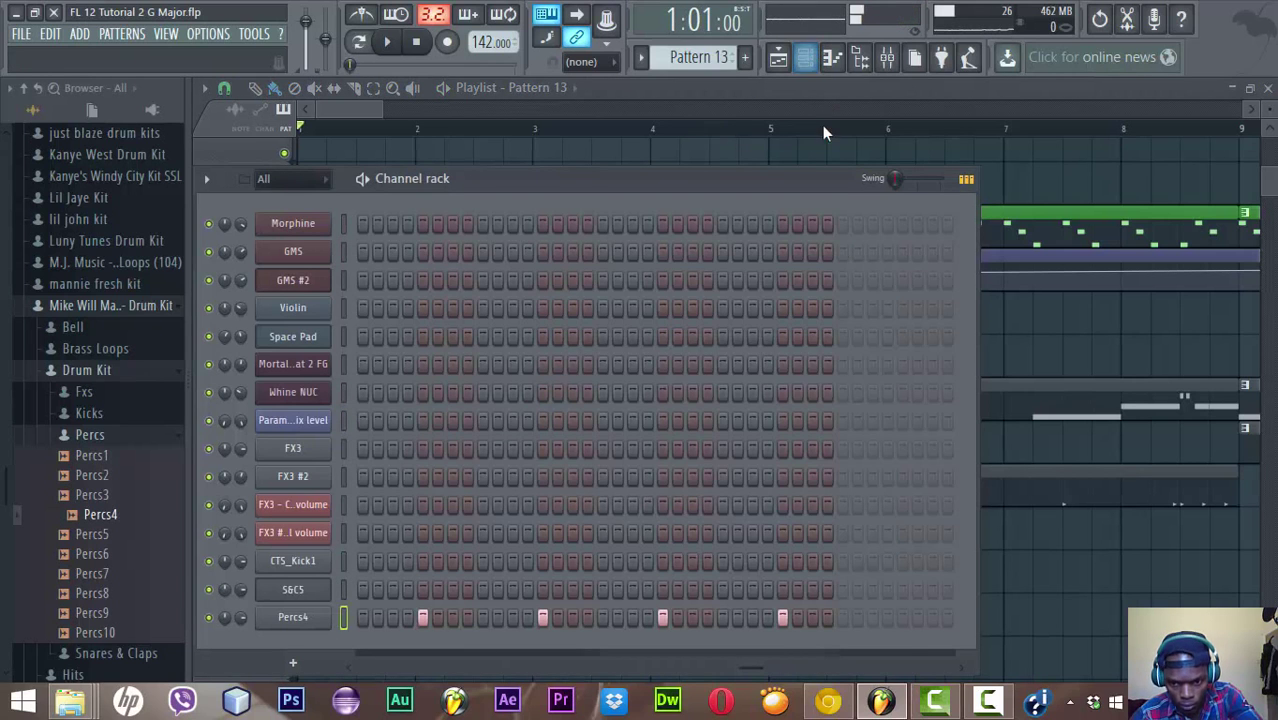
click(902, 618)
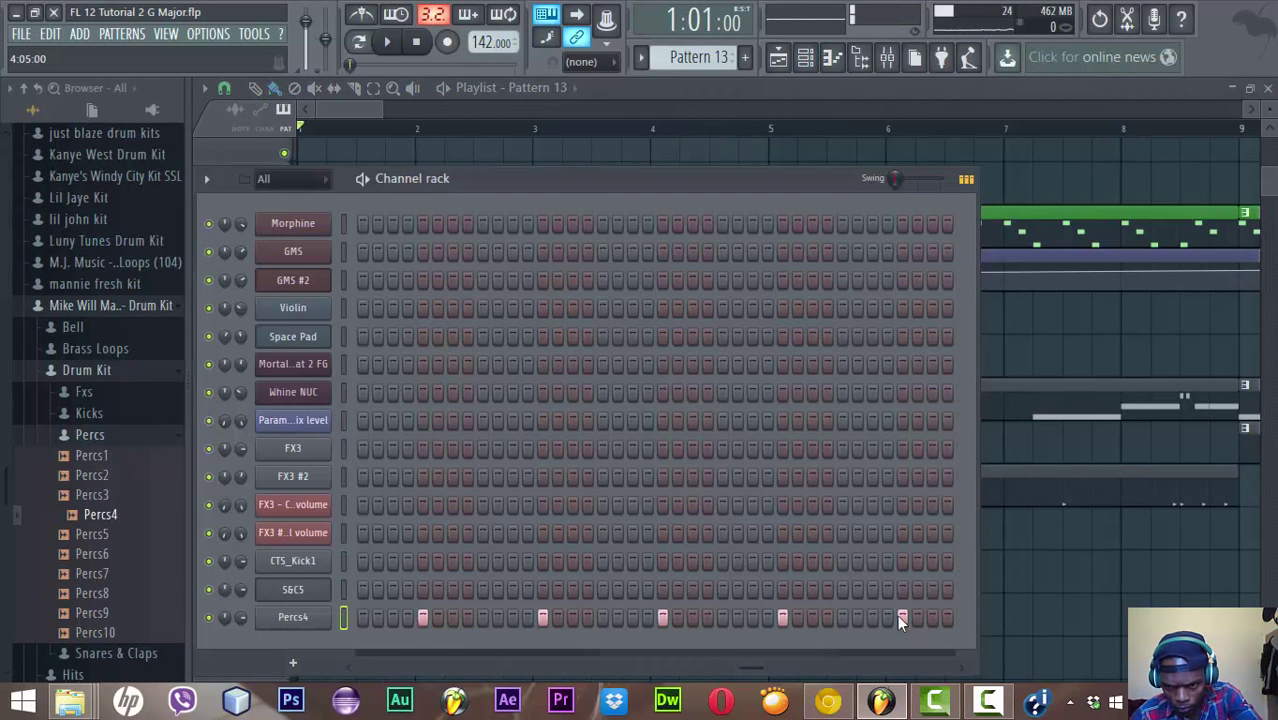
click(957, 666)
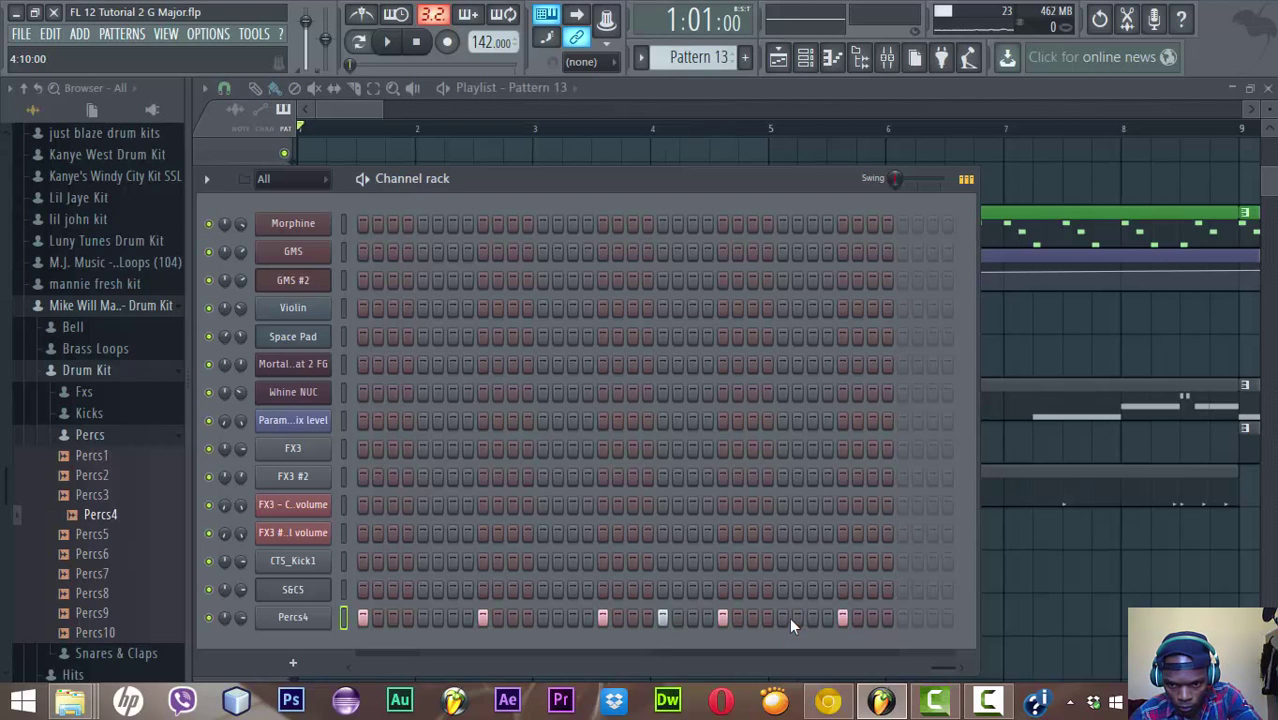
During playback, try extra Percs4 hits in bar 4, keeping step 9 and removing those on steps 1, 11 and 15
key(space)
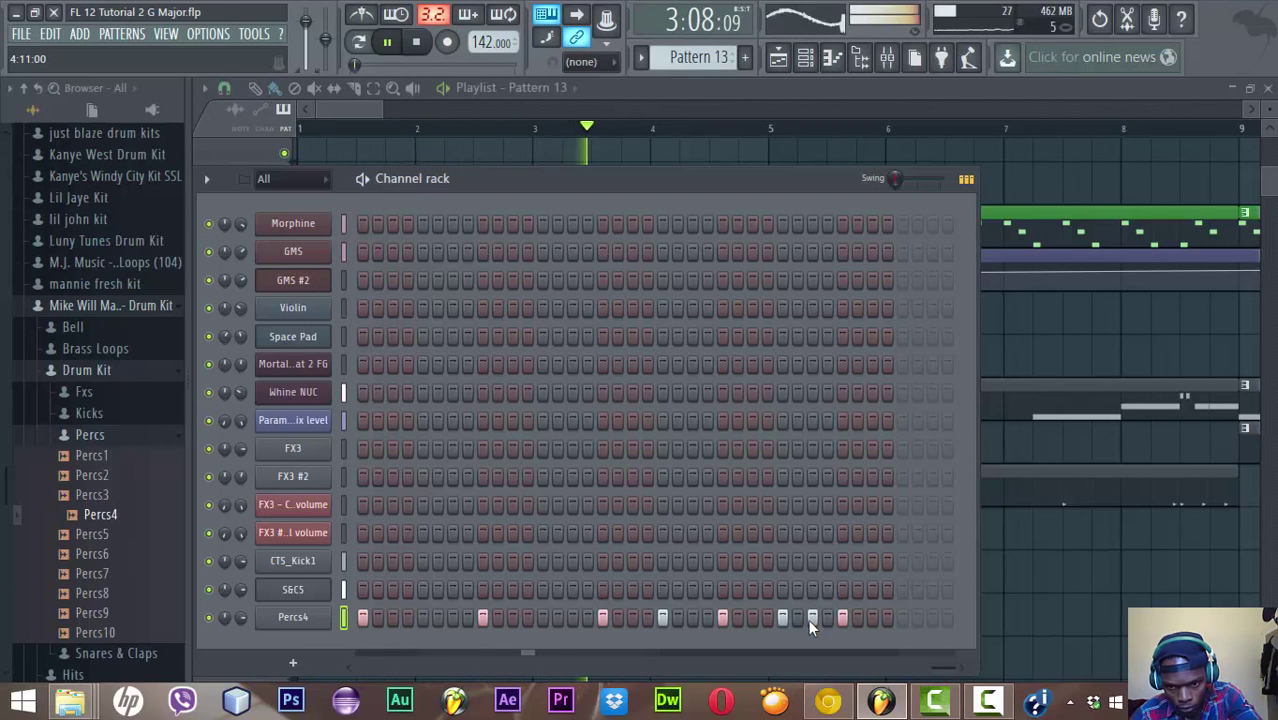
click(870, 619)
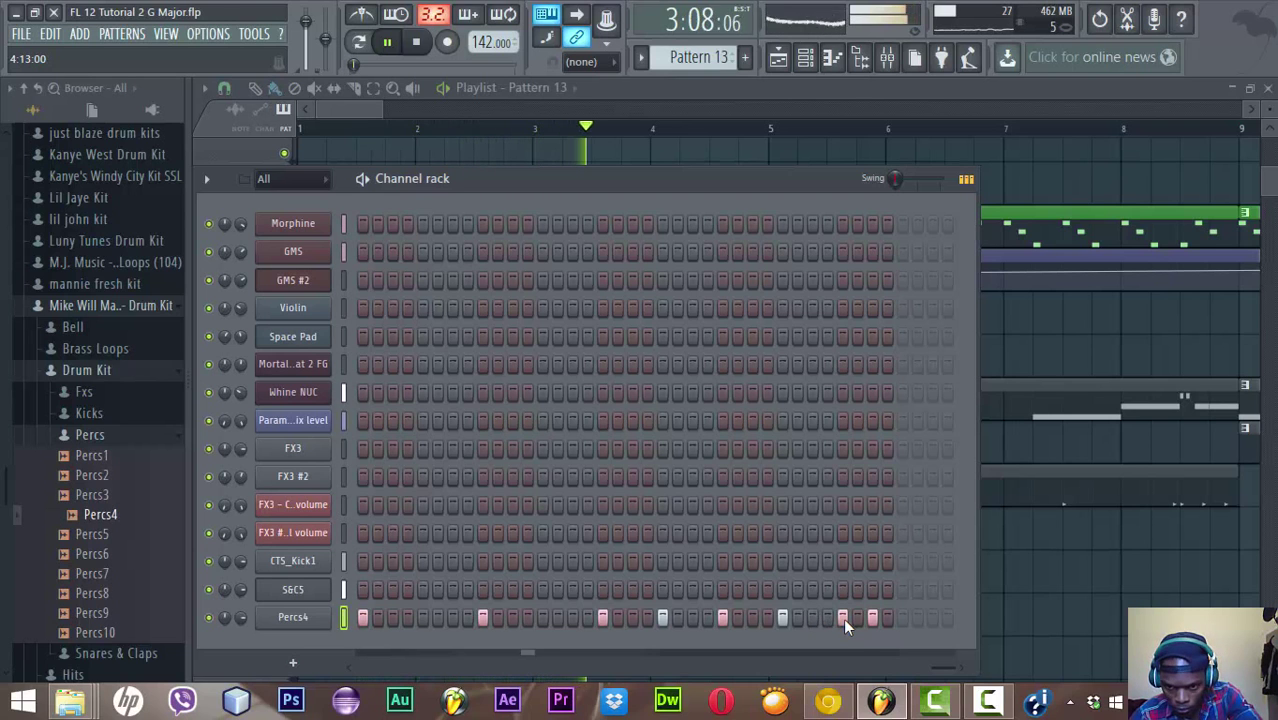
click(870, 618)
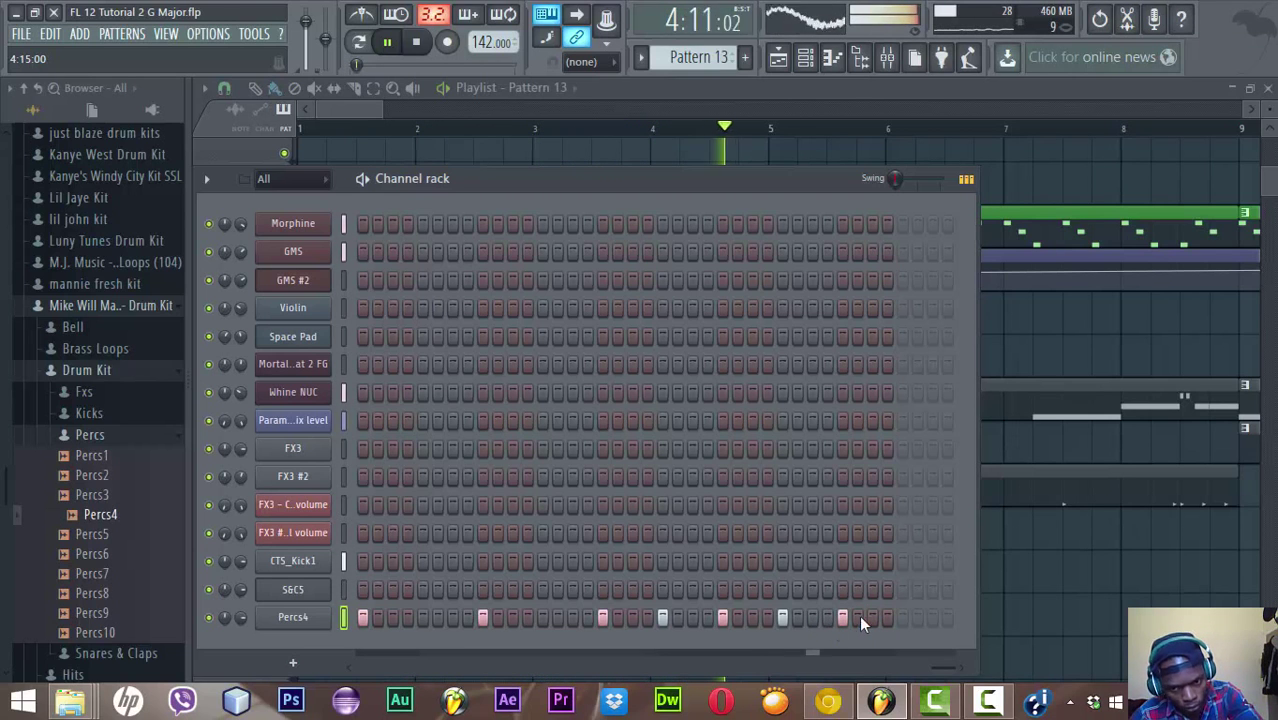
click(662, 618)
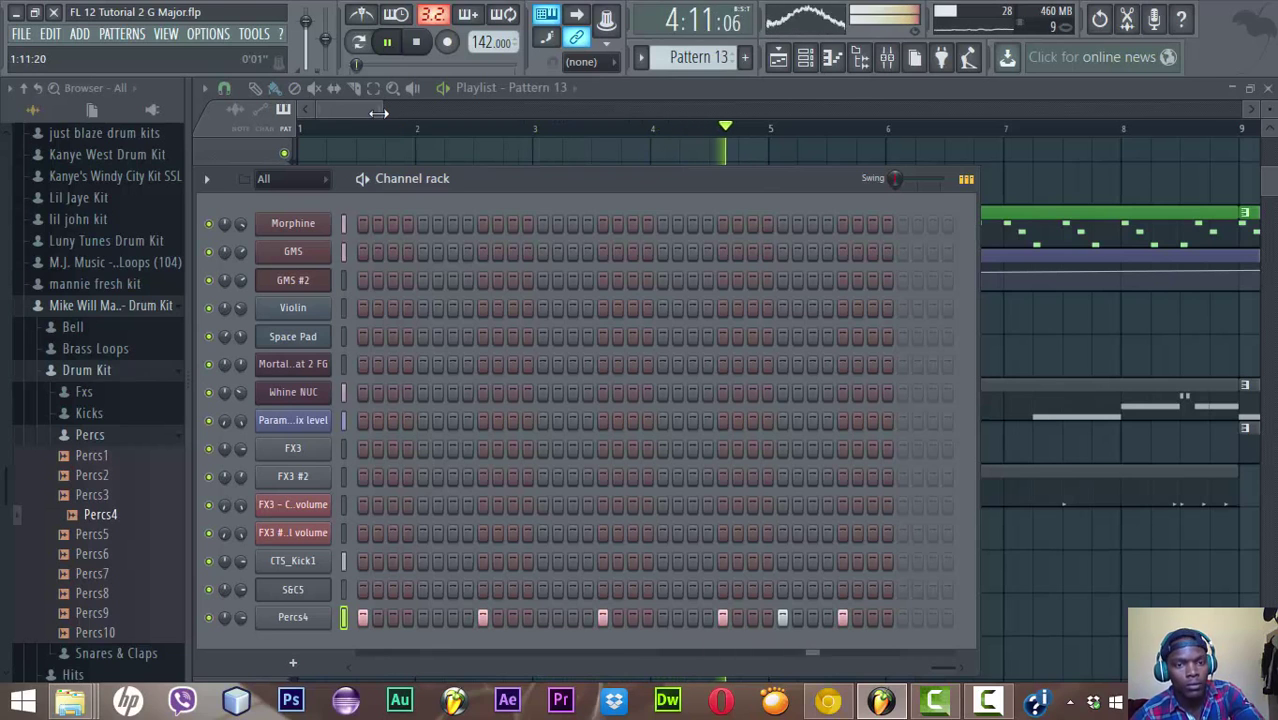
Move the Pattern 13 clip on Track 14 to bar 33 and repeat it at bars 37, 41 and 45
drag(380, 113, 828, 113)
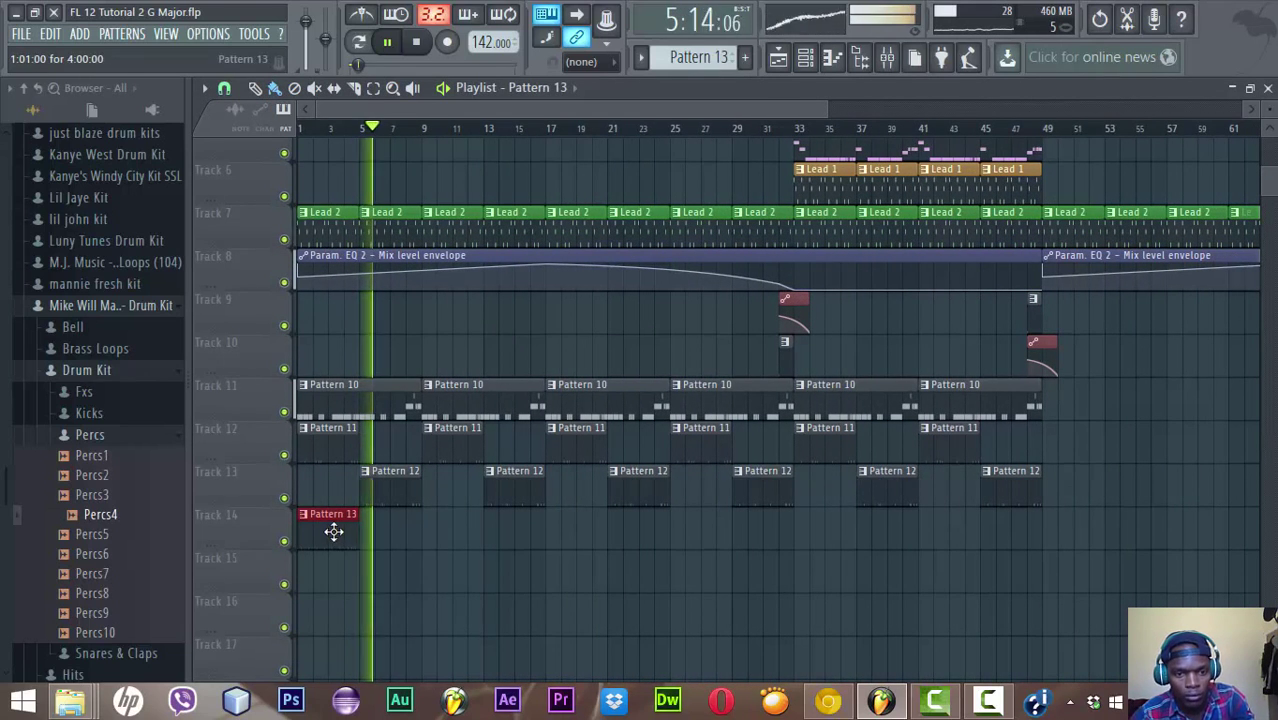
drag(334, 531, 816, 533)
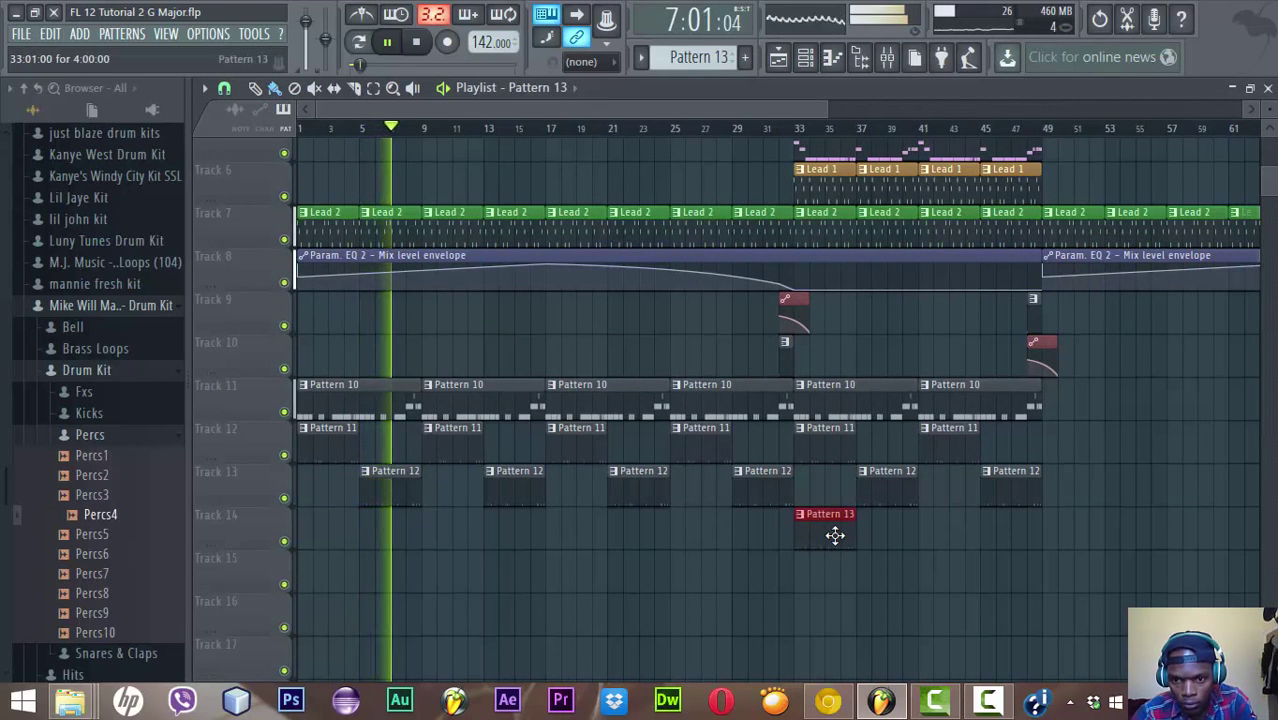
click(799, 128)
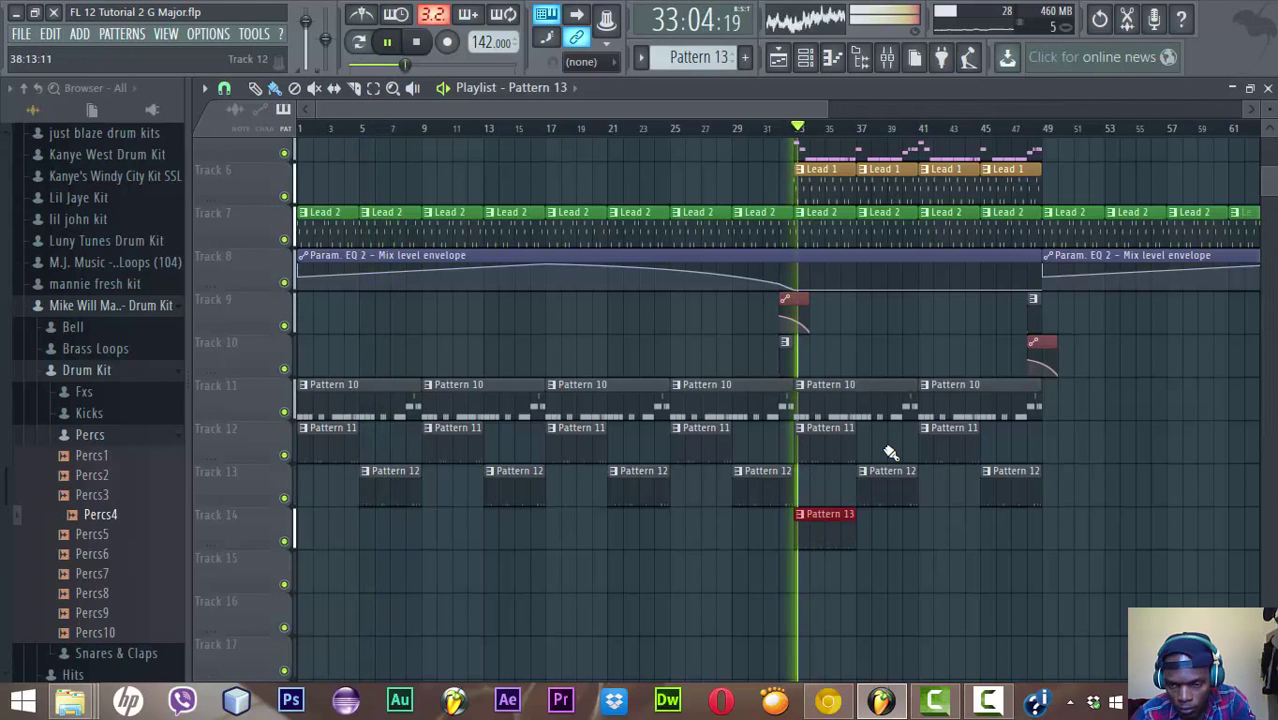
click(870, 540)
click(928, 542)
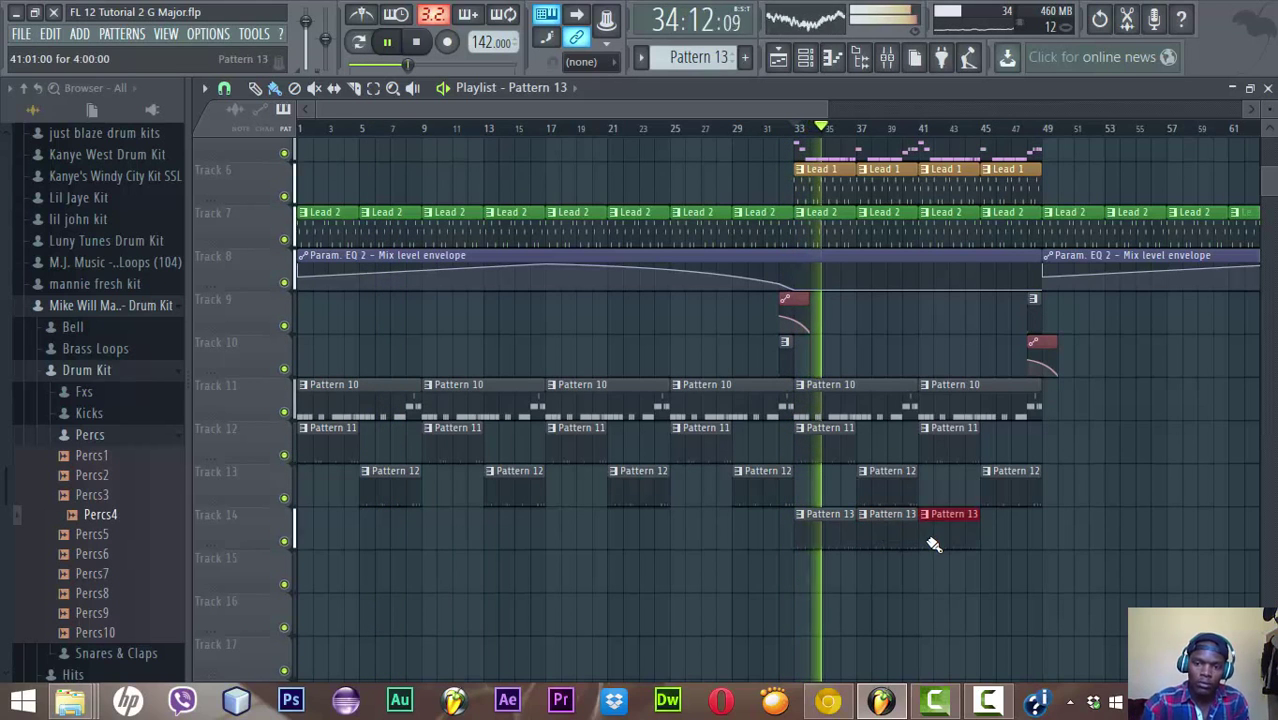
click(990, 540)
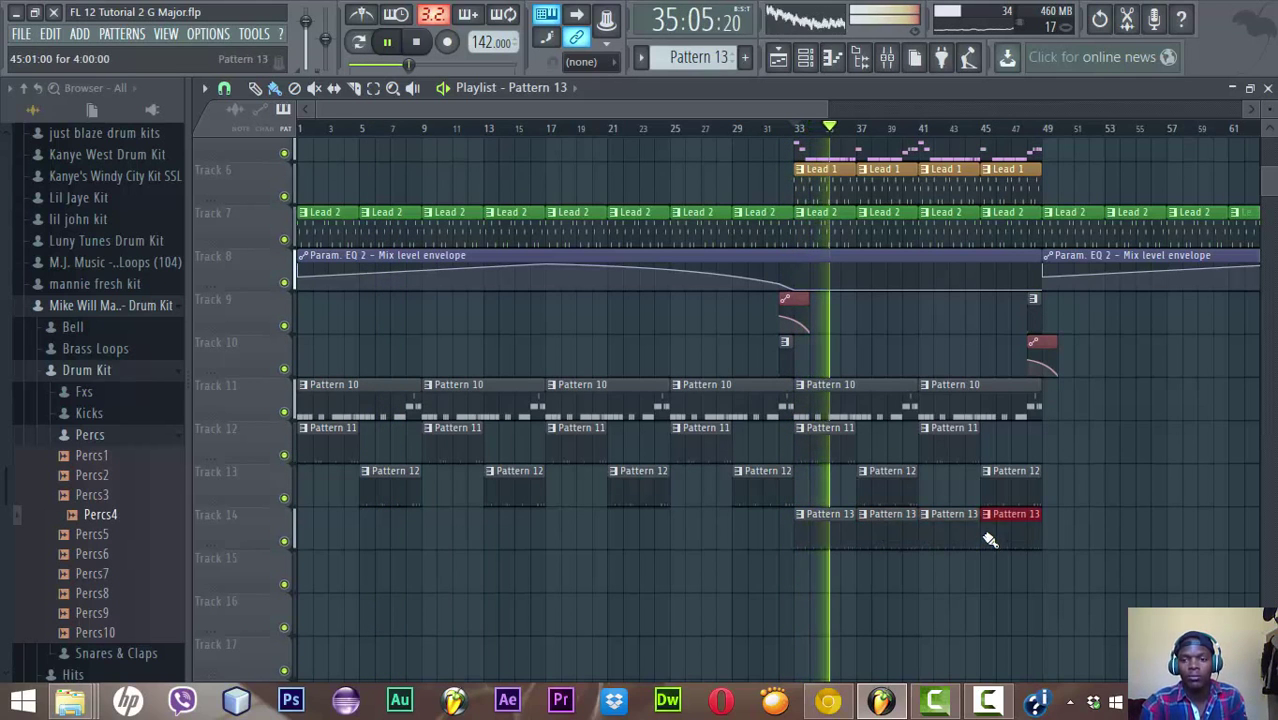
Raise the Percs4 channel volume while the song plays
click(805, 58)
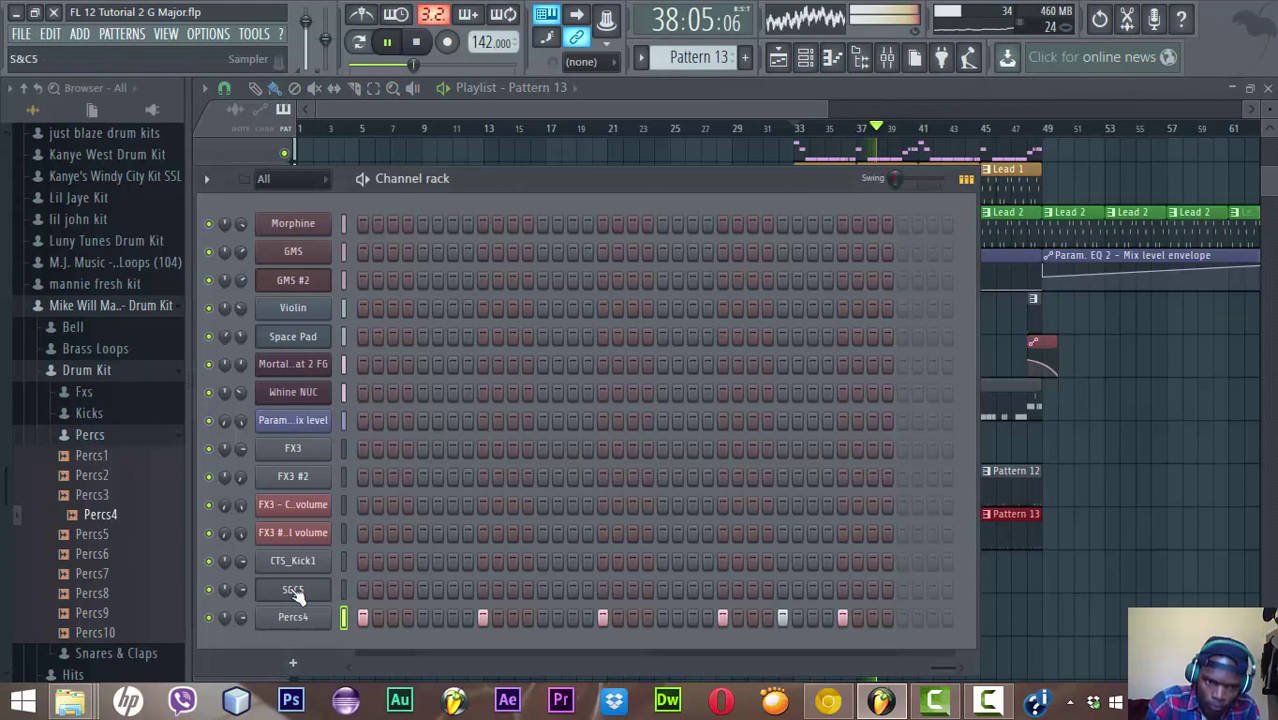
drag(244, 614, 244, 590)
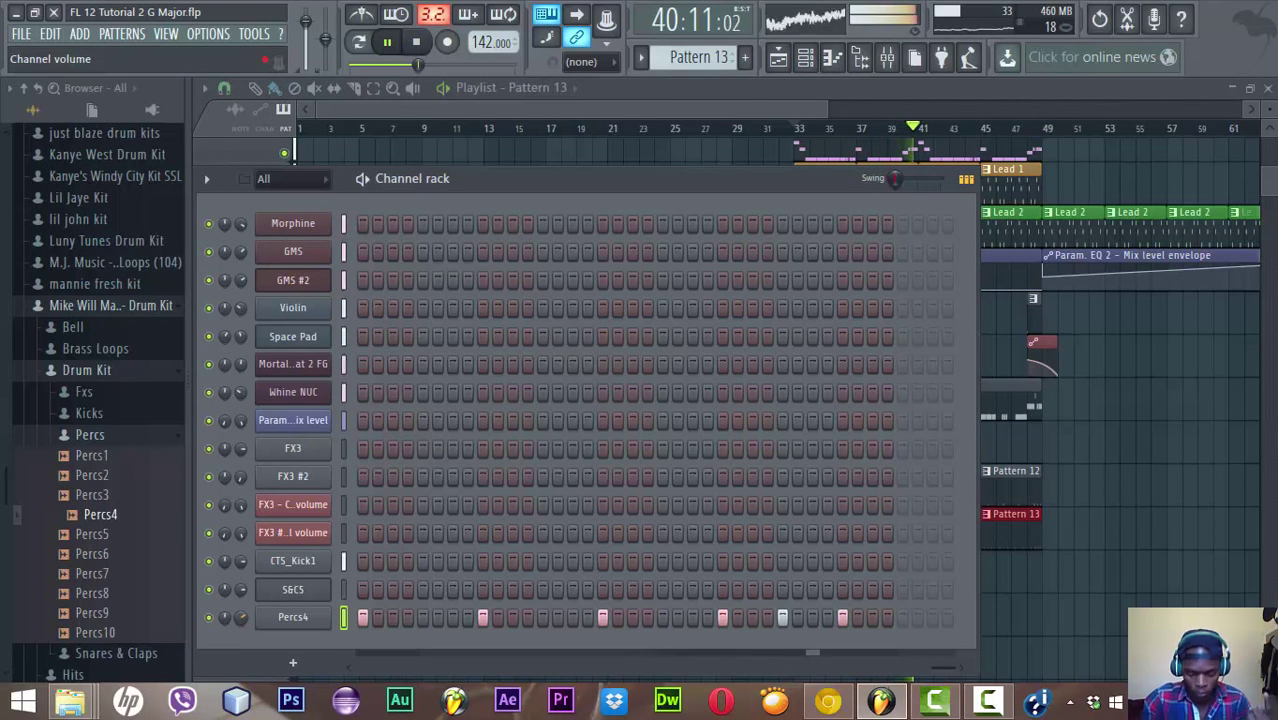
drag(244, 590, 244, 584)
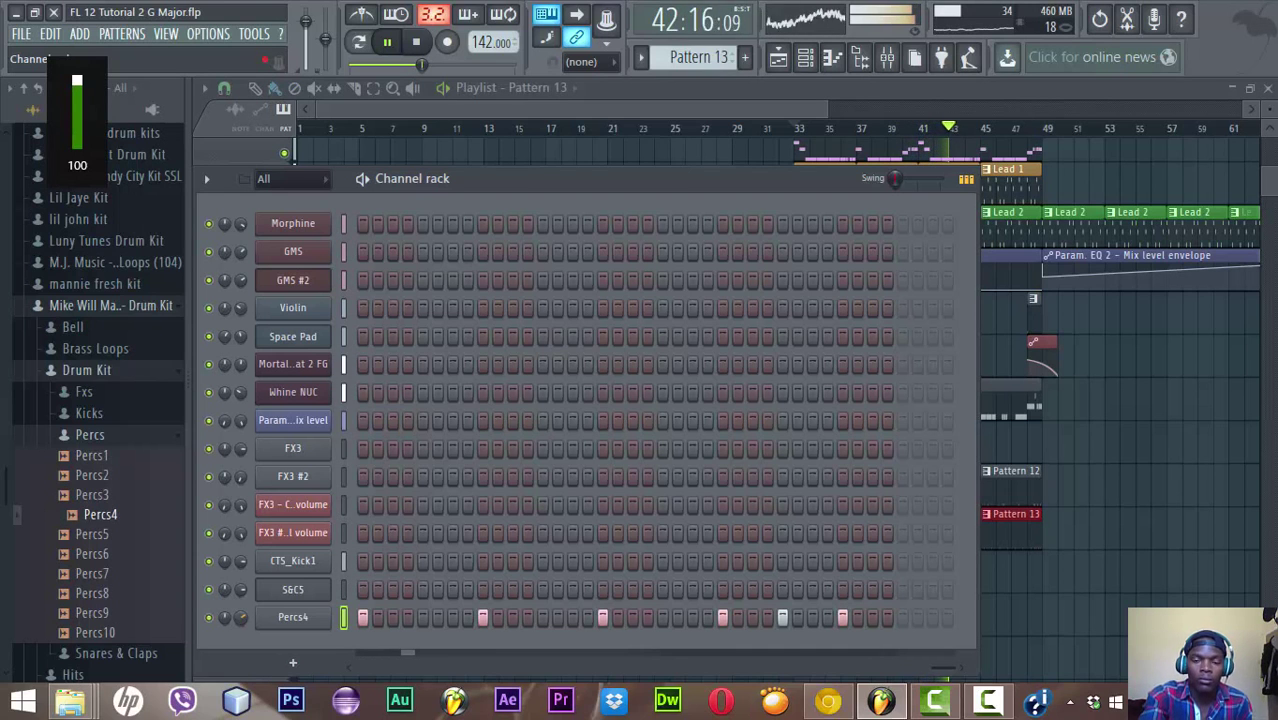
drag(244, 584, 244, 584)
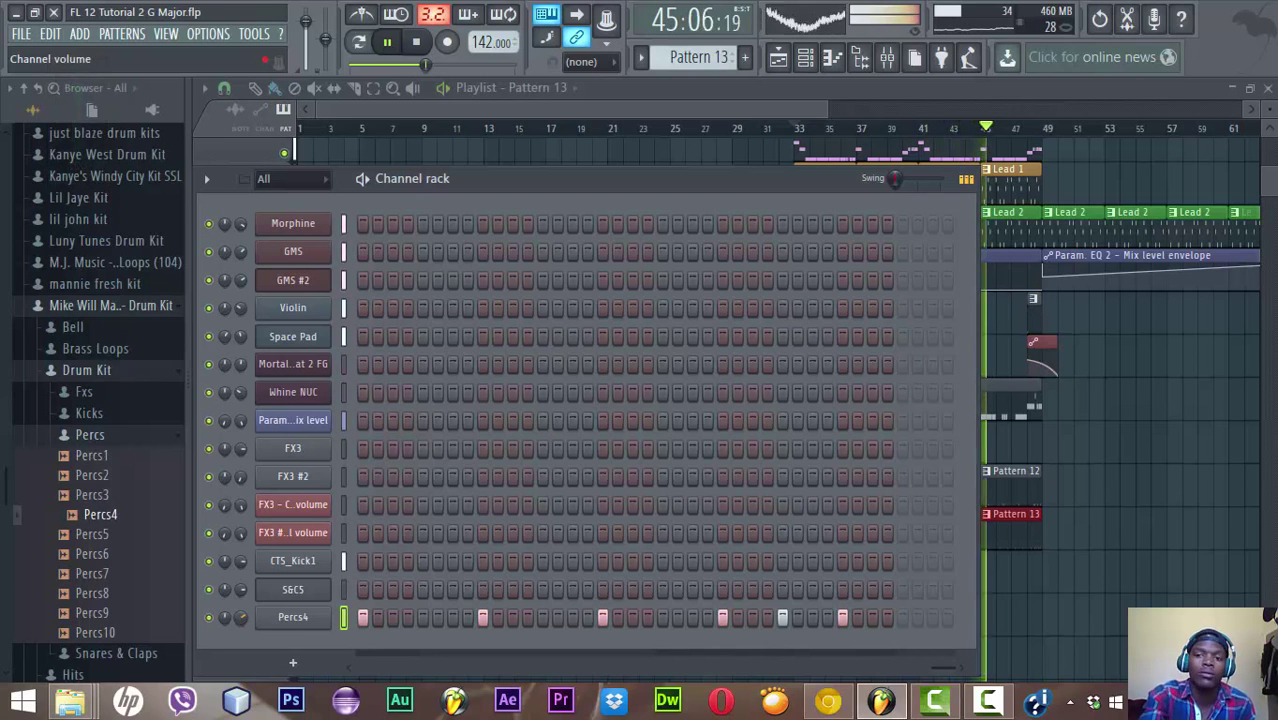
Extend the percussion on Track 14 with Pattern 13 clips at bars 49 and 53
drag(828, 111, 1210, 111)
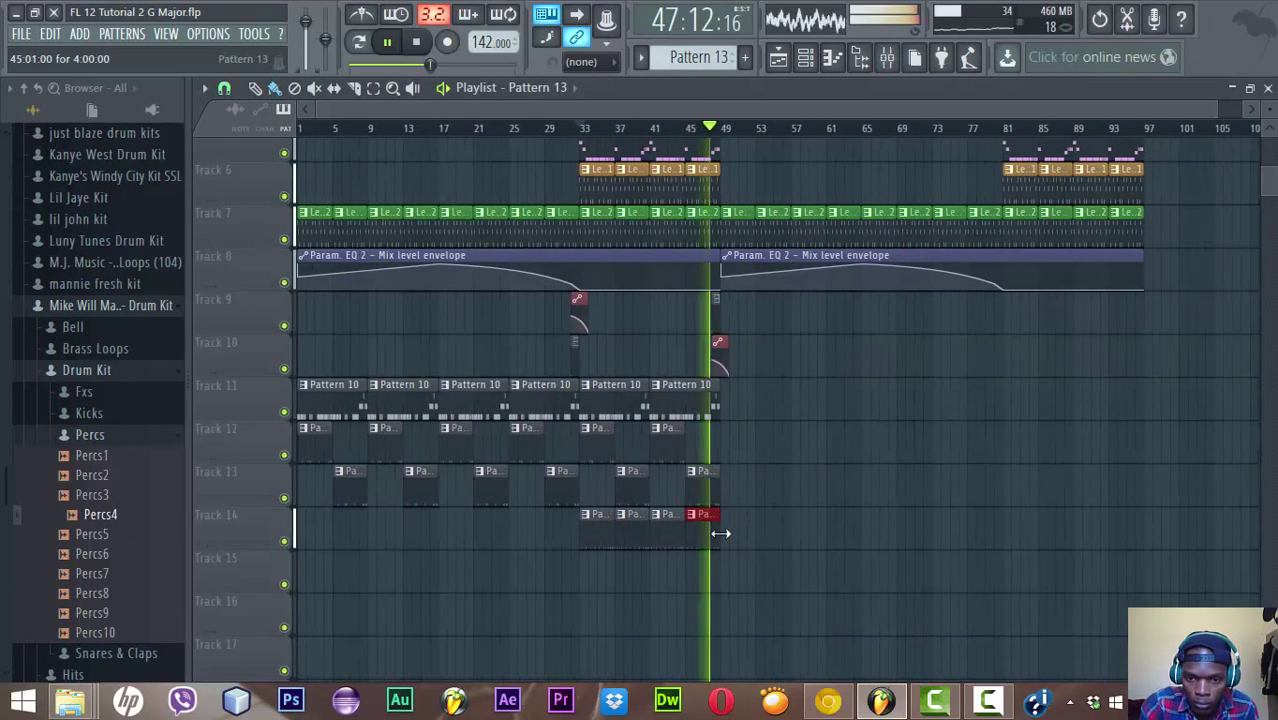
drag(728, 532, 776, 538)
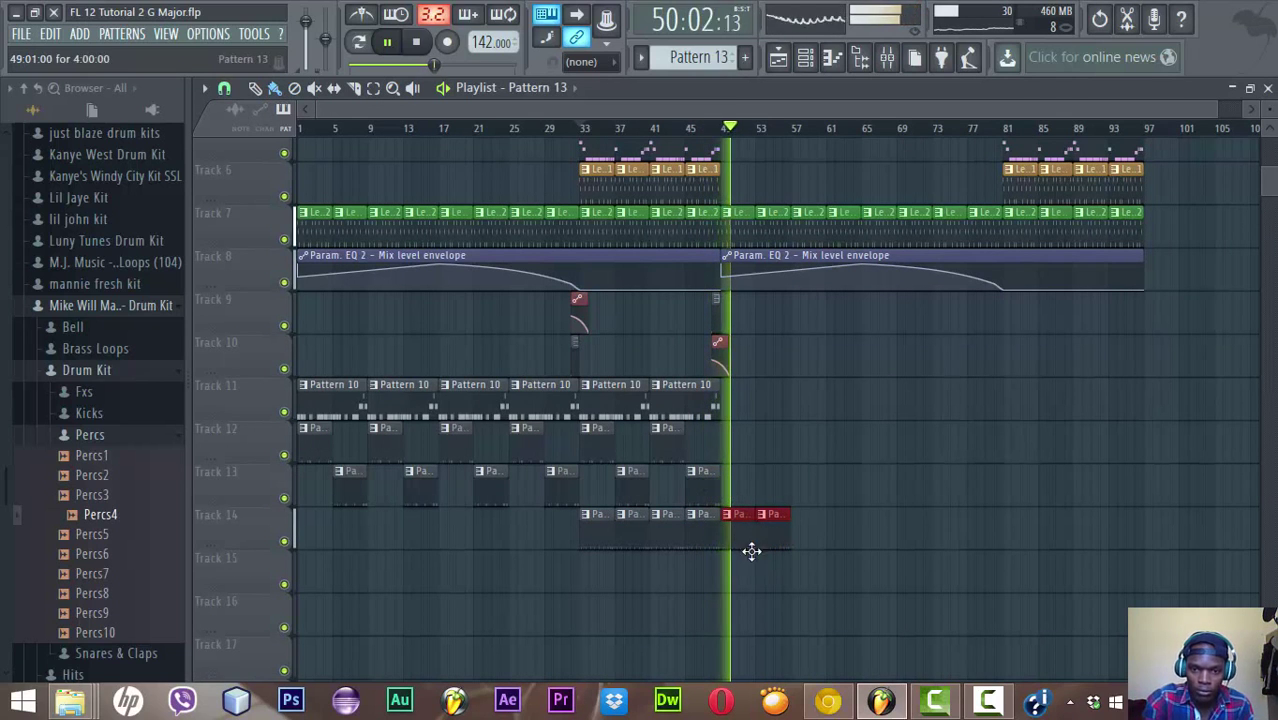
Place Pattern 11 at bar 57 on Track 12 and Pattern 12 at bar 61 on Track 13, and select Pattern 13
click(670, 451)
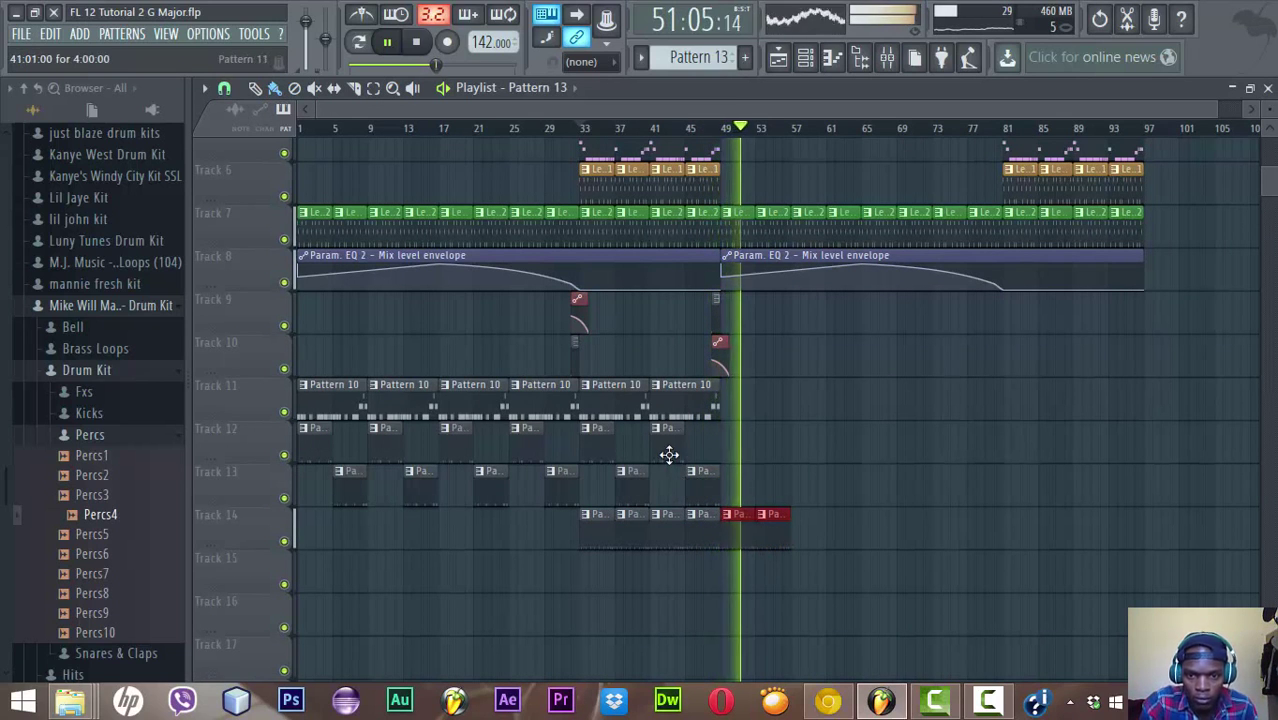
click(805, 452)
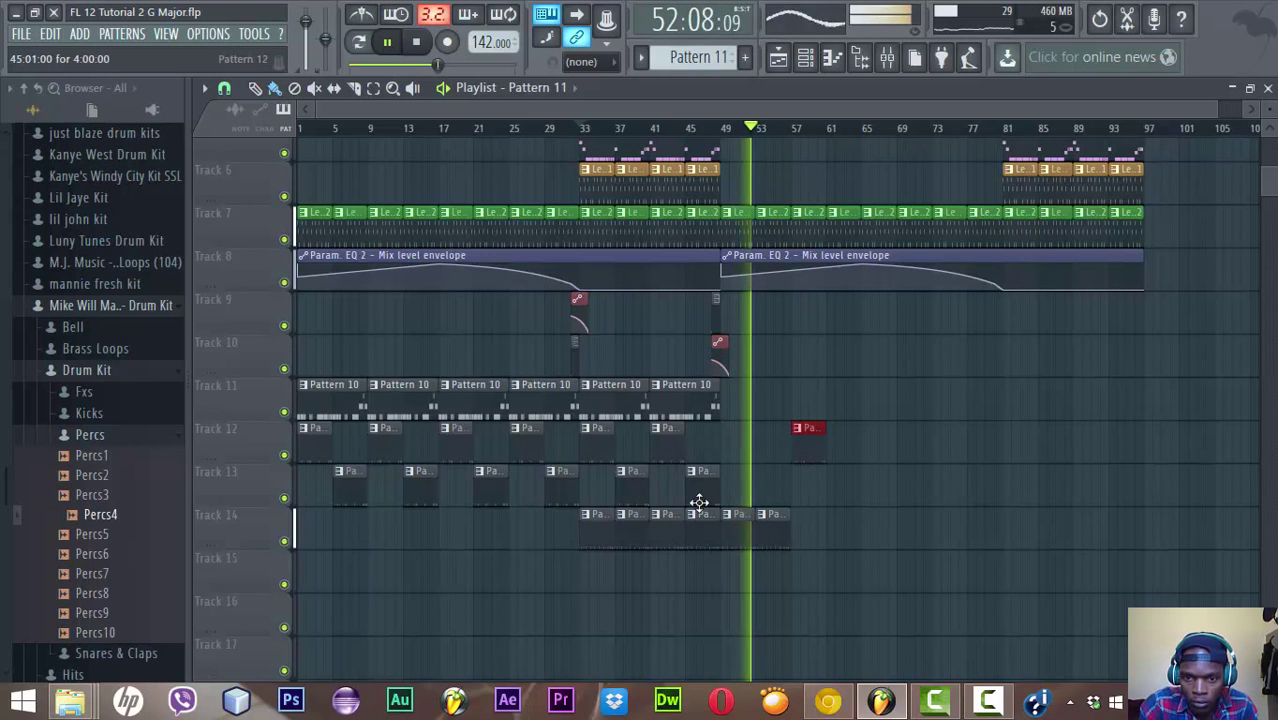
key(F4)
click(829, 498)
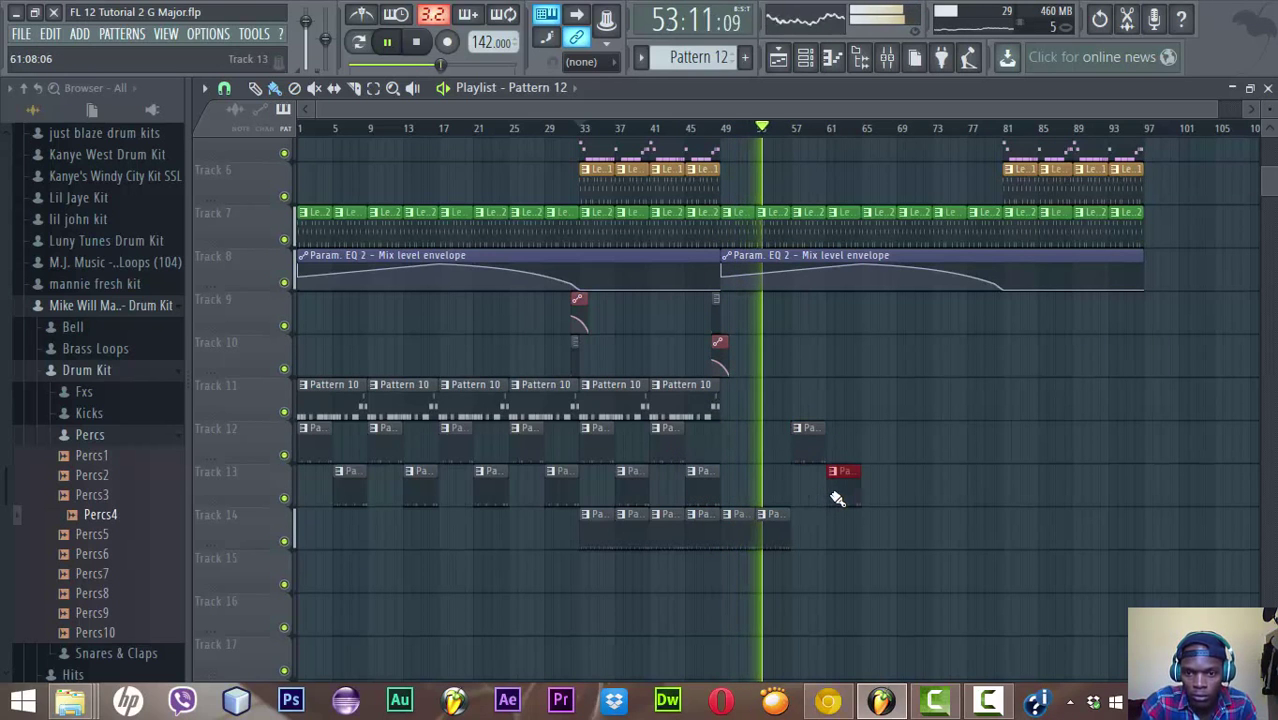
key(F4)
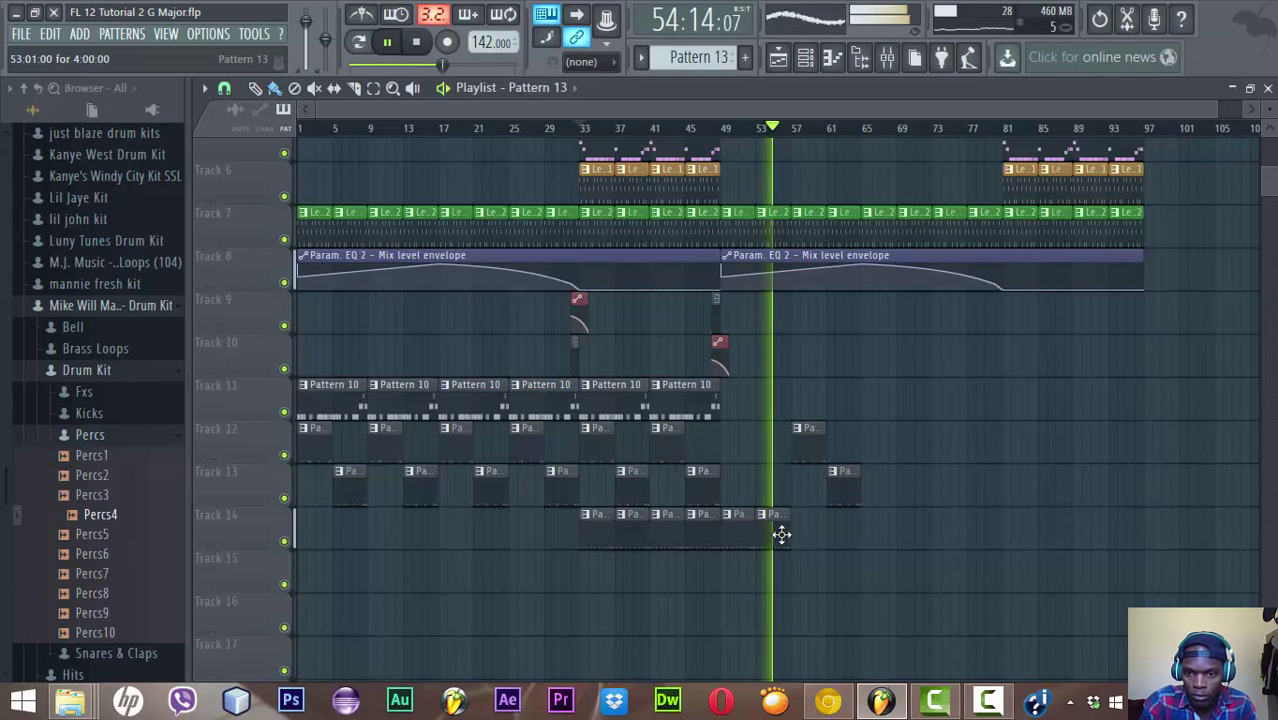
Continue the percussion on Track 14 with Pattern 13 clips at bars 57 and 61
click(812, 536)
click(835, 536)
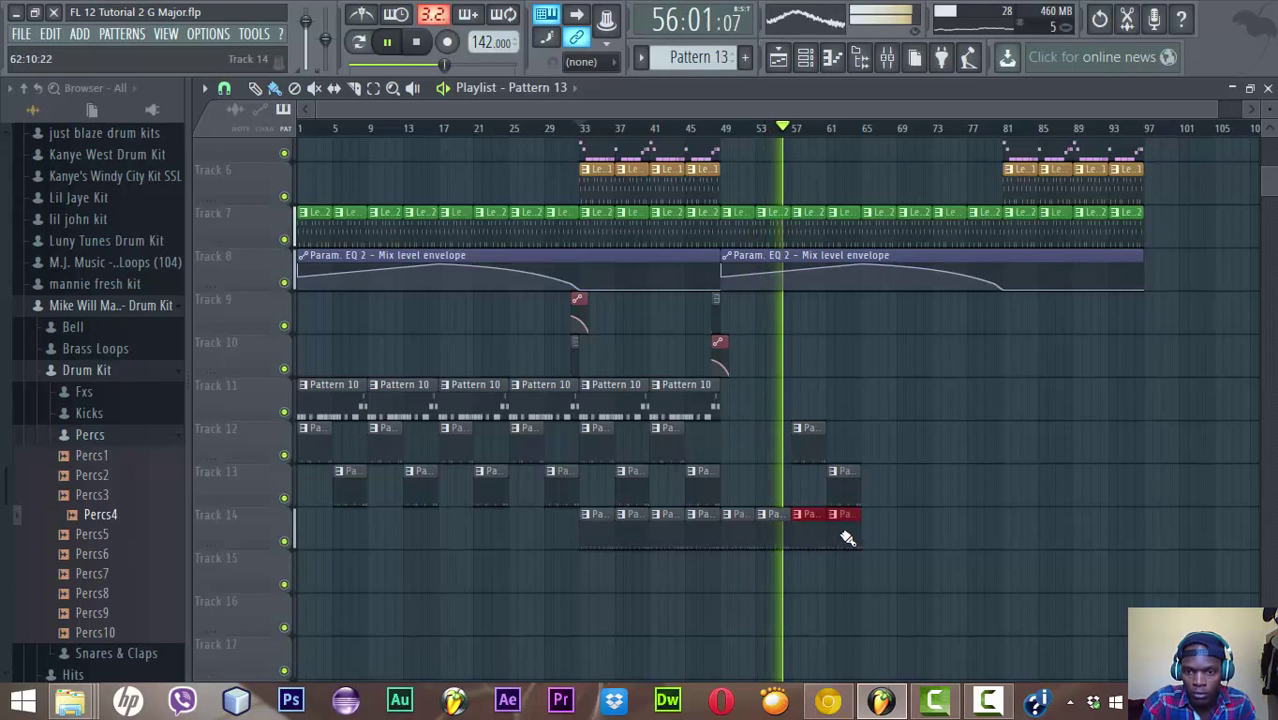
Continue the alternating snares with Pattern 11 at bars 65 and 73 on Track 12 and Pattern 12 at bars 69 and 77 on Track 13
click(801, 447)
click(874, 457)
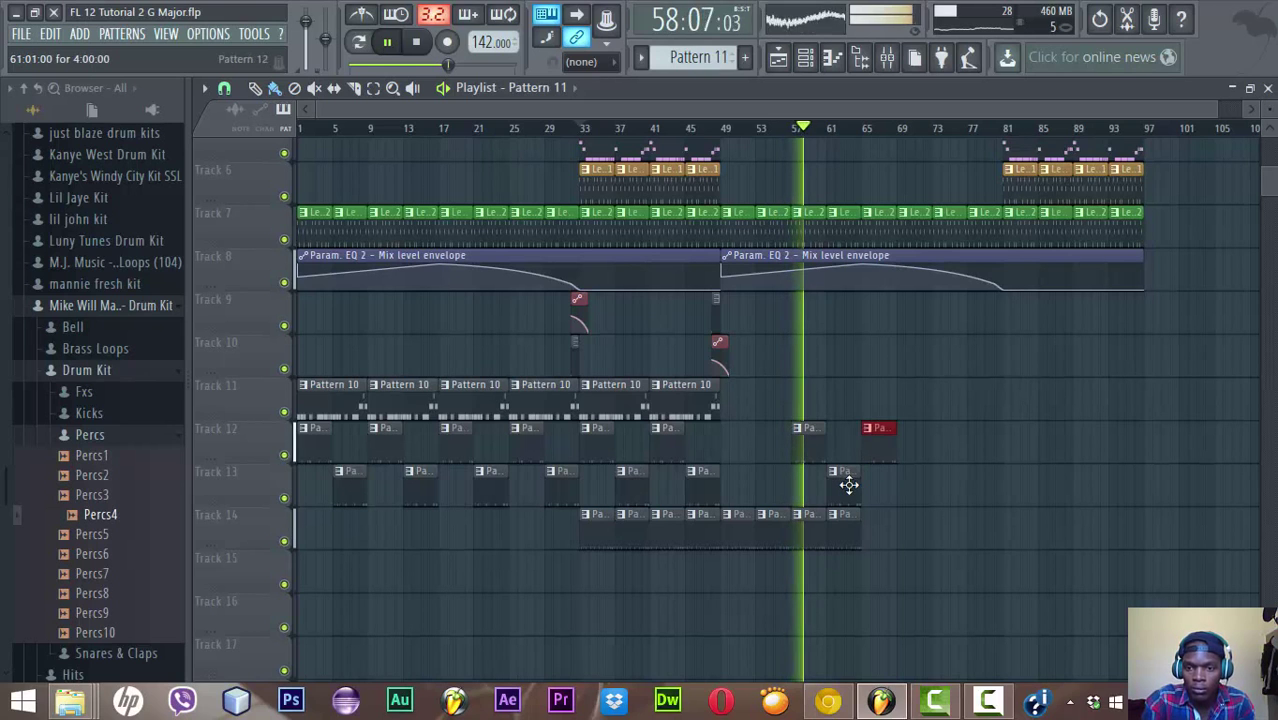
click(847, 482)
click(906, 496)
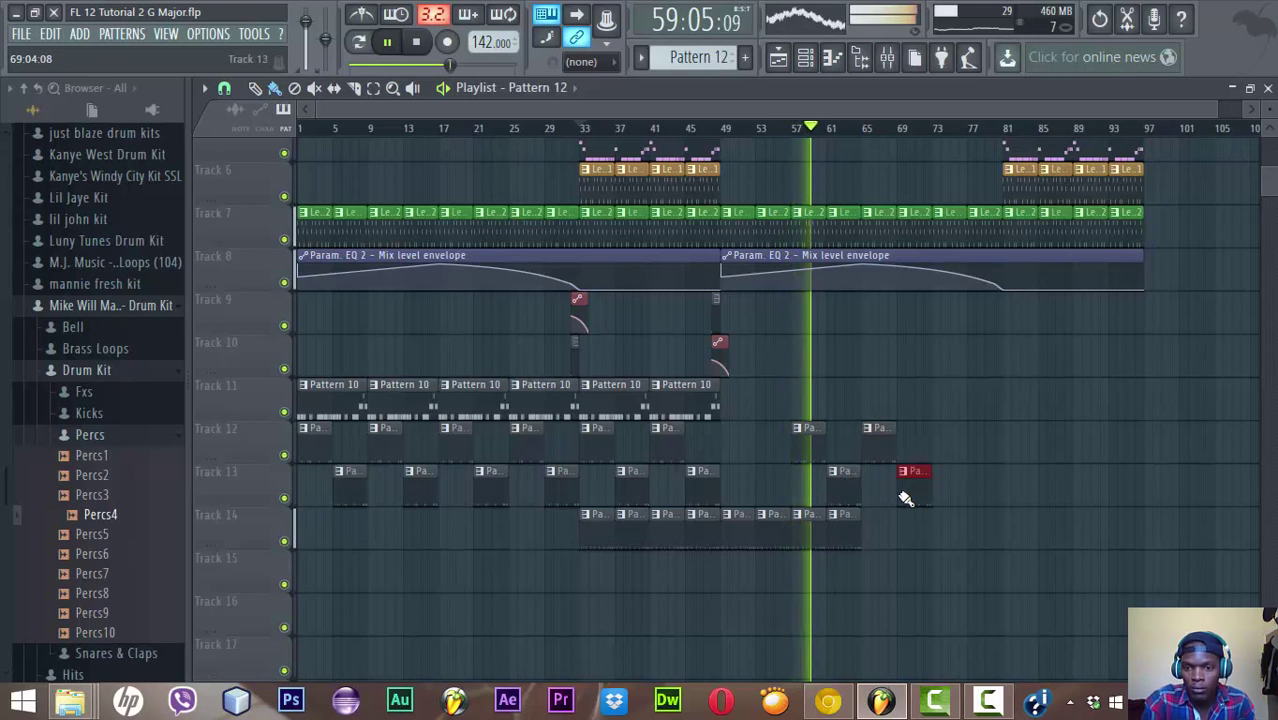
click(873, 437)
click(941, 449)
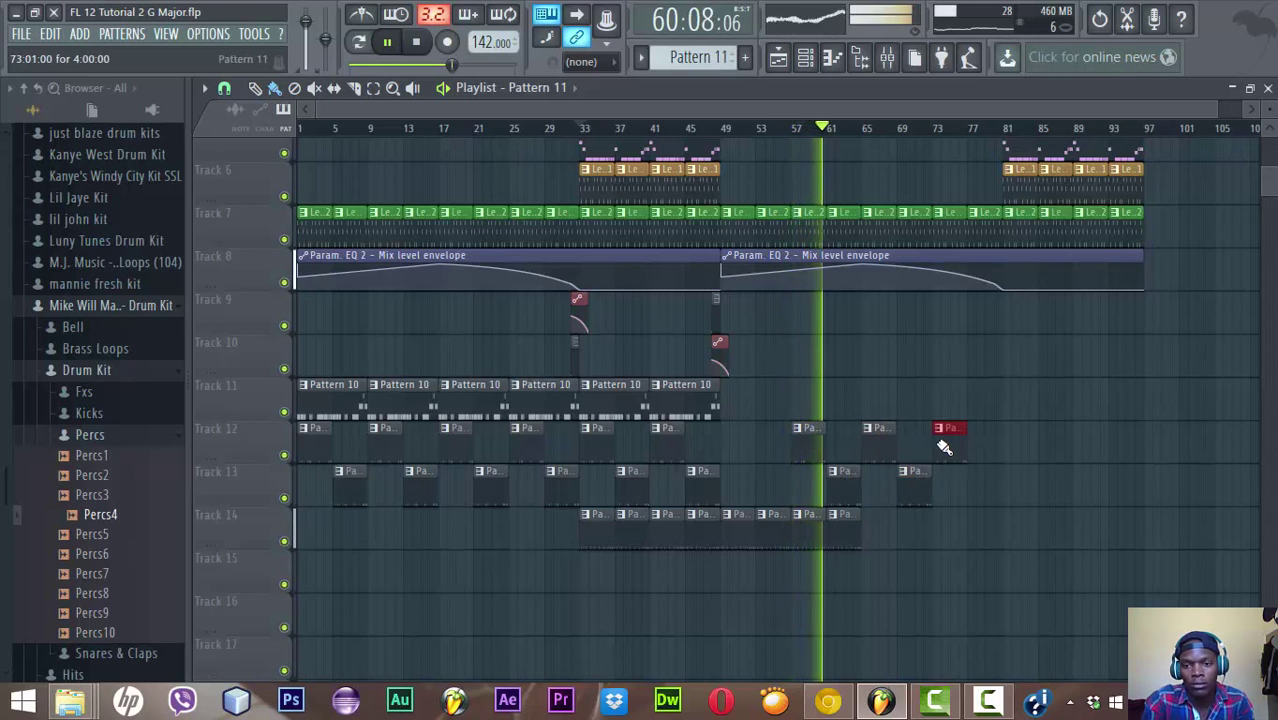
click(908, 482)
click(979, 487)
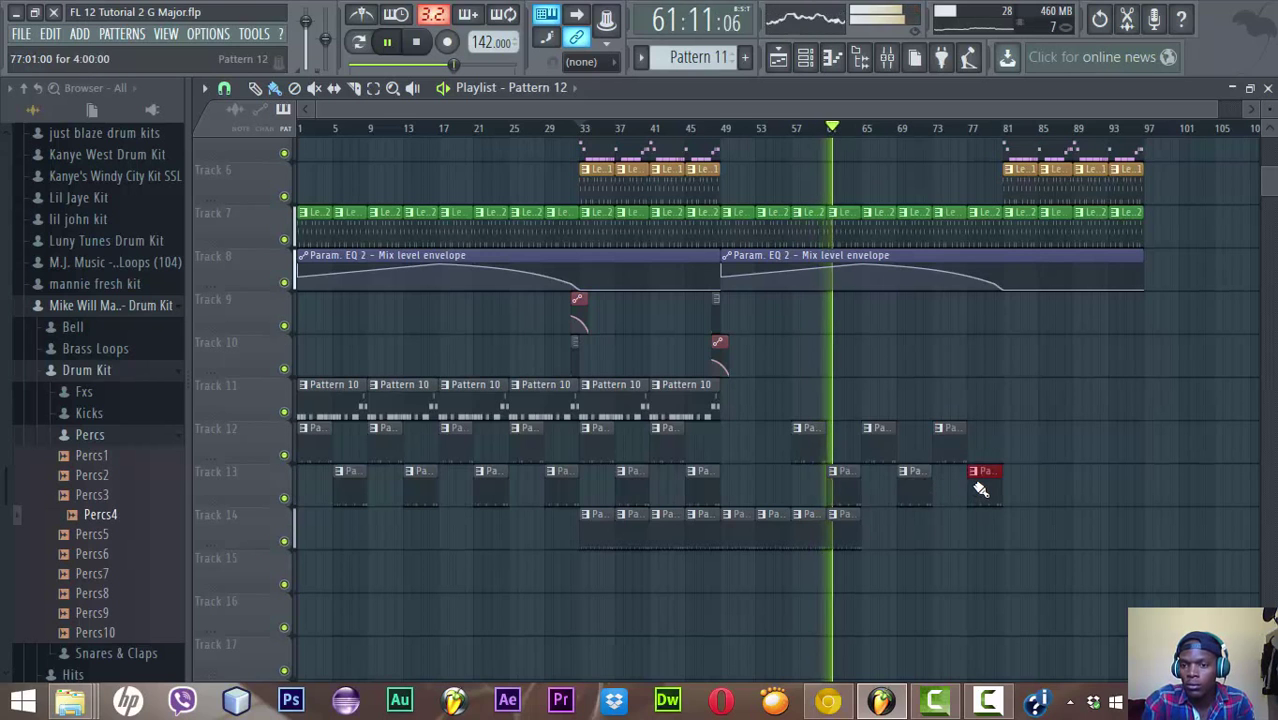
Place Pattern 10 at bars 65 and 73 on Track 11, and Pattern 13 at bars 81, 85, 89 and 93 on Track 14
click(865, 425)
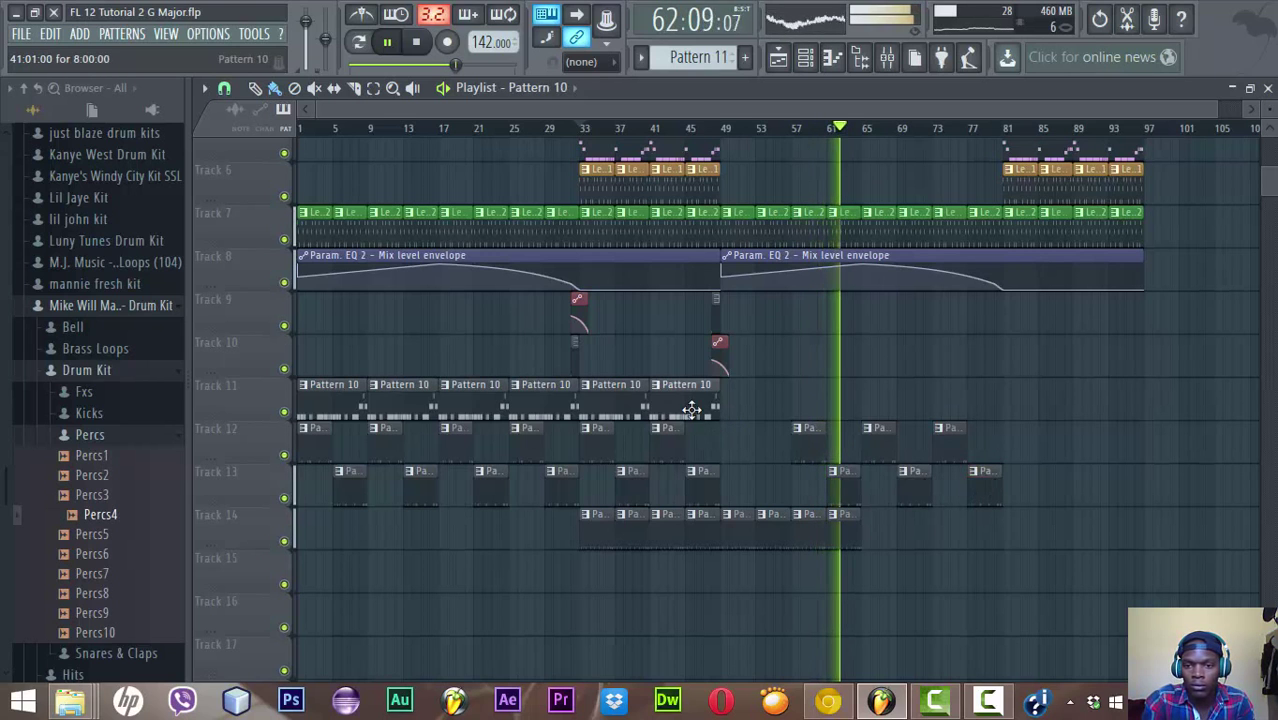
click(868, 405)
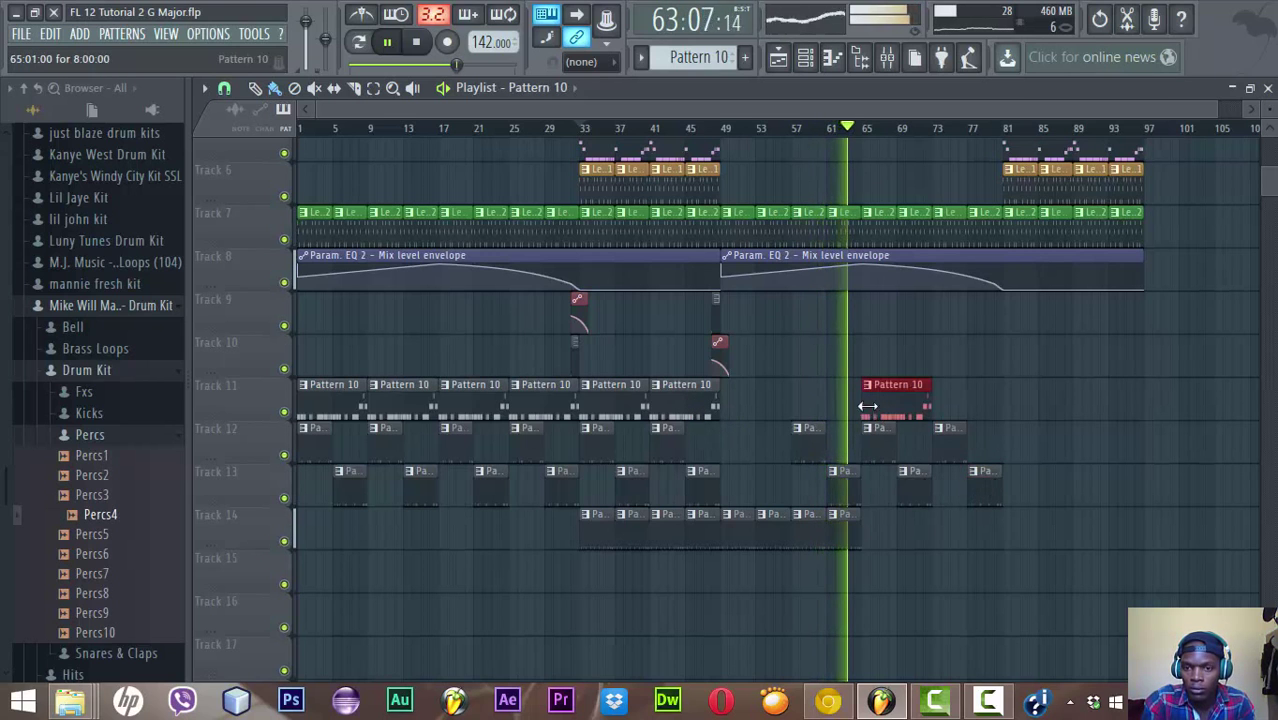
click(940, 412)
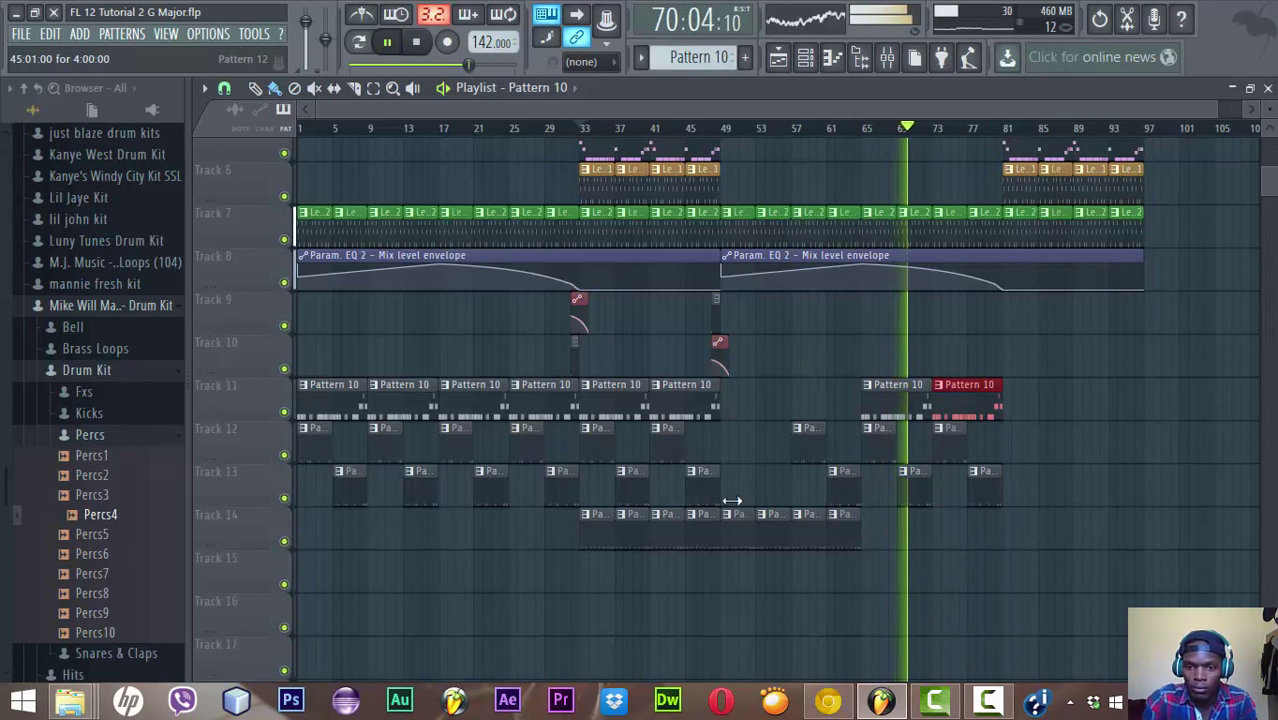
click(816, 534)
drag(1020, 525, 1133, 523)
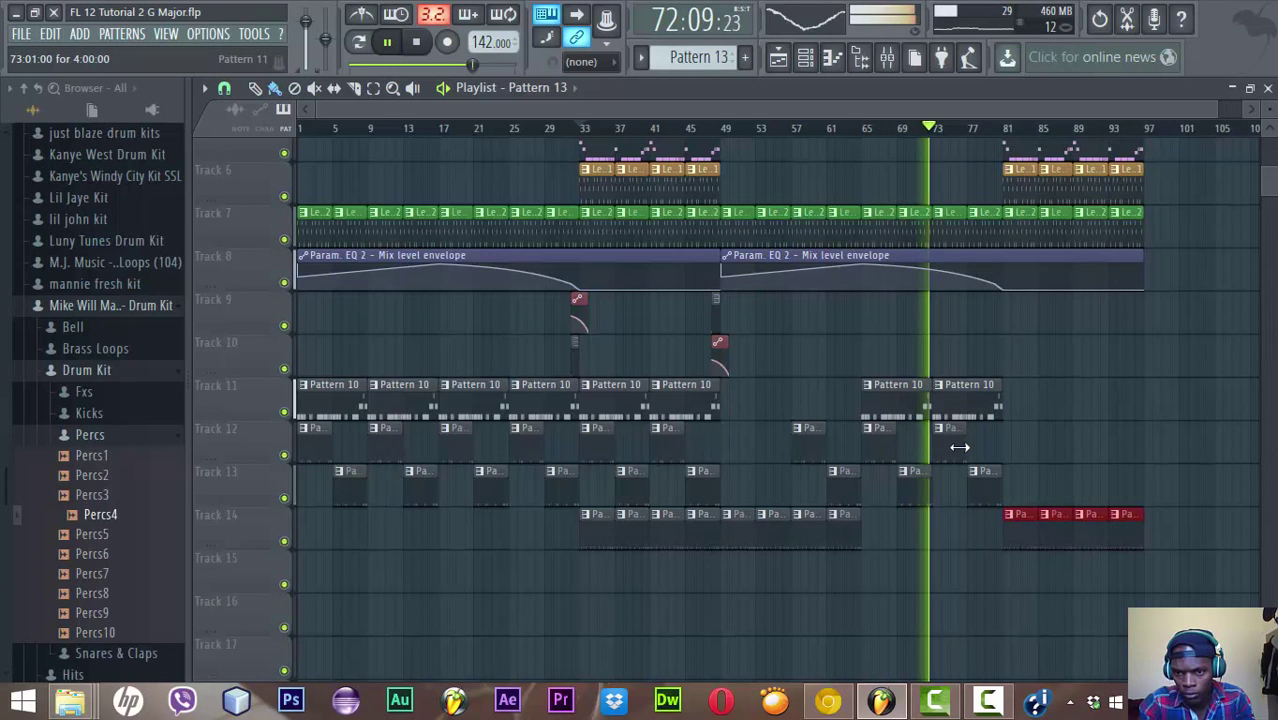
Place copies of the Pattern 11 clip on Track 12 at bars 81 and 89
click(962, 442)
click(1019, 449)
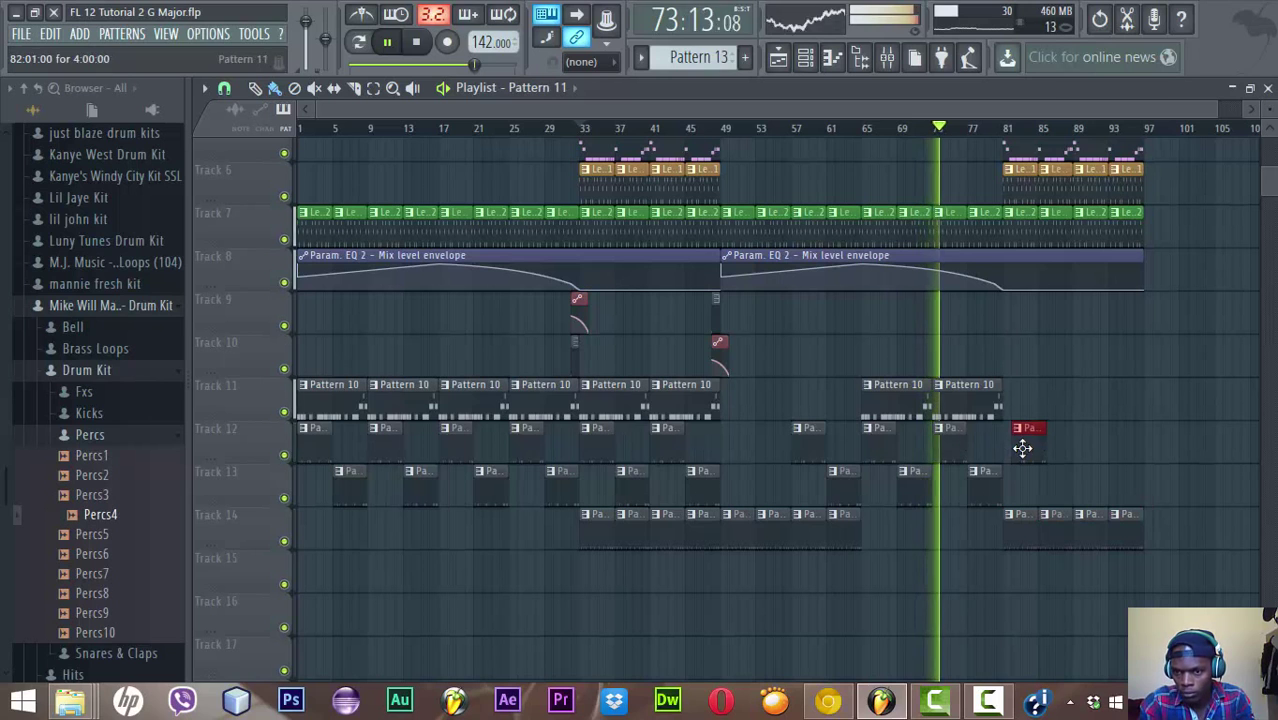
drag(1019, 445, 1013, 448)
click(1083, 444)
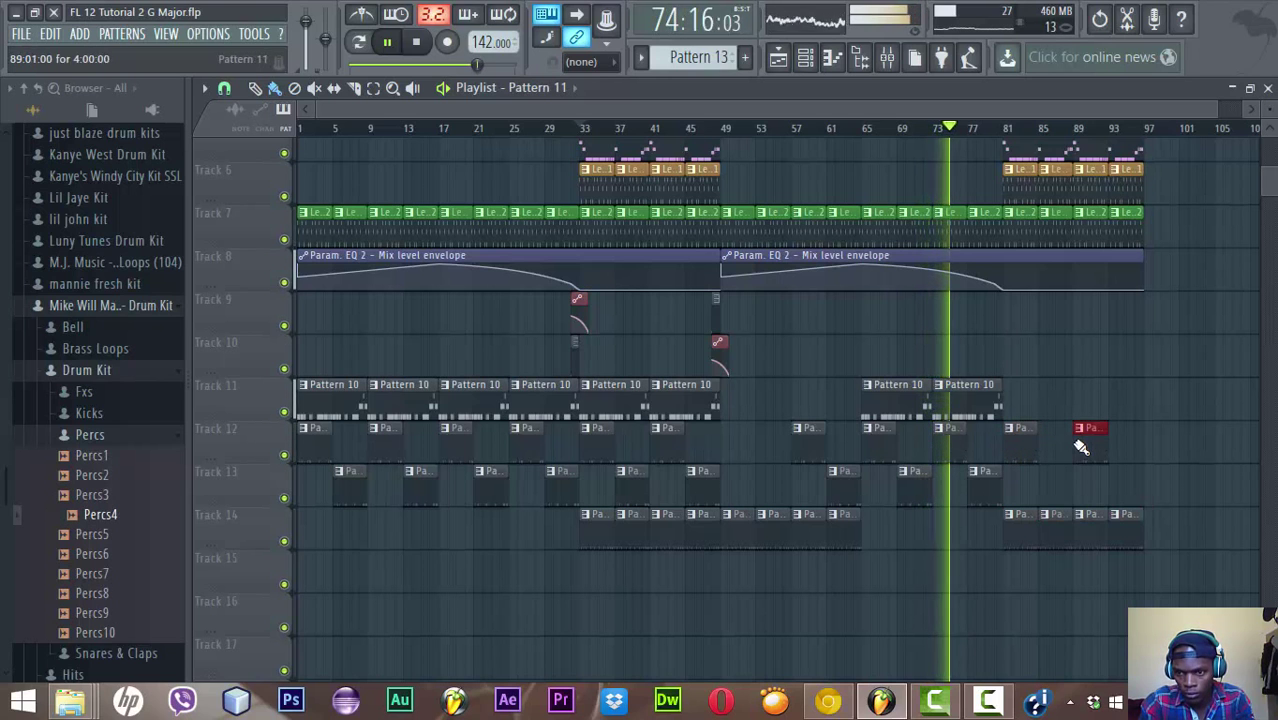
Place copies of the Pattern 12 clip on Track 13 at bars 85 and 93
click(985, 488)
click(1046, 495)
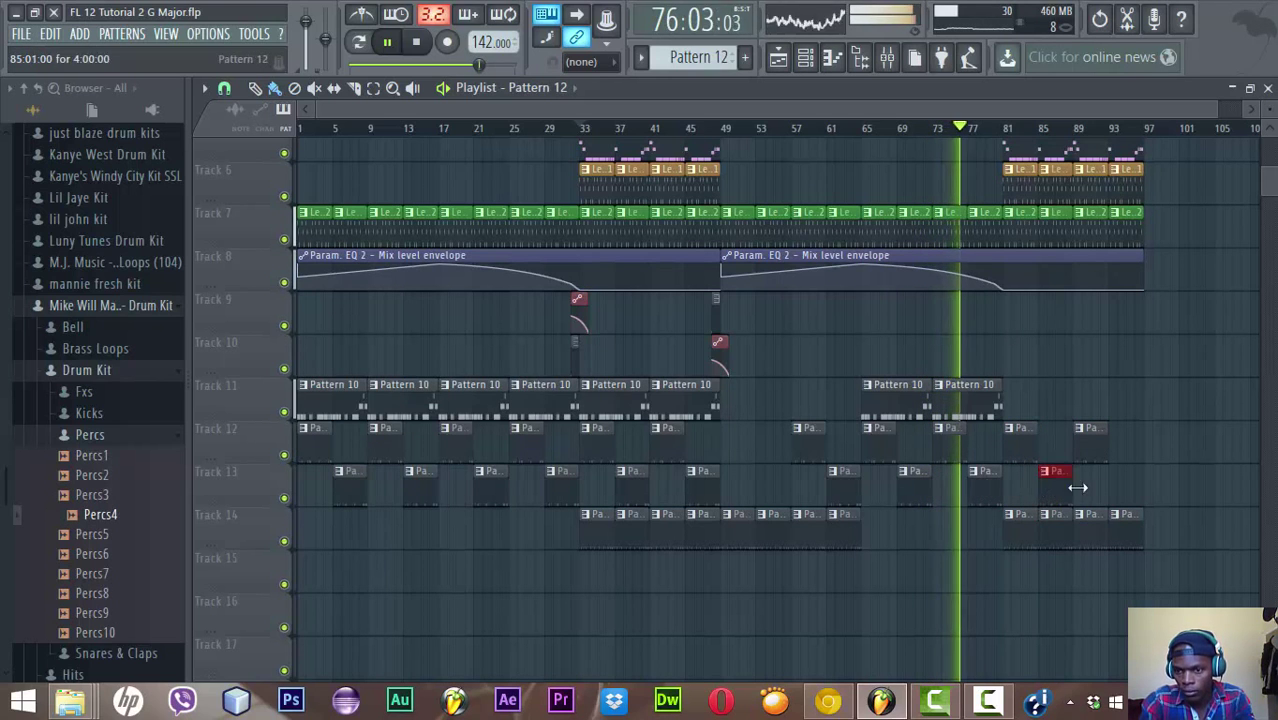
click(1118, 491)
Place two Pattern 10 clips on Track 11 at bars 81 and 89, and save the project
click(968, 400)
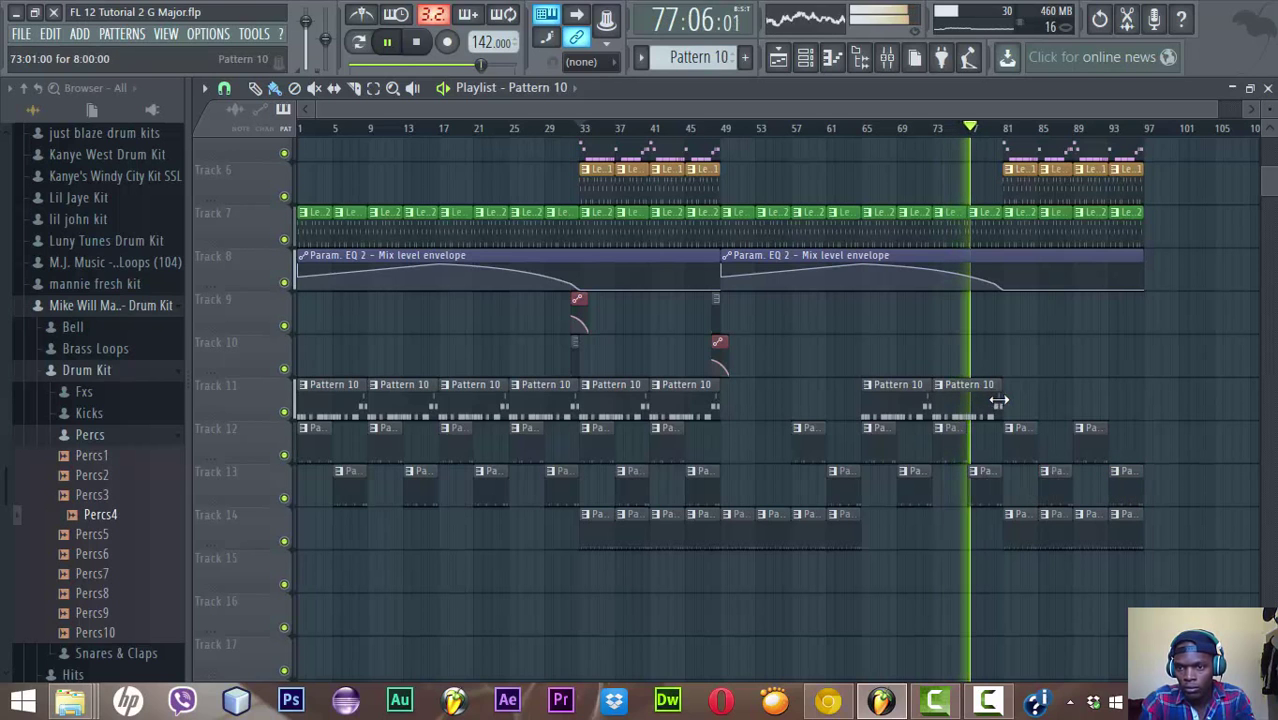
click(1014, 404)
click(1090, 404)
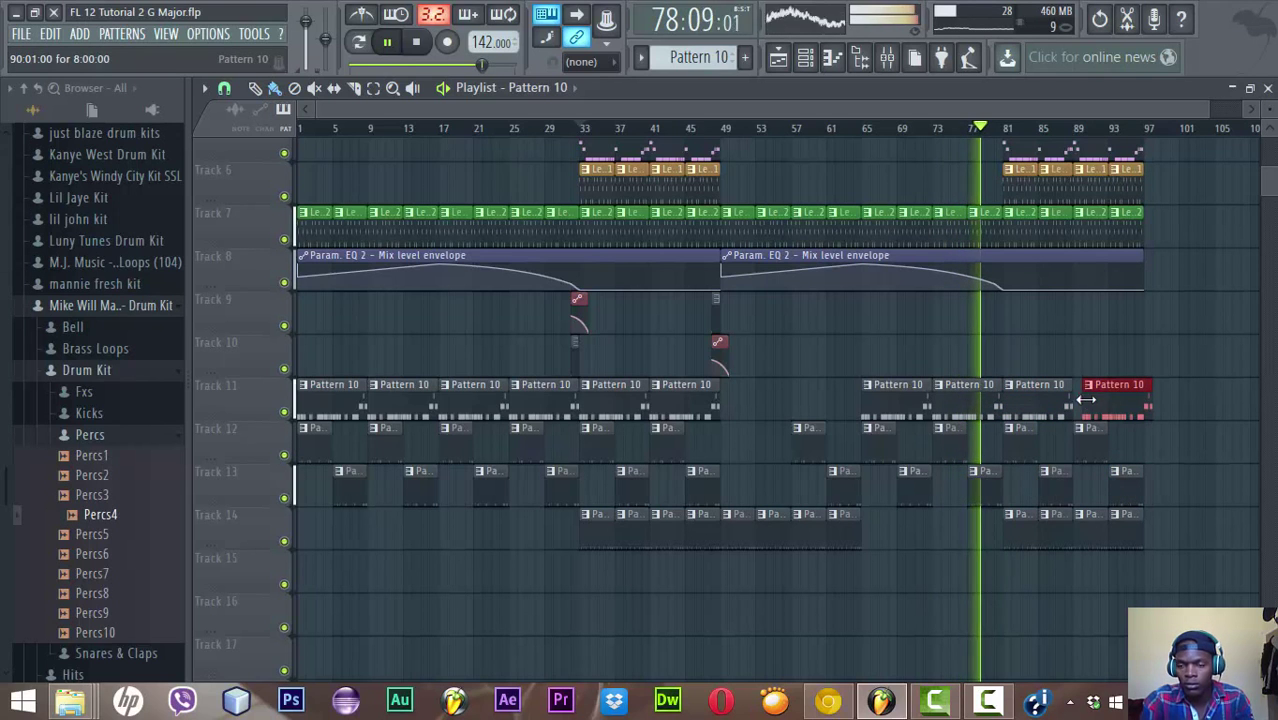
drag(1090, 404, 1080, 404)
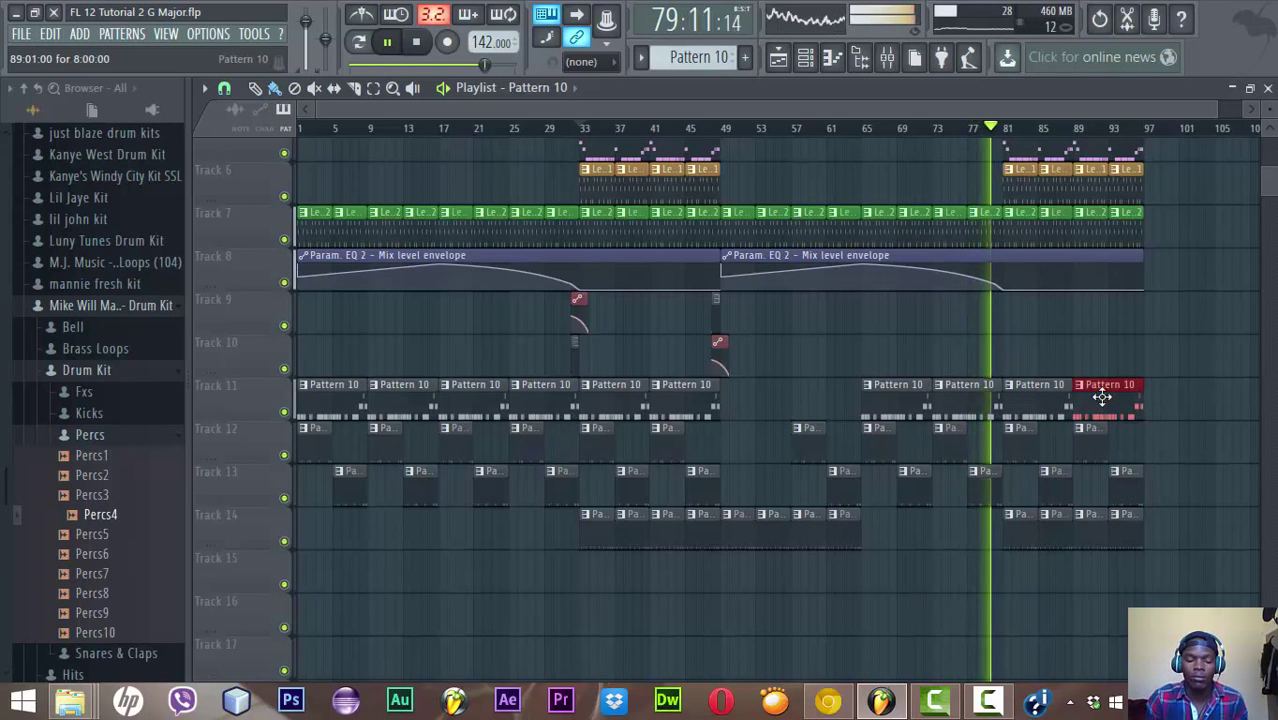
key(ctrl+s)
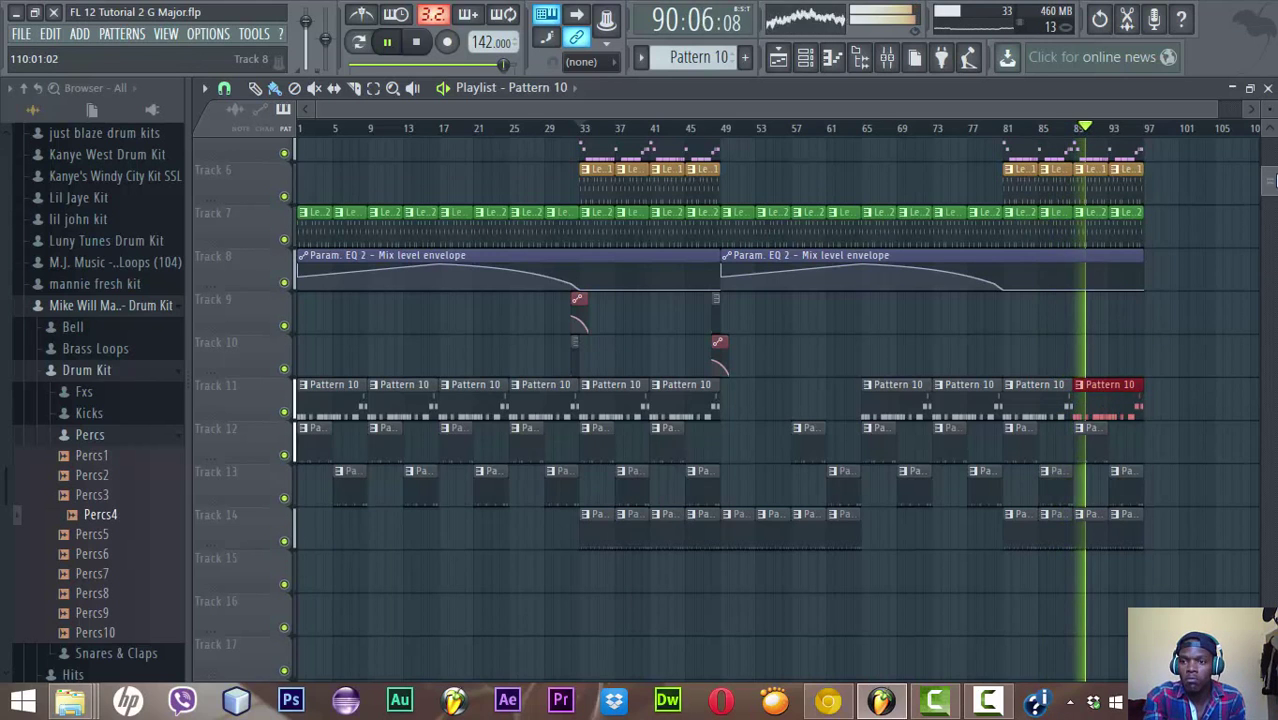
Duplicate all clips in the bar 81 to 97 section across every track to bar 129, and stop playback
scroll(1270, 180, up, 5)
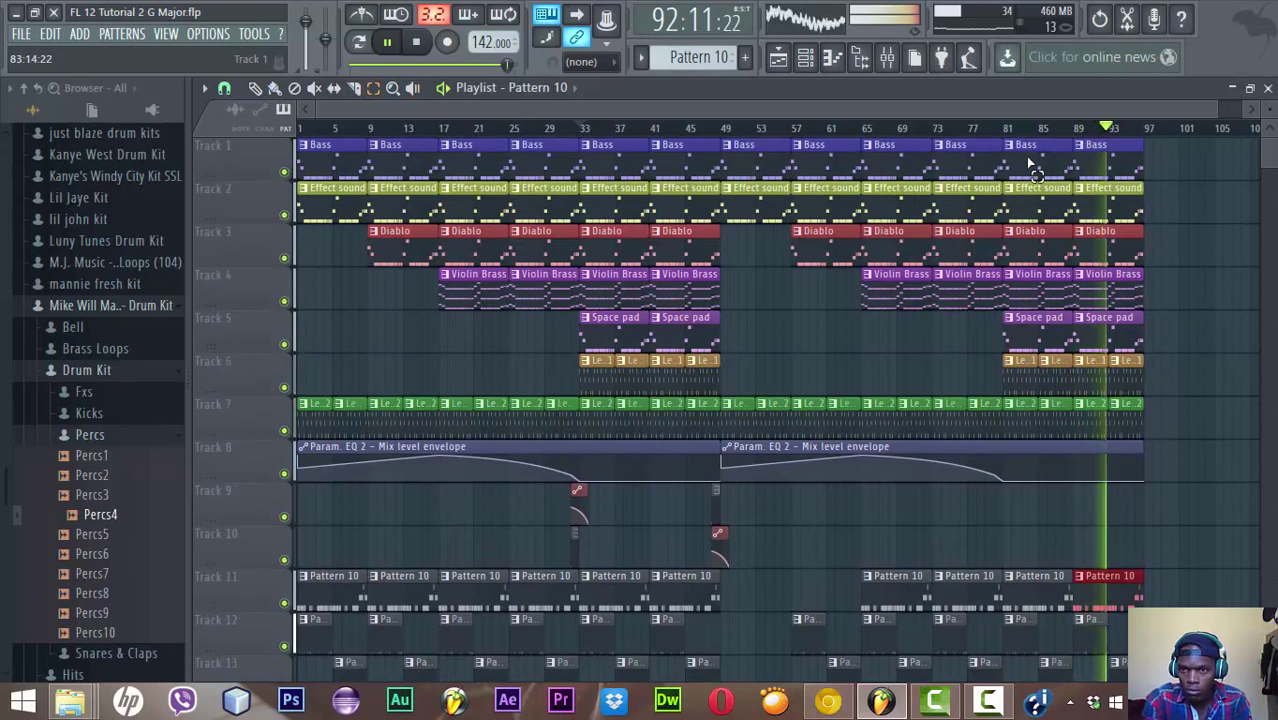
drag(1028, 150, 1110, 680)
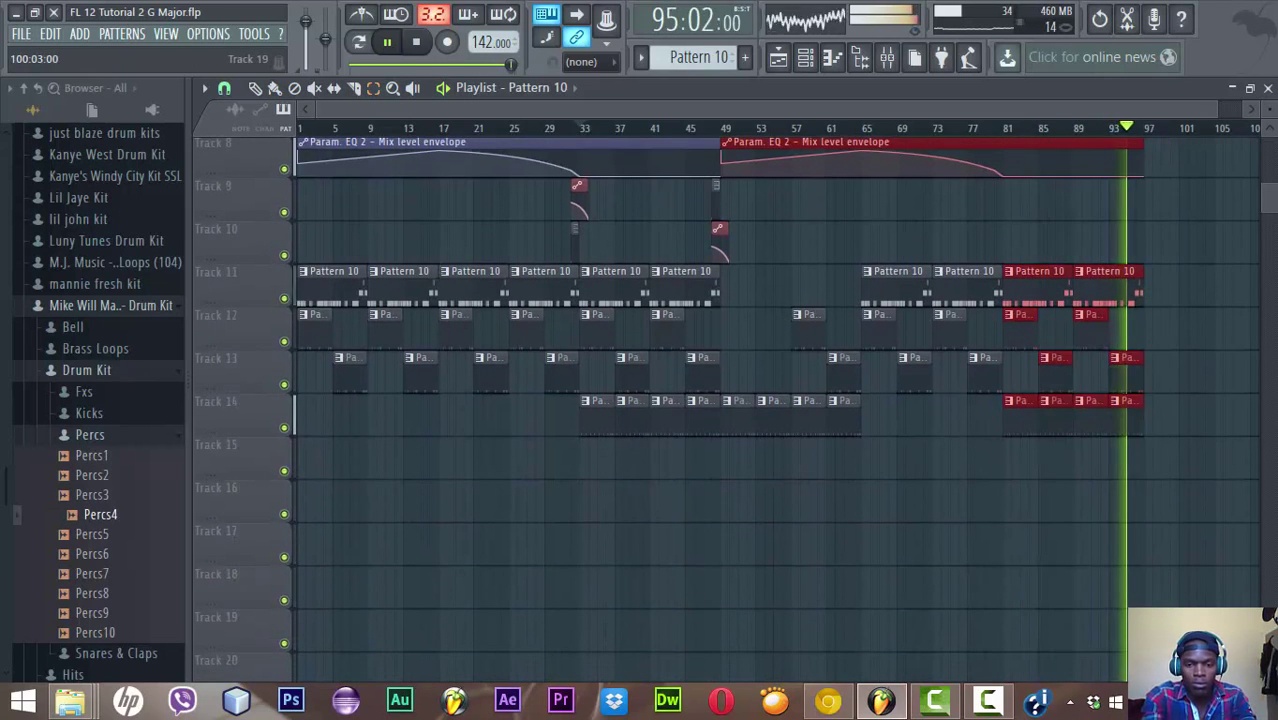
drag(1079, 315, 1106, 315)
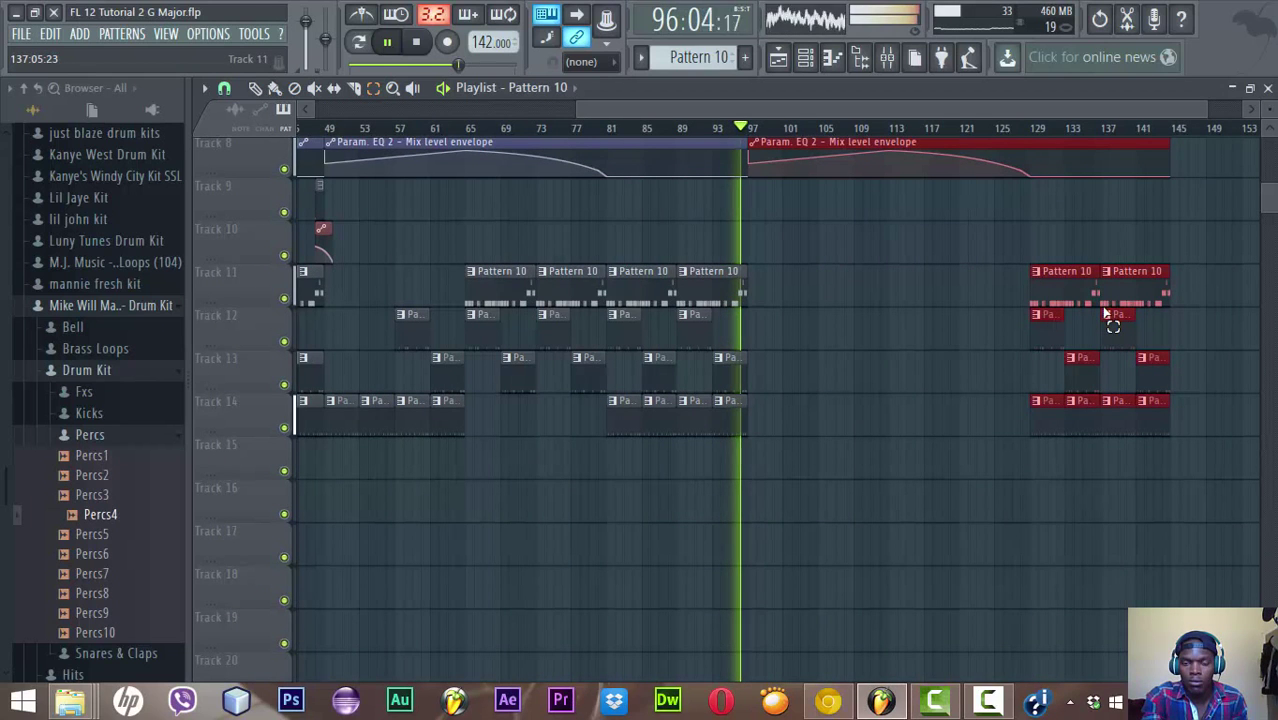
scroll(1106, 315, up, 1)
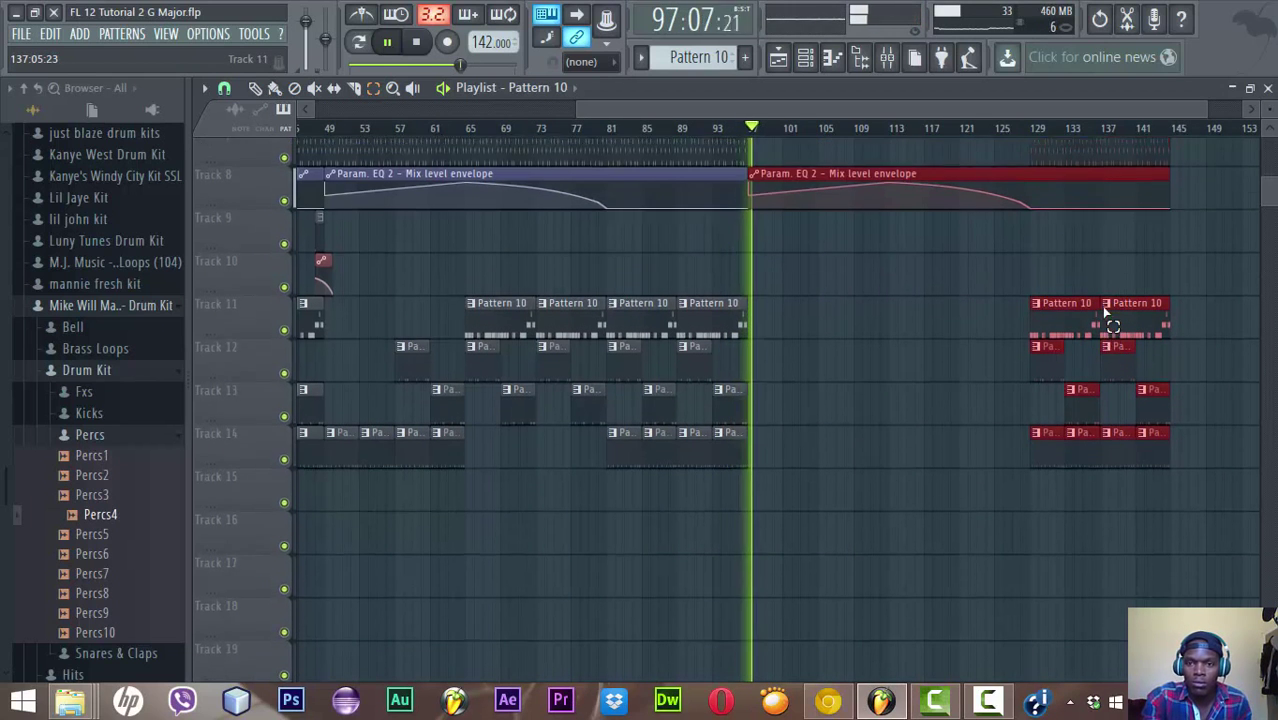
scroll(1106, 315, up, 6)
key(space)
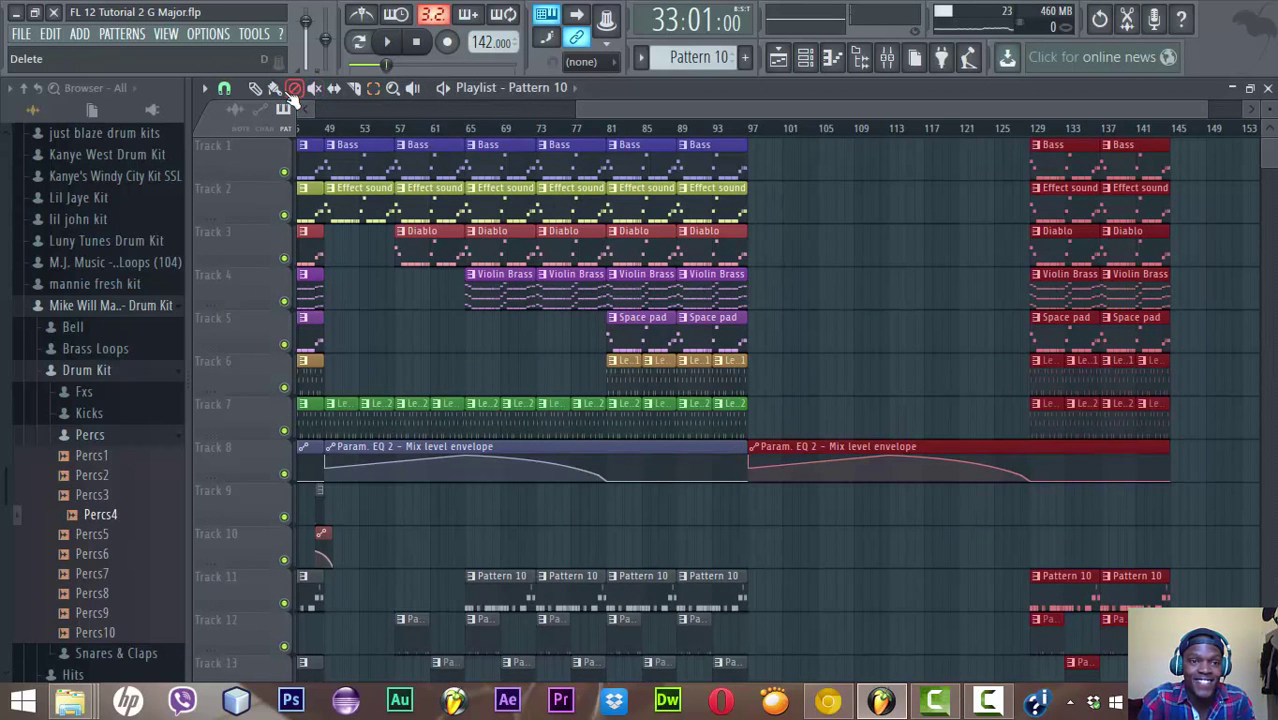
Slice the duplicated Param. EQ 2 mix level envelope on Track 8 at bar 129 and delete the part before it
click(1040, 475)
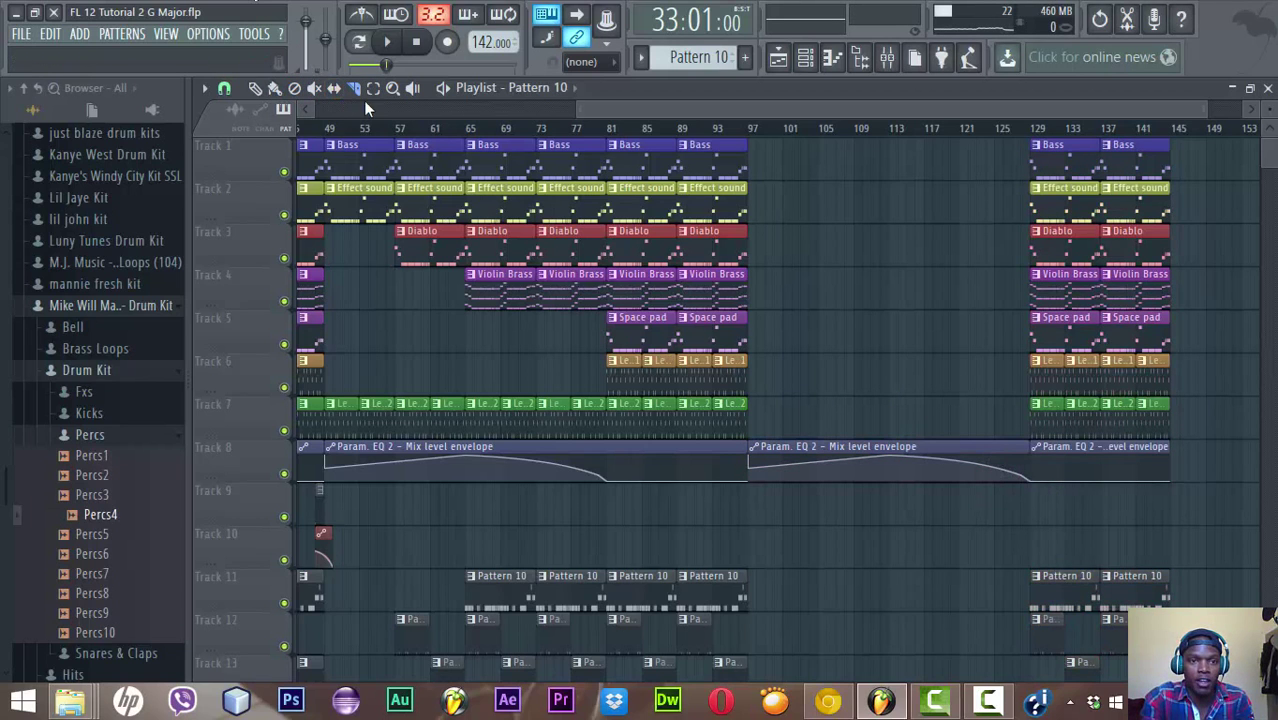
click(313, 91)
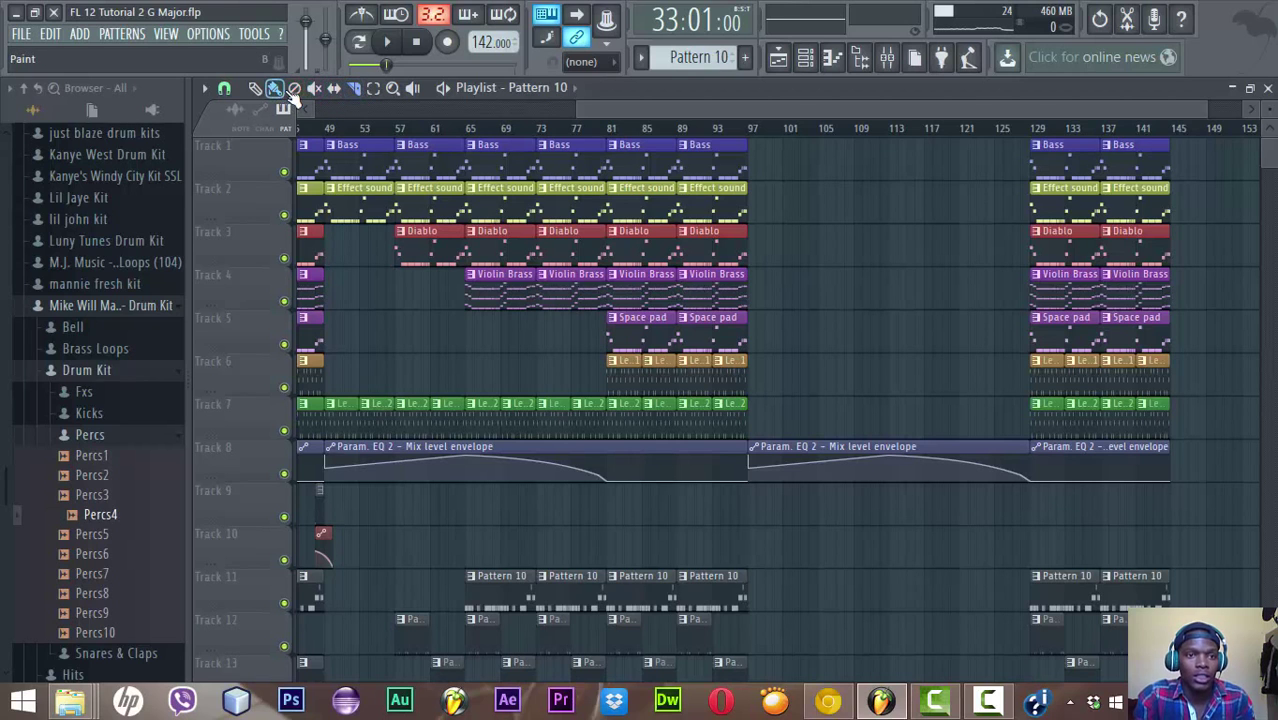
click(855, 472)
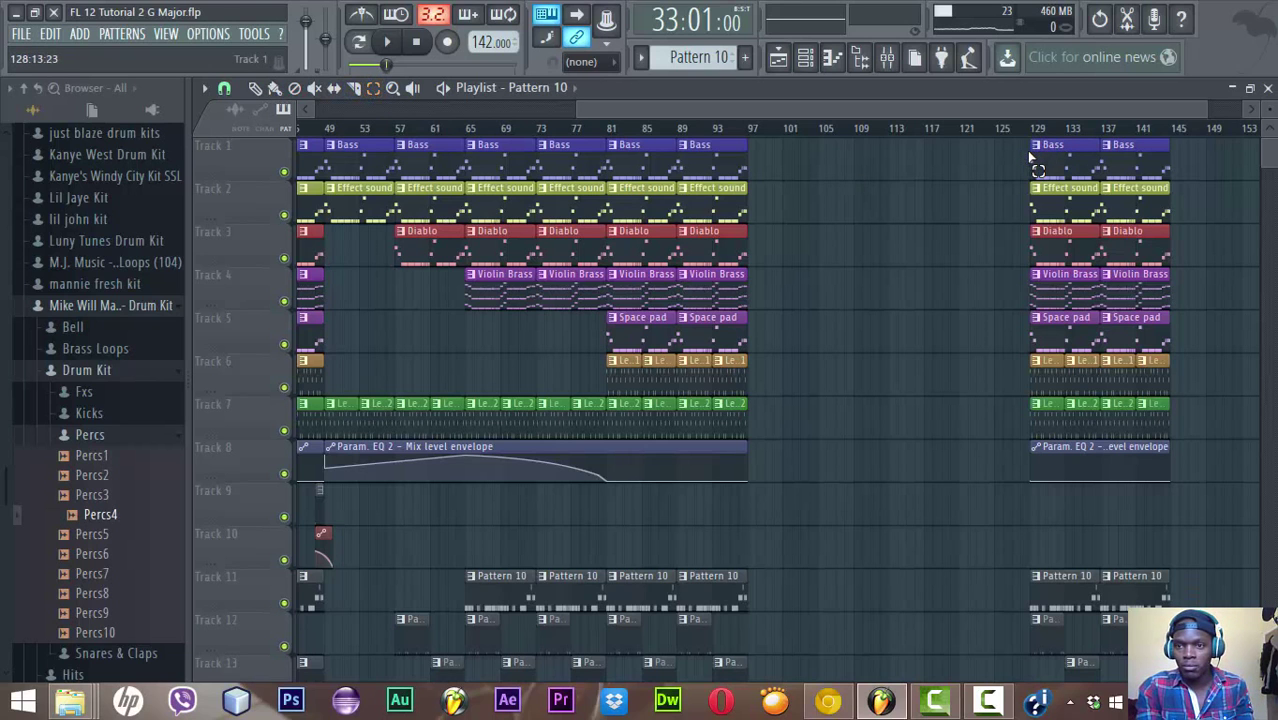
Move all duplicated clips from bar 129 back to bar 97, directly after the existing arrangement
drag(1036, 153, 1202, 672)
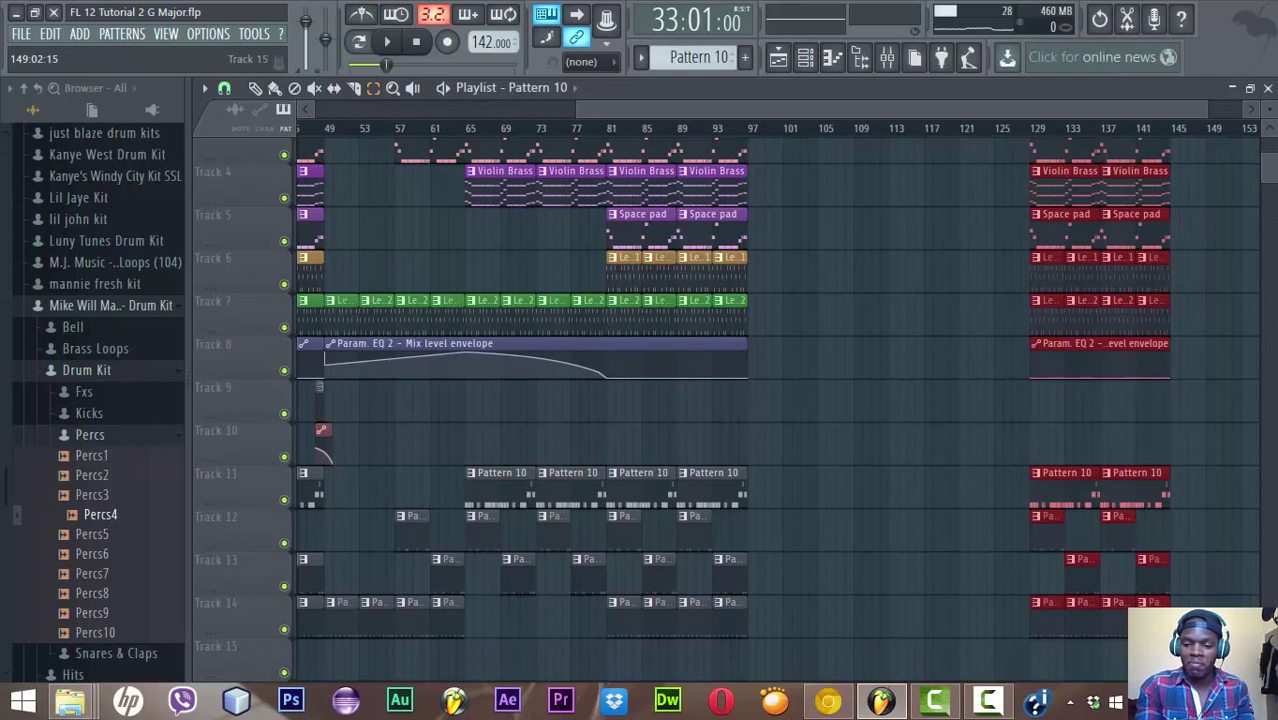
drag(1100, 300, 817, 300)
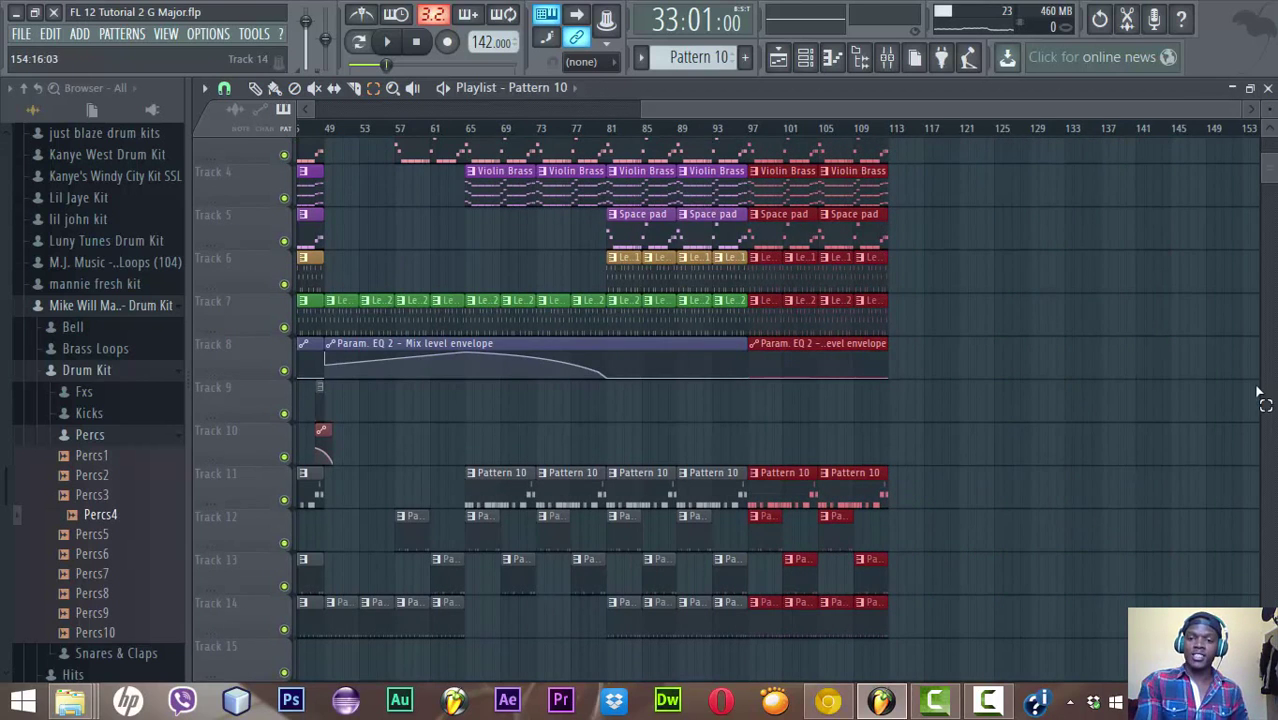
scroll(1270, 168, up, 3)
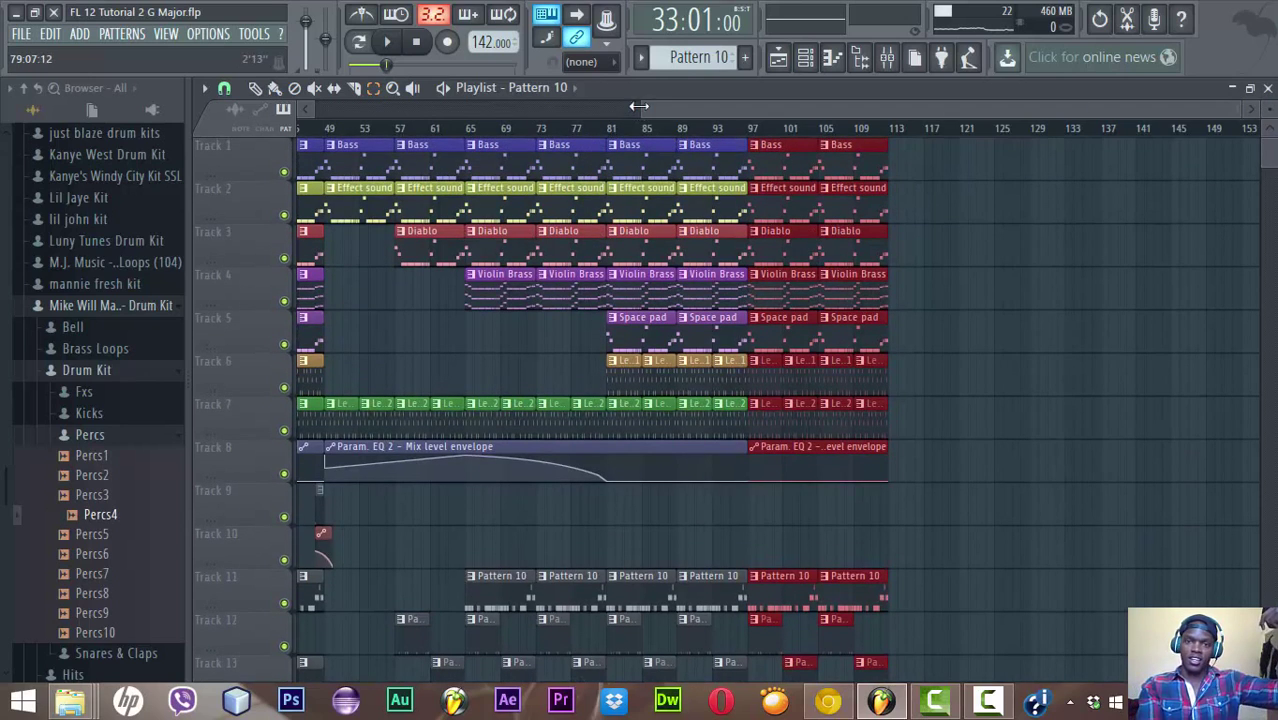
drag(628, 112, 310, 110)
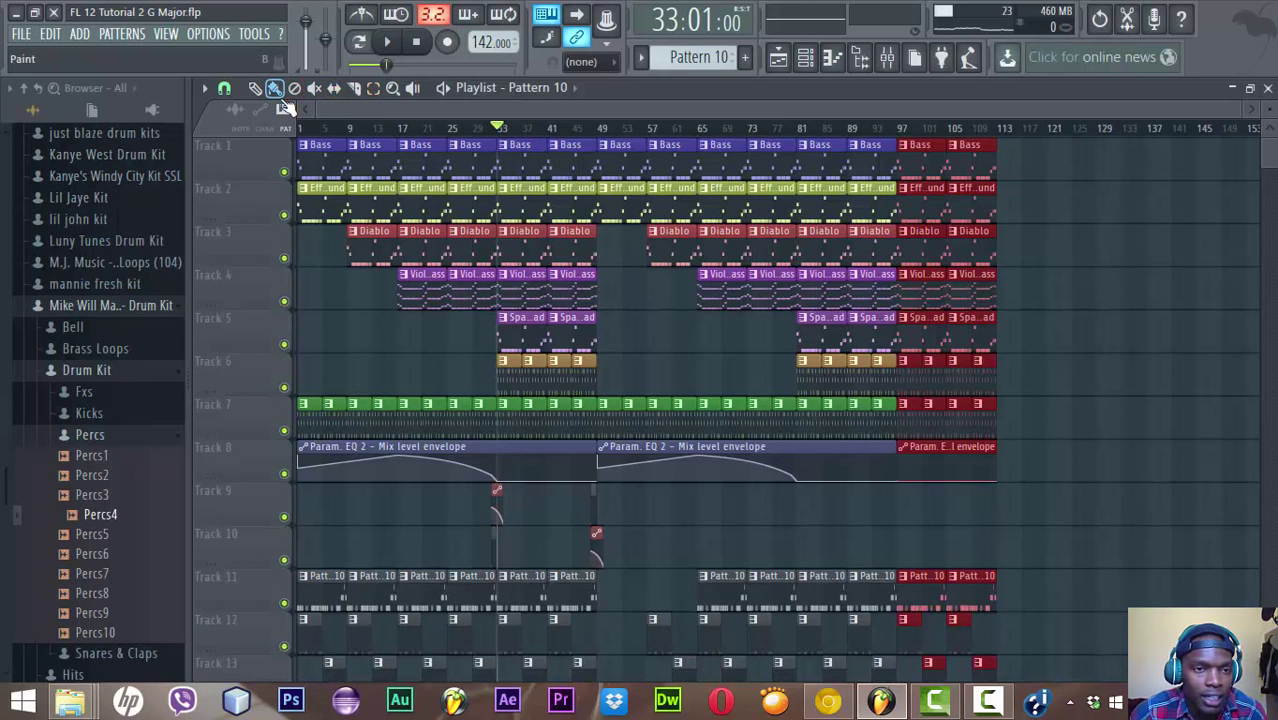
Audition the samples CTS_Kick9 to CTS_Kick12 in the Kicks folder of the Mike Will drum kit
click(116, 438)
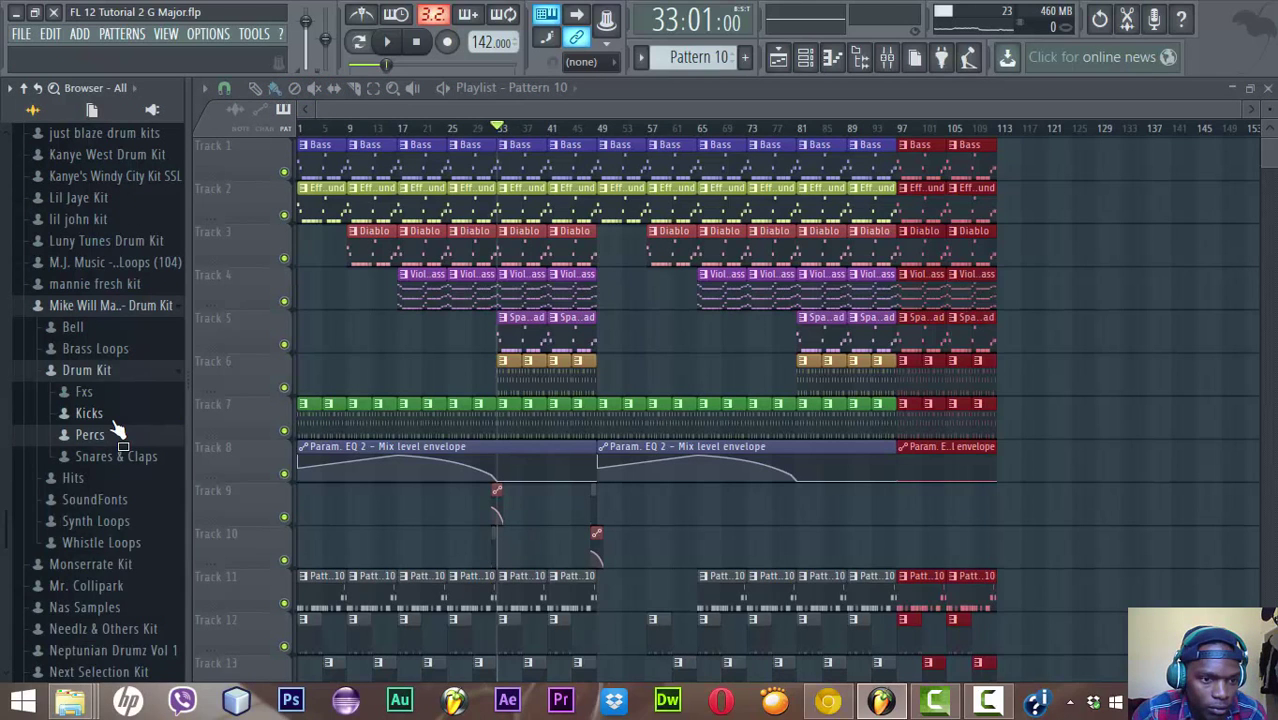
click(100, 413)
click(98, 591)
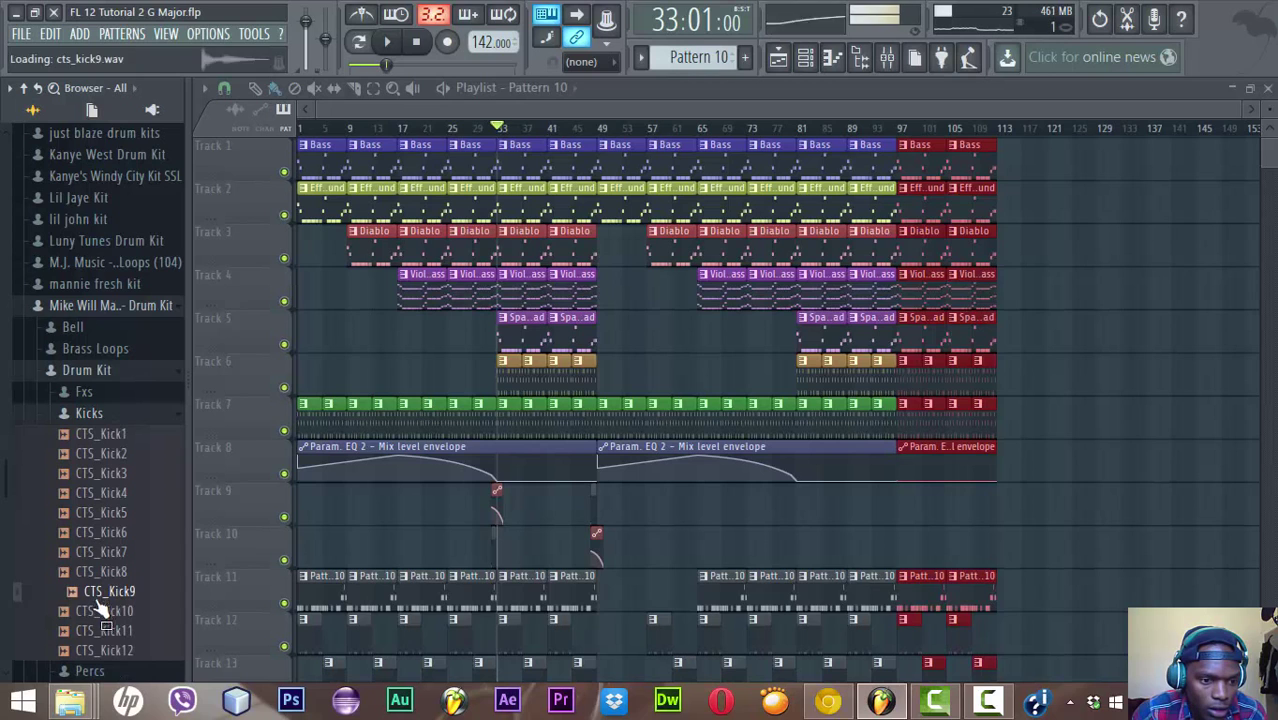
click(100, 610)
click(102, 630)
click(102, 650)
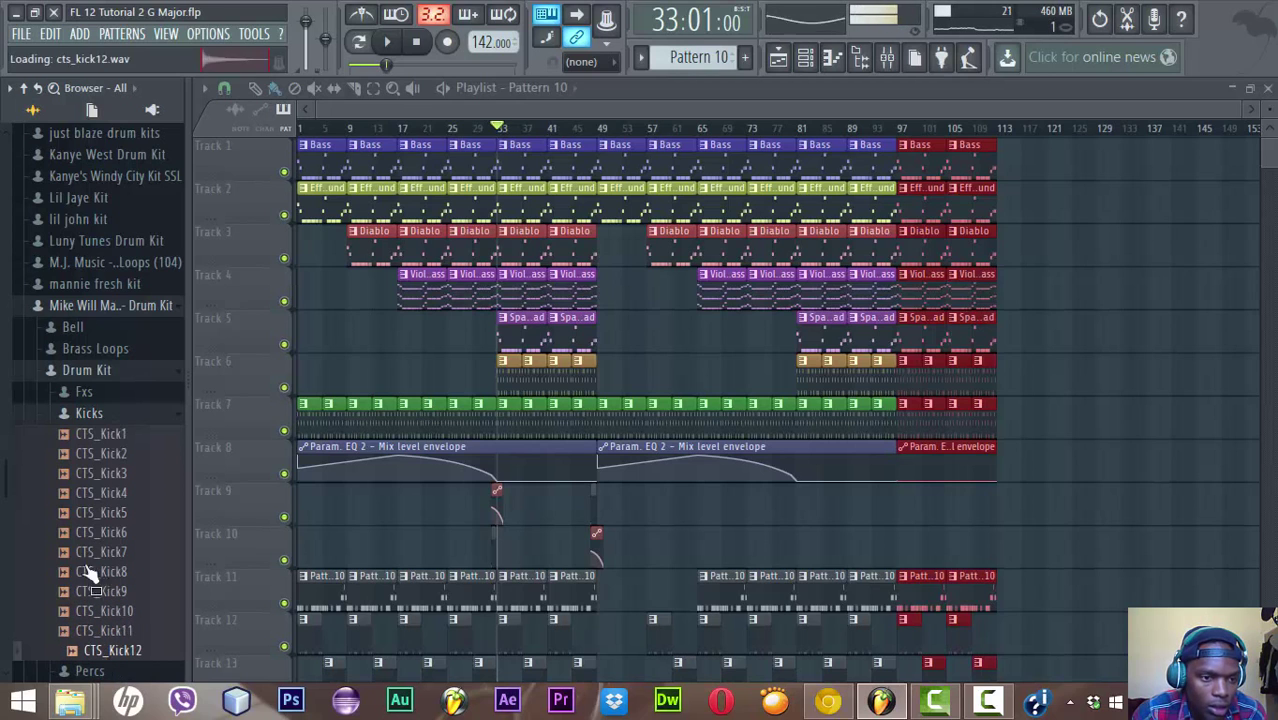
click(100, 413)
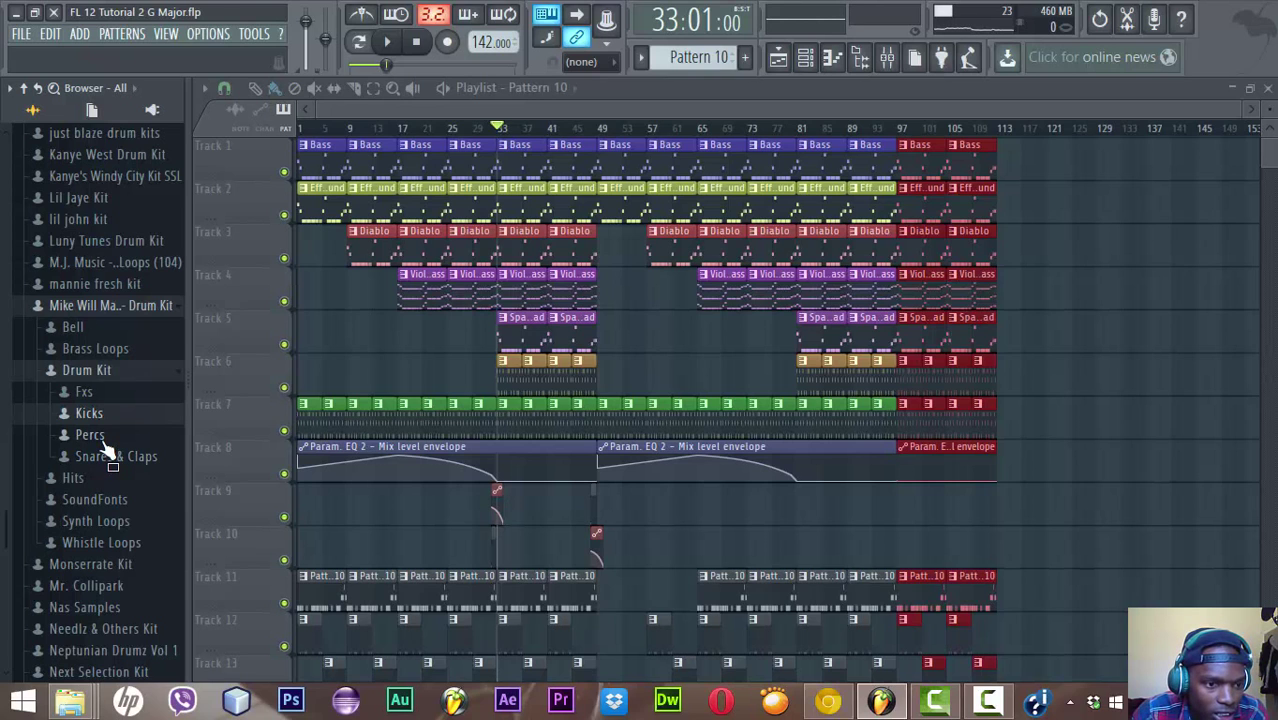
Audition the percussion samples between Percs1 and Percs10 in the kit's Percs folder, and collapse the folder
click(100, 437)
click(94, 514)
click(94, 533)
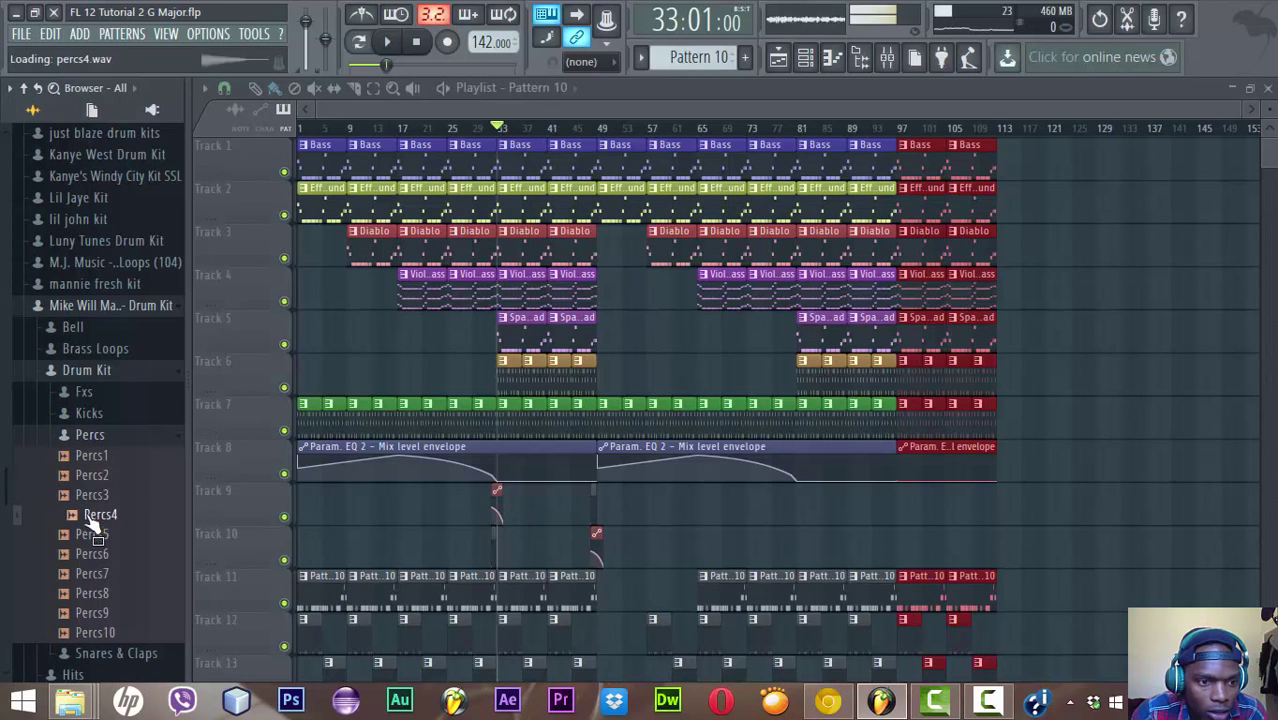
click(95, 553)
click(93, 594)
click(96, 613)
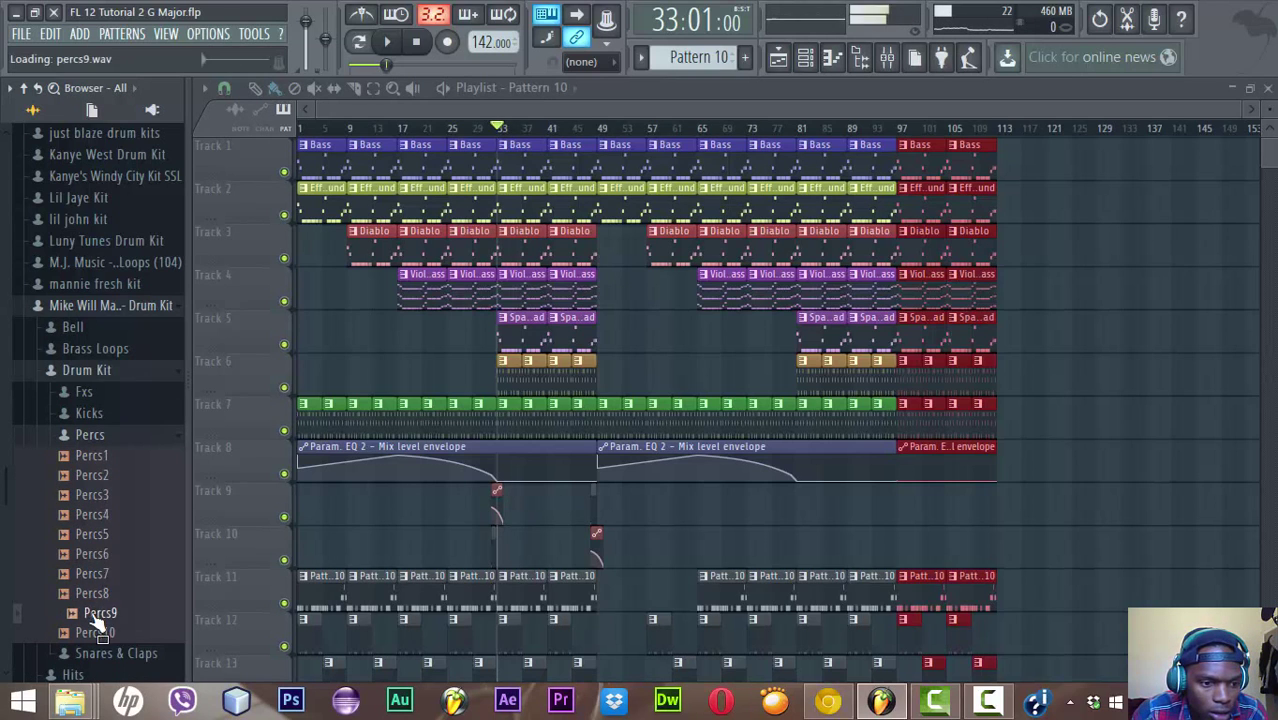
click(100, 633)
click(98, 456)
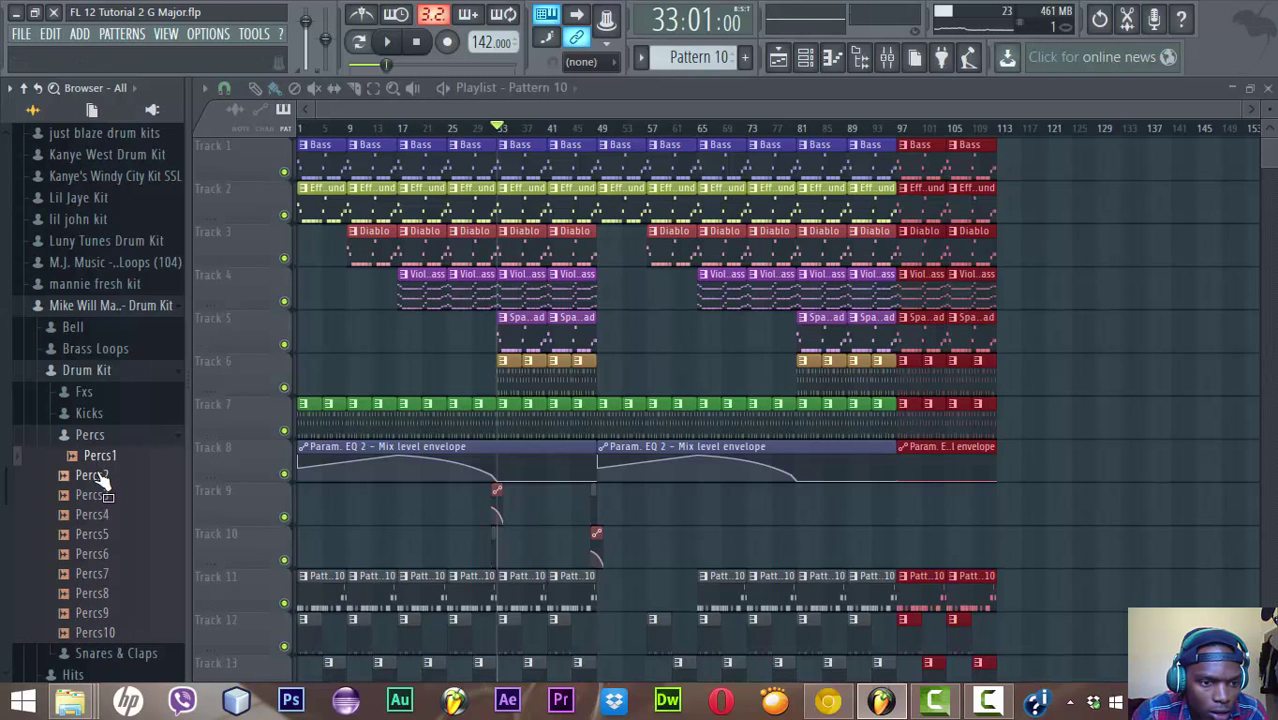
click(97, 475)
click(96, 496)
click(100, 514)
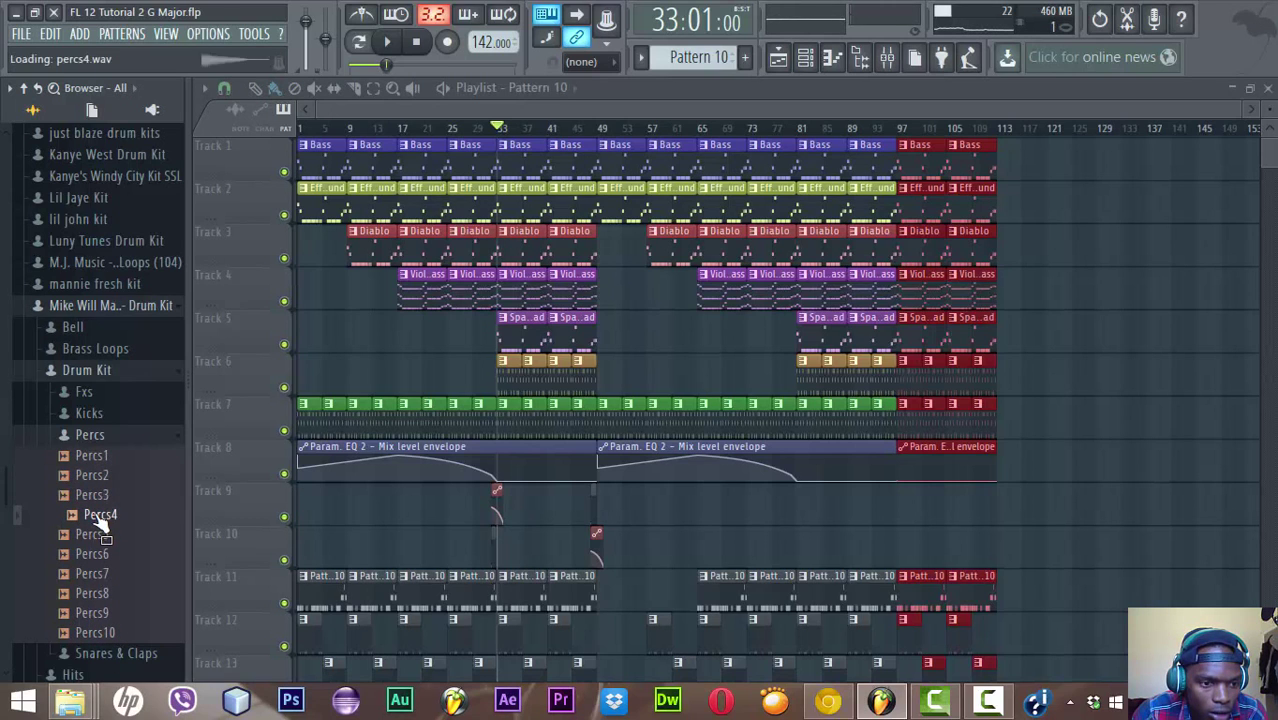
click(127, 444)
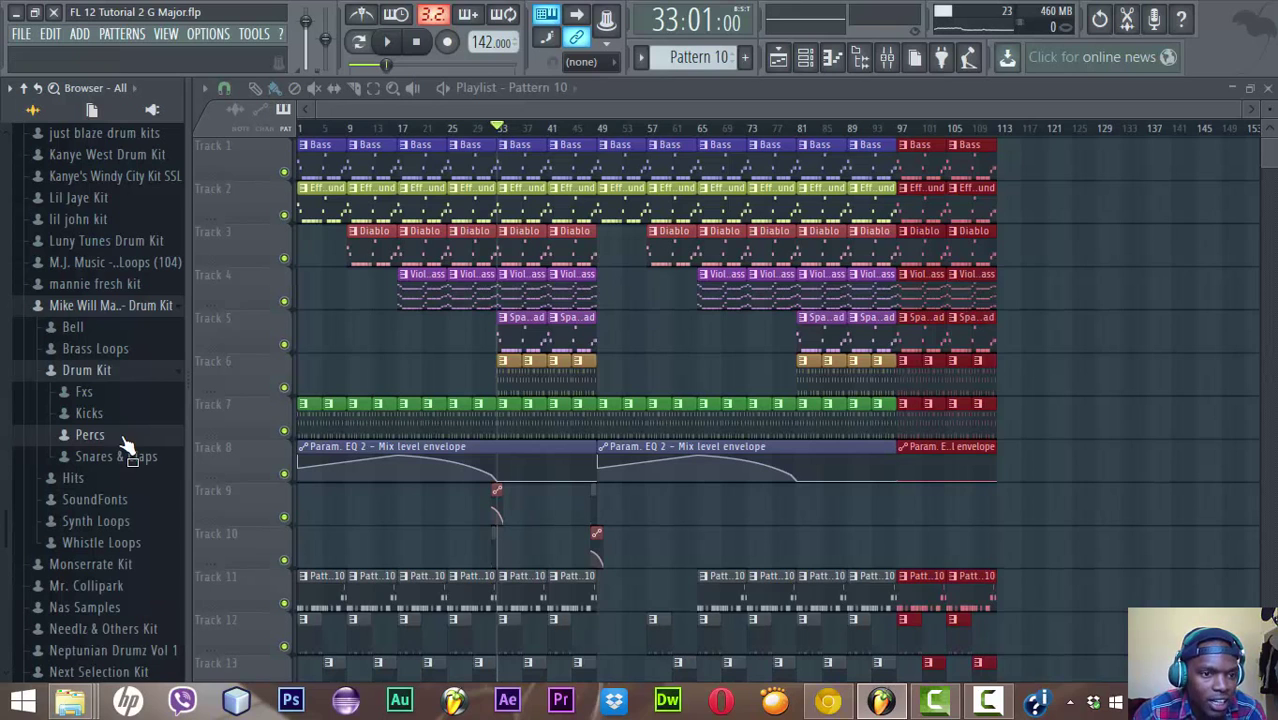
Collapse the Mike Will kit and audition TML Kick 1 to TML Kick 4 and TML Lil Pop 1 in the Timberland folder
click(114, 308)
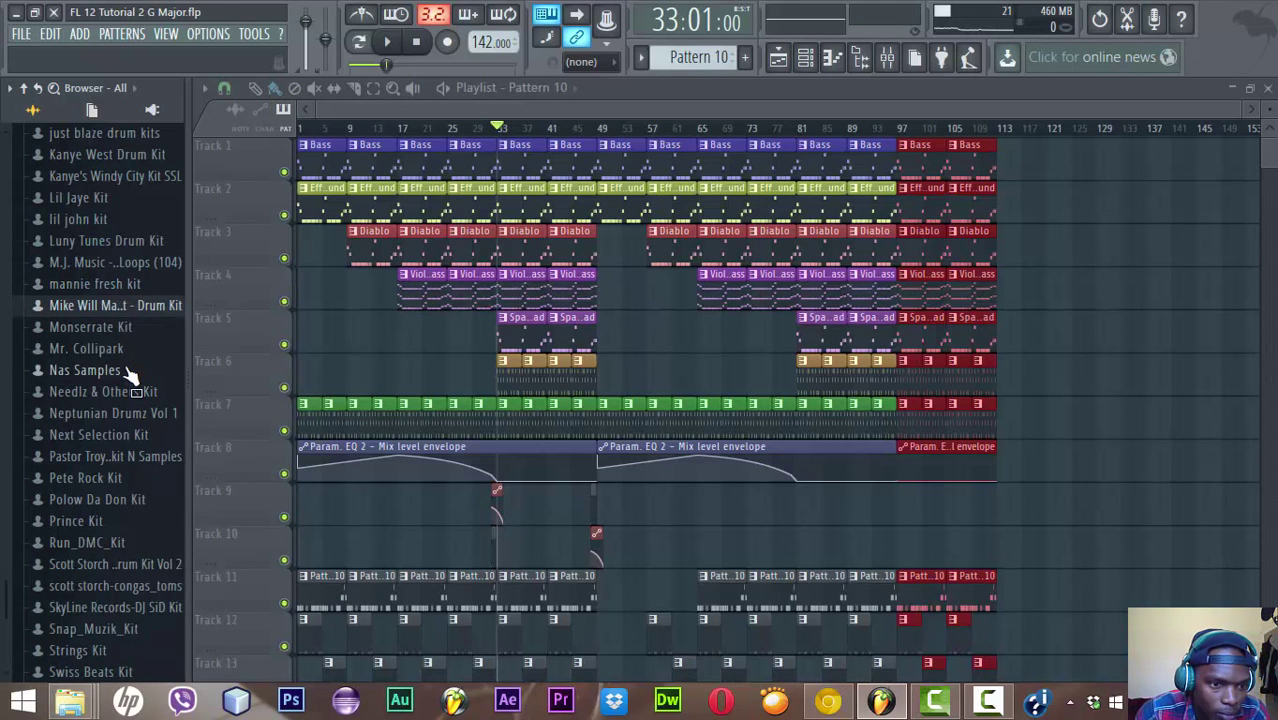
scroll(128, 371, down, 5)
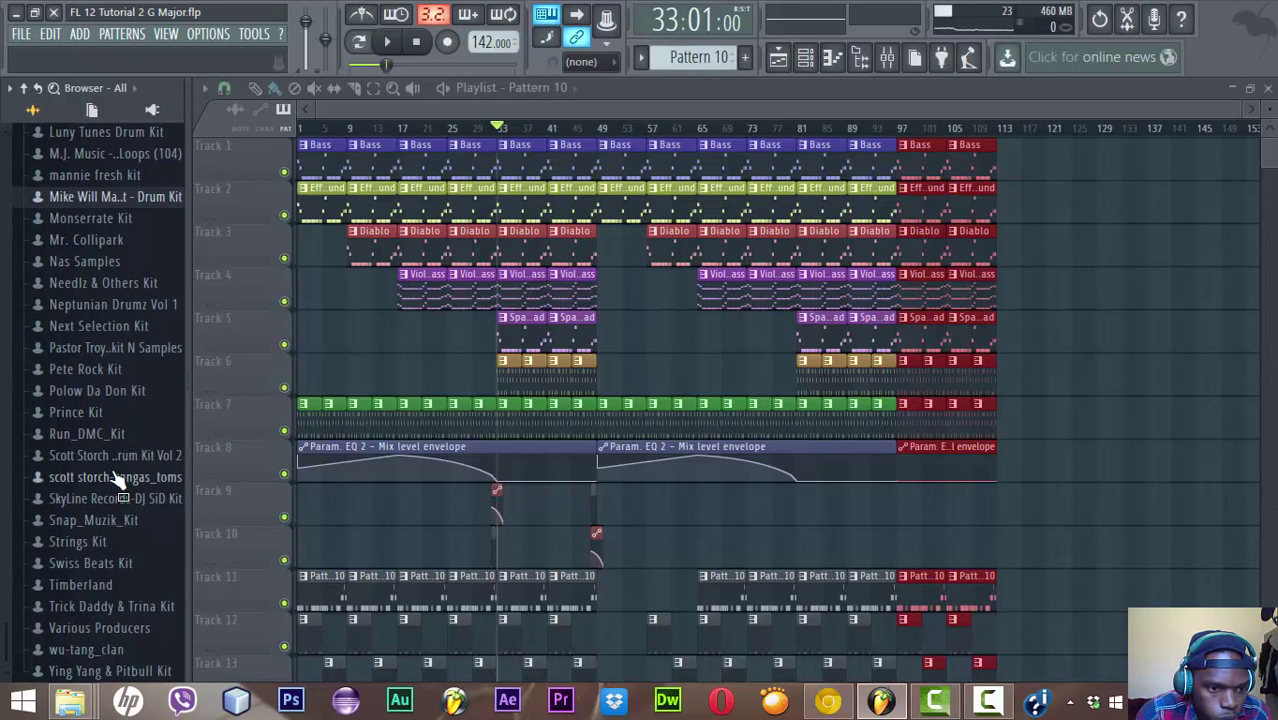
click(90, 584)
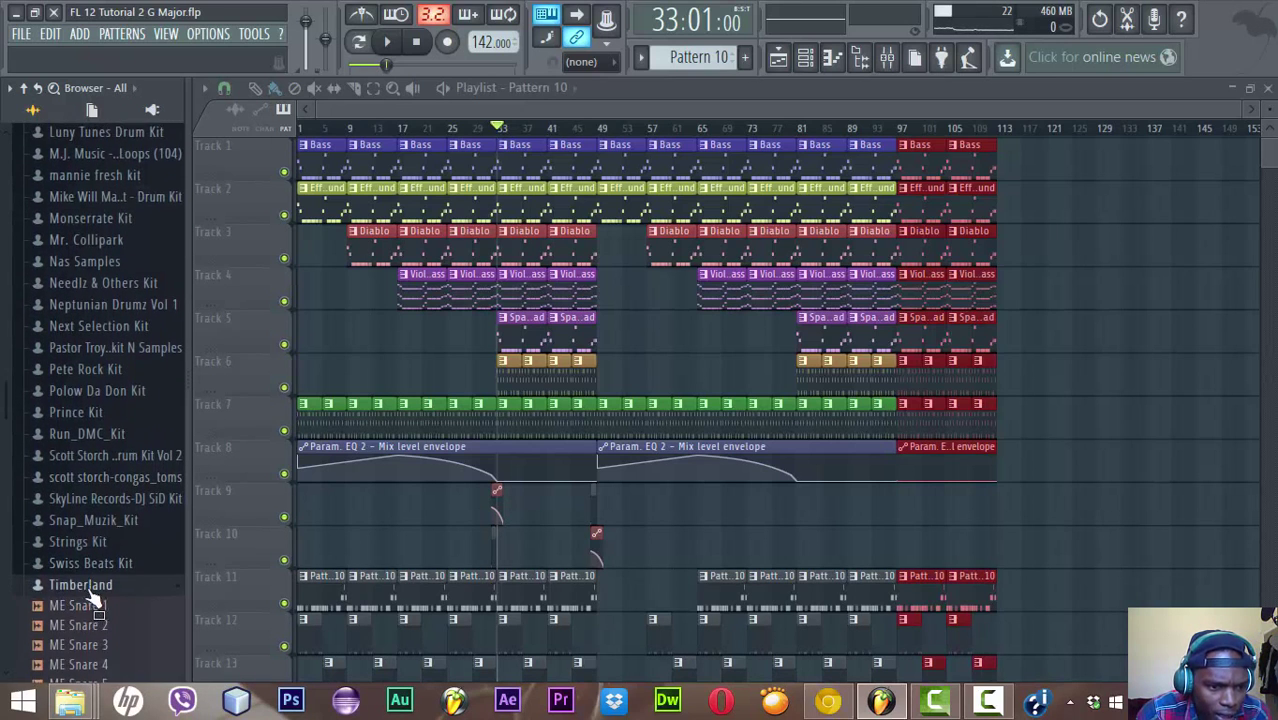
scroll(114, 587, down, 6)
scroll(126, 523, down, 2)
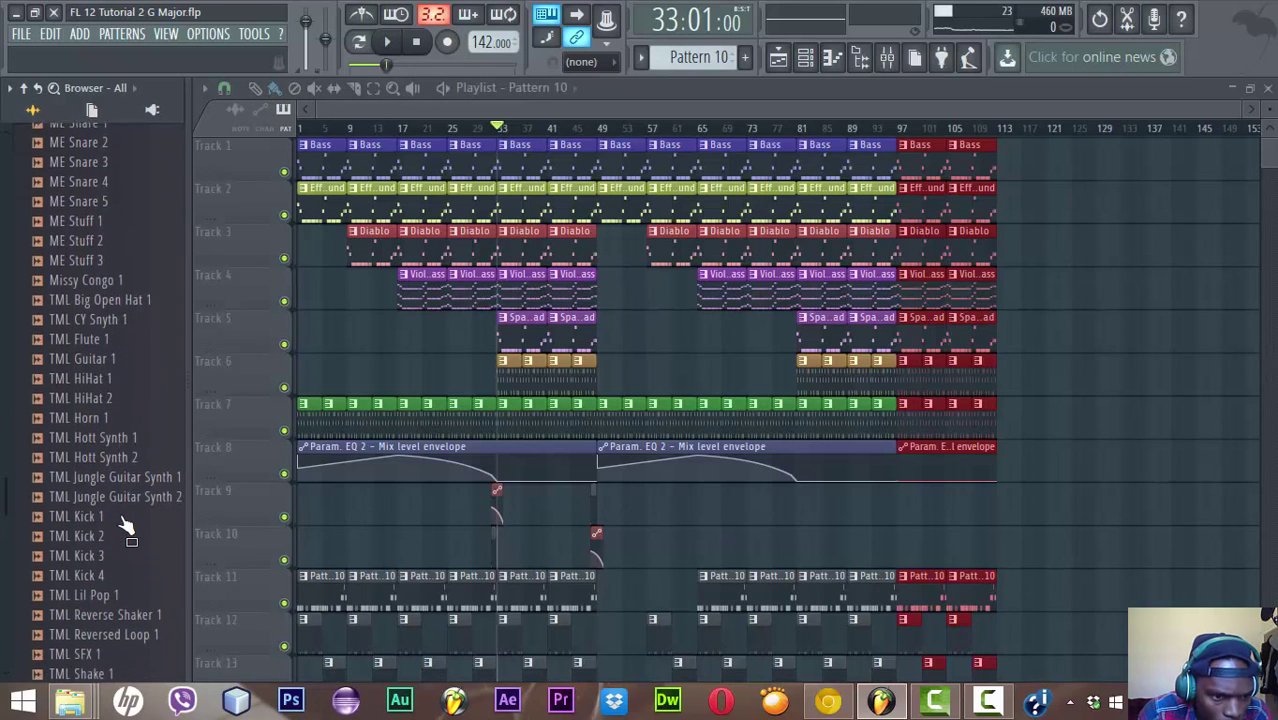
scroll(126, 523, down, 1)
click(88, 460)
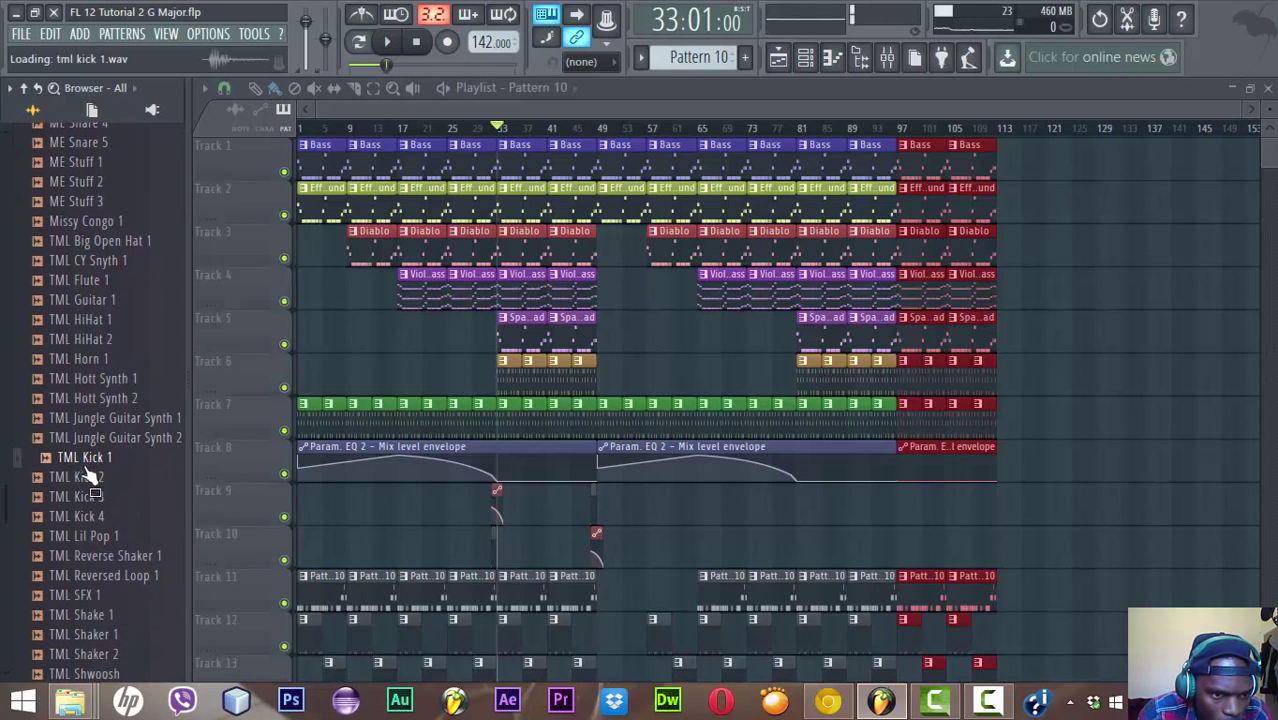
click(86, 478)
click(84, 498)
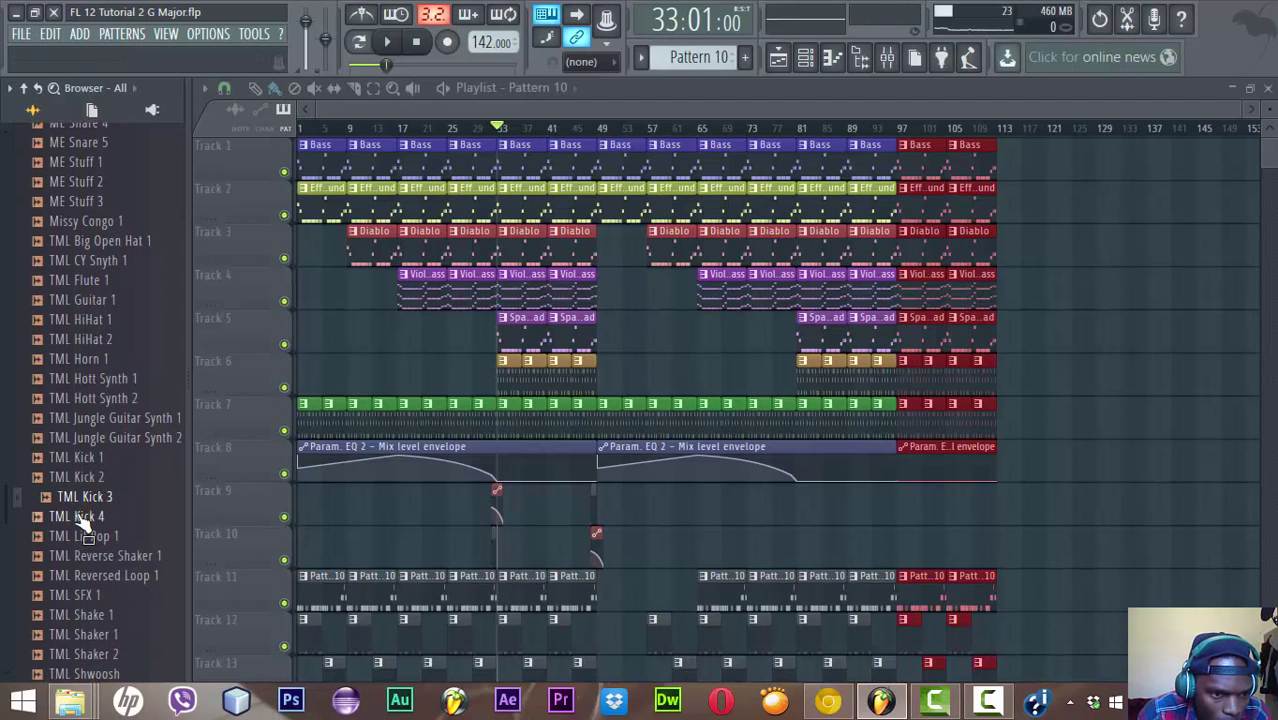
click(84, 516)
click(88, 537)
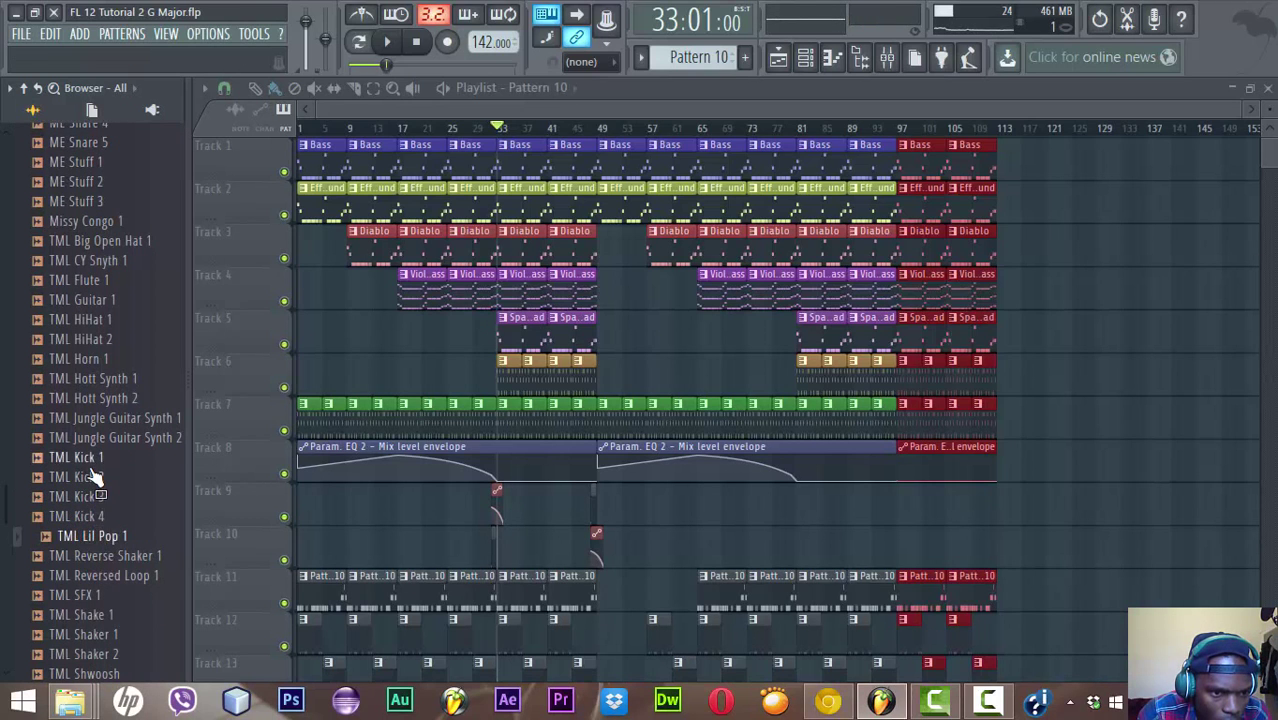
Audition the TML kick samples back up to TML Kick 1, and collapse the Timberland folder
key(Up)
key(Up)
key(Up)
key(Up)
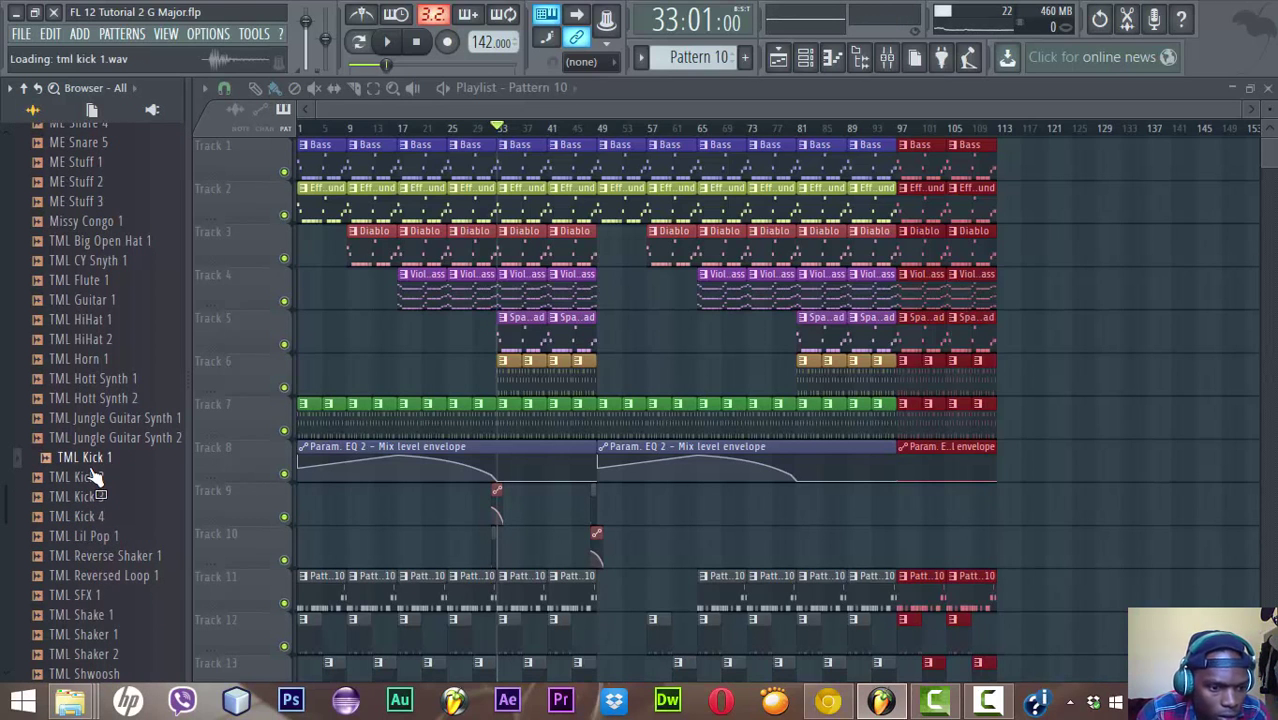
key(Left)
key(Left)
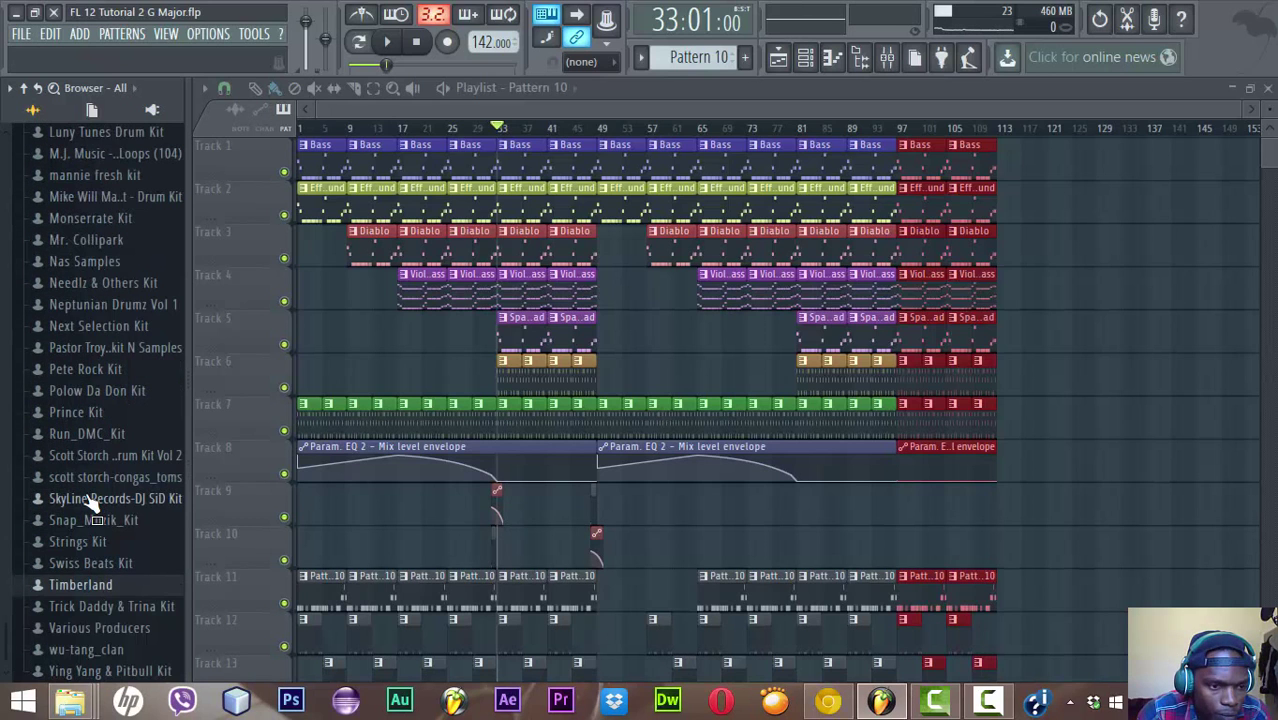
Load the Ac_K sample from the 9th Wonder Kit's Kicks folder as a new channel directly below CTS_Kick1
scroll(90, 505, up, 8)
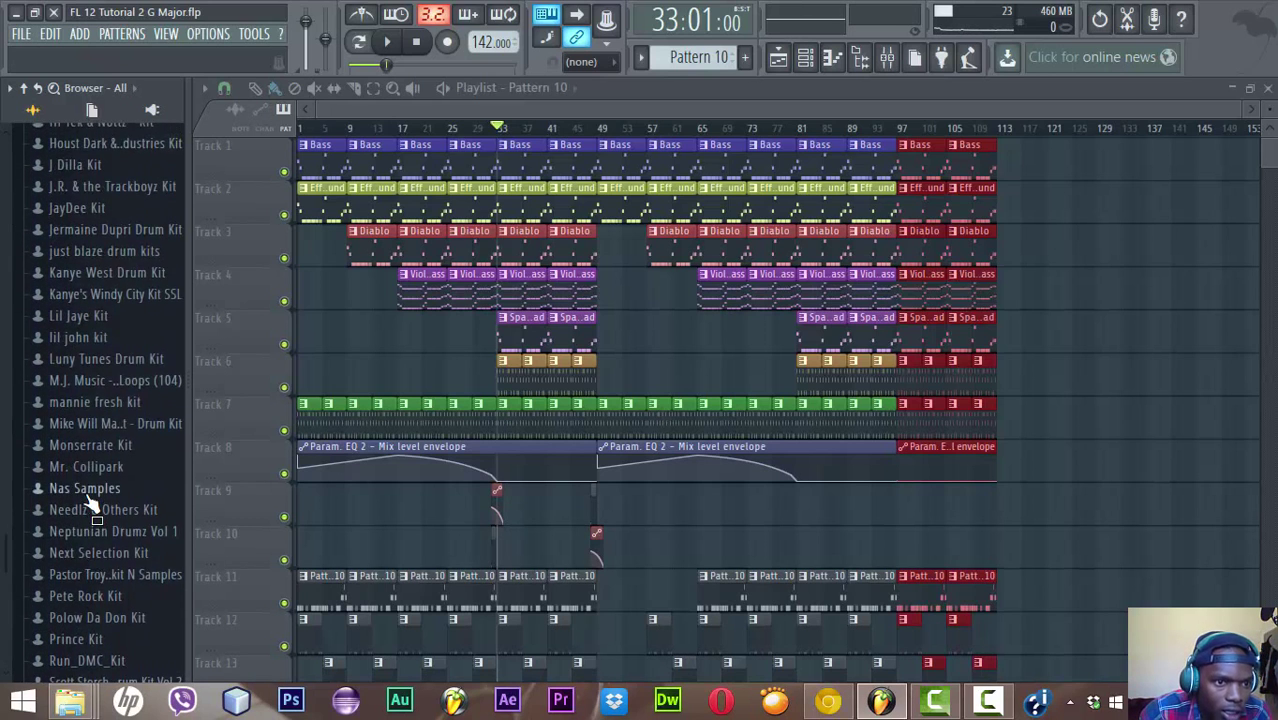
scroll(90, 505, up, 7)
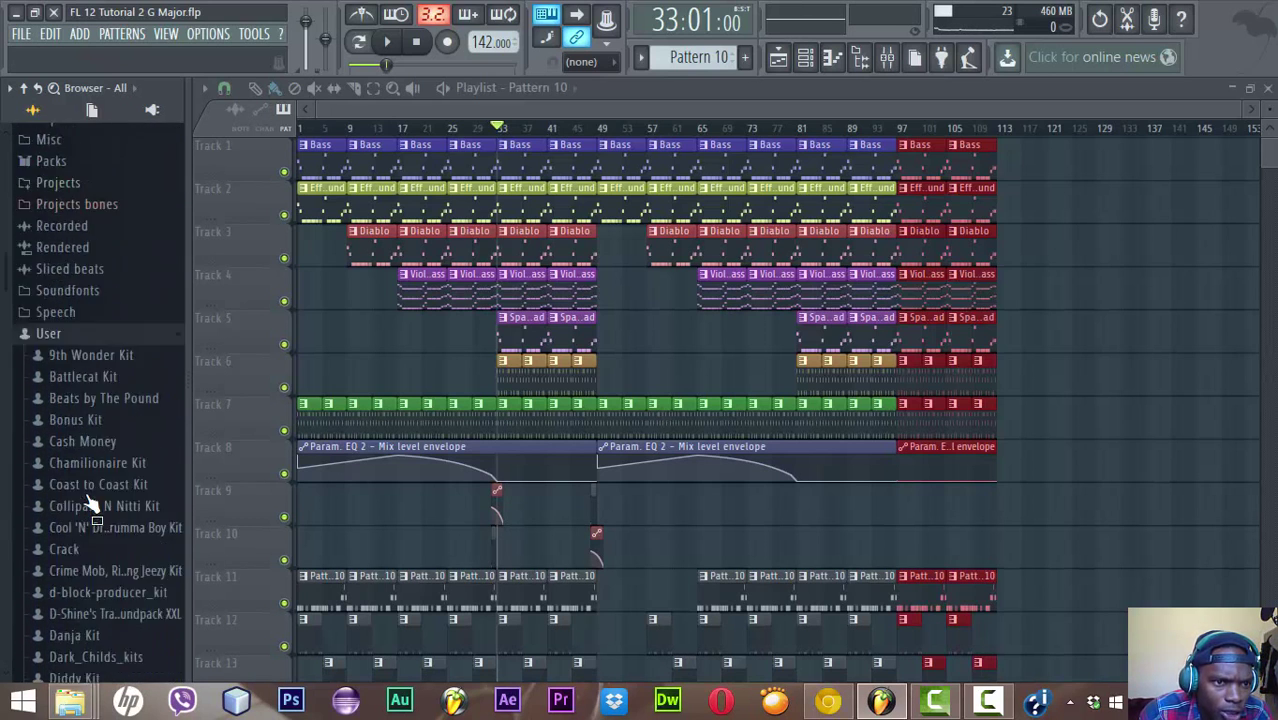
click(117, 400)
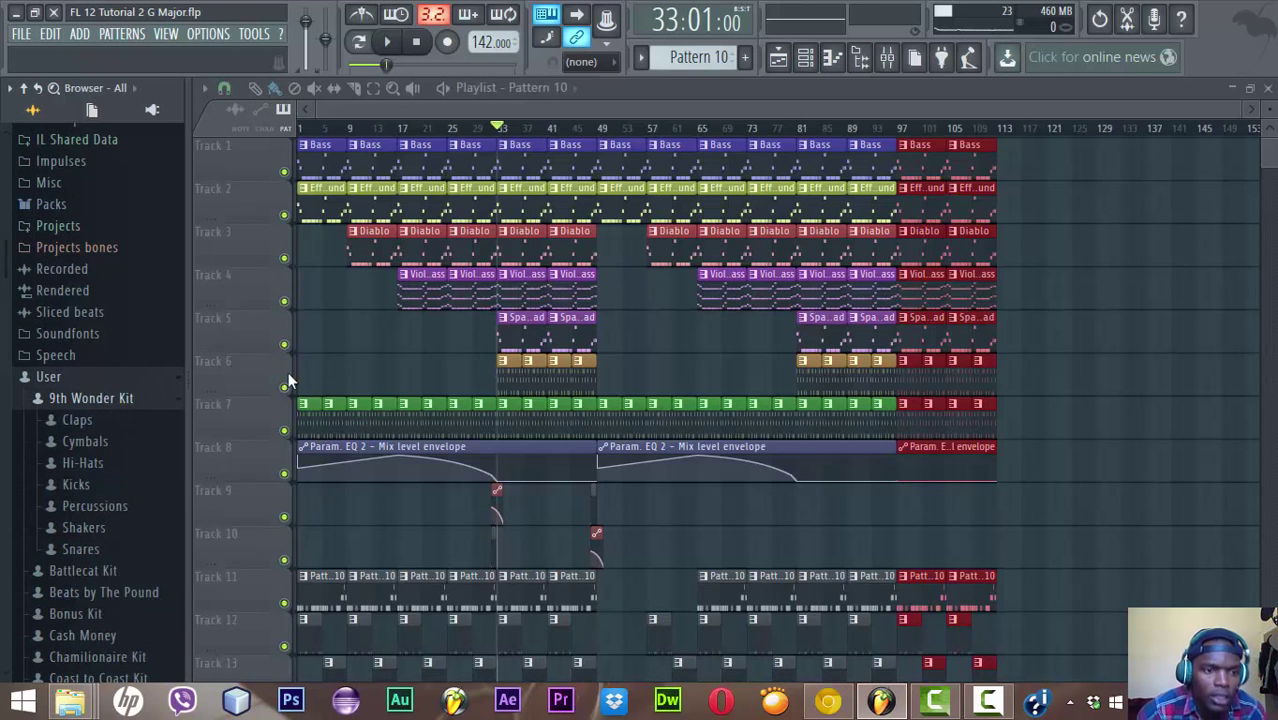
click(75, 485)
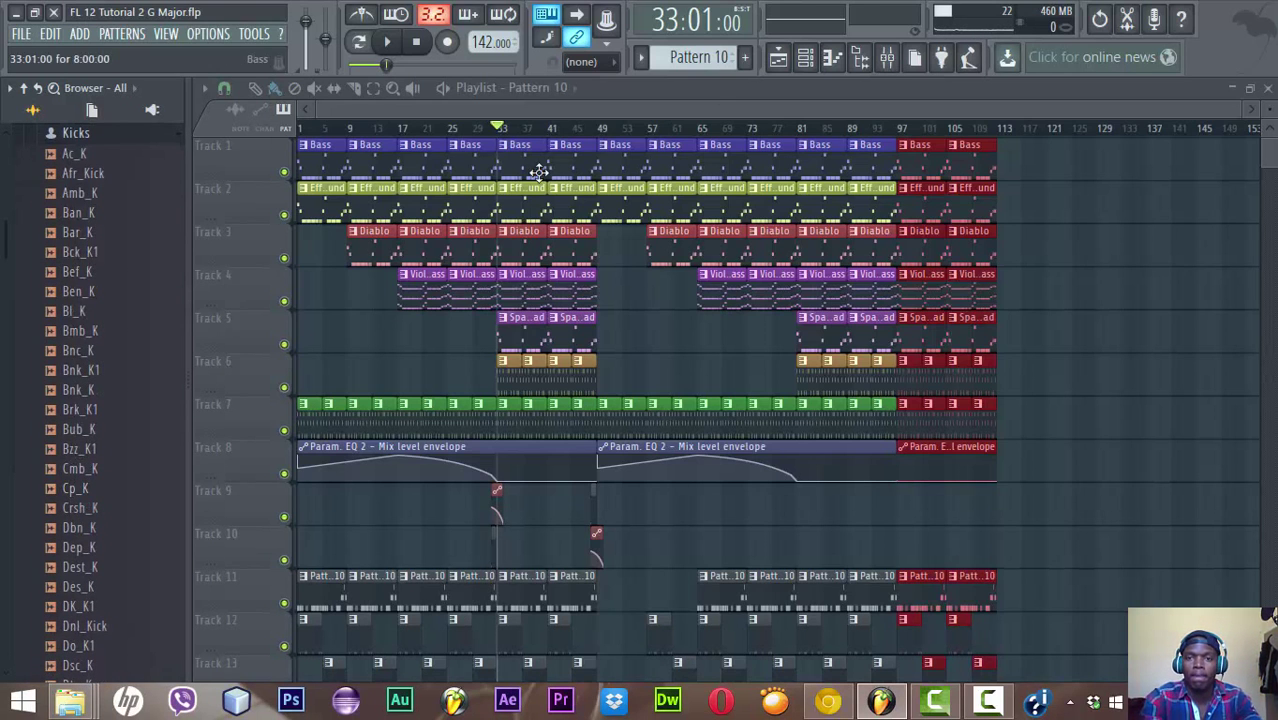
click(805, 57)
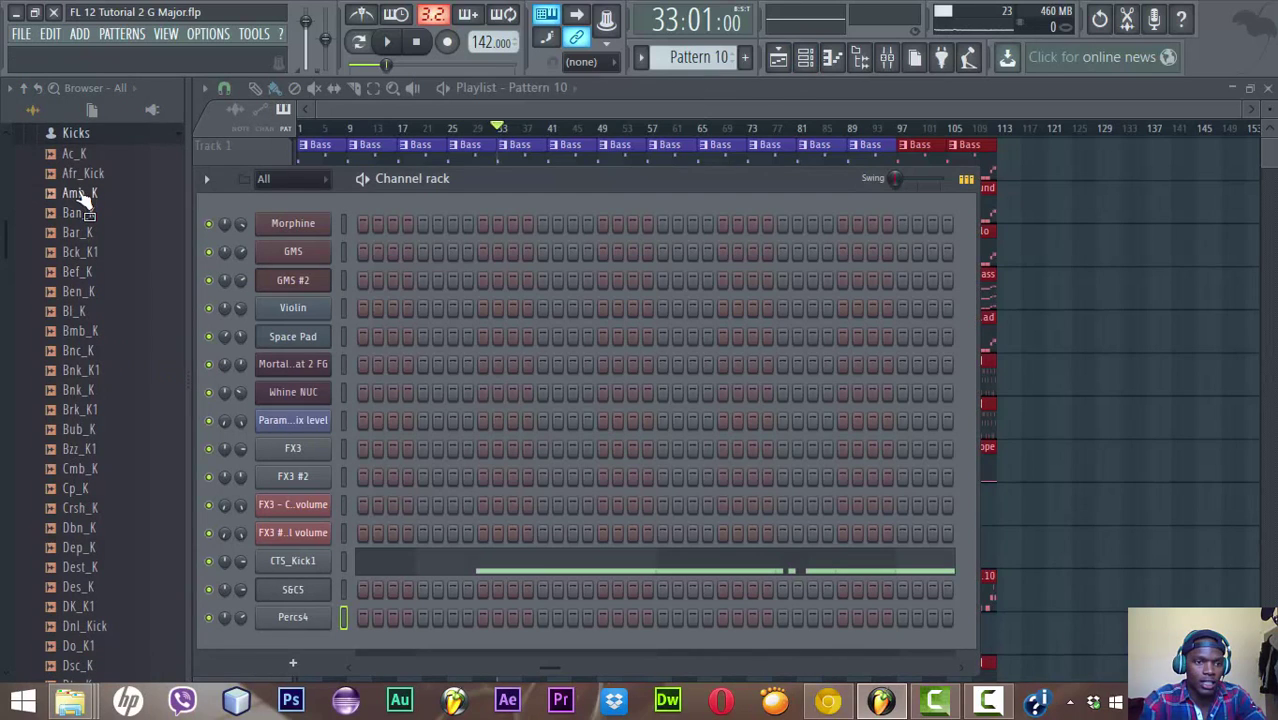
click(84, 158)
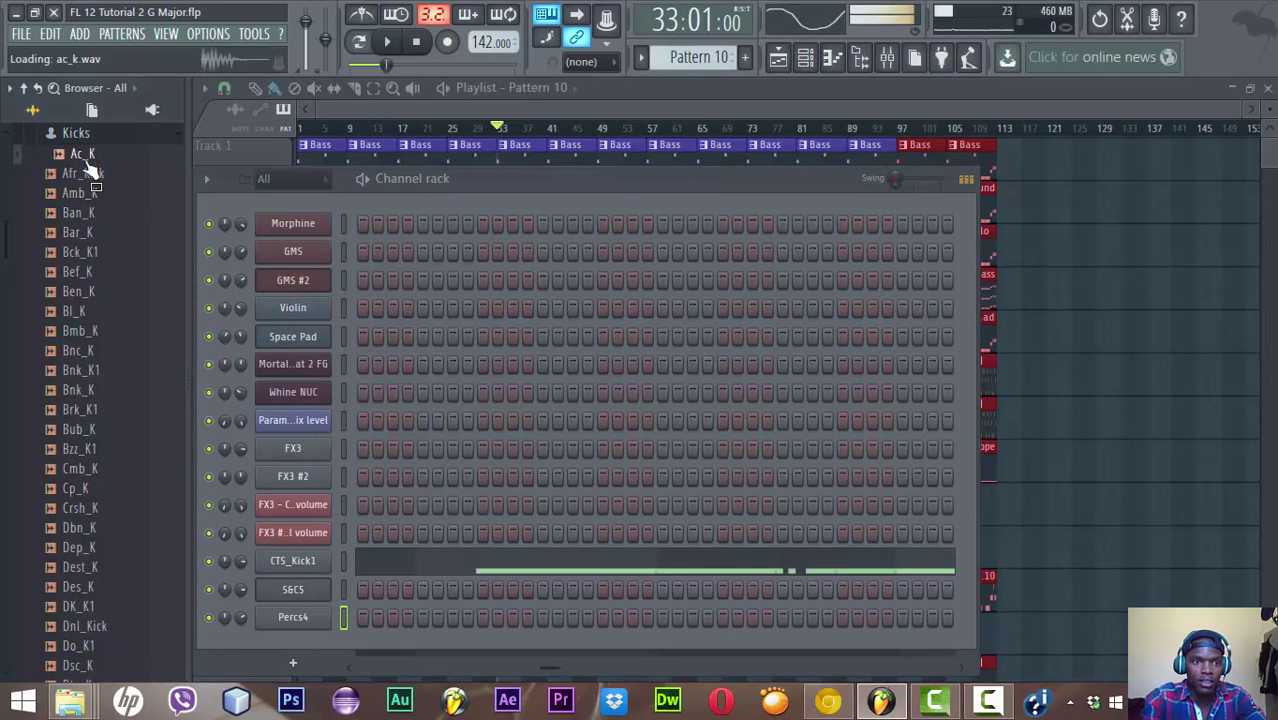
drag(86, 163, 290, 580)
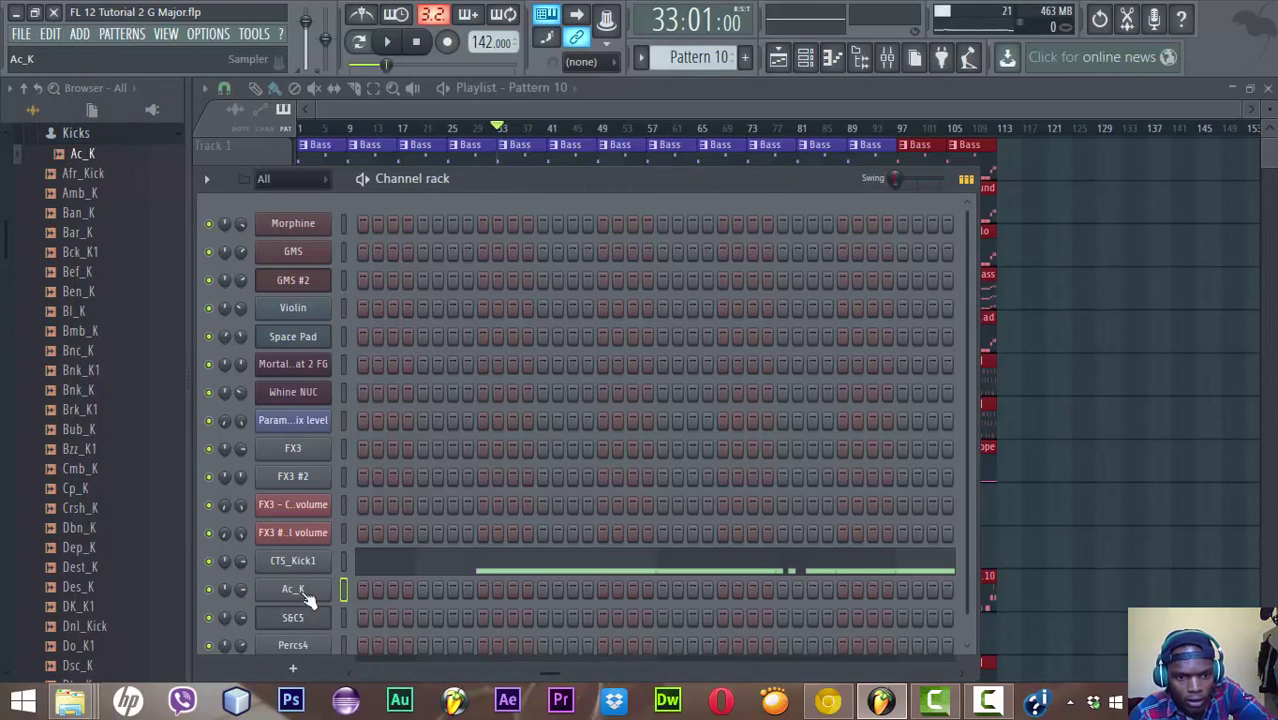
Check the S&C5 channel's mixer routing, route Percs4 to mixer track 12, and review the Ac_K channel's settings
click(318, 647)
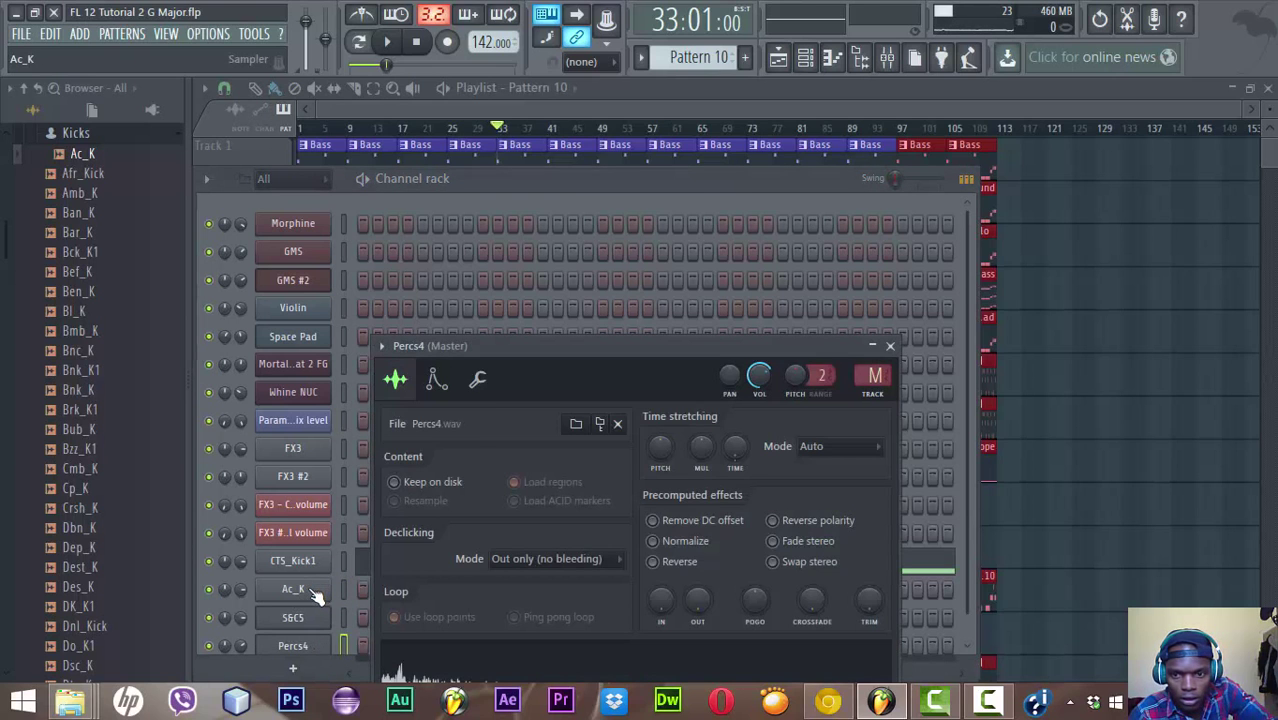
click(313, 593)
click(313, 650)
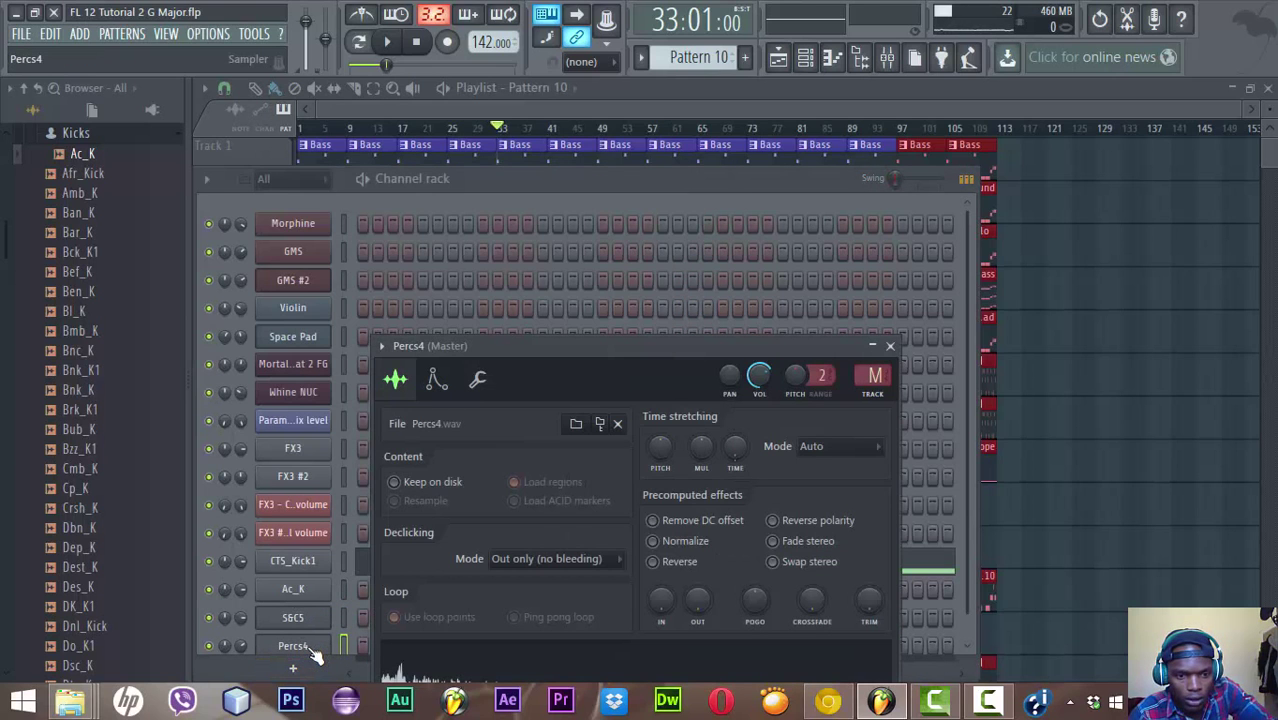
scroll(314, 655, down, 1)
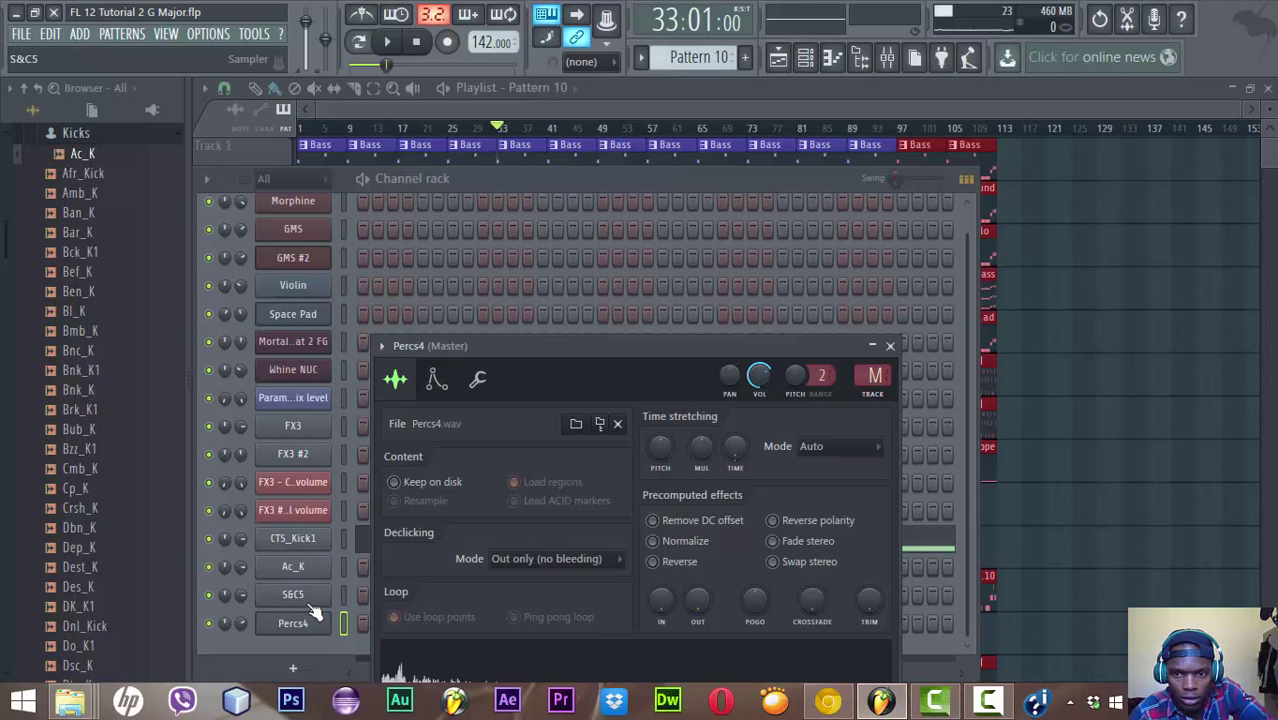
click(311, 600)
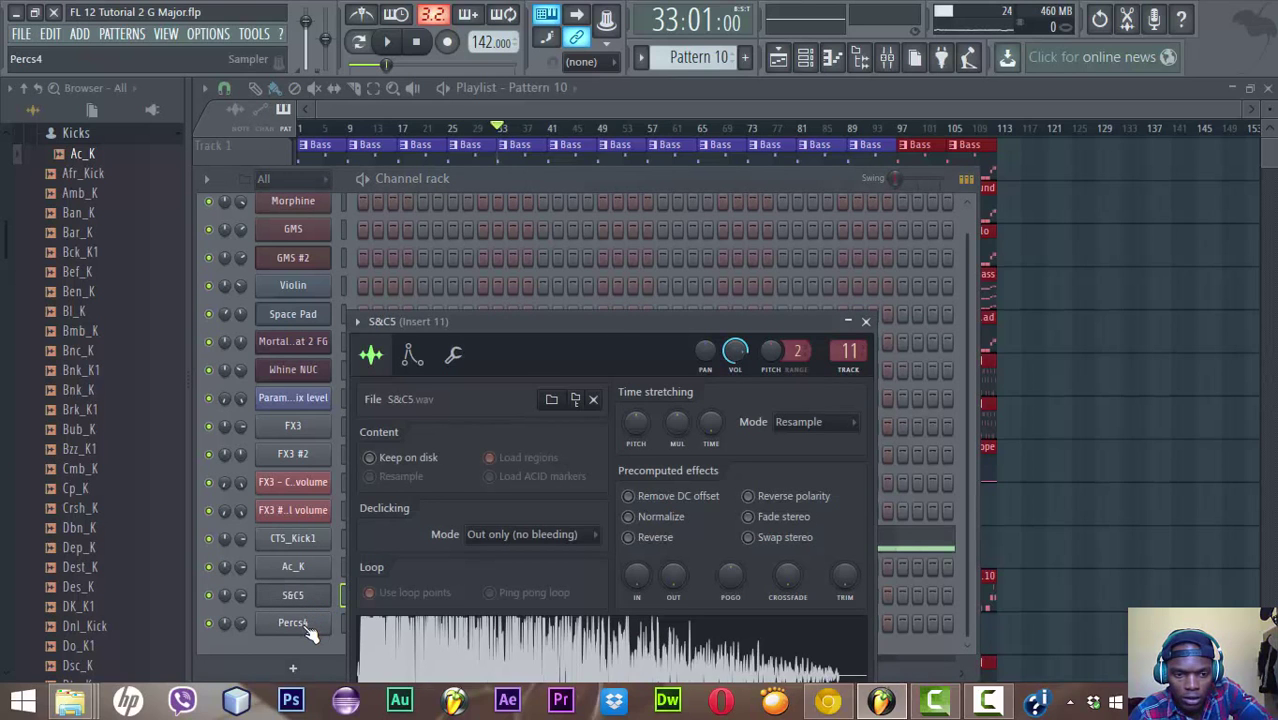
click(293, 623)
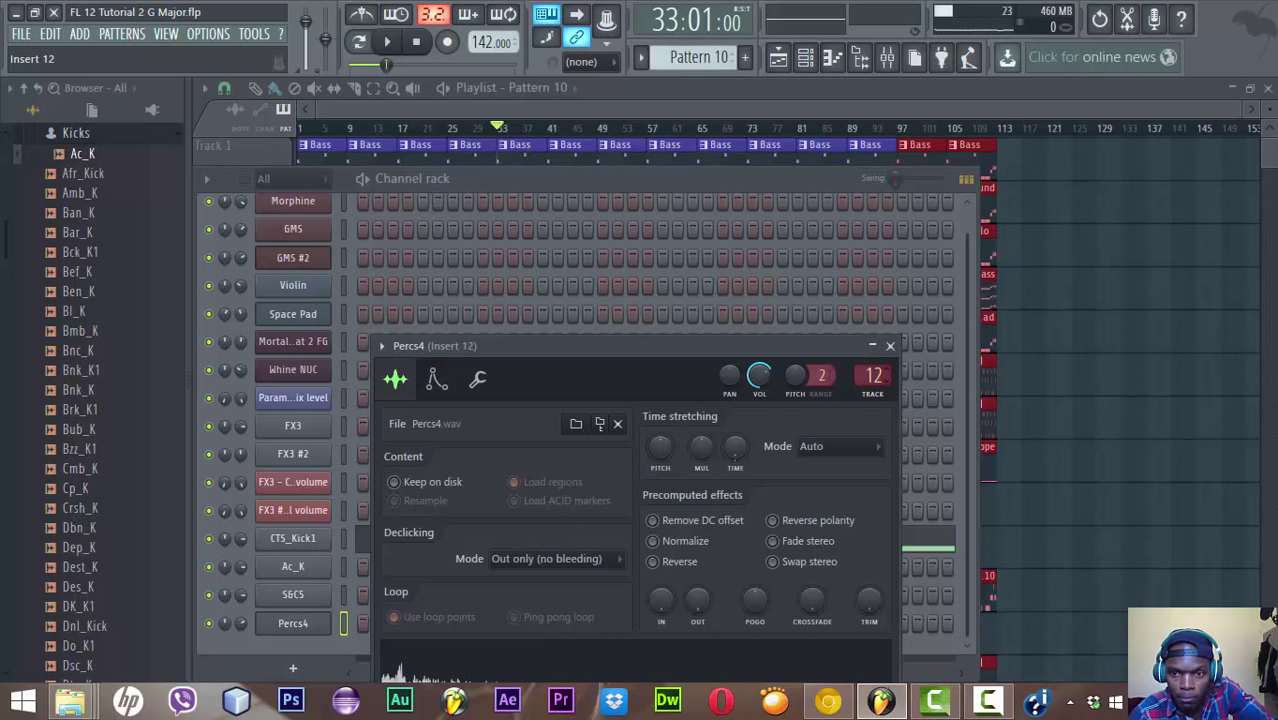
click(293, 566)
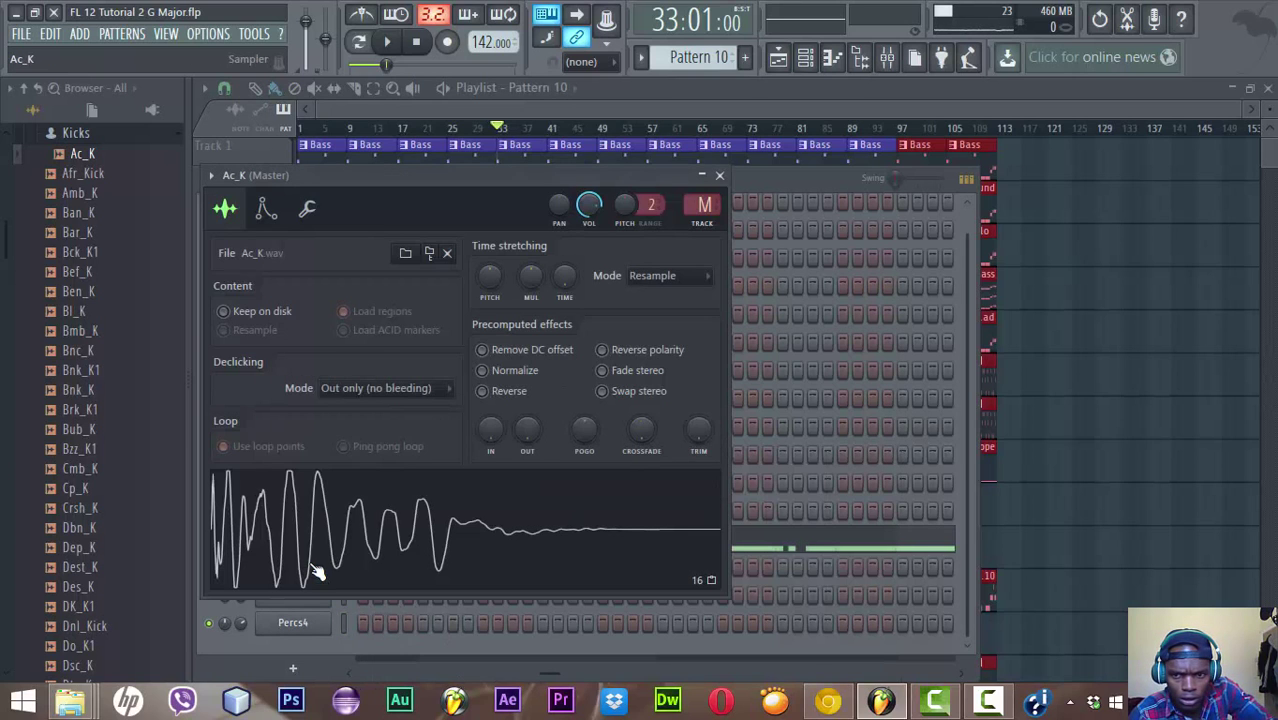
click(770, 188)
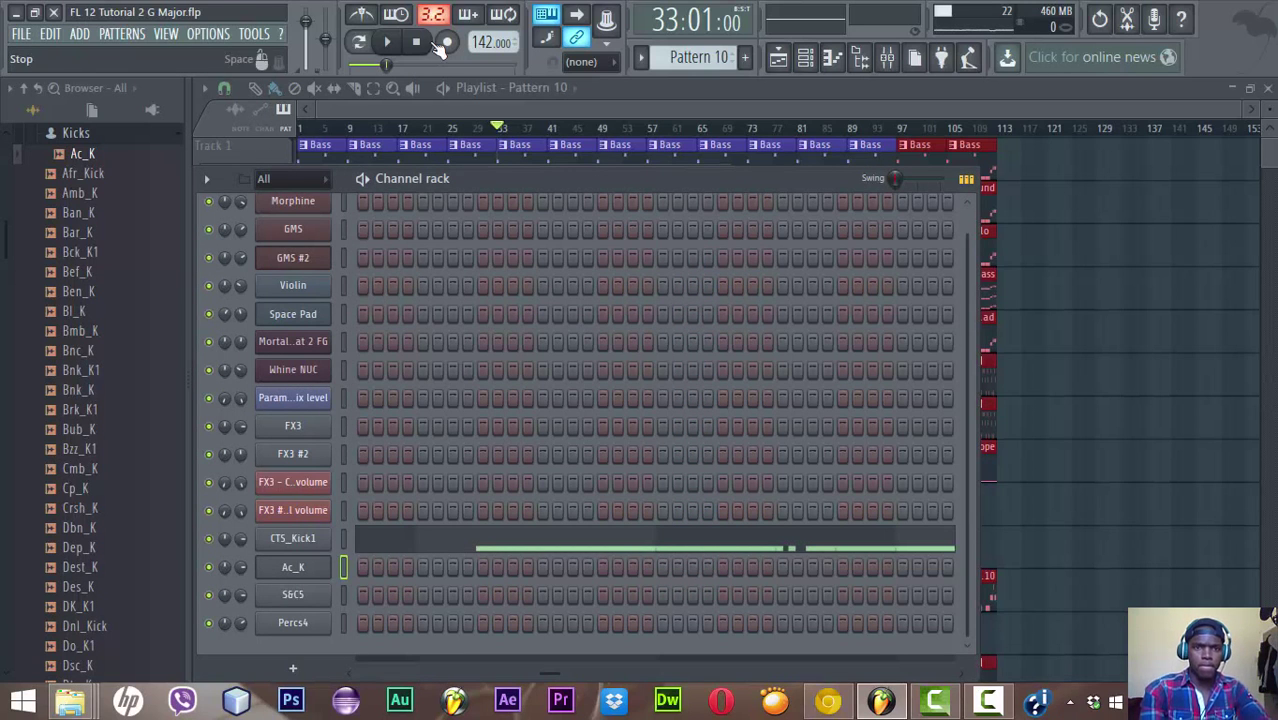
Switch playback to pattern mode and listen to Pattern 10 while examining the CTS_Kick1 notes in the piano roll
click(358, 41)
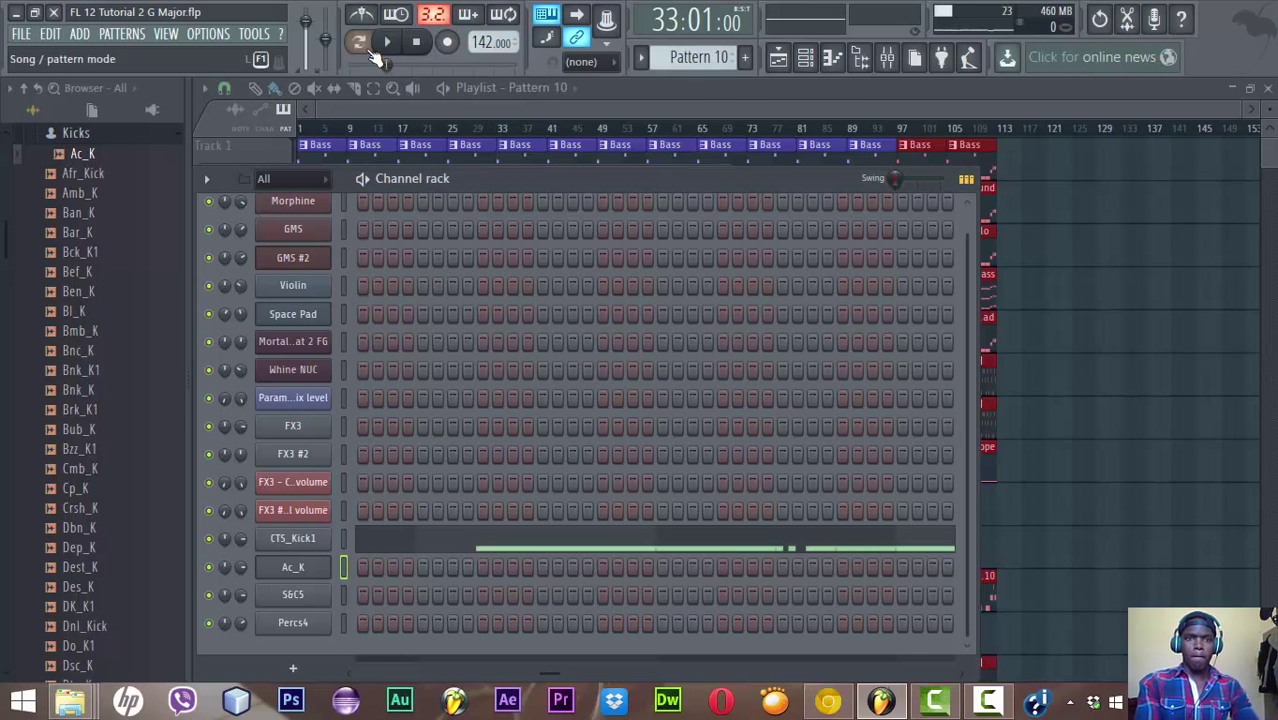
key(space)
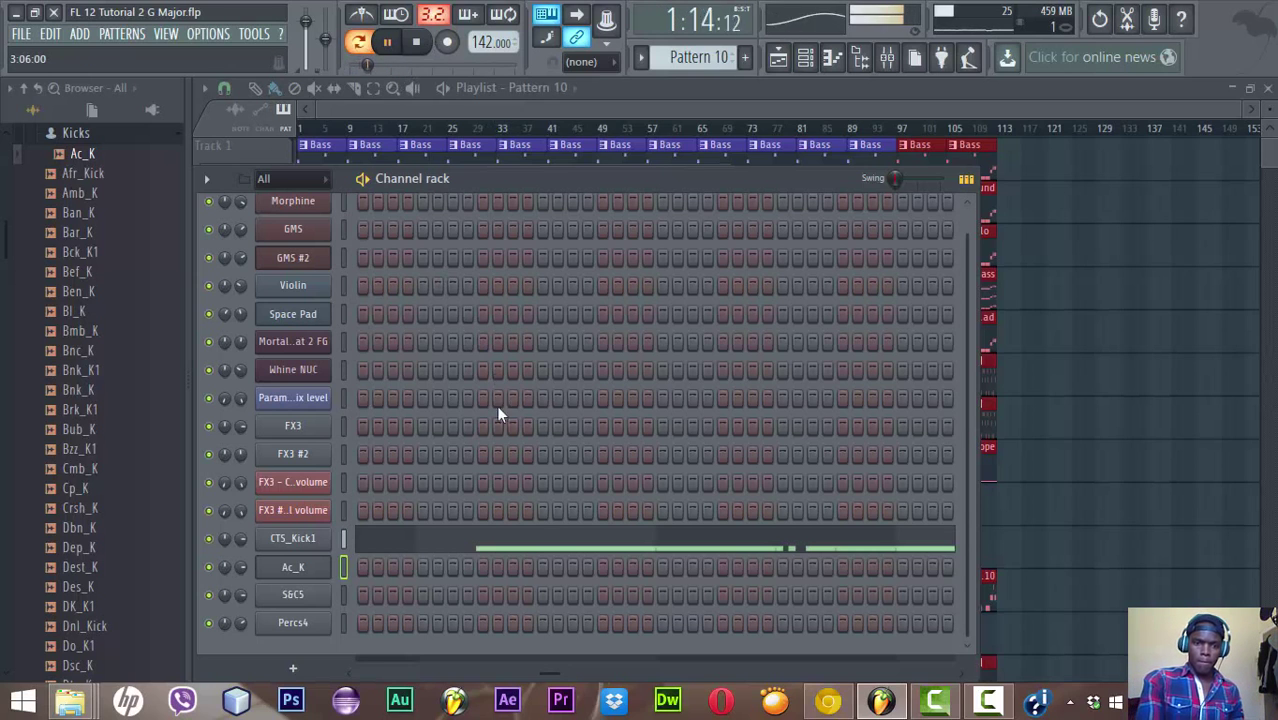
click(550, 548)
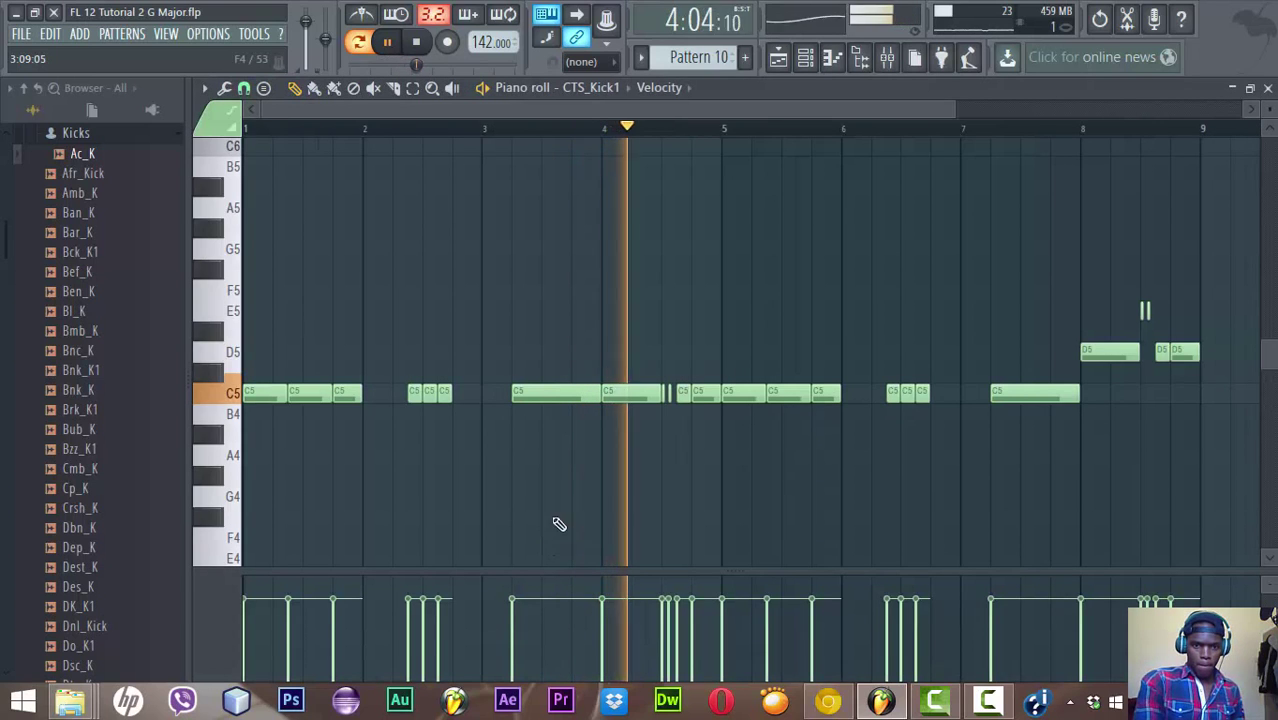
click(779, 58)
click(812, 59)
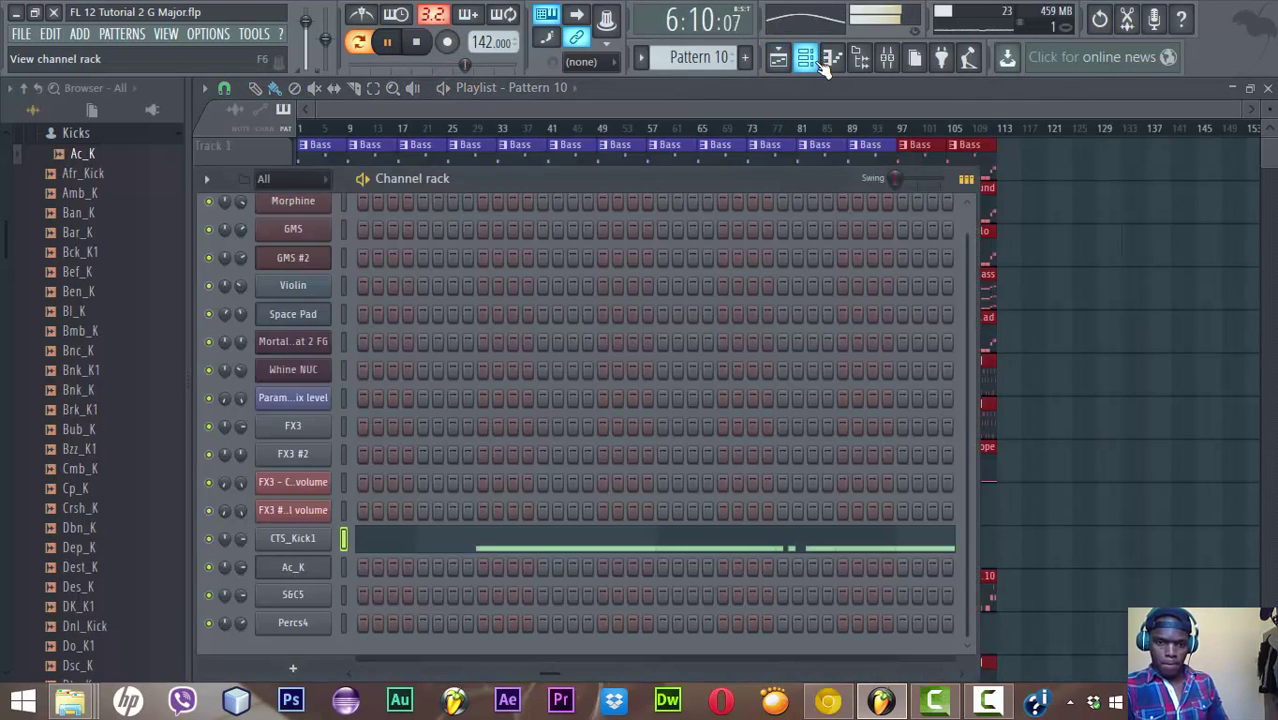
key(space)
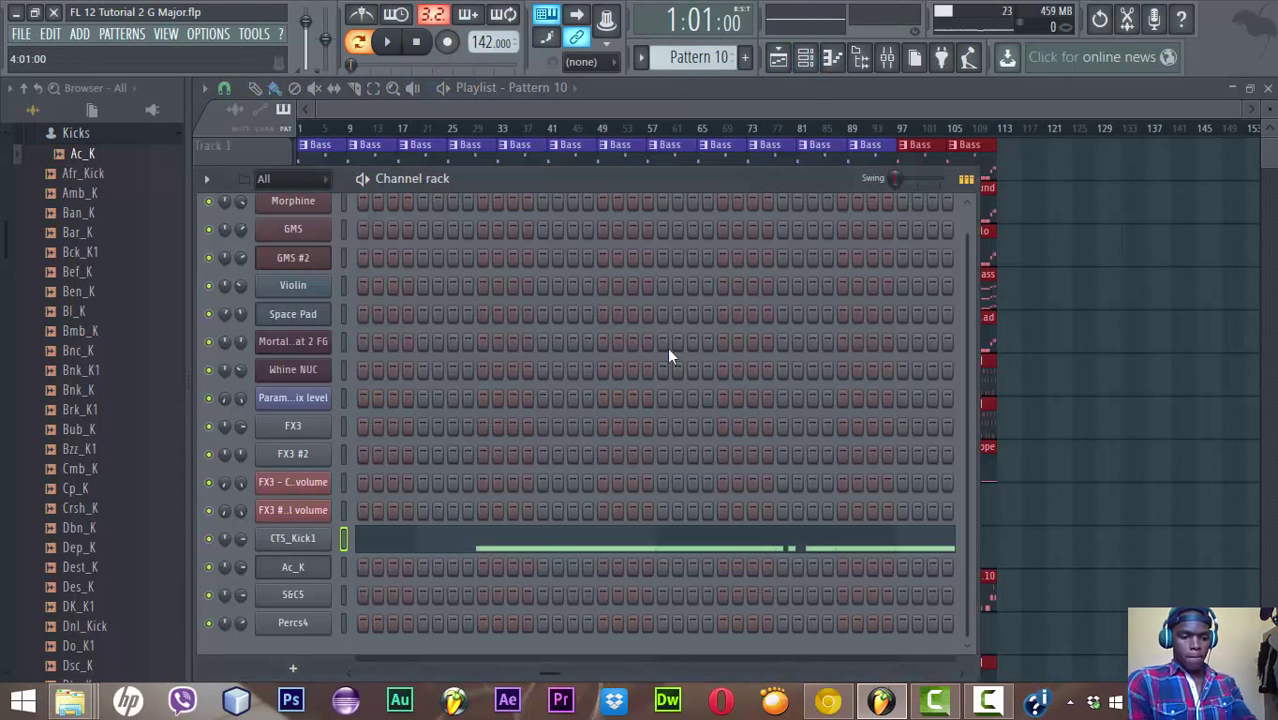
Rename Pattern 10 as 808 and give it a green colour
key(F2)
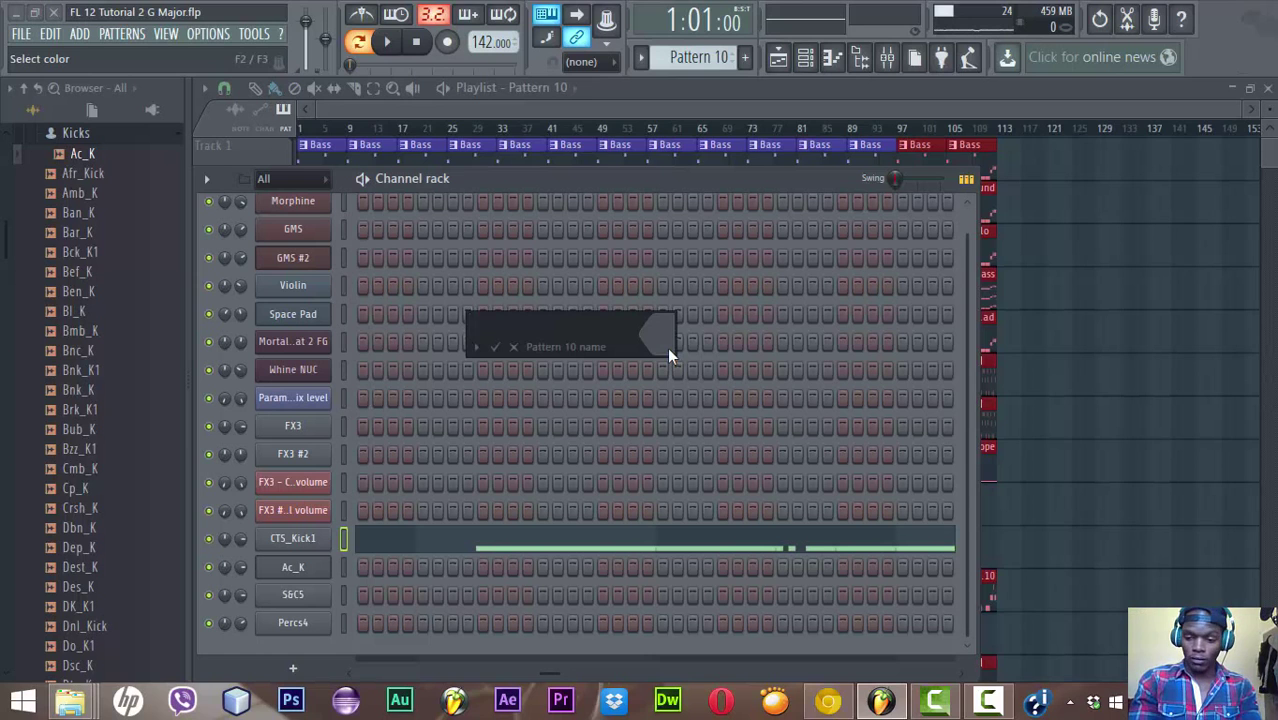
text(808)
click(667, 347)
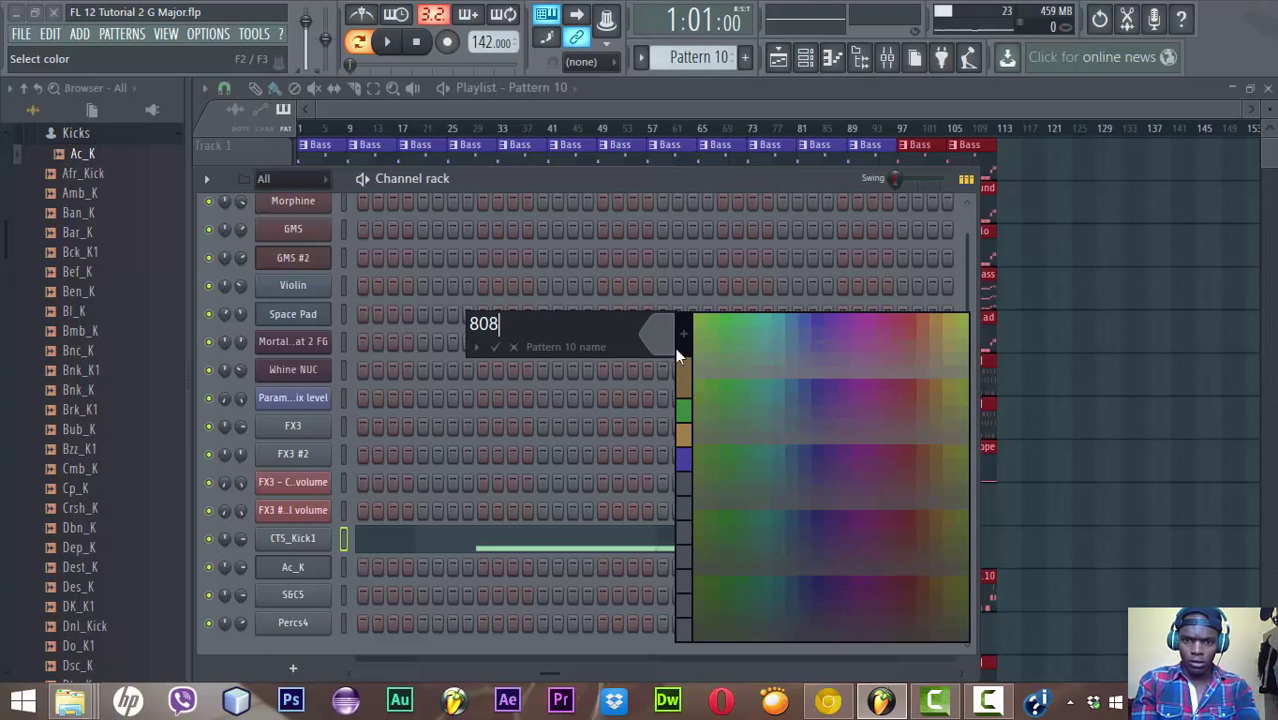
click(758, 323)
key(Return)
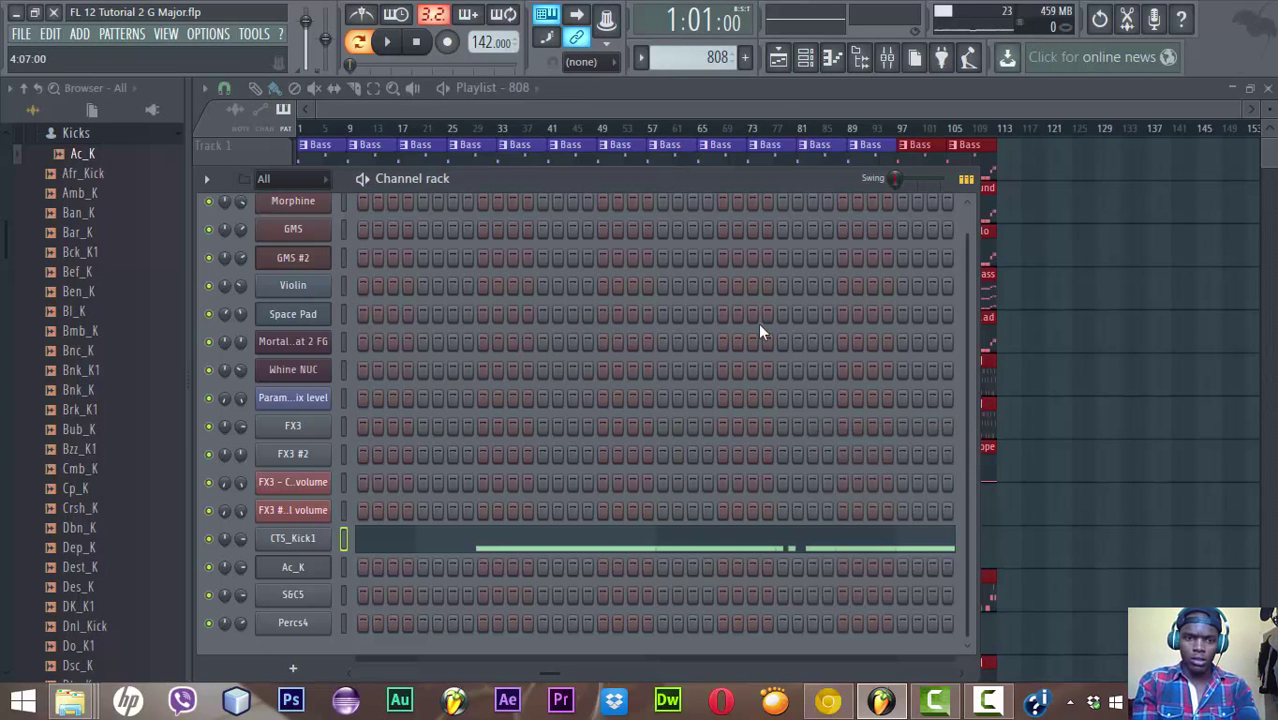
Copy the CTS_Kick1 notes from the 808 pattern and paste them into the Ac_K channel in the empty Pattern 14
right_click(311, 539)
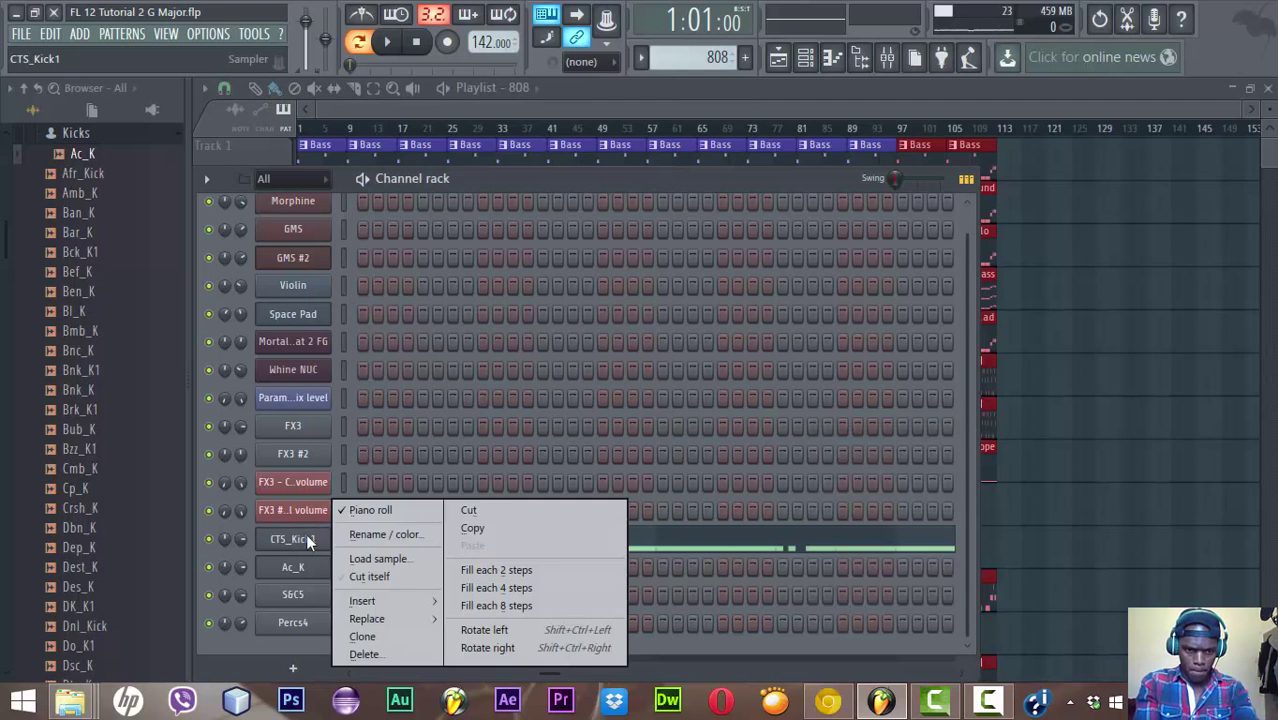
click(472, 530)
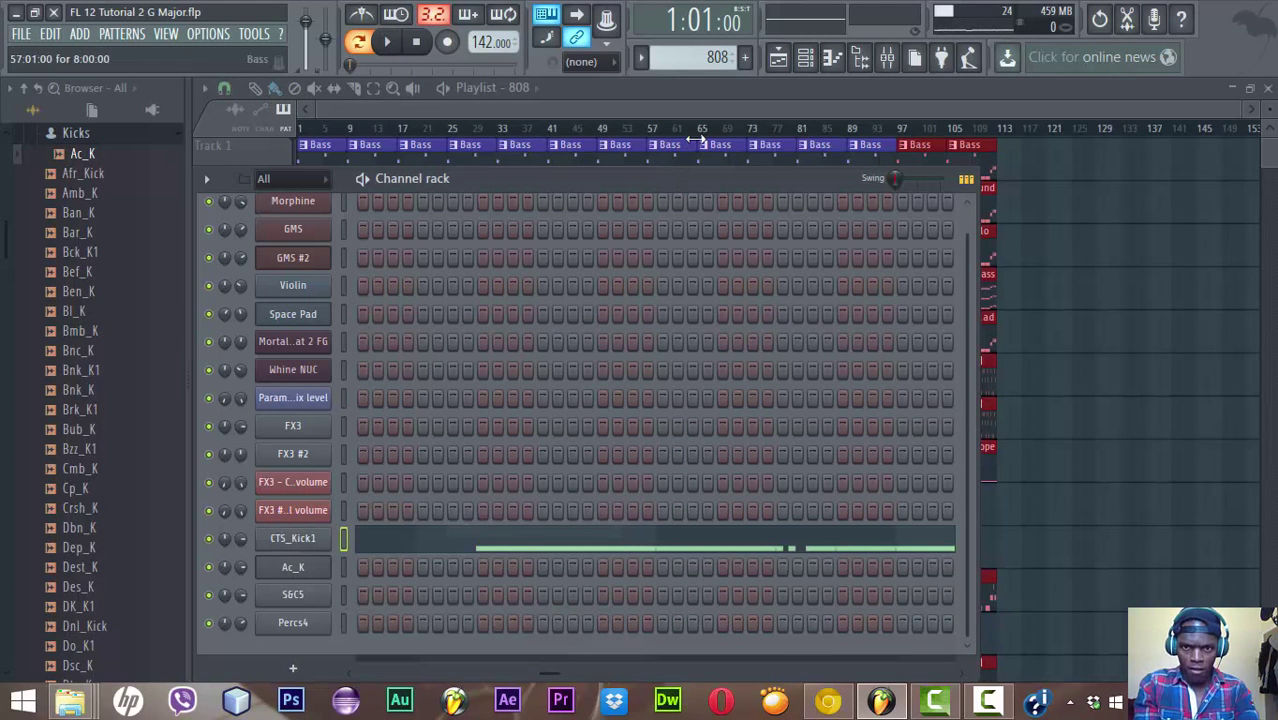
scroll(727, 60, down, 1)
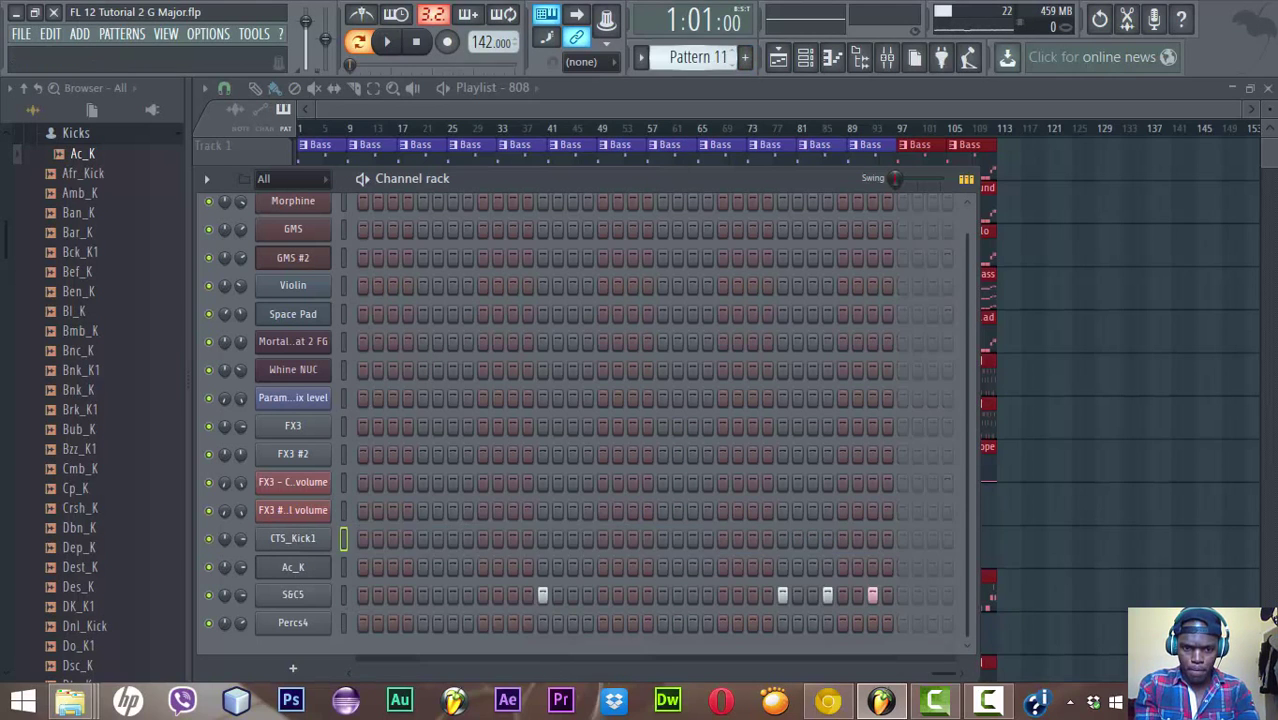
scroll(698, 57, down, 1)
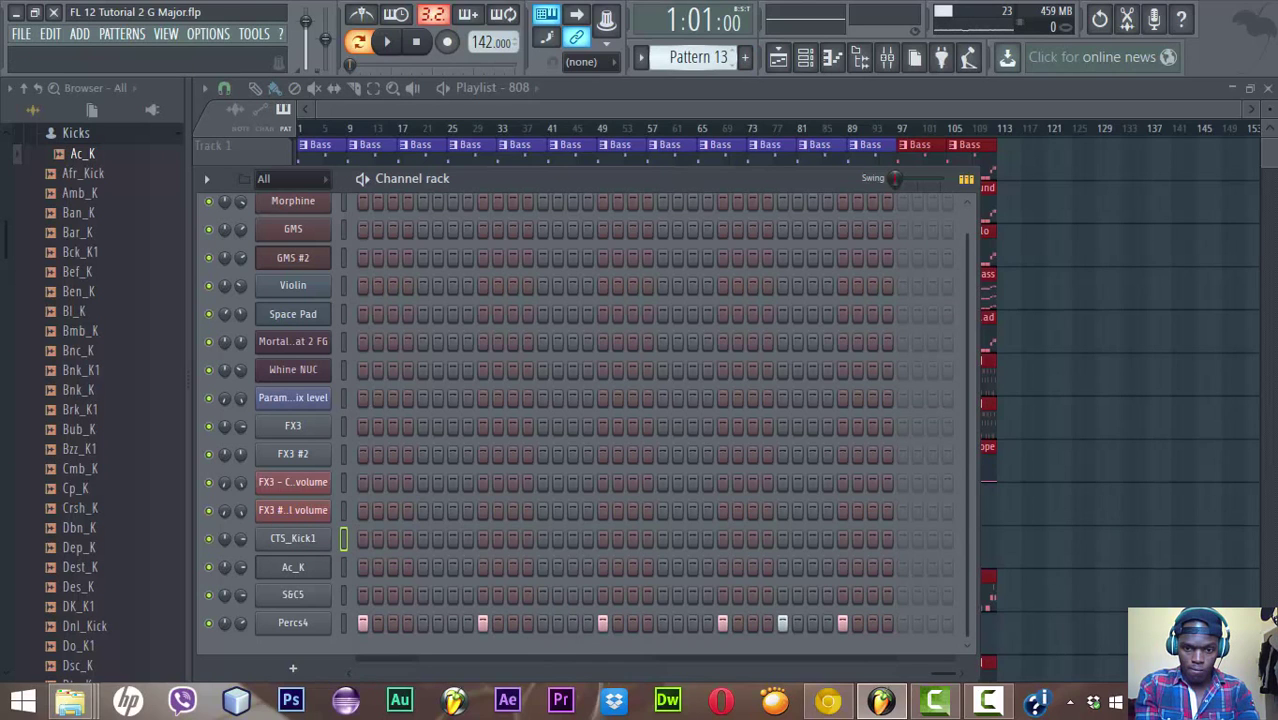
scroll(698, 57, down, 1)
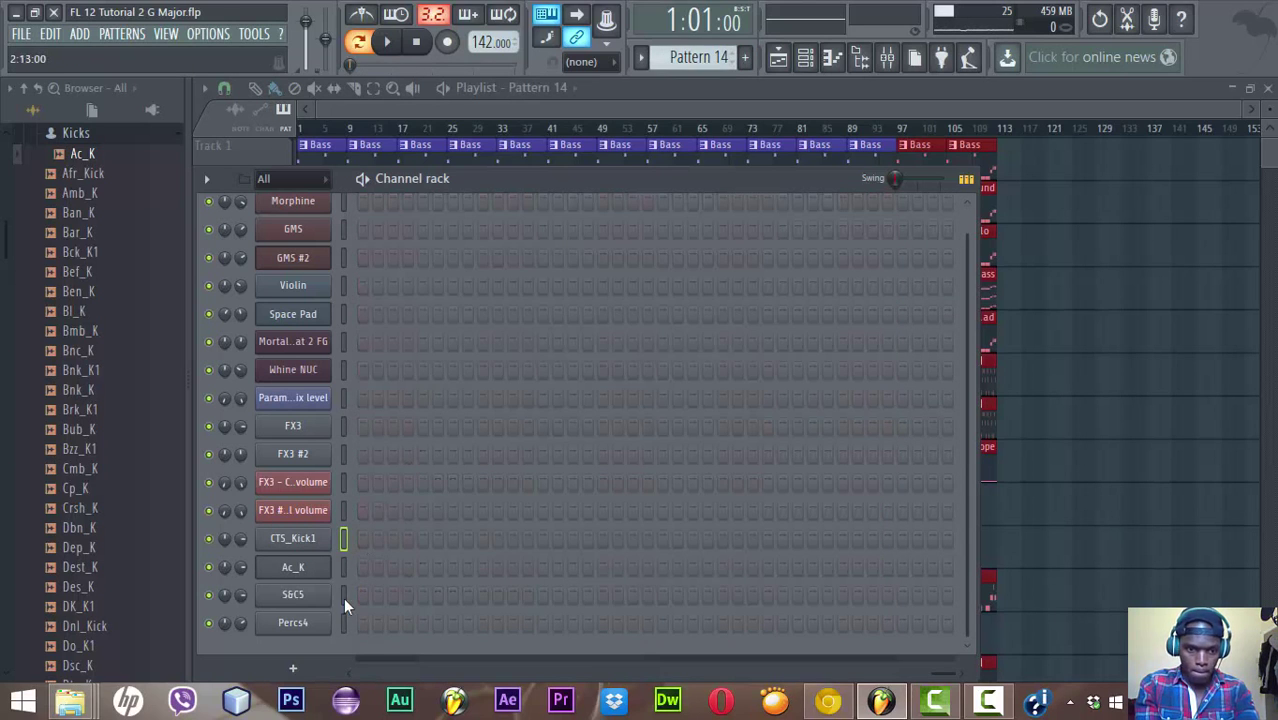
right_click(322, 575)
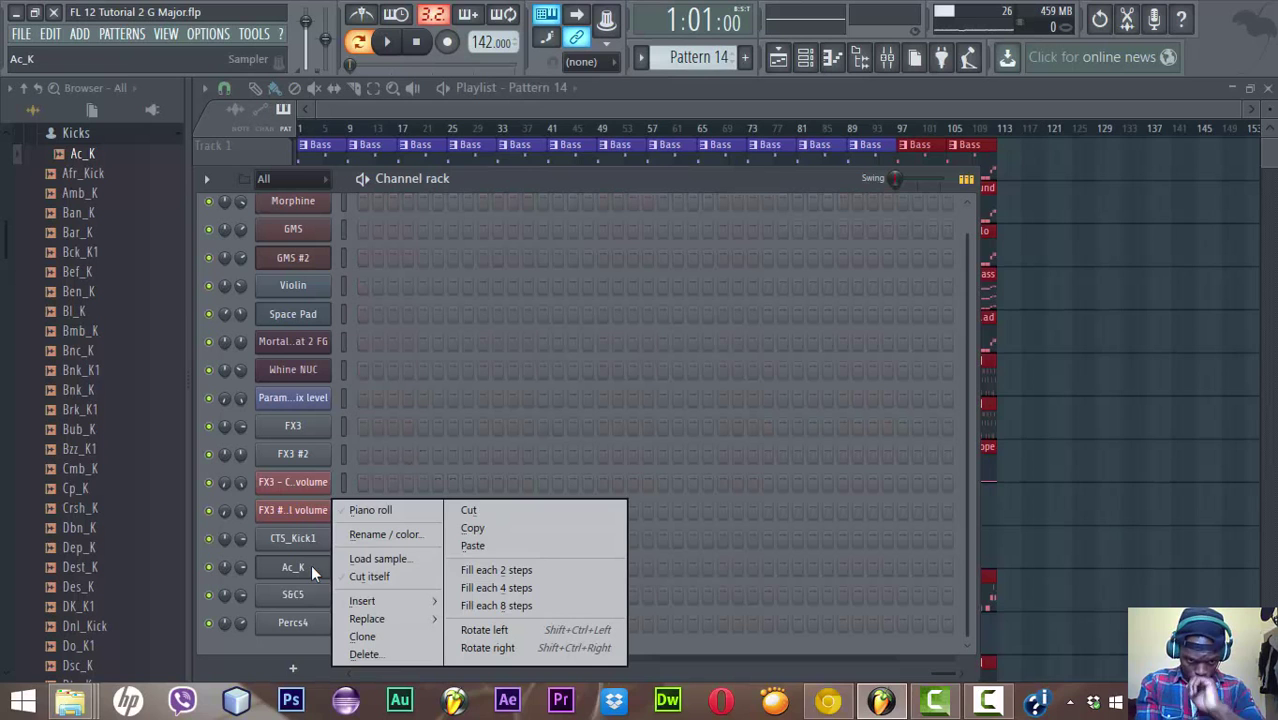
click(490, 542)
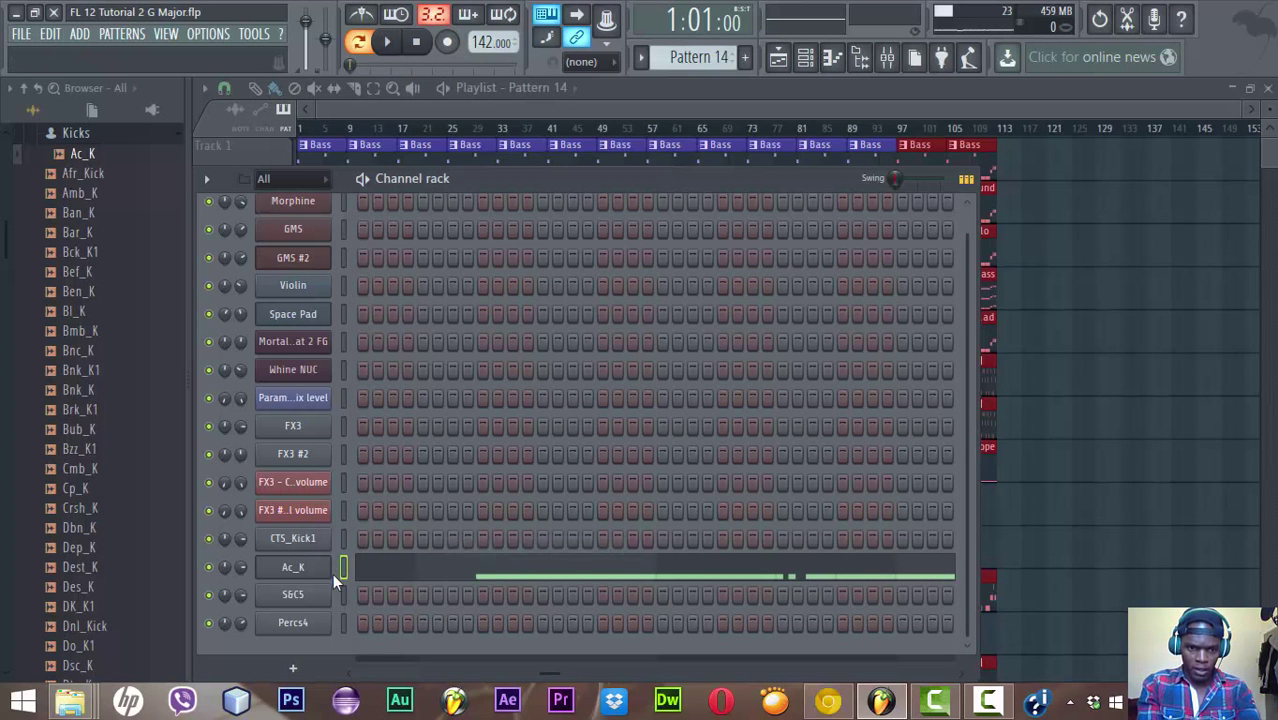
Play Pattern 14 with the Ac_K notes open, try them one octave lower, and move them back up an octave
click(385, 569)
key(space)
key(ctrl+Down)
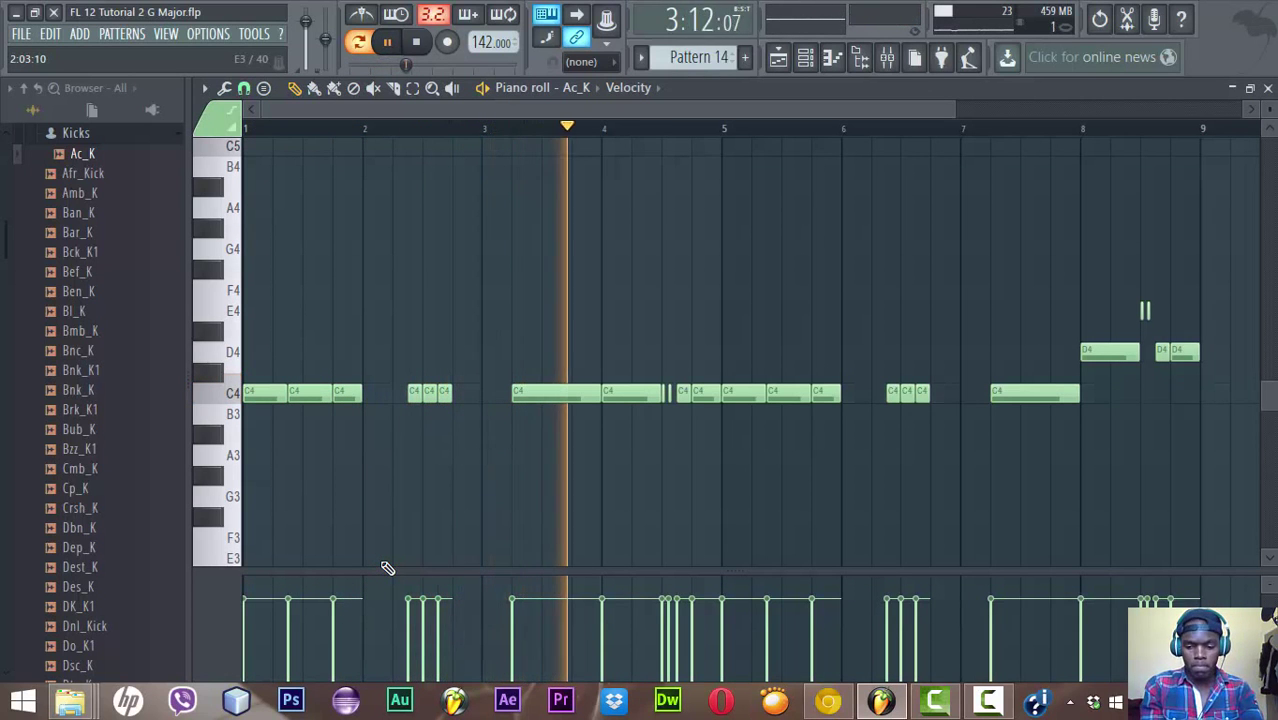
key(ctrl+Up)
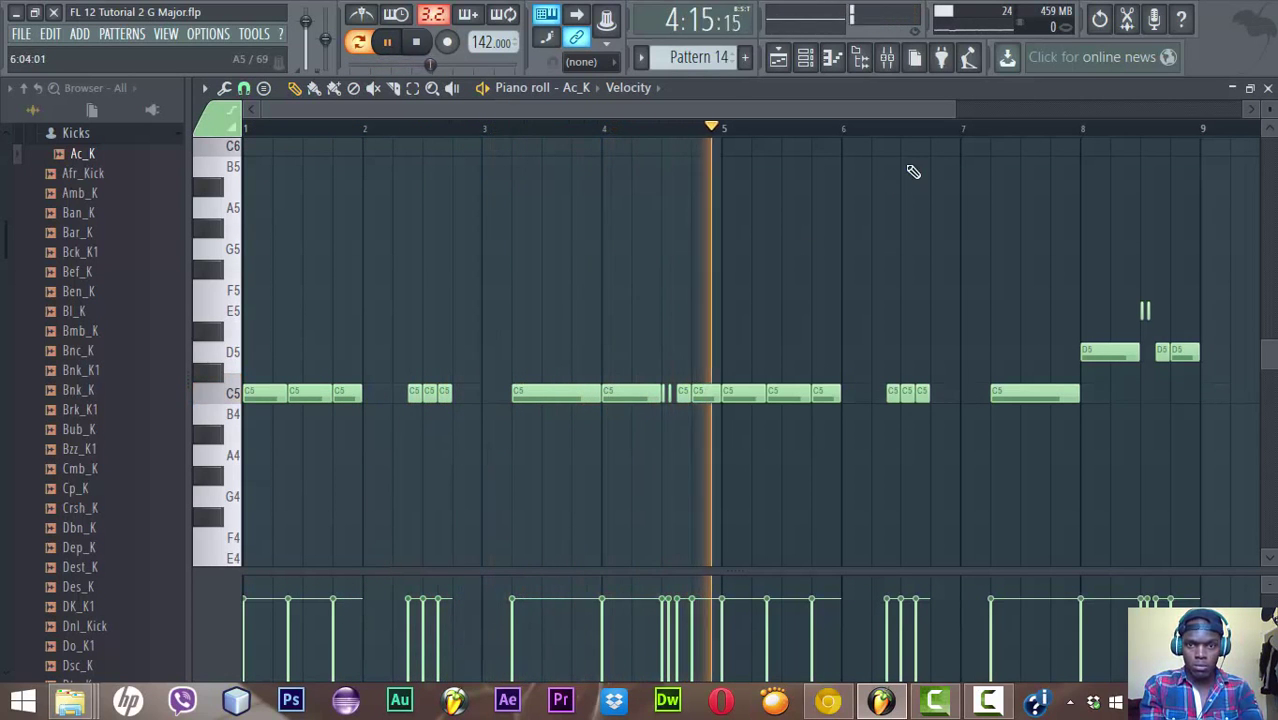
drag(958, 108, 1190, 117)
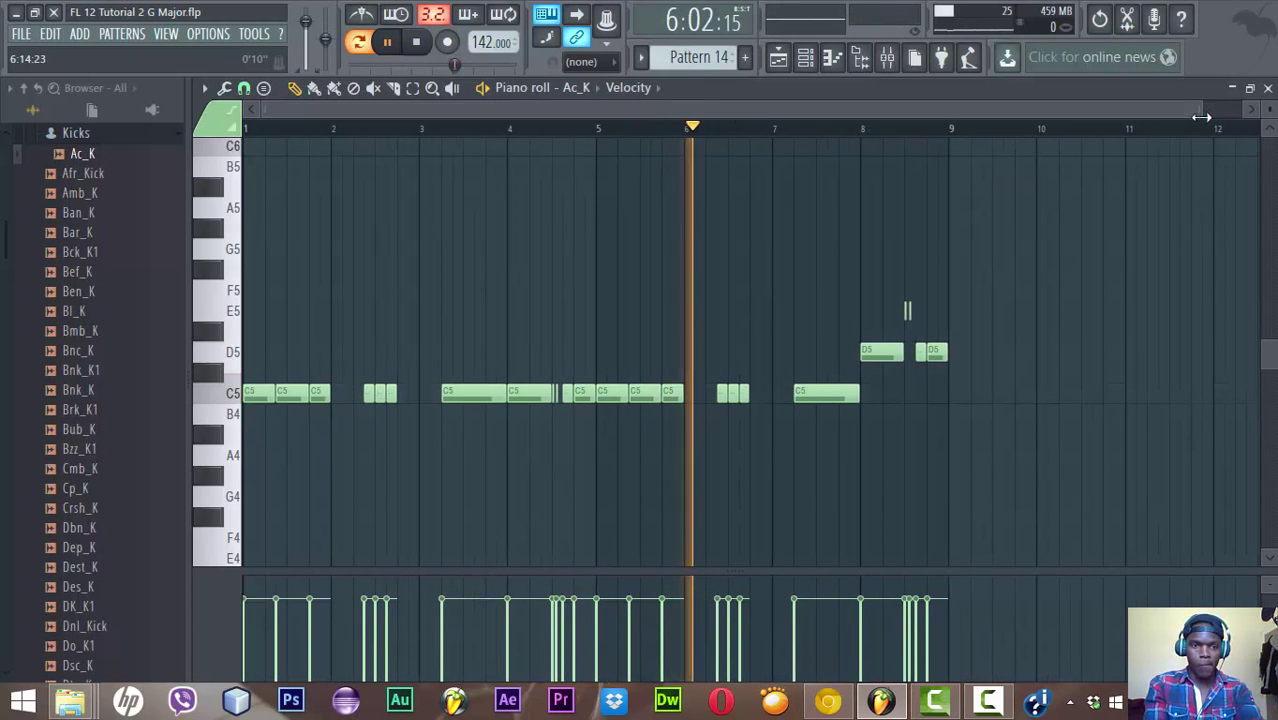
click(234, 458)
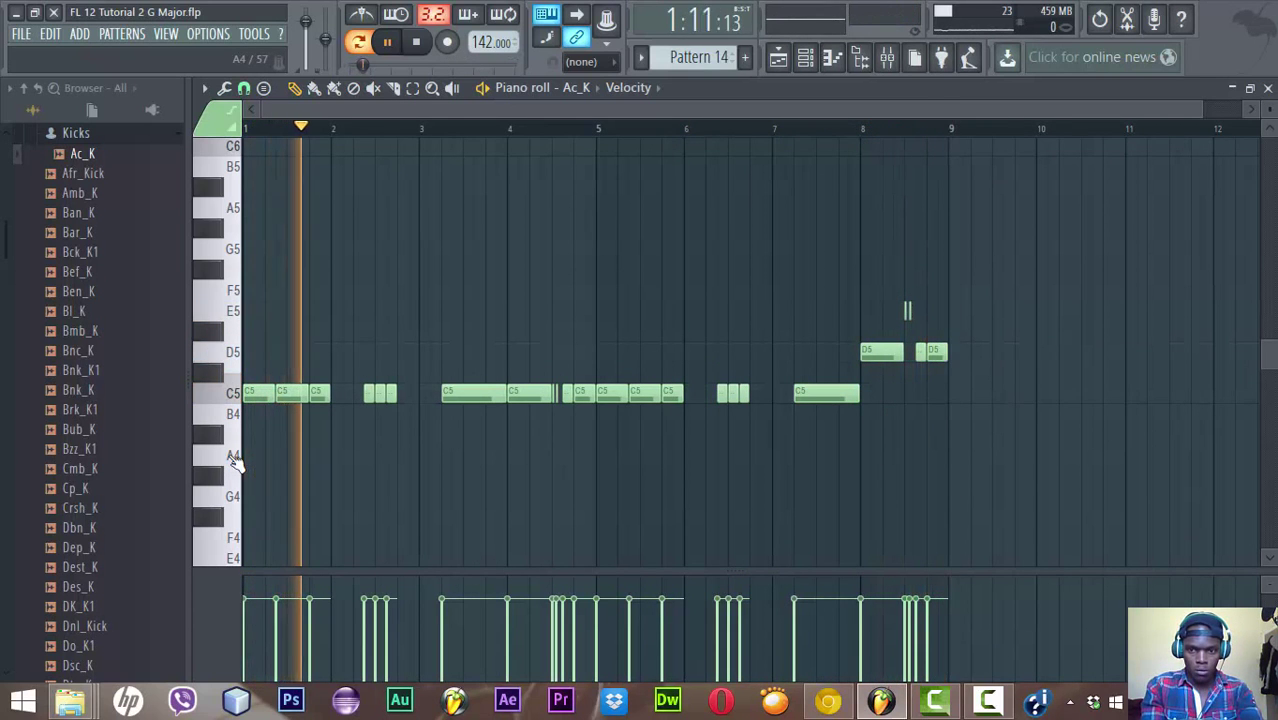
Lower the Ac_K notes on D5 and E5 in bar 8 to C5 so every note shares one pitch, and save the project
click(413, 90)
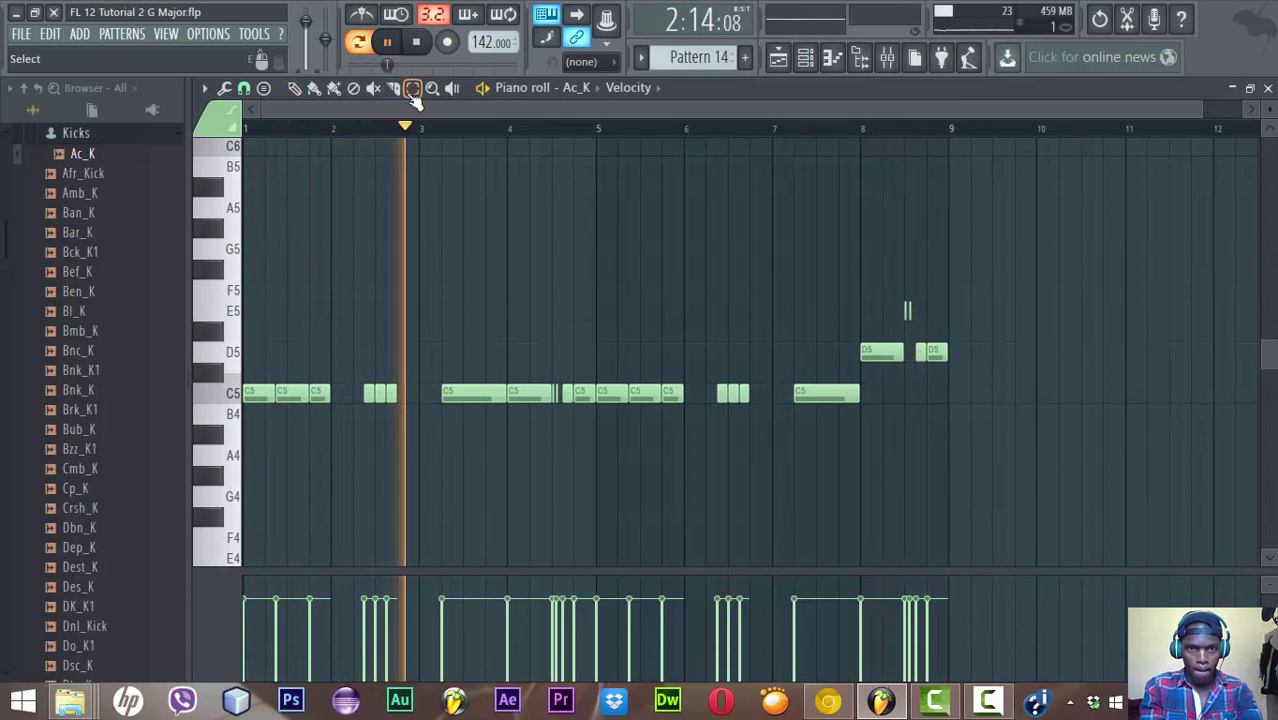
drag(955, 362, 883, 369)
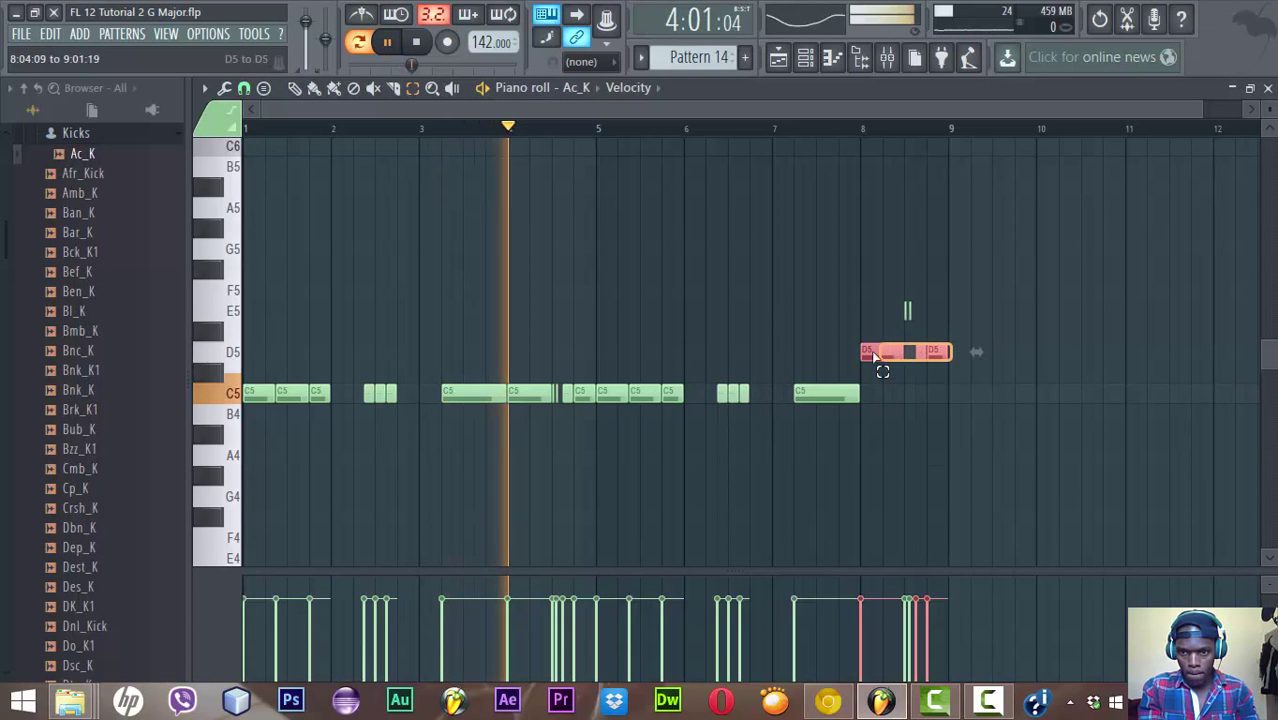
key(shift+Down)
key(shift+Down)
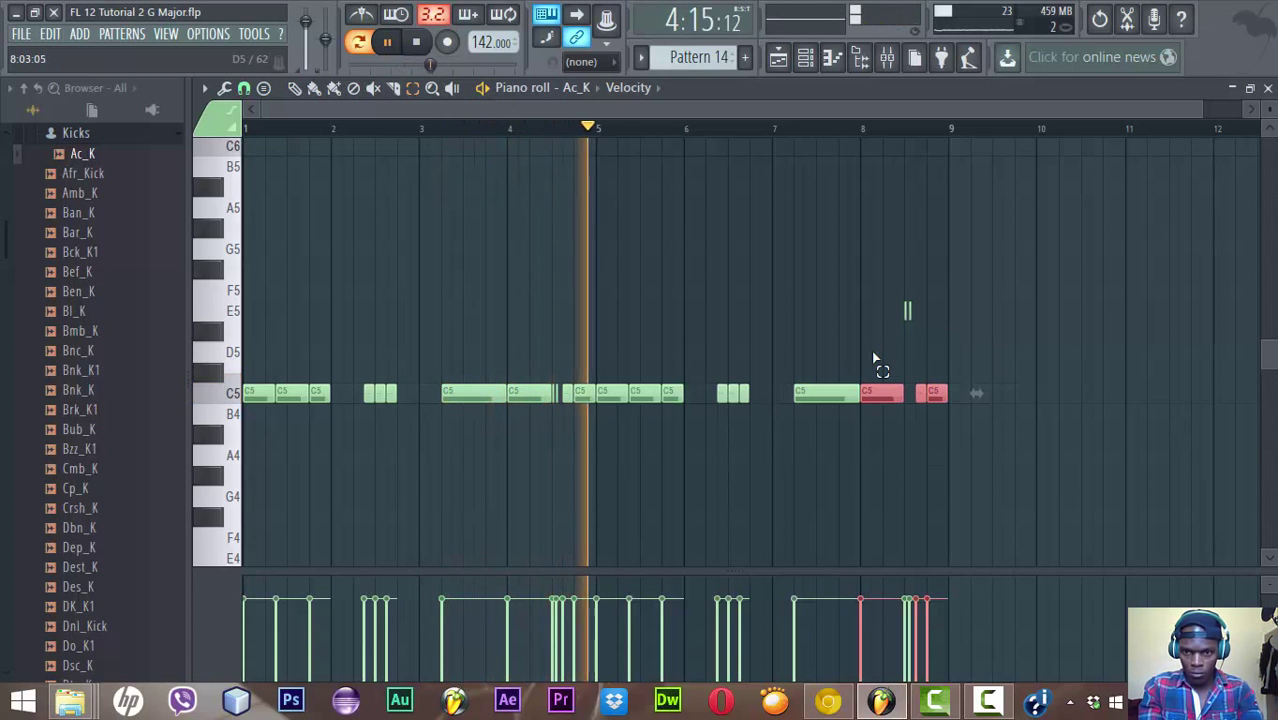
click(907, 311)
scroll(907, 316, down, 1)
scroll(905, 322, down, 3)
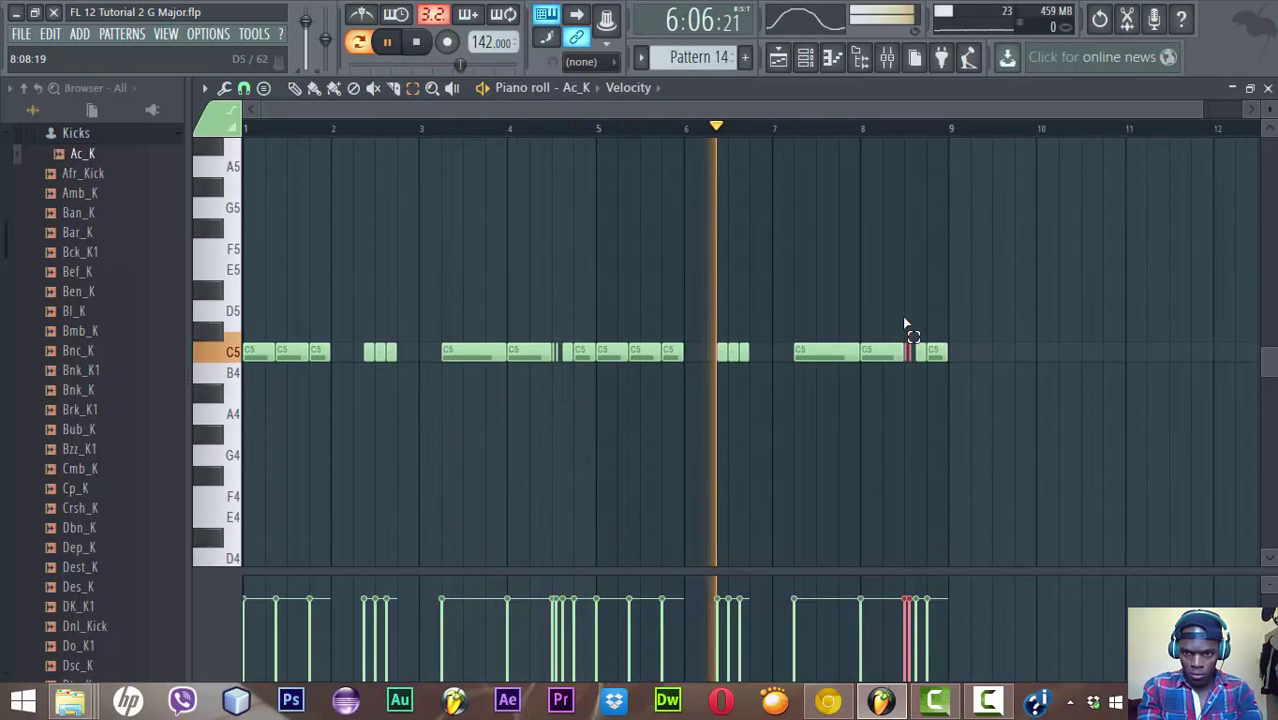
key(ctrl+s)
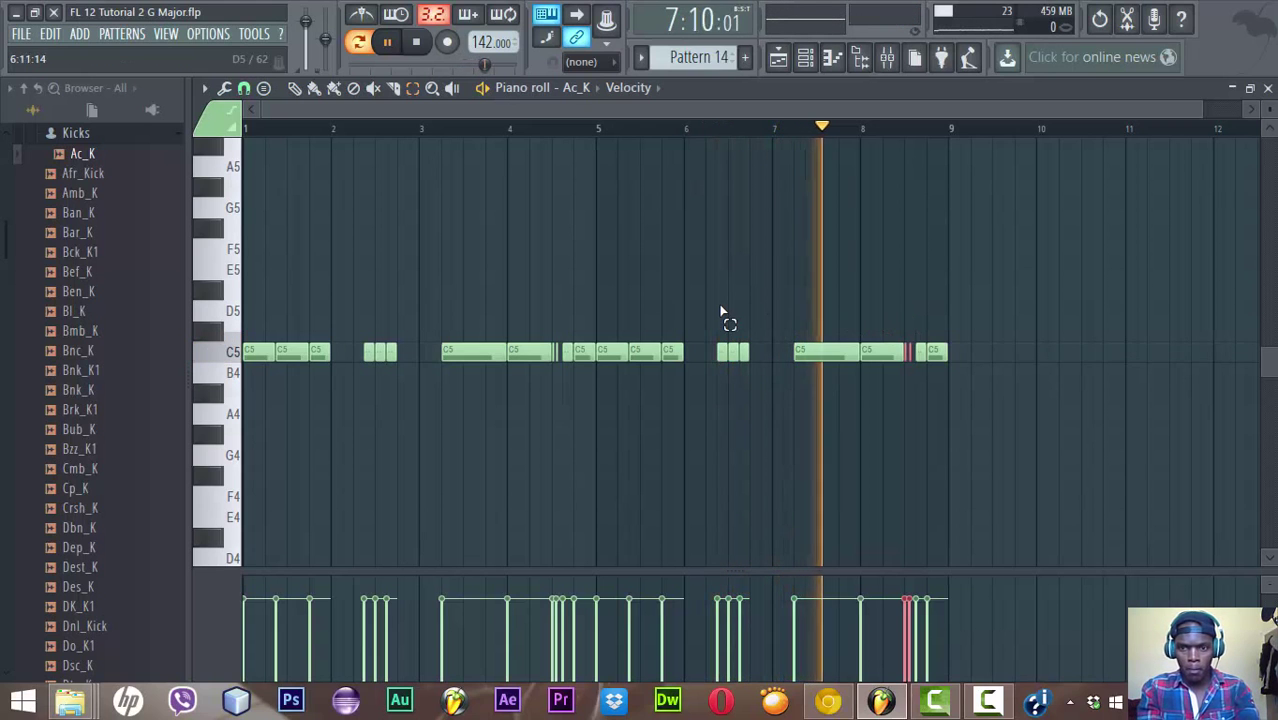
click(372, 90)
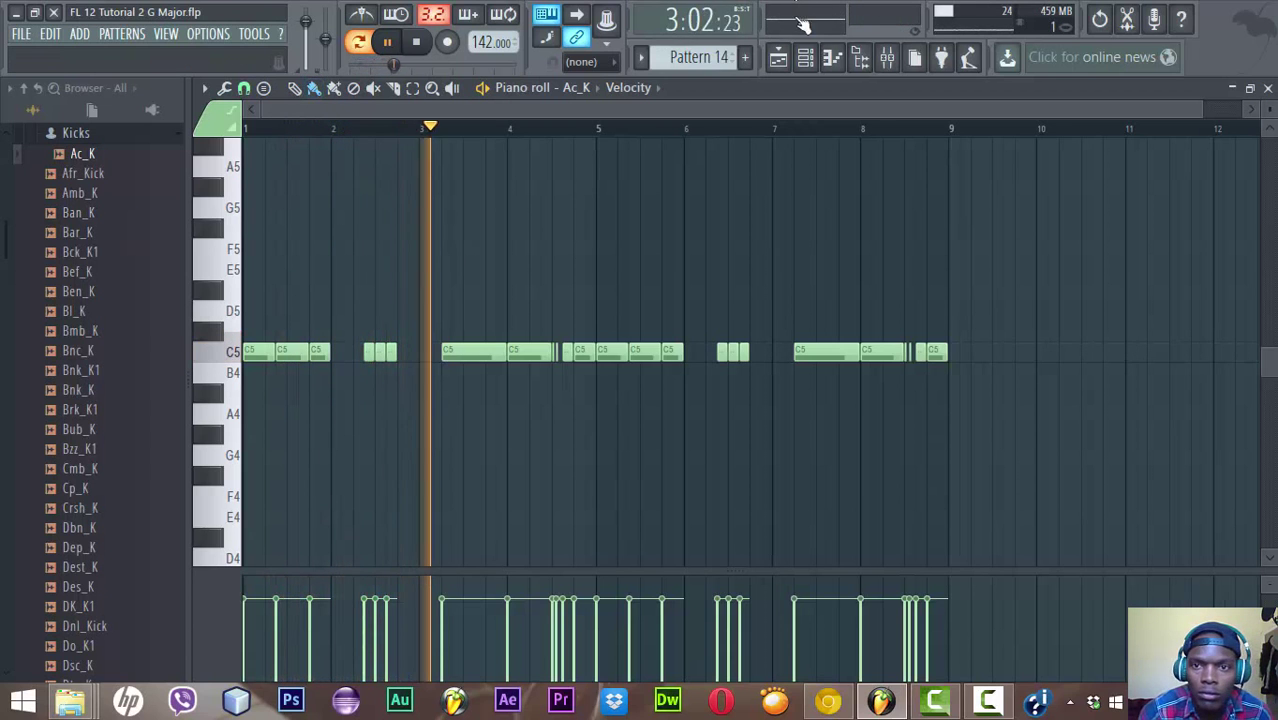
Return to the channel rack and audition the kick samples in the Kicks folder from Amb_K down to Bnk_K
click(777, 57)
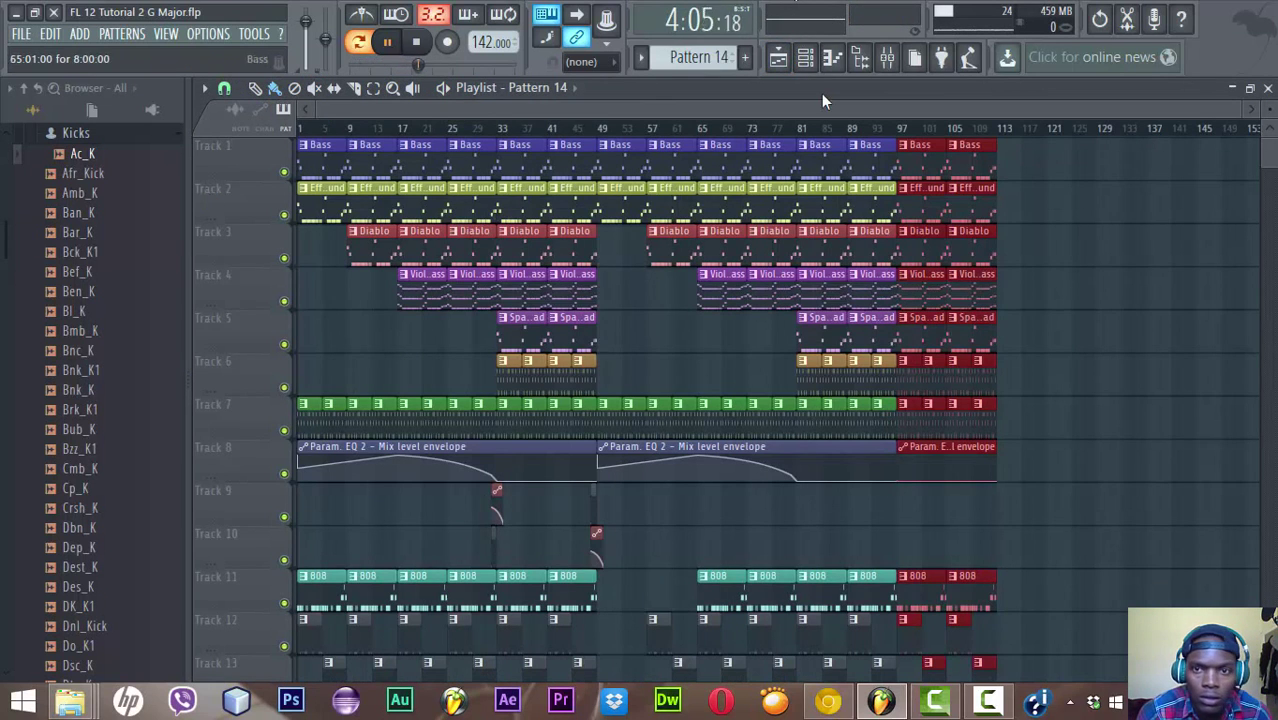
click(806, 57)
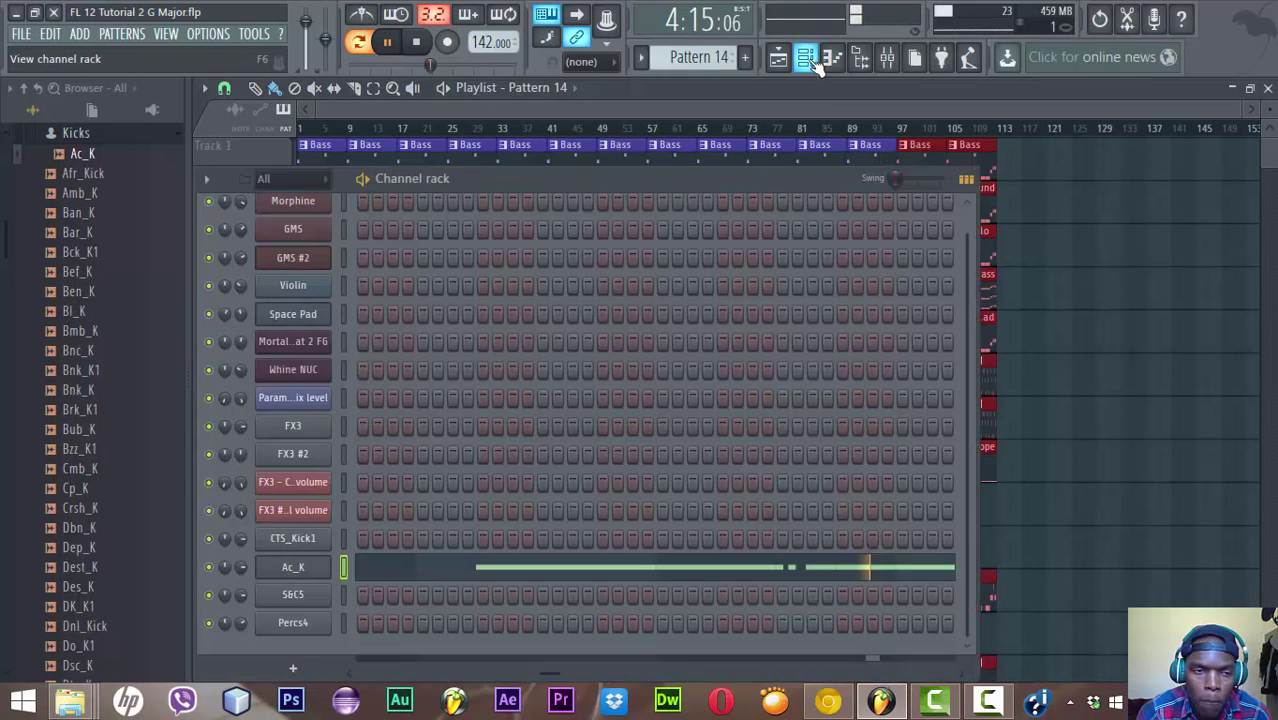
click(88, 194)
key(Down)
key(Down)
key(Down)
key(Down)
key(Down)
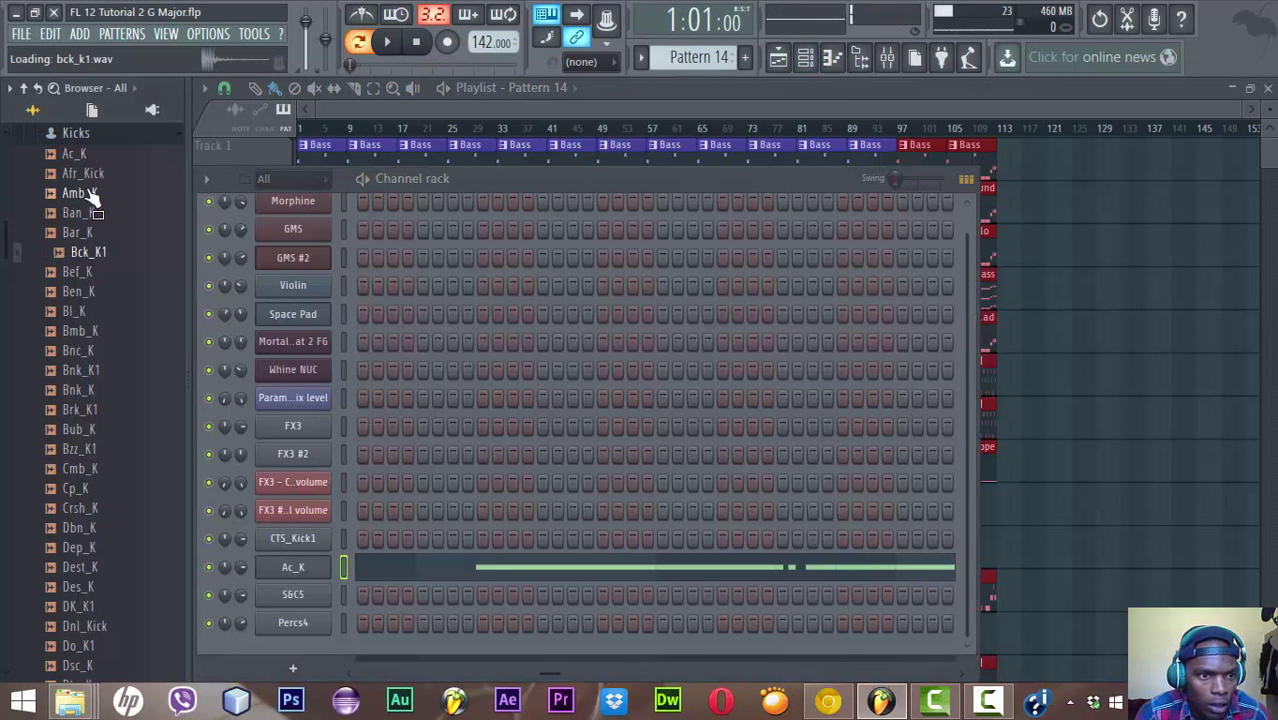
key(Down)
key(Down)
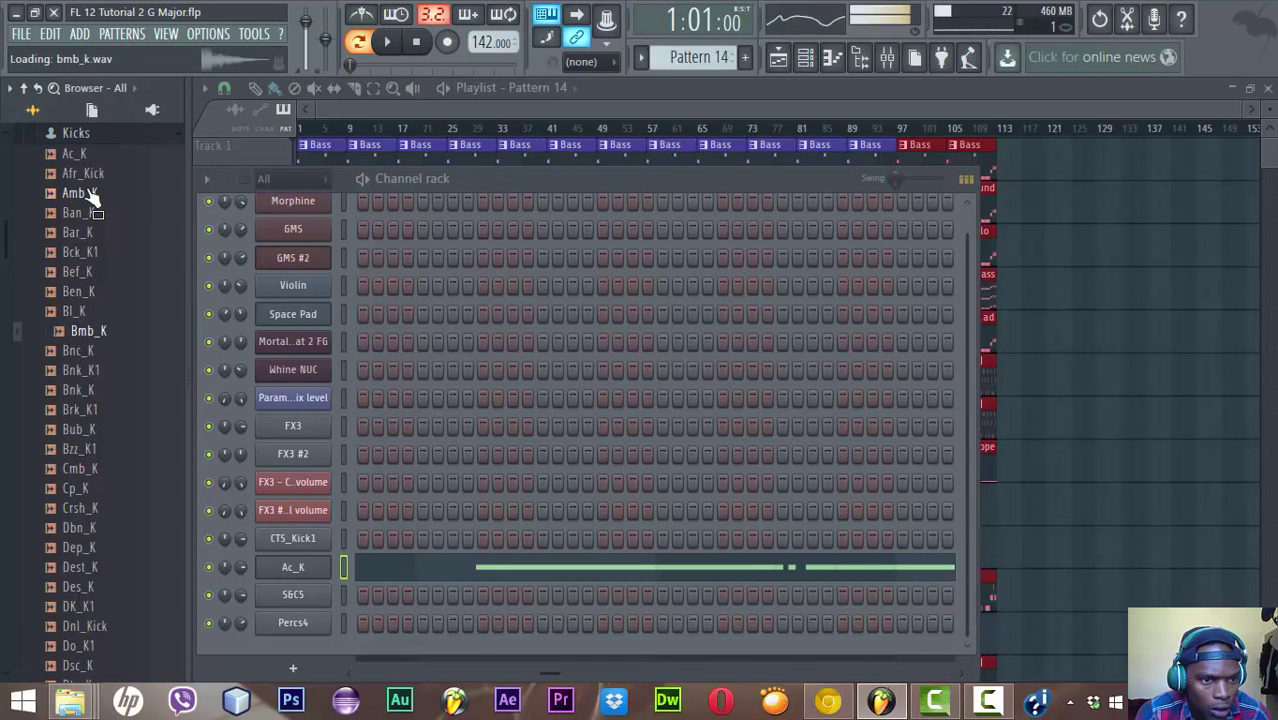
key(Up)
key(Down)
key(Down)
key(Down)
key(Down)
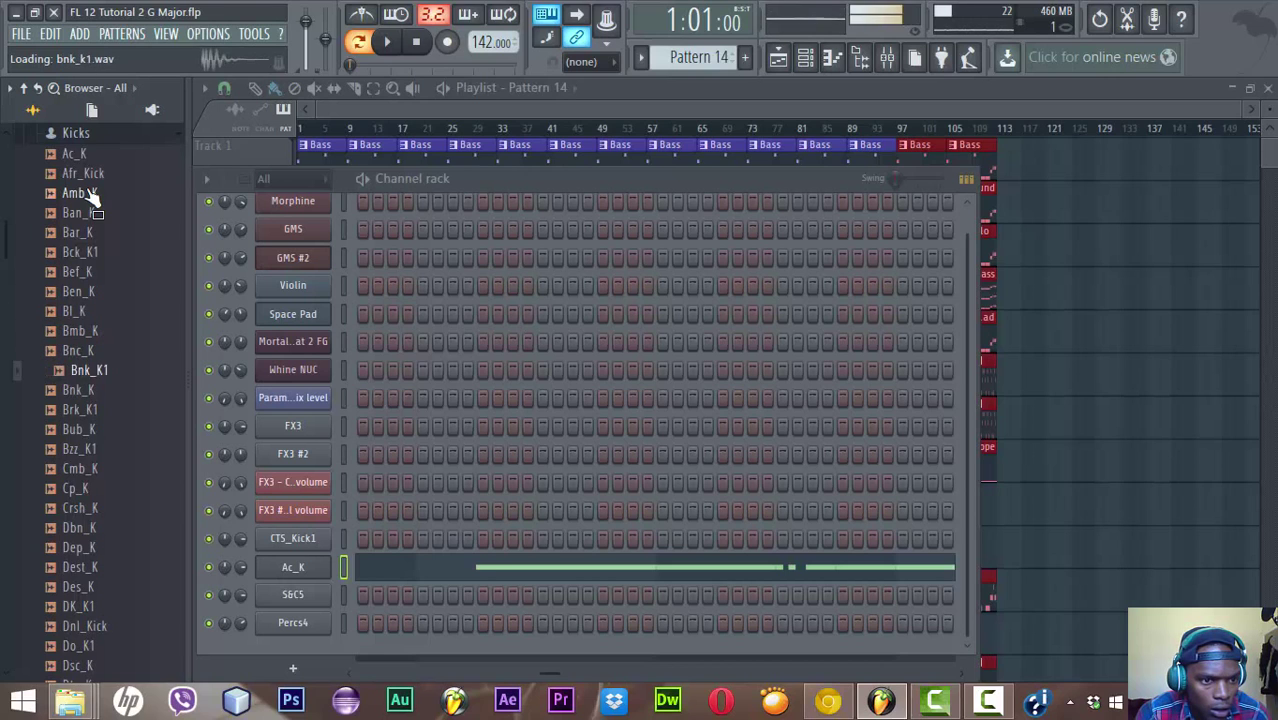
key(Up)
key(Down)
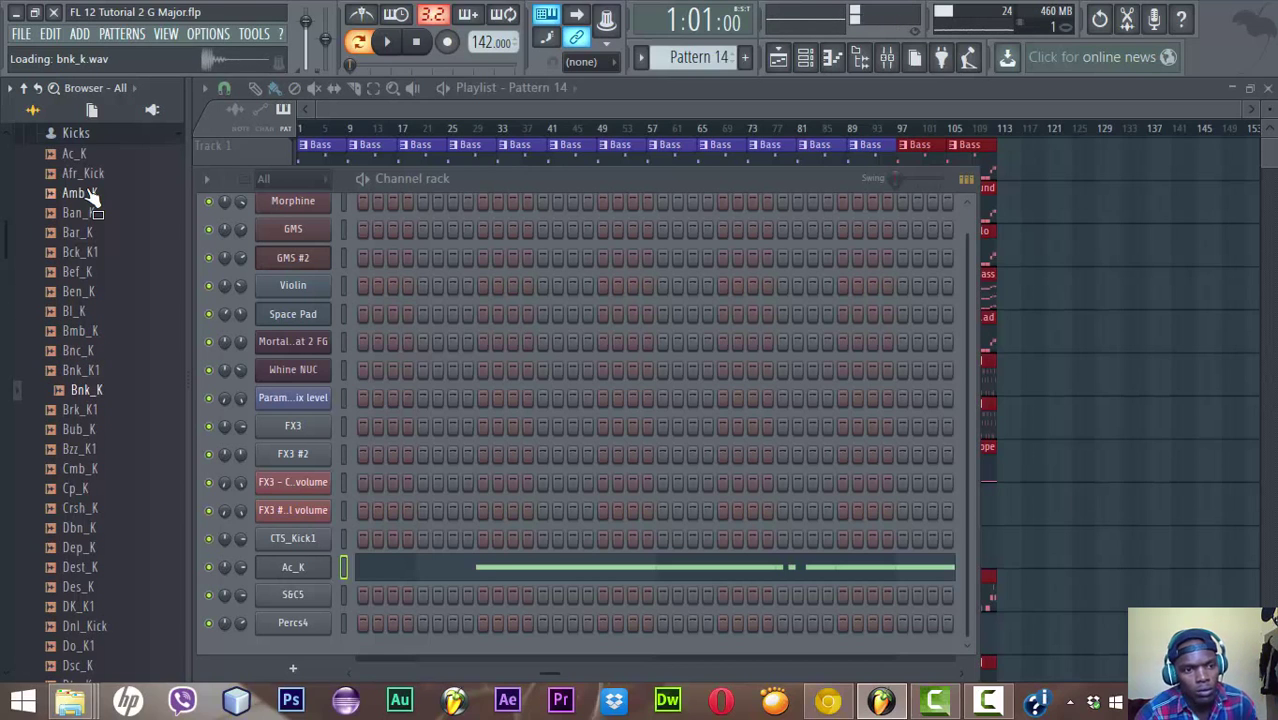
key(Up)
key(Up)
key(Down)
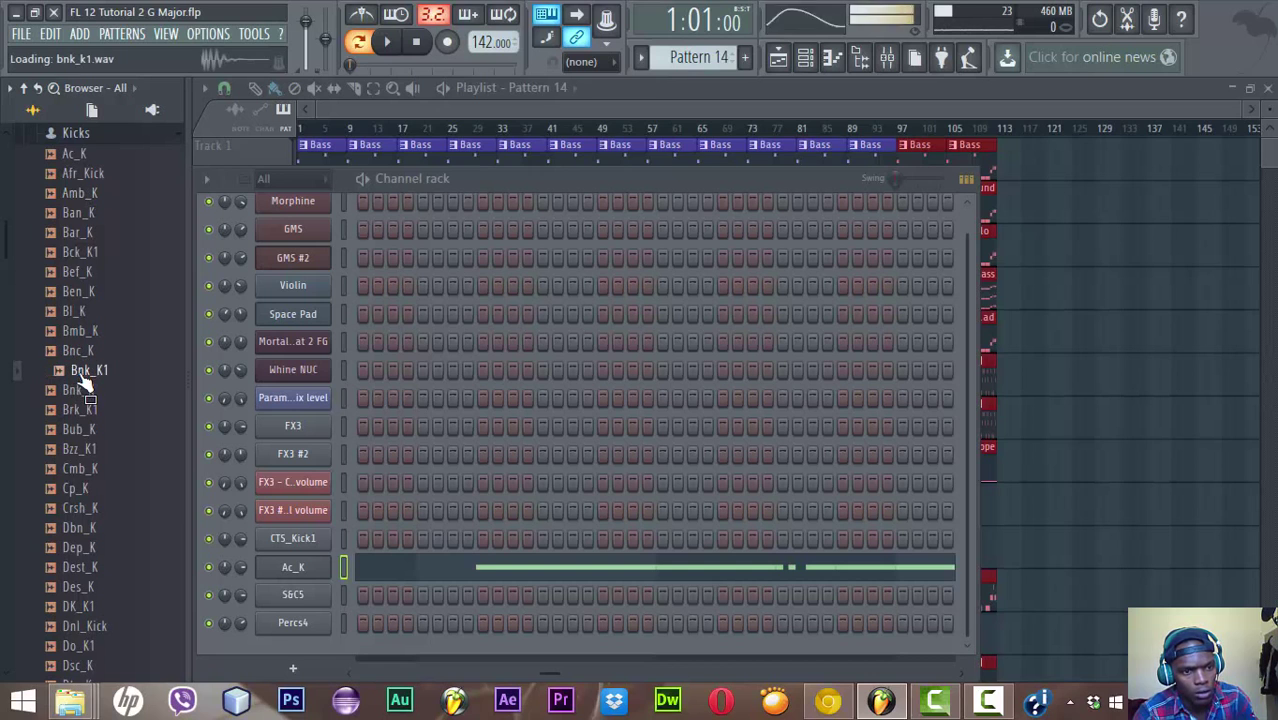
Try Bnk_K1 and then Bnk_K as replacement samples for the Ac_K channel while Pattern 14 plays
drag(88, 378, 305, 564)
key(space)
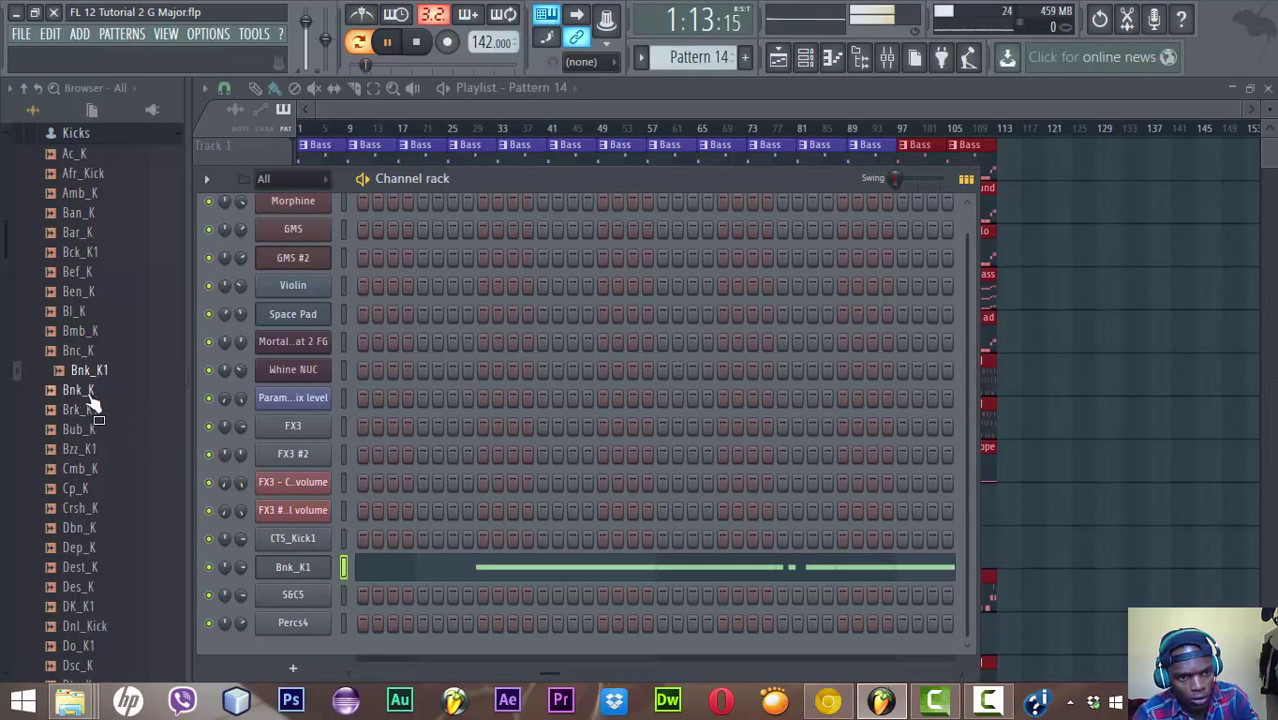
drag(88, 392, 303, 567)
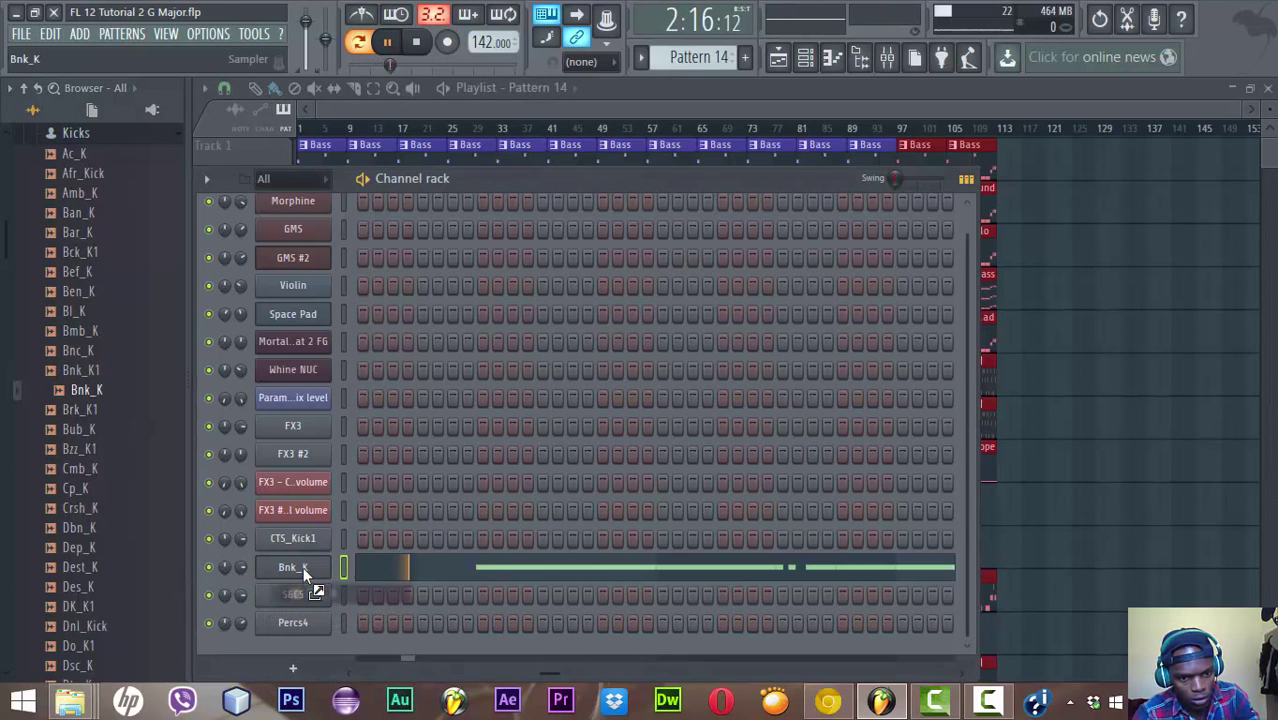
Stop playback, audition the kicks around Brk_K1 to Bzz_K1, and load Bub_K into the Bnk_K channel
click(76, 418)
key(space)
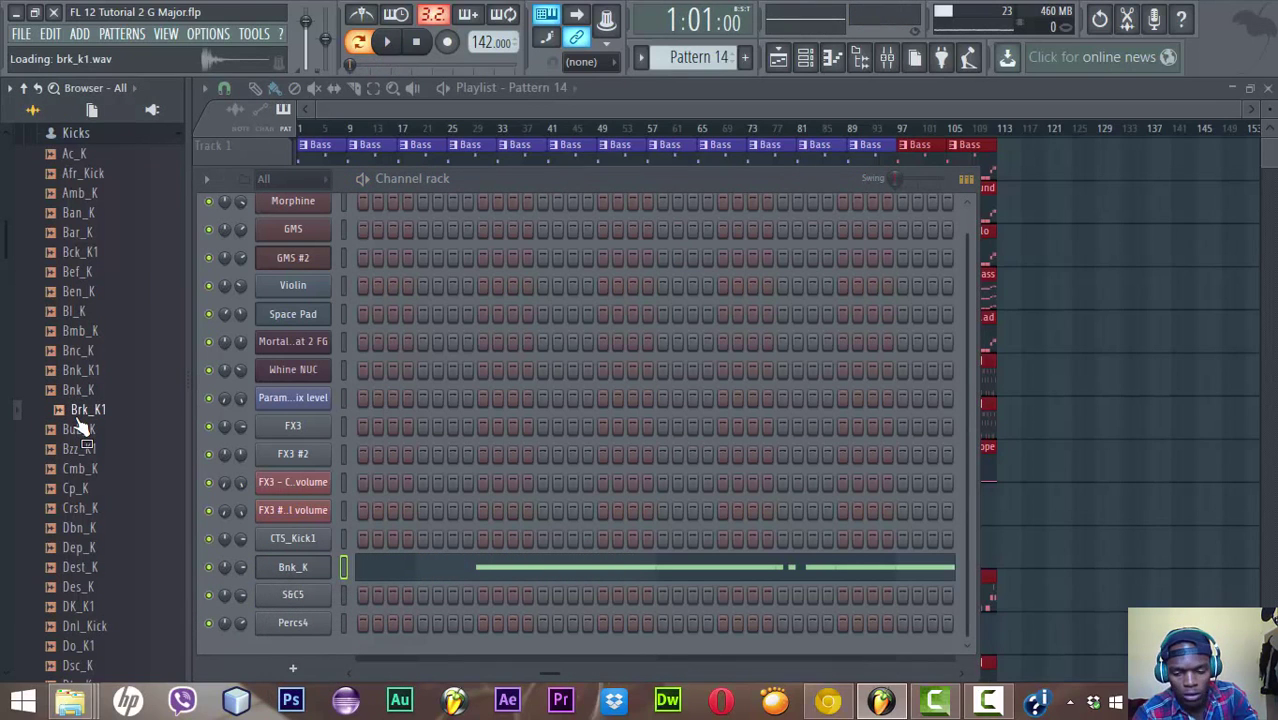
click(80, 428)
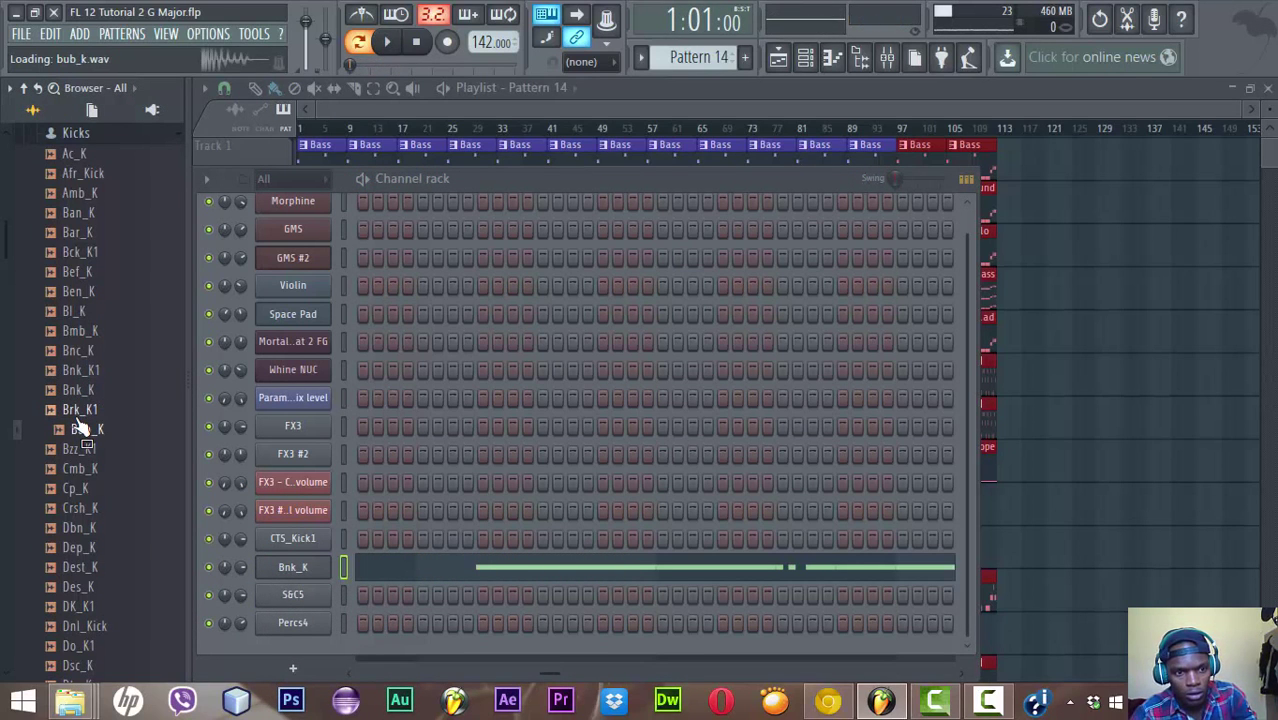
key(Down)
key(Down)
key(Down)
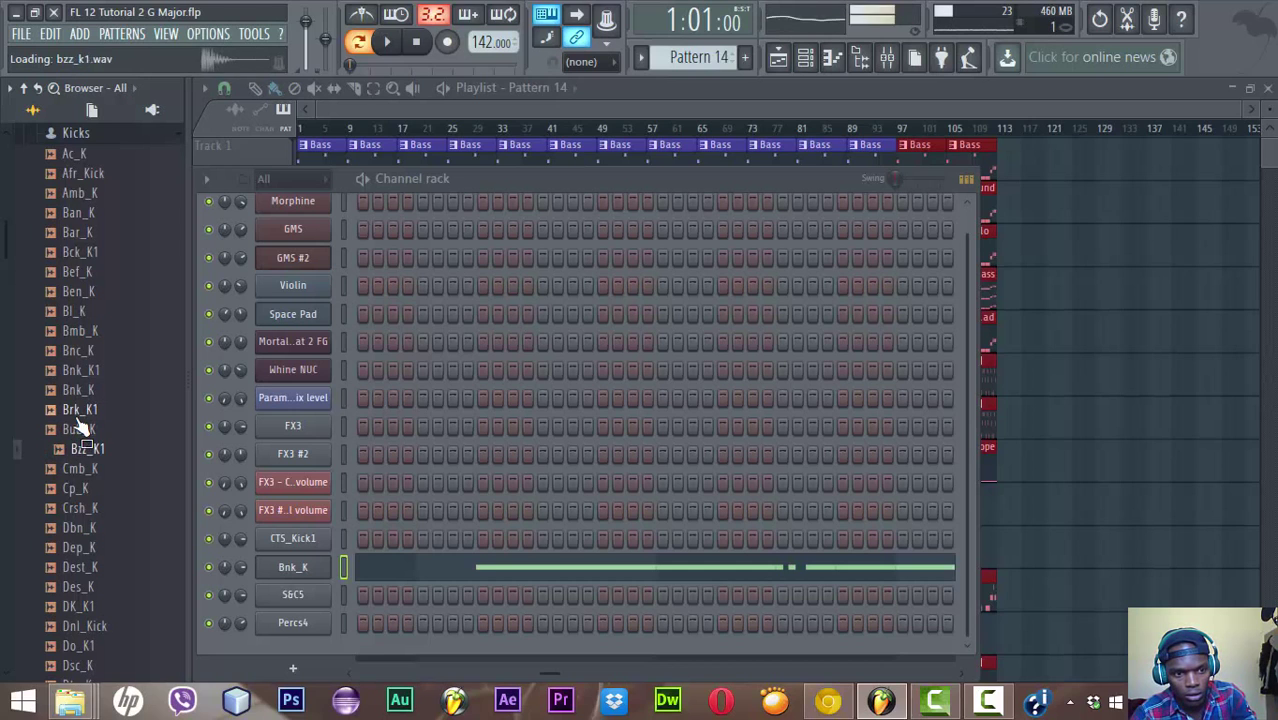
key(Up)
key(Up)
key(Up)
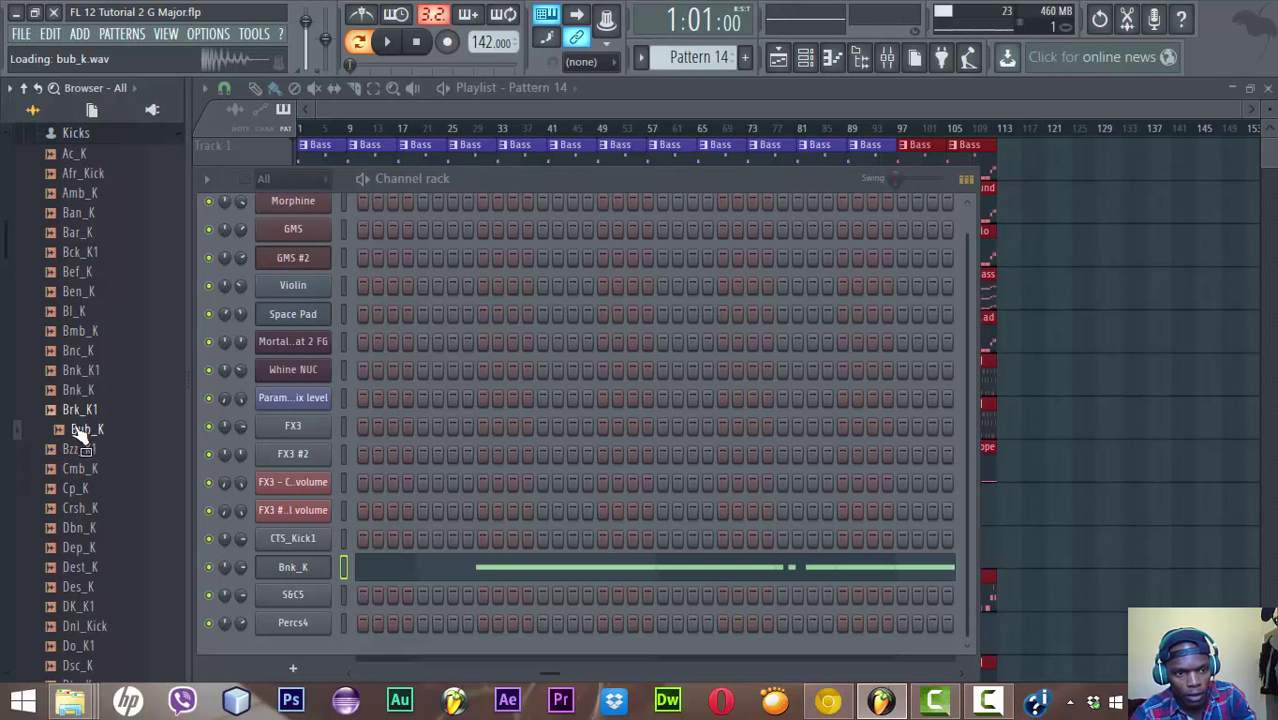
drag(82, 430, 316, 566)
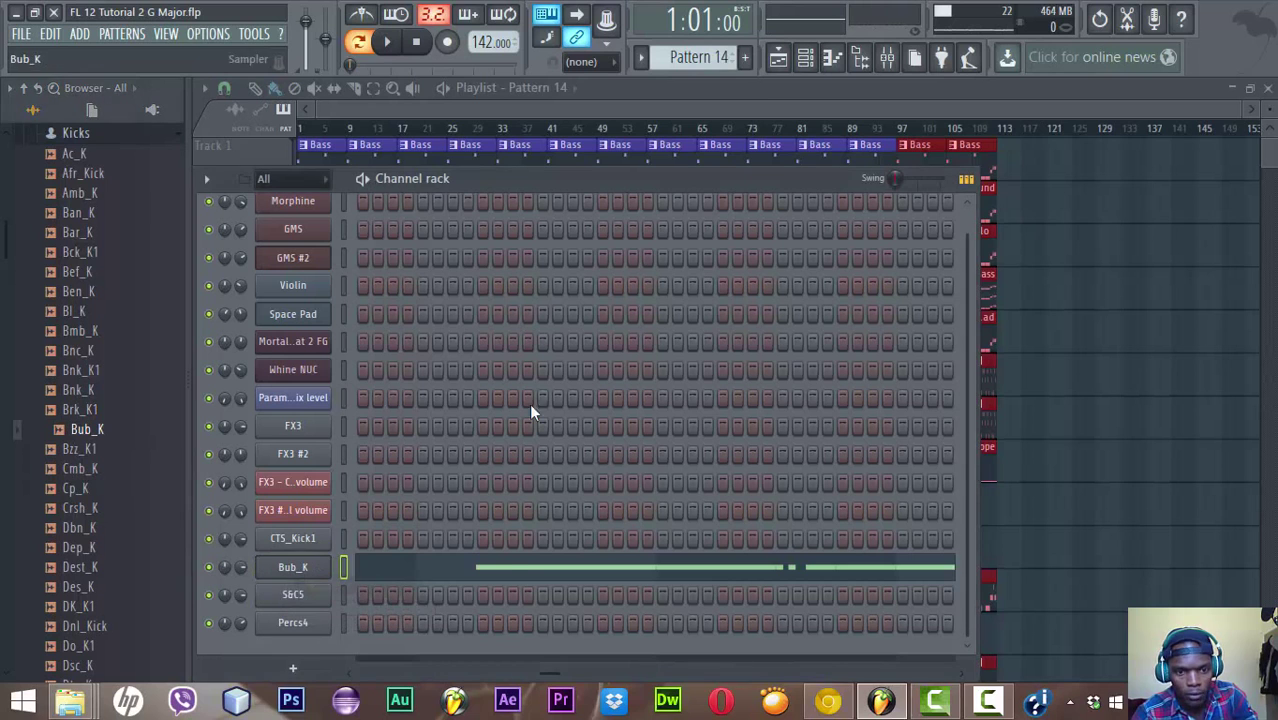
Move all clips on playlist Tracks 12 to 14 down one track to free Track 12
click(776, 57)
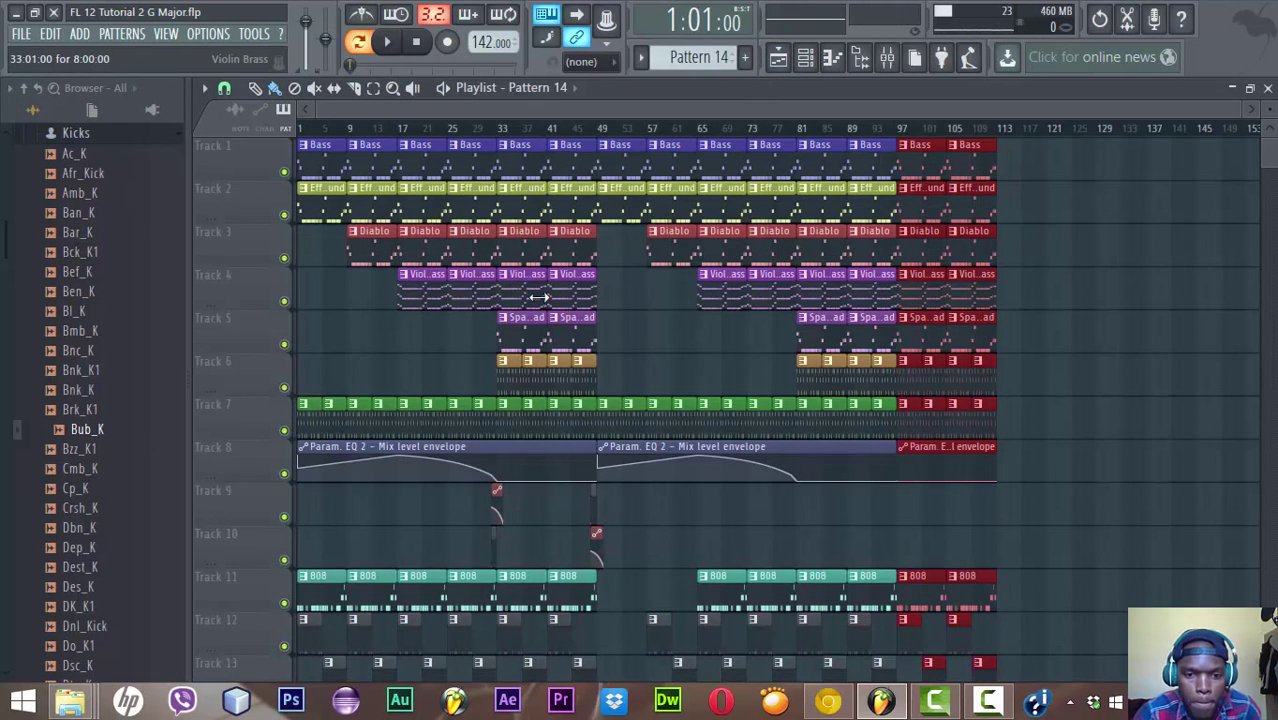
scroll(538, 297, down, 5)
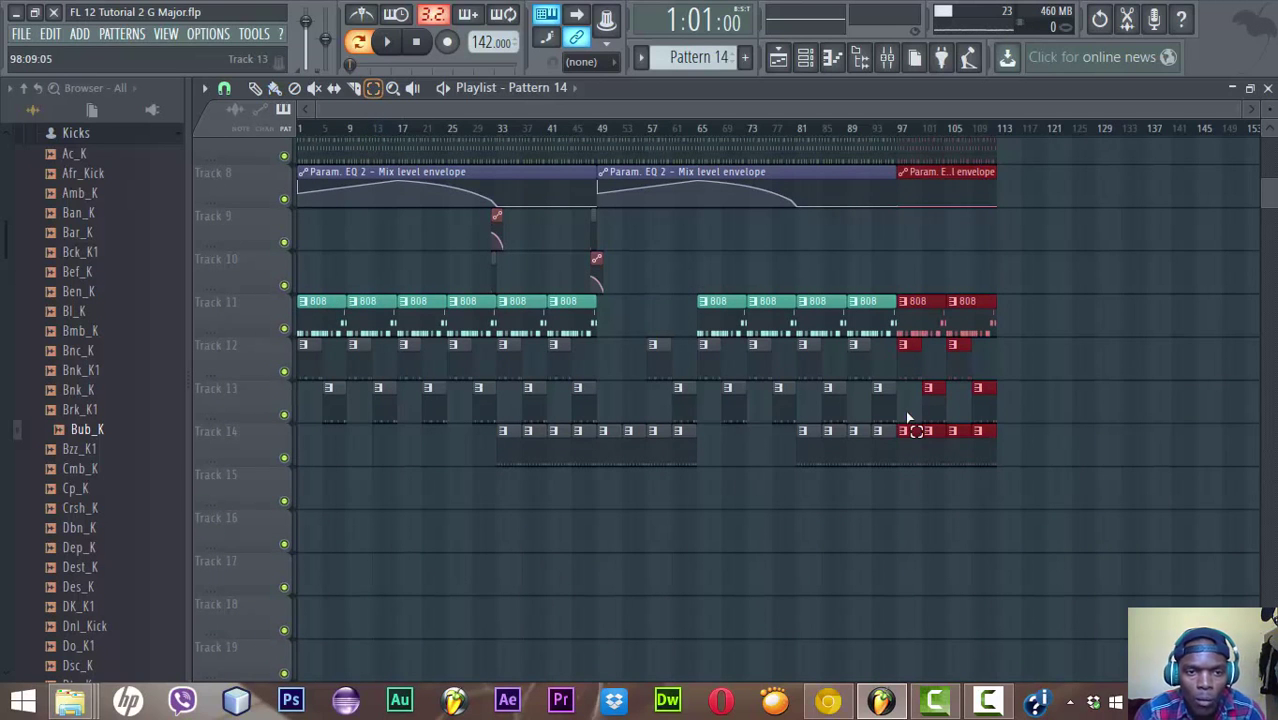
drag(1027, 375, 303, 484)
key(shift+Down)
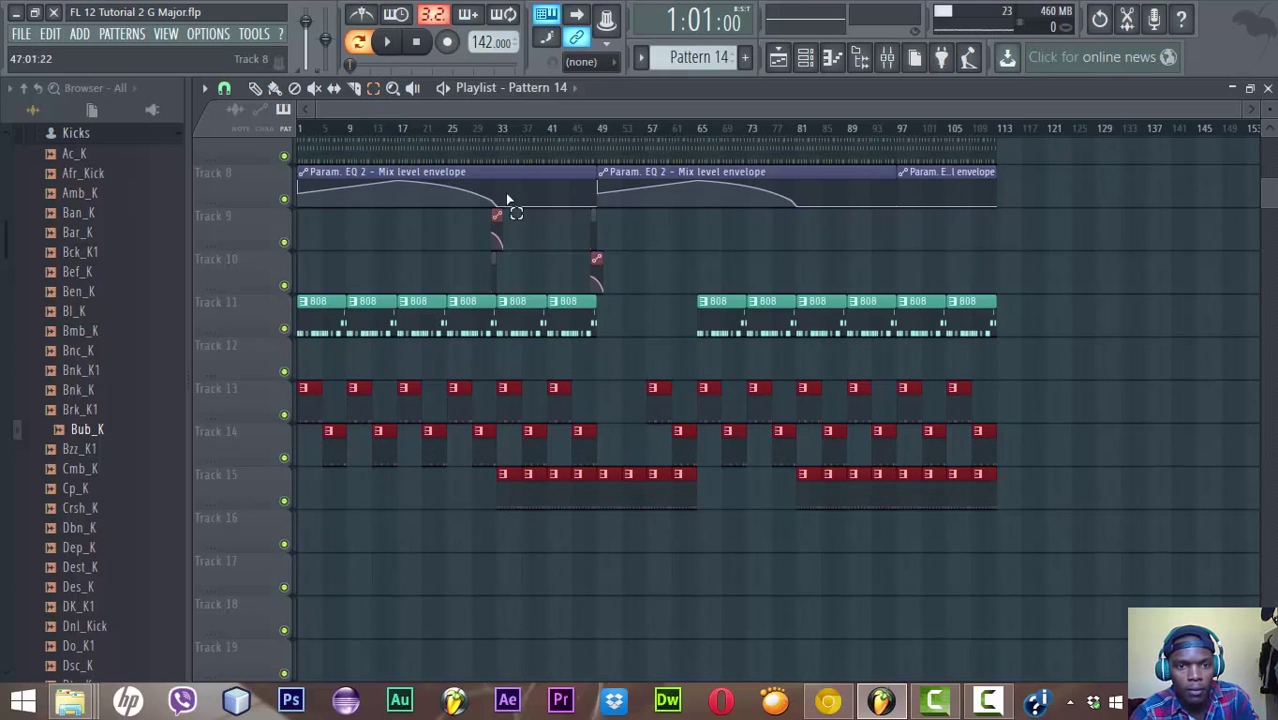
Paint Pattern 14 clips on Track 12 beneath every 808 clip, across bars 1 to 48 and 65 to 112
click(395, 264)
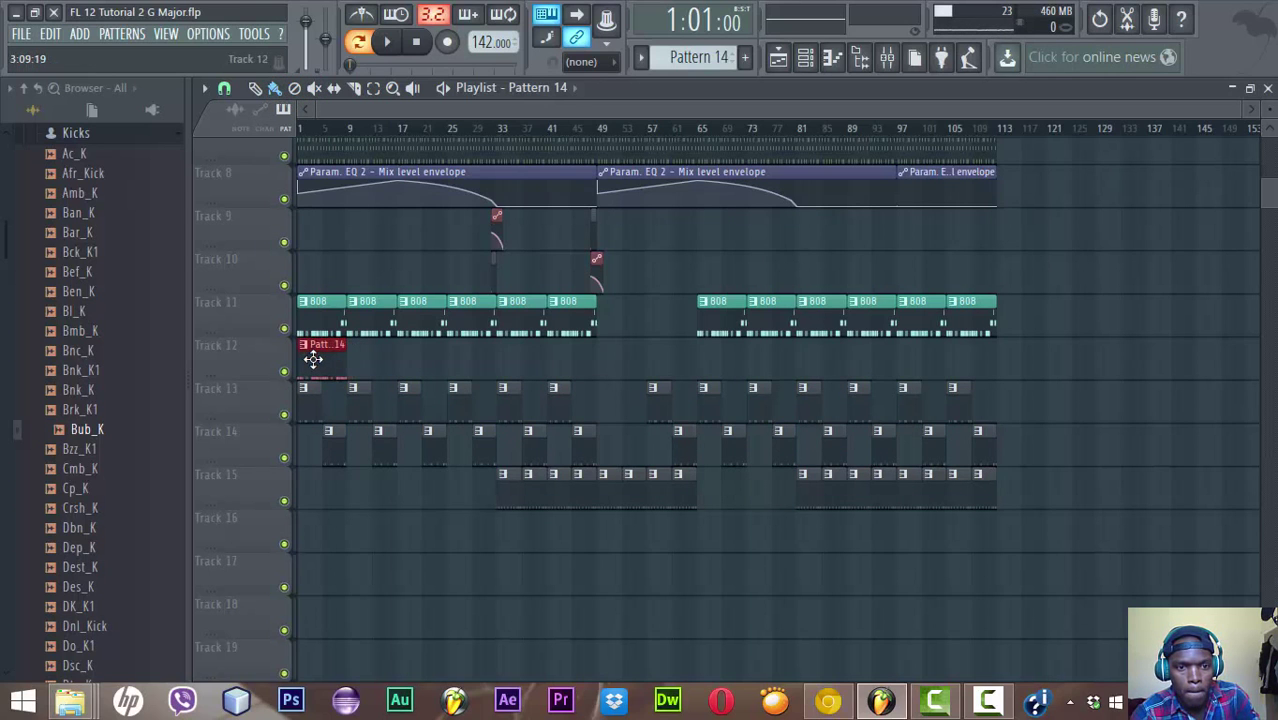
drag(355, 365, 550, 358)
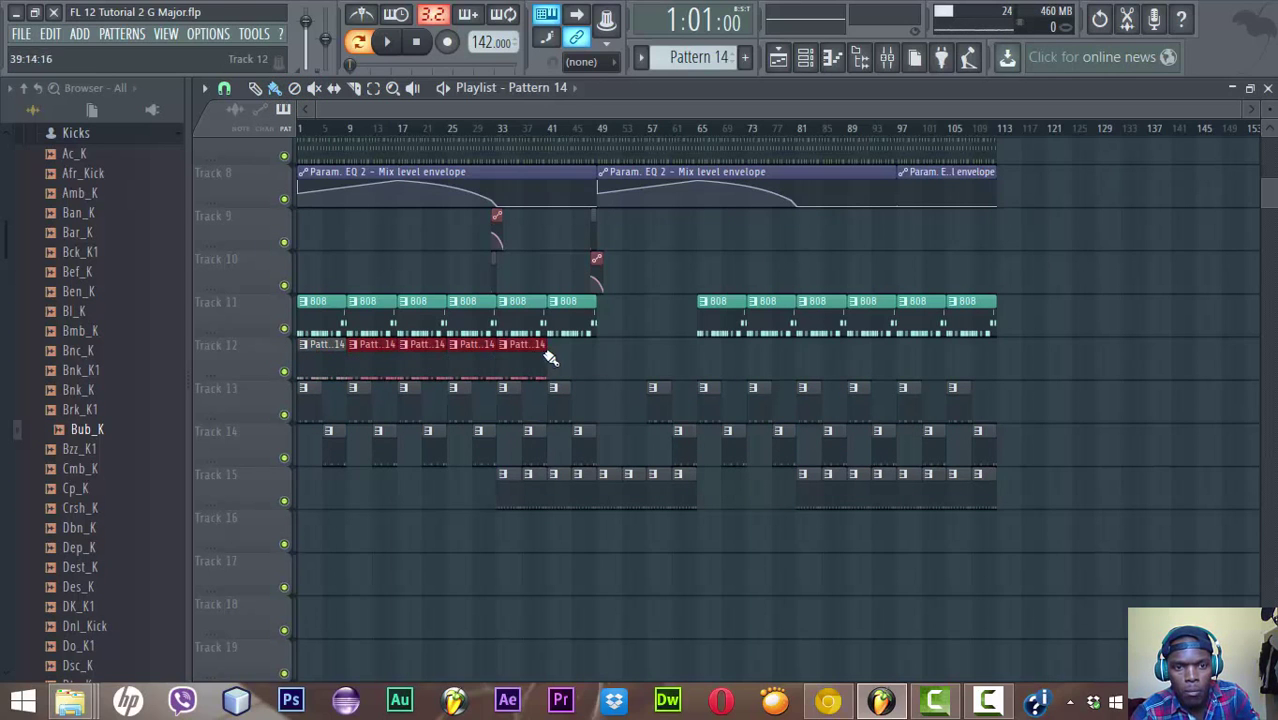
drag(710, 365, 930, 340)
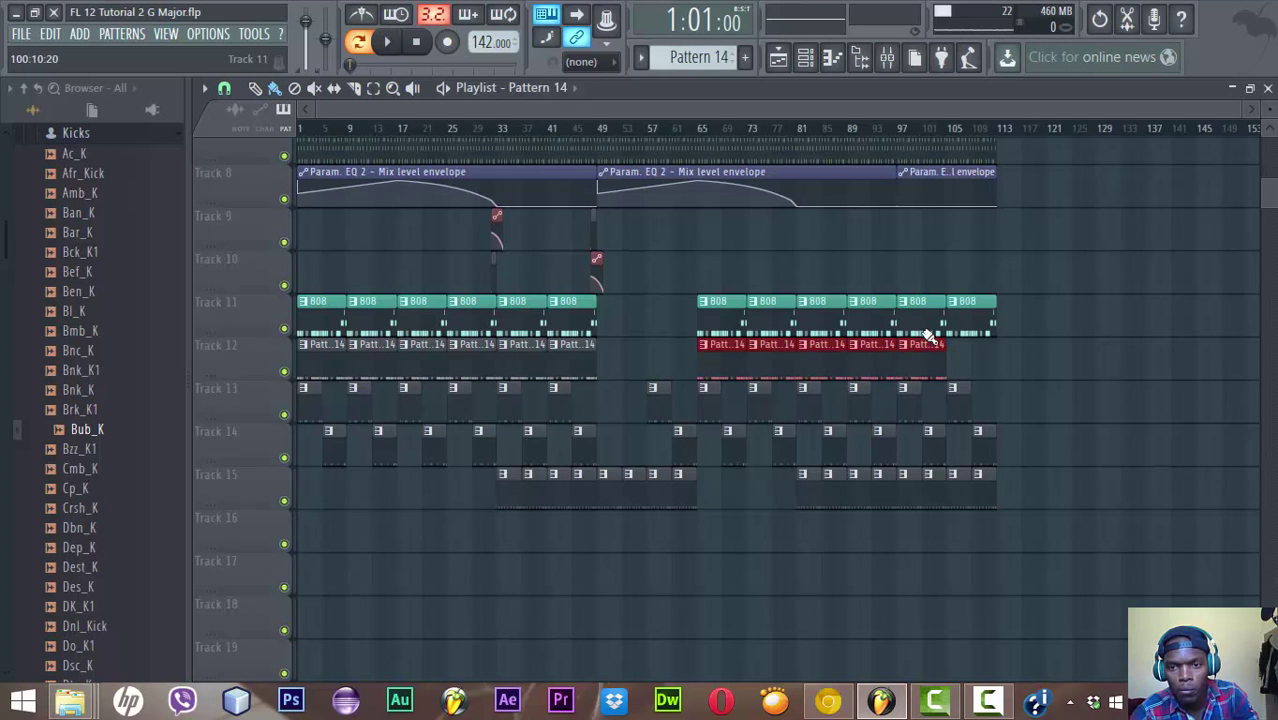
Play the song from bar 65 to hear Pattern 14 with the 808, checking a clip of each pattern
click(708, 143)
key(space)
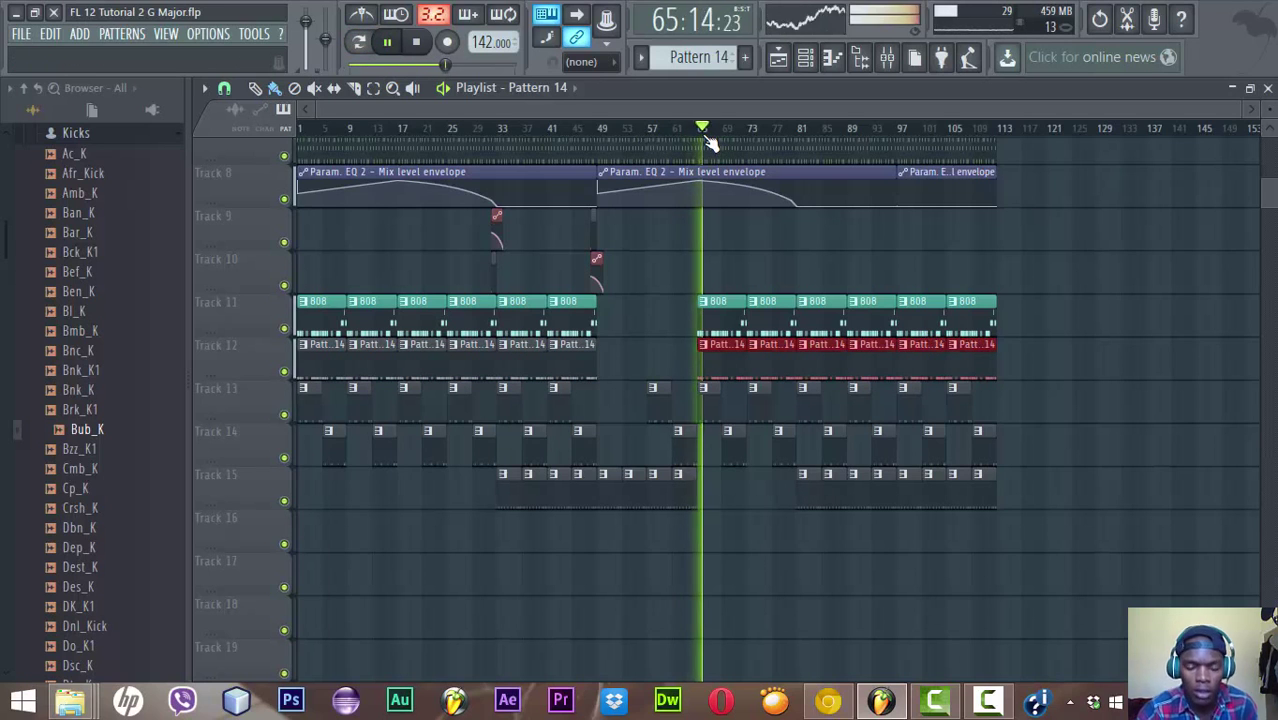
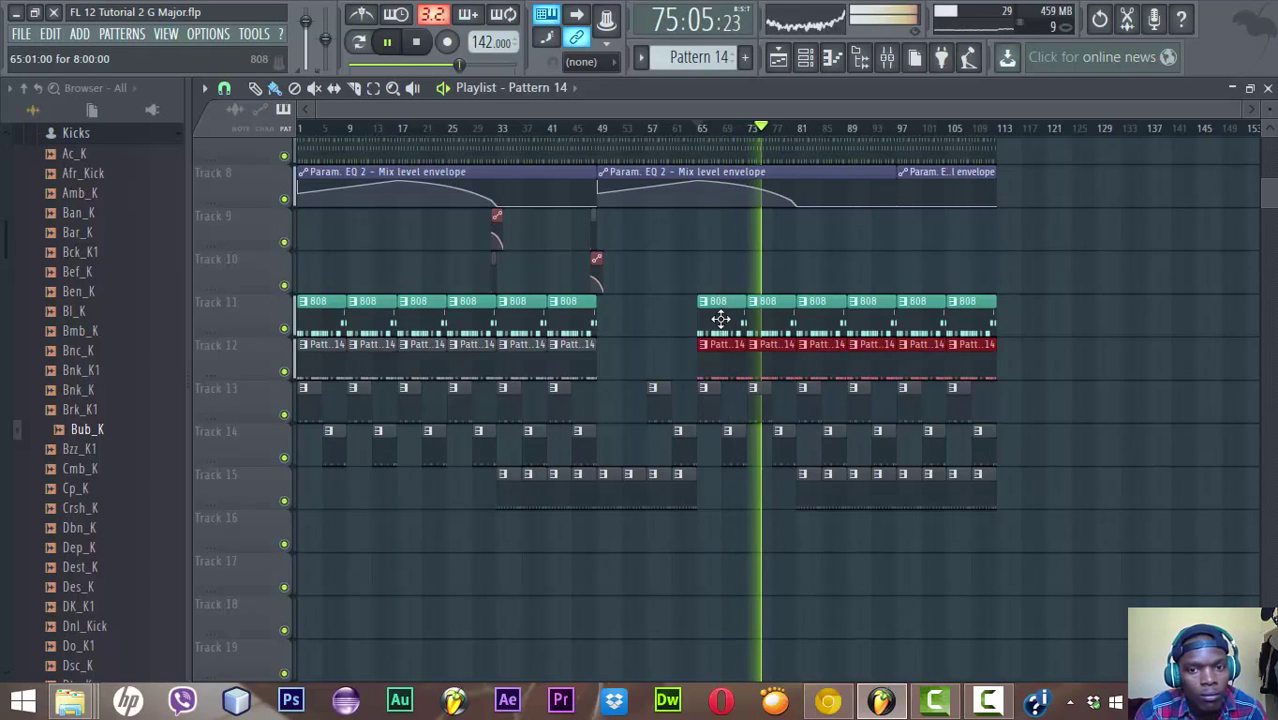
click(722, 312)
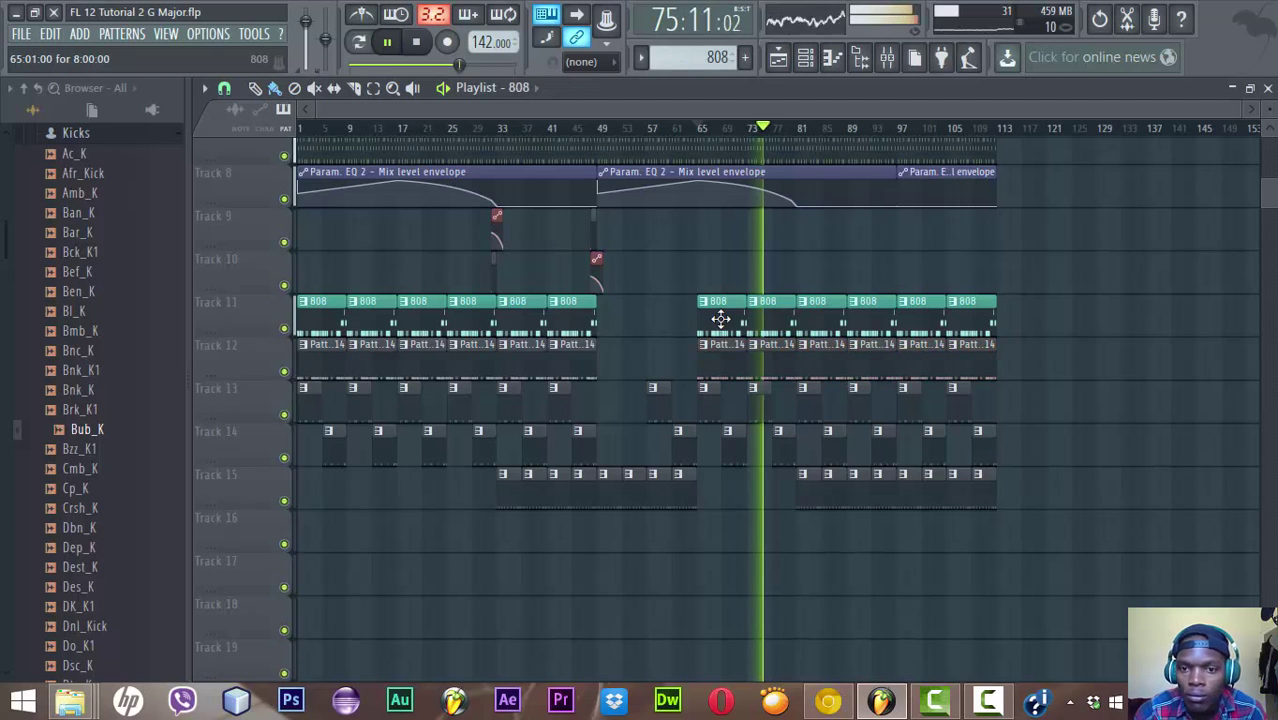
click(332, 364)
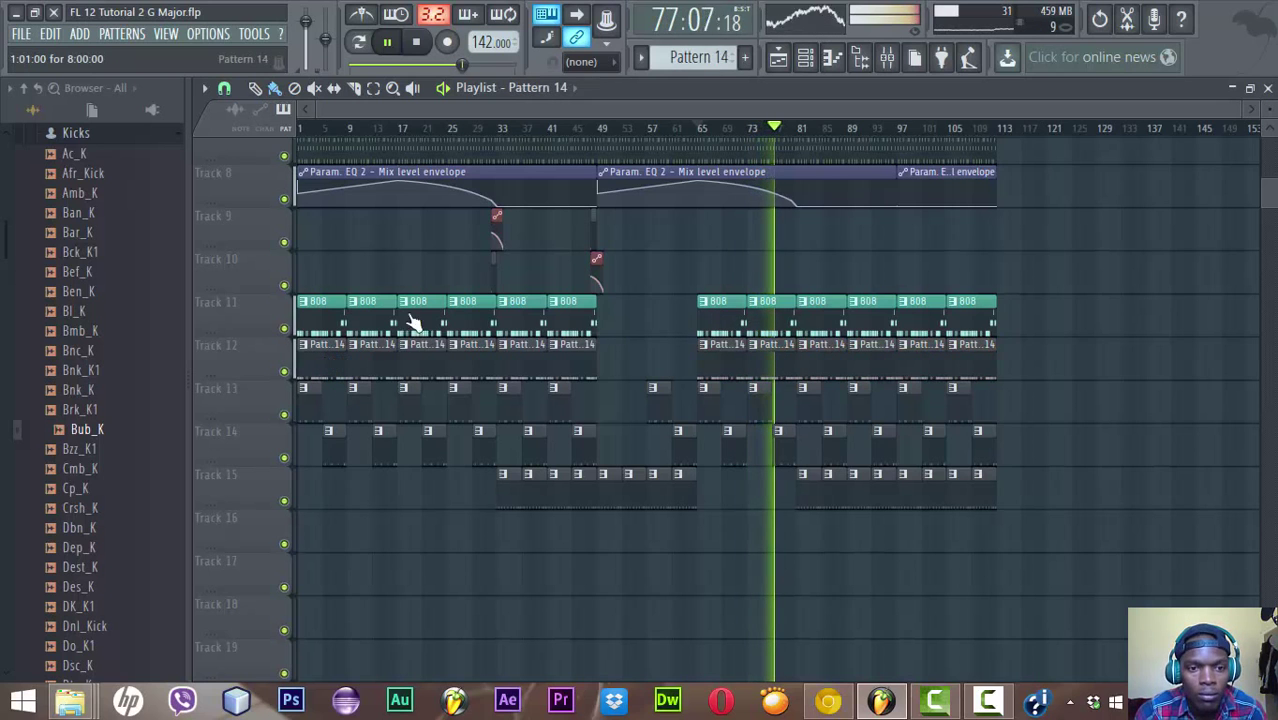
Set the CTS_Kick1 channel volume to 82% during playback and return to the playlist
click(805, 57)
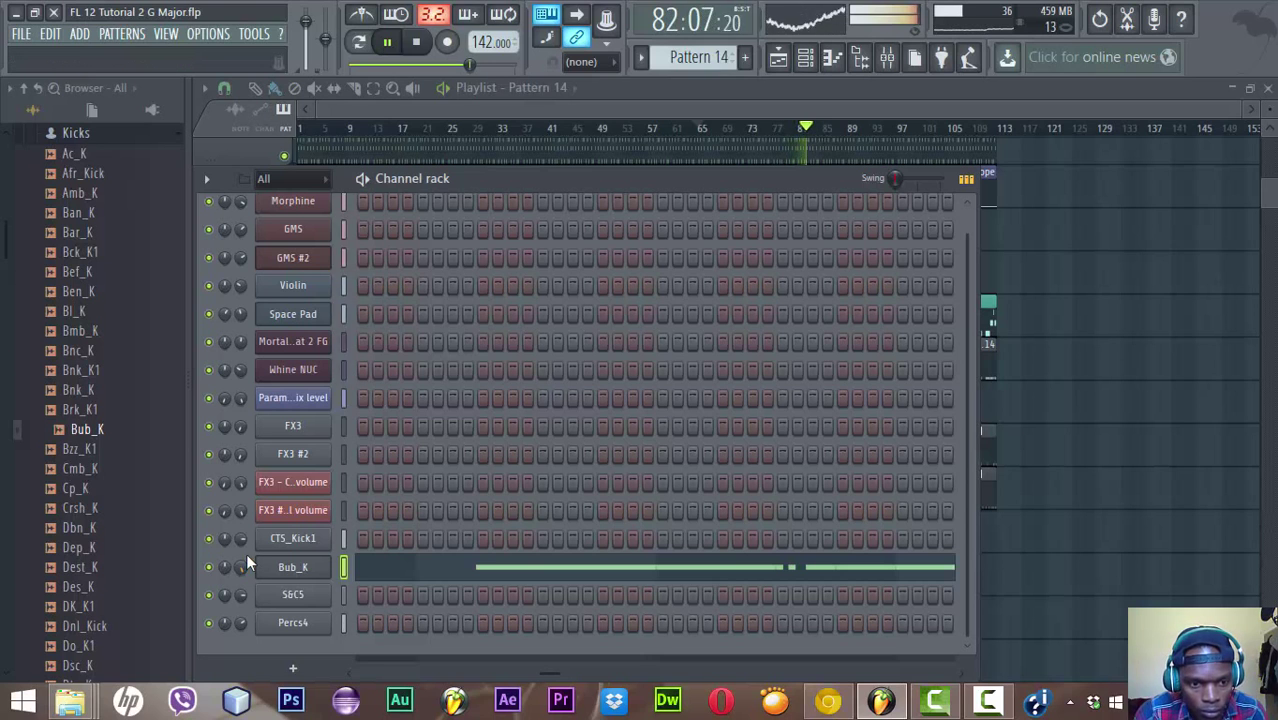
drag(241, 541, 241, 532)
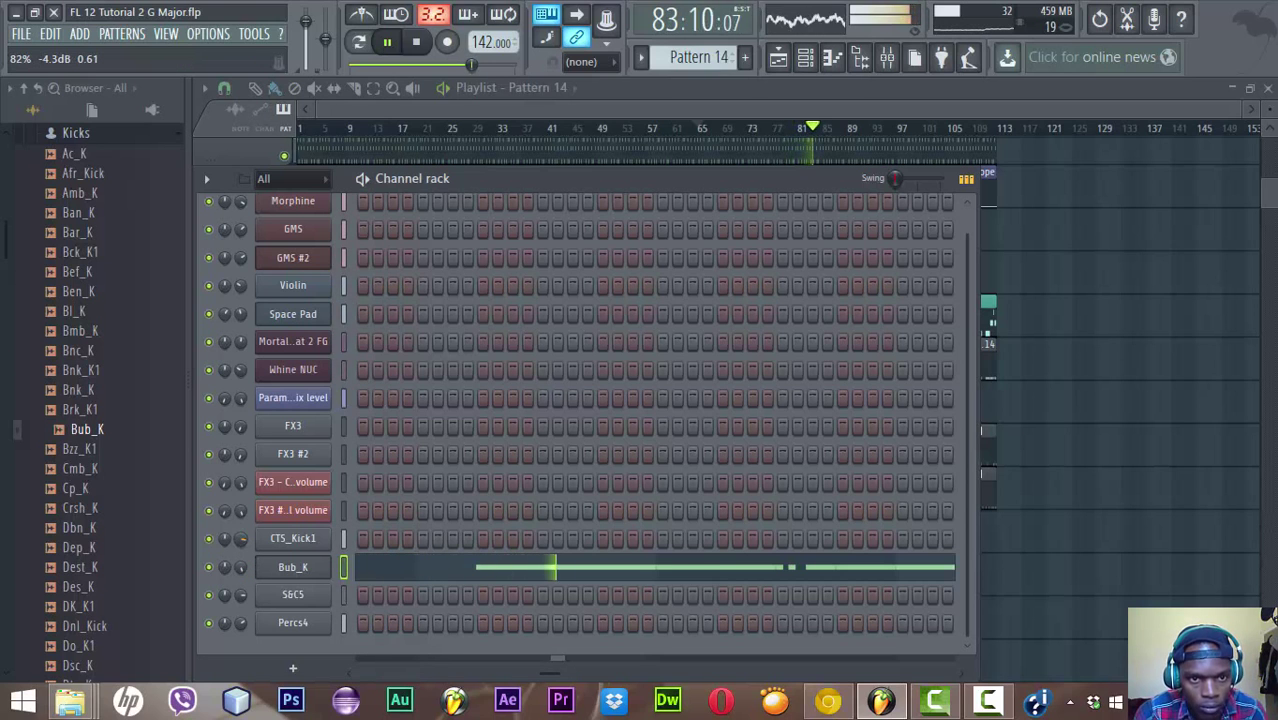
click(527, 110)
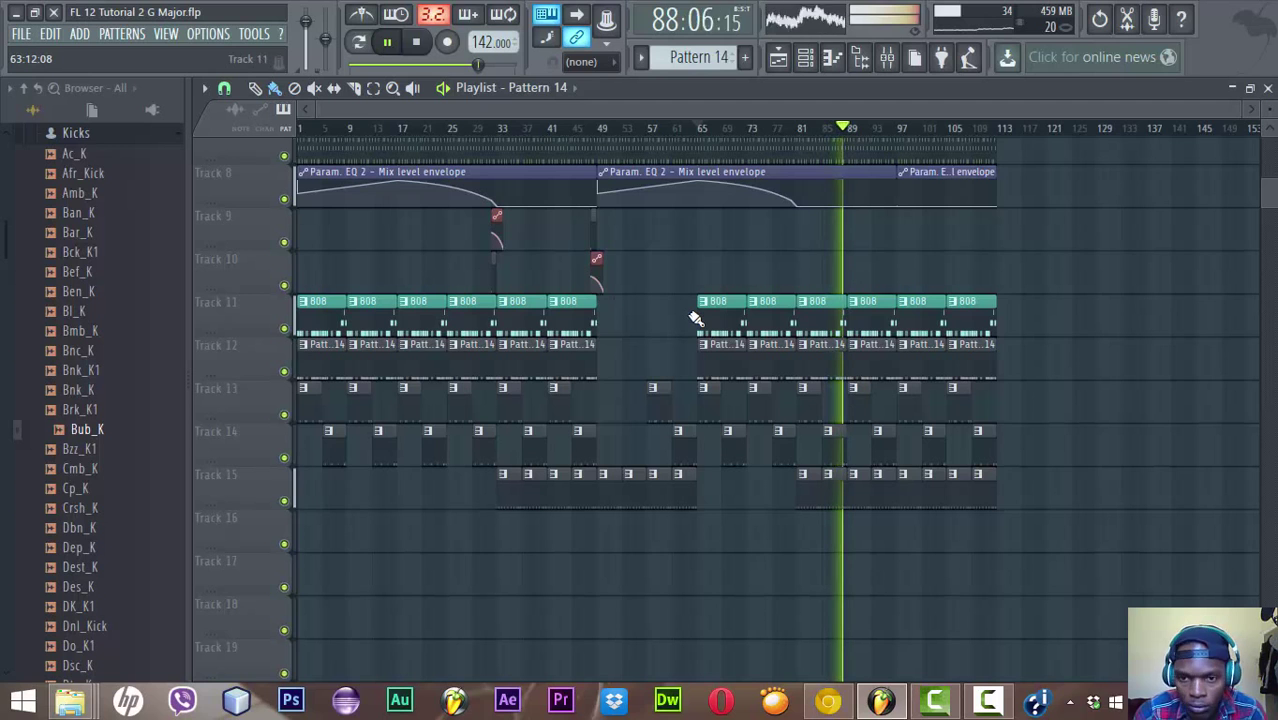
Solo Track 12 and toggle Track 11 on and off to compare the new kick with the 808
right_click(285, 372)
click(285, 329)
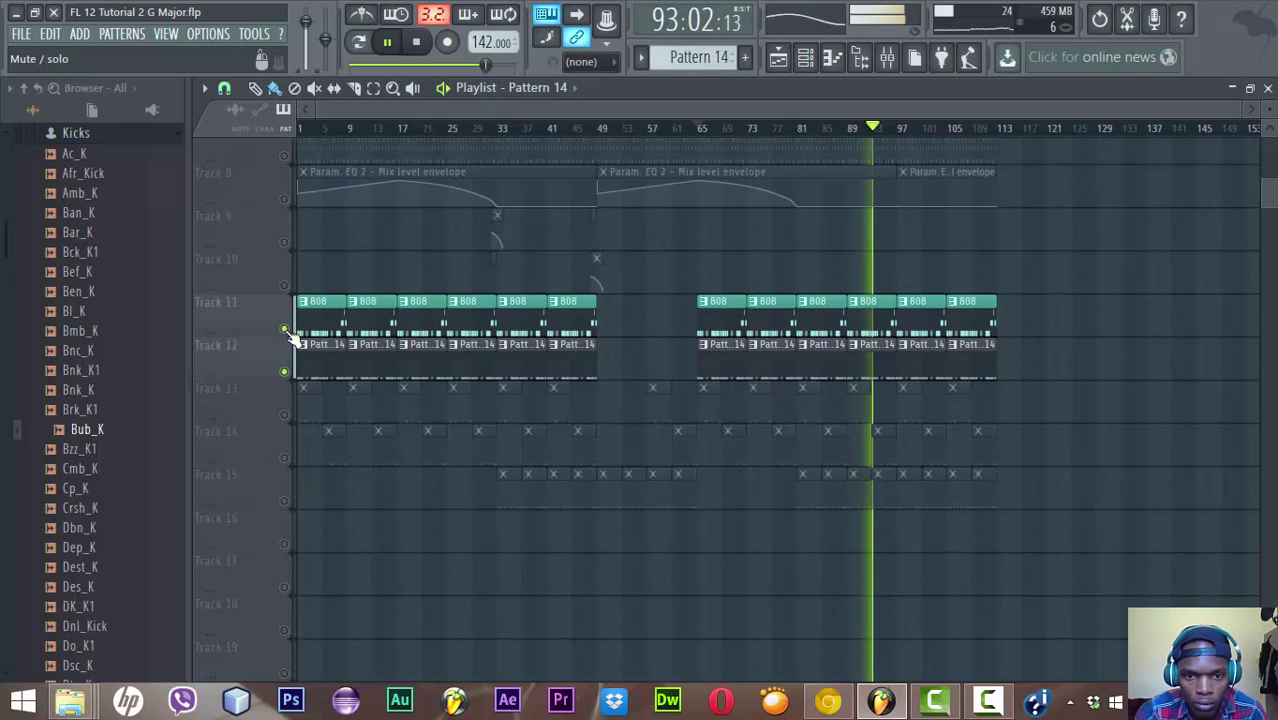
click(286, 330)
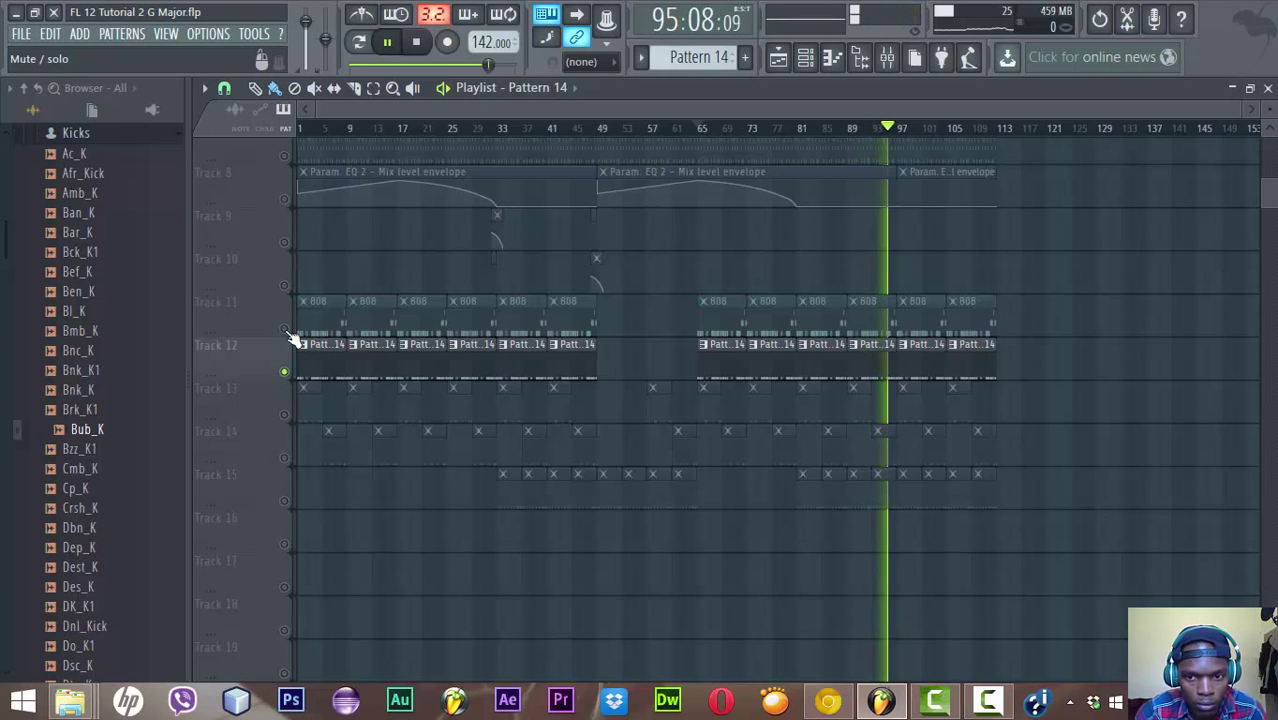
Remove the 808 clip at bar 1 and the Pattern 14 clips at bars 1 and 9, and place an 808 clip at bar 57
click(287, 331)
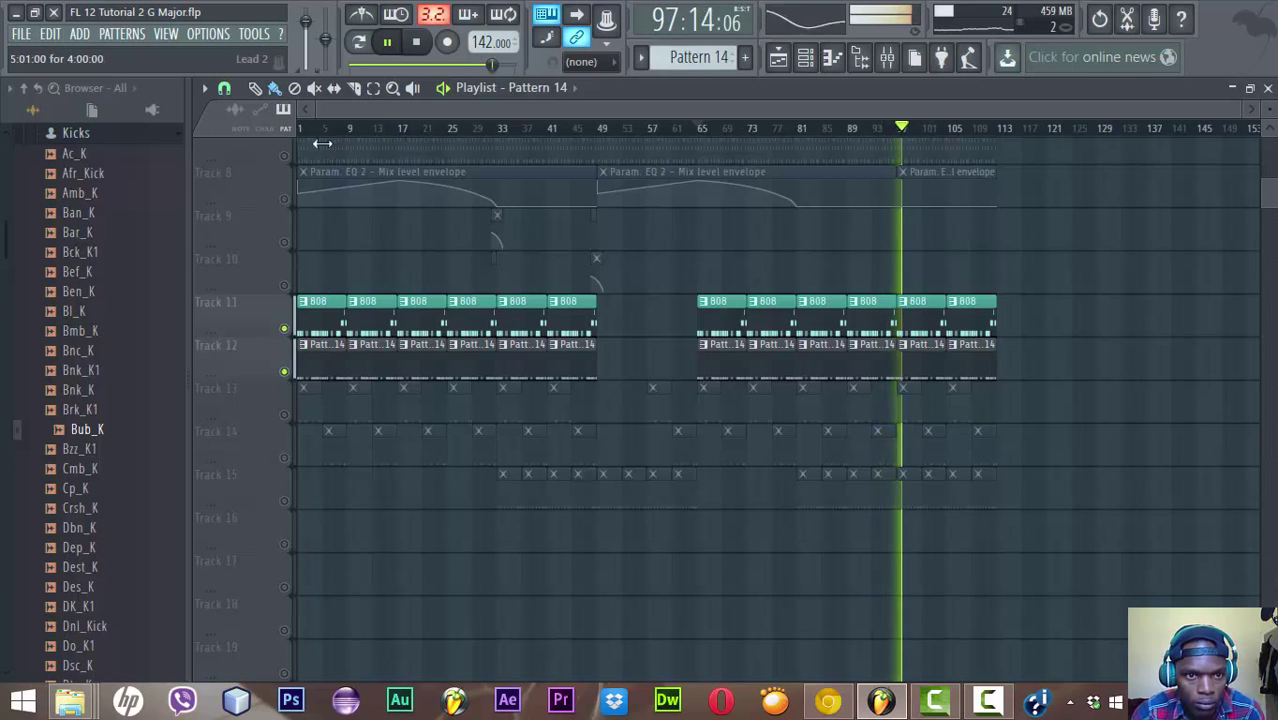
right_click(317, 366)
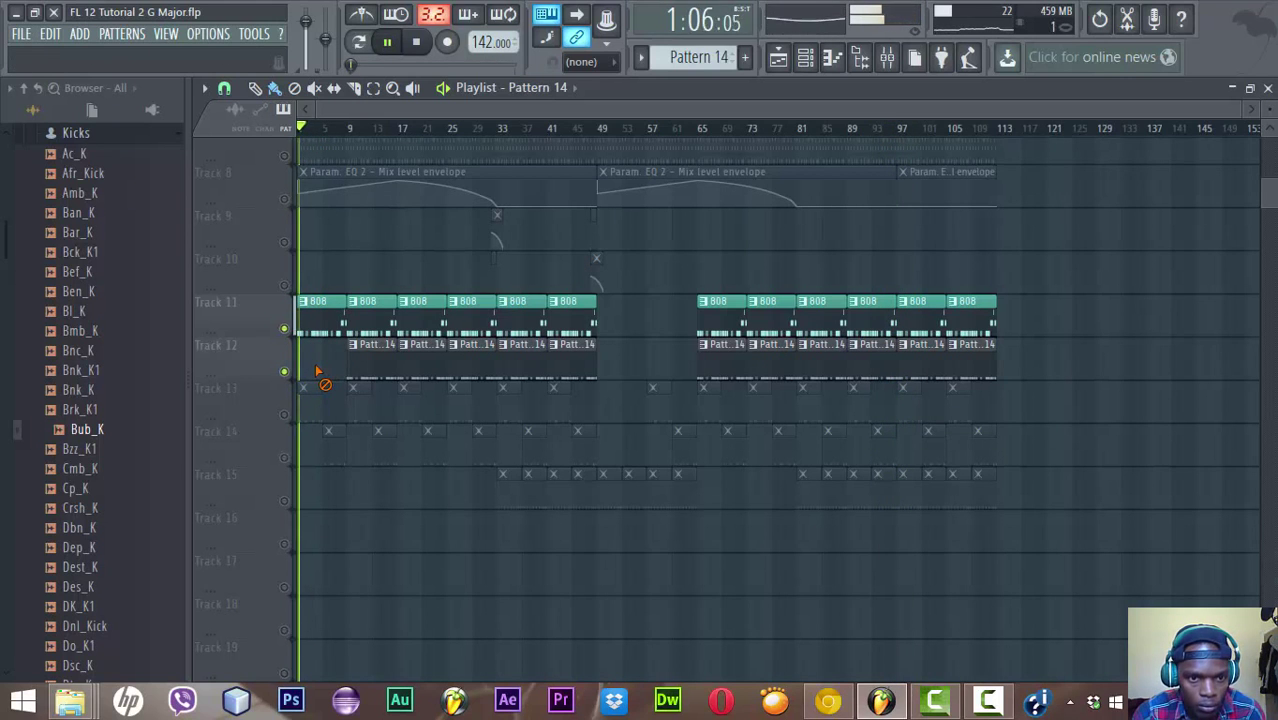
right_click(370, 363)
right_click(317, 325)
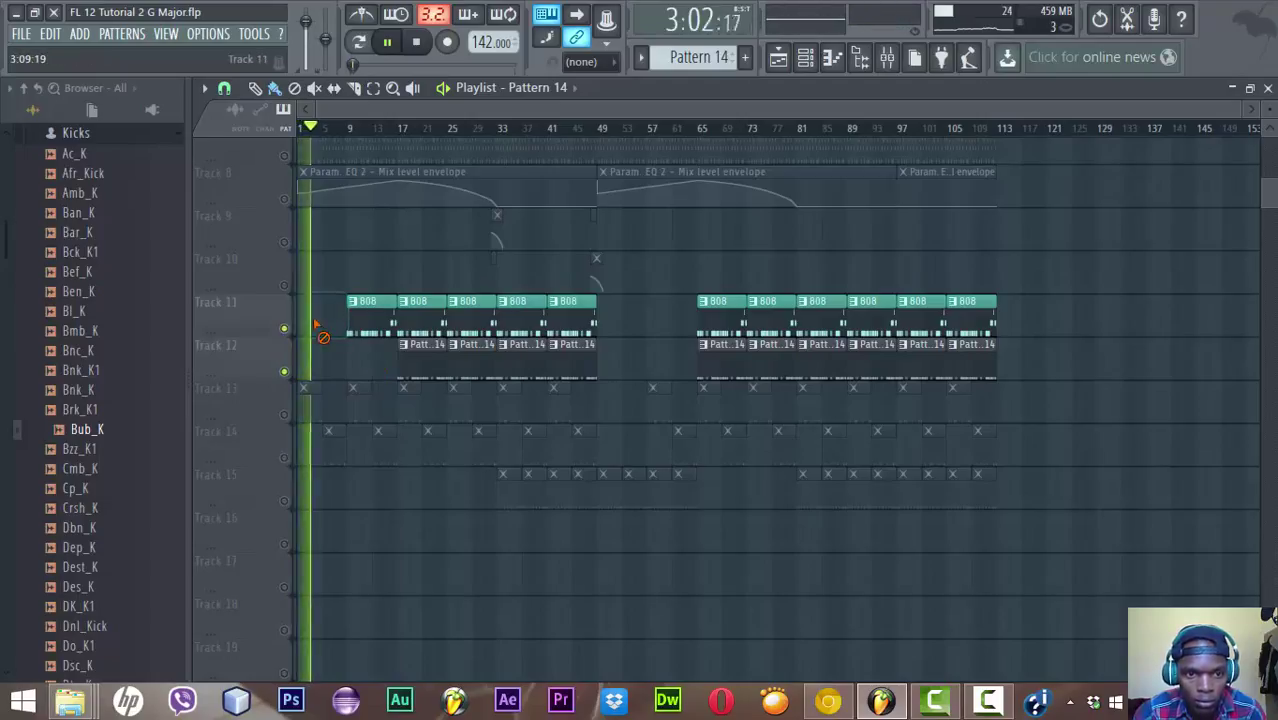
key(space)
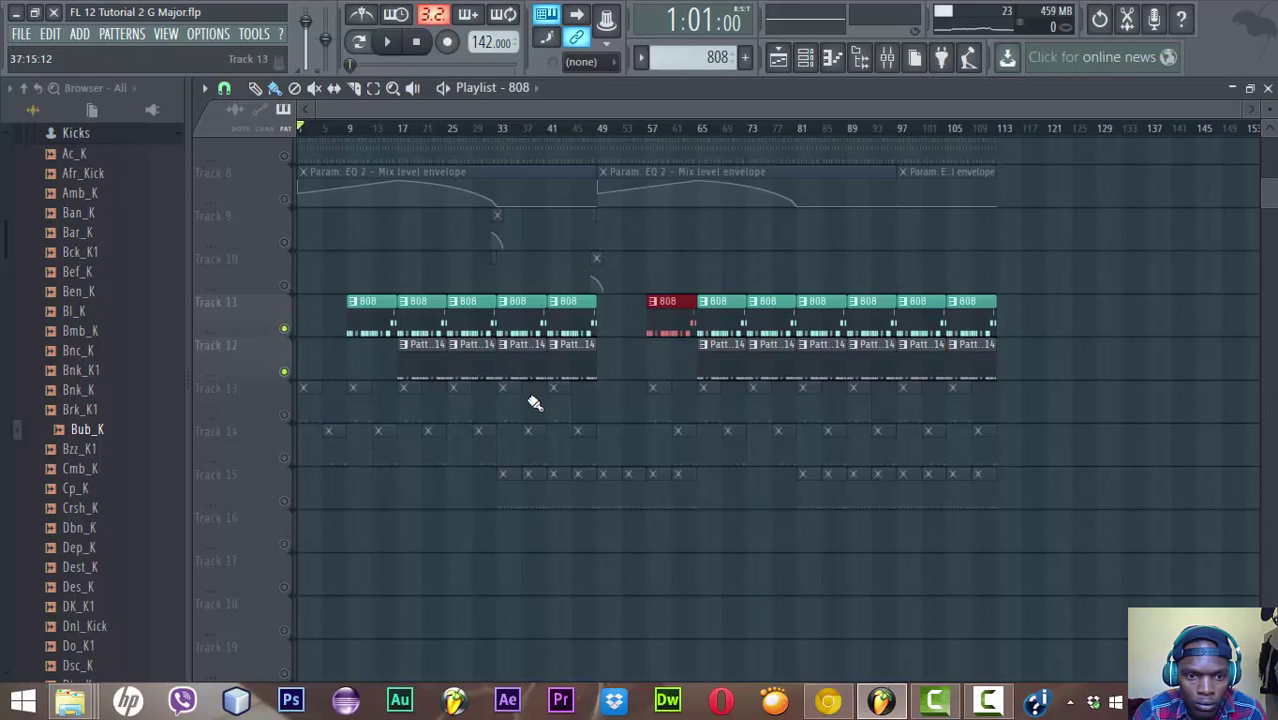
Turn all playlist tracks back on and save the project while the song plays from the start
click(293, 430)
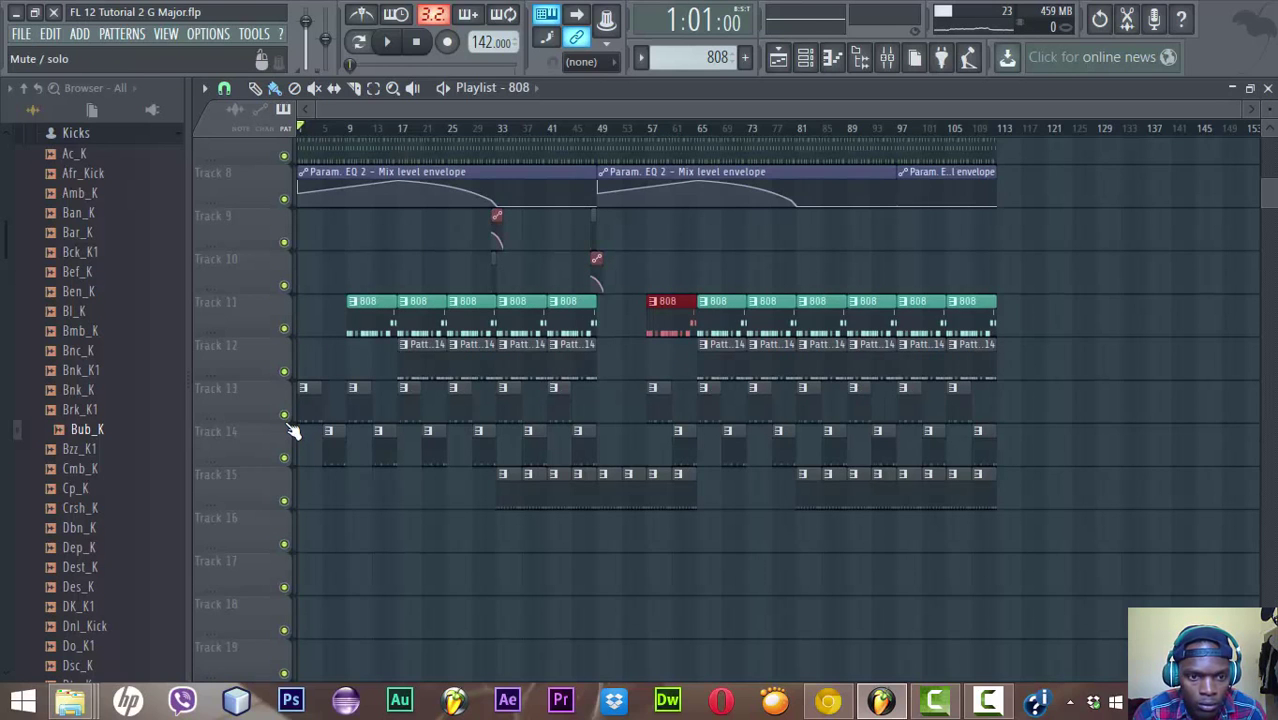
key(space)
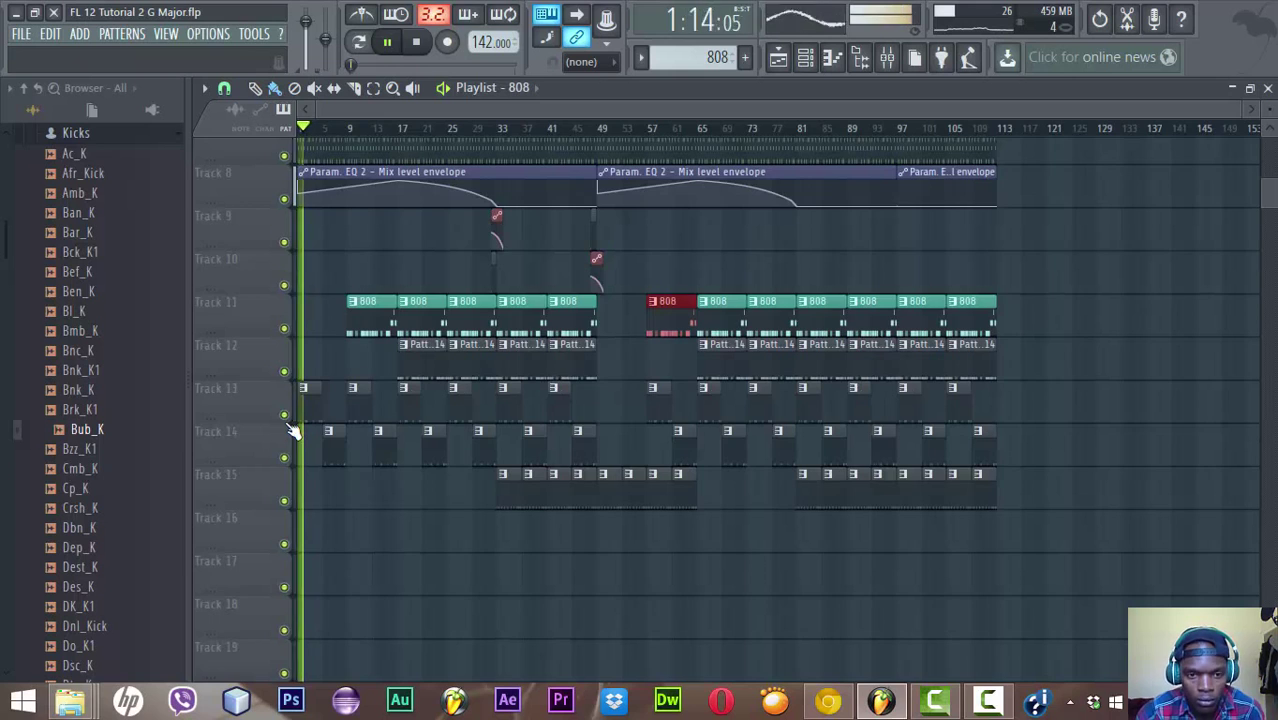
scroll(291, 427, up, 3)
scroll(290, 427, down, 8)
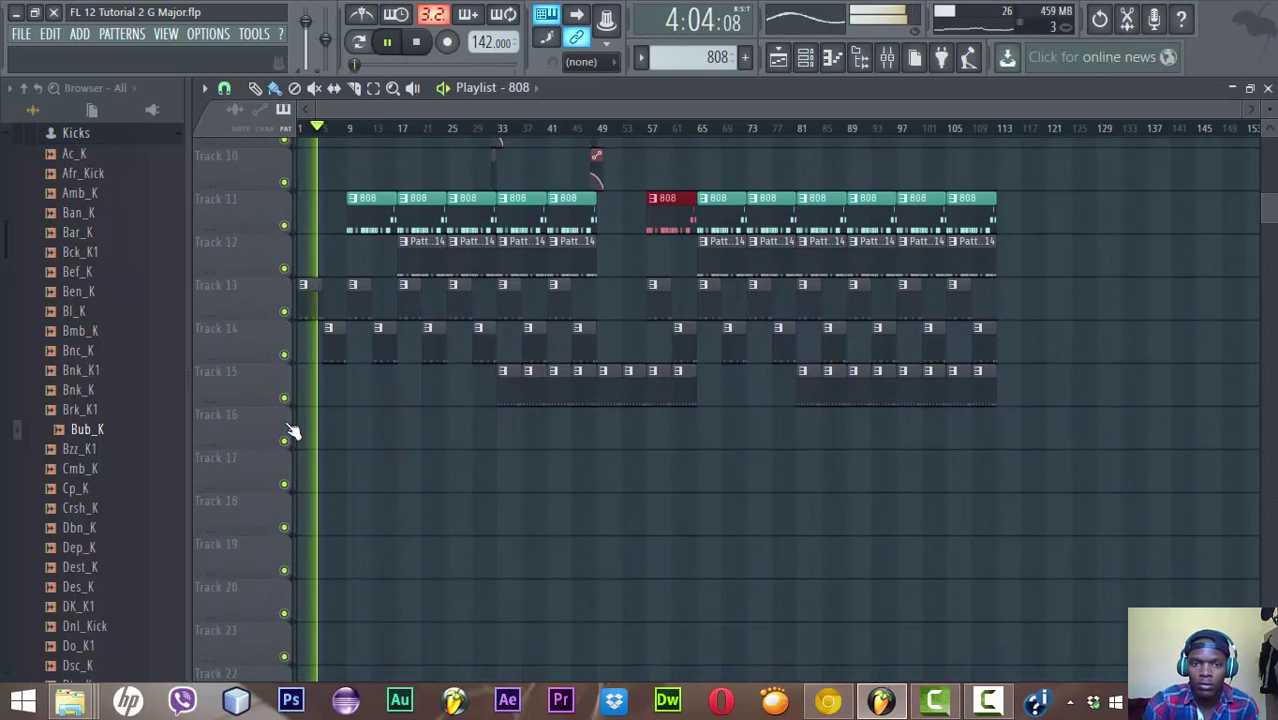
scroll(291, 430, up, 4)
key(ctrl+s)
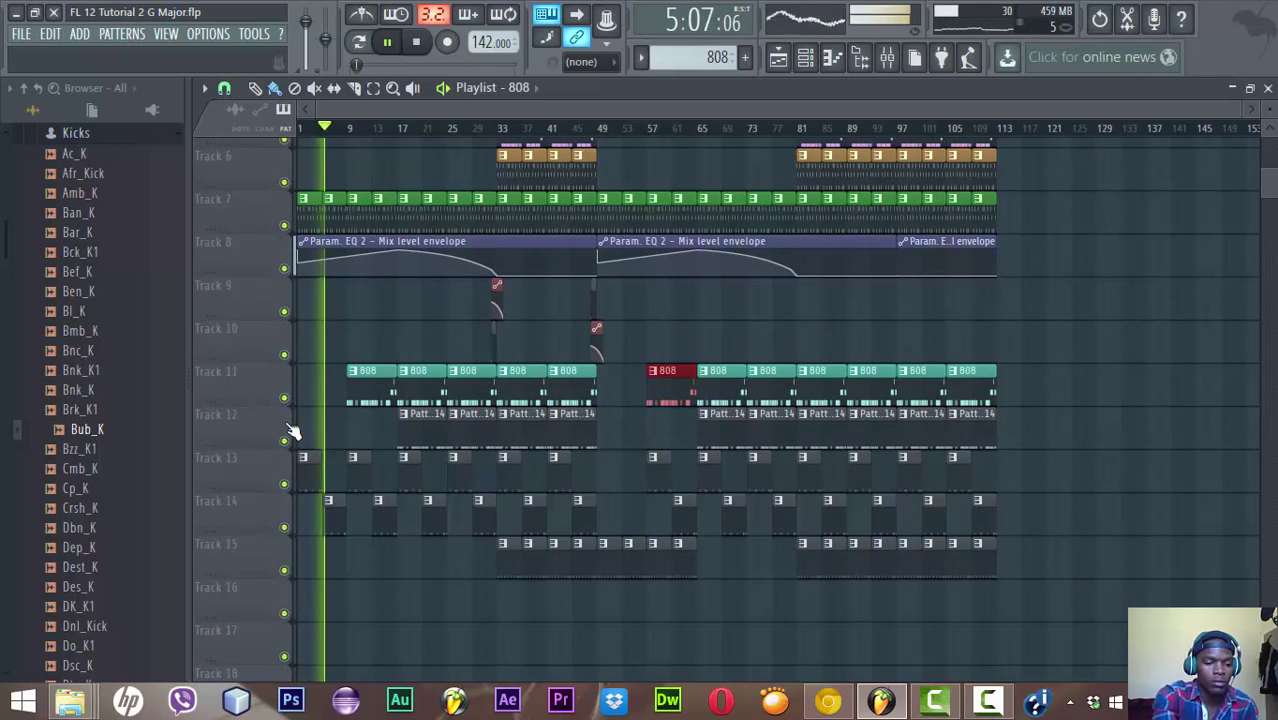
Duplicate the Track 9 and Track 10 clips between bars 32 and 49 and move the copies to start at bar 80
scroll(290, 430, up, 5)
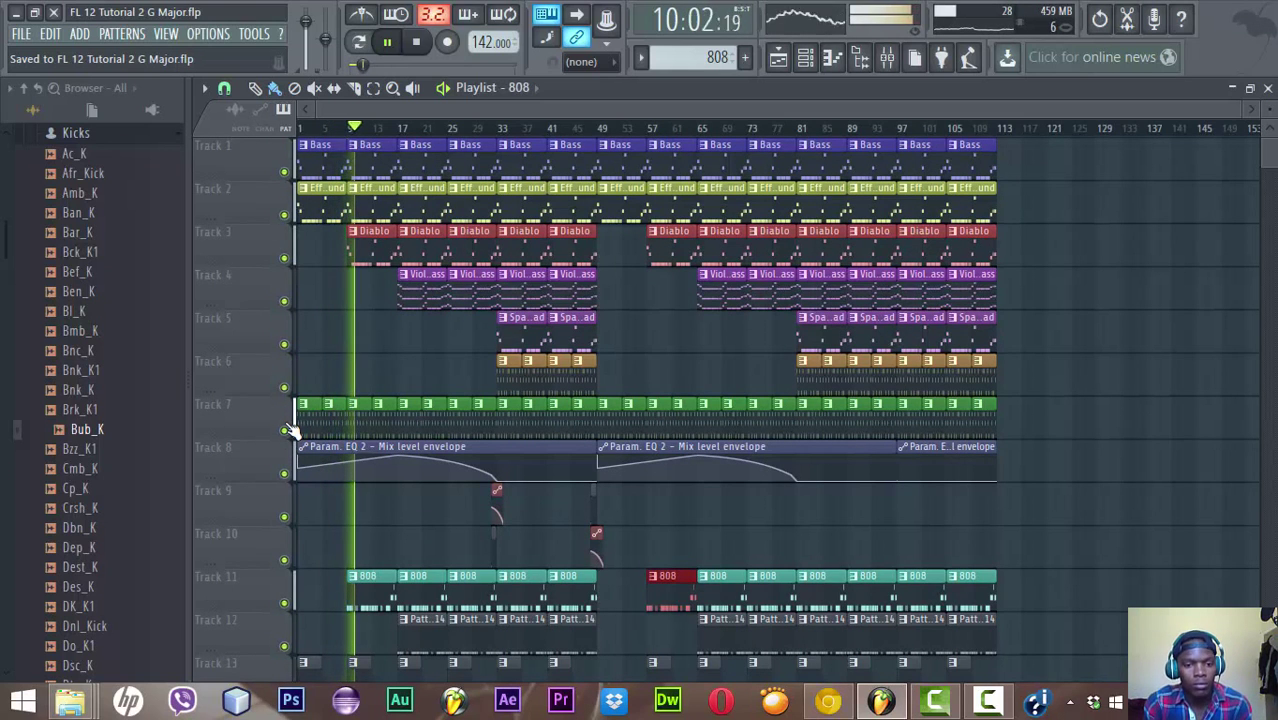
scroll(290, 430, up, 1)
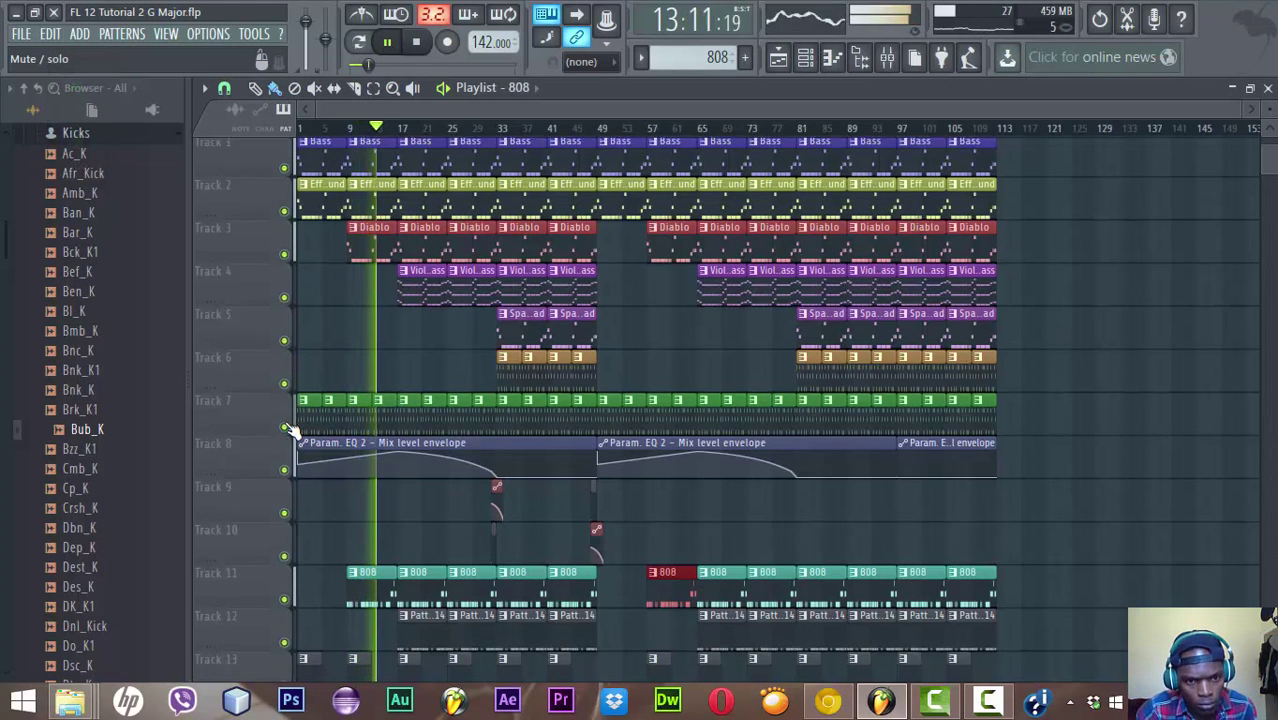
scroll(289, 430, down, 3)
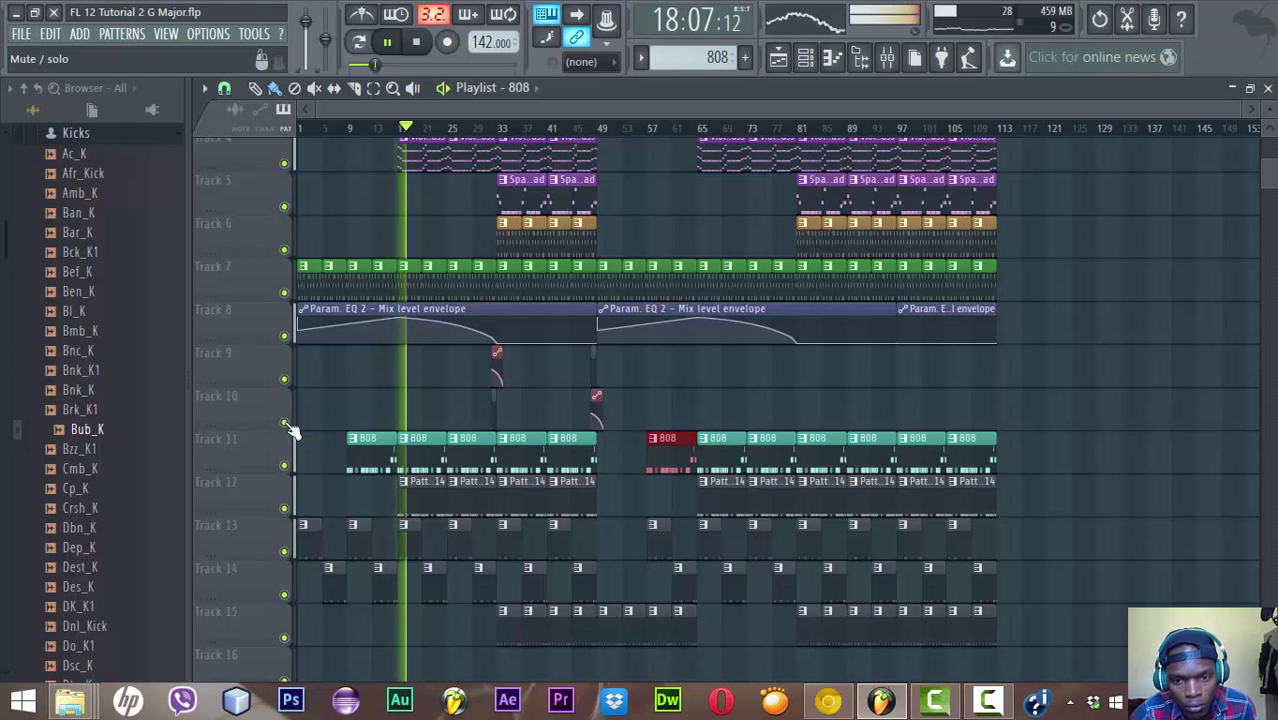
scroll(290, 430, down, 1)
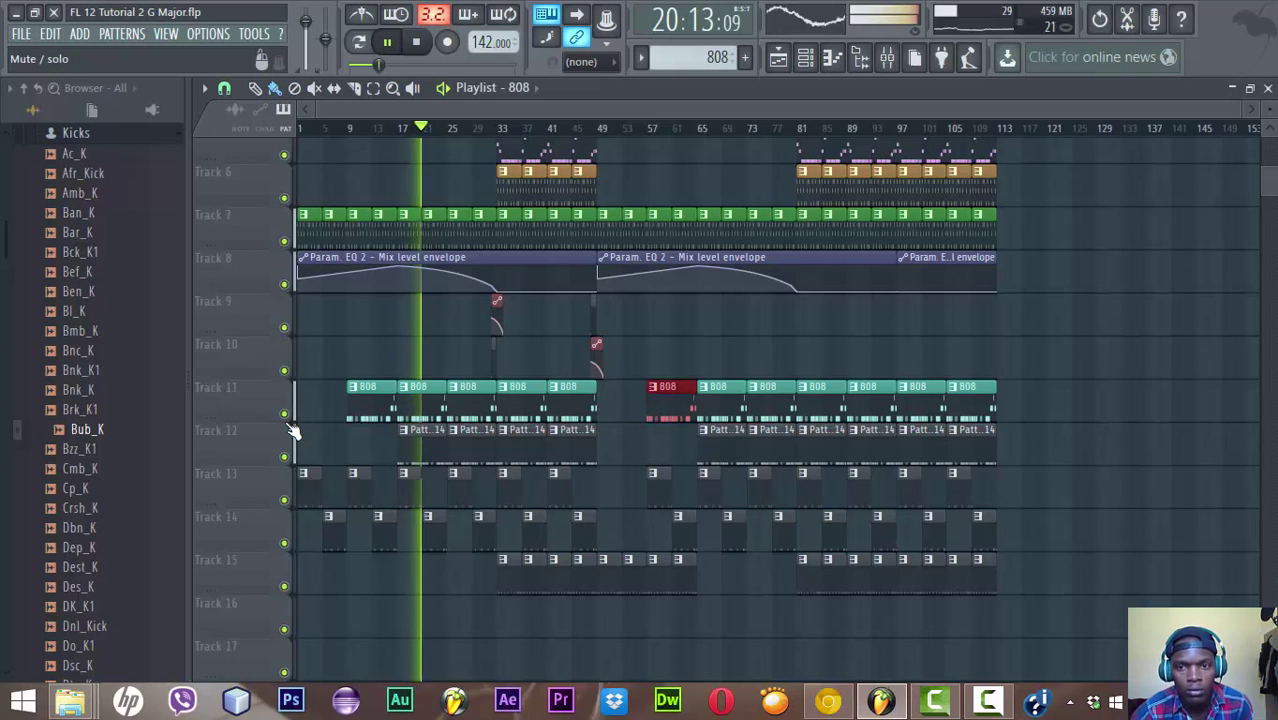
click(373, 88)
drag(616, 293, 497, 356)
key(ctrl+b)
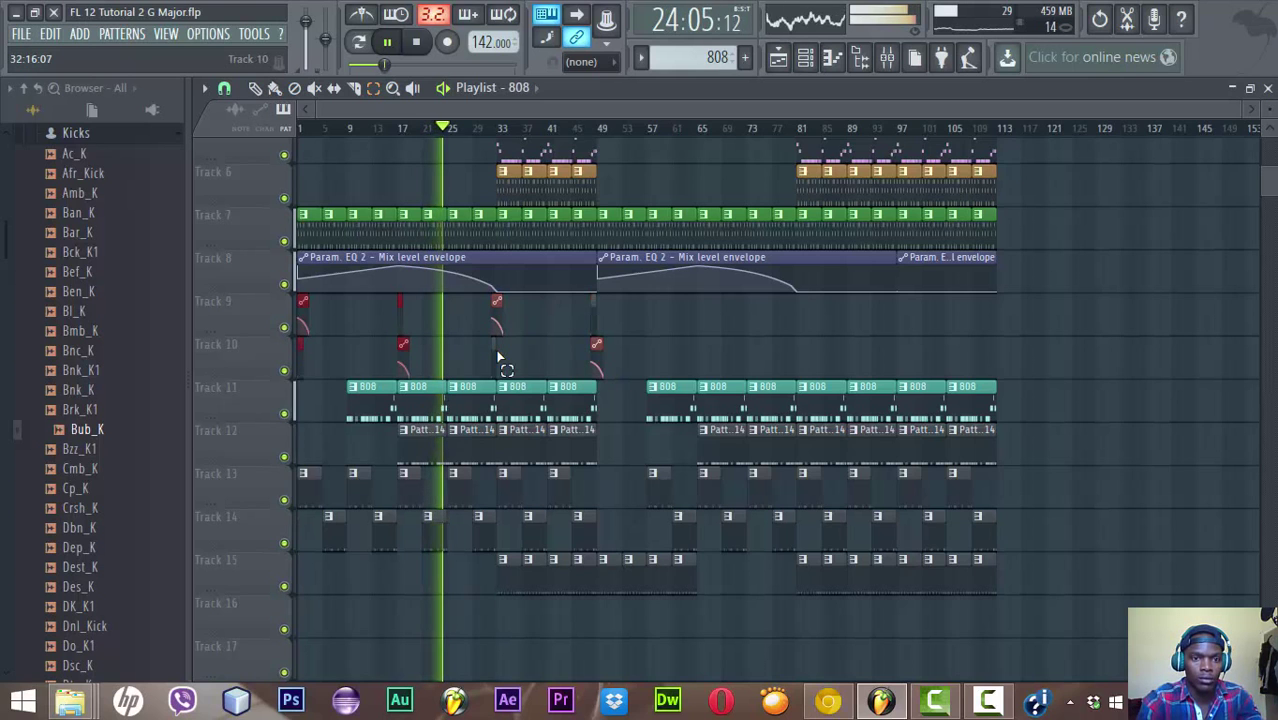
key(shift+Right)
key(shift+Right)
key(shift+Right)
key(shift+Right)
key(shift+Right)
key(shift+Right)
key(shift+Right)
key(shift+Right)
key(shift+Right)
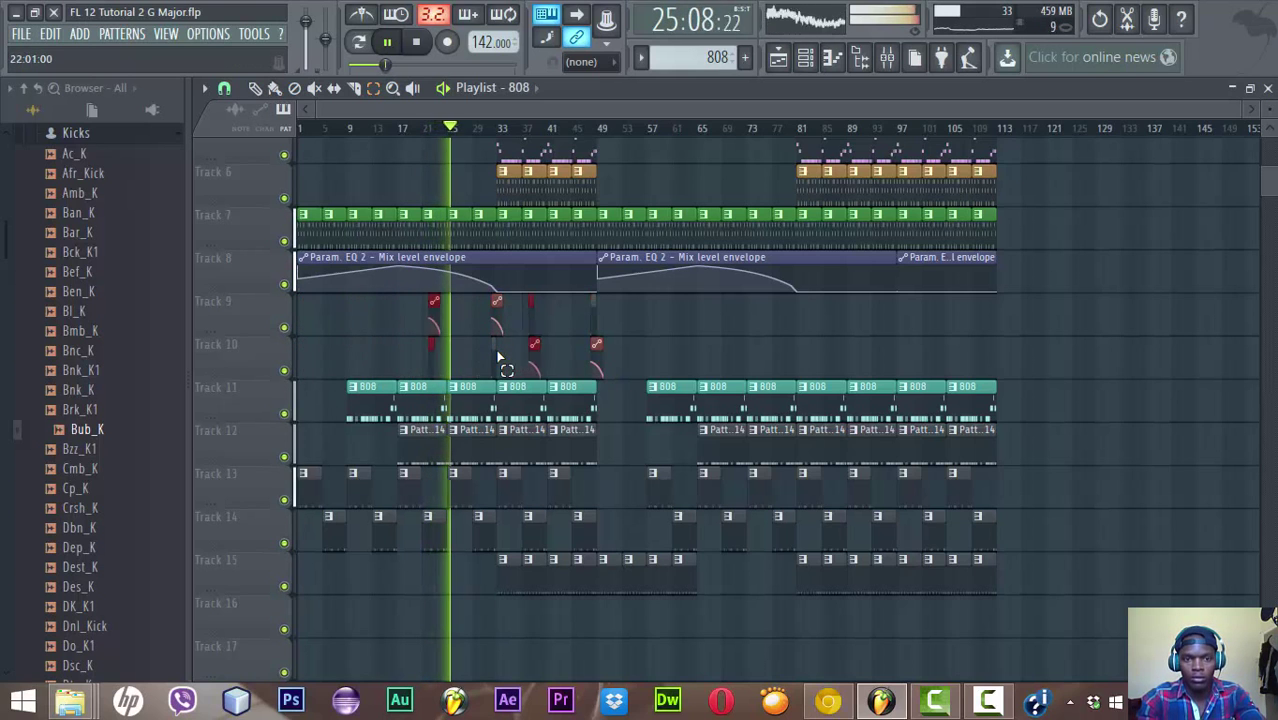
key(shift+Right)
key(shift+Right)
key(shift+Right)
key(shift+Right)
key(shift+Right)
key(shift+Right)
key(shift+Right)
key(shift+Right)
key(shift+Right)
key(shift+Right)
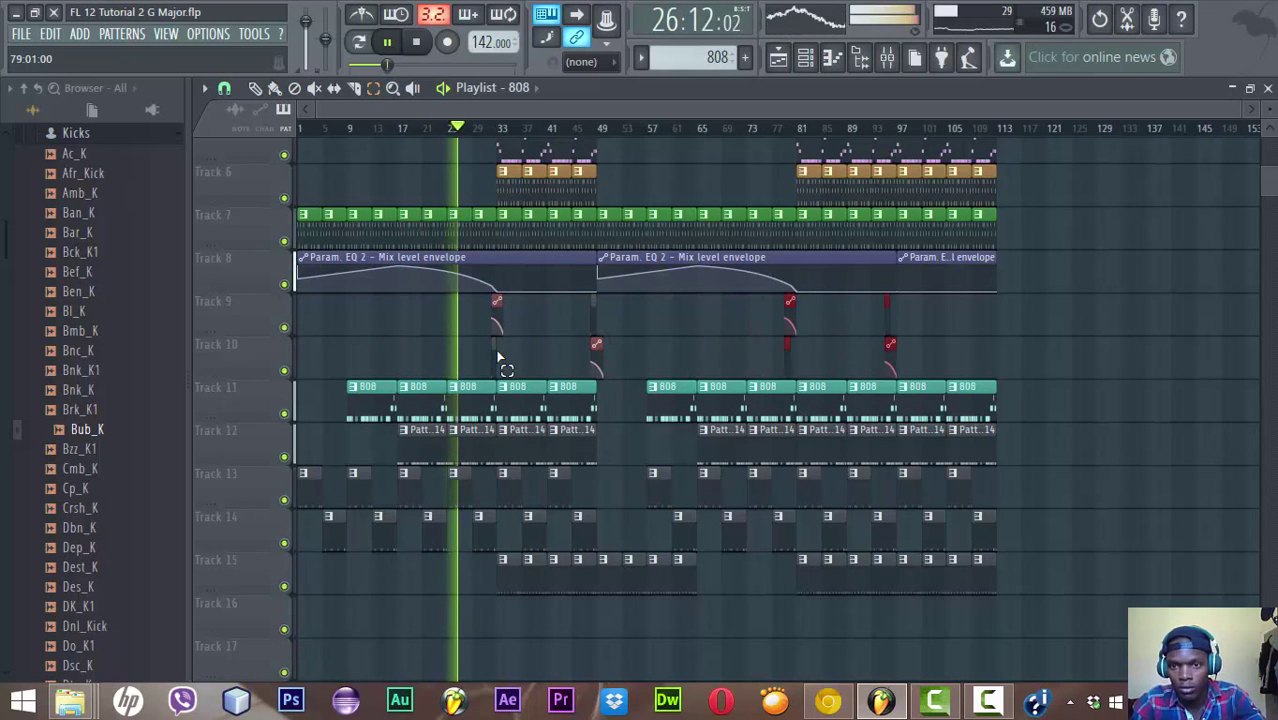
key(shift+Right)
key(shift+Right)
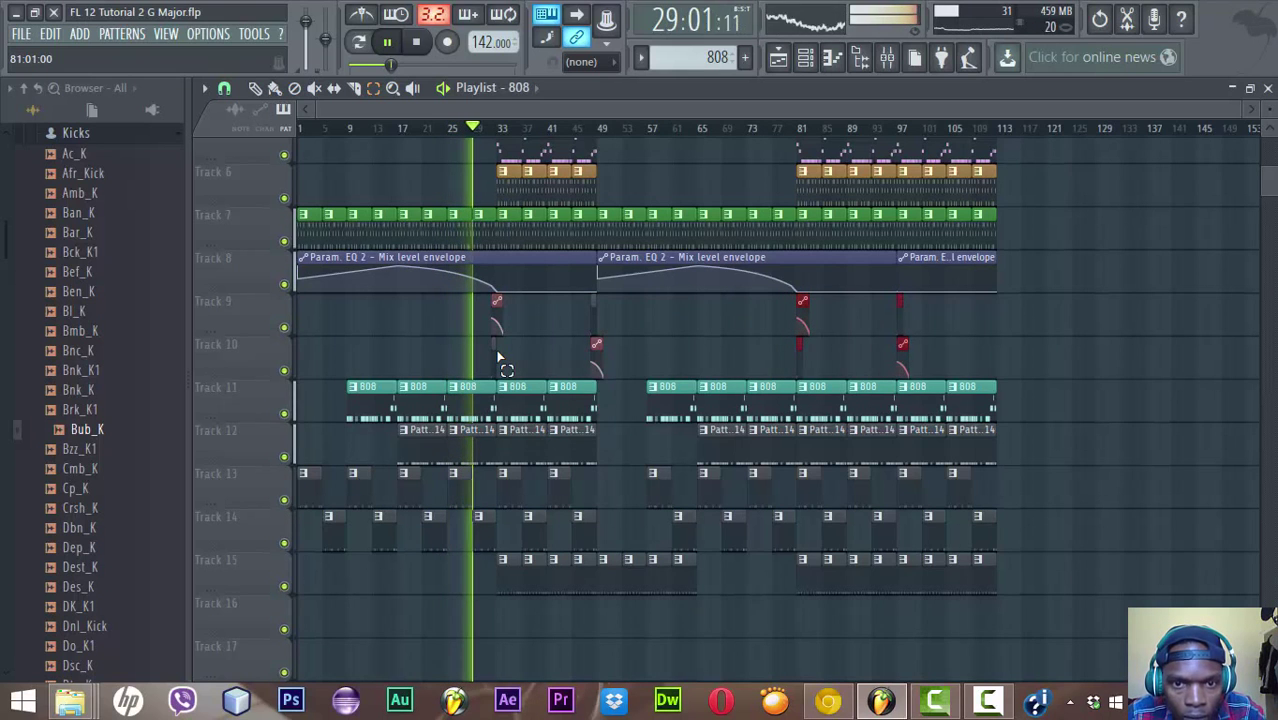
key(shift+Left)
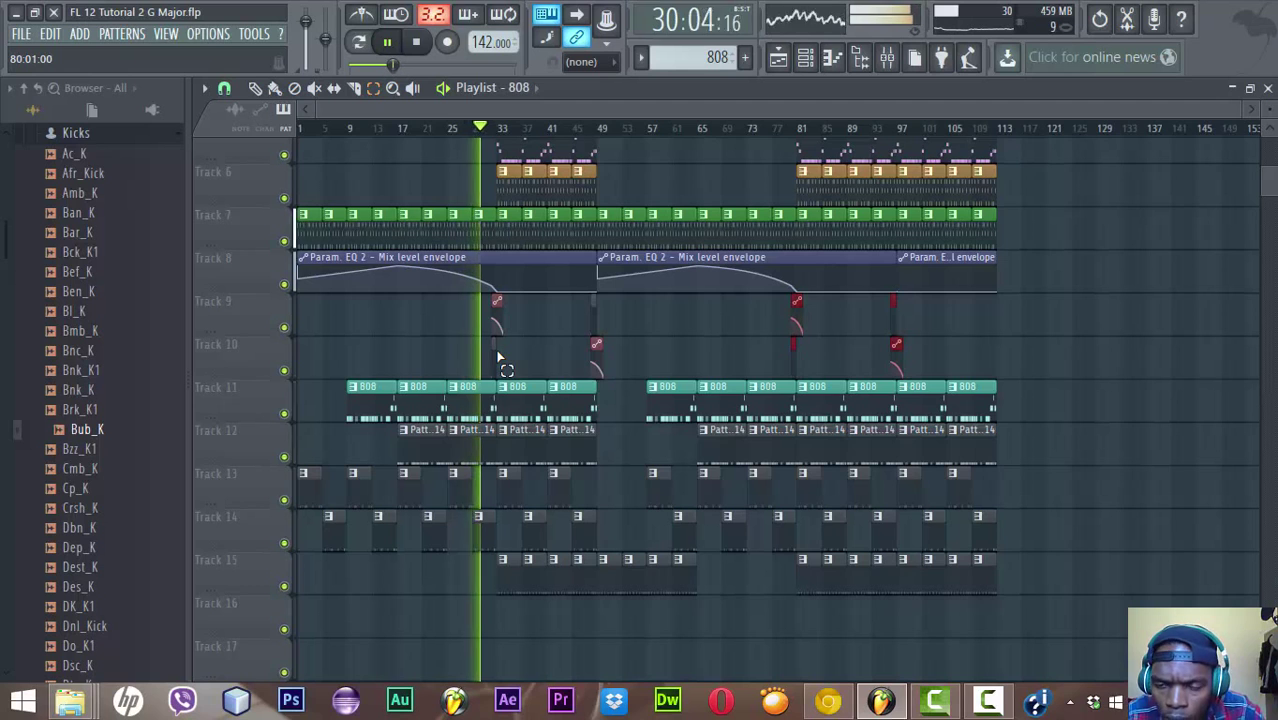
Duplicate the selected Track 9 and Track 10 clips again and move this second set to start at bar 100
key(shift+Left)
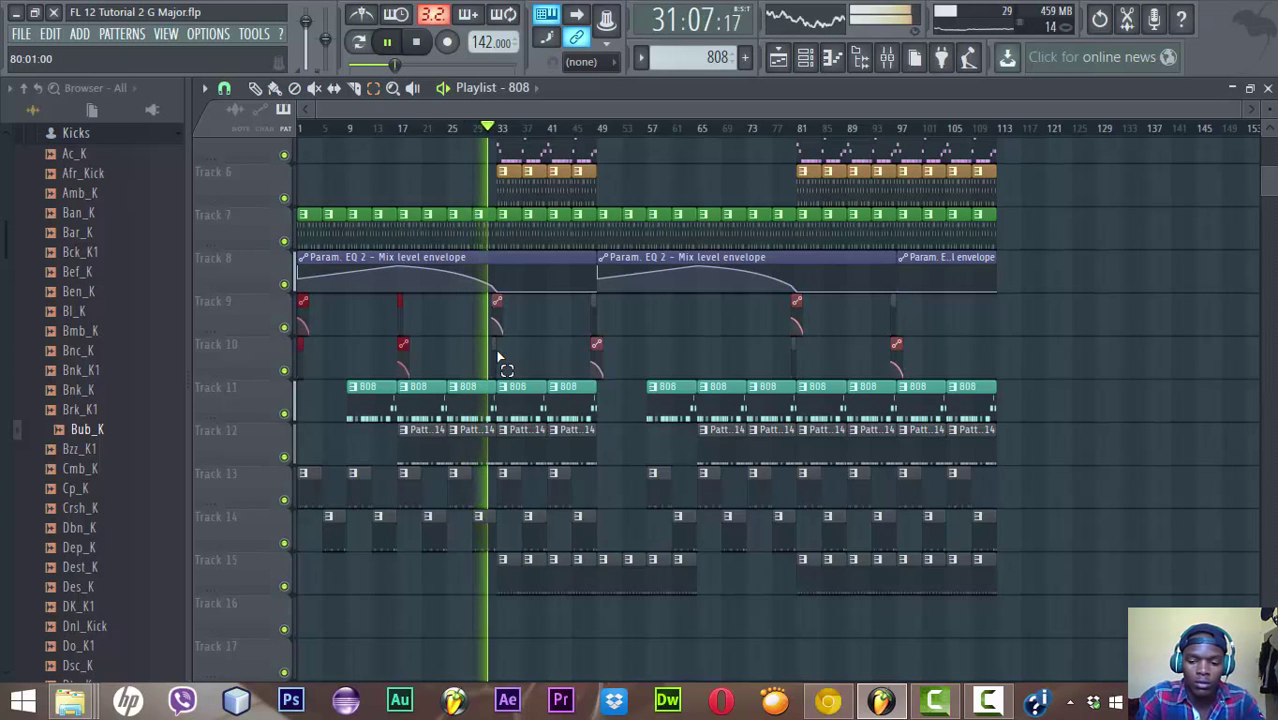
key(shift+Right)
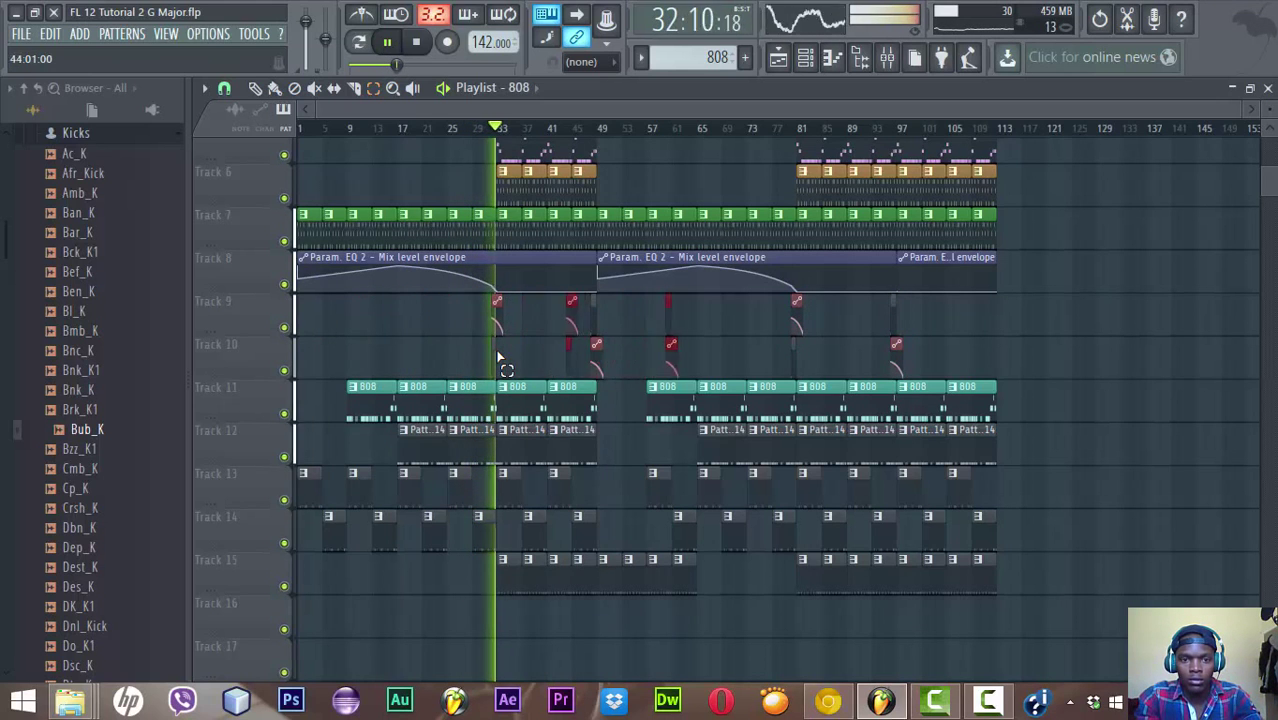
key(shift+Right)
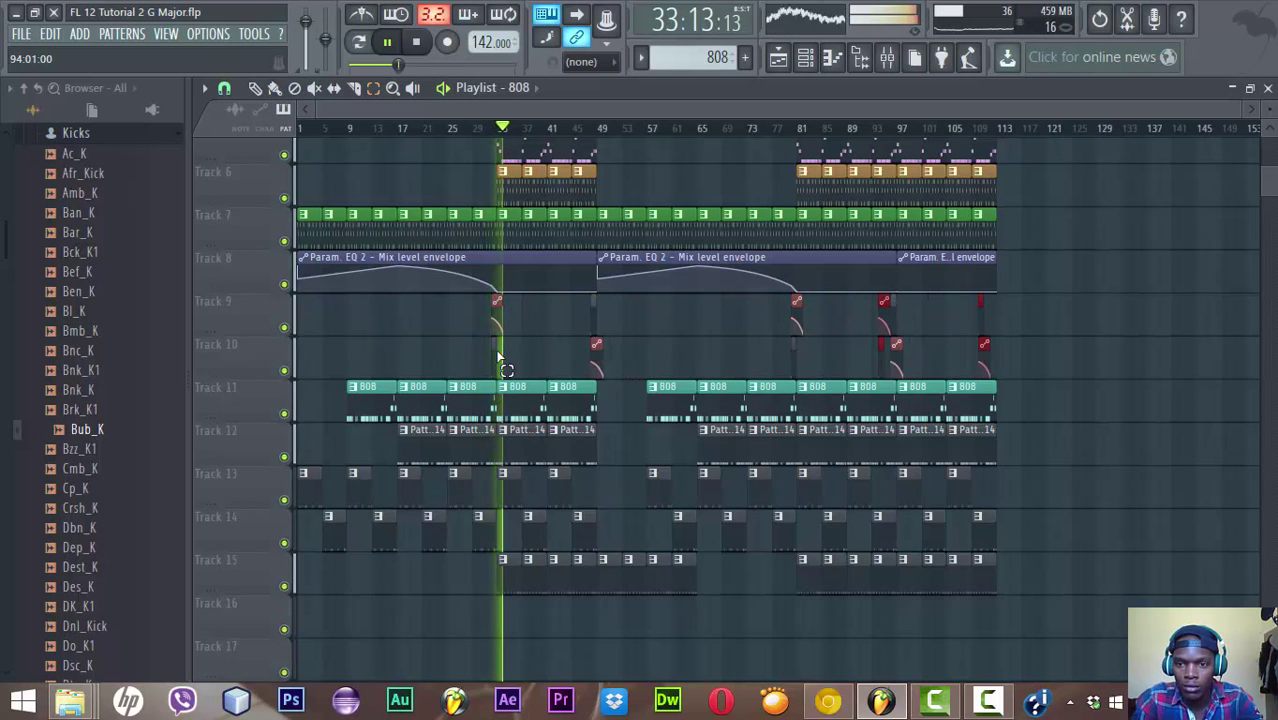
key(shift+Right)
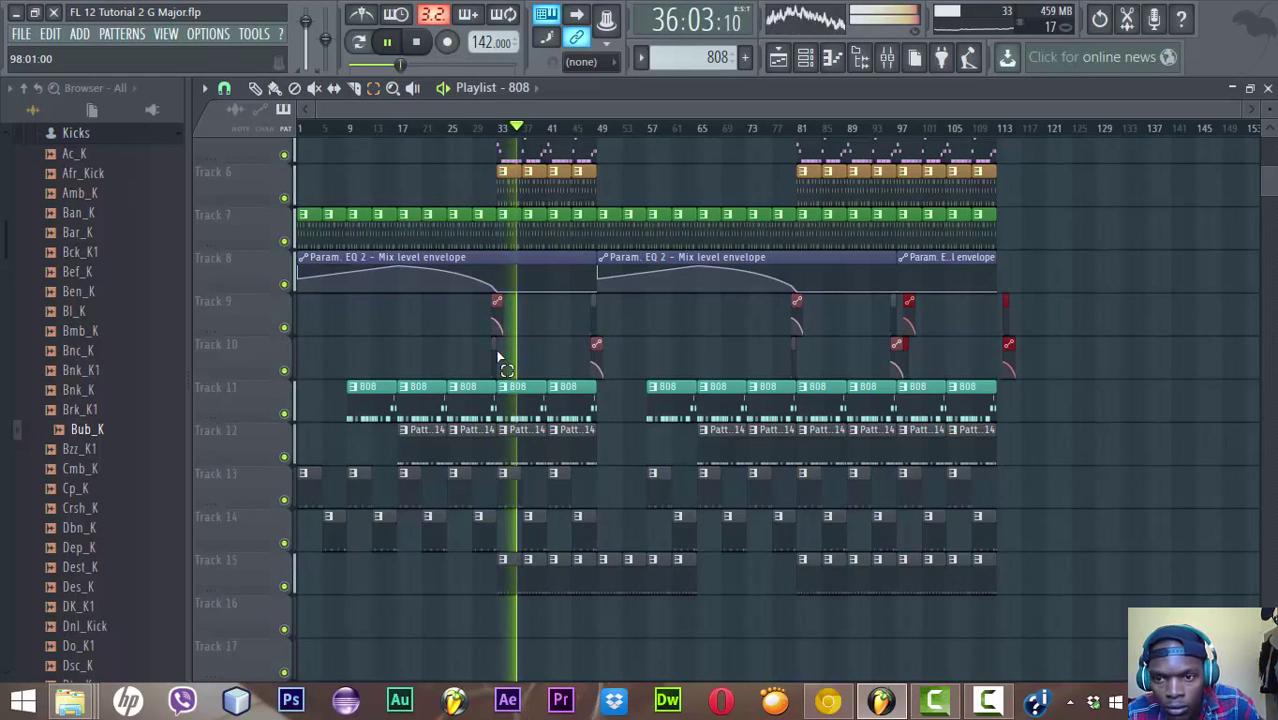
key(shift+Right)
key(shift+Right)
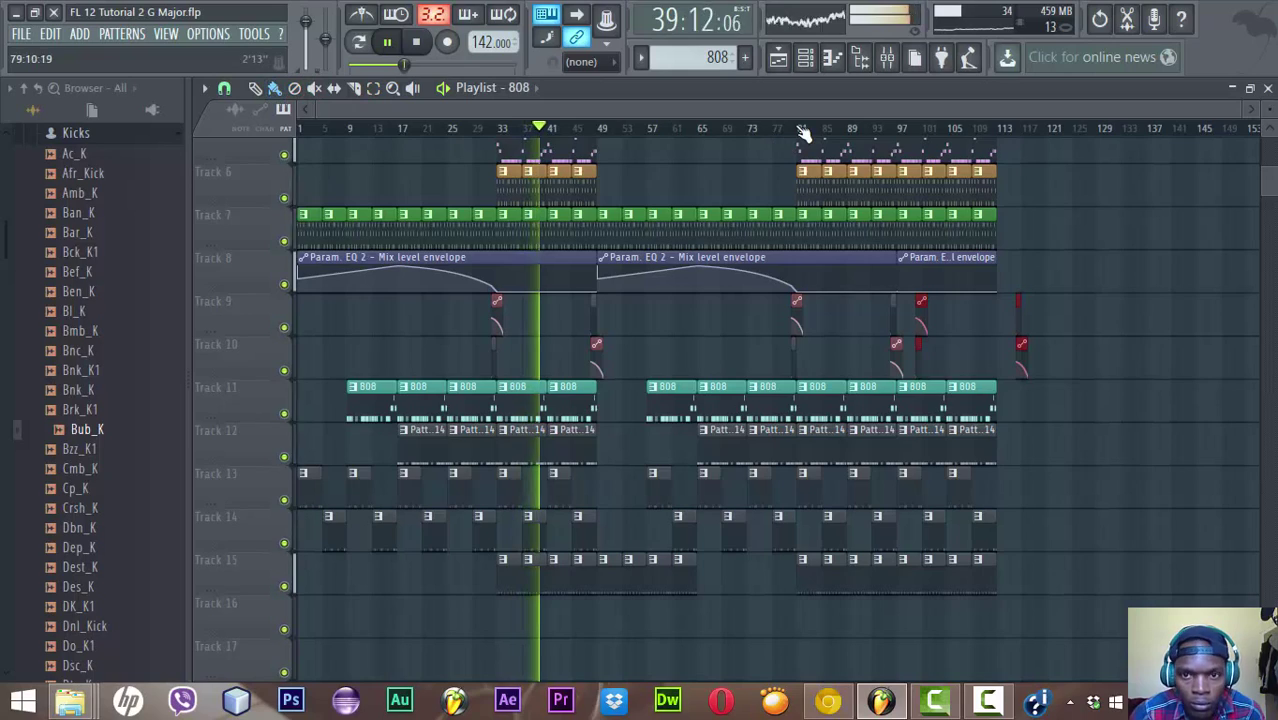
Delete the overlapping Track 9 and Track 10 clips at bar 96
scroll(806, 131, up, 5)
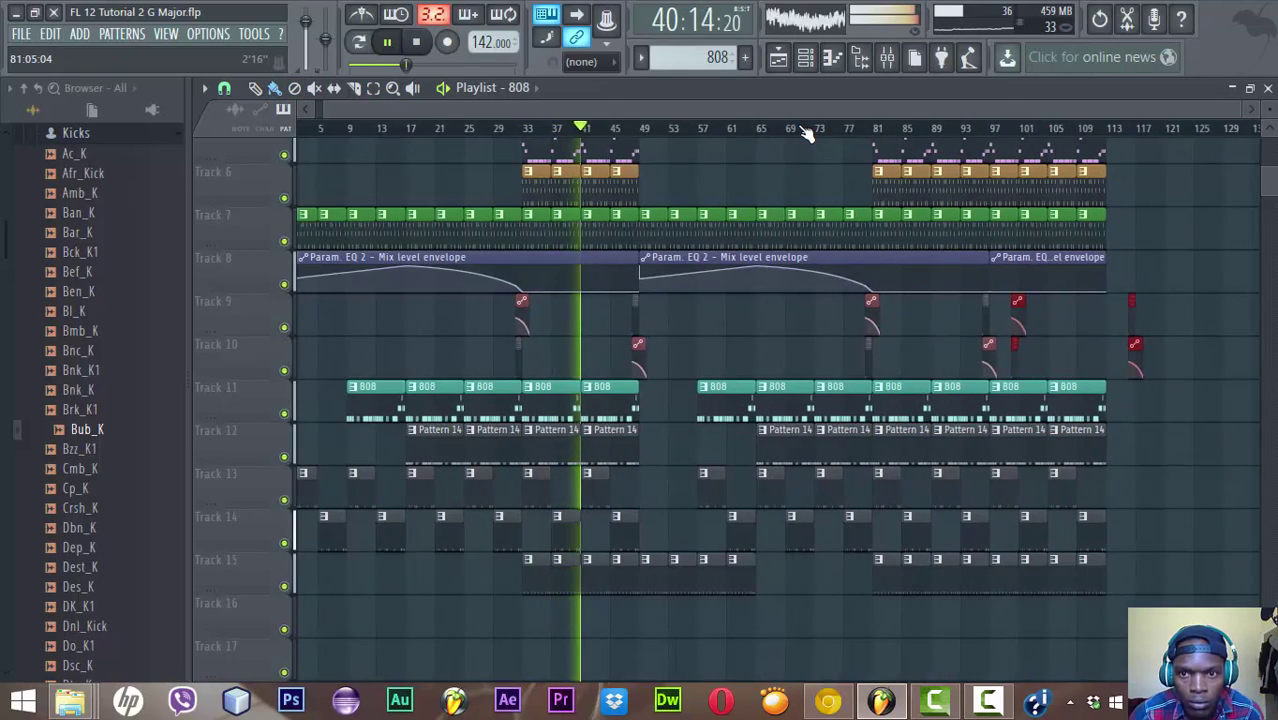
drag(816, 110, 1018, 100)
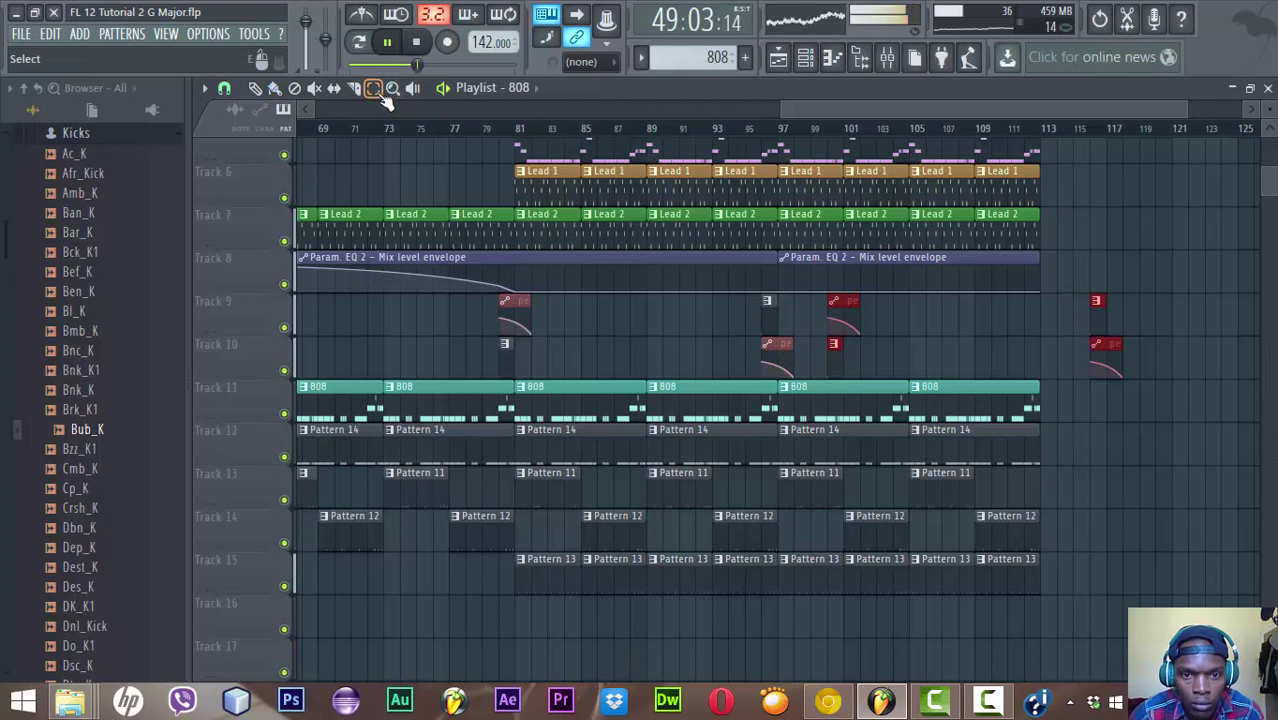
drag(755, 310, 782, 366)
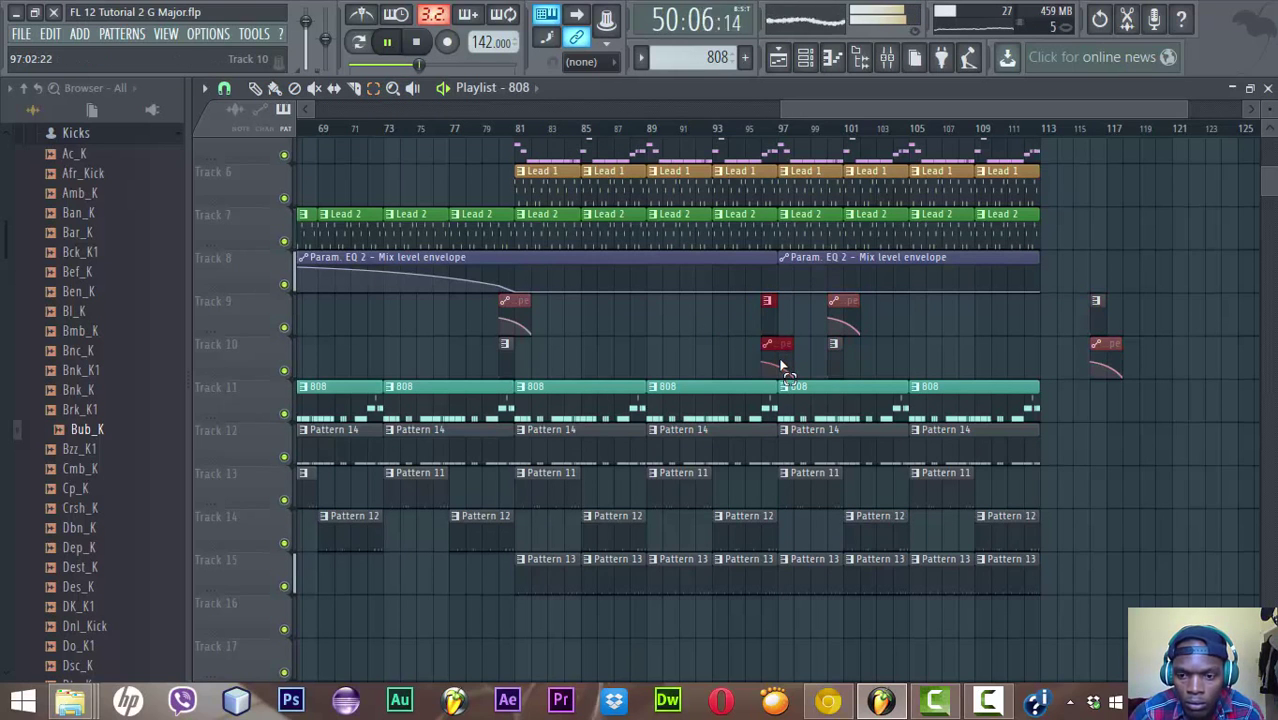
key(Delete)
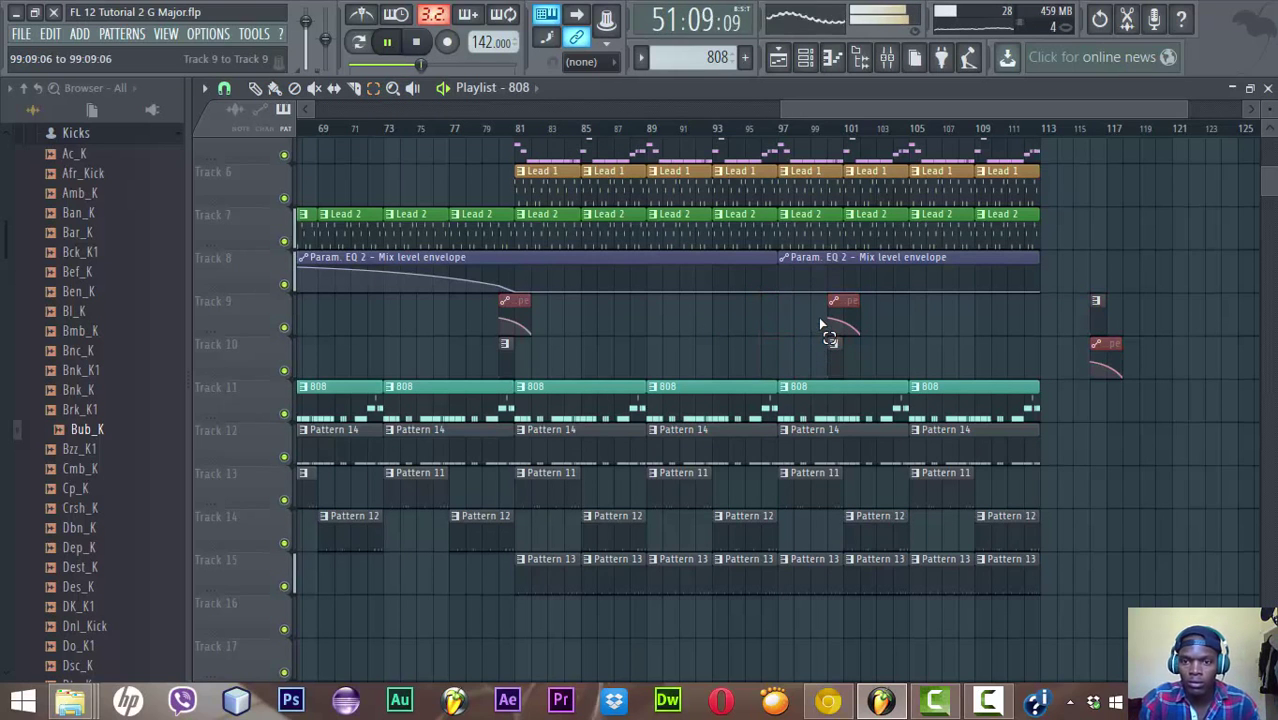
Shift the Track 9 and Track 10 clips at bars 100 and 116 back four bars, to bars 96 and 112, and save the project
drag(820, 325, 1130, 358)
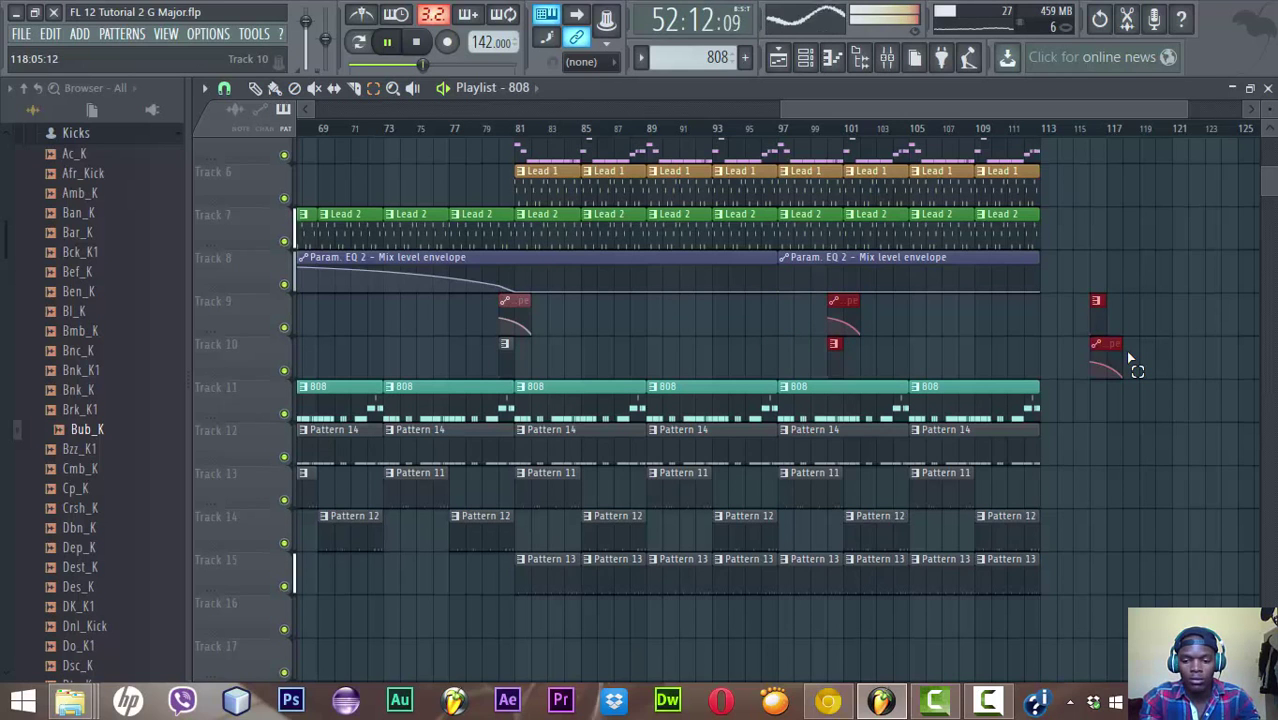
key(shift+Left)
key(shift+Left)
key(shift+Left)
key(shift+Left)
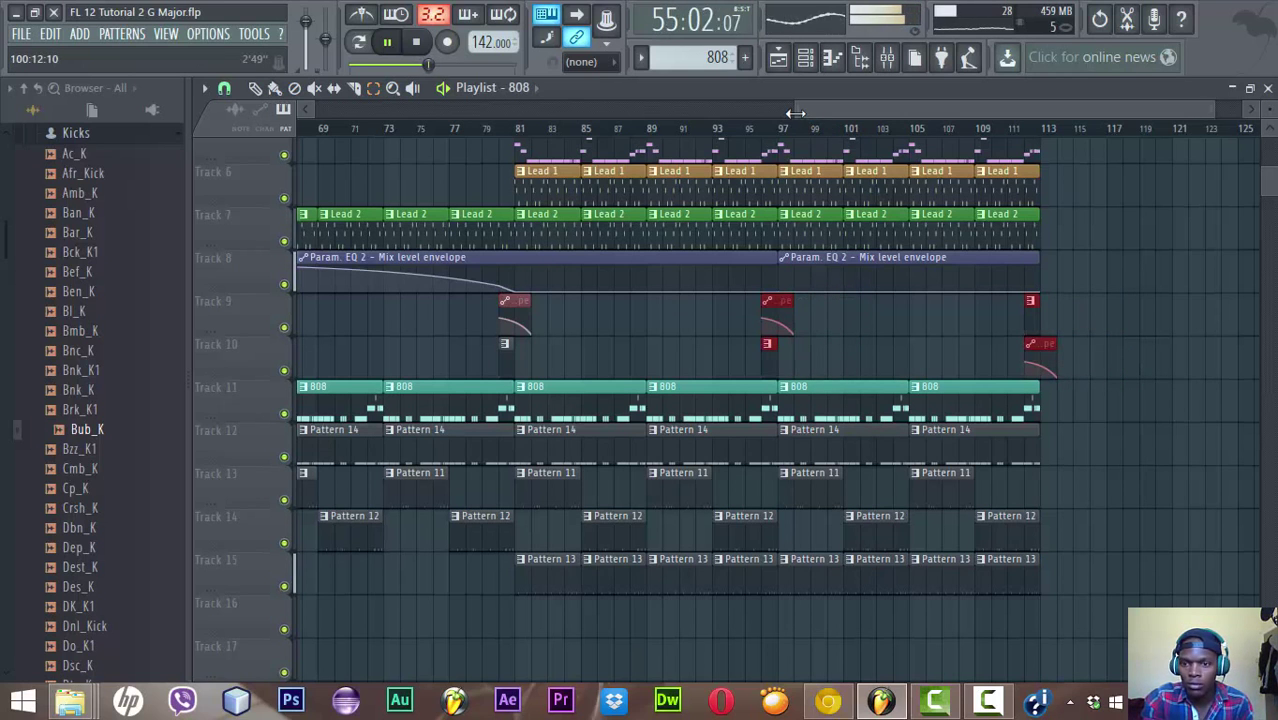
drag(795, 113, 248, 145)
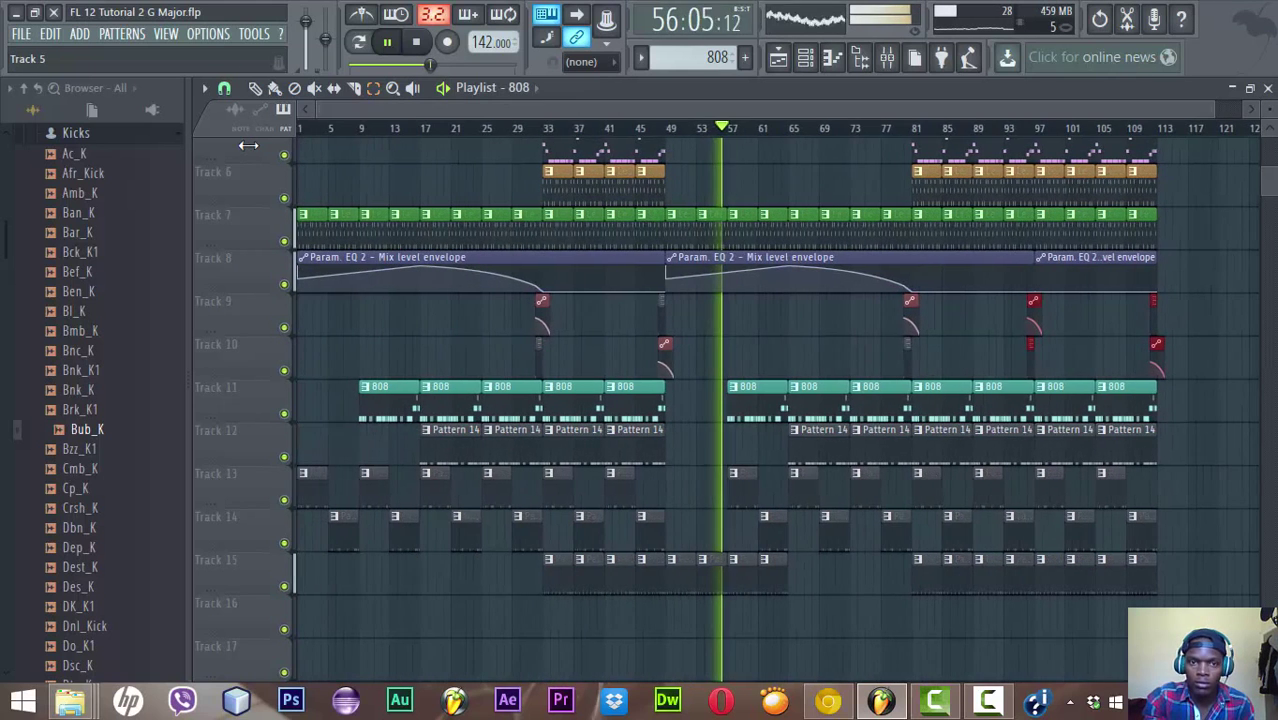
key(ctrl+s)
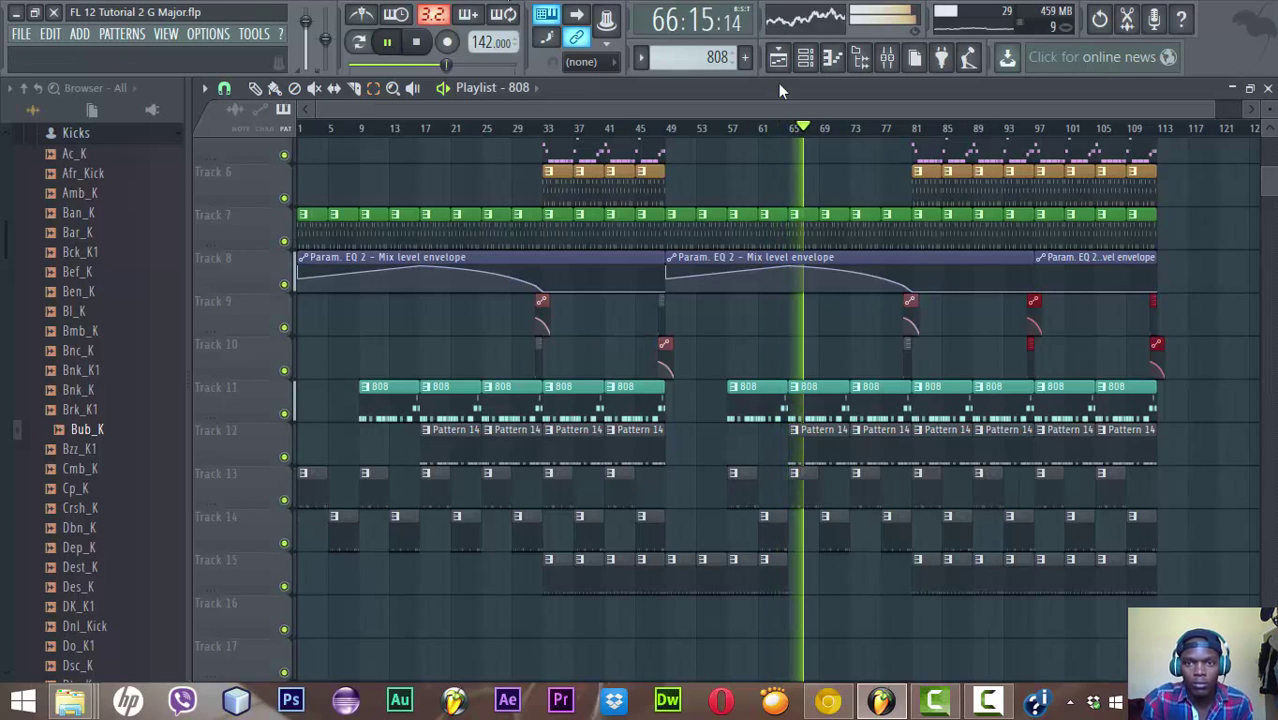
Look over the channel rack's volumes and play the arrangement from about bar 33
click(805, 60)
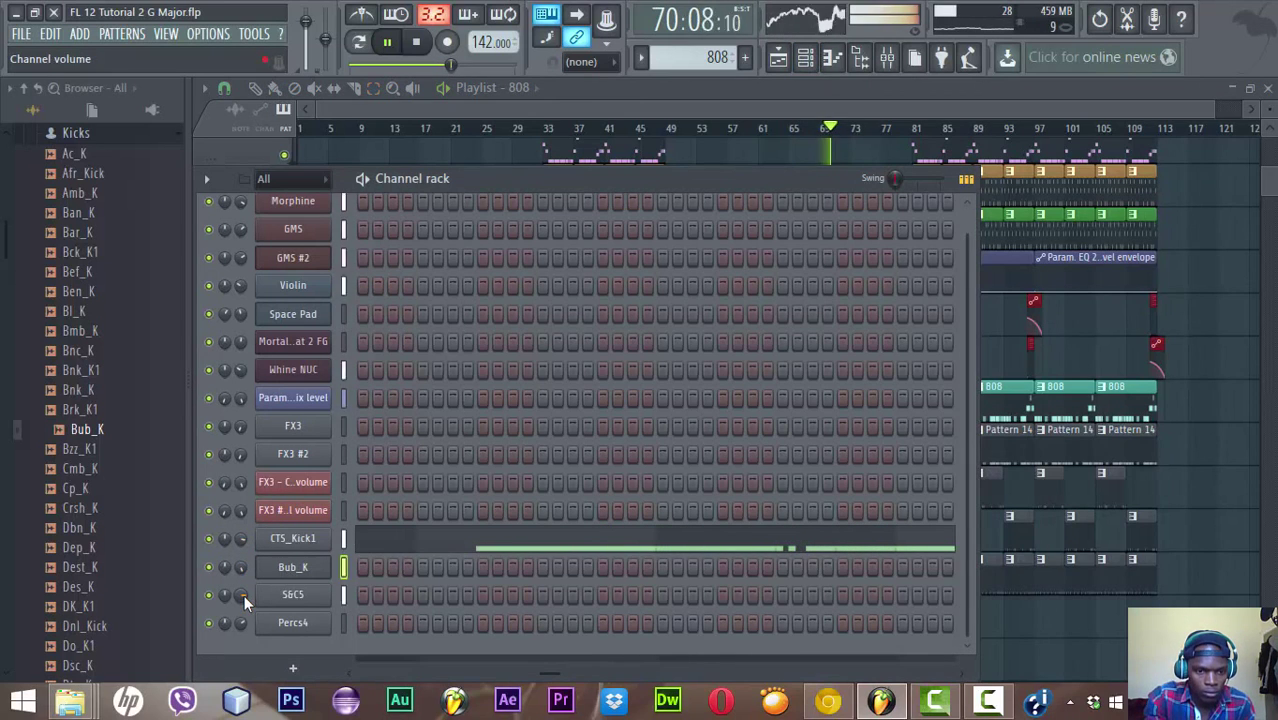
click(680, 105)
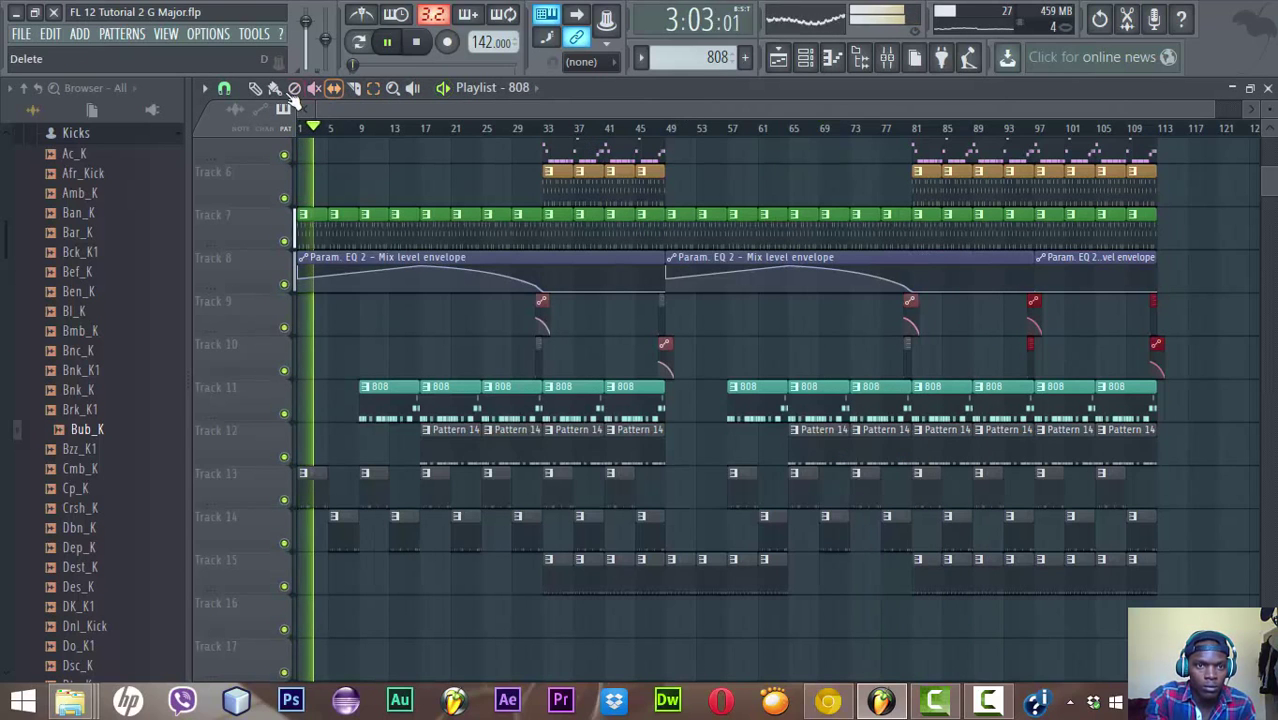
click(550, 133)
Check the mixer levels during playback and set the Percs4 channel volume to 62%
click(887, 57)
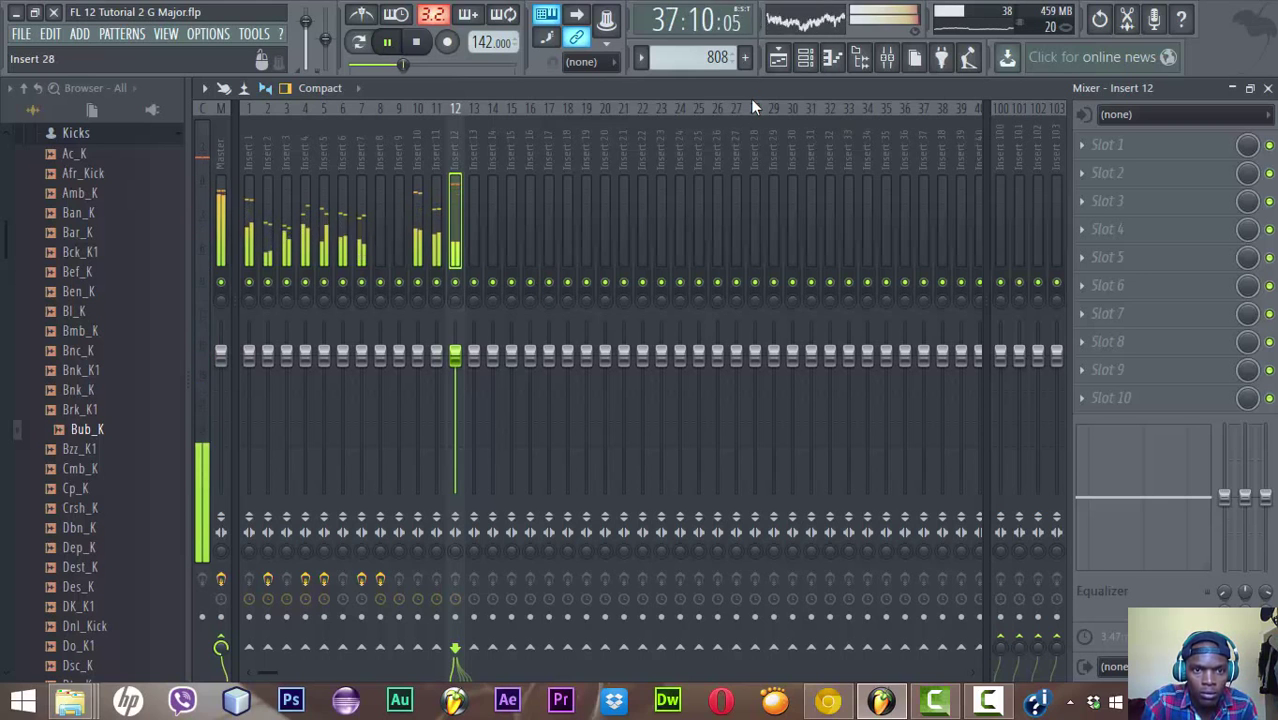
click(805, 57)
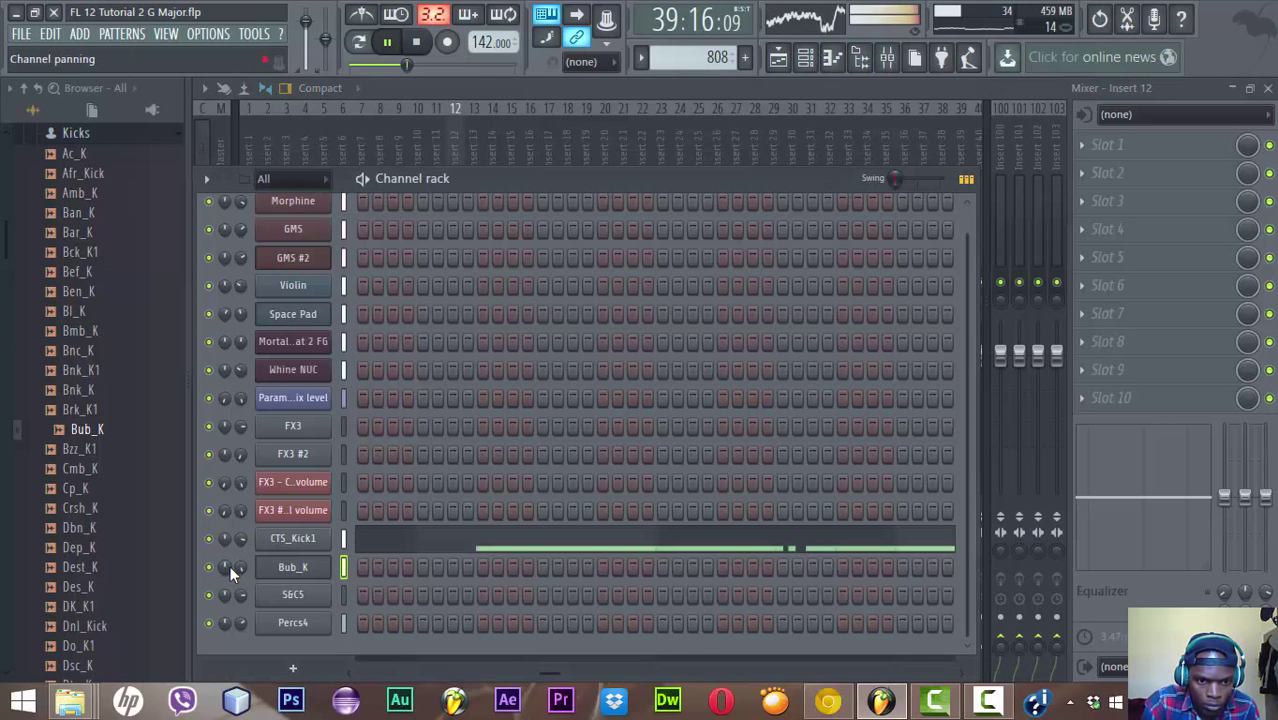
drag(241, 621, 241, 635)
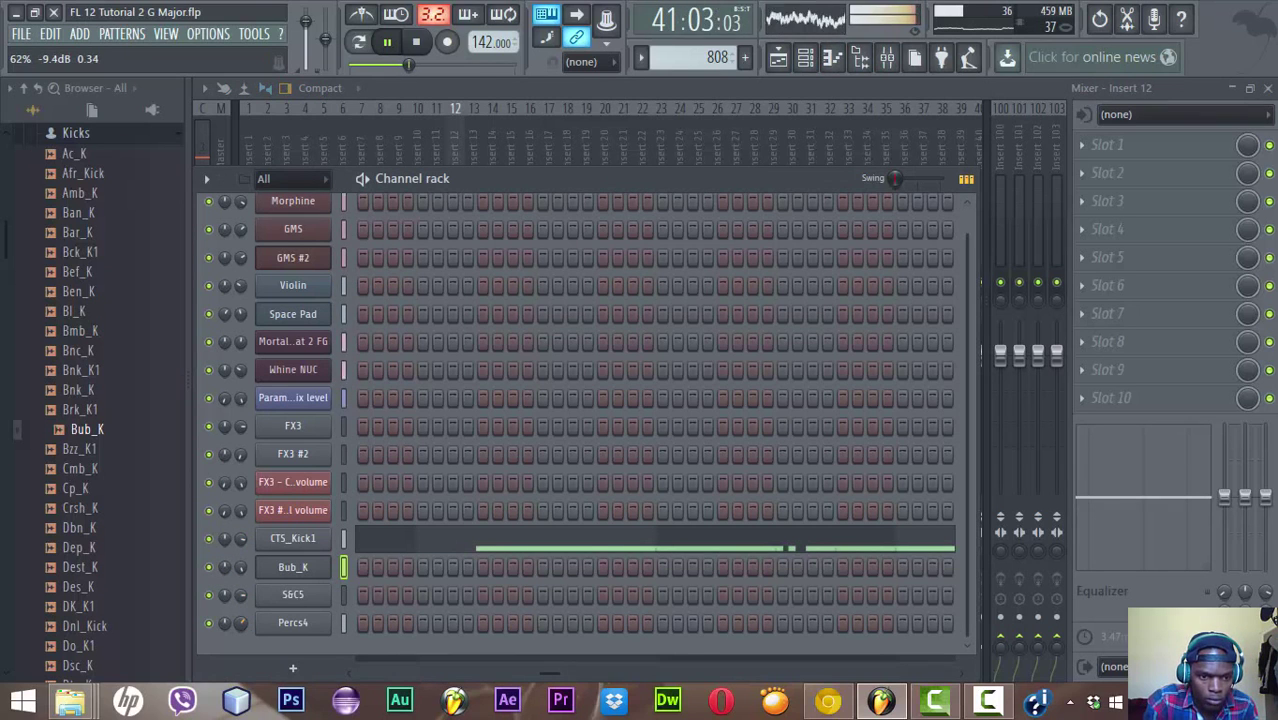
Find the Mike Will drum kit in the sample browser and open its Percs folder
scroll(20, 350, up, 10)
scroll(80, 483, down, 2)
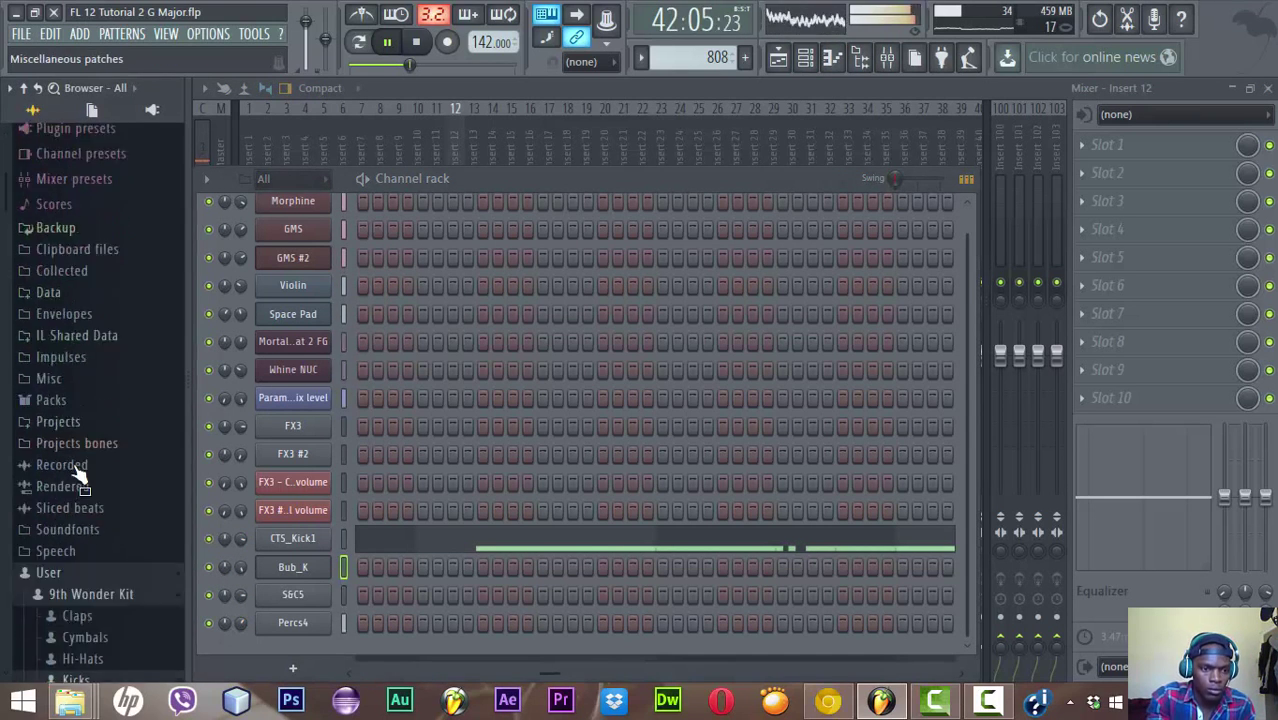
scroll(80, 483, down, 4)
click(78, 467)
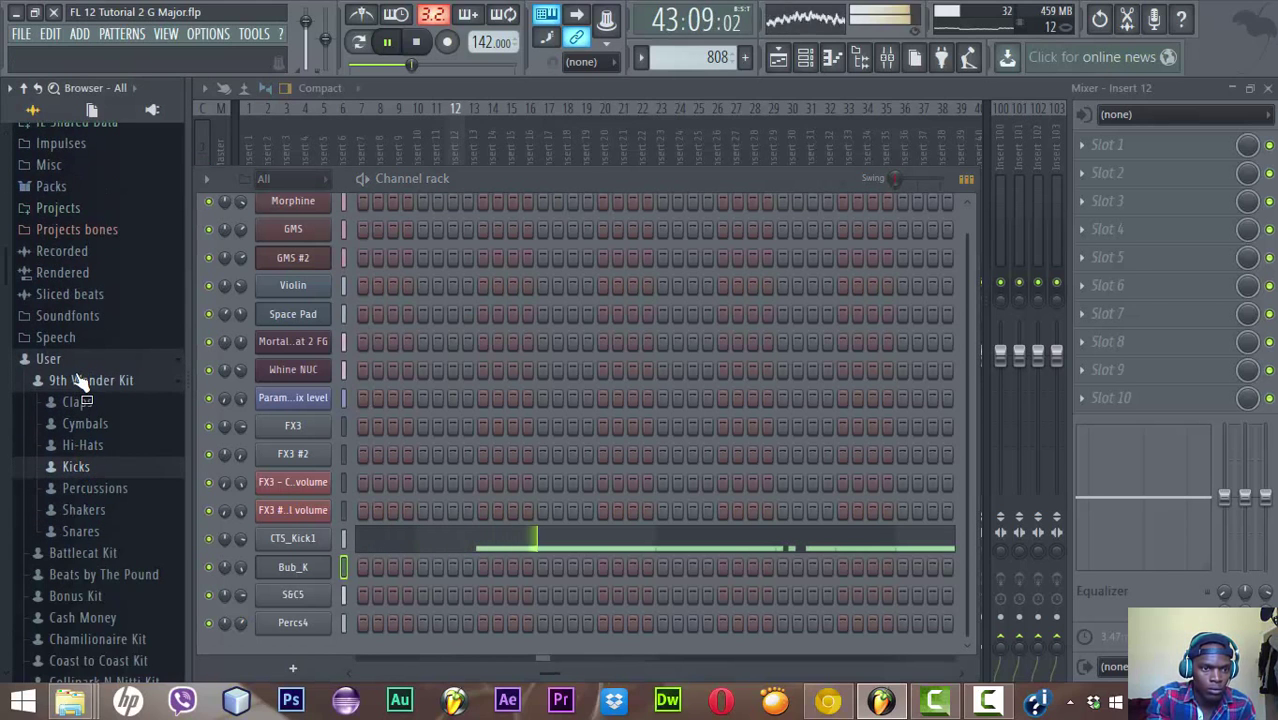
scroll(80, 380, down, 15)
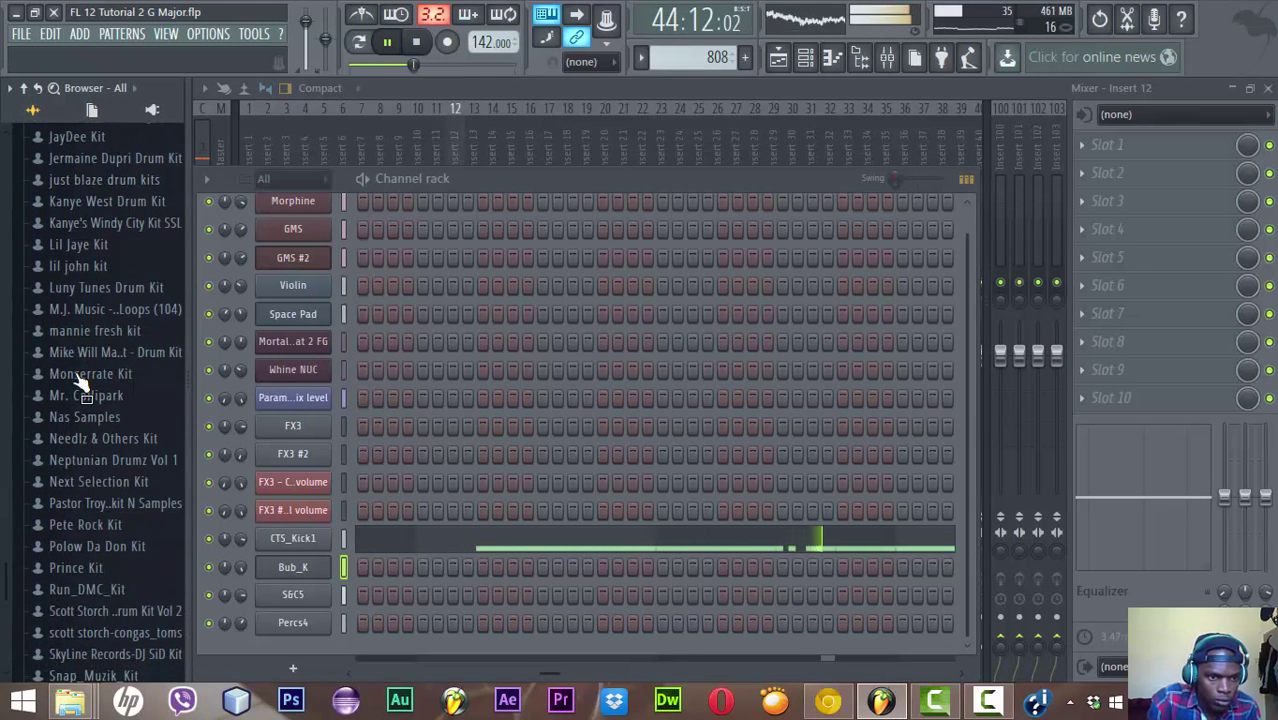
click(84, 352)
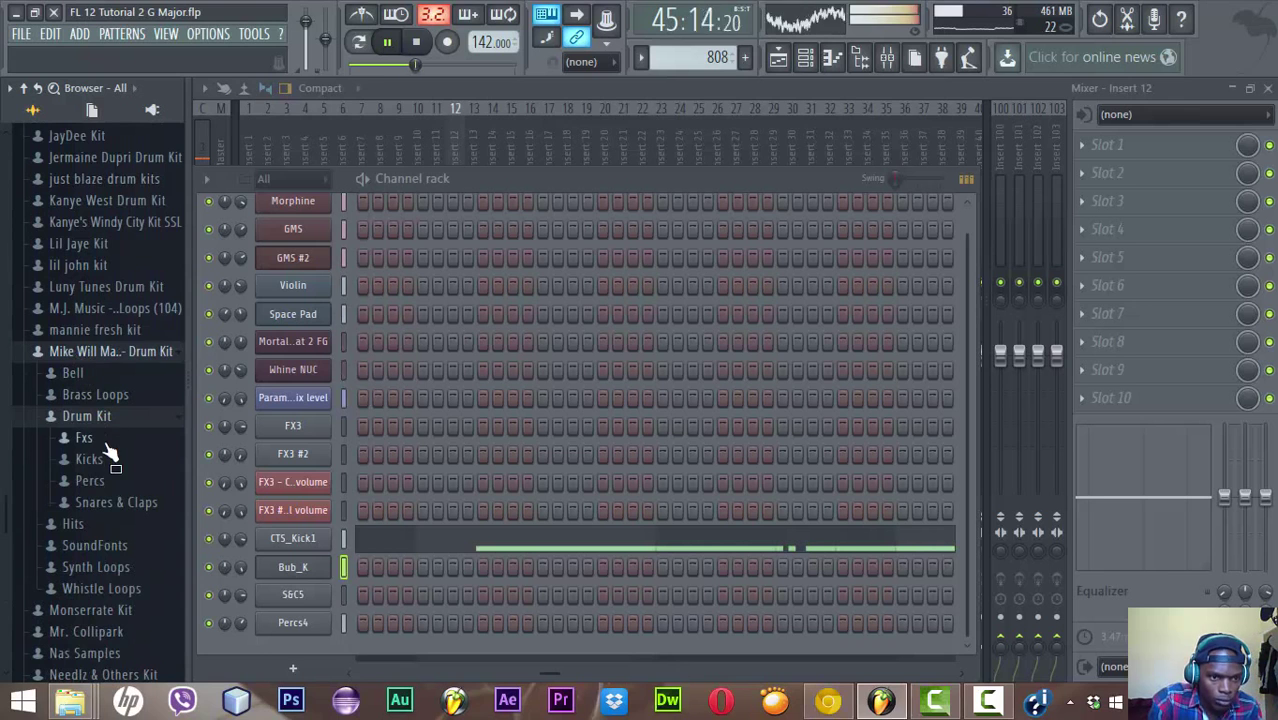
click(90, 480)
scroll(100, 479, down, 6)
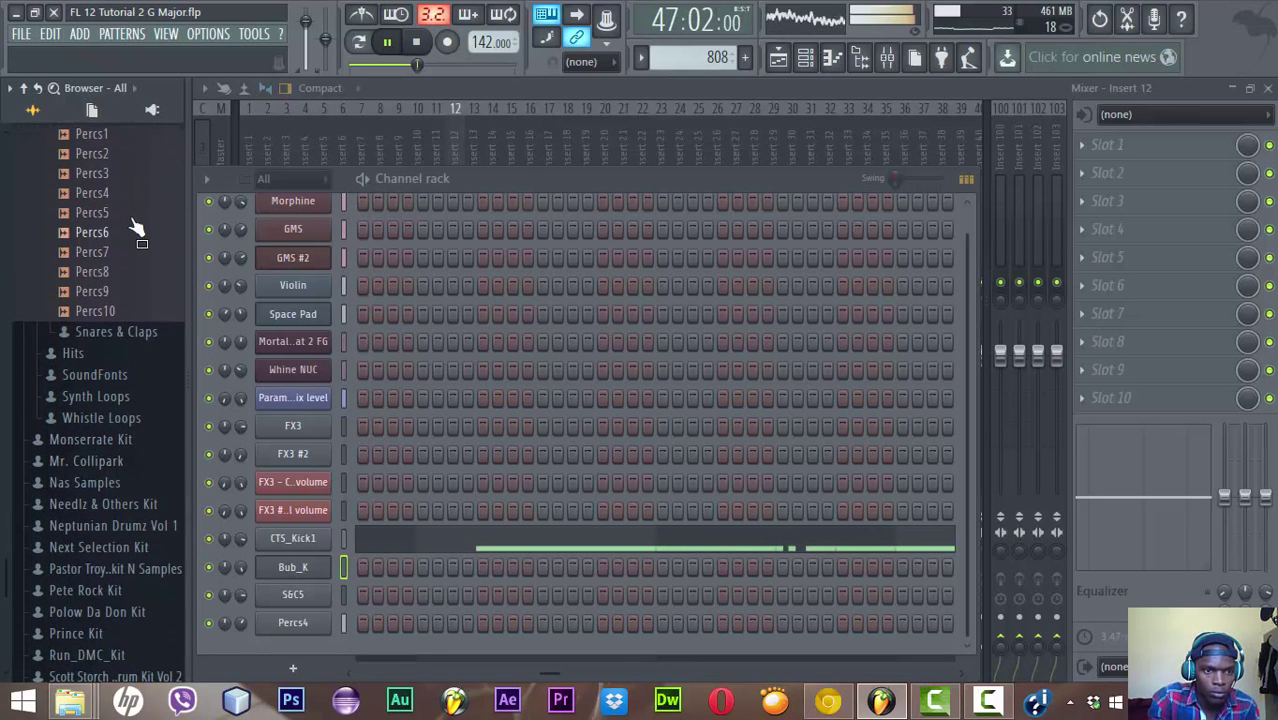
Audition the Percs samples with the arrangement stopped and add Percs8 as a new channel at the end of the channel rack
drag(137, 229, 101, 247)
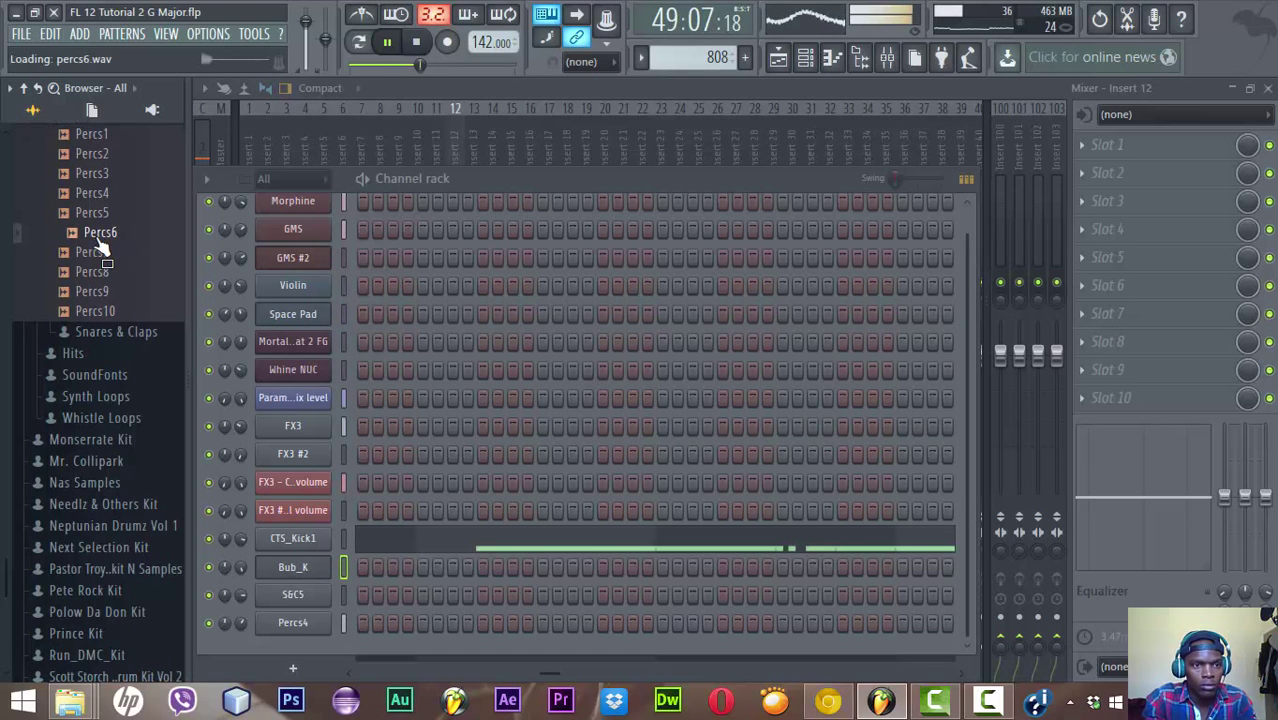
key(space)
mouse_move(101, 247)
mouse_down()
mouse_move(112, 213)
mouse_move(95, 218)
mouse_move(100, 277)
mouse_move(108, 227)
mouse_up()
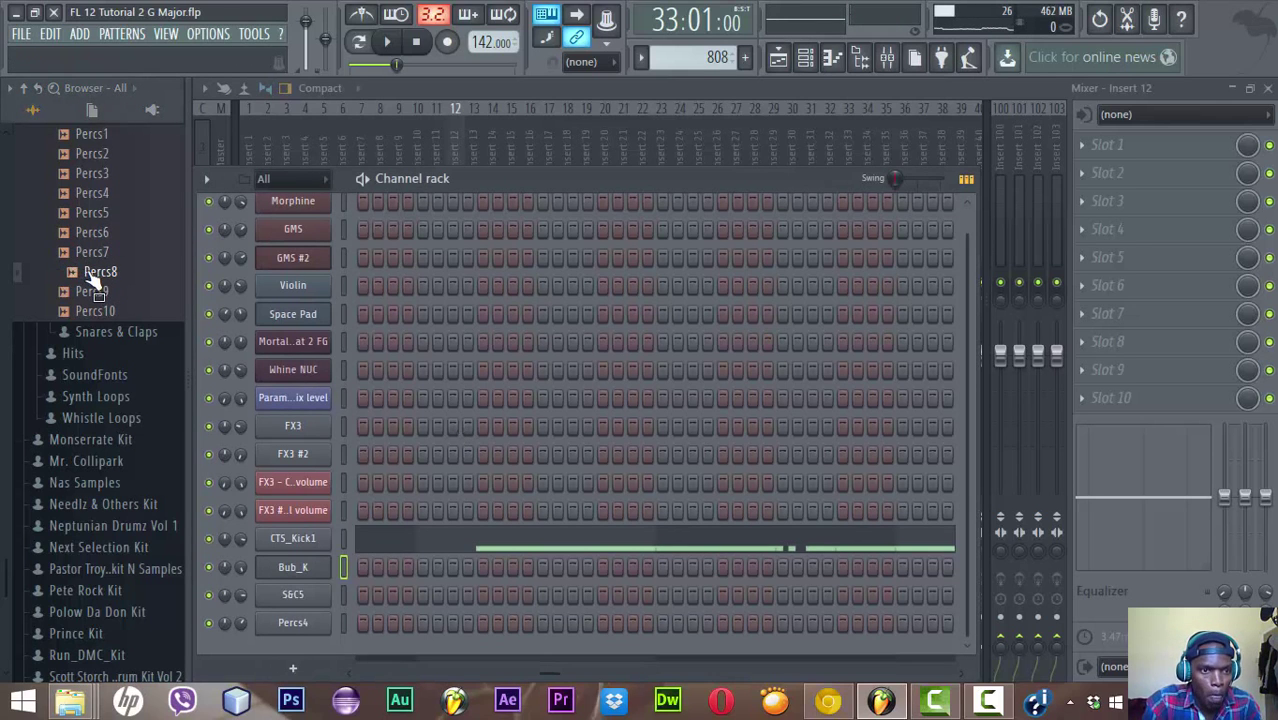
drag(88, 279, 287, 644)
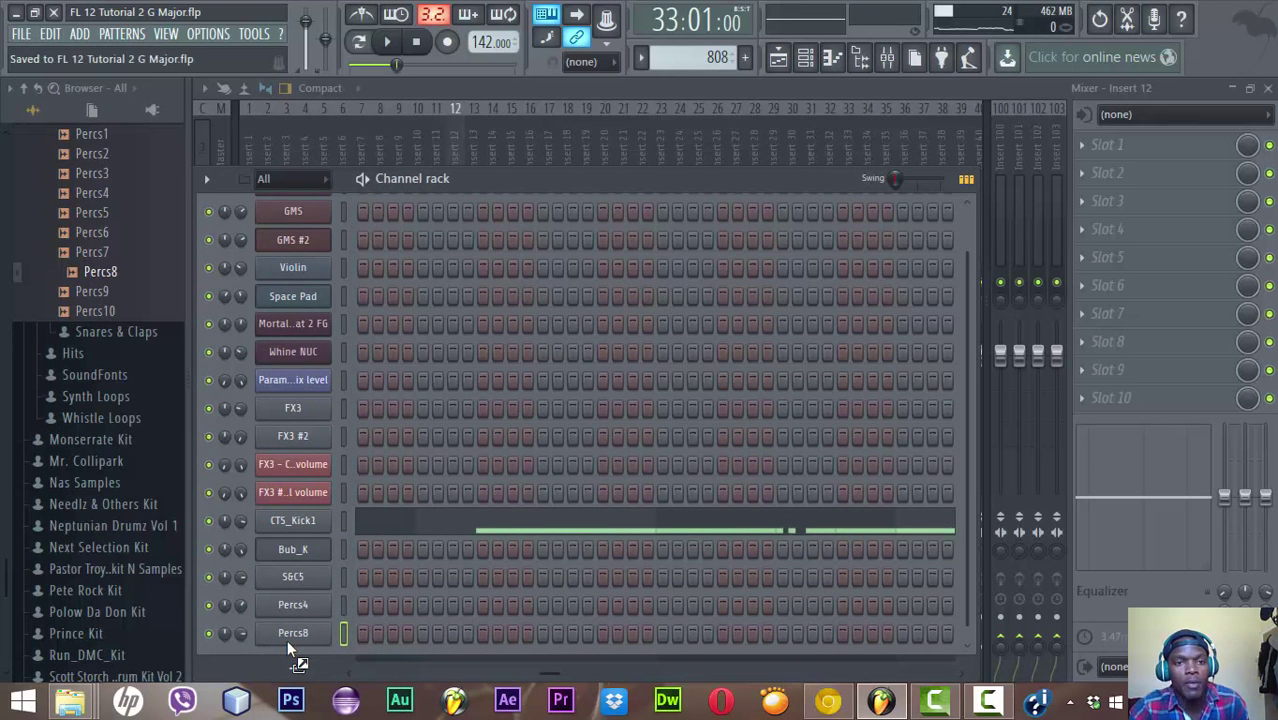
Switch to the empty Pattern 15 and fill the Percs8 channel on every 2 steps
scroll(709, 59, down, 1)
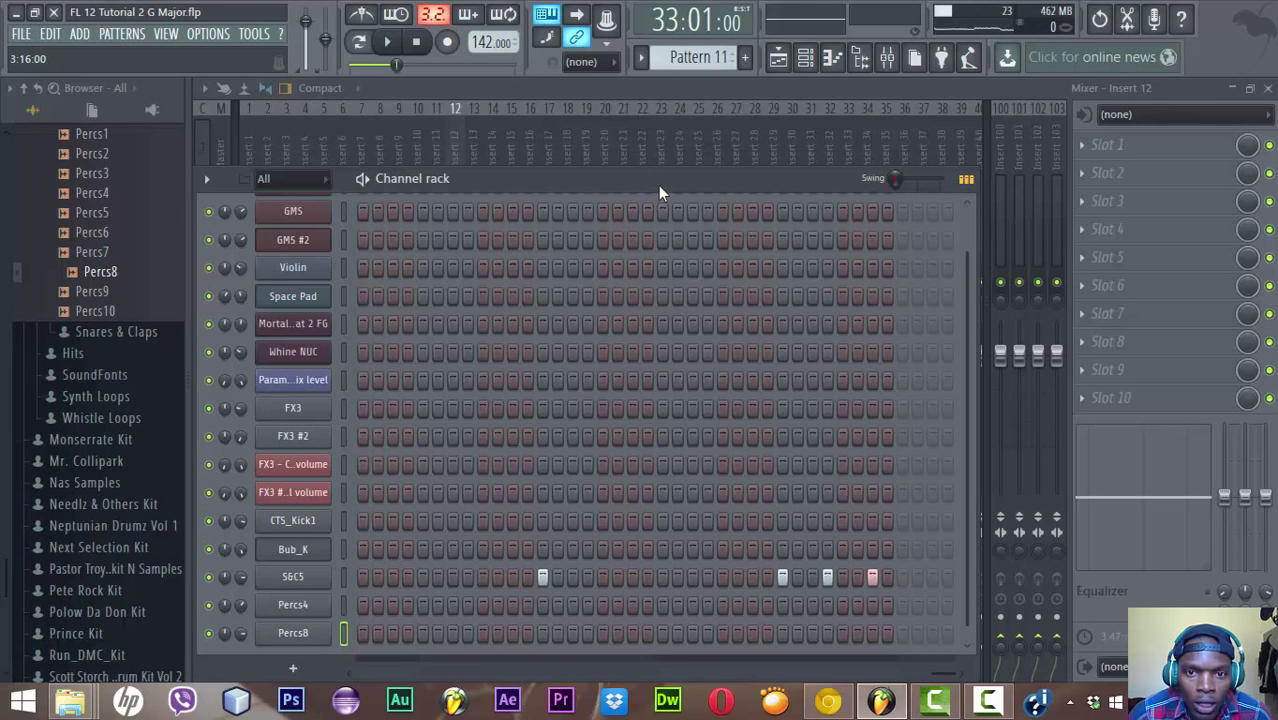
drag(658, 185, 676, 96)
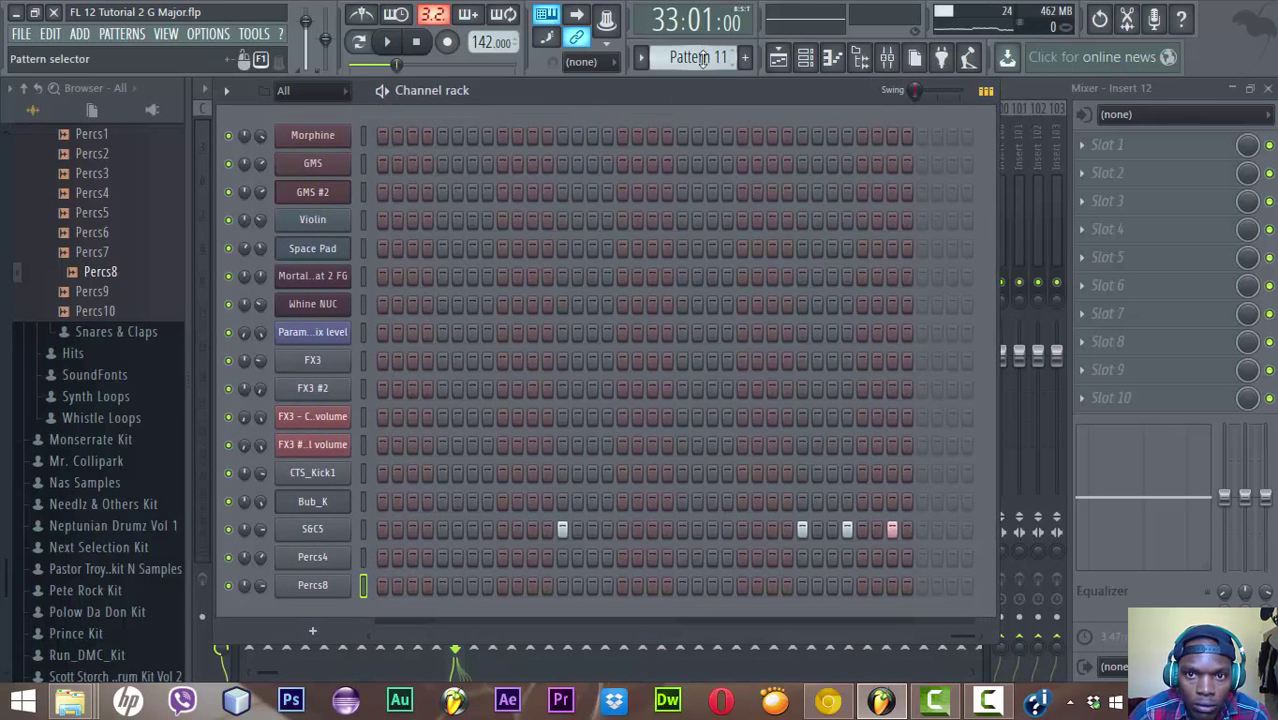
scroll(703, 58, down, 3)
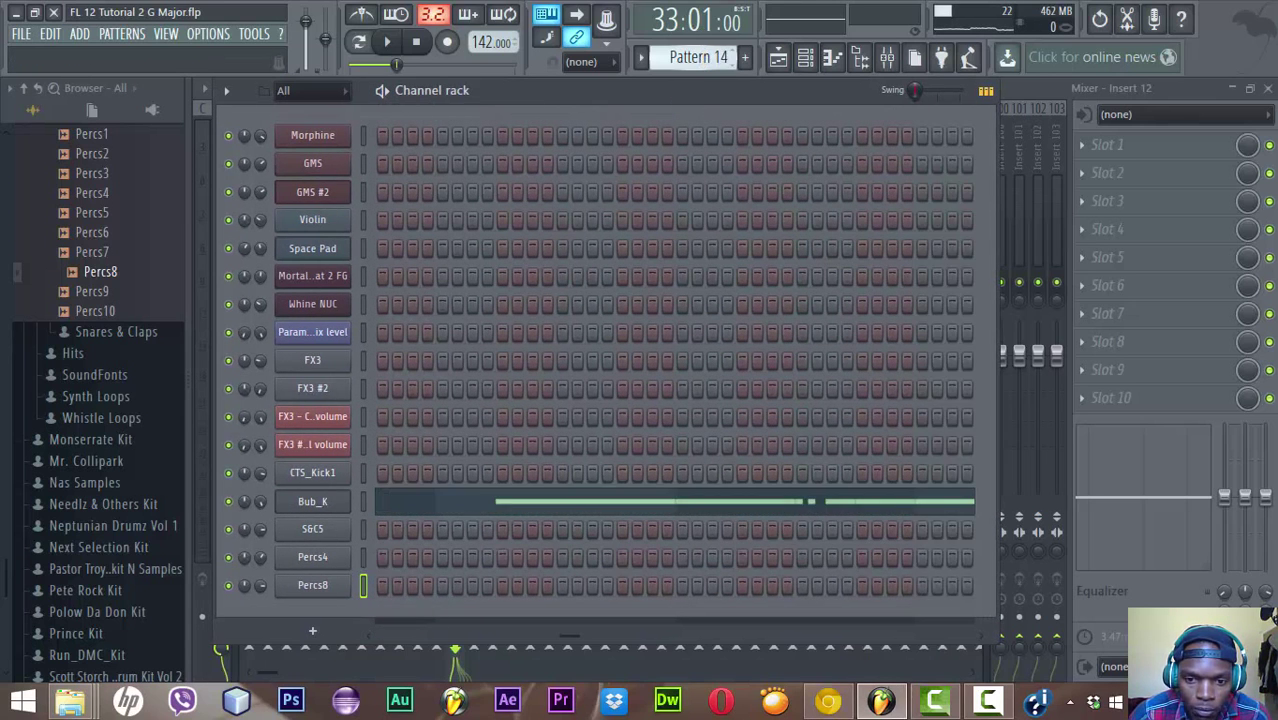
scroll(703, 58, down, 1)
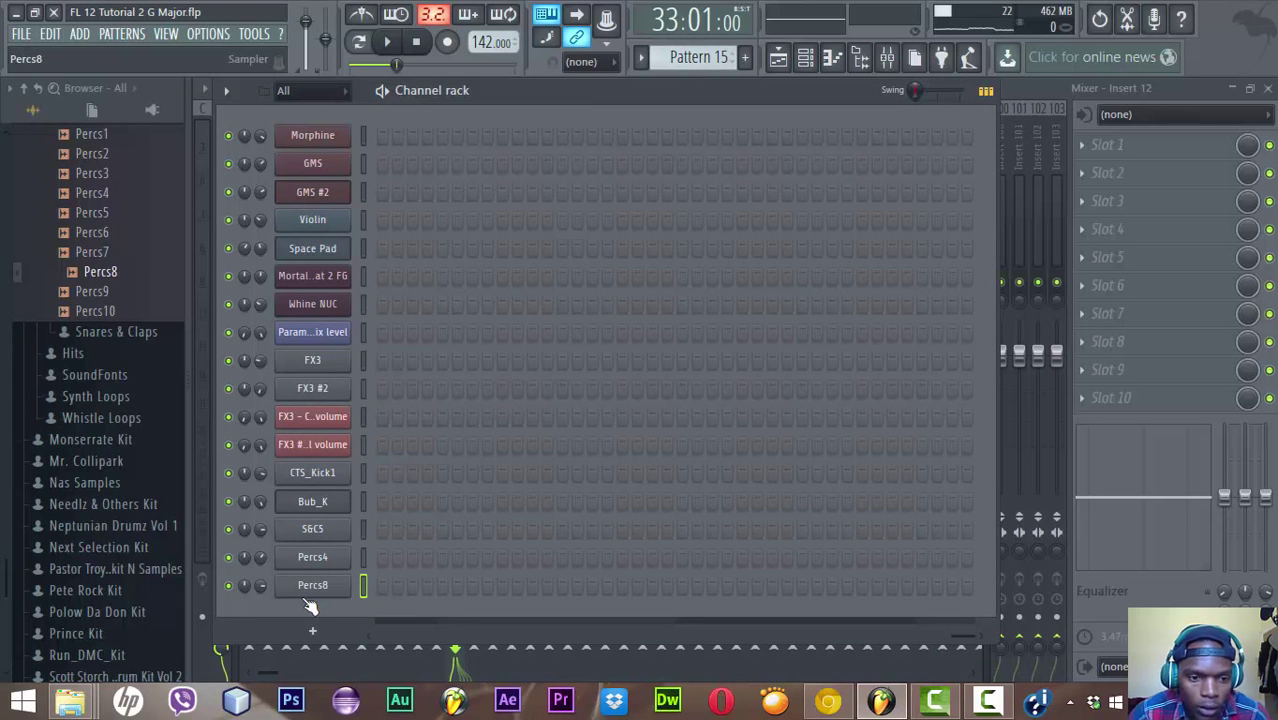
right_click(345, 587)
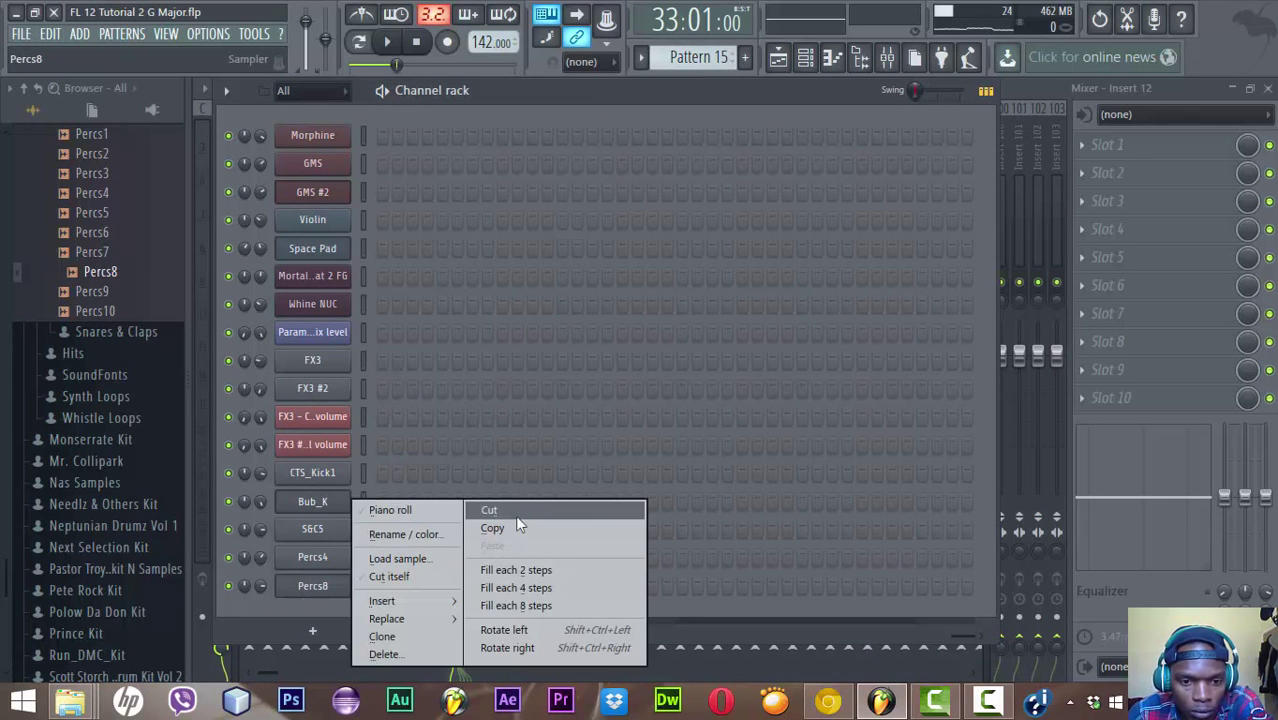
click(508, 569)
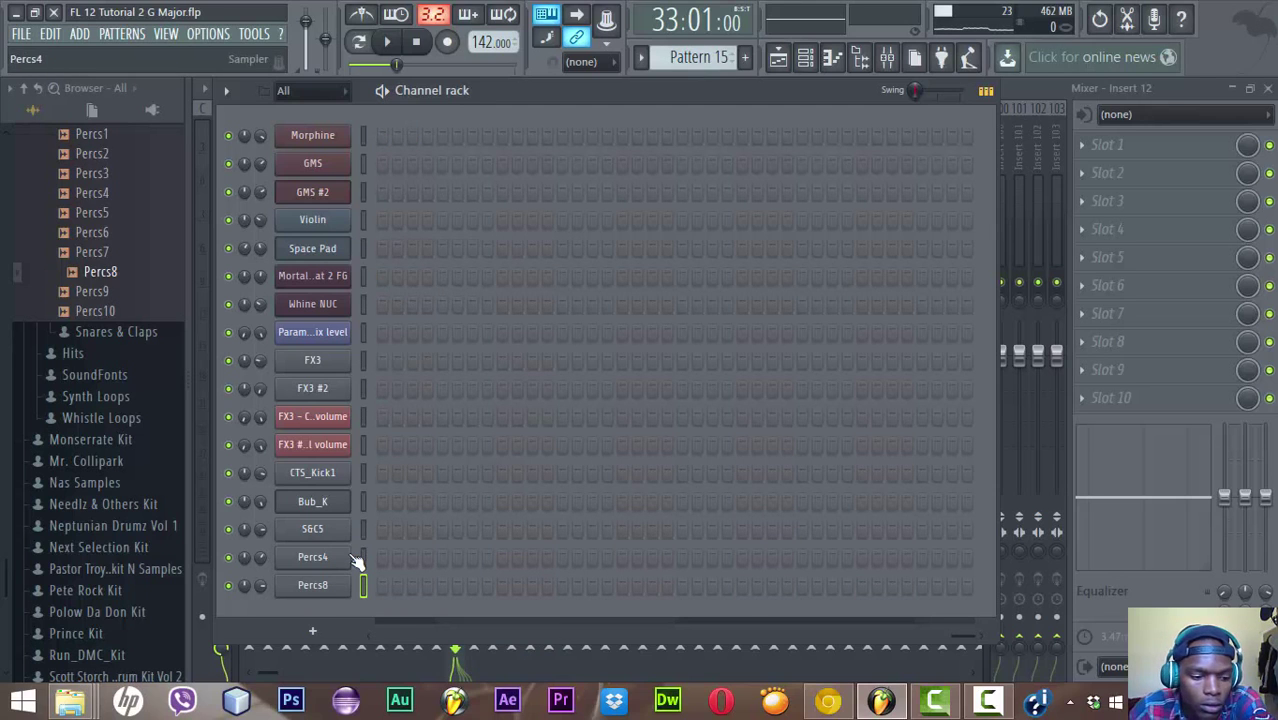
click(363, 635)
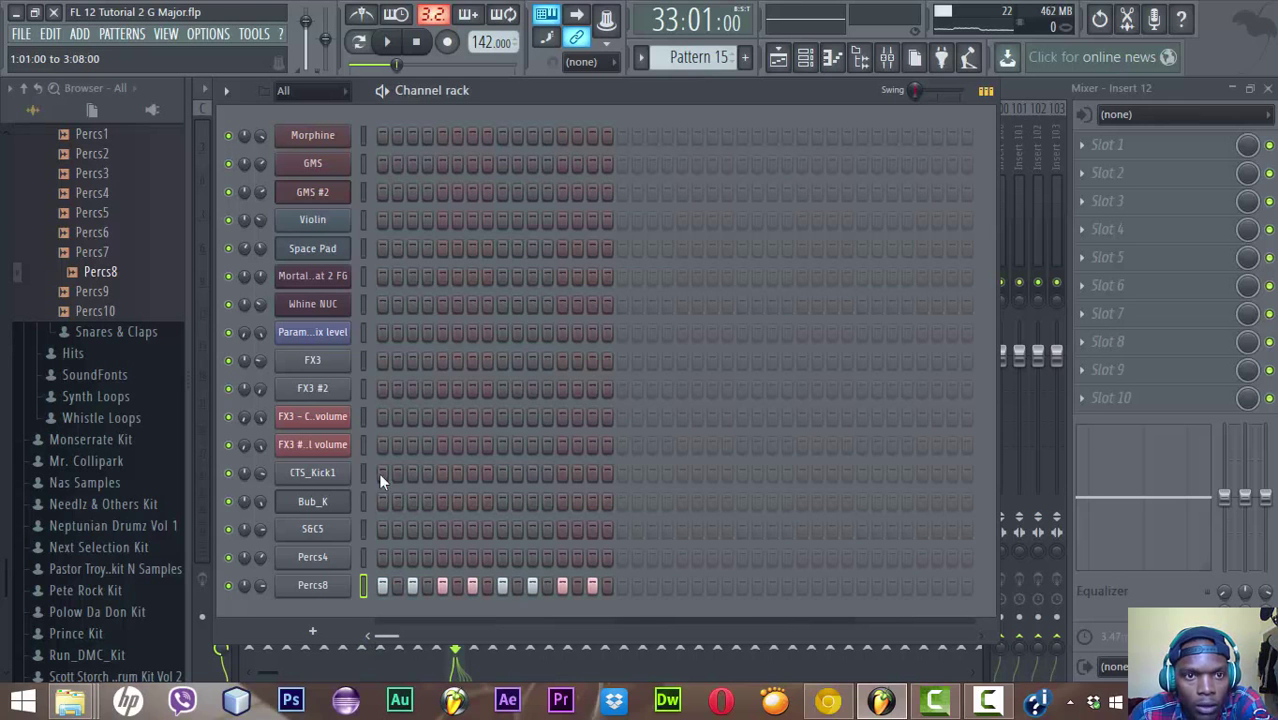
Extend the Percs8 row to three bars, refill it on every 2 steps, and listen to the pattern
key(space)
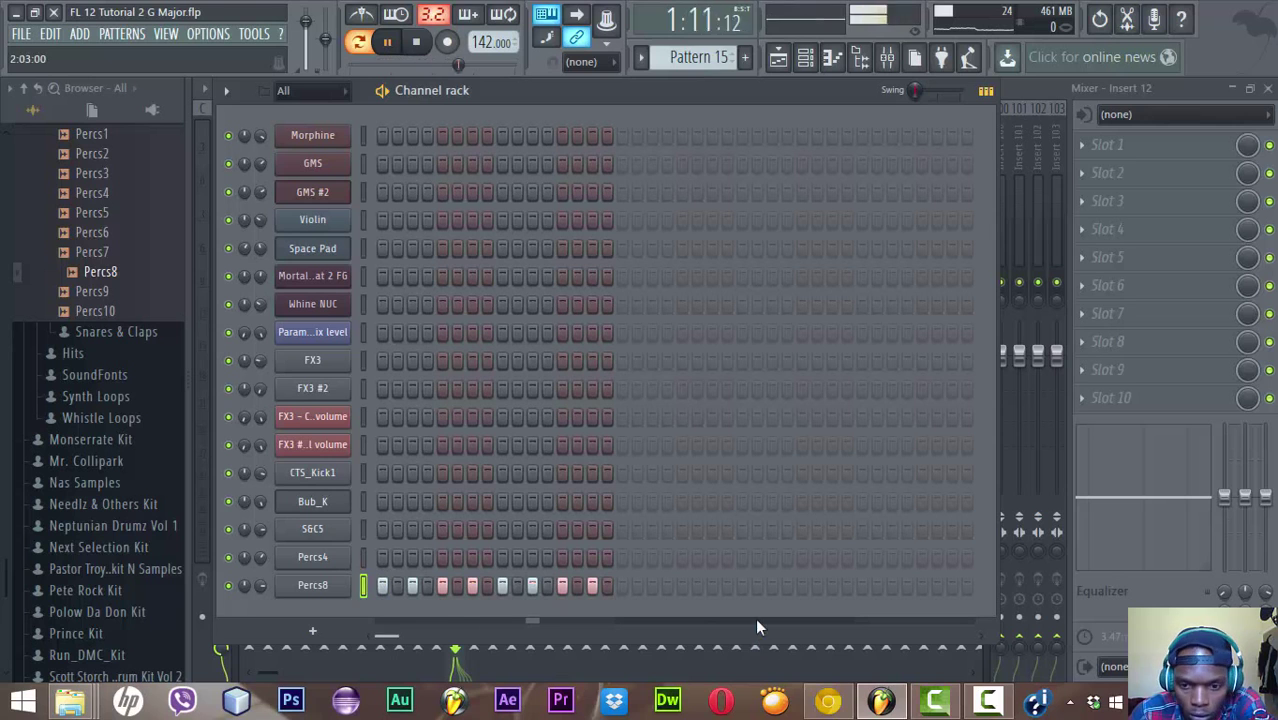
click(954, 590)
right_click(318, 586)
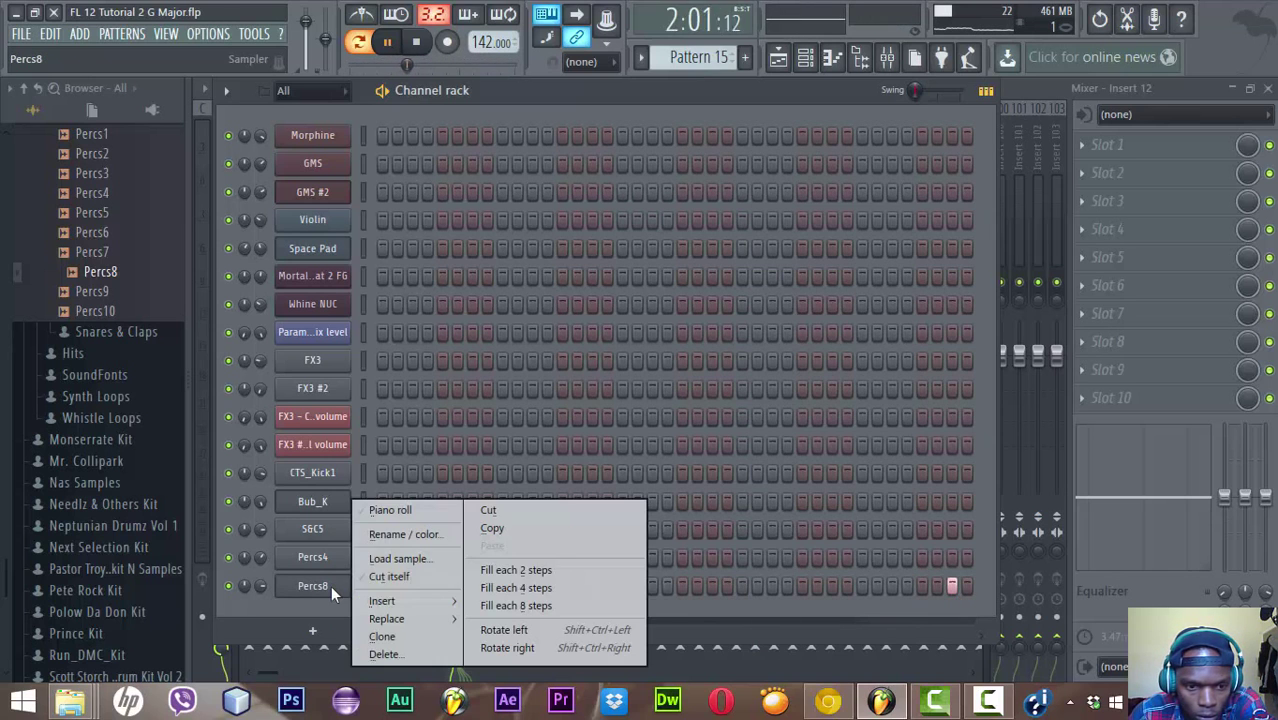
click(488, 572)
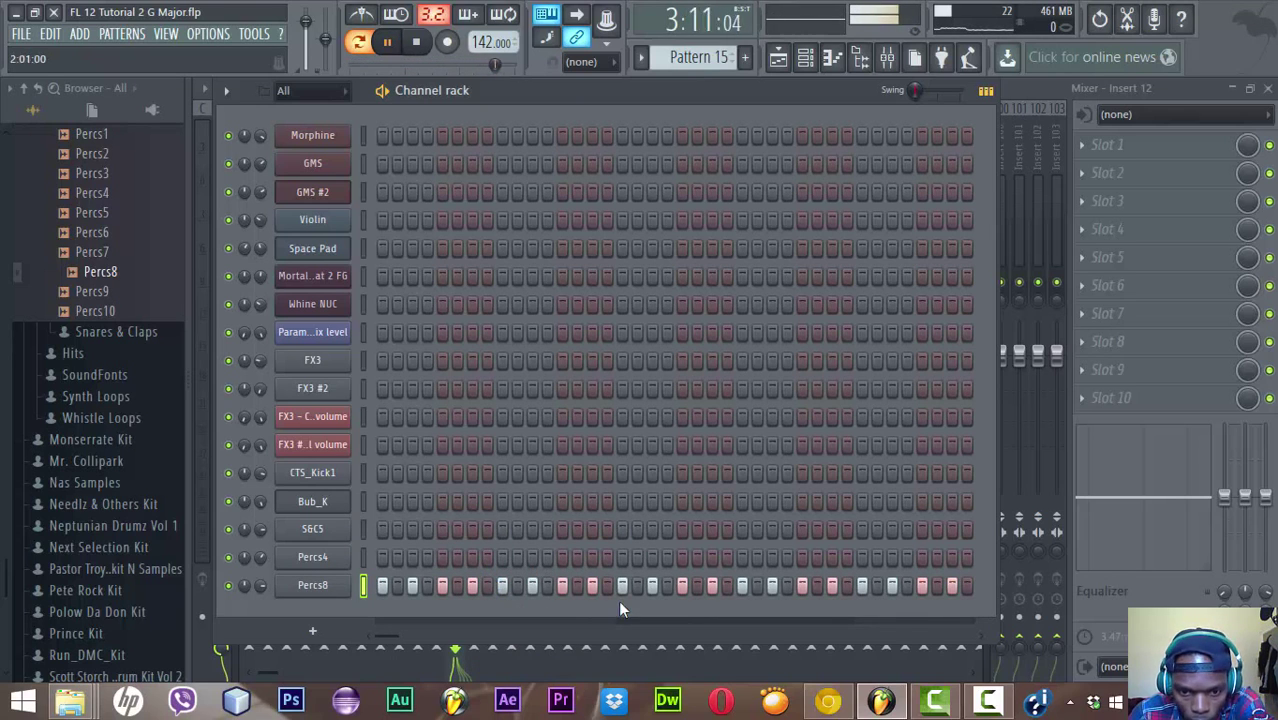
key(space)
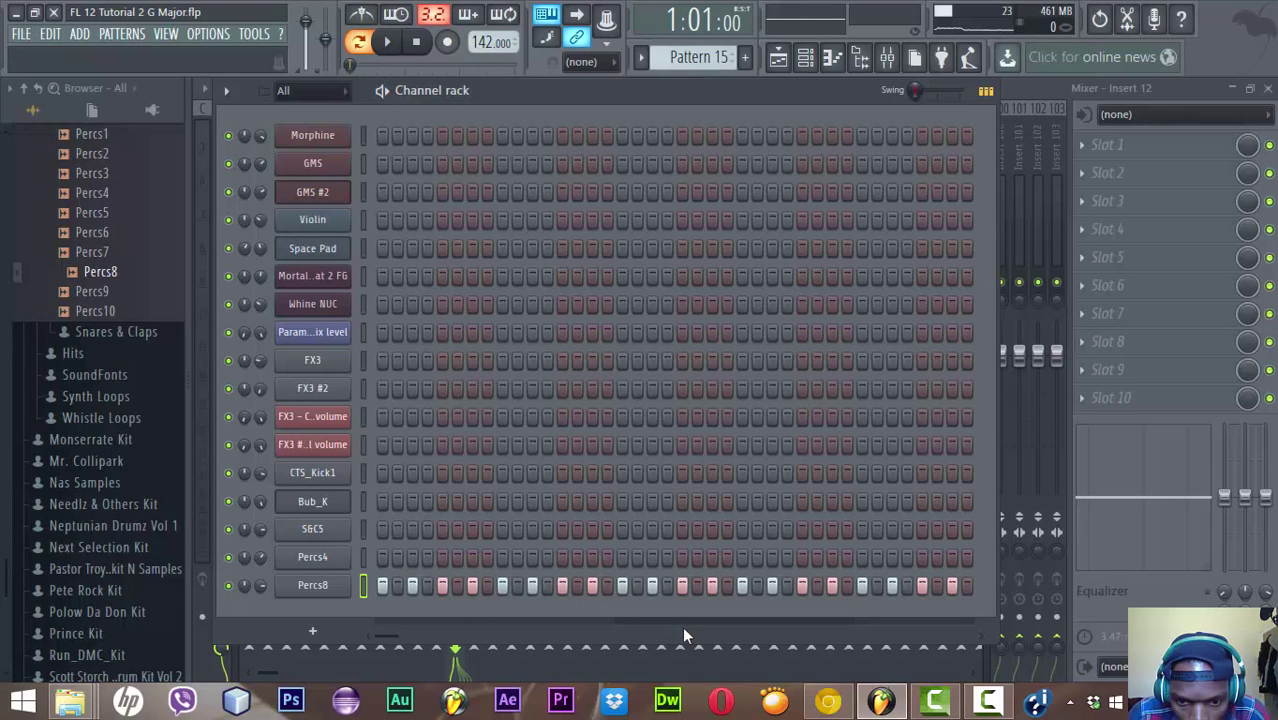
click(980, 637)
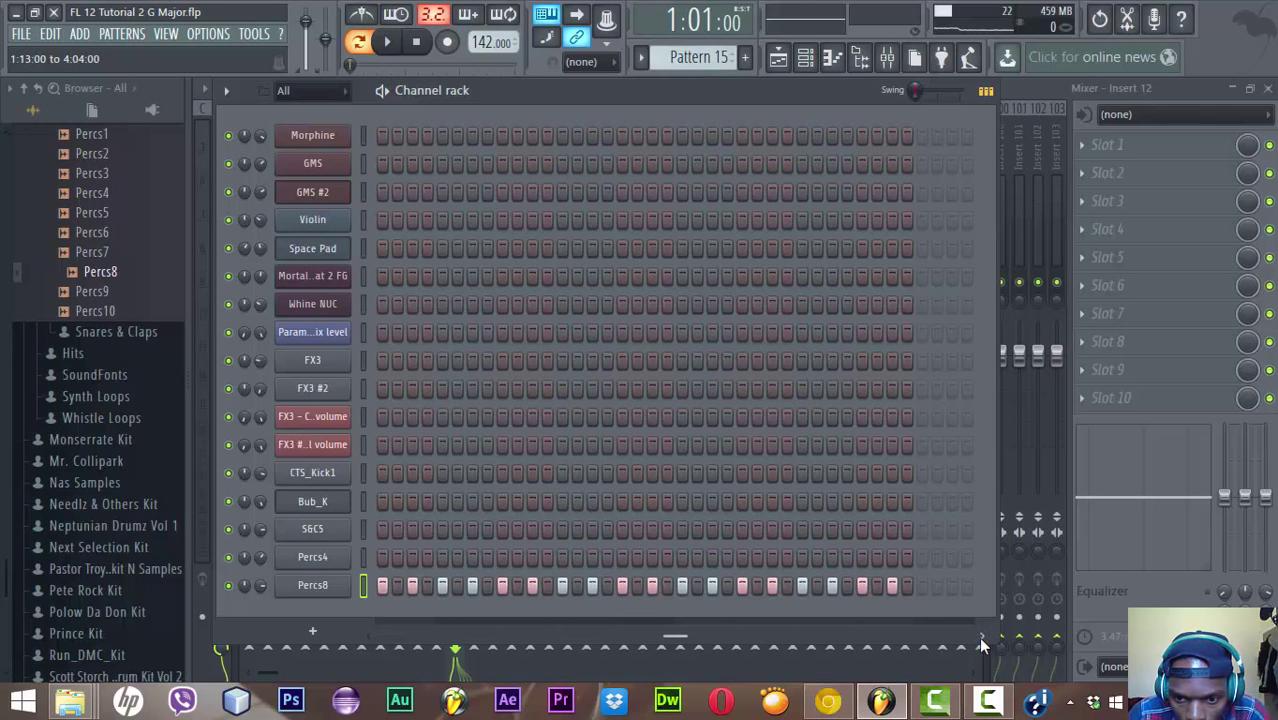
click(519, 636)
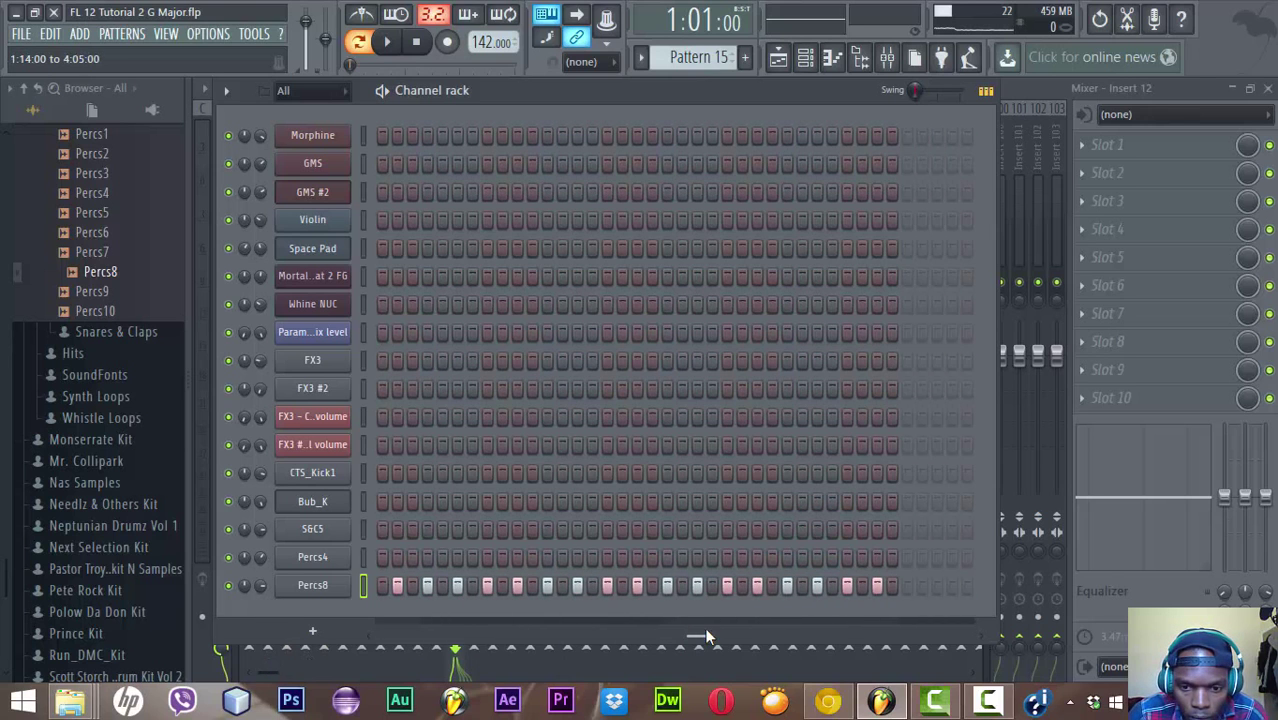
Place Pattern 15 on Track 16 at bar 33, duplicate its bar 3 Percs8 notes into bar 4, and play the pattern
click(777, 60)
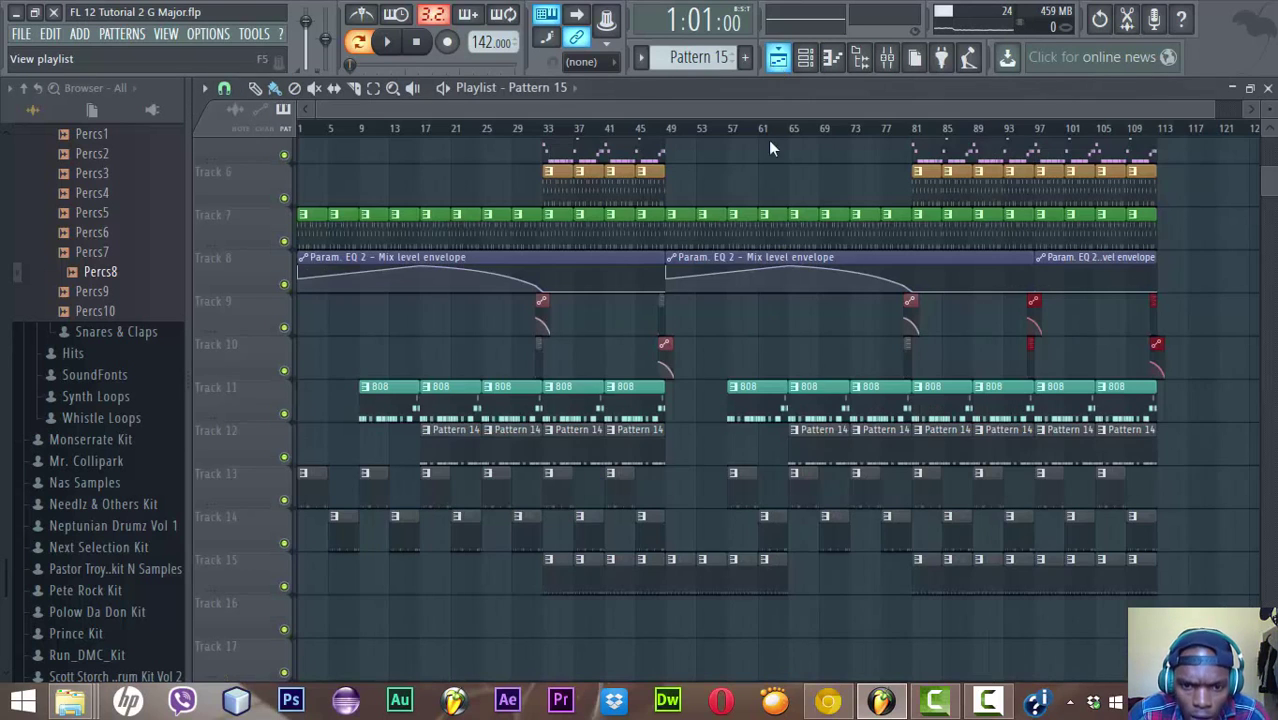
click(550, 605)
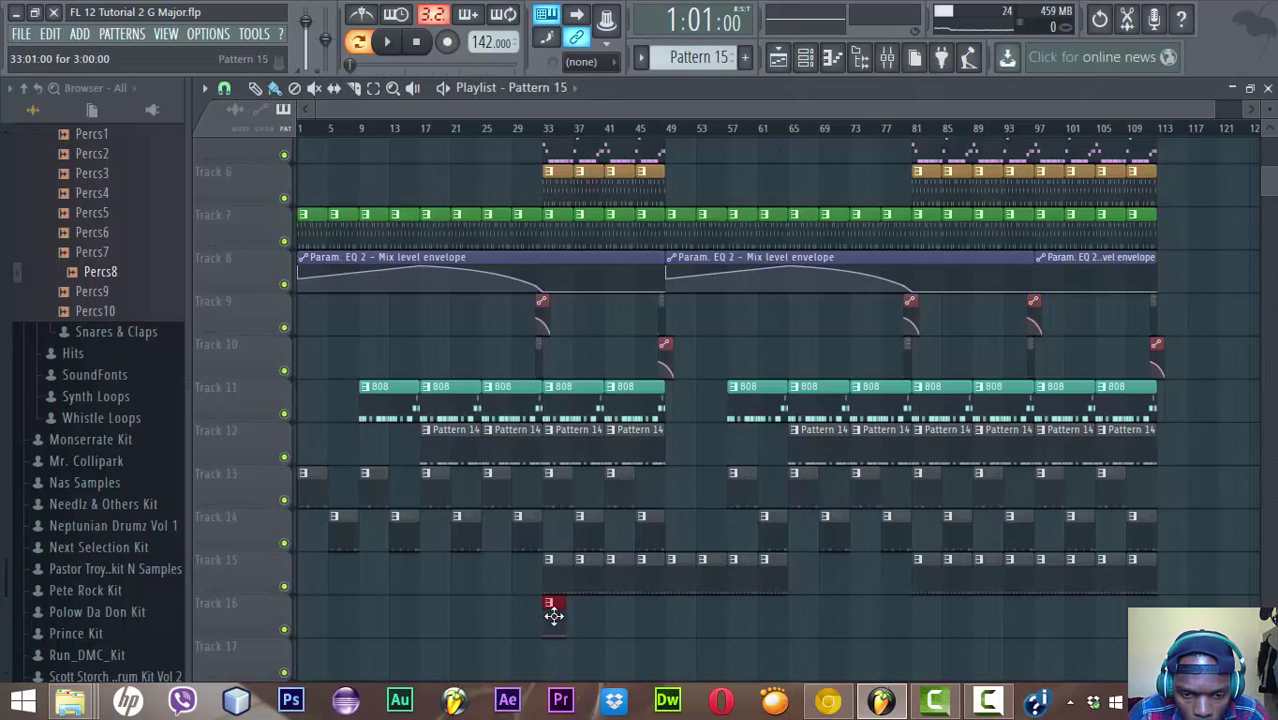
double_click(553, 615)
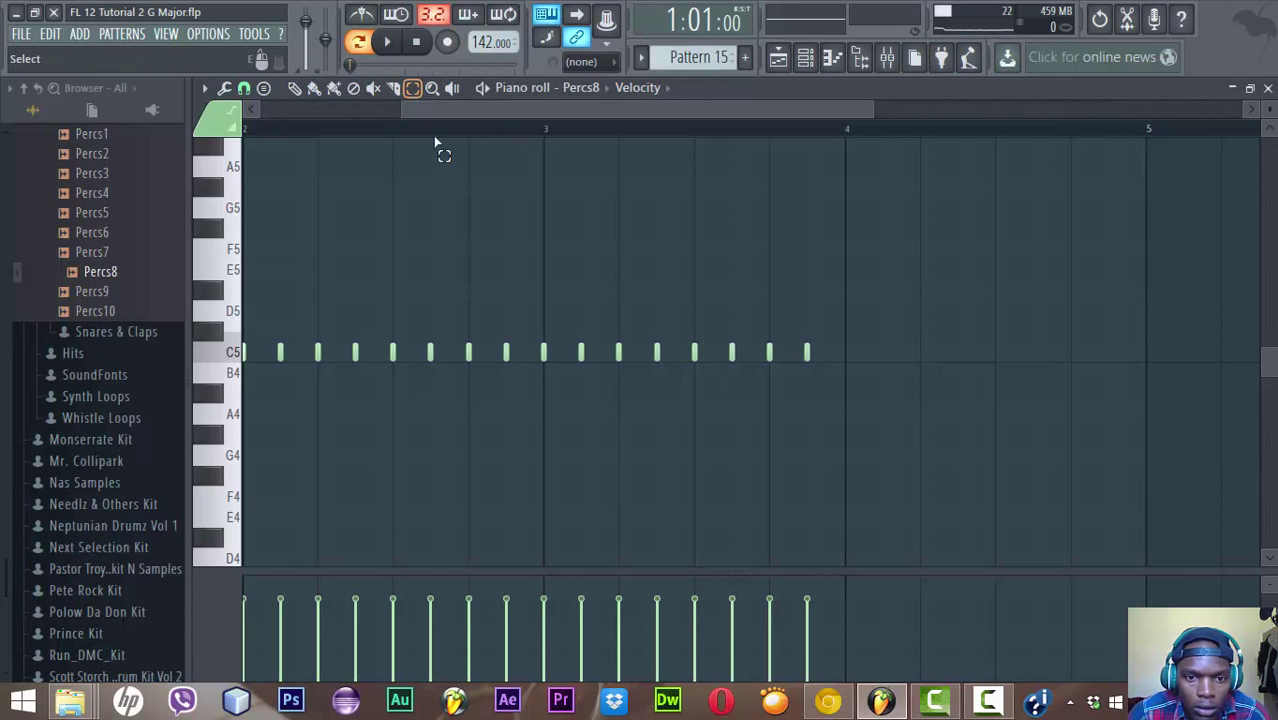
drag(546, 370, 825, 362)
key(ctrl+b)
key(shift+Right)
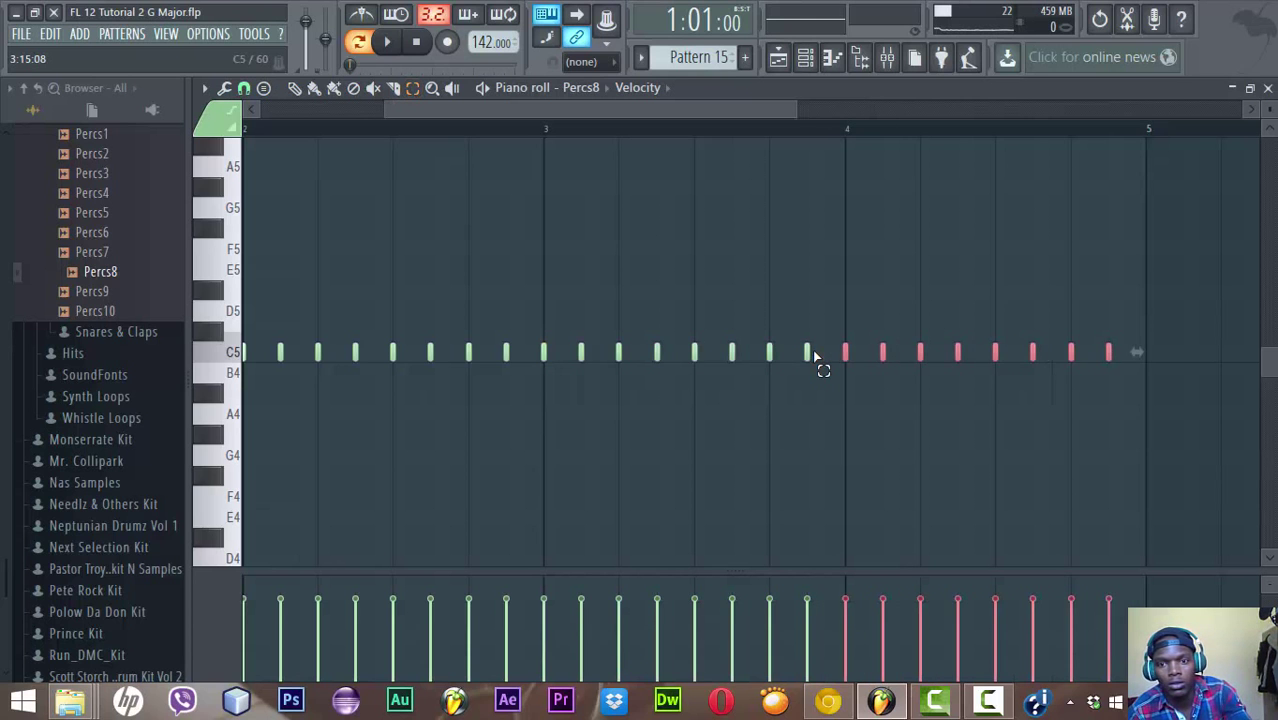
key(space)
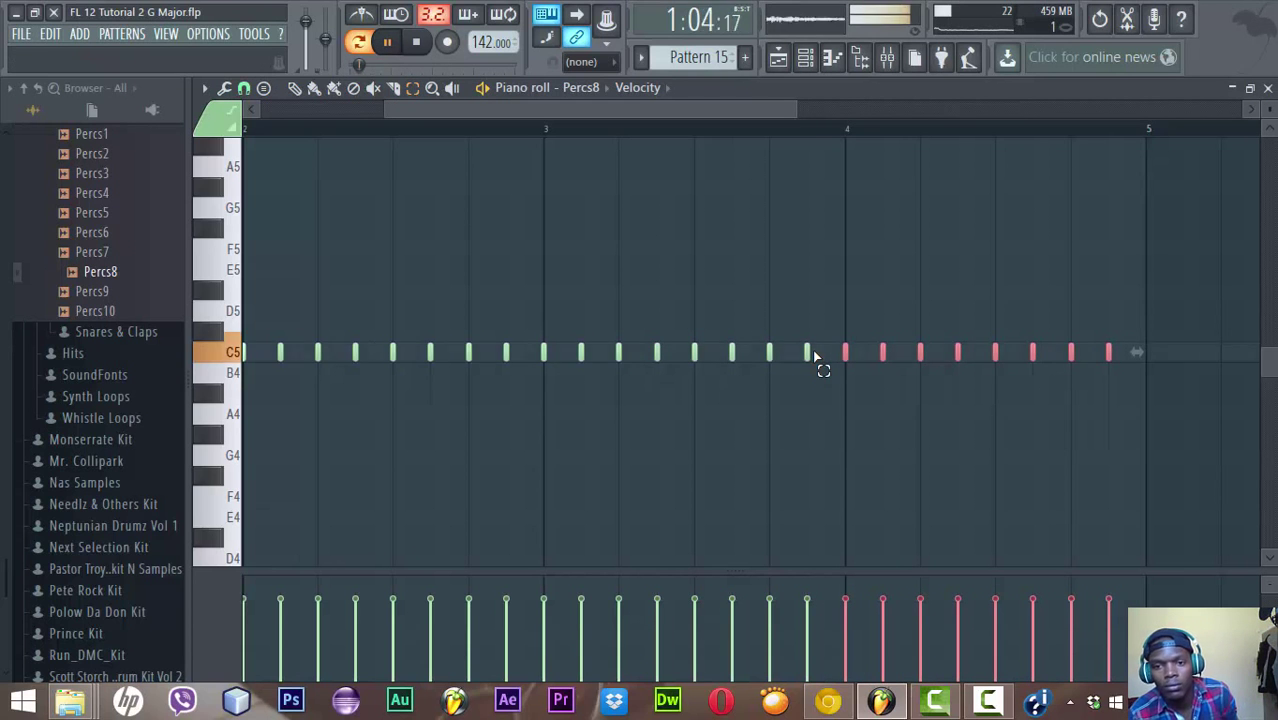
Fill the empty Percs8 steps in the first half of bar 3 and the second half of bar 4 of Pattern 15
click(778, 58)
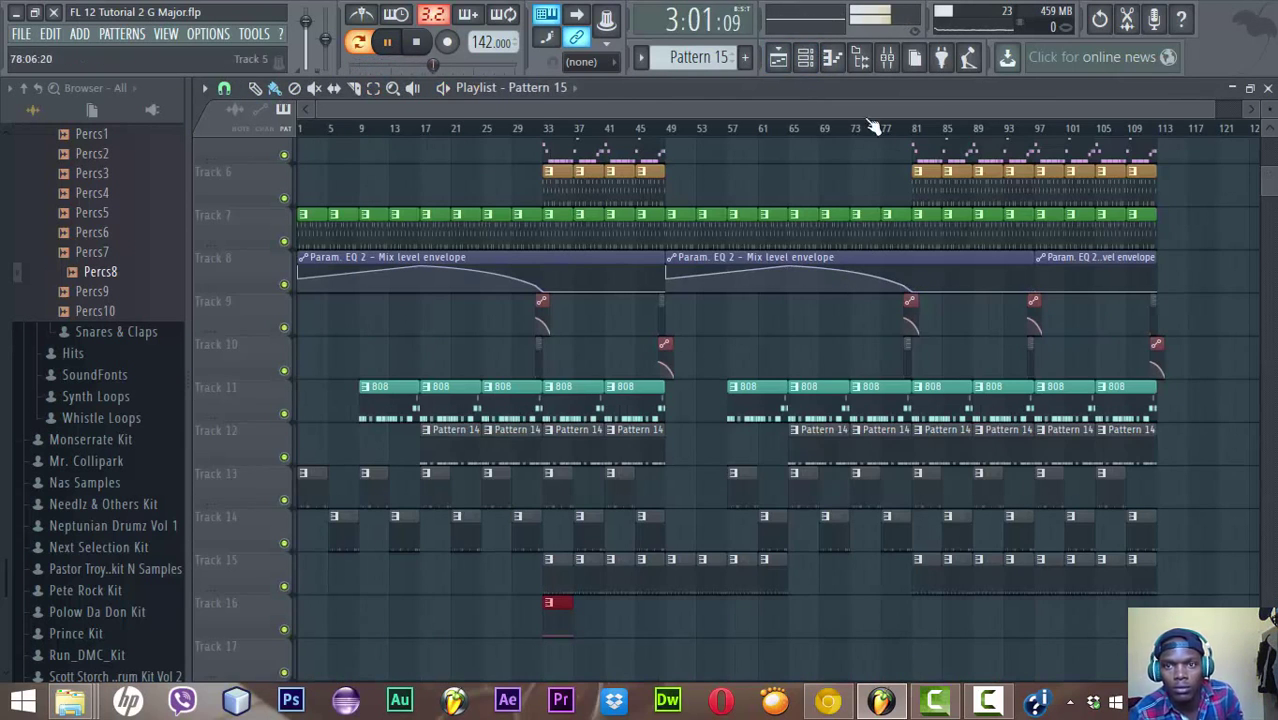
click(805, 58)
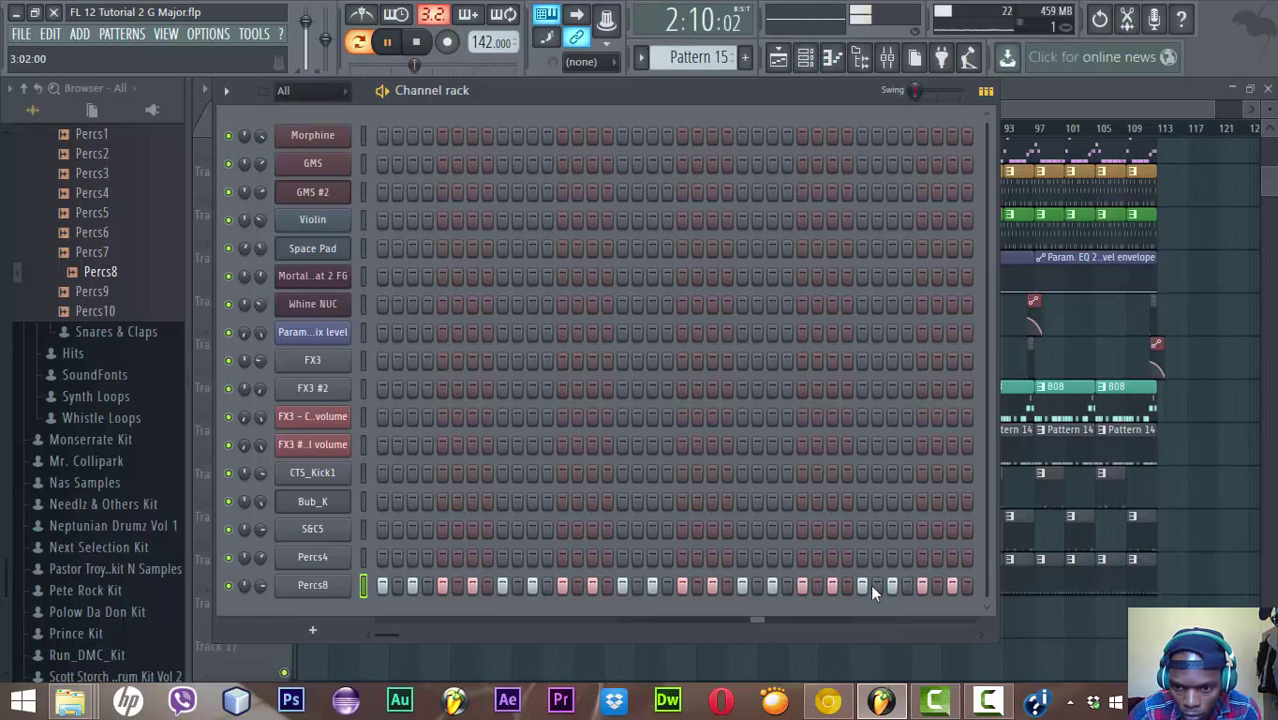
drag(872, 585, 962, 585)
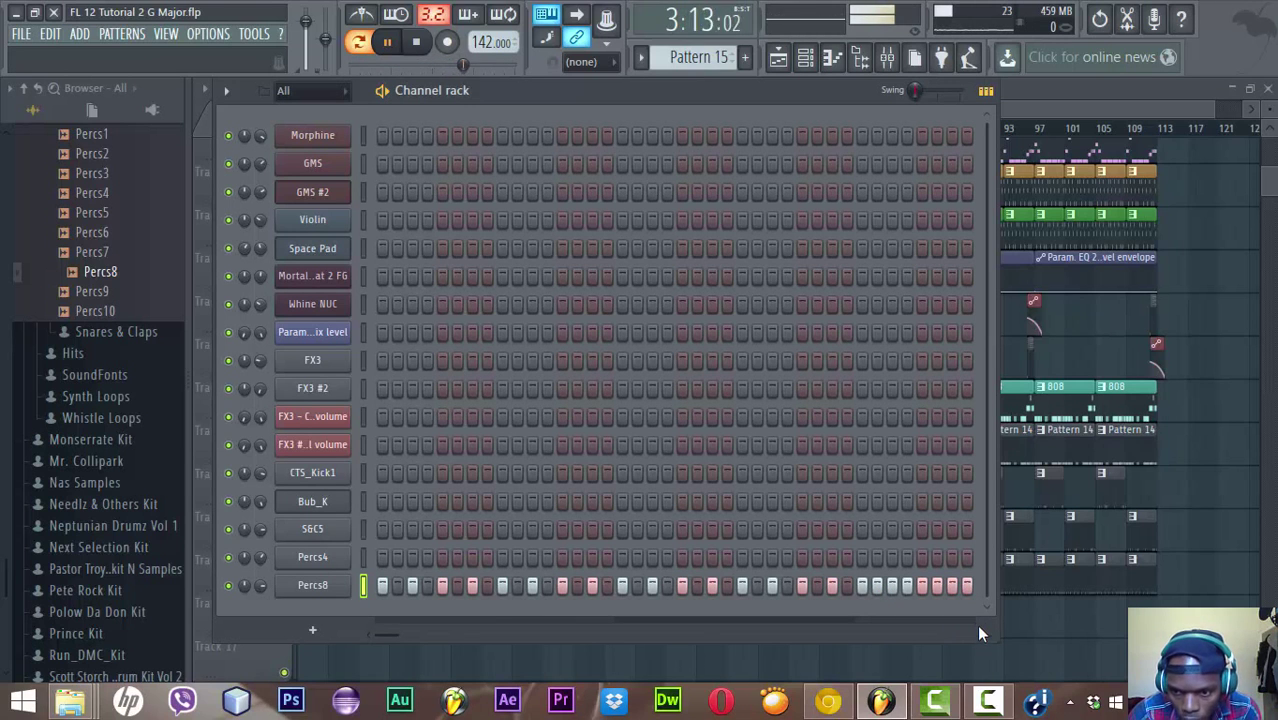
scroll(980, 636, right, 10)
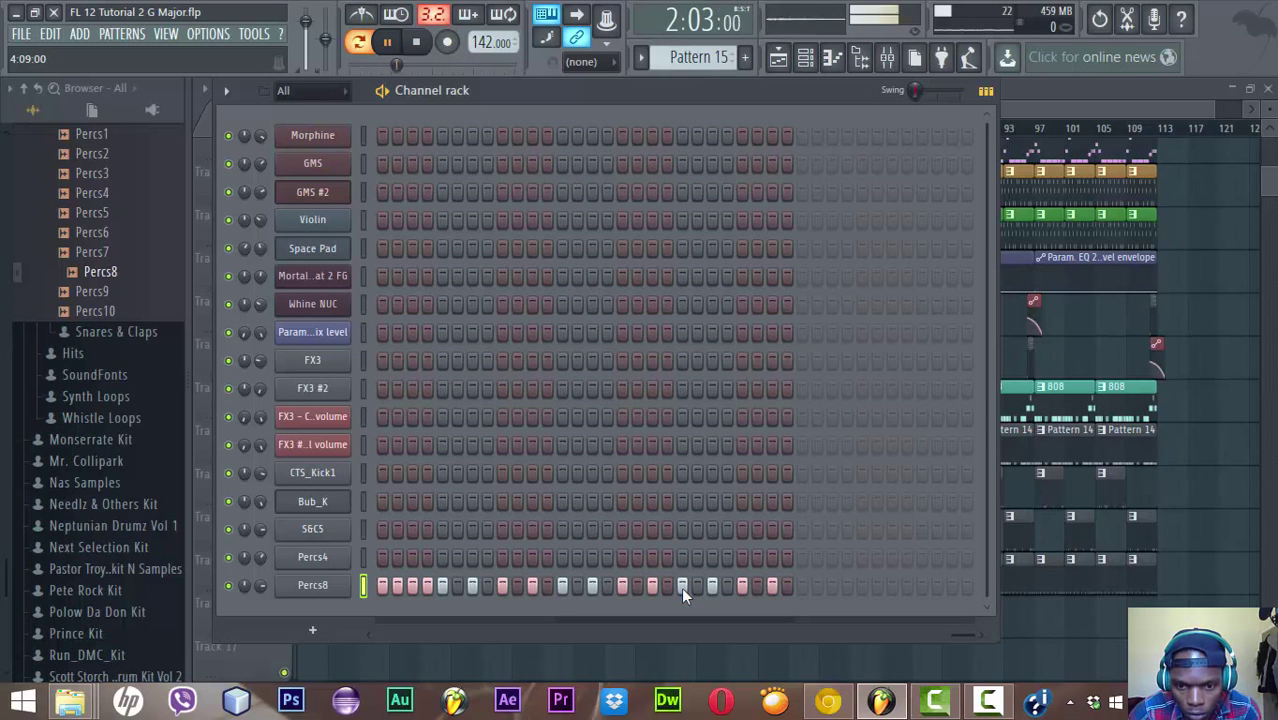
click(786, 587)
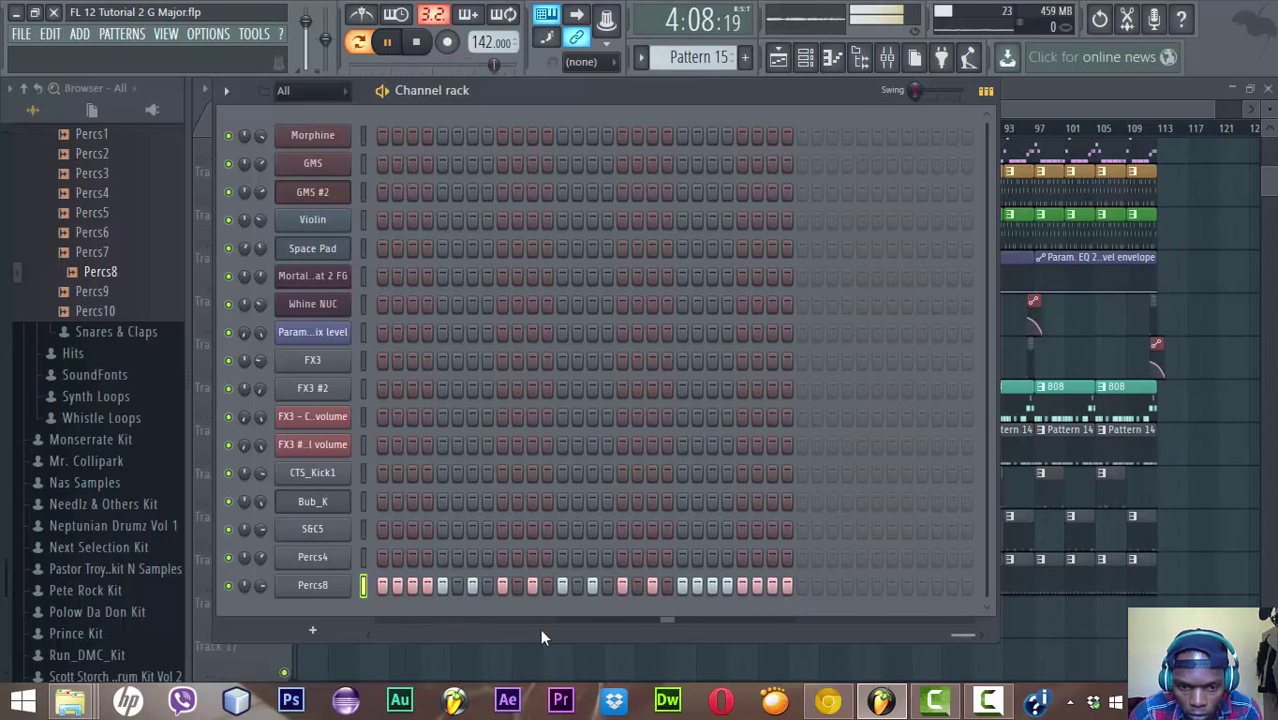
Clear the third and sixth Percs8 steps of bar 3 in Pattern 15 and return to the playlist
click(361, 630)
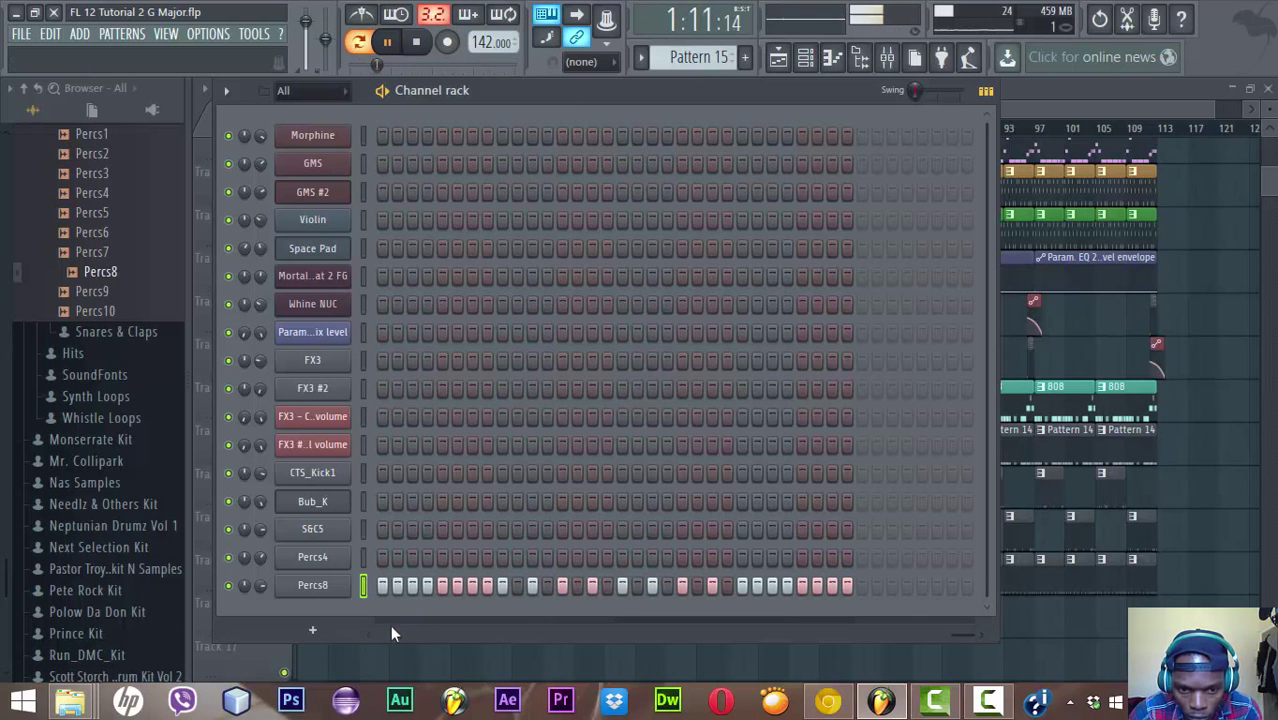
click(369, 631)
click(471, 584)
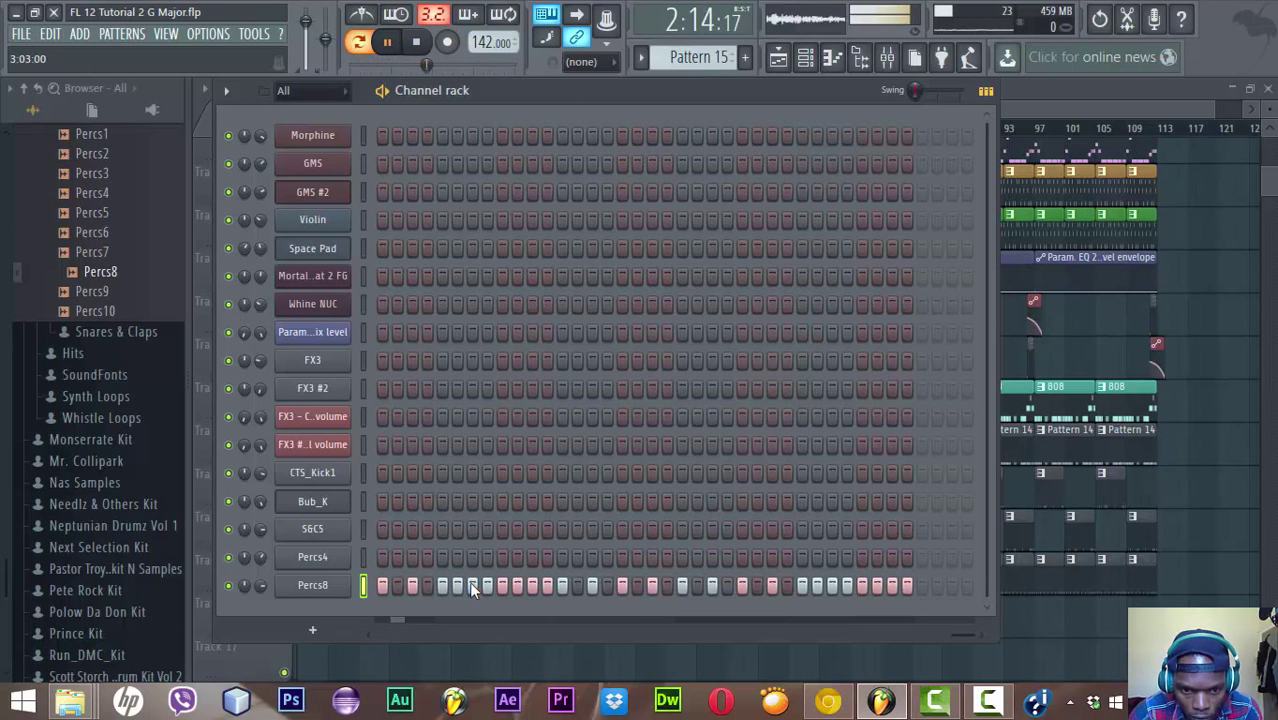
click(518, 587)
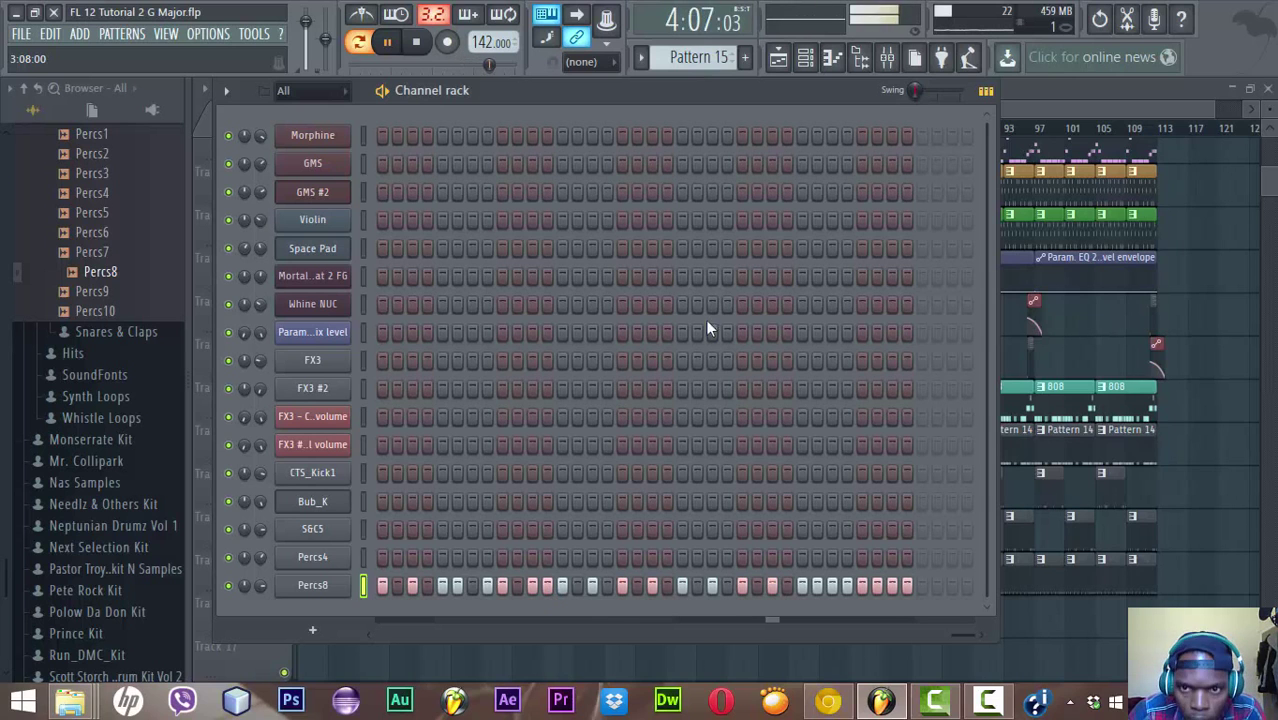
click(1026, 106)
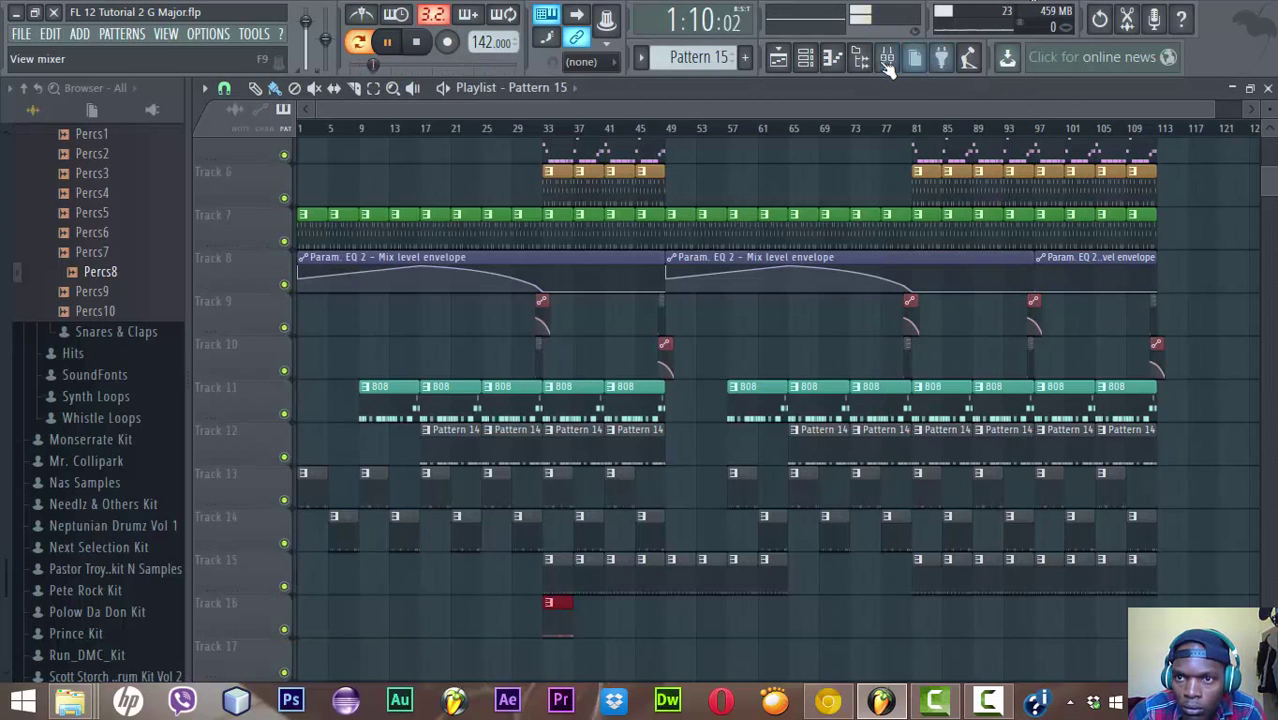
Add Pattern 15 clips on Track 16 at bars 37 to 45 and from bar 81 to bar 109, playing the song from bar 33
click(786, 64)
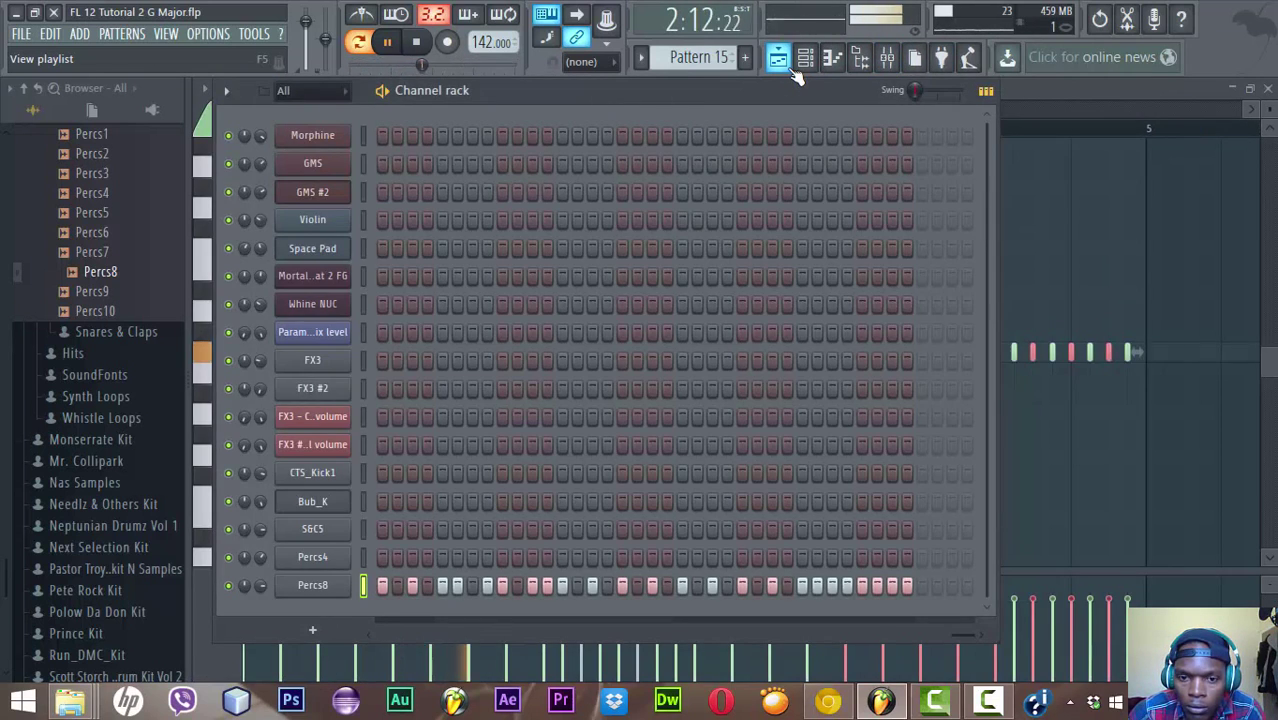
click(806, 60)
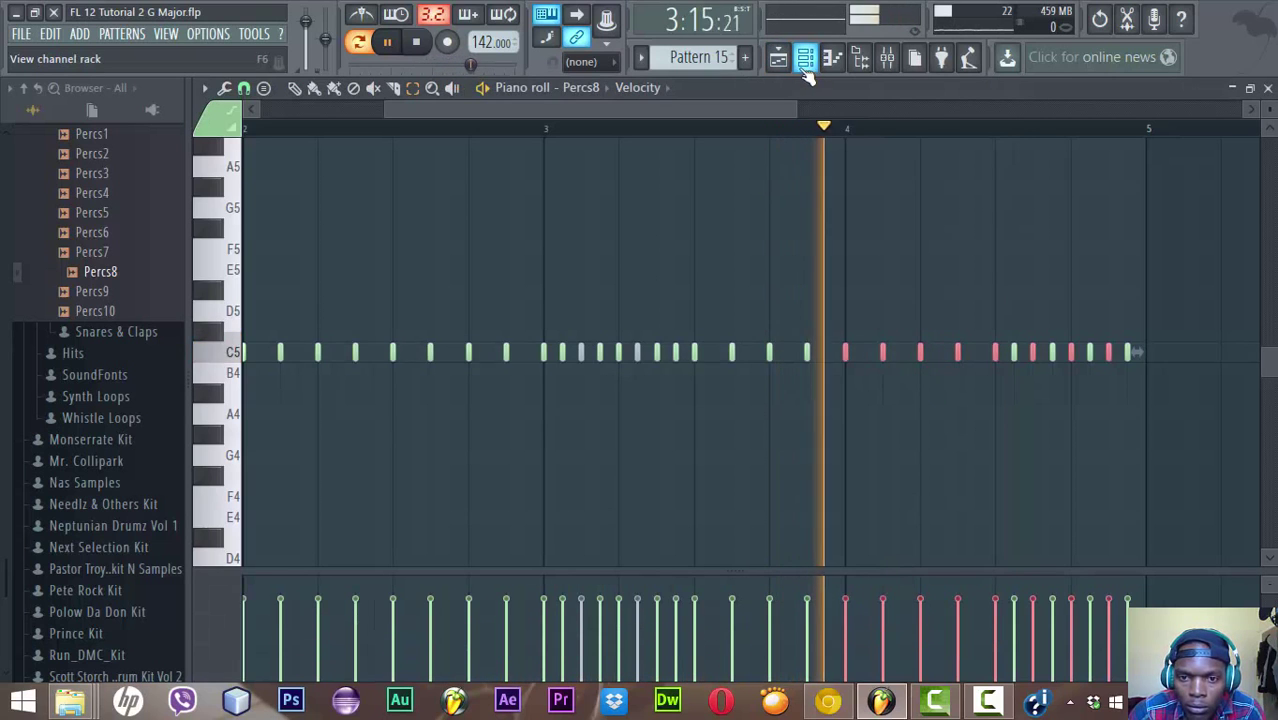
click(779, 57)
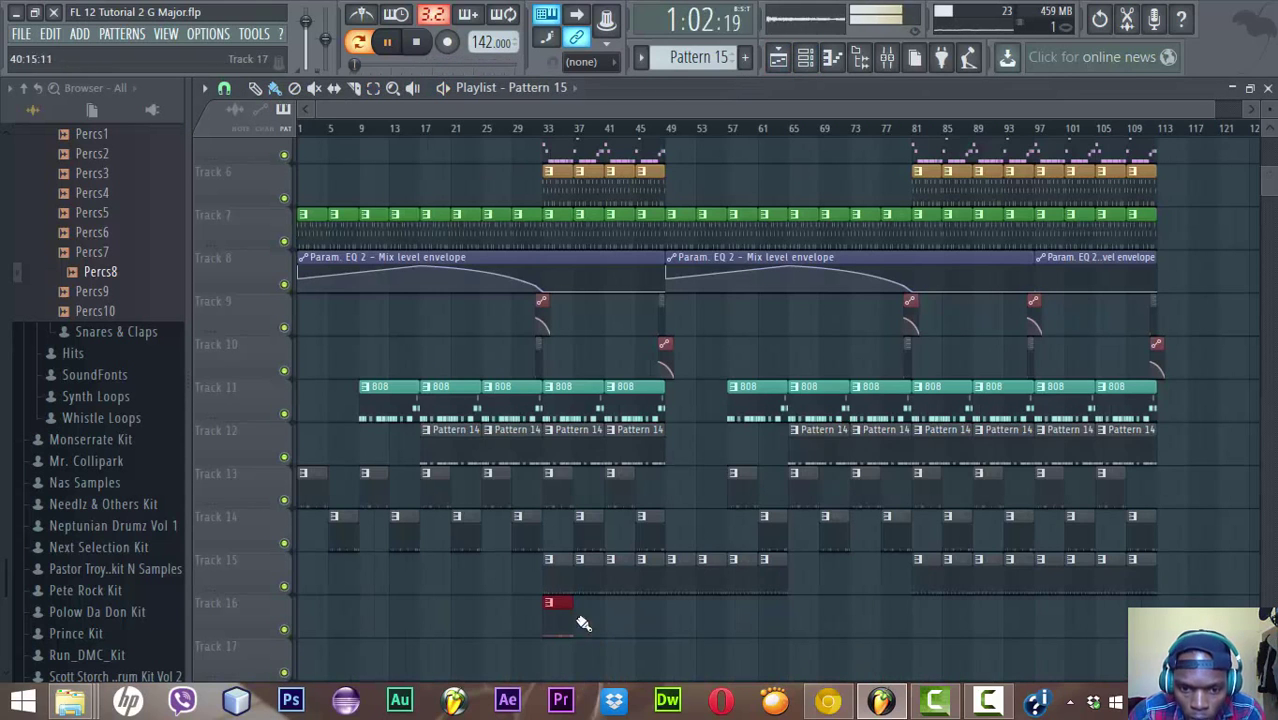
mouse_move(590, 625)
mouse_down()
mouse_move(634, 626)
mouse_move(614, 620)
mouse_up()
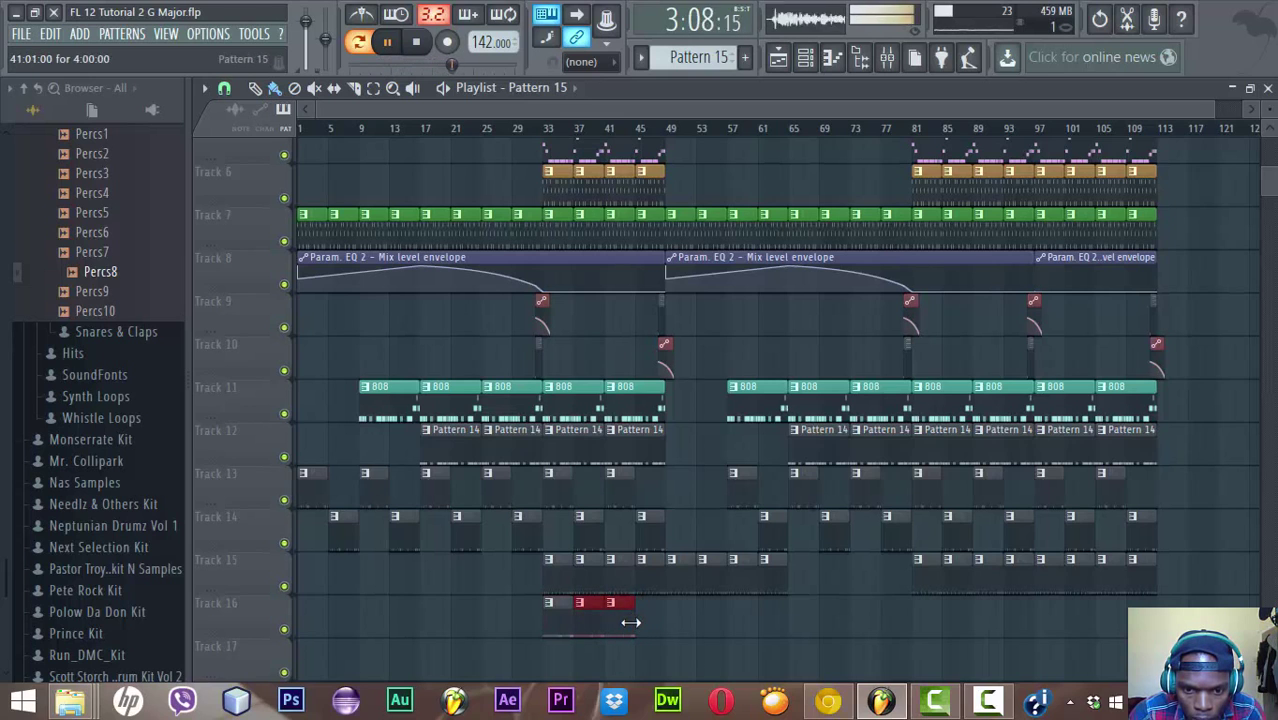
click(648, 627)
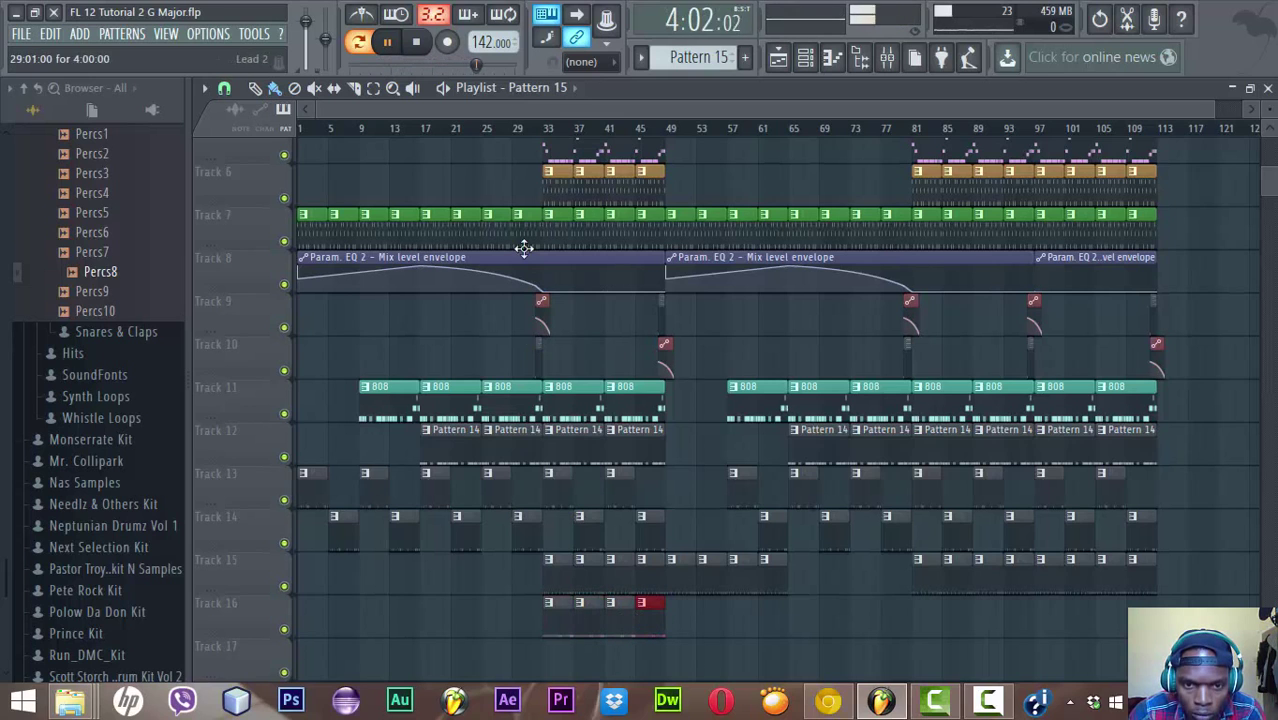
click(553, 133)
key(XF86AudioRaiseVolume)
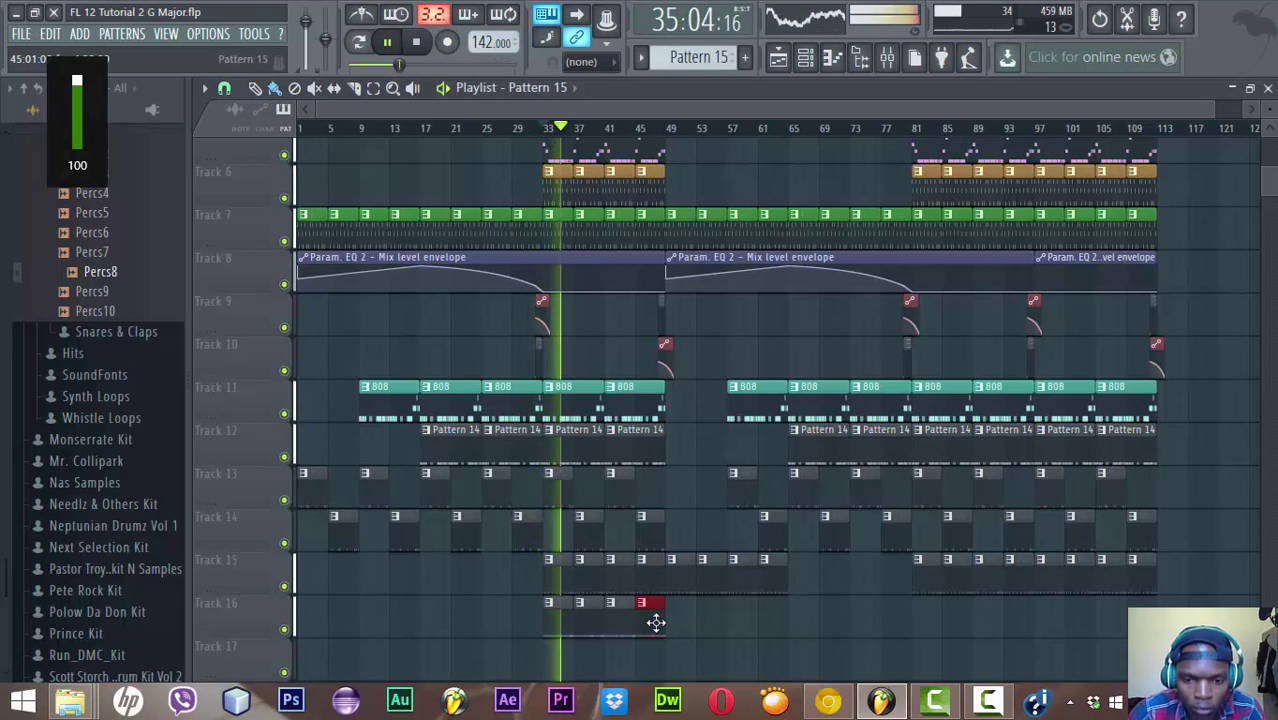
key(XF86AudioRaiseVolume)
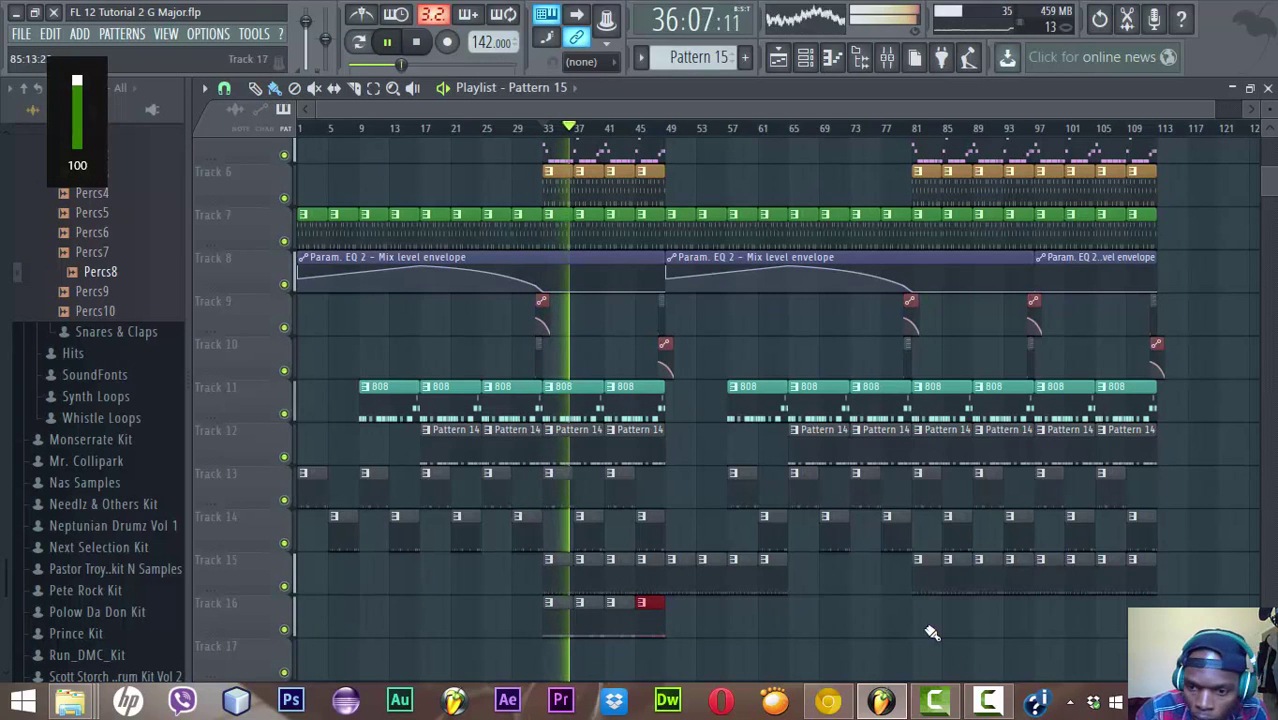
drag(923, 631, 1155, 612)
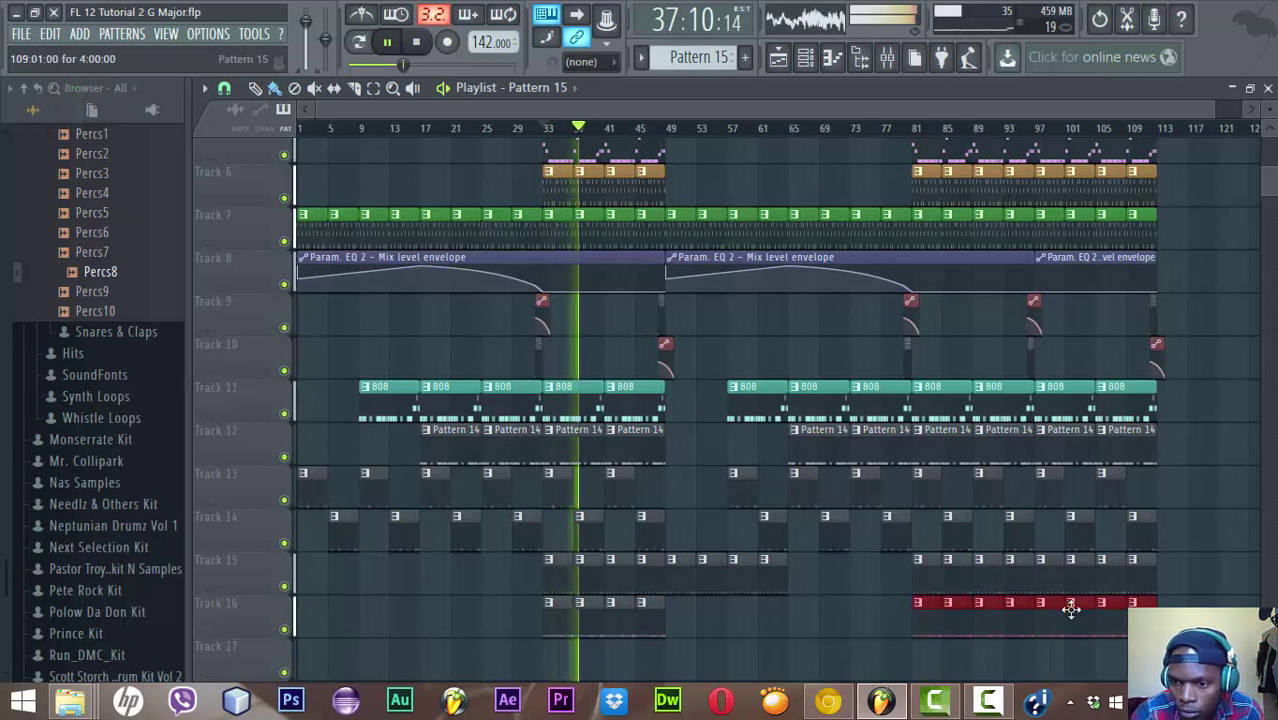
Delete the four Pattern 13 clips on Track 15 at bars 49, 53, 57 and 61
right_click(680, 580)
right_click(705, 575)
right_click(735, 571)
right_click(764, 571)
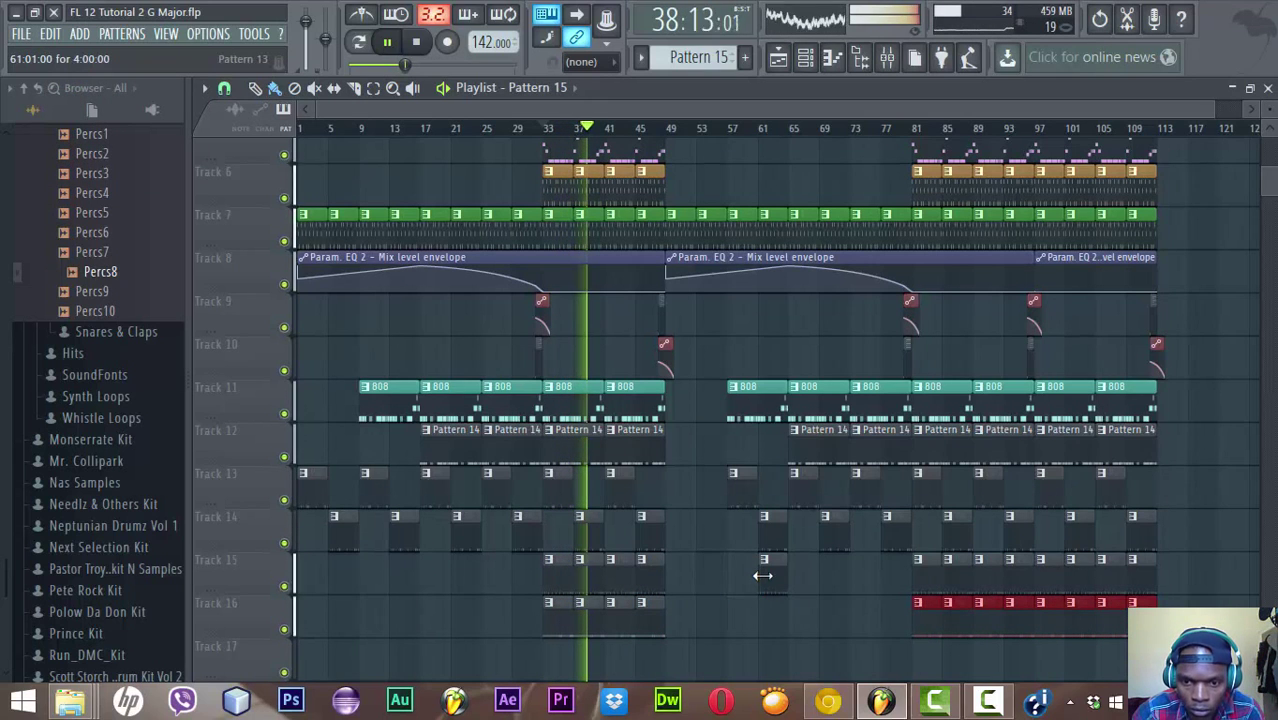
Place Pattern 15 clips on Track 16 at bars 49 and 53, and save the project
click(678, 630)
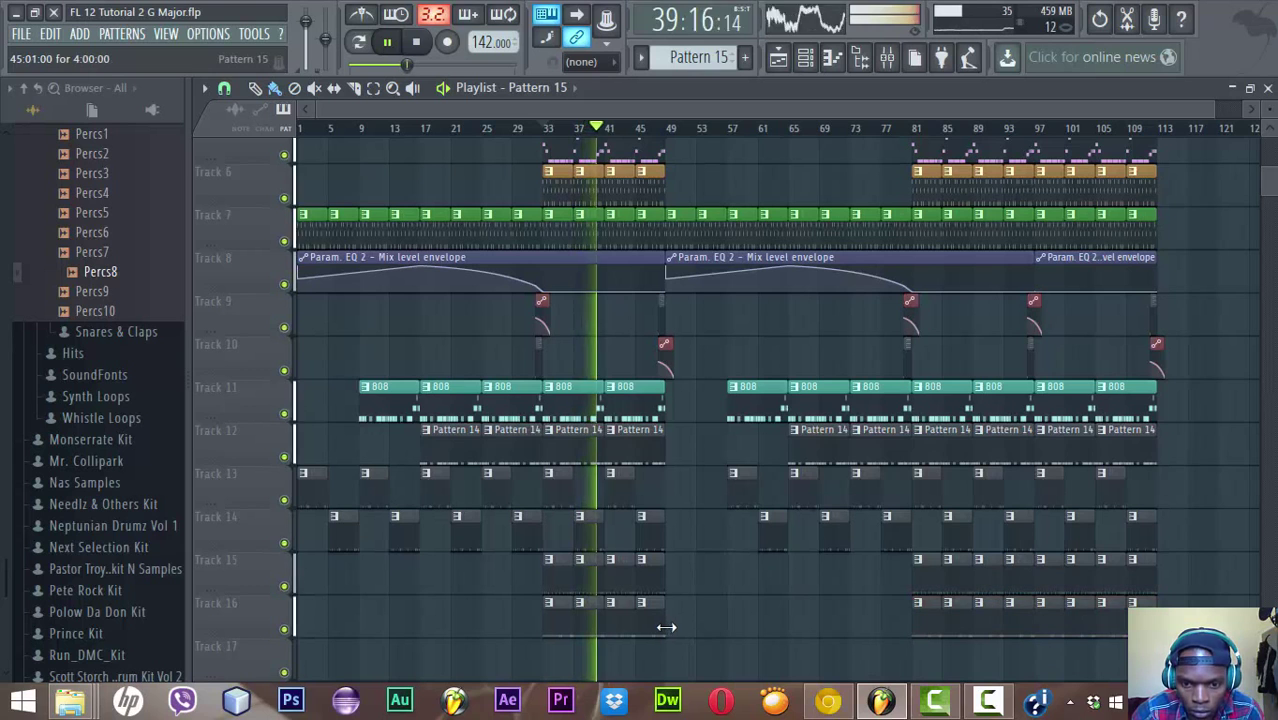
drag(678, 630, 747, 628)
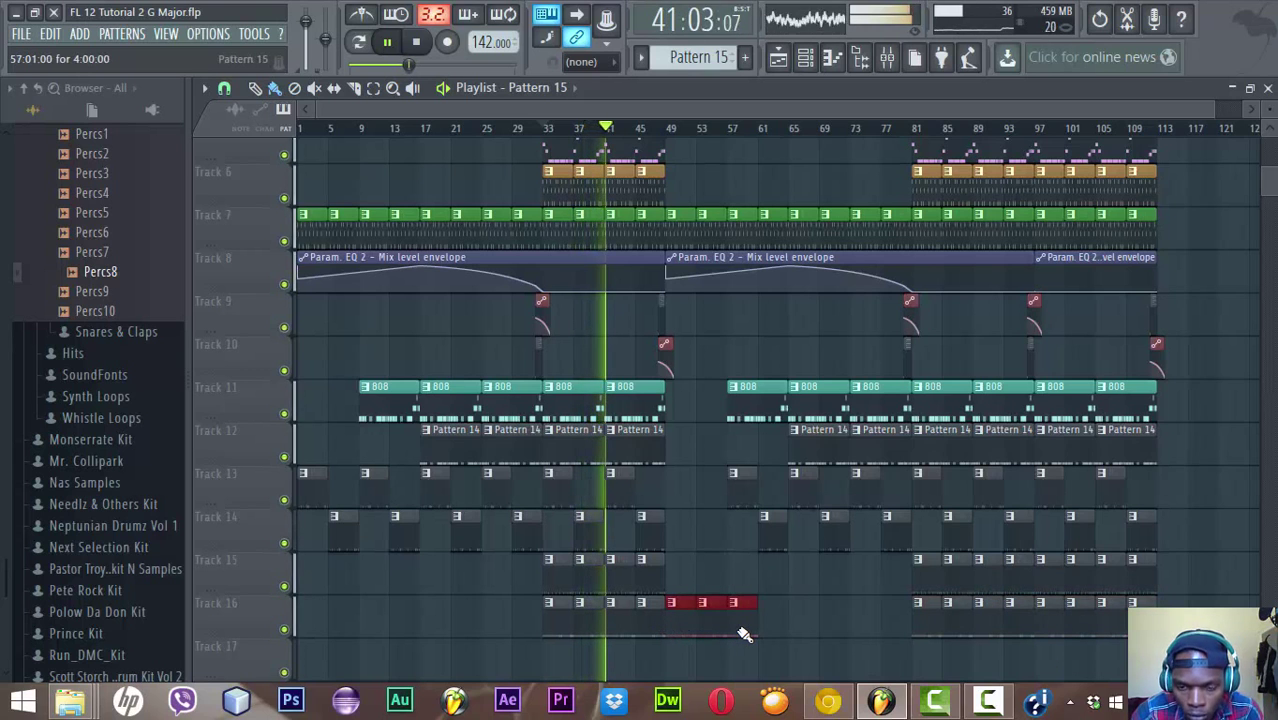
right_click(745, 620)
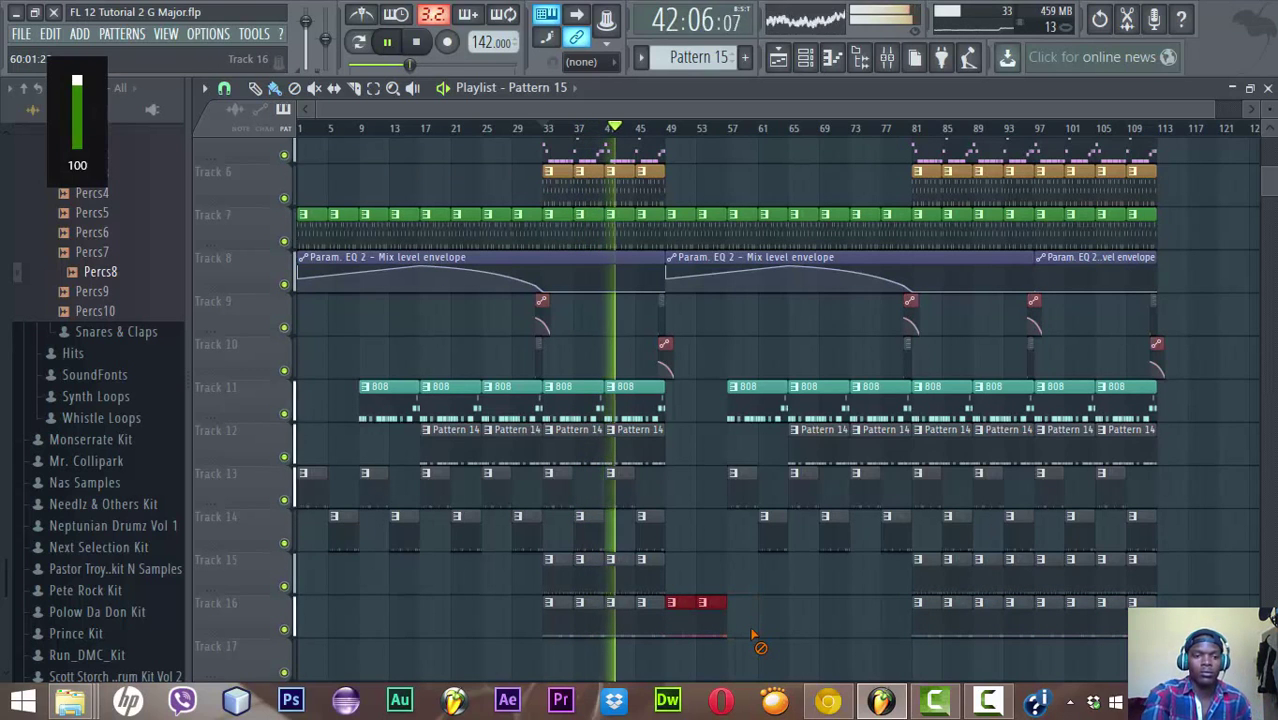
key(ctrl+s)
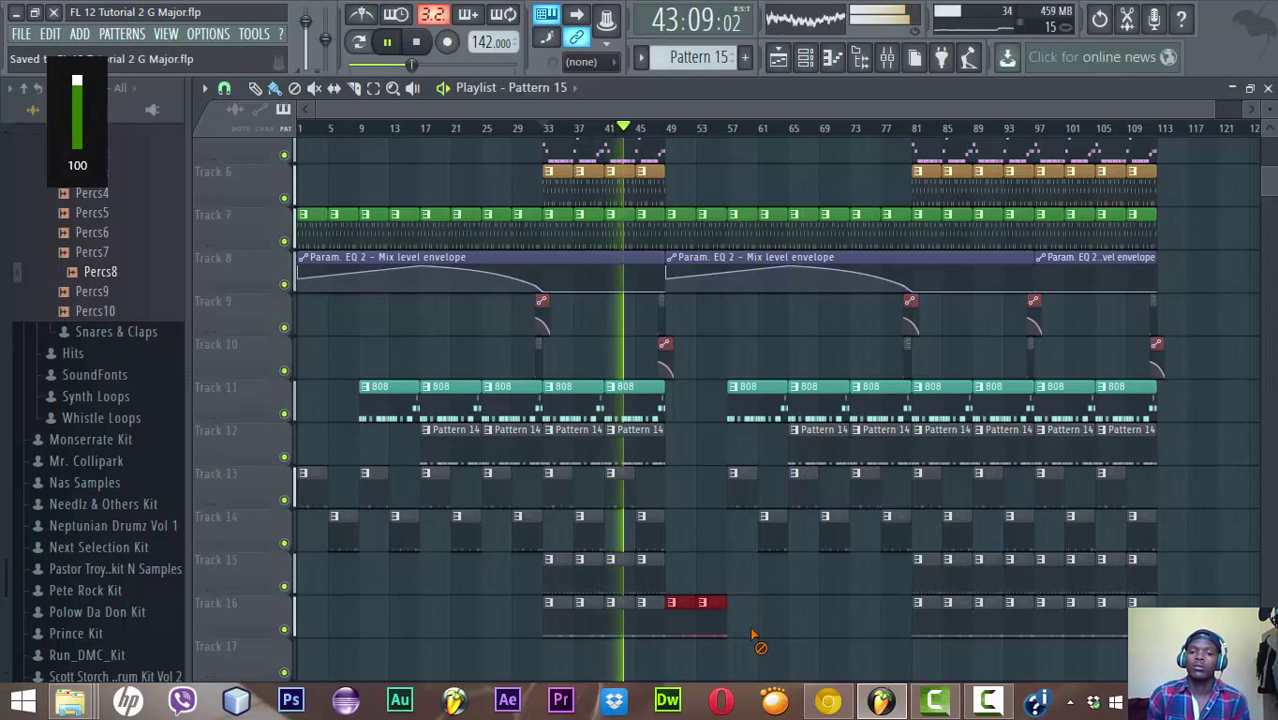
Lower the Percs8 channel volume to 65% and return to the playlist
click(805, 57)
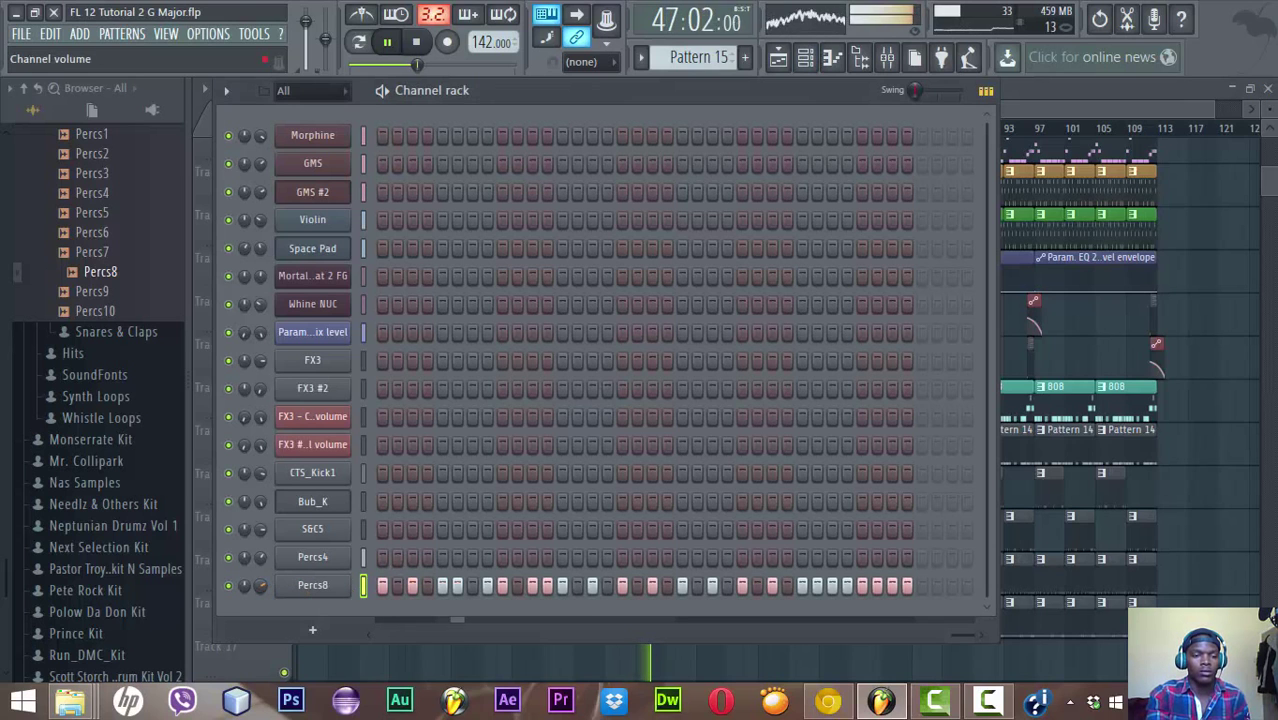
drag(260, 585, 260, 598)
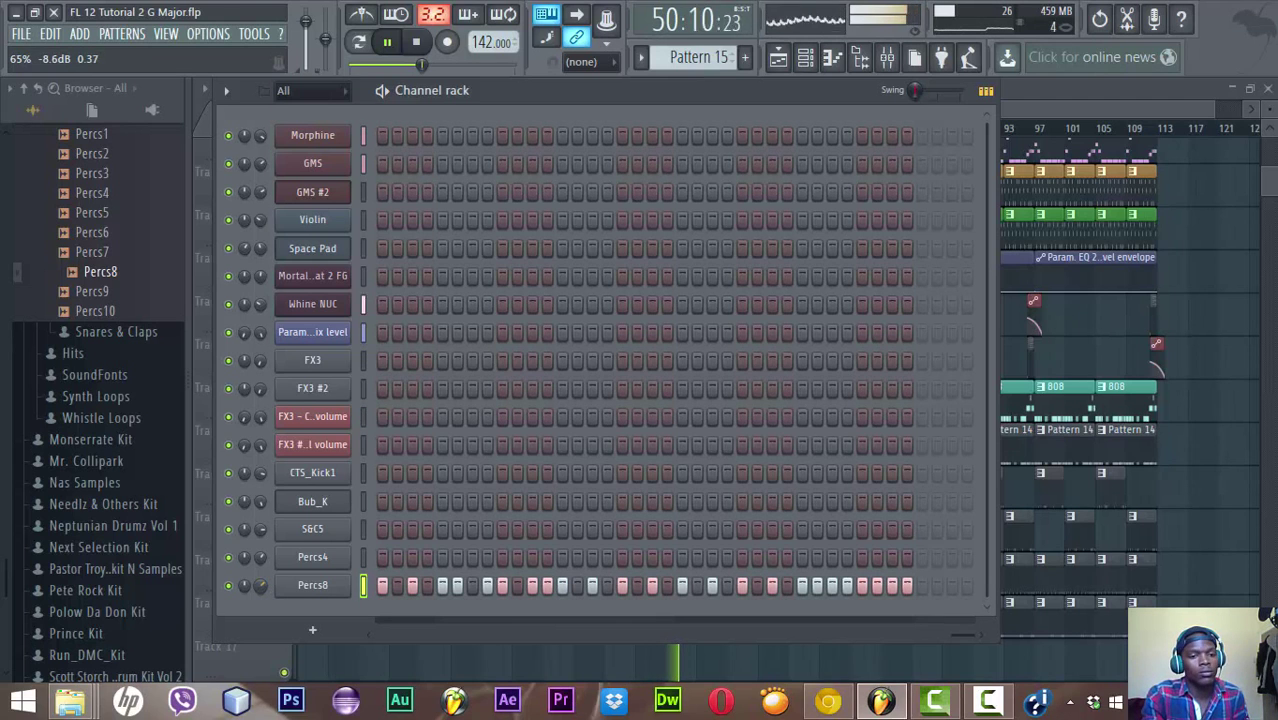
click(1009, 105)
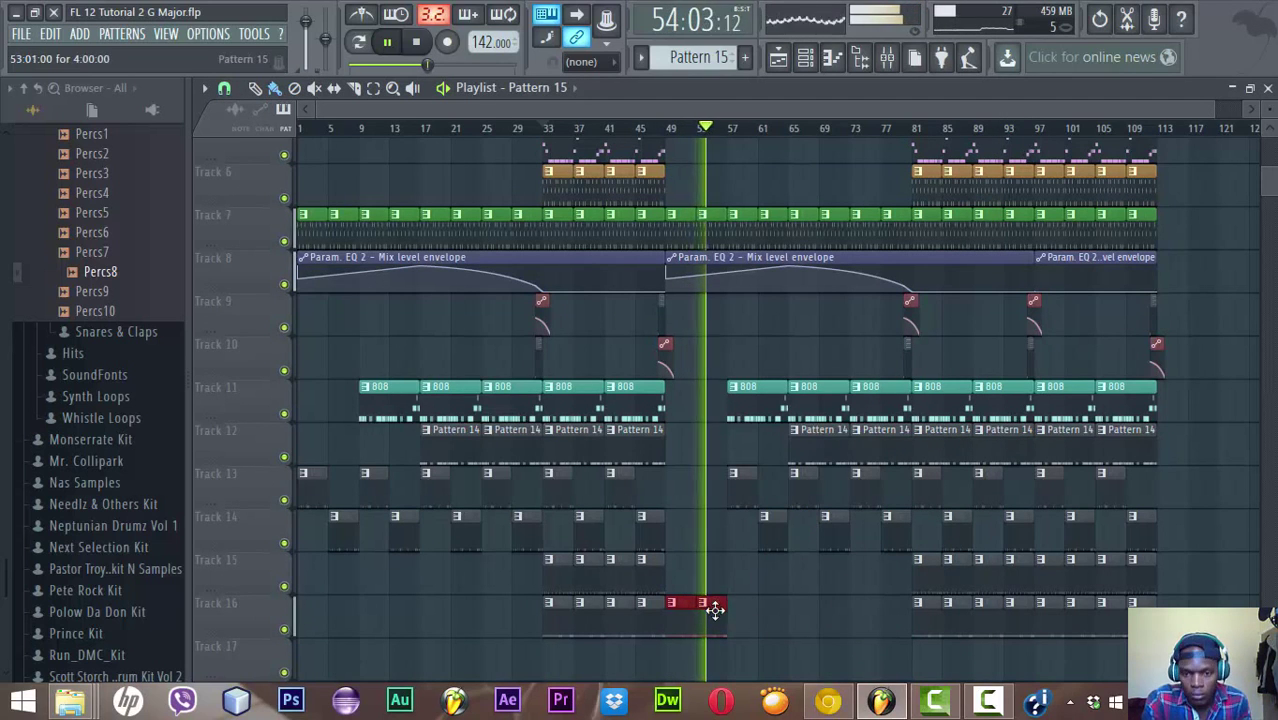
Fill Track 16 with Pattern 15 from bar 57 to bar 77, and place a two-bar Pattern 13 clip on Track 15 at bar 57
mouse_move(736, 608)
mouse_down()
mouse_move(850, 593)
mouse_move(897, 613)
mouse_up()
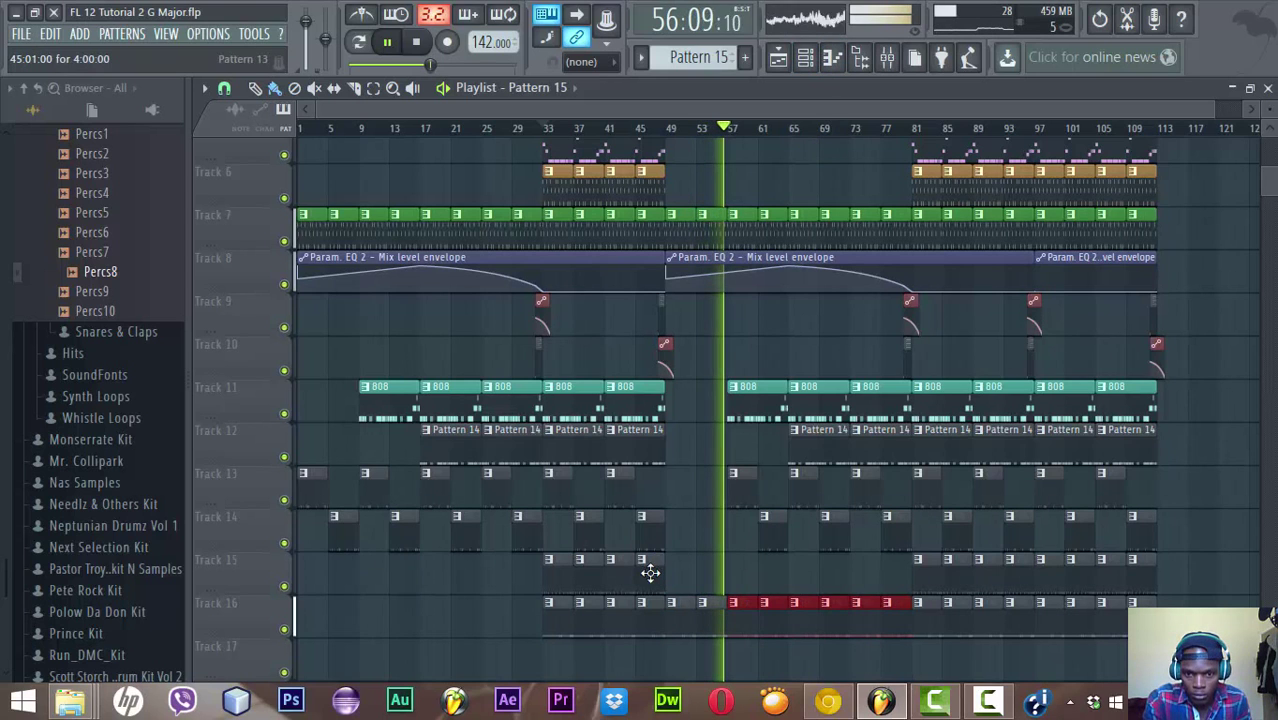
click(736, 580)
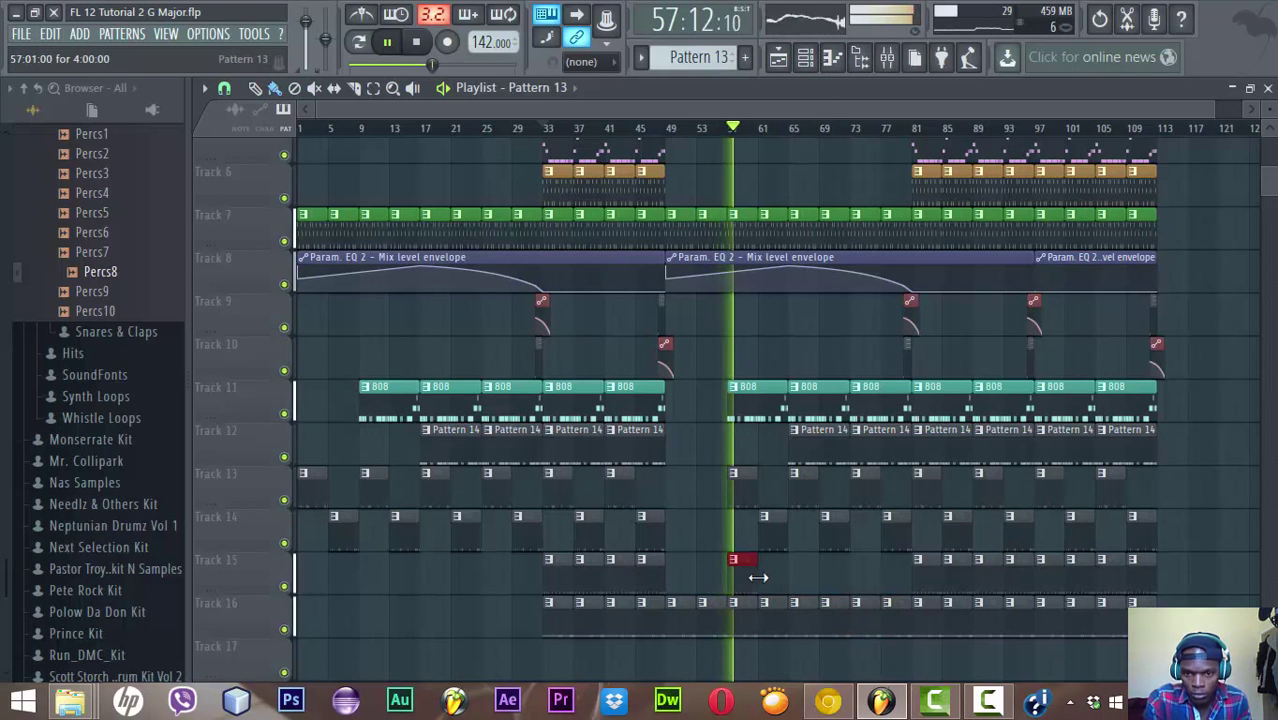
click(768, 566)
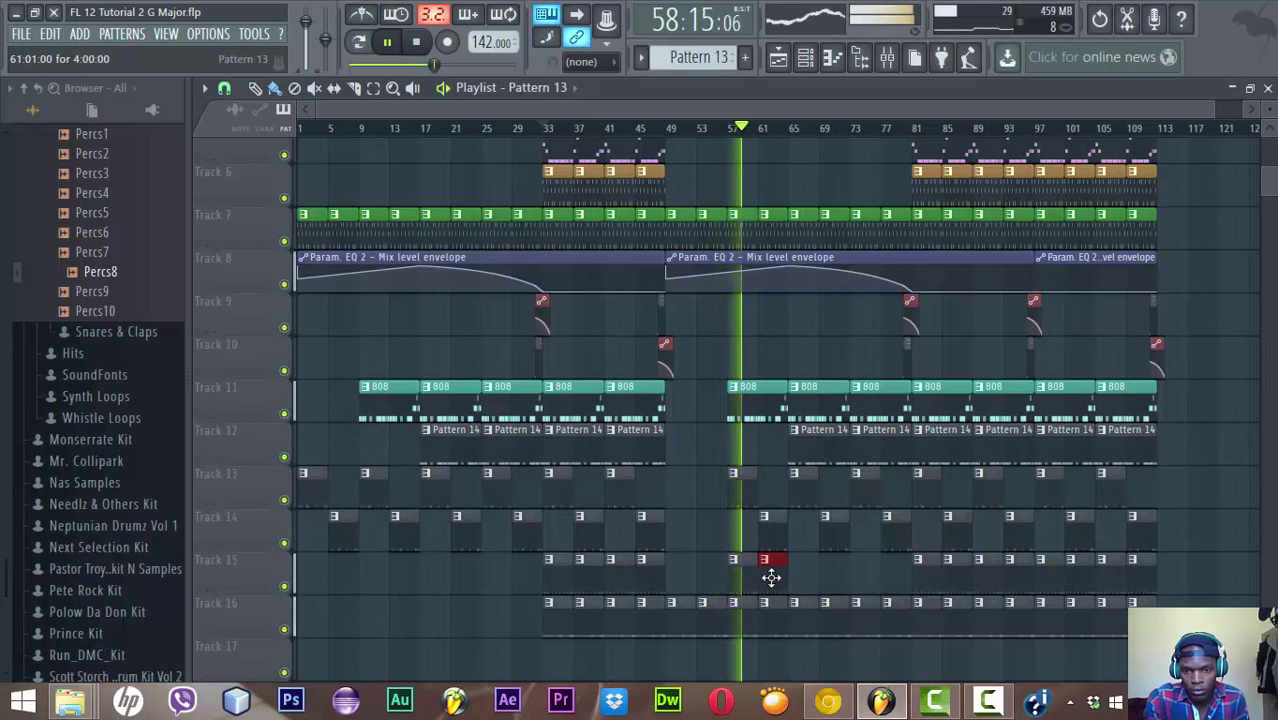
right_click(765, 578)
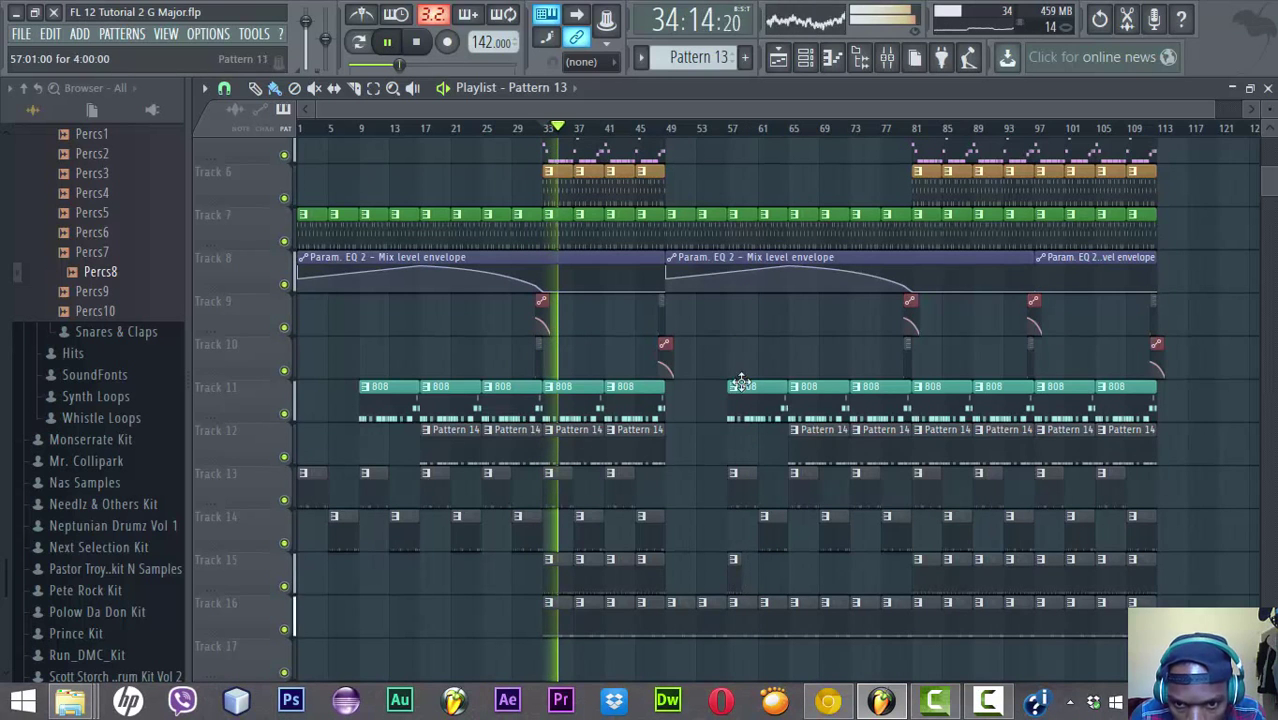
key(XF86AudioRaiseVolume)
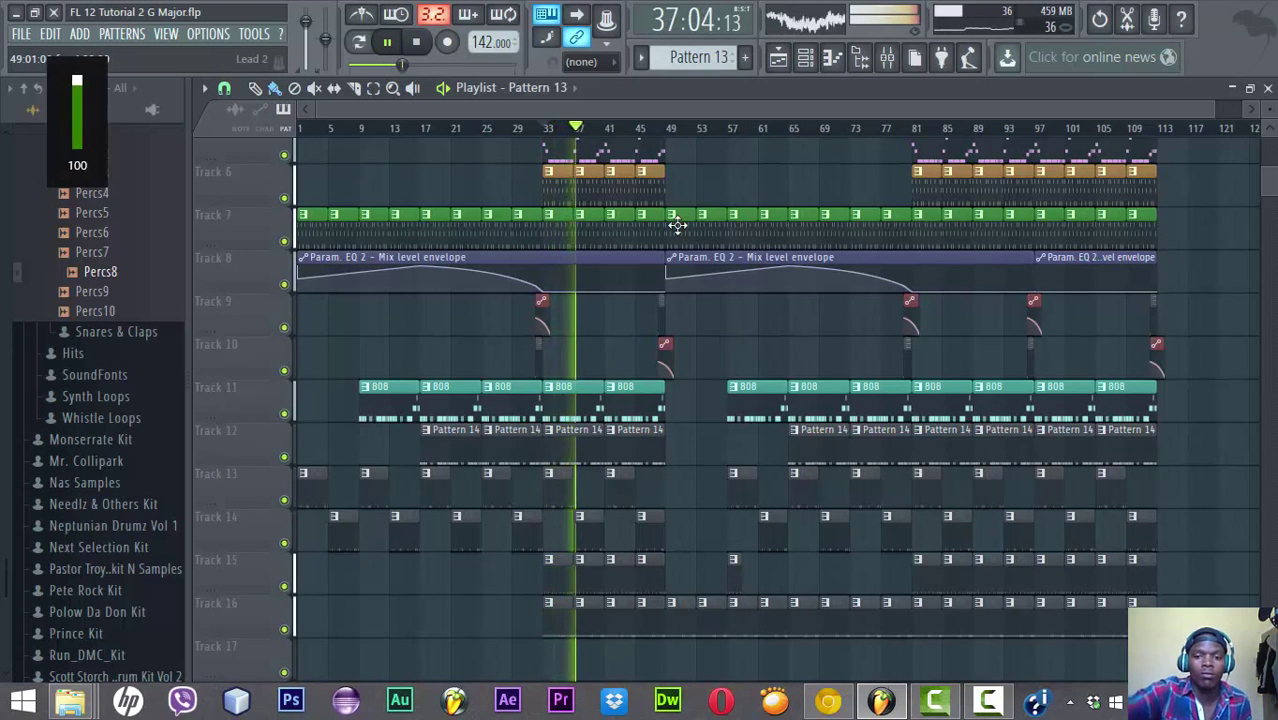
Place two-bar Pattern 13 clips on Track 15 at bars 61, 73 and 77, removing the trial clips at bars 65 and 69
click(757, 576)
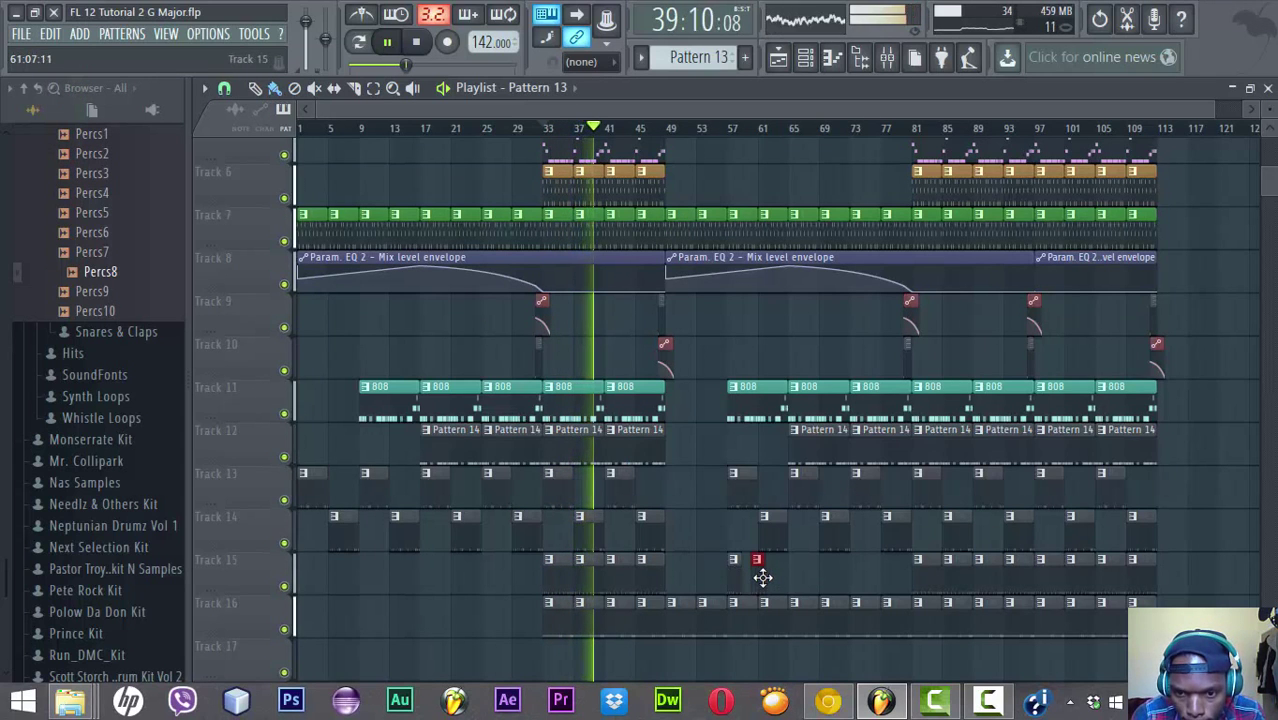
drag(759, 574, 765, 574)
click(800, 576)
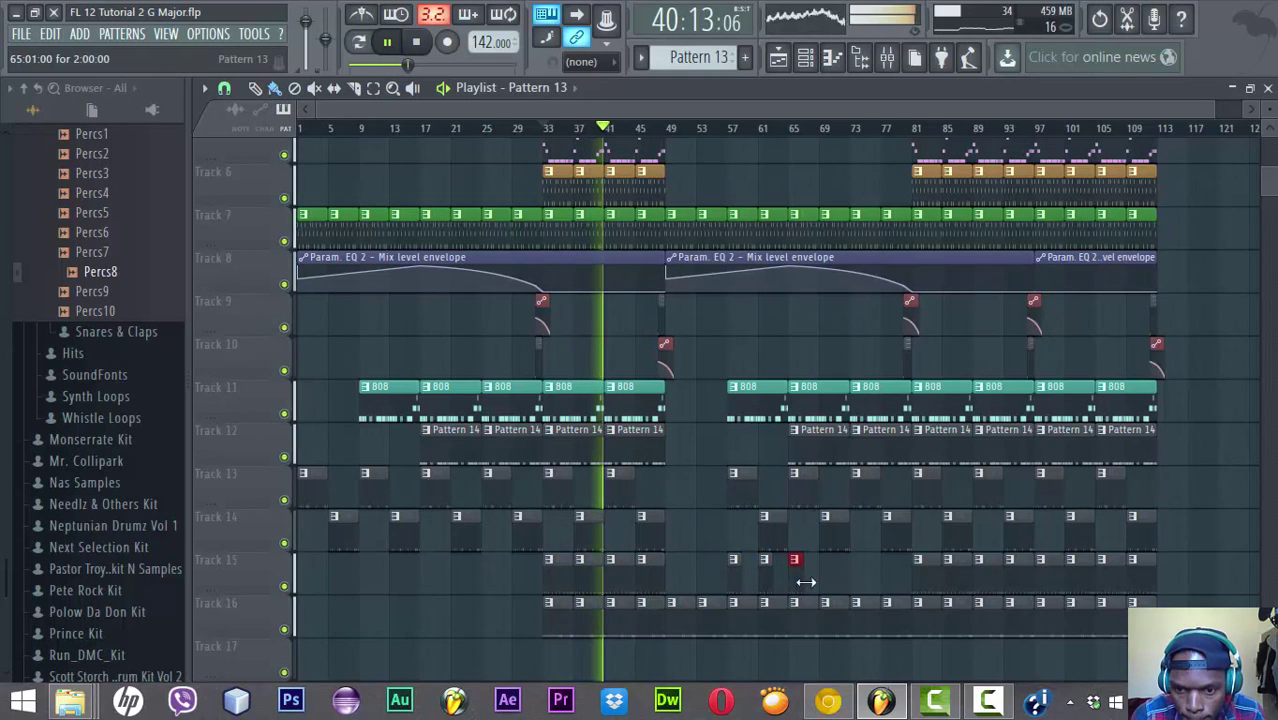
click(830, 575)
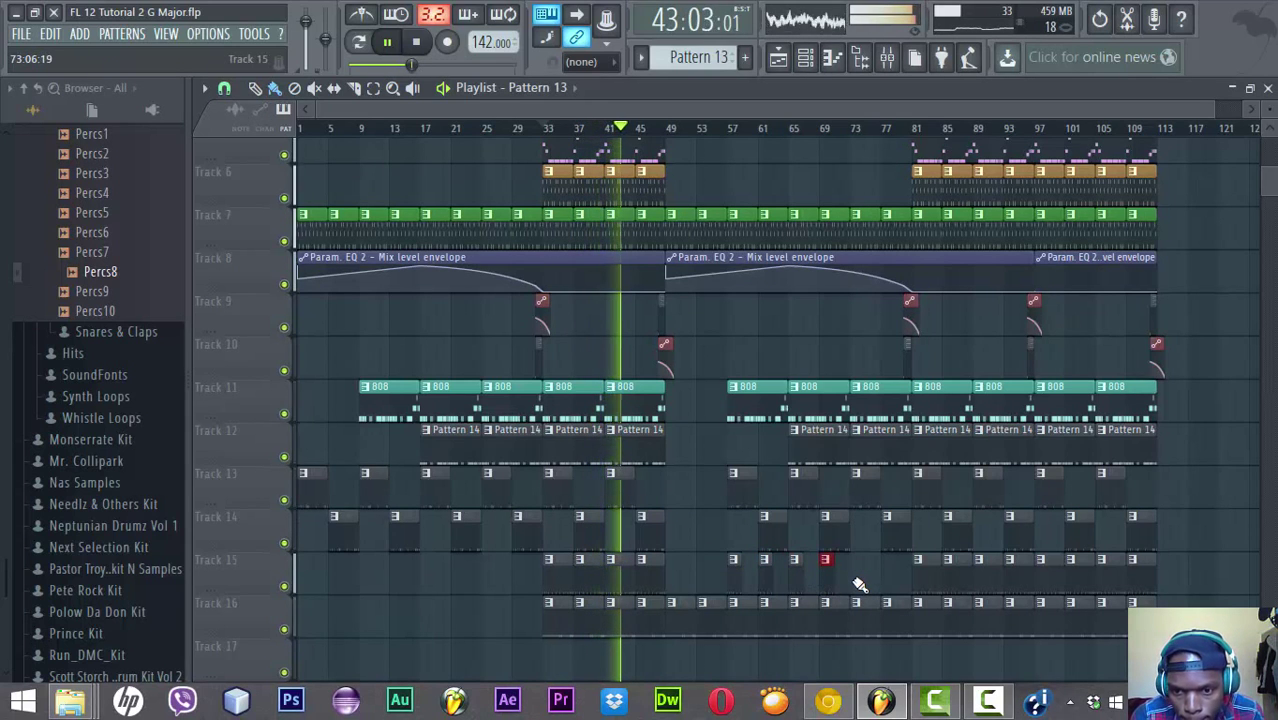
right_click(826, 584)
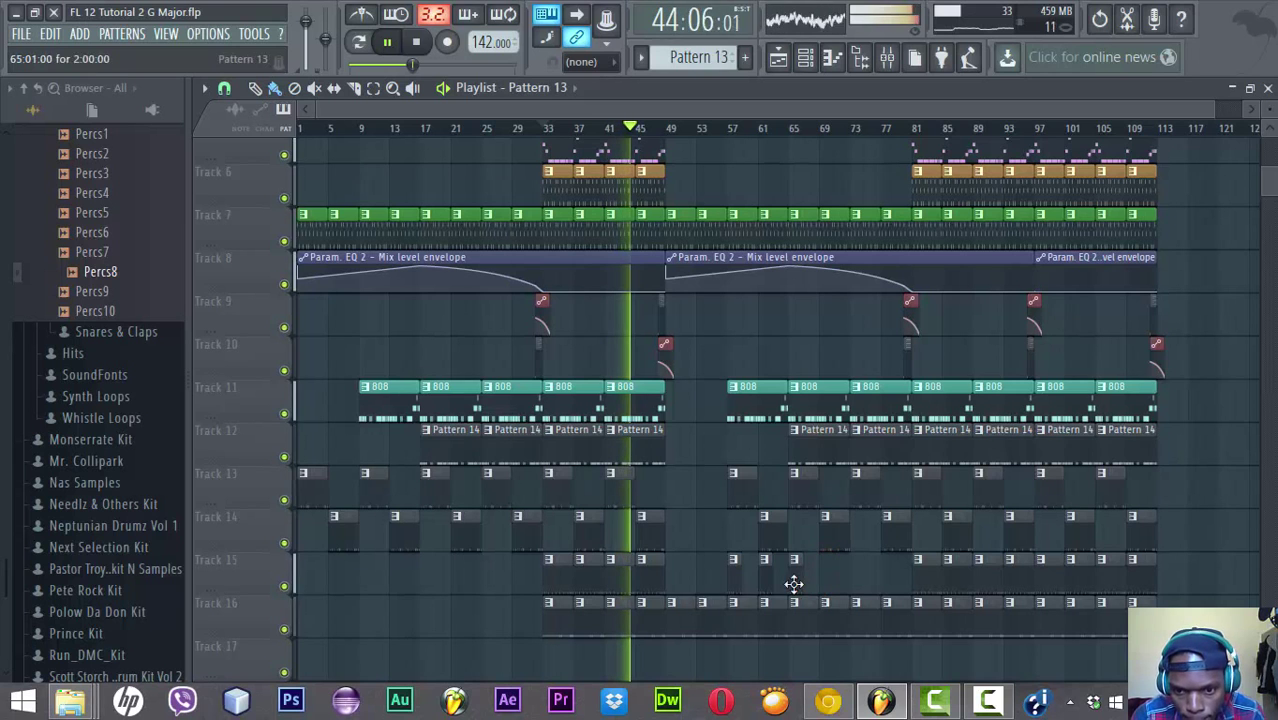
right_click(795, 586)
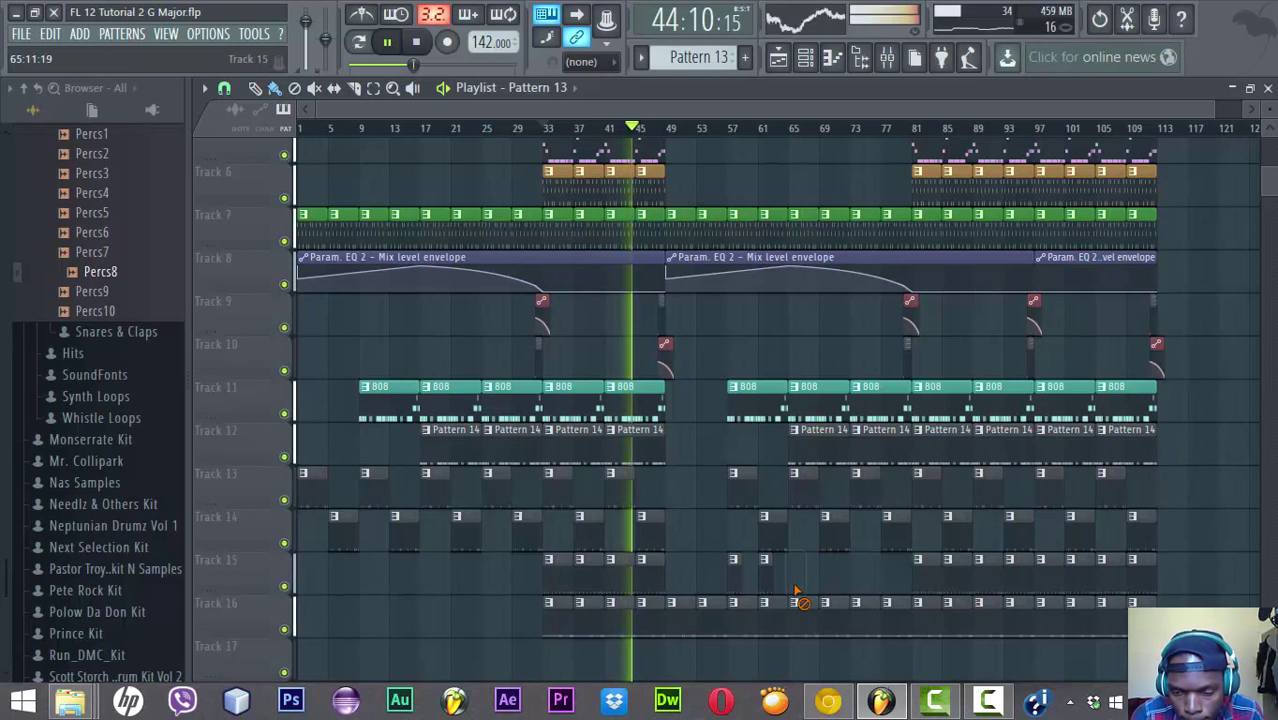
click(856, 561)
click(889, 589)
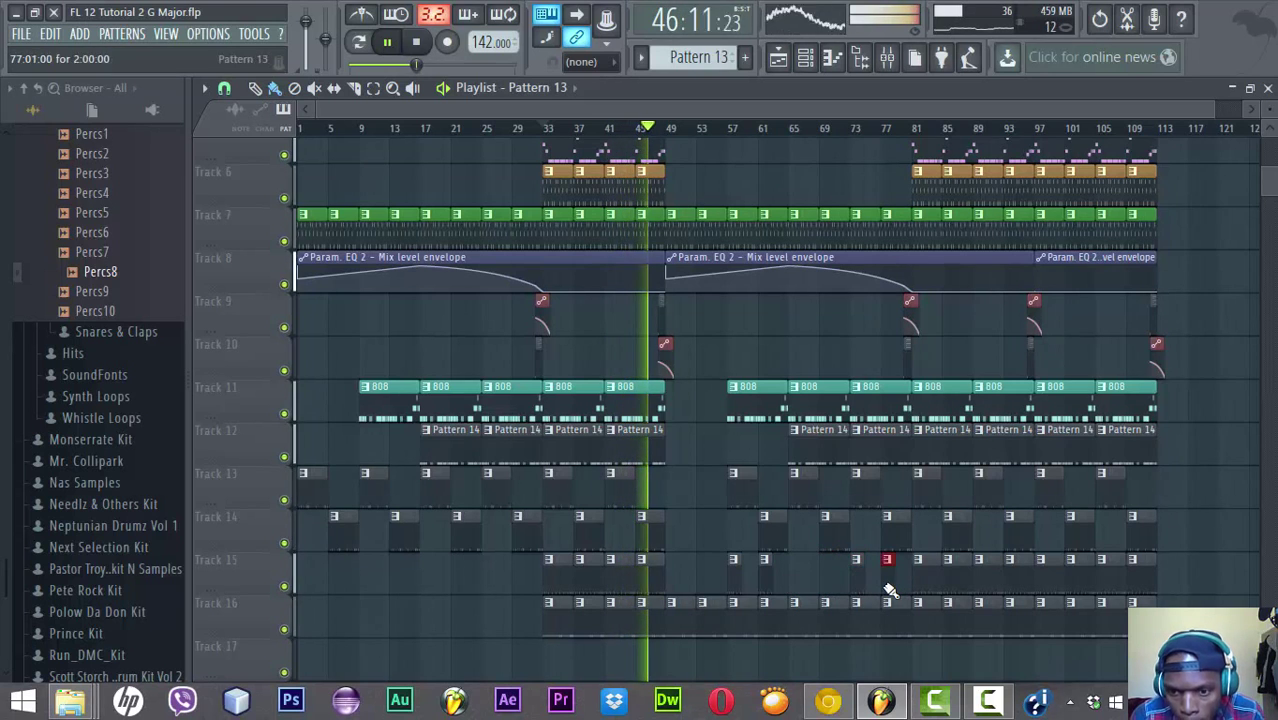
Save the project and stop the song playback
key(XF86AudioRaiseVolume)
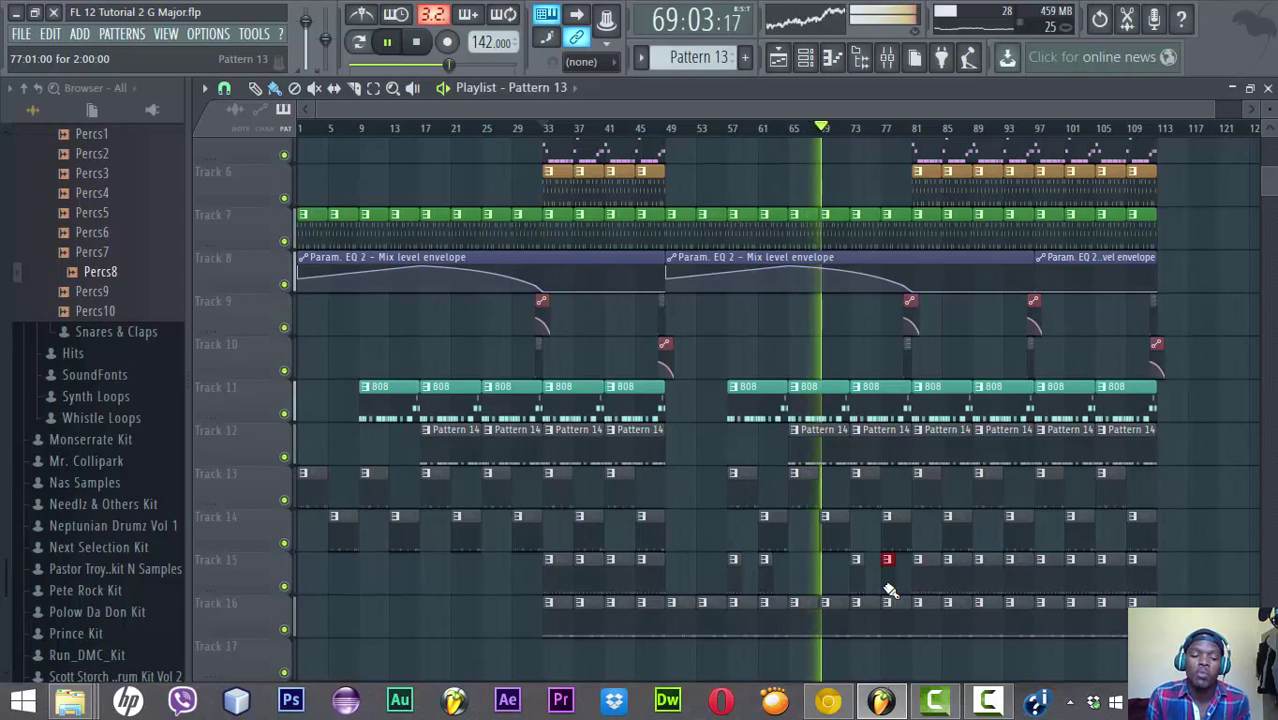
key(ctrl+s)
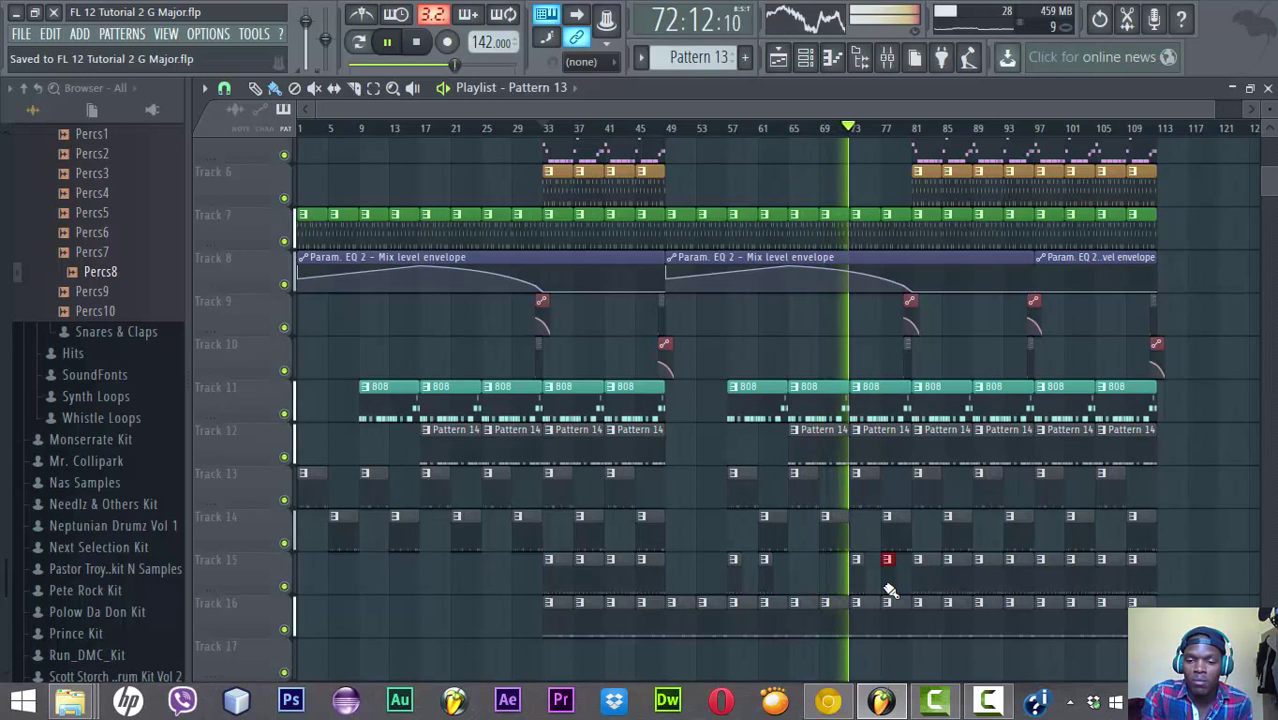
key(space)
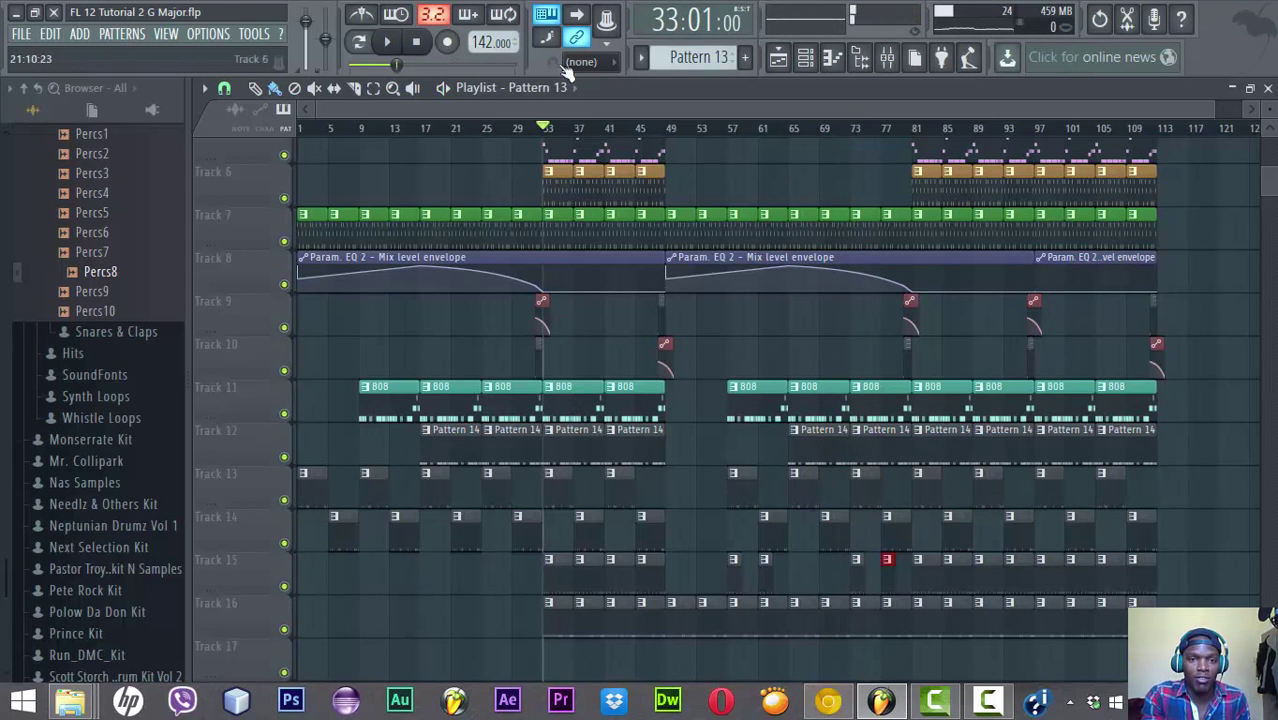
Bring up the channel rack, close the Percs folder and open the drum kit's Snares & Claps sample folder
click(805, 57)
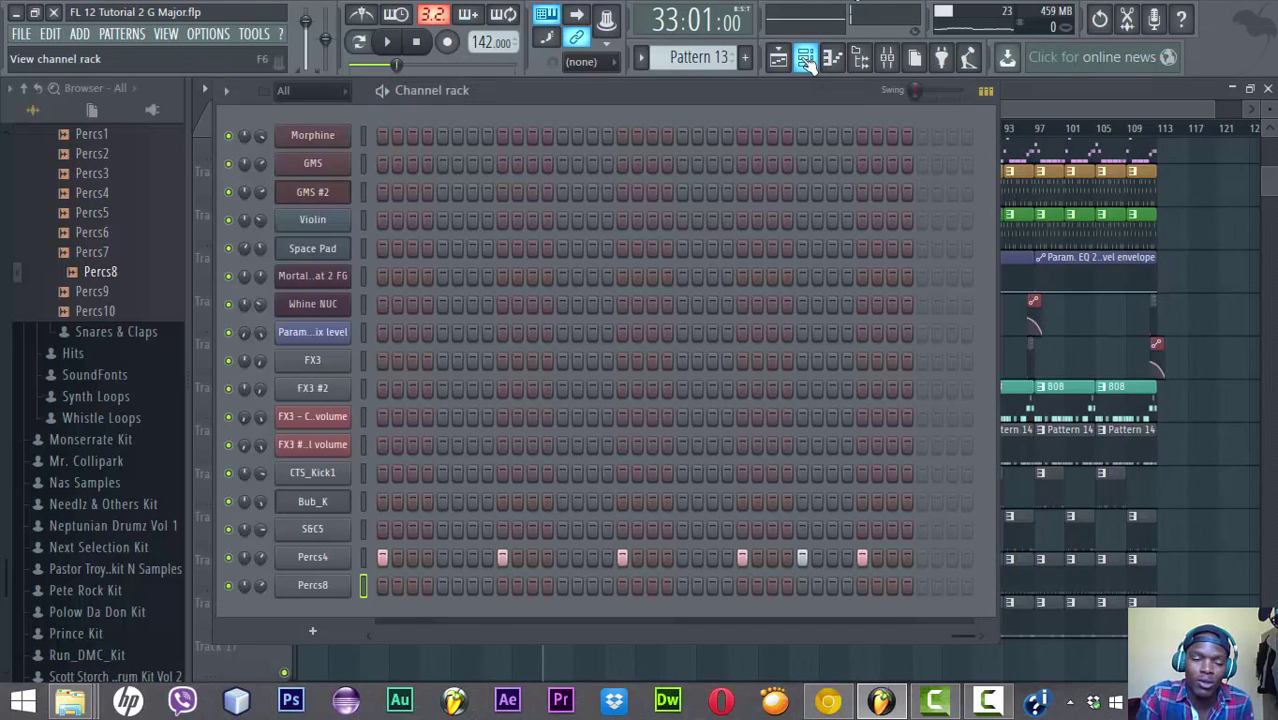
scroll(100, 332, up, 8)
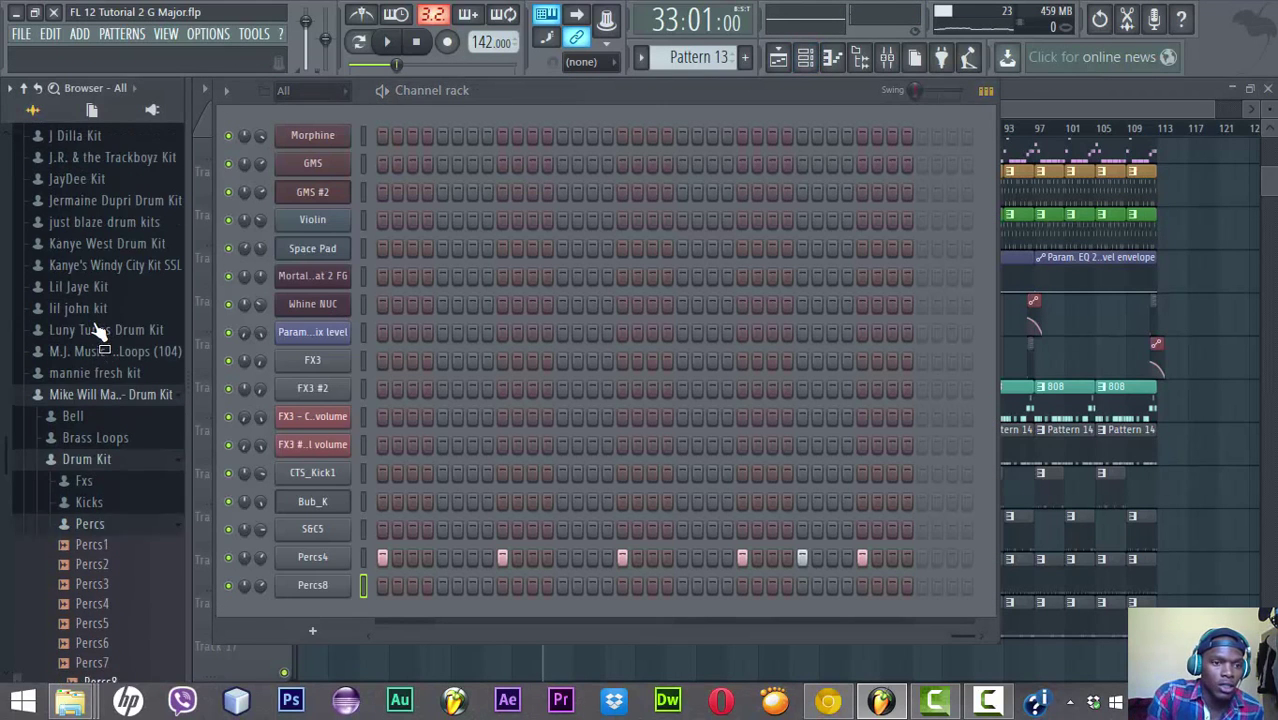
click(98, 546)
scroll(105, 545, down, 5)
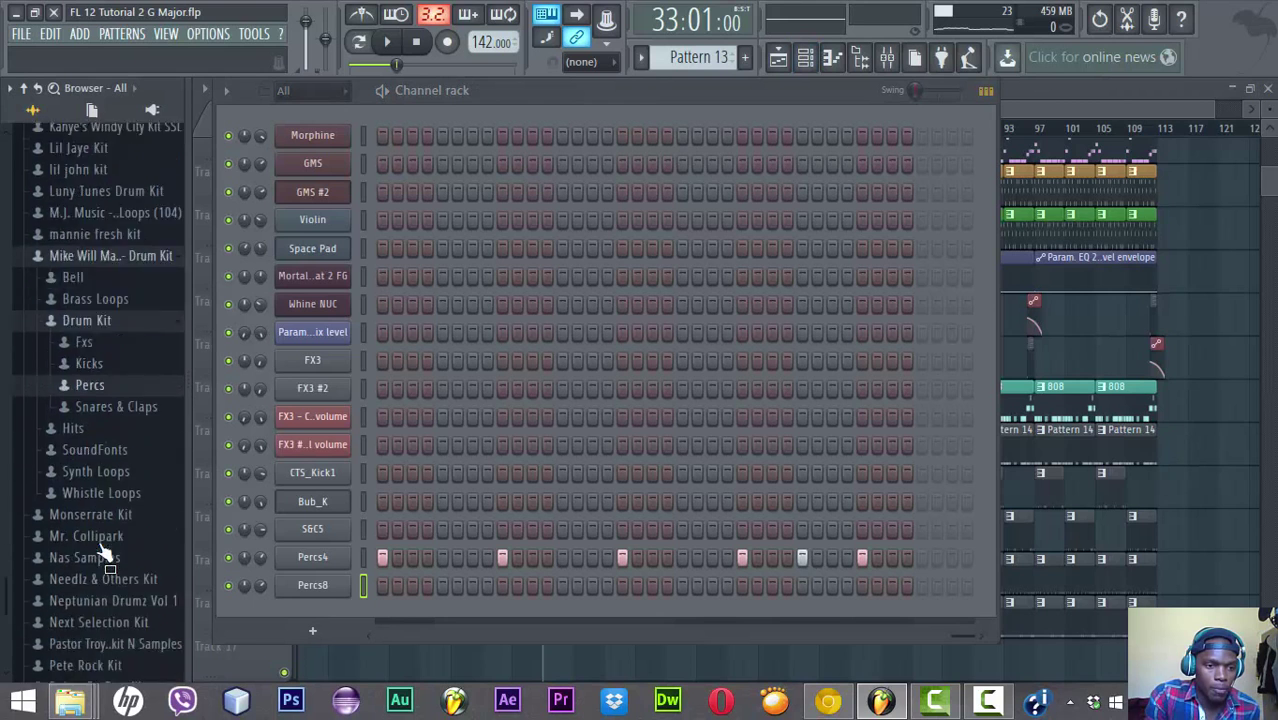
click(143, 252)
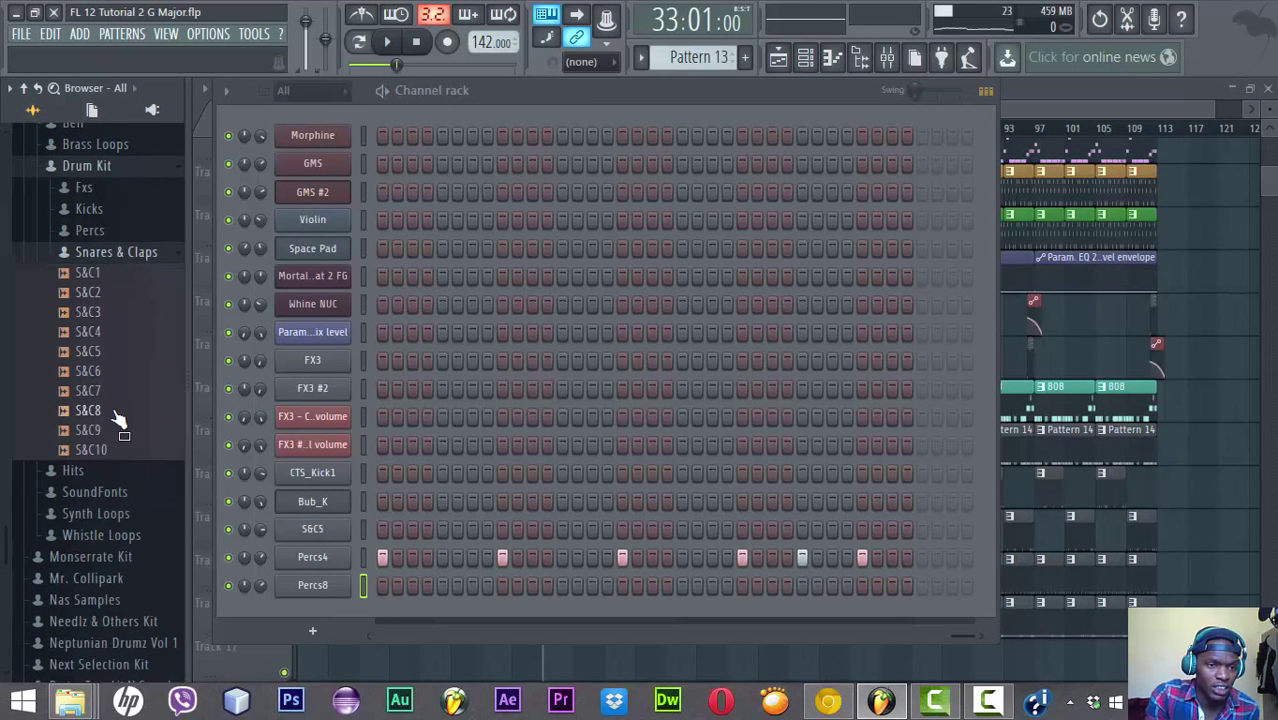
Audition the samples S&C8 and S&C9, and add S&C9 to the channel rack as a new channel below Percs8
key(Up)
key(Up)
key(Up)
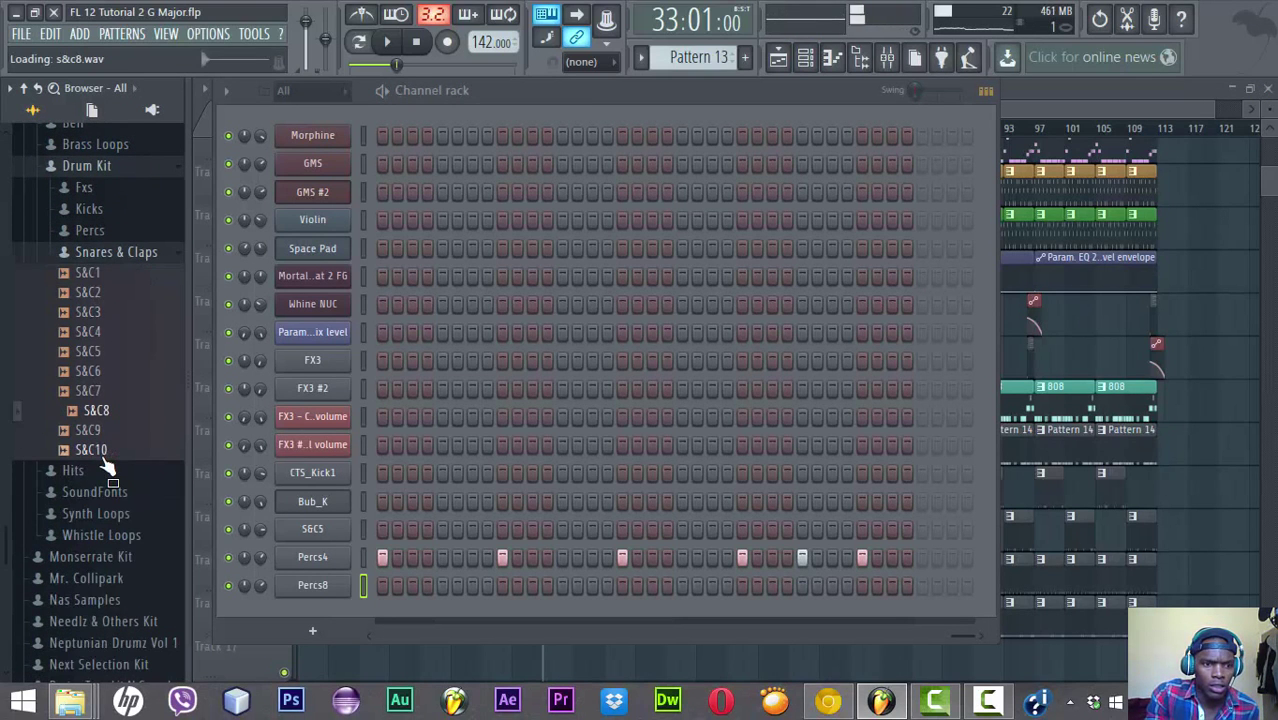
key(Down)
key(Down)
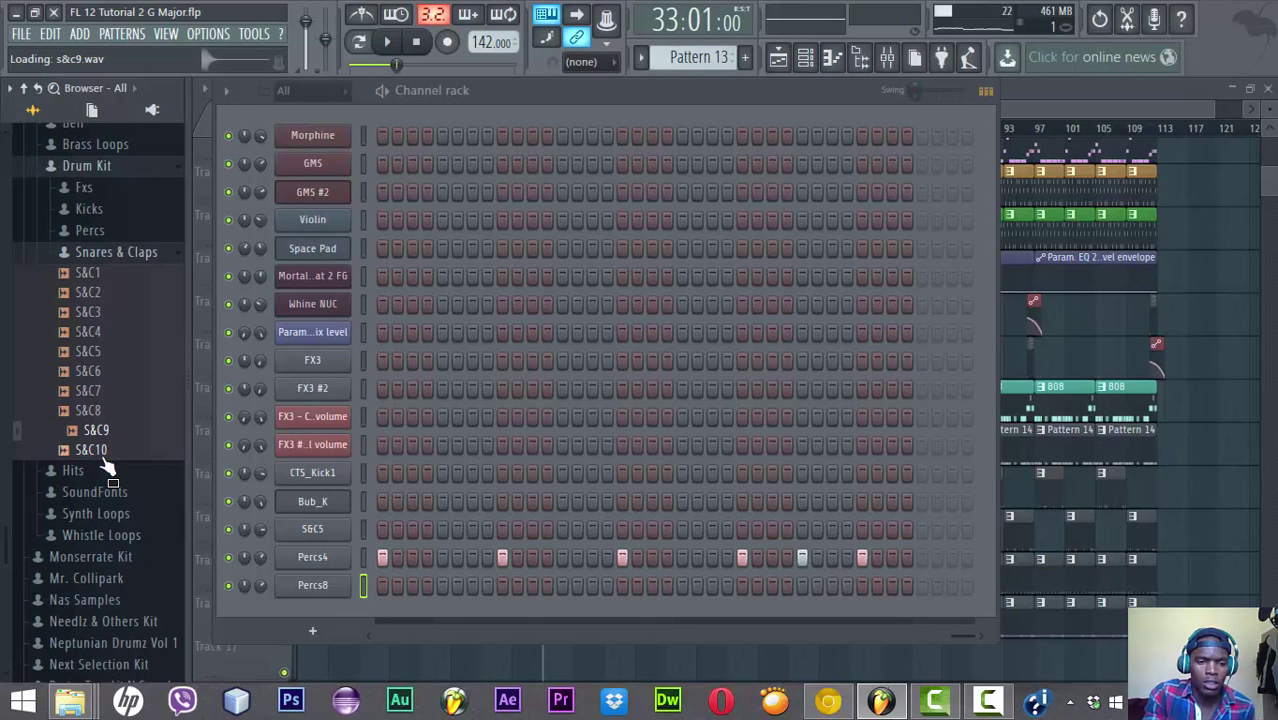
drag(98, 434, 335, 605)
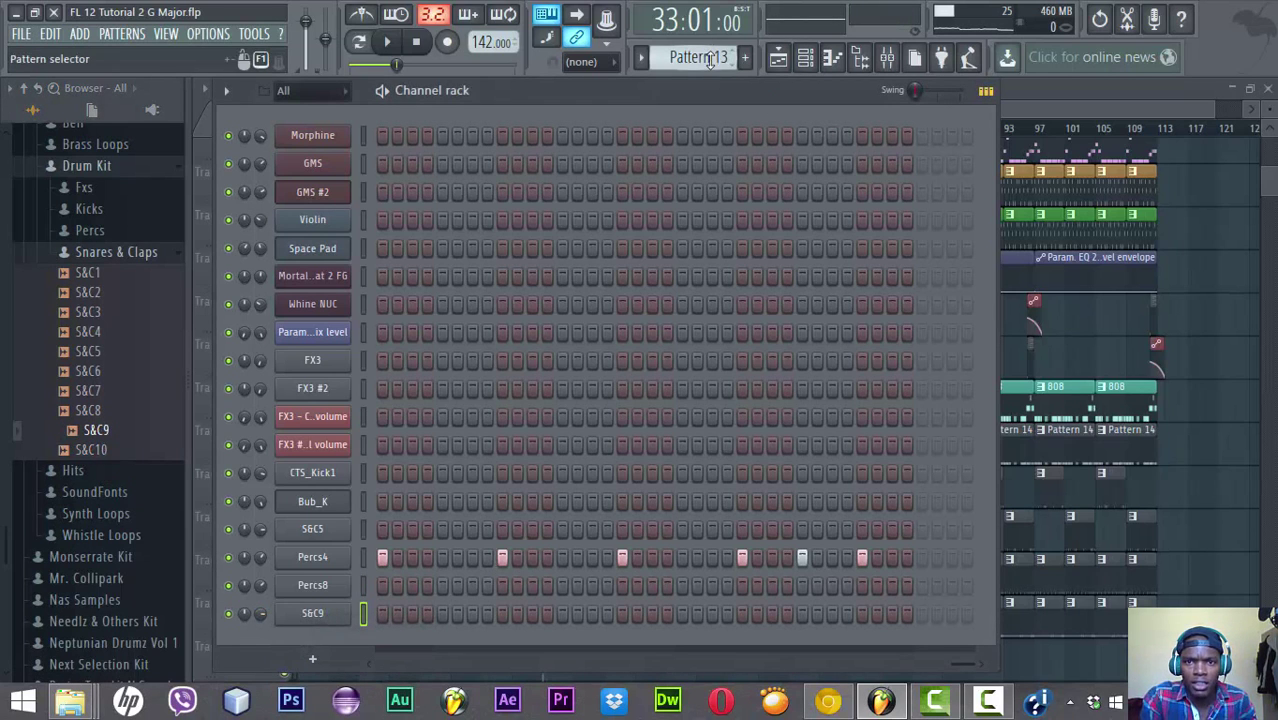
Switch to Pattern 16, clear the trial hits and place S&C9 hits on steps 1, 5 and 9, previewing the loop
scroll(709, 60, up, 3)
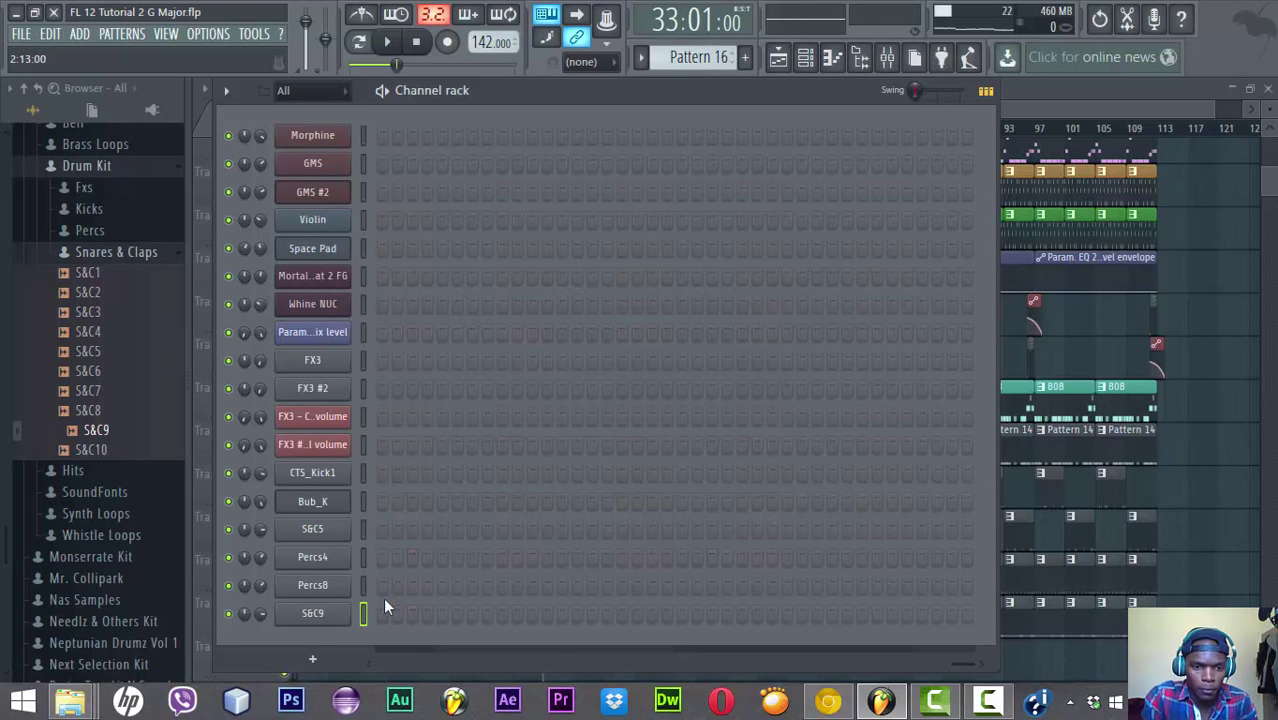
click(383, 615)
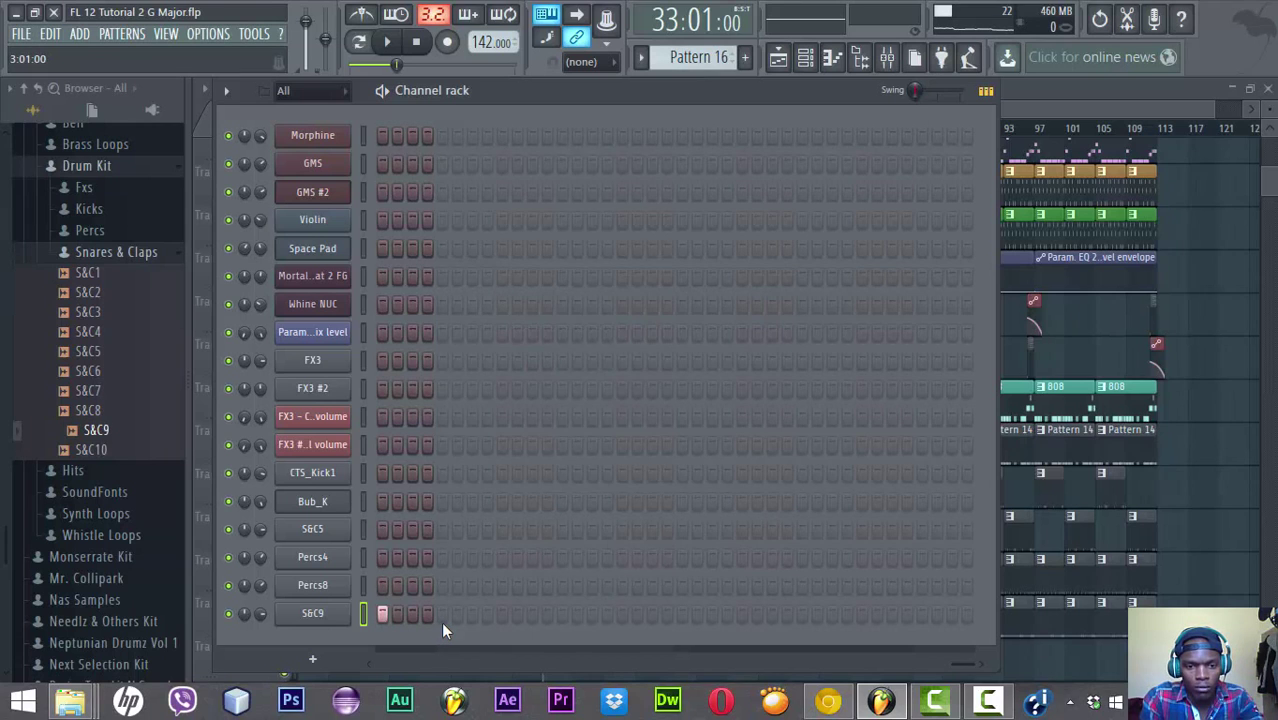
click(442, 616)
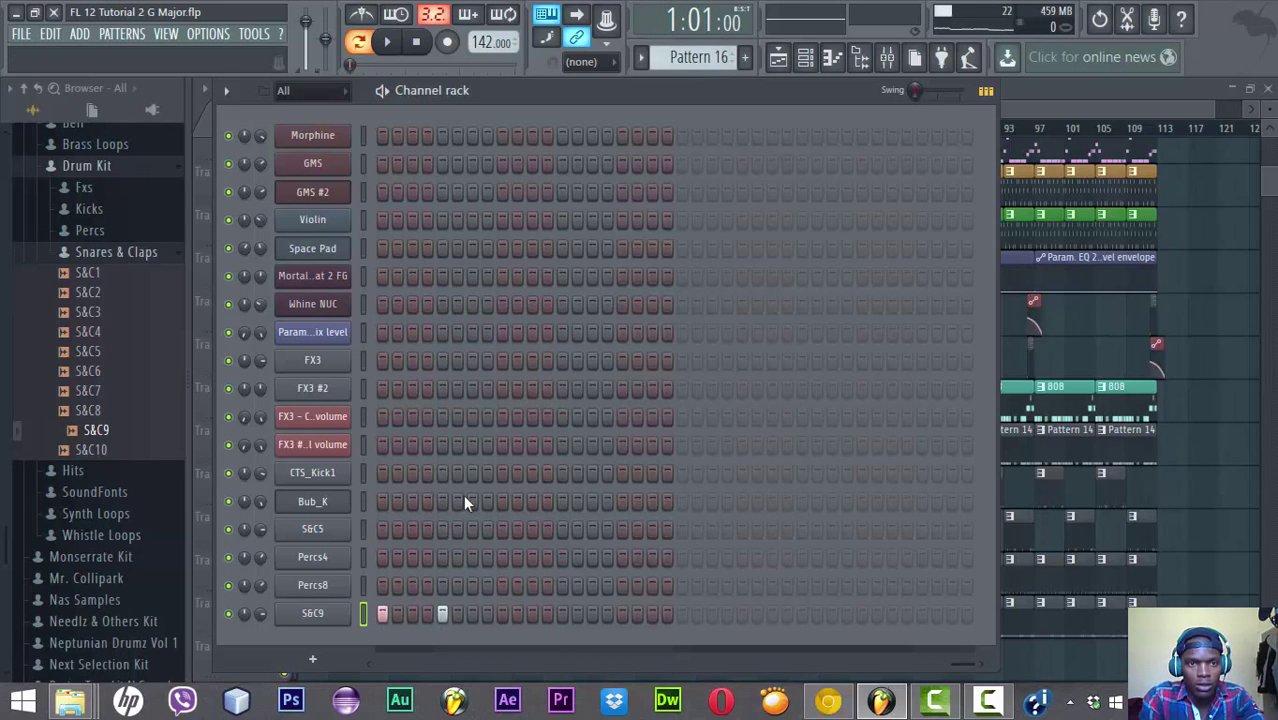
click(442, 616)
click(385, 617)
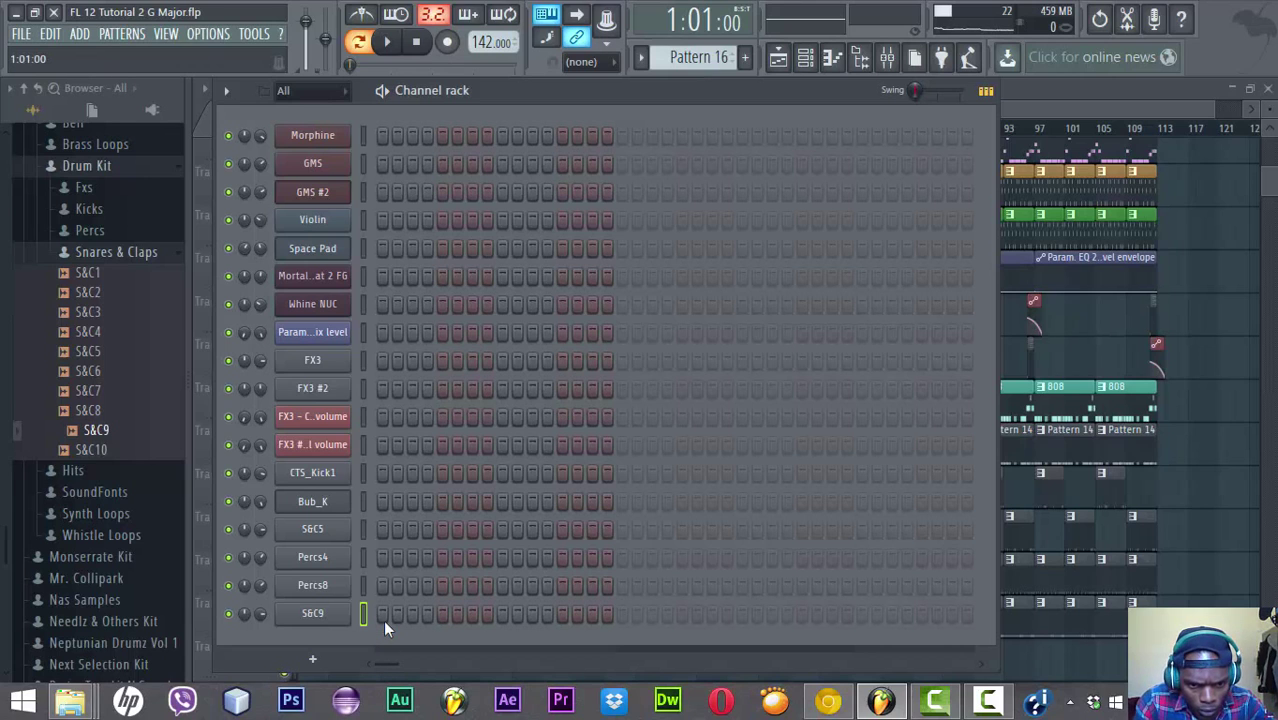
key(space)
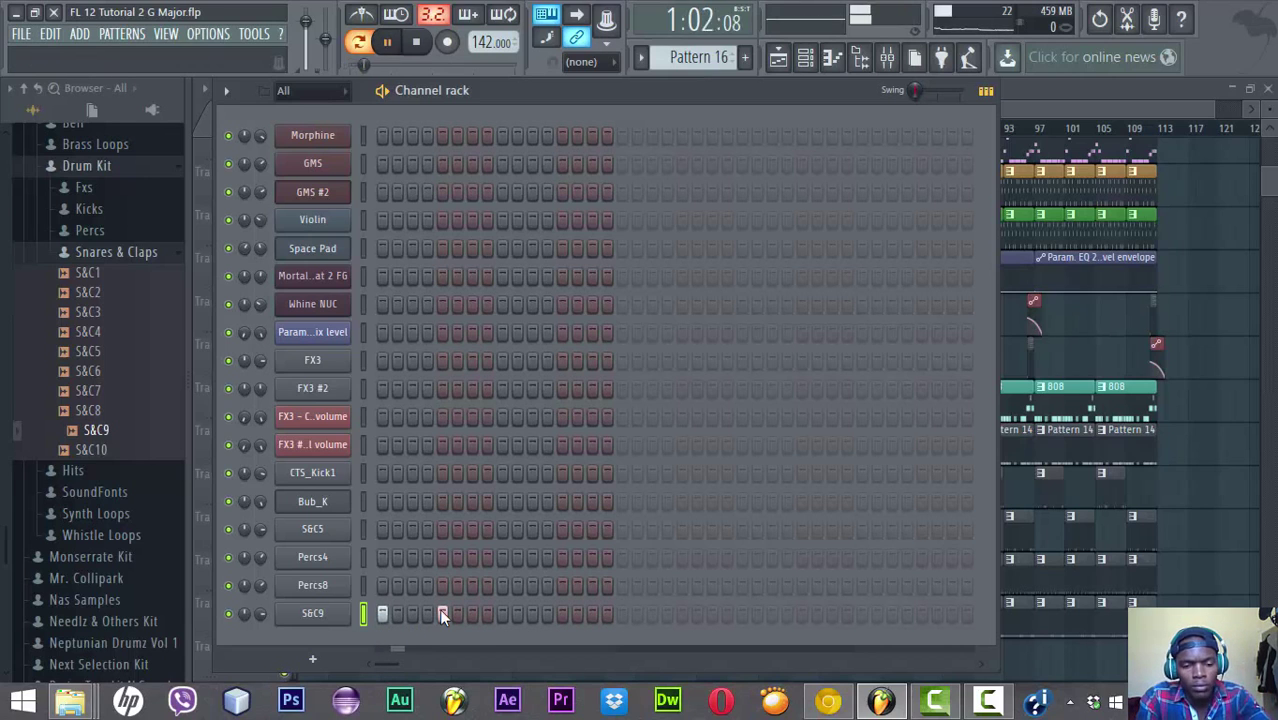
key(space)
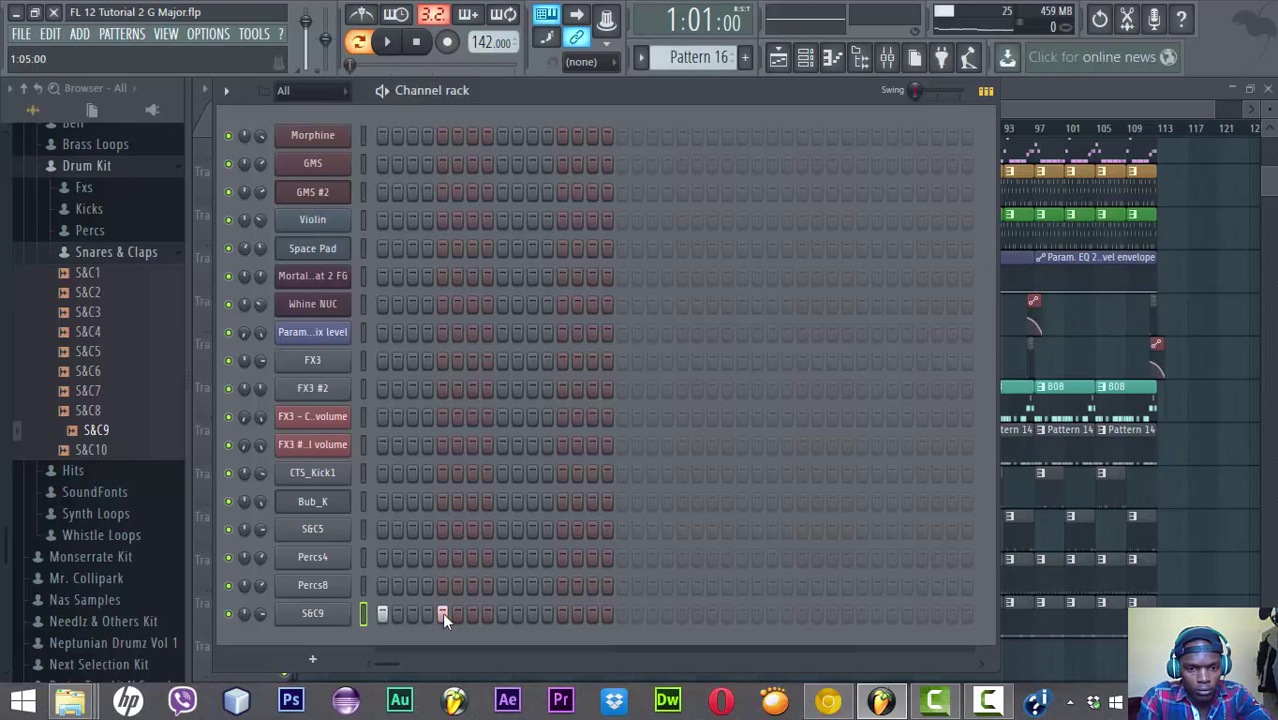
key(space)
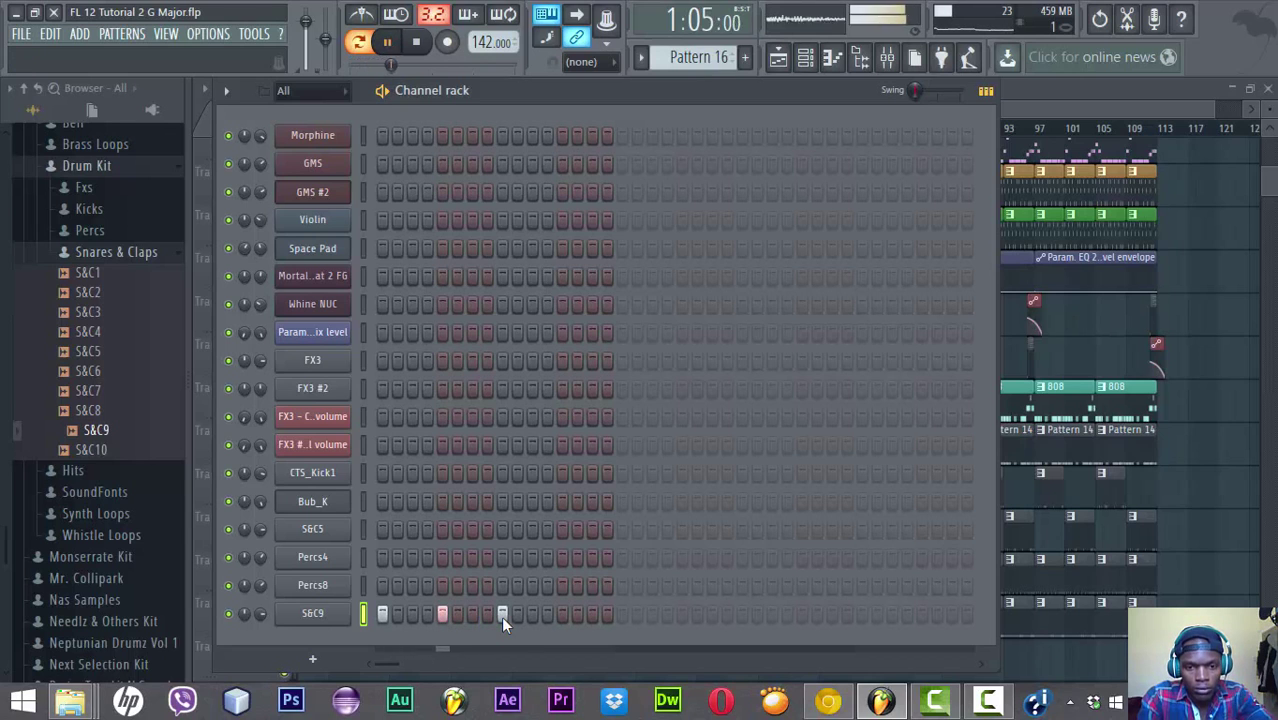
Complete the first bar of S&C9 with hits on steps 12, 13 and 15, replaying the pattern to check them
click(547, 610)
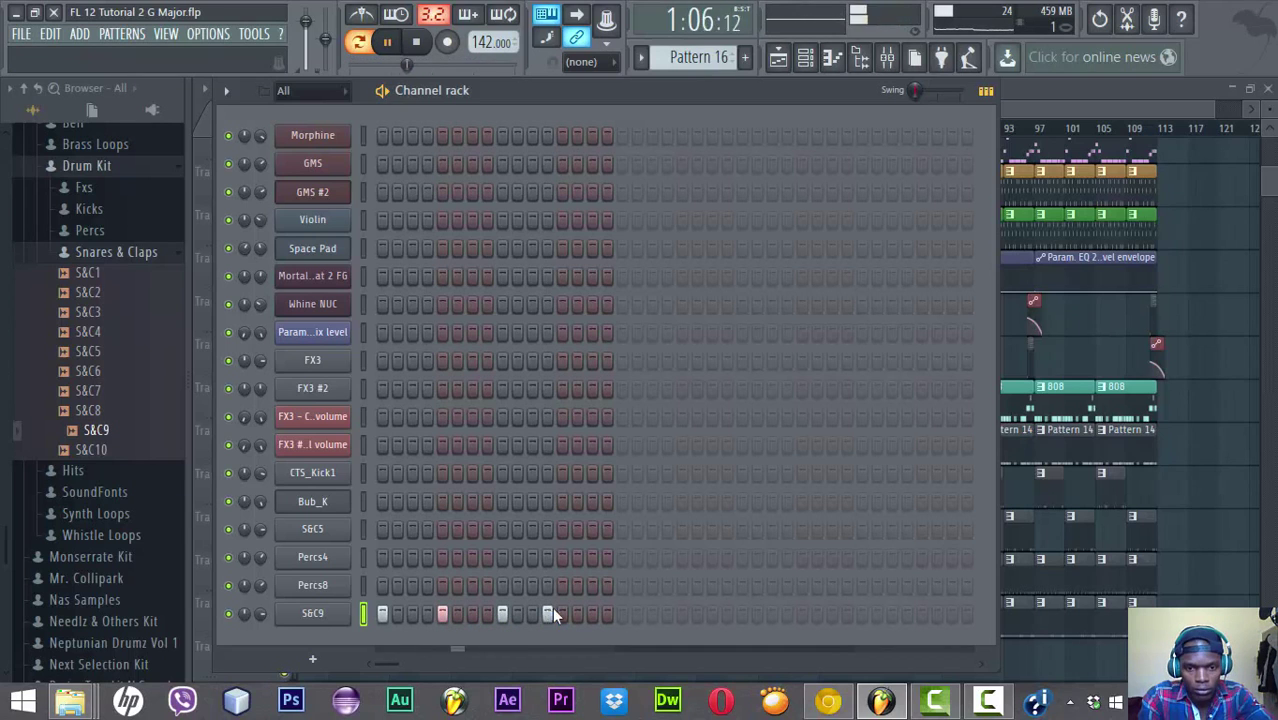
click(578, 611)
key(space)
click(578, 612)
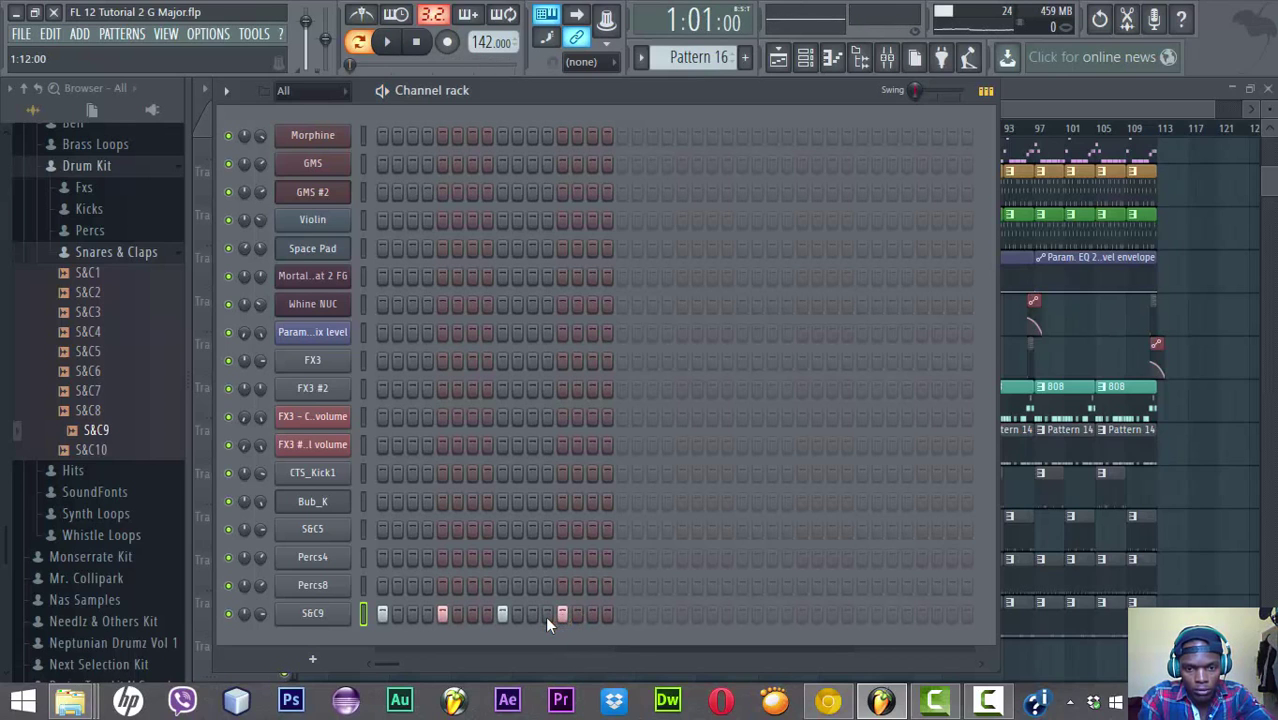
key(space)
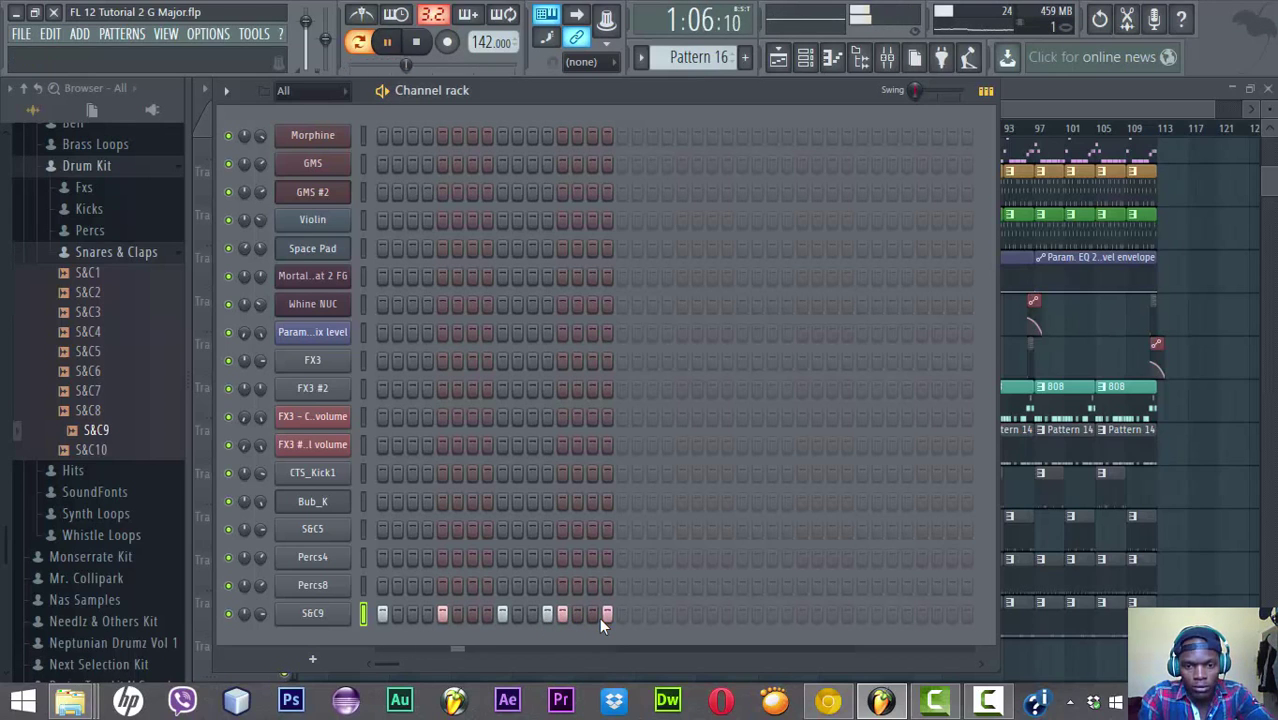
key(space)
click(592, 614)
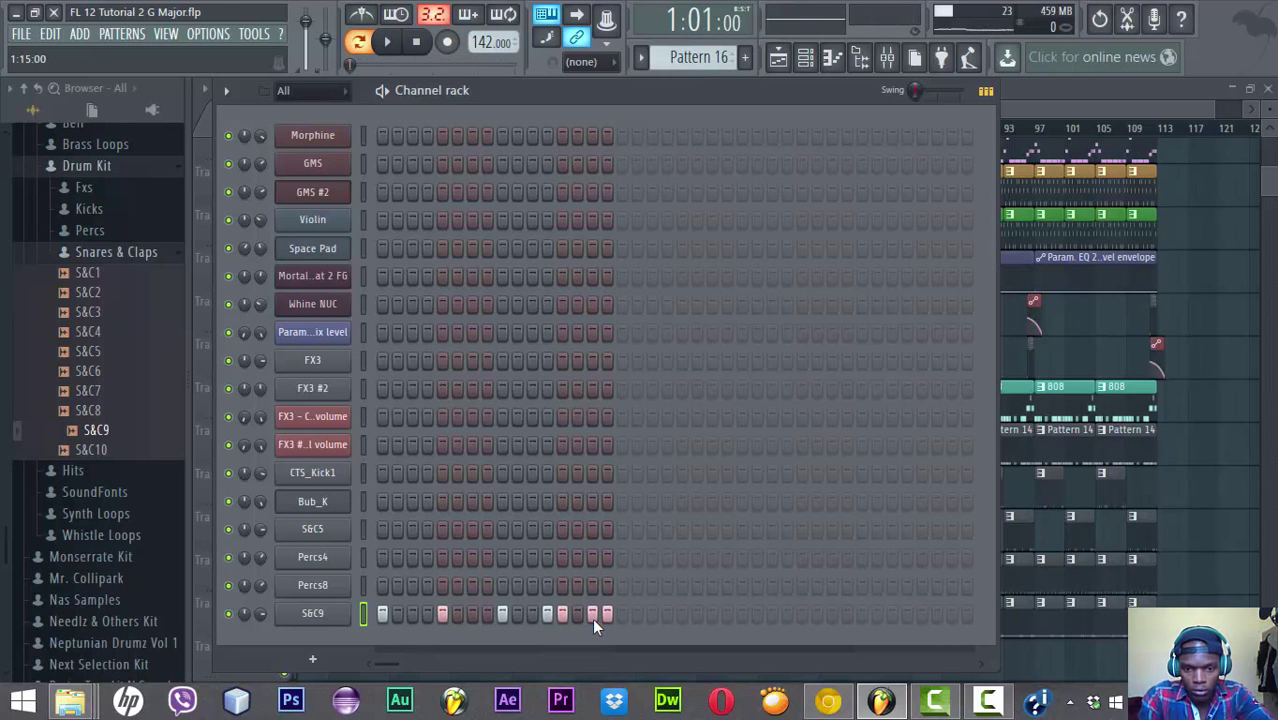
key(space)
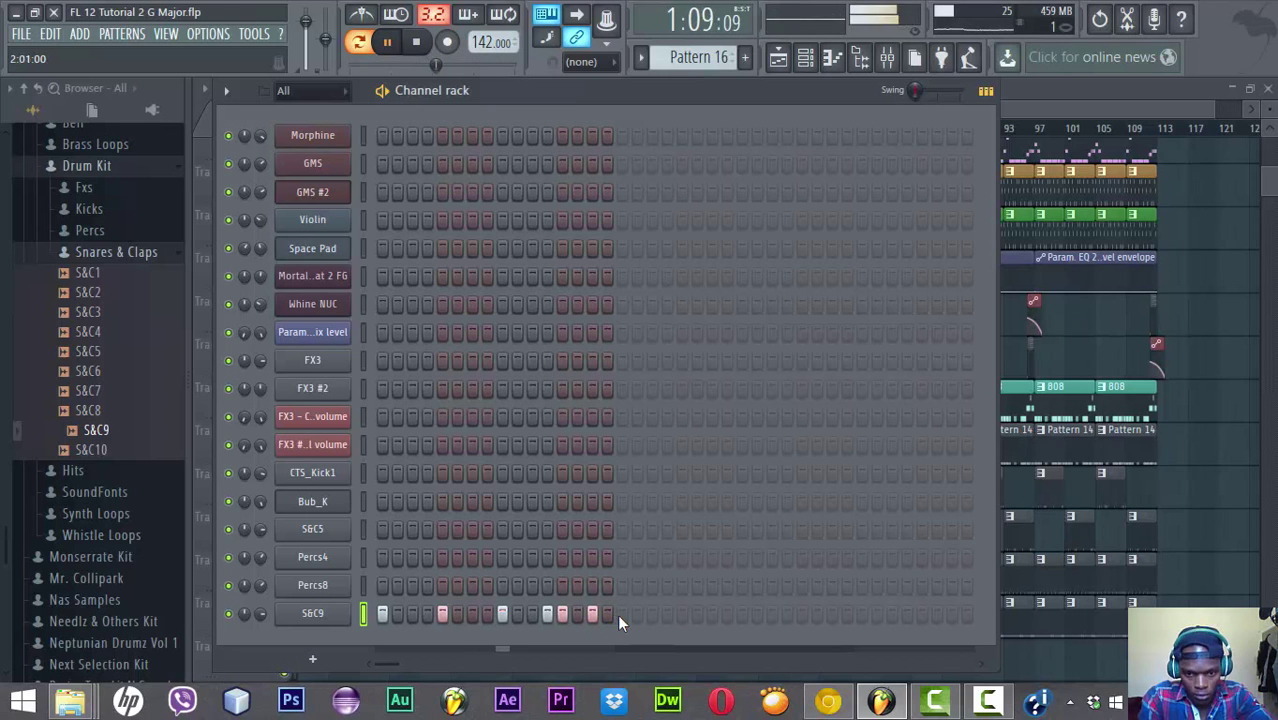
Program the second bar of S&C9 with hits on steps 17, 20, 21, 24, 26, 28 and 30 to 32
click(620, 614)
key(space)
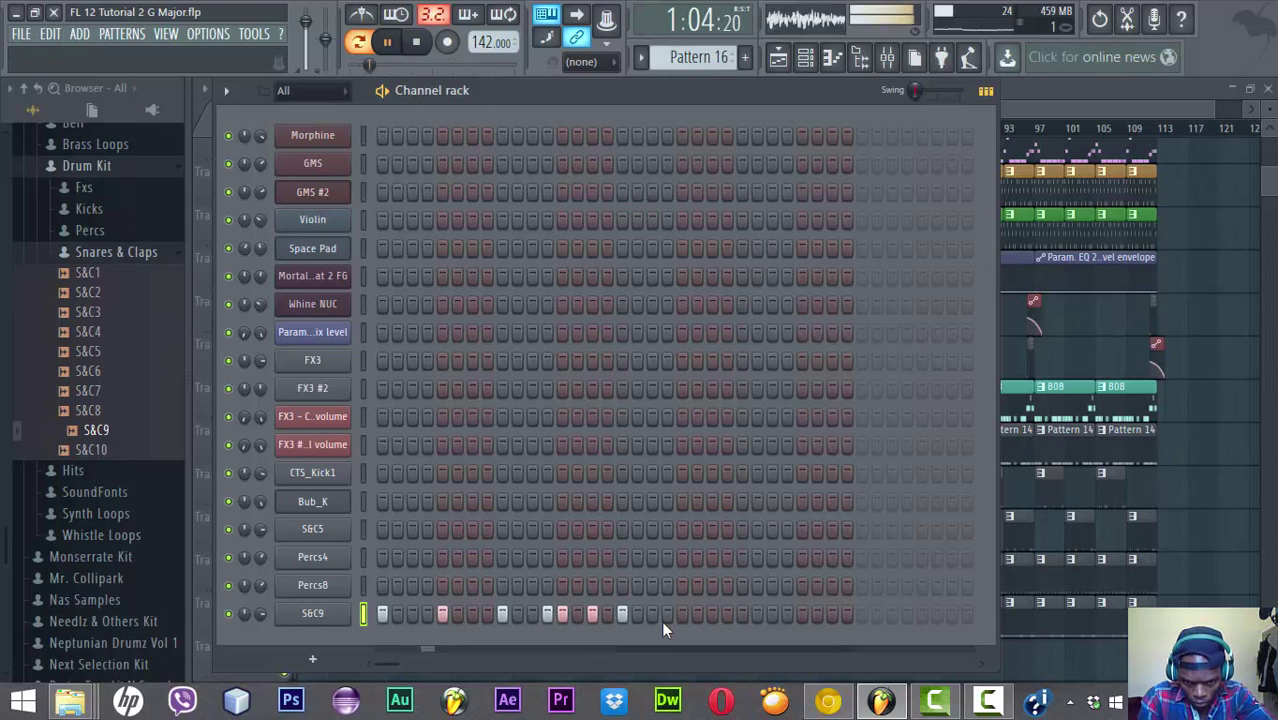
click(667, 614)
click(680, 614)
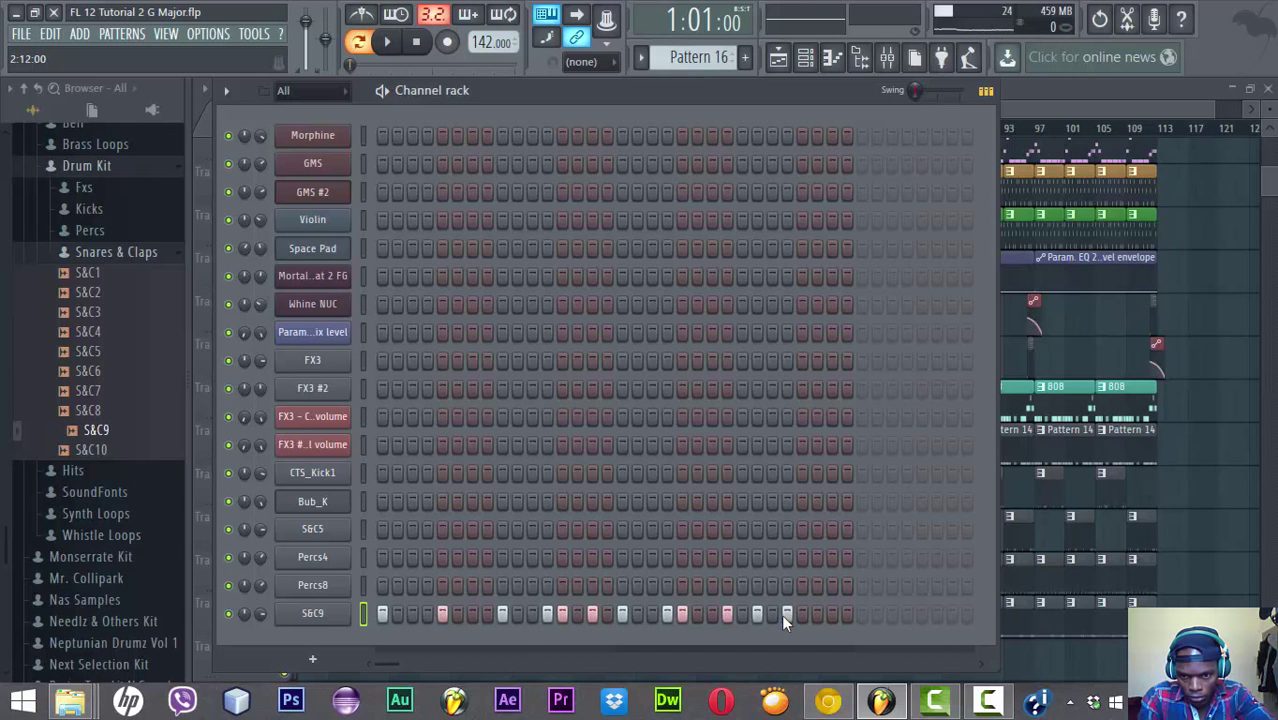
key(space)
click(832, 614)
click(846, 614)
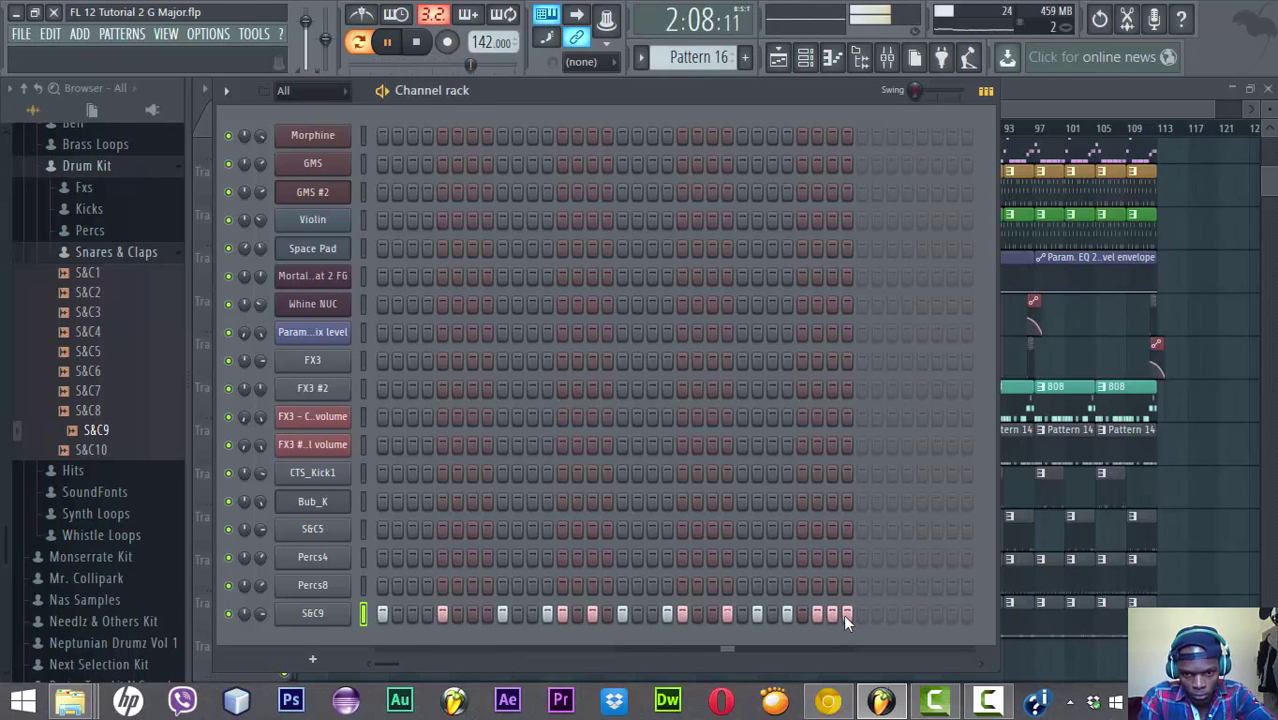
Rework the second-bar S&C9 hits: remove steps 24, 26 and 28, and add steps 23, 25, 27 and 29
click(727, 614)
click(742, 614)
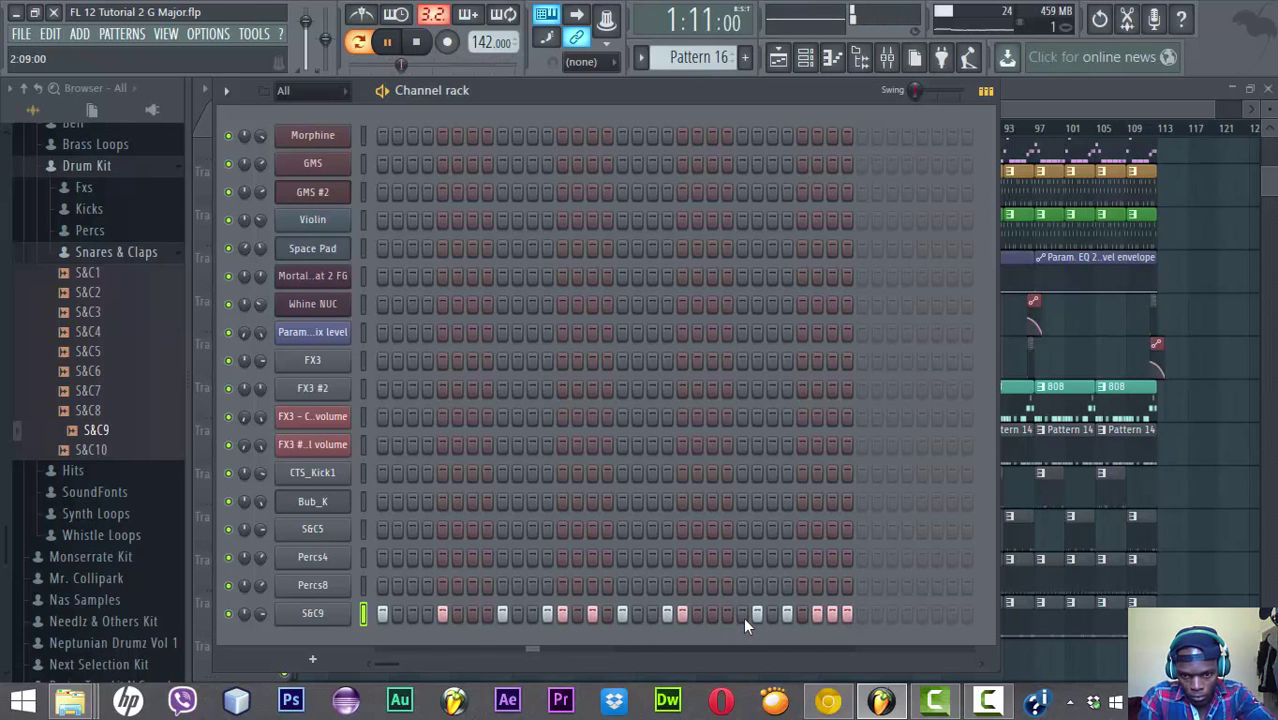
click(757, 614)
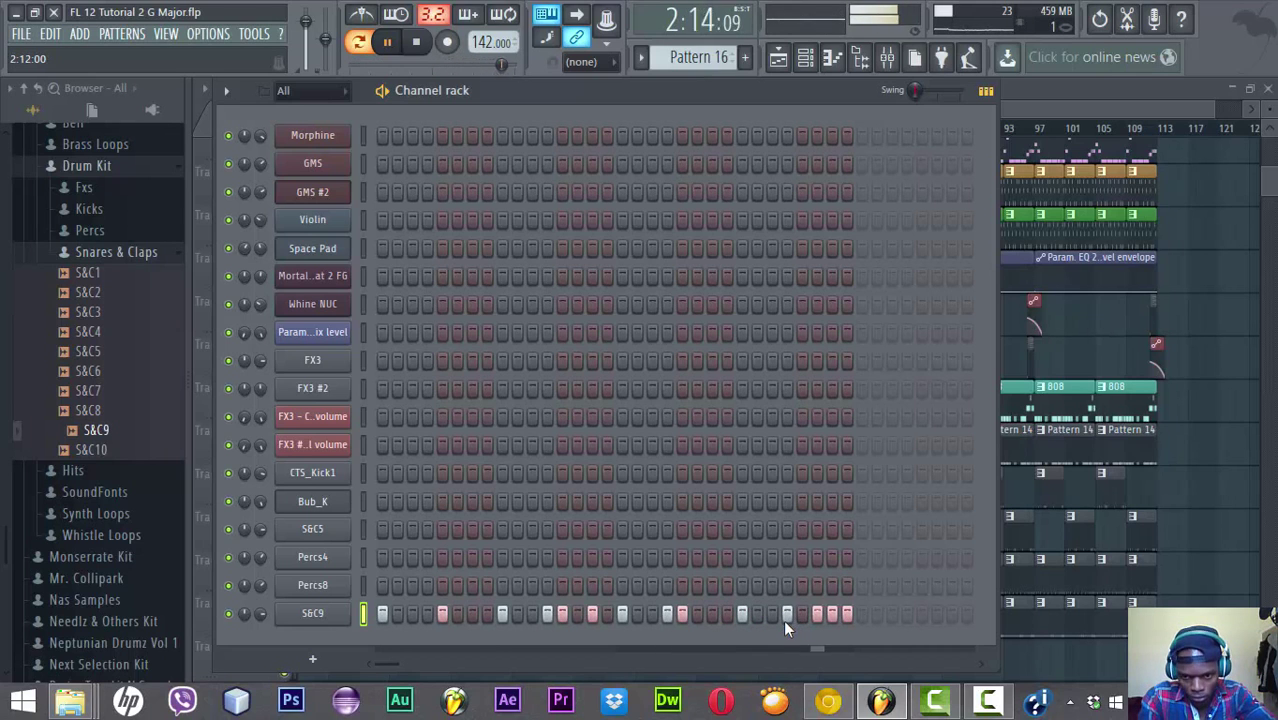
click(772, 614)
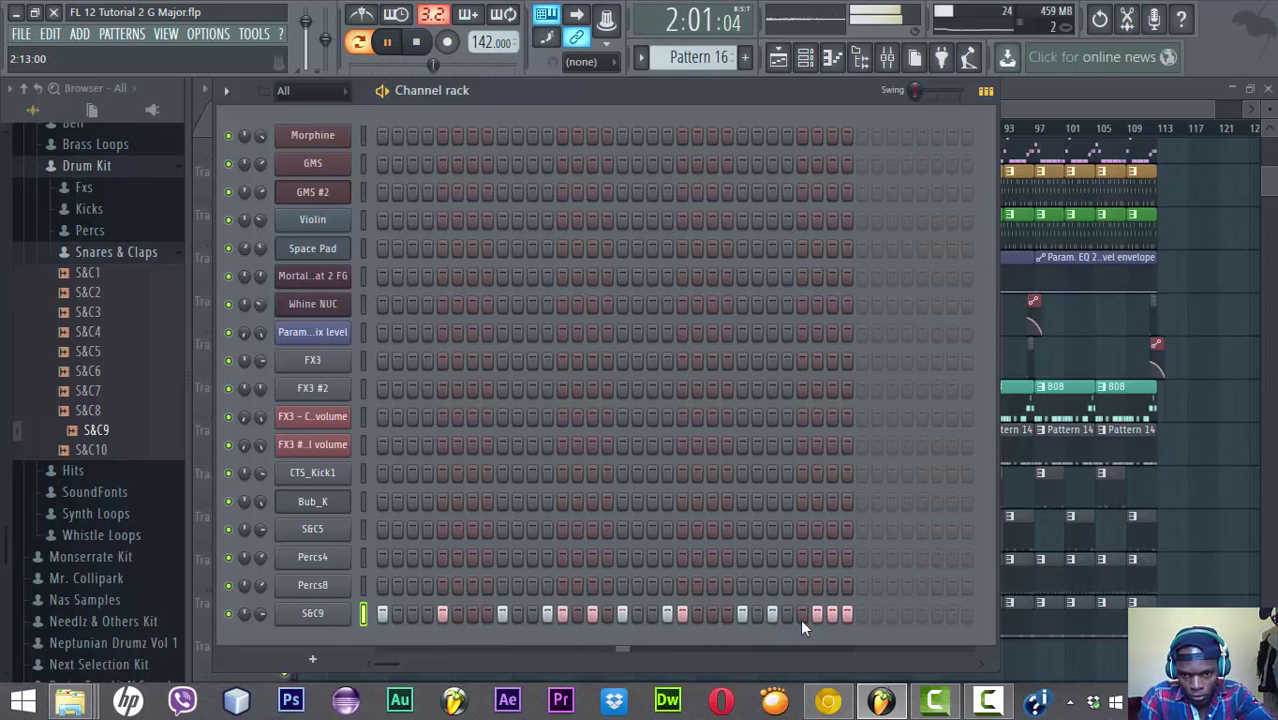
click(802, 614)
click(816, 618)
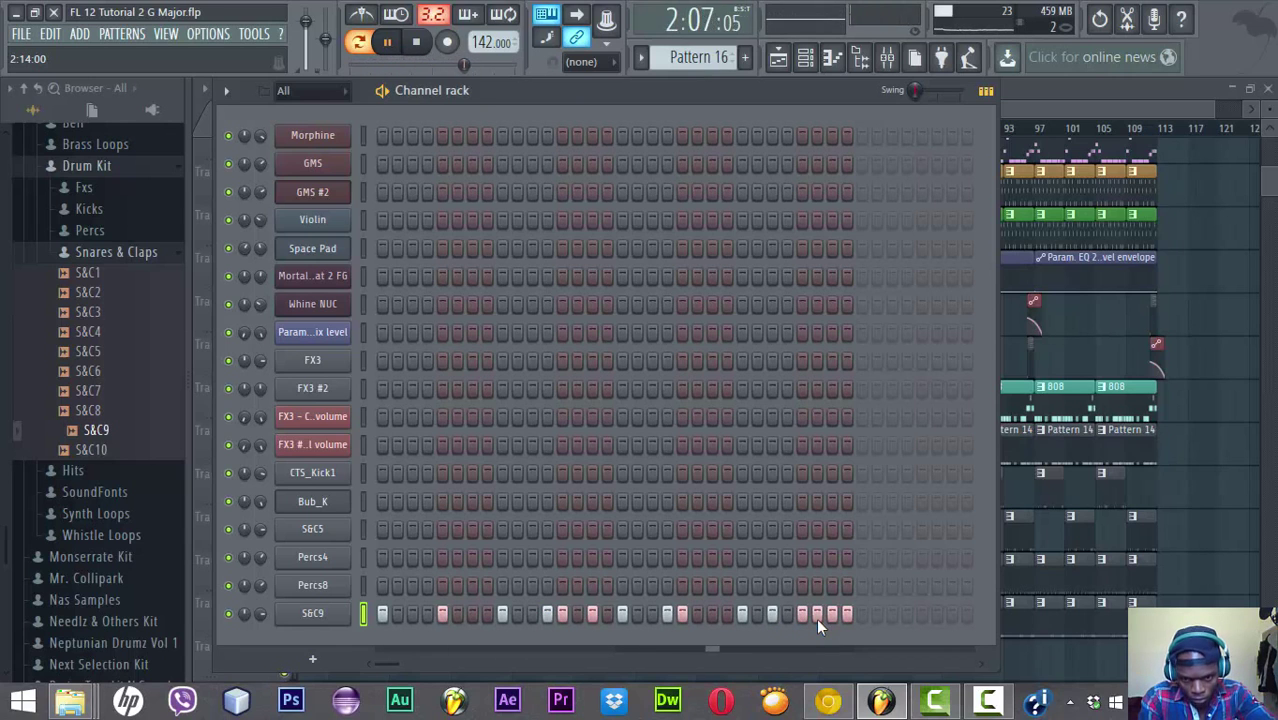
click(712, 613)
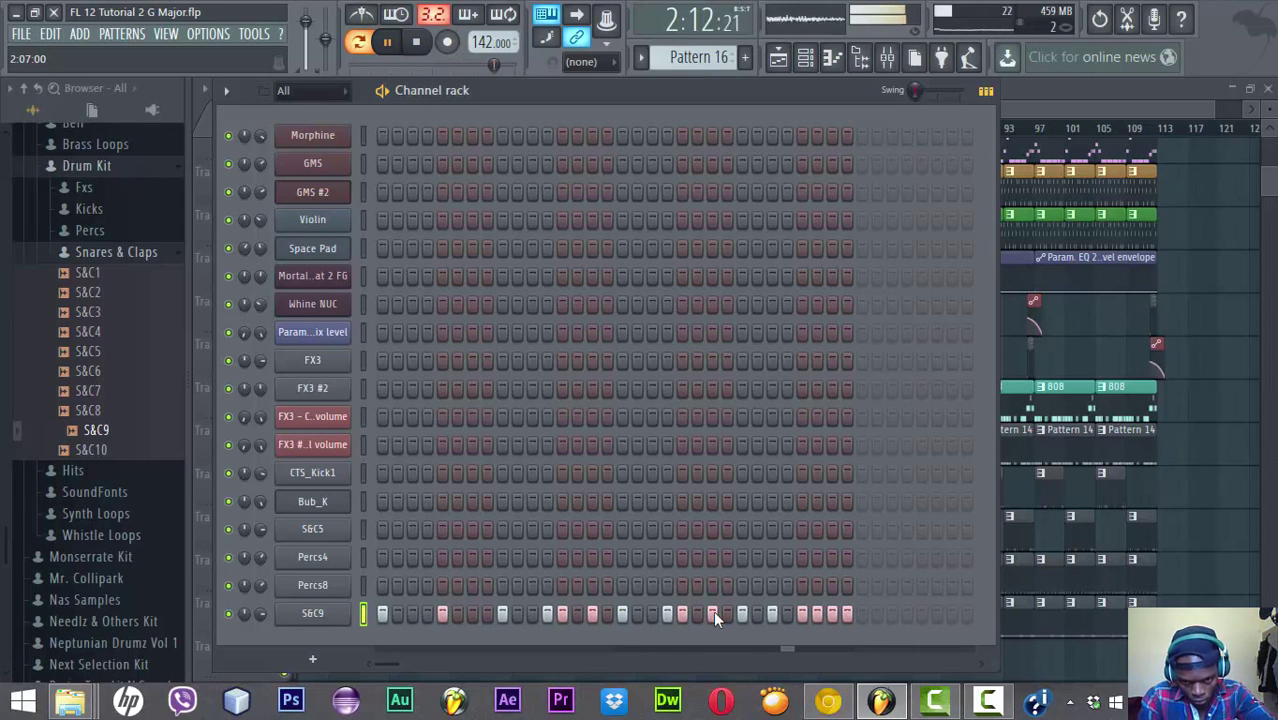
Open the S&C9 hits in the piano roll and delete the extra C5 note at the start of bar 3
right_click(336, 615)
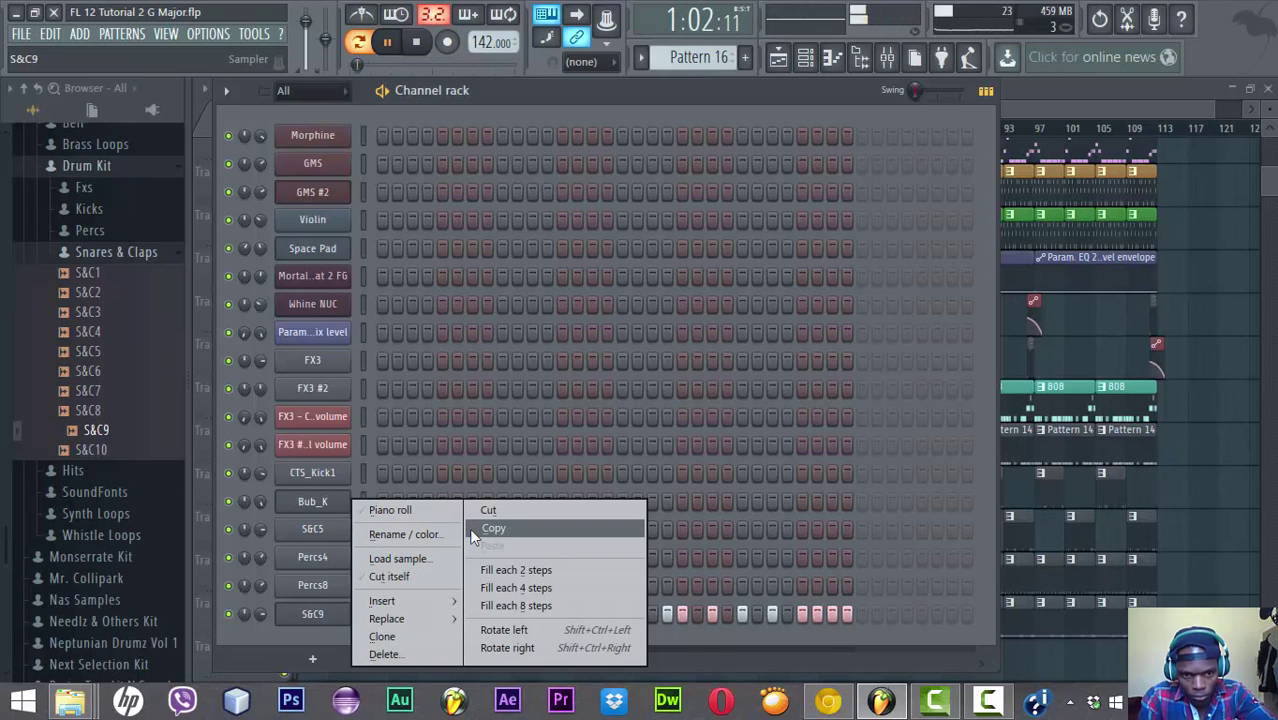
click(400, 511)
key(space)
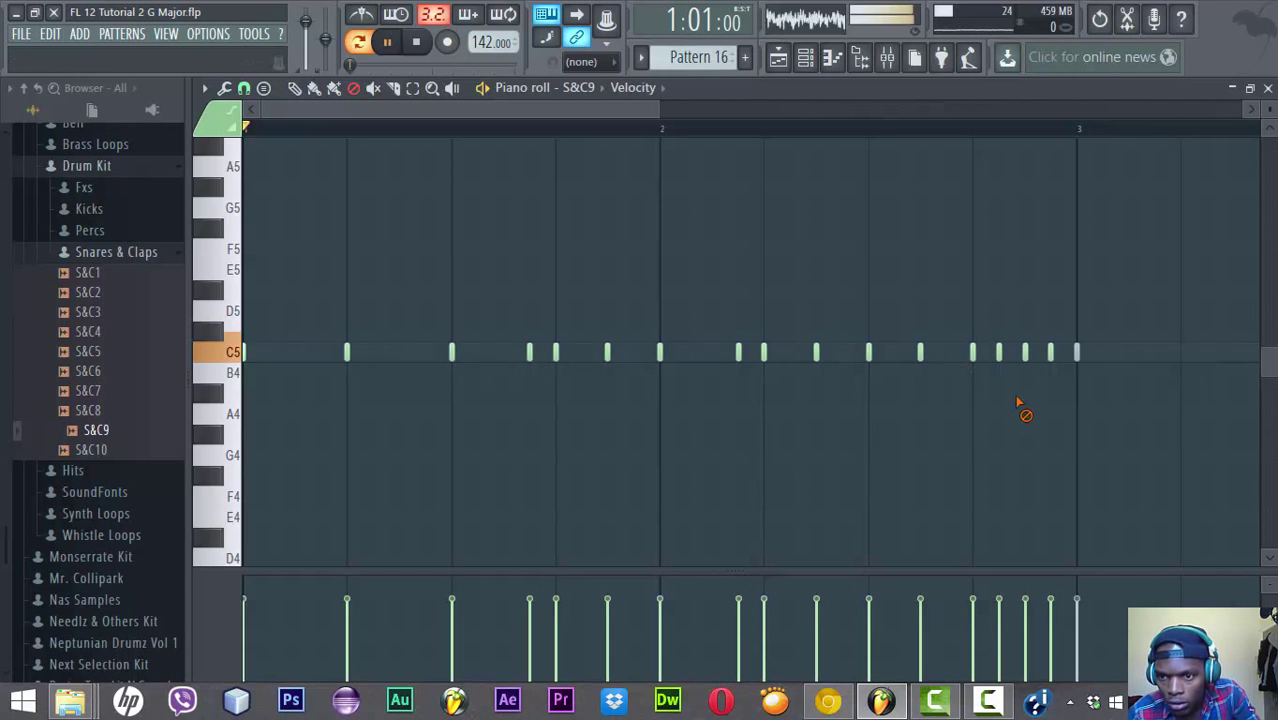
key(space)
right_click(1082, 355)
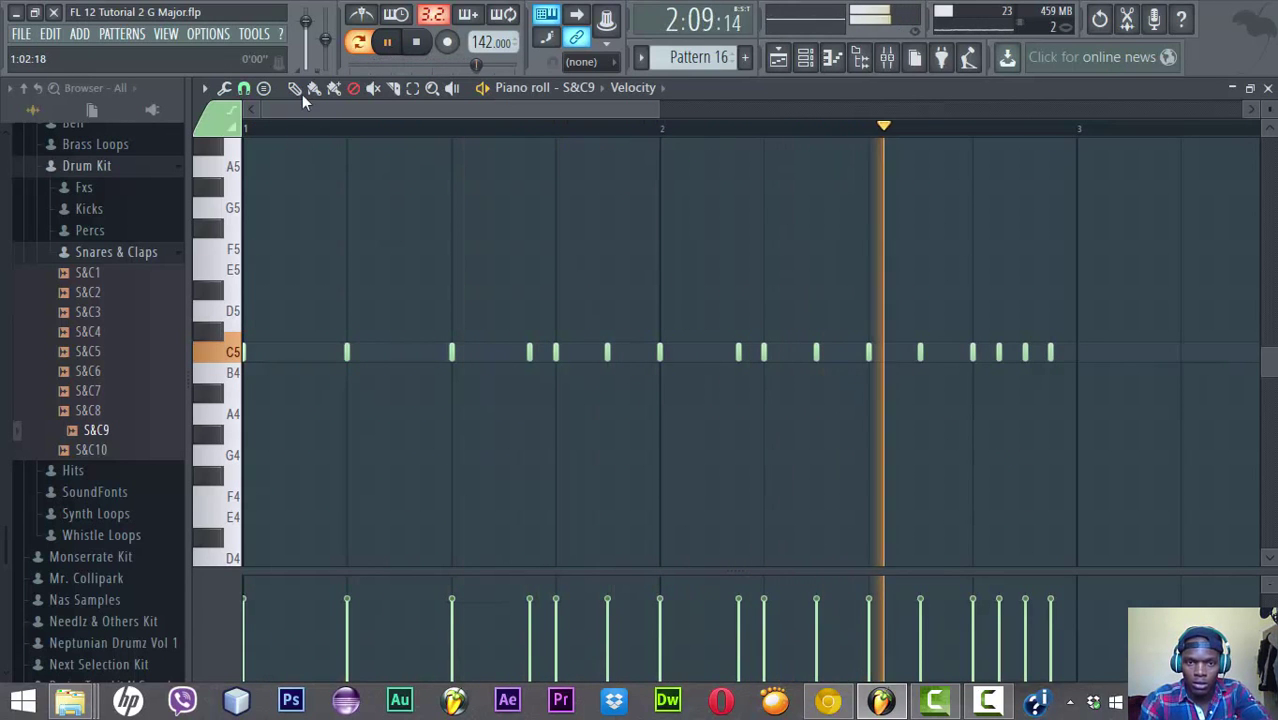
key(space)
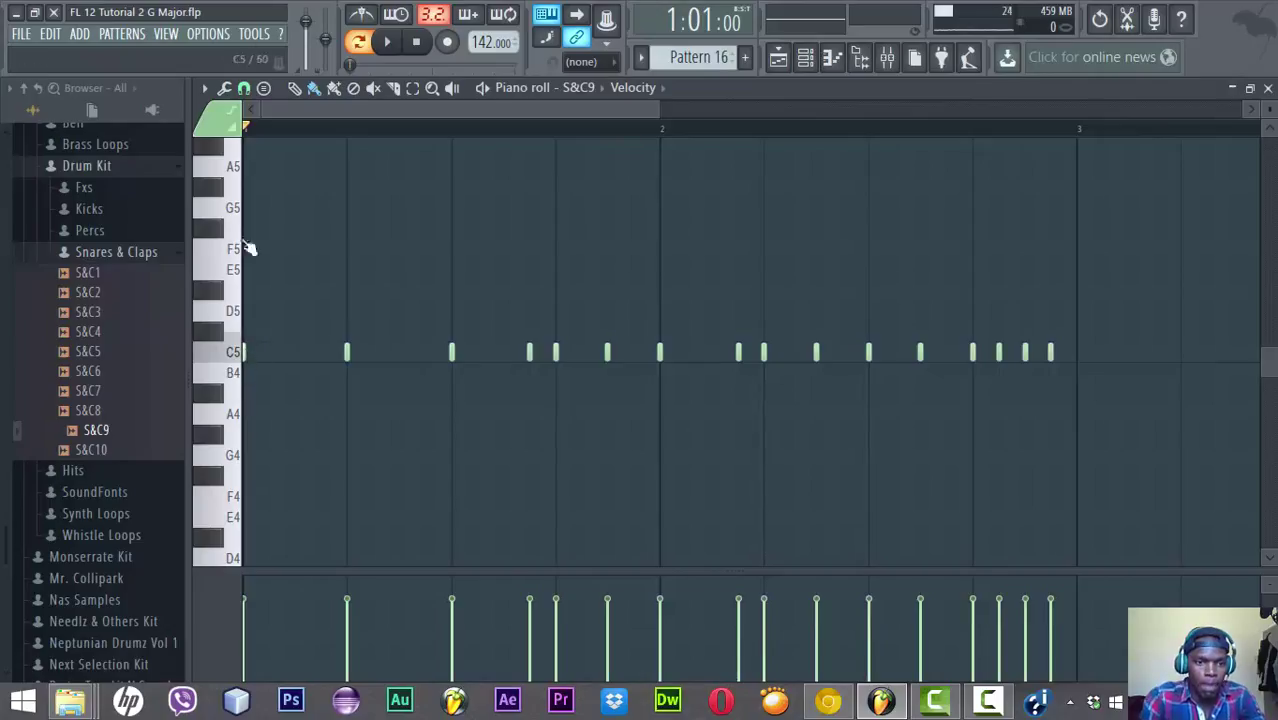
Select the first two S&C9 notes in bar 1, raise them to G5 and preview the pattern
click(353, 88)
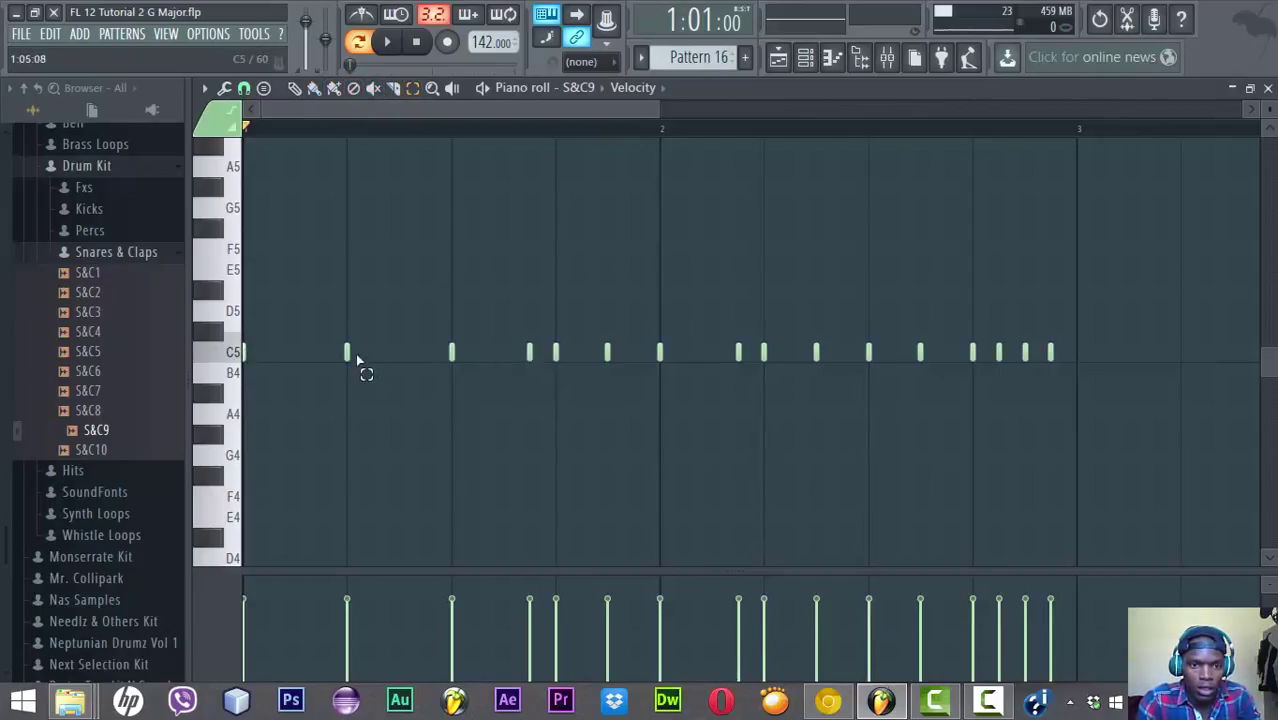
drag(356, 344, 246, 365)
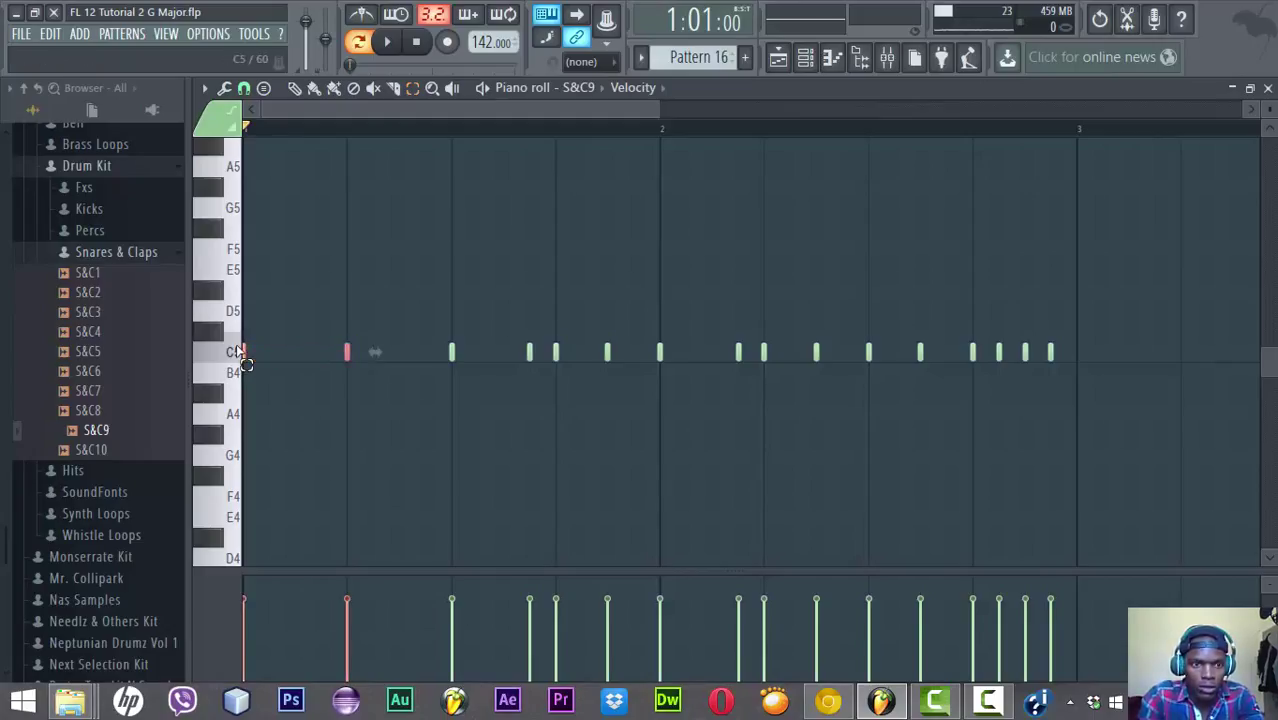
key(shift+Up)
key(shift+Up)
key(shift+Up)
key(shift+Up)
key(shift+Up)
key(shift+Up)
key(shift+Up)
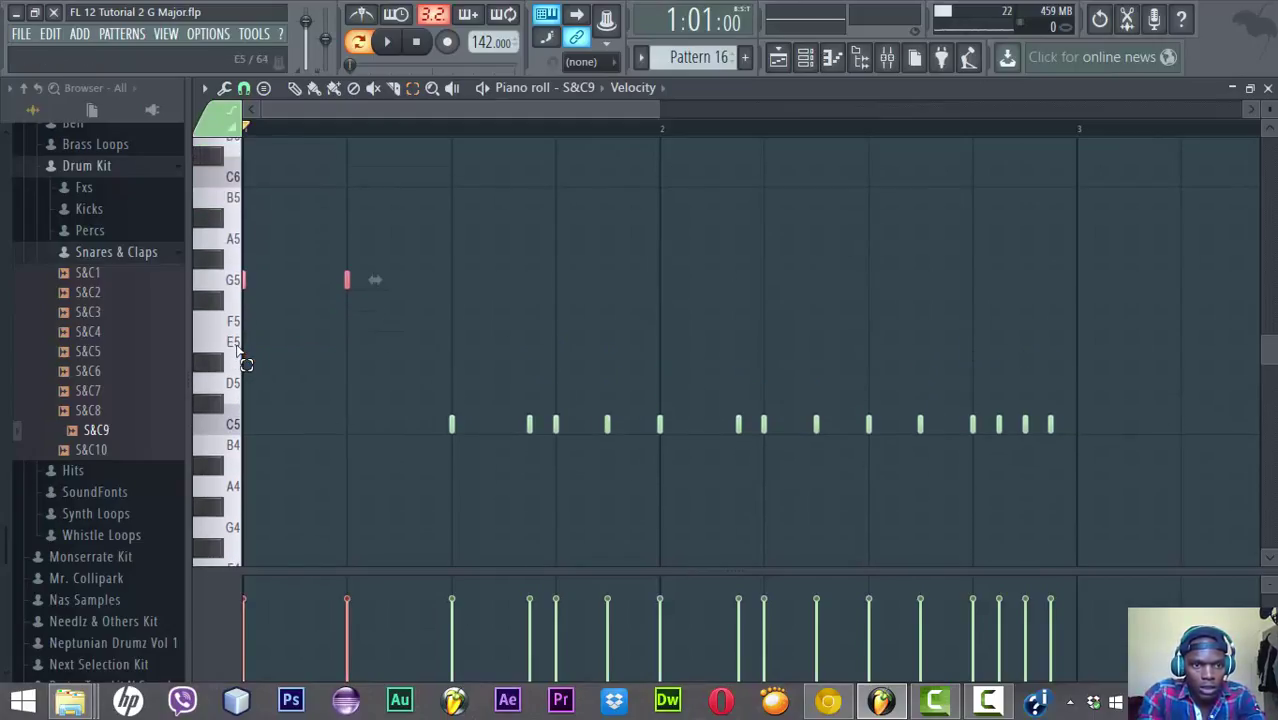
key(space)
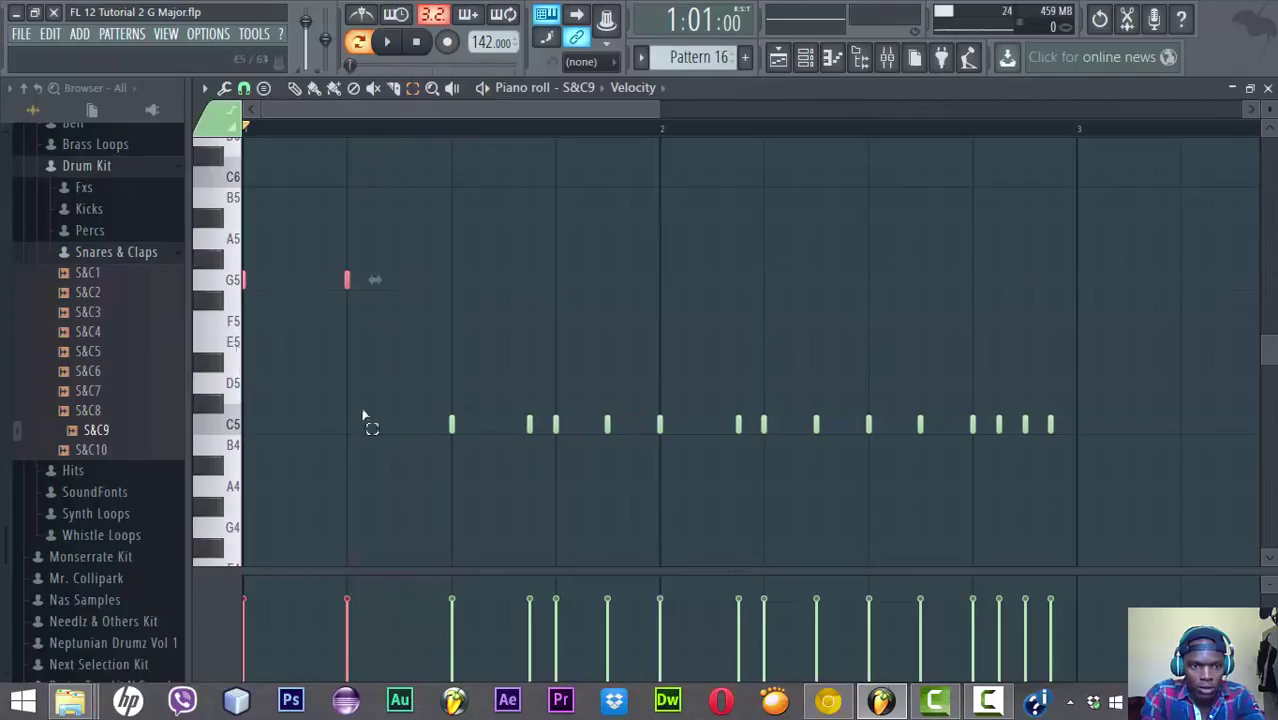
Raise the third S&C9 note in bar 1 to F5, previewing the pattern while adjusting its pitch
click(453, 432)
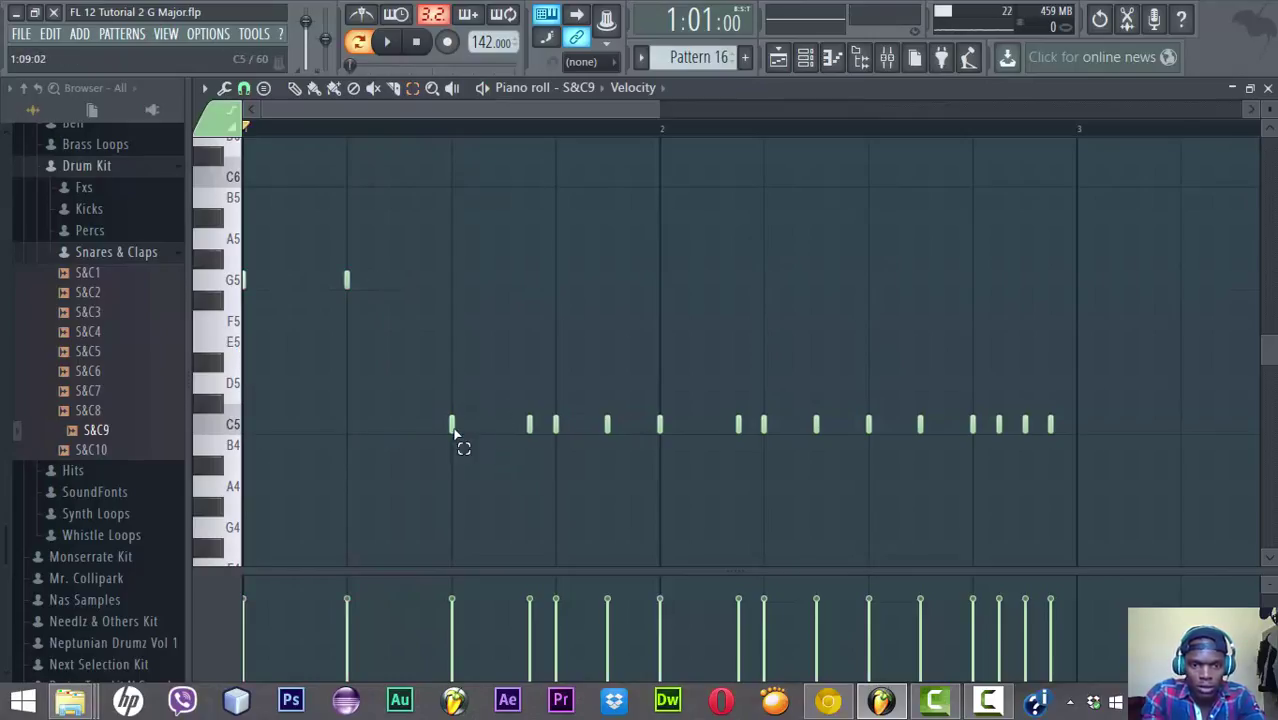
click(449, 430)
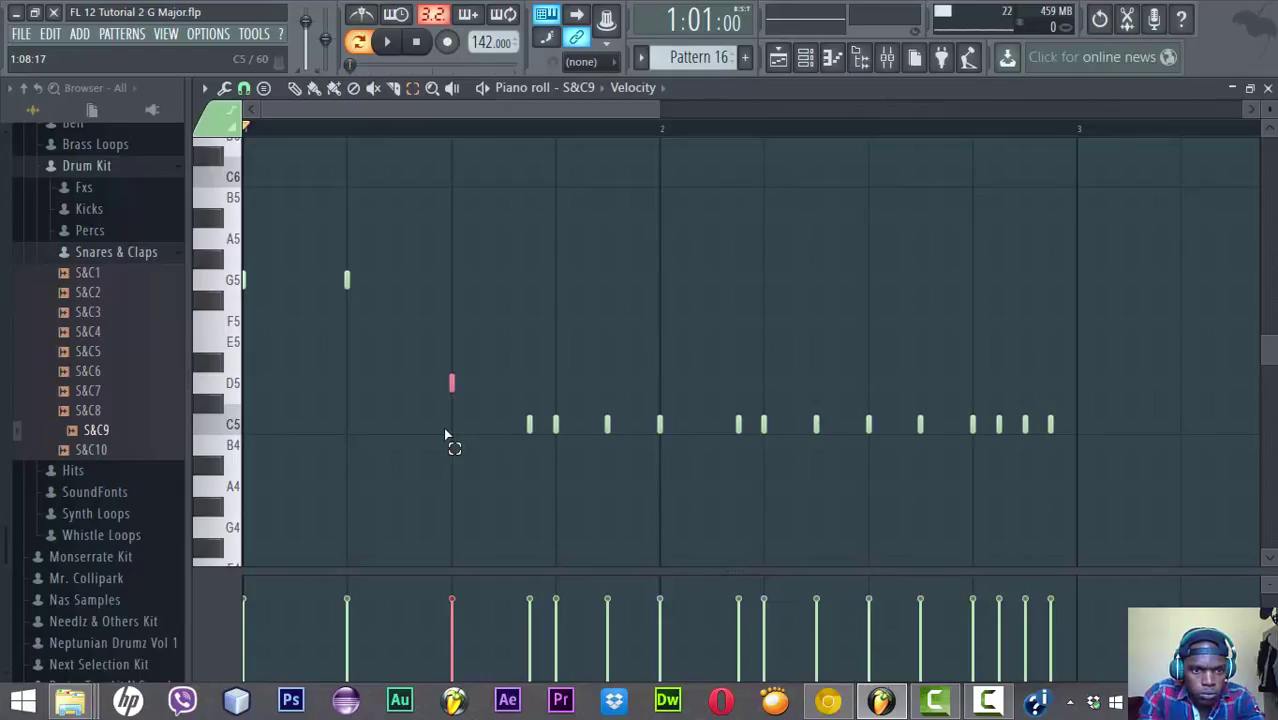
key(space)
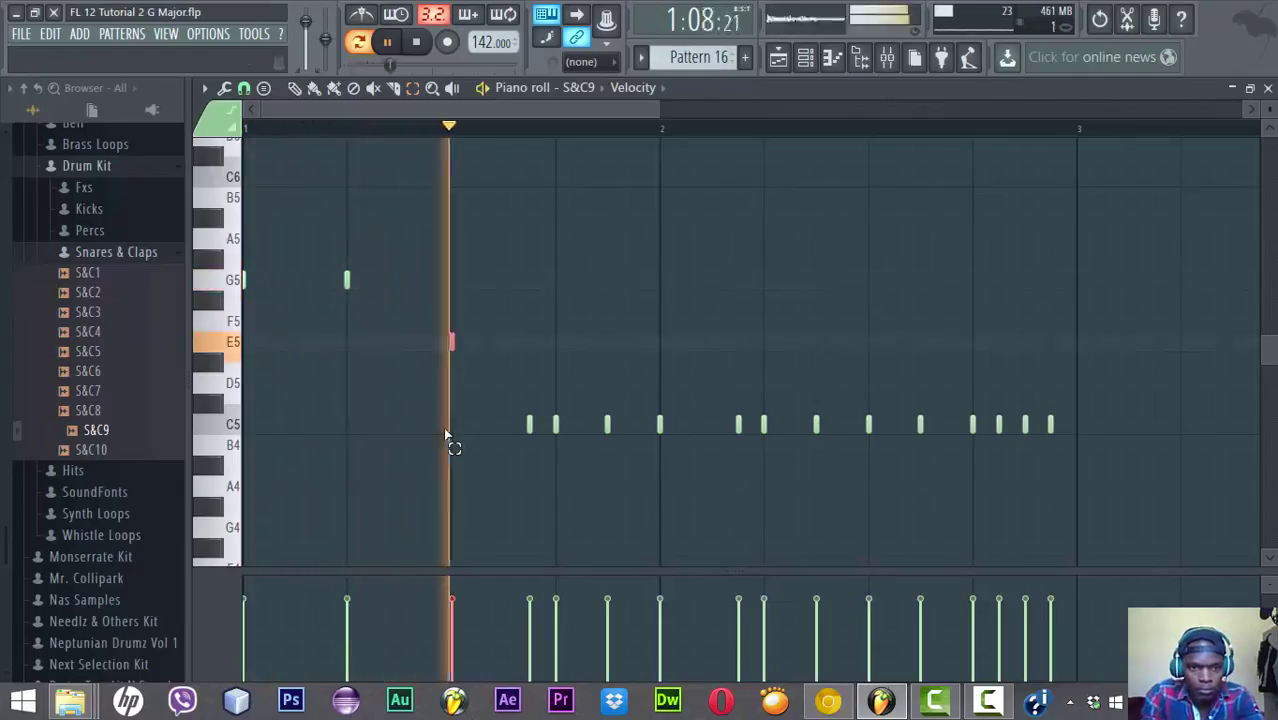
key(space)
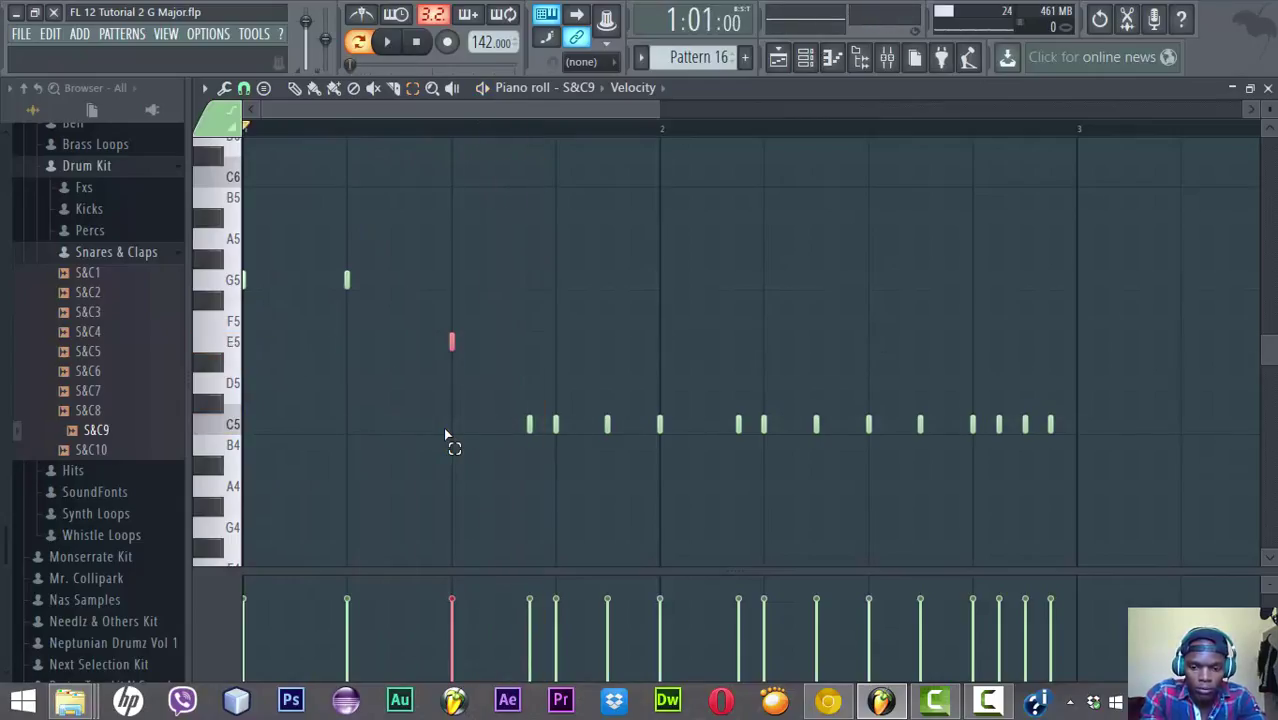
key(space)
key(space)
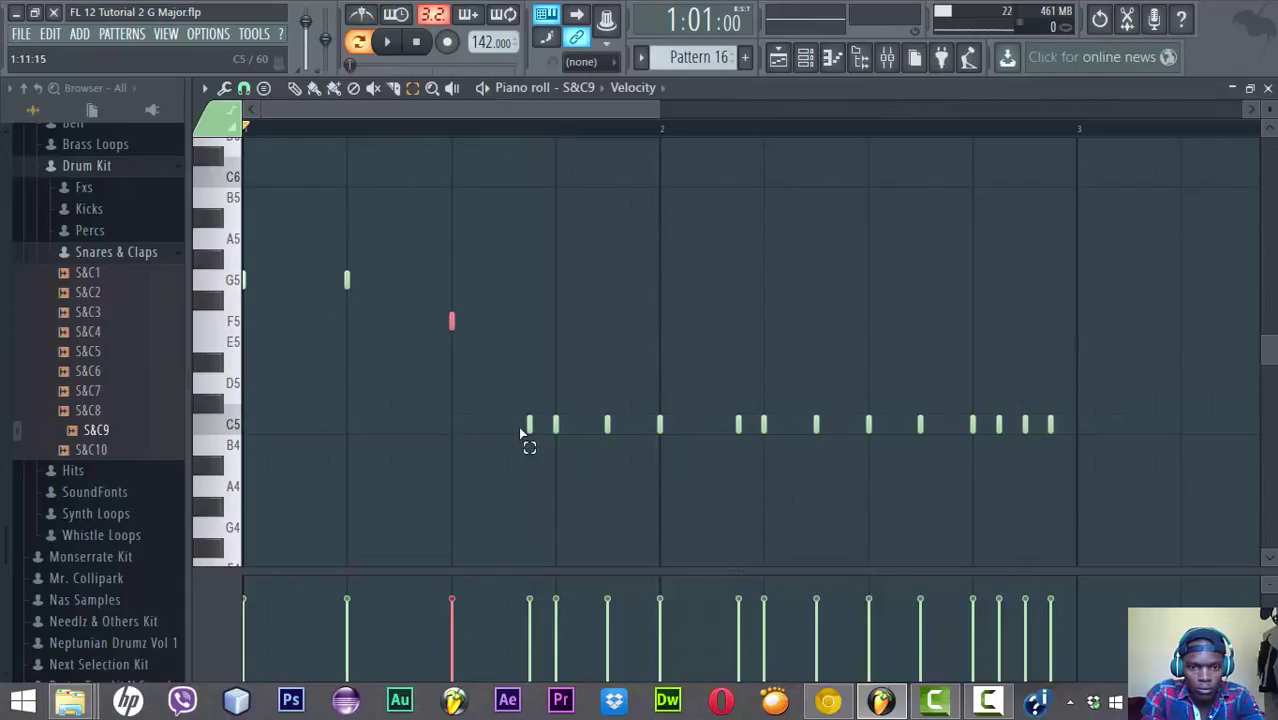
Raise the fourth and fifth S&C9 notes in bar 1 to D5 and the following two notes to F5, previewing the pattern
drag(520, 432, 587, 437)
key(space)
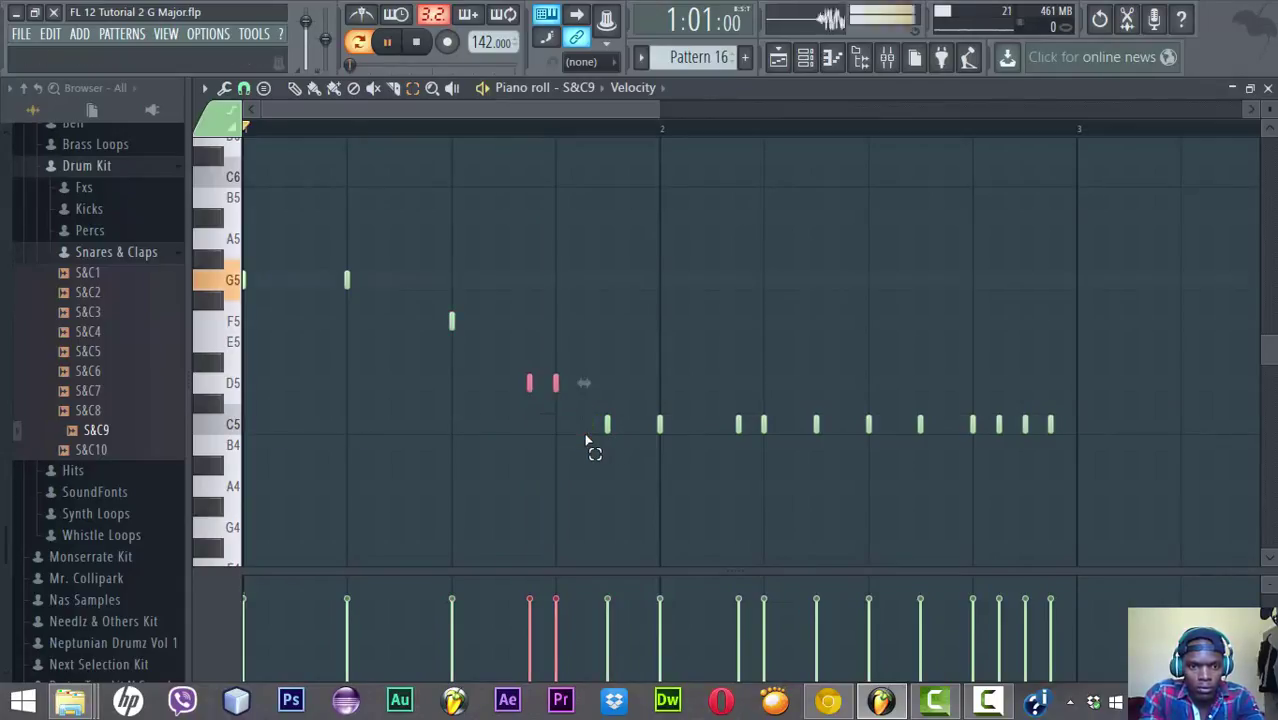
drag(603, 428, 681, 434)
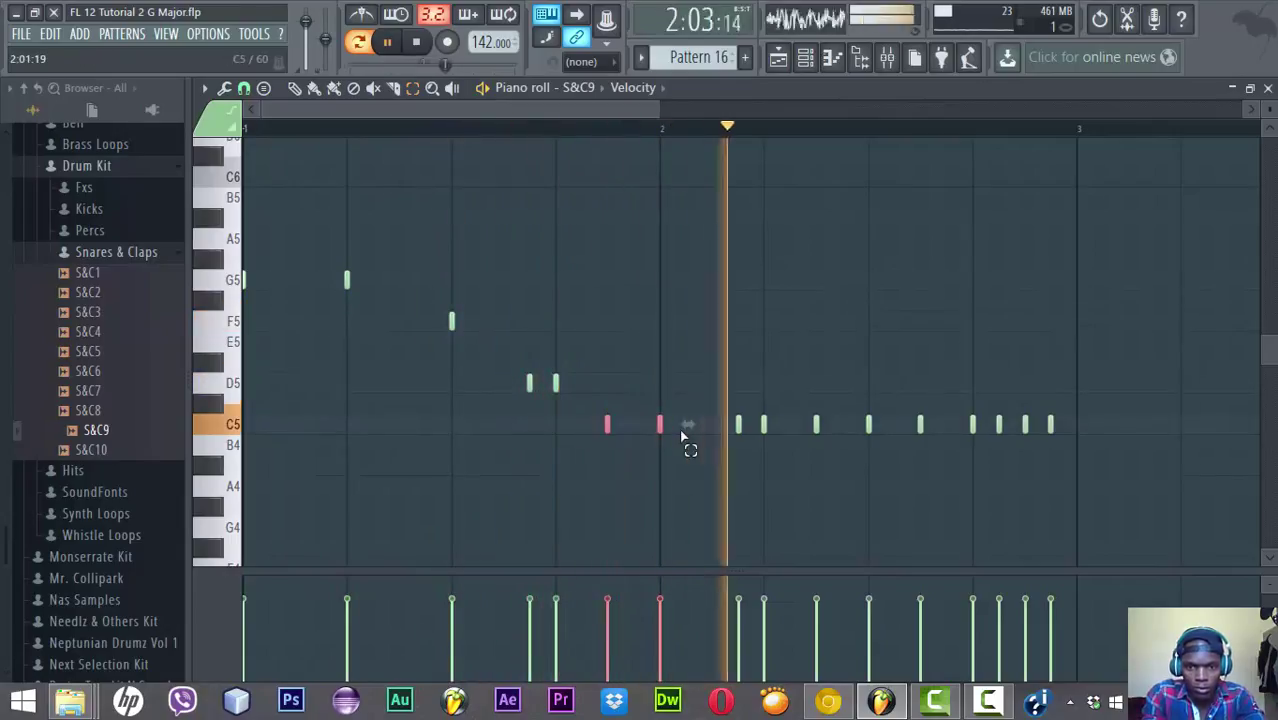
key(space)
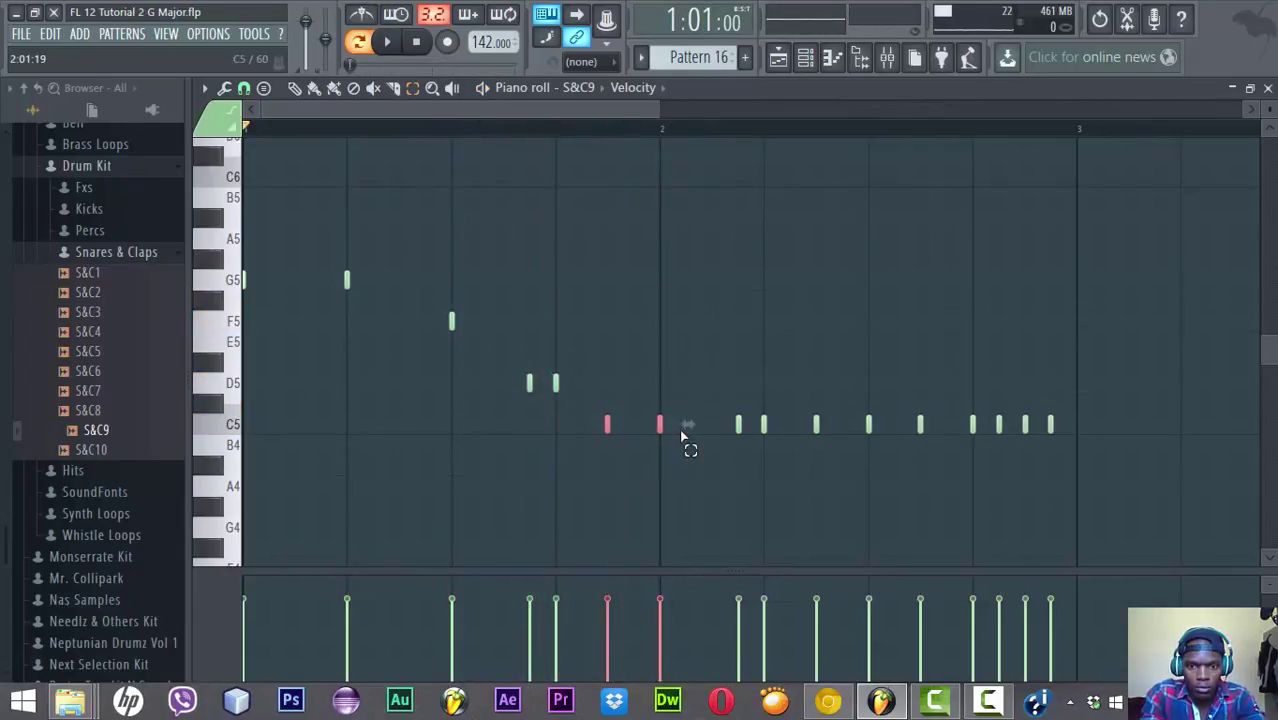
key(space)
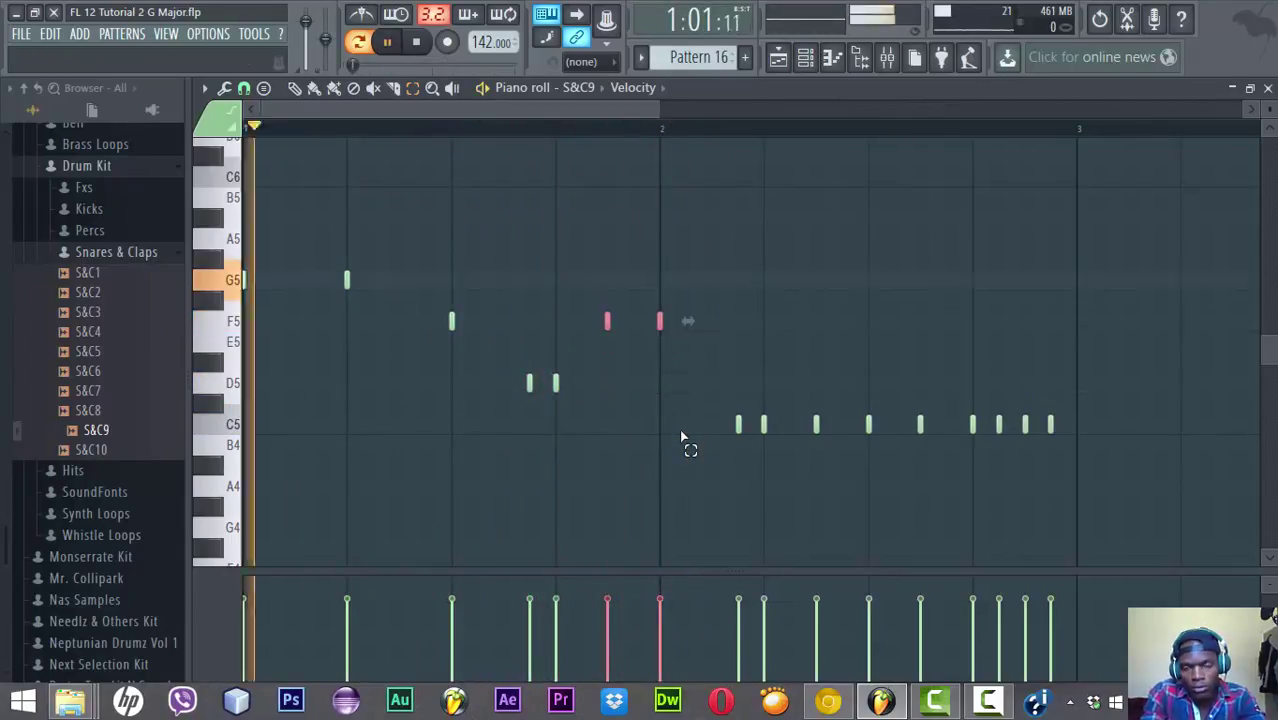
Select the remaining nine C5 notes in bar 2 and raise them together to F#5
click(738, 426)
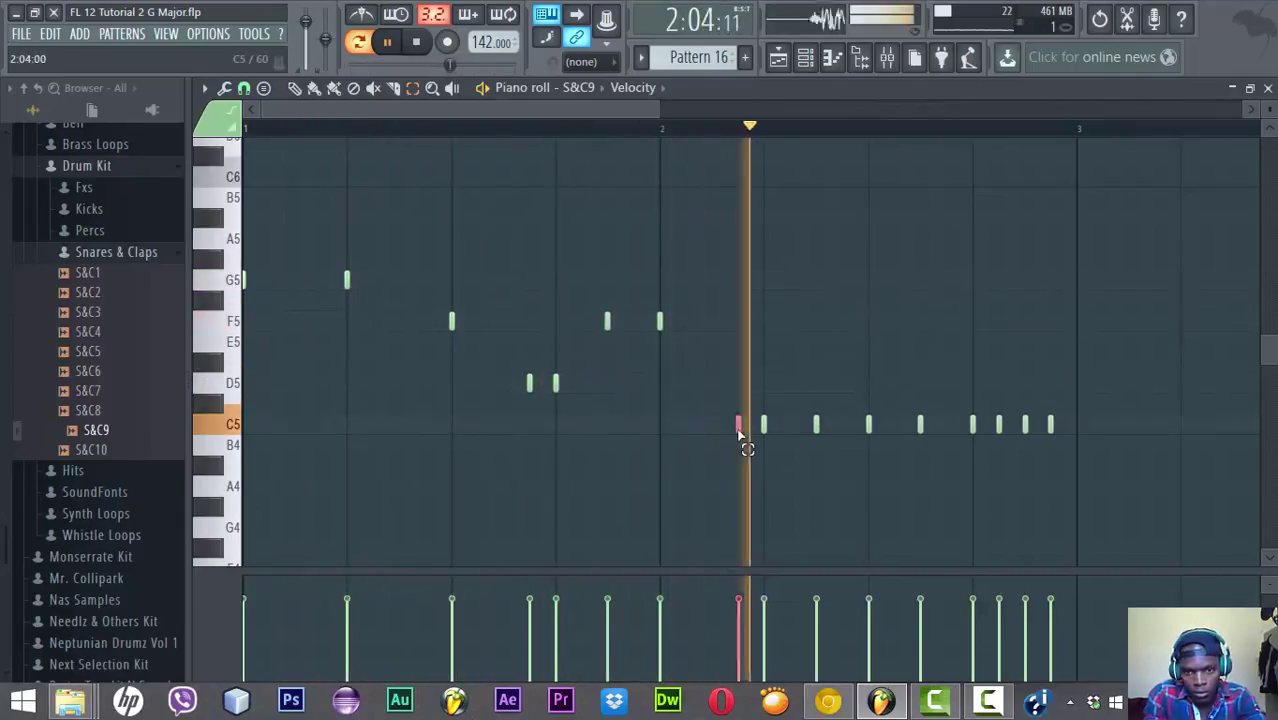
key(space)
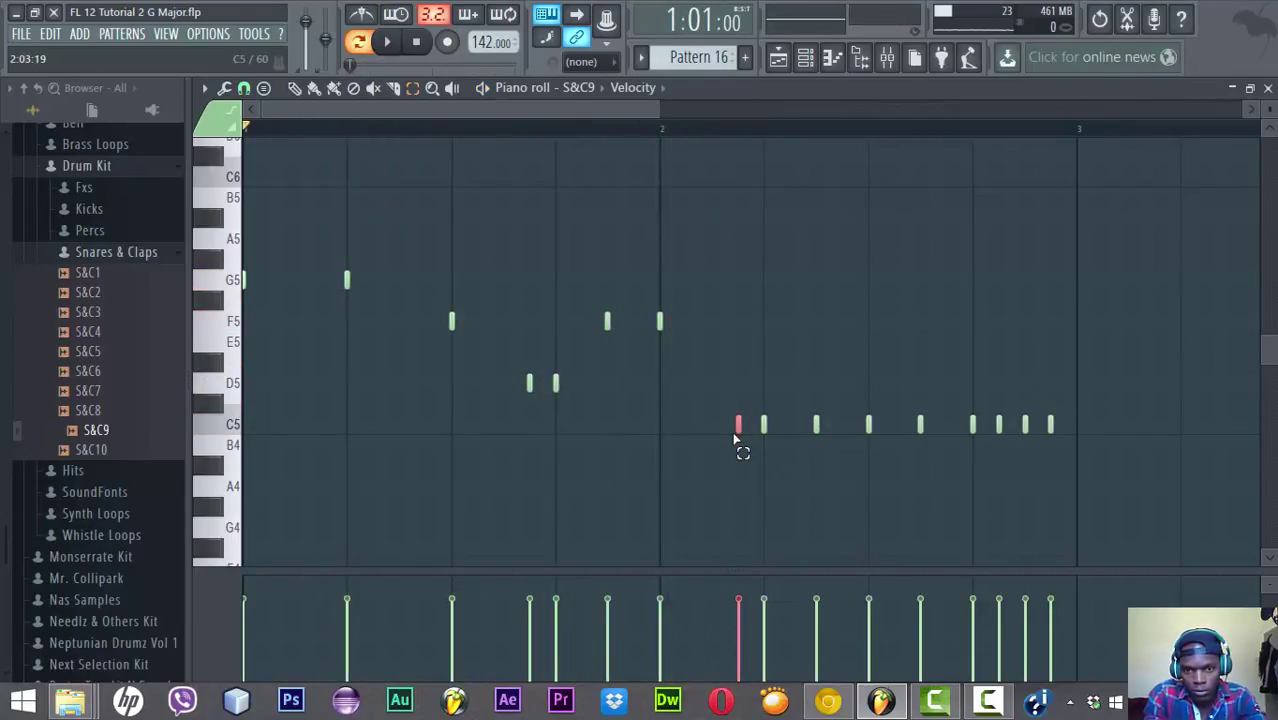
scroll(735, 440, up, 2)
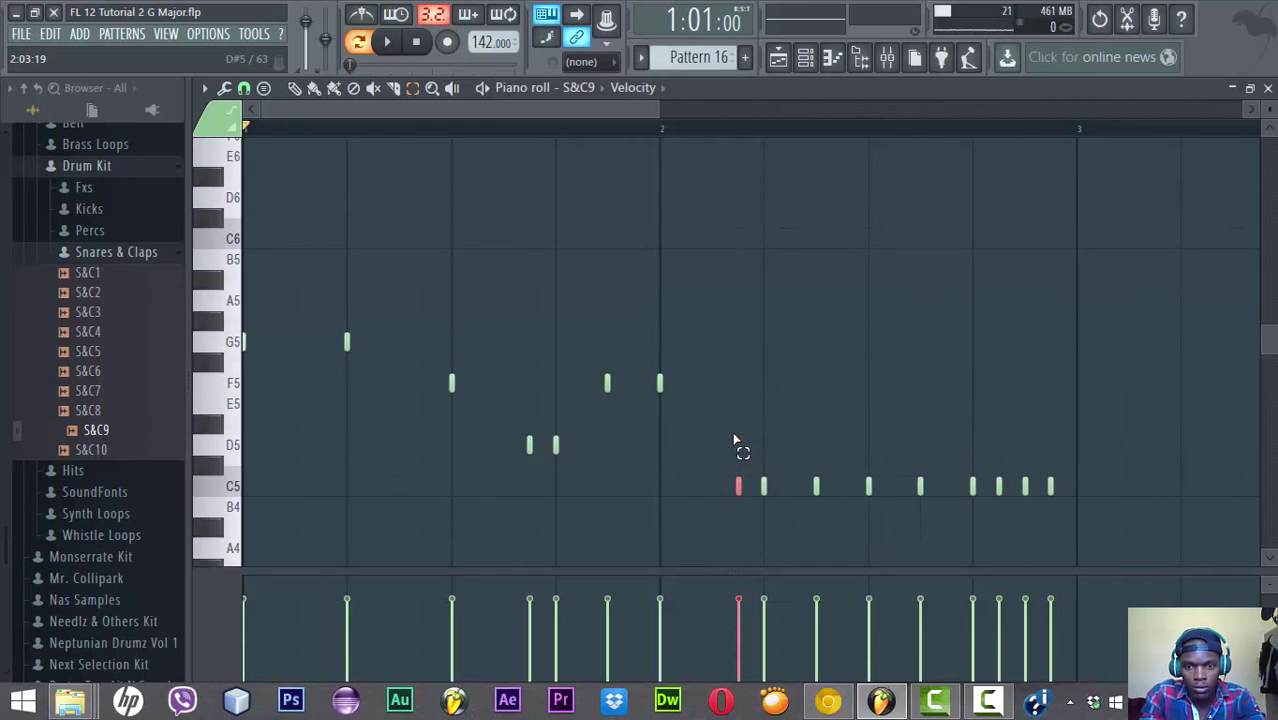
scroll(735, 440, up, 2)
scroll(737, 445, down, 8)
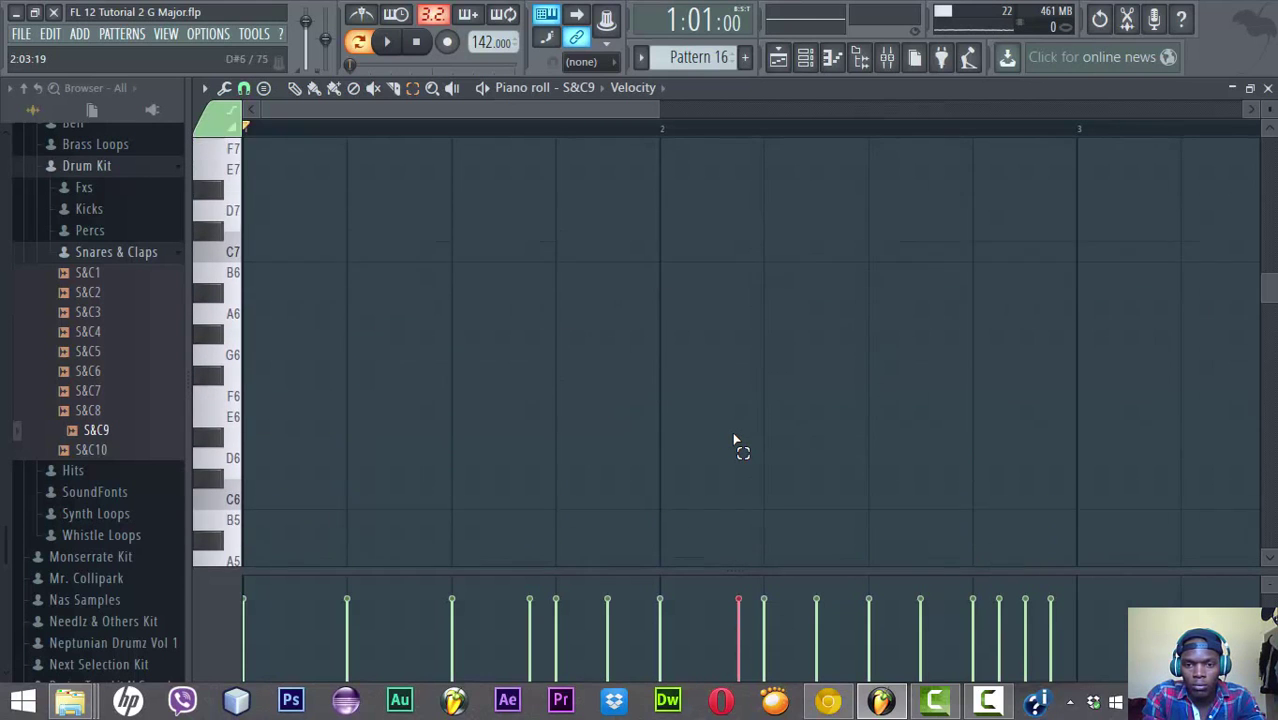
drag(1062, 298, 728, 309)
scroll(728, 309, up, 5)
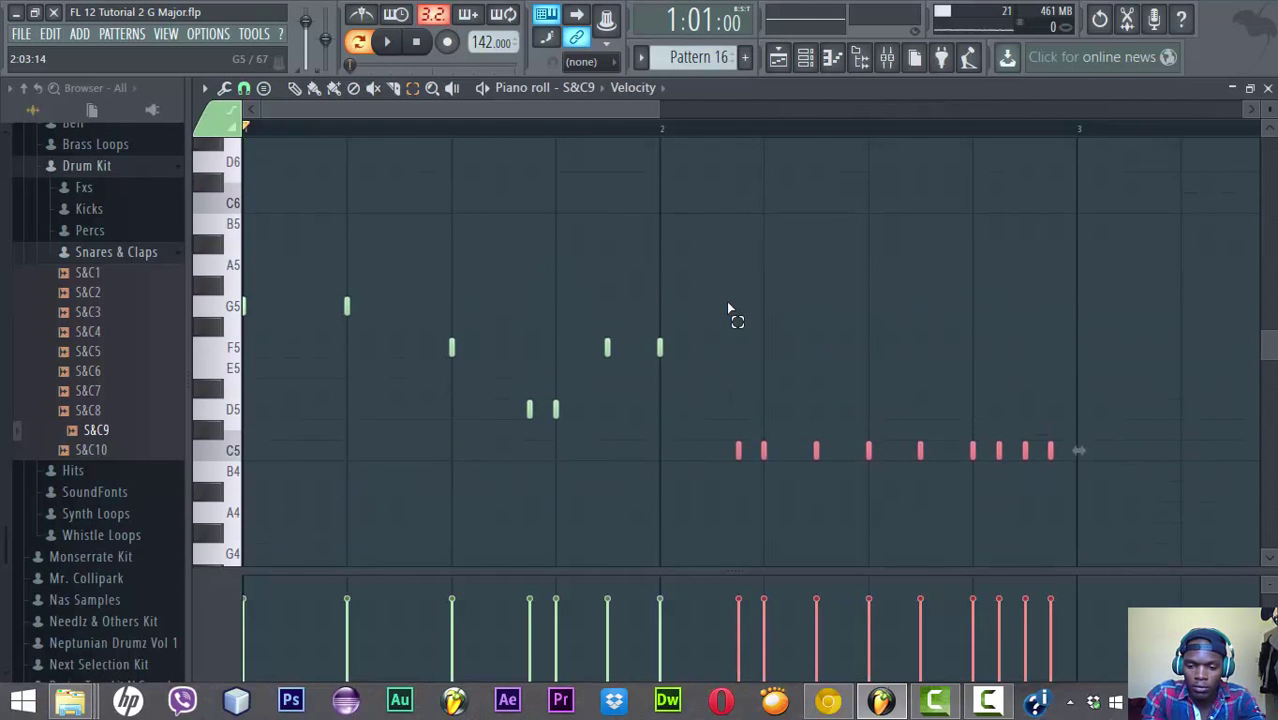
key(Up)
key(Up)
key(Up)
key(Up)
key(Up)
key(Up)
key(Up)
key(Up)
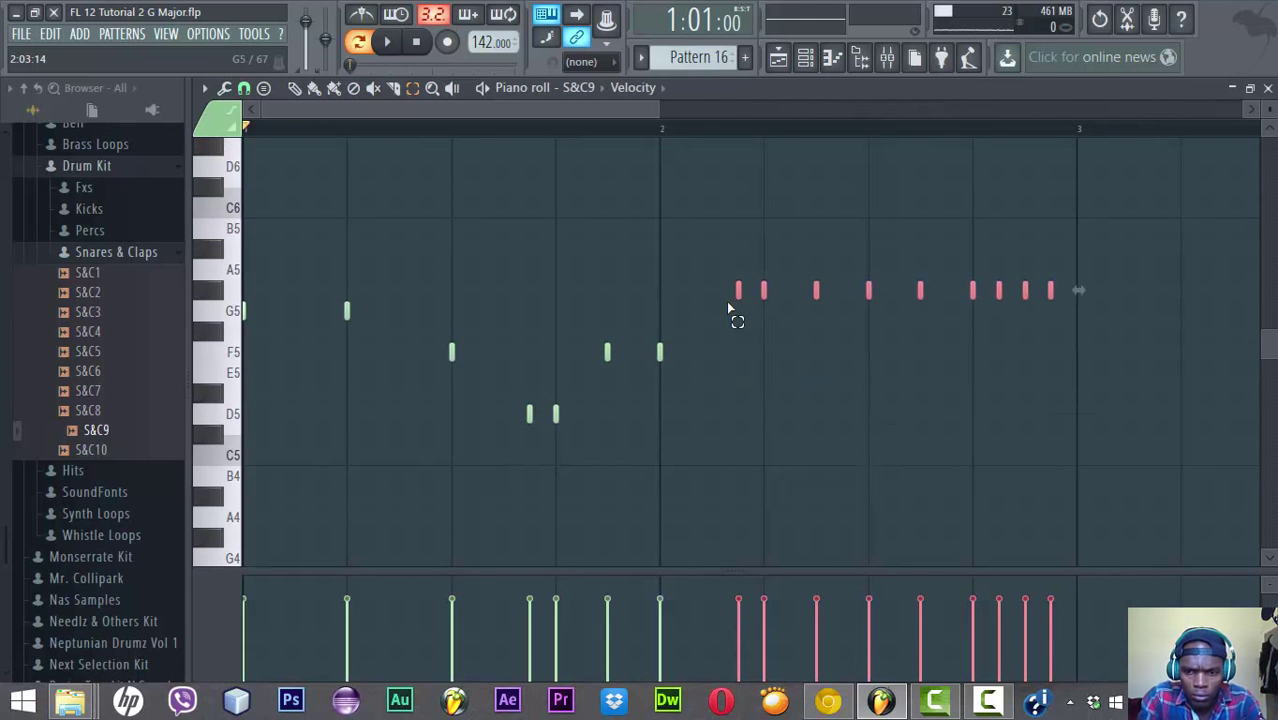
key(Down)
key(Down)
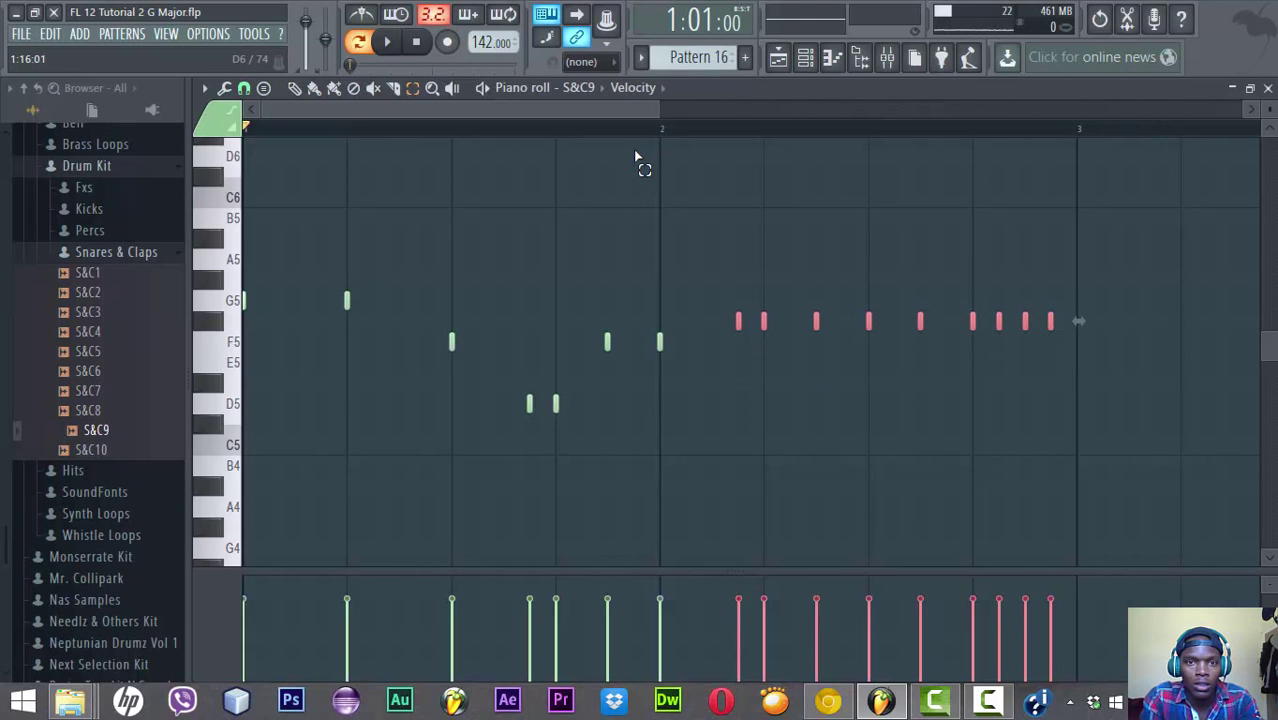
Arrange the nine selected bar 2 notes as a descending run: G6, F6, E6, D6, C6, B5, A5, G#5 and F#5
drag(658, 111, 799, 138)
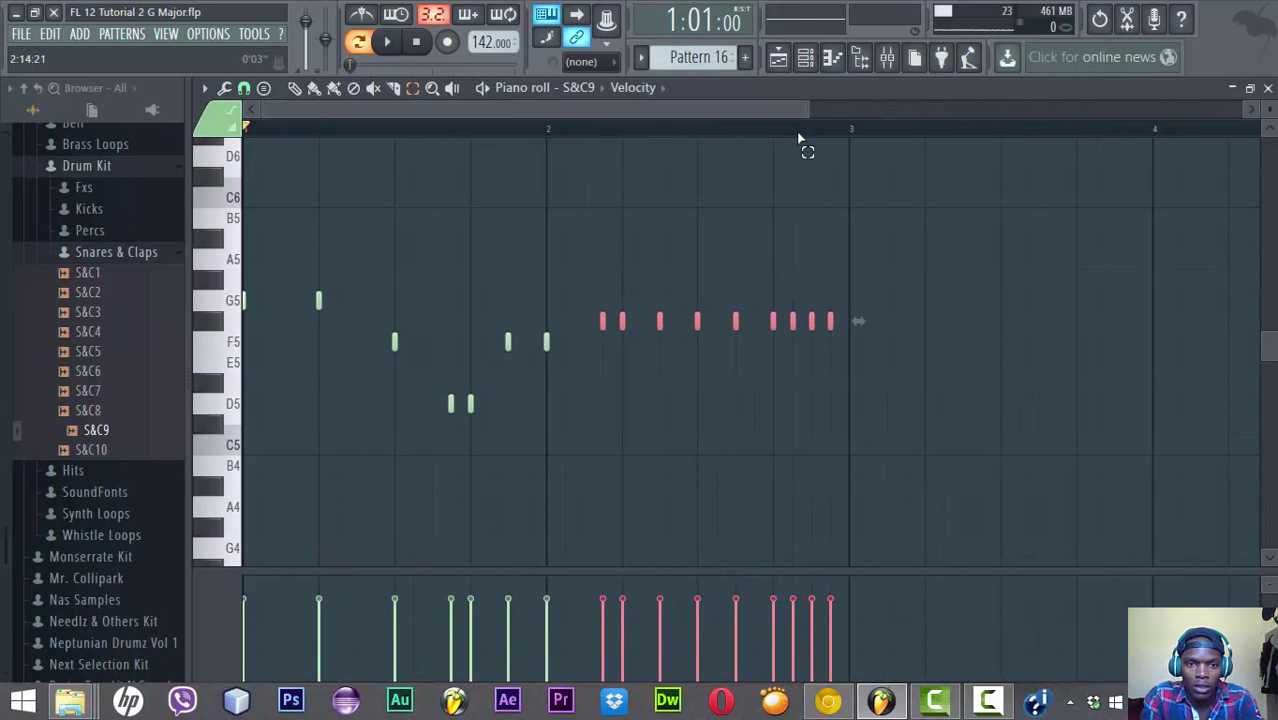
click(316, 92)
scroll(467, 260, up, 3)
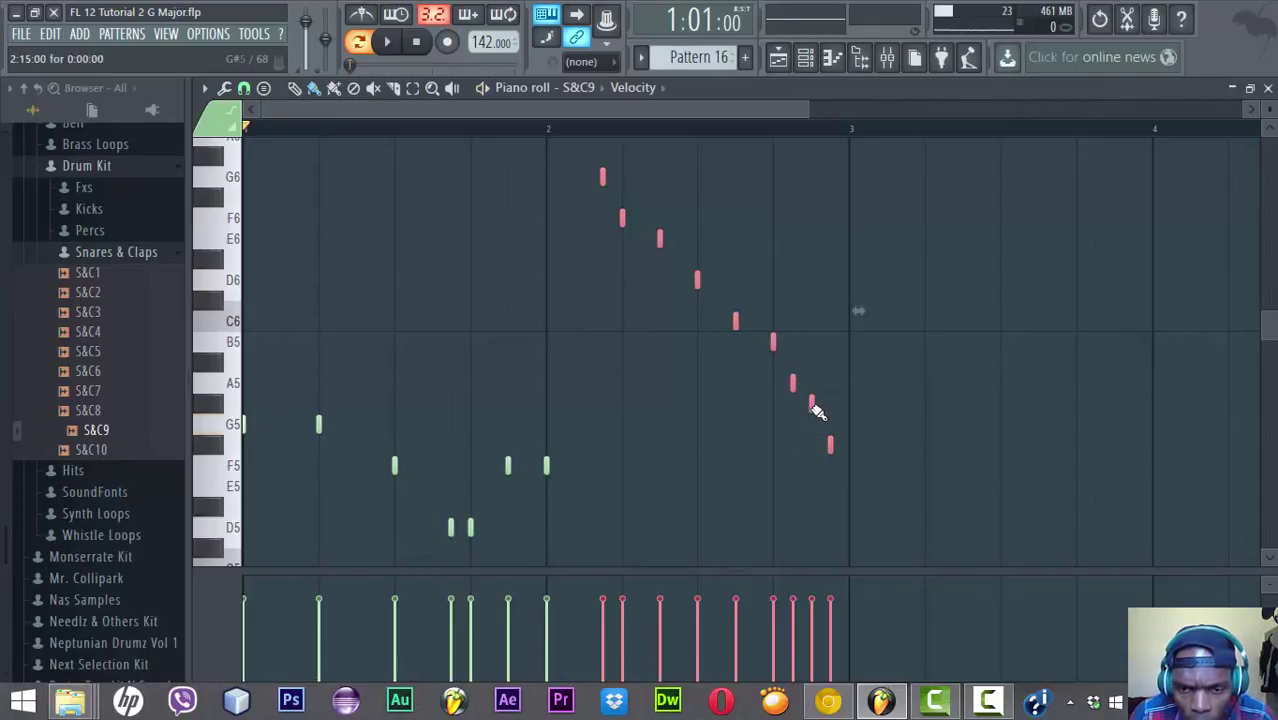
Preview the roll and raise the last bar 1 note to D6 and the first bar 2 note to D#6
key(space)
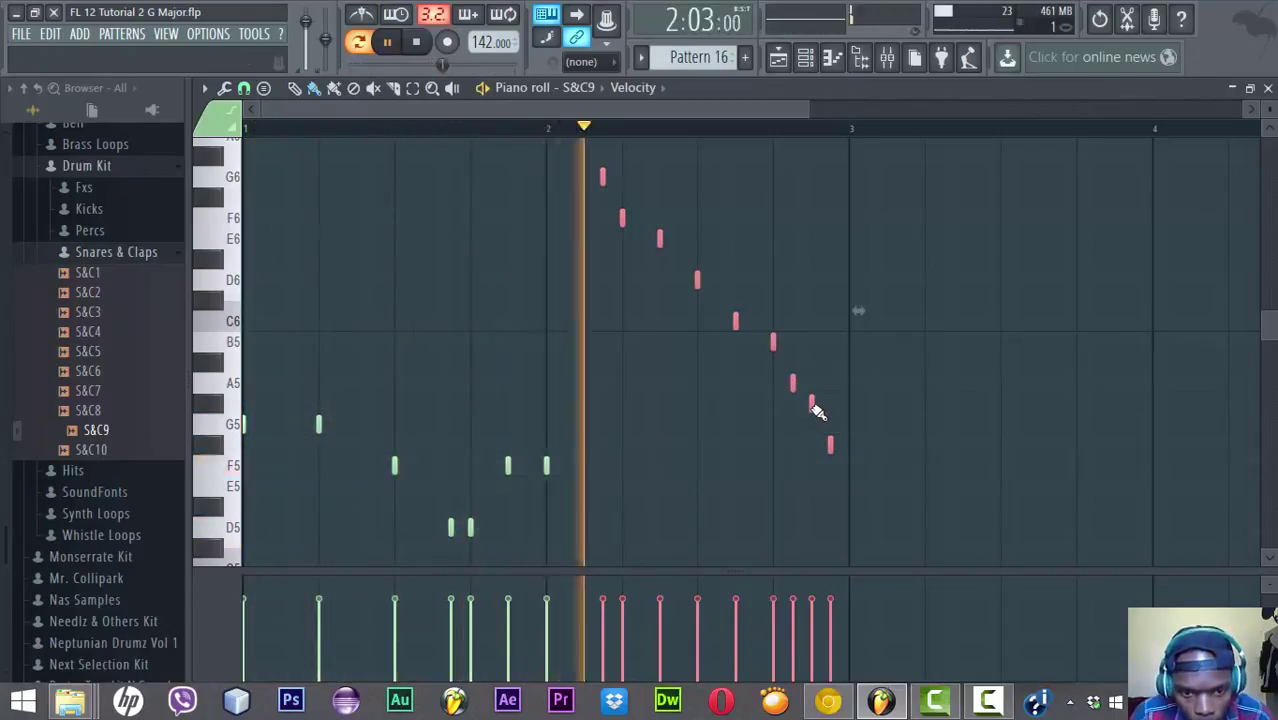
key(space)
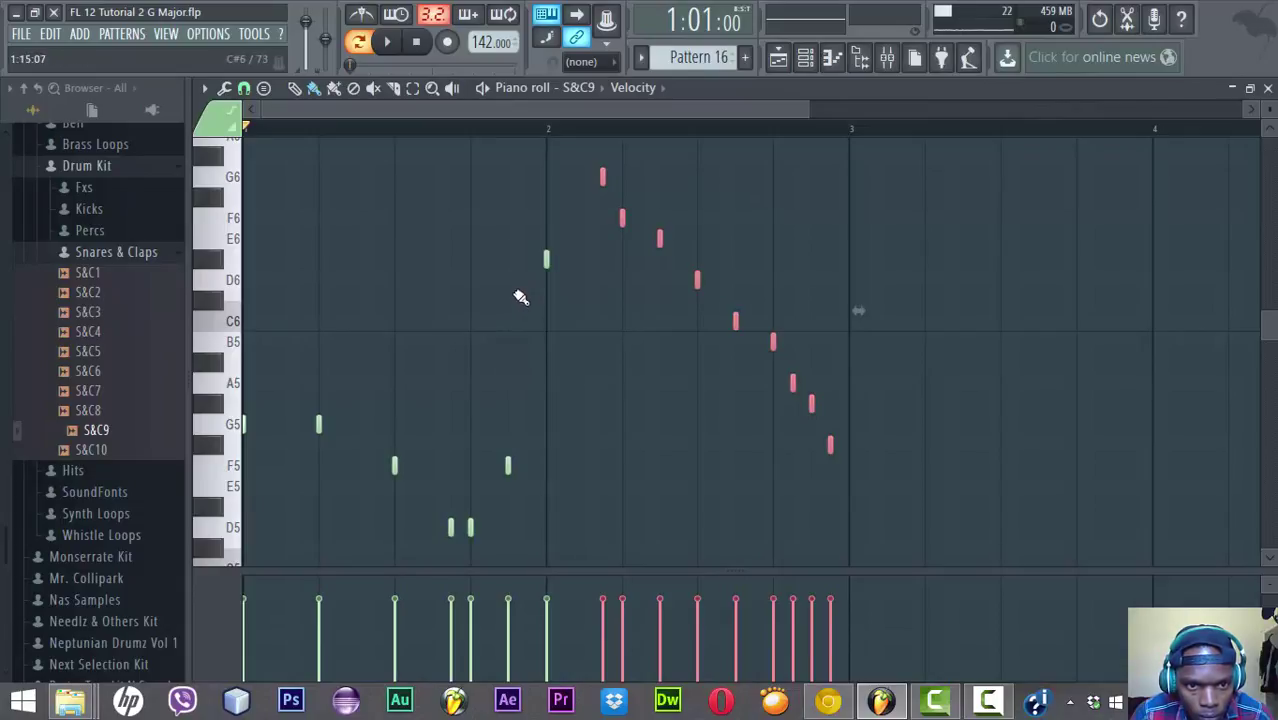
key(space)
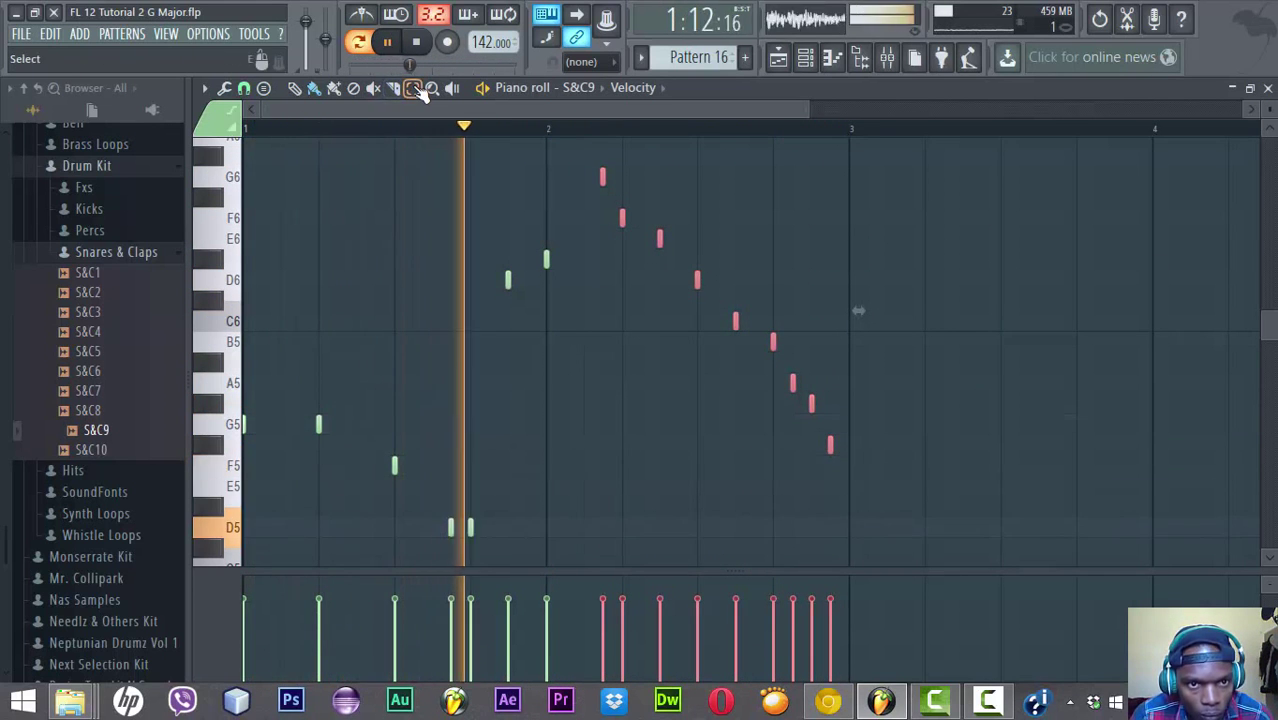
Open the playlist and place a two-bar Pattern 16 clip on Track 17 at bar 31
click(780, 60)
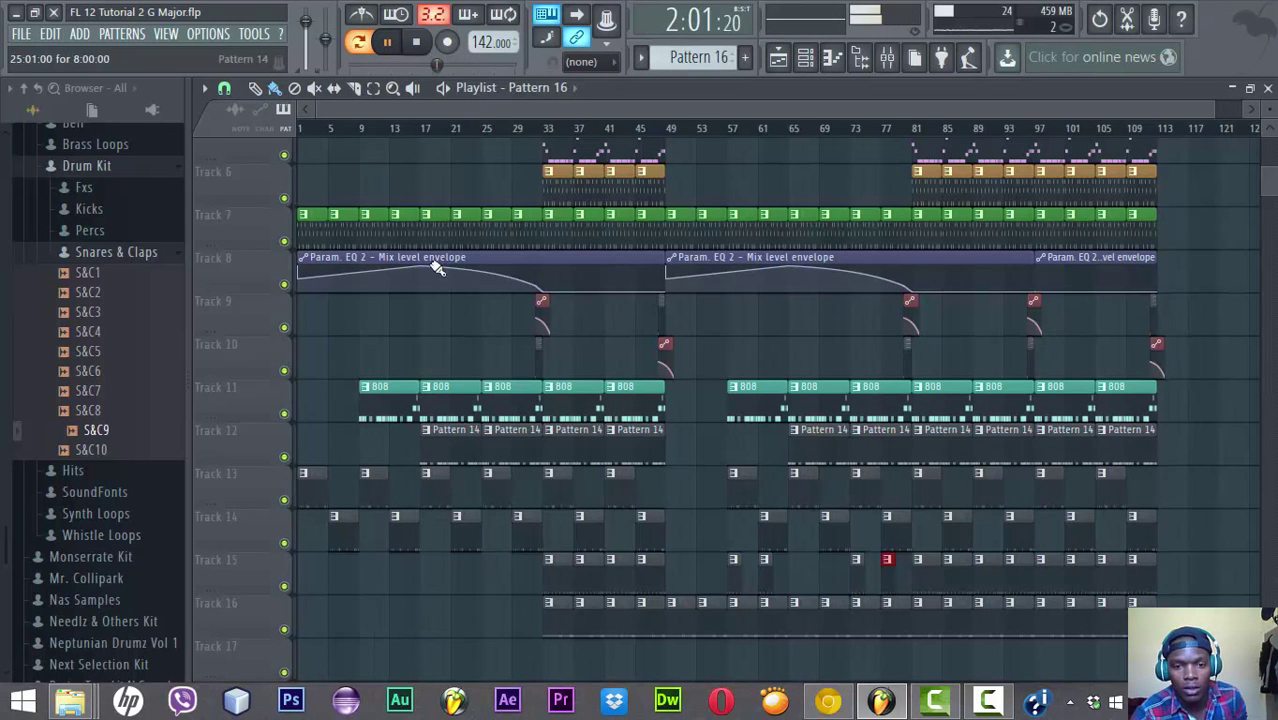
click(275, 90)
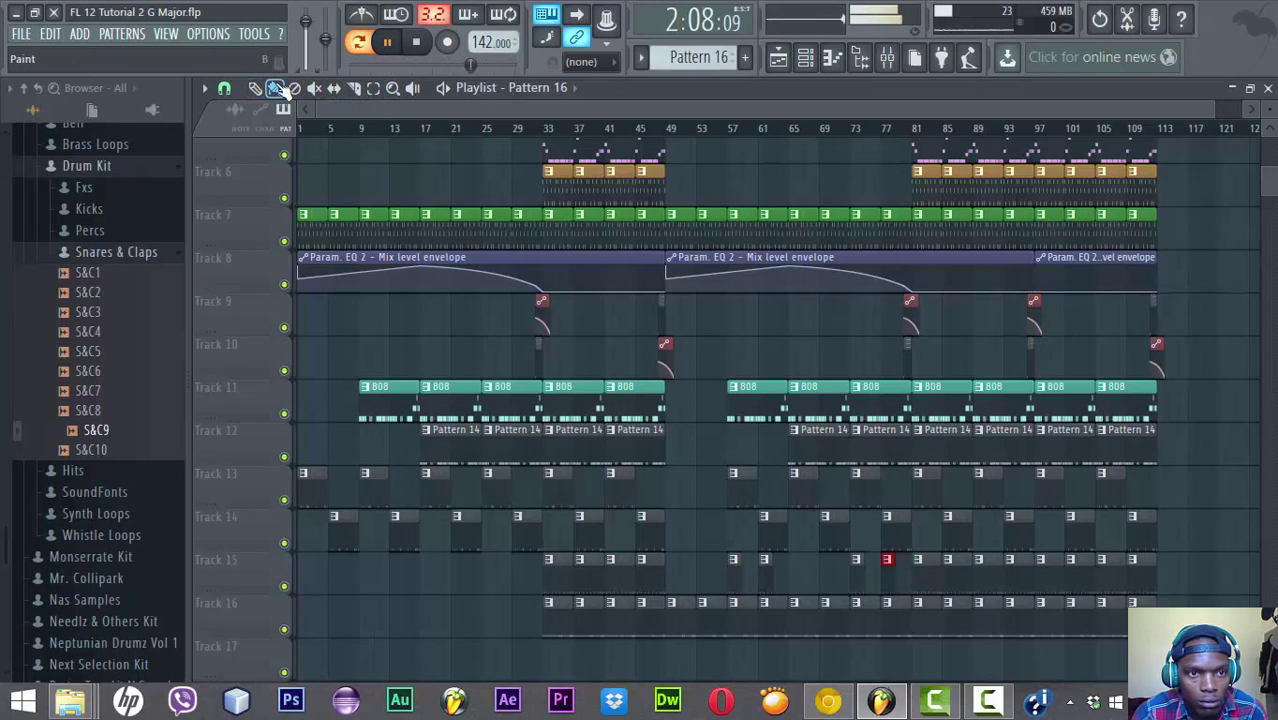
click(527, 660)
drag(525, 656, 531, 656)
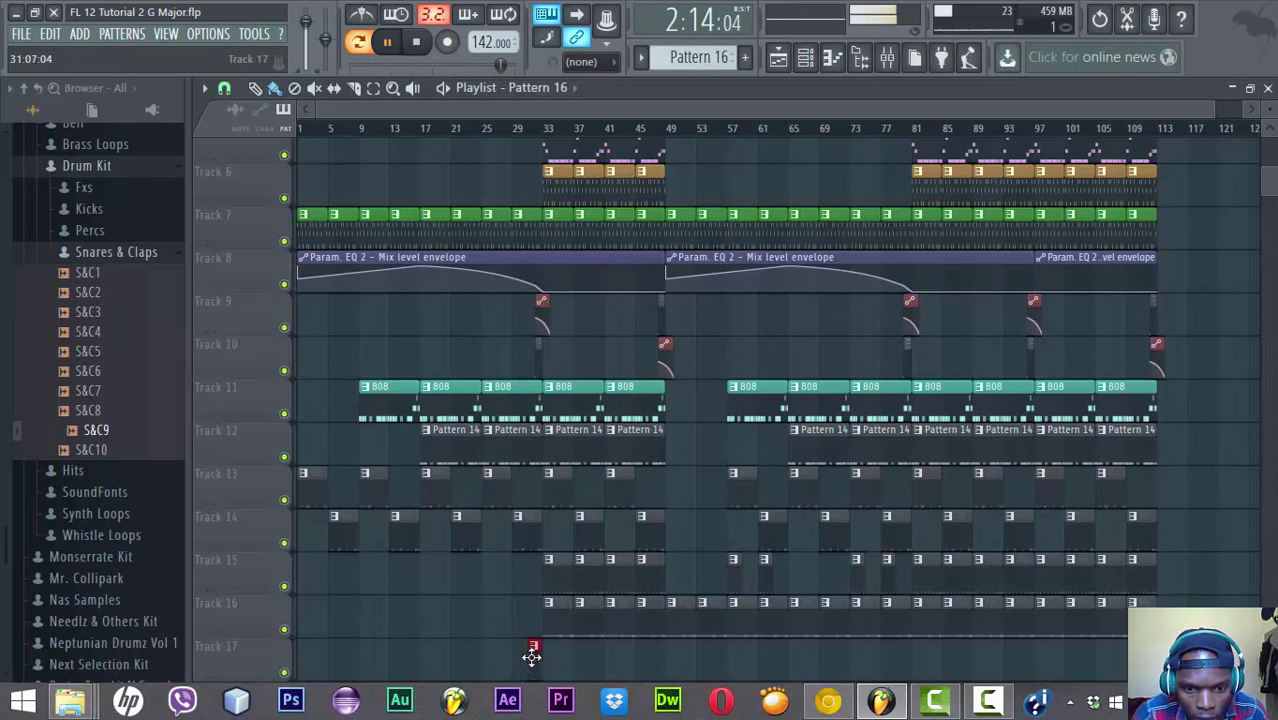
Play the arrangement from bar 28 to hear the snare roll, and save the project
click(518, 130)
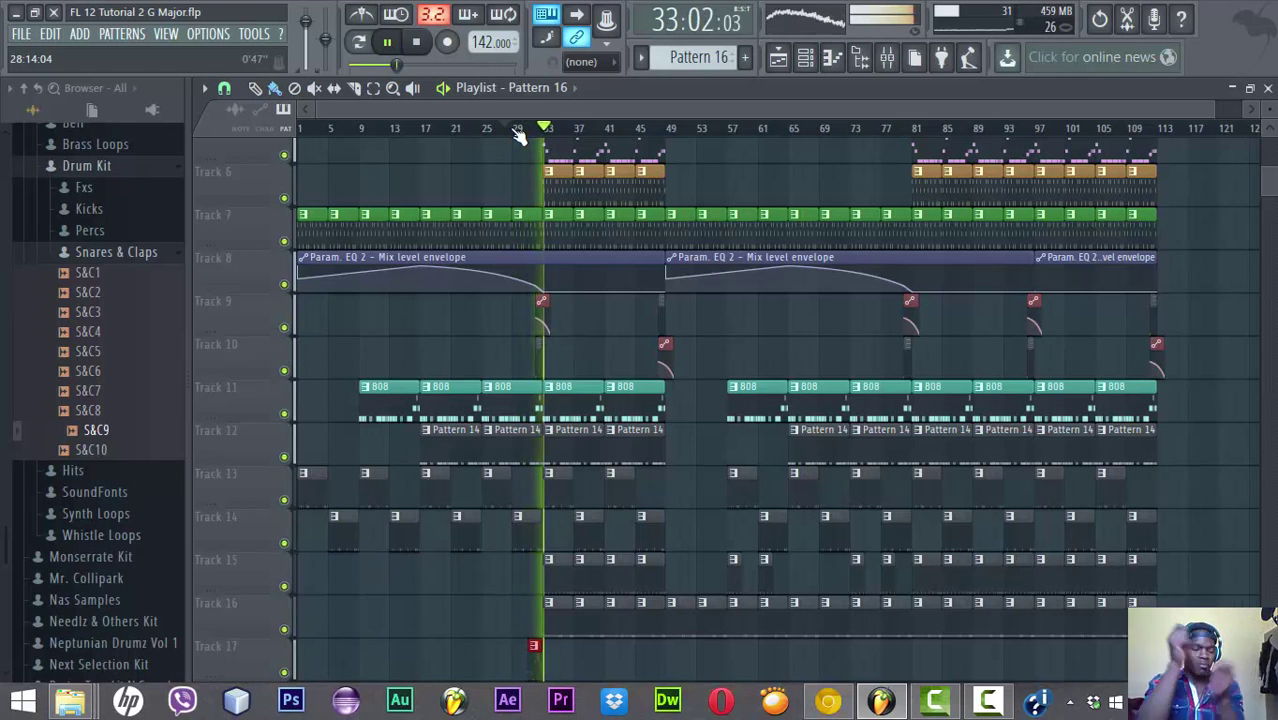
key(space)
key(ctrl+s)
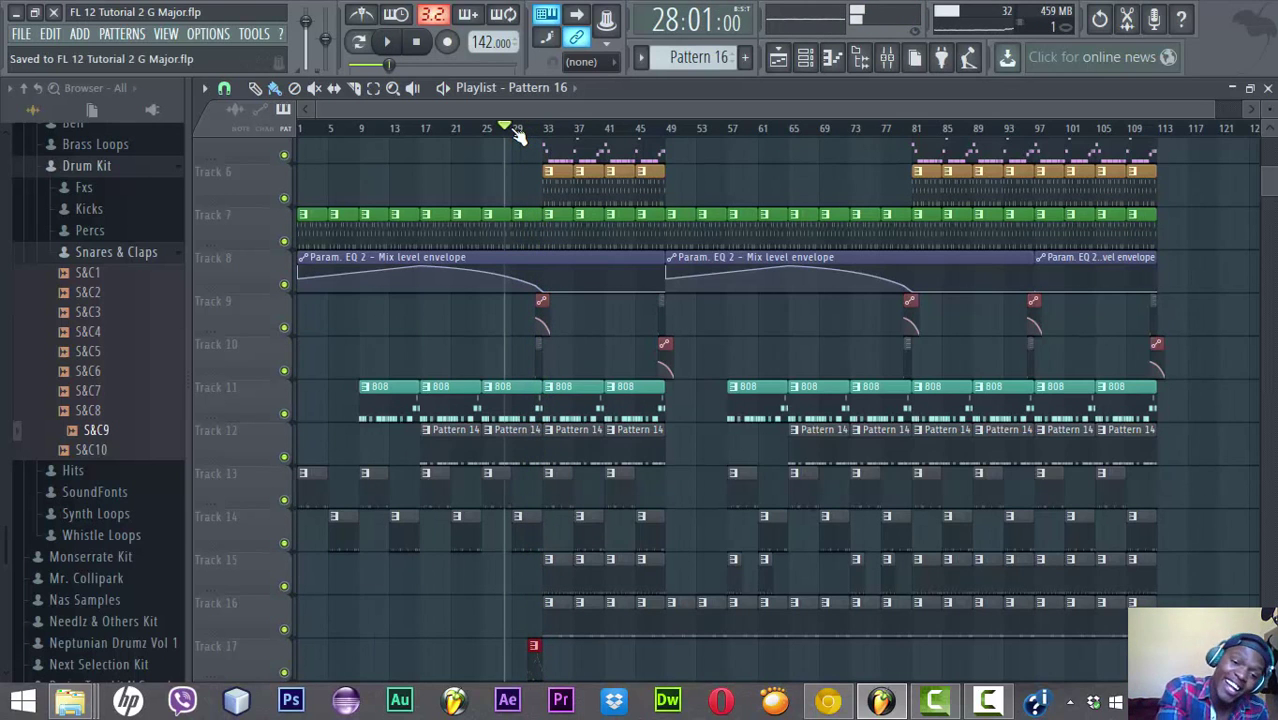
Place a Pattern 16 clip on Track 17 at bar 47 and play the arrangement from bar 46
click(657, 663)
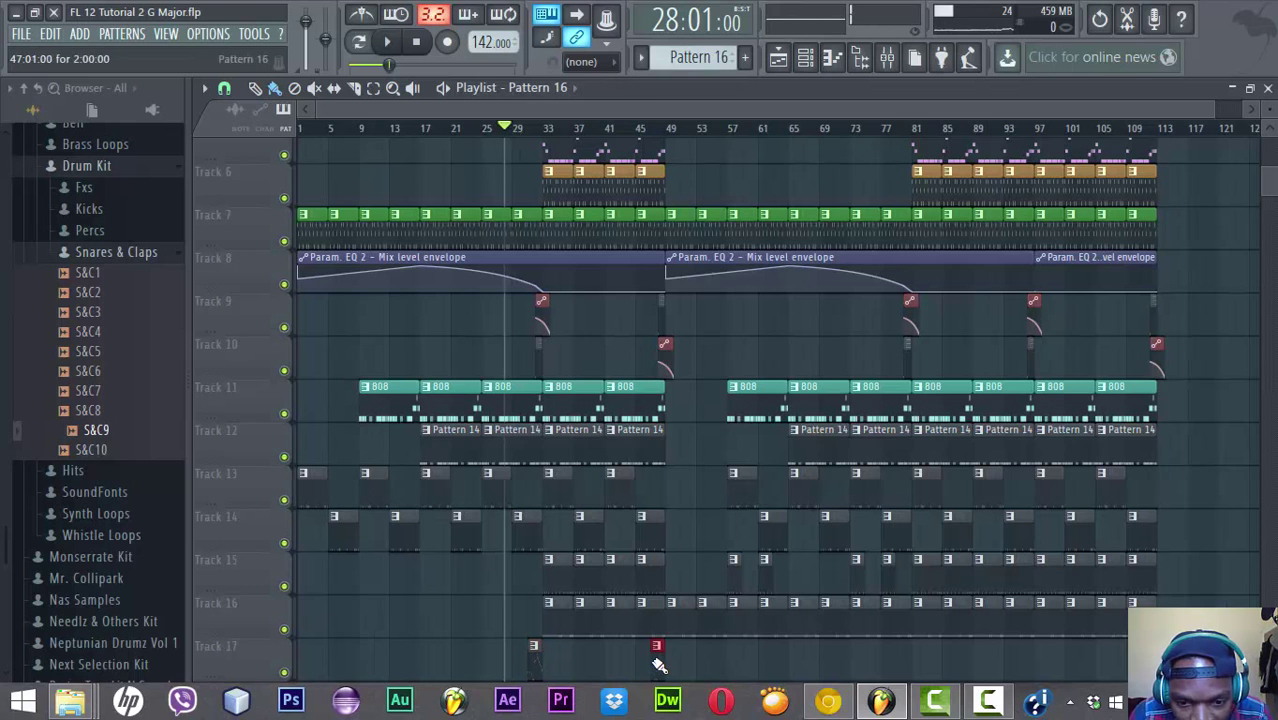
click(648, 128)
key(space)
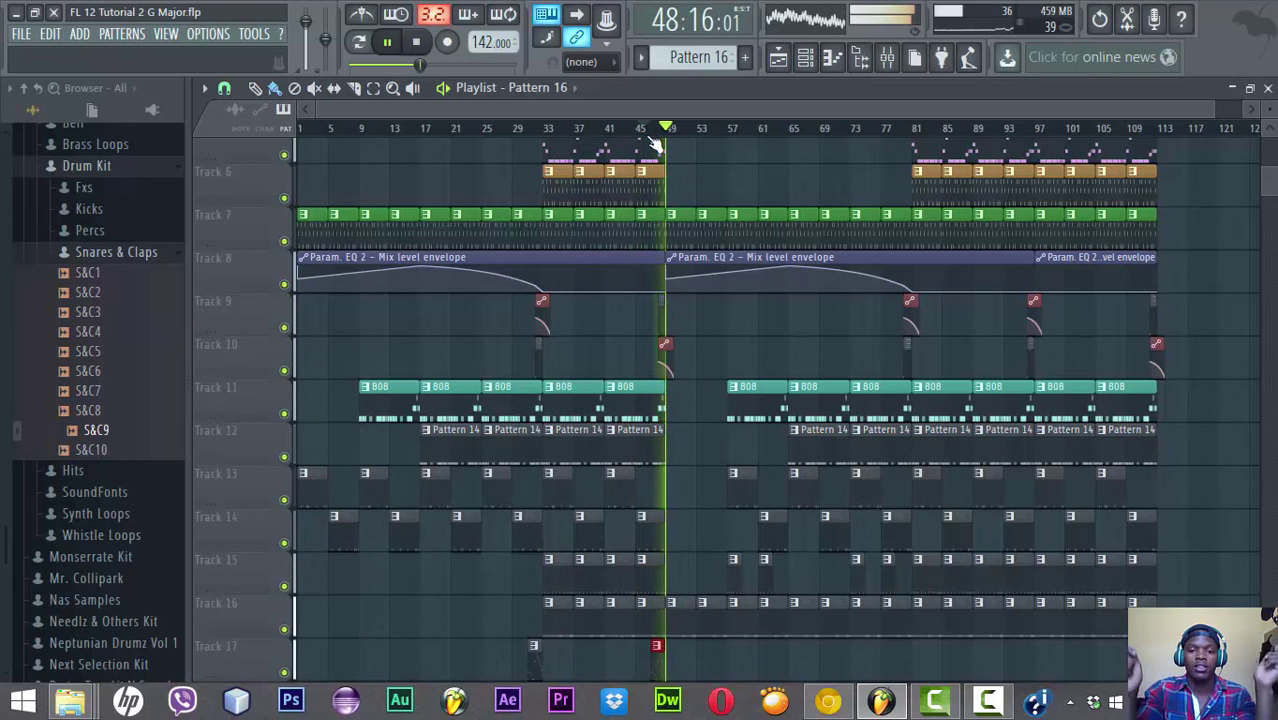
click(648, 130)
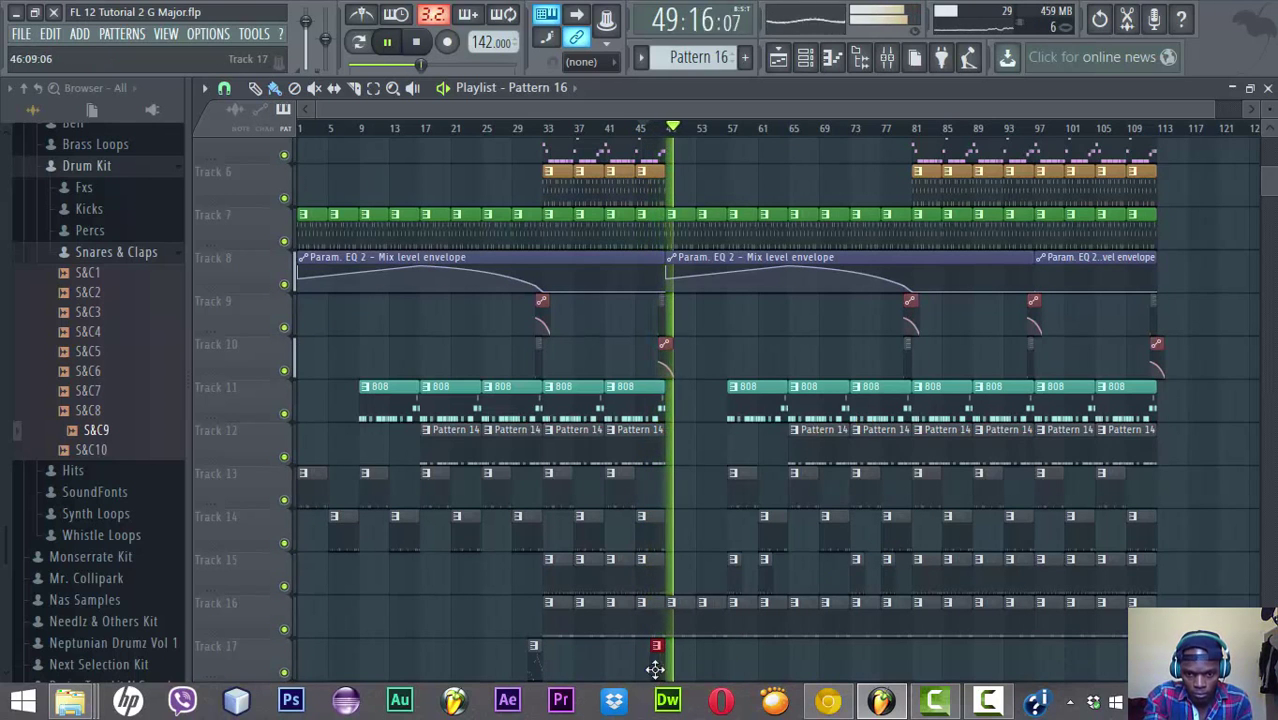
Play the song from bar 28 and add Pattern 16 clips on Track 17 at bars 79 and 95
click(505, 128)
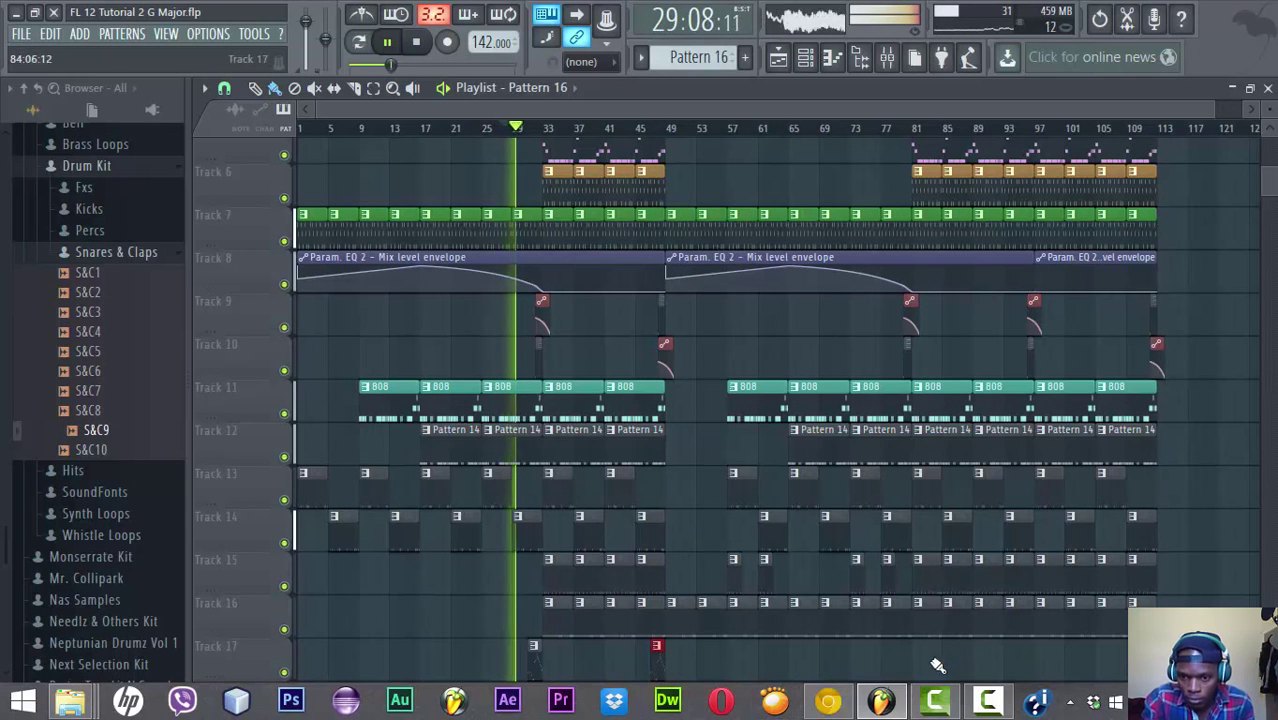
click(905, 650)
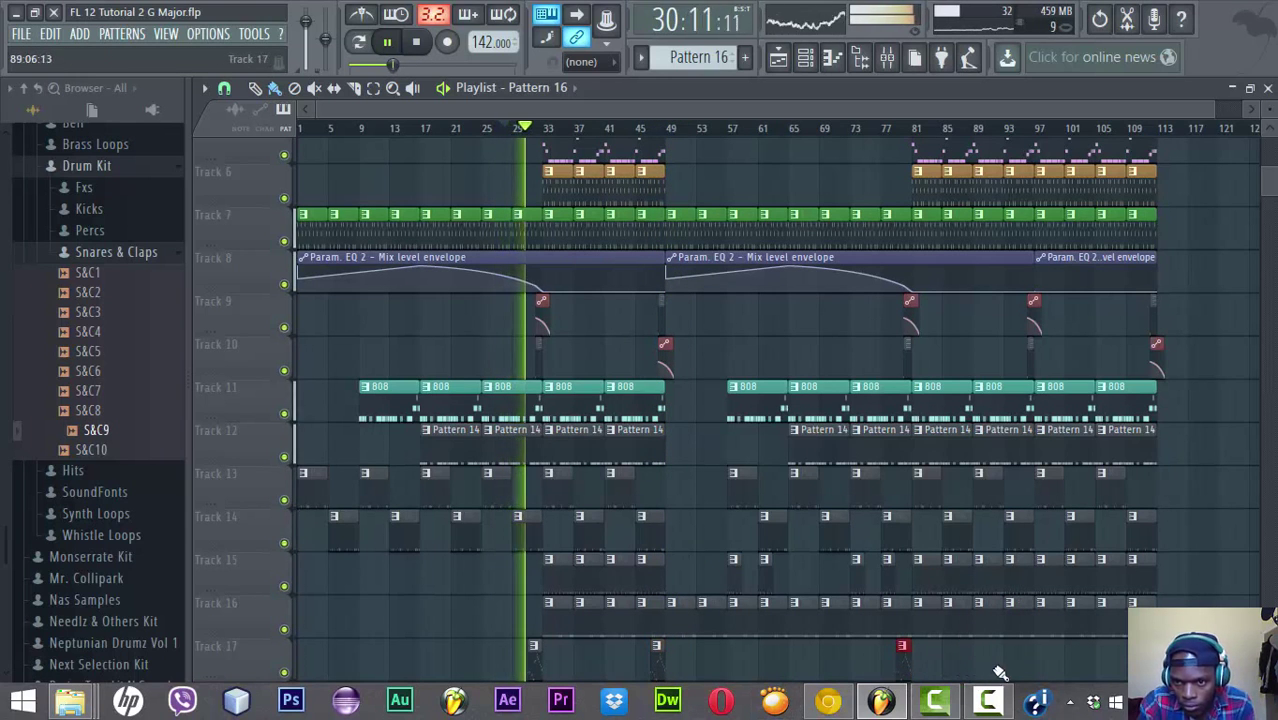
click(1024, 666)
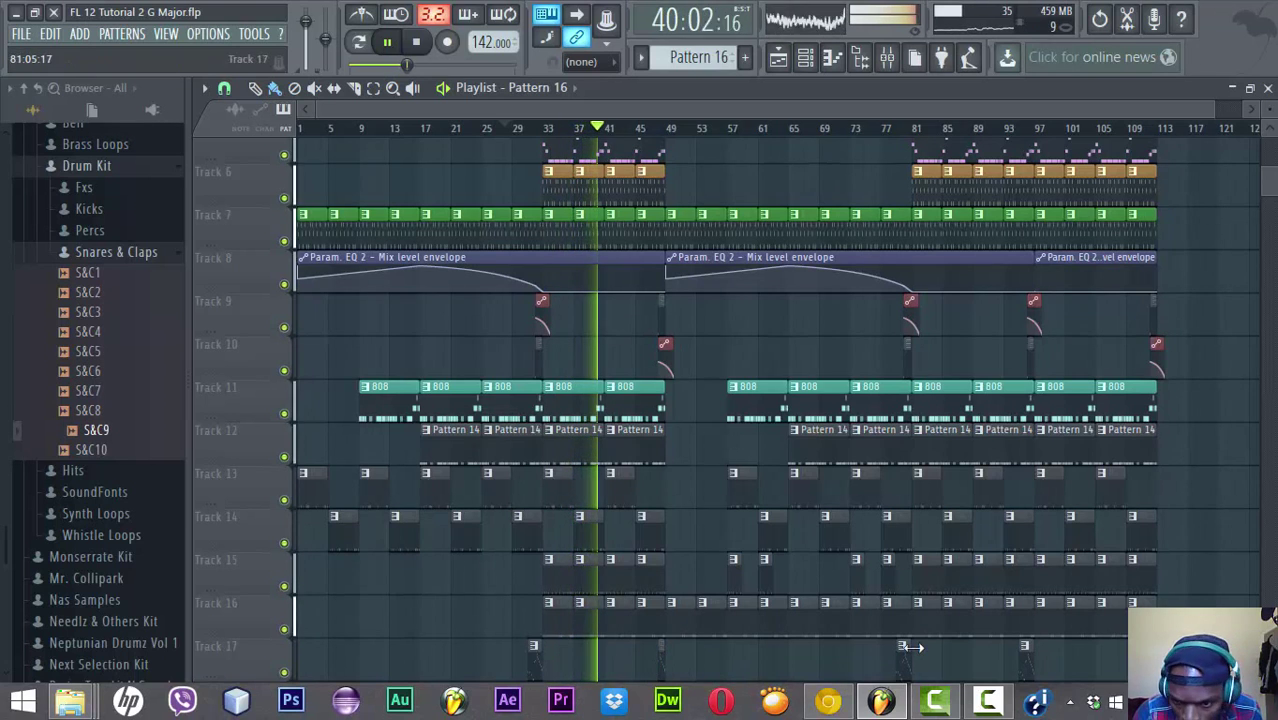
Reduce the Track 17 snare roll clips at bars 47 and 95 to one bar at 48 and 96, add one at bar 112, and save
right_click(1022, 668)
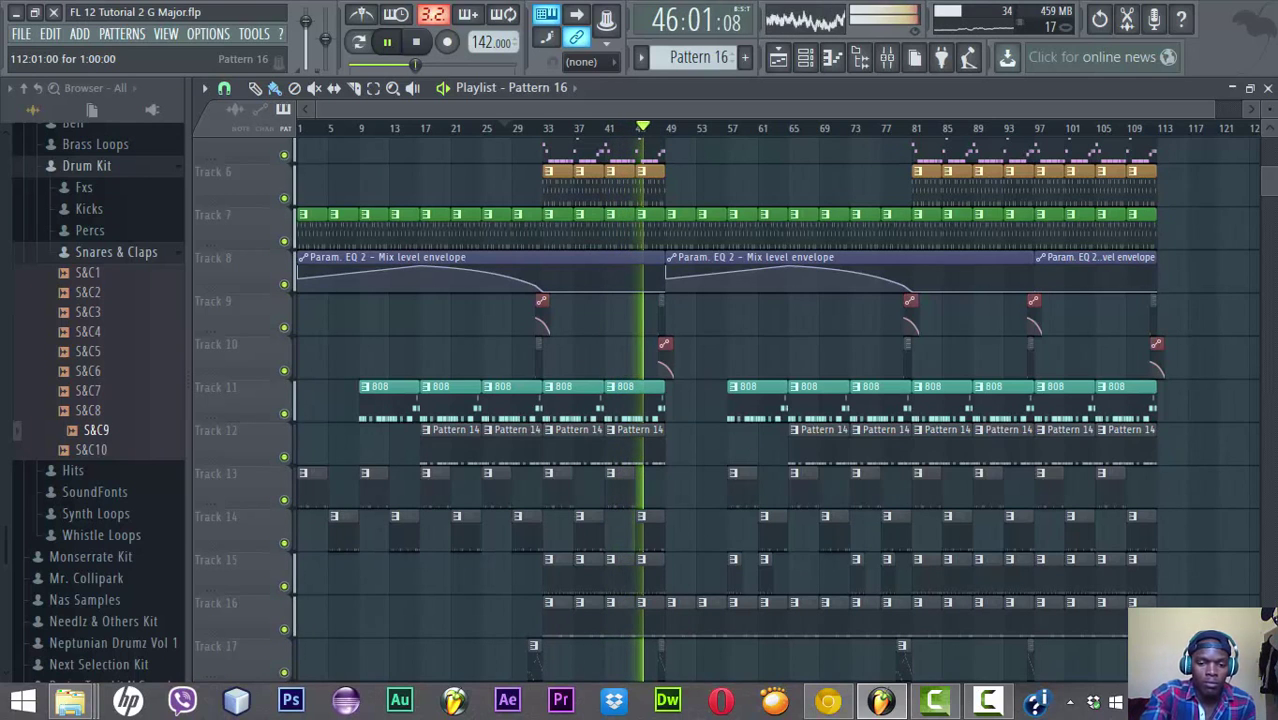
key(XF86AudioRaiseVolume)
key(ctrl+s)
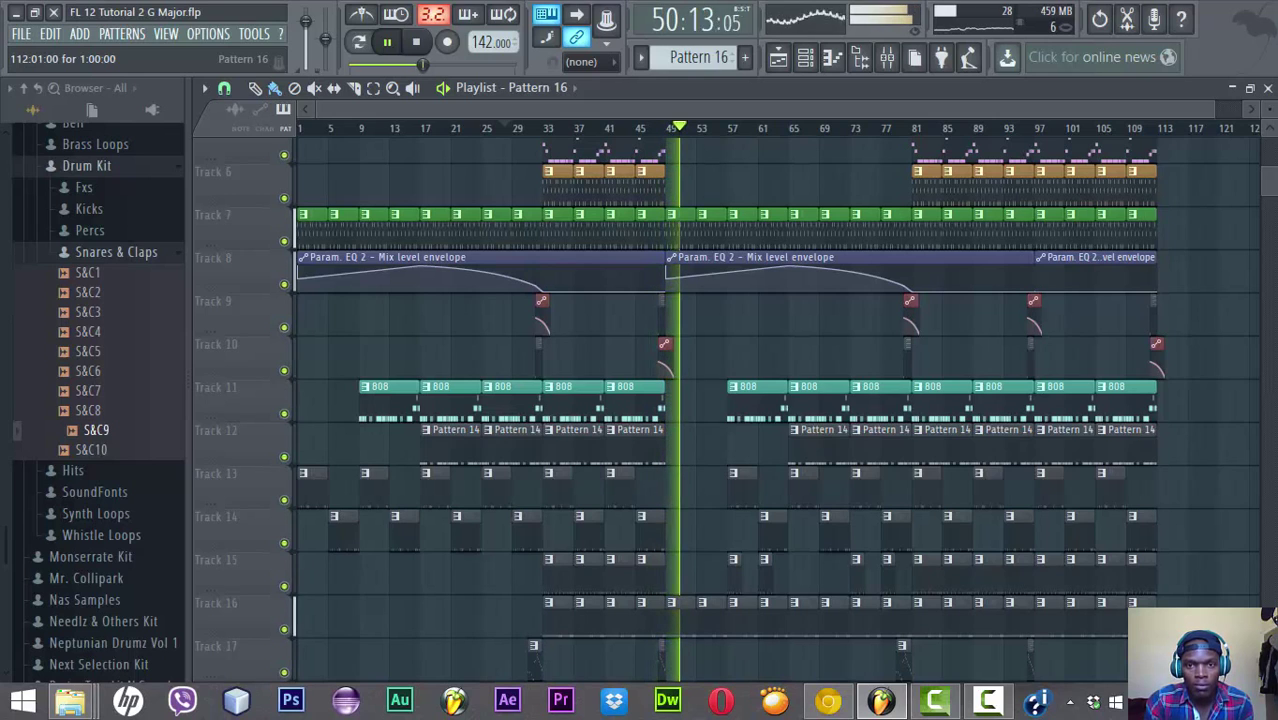
scroll(727, 400, up, 5)
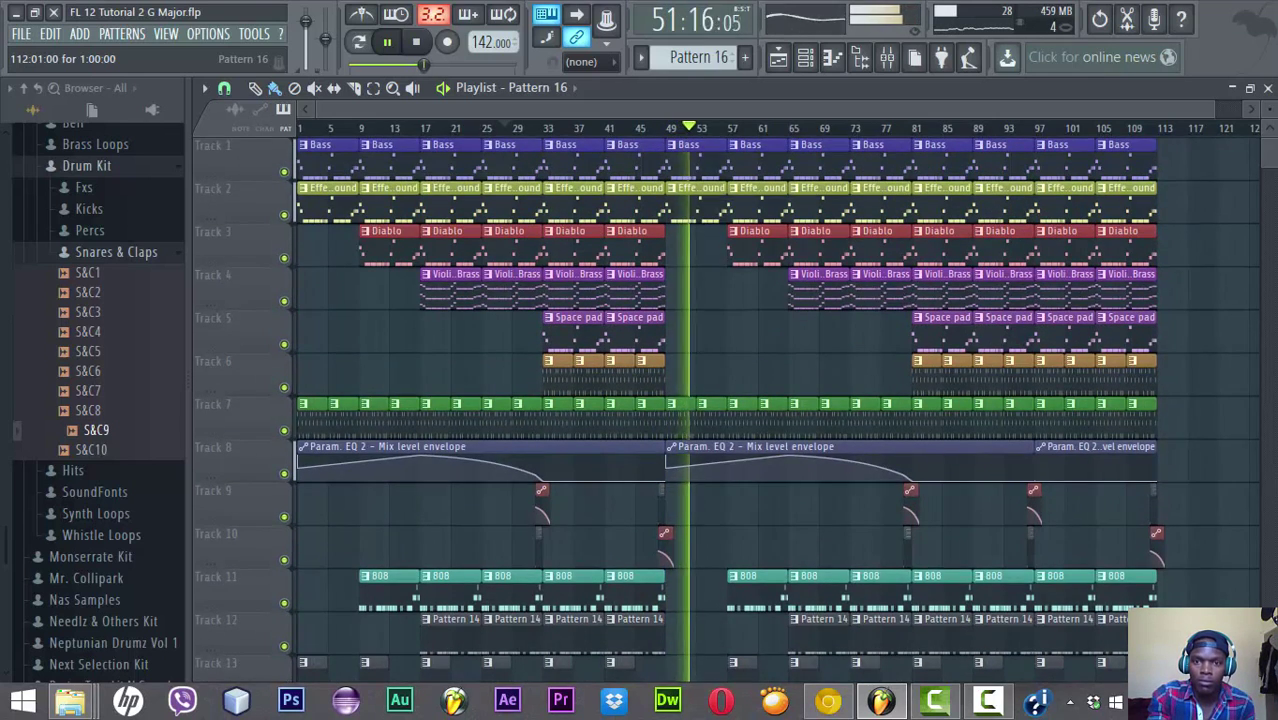
Review the playing arrangement's tracks, stop playback and save the project
scroll(727, 400, down, 10)
scroll(727, 400, up, 9)
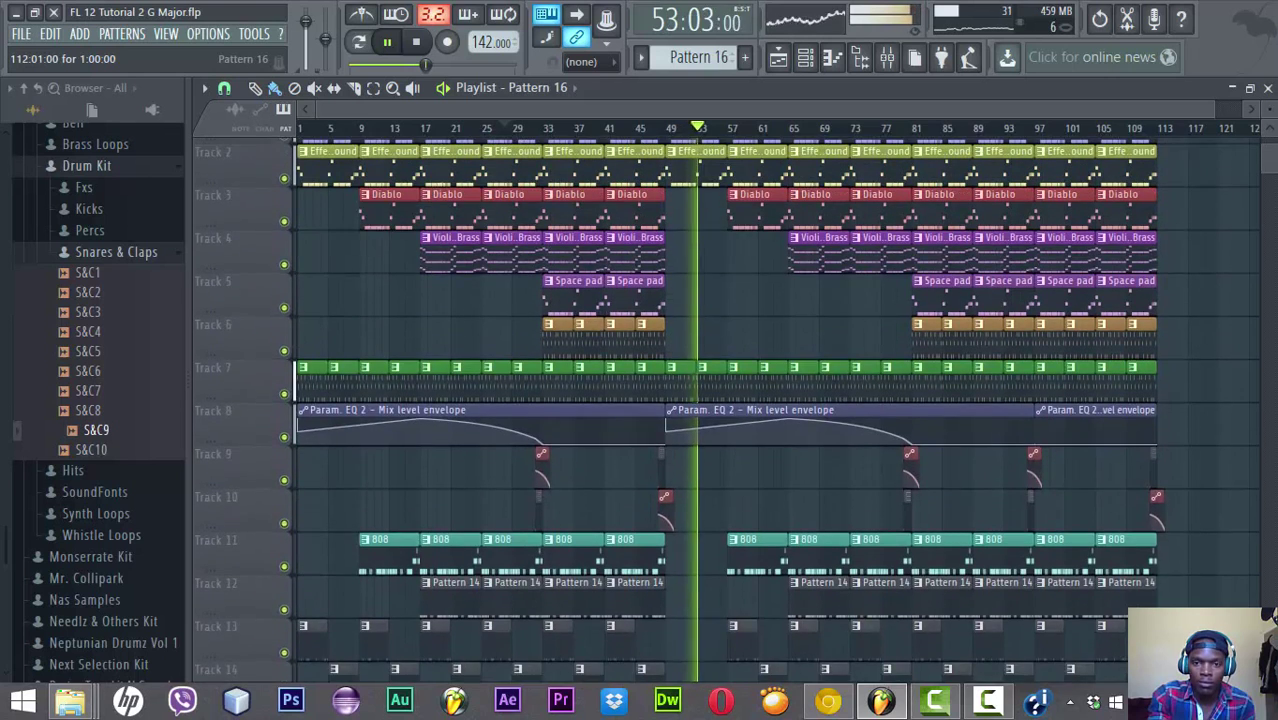
key(space)
scroll(1255, 280, up, 1)
key(ctrl+s)
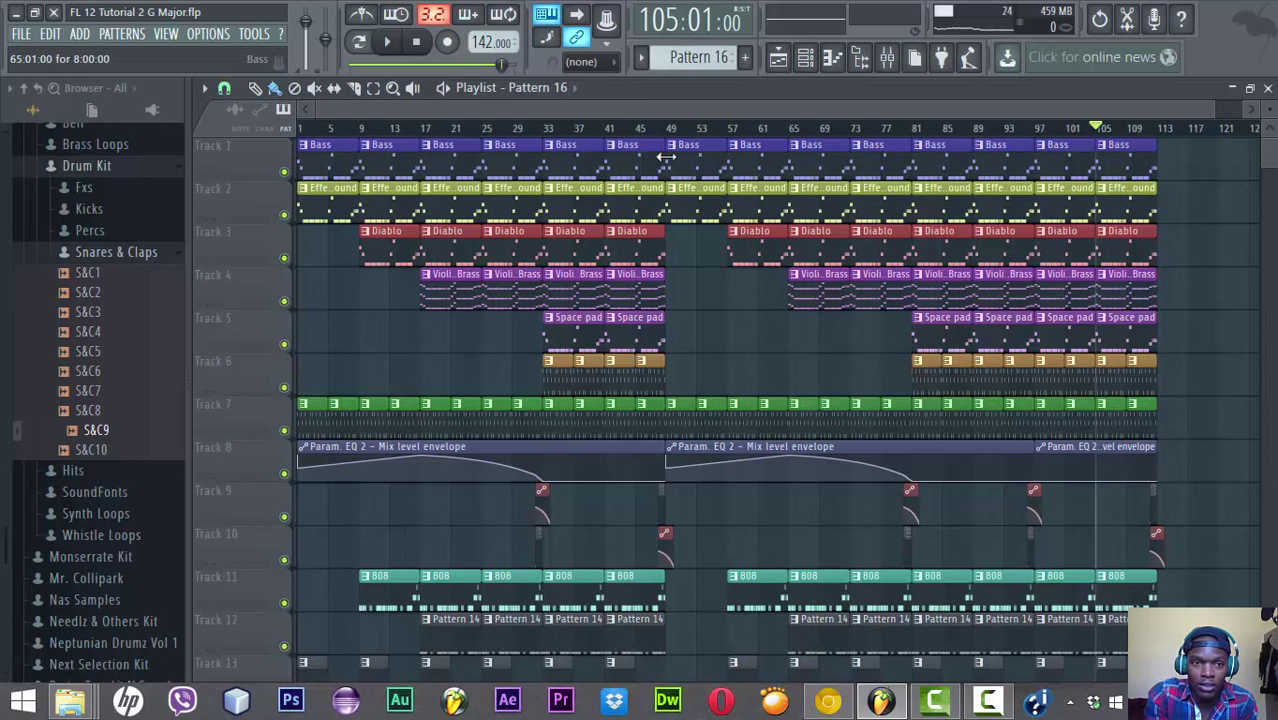
Move all playlist clips 12 bars later and add eight-bar Bass and Effect clips on Tracks 1 and 2 at bar 5
key(shift+Right)
key(shift+Right)
key(shift+Right)
key(shift+Right)
key(shift+Right)
key(shift+Right)
key(shift+Right)
key(shift+Right)
key(shift+Right)
key(shift+Right)
key(shift+Right)
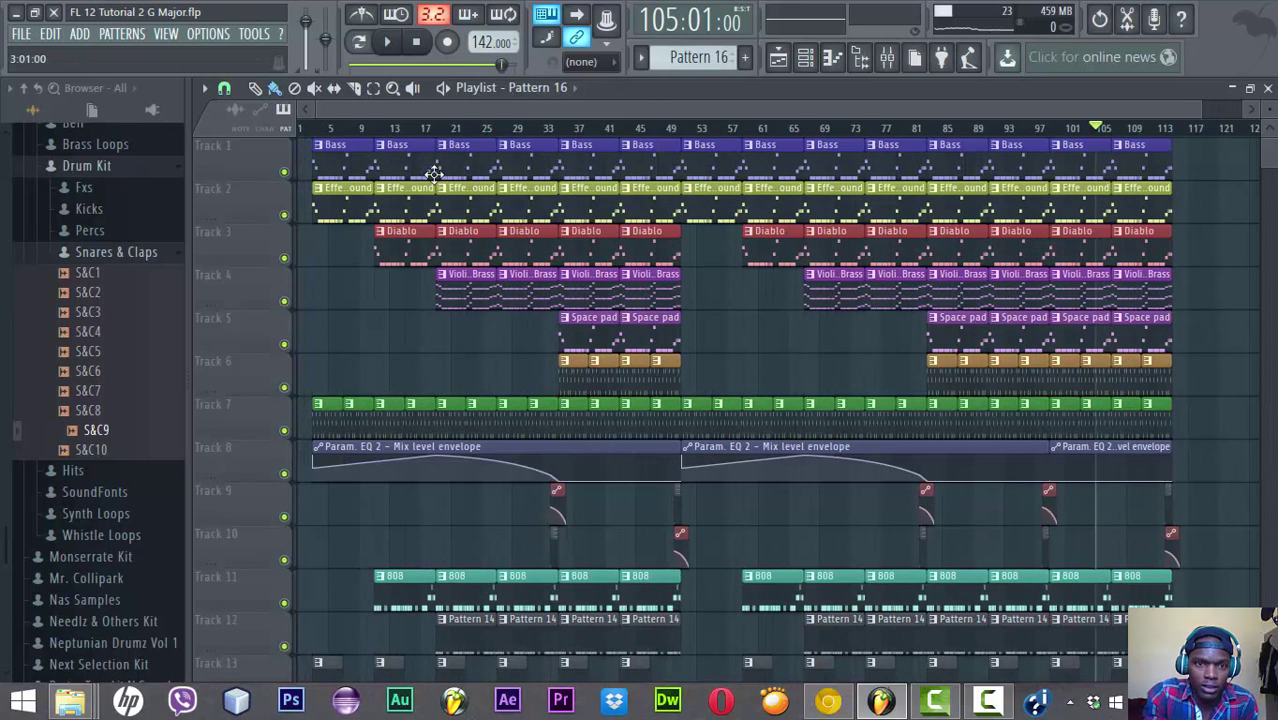
key(shift+Right)
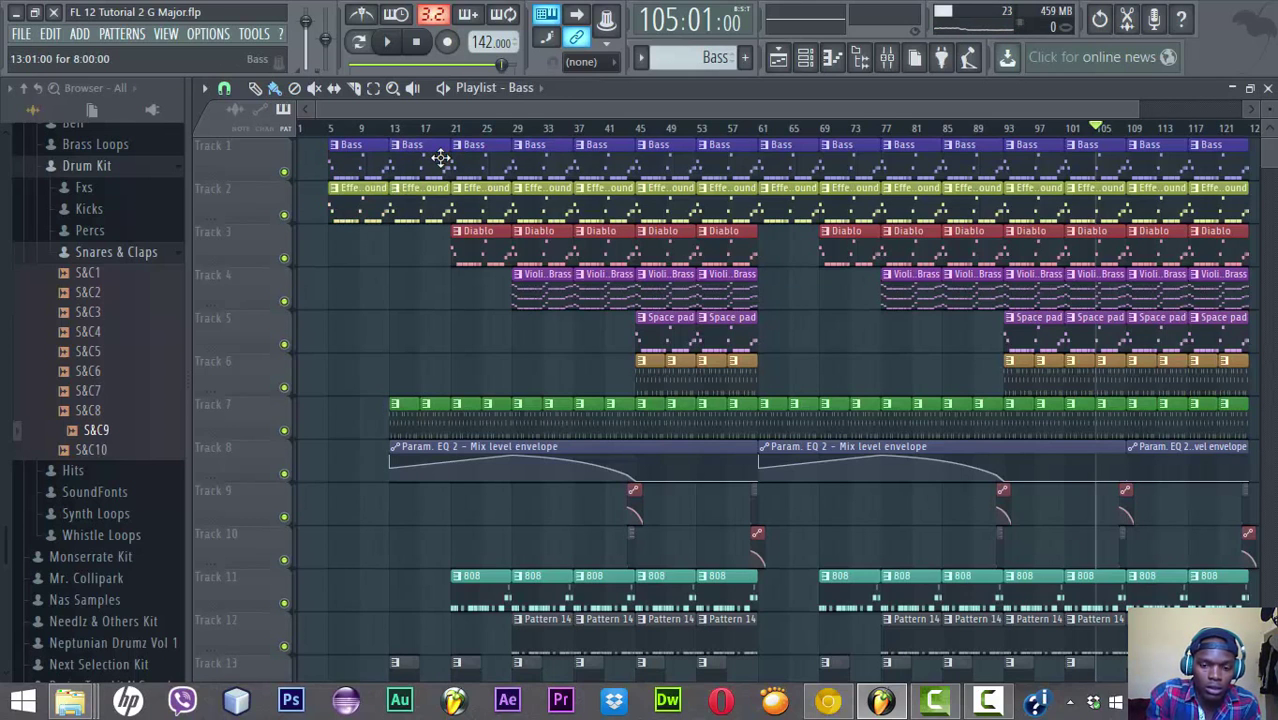
Move the whole arrangement 4 bars earlier so the intro begins at bar 1, and play it from the start
scroll(440, 157, right, 3)
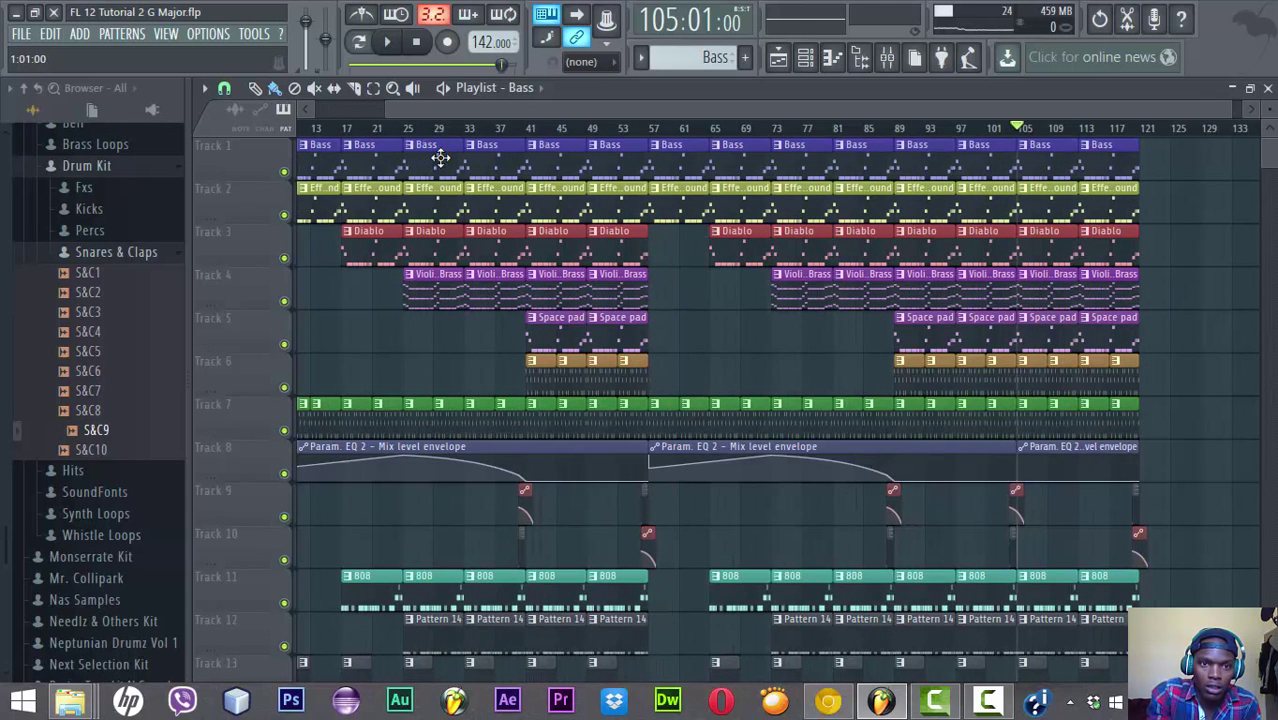
scroll(440, 157, left, 1)
drag(461, 110, 112, 120)
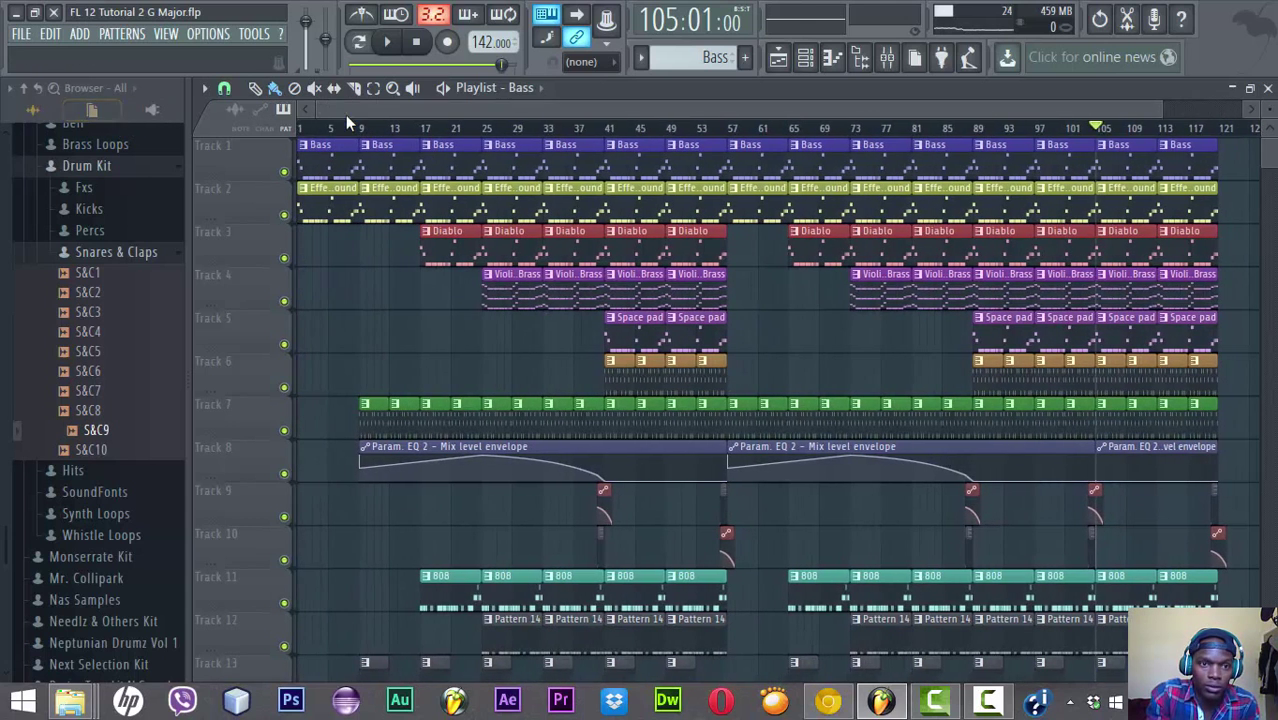
click(303, 130)
key(space)
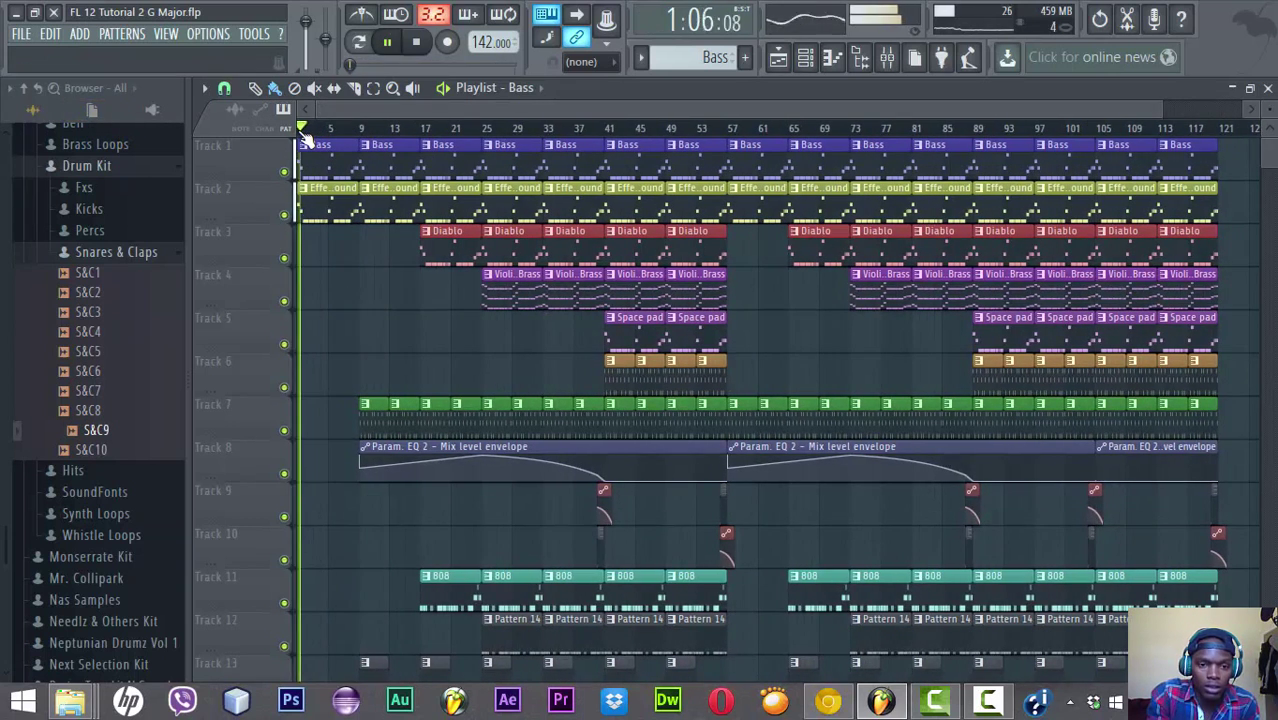
Try a one-bar Pattern 9 clip on Track 10 at bar 8, and stop playback
scroll(485, 394, down, 3)
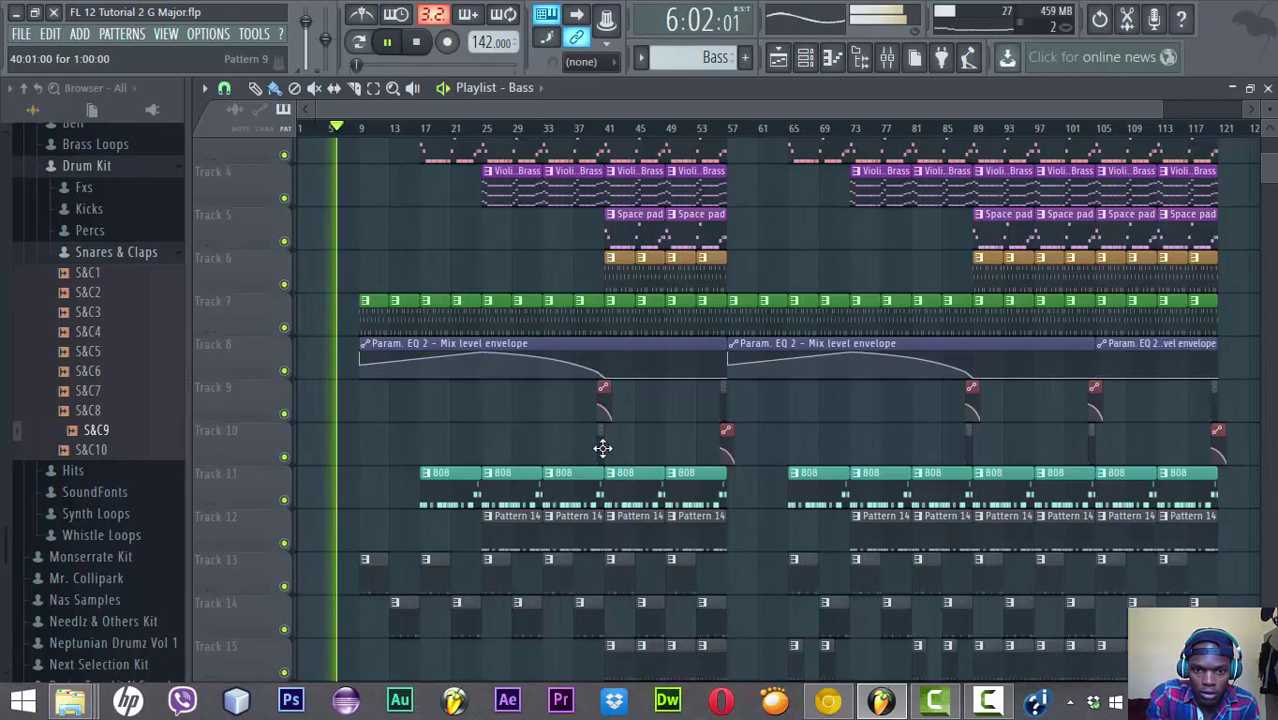
click(602, 451)
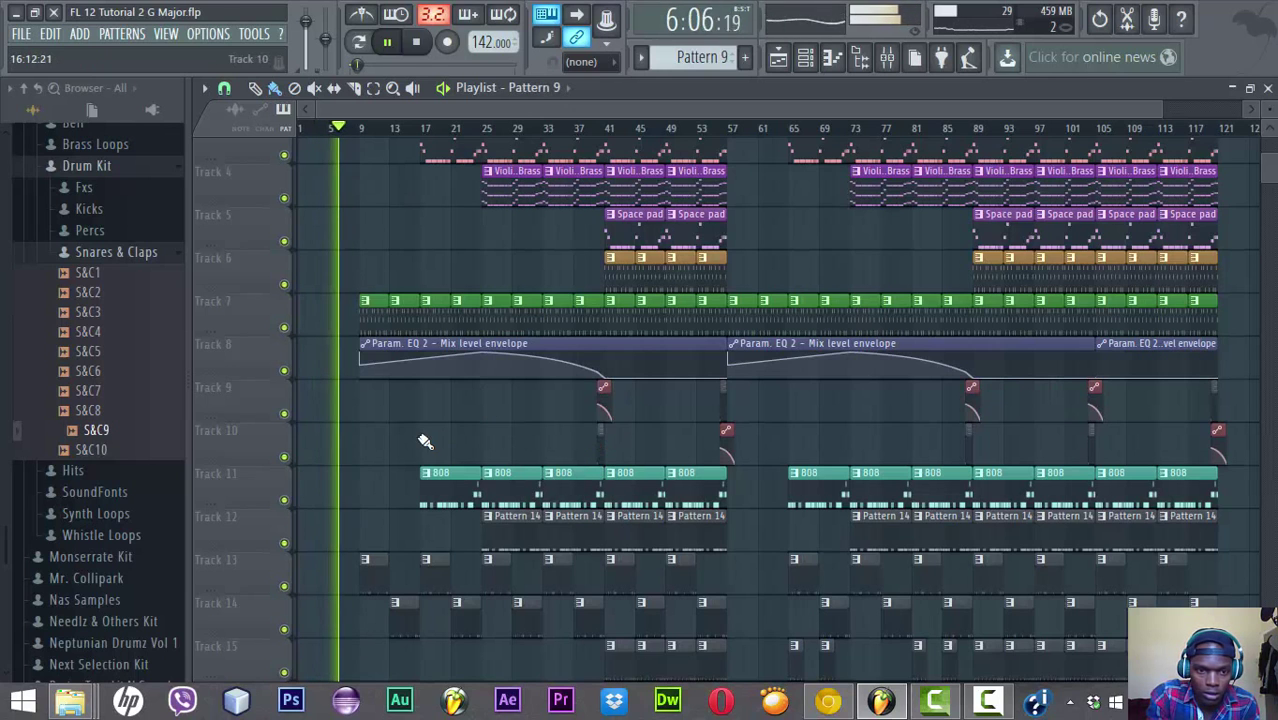
click(356, 449)
key(space)
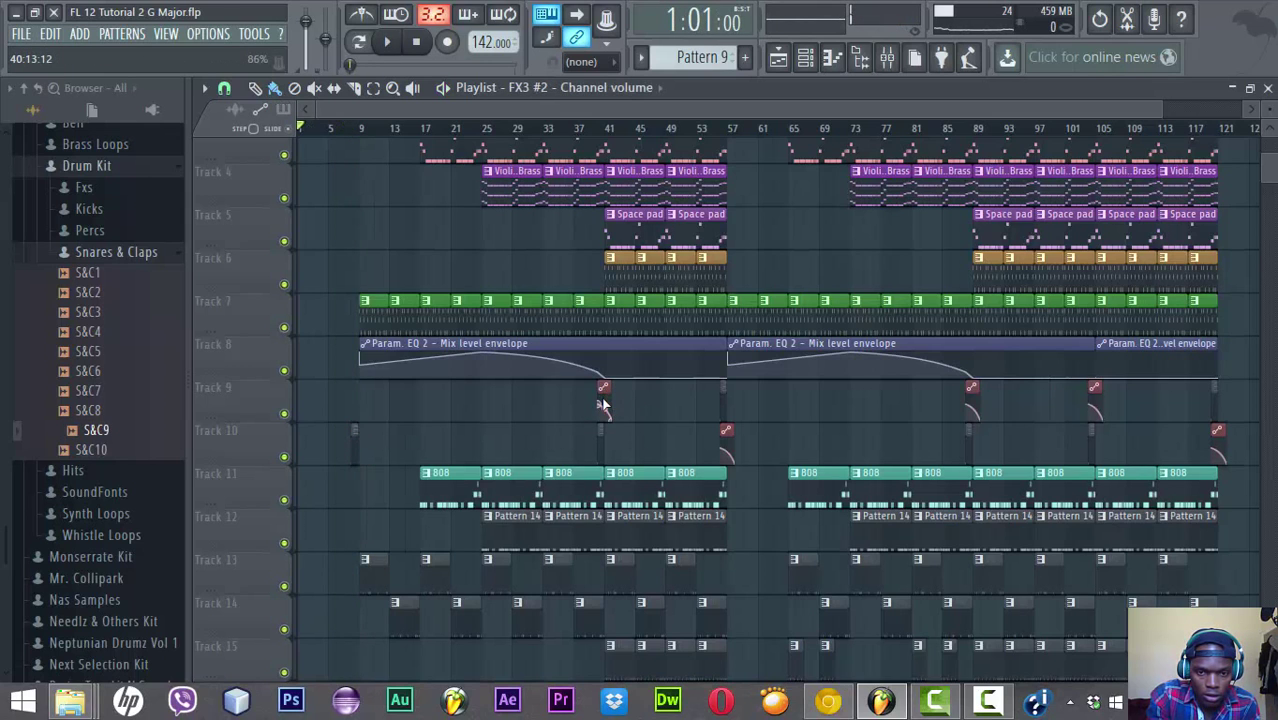
Try an FX3 #2 - Channel volume automation clip on Track 9 at bar 8, play the intro and save
right_click(606, 400)
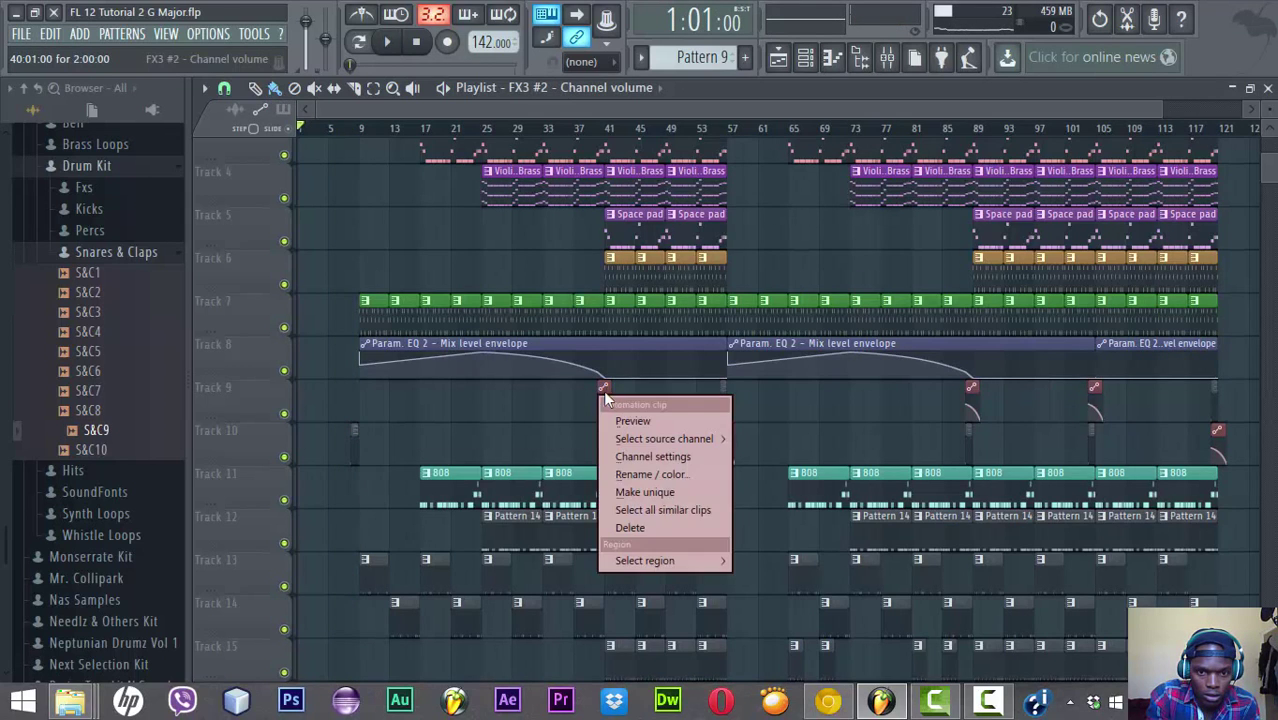
key(Escape)
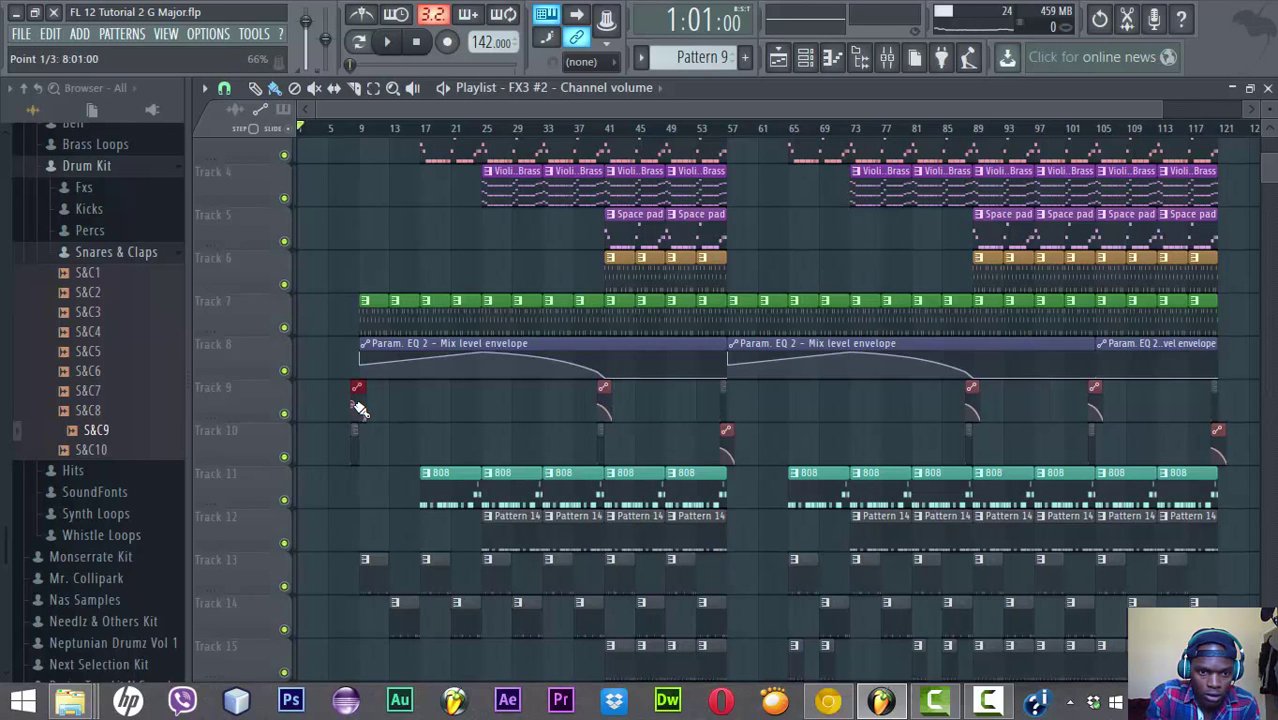
key(space)
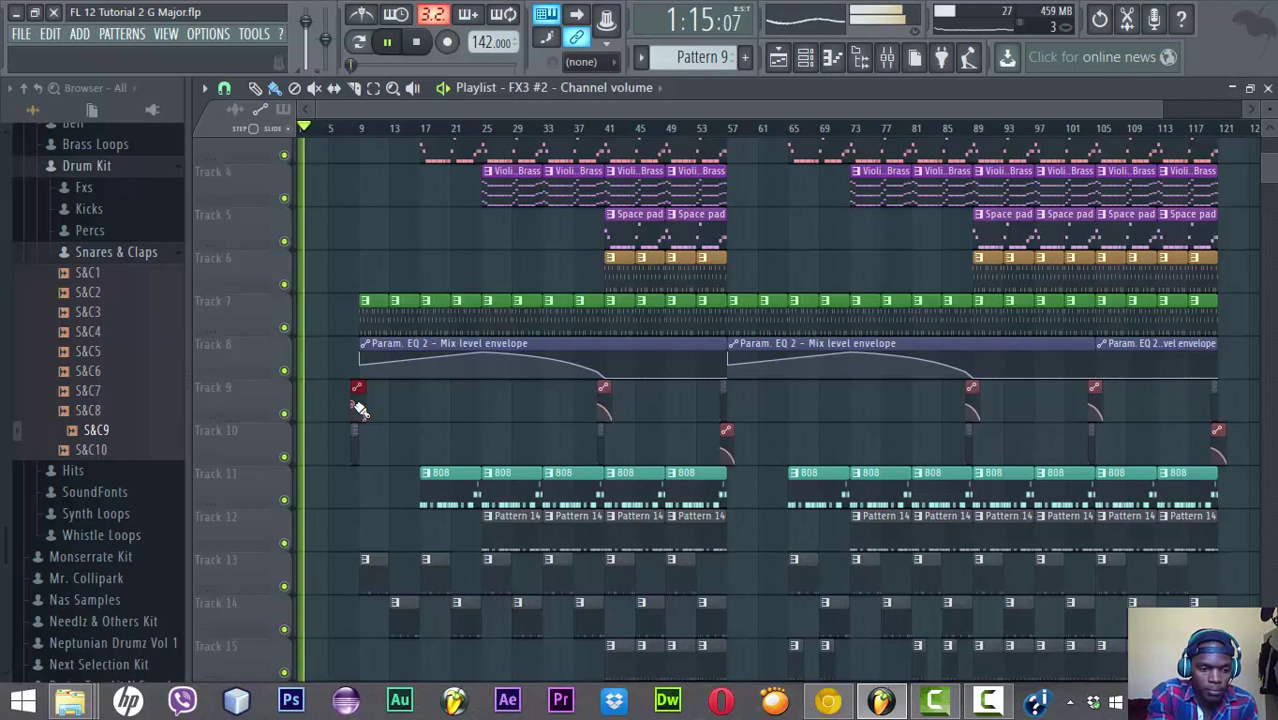
key(ctrl+s)
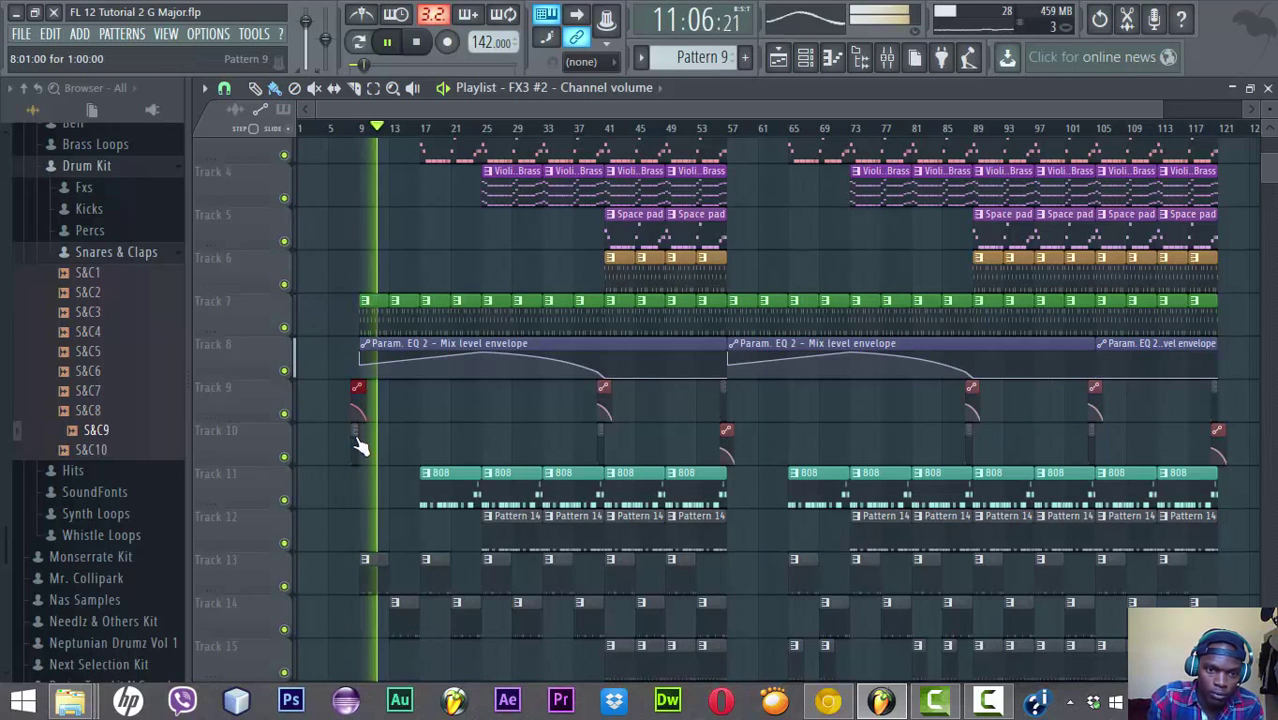
Delete the Pattern 9 clip and the channel volume automation clip at bar 8
right_click(356, 440)
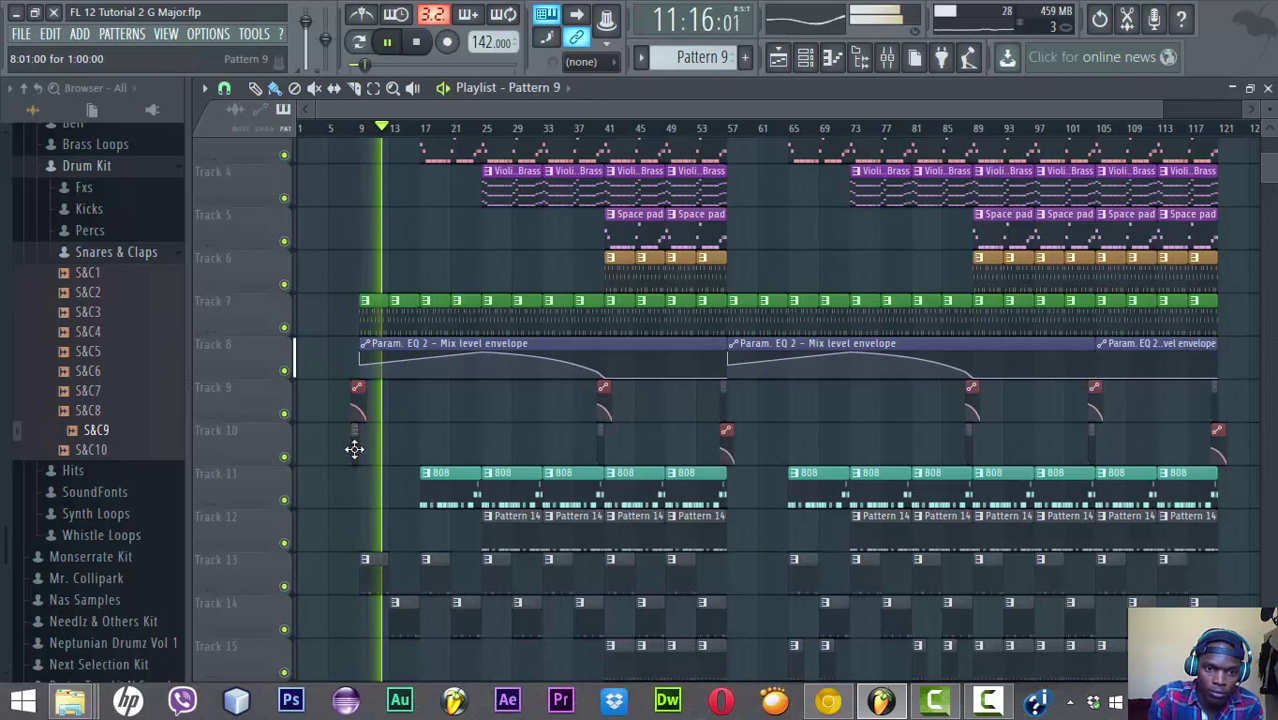
right_click(362, 396)
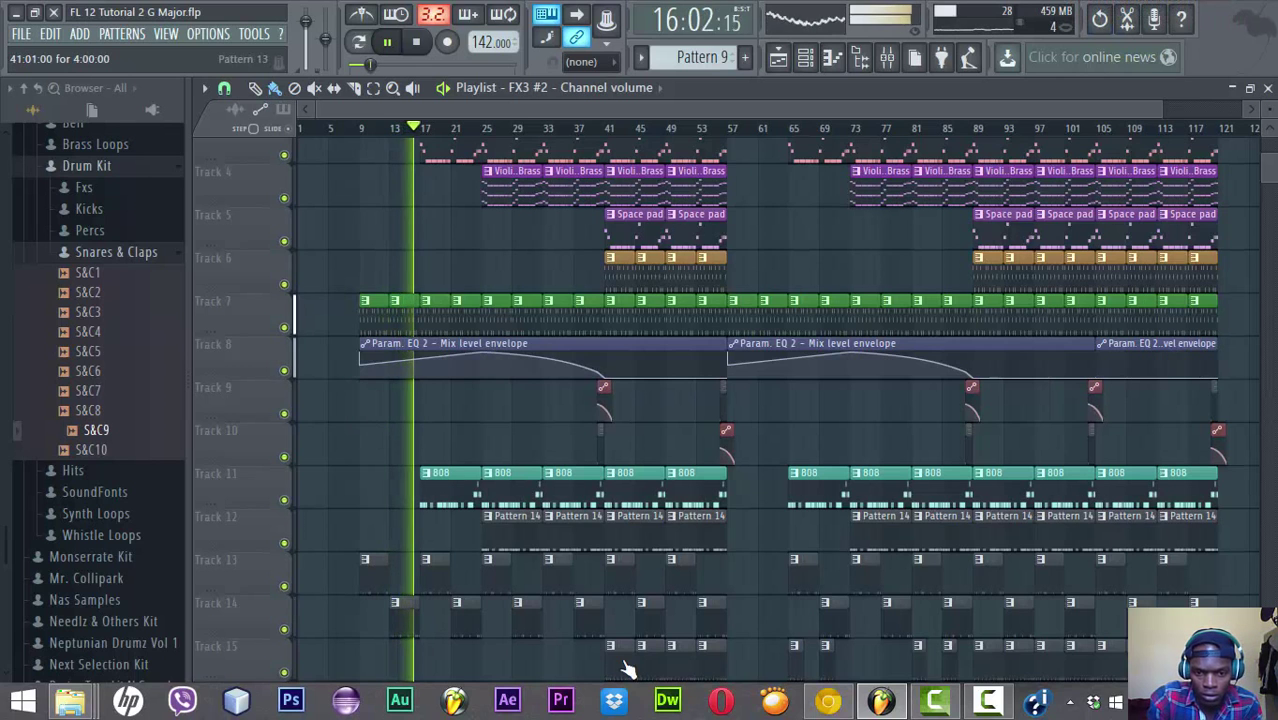
Place a one-bar Pattern 16 snare roll clip on Track 17 at bar 8, play from bar 6 and save
scroll(625, 668, down, 3)
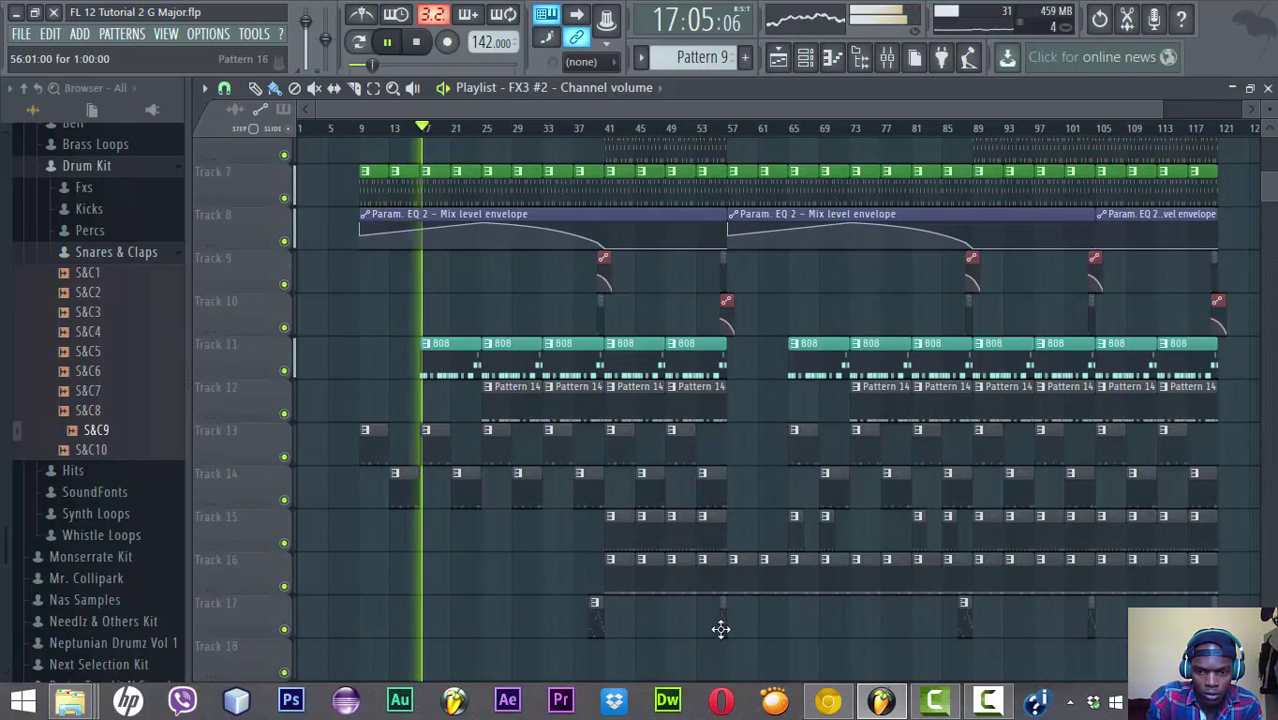
click(721, 626)
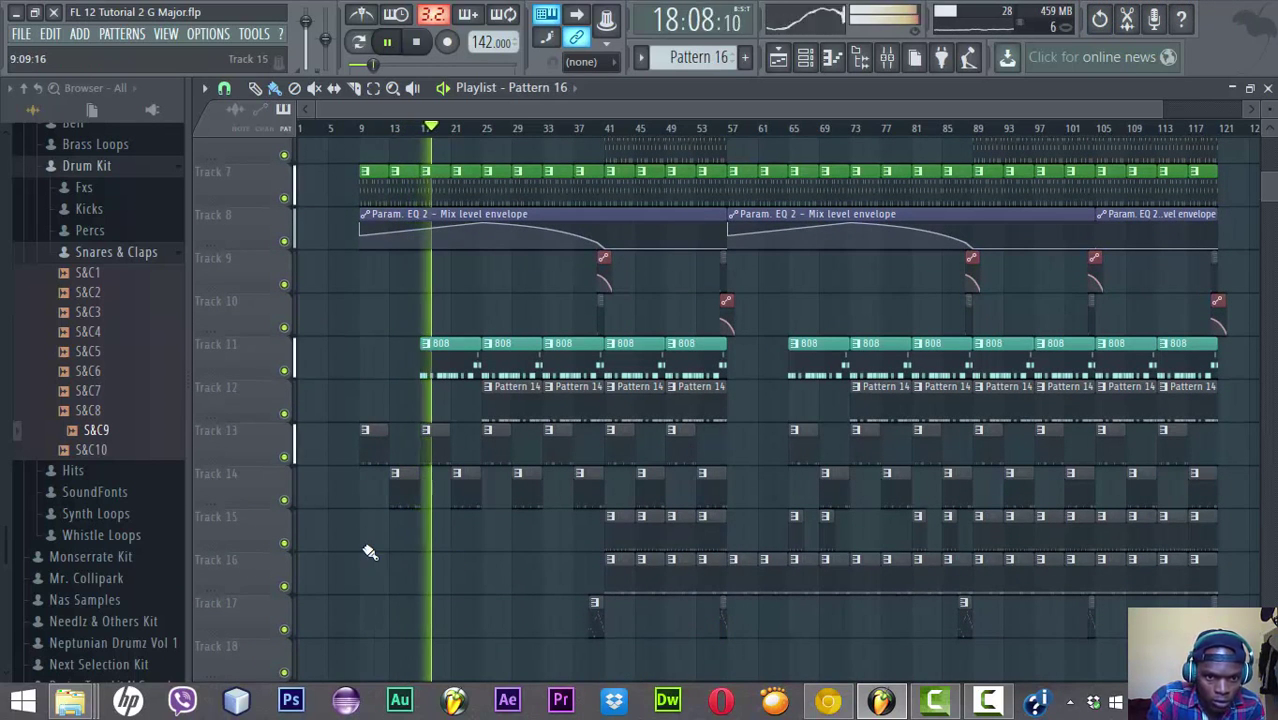
click(360, 604)
click(339, 129)
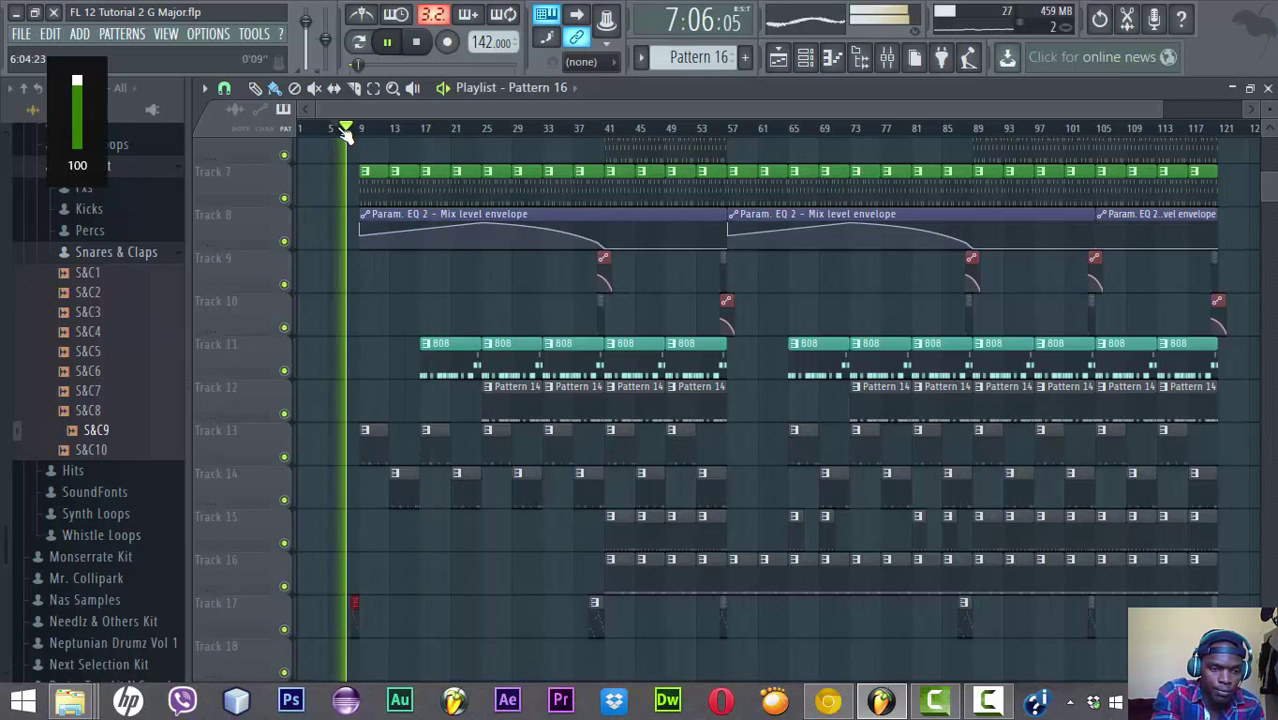
key(ctrl+s)
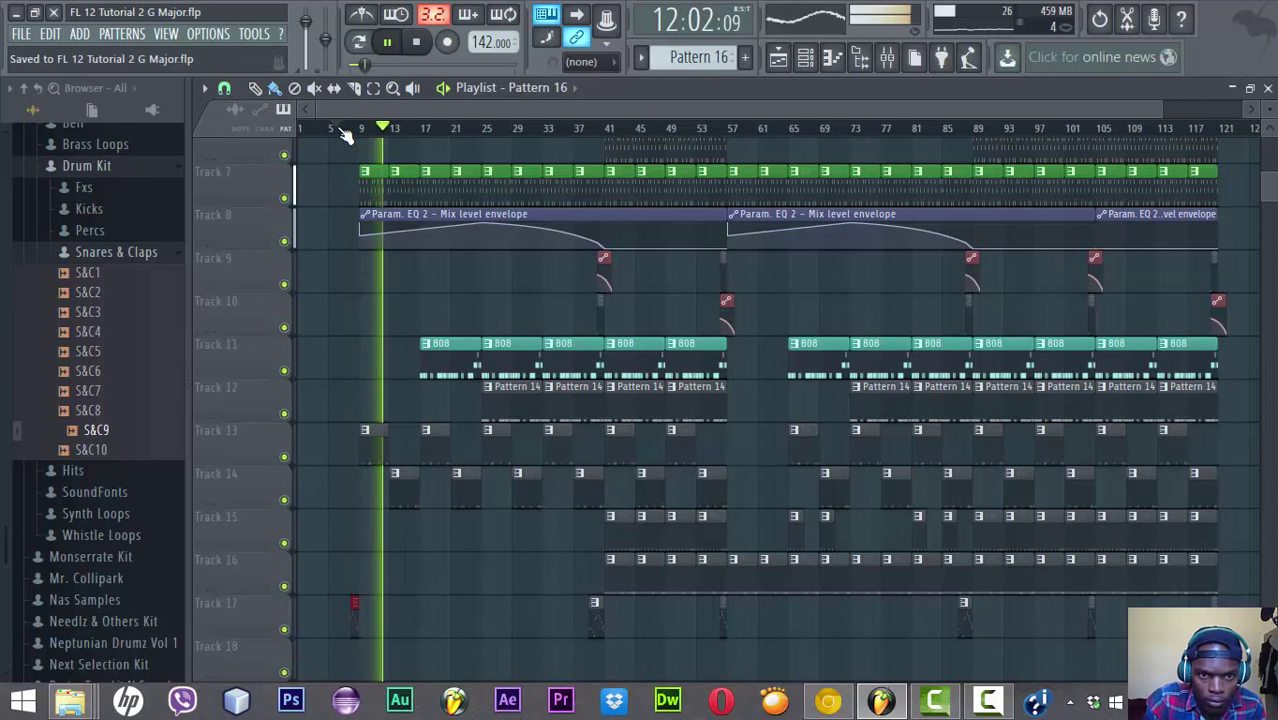
Extend the first Track 17 snare roll clip to two bars starting at bar 7, and replay the transition
scroll(343, 135, up, 2)
scroll(343, 135, up, 2)
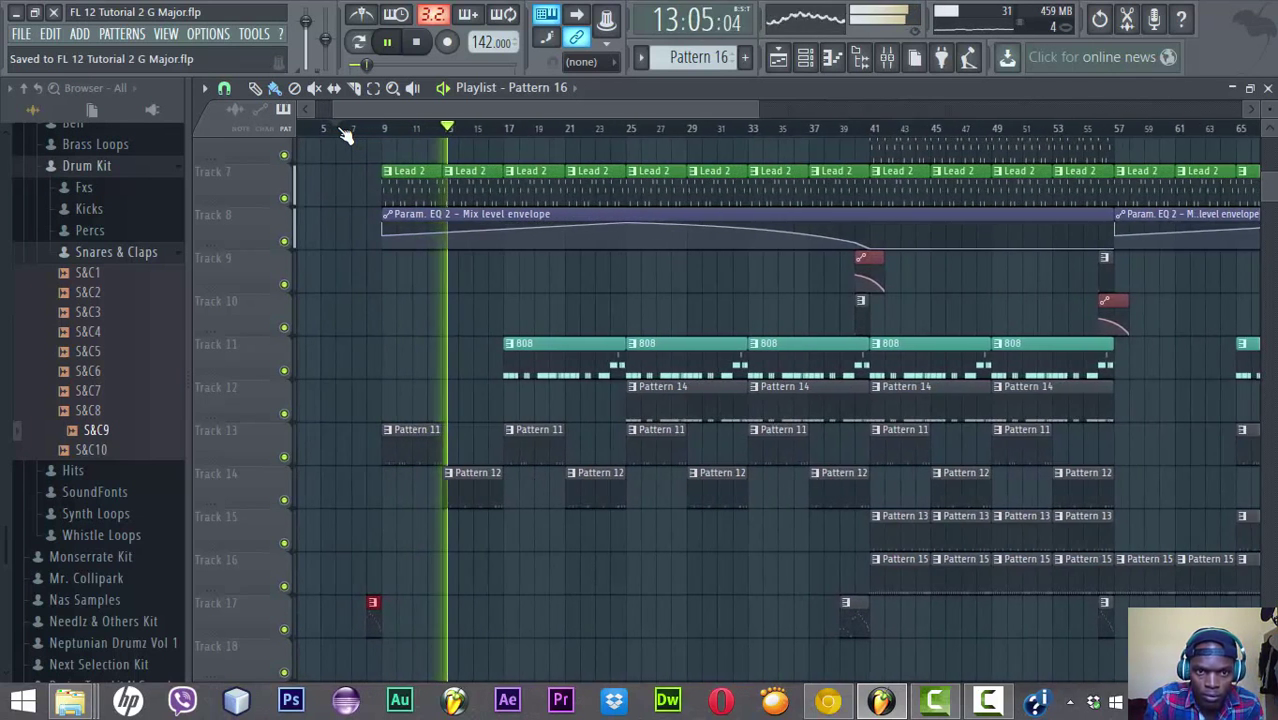
click(362, 134)
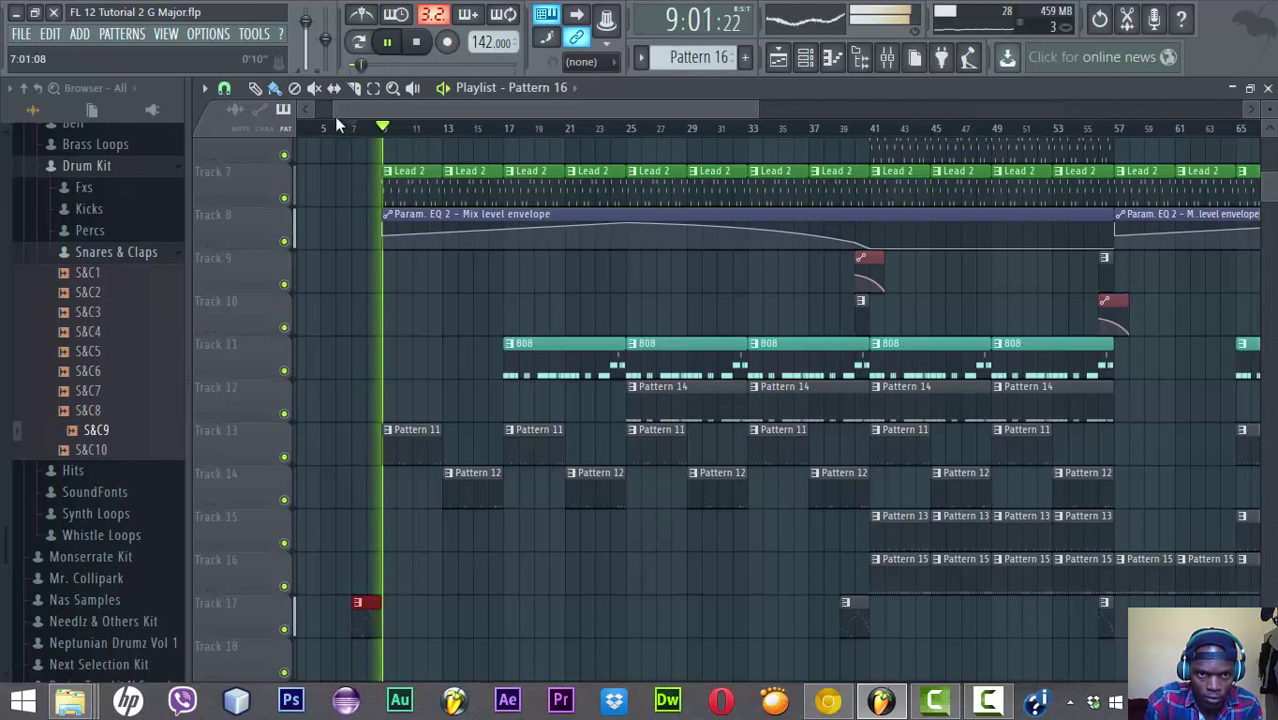
click(312, 128)
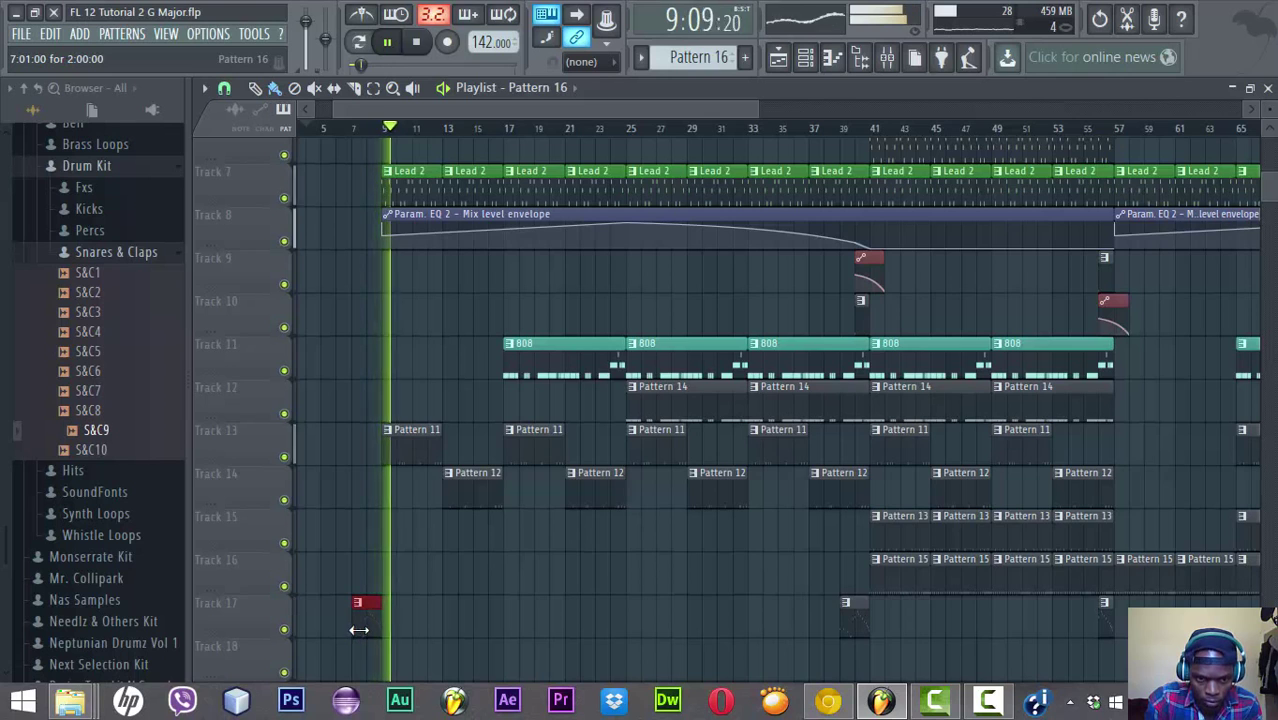
Remove the first of the two adjacent D5 notes from Pattern 16's S&C9 roll, return to the playlist and save
key(F7)
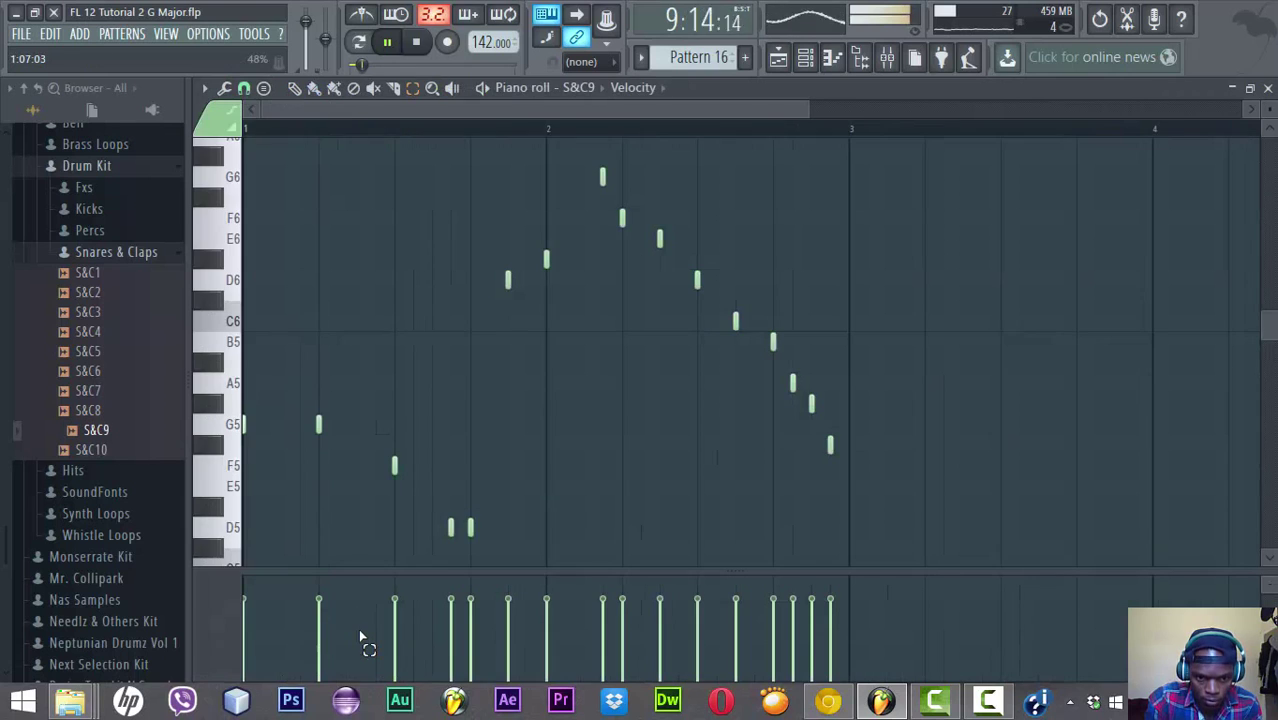
right_click(470, 530)
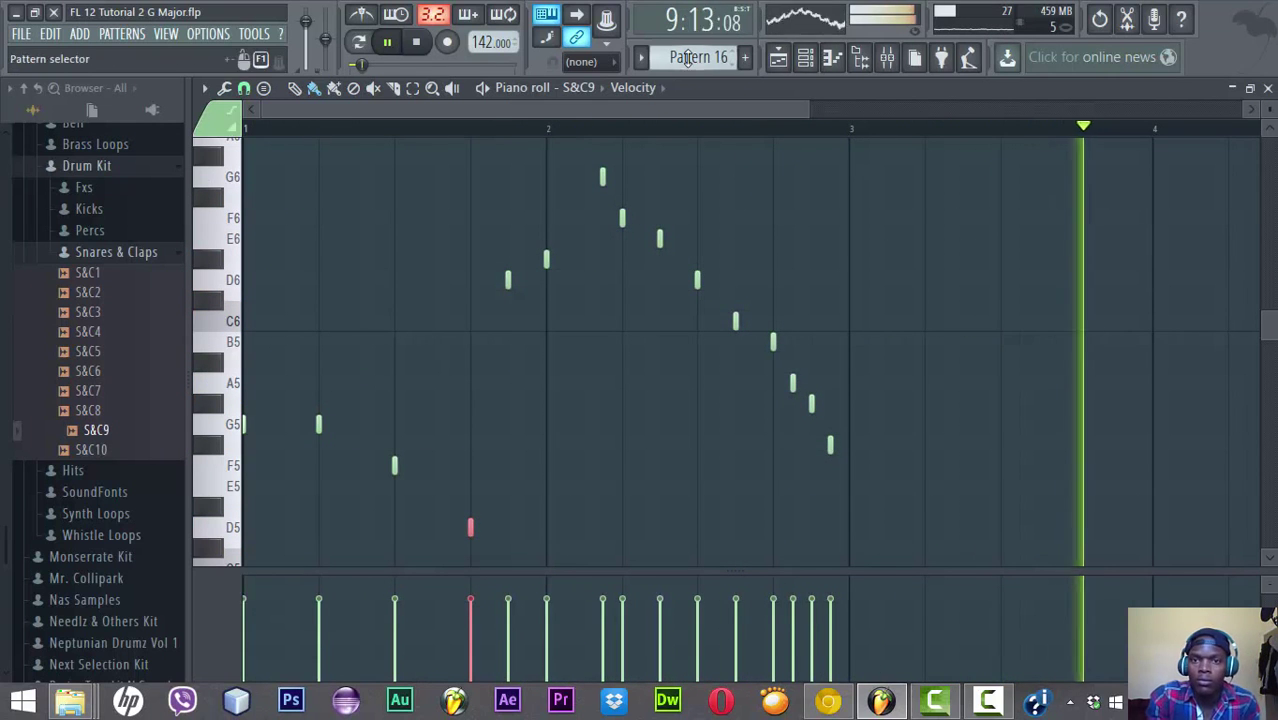
click(779, 58)
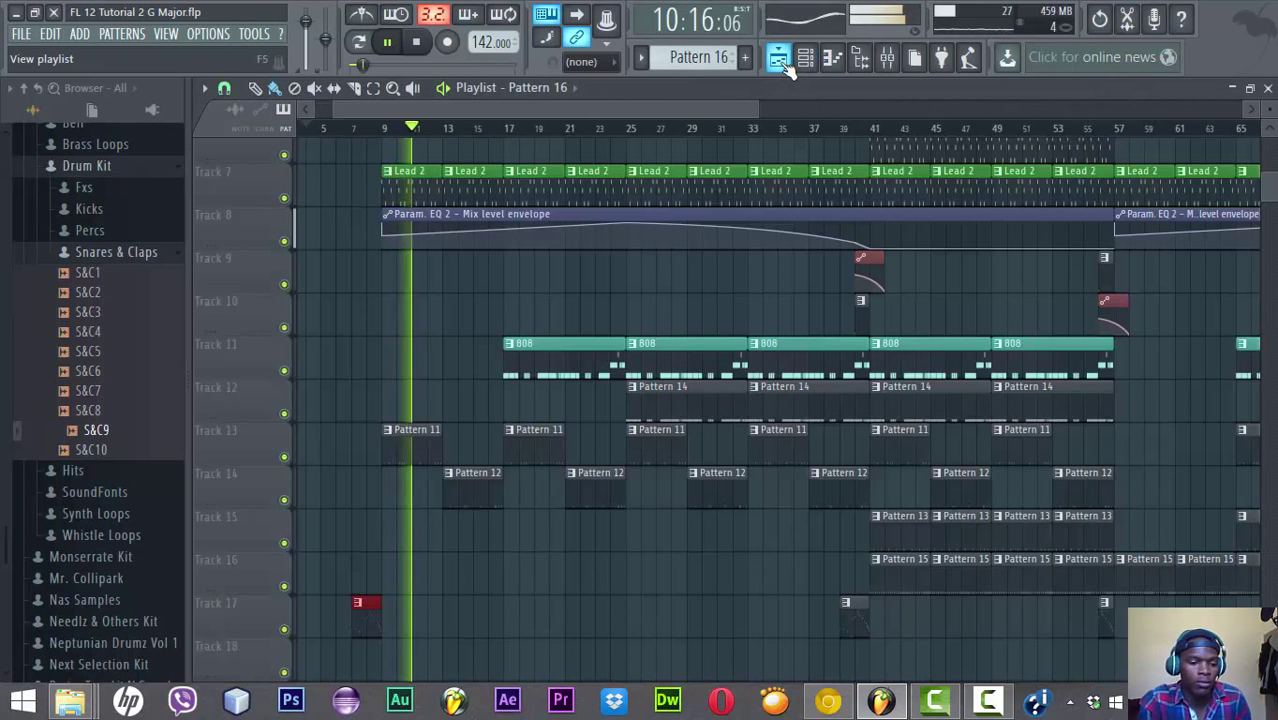
key(ctrl+s)
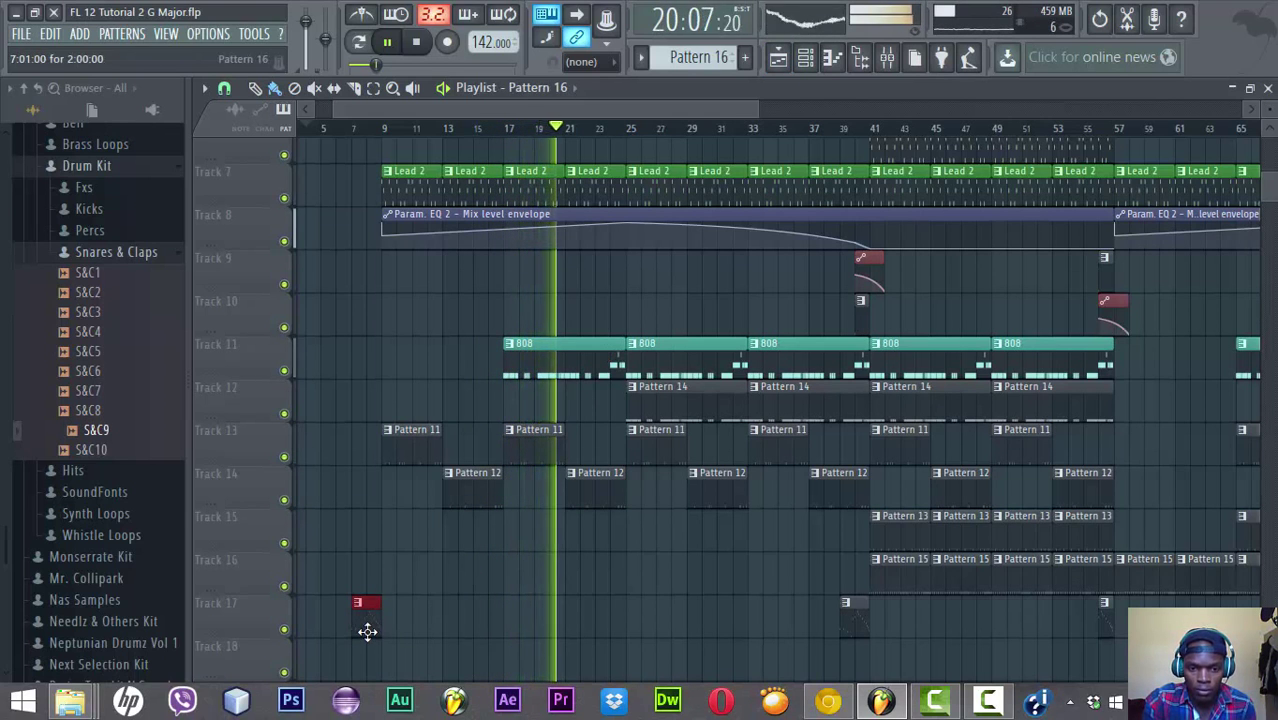
Add a one-bar Pattern 16 clip on Track 17 at bar 24 and save the project
click(606, 610)
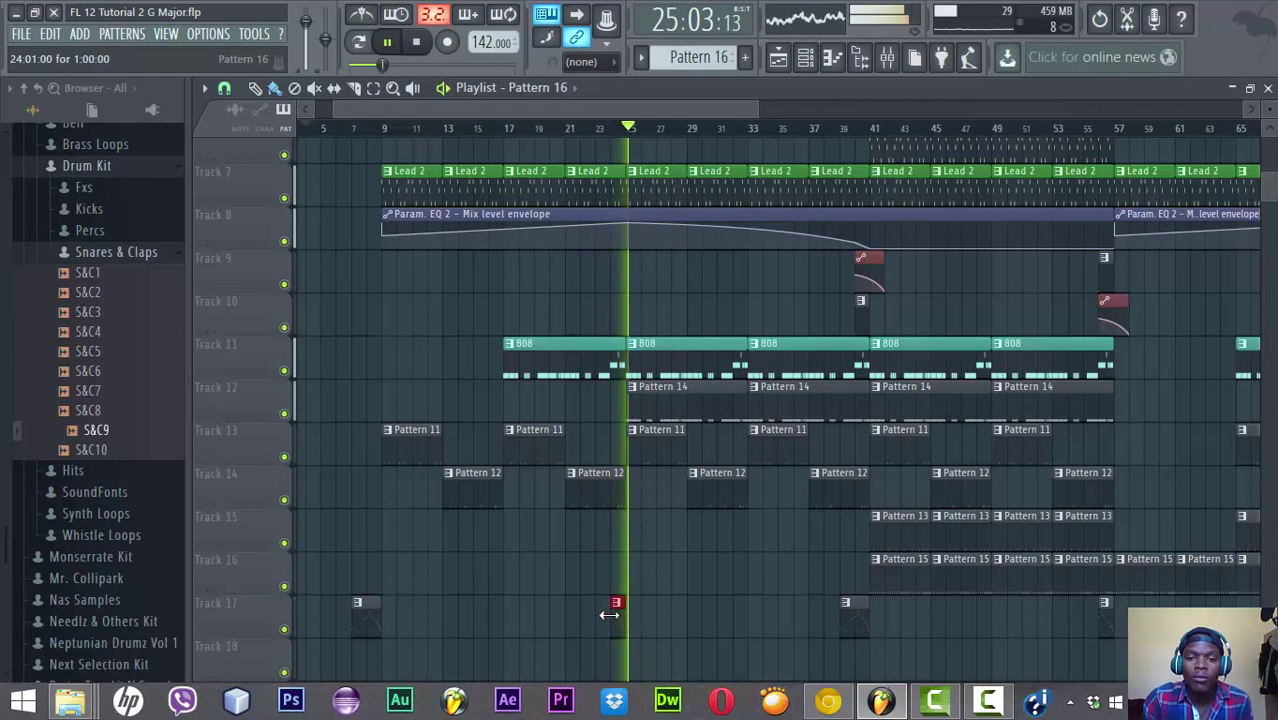
key(XF86AudioRaiseVolume)
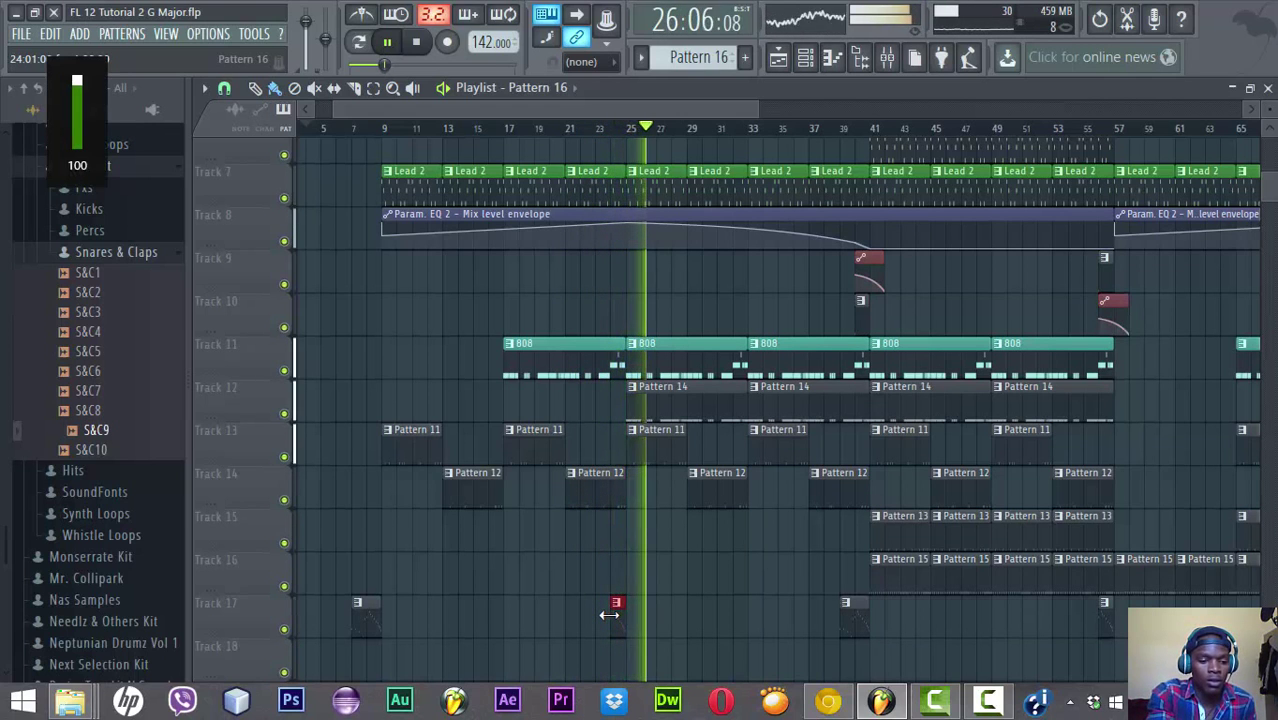
key(ctrl+s)
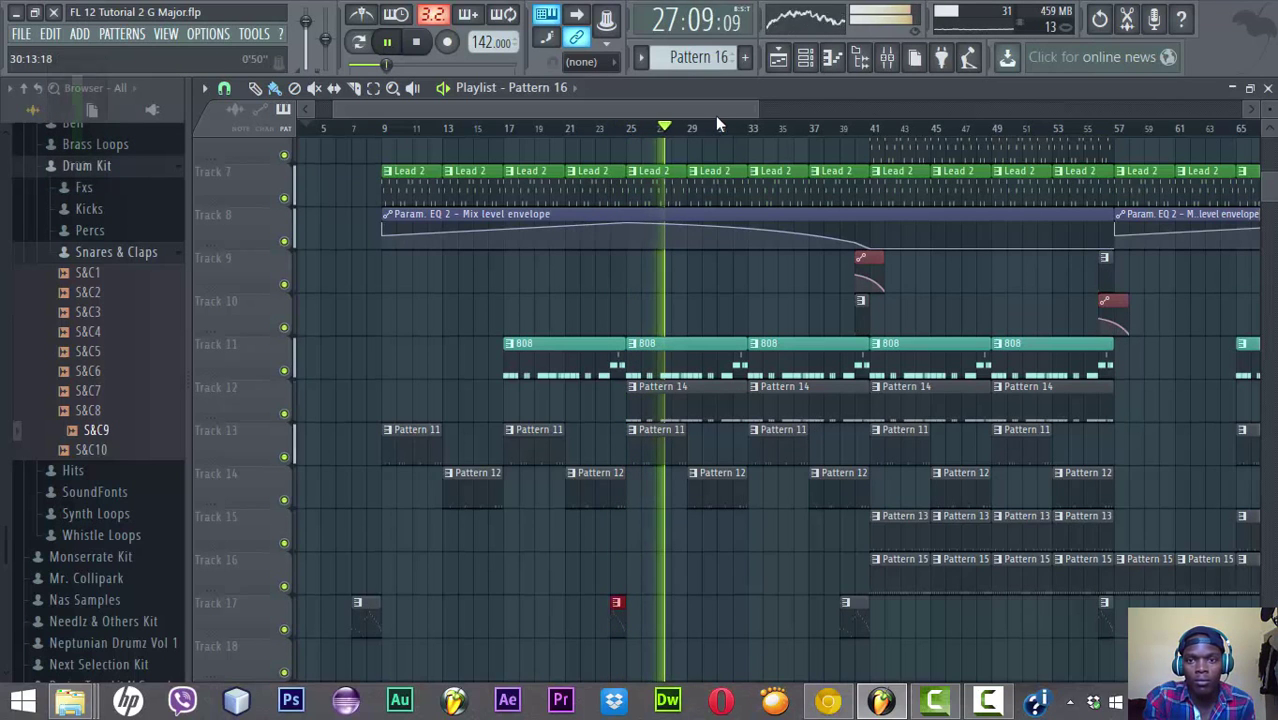
Add a one-bar Pattern 16 snare roll clip on Track 17 at bar 72, matching the clip at bar 56
drag(730, 111, 776, 111)
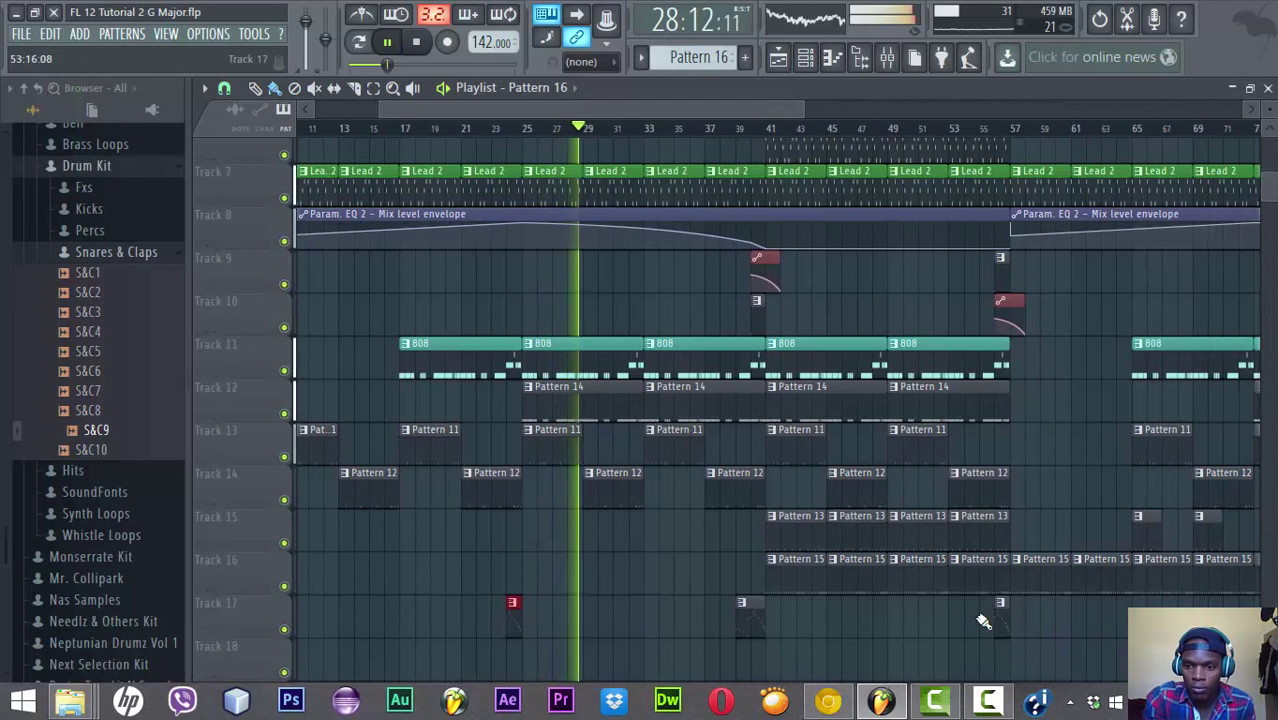
click(1000, 621)
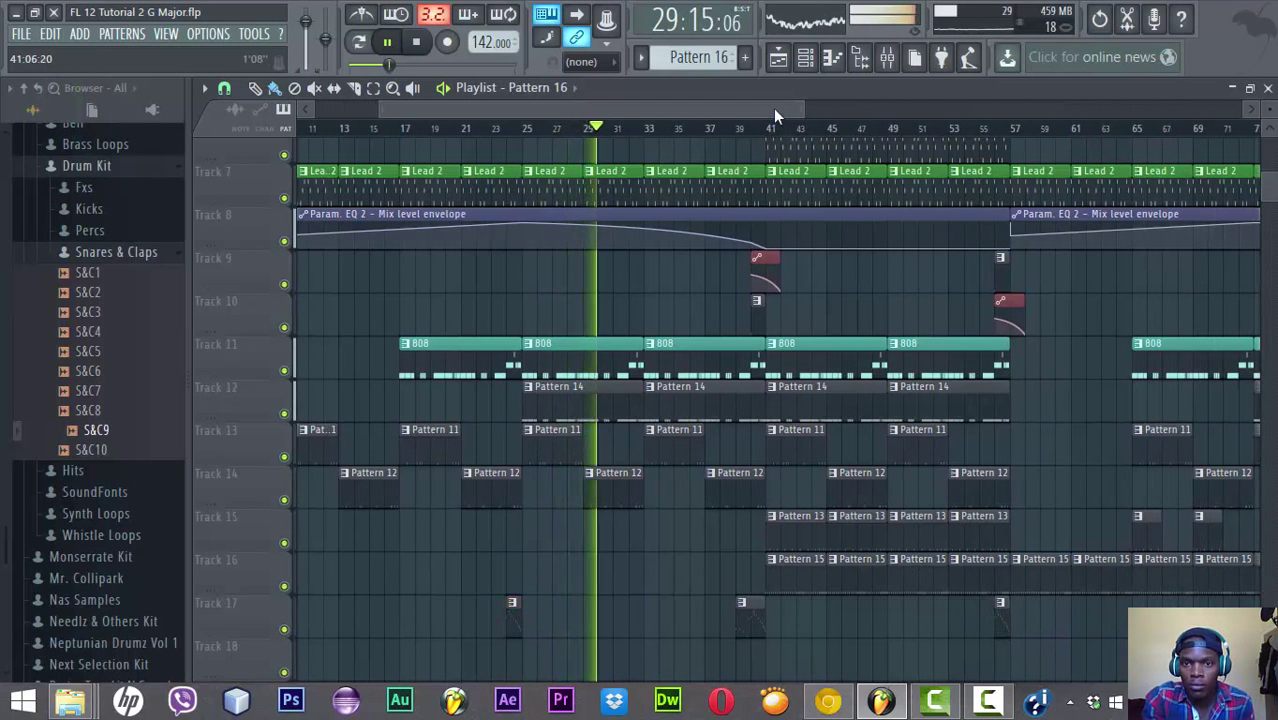
drag(773, 108, 871, 113)
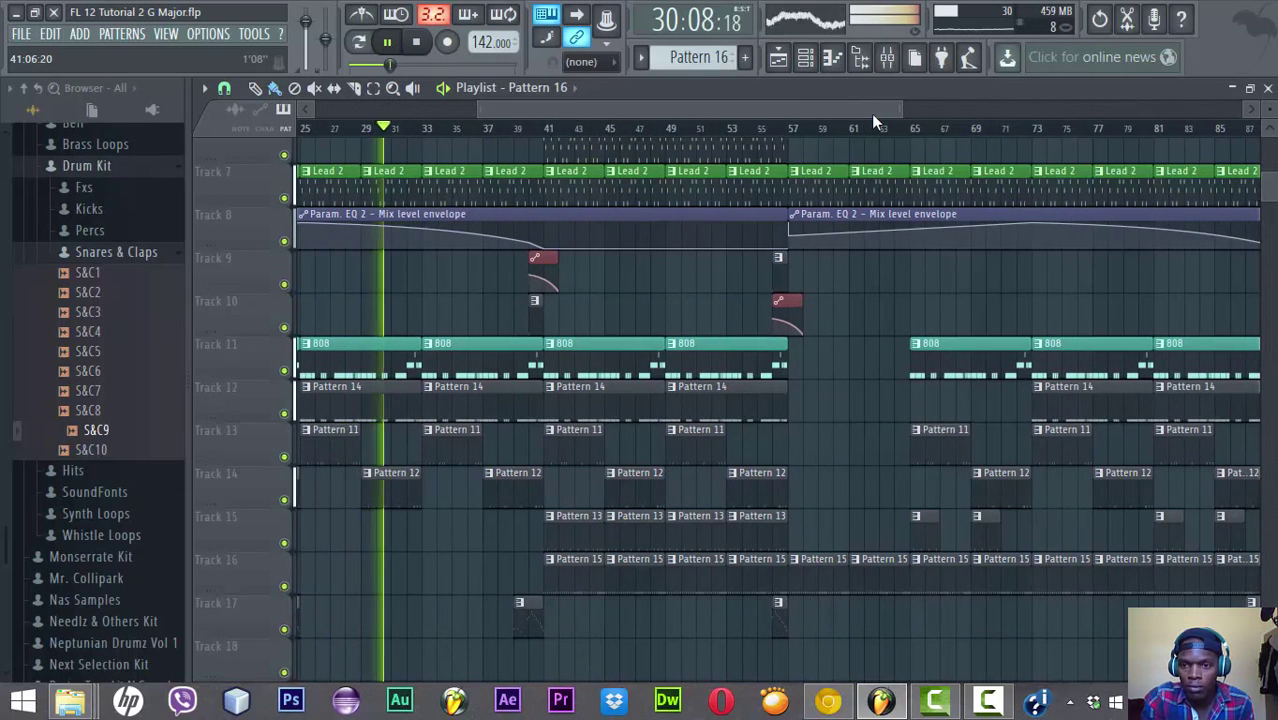
click(1027, 622)
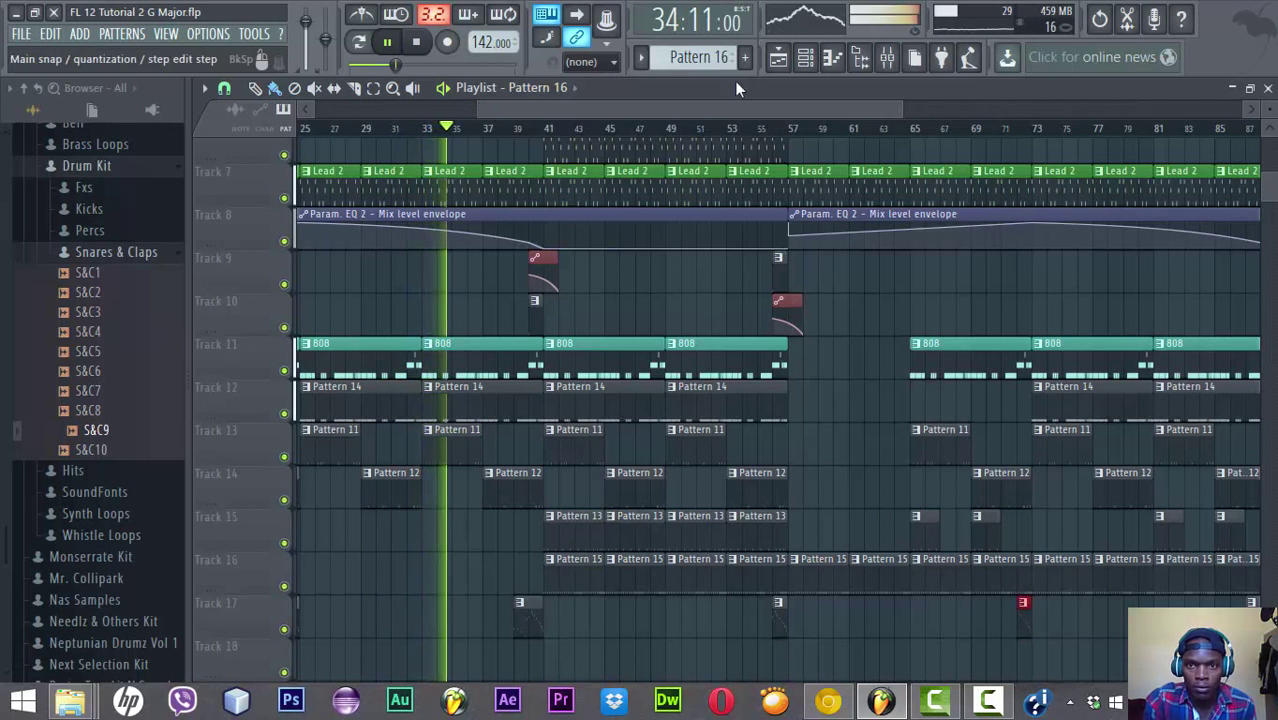
scroll(900, 128, down, 2)
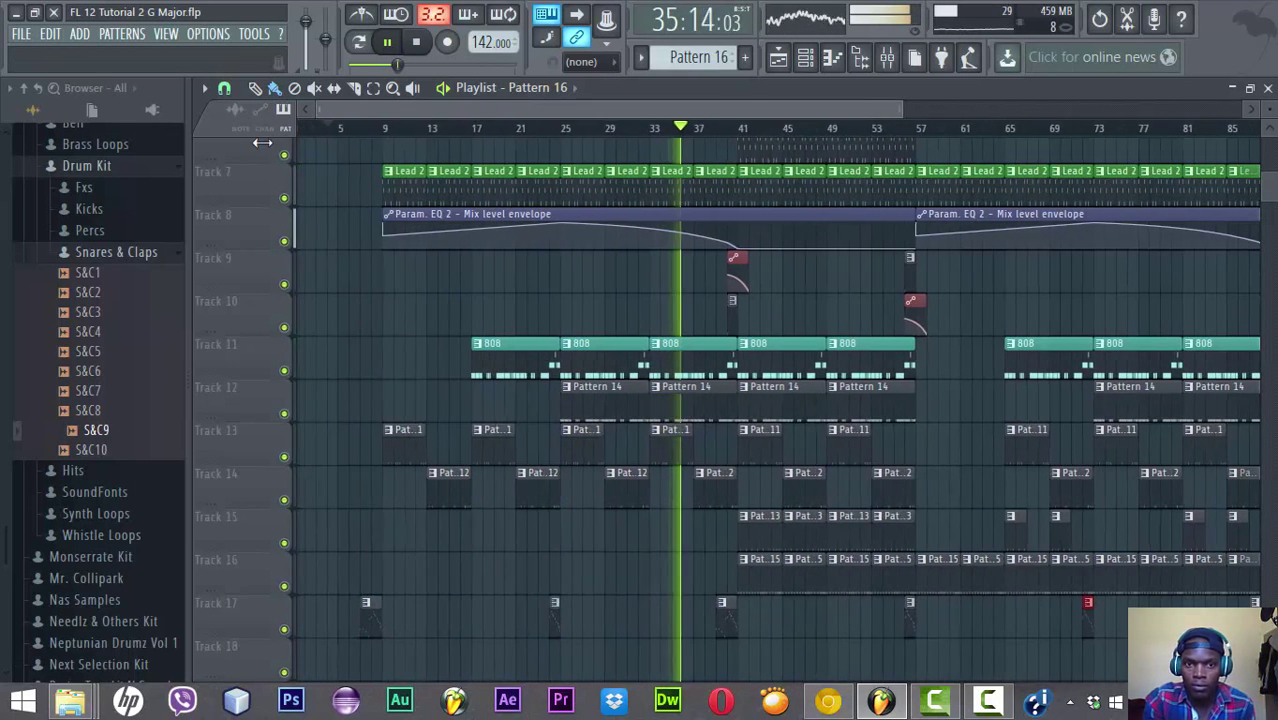
Lower the Violin channel's volume slightly in the channel rack, return to the playlist and save the project
scroll(900, 128, down, 3)
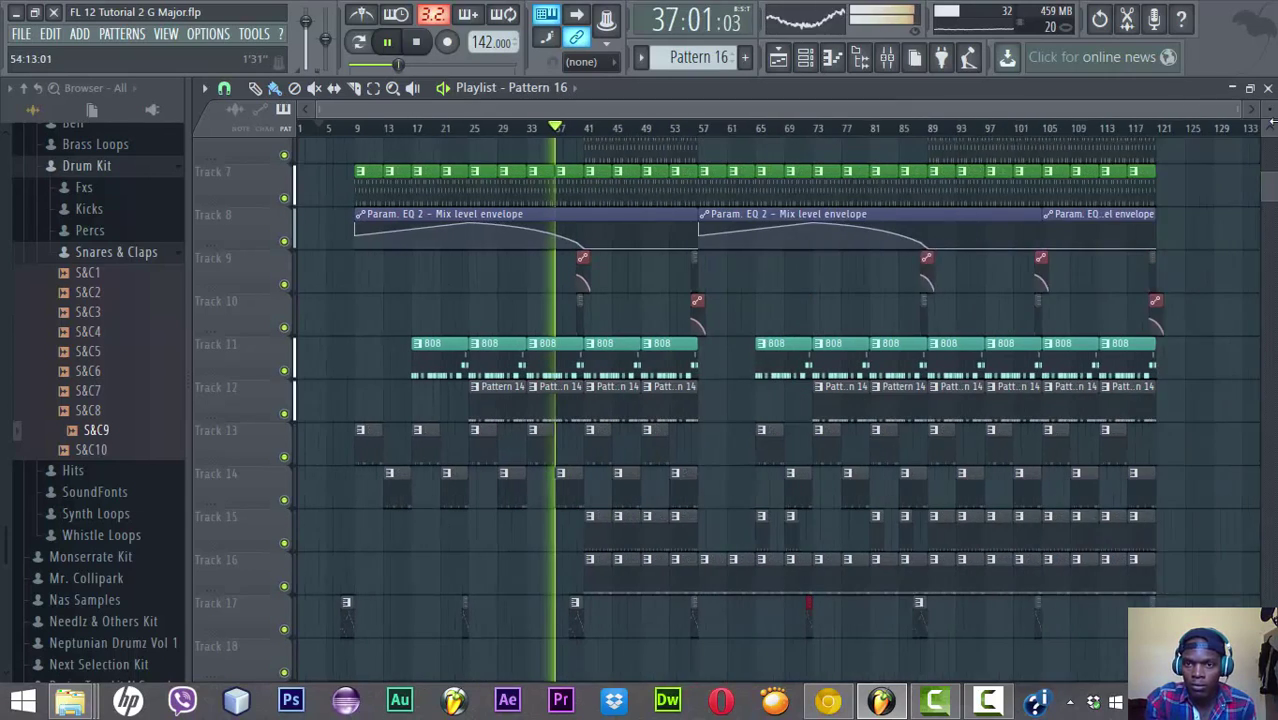
scroll(783, 244, up, 3)
scroll(783, 244, up, 1)
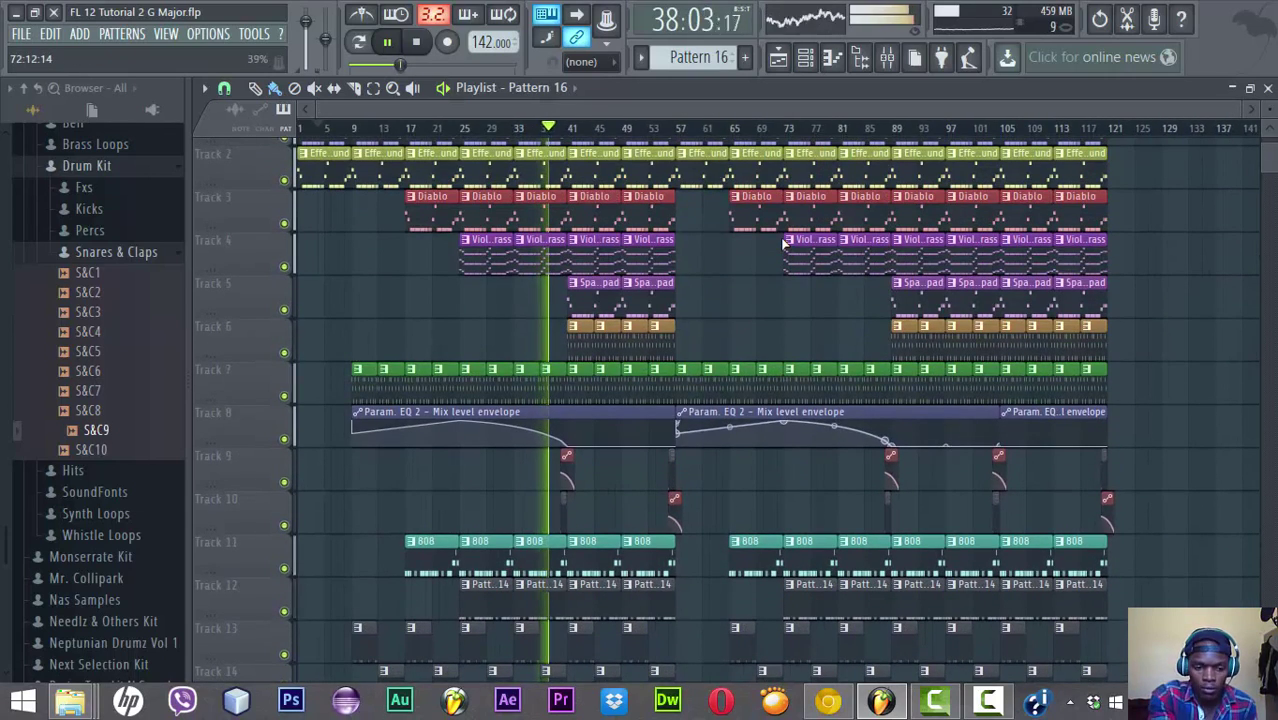
key(ctrl+s)
click(805, 57)
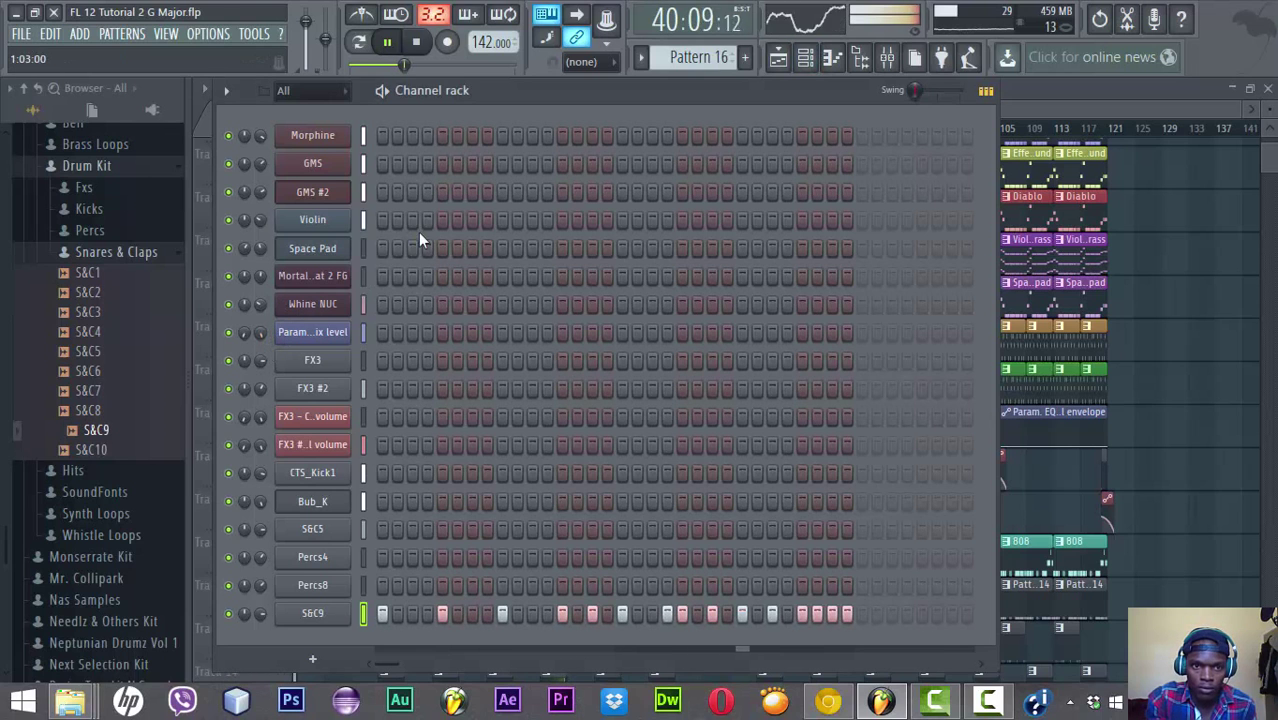
drag(261, 221, 261, 235)
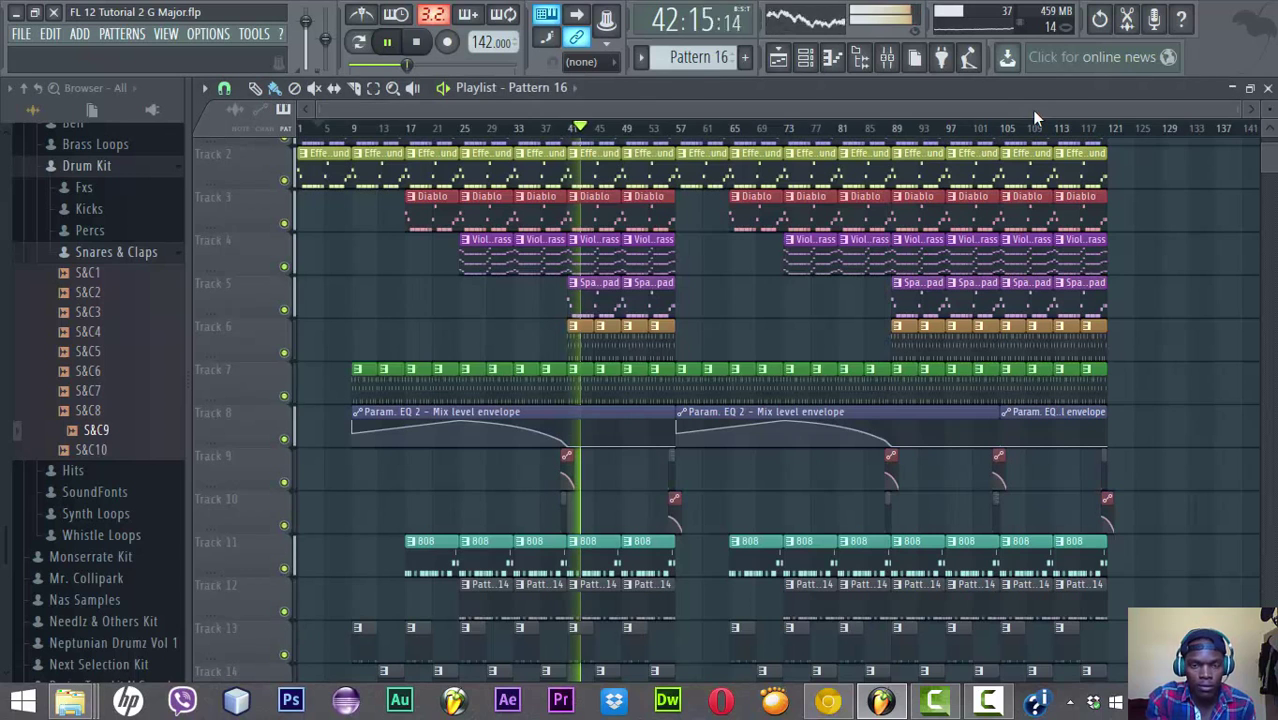
key(ctrl+s)
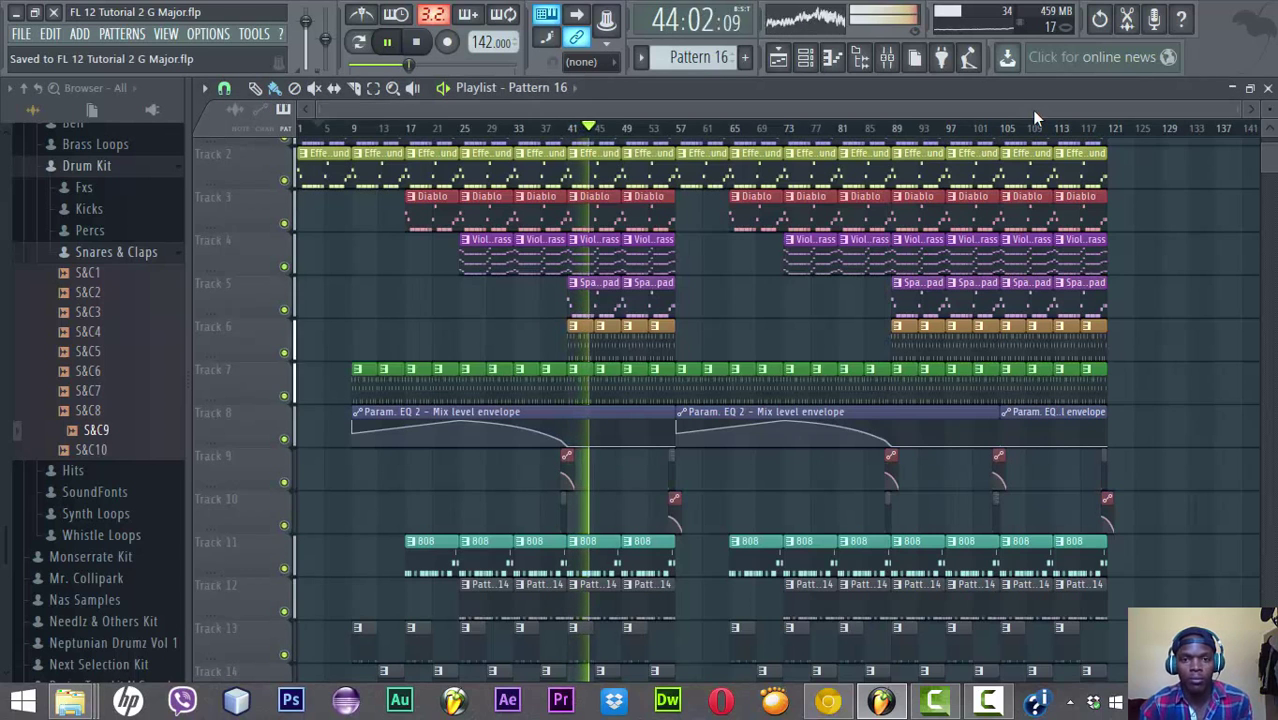
Play the arrangement through to about bar 73 with all tracks in view, save the project and stop playback
drag(1270, 110, 1270, 98)
key(ctrl+s)
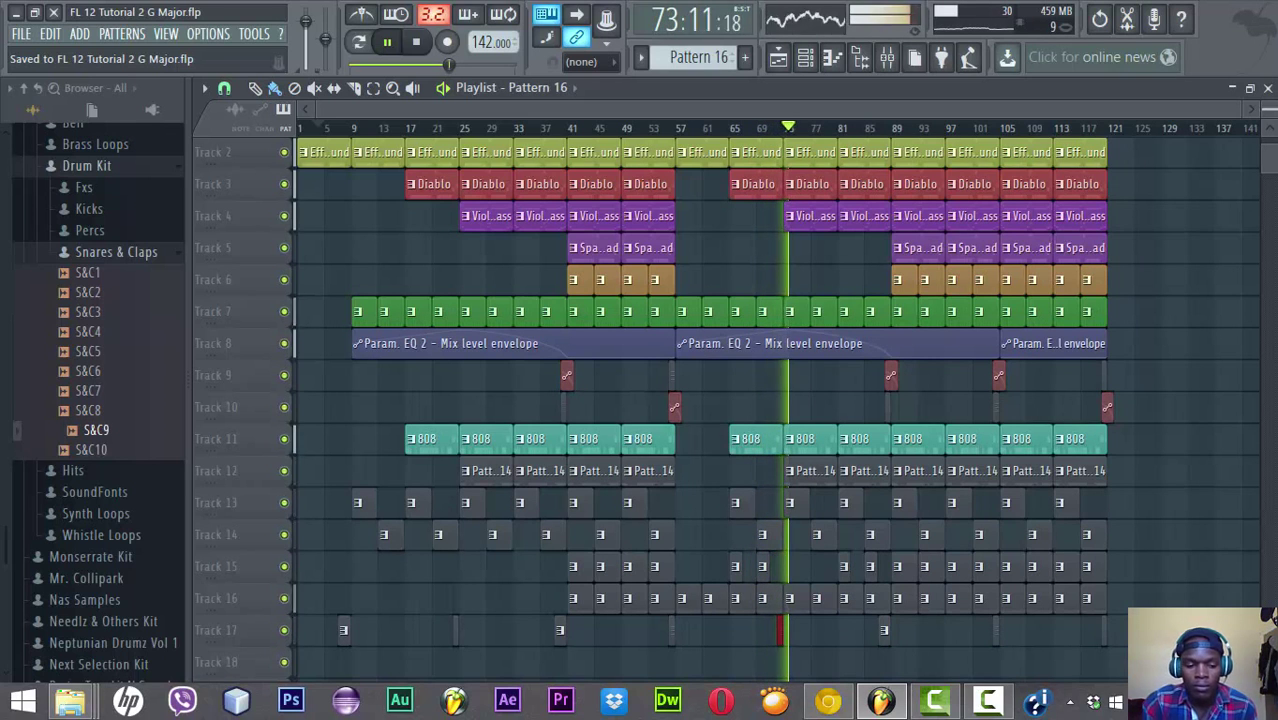
key(space)
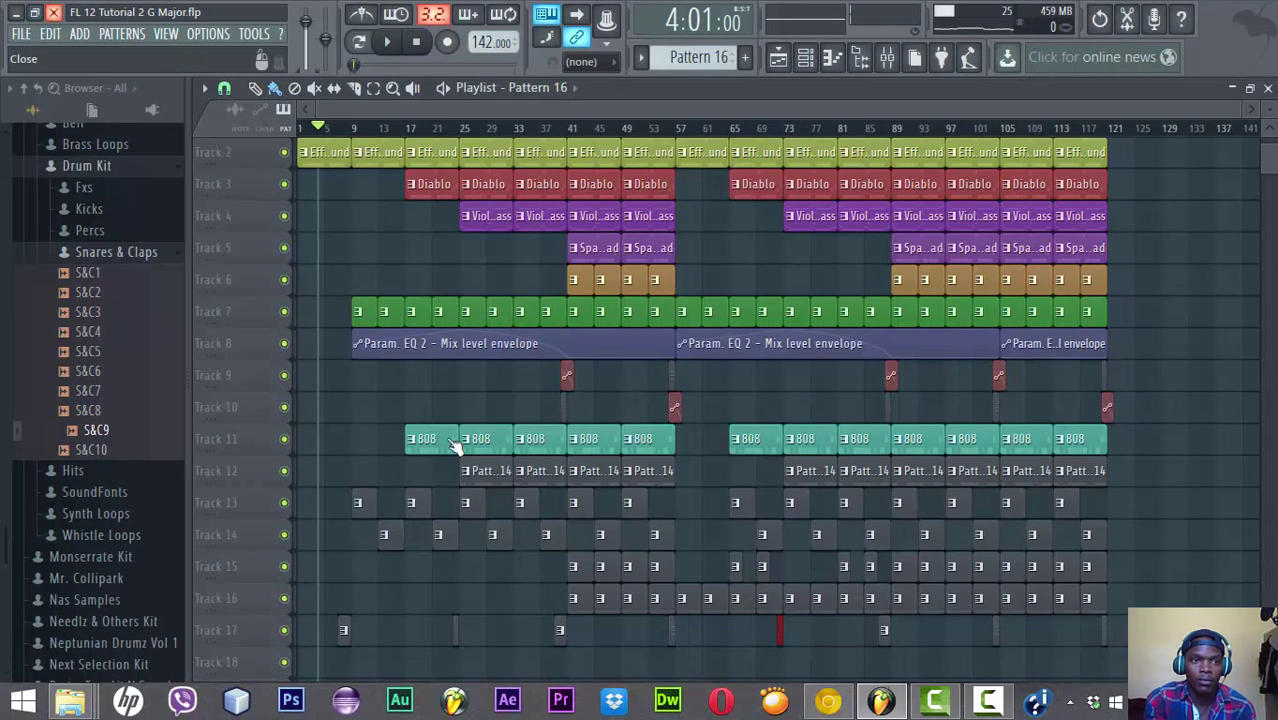
Close FL Studio and bring up the Camtasia recorder window
click(54, 12)
mouse_move(935, 706)
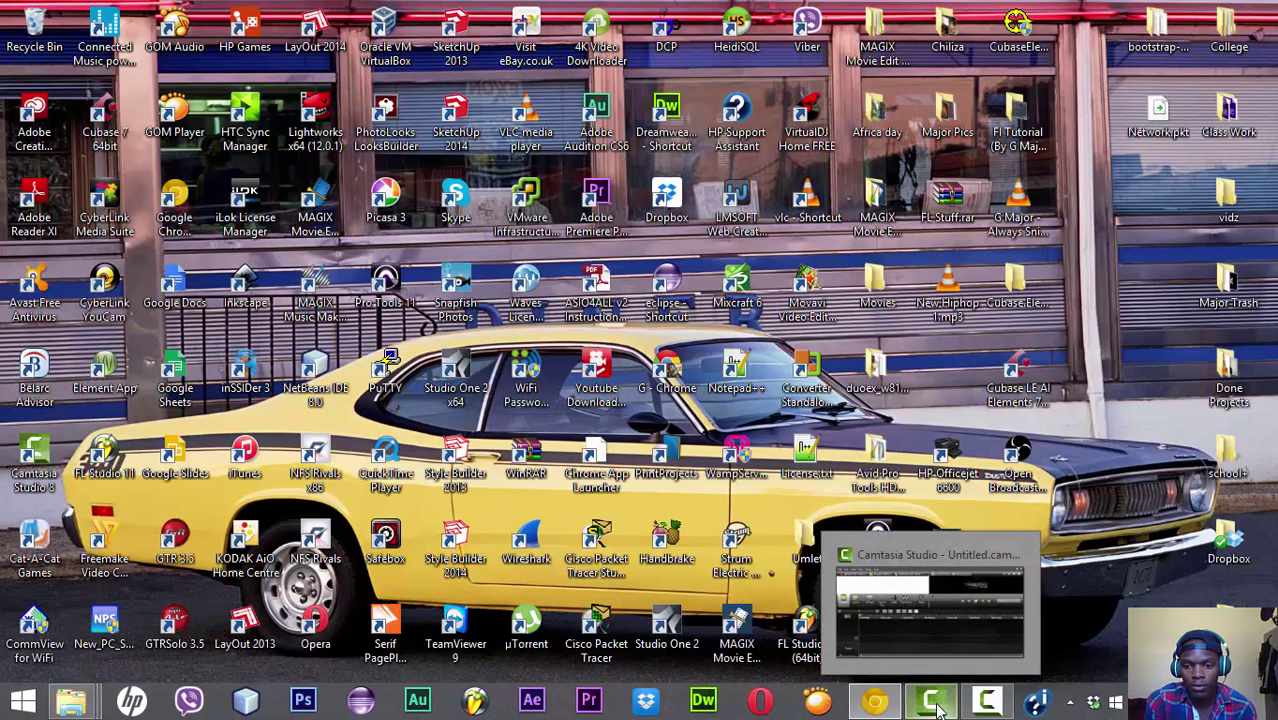
click(987, 706)
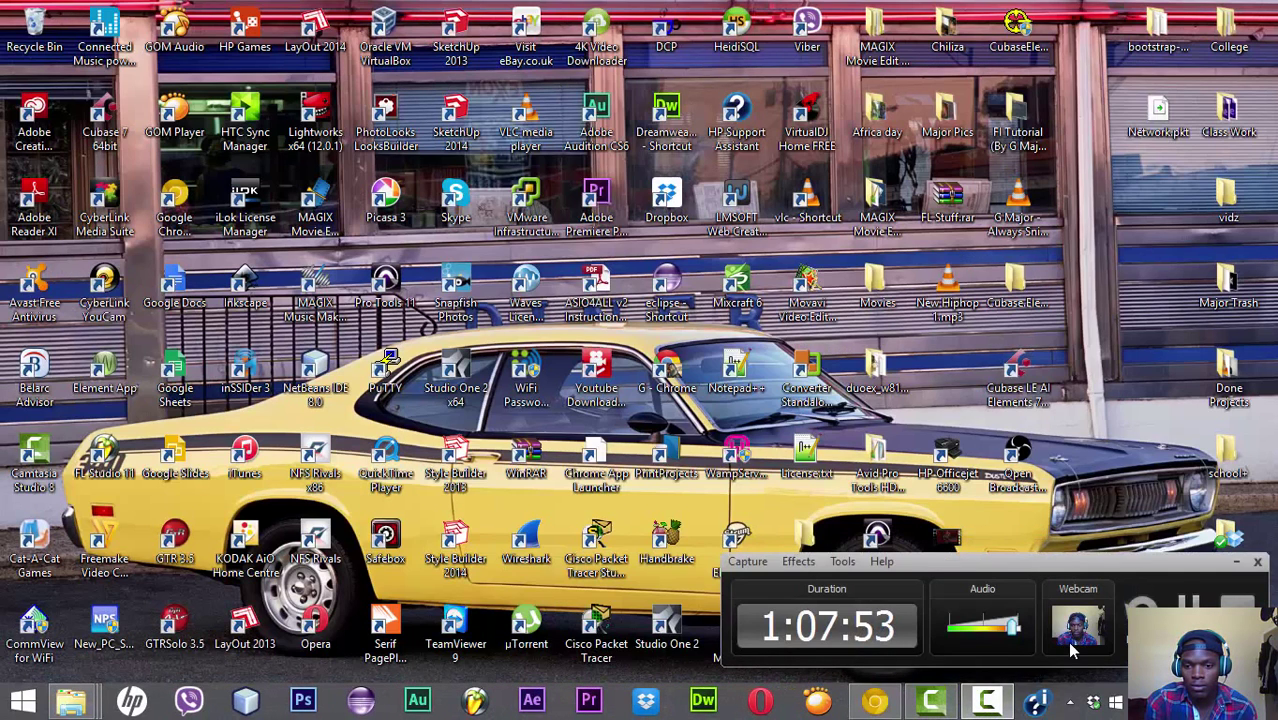